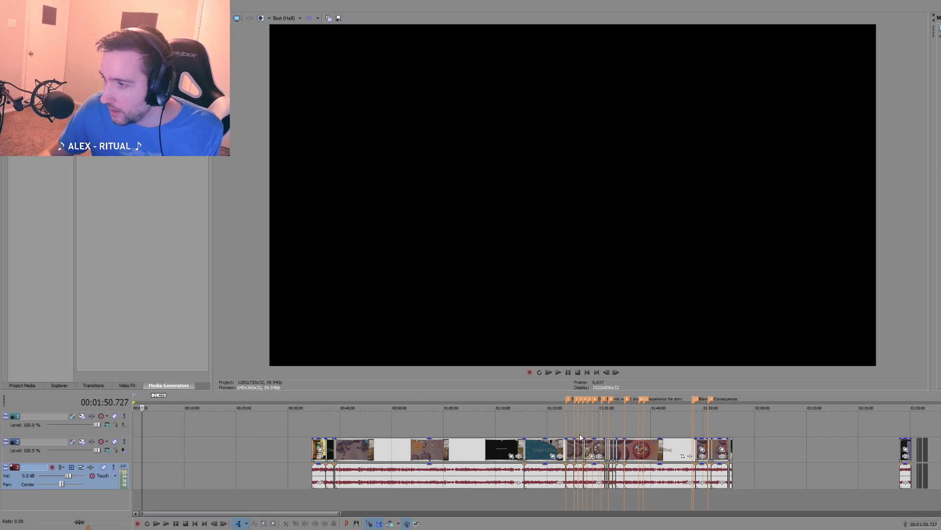
Step: Examine the marked clips around the Stab to Death marker, both close up and within the whole timeline
left_click(610, 420)
scroll(528, 428, "up", 6)
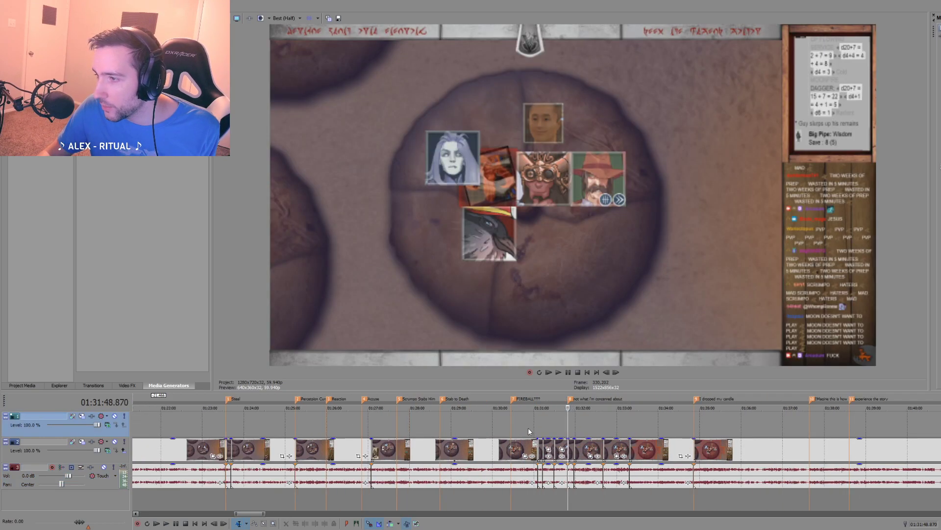
left_click(442, 426)
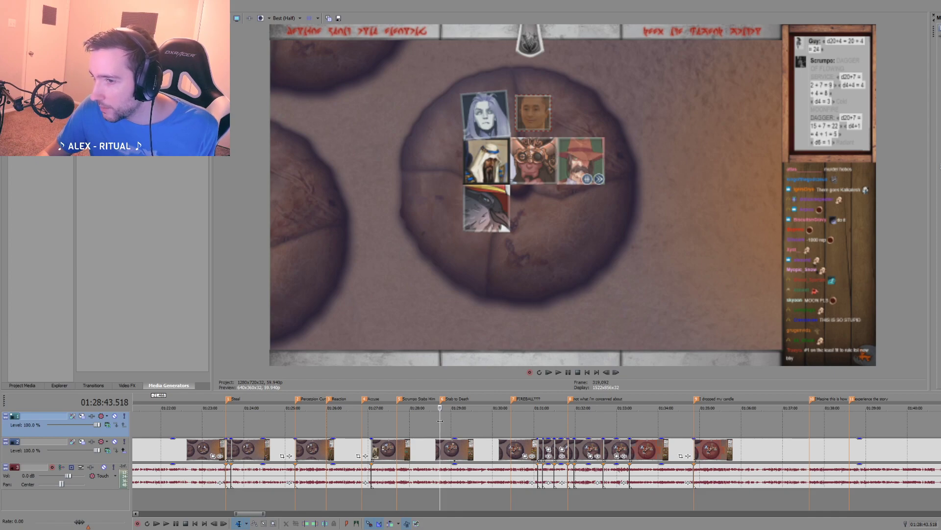
scroll(454, 426, "down", 10)
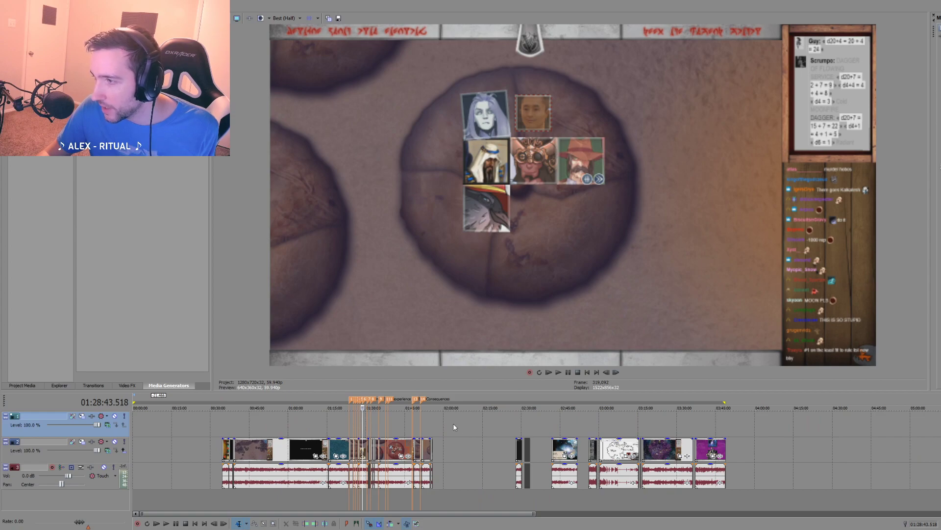
scroll(453, 425, "up", 10)
scroll(482, 433, "up", 3)
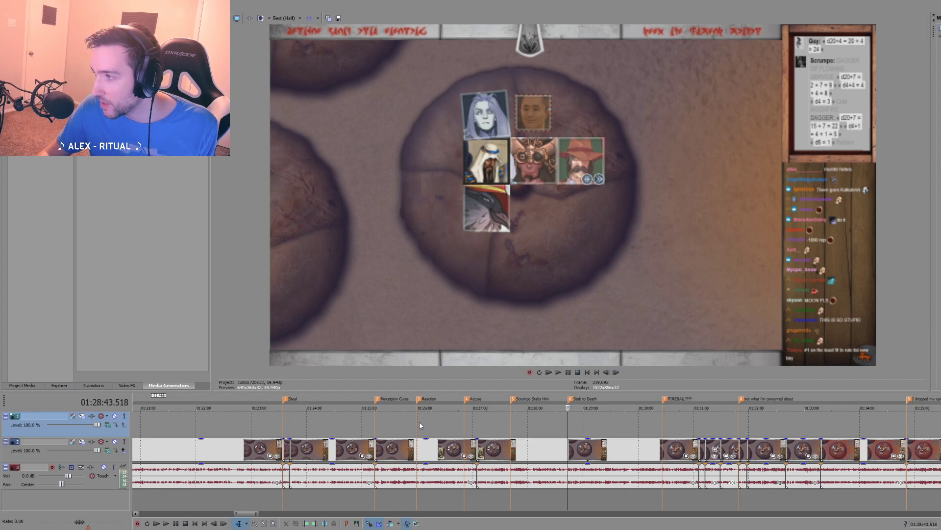
scroll(422, 423, "down", 3)
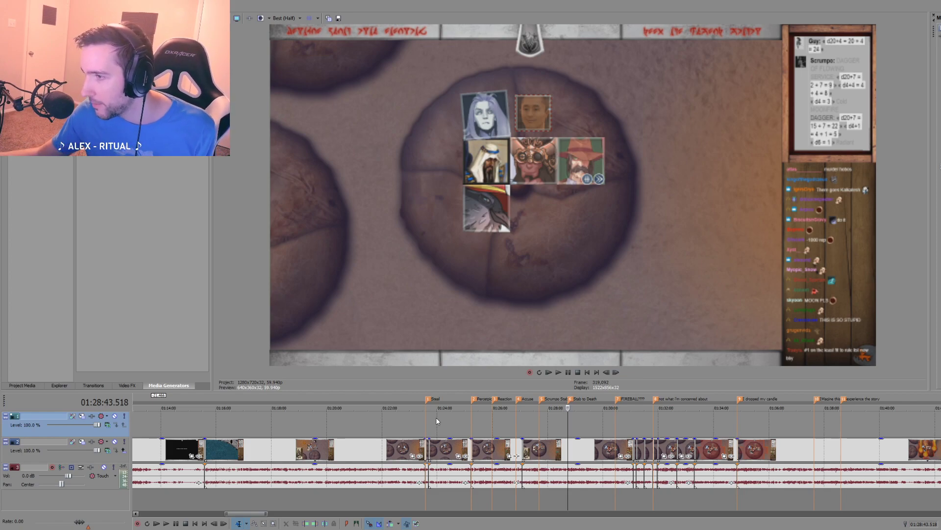
Step: Enlarge the timeline area upward, shrinking the video preview, and bring the whole project into view
left_click_drag(489, 391, 487, 315)
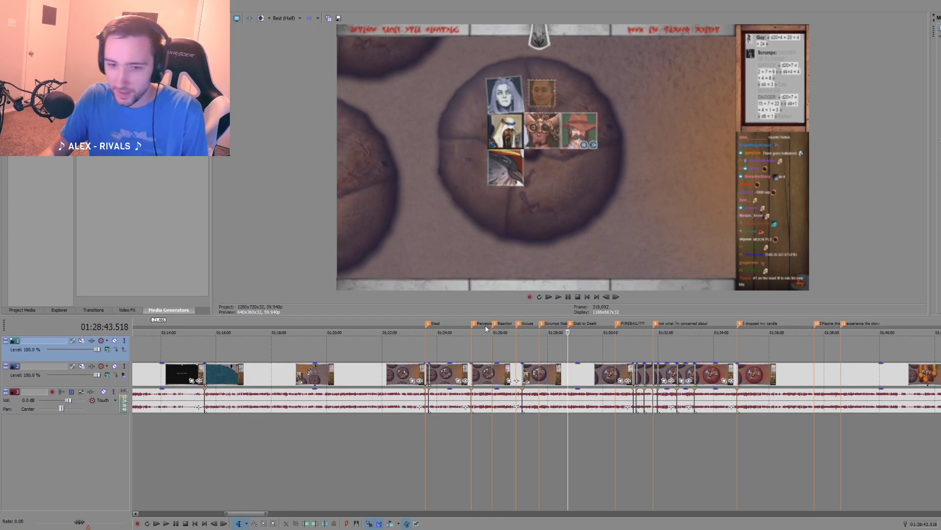
left_click(553, 348)
scroll(549, 351, "down", 3)
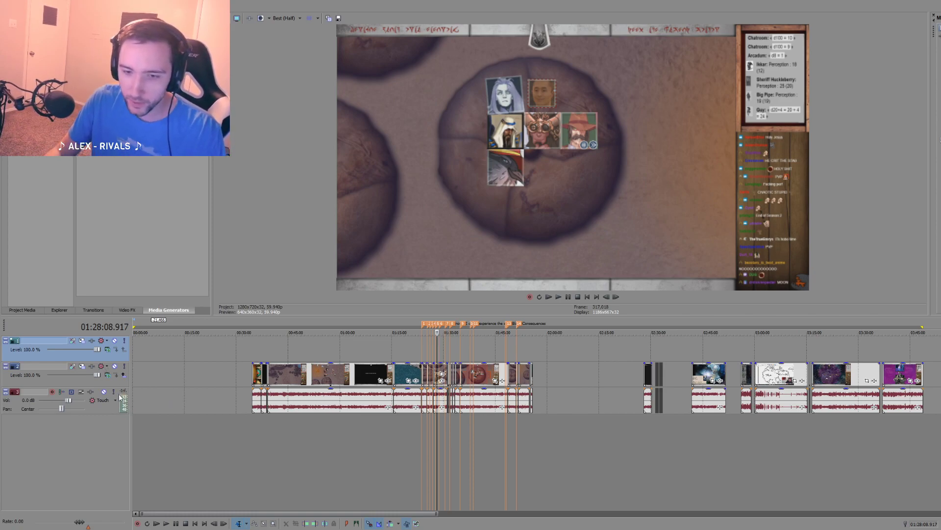
Step: Insert a VEGAS Titles & Text event near the start of the second video track
left_click(135, 384)
scroll(136, 382, "up", 5)
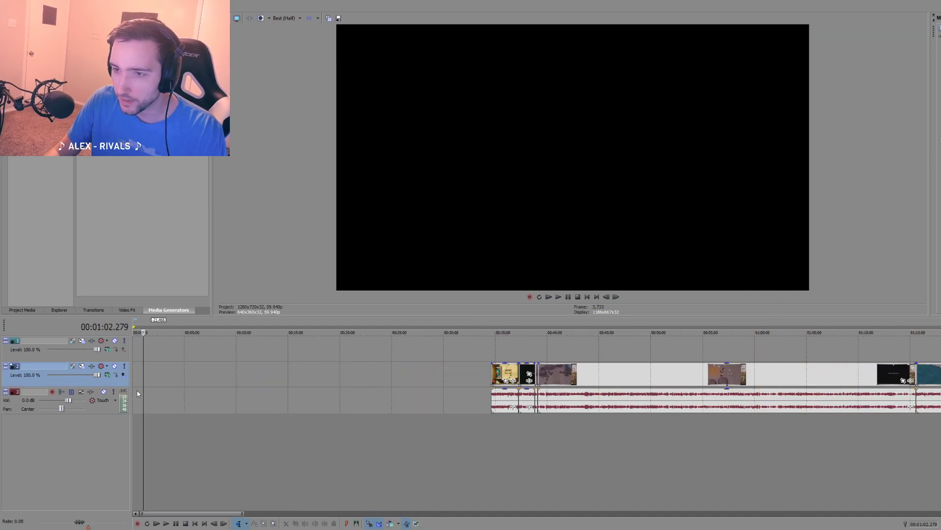
left_click(134, 380)
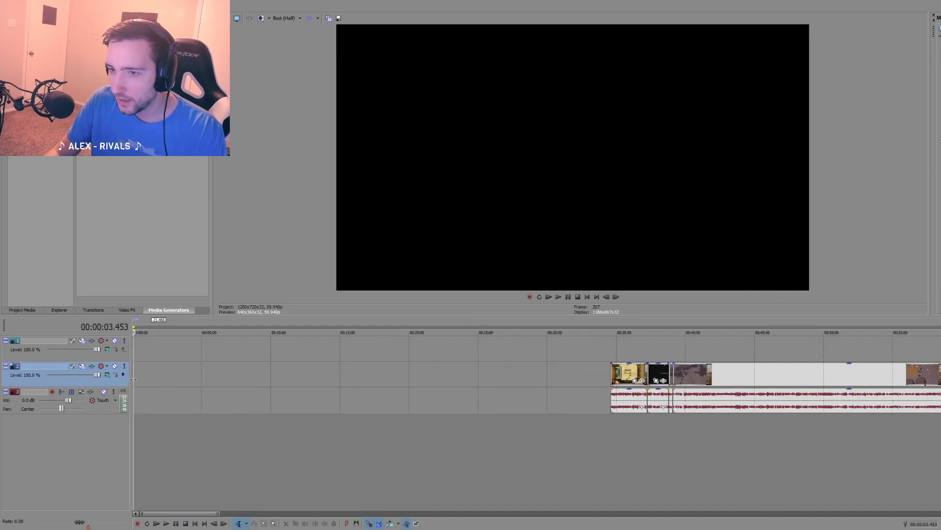
scroll(136, 382, "up", 3)
right_click(138, 378)
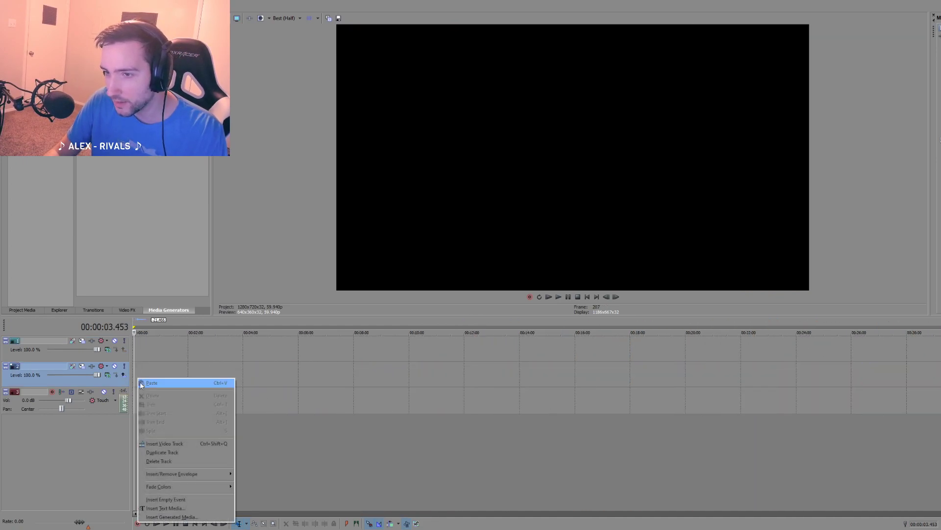
left_click(175, 516)
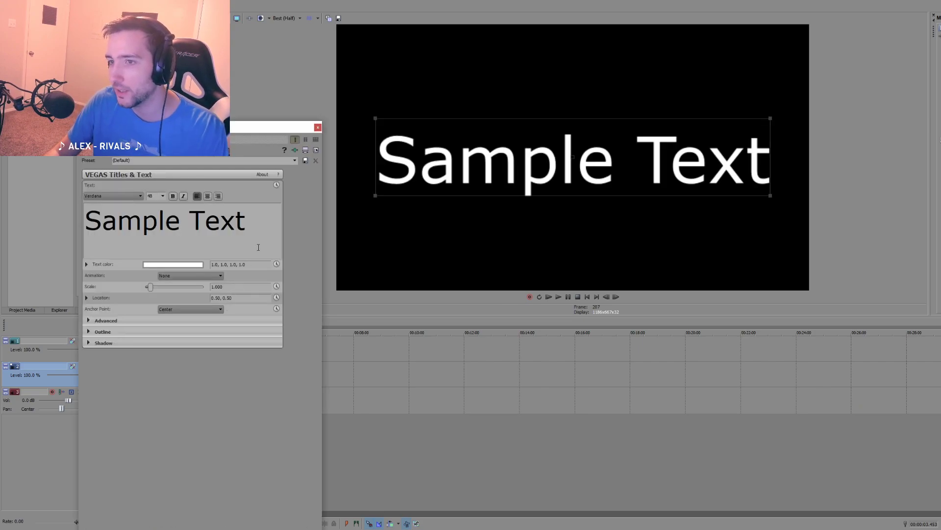
Step: Replace the sample text with the placeholder "fdfdsaf" and close the text generator
left_click_drag(258, 247, 50, 220)
key("BackSpace")
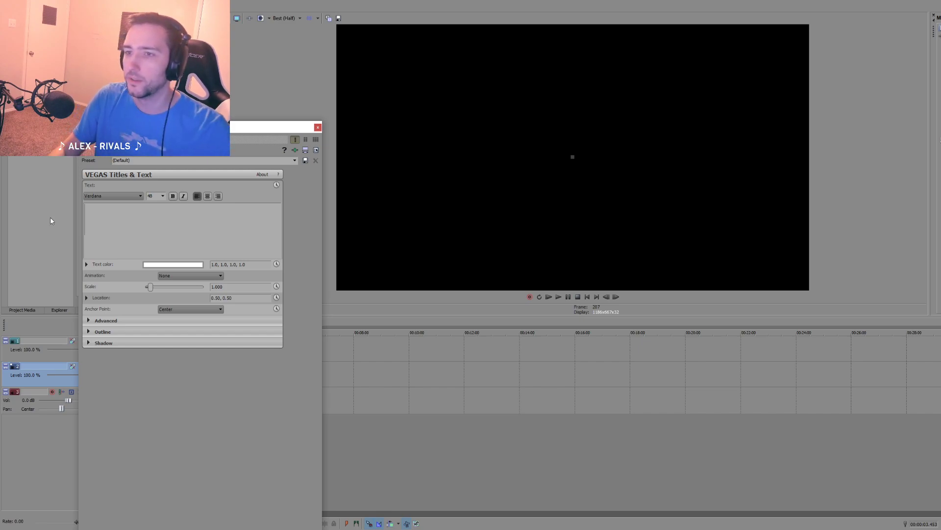
left_click(160, 226)
type("fdfdsaf")
left_click(318, 127)
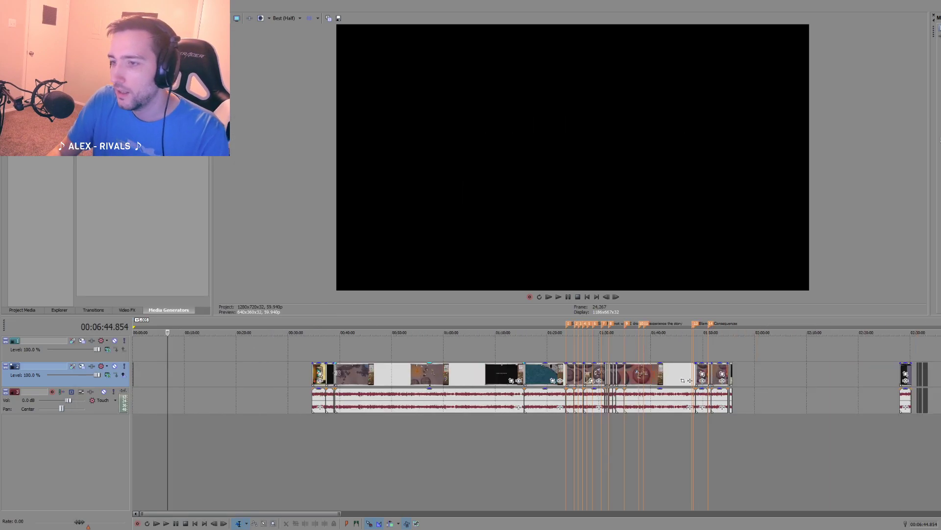
Step: Look over the whole timeline, from the empty space at its start to the end of the last clip
scroll(337, 373, "down", 1)
mouse_move(343, 383)
left_mouse_down()
mouse_move(211, 384)
mouse_move(344, 382)
left_mouse_up()
left_click(182, 423)
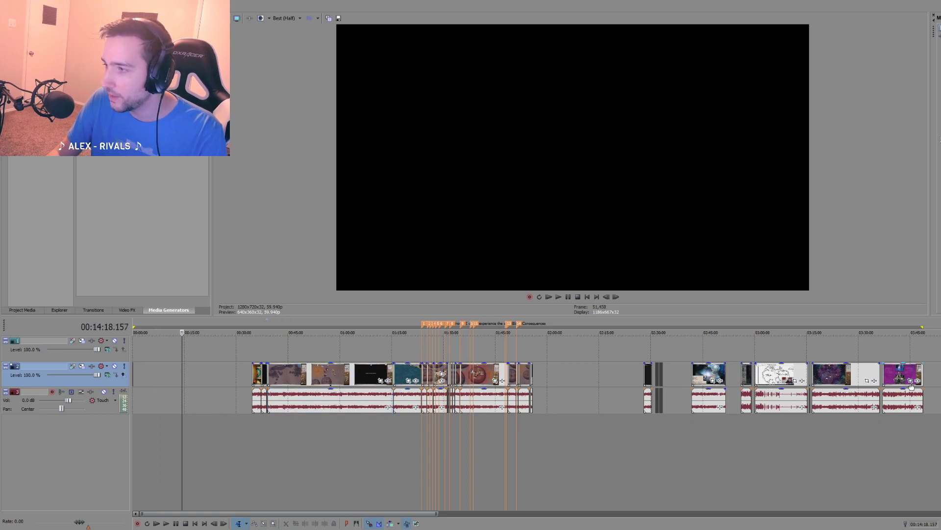
left_click(924, 433)
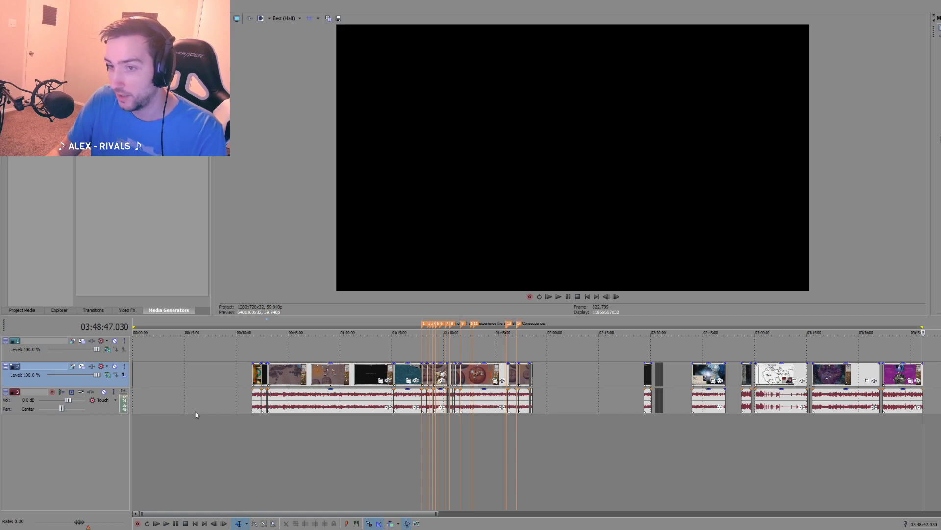
left_click(140, 408)
scroll(192, 413, "up", 4)
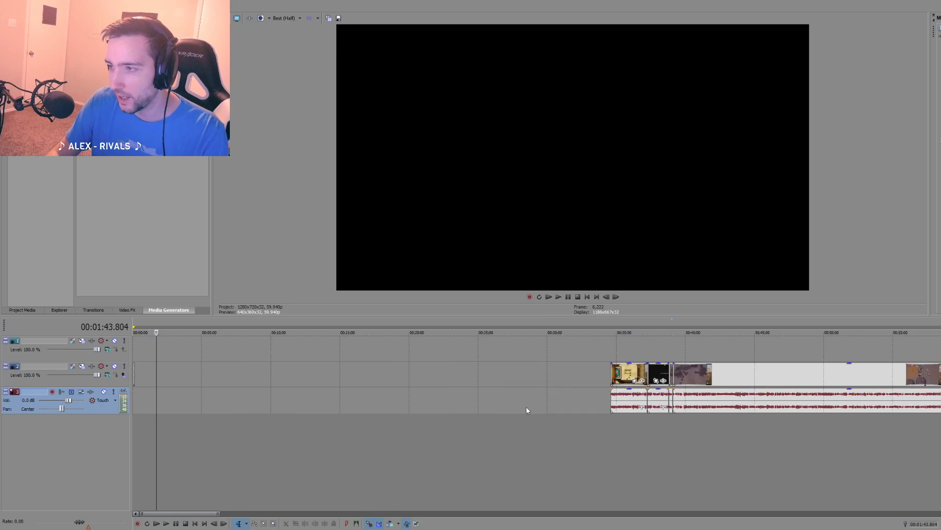
scroll(341, 378, "up", 2)
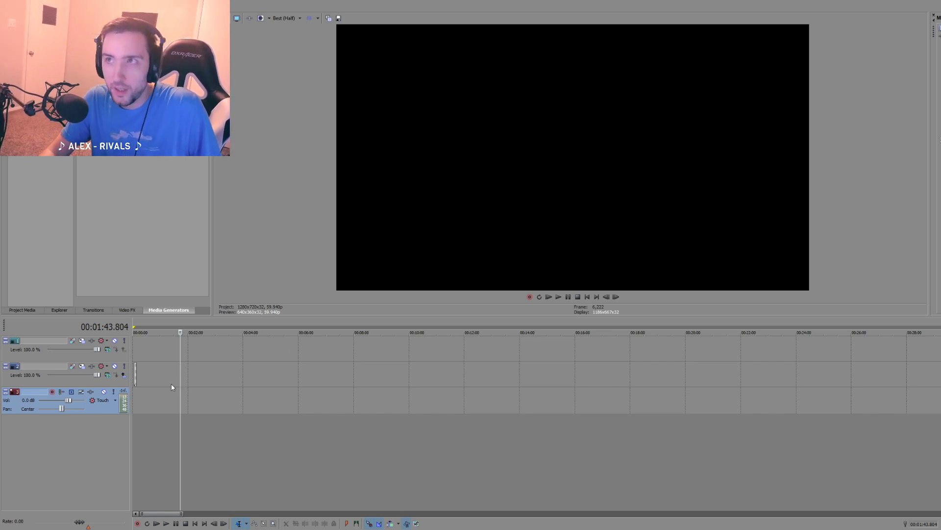
right_click(184, 371)
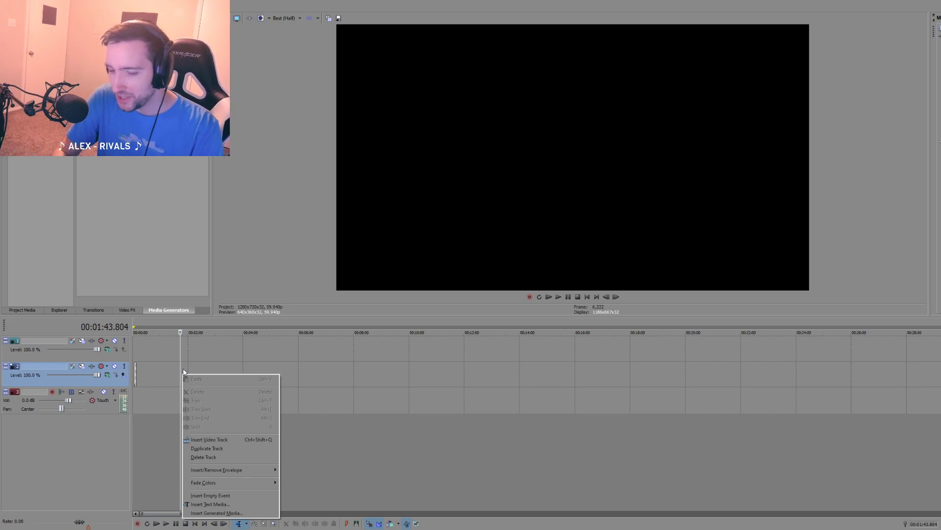
left_click(150, 403)
scroll(157, 407, "down", 5)
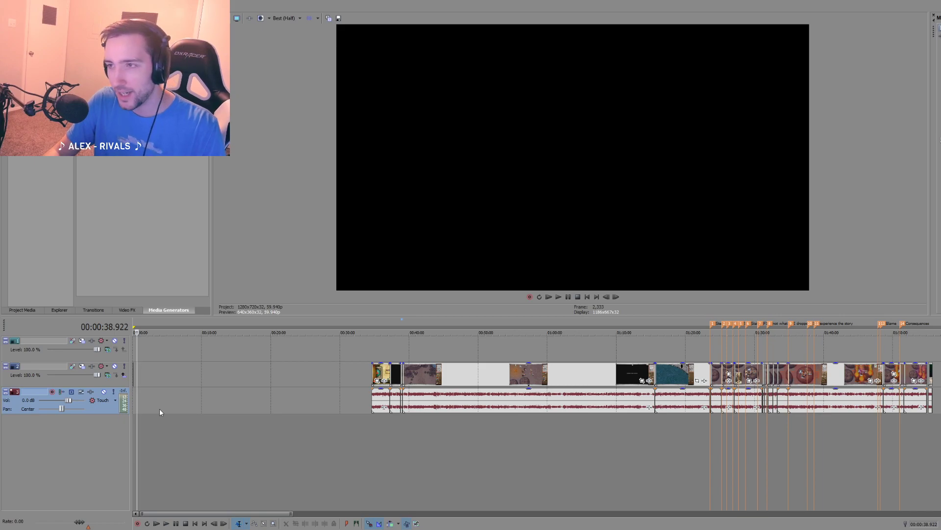
left_click(940, 529)
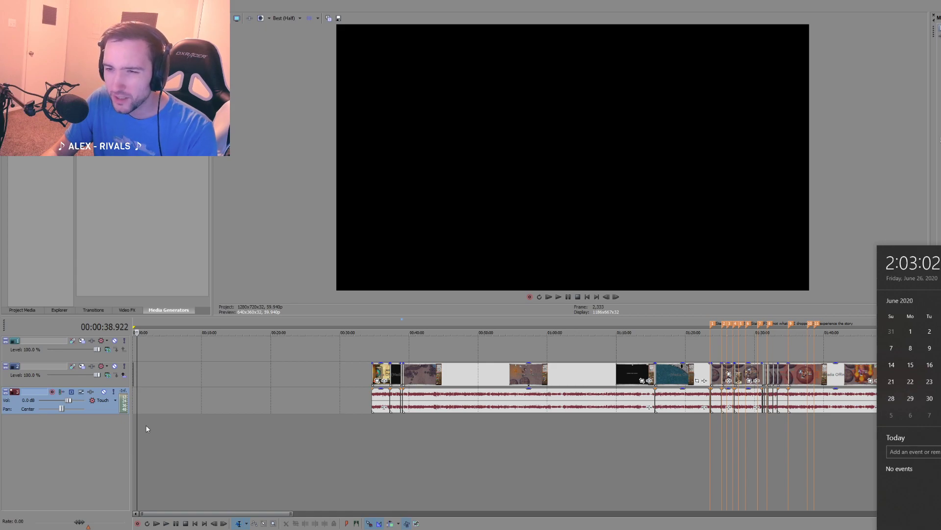
Step: Move the placeholder text event to the very start of the second video track
scroll(145, 425, "up", 5)
scroll(149, 425, "up", 5)
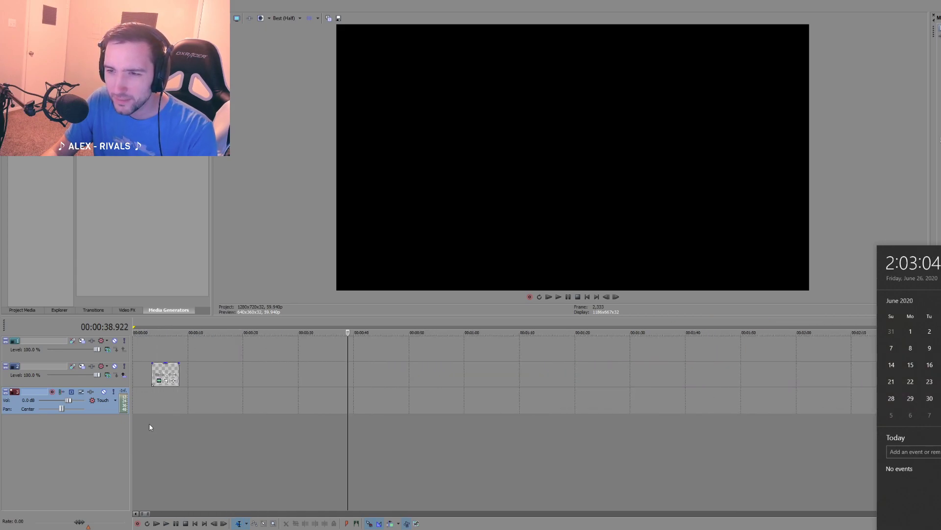
left_click_drag(173, 380, 116, 367)
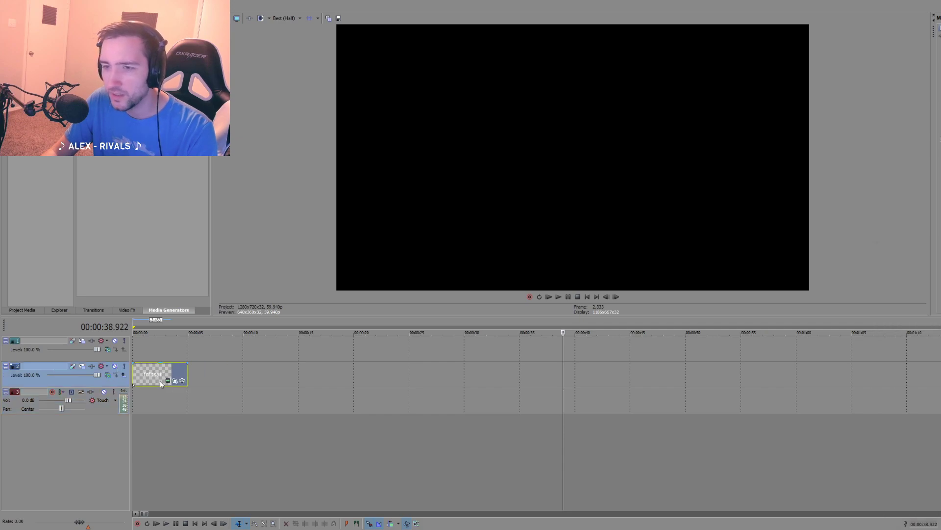
Step: Reopen the text event's generated media and replace its text with "DnD Story:"
left_click(167, 381)
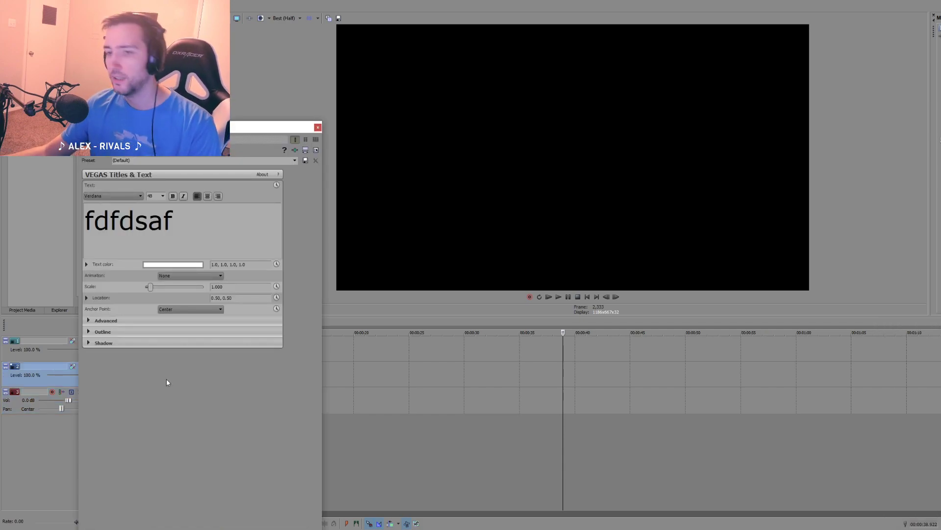
left_click_drag(182, 221, 43, 218)
key("BackSpace")
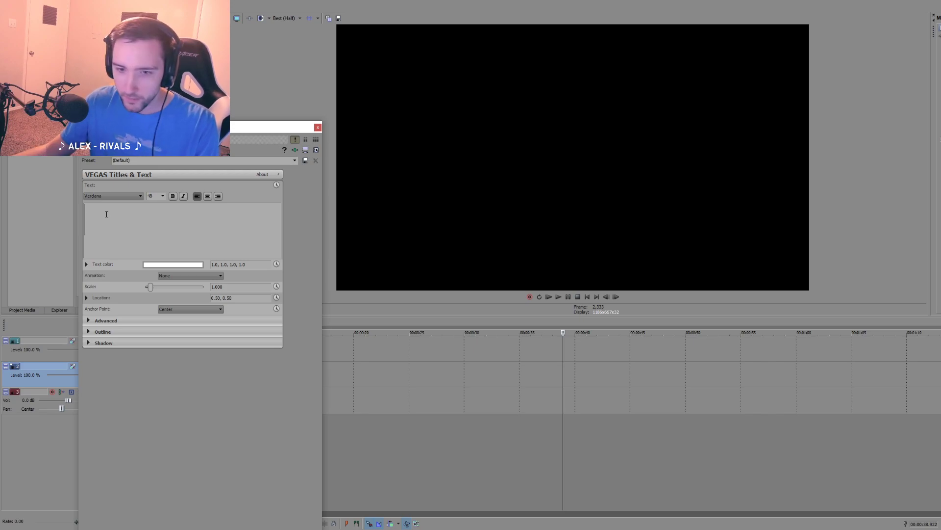
type("d")
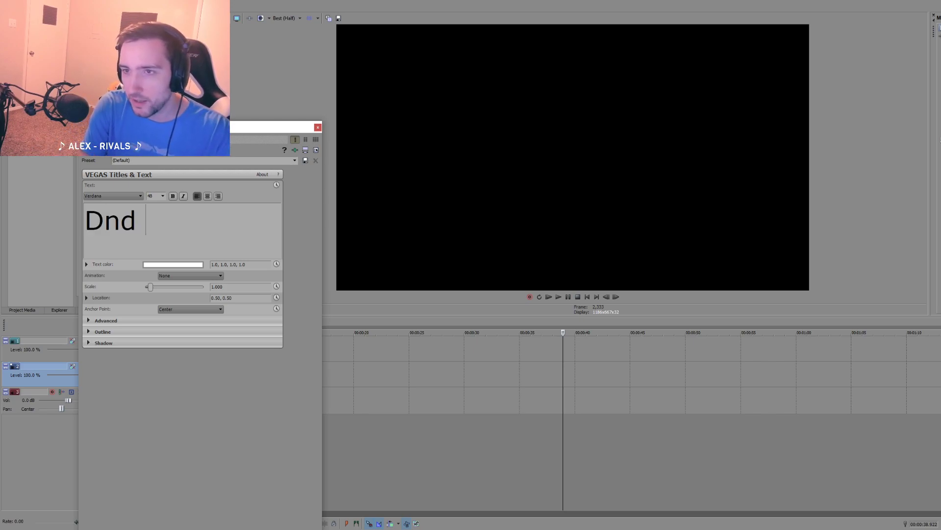
key("BackSpace")
type("D Story:")
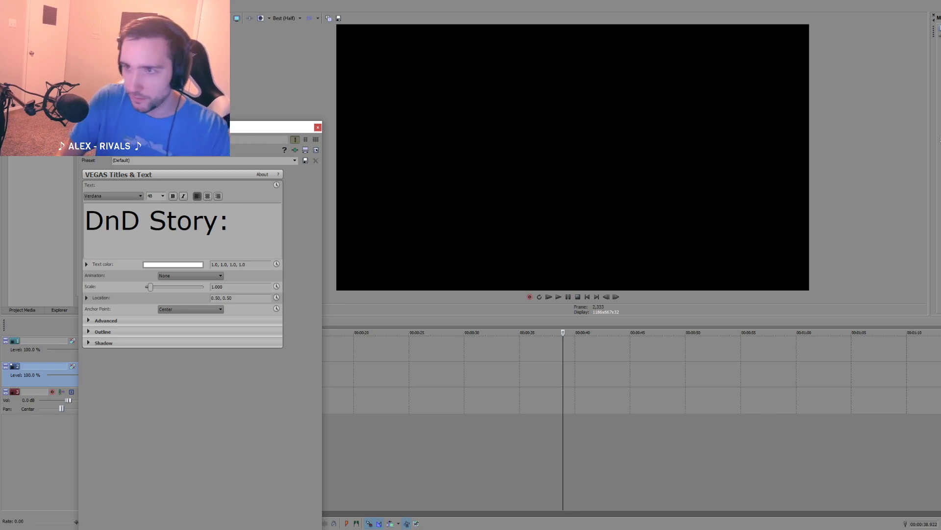
Step: Set the font size of the whole text to 10
key("ctrl+a")
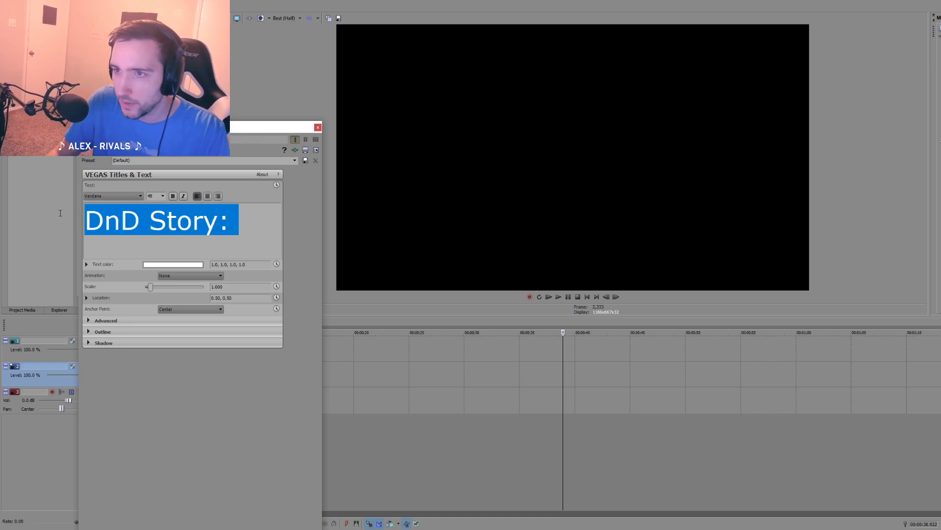
left_click(163, 195)
left_click(155, 207)
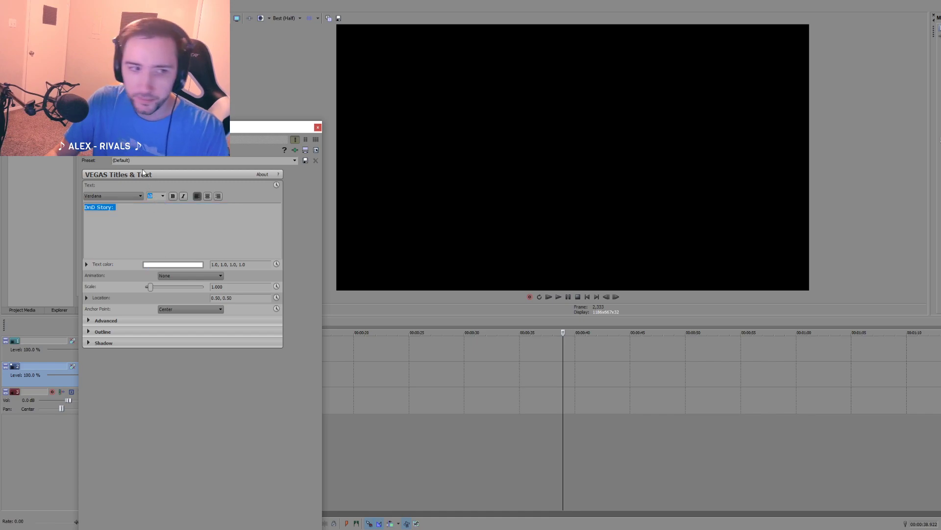
Step: Move the text generator window clear of the webcam overlay and set the whole text to font size 12
left_click_drag(192, 127, 330, 102)
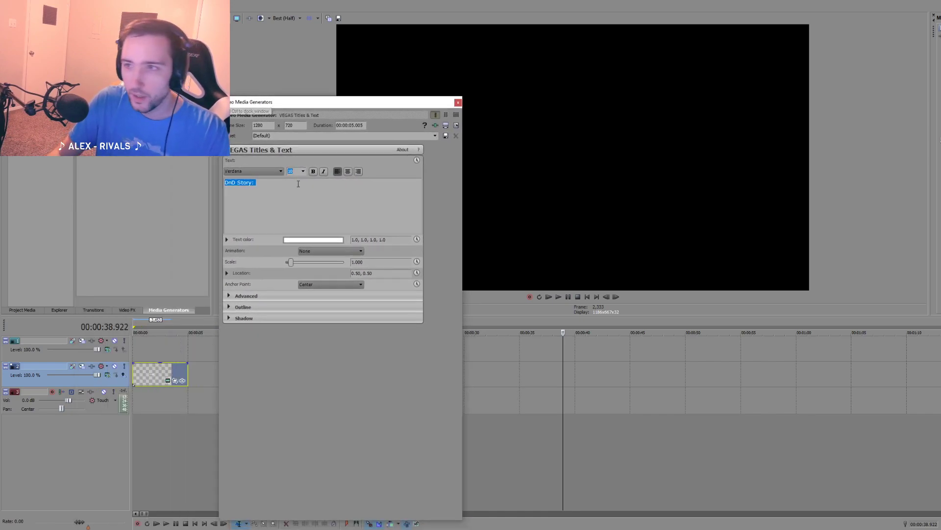
left_click(268, 185)
key("ctrl+a")
left_click(292, 172)
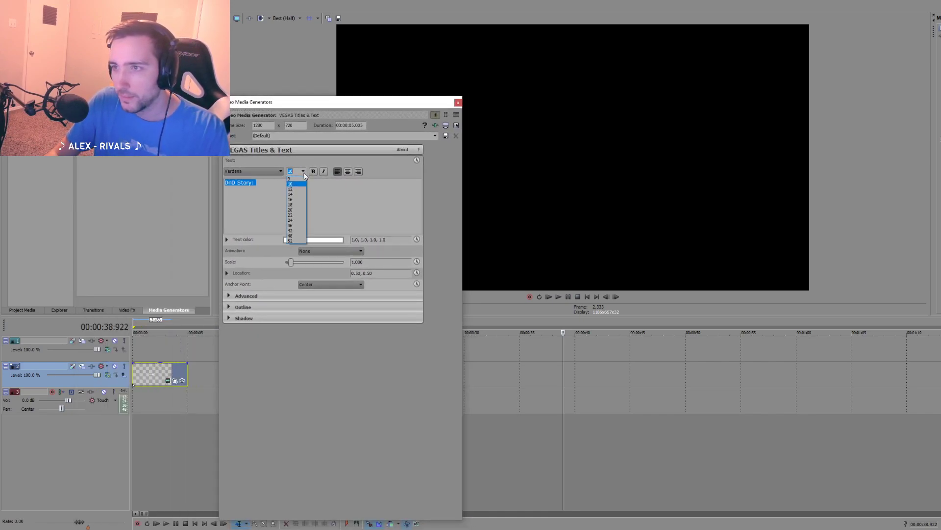
left_click(296, 189)
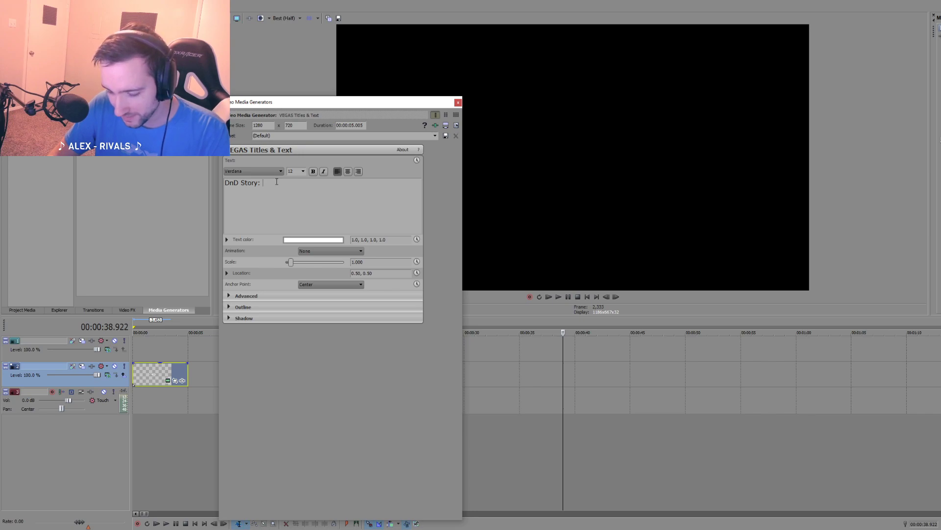
Step: Complete the first title idea so the line reads "DnD Story: The Deadliest Fireball"
type("The Deadliest Fireball")
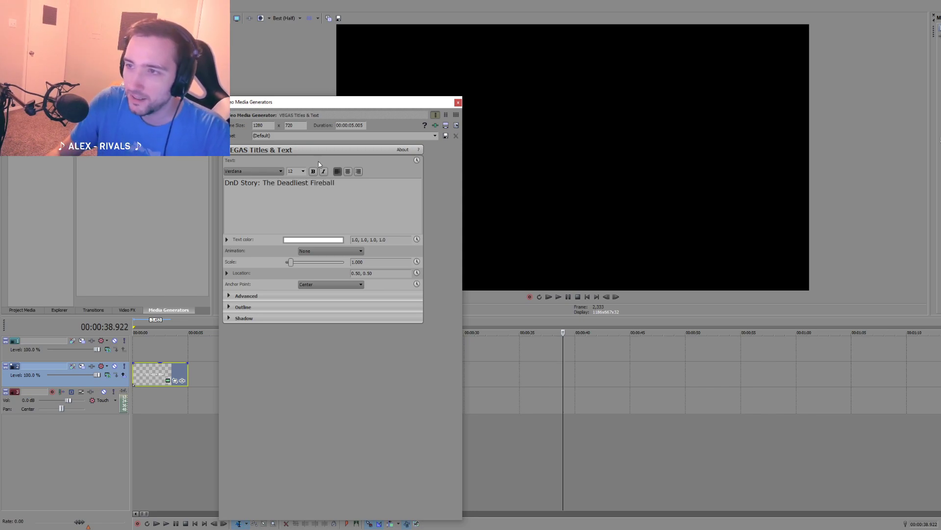
Step: Add a copy of the title as a second line and change it to "DnD Story: Fireball that"
key("ctrl+a")
key("ctrl+c")
left_click(346, 192)
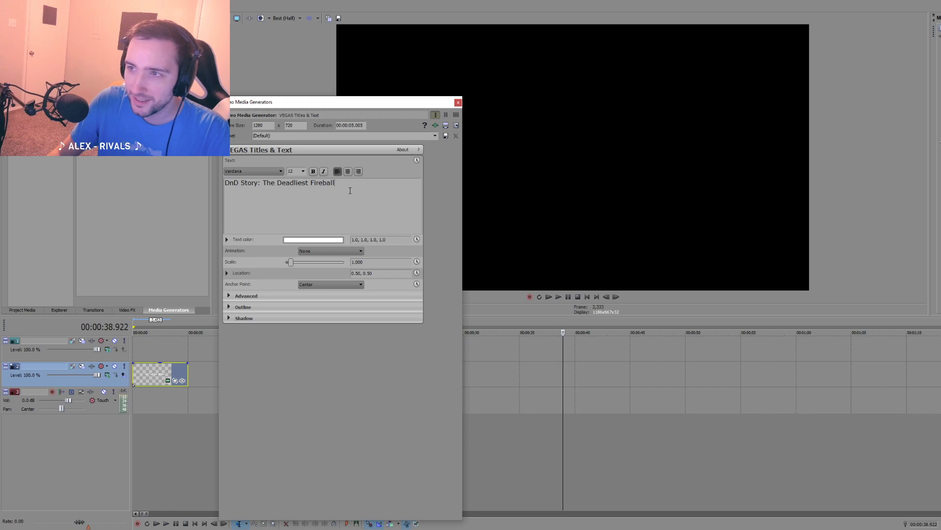
key("Return")
key("ctrl+v")
left_click_drag(345, 190, 263, 191)
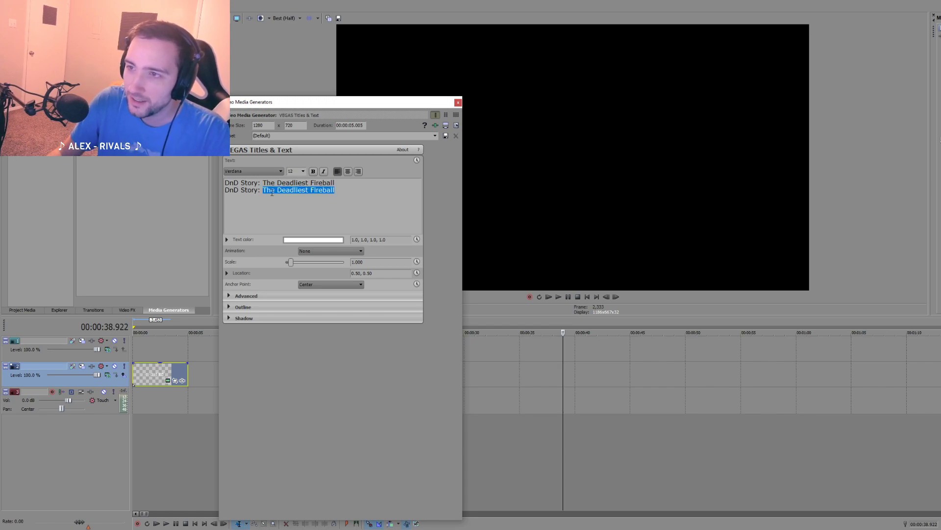
type("Fireball that")
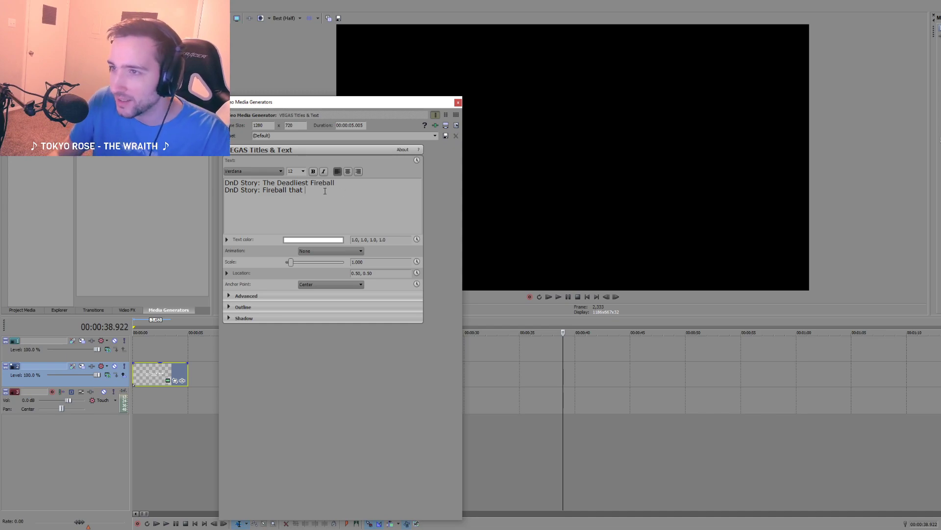
Step: Close the text generator window and move the text event up to the top video track at the timeline's start
left_click_drag(325, 191, 268, 194)
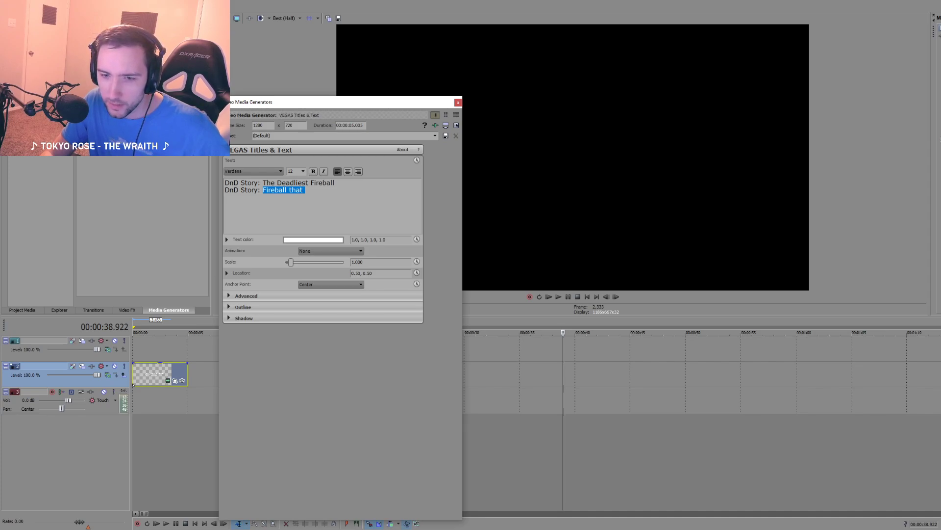
left_click_drag(324, 198, 274, 190)
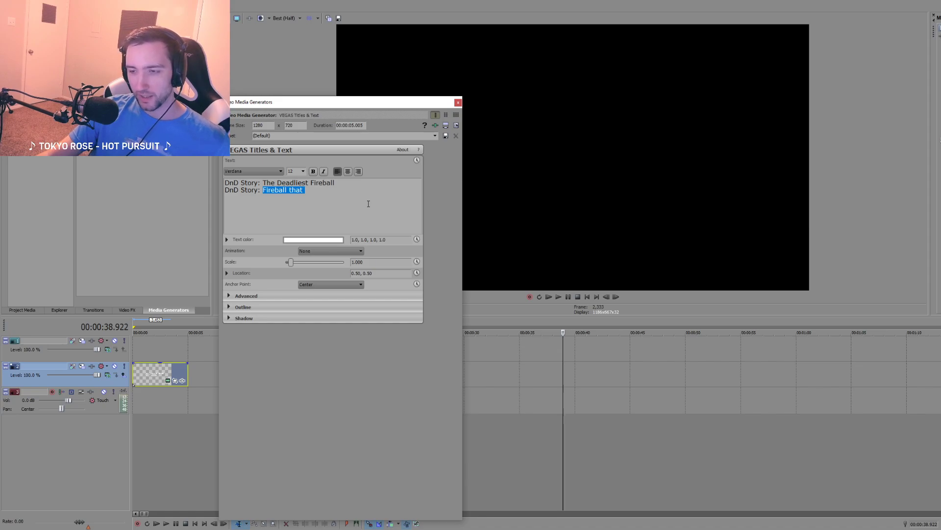
left_click(458, 103)
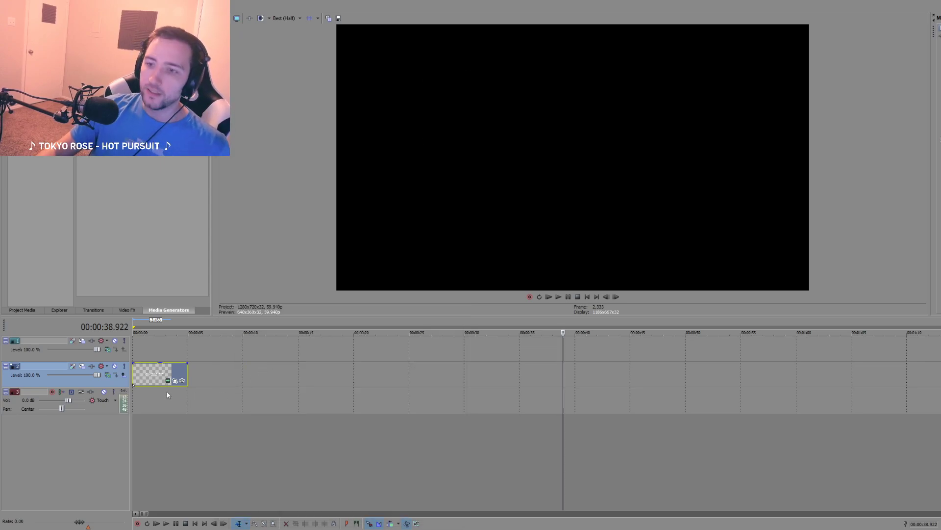
scroll(245, 408, "down", 6)
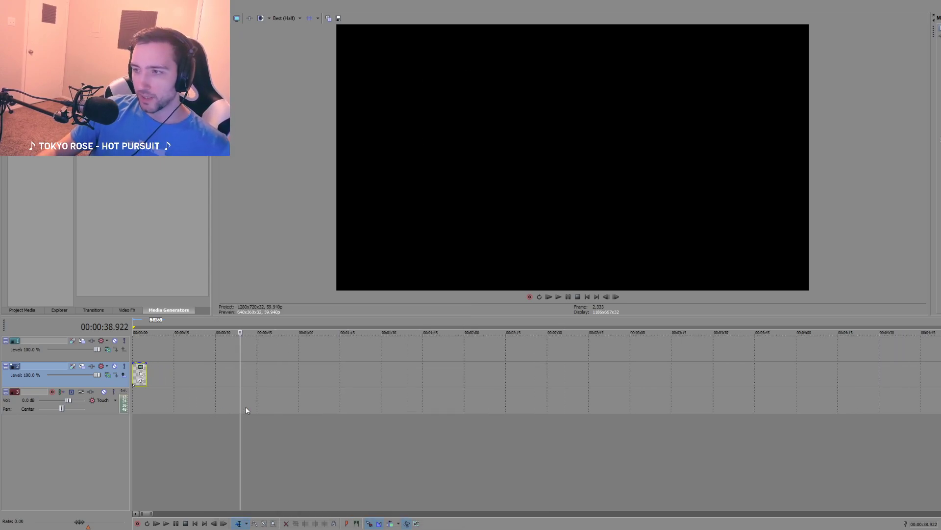
scroll(247, 409, "down", 2)
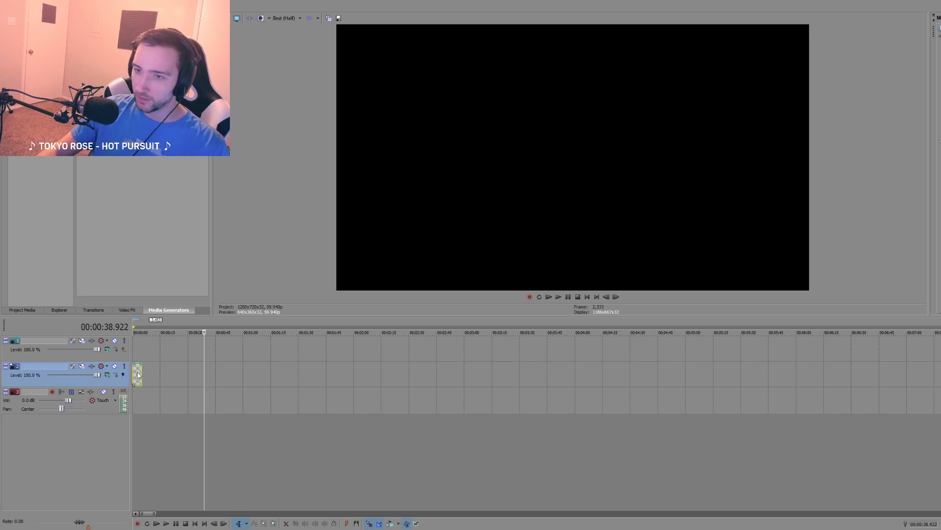
left_click_drag(140, 375, 138, 352)
Step: Review the session footage at several points before the first markers, comparing the early scenes with those around 01:13
scroll(222, 386, "down", 4)
scroll(250, 405, "down", 4)
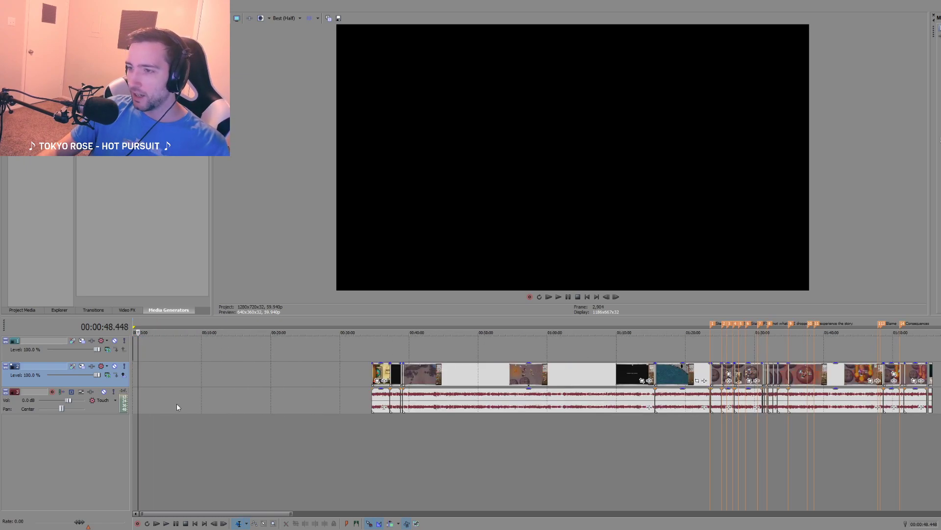
left_click(402, 429)
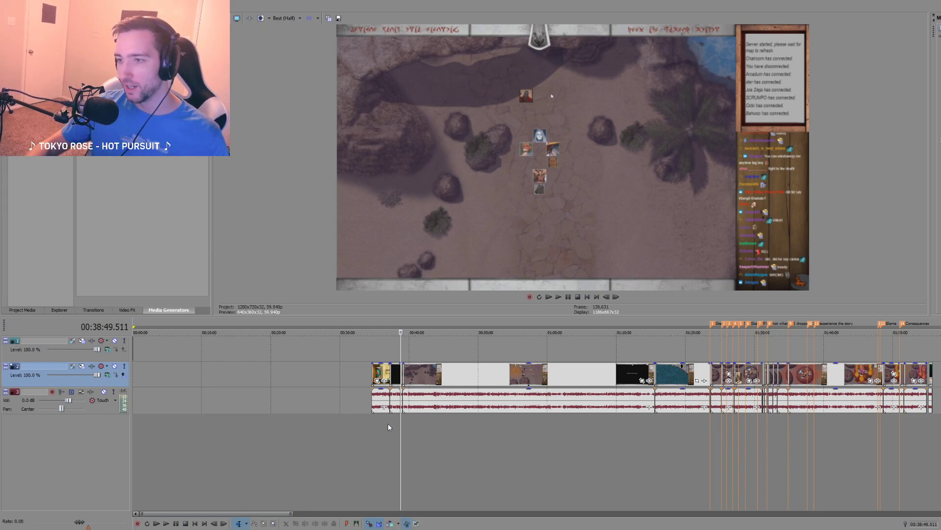
left_click(644, 428)
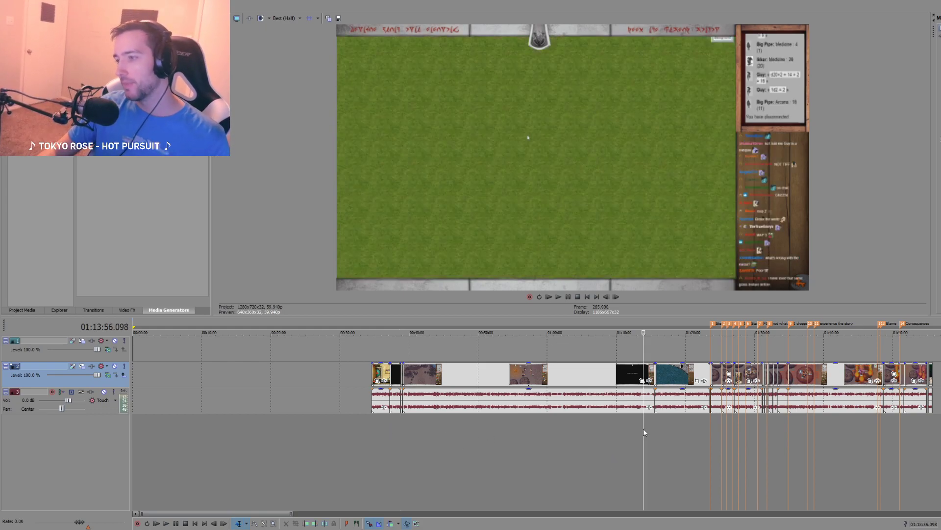
left_click(476, 432)
left_click(639, 425)
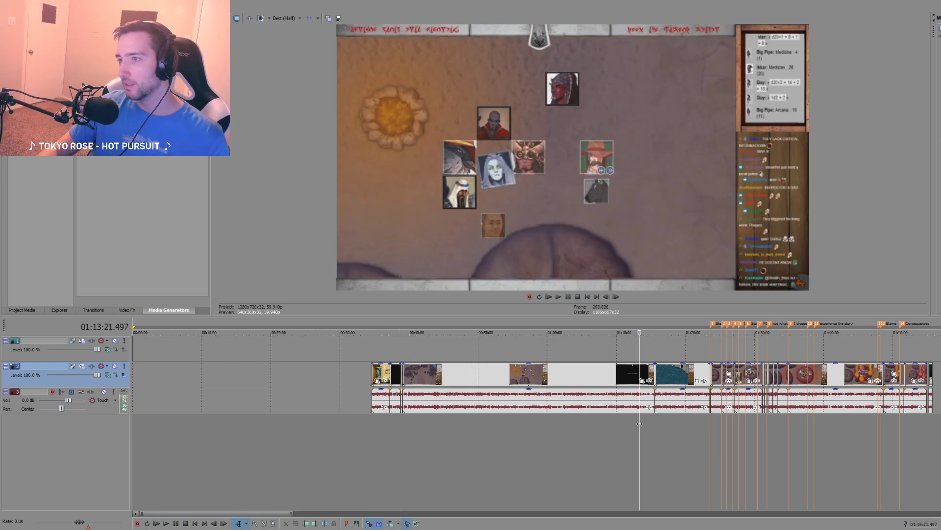
left_click(387, 430)
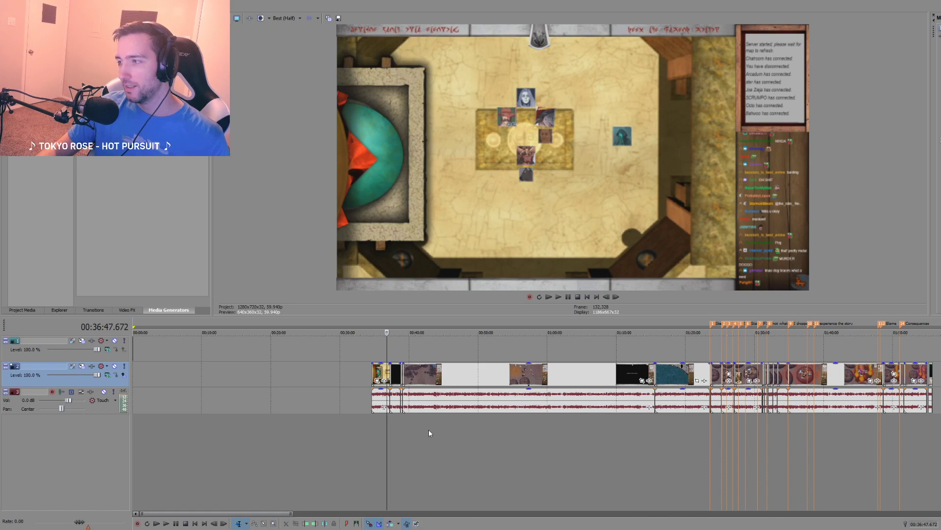
Step: Search the fireball scene before the "Blame" marker for a suitable frame and place the playhead at 01:44:19.236
left_click(861, 437)
scroll(830, 446, "up", 5)
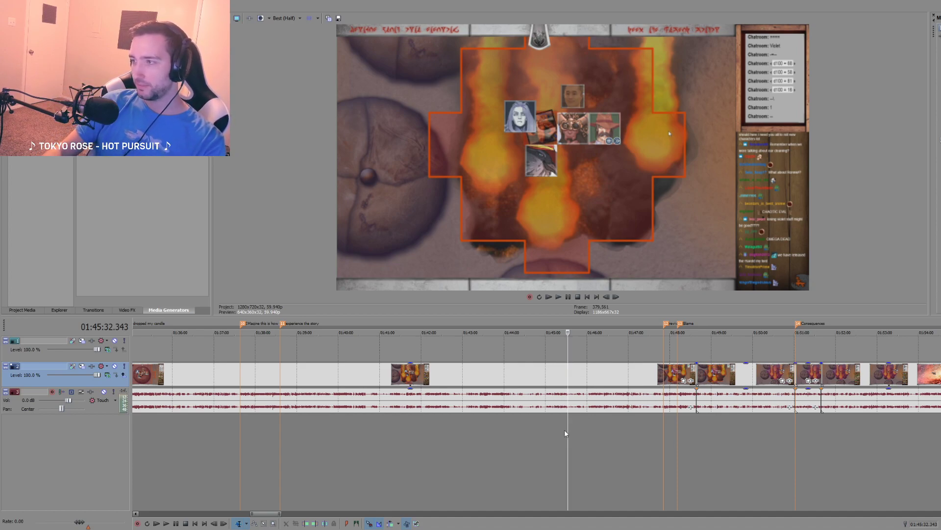
scroll(515, 439, "down", 5)
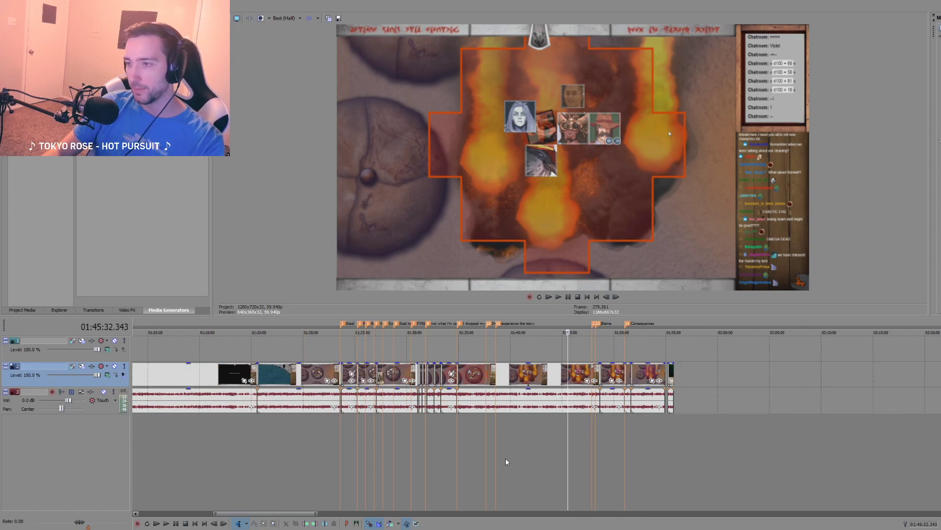
scroll(564, 458, "up", 5)
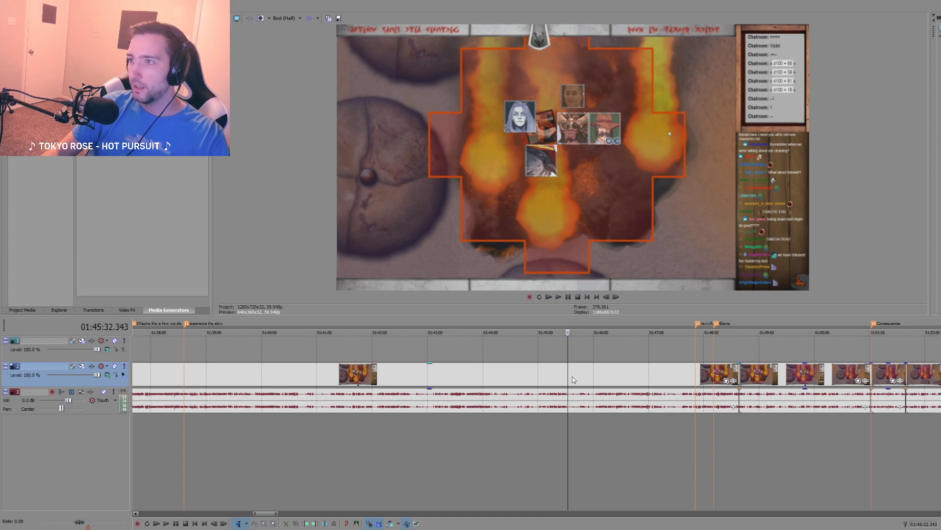
left_click(547, 377)
left_click(505, 377)
left_click(463, 377)
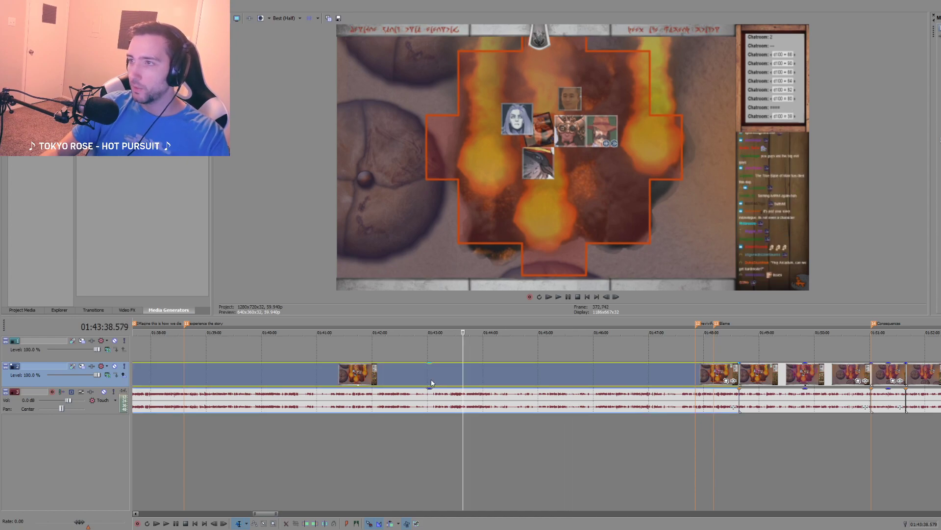
left_click(418, 381)
left_click(496, 378)
left_click(520, 379)
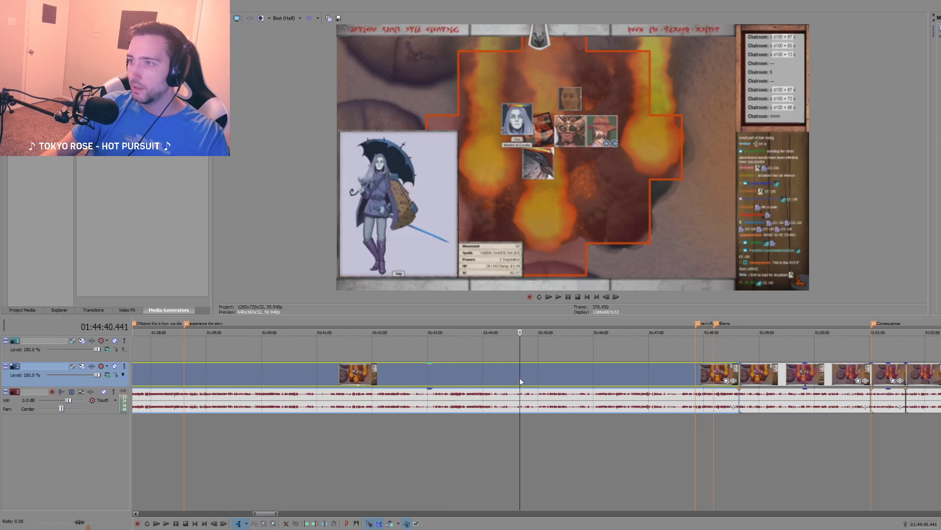
left_click(501, 380)
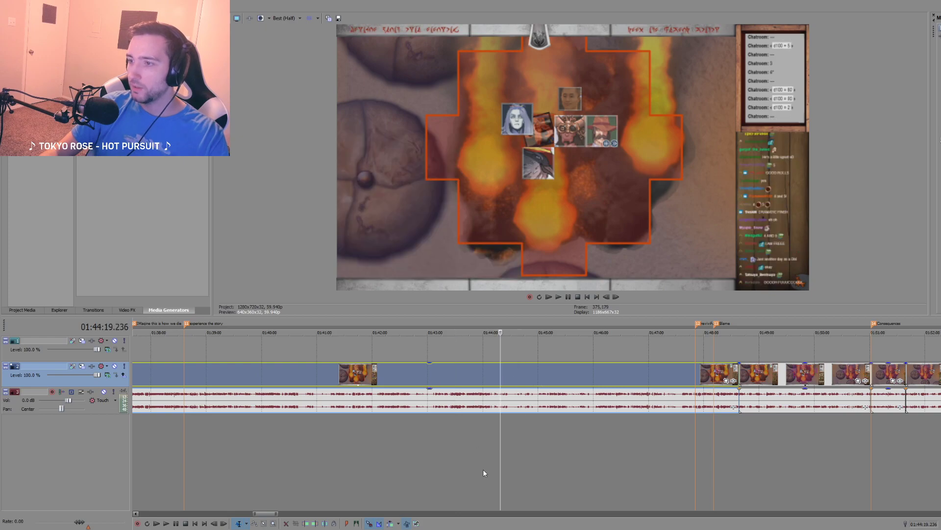
Step: Set the preview quality to Best (Full) and save a JPEG snapshot of the fireball frame in Documents
left_click(287, 18)
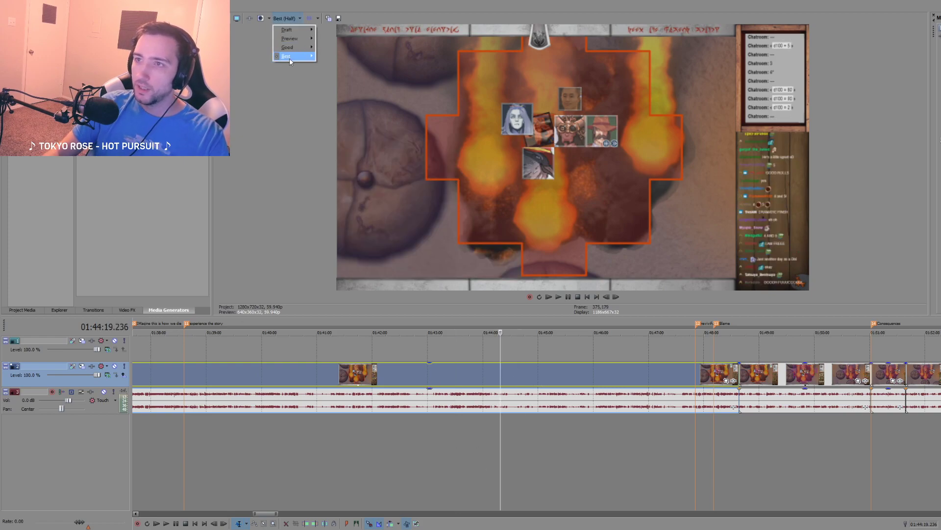
mouse_move(289, 58)
left_click(327, 57)
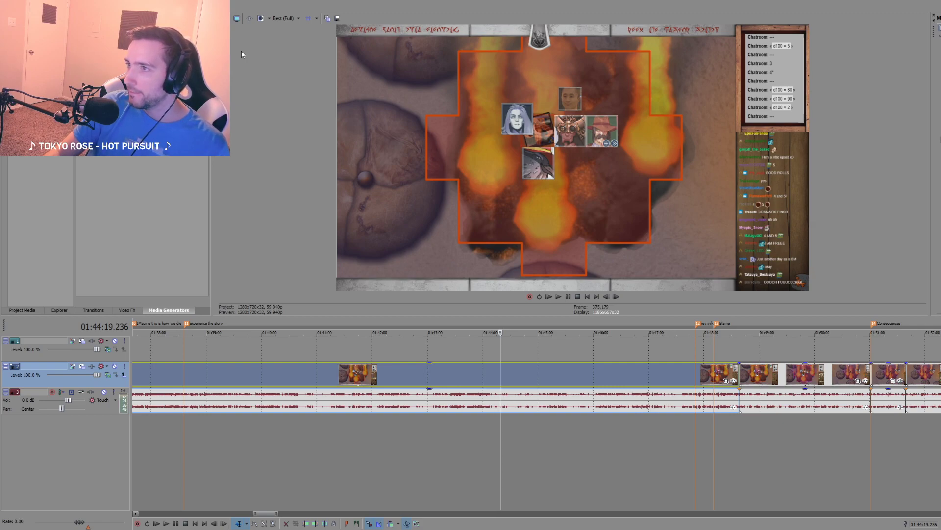
left_click(337, 18)
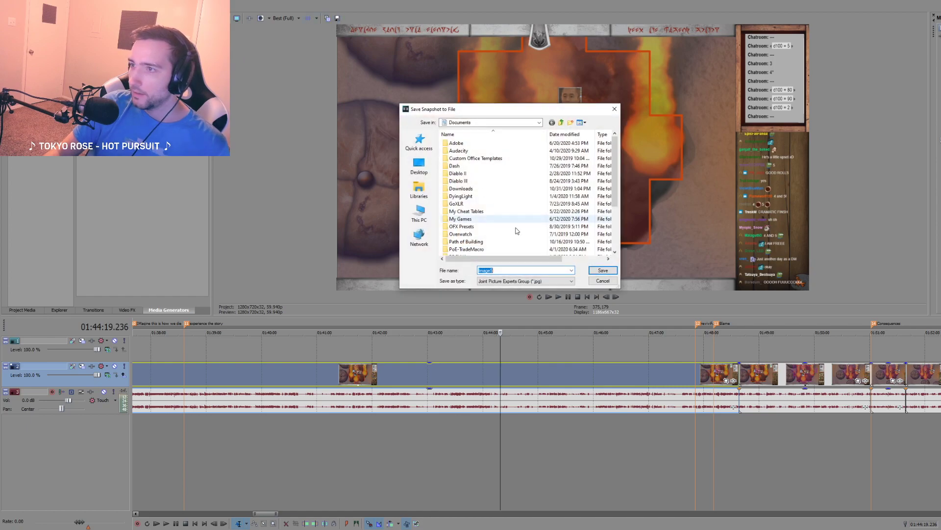
left_click(603, 270)
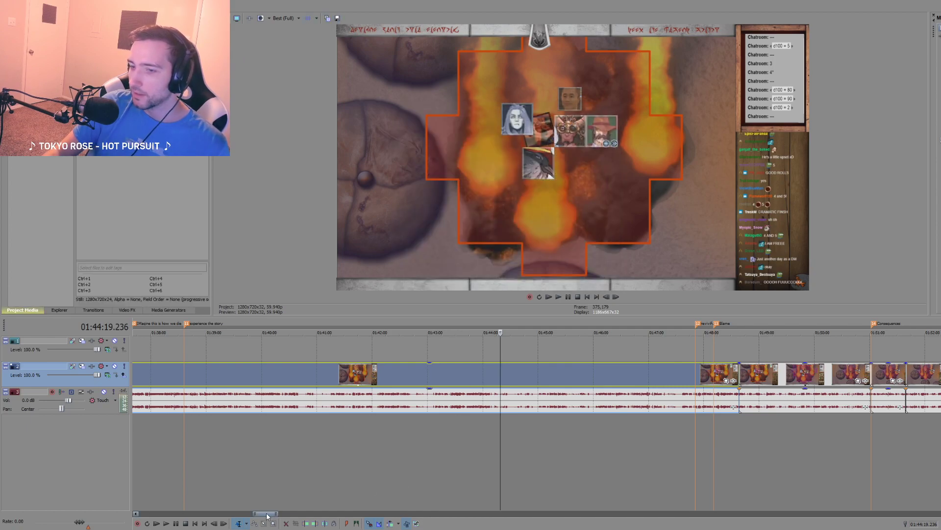
Step: Place the saved snapshot on the second video track near the start of the timeline, at about 7 seconds
left_click_drag(267, 514, 136, 511)
left_click(153, 417)
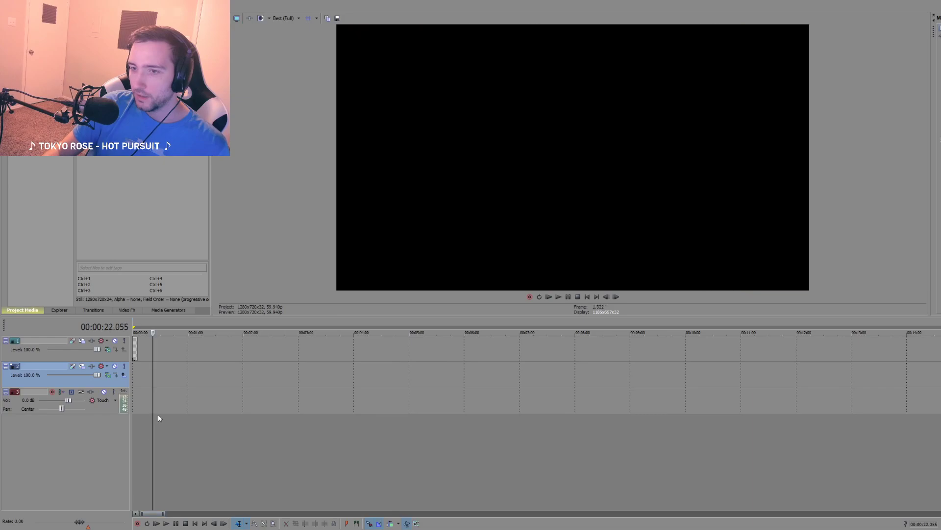
scroll(158, 416, "up", 2)
left_click_drag(123, 120, 149, 374)
scroll(142, 421, "up", 2)
left_click(158, 417)
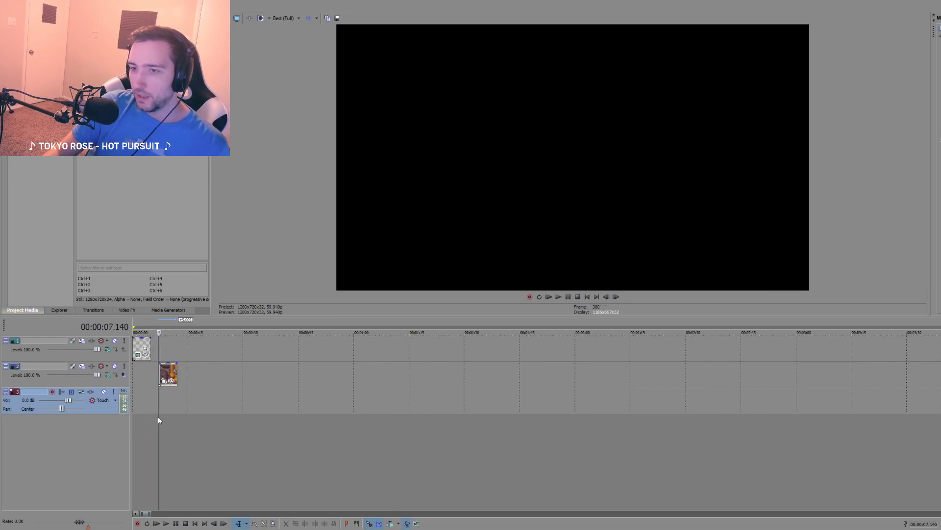
Step: Move the text event to about 11 seconds on its track and the snapshot event to the timeline's start
scroll(245, 438, "up", 5)
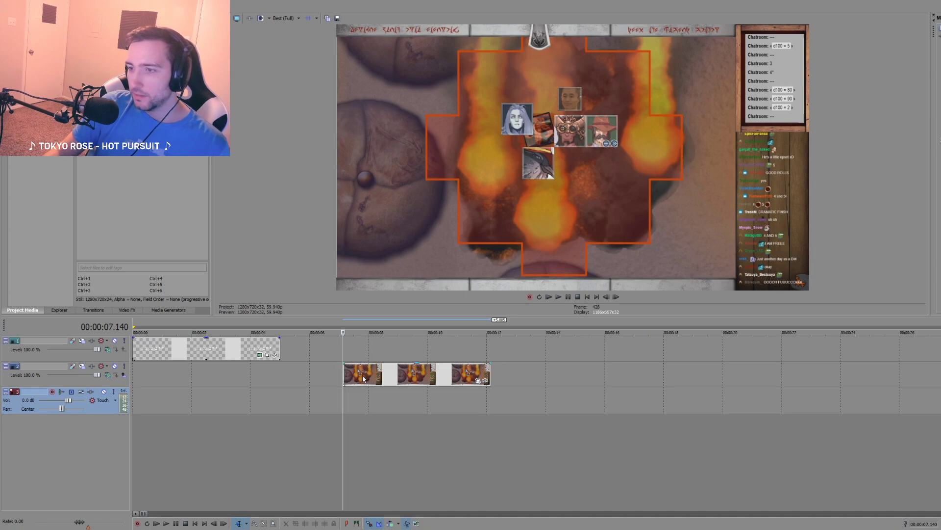
left_click_drag(364, 379, 481, 351)
left_click(135, 407)
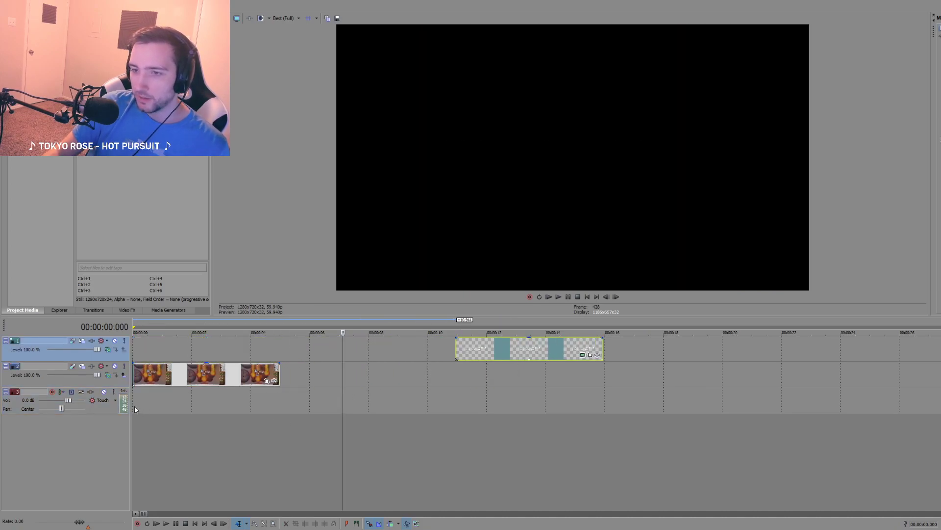
left_click(135, 408)
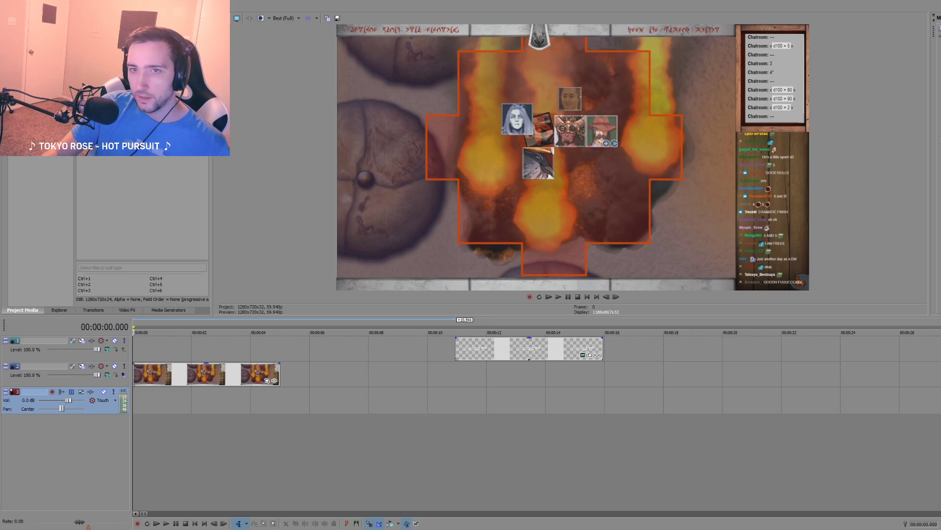
Step: Extend the snapshot event to about 10 seconds and delete it from the timeline
left_click_drag(280, 377, 428, 376)
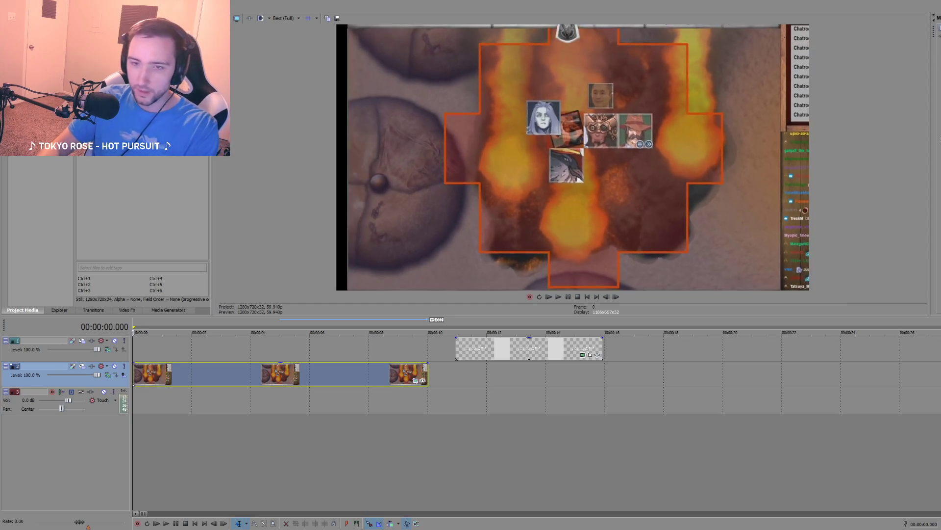
left_click(309, 415)
left_click(290, 381)
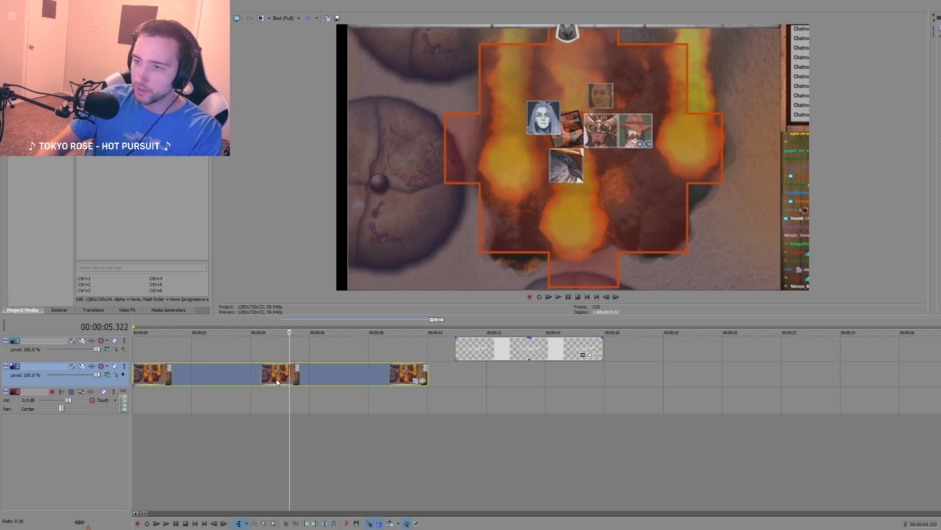
key("Delete")
Step: Split the session footage at 01:37:09.390, after the "I dropped my candle" marker, and undo the split
scroll(505, 417, "down", 16)
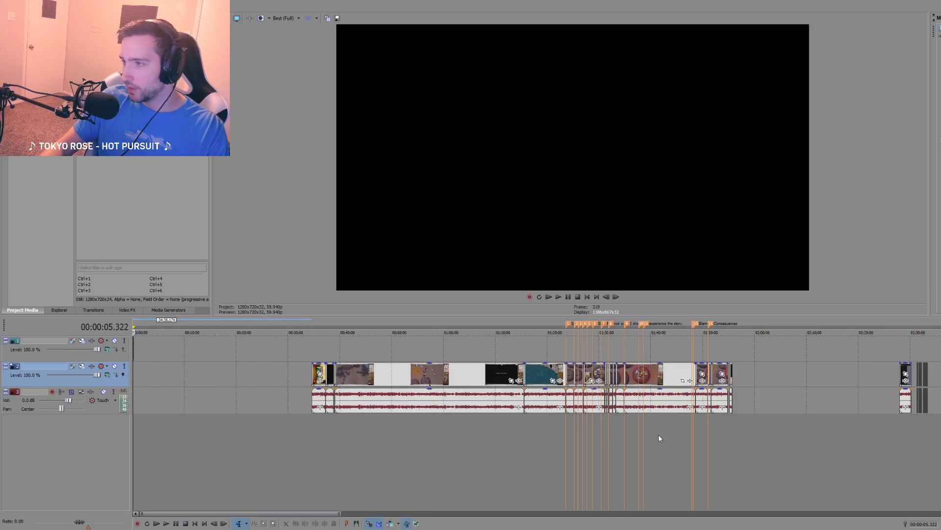
left_click(639, 432)
scroll(629, 438, "up", 6)
scroll(586, 435, "up", 1)
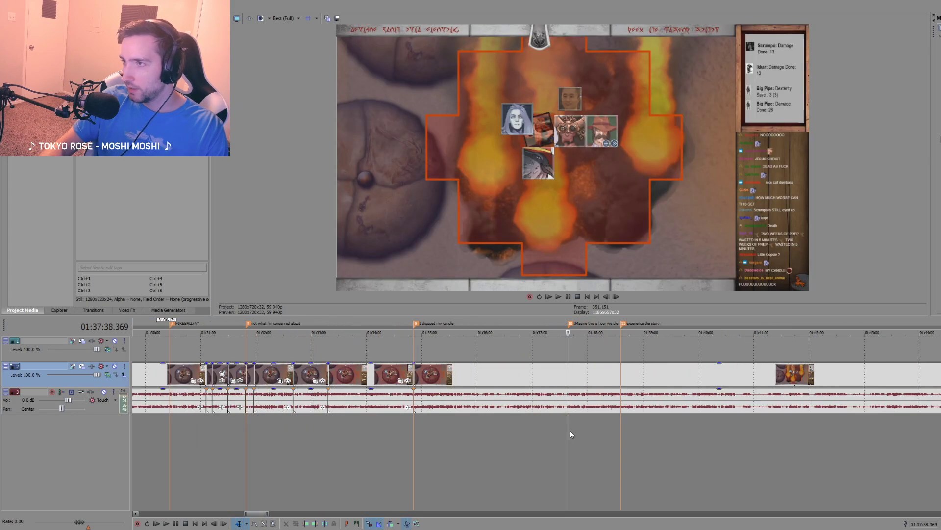
left_click(556, 425)
left_click_drag(546, 422, 544, 422)
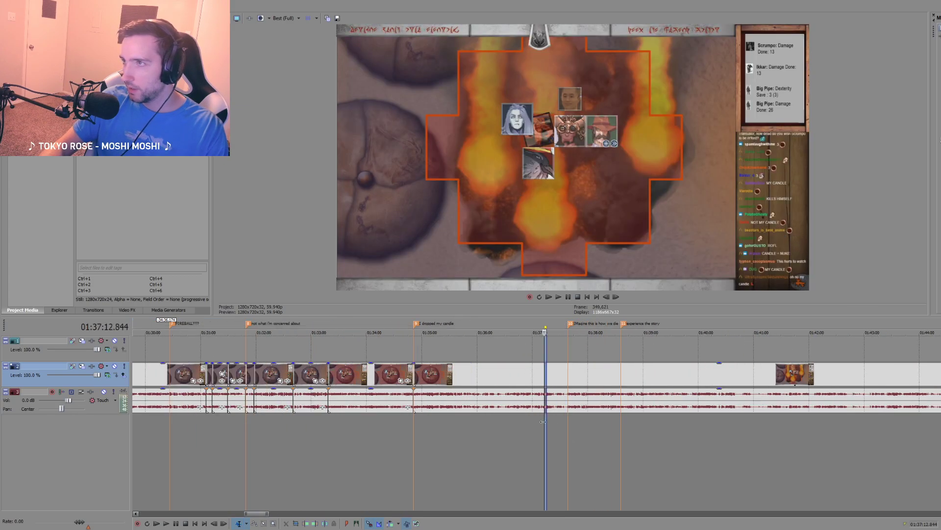
left_click(541, 420)
key("ctrl+z")
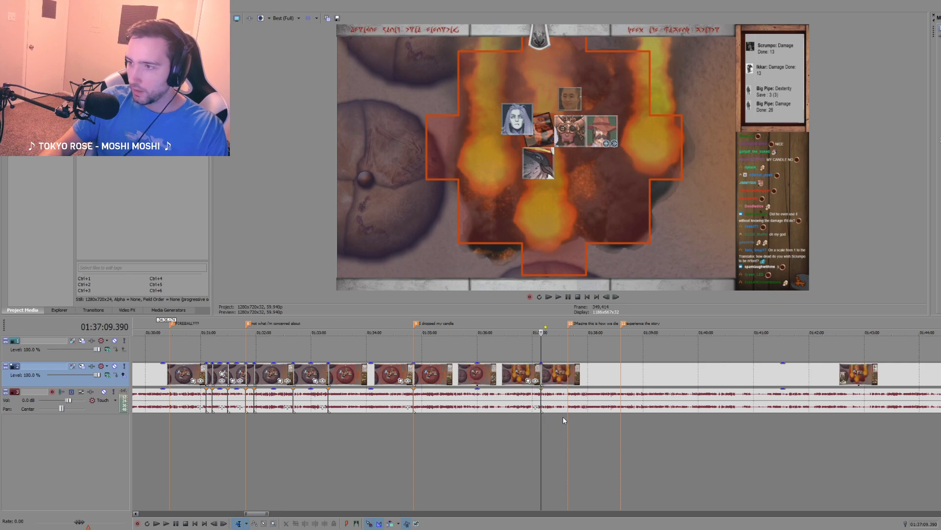
key("ctrl+z")
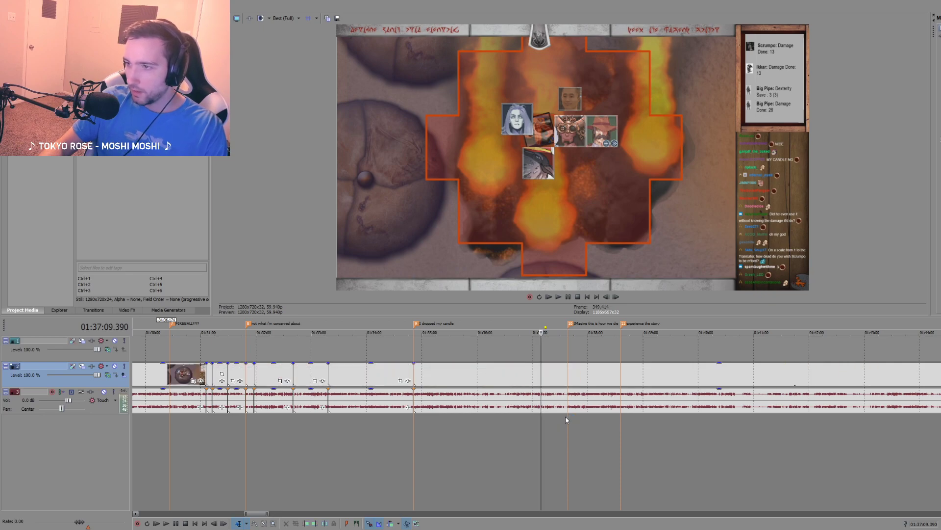
Step: Copy the fireball section of the session footage starting at 01:37:17.181 and undo the splits made around it
left_click(549, 401)
key("ctrl+z")
key("ctrl+z")
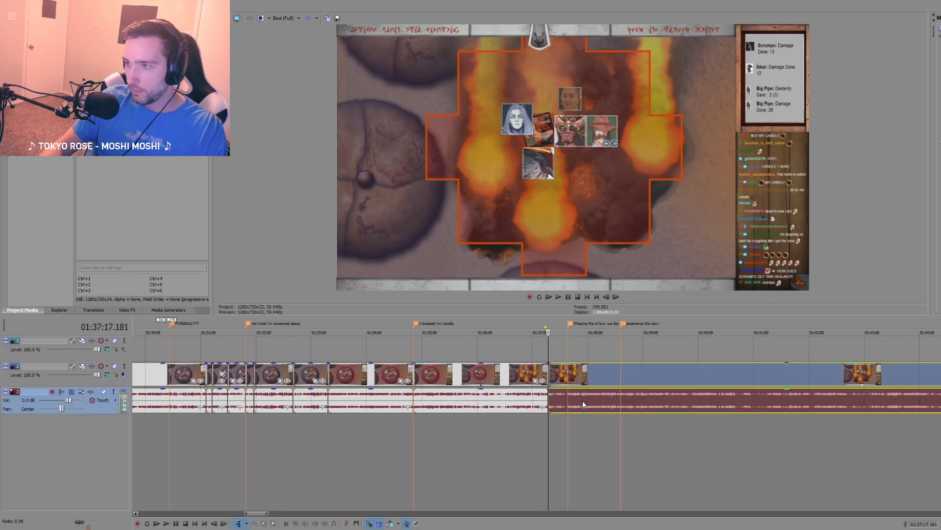
key("ctrl+z")
key("ctrl+z")
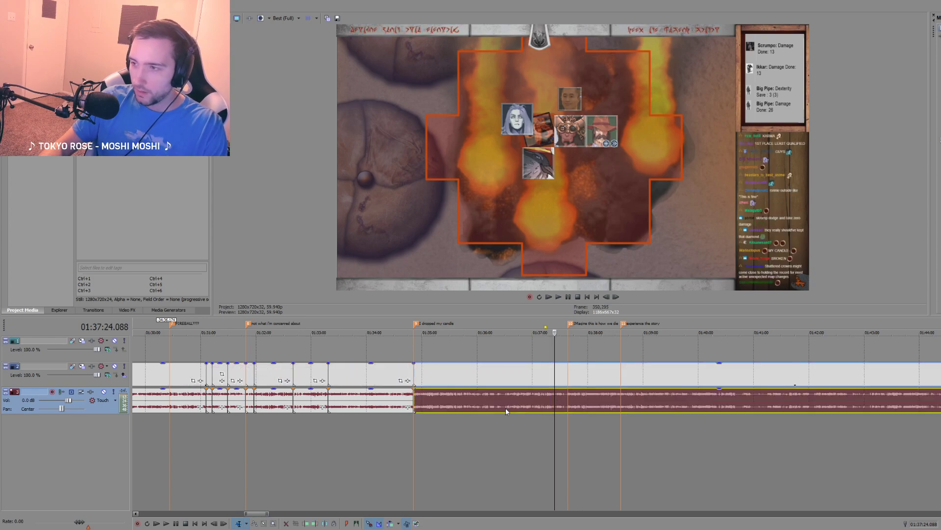
Step: Paste the copied fireball section at the very start of the timeline on the second video track
scroll(343, 419, "down", 9)
left_click(136, 426)
scroll(165, 401, "up", 10)
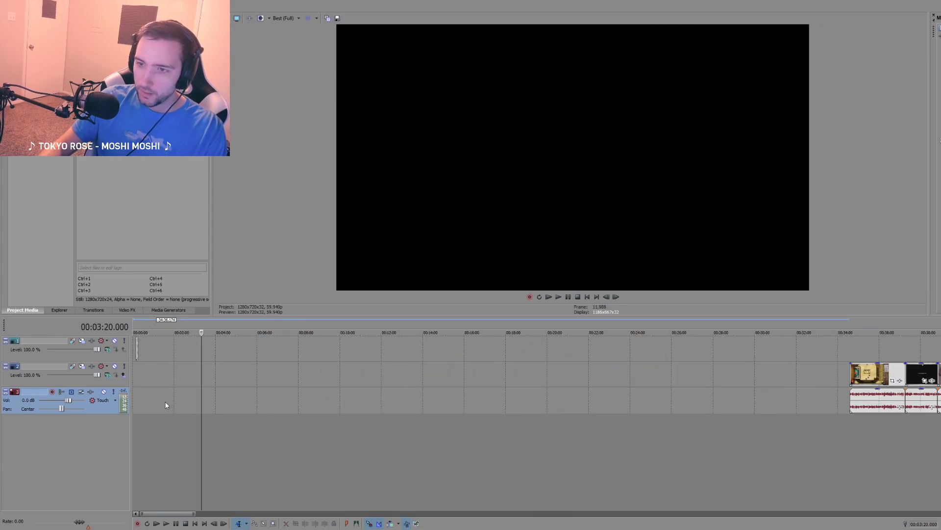
left_click(134, 372)
left_click(136, 376)
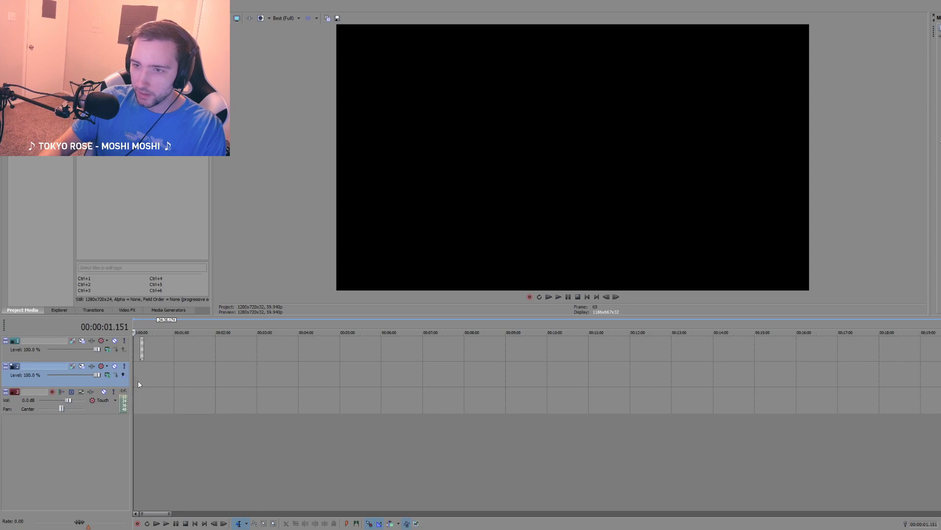
scroll(144, 380, "down", 6)
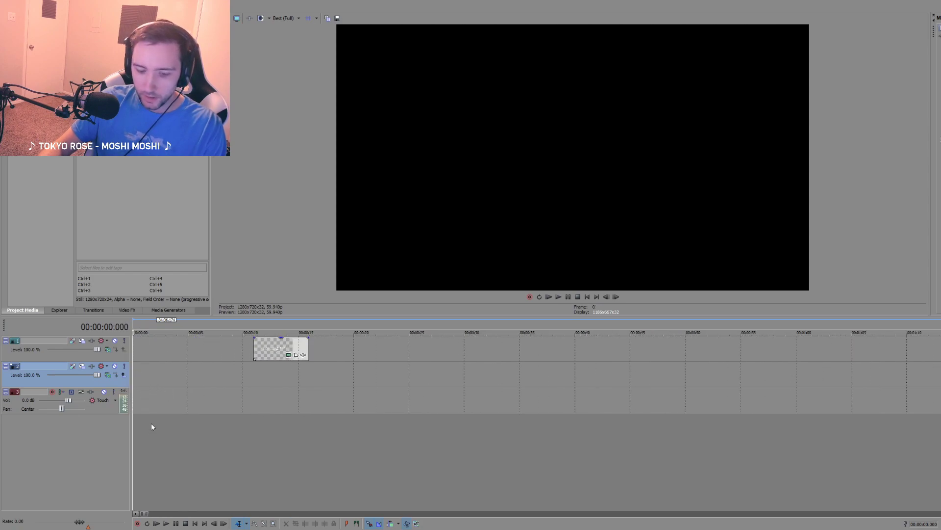
key("ctrl+v")
scroll(196, 414, "down", 3)
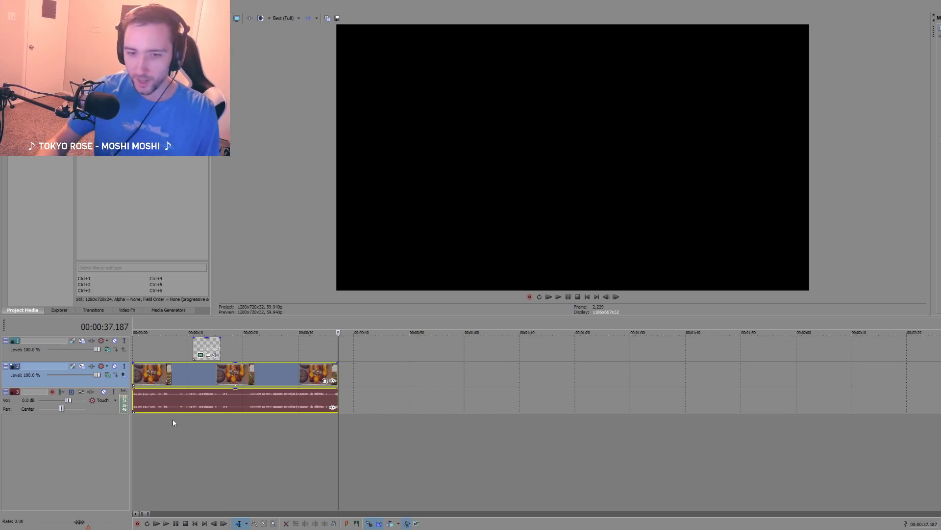
left_click(135, 428)
scroll(165, 424, "up", 3)
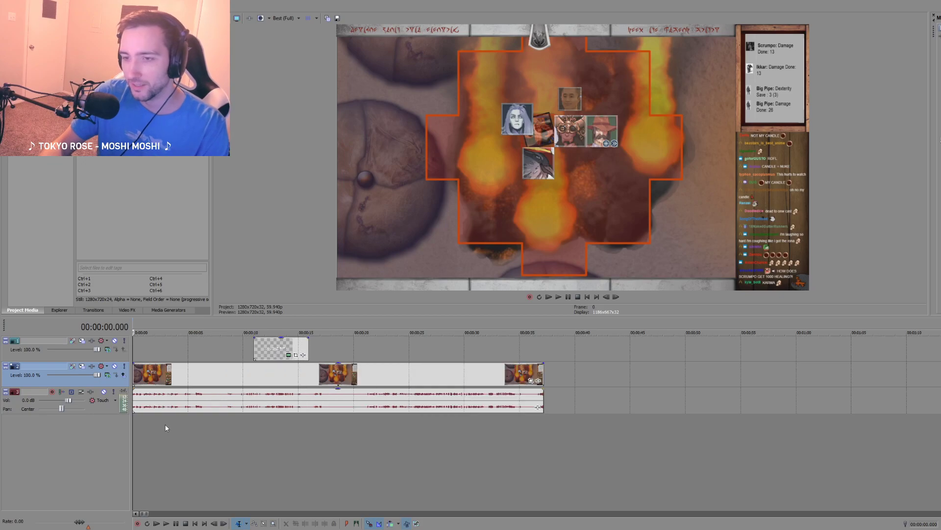
Step: Move the text event on the first track past the fireball clip's end, to about 39 seconds
left_click(172, 407)
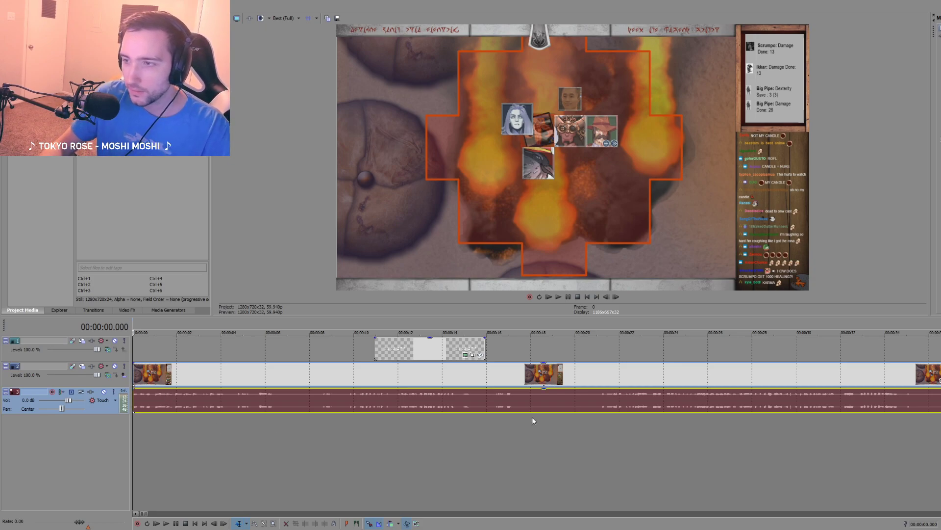
scroll(341, 358, "down", 4)
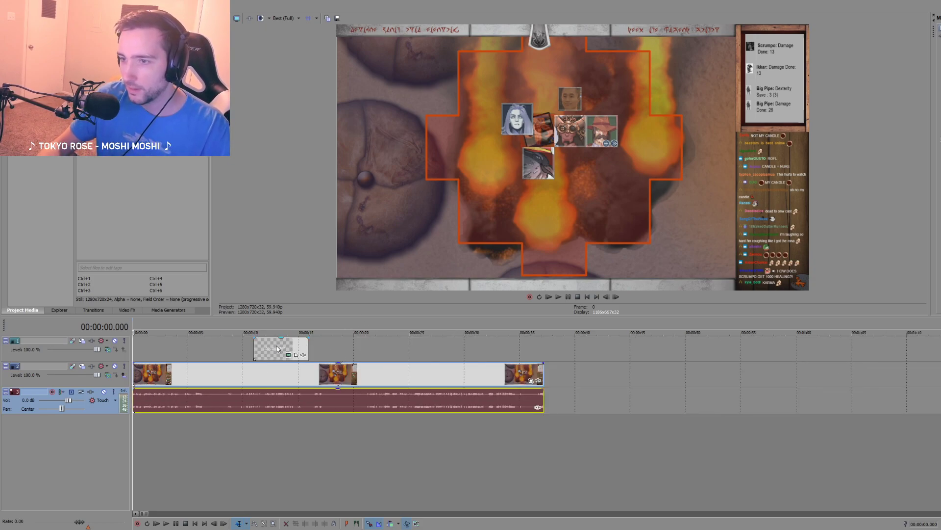
left_click_drag(276, 348, 585, 351)
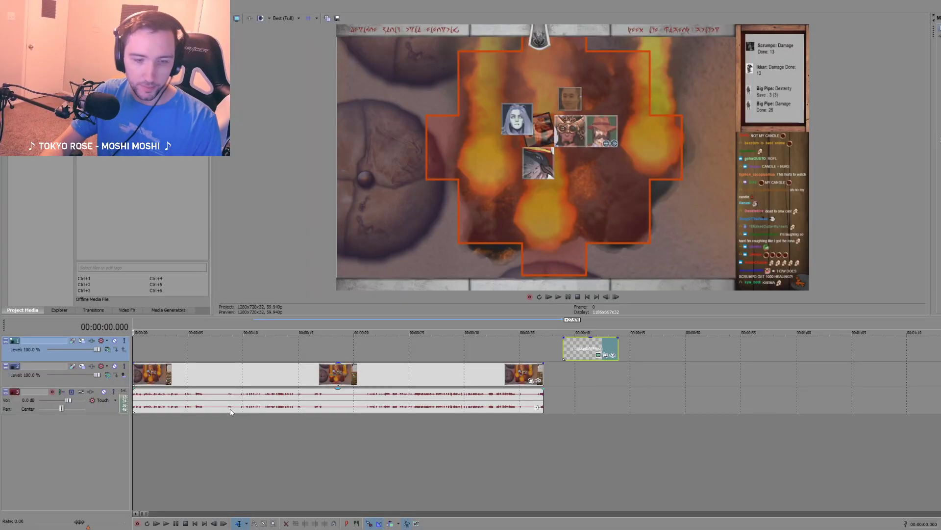
Step: Survey the session timeline and examine the short fan-drawing clips between about 02:31:43 and 02:33:15
scroll(493, 432, "down", 10)
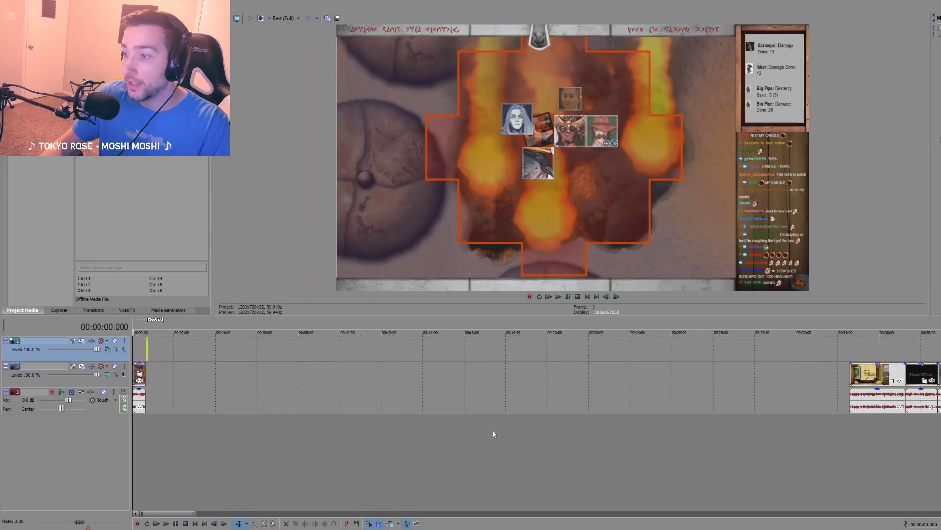
scroll(492, 431, "down", 5)
left_click(469, 426)
scroll(464, 425, "up", 3)
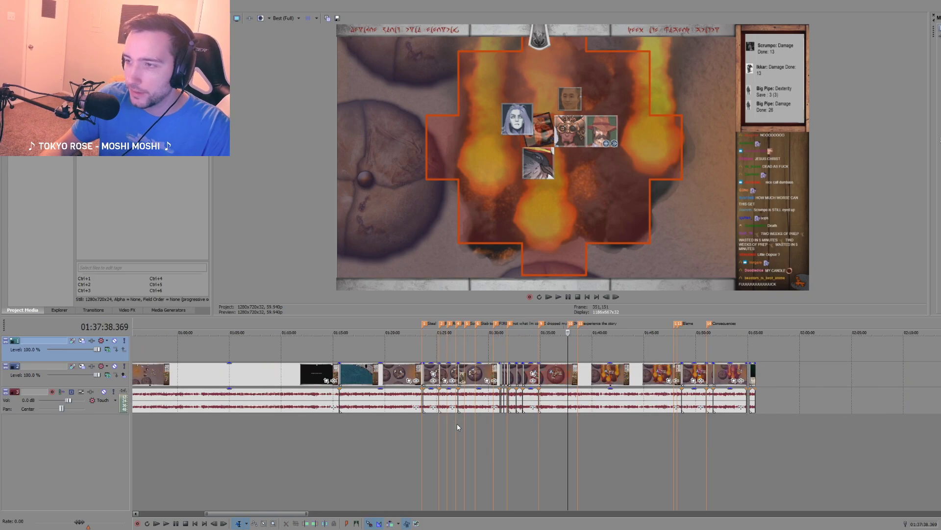
scroll(458, 427, "down", 5)
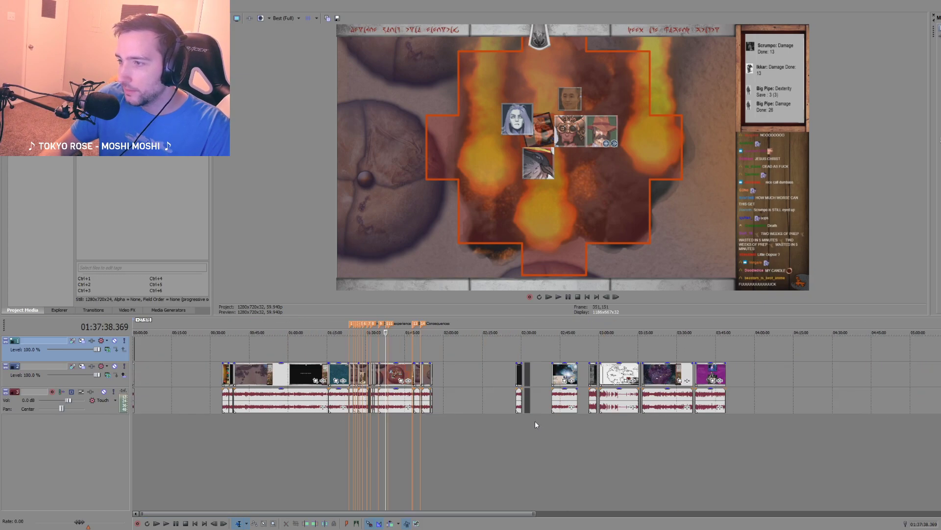
left_click(534, 421)
scroll(529, 431, "up", 8)
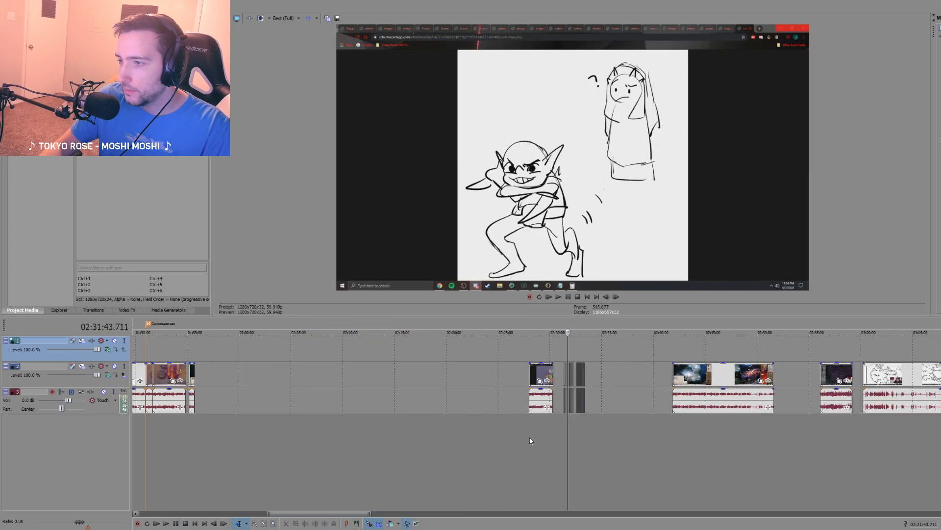
left_click(663, 418)
left_click(712, 423)
scroll(659, 422, "up", 3)
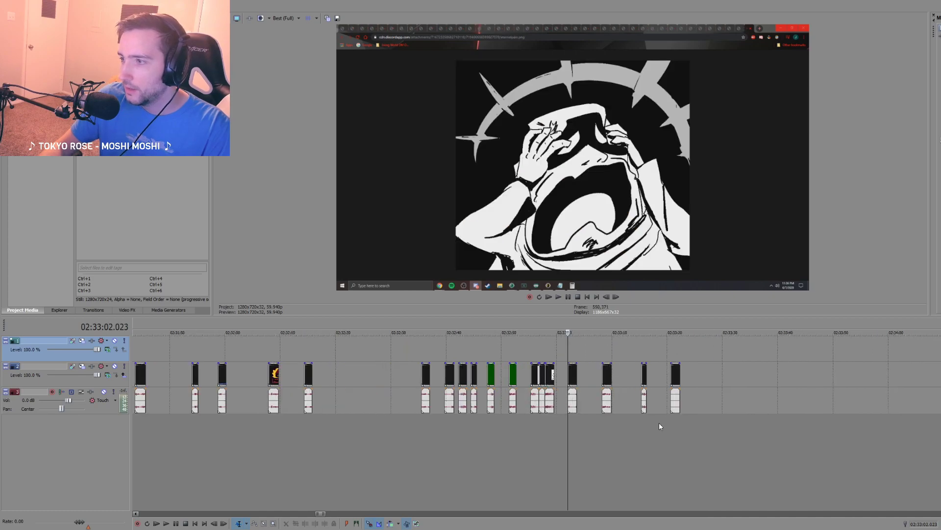
left_click(603, 419)
left_click(643, 419)
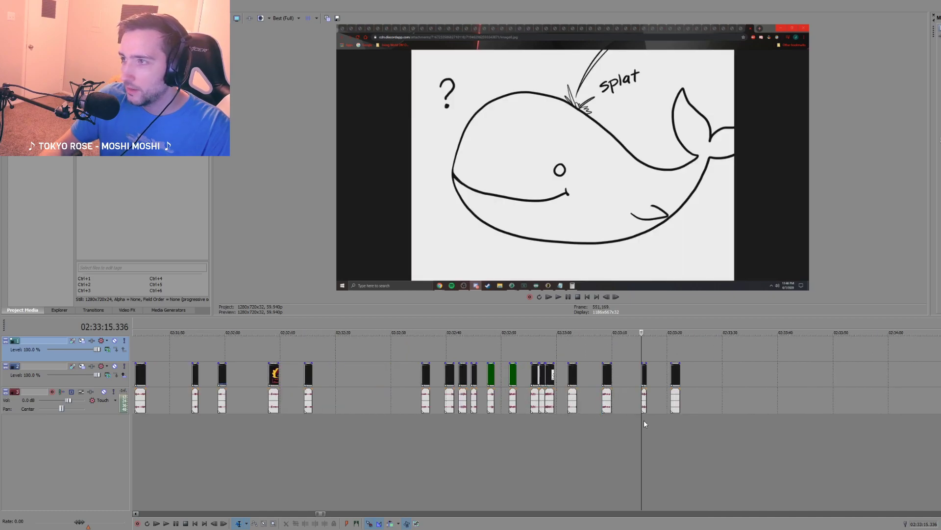
Step: Step back through the fan drawings from 02:32:57 to the "I dropped my candle" drawing at 02:32:47
left_click(544, 424)
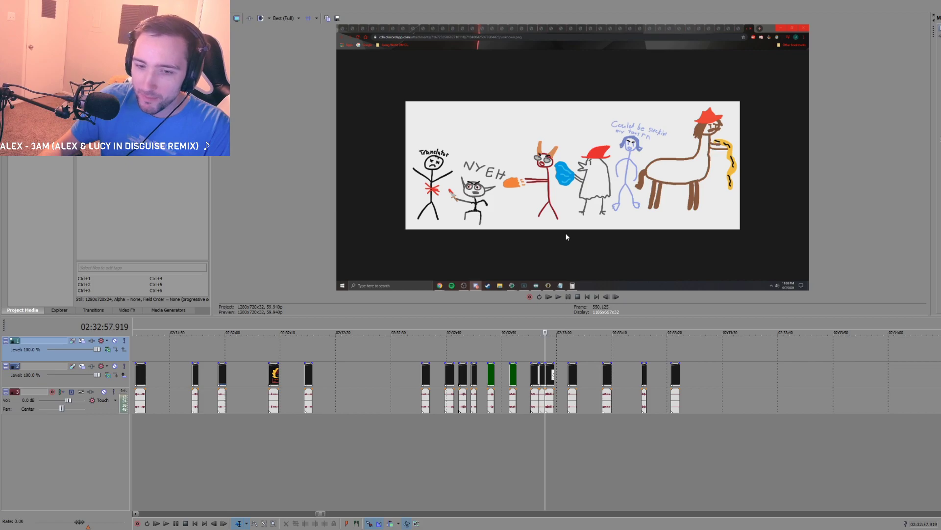
left_click(538, 425)
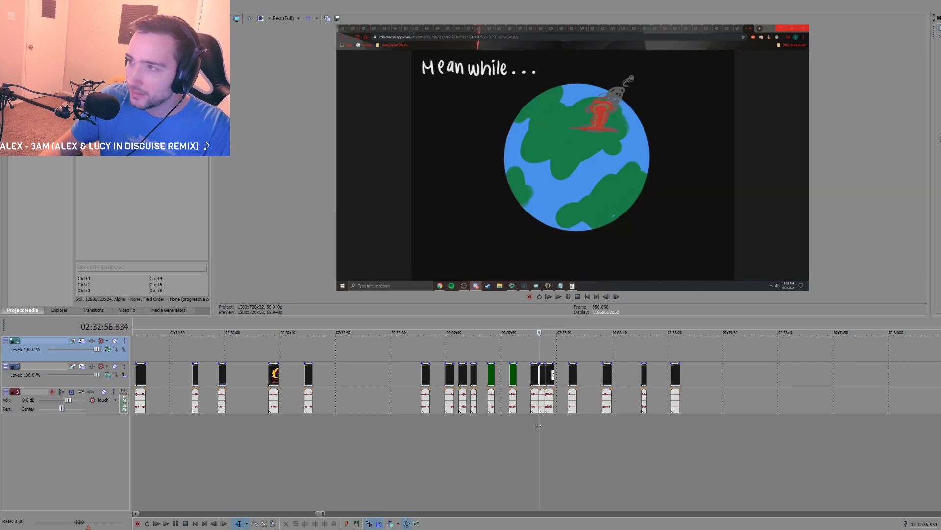
left_click(530, 425)
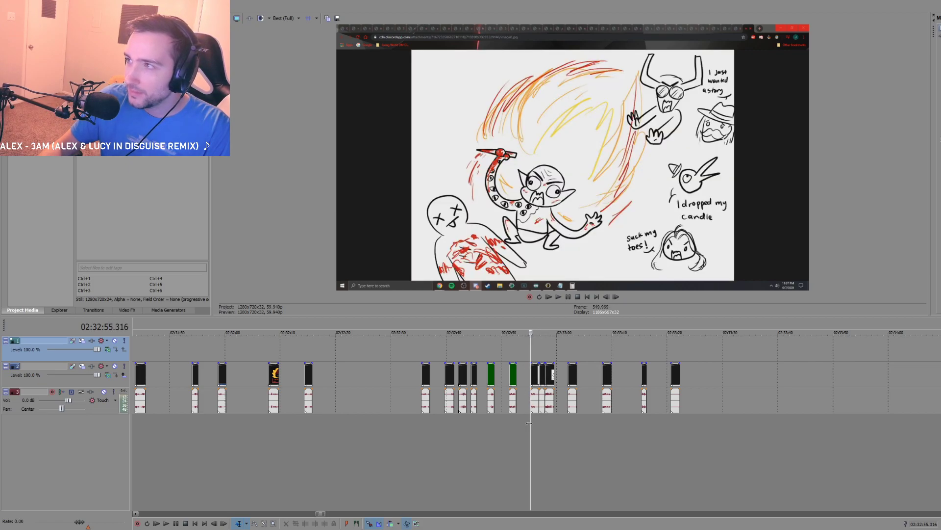
left_click(510, 423)
left_click(488, 422)
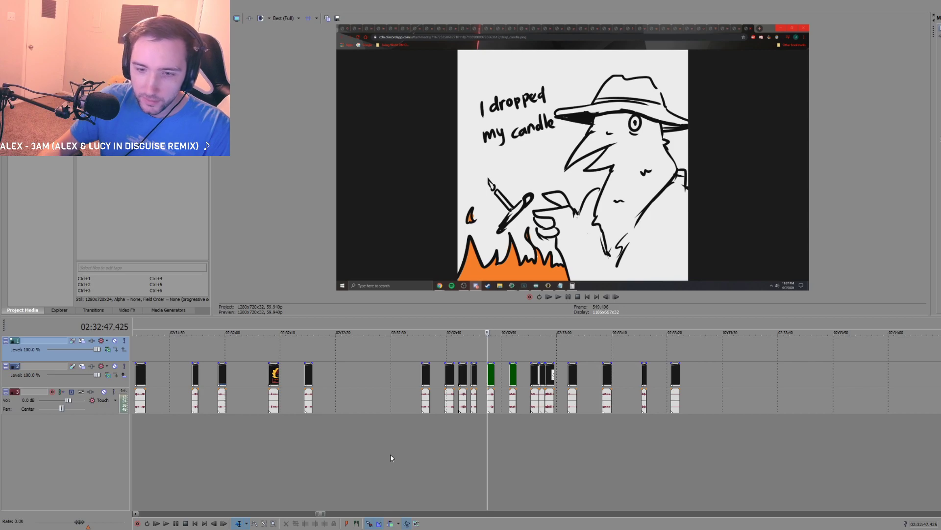
Step: Return to the fireball clip at the timeline's start and briefly play its opening
scroll(343, 457, "down", 5)
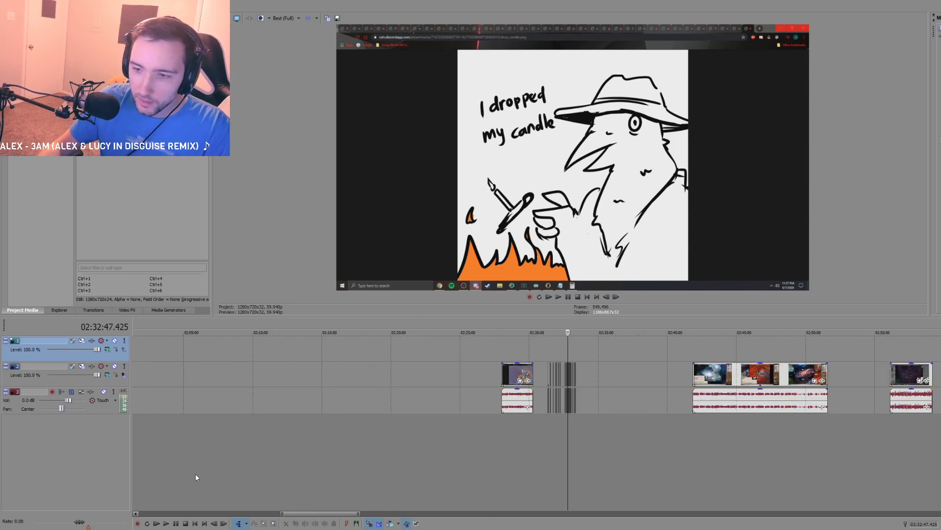
left_click_drag(309, 515, 142, 515)
left_click(138, 462)
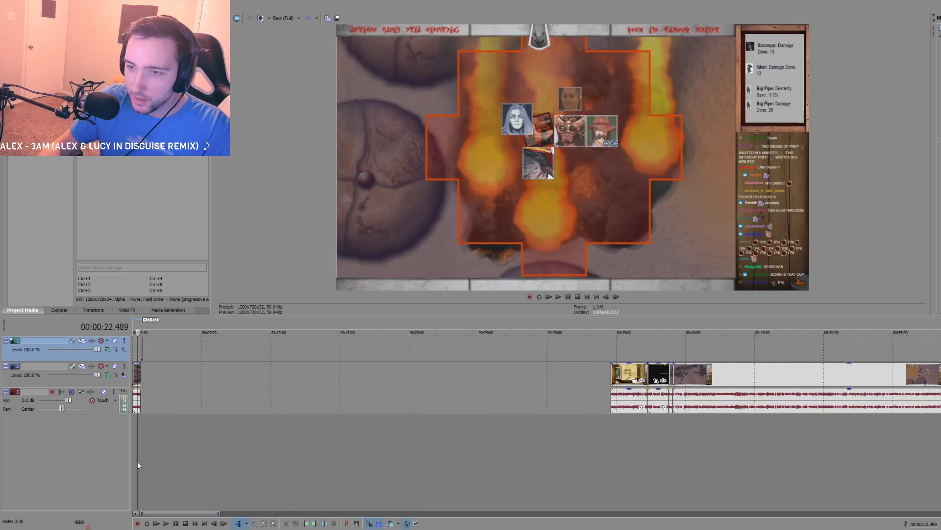
scroll(147, 466, "up", 2)
scroll(181, 469, "up", 3)
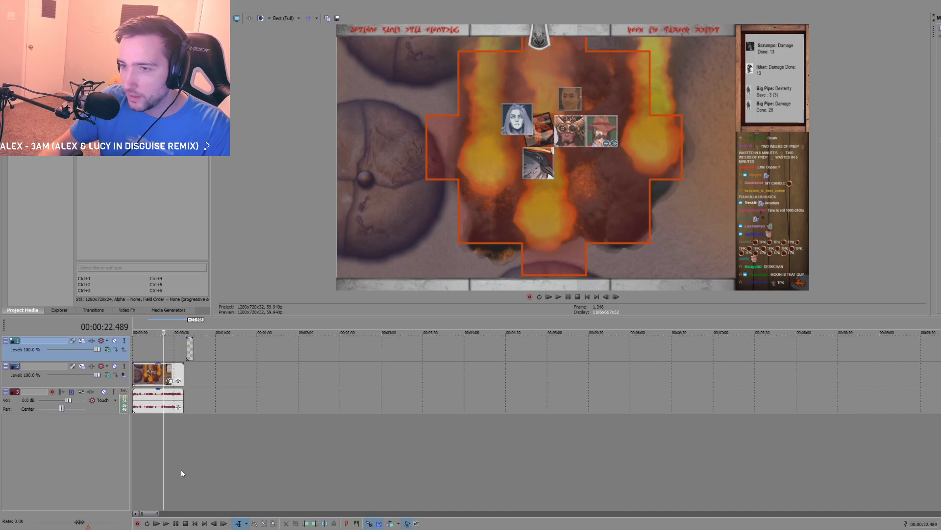
scroll(181, 468, "down", 8)
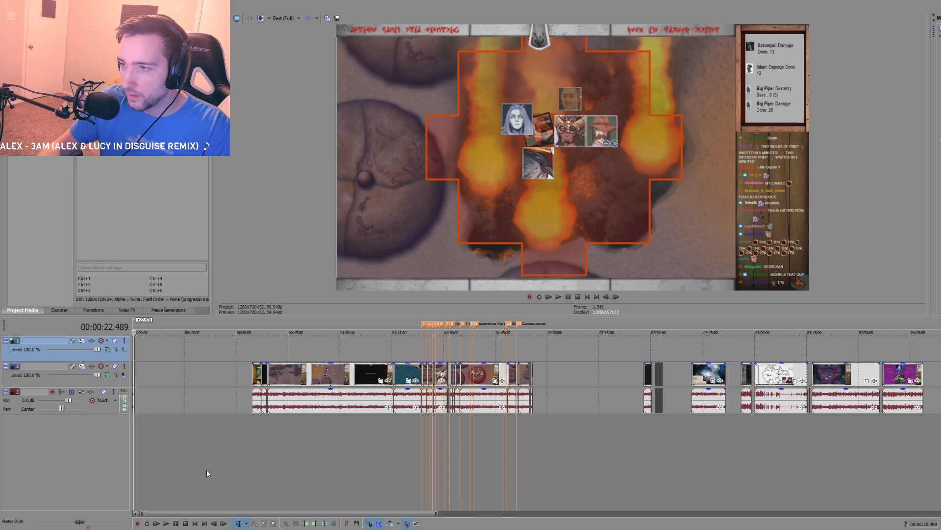
scroll(206, 471, "up", 3)
scroll(203, 473, "up", 5)
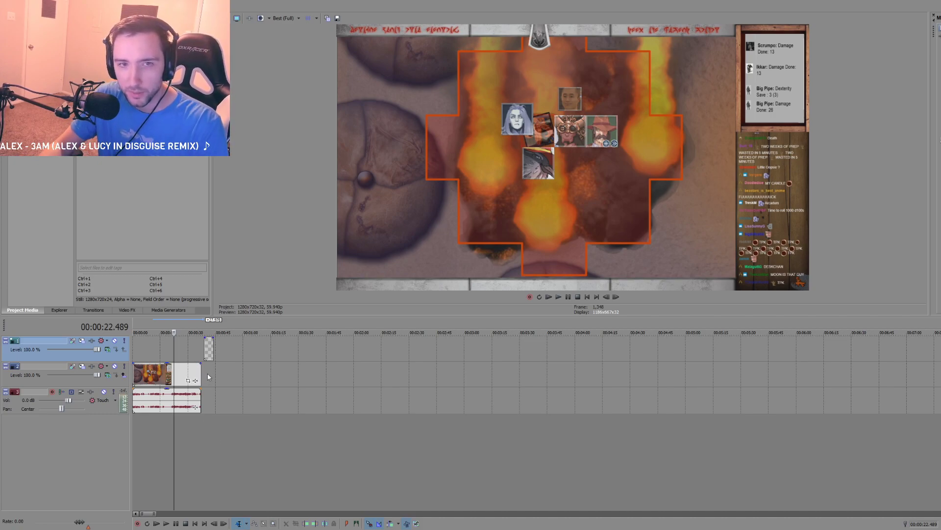
left_click(135, 434)
scroll(147, 432, "up", 3)
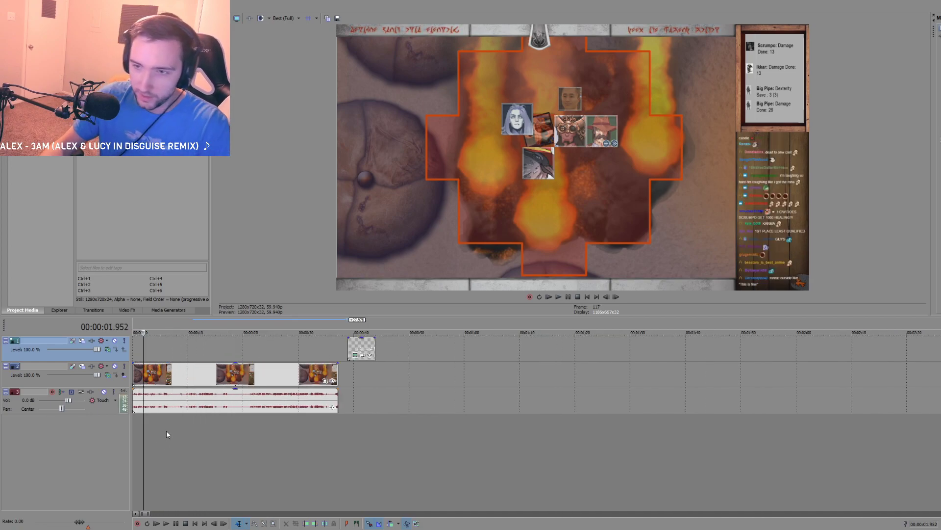
key("space")
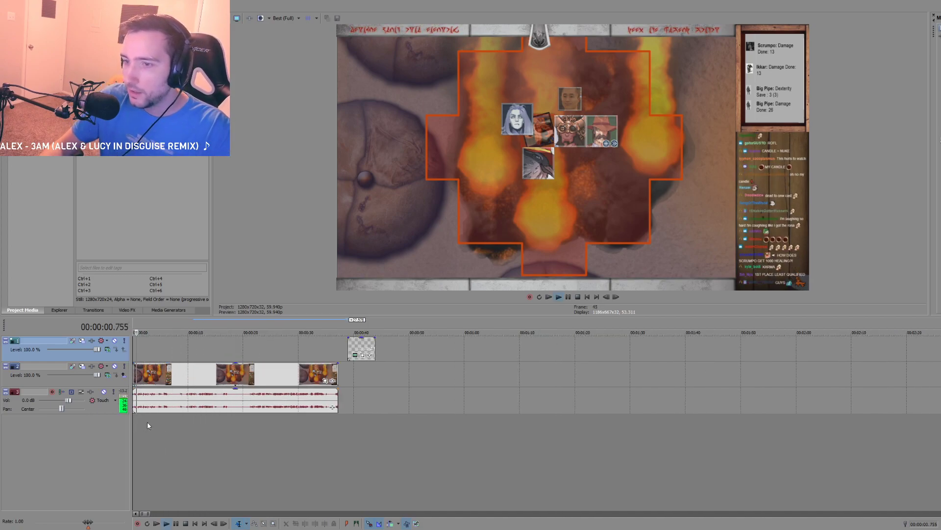
key("space")
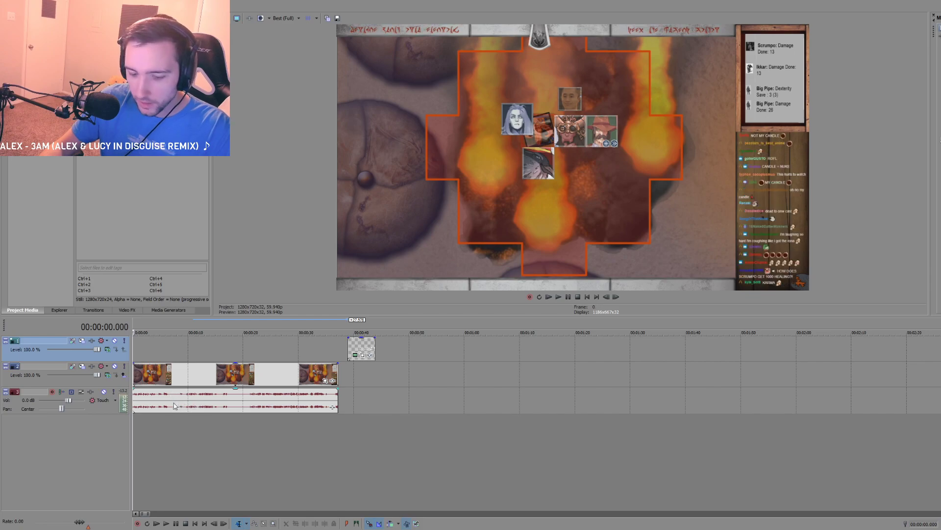
Step: Delete the audio event under the fireball clip, keep its video, and return to the timeline's start
left_click(155, 403)
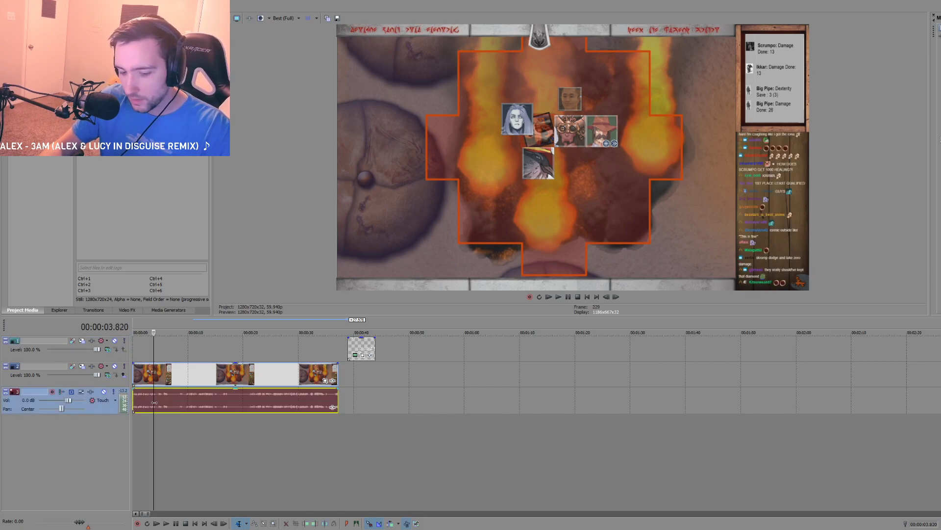
key("Delete")
key("Home")
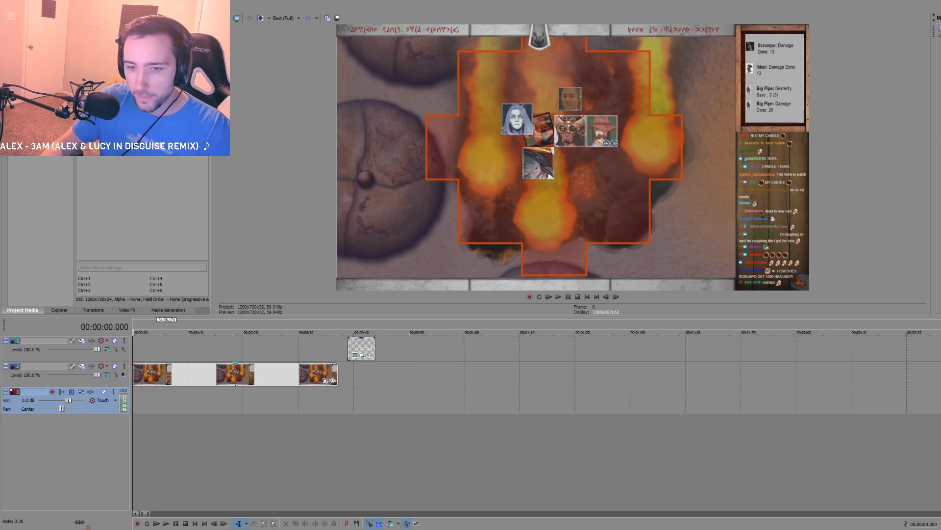
Step: In an enlarged Event Pan/Crop window, crop the fireball clip at 37.154 seconds to about 487 by 274 around the character tokens
left_click(315, 402)
left_click(325, 380)
left_click_drag(484, 72, 525, 70)
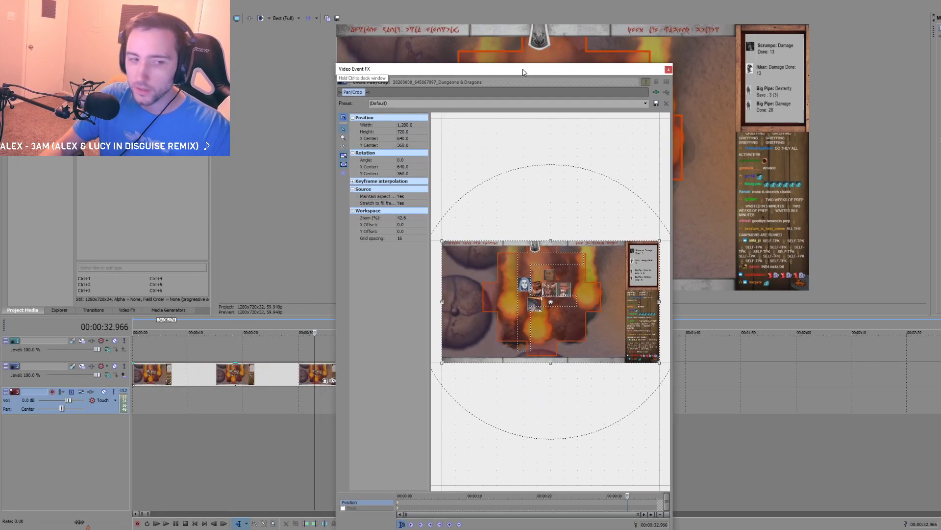
left_click_drag(675, 296, 861, 296)
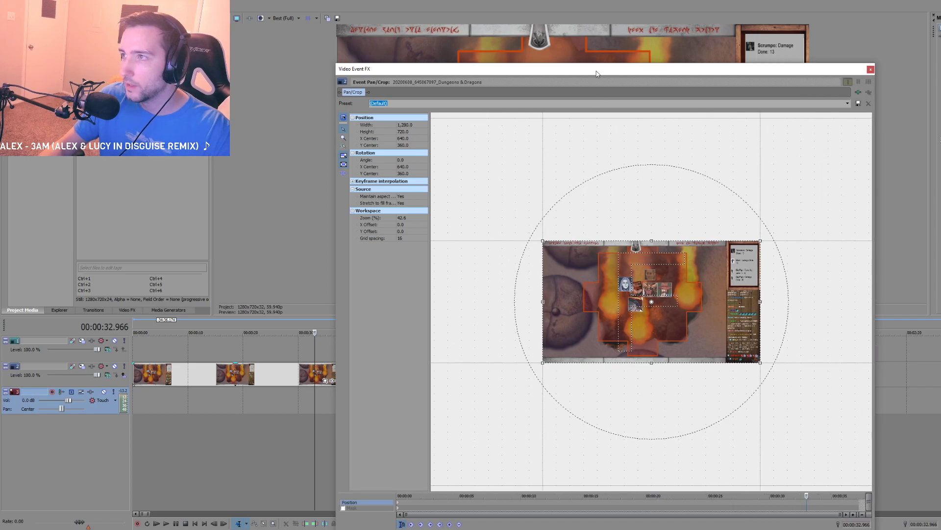
left_click_drag(598, 71, 512, 42)
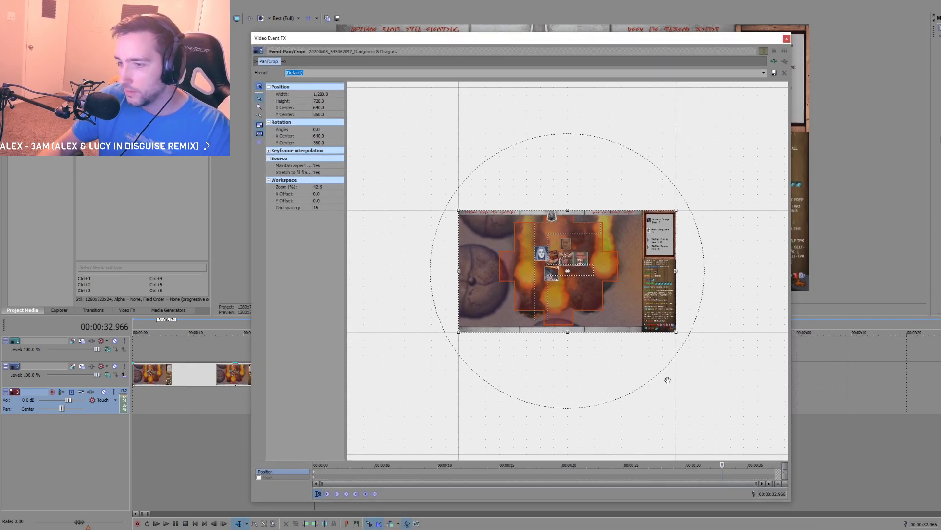
left_click(773, 470)
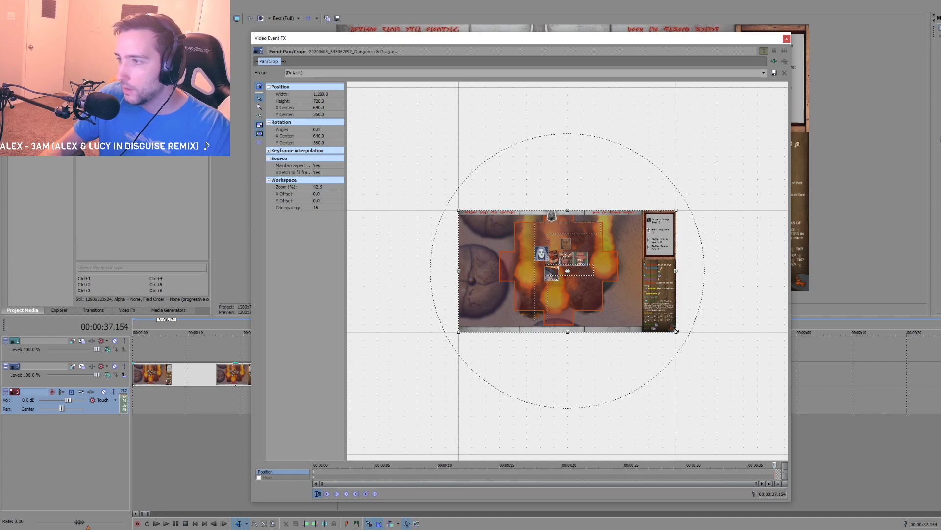
left_click_drag(677, 331, 559, 265)
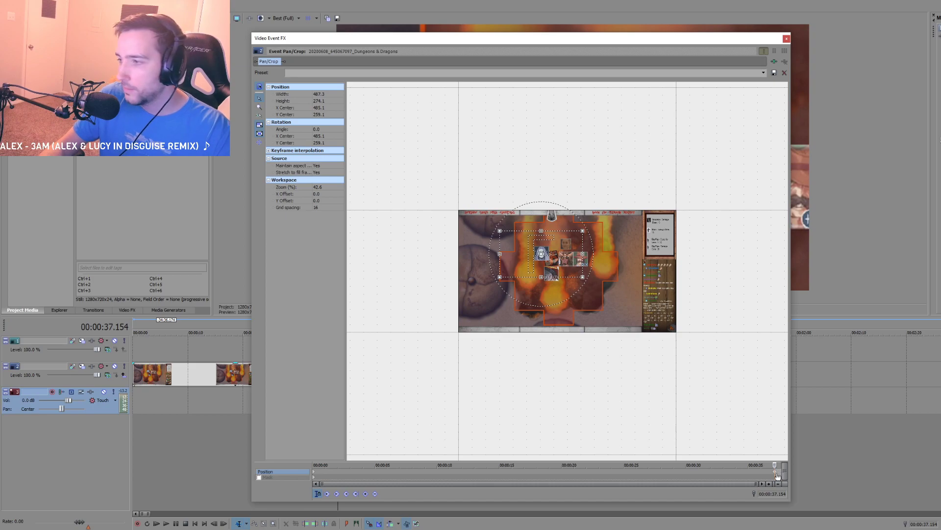
Step: Close the Event Pan/Crop window and play the fireball clip's zoom from the timeline's start
left_click(787, 38)
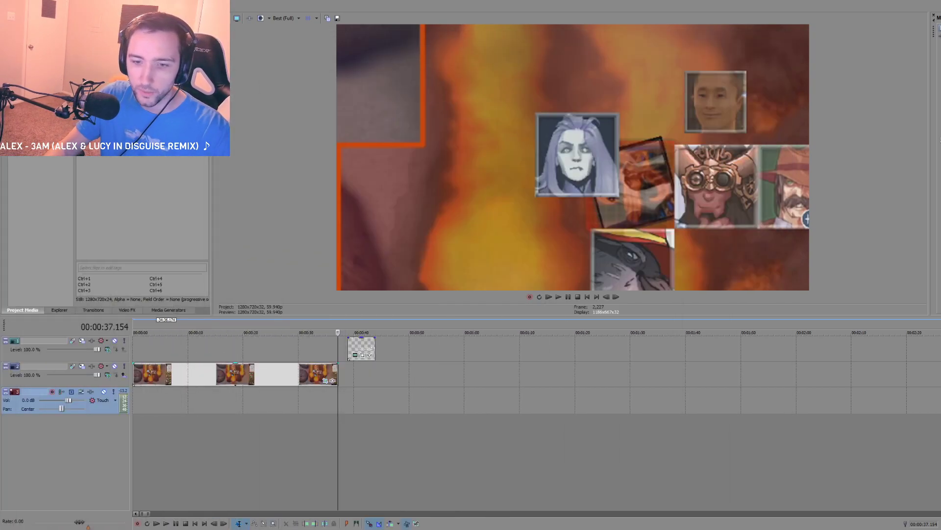
left_click(325, 380)
left_click_drag(571, 31, 558, 50)
left_click(744, 48)
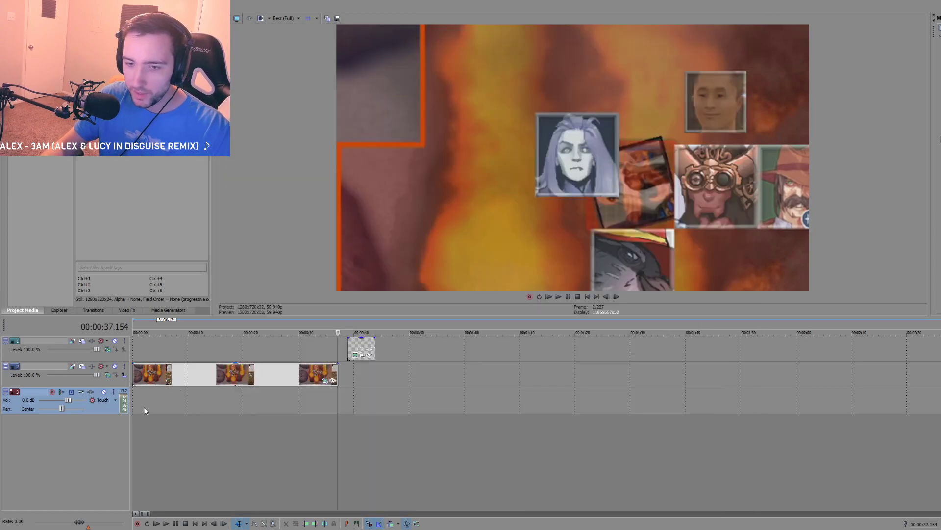
left_click(133, 399)
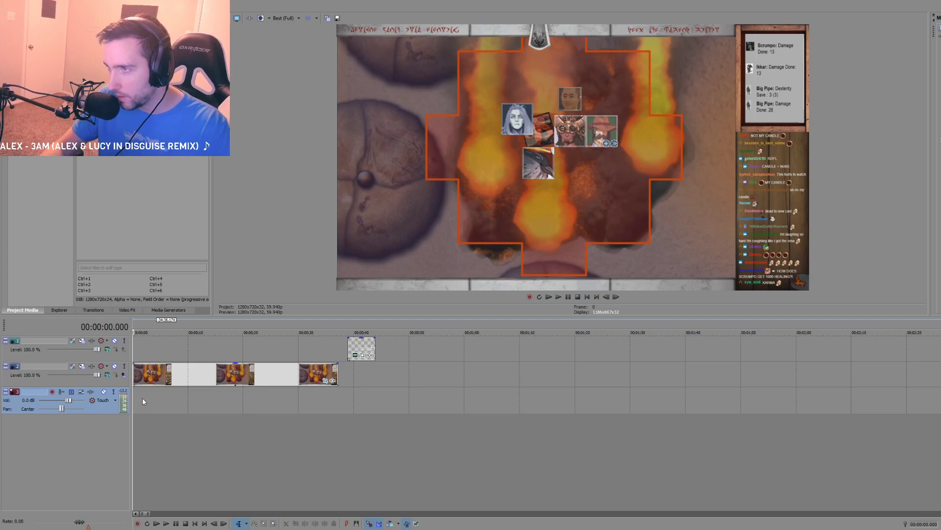
key("space")
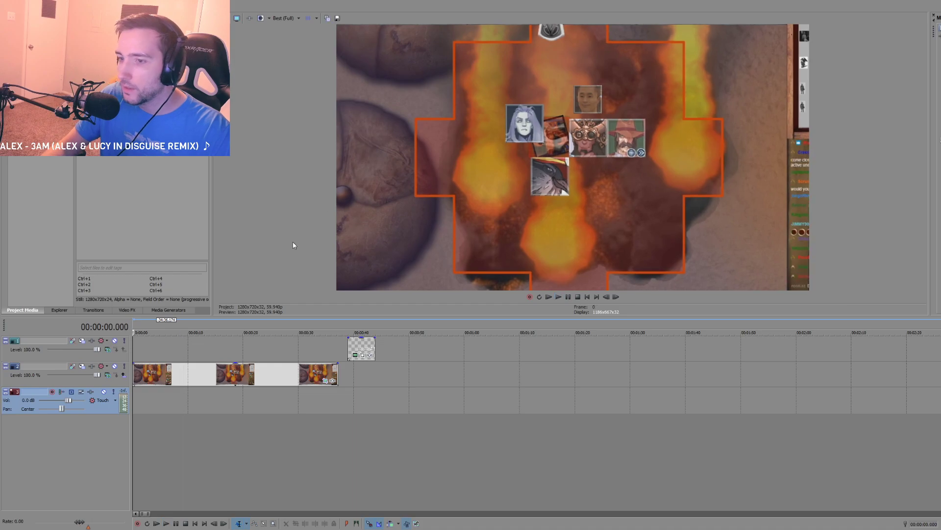
key("space")
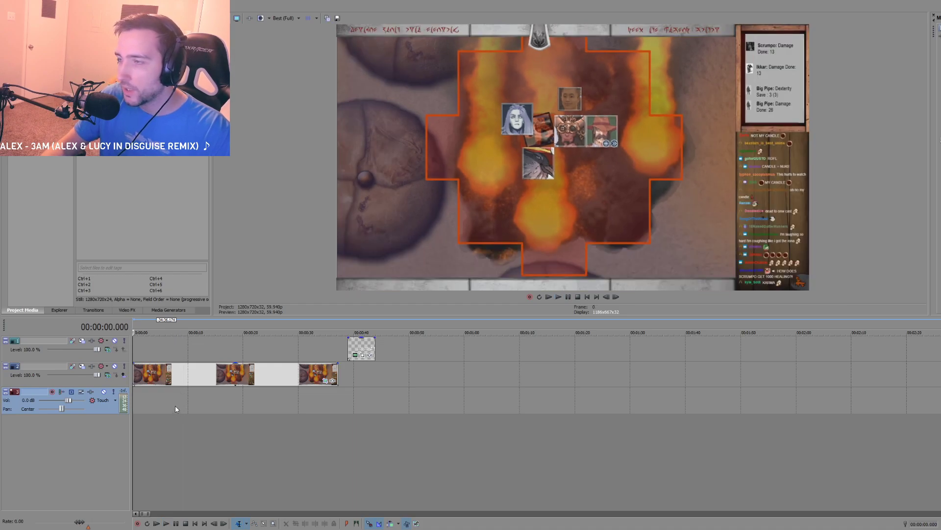
Step: Scrub through the rest of the fireball clip's zoom, up to the clip's end
left_click(216, 398)
left_click(246, 398)
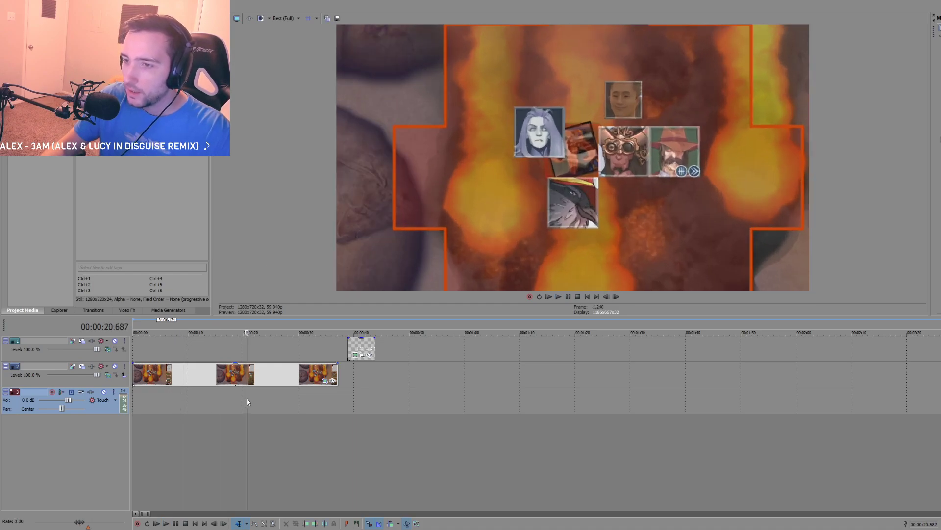
left_click(279, 398)
left_click(327, 399)
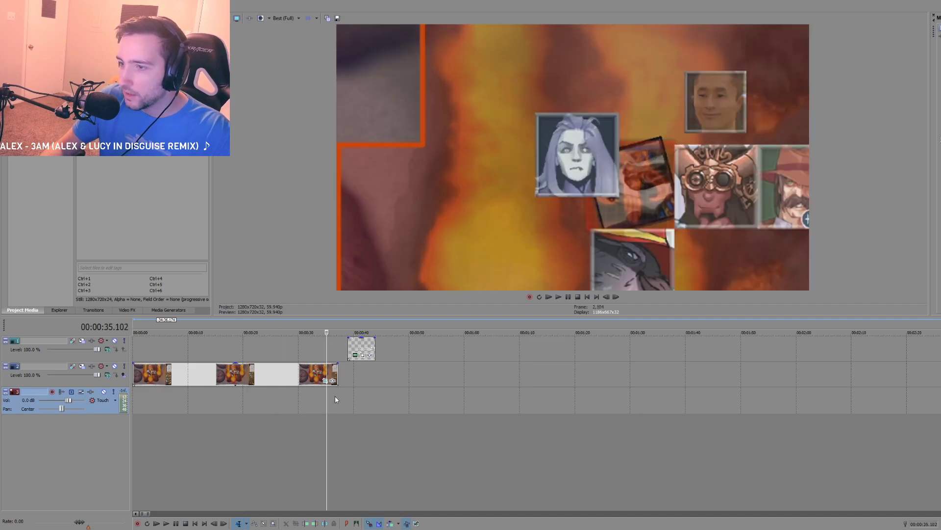
left_click(343, 399)
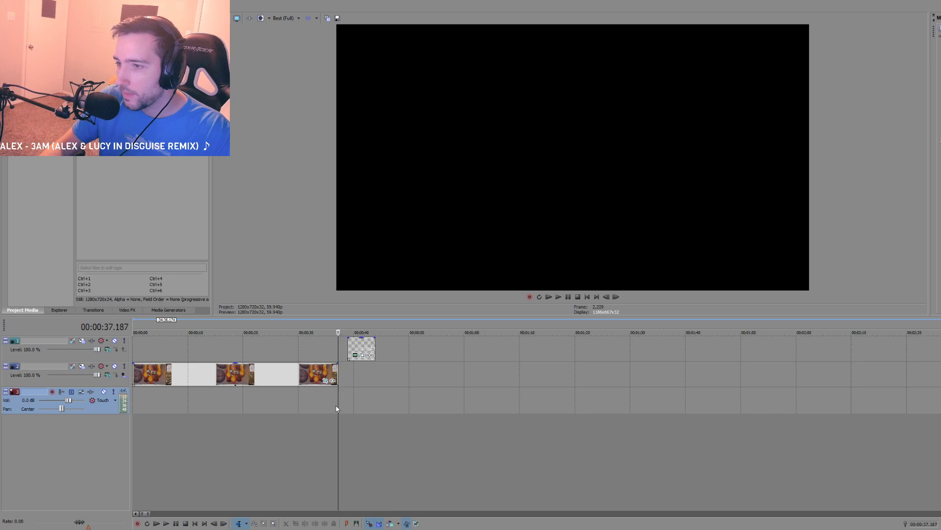
scroll(348, 415, "down", 2)
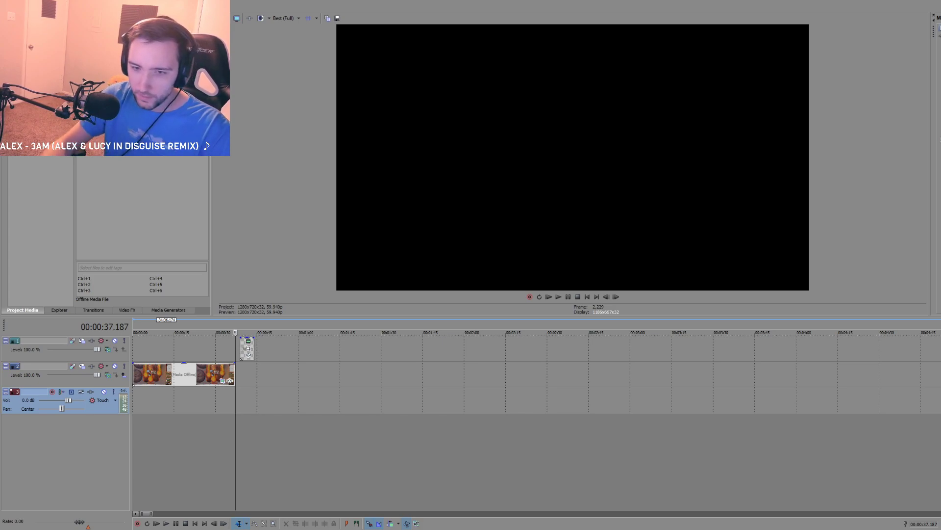
key("alt+Tab")
left_click_drag(146, 243, 607, 180)
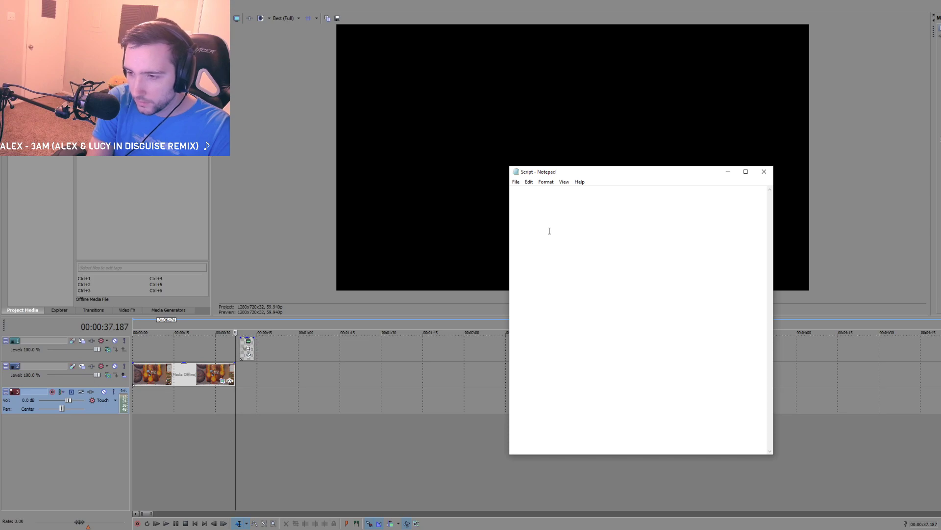
type("Hello, I'm g")
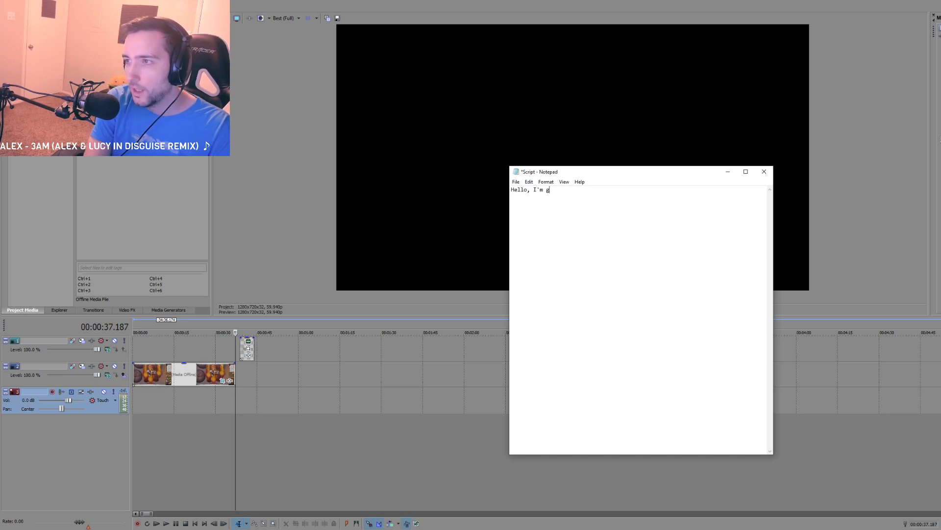
type("uy feeirrriri")
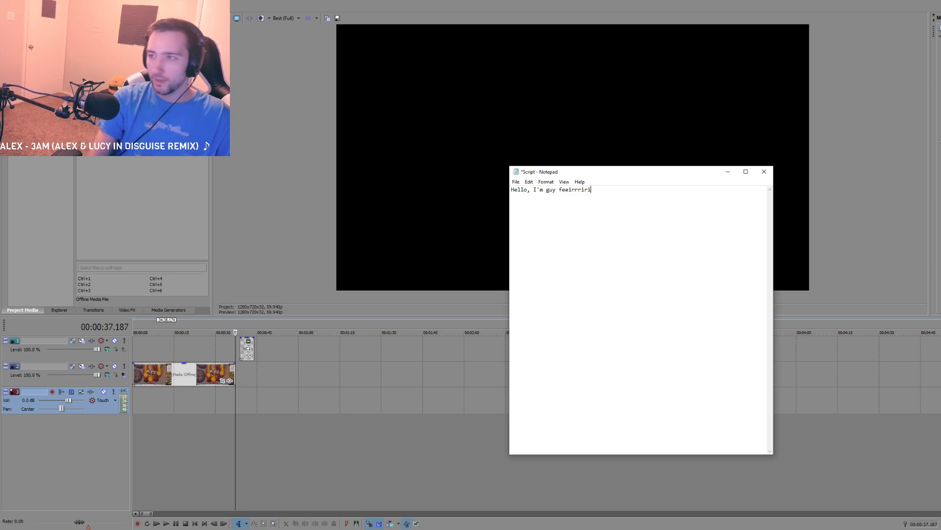
key("ctrl+a")
key("BackSpace")
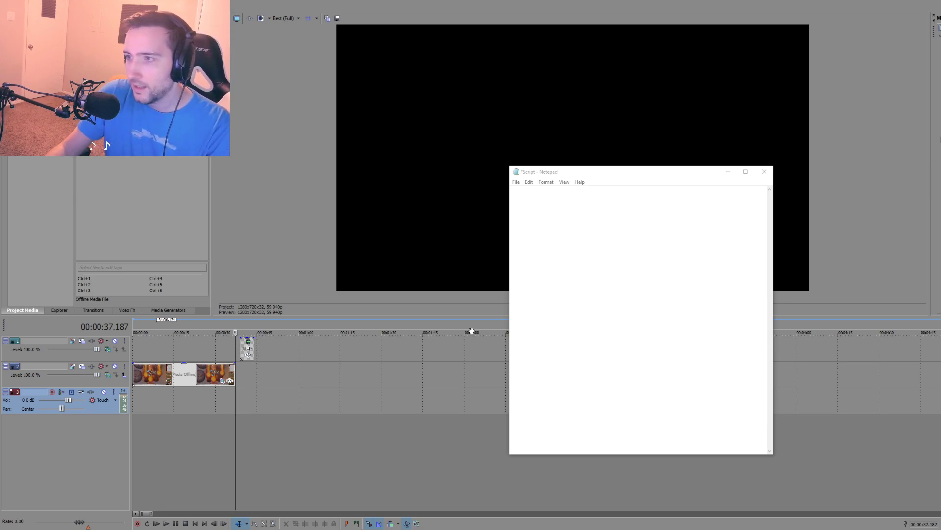
Step: Return to the Vegas timeline and find the "I dropped my candle" marker in the D&D footage
left_click(438, 372)
scroll(422, 377, "down", 10)
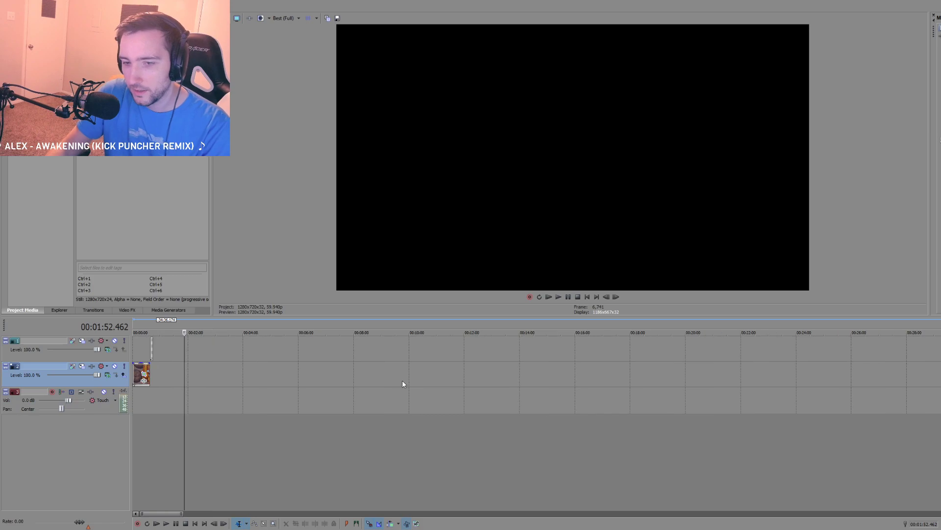
left_click(470, 428)
scroll(470, 428, "up", 6)
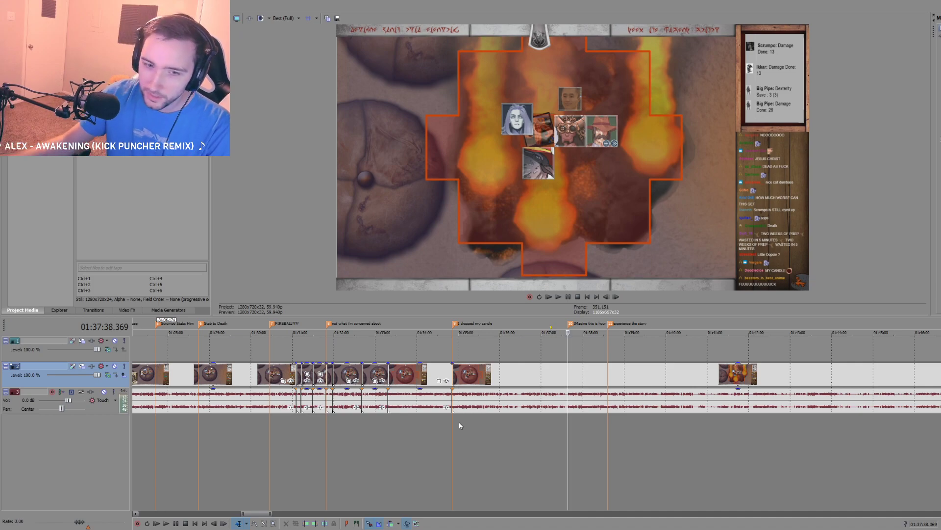
left_click(457, 437)
scroll(459, 437, "up", 3)
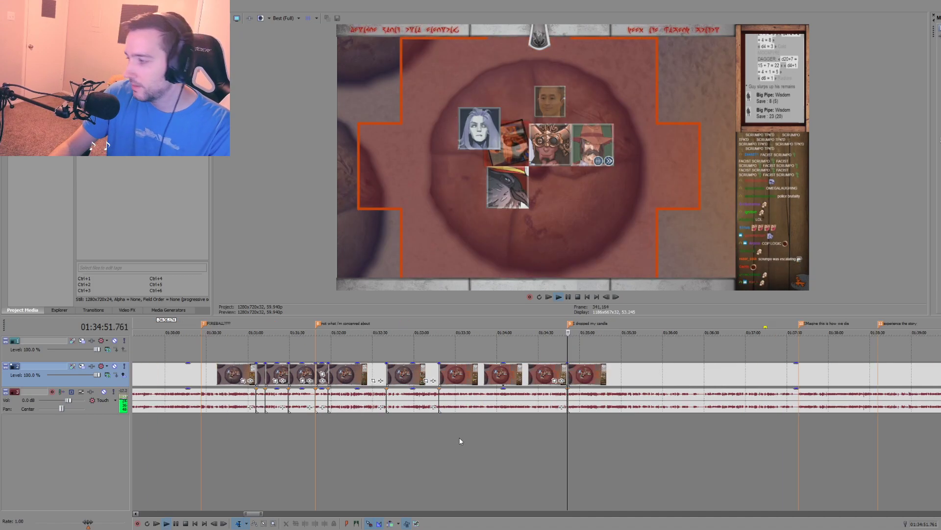
Step: Play the footage following the "I dropped my candle" marker to about 01:35:05
key("space")
scroll(476, 446, "up", 3)
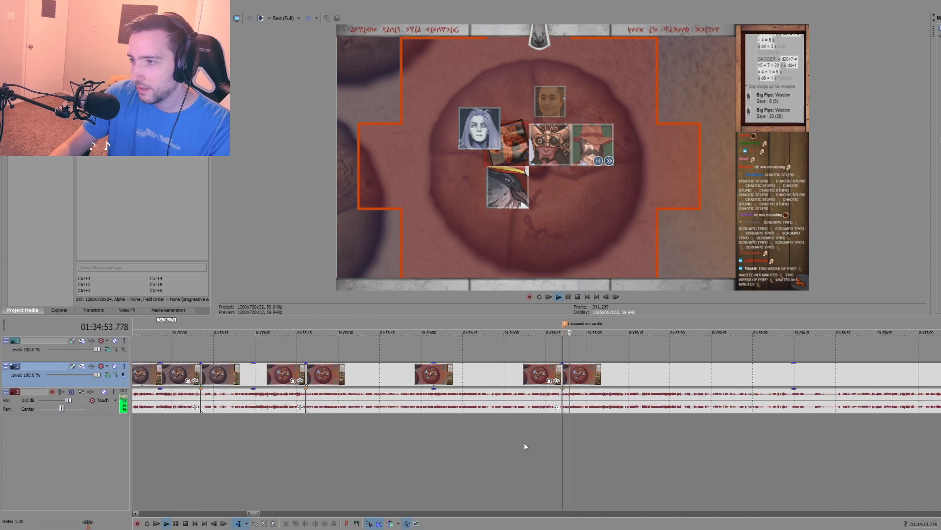
scroll(525, 449, "up", 3)
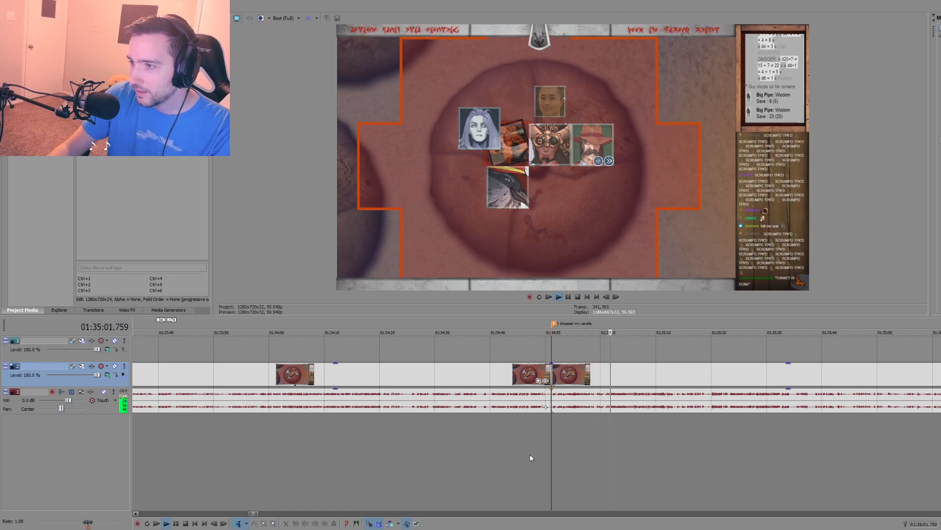
left_click(612, 420)
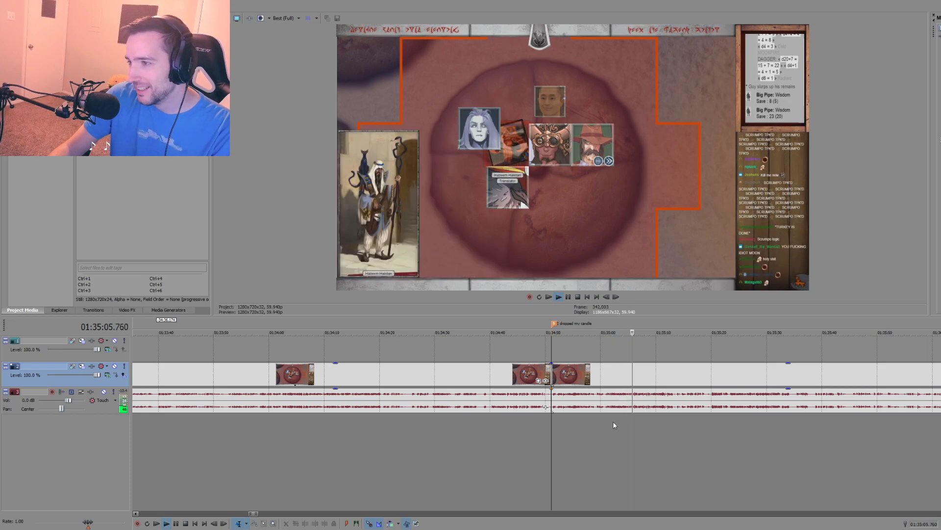
key("space")
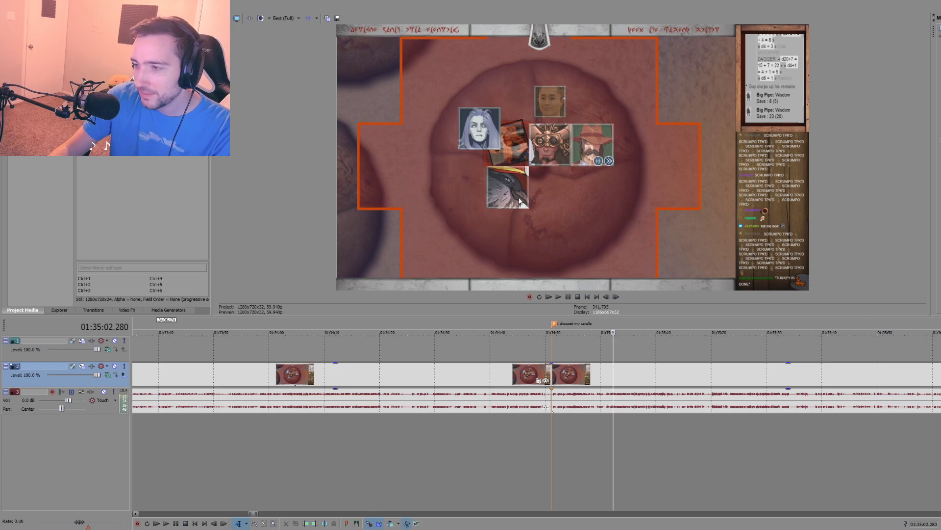
Step: Move to the "Imagine this is how we die" marker and play the footage from there to about 01:37:50
scroll(547, 433, "down", 4)
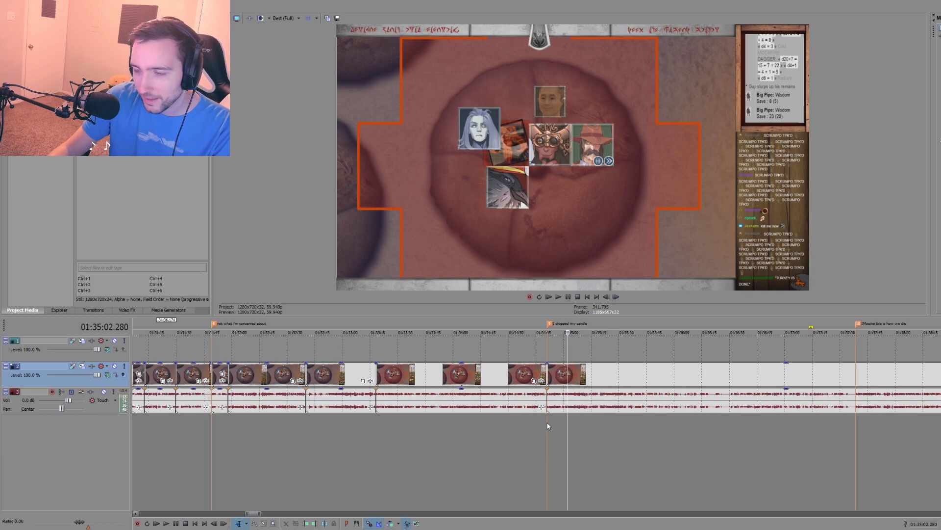
left_click(216, 423)
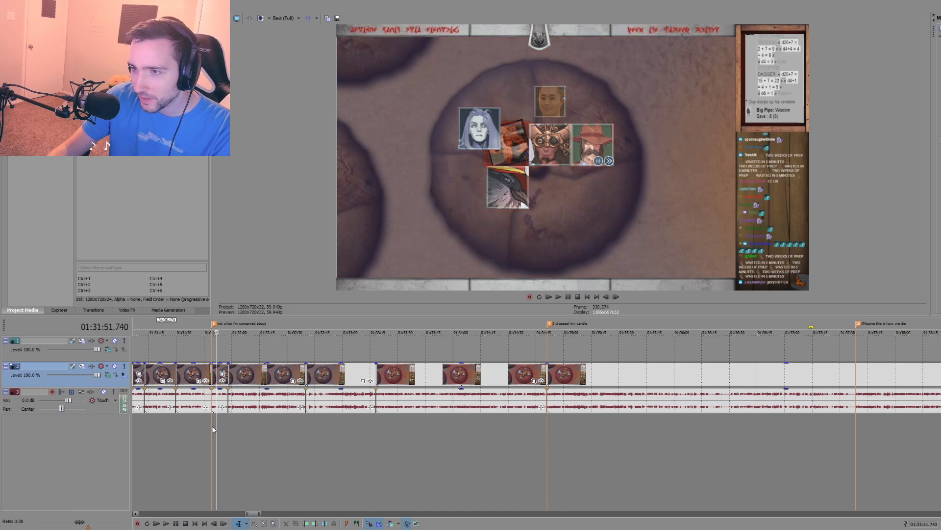
left_click(212, 425)
scroll(213, 425, "down", 6)
left_click(726, 424)
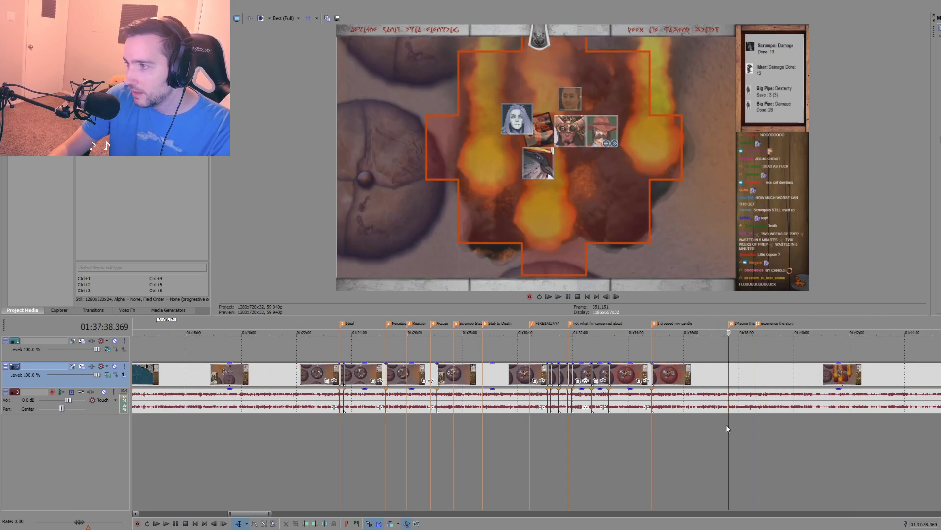
scroll(561, 424, "up", 6)
key("space")
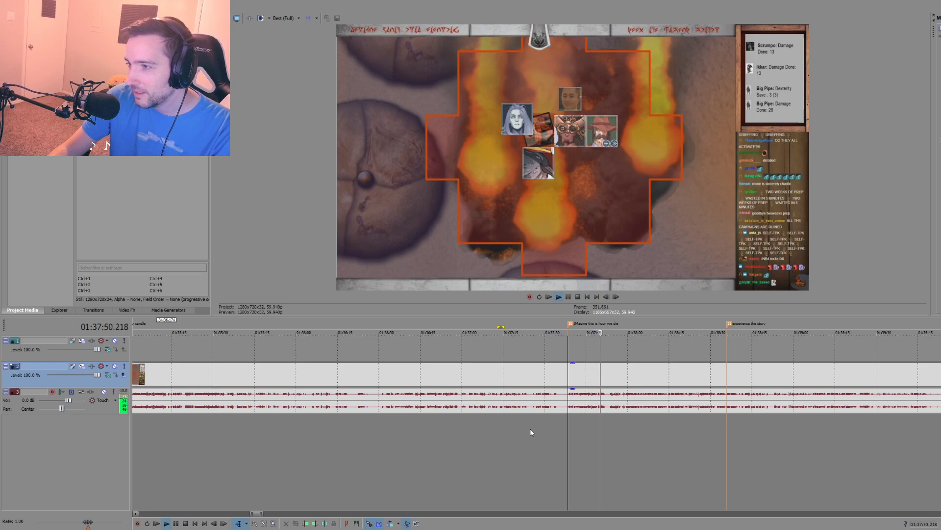
key("space")
Step: Examine the audio after 01:37:50 and play it to about 01:38:01 to find where the excerpt should end
left_click(605, 417)
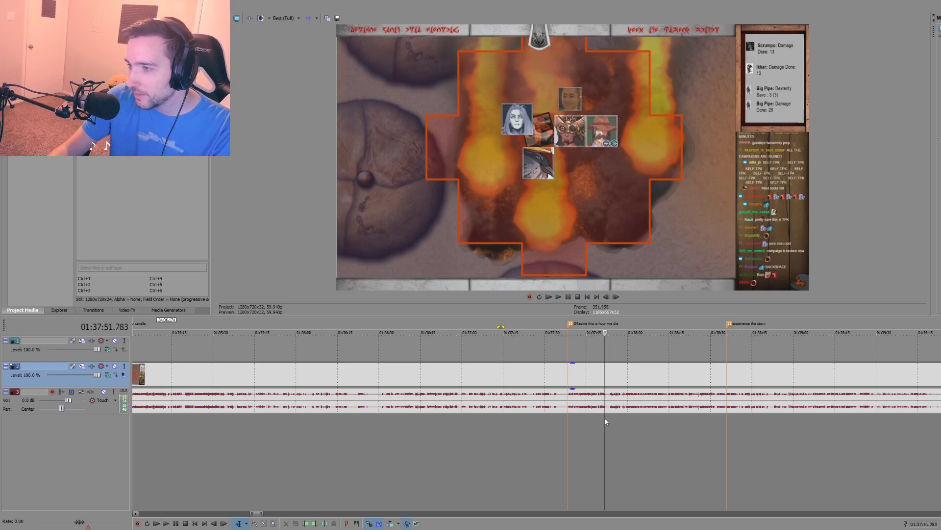
scroll(608, 419, "up", 2)
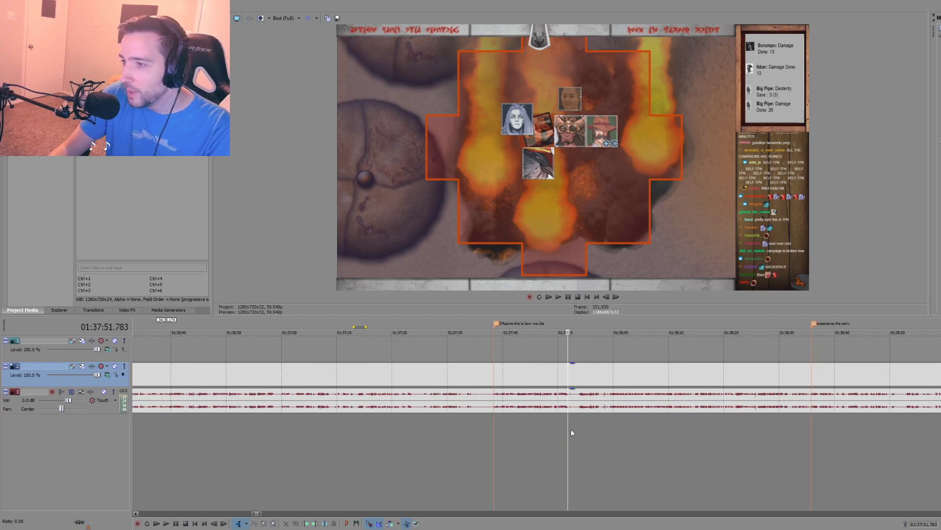
scroll(562, 407, "up", 1)
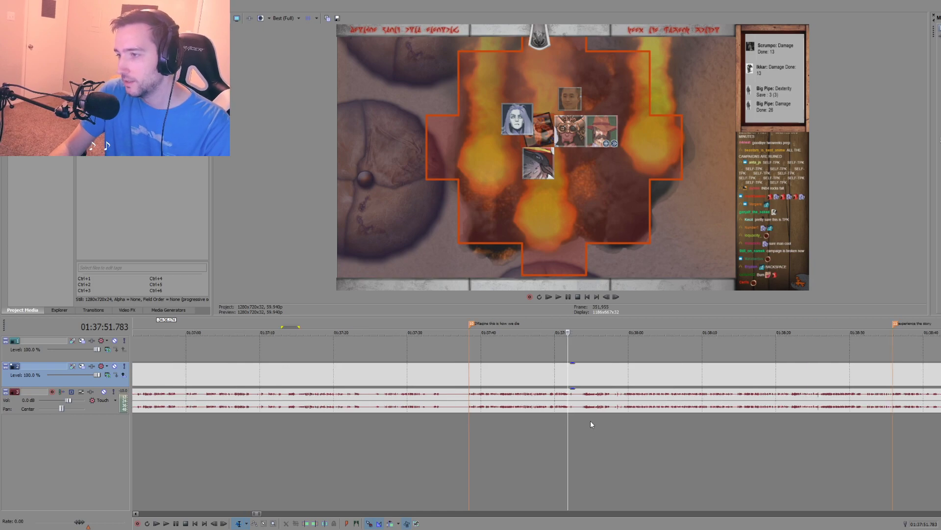
left_click(584, 417)
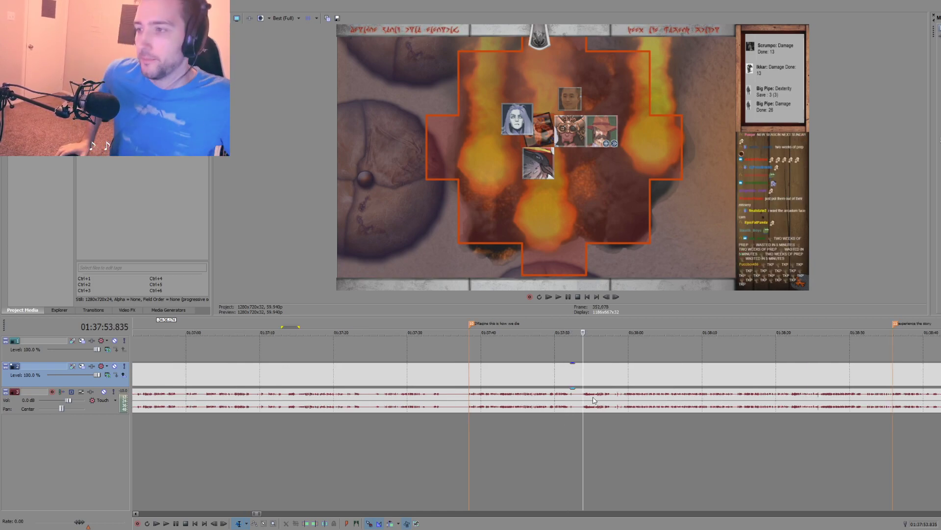
left_click(566, 422)
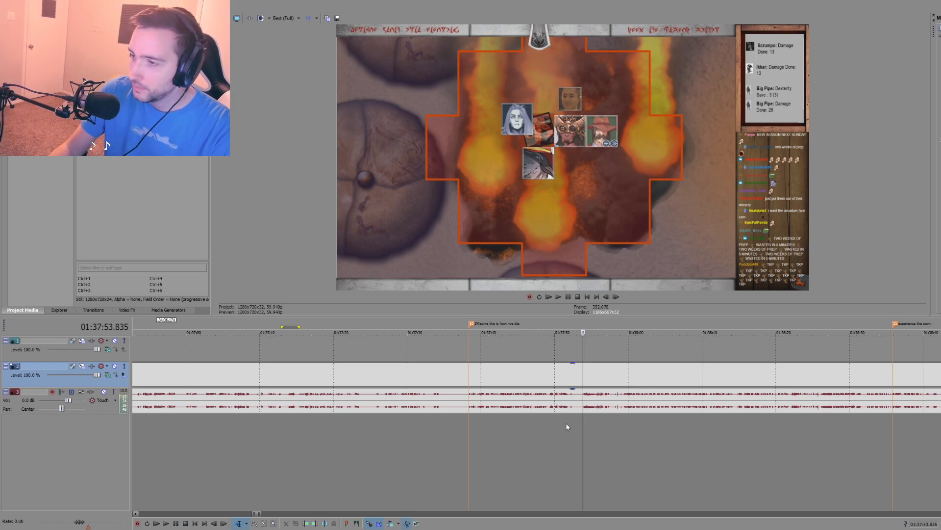
key("space")
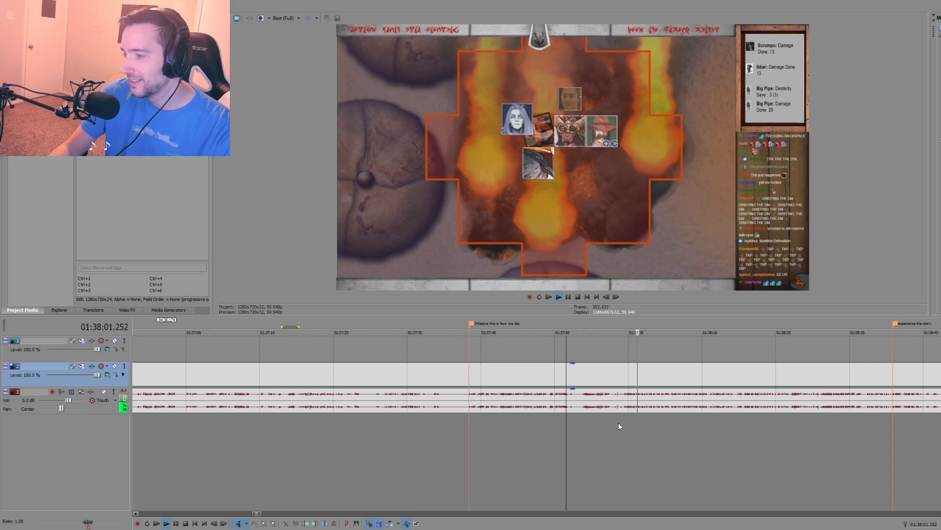
key("space")
Step: Split the footage at the "Imagine this is how we die" marker and at about 01:37:53, and copy the segment between
left_click(469, 419)
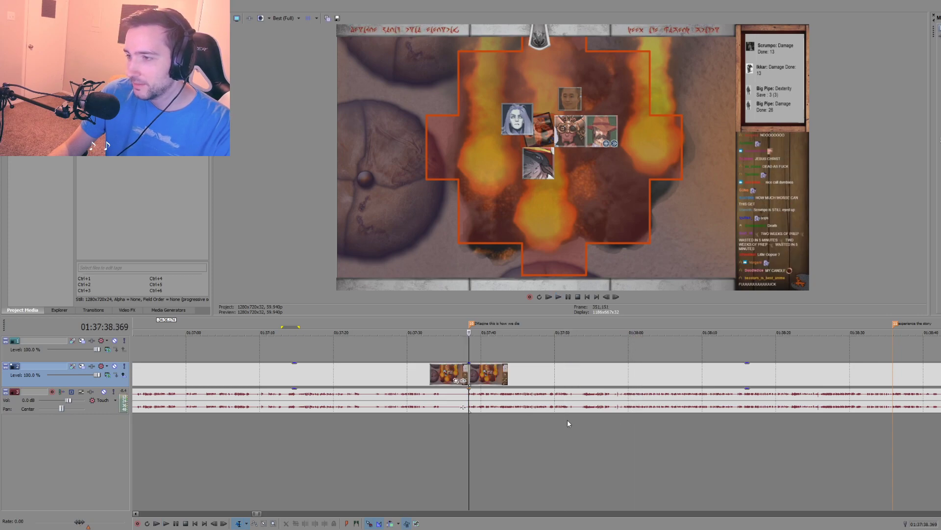
left_click(501, 401)
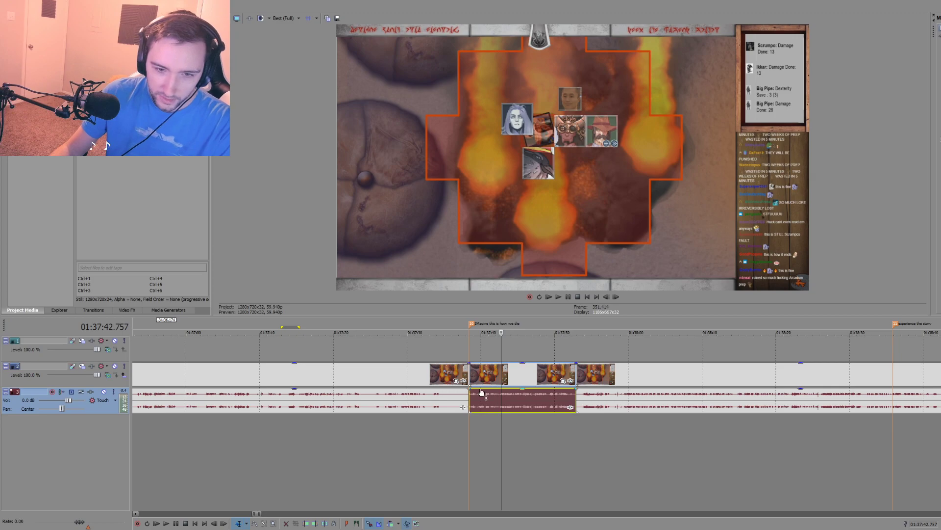
Step: Move the fireball clip from the timeline's start to beyond the three-minute mark
scroll(213, 440, "down", 10)
scroll(213, 443, "down", 4)
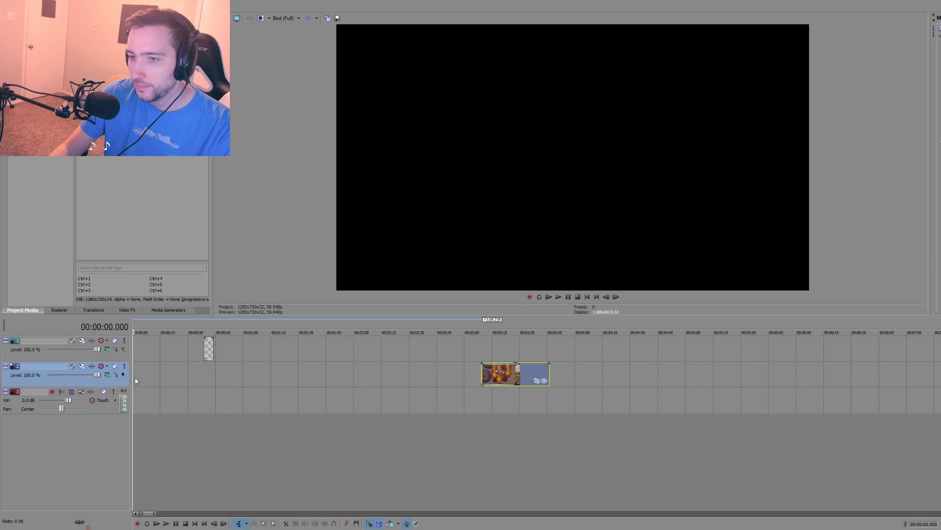
left_click(135, 378)
left_click(134, 377)
double_click(131, 377)
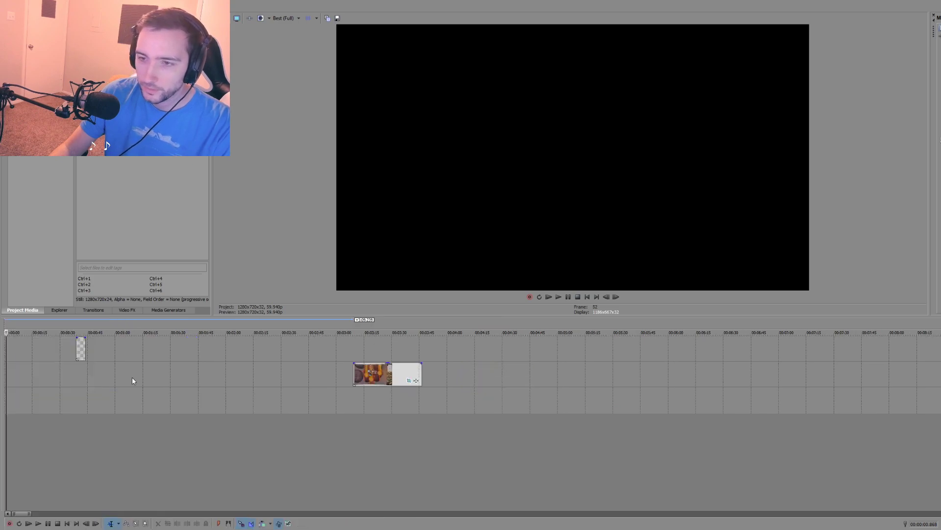
Step: Paste the copied "Imagine this is how we die" segment with its audio at the timeline's start
left_click_drag(9, 373, 98, 378)
left_click(122, 377)
key("ctrl+v")
scroll(96, 427, "up", 3)
left_click(145, 424)
scroll(149, 427, "up", 3)
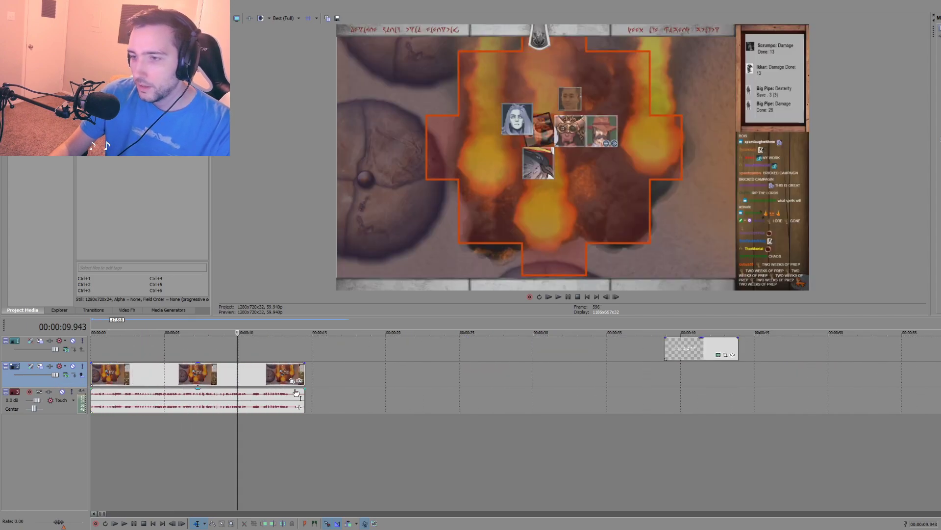
Step: Extend the opening excerpt to about 20 seconds and split its video and audio at 00:00:14.414
left_click_drag(304, 372, 384, 373)
left_click(295, 380)
left_click(304, 380)
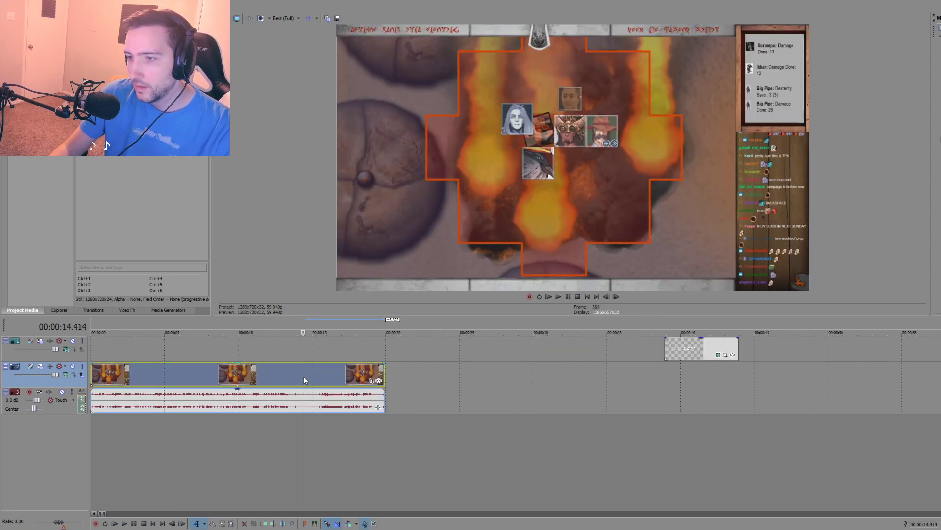
key("s")
Step: Play the excerpt's audio to find the insert point, place the cursor at 00:00:13.030, and add an audio track beneath the excerpt's audio
left_click(284, 420)
key("space")
key("space")
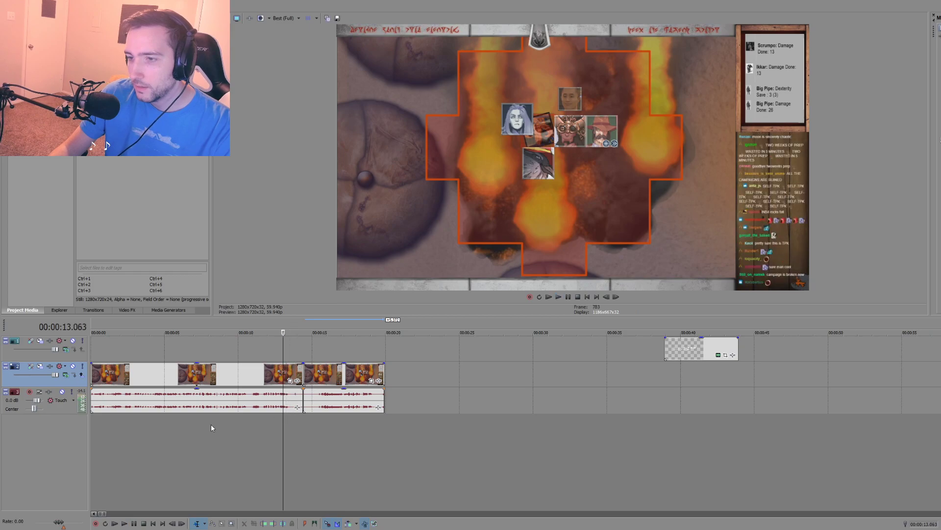
left_click(211, 424)
key("space")
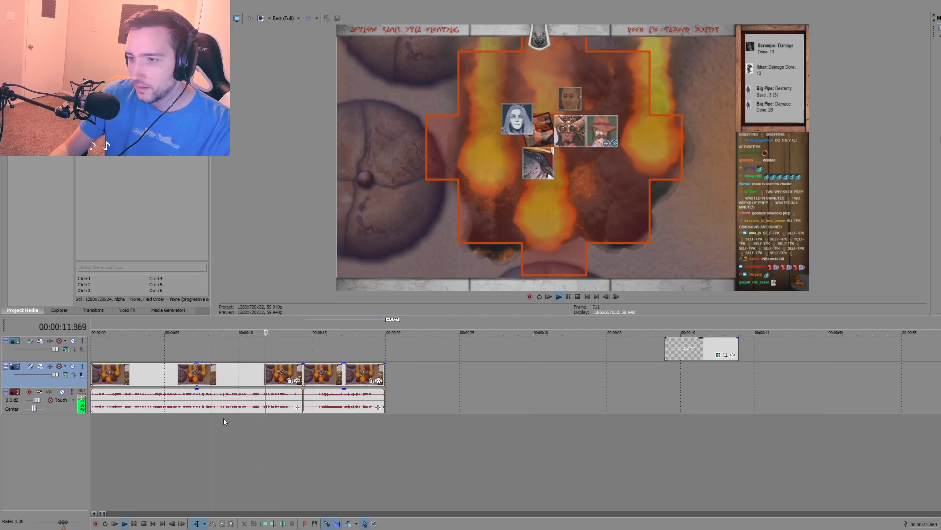
left_click(283, 397)
scroll(284, 408, "up", 5)
left_click(443, 407)
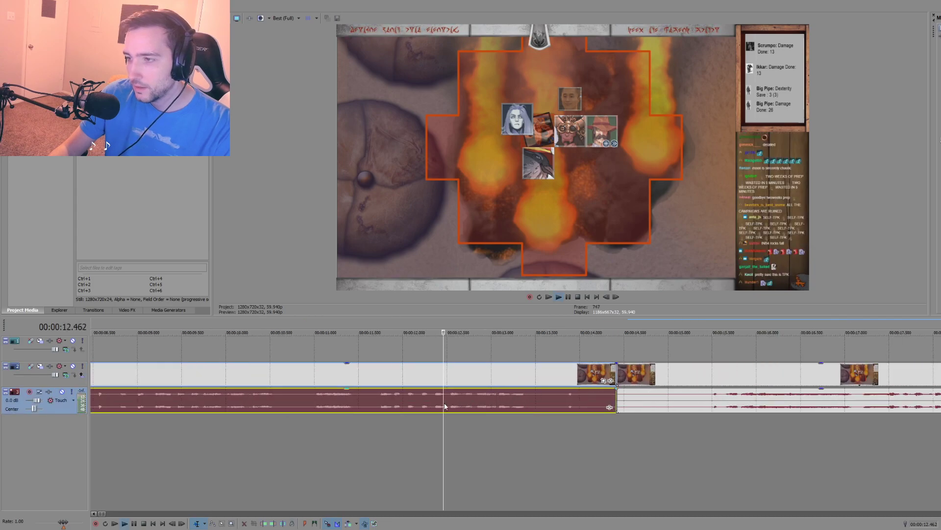
left_click(494, 398)
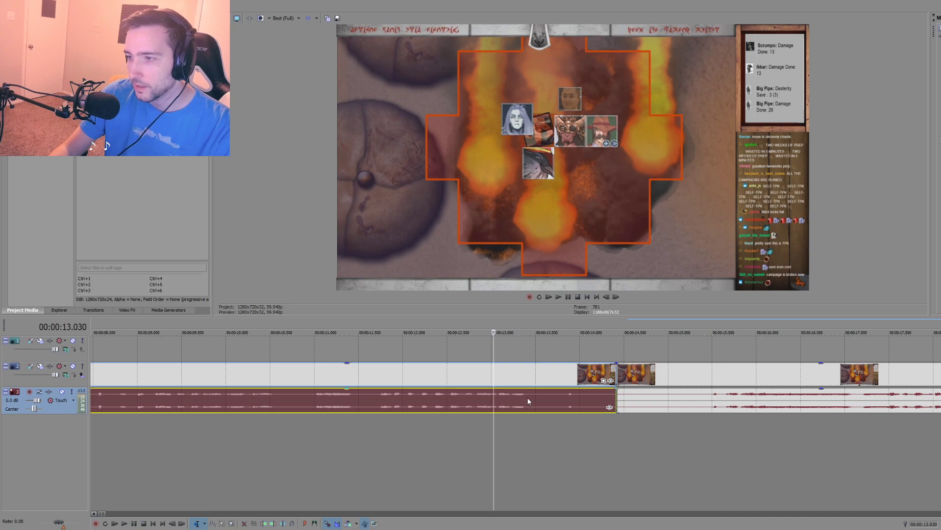
right_click(493, 419)
left_click(514, 435)
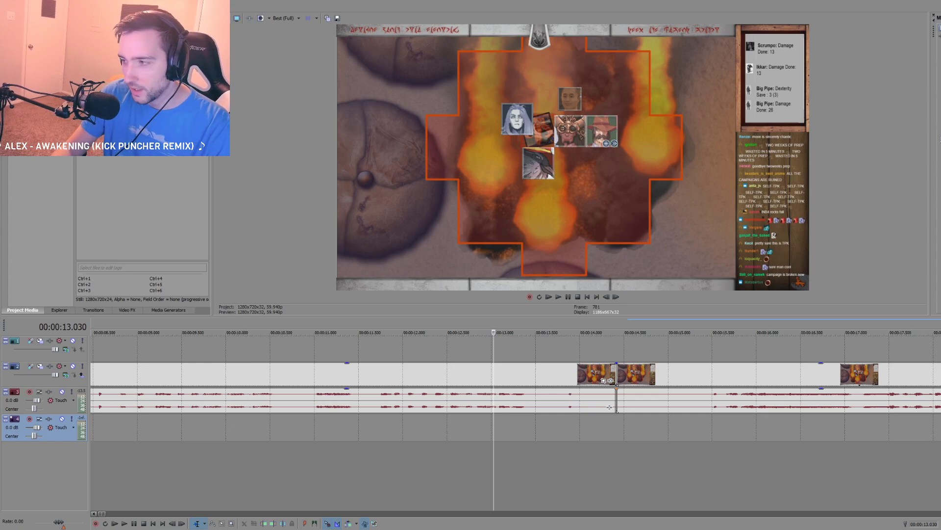
Step: Switch to Audacity and record a voice take of about 10 seconds with Broadcast Stream Mix as the recording device
key("alt+Tab")
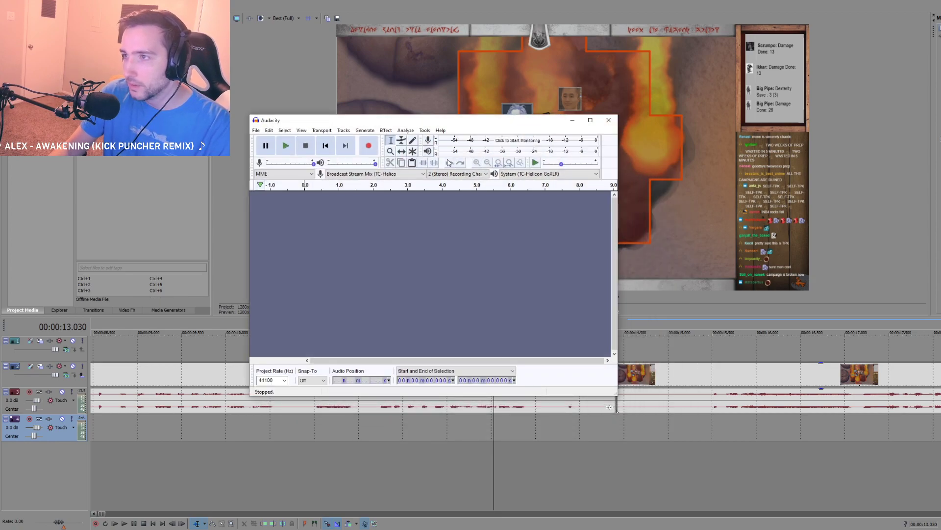
left_click(412, 175)
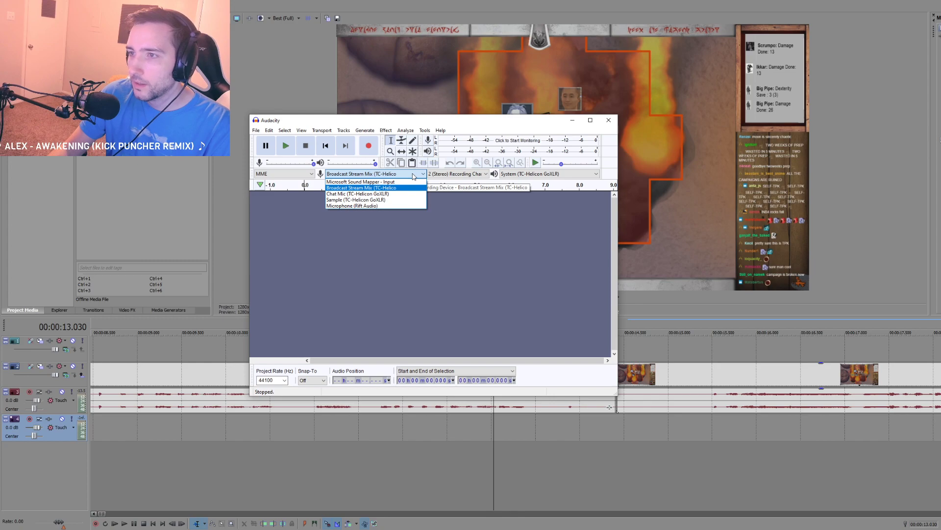
left_click(412, 176)
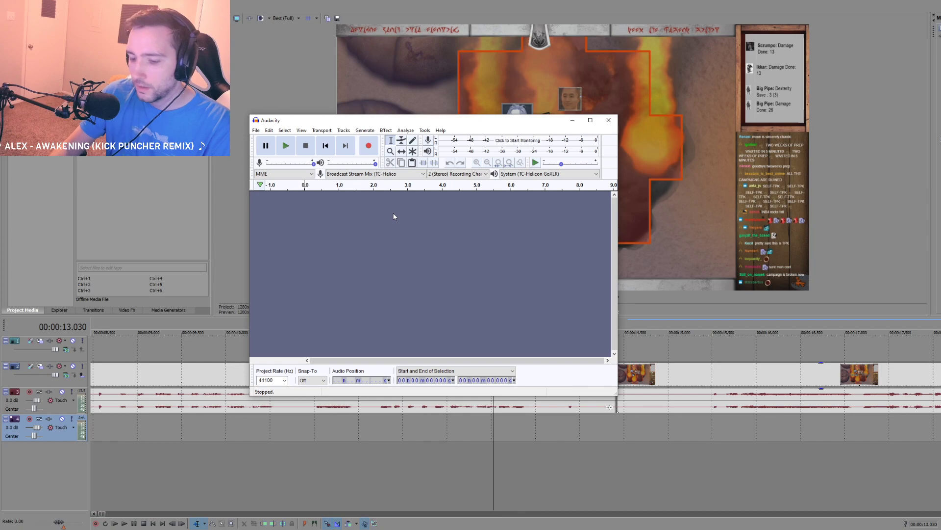
key("alt")
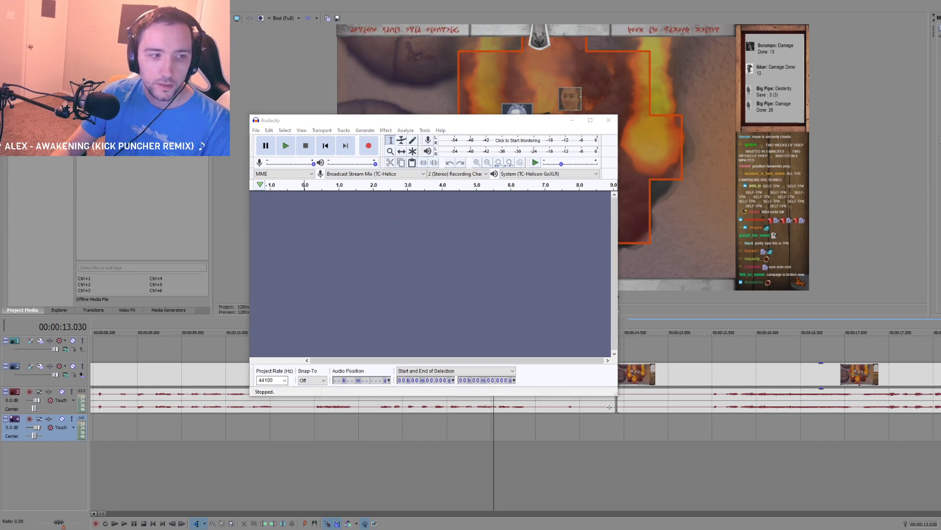
left_click(368, 145)
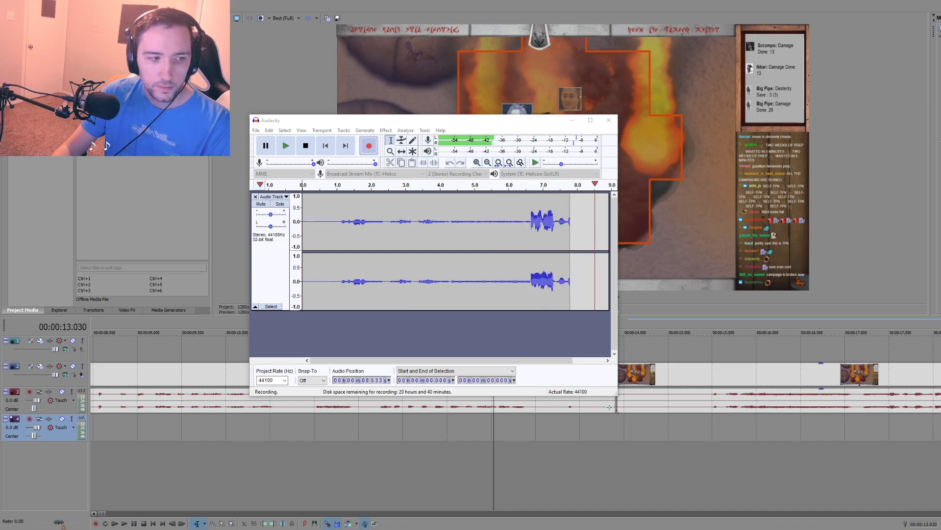
key("space")
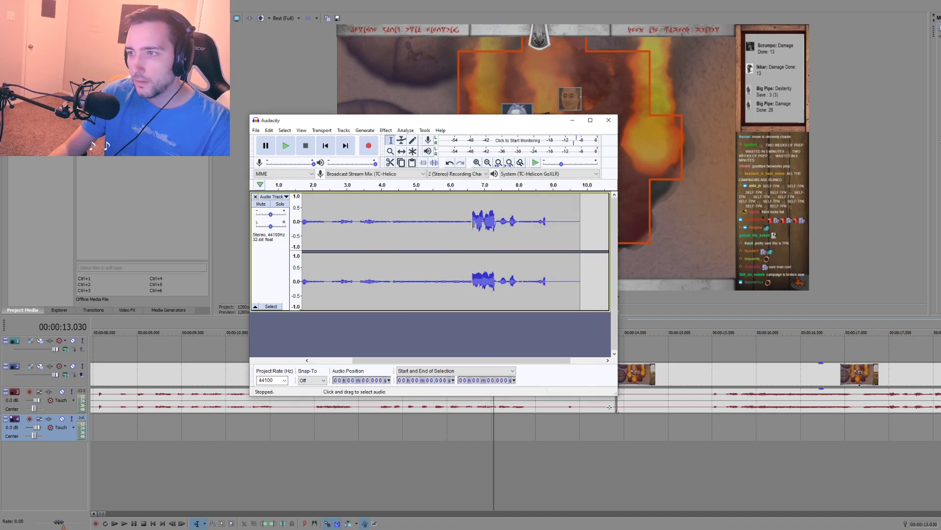
Step: Delete the quiet lead-in of the recording, up to the loud burst at about 6.6 seconds
left_click(473, 221)
left_click_drag(472, 221, 38, 216)
key("Delete")
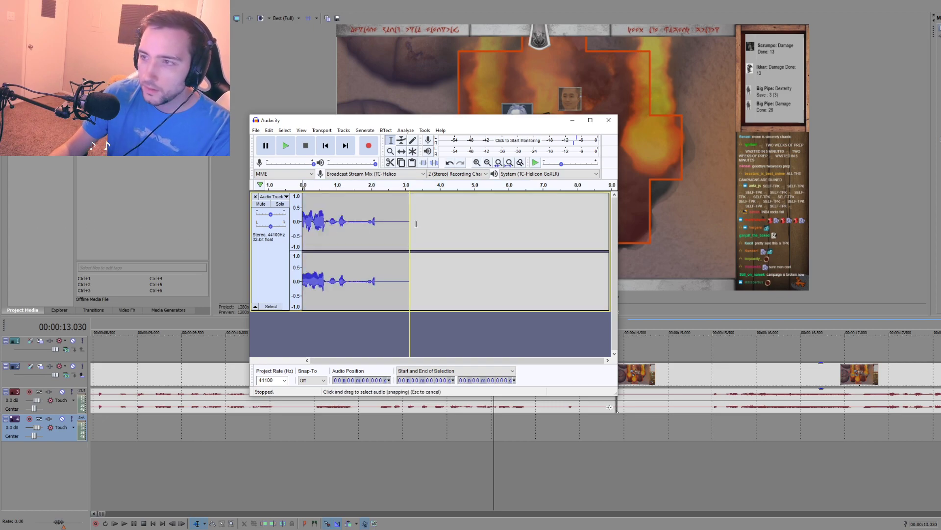
Step: Play the shortened recording and delete everything after the loud burst, from about 0.755 seconds onward
key("space")
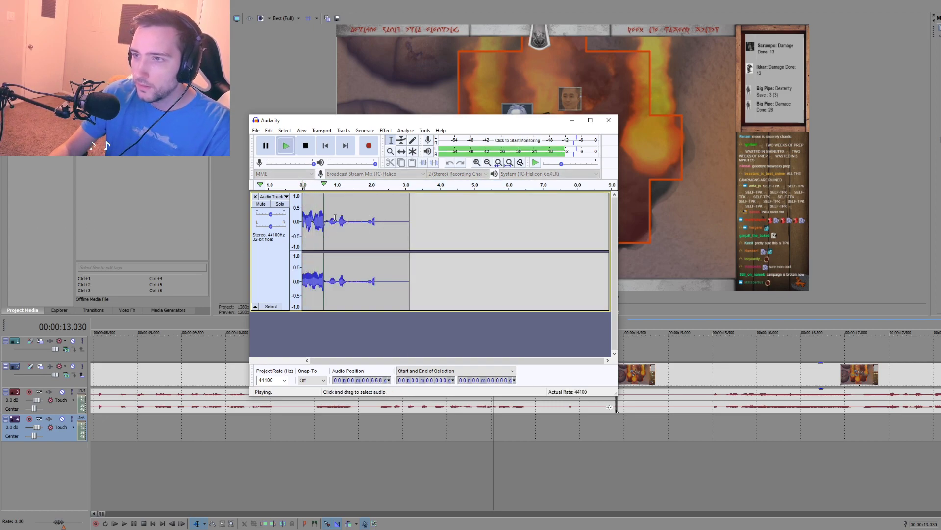
key("space")
key("space")
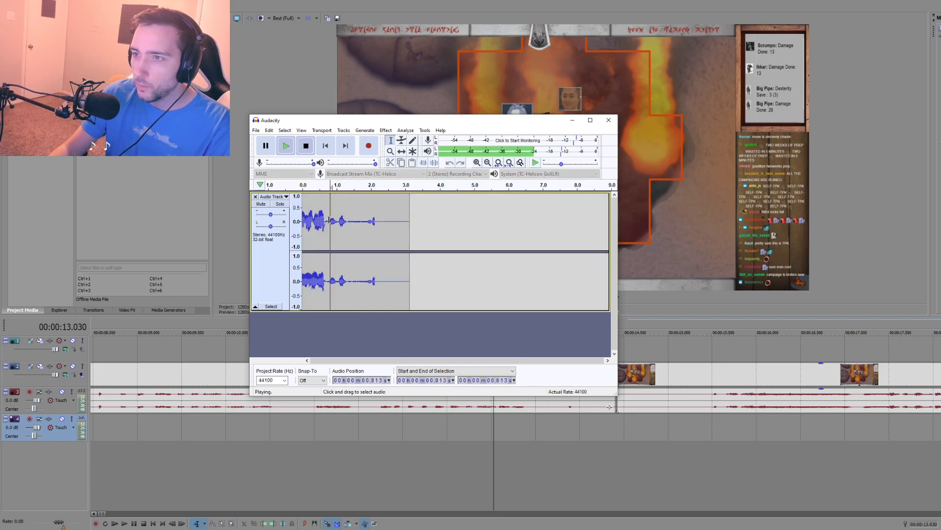
key("space")
left_click_drag(329, 219, 443, 219)
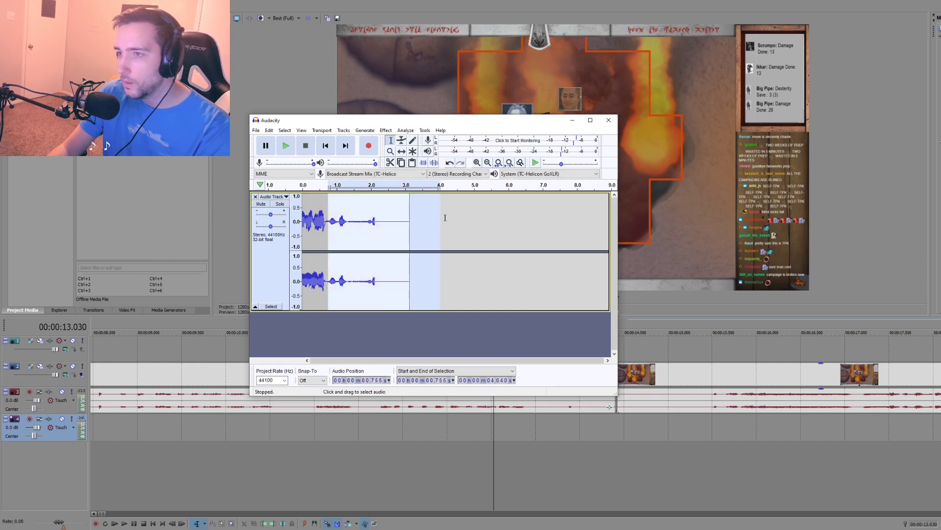
key("Delete")
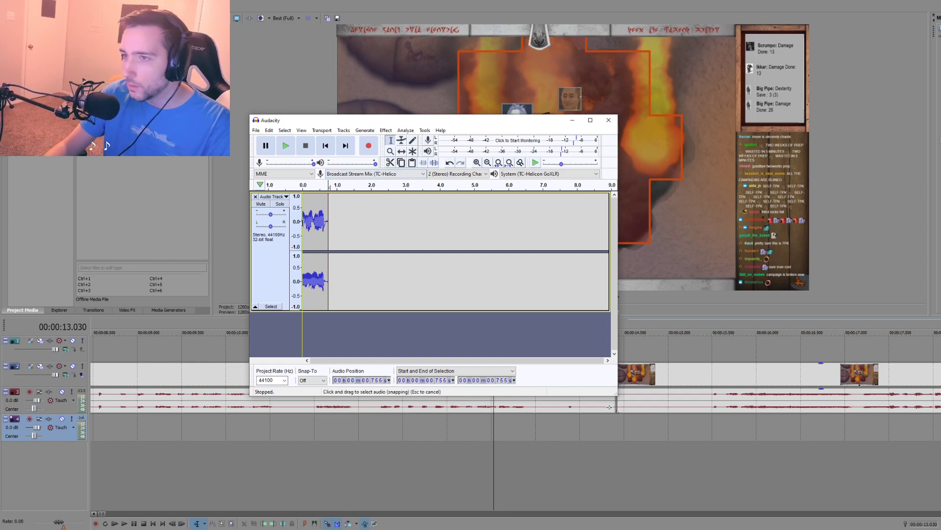
Step: Trim the remaining tail of the recording from about 0.697 seconds and play the result
key("Home")
key("space")
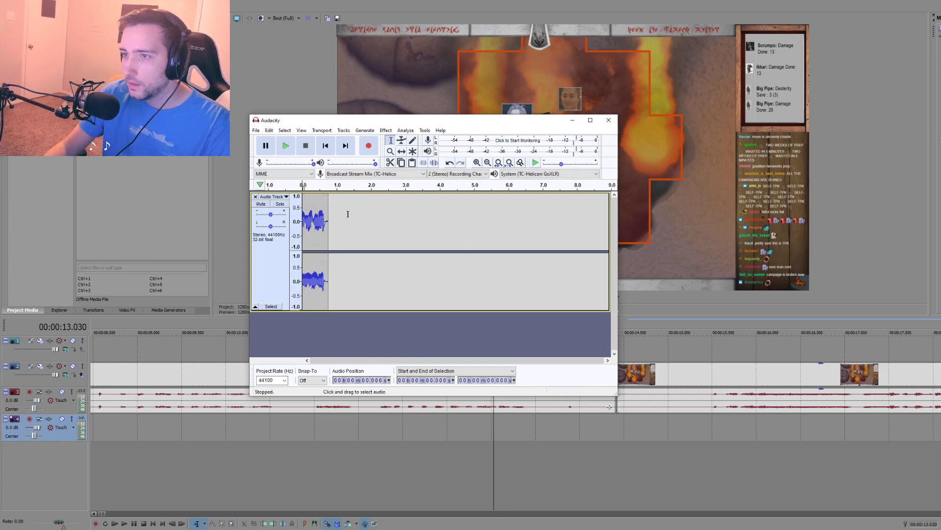
key("space")
left_click(326, 220)
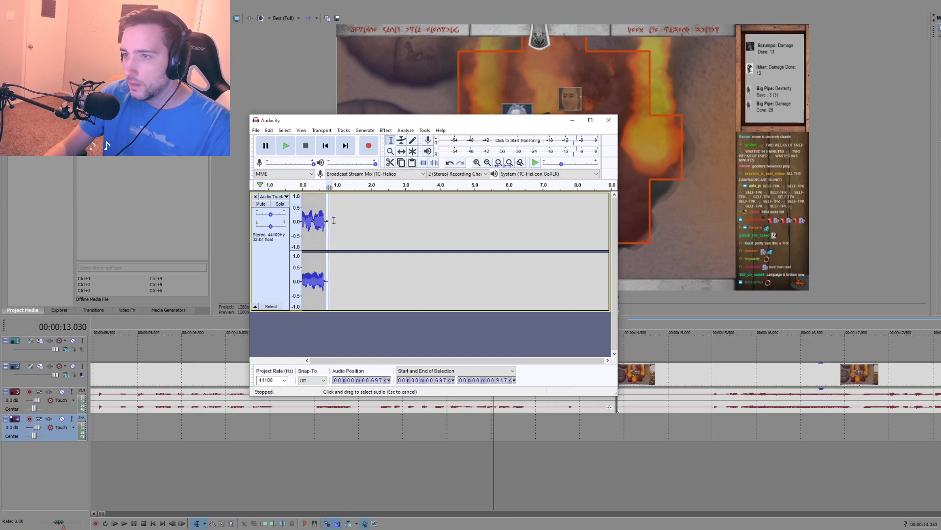
left_click(304, 216)
key("space")
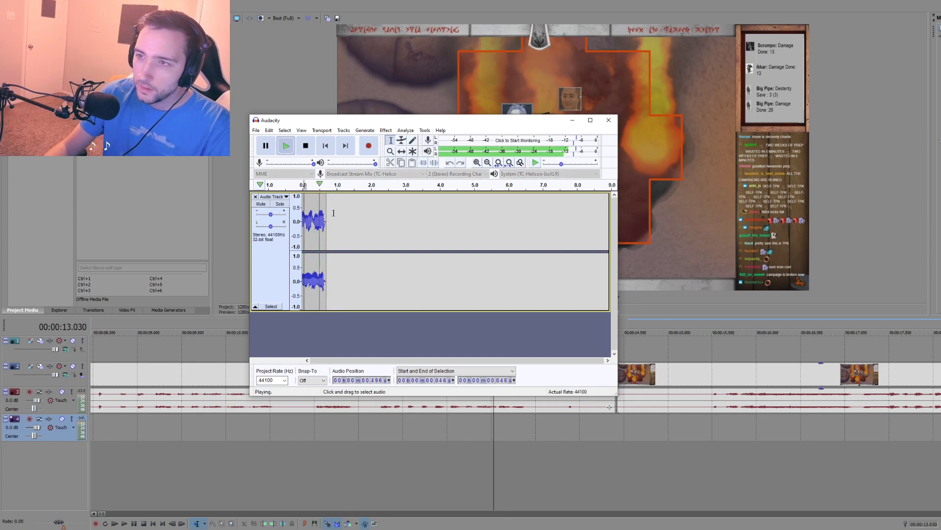
Step: Export the trimmed recording as a WAV file
left_click(256, 130)
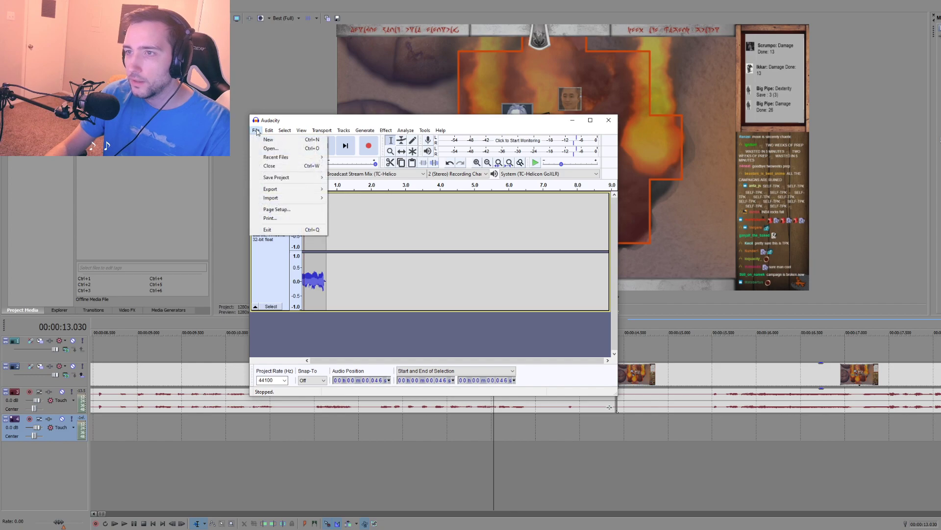
left_click(267, 131)
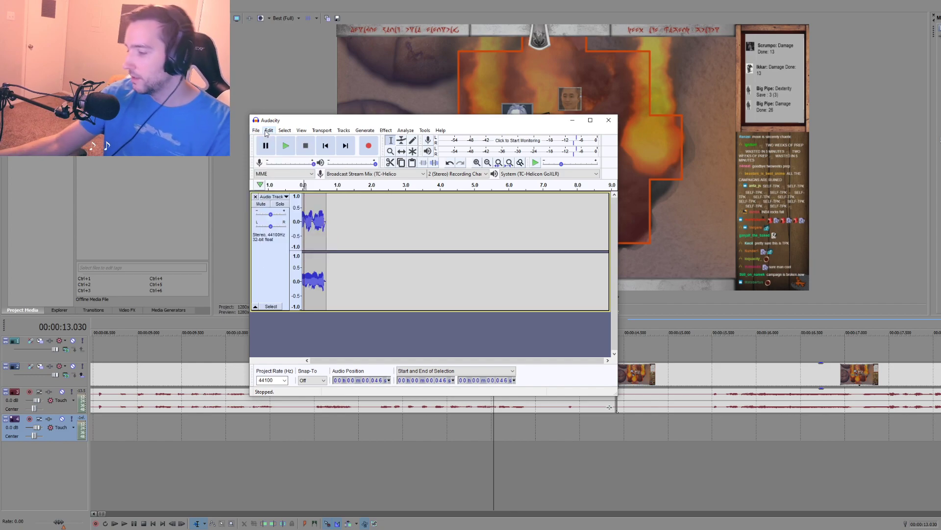
left_click(354, 204)
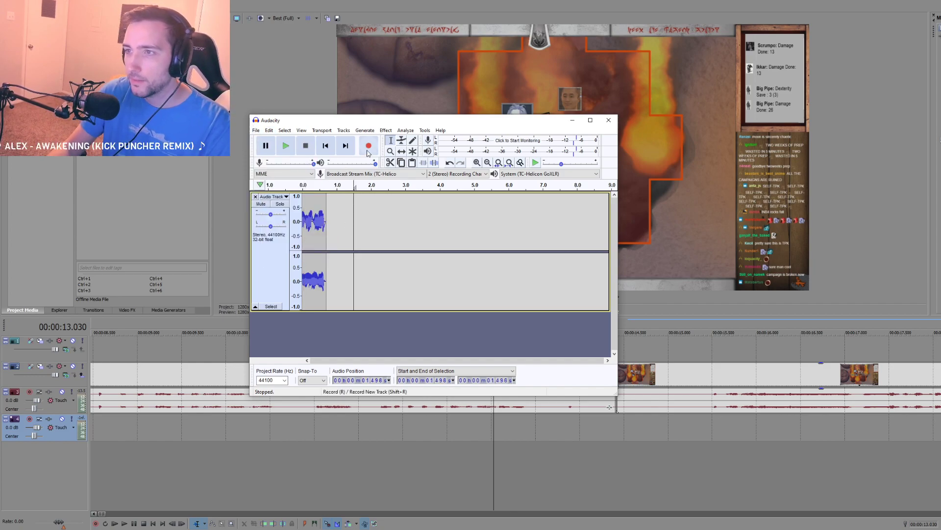
left_click(256, 131)
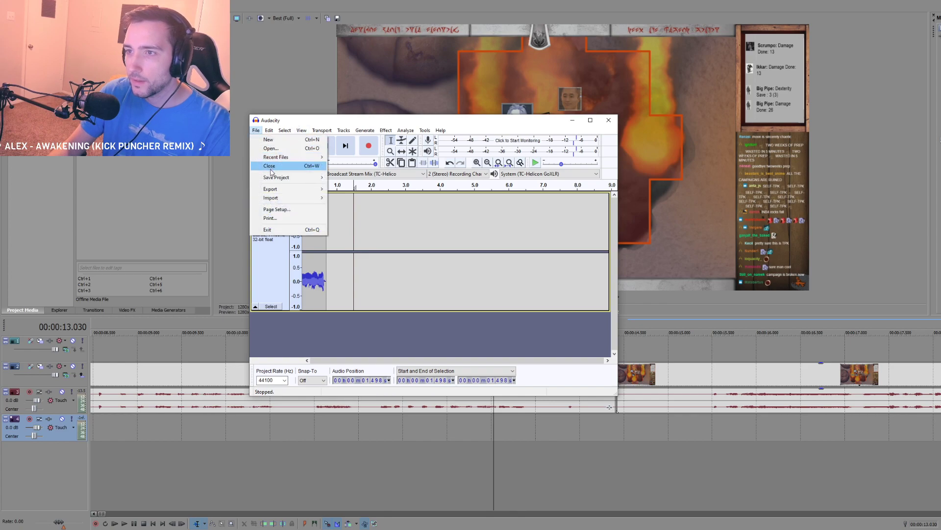
mouse_move(268, 190)
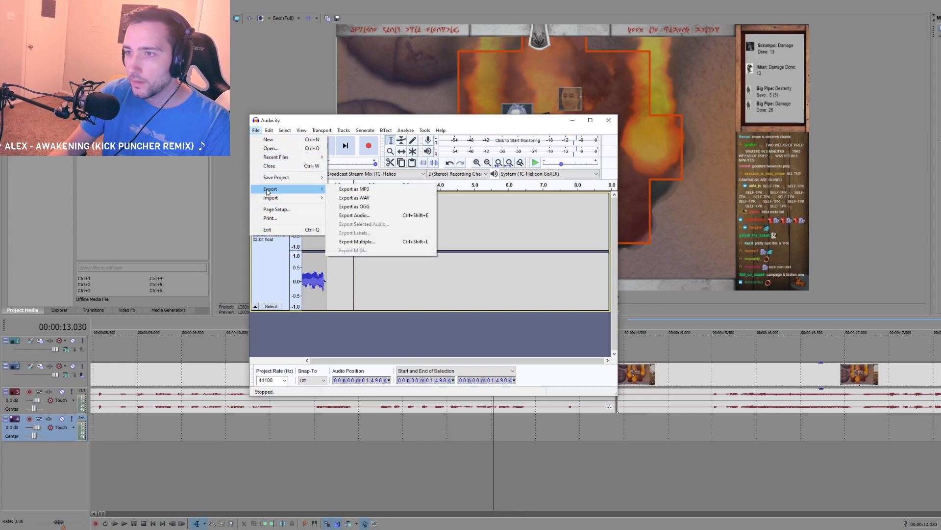
left_click(346, 199)
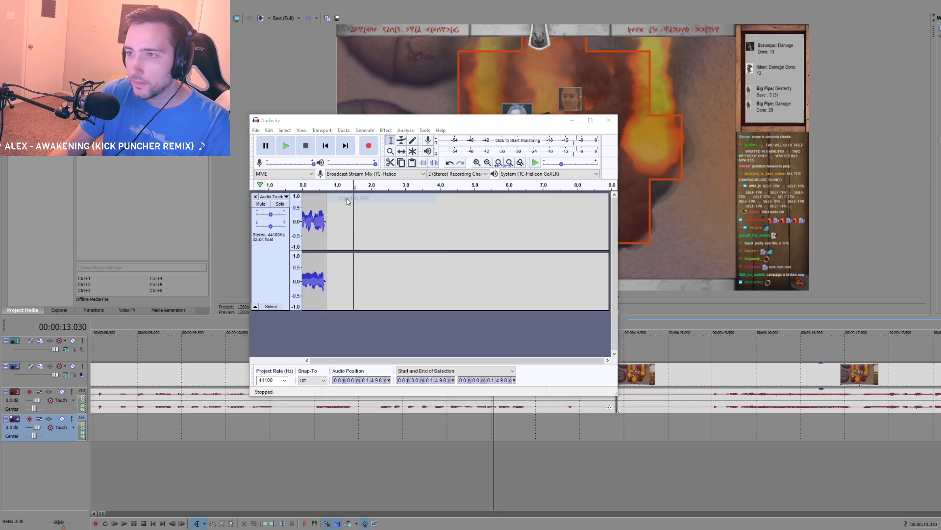
key("Return")
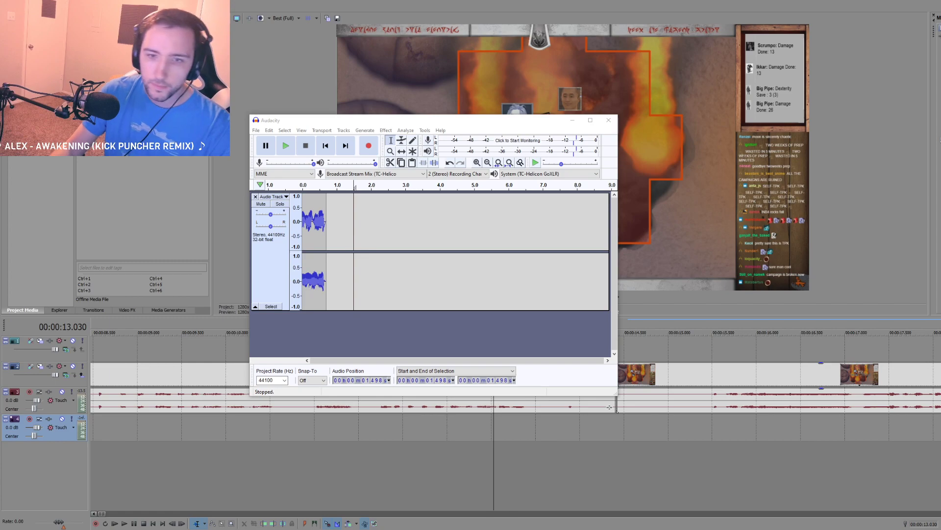
Step: Return to Vegas Pro and place the exported voice recording on the new audio track at 00:00:13.030
key("alt+Tab")
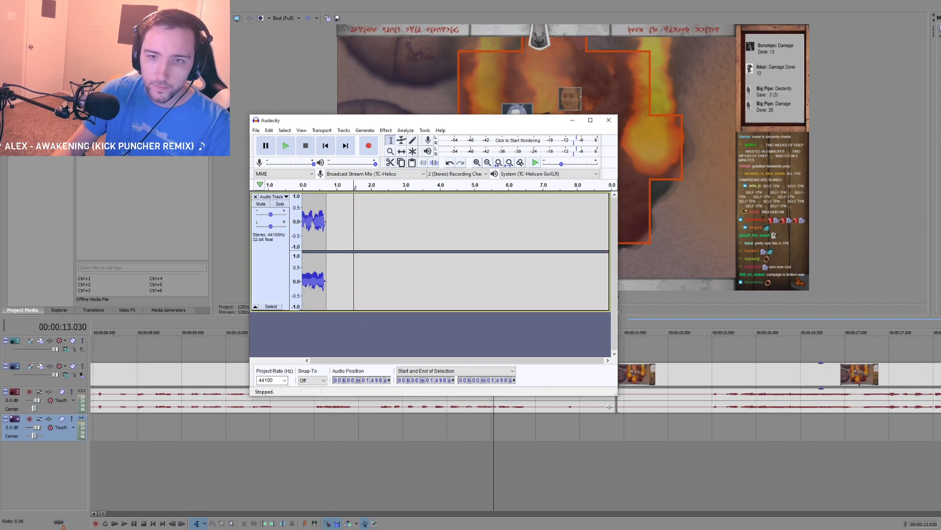
key("alt+Tab")
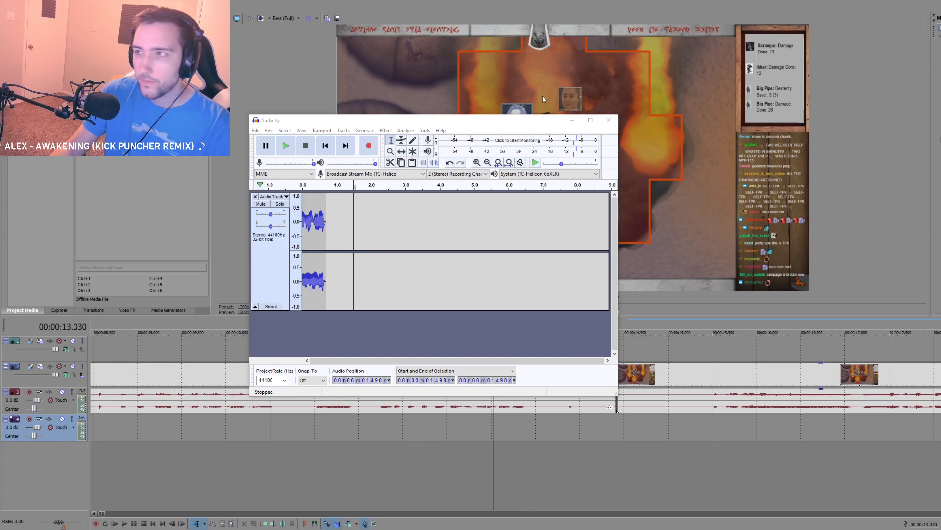
left_click(572, 120)
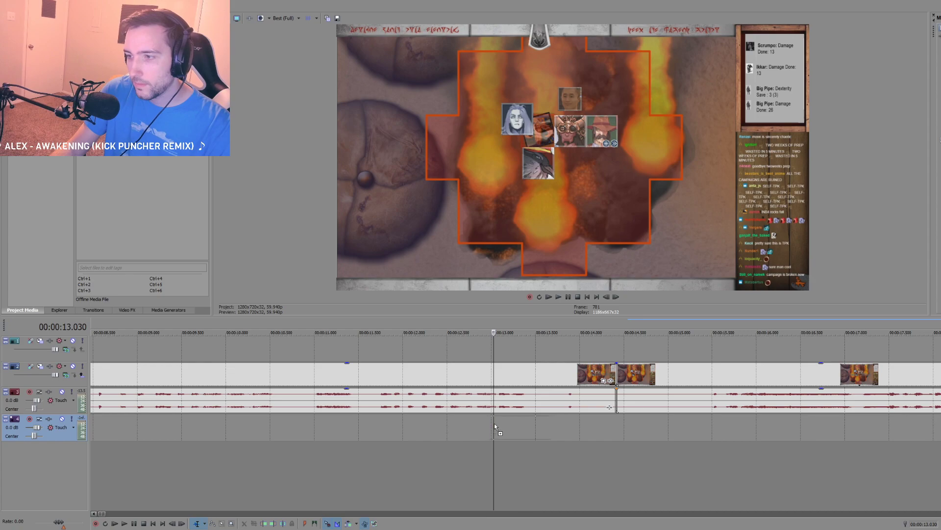
left_click_drag(494, 422, 494, 422)
Step: Play the excerpt with the inserted voice recording and move the recording to start at about 00:00:14.6
left_click(450, 433)
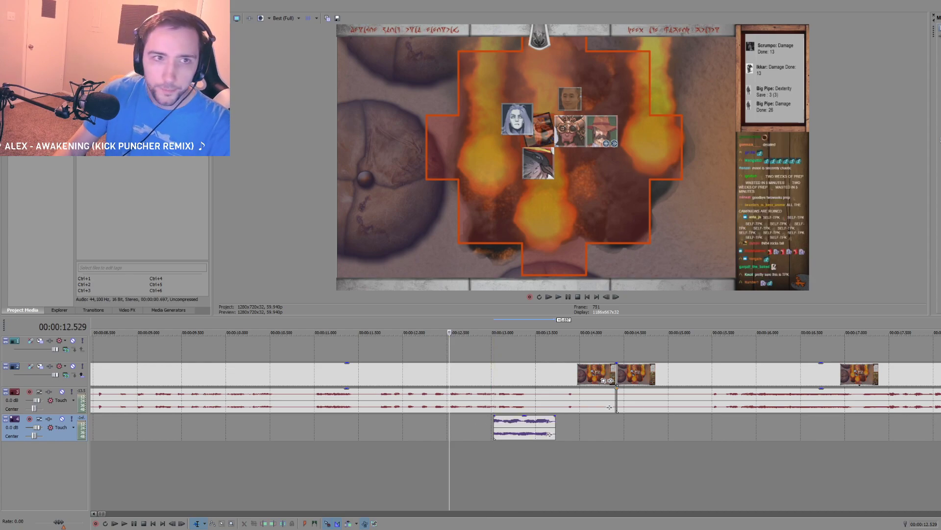
left_click(370, 441)
key("space")
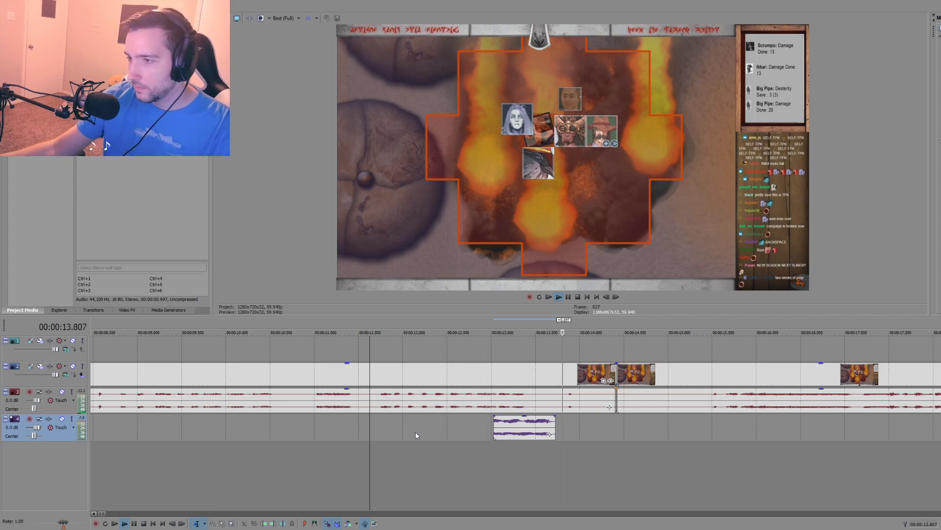
left_click(293, 438)
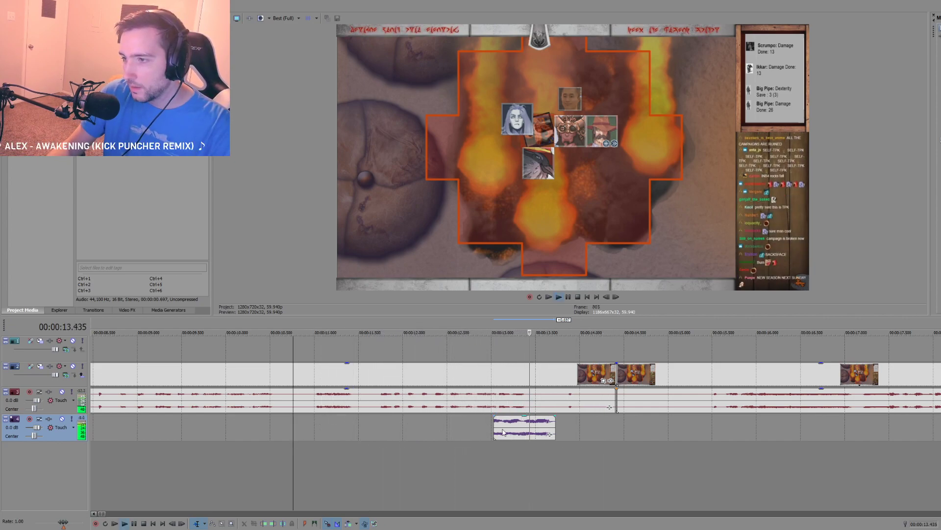
key("space")
left_click_drag(510, 426, 670, 426)
Step: Play the excerpt's audio around 13 seconds and split only the audio at 00:00:13.080
left_click(485, 434)
key("space")
key("space")
left_click(499, 403)
key("space")
key("space")
left_click(501, 403)
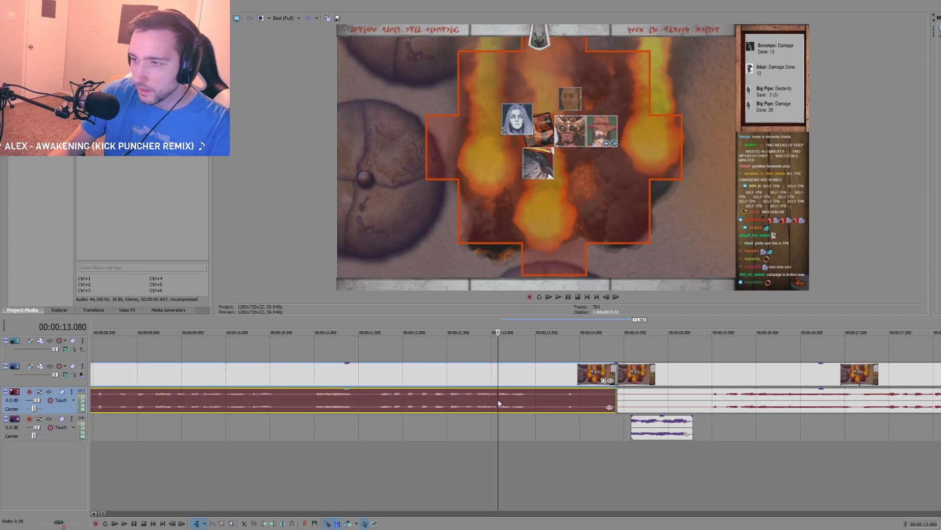
key("s")
left_click(546, 407)
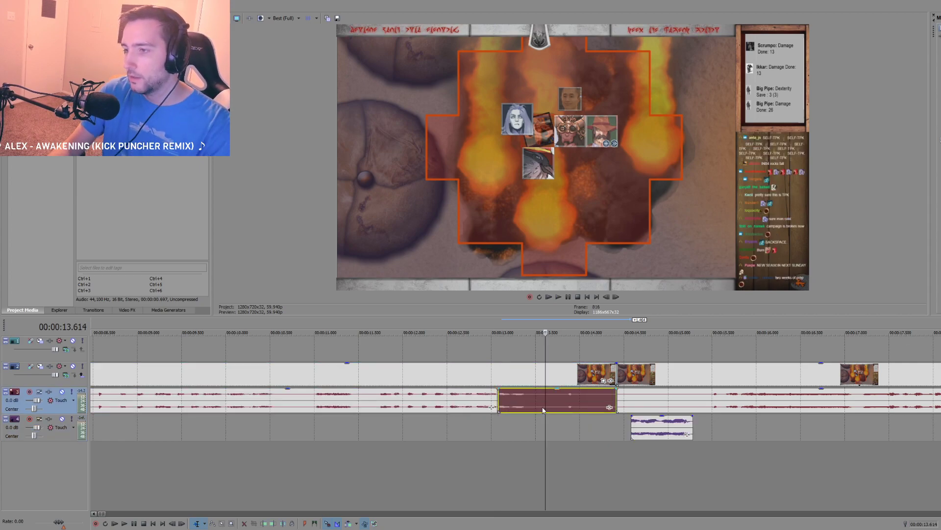
Step: Delete the split-off audio after 00:00:13.080, move the voice recording into its place at that time, and play the result
key("Delete")
left_click_drag(661, 426, 529, 426)
left_click(388, 437)
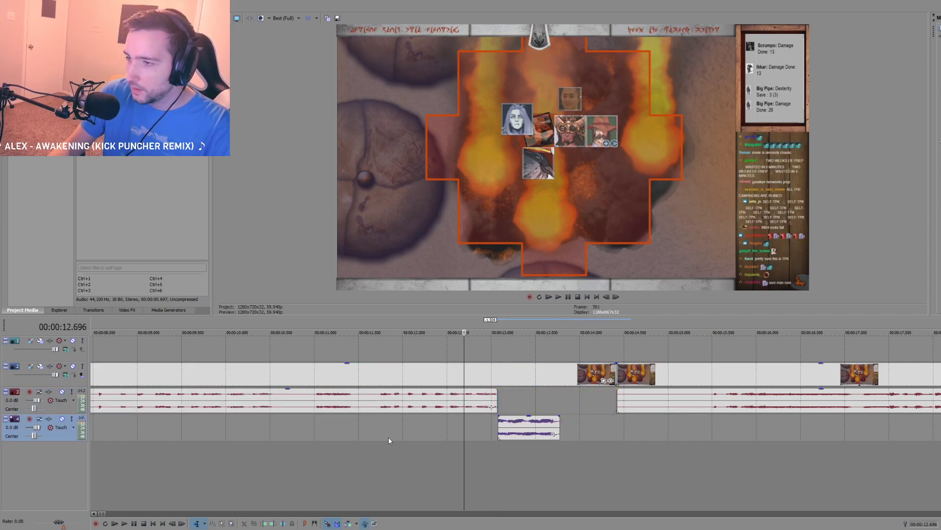
key("space")
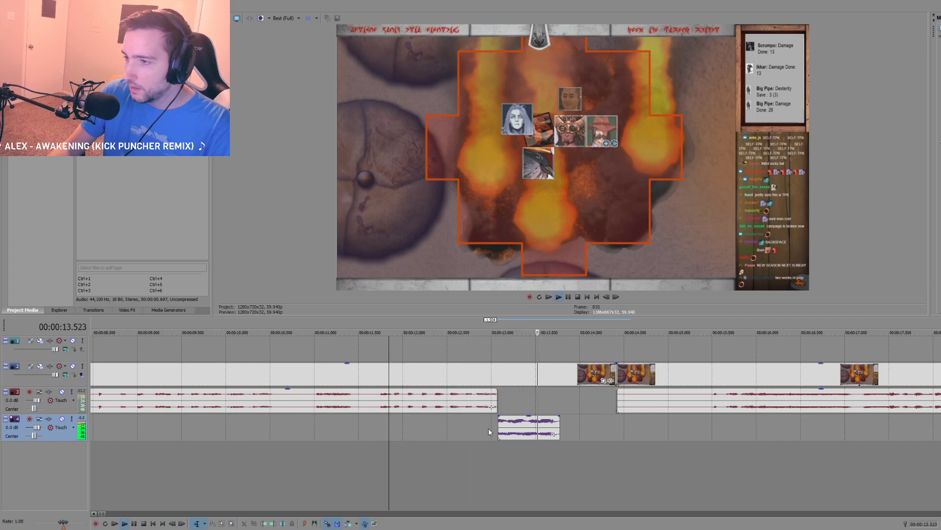
Step: Split the video at 00:00:13.780 and 00:00:13.080 so that one piece matches the voice recording's length
left_click(502, 401)
left_click(560, 376)
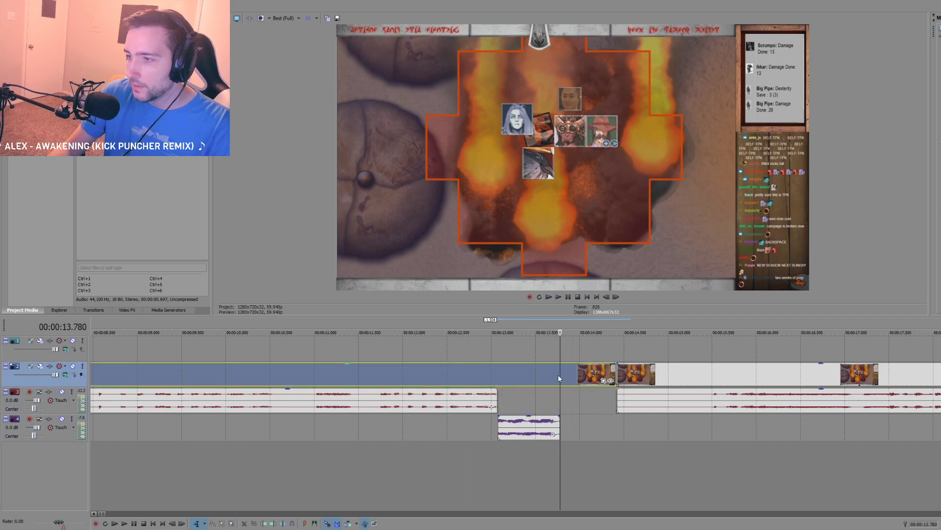
key("s")
left_click(497, 375)
key("s")
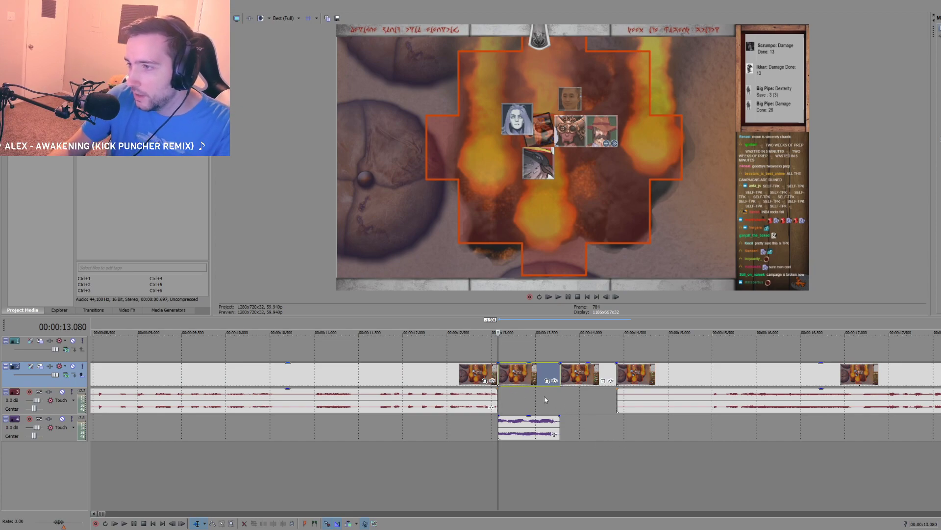
left_click(560, 395)
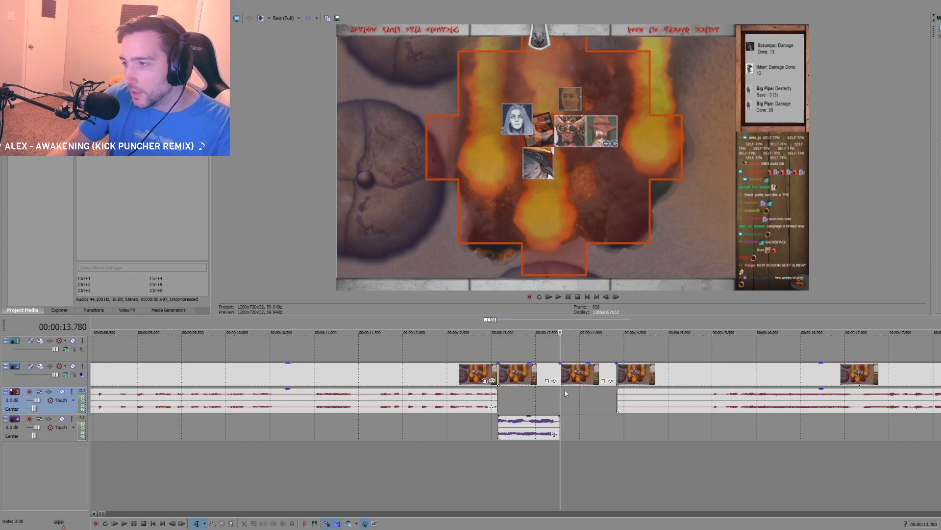
Step: Delete the last footage segment with its audio and extend the video piece starting at 00:00:13.780 to about 00:00:17
scroll(595, 396, "down", 3)
left_click(609, 395)
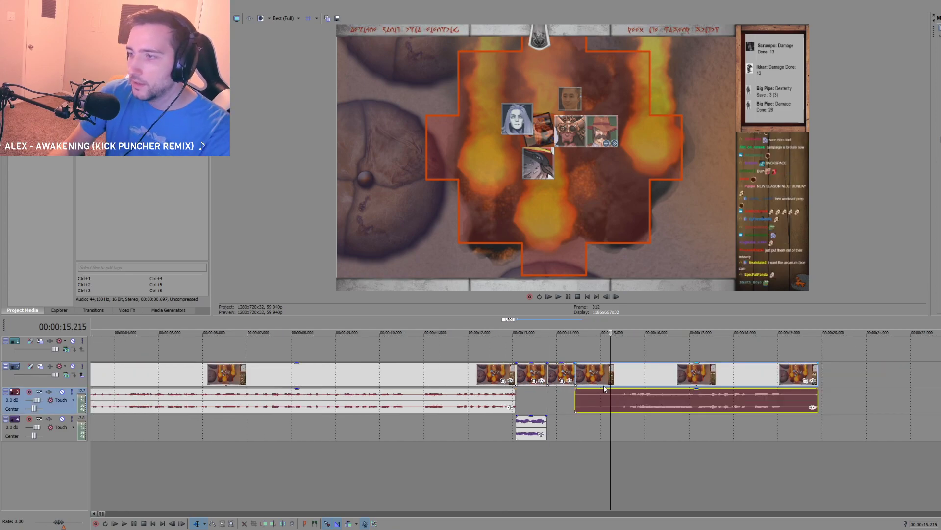
key("Delete")
left_click_drag(575, 376, 692, 378)
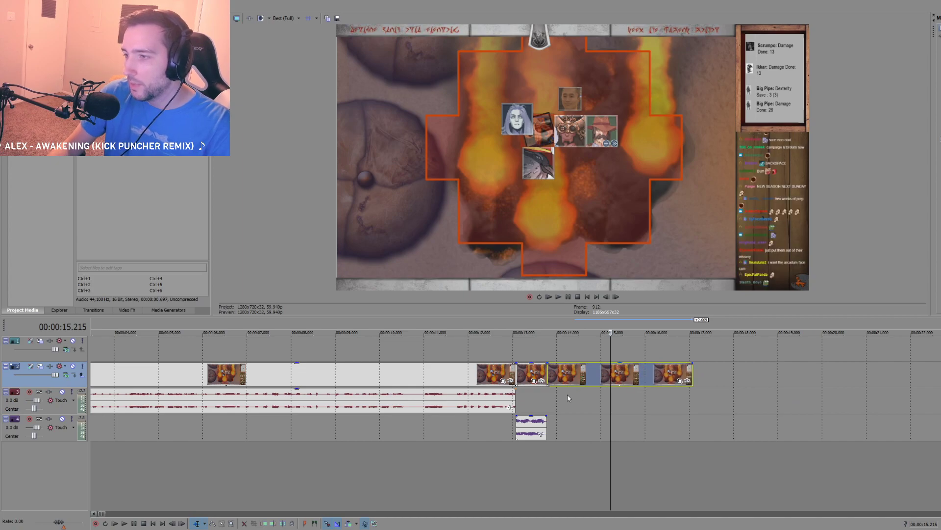
left_click(550, 393)
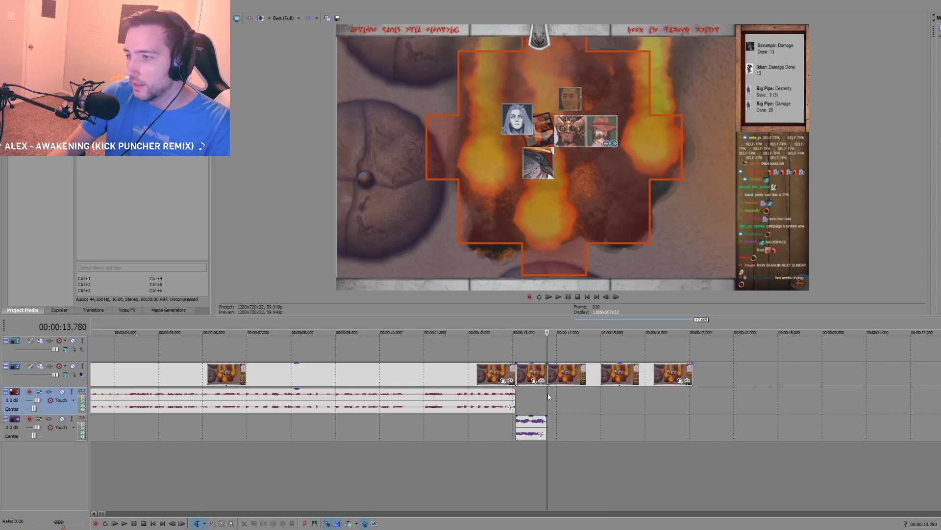
Step: Animate a Pan/Crop zoom toward the character portraits on the clip starting at 00:00:13.780 and play it back
left_click(679, 381)
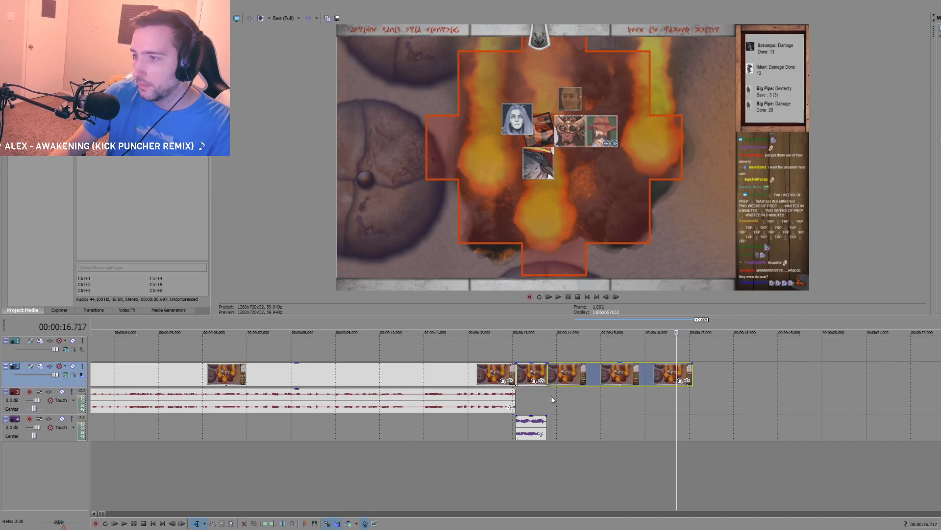
left_click(552, 395)
left_click(686, 380)
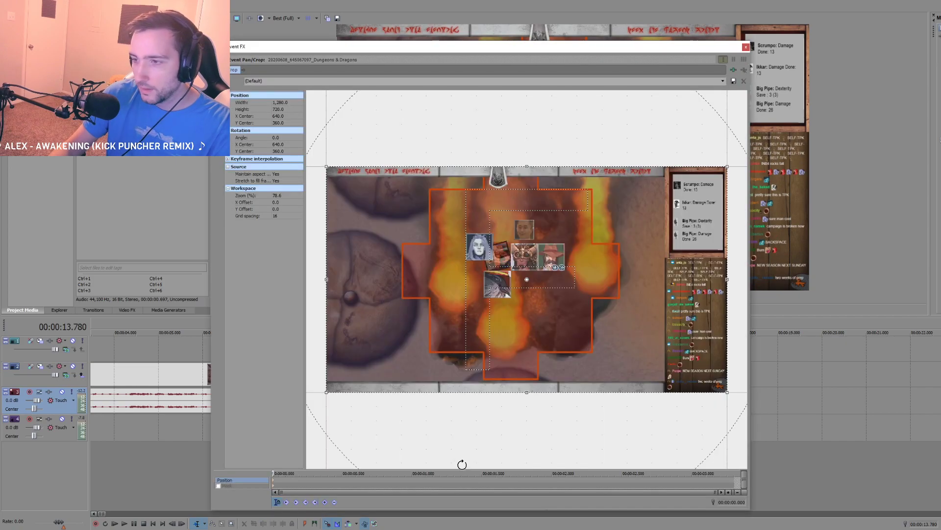
left_click_drag(725, 387, 503, 269)
left_click(745, 47)
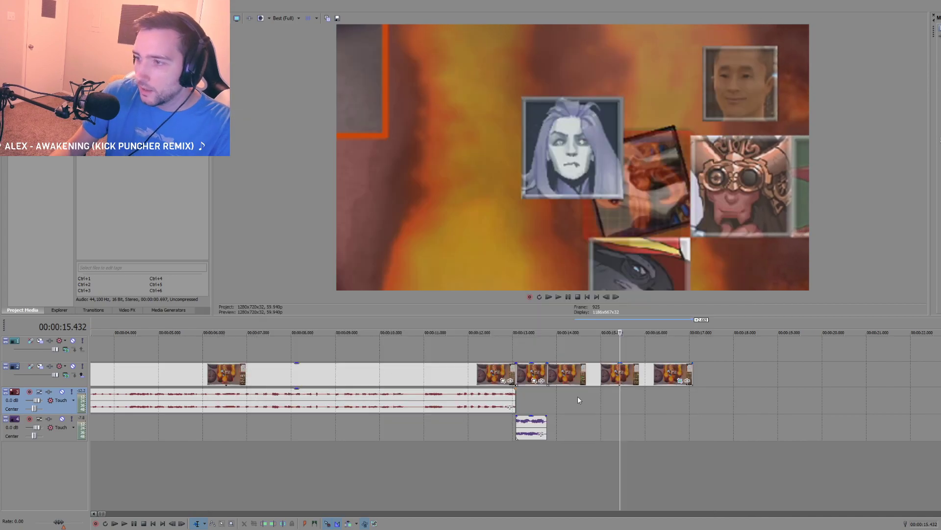
left_click(548, 395)
key("space")
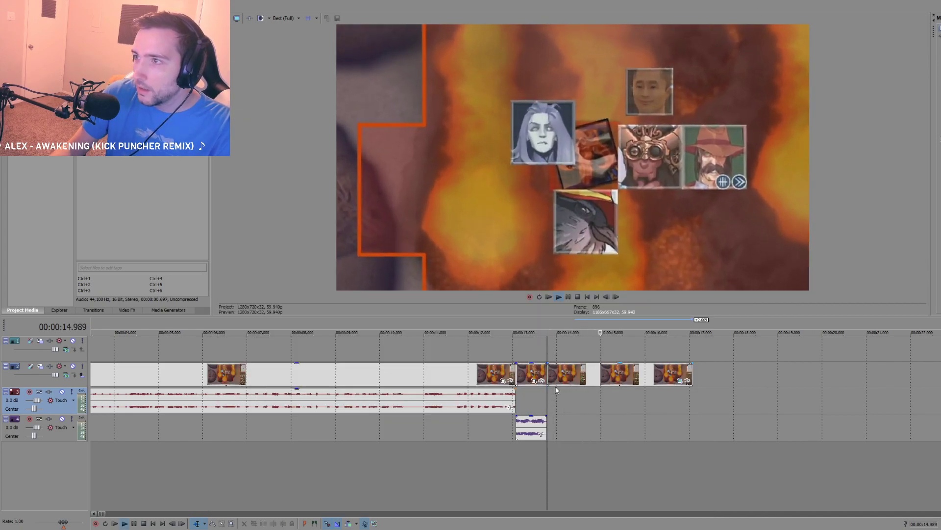
key("space")
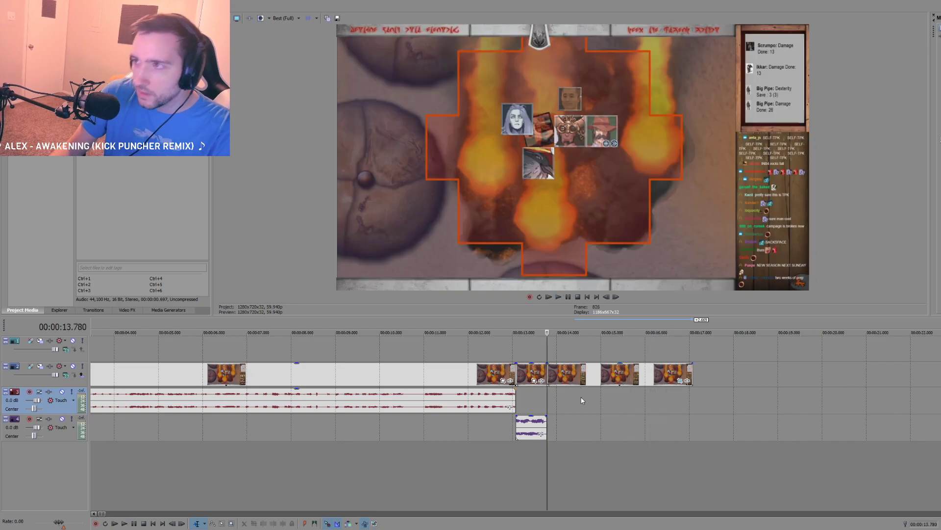
Step: Try to apply the HitFilm TV Damage effect to the short clip above the voice recording
scroll(544, 407, "down", 5)
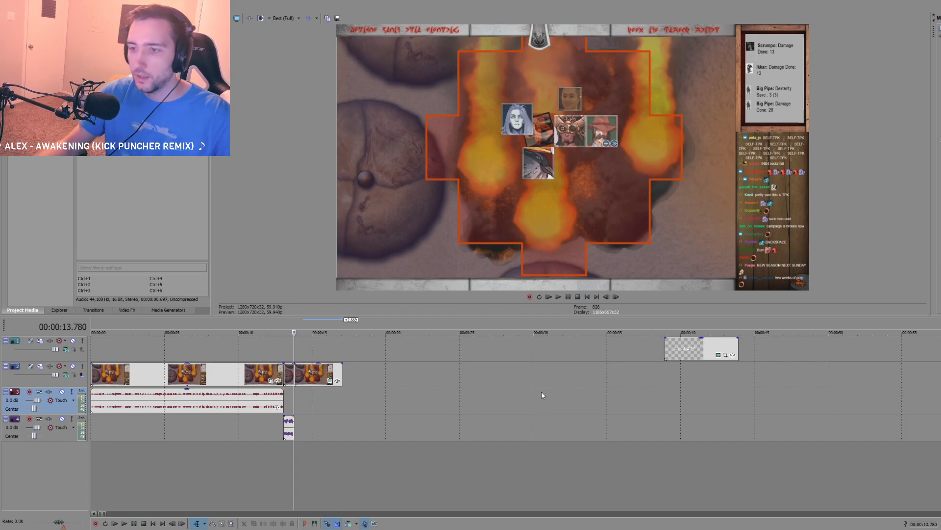
left_click(287, 448)
scroll(287, 448, "up", 3)
scroll(612, 385, "up", 2)
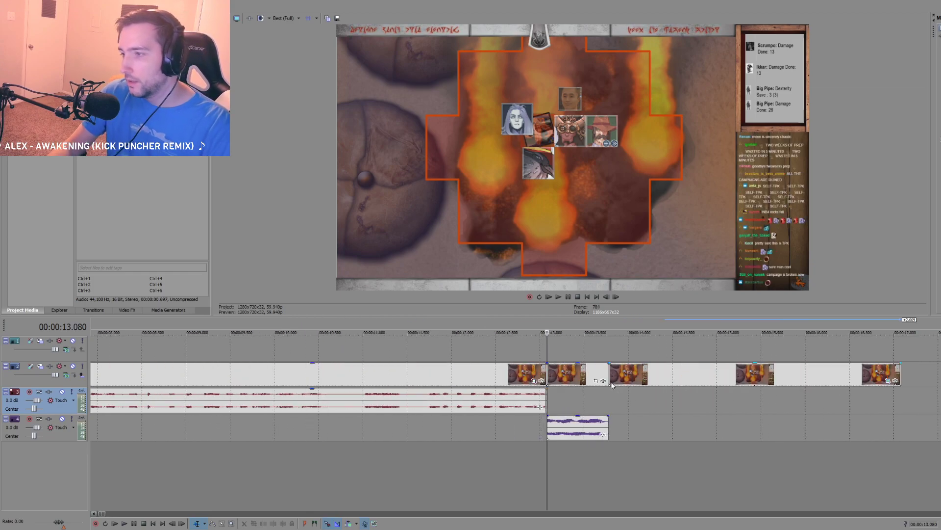
left_click(603, 381)
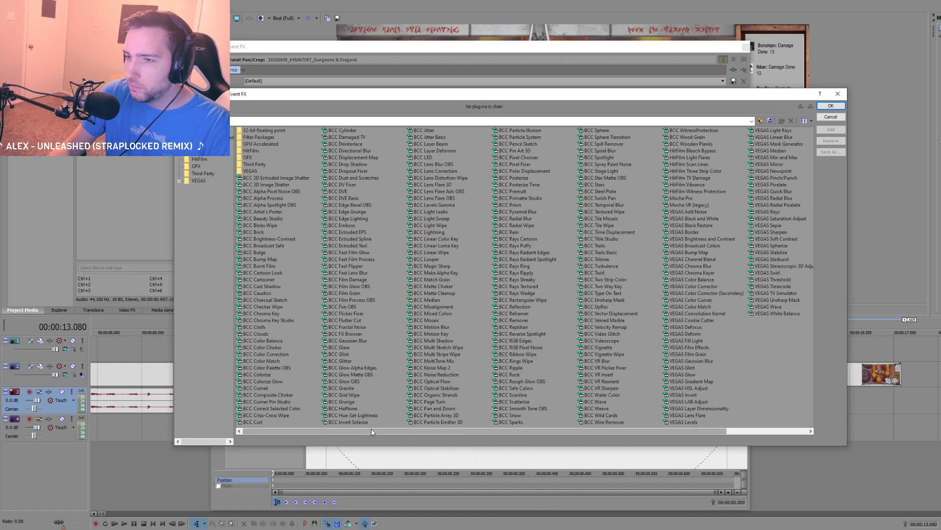
left_click_drag(512, 431, 592, 430)
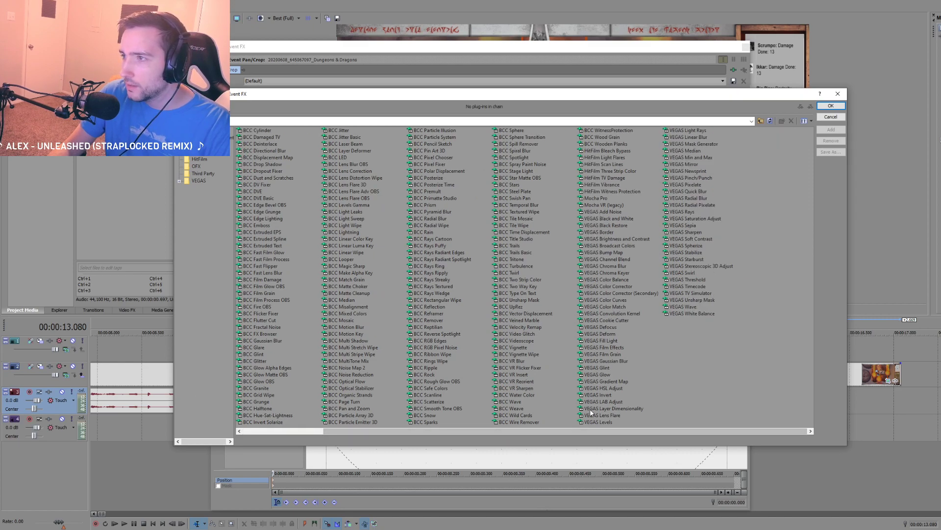
mouse_move(558, 430)
left_mouse_down()
mouse_move(483, 436)
mouse_move(572, 432)
left_mouse_up()
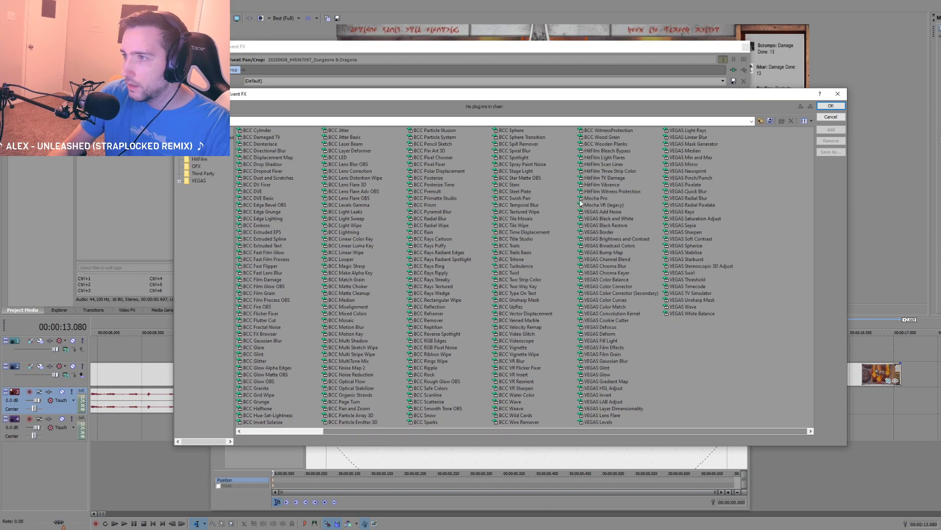
left_click(603, 178)
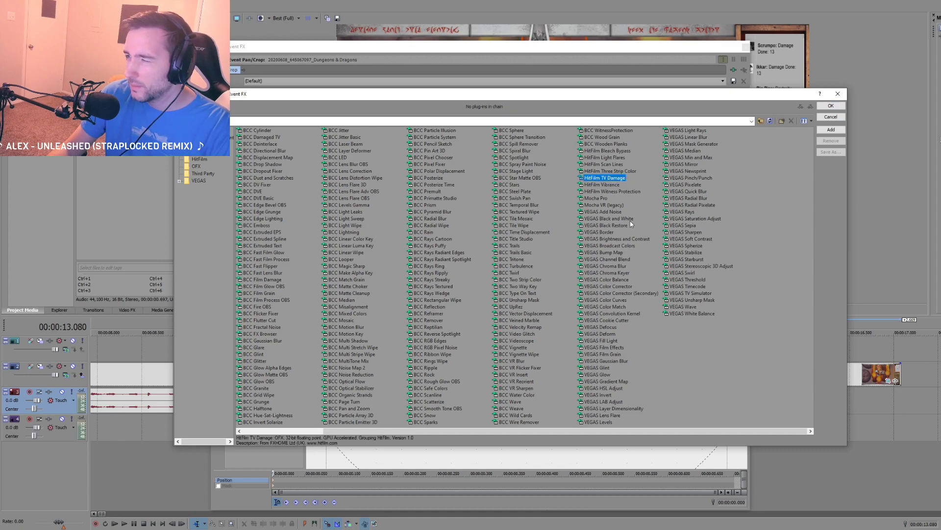
left_click(831, 130)
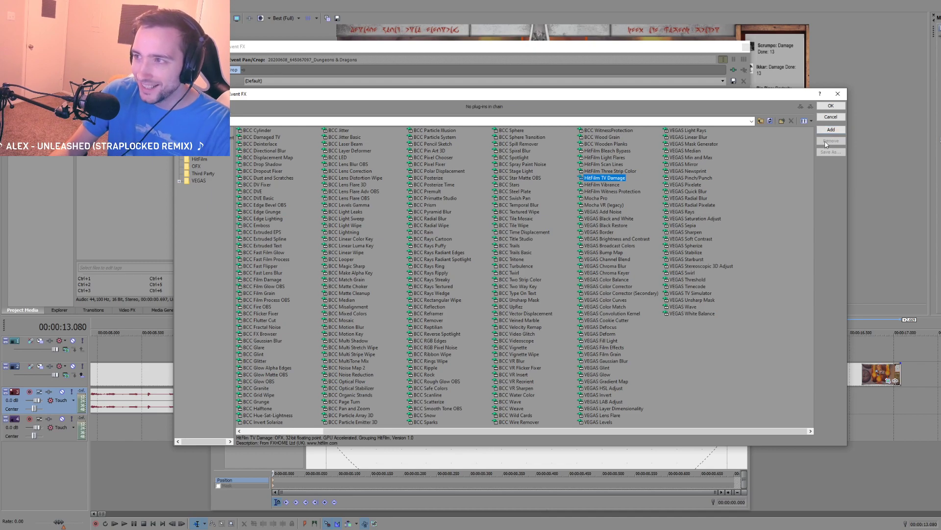
left_click(836, 107)
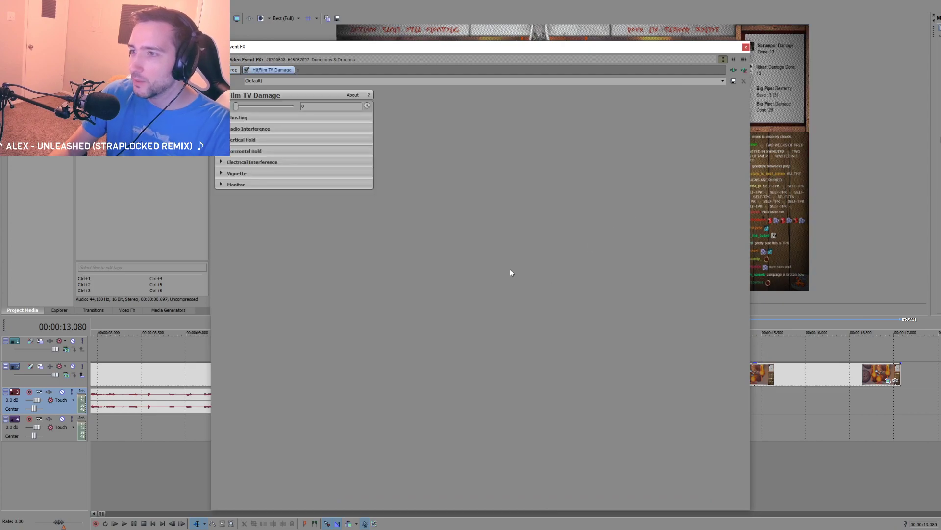
left_click_drag(326, 48, 0, 64)
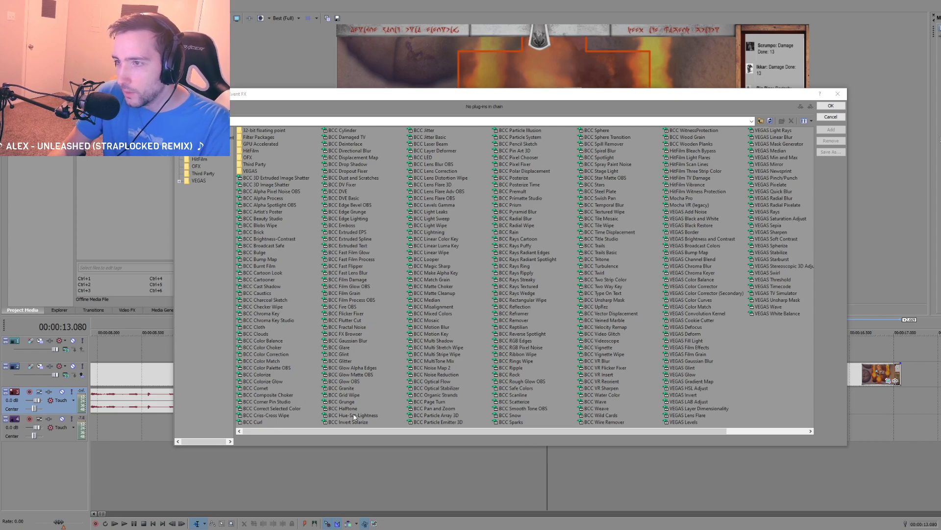
Step: Browse the video effects for the short clip above the voice recording and try to add BCC Median
left_click(353, 430)
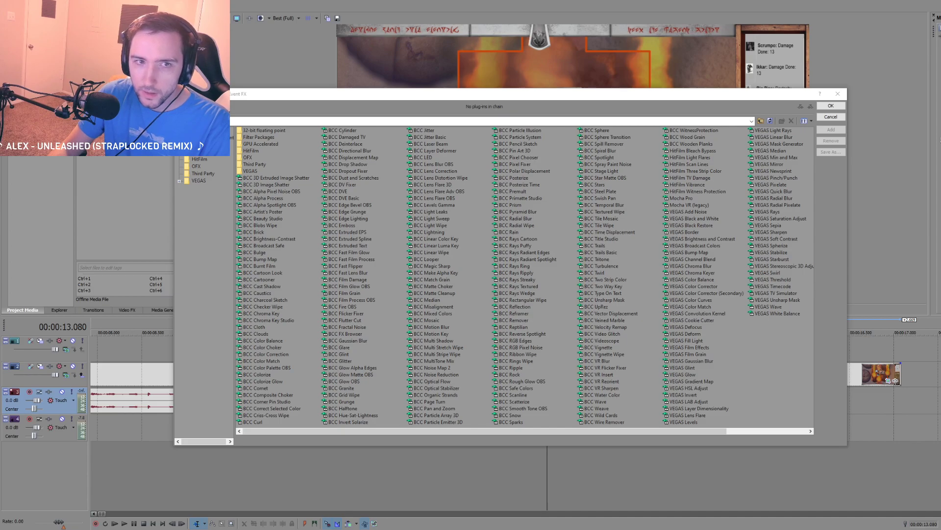
left_click(838, 93)
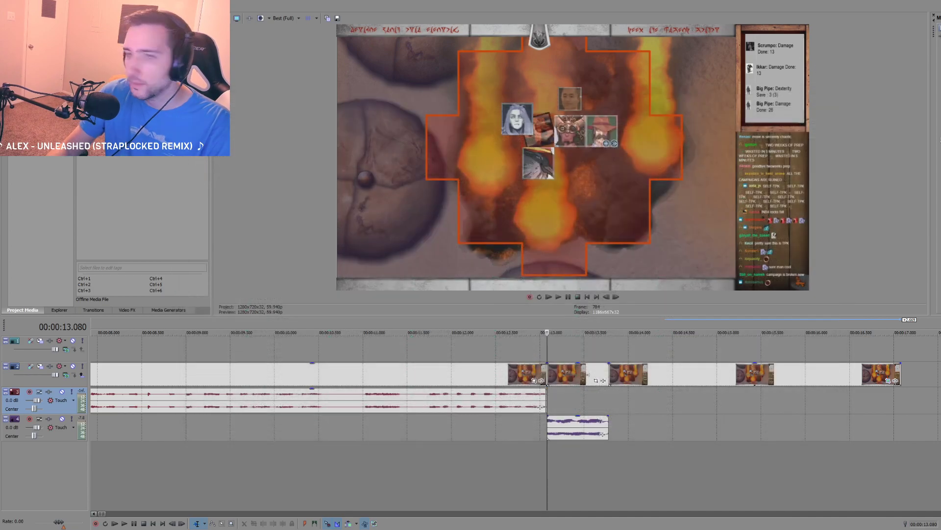
left_click(602, 380)
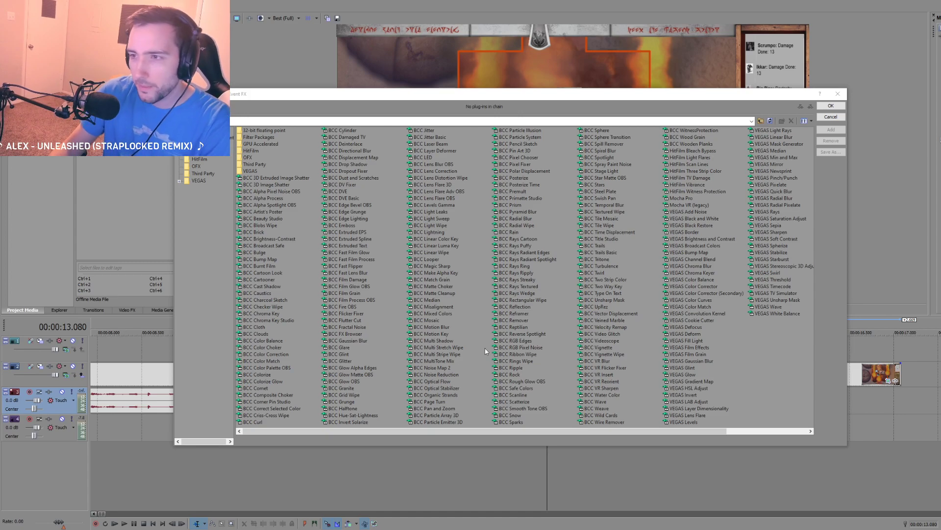
left_click(390, 430)
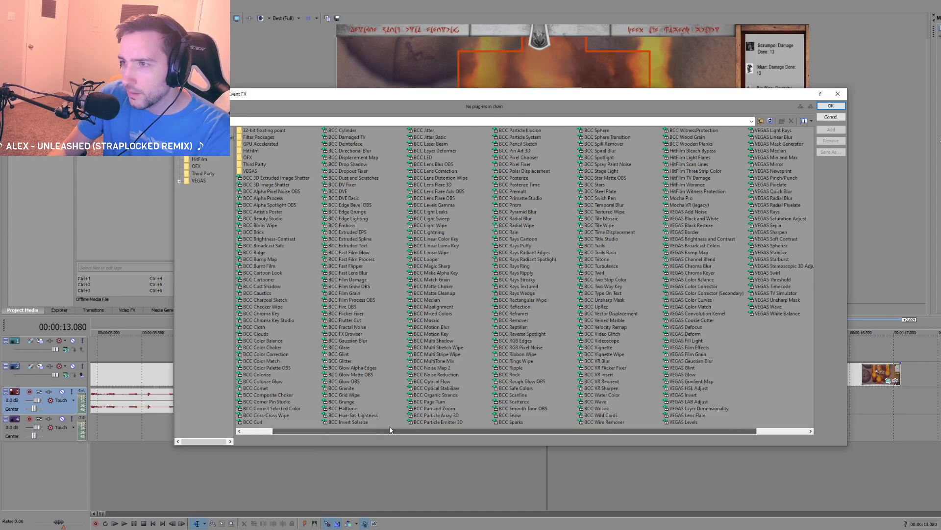
scroll(390, 428, "right", 1)
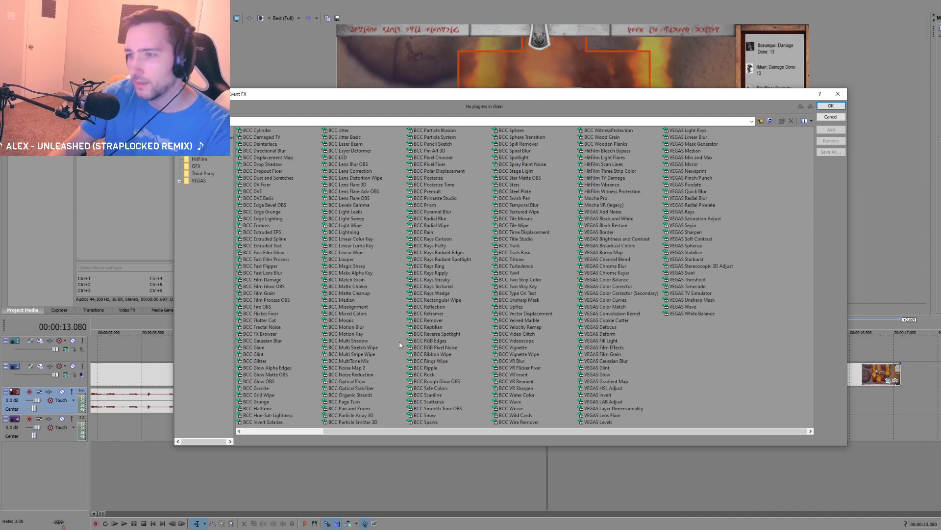
left_click(356, 300)
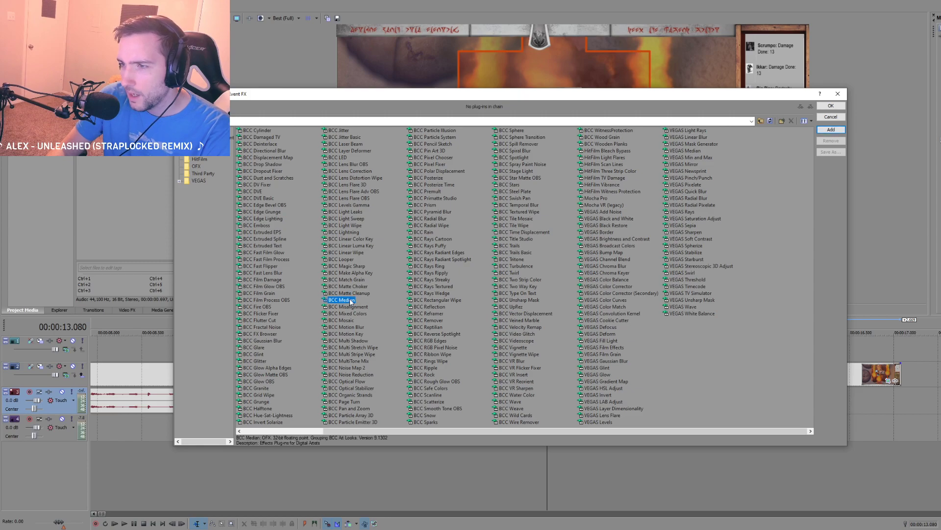
left_click(334, 433)
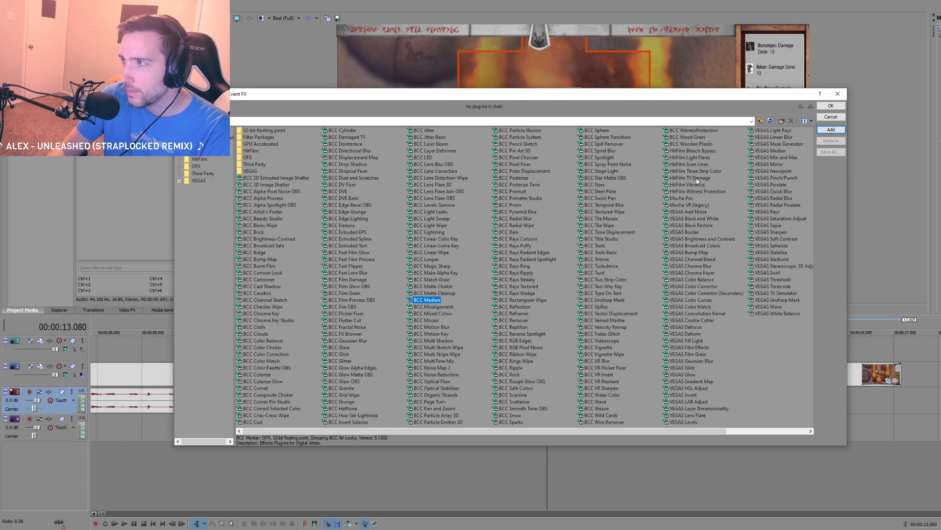
left_click(830, 132)
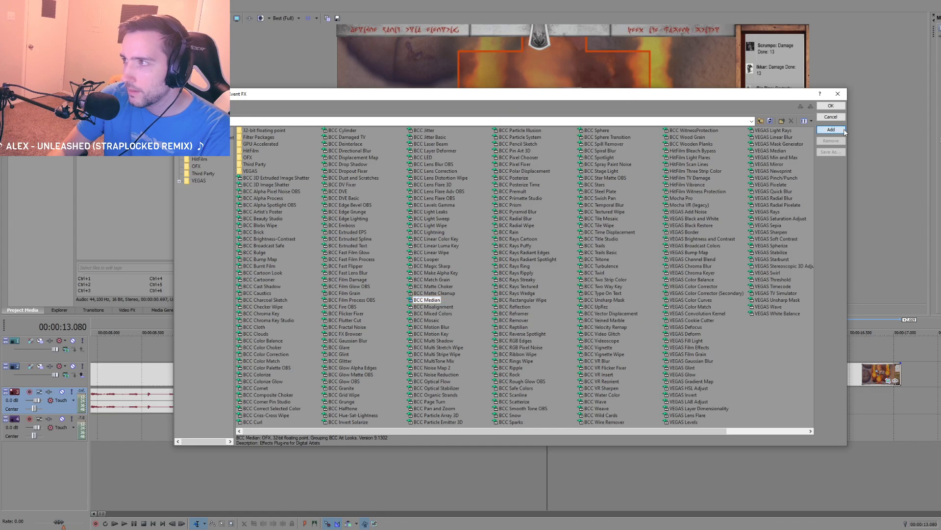
left_click(831, 106)
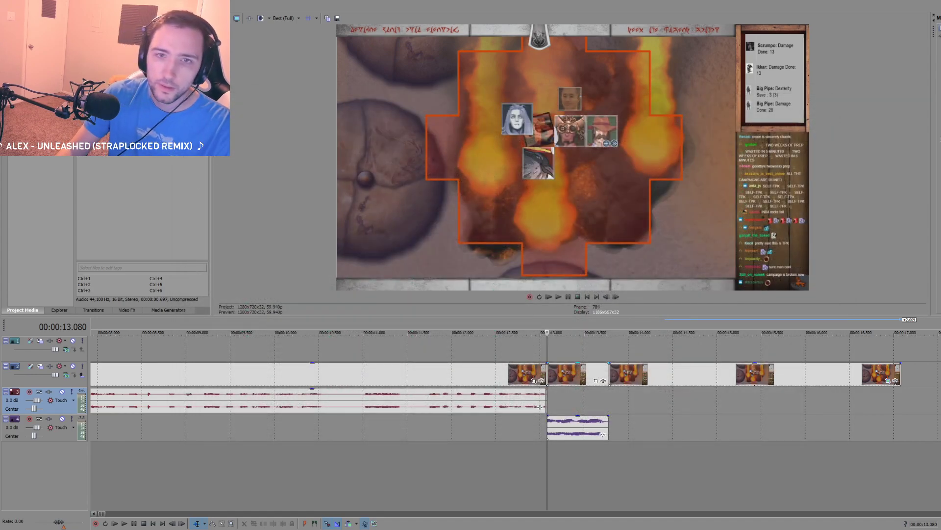
Step: Raise the short clip above the main footage, insert another video track, and stack a copy at 00:00:13.080 shortened to about 0.2 seconds
scroll(589, 375, "up", 2)
left_click(600, 375)
left_click_drag(597, 376, 584, 349)
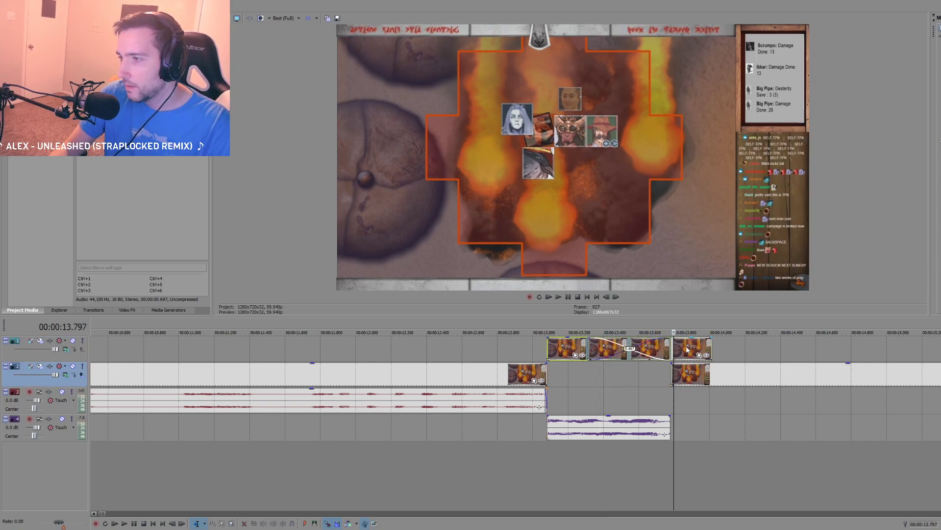
left_click_drag(687, 349, 547, 350)
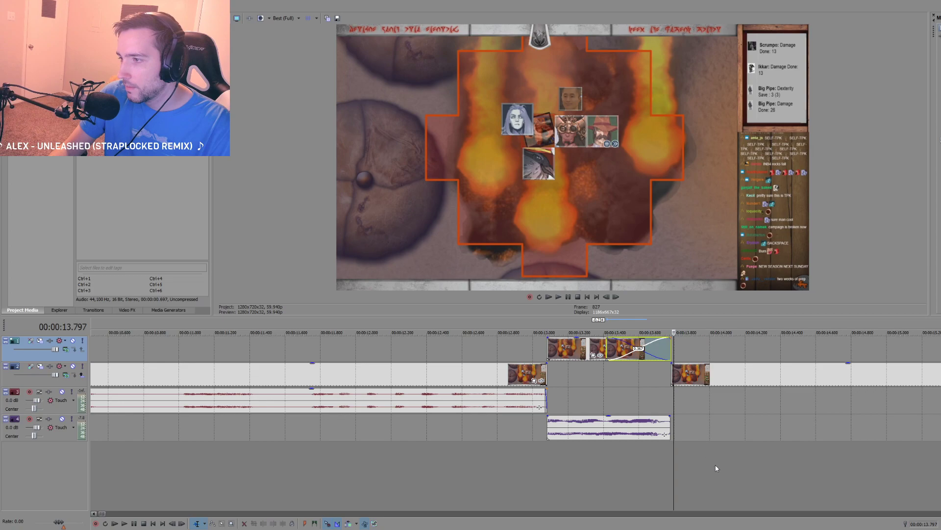
right_click(715, 466)
left_click(736, 495)
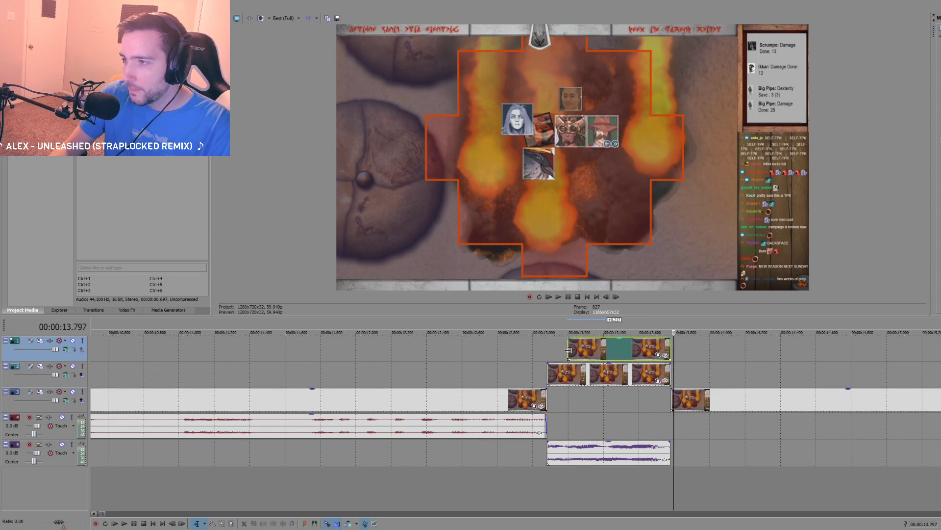
left_click_drag(667, 349, 584, 348)
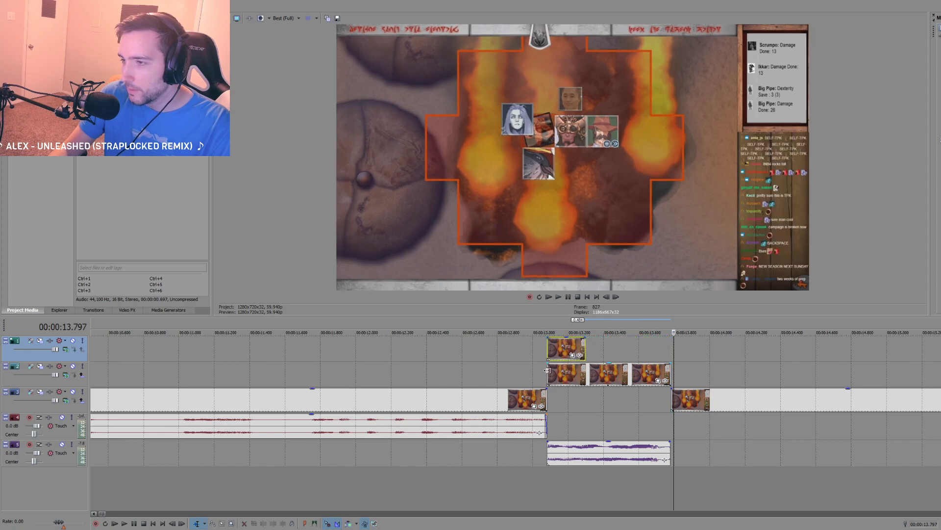
Step: Delete the shortened copy and move the remaining short clip onto the main footage track, overlapping the preceding clip's end as a crossfade
left_click(555, 385)
key("Delete")
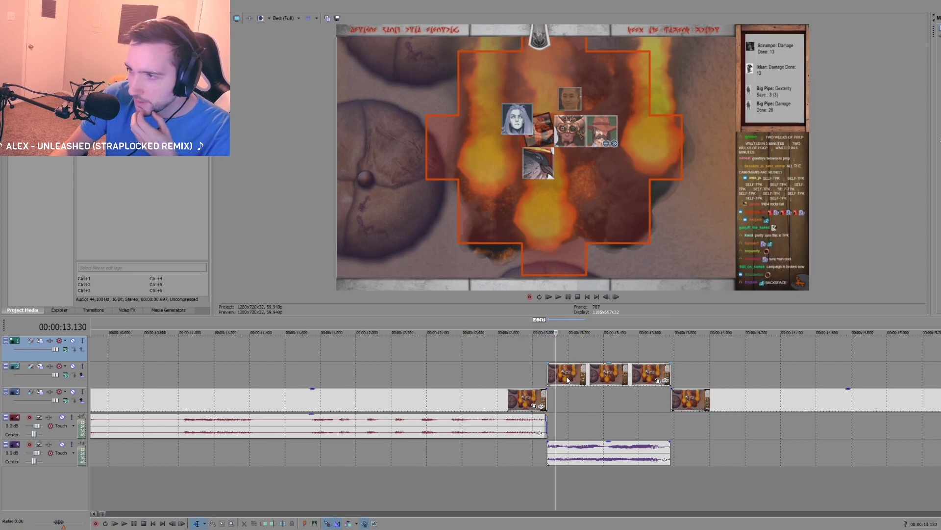
left_click_drag(555, 384, 522, 401)
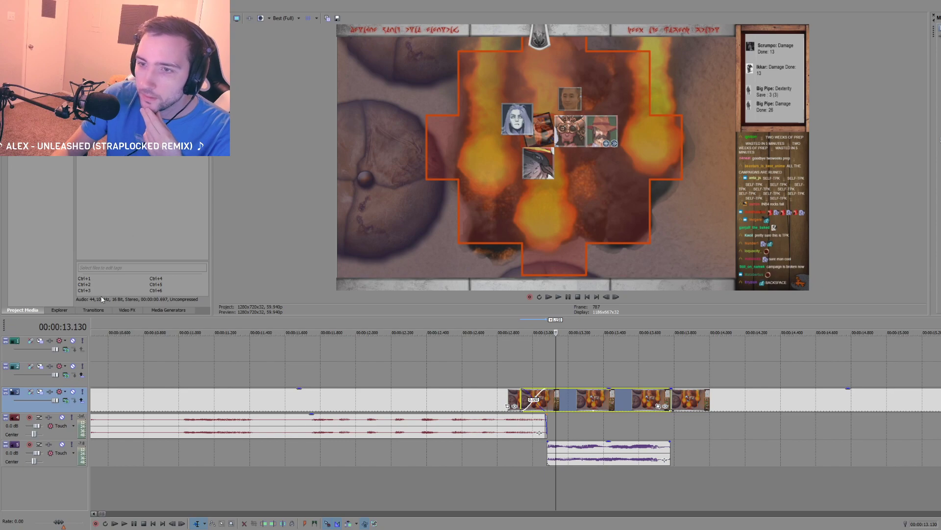
Step: Apply the BCC Cross Glitch transition to the crossfade before the voice recording and play it back
left_click(127, 310)
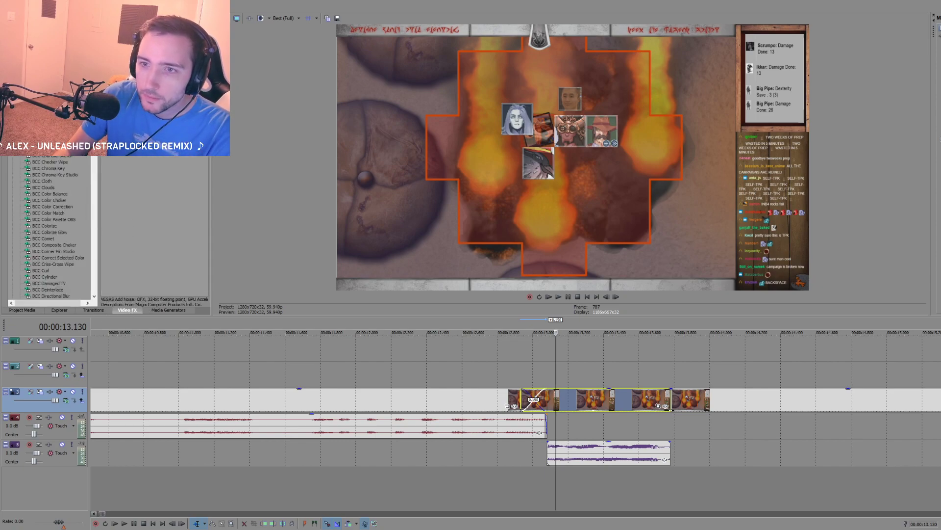
left_click(96, 310)
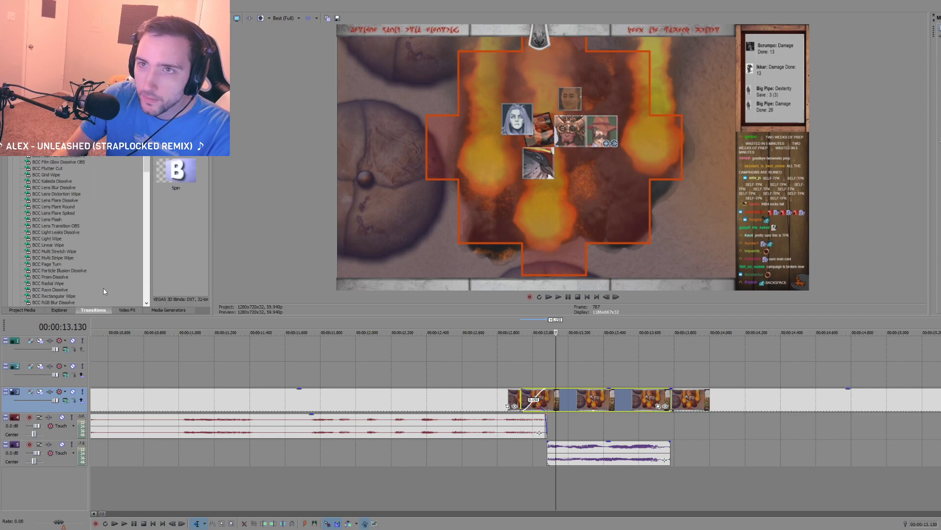
left_click_drag(147, 147, 146, 157)
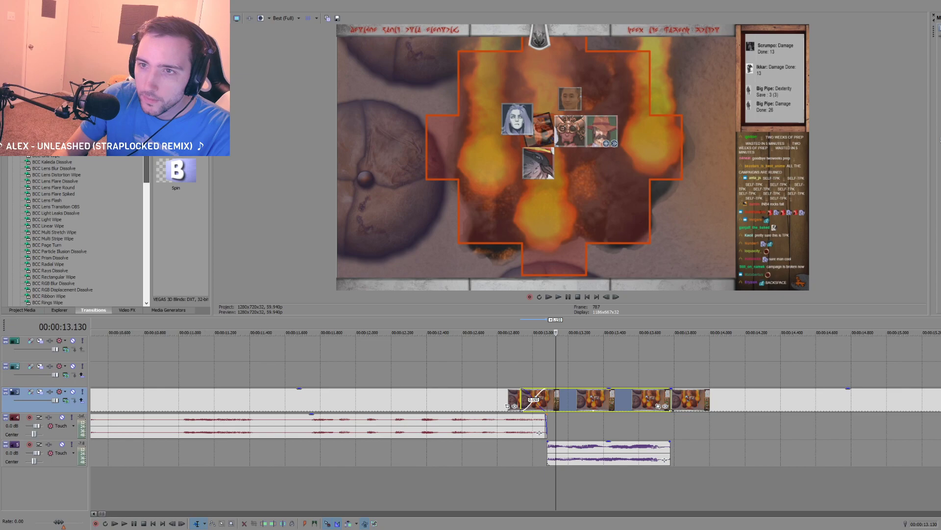
mouse_move(148, 84)
left_mouse_down()
mouse_move(152, 157)
mouse_move(150, 85)
left_mouse_up()
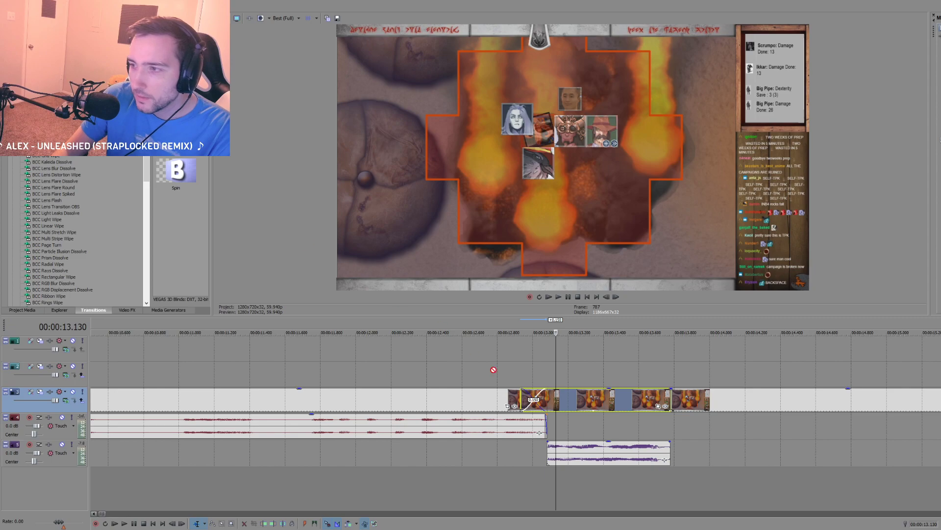
left_click(522, 376)
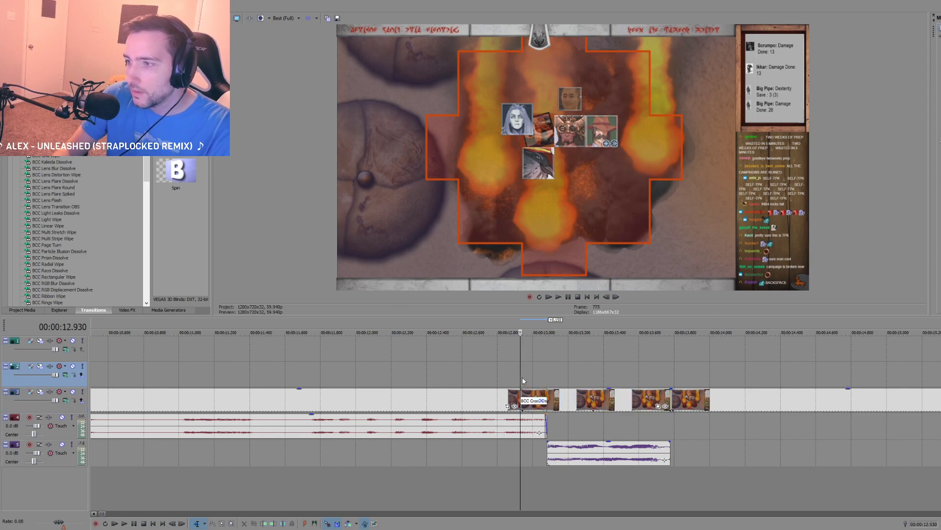
key("space")
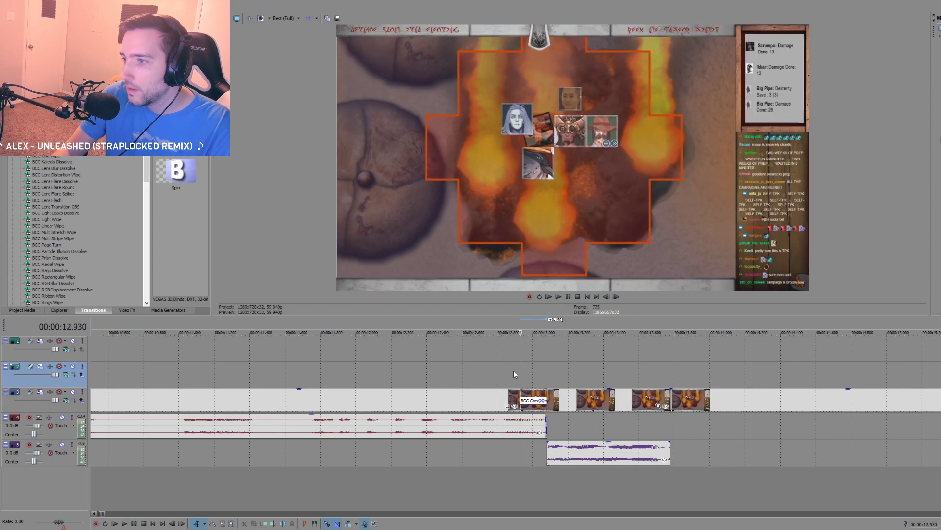
key("space")
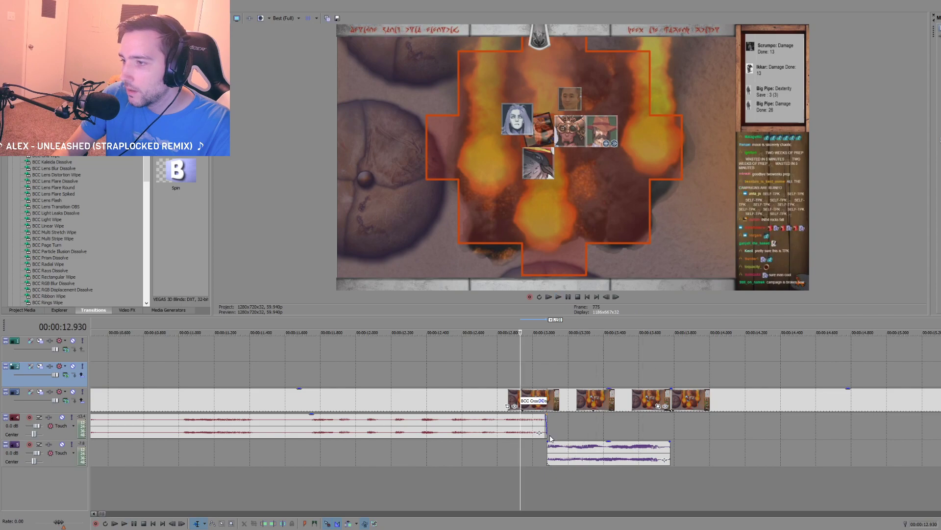
Step: Lengthen the glitch transition to about 0.6 seconds, starting where the voice recording begins, and preview it
left_click_drag(547, 401, 649, 401)
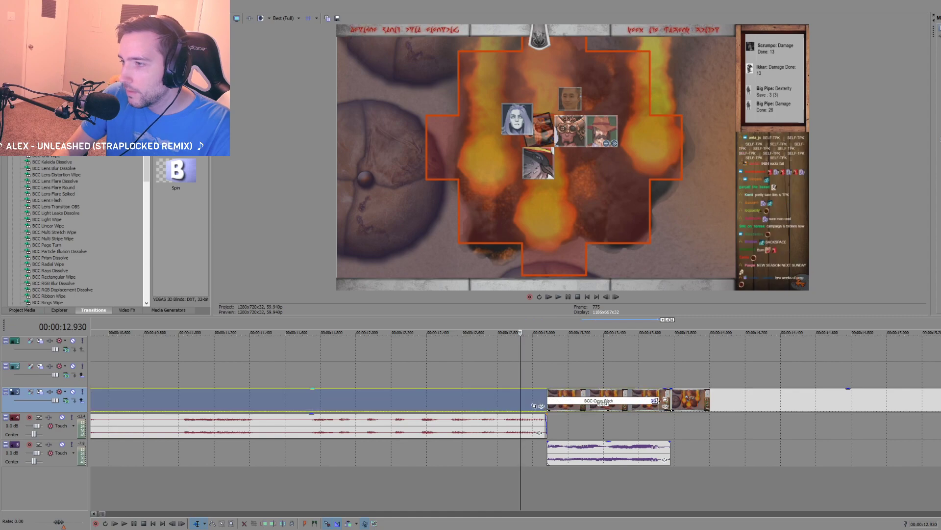
key("space")
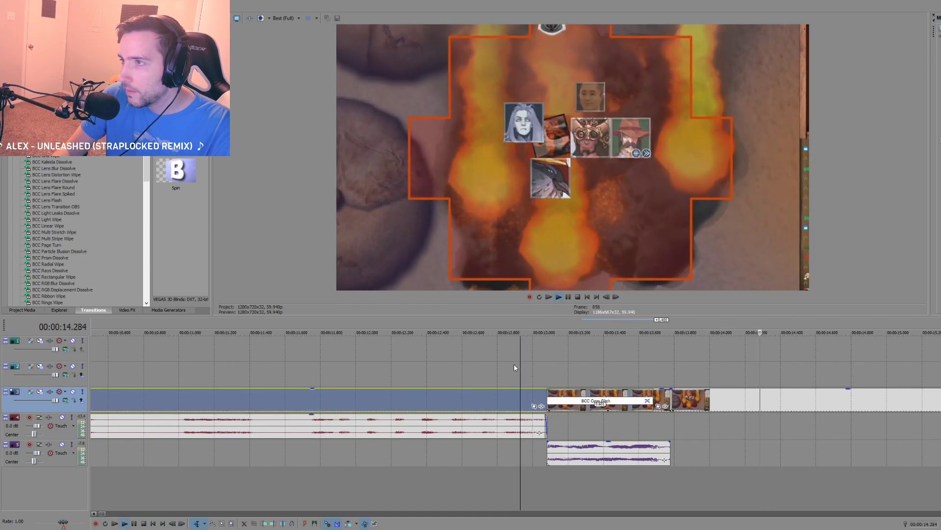
key("space")
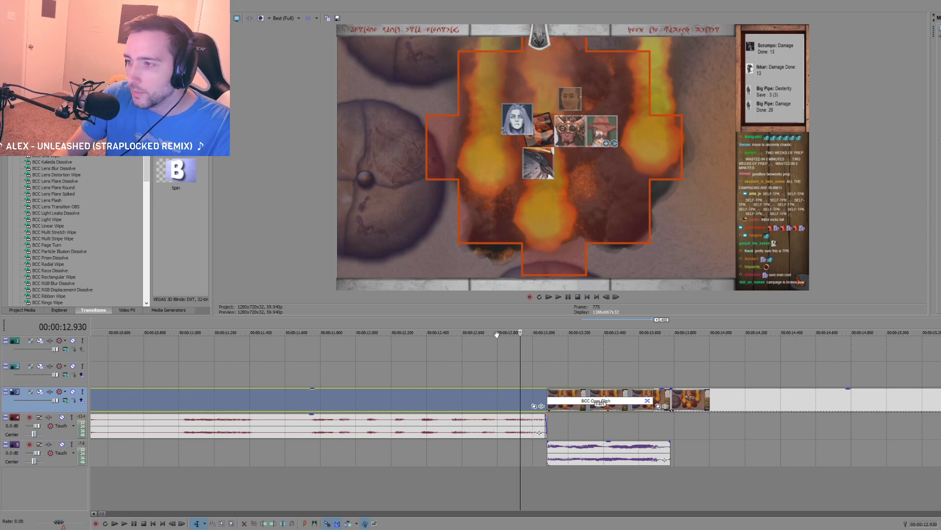
key("space")
key("space")
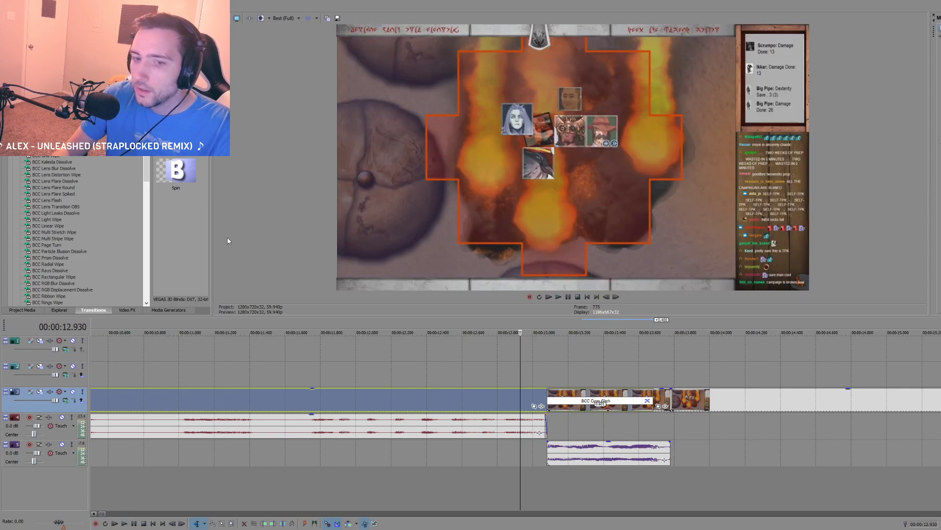
Step: Set the video preview quality to Good (Half) and replay the glitch transition
left_click(297, 19)
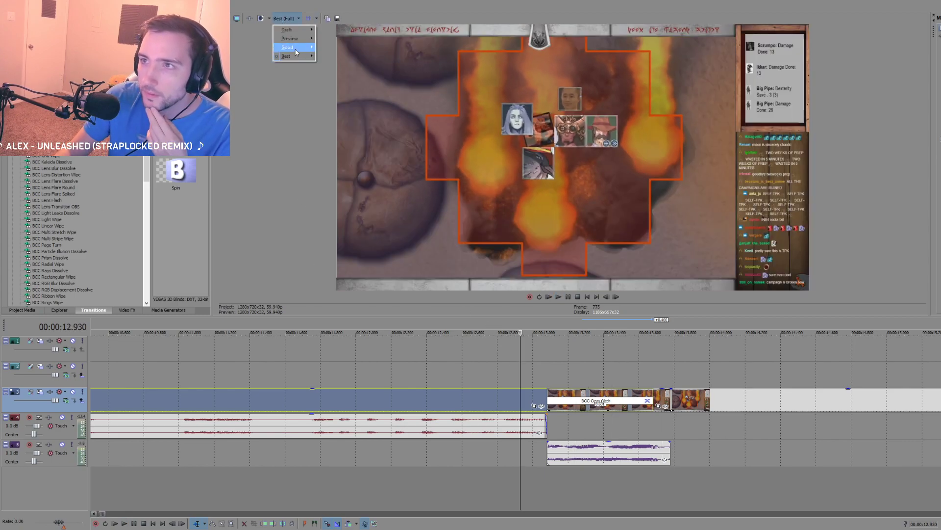
mouse_move(296, 51)
left_click(329, 66)
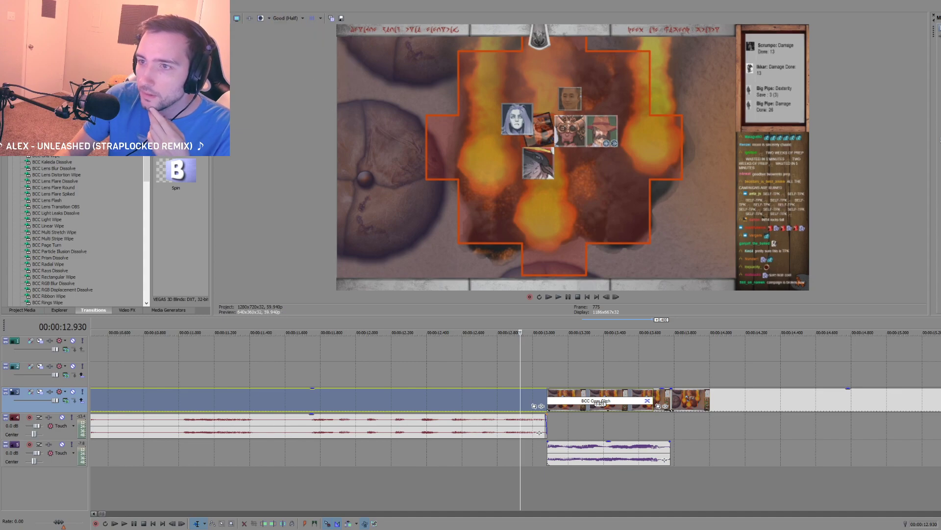
left_click(529, 371)
key("space")
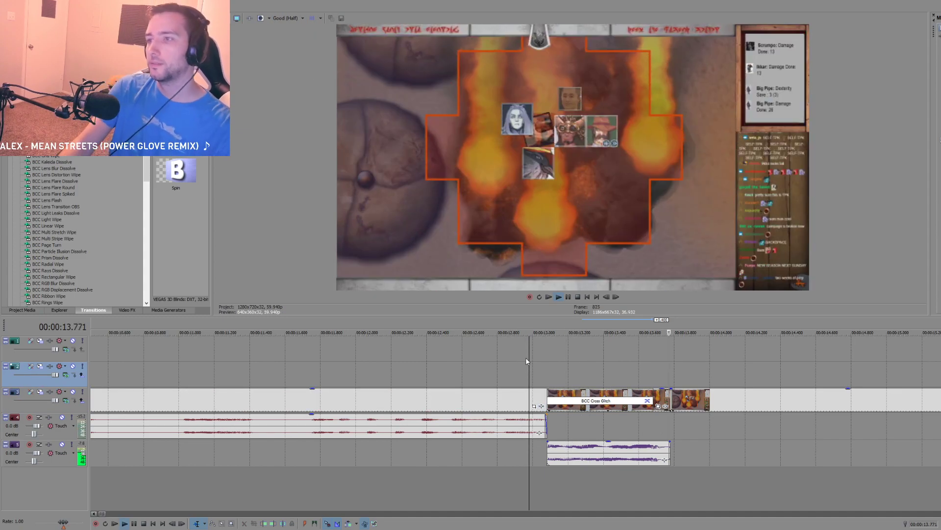
key("space")
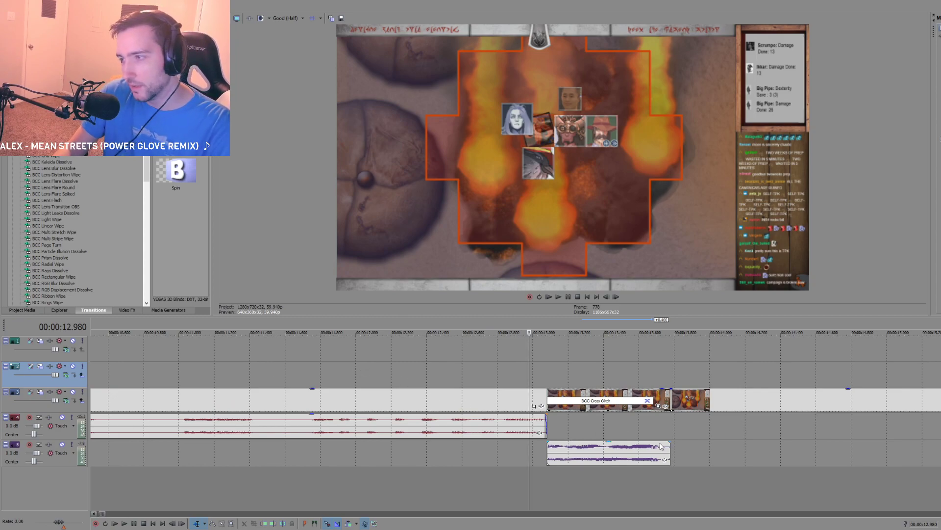
Step: Place the playhead at the voice recording's end, 00:00:13.780, and switch to the blank Script document in Notepad
left_click(677, 421)
scroll(667, 425, "down", 5)
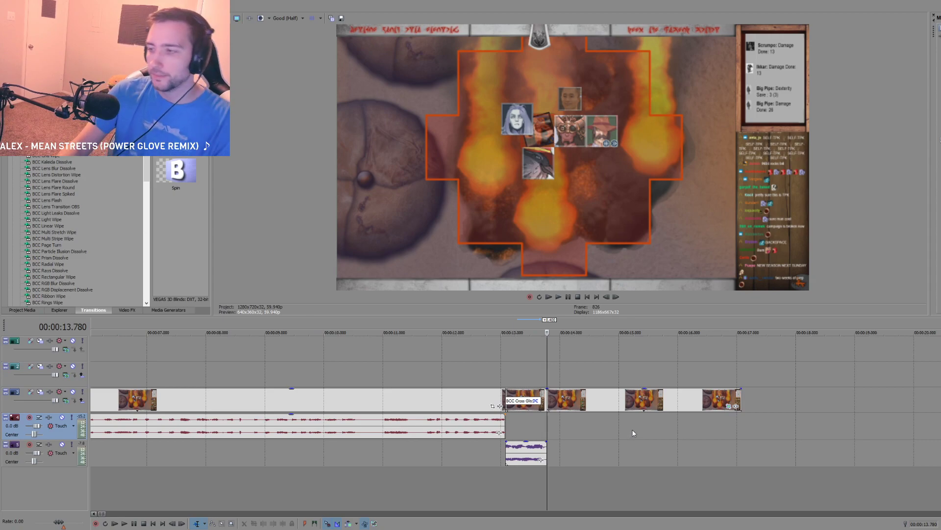
key("alt+Tab")
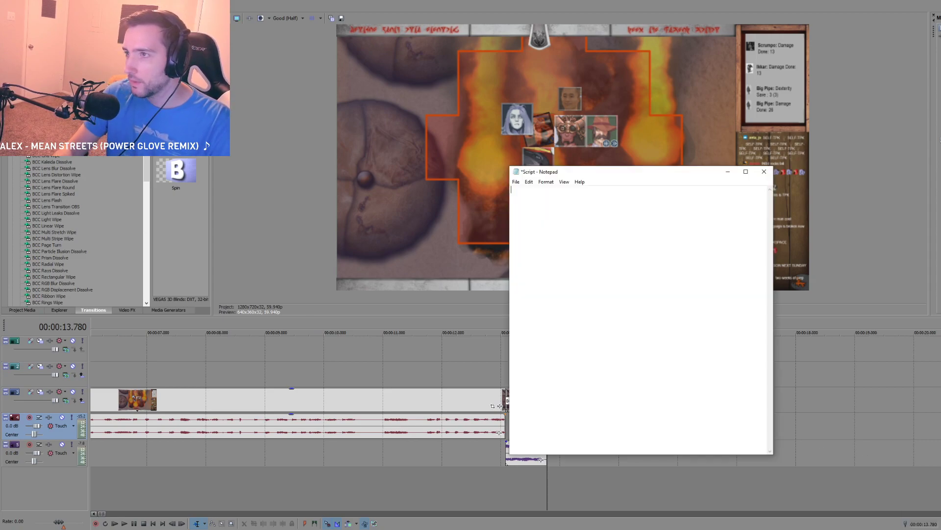
left_click_drag(579, 172, 248, 107)
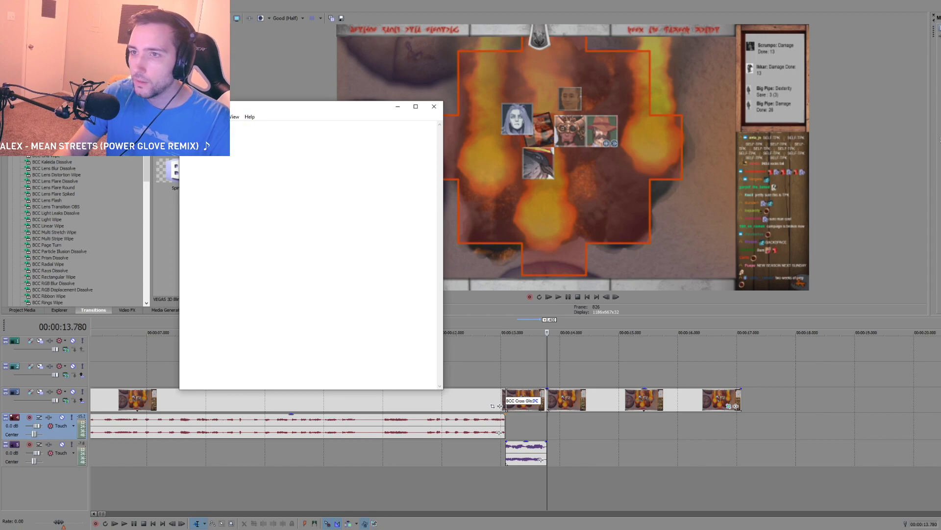
left_click(394, 106)
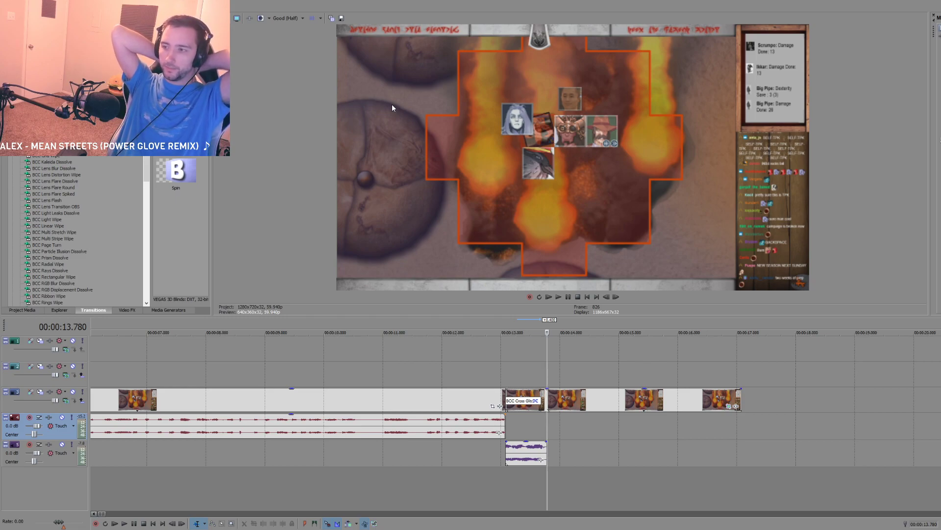
key("Return")
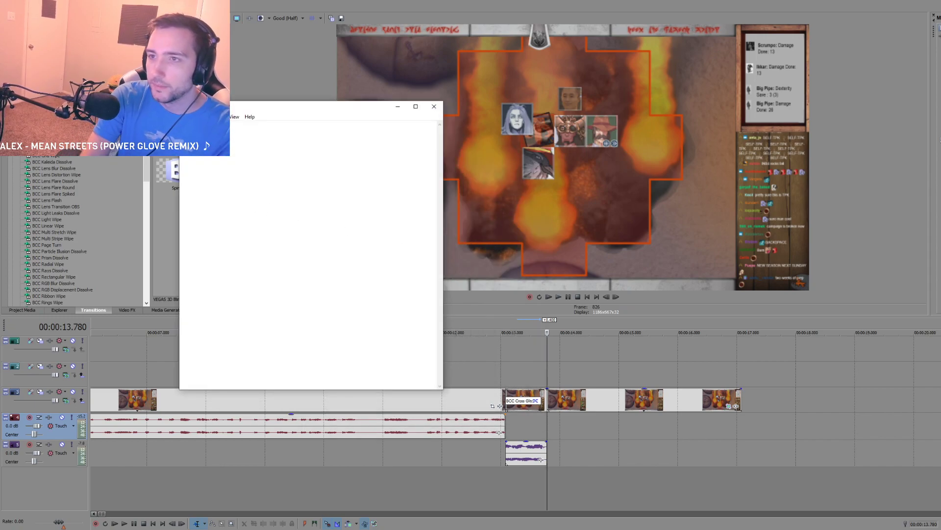
Step: Write the script line "You may be wondering how I got into this wacky situation."
type("You may be won")
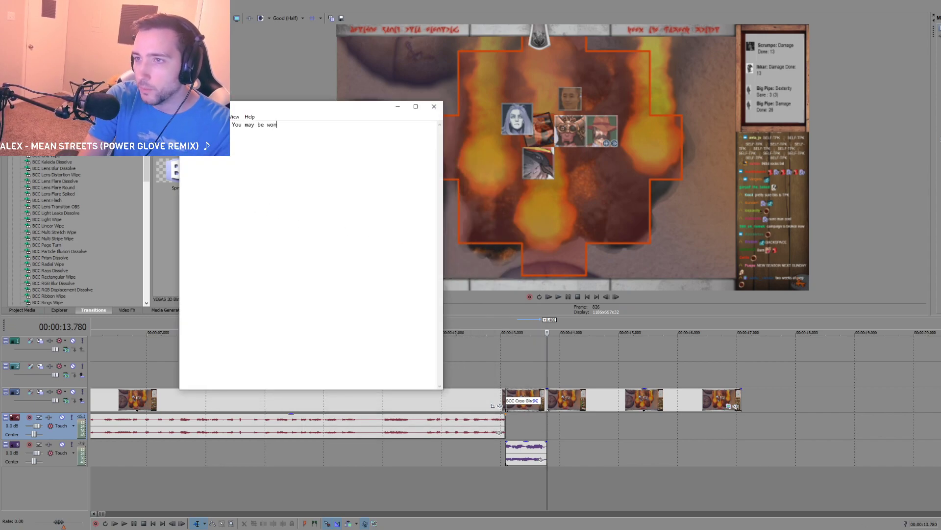
type("dering how I got into this ")
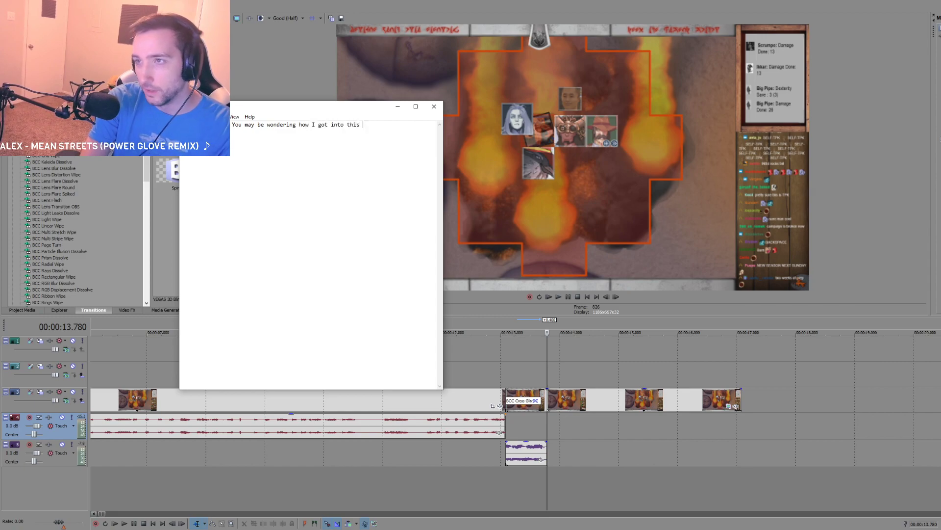
type("situation.")
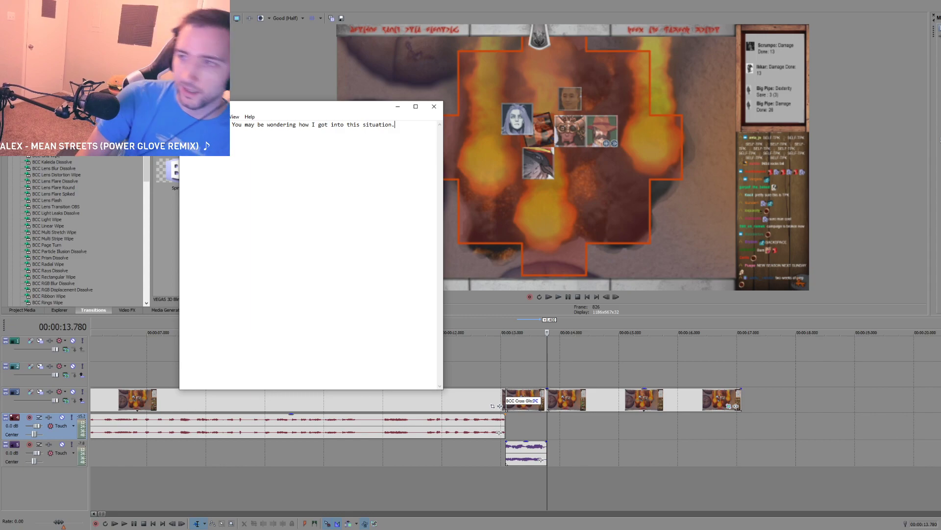
key("BackSpace")
key("BackSpace")
key("BackSpace")
key("BackSpace")
key("BackSpace")
key("BackSpace")
key("BackSpace")
key("BackSpace")
key("BackSpace")
key("BackSpace")
type("wacky situ")
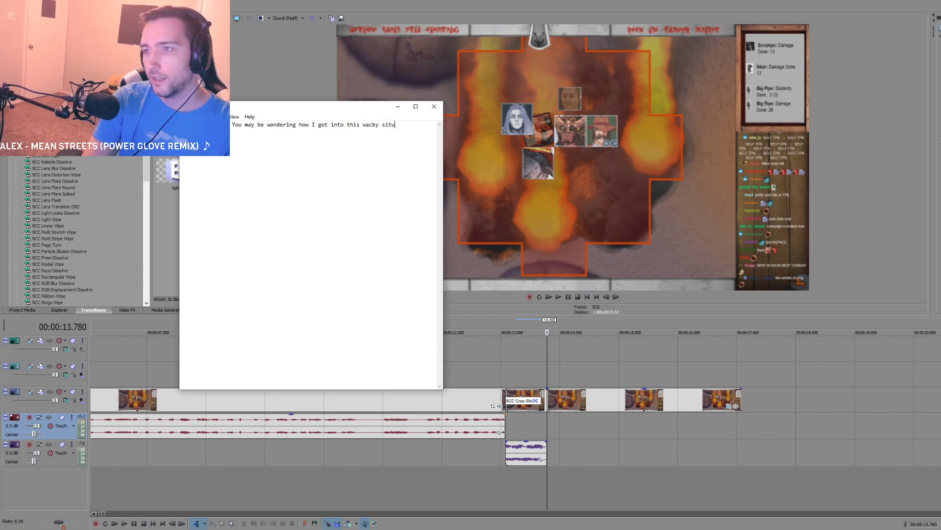
type("ation.")
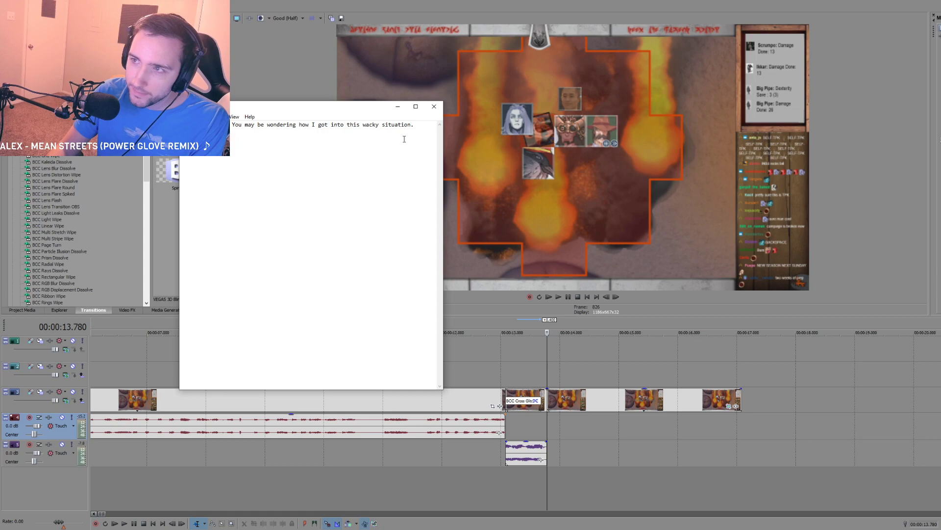
Step: Reword the script line to "You're probably wondering how I got here..."
left_click_drag(420, 128, 252, 127)
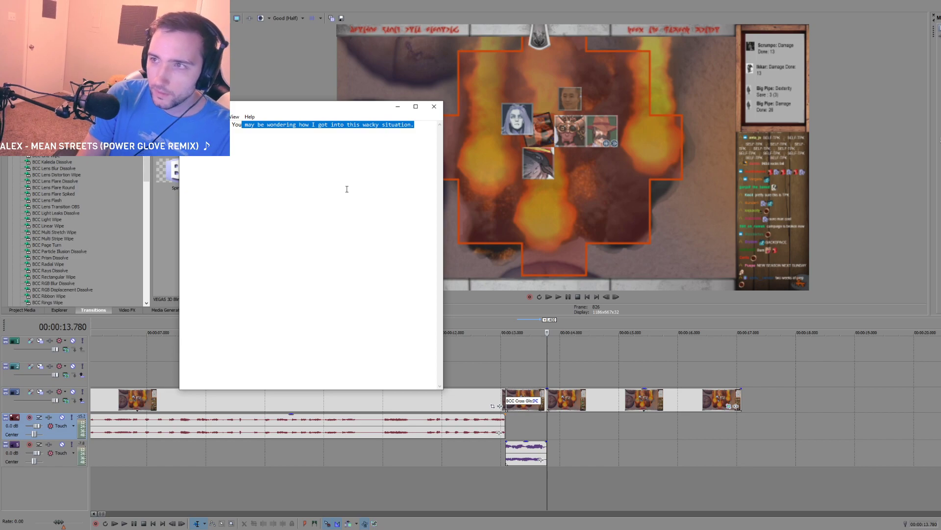
type("'")
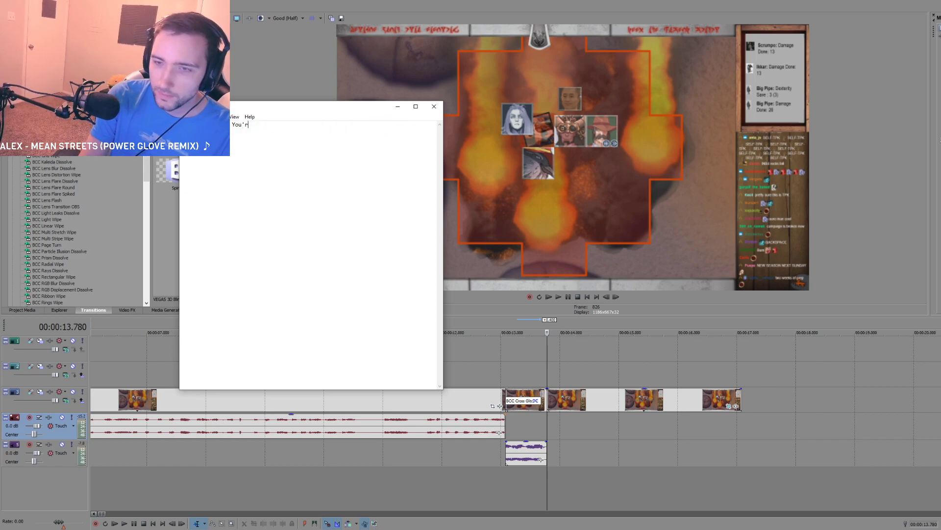
type("re probably wondering ")
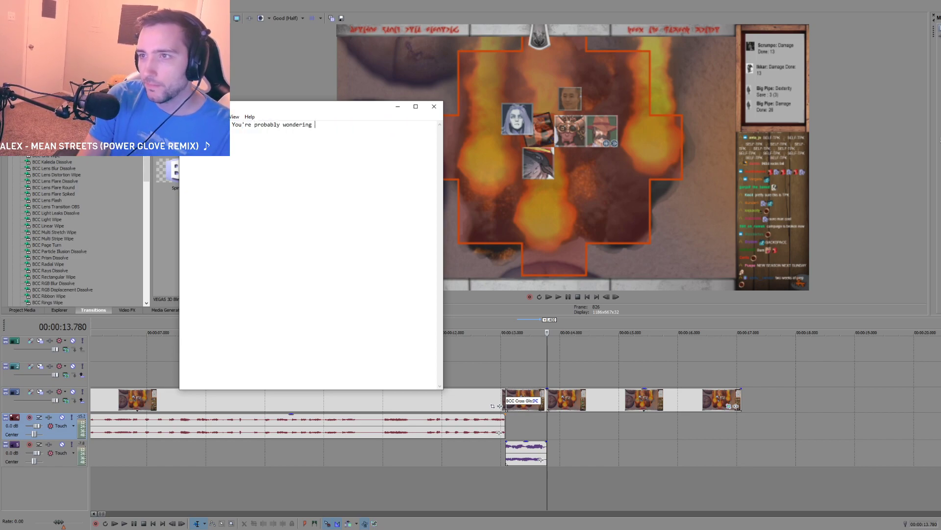
type("how I got here...")
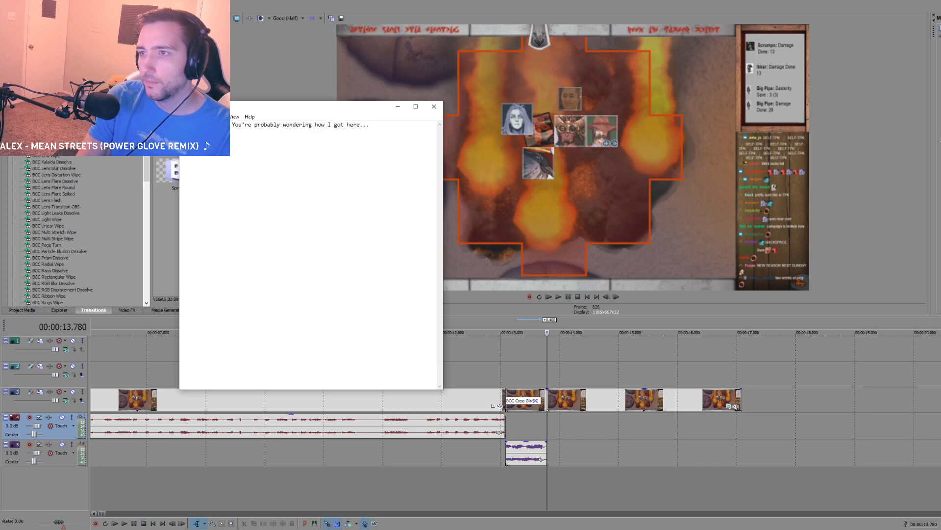
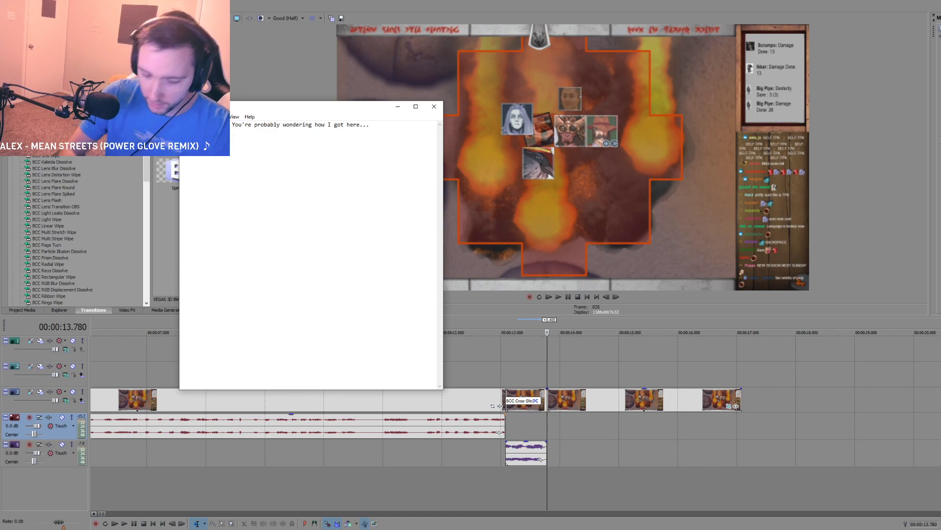
Step: Start a new script line stating that my friends "completed a long series of confusing elven trials"
type("y friends")
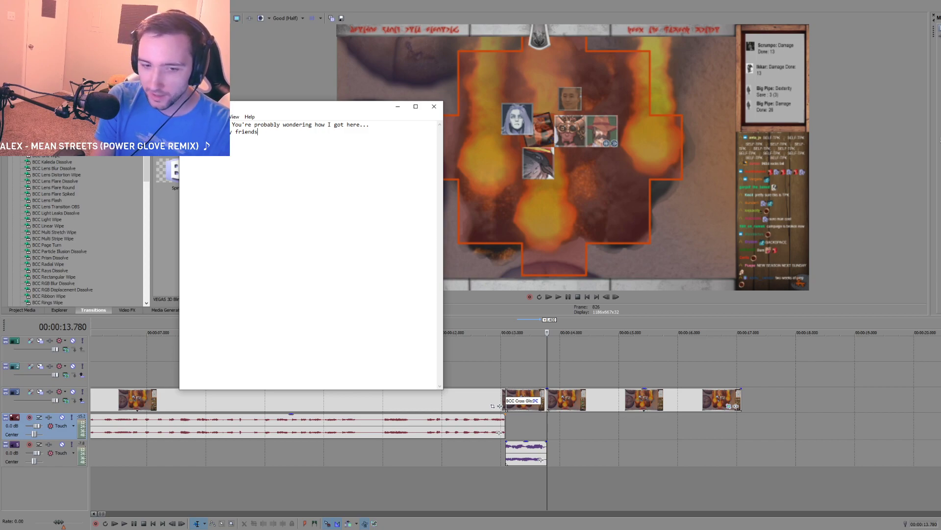
type("omplete")
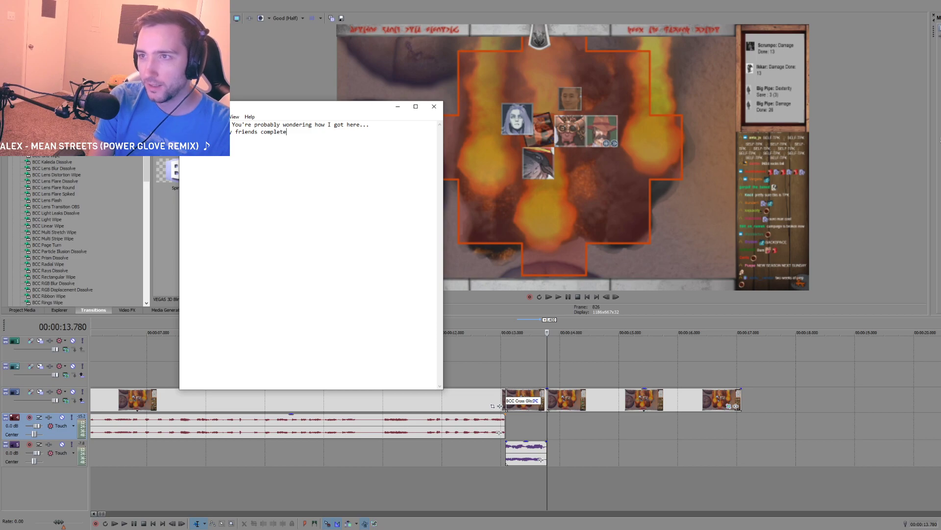
type("d a long series ")
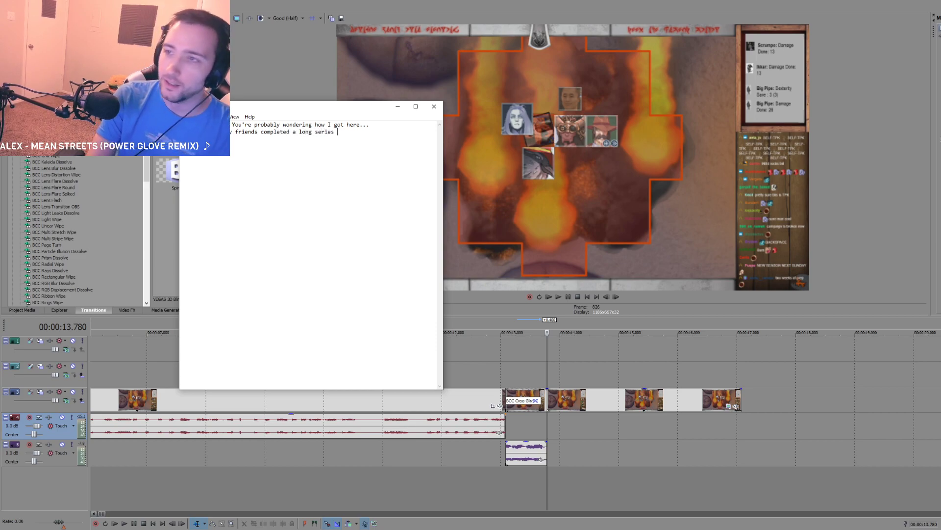
type("of confusing elven ")
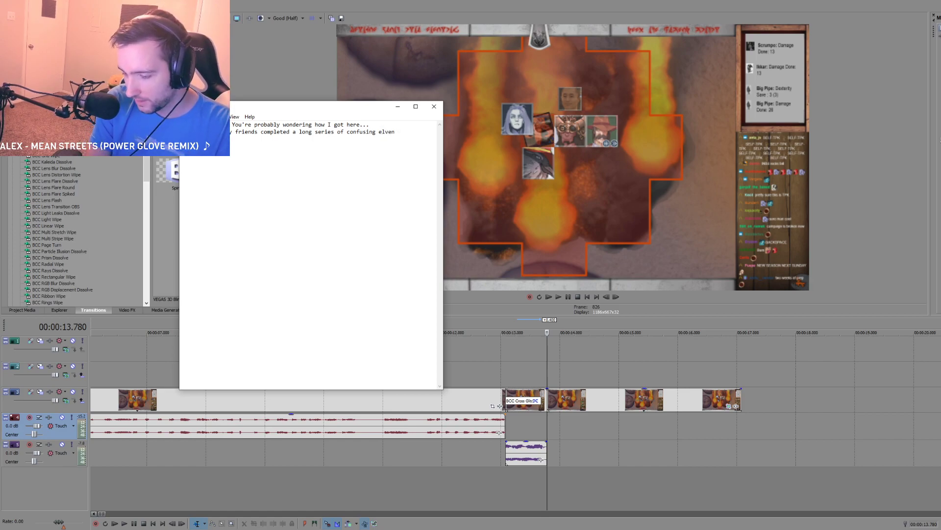
type("trials")
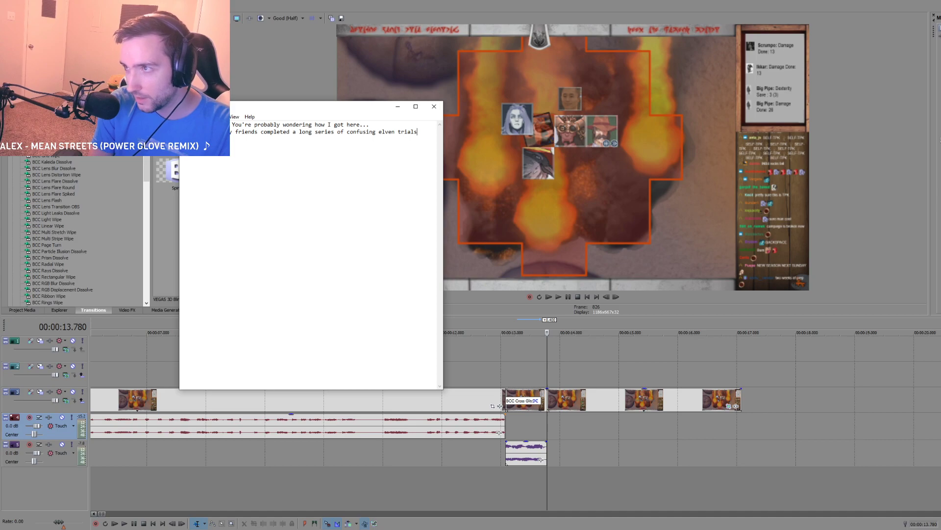
type(" in")
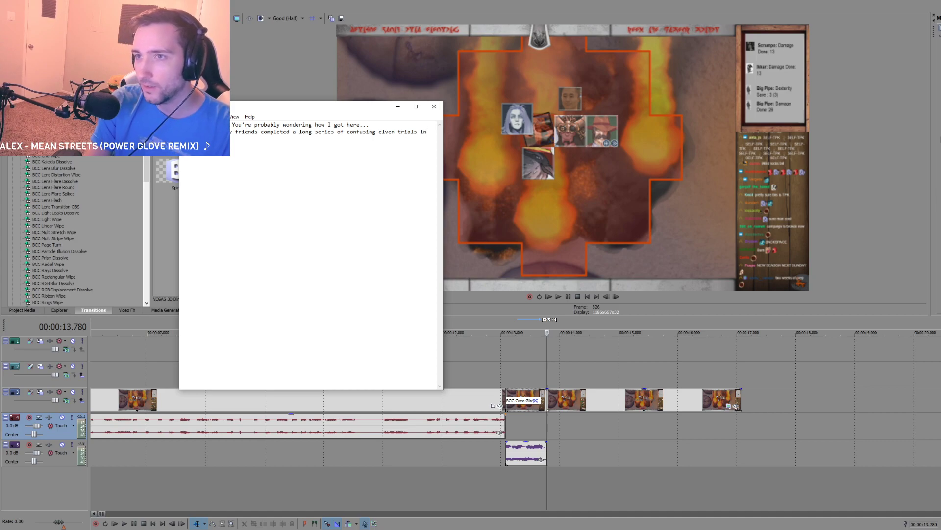
type(" the ")
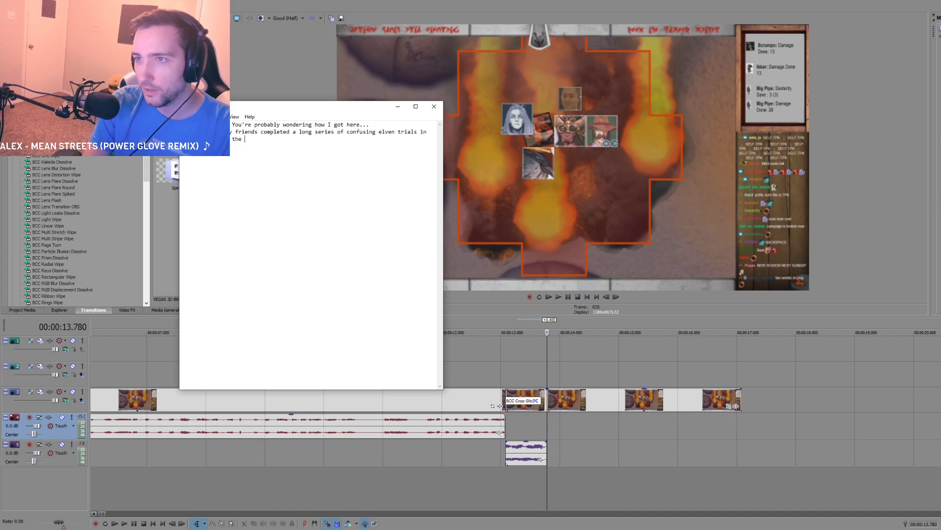
type("inand new inher")
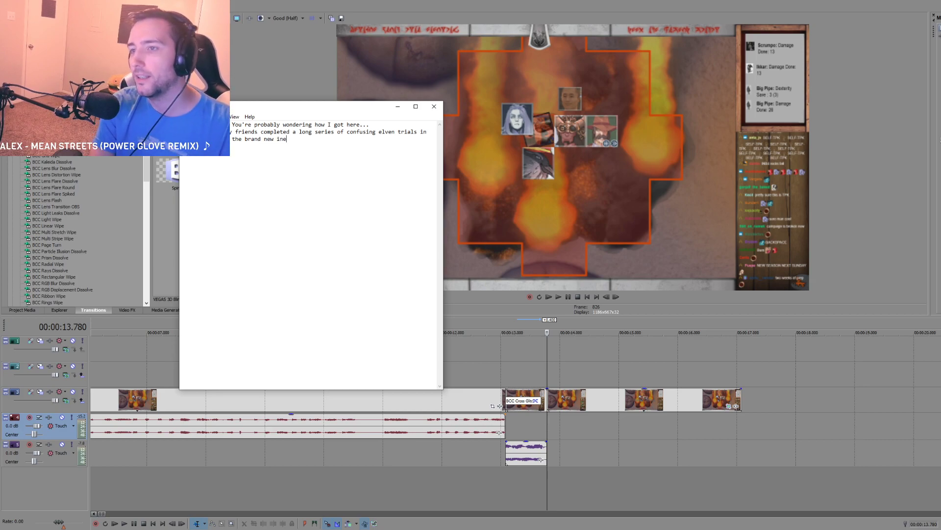
type("itors of ")
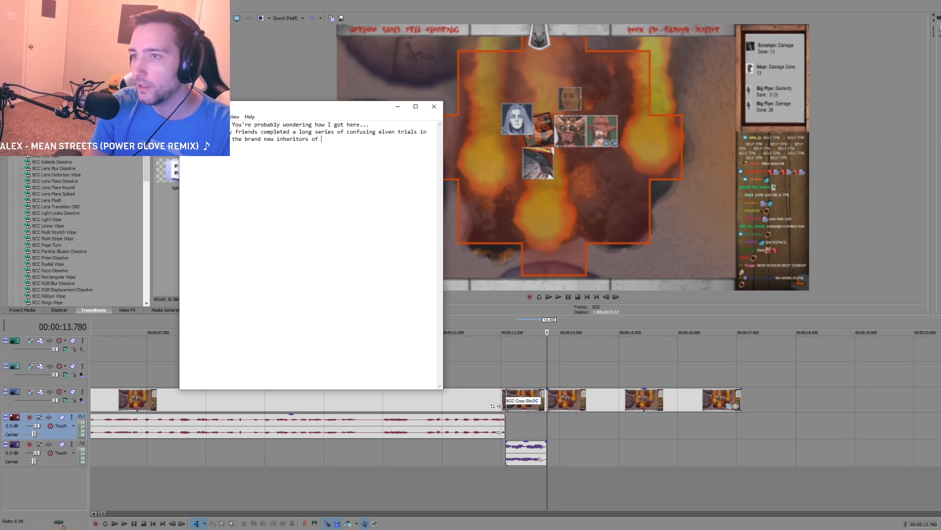
type("flowing water --")
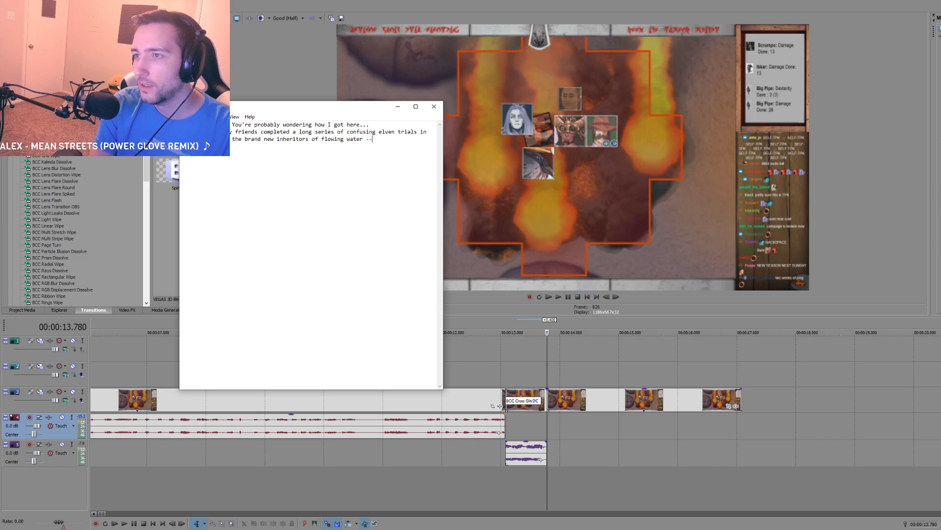
Step: Write "exactly, I'm still unsure, but they gave us a whole city for some reason." and widen the script window
key("Return")
type("e")
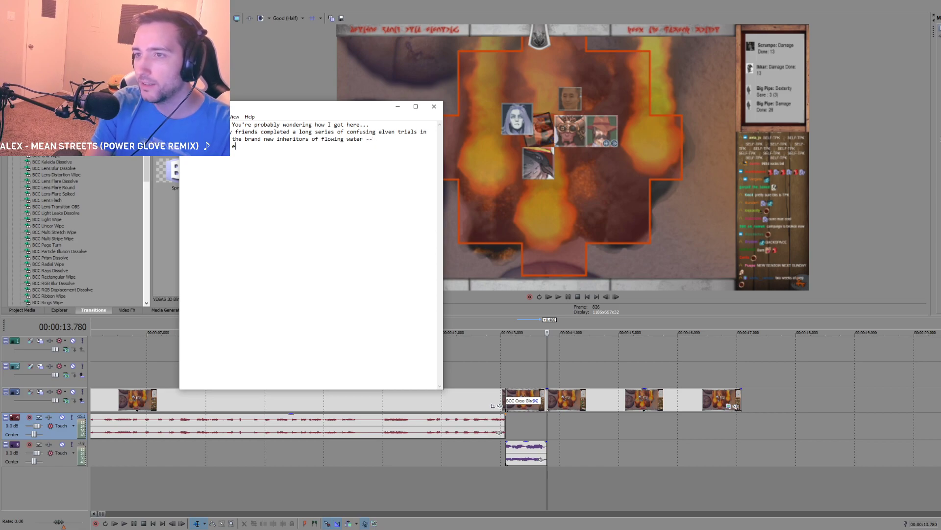
type("xactly, I'm still uns")
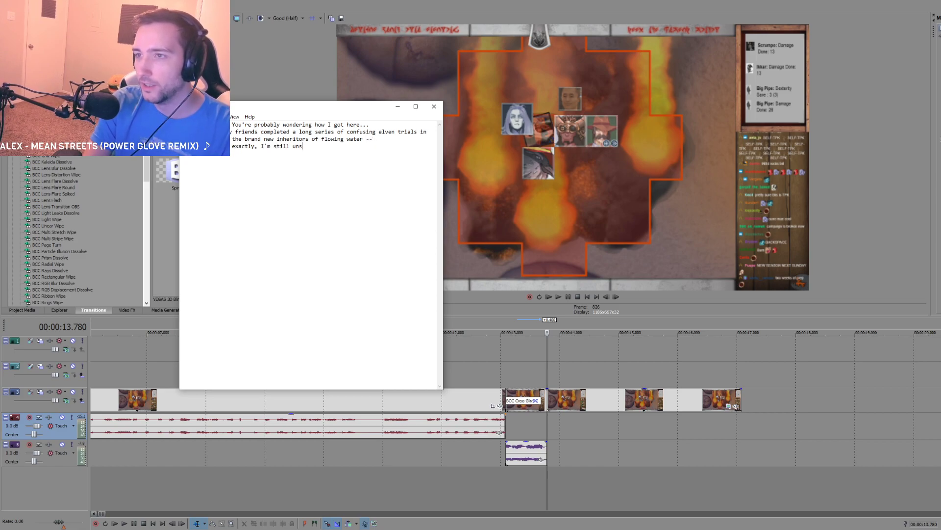
type("ure, but they gave us ")
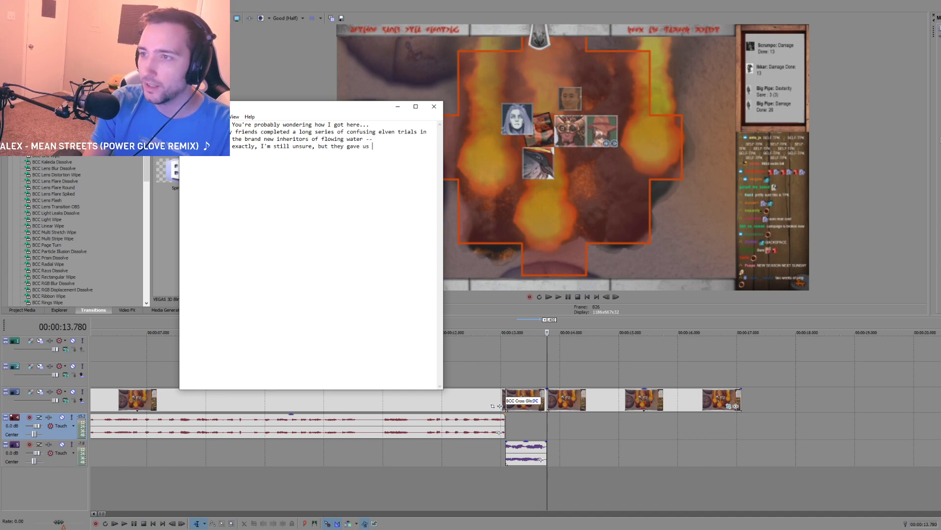
type("a whole city for")
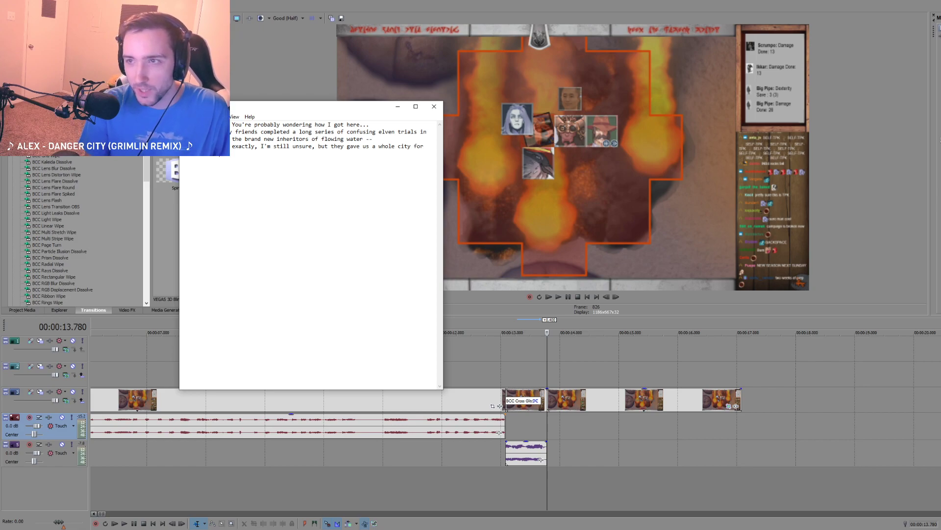
left_click_drag(443, 169, 504, 170)
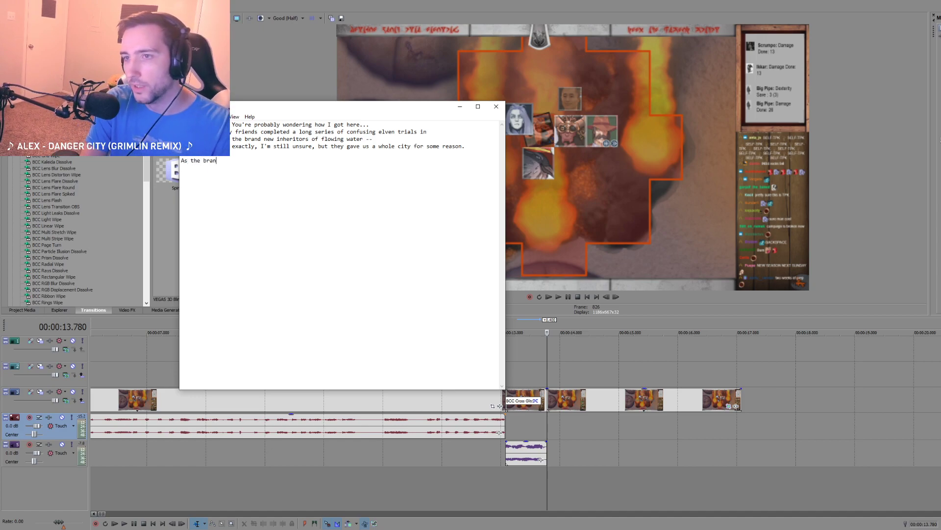
Step: Write in the new paragraph "As the brand new lords, we thought we would travel nearby to solve a local problem to convince"
type("d new lords,")
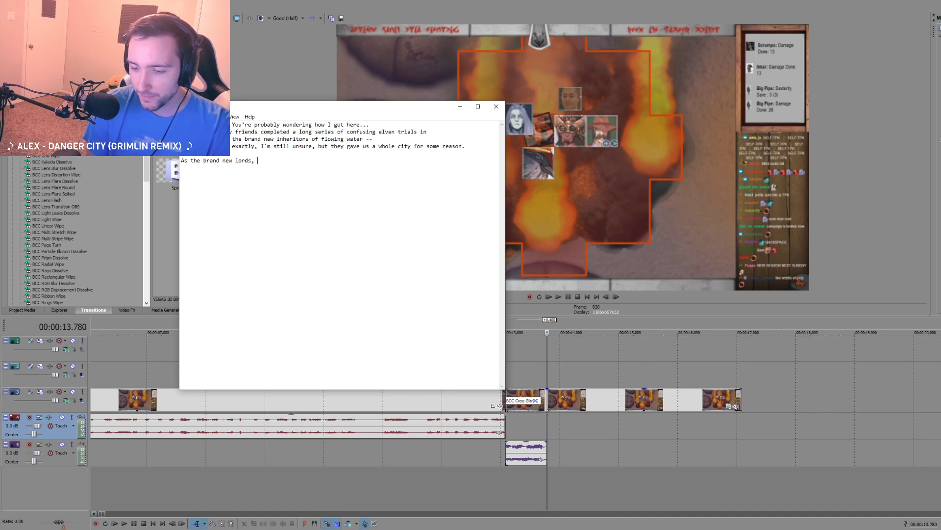
type("we ")
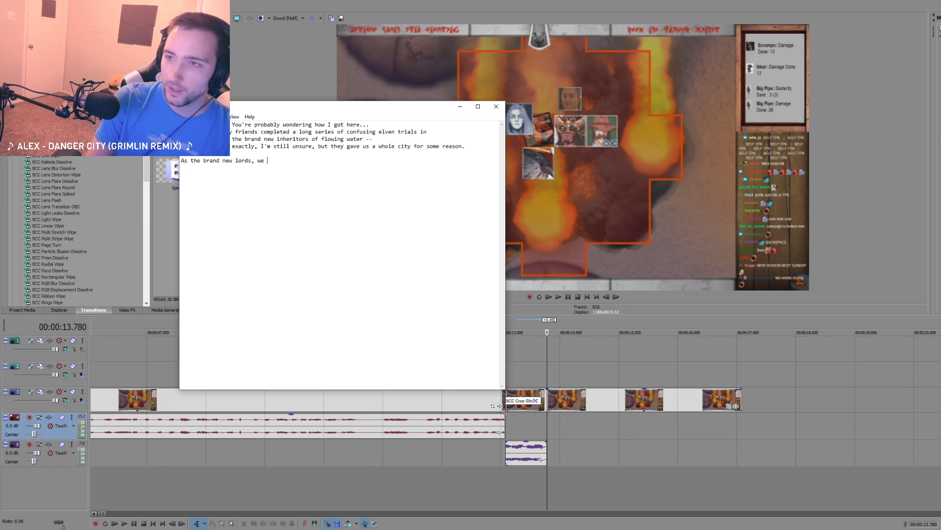
type("thought we would travel ")
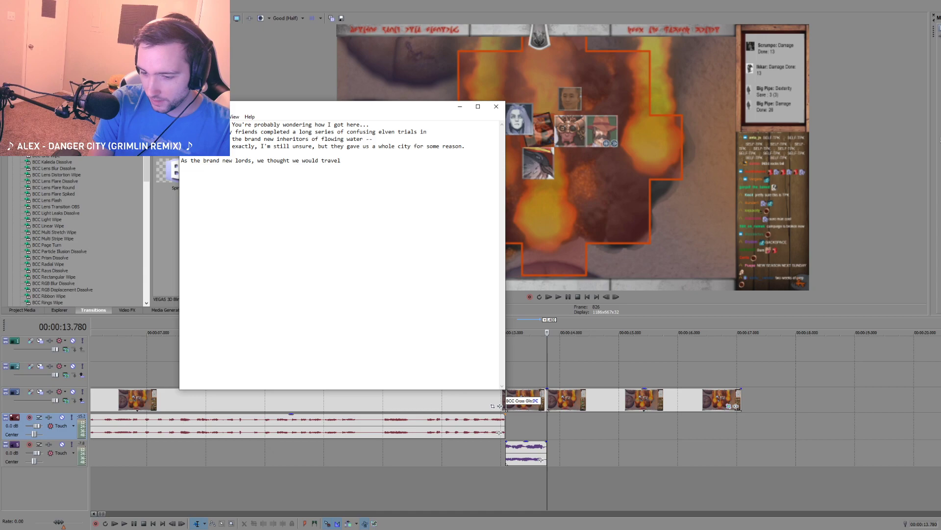
type("nearby to solve a s")
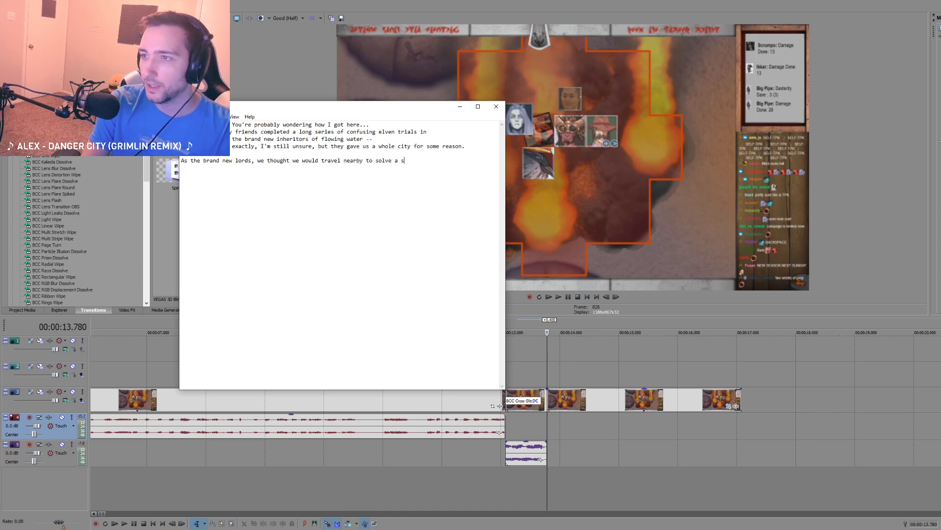
key("BackSpace")
type("local problem ")
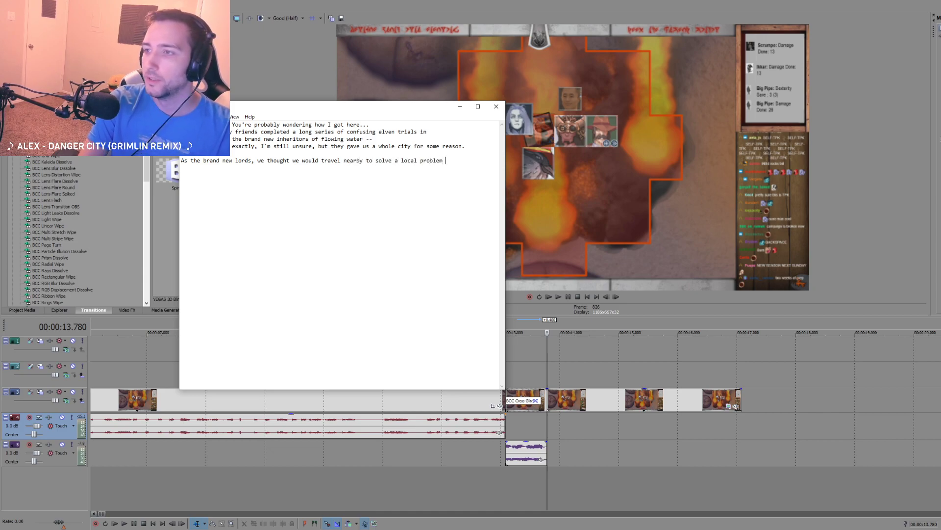
type("to convince")
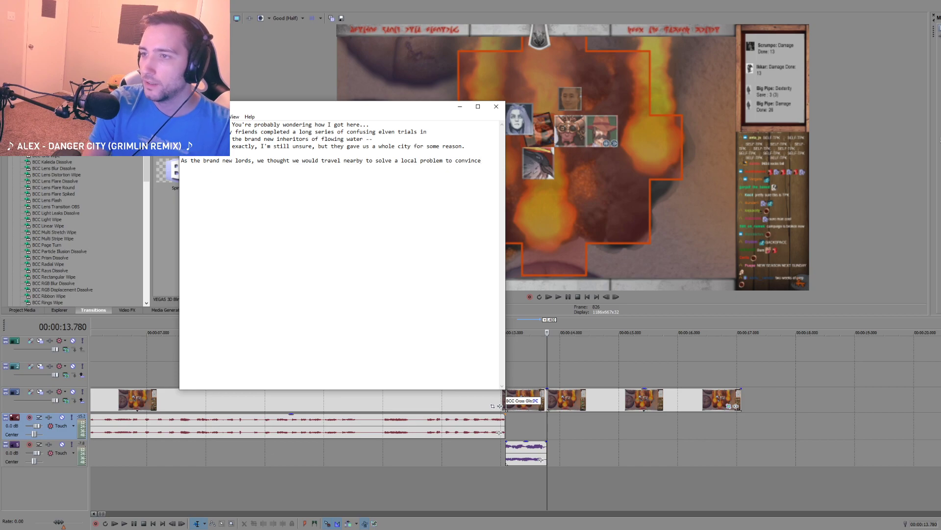
Step: Replace "local problem to convince" with "nearby situation to convince the locals that we were worthy of actually being lords."
key("BackSpace")
key("BackSpace")
key("BackSpace")
key("BackSpace")
key("BackSpace")
key("BackSpace")
key("BackSpace")
key("BackSpace")
key("BackSpace")
key("BackSpace")
key("BackSpace")
key("BackSpace")
key("BackSpace")
key("BackSpace")
key("BackSpace")
key("BackSpace")
key("BackSpace")
key("BackSpace")
key("BackSpace")
key("BackSpace")
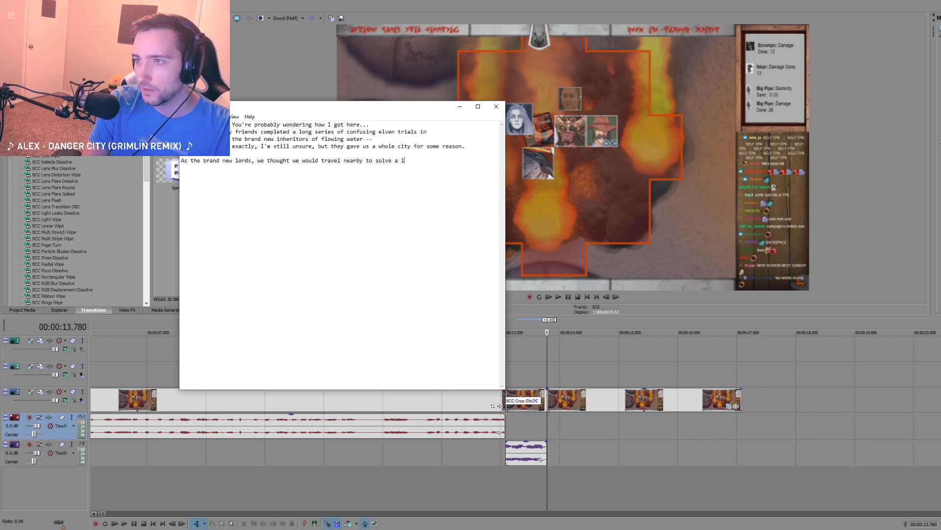
key("BackSpace")
type("nearby situati")
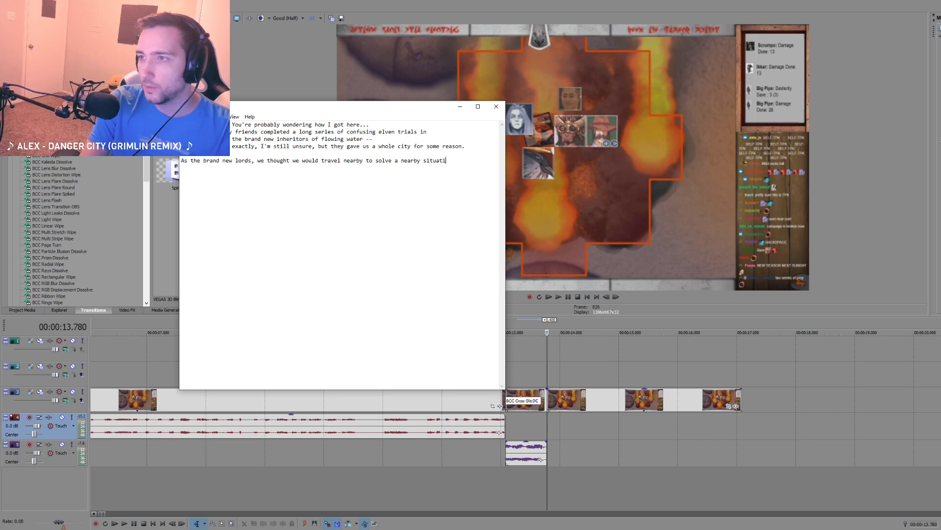
type("on to convince the loca")
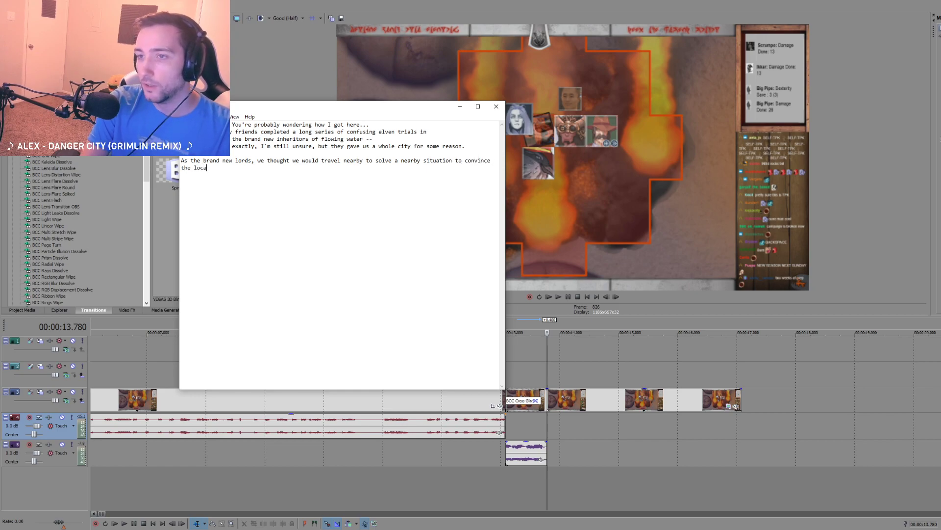
type("ls that we were")
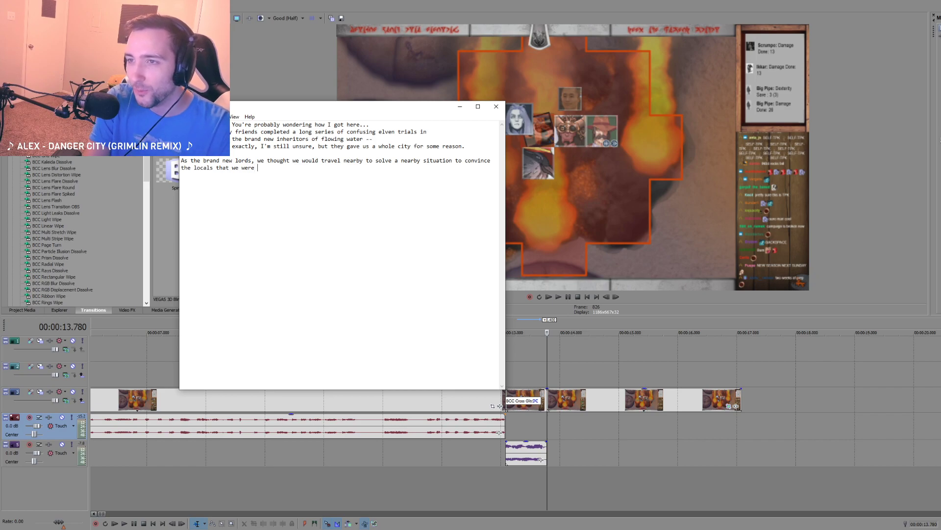
type(" worthy of actually being lords.")
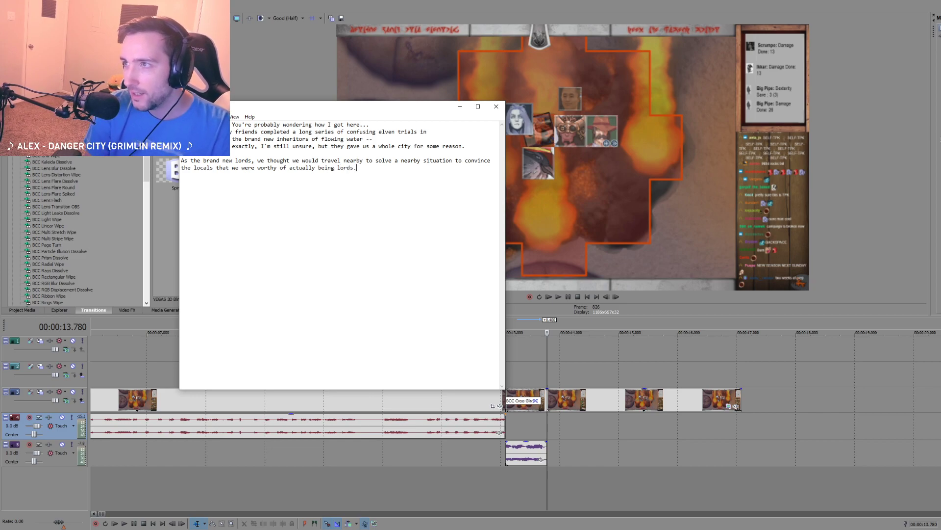
type(" There was ")
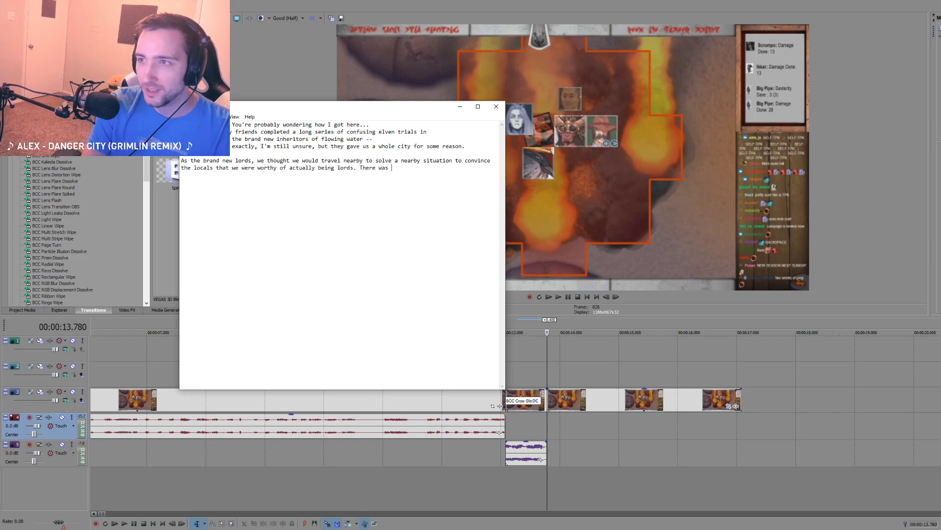
type("a lot of skepti")
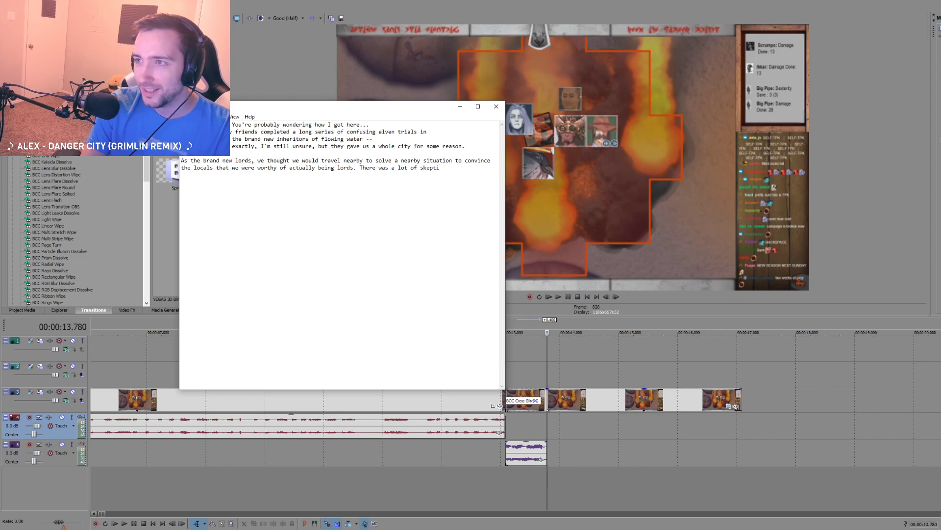
type("cism .")
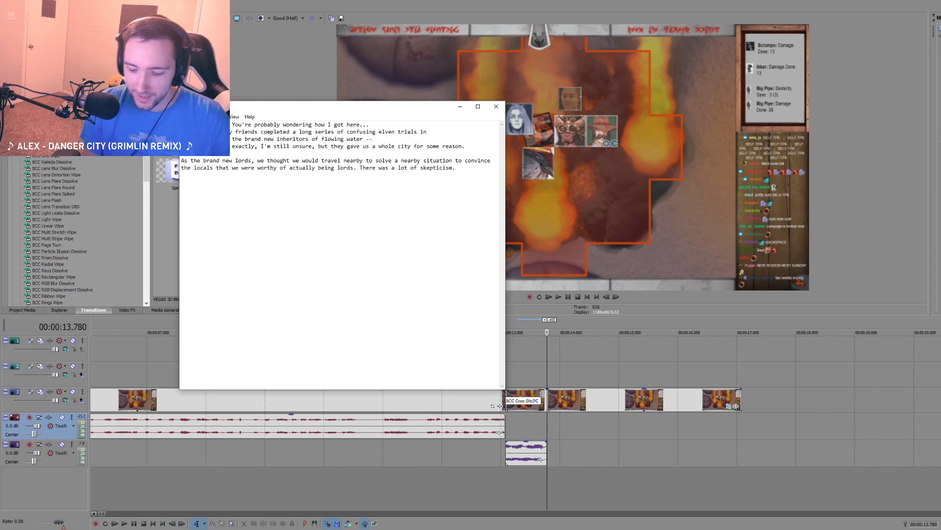
key("BackSpace")
type(" -- primarily ")
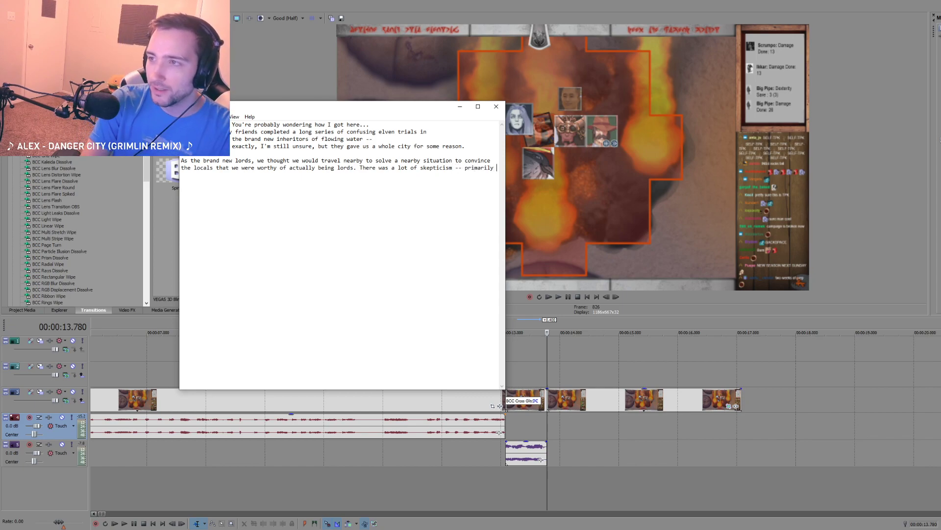
type("due to how scrumpo")
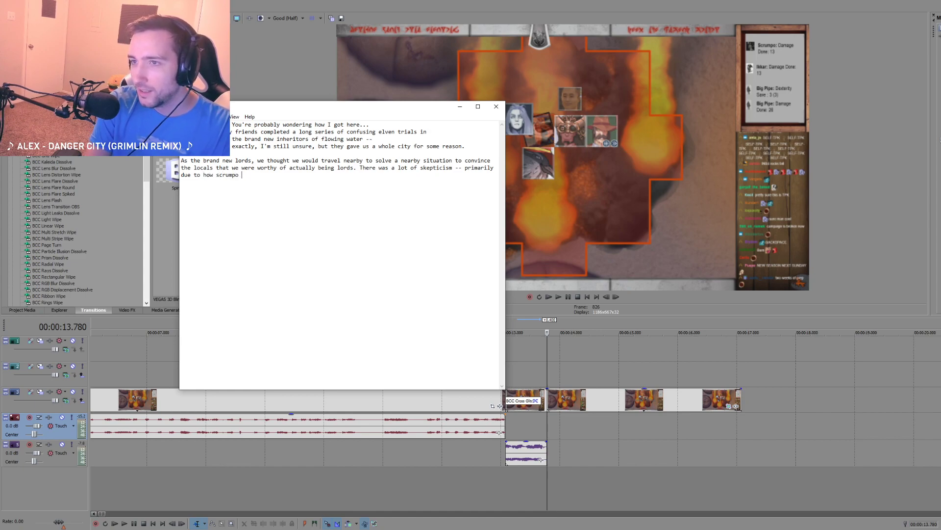
type(" always acted in the")
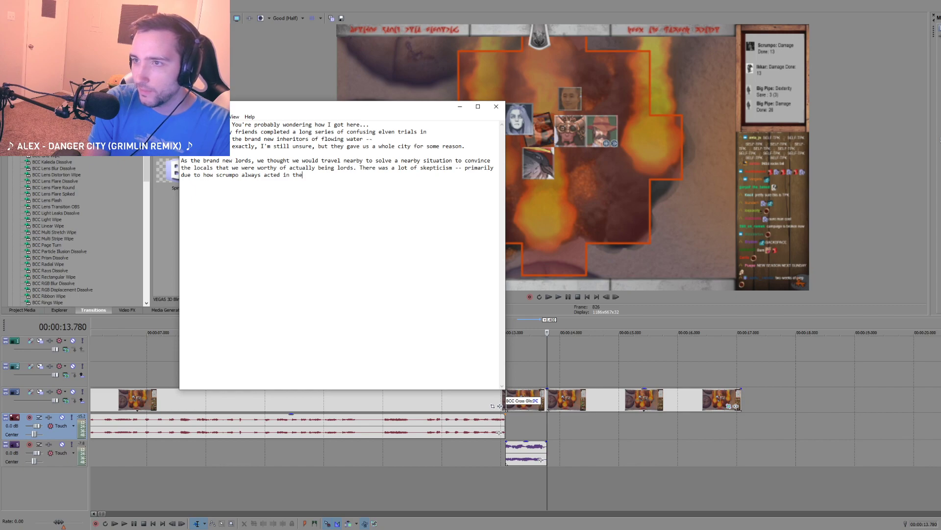
Step: Finish the skepticism sentence in the script with "throne room" after "always acted in the"
type("rand")
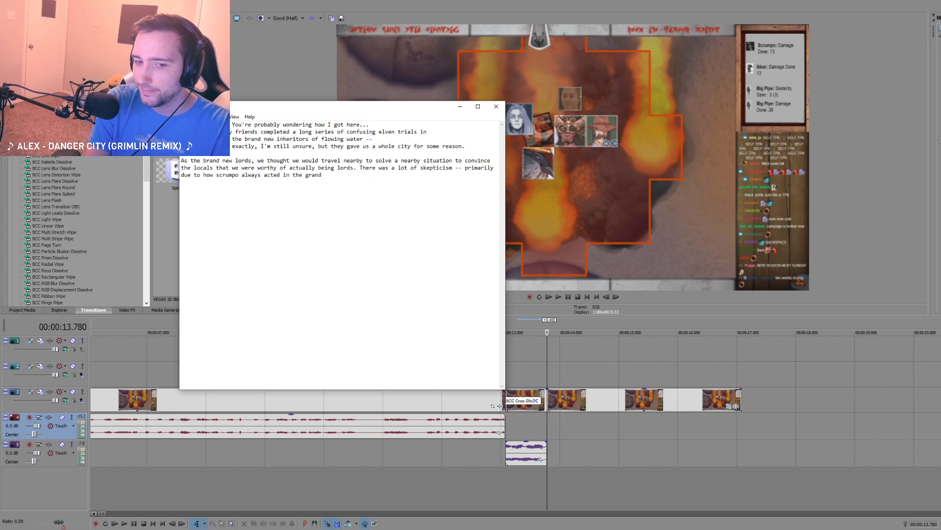
key("BackSpace")
key("BackSpace")
key("BackSpace")
key("BackSpace")
key("BackSpace")
type("thr")
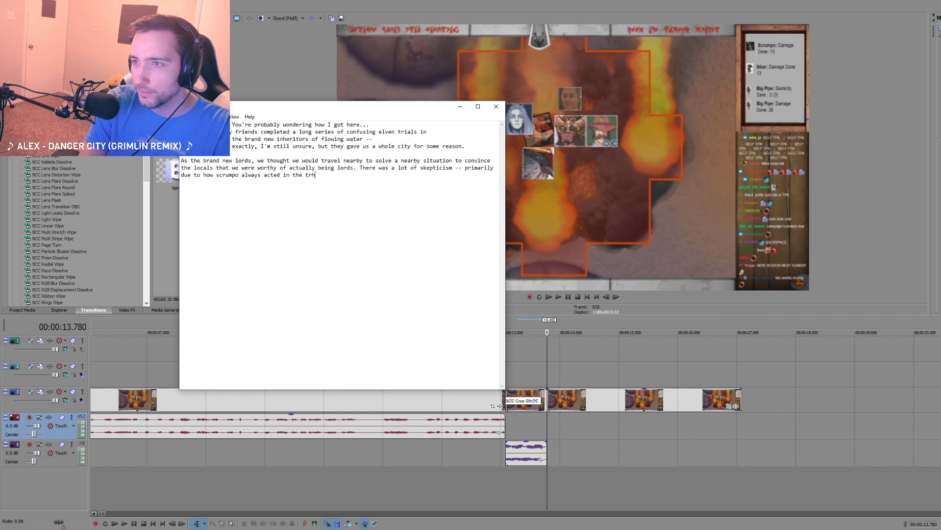
key("BackSpace")
key("BackSpace")
type("hrone")
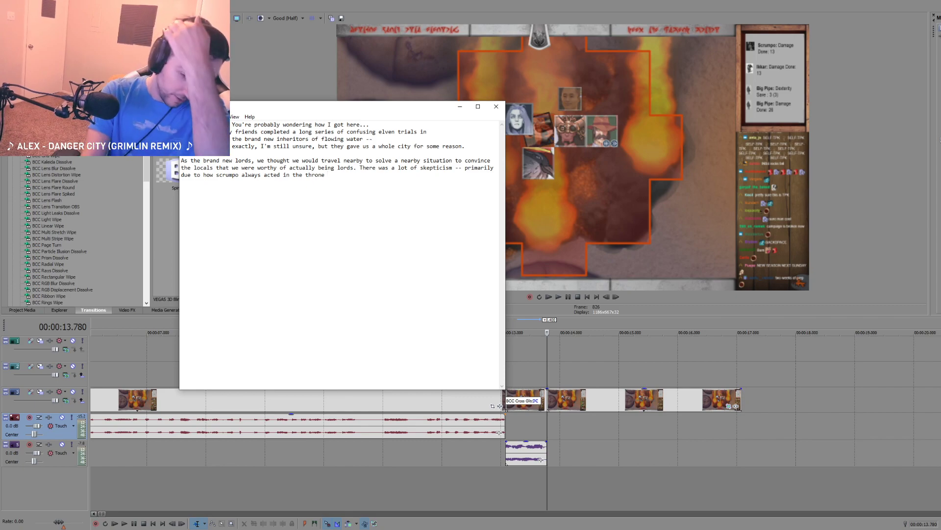
type(" room")
Step: Add the cue line "-- Cut to scrumpo doing scrumpo --" below the paragraph, followed by blank lines
key("Return")
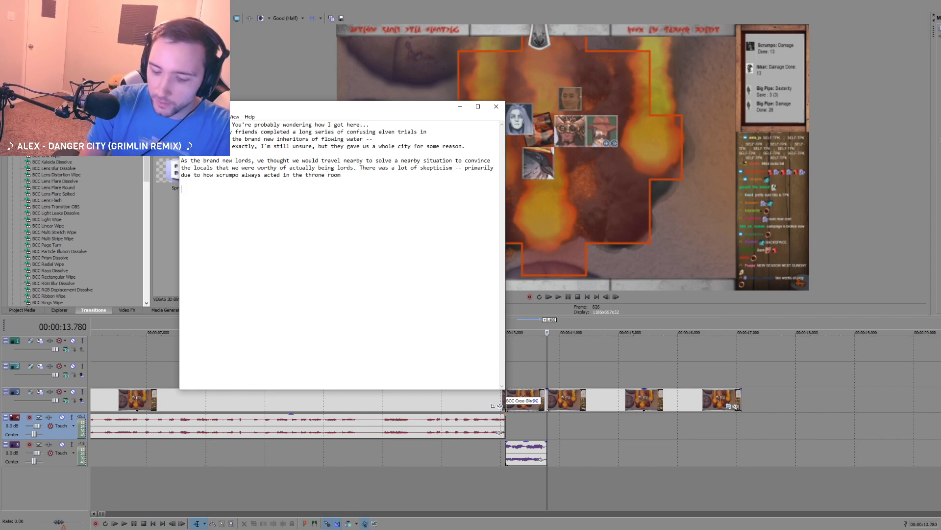
type("-- Cut to scrump")
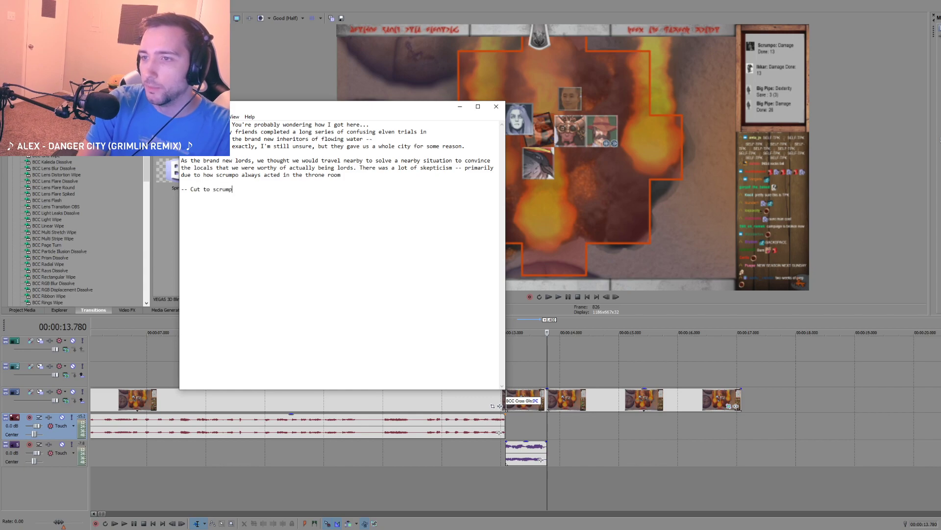
type("o doing scrumpo")
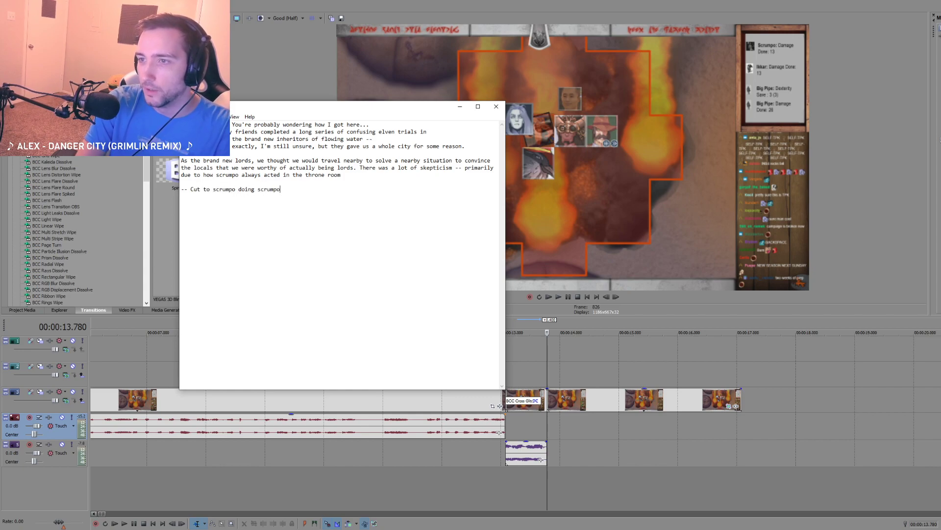
type(" --")
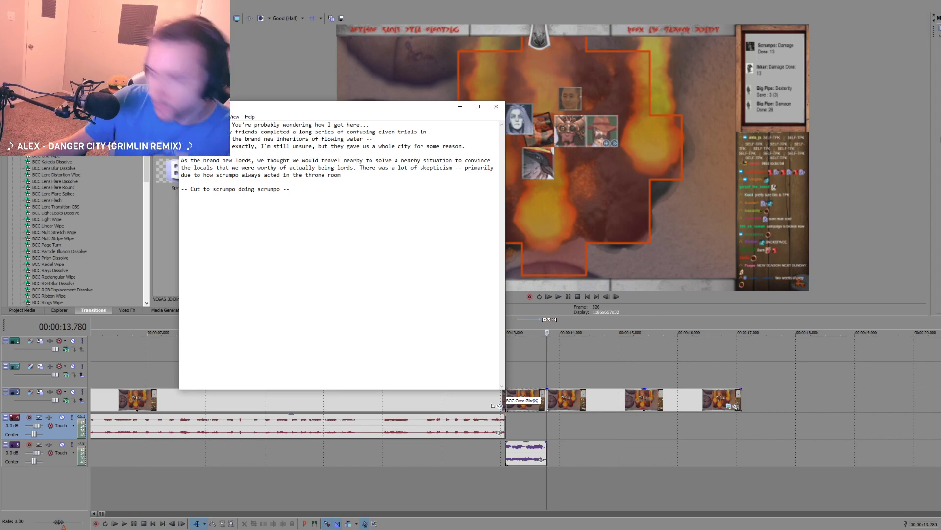
key("Return")
key("Return")
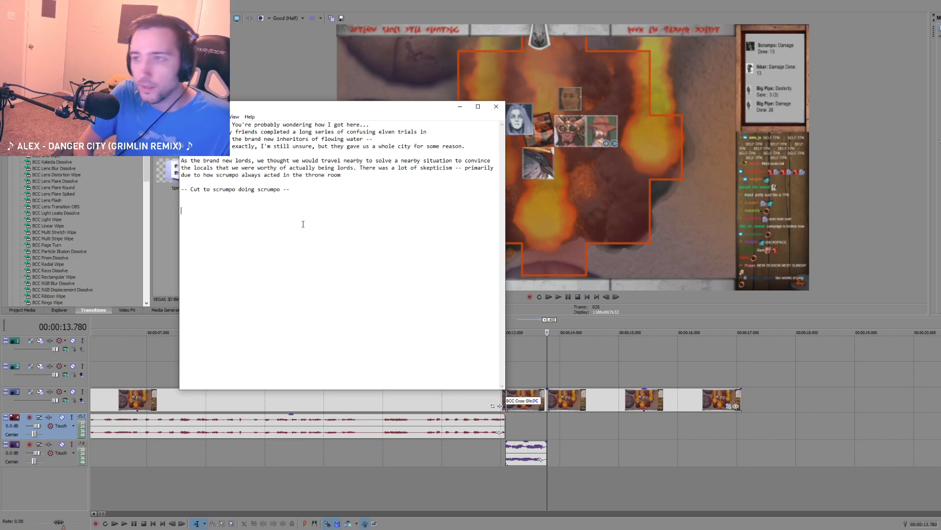
left_click(365, 180)
left_click_drag(357, 168, 393, 178)
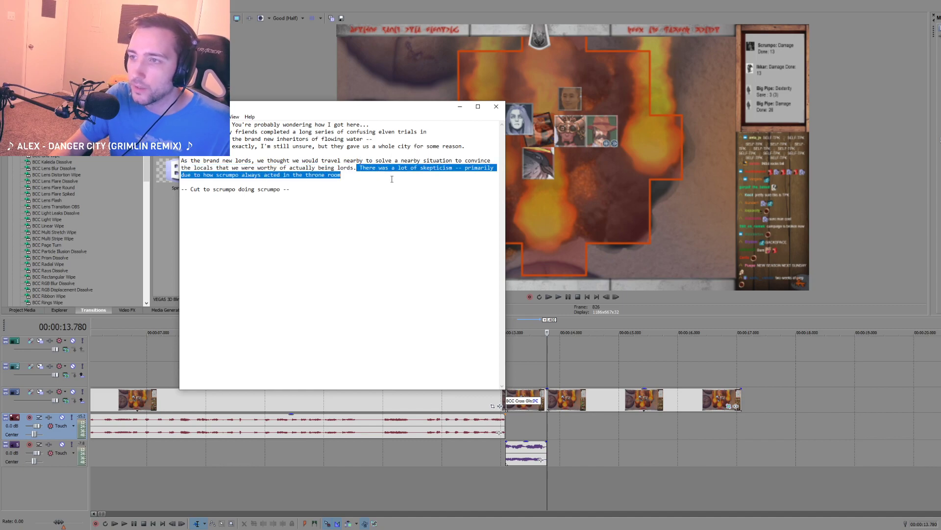
left_click(392, 183)
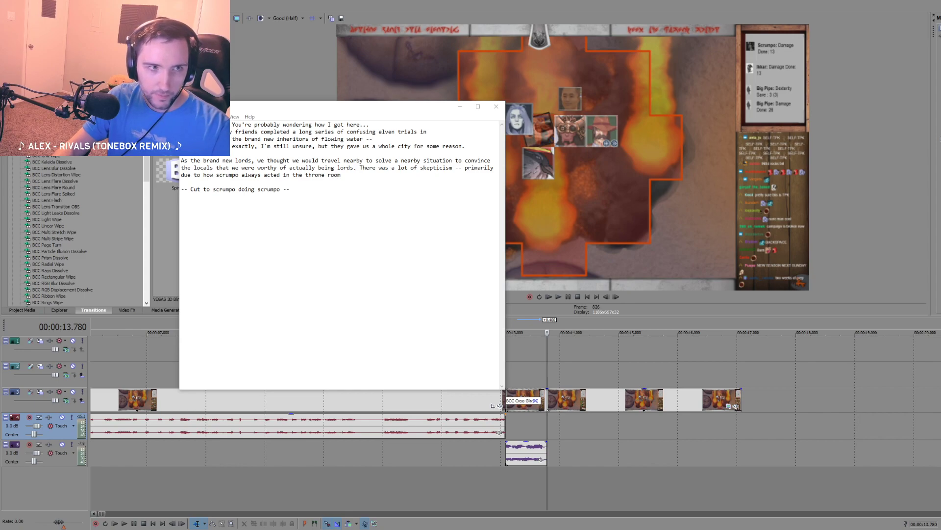
Step: Switch to the Twitch channel's videos page in the browser, maximize the window, and show all recent highlights and uploads
left_click_drag(0, 39, 404, 29)
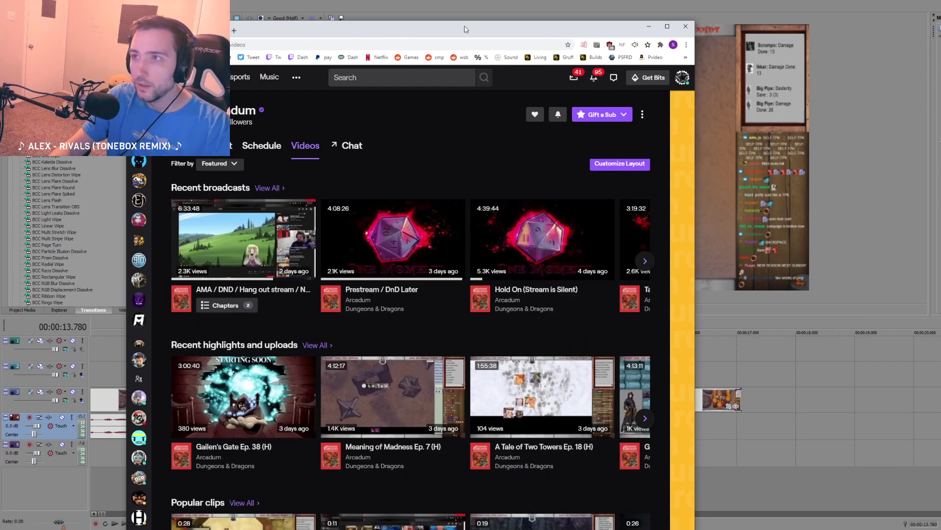
double_click(465, 29)
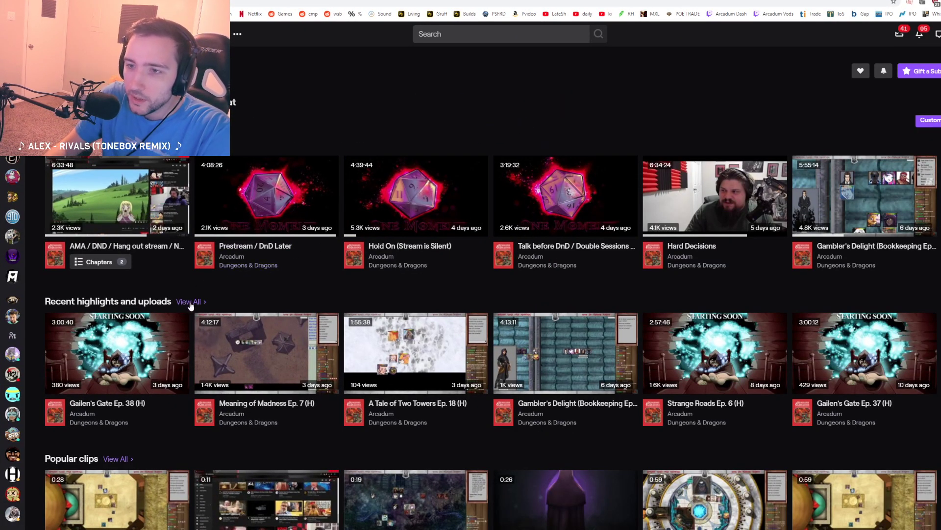
scroll(192, 306, "down", 3)
scroll(199, 324, "down", 5)
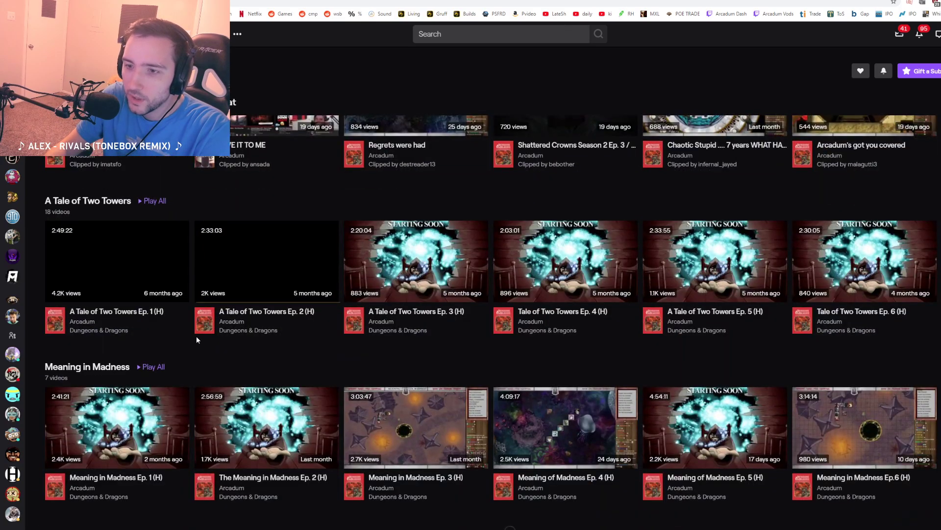
scroll(201, 334, "down", 4)
scroll(205, 324, "down", 2)
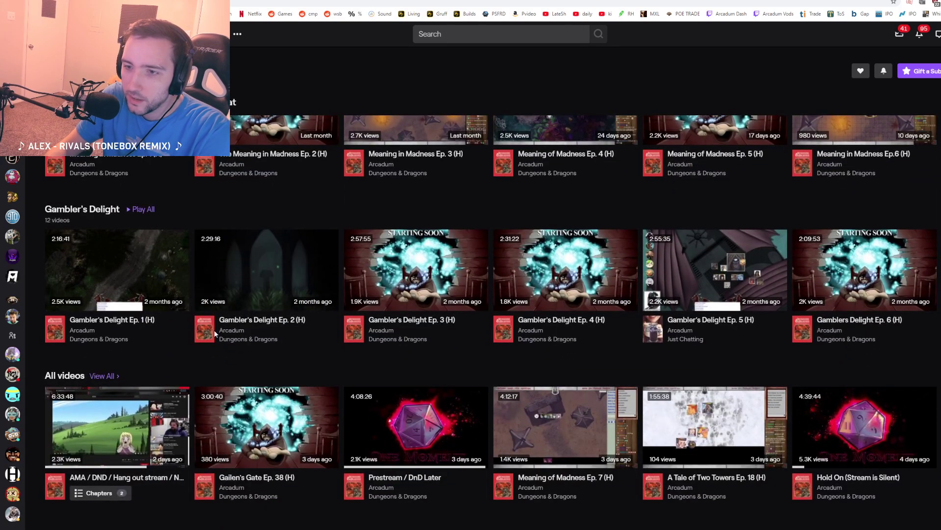
scroll(214, 329, "up", 7)
scroll(208, 352, "up", 9)
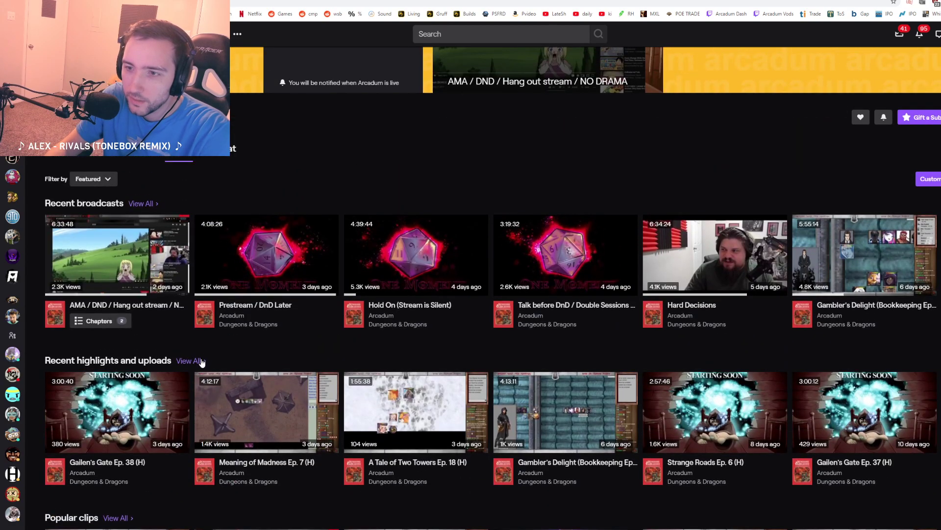
left_click(194, 361)
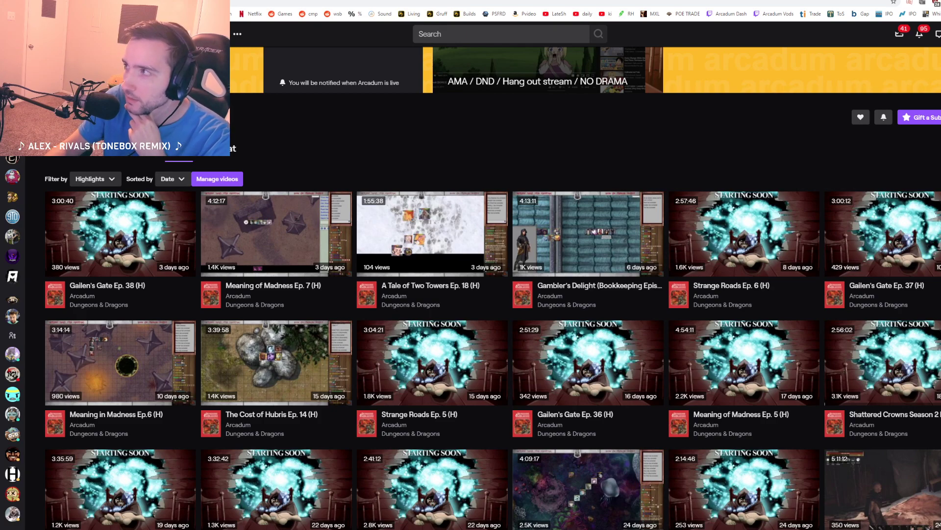
Step: Look through the channel's highlights for the Shattered Crowns episodes and check their thumbnails and dates
scroll(491, 319, "down", 15)
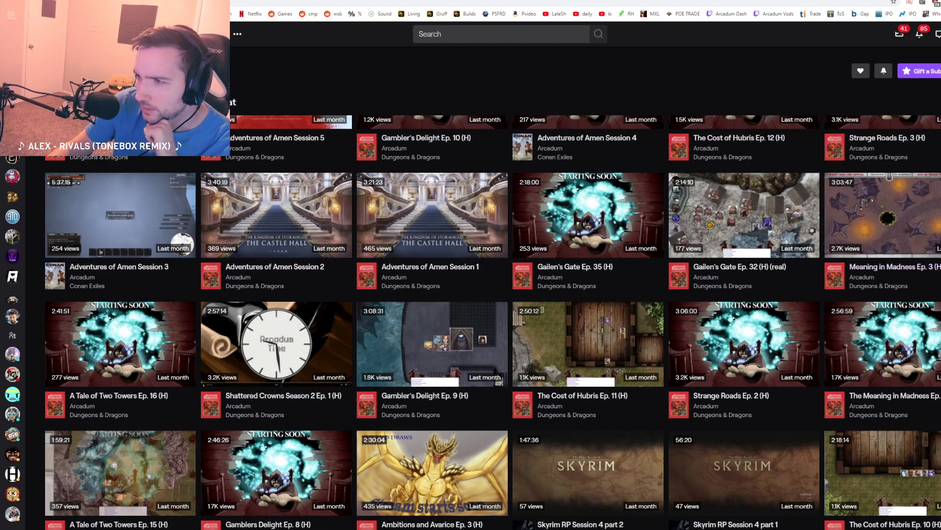
scroll(883, 318, "down", 8)
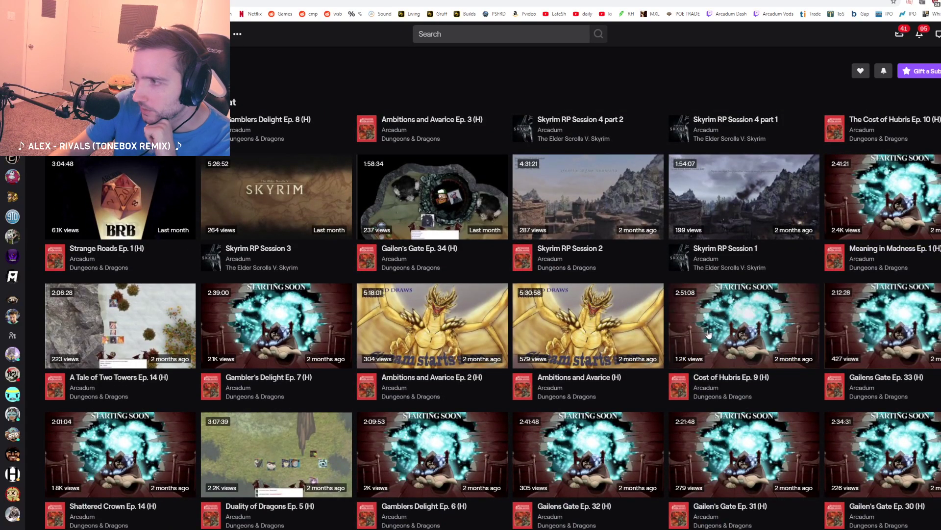
scroll(713, 336, "down", 2)
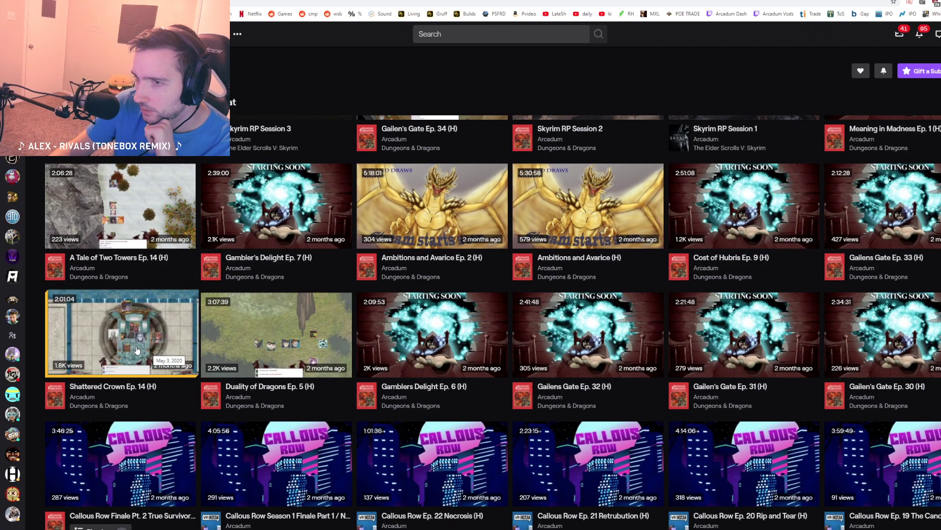
scroll(137, 349, "up", 1)
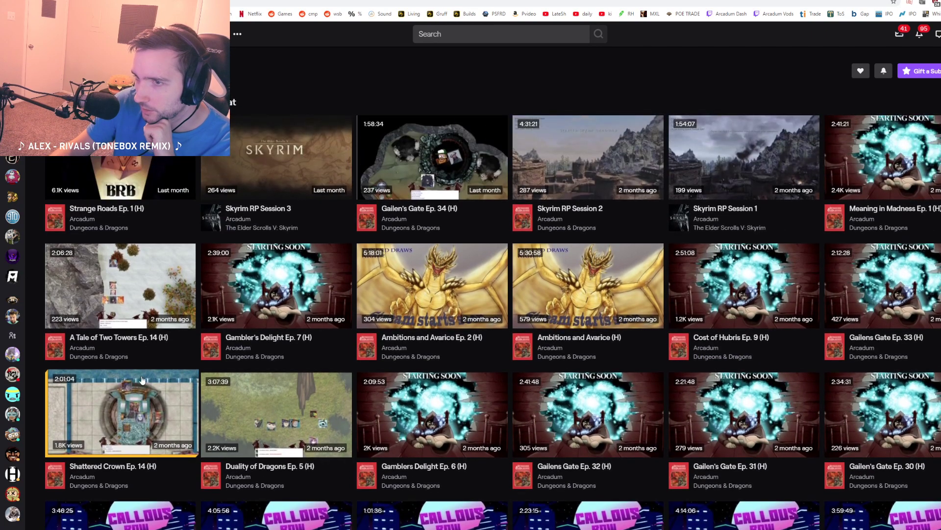
scroll(168, 362, "up", 2)
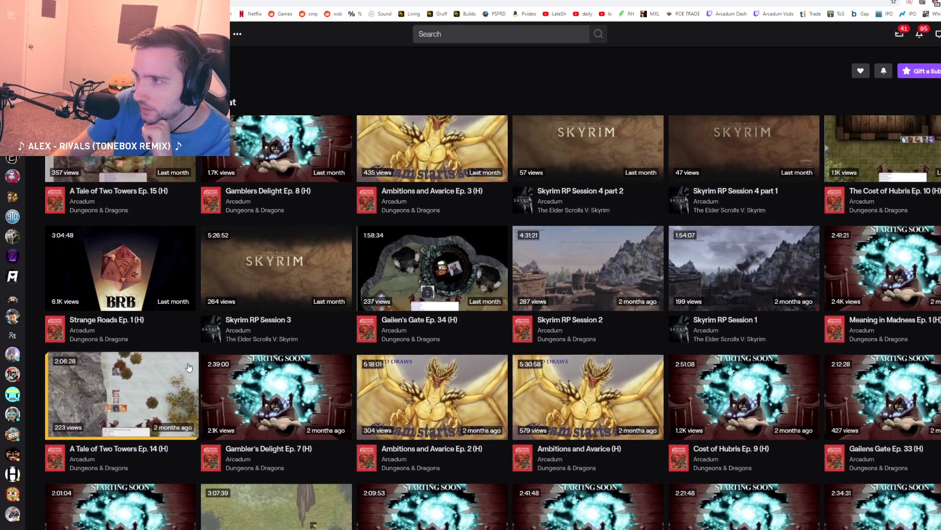
scroll(208, 387, "up", 3)
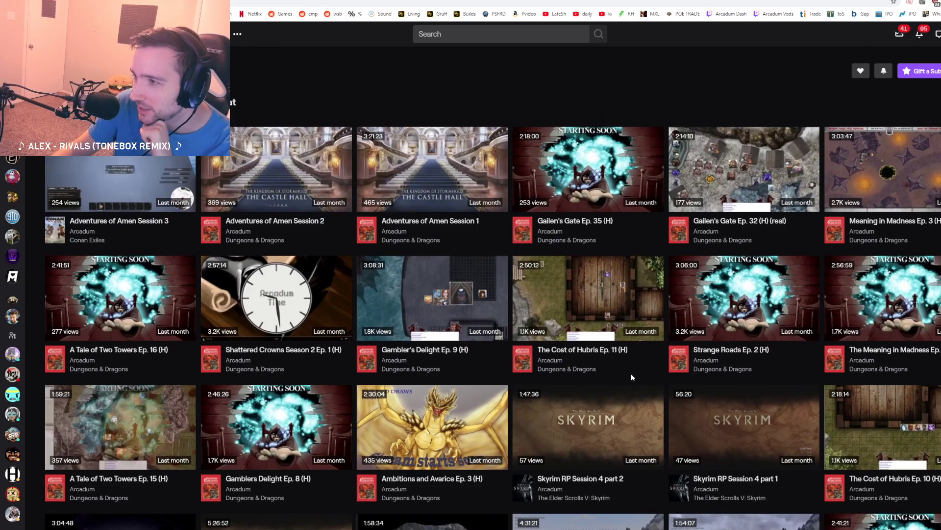
scroll(630, 374, "up", 2)
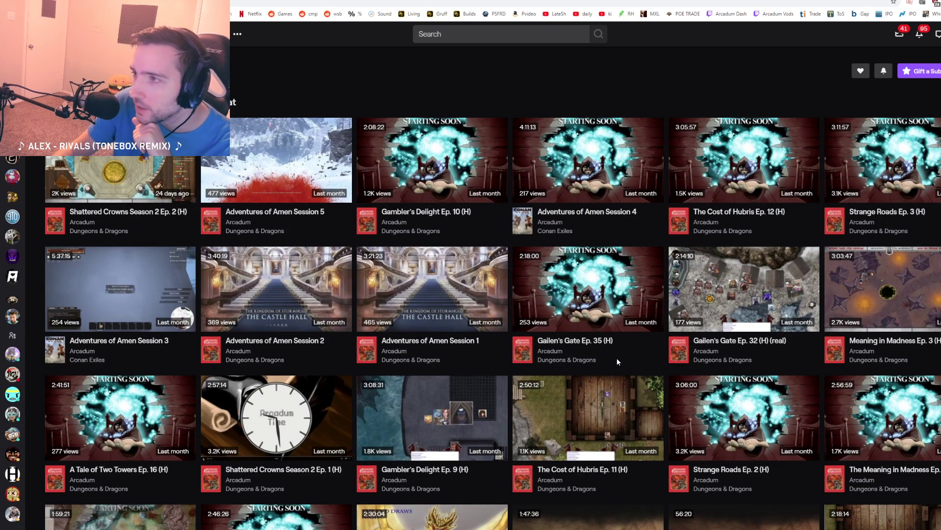
scroll(617, 361, "up", 3)
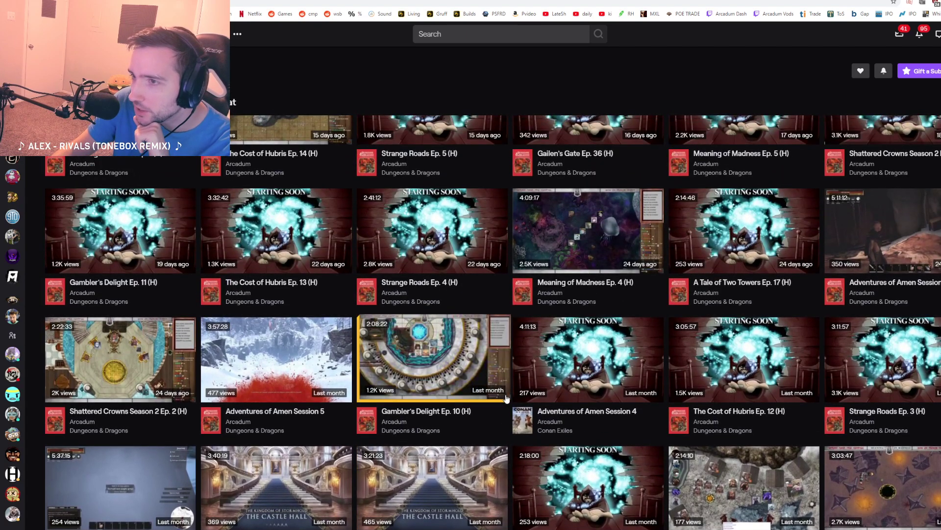
scroll(506, 398, "up", 1)
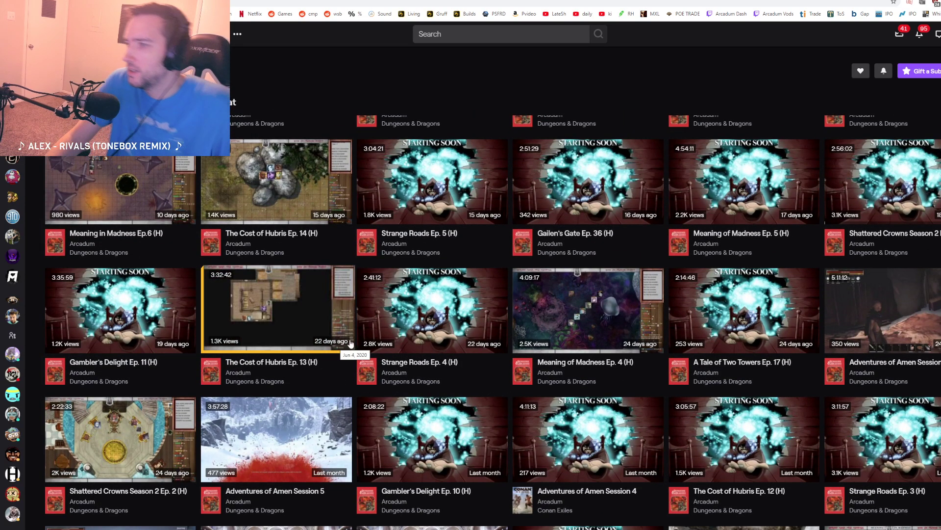
scroll(715, 338, "up", 1)
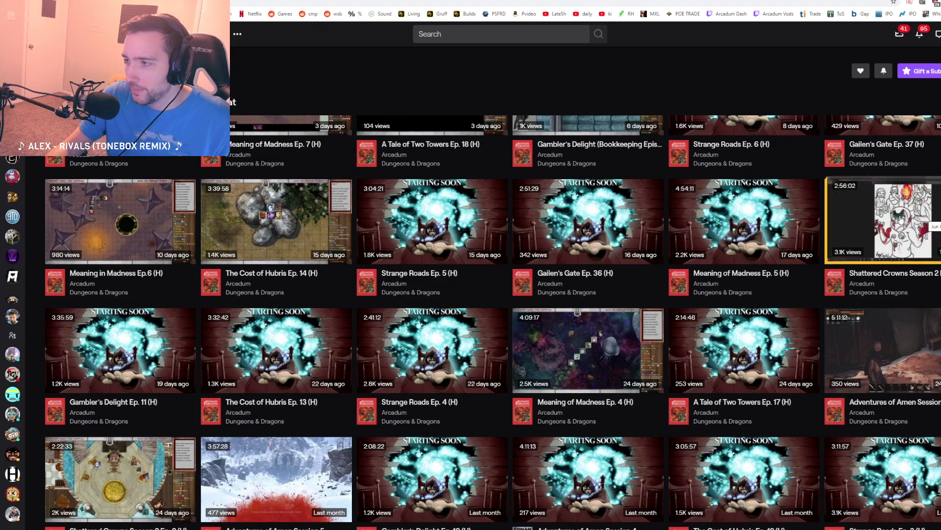
scroll(288, 339, "down", 1)
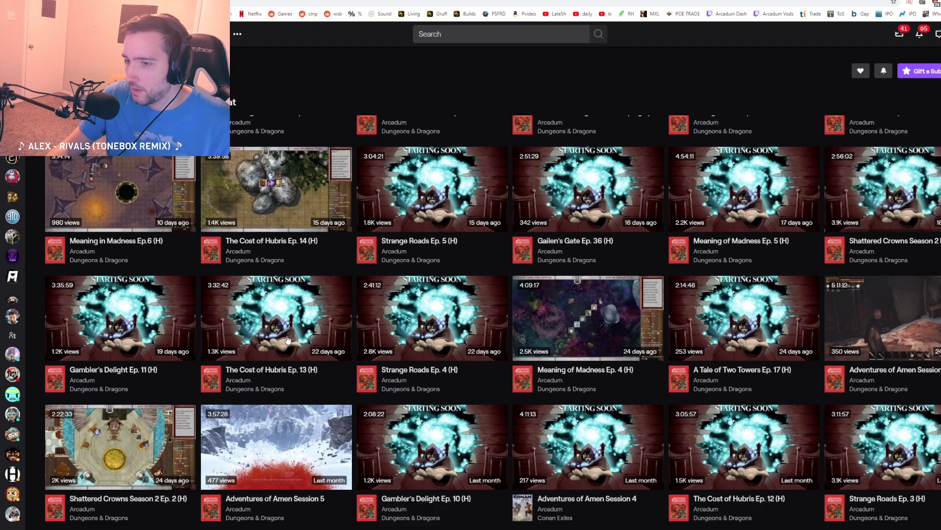
scroll(288, 339, "down", 3)
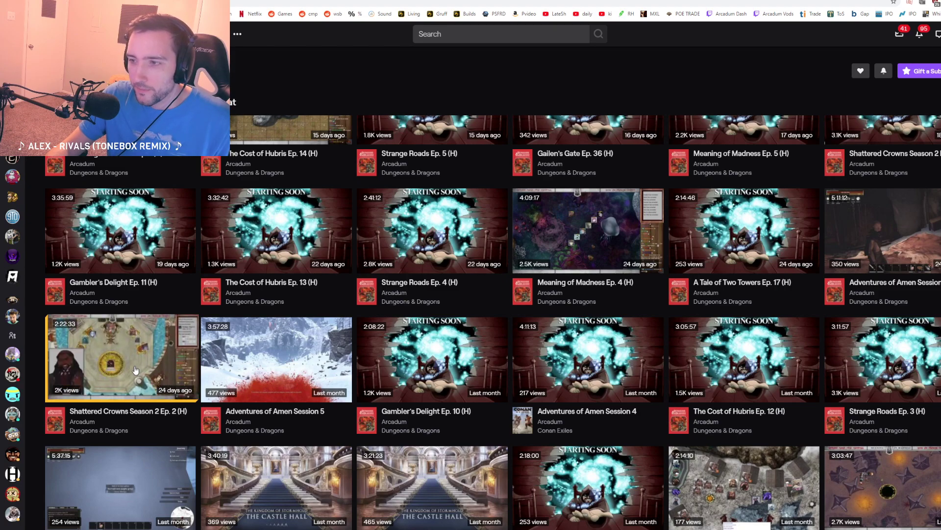
scroll(136, 363, "down", 2)
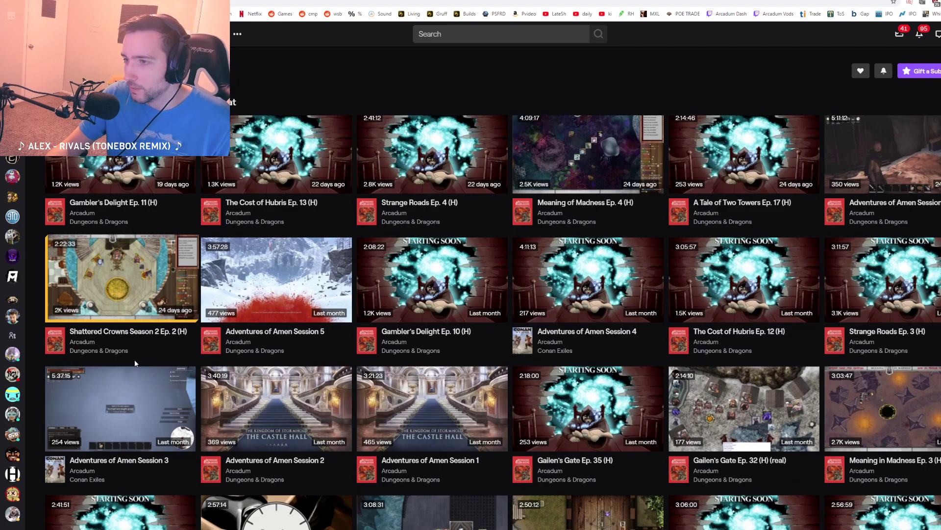
scroll(332, 426, "down", 1)
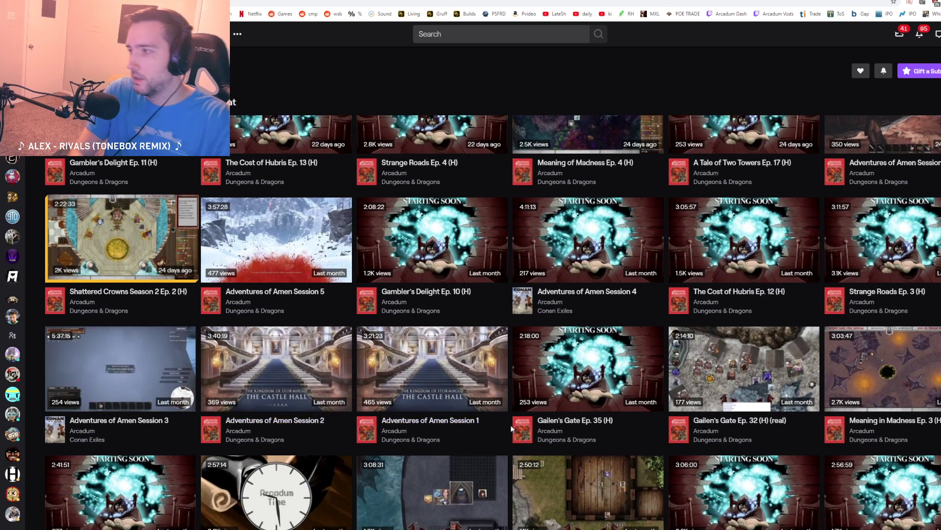
Step: Find "shattered" on the page and open Shattered Crowns Season 2 Ep. 1 (H) in a new browser tab
key("ctrl+f")
type("shatt")
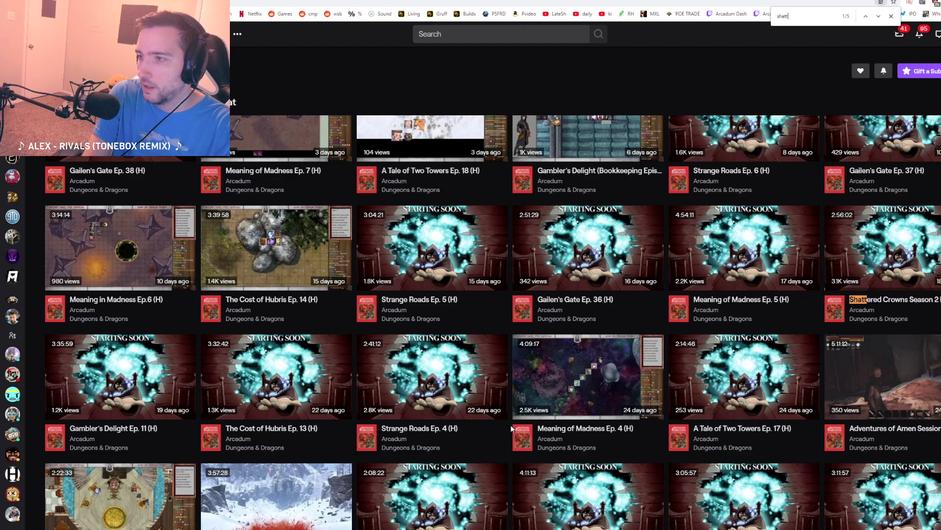
type("ered")
scroll(465, 384, "down", 3)
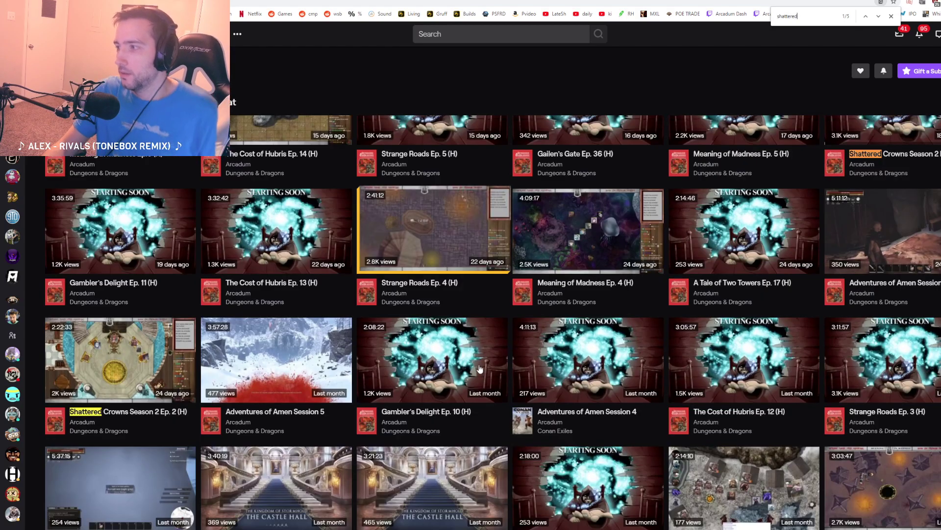
scroll(465, 384, "down", 5)
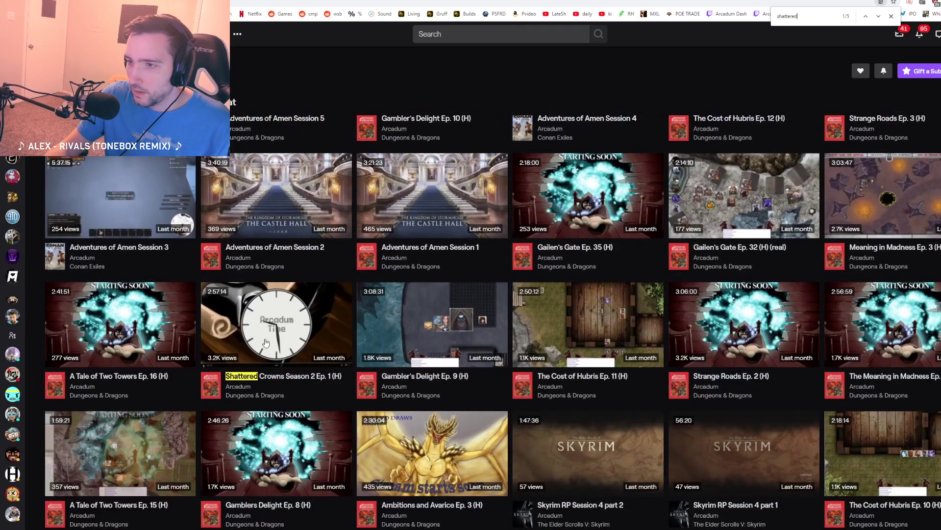
right_click(280, 379)
left_click(286, 381)
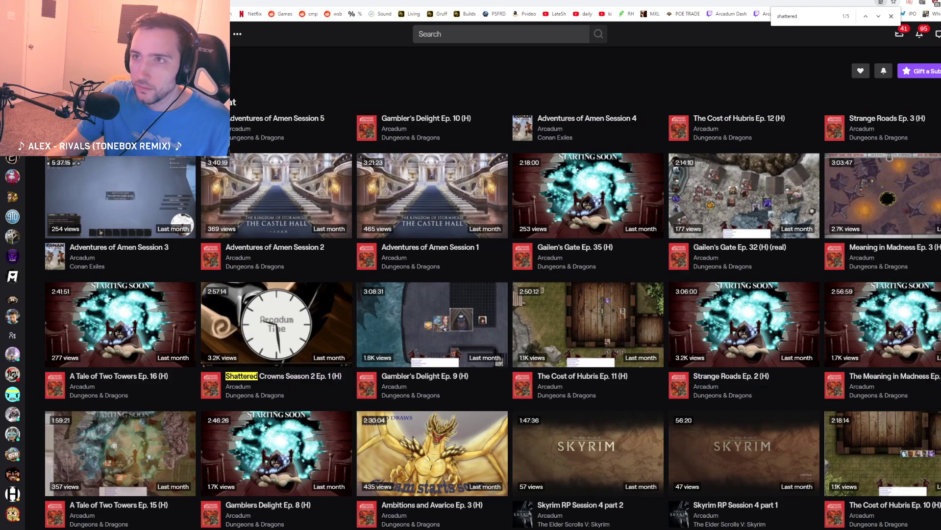
key("ctrl+Tab")
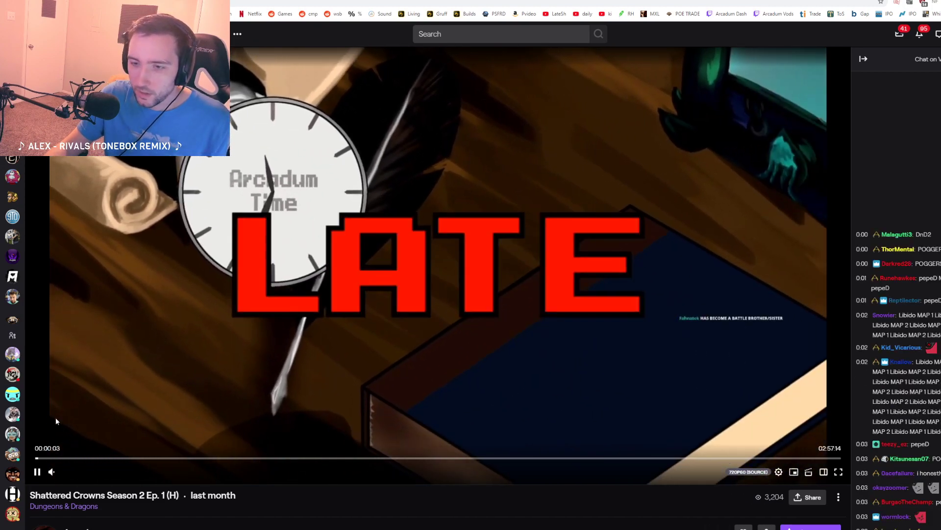
Step: Mute the Shattered Crowns Season 2 Ep. 1 video, jump to 00:48:14, and turn its sound back on
mouse_move(88, 469)
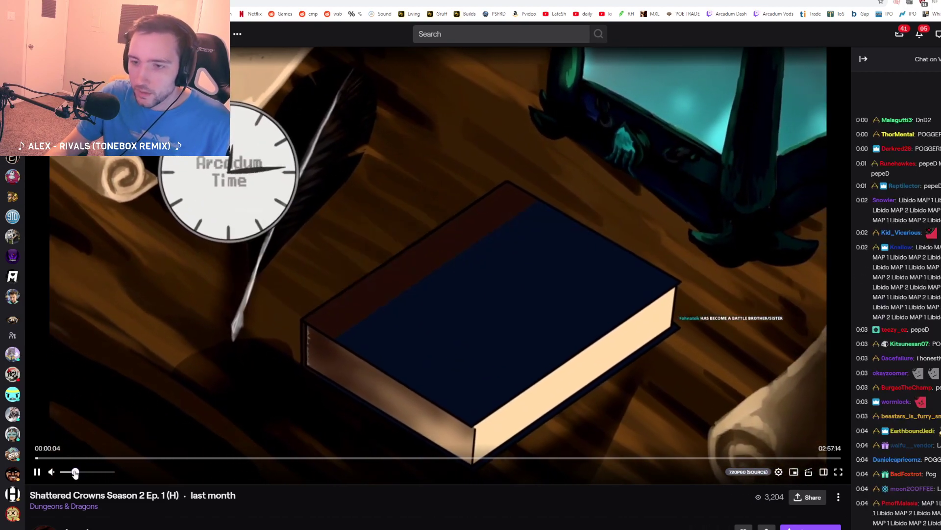
left_click(51, 471)
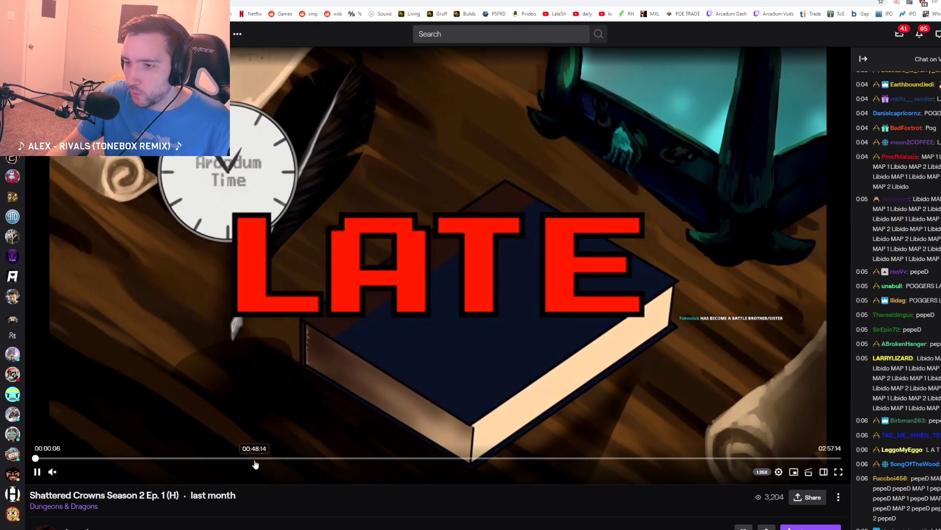
left_click(253, 458)
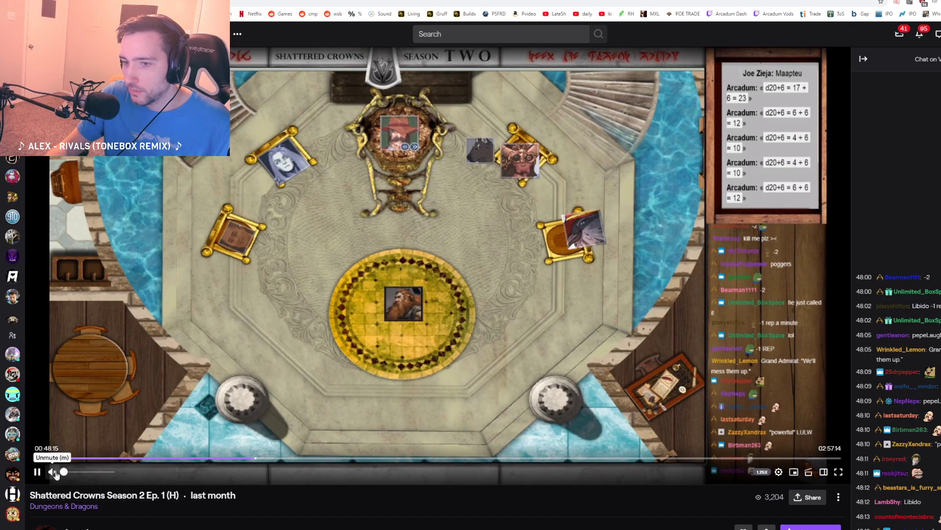
left_click_drag(61, 472, 113, 479)
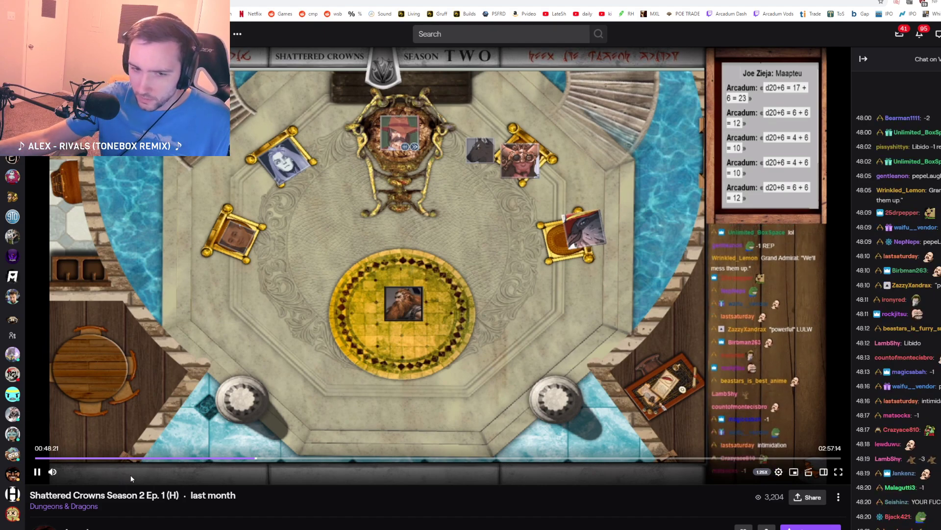
Step: Sample the throne-room scene between 00:49:42 and 00:53:00 for usable Scrumpo moments, and pause the video at 00:52:03
left_click(261, 459)
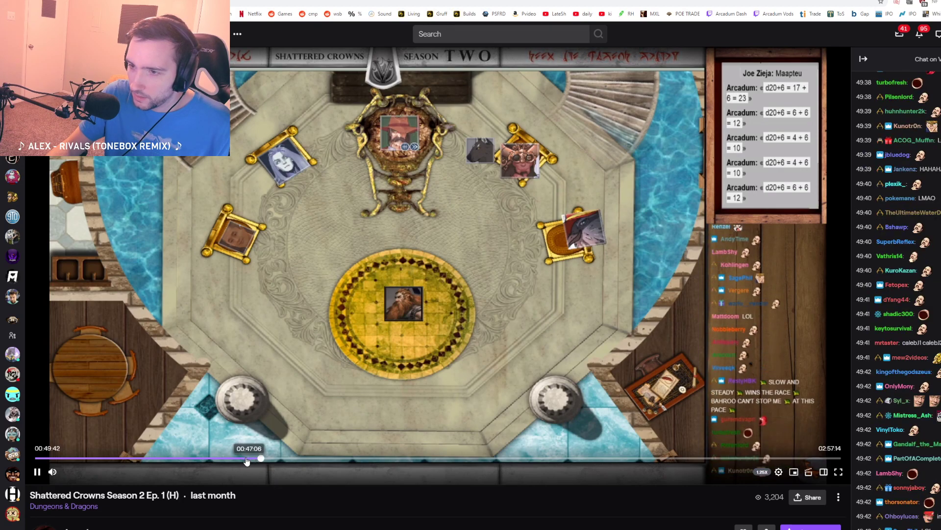
left_click(277, 459)
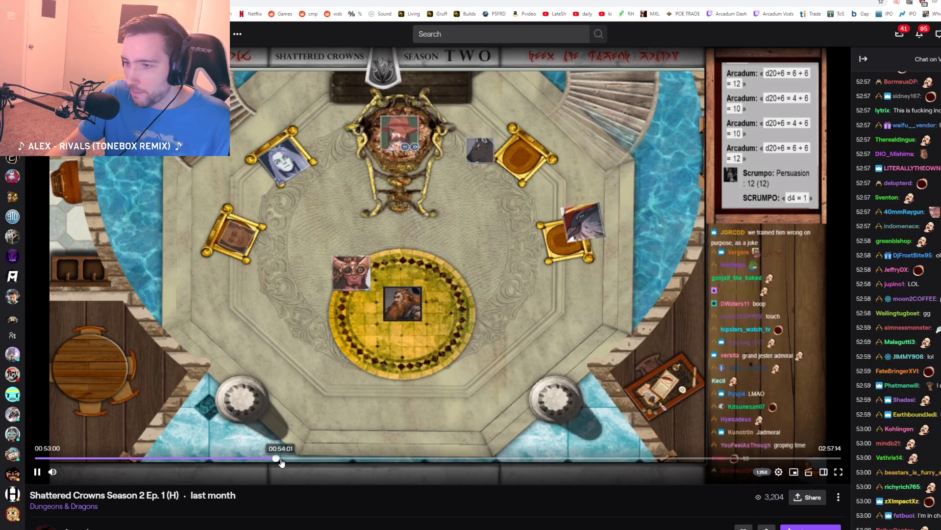
left_click(272, 459)
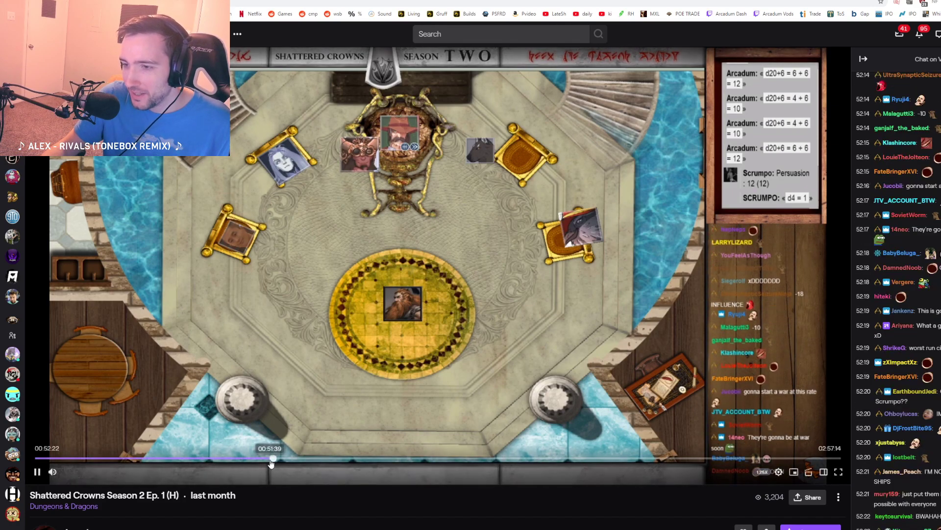
left_click(270, 460)
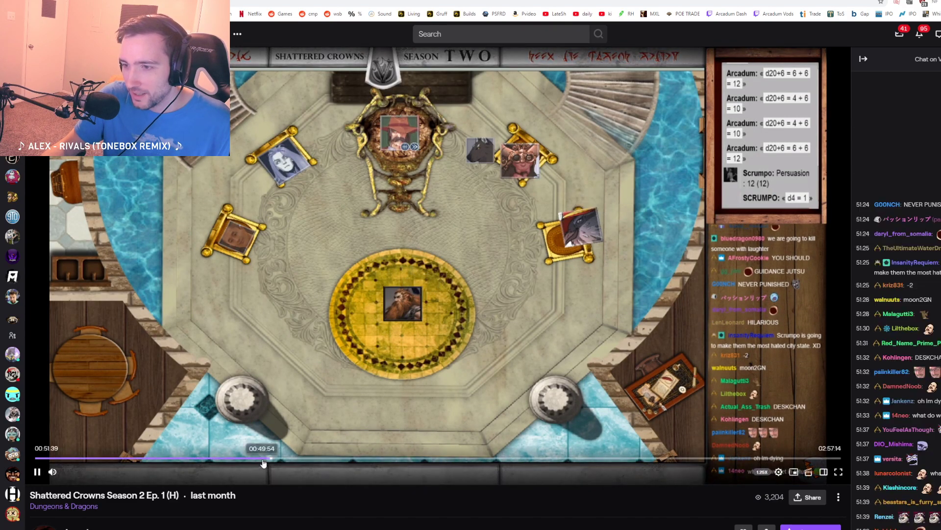
left_click(265, 459)
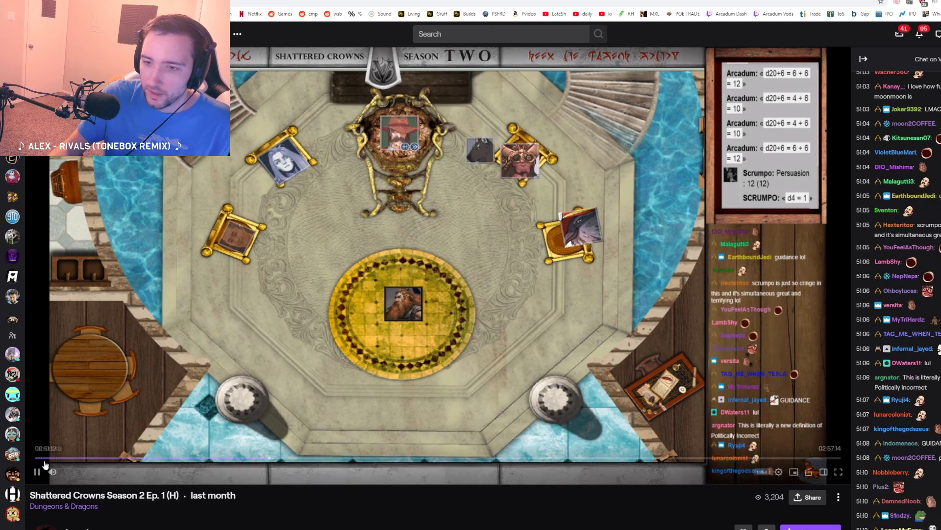
left_click(37, 471)
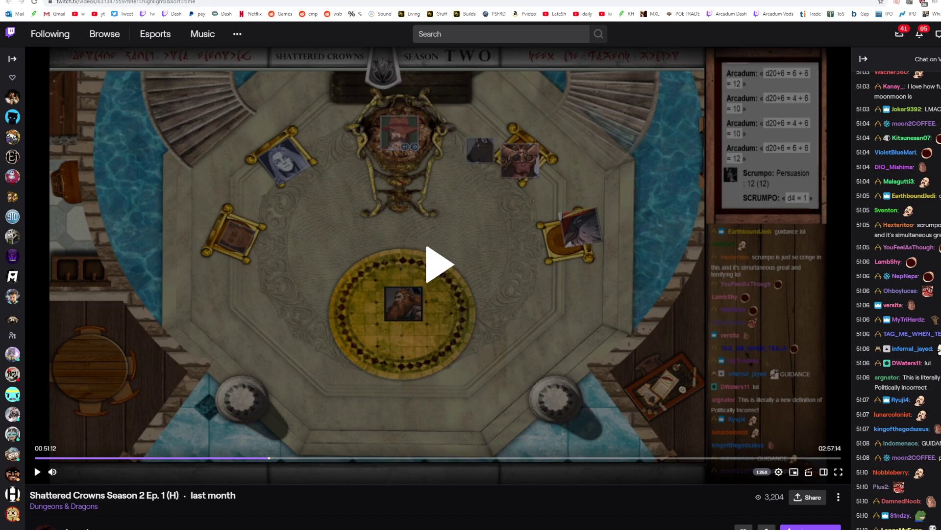
left_click(375, 295)
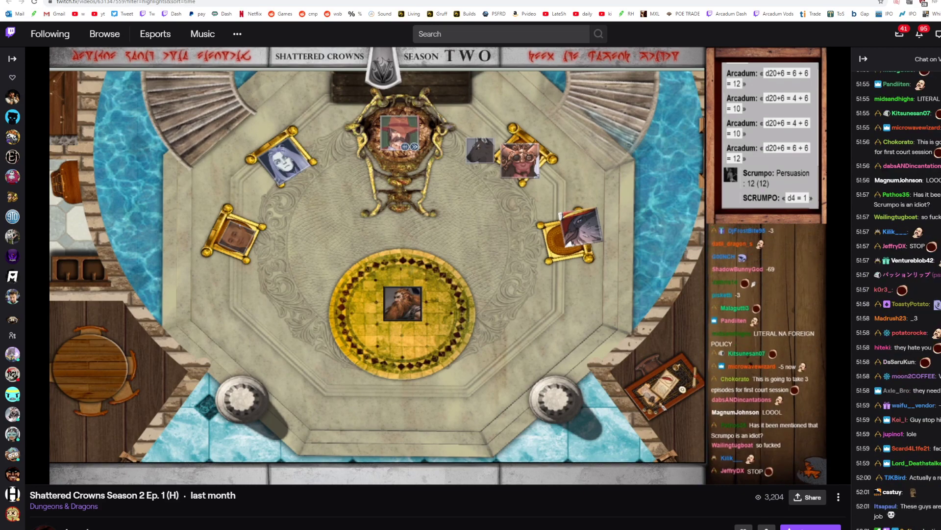
mouse_move(231, 343)
key("space")
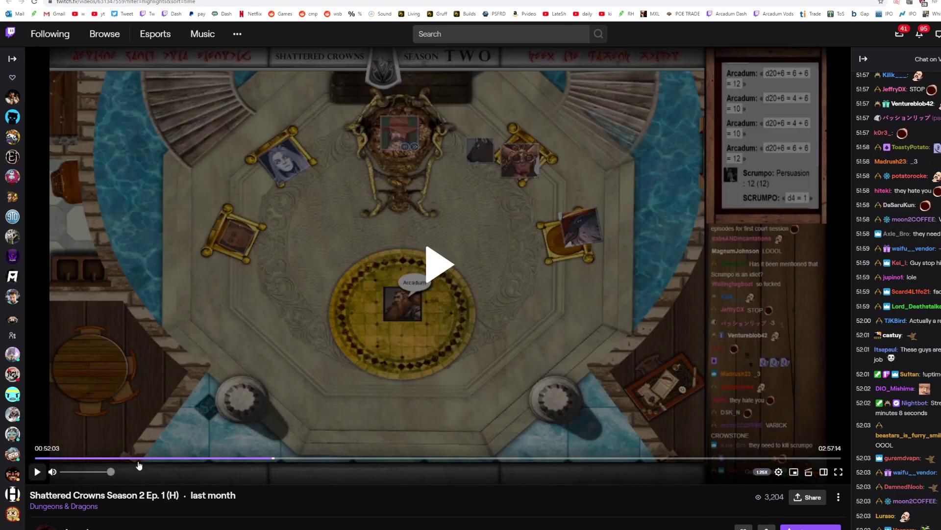
Step: Set the video's playback speed back to normal
left_click(778, 471)
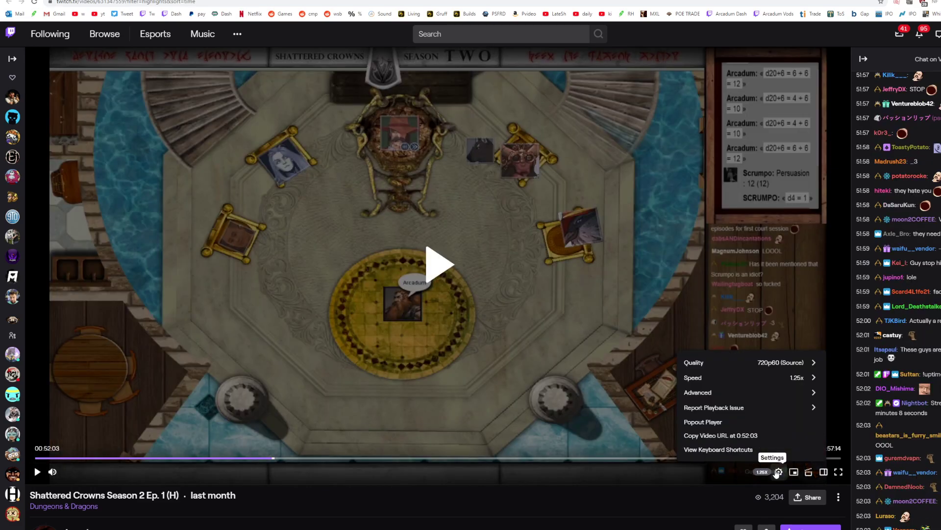
left_click(794, 378)
left_click(696, 409)
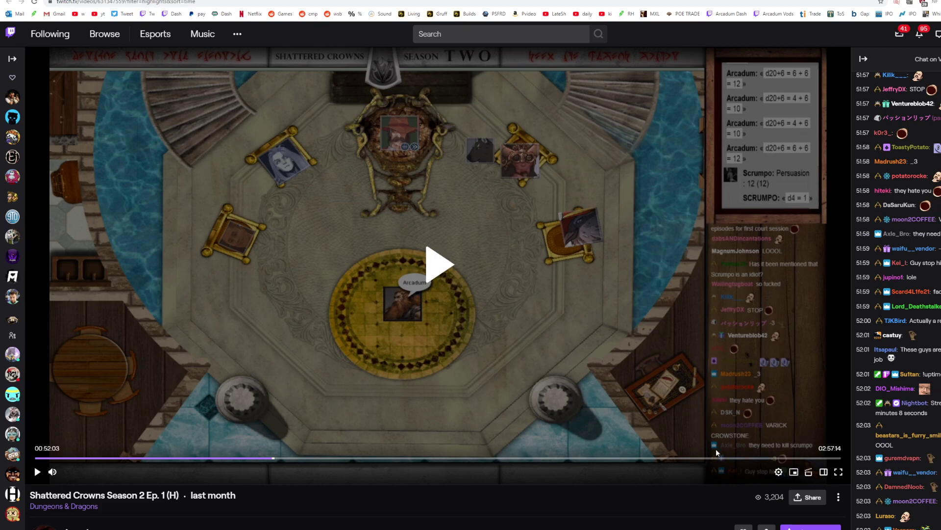
Step: Check earlier parts of the throne-room scene, including 00:48:57 and 00:47:01, and pause the video at 00:47:04
left_click(264, 458)
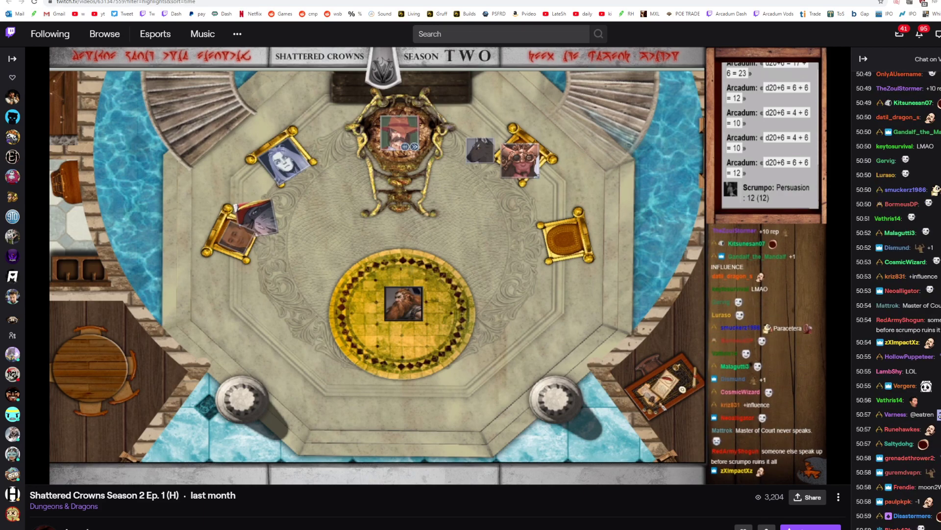
mouse_move(158, 443)
left_click(257, 458)
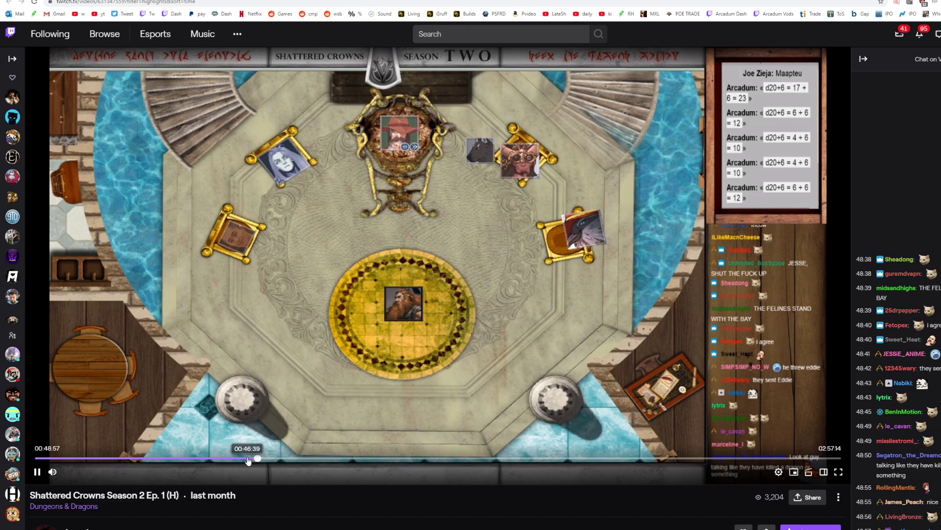
left_click(249, 459)
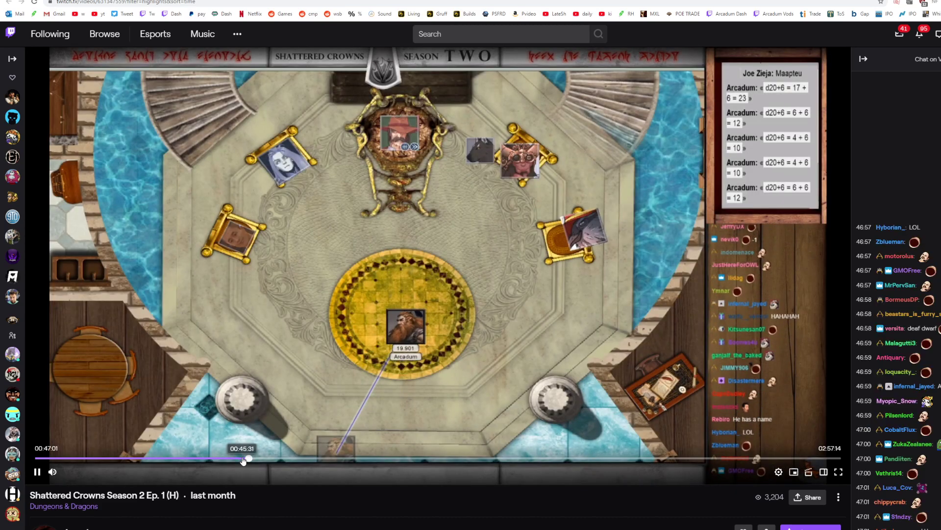
left_click(244, 460)
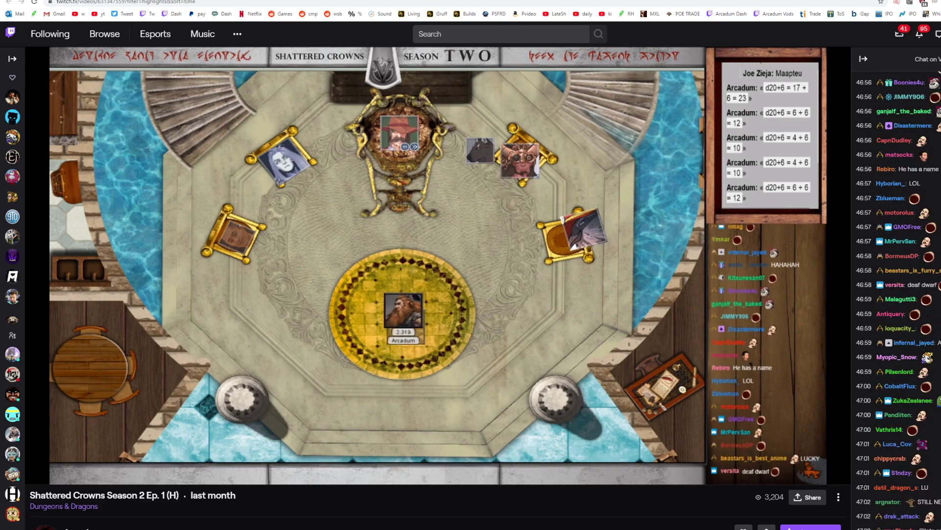
left_click(37, 471)
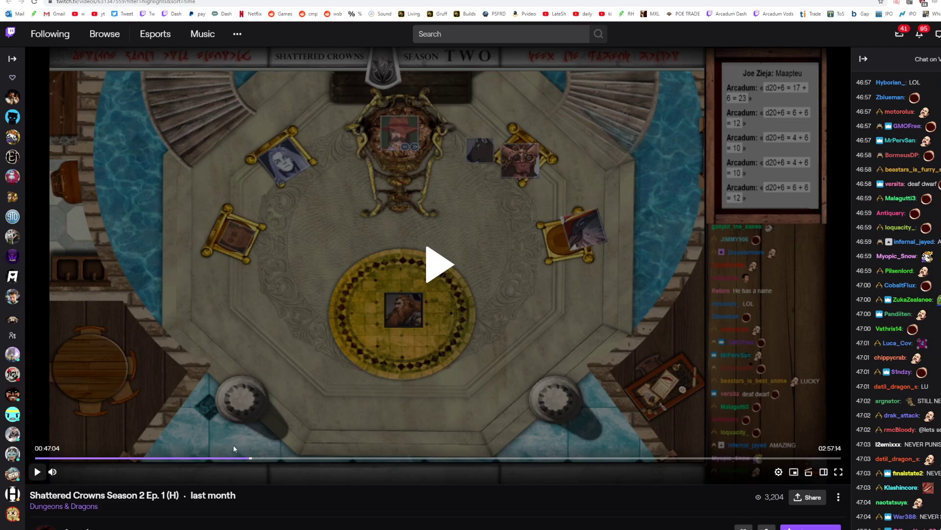
Step: Jump back to 00:35:58 and 00:27:17, and play the court scene from about 00:29:39 to check Scrumpo's dialogue
left_click(206, 465)
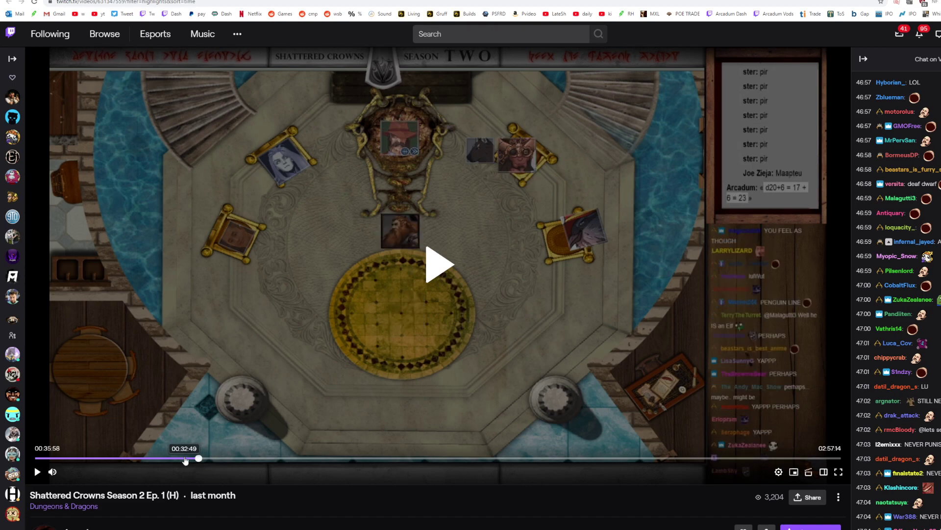
left_click(174, 460)
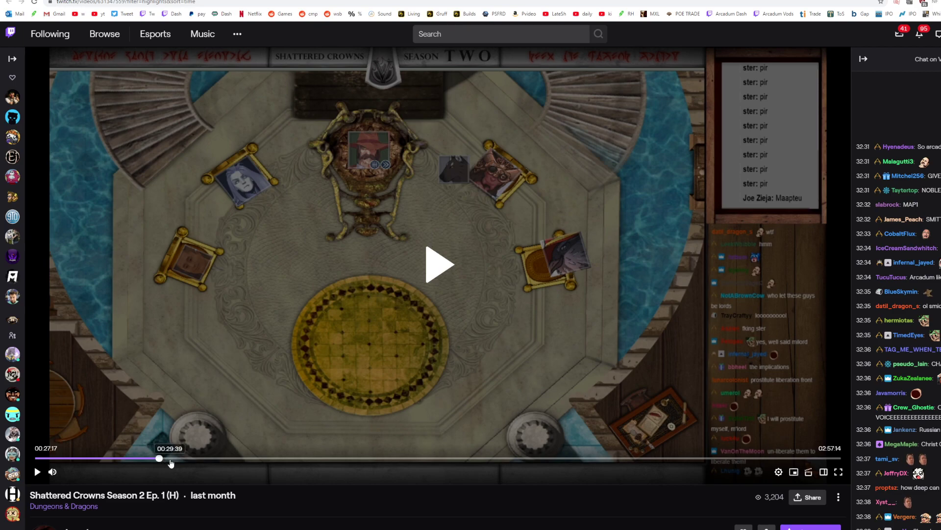
left_click(170, 459)
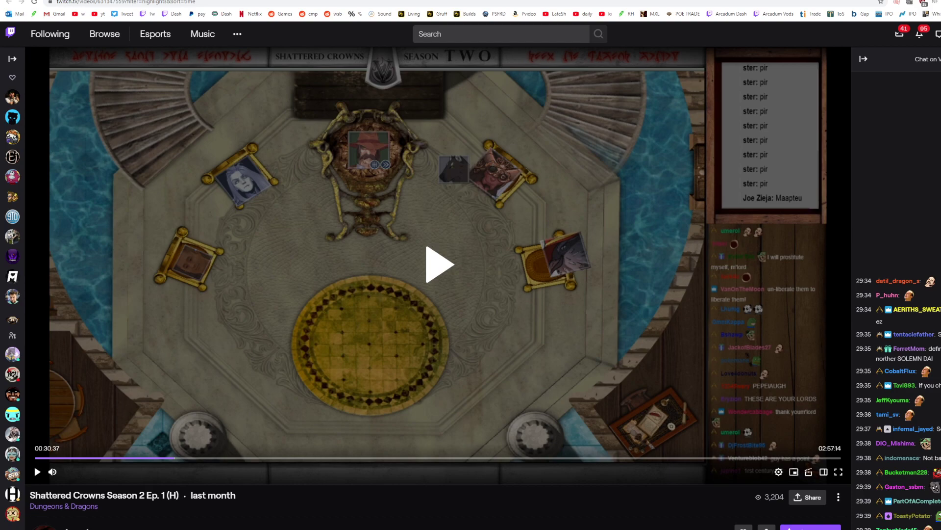
left_click(38, 472)
mouse_move(300, 527)
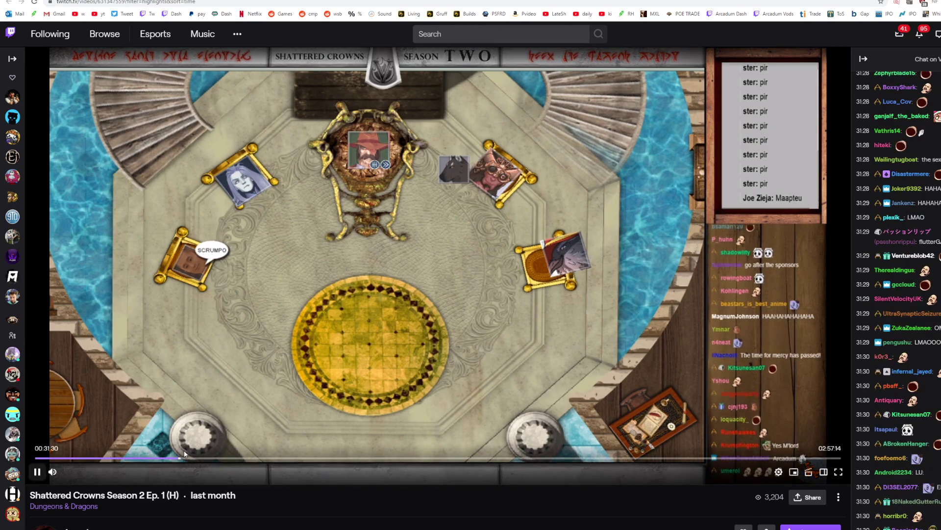
left_click(182, 459)
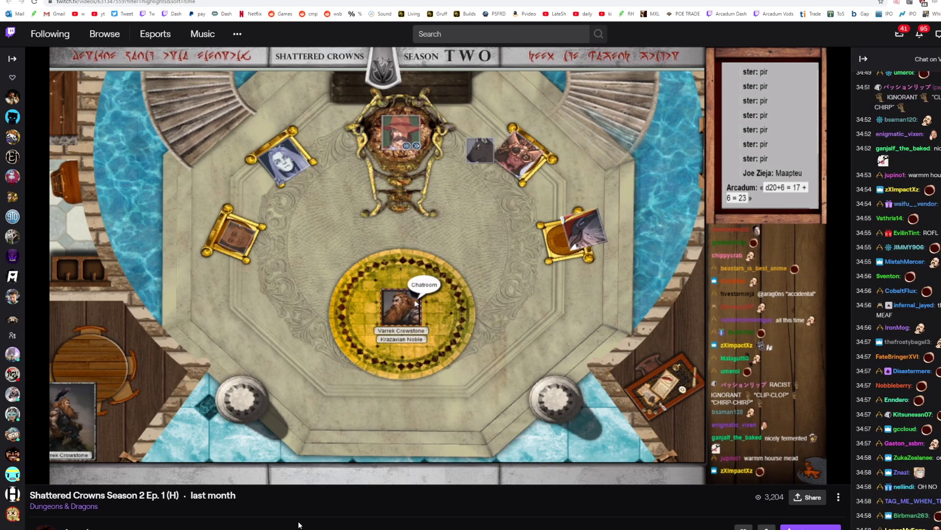
Step: Skip ahead through 00:35:41 and 00:36:15 to check the dwarf noble's audience, and pause at 00:37:37
mouse_move(166, 464)
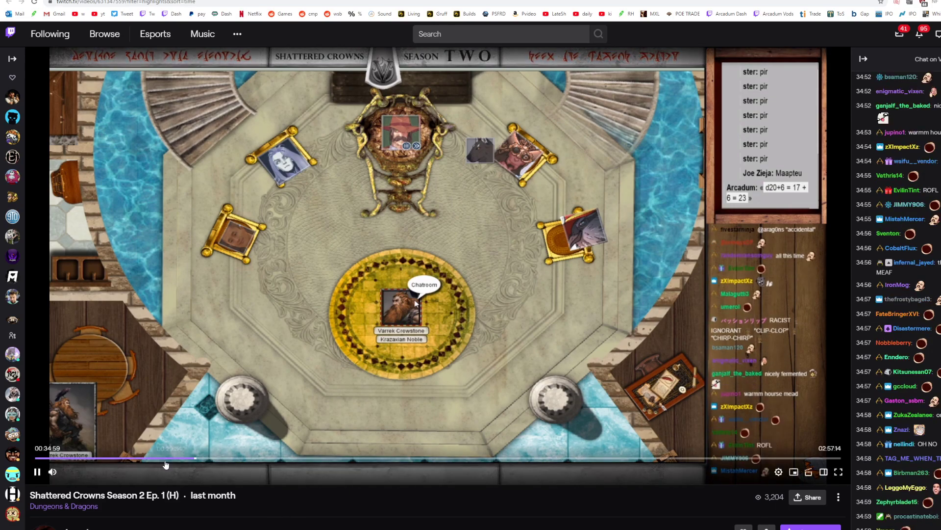
left_click(197, 463)
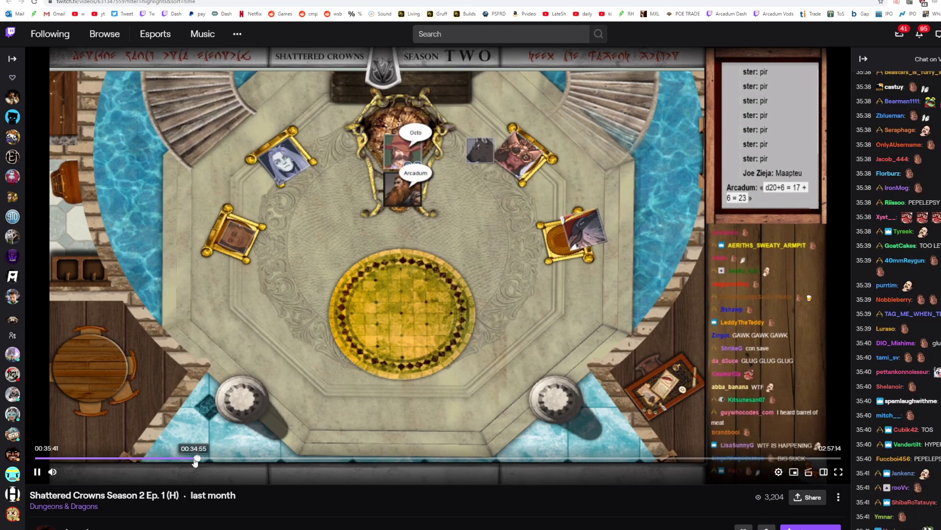
left_click(199, 459)
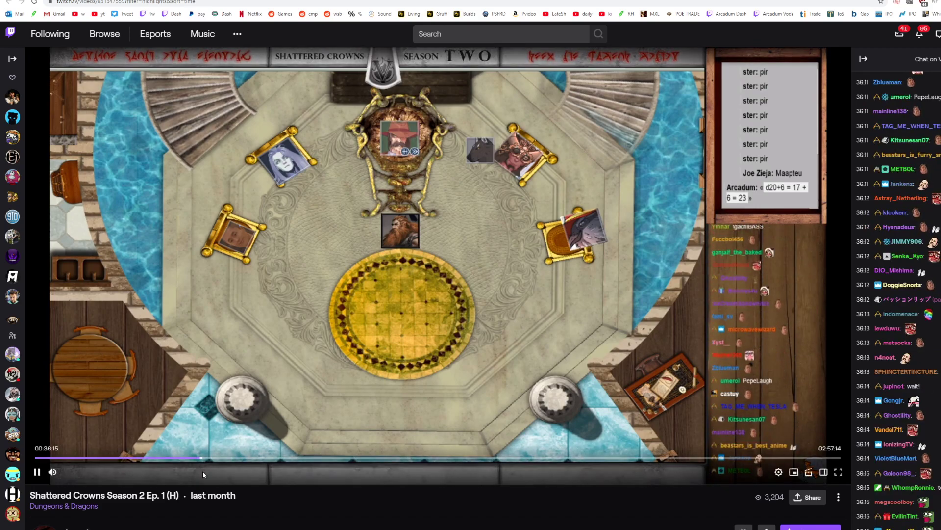
left_click(201, 458)
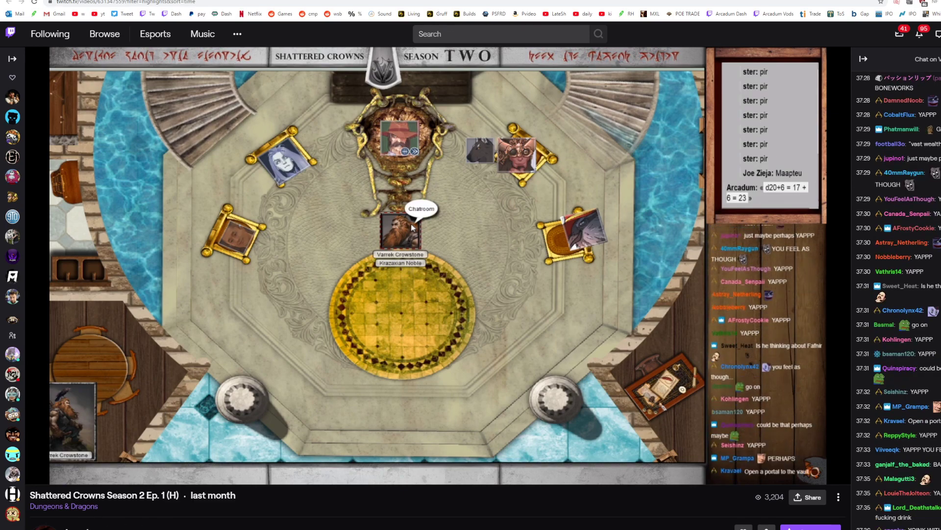
key("space")
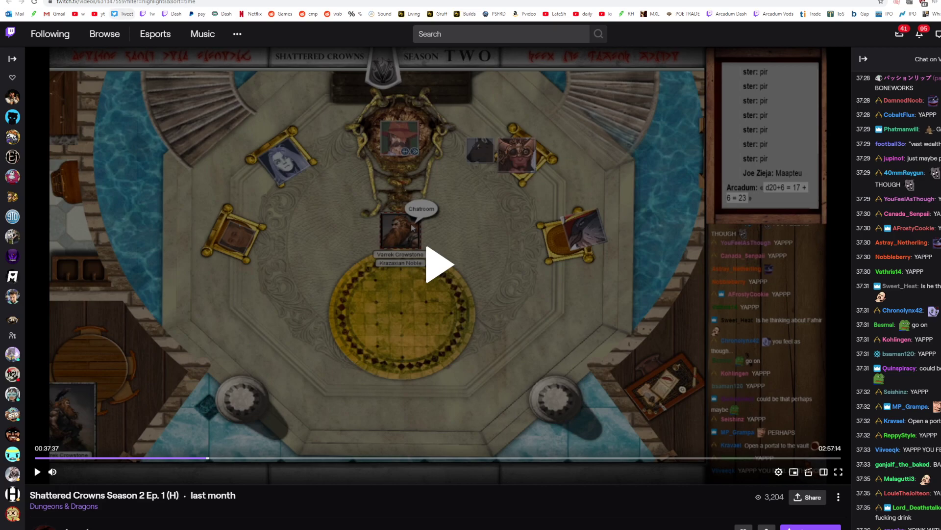
Step: Switch to Shattered Crowns Season 2 Ep. 2, pause it, and check the throne-room scene at 00:09:37, 00:15:02, 00:19:46 and 00:24:59
left_click(122, 0)
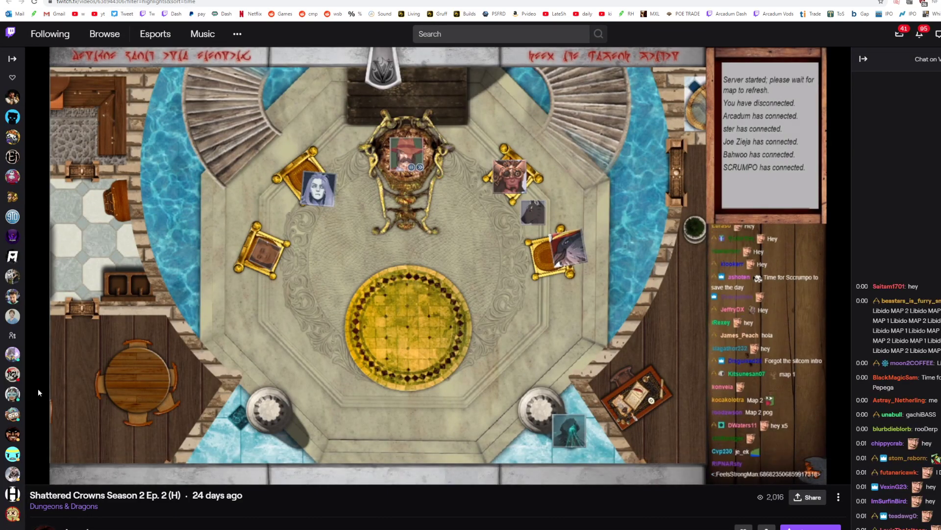
left_click(37, 471)
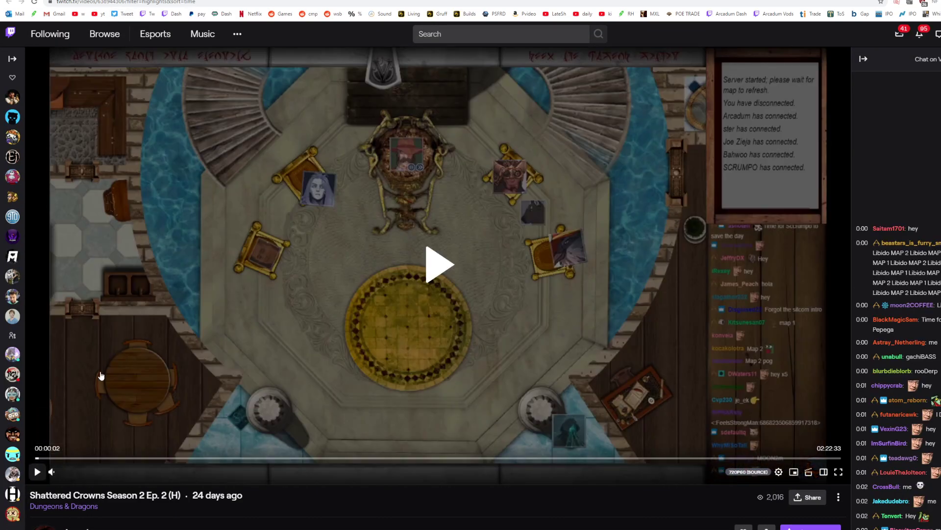
left_click(90, 459)
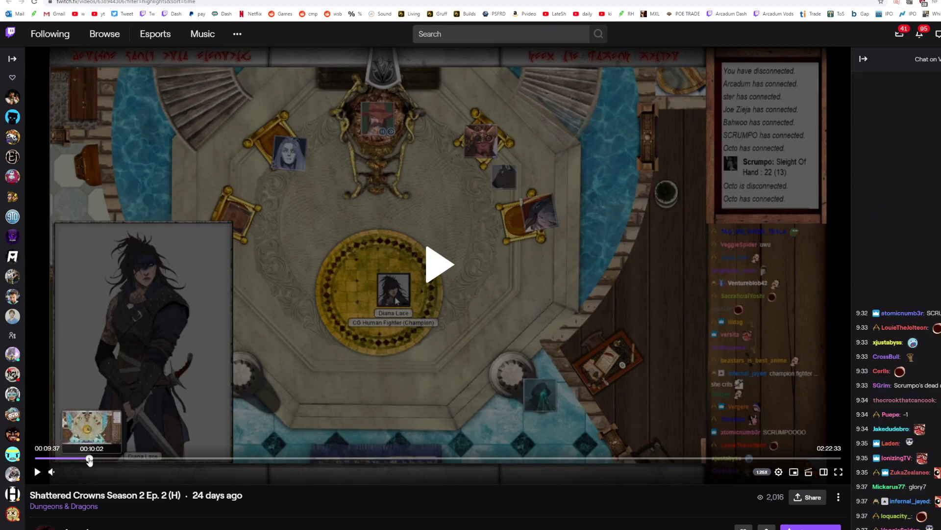
left_click_drag(62, 461, 121, 461)
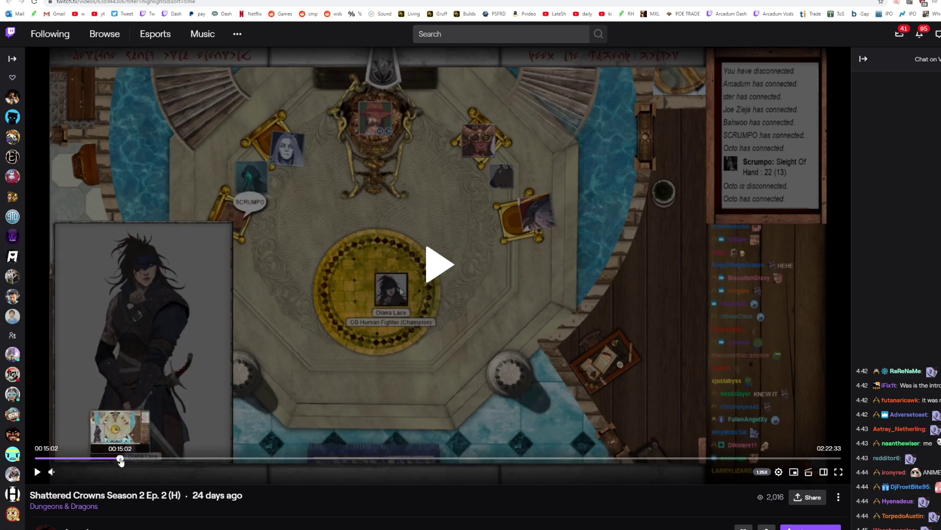
left_click(147, 458)
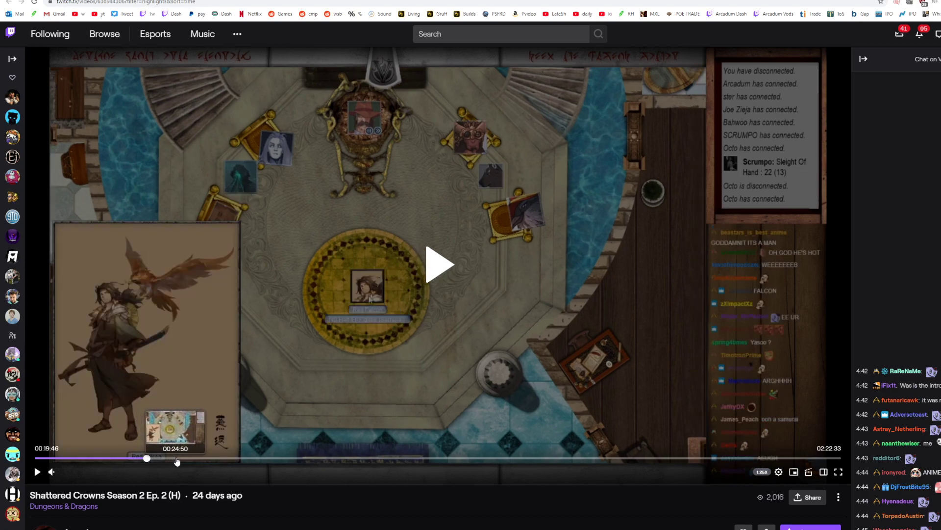
left_click(177, 459)
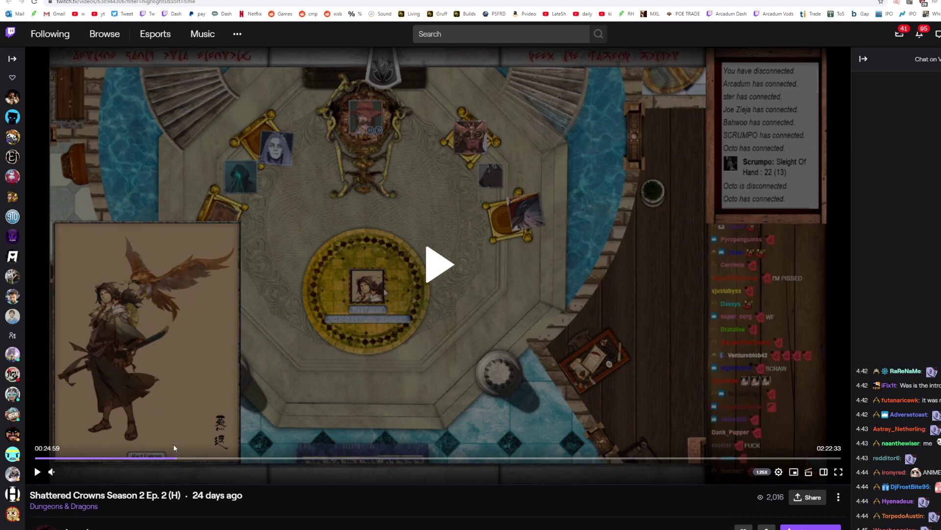
Step: Skip further through Ep. 2 to check the audiences at 00:31:23, 00:36:28, 00:45:00, 00:51:03, 00:58:32 and 01:07:41
left_click(212, 458)
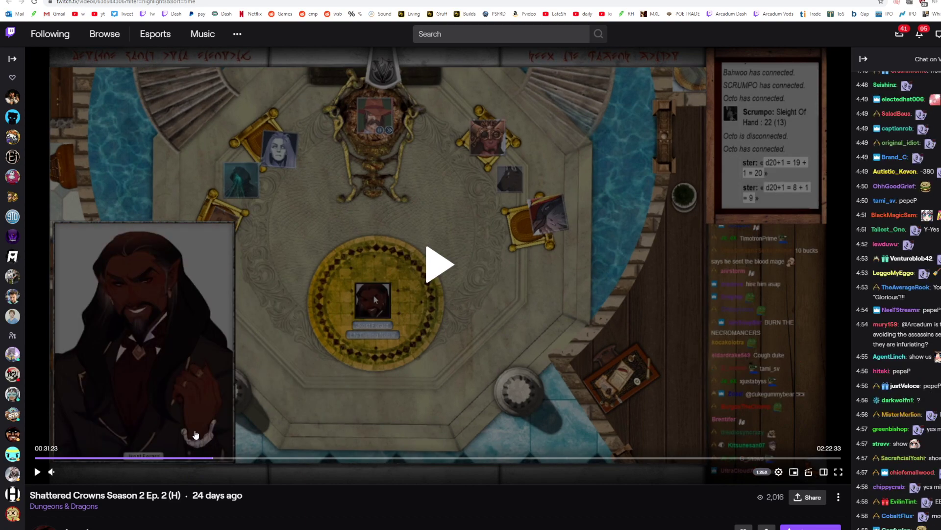
left_click(240, 458)
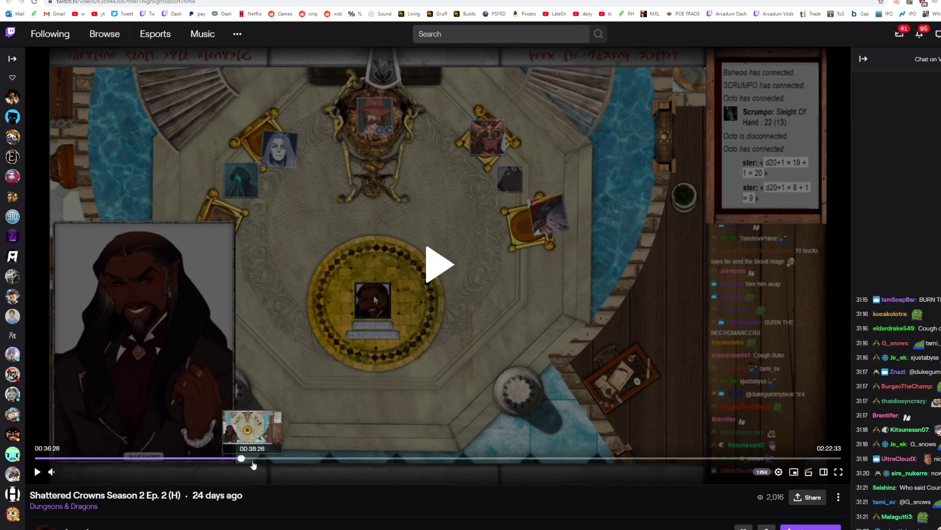
left_click(290, 458)
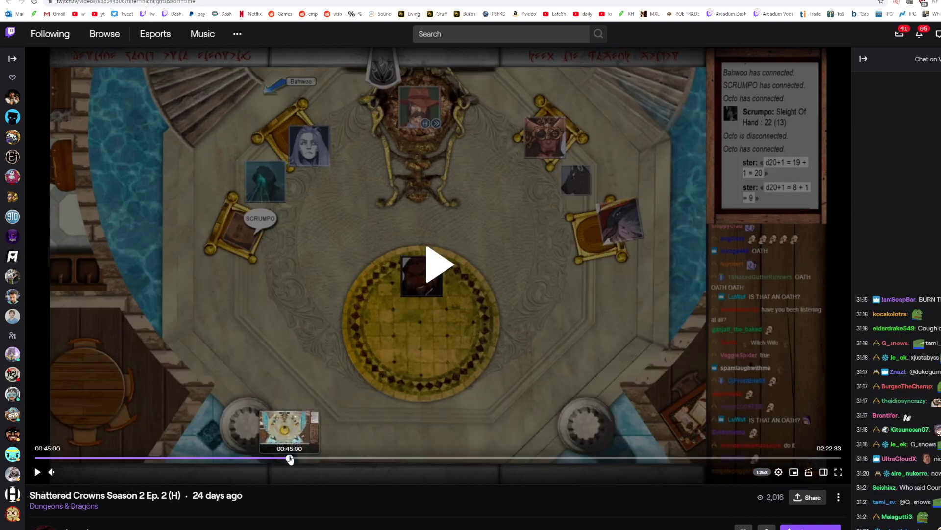
left_click(323, 458)
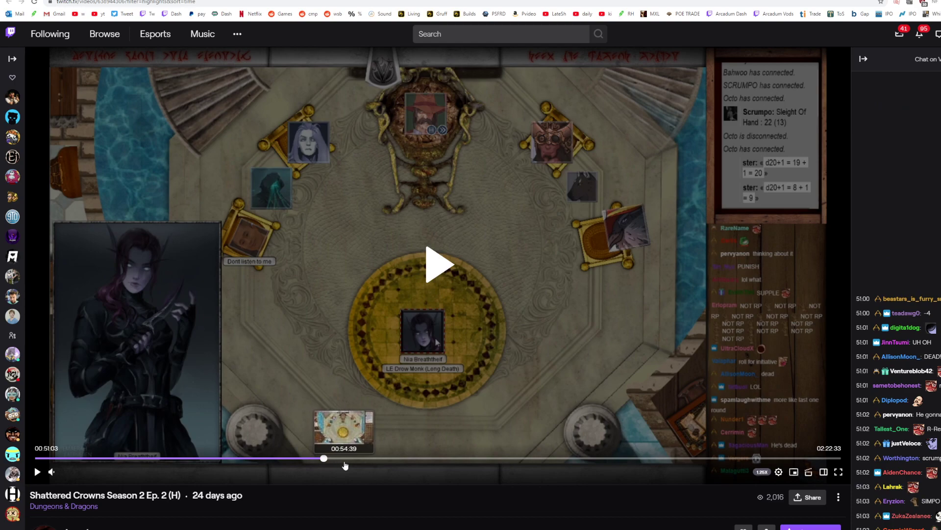
left_click(344, 458)
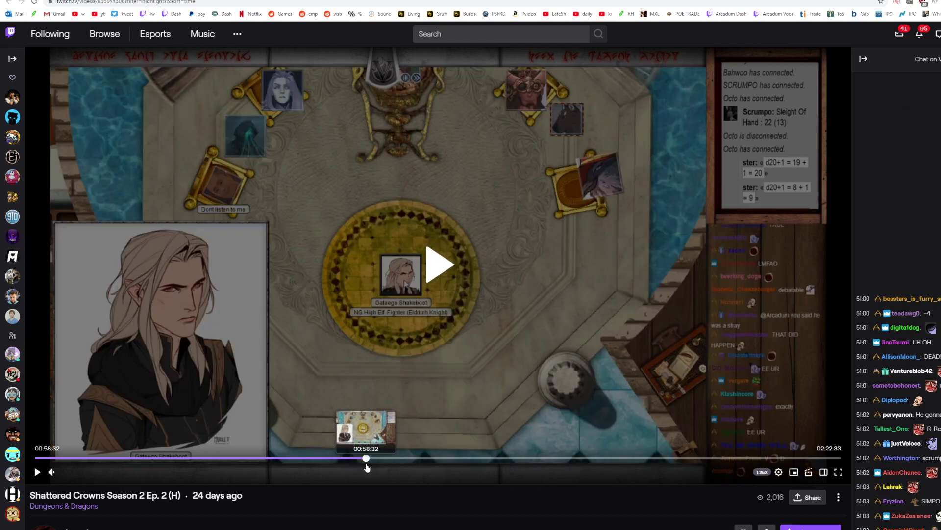
left_click(395, 458)
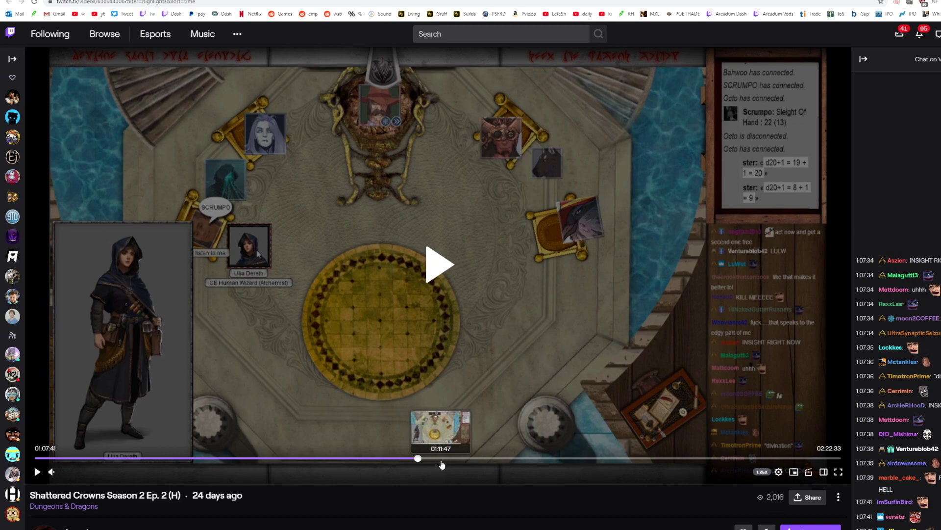
left_click_drag(441, 461, 471, 462)
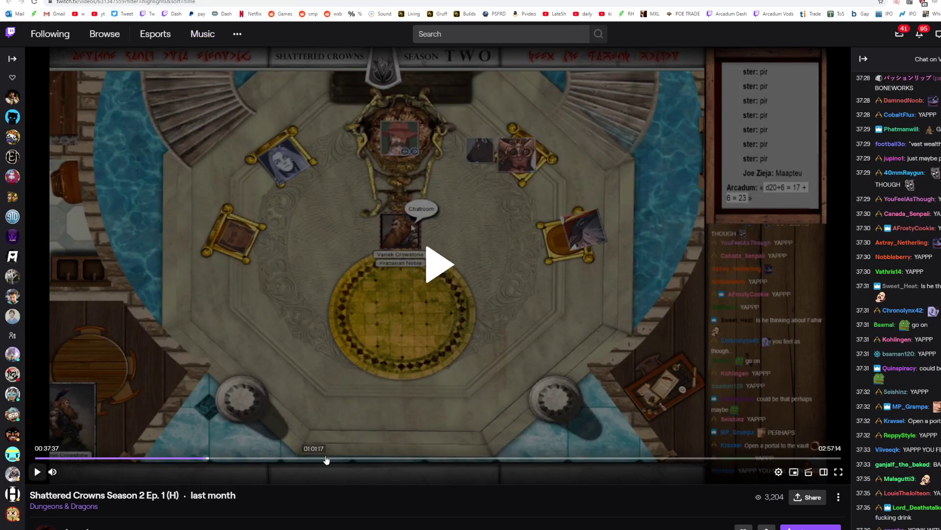
Step: In Season 2 Ep. 1, check the court scene at 01:48:42, 01:59:44 and 02:12:48, and play the video from 02:20:41
left_click(452, 458)
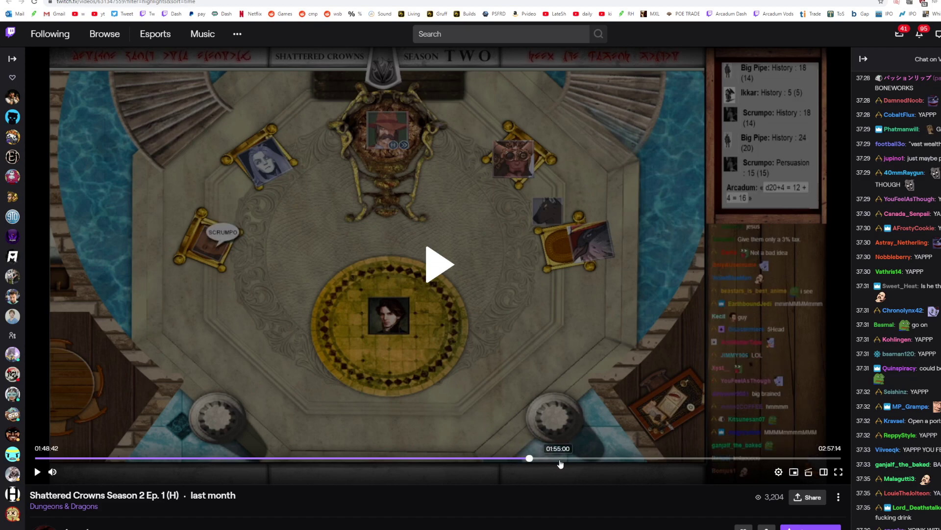
left_click(580, 459)
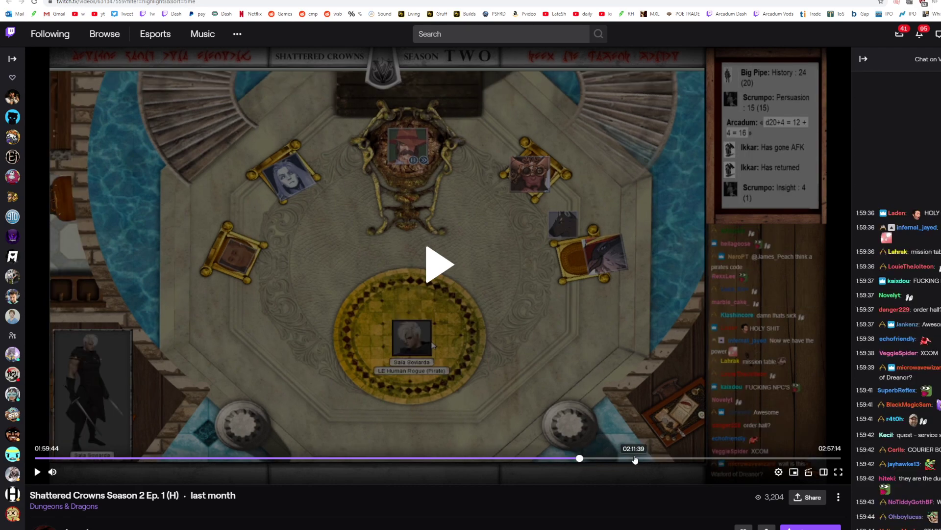
left_click(634, 458)
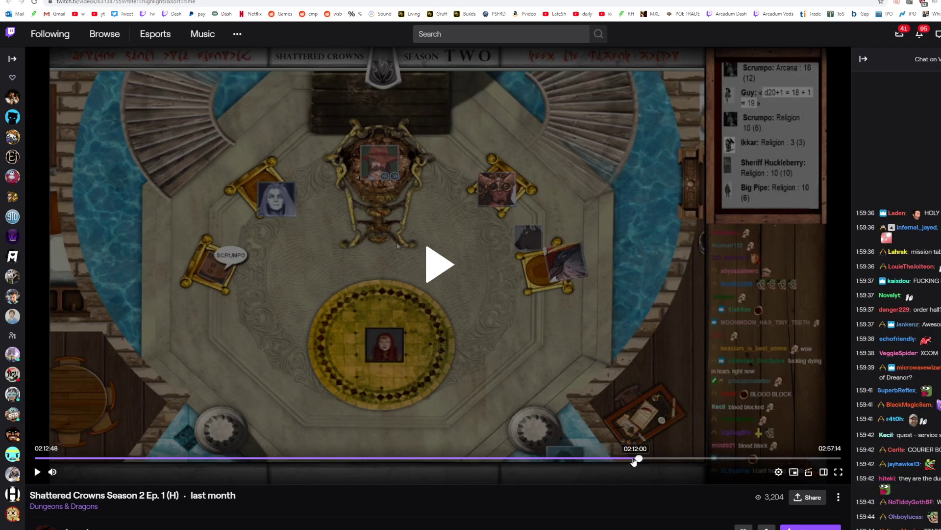
left_click(675, 458)
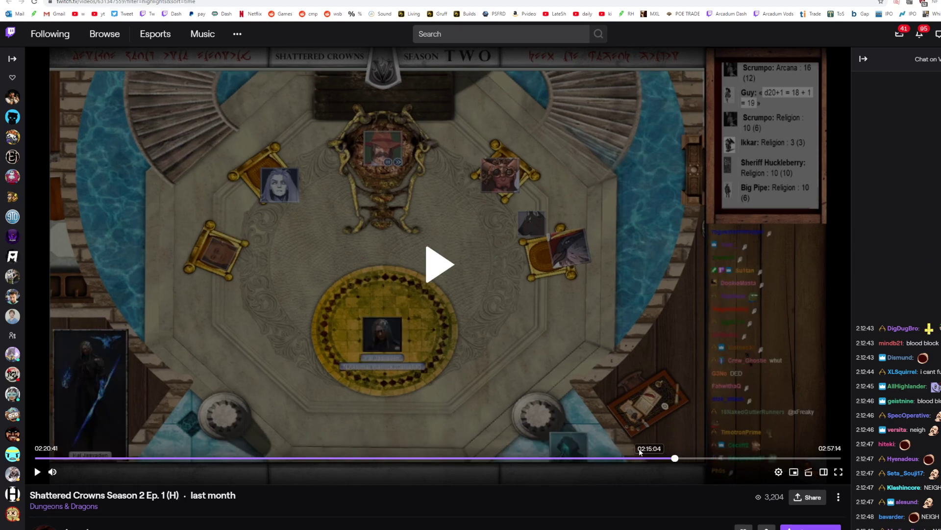
left_click(458, 305)
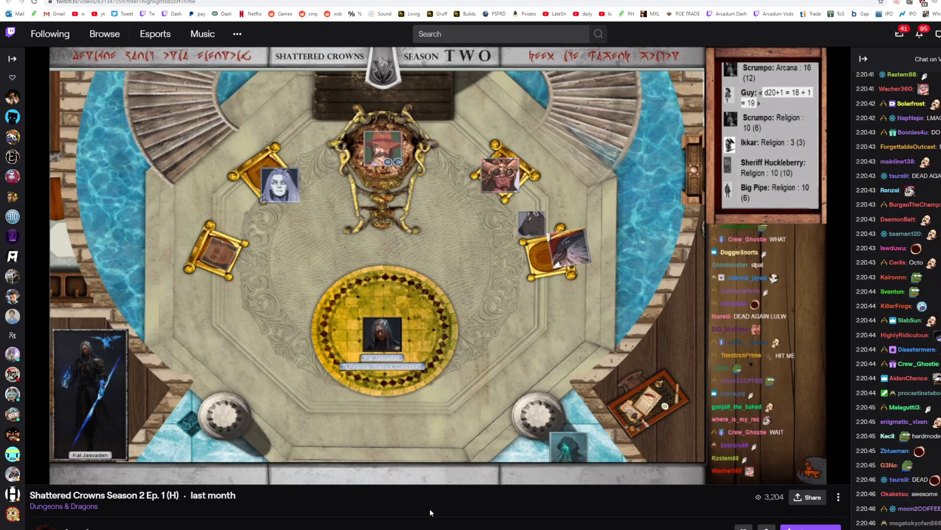
Step: Raise the Ep. 1 video's playback speed to 1.5x, and raise it further to 2x
left_click(779, 472)
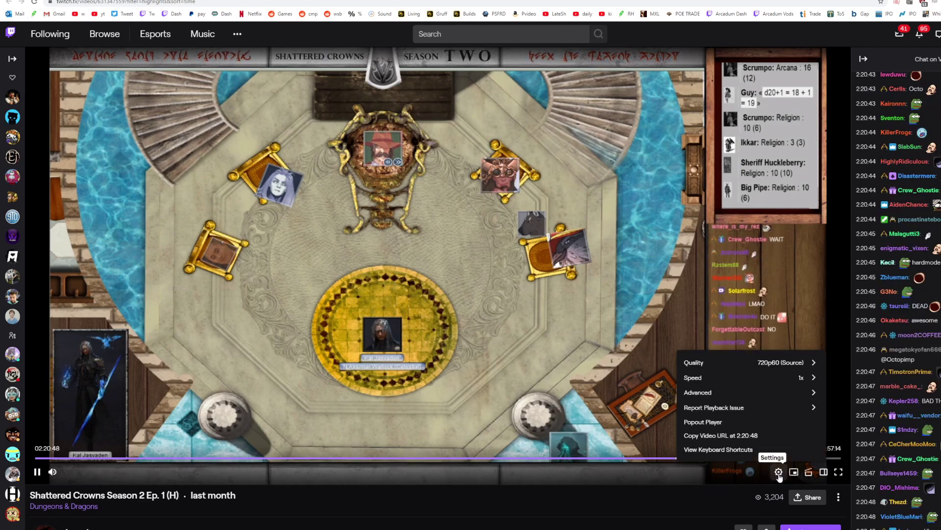
left_click(760, 377)
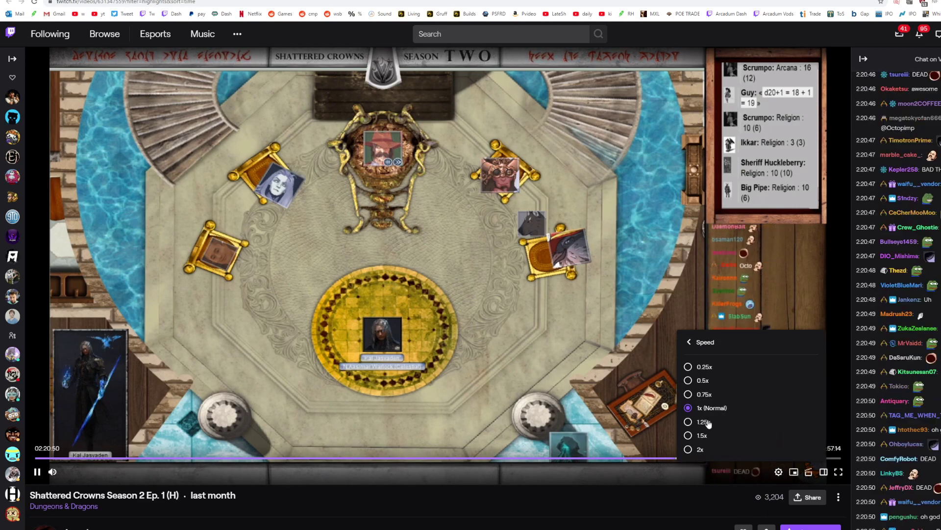
left_click(690, 436)
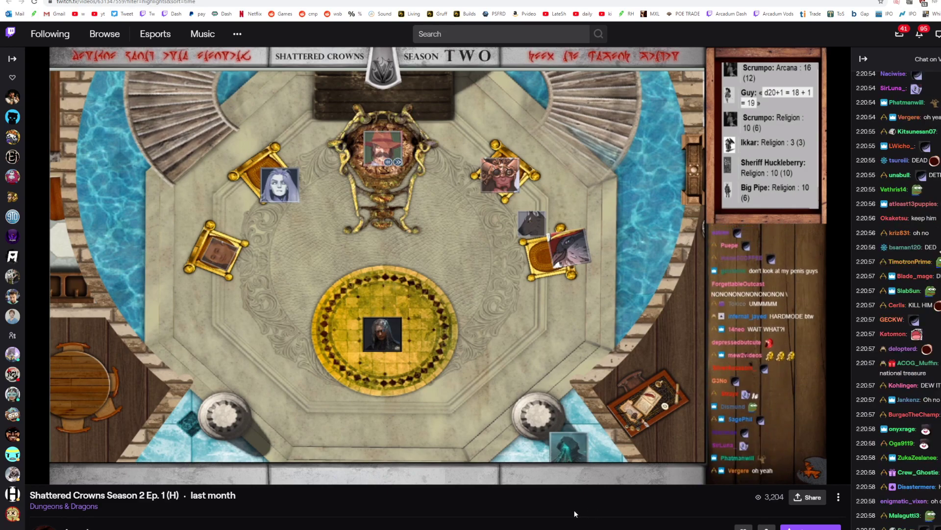
left_click(779, 471)
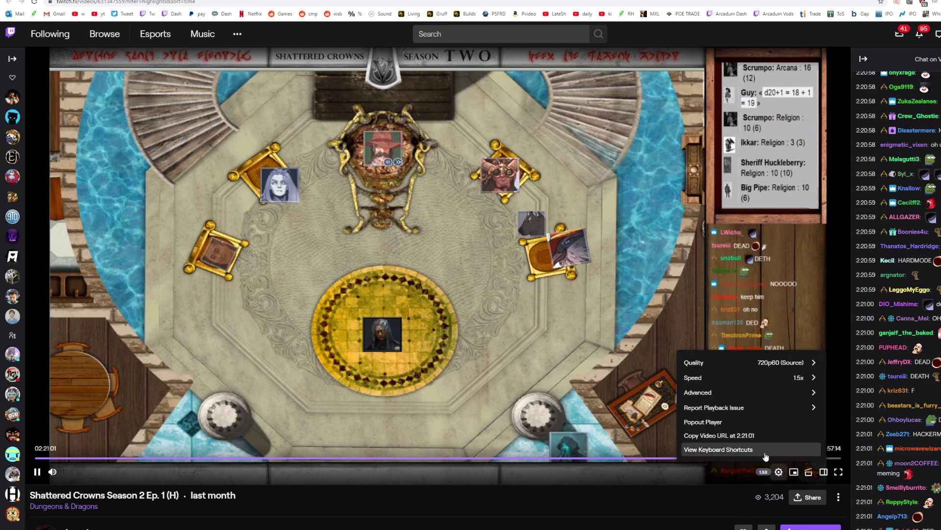
left_click(809, 377)
left_click(700, 448)
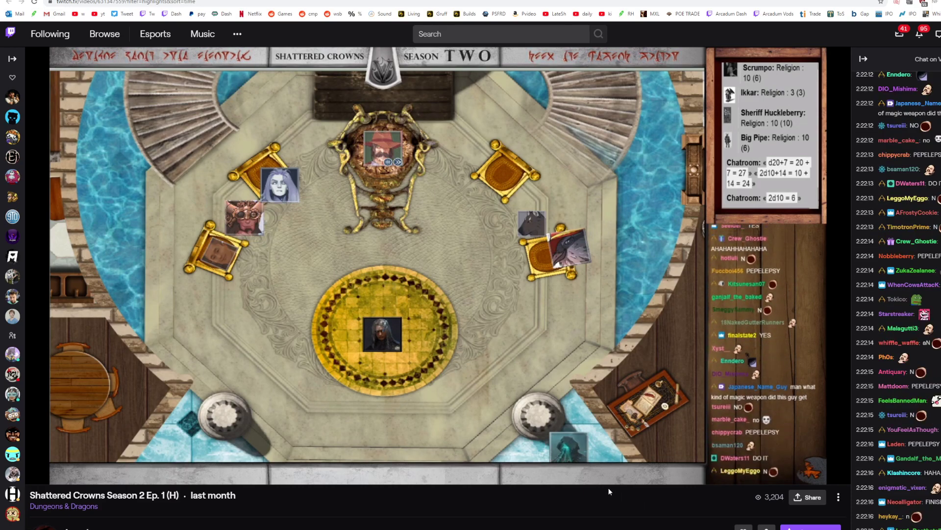
Step: Pause Ep. 1 at 02:22:19 and check the rest of the video at 02:31:49, 02:49:47, 02:53:12 and 02:54:57
left_click(37, 472)
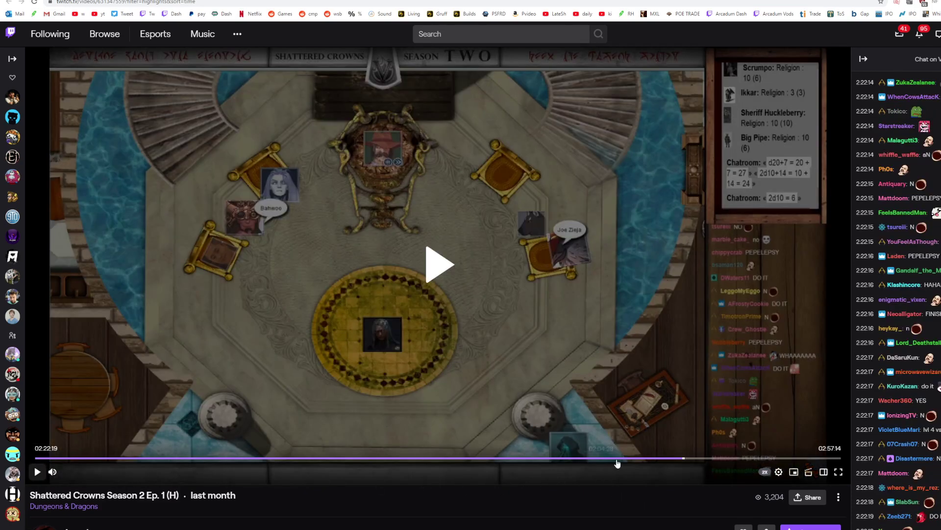
left_click(710, 461)
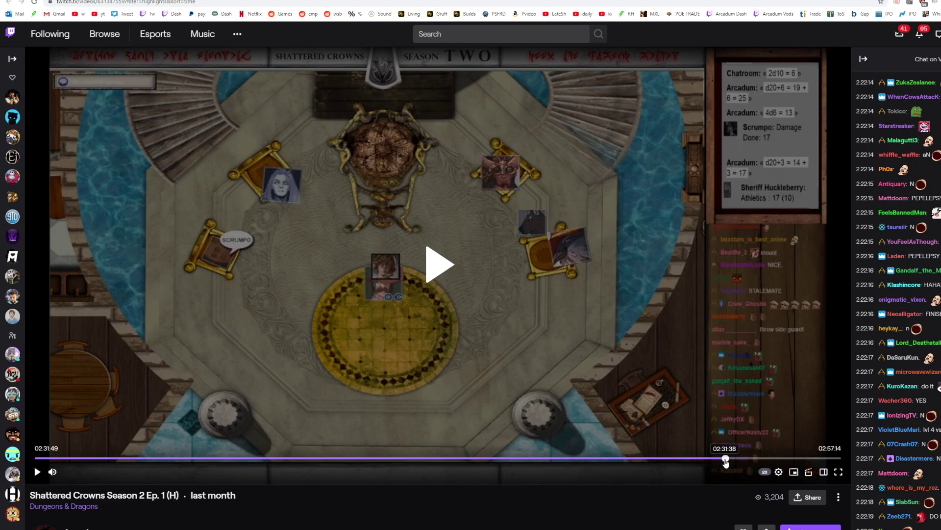
left_click(756, 459)
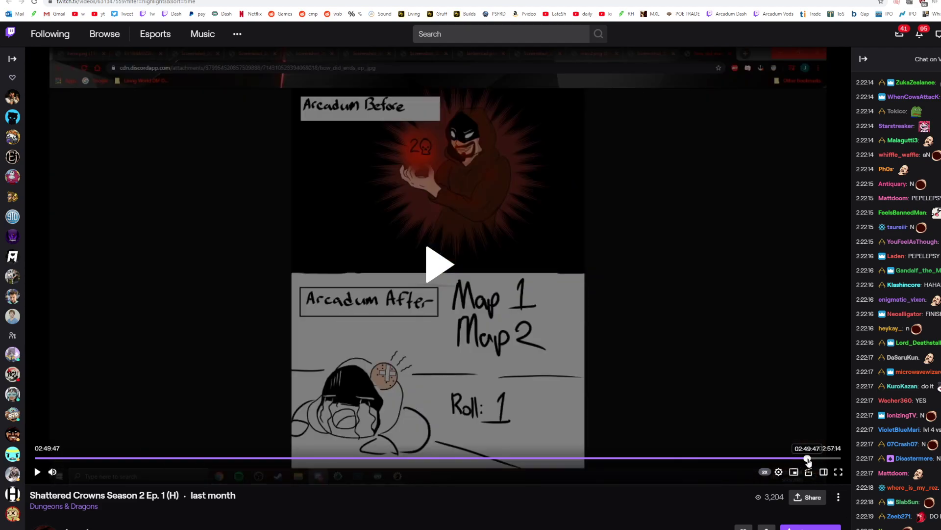
left_click(823, 458)
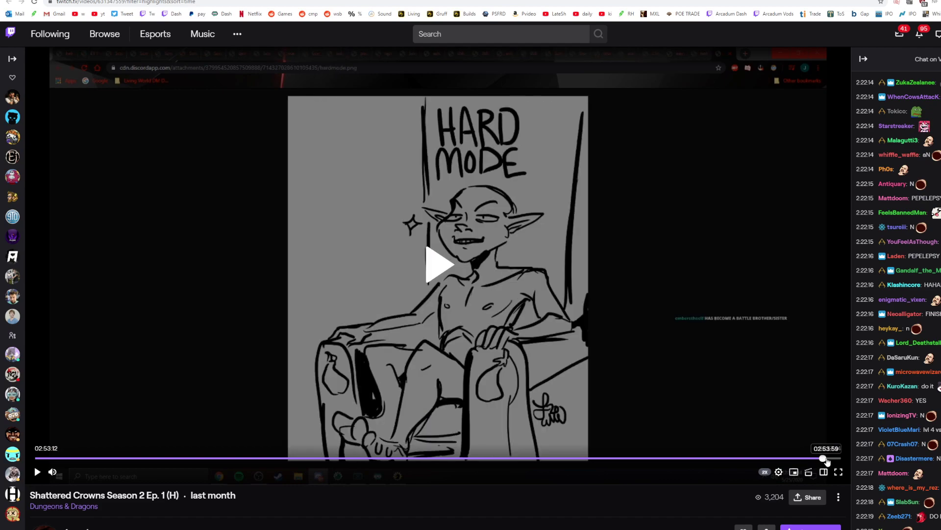
left_click(827, 458)
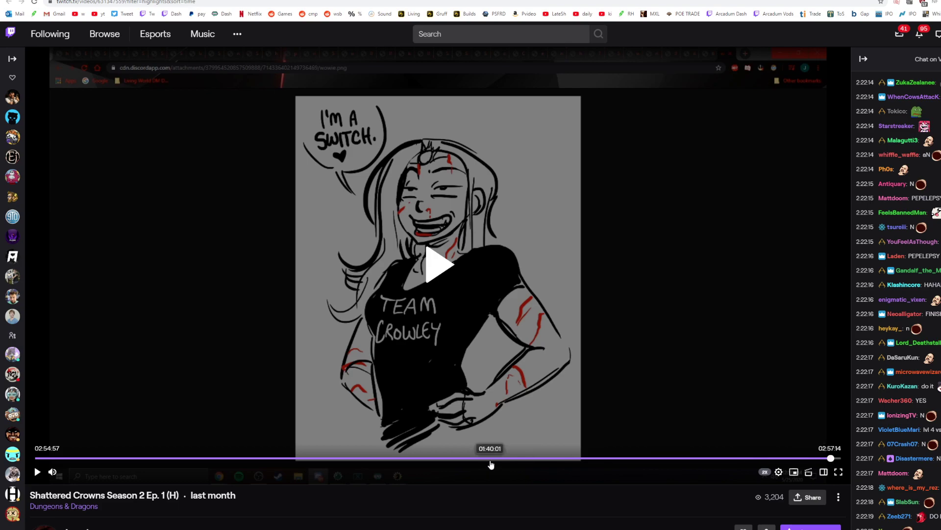
Step: Jump back to 00:41:55 in Ep. 1 and check the nobles' audiences onward through 00:52:11 and 01:18:28
left_click(226, 459)
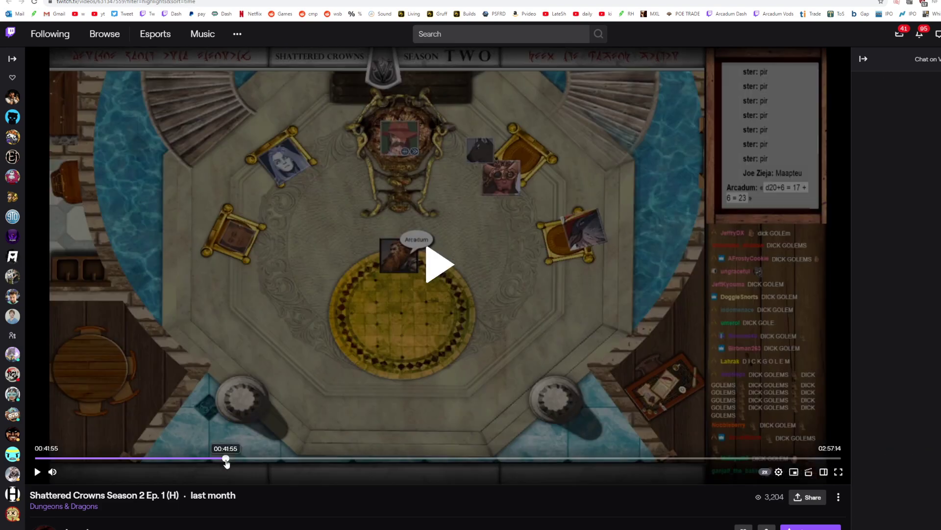
left_click(250, 459)
left_click(303, 459)
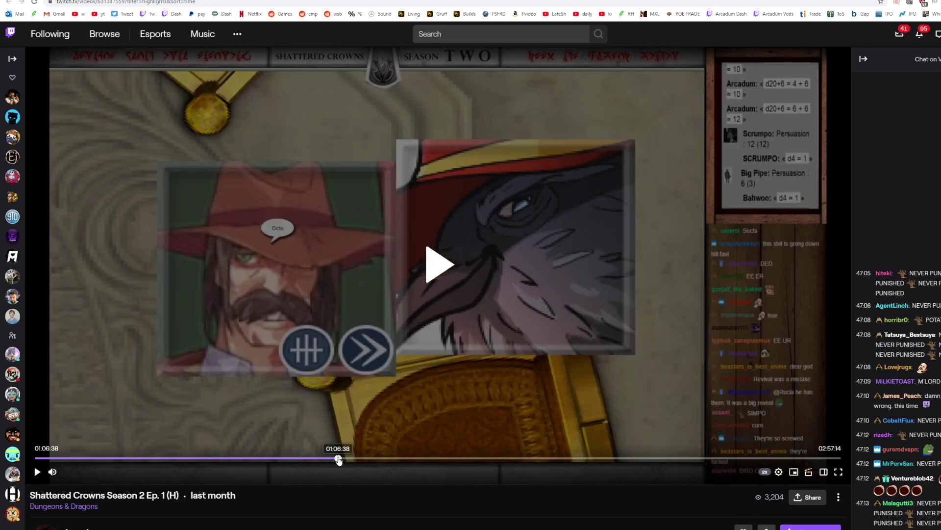
left_click(353, 459)
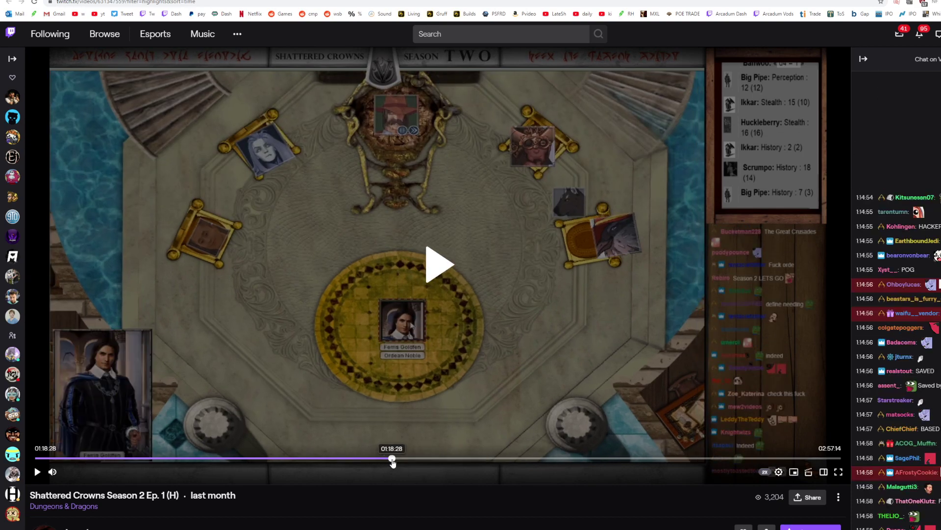
left_click_drag(393, 462, 410, 462)
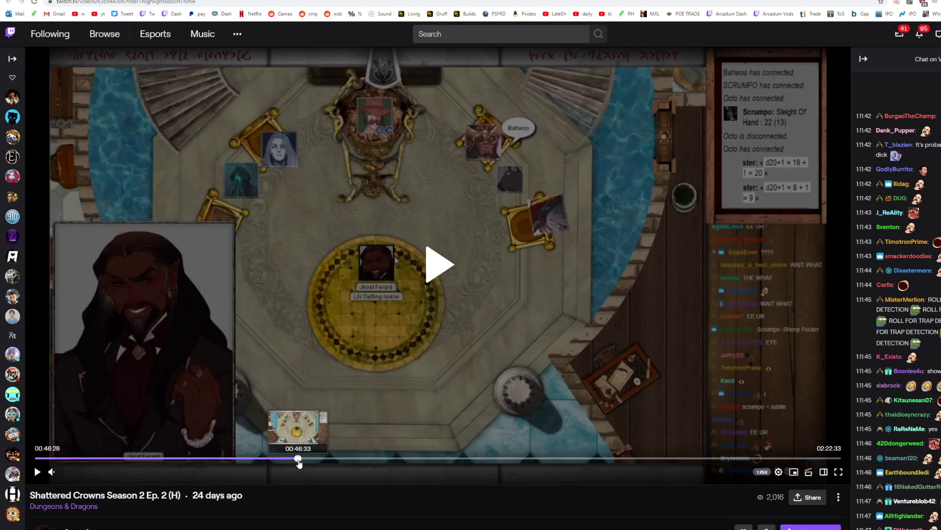
Step: In Ep. 2, check the scene from about 00:46:28 through 00:53:48, and play the high elf fighter's audience around 00:56:54
left_click(298, 460)
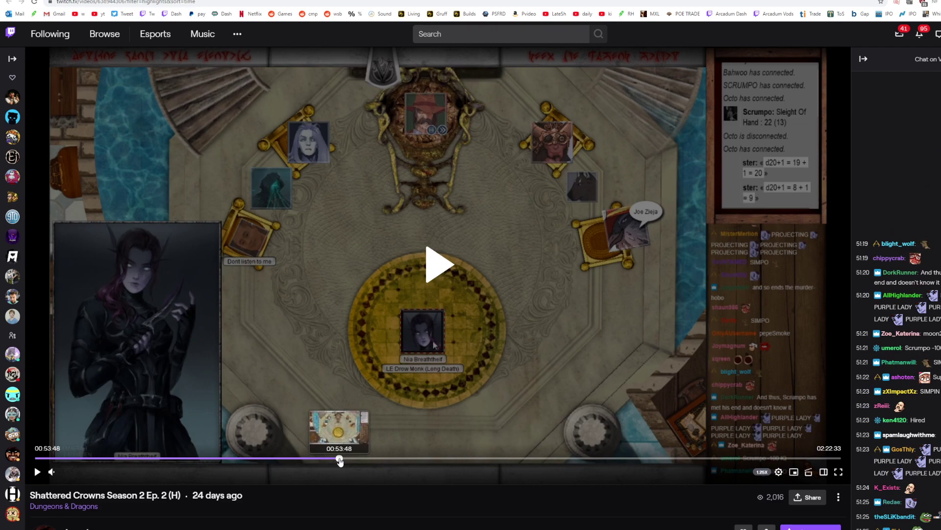
left_click(357, 461)
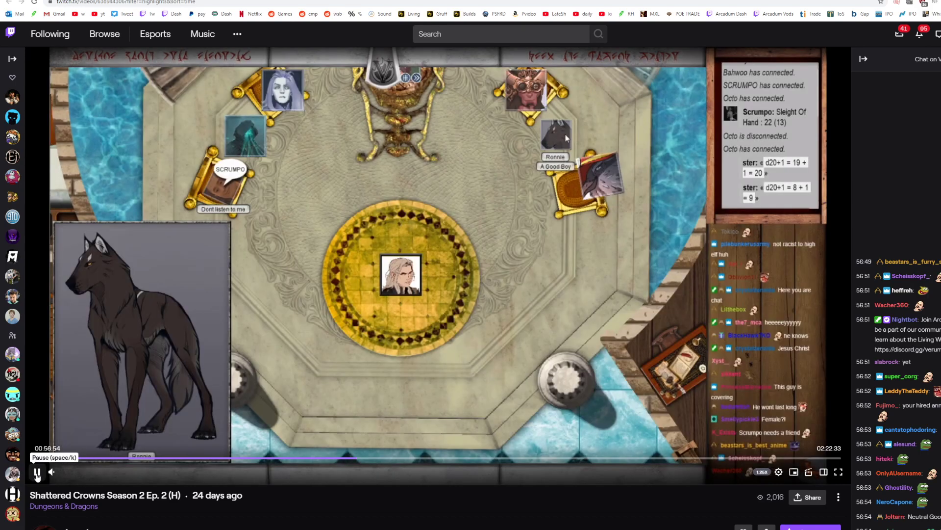
left_click(37, 471)
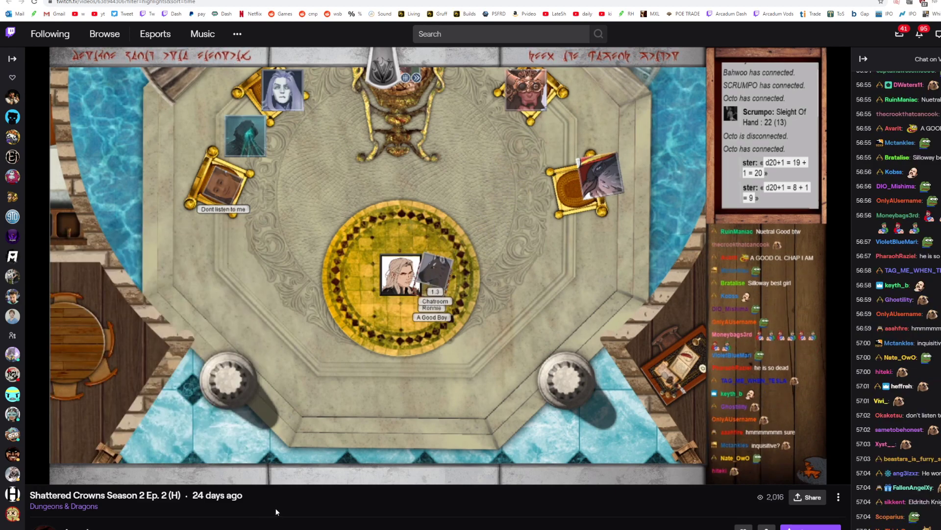
Step: Pause Ep. 2 at 00:57:07 and check further audiences at 01:00:34, 01:02:24 and 01:04:27
key("space")
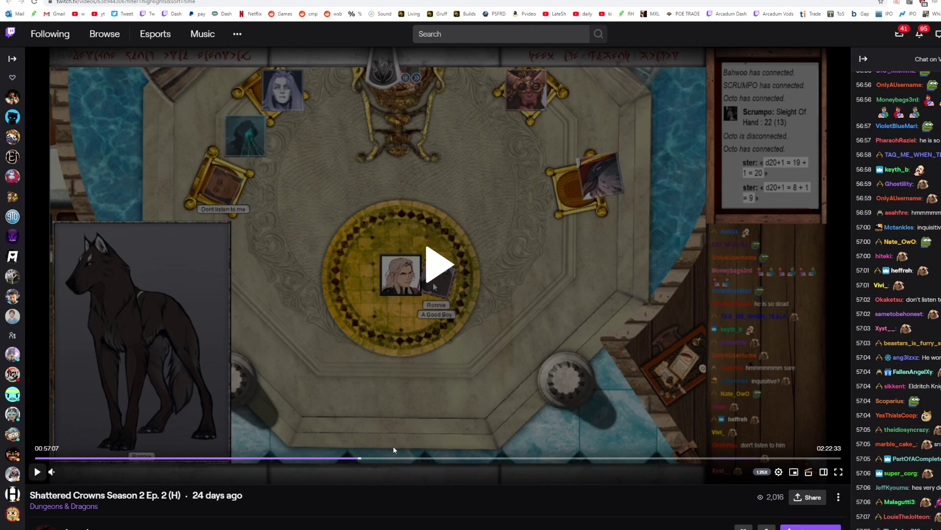
left_click(362, 458)
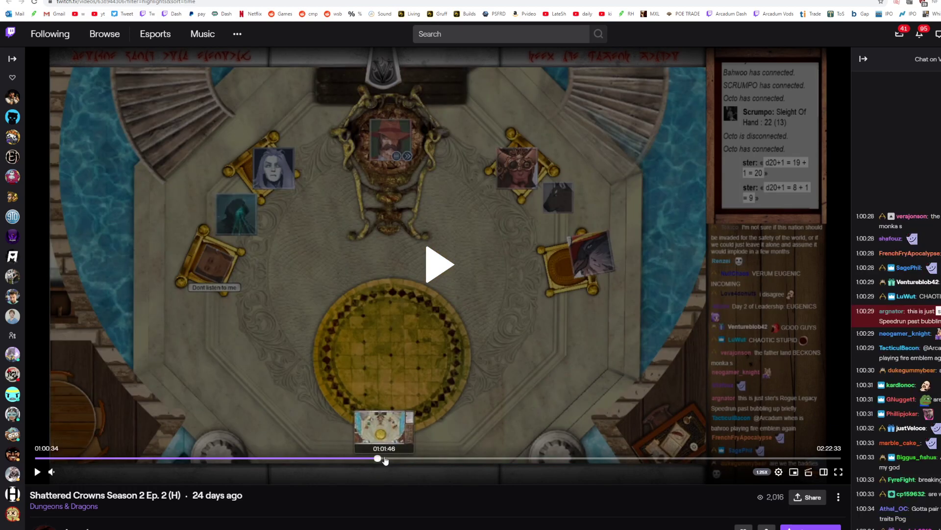
left_click(388, 458)
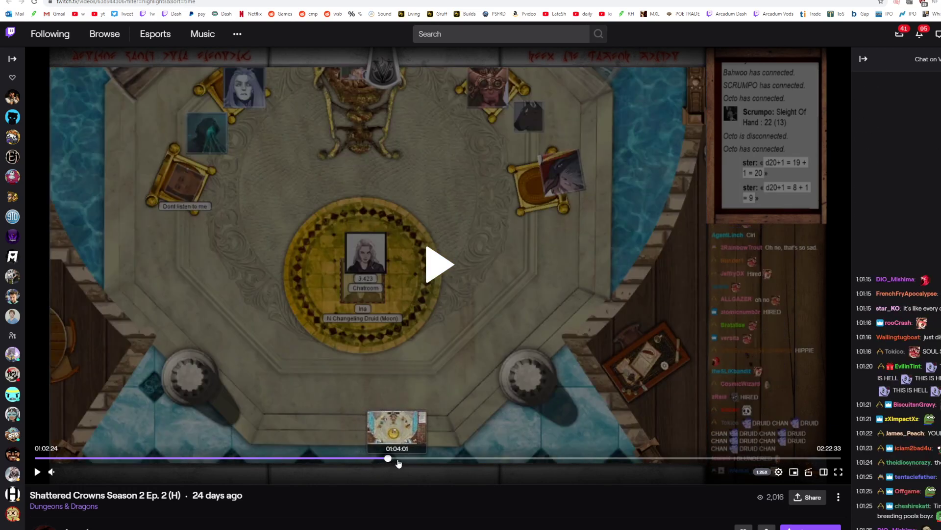
left_click(400, 459)
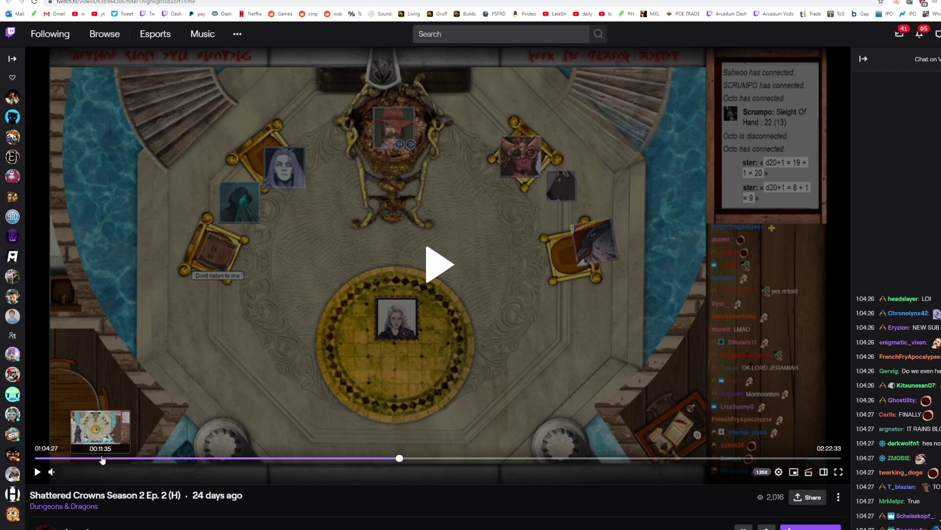
Step: Jump back in Ep. 2 to 00:17:35, play the horned swordsman's audience from about 00:17:01, and return to 00:15:24
left_click(135, 458)
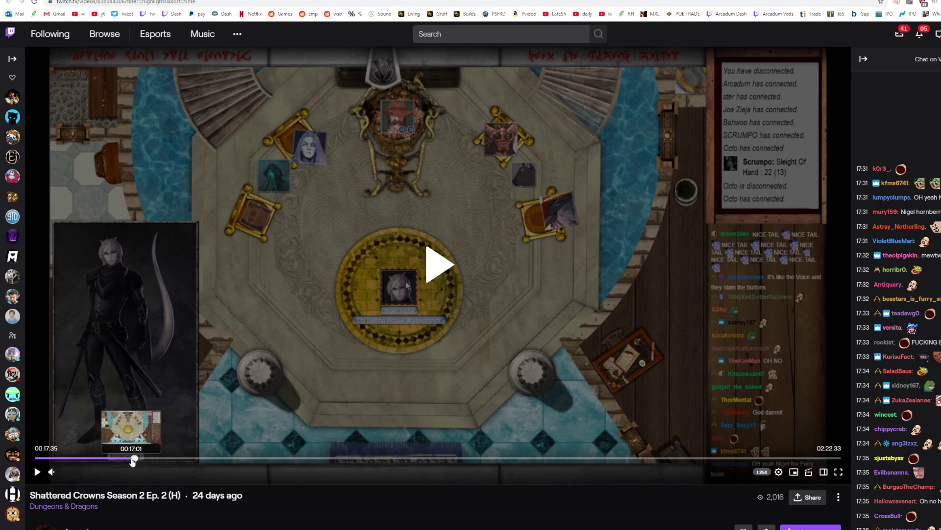
left_click(37, 472)
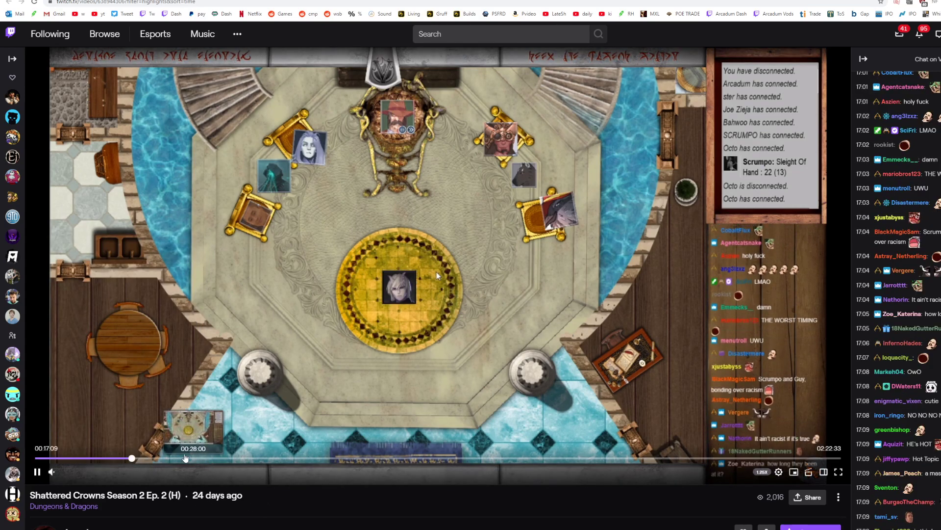
left_click(124, 458)
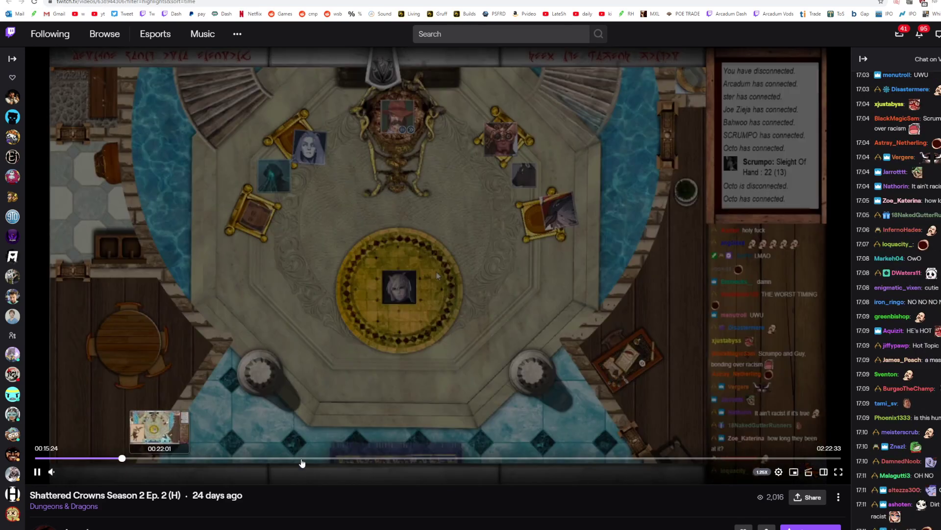
Step: Raise the playback speed to 2x and check Ep. 2 at 00:15:47, 00:16:11 and from 00:17:01 through 00:18:24
left_click(779, 471)
left_click(716, 377)
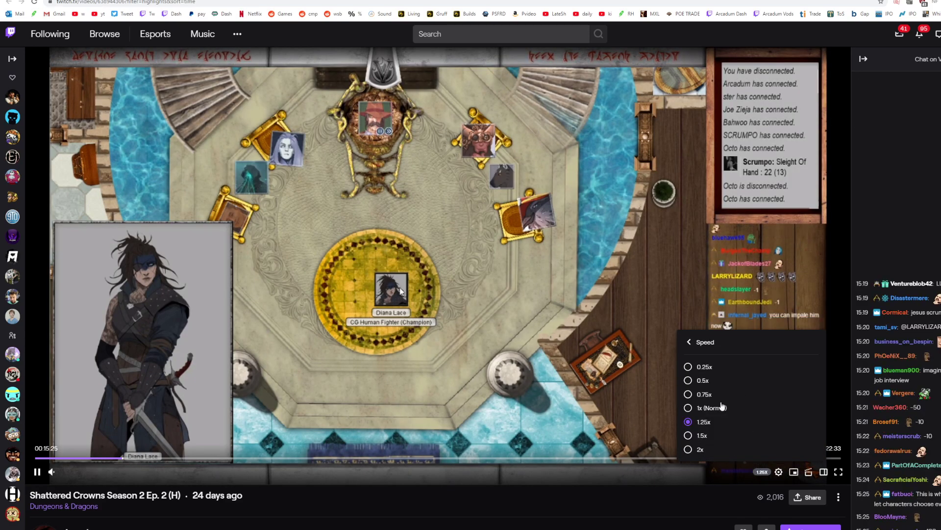
left_click(693, 441)
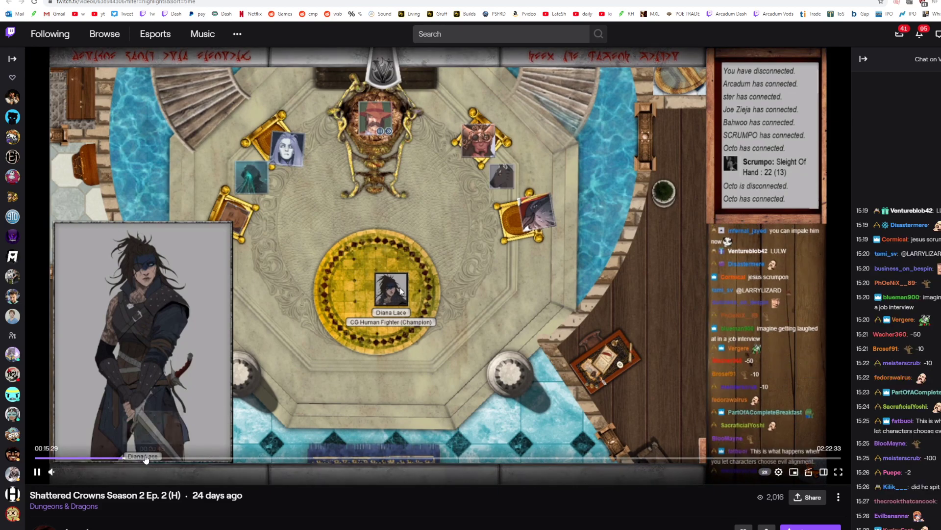
left_click(124, 458)
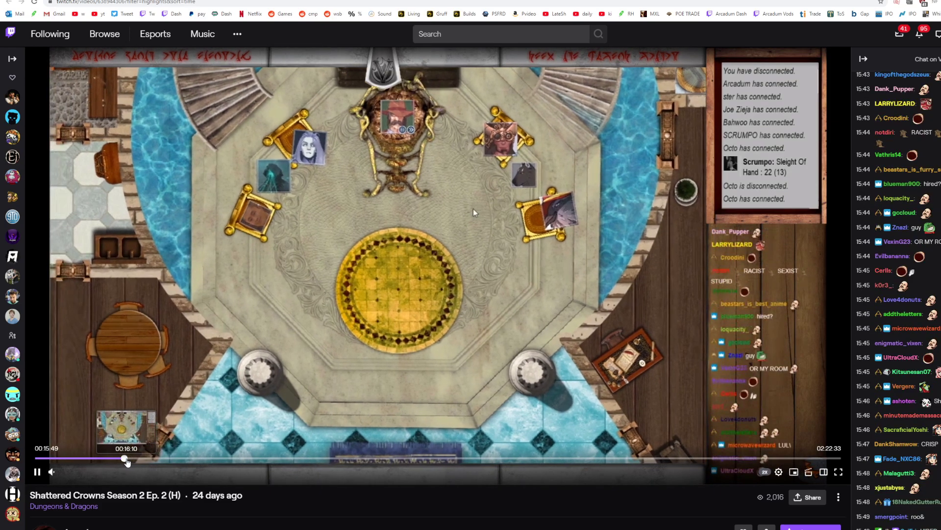
left_click(128, 459)
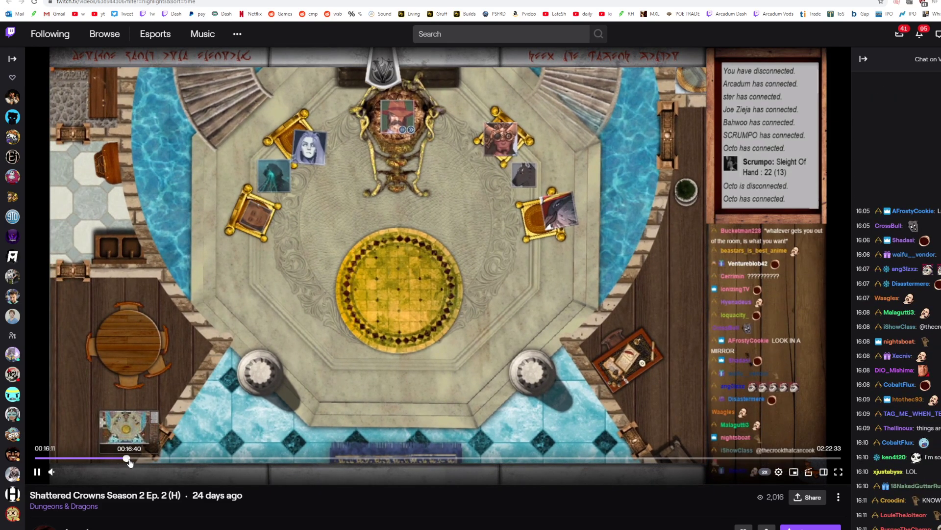
left_click(132, 458)
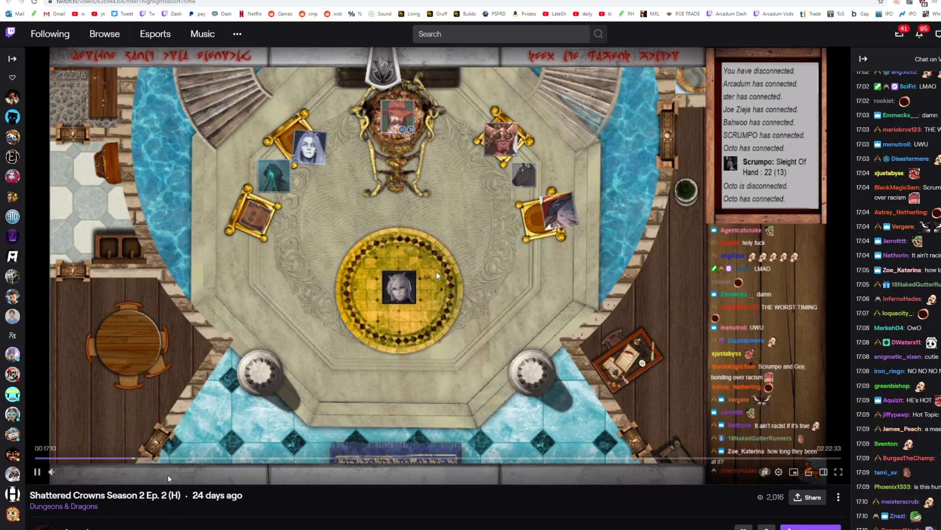
left_click(132, 459)
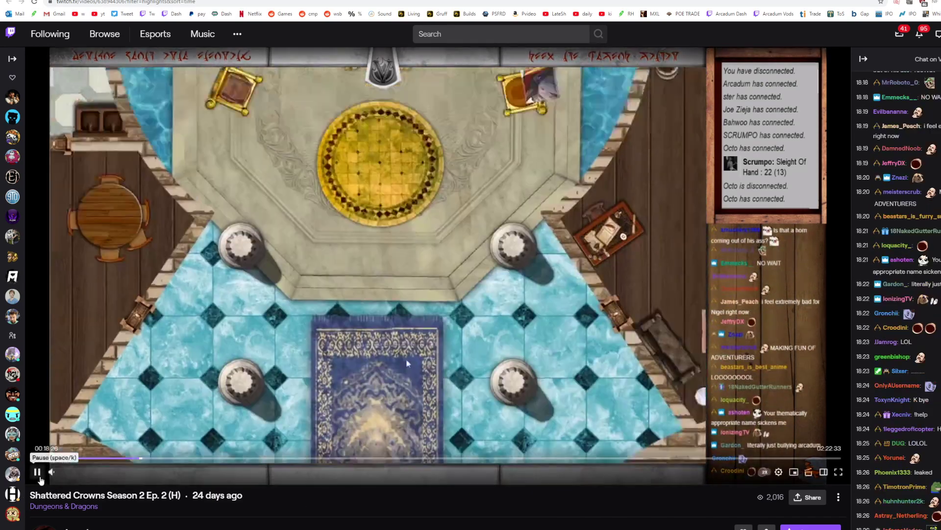
Step: Pause Ep. 2 at 00:18:27 and reset its playback speed to 1x (Normal)
left_click(37, 471)
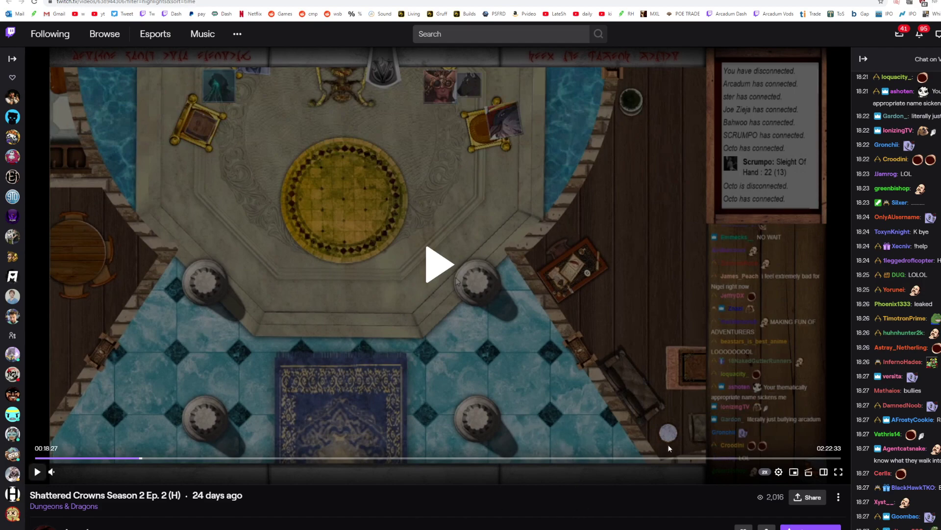
left_click(779, 472)
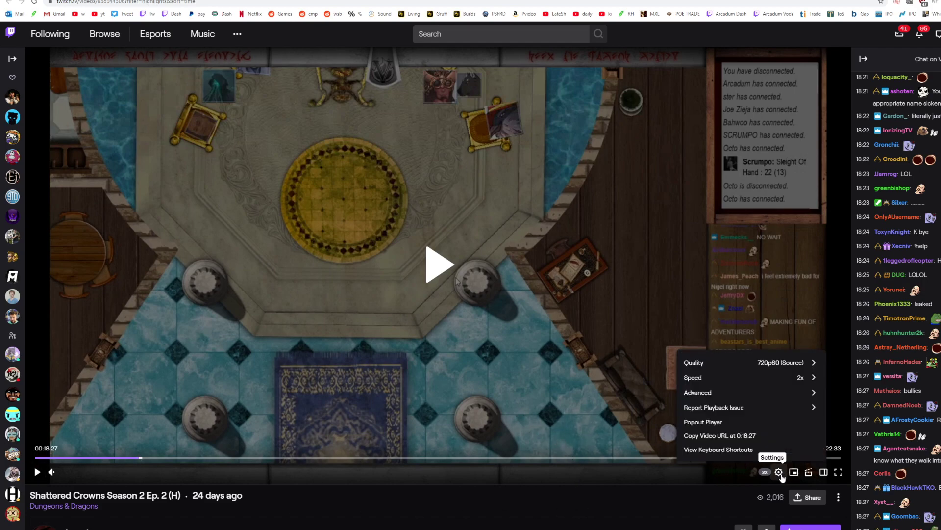
left_click(812, 379)
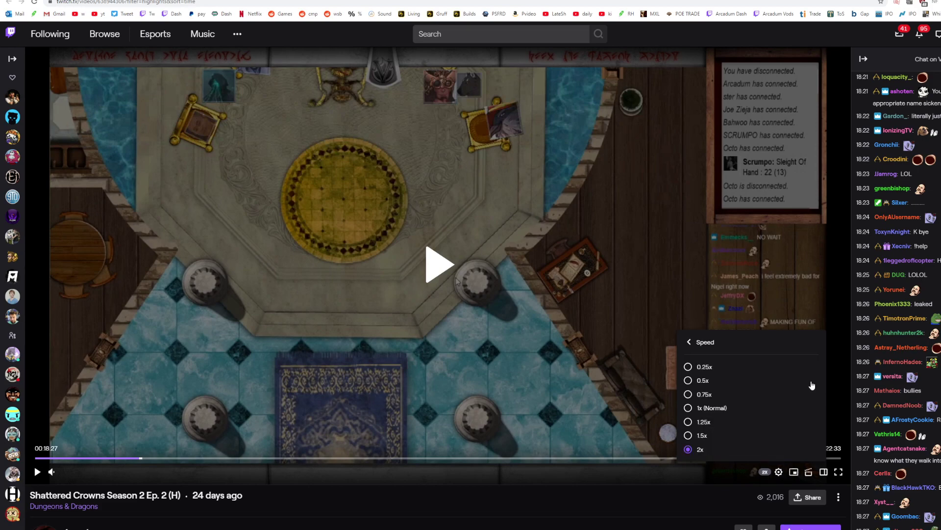
left_click(689, 408)
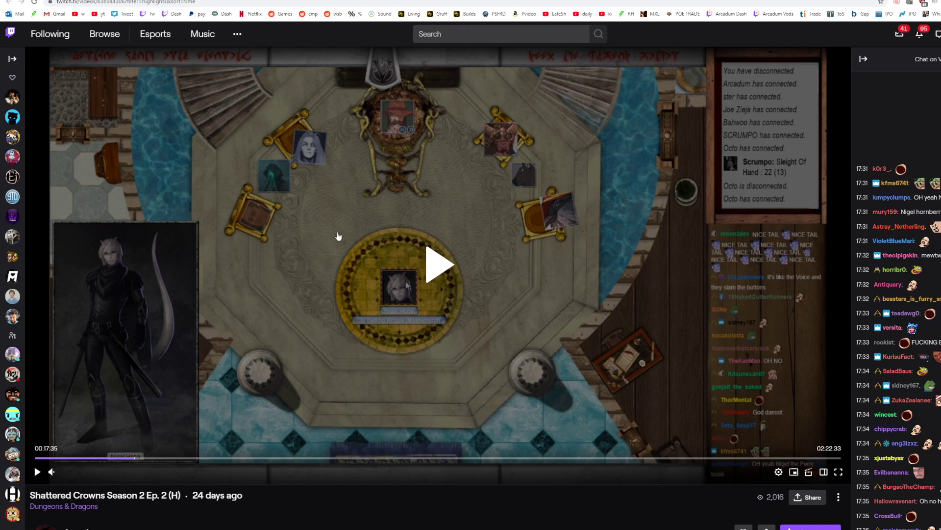
Step: Raise the video volume, play the horned swordsman's audience from about 00:16:35, and pause at 00:18:28
left_click(129, 459)
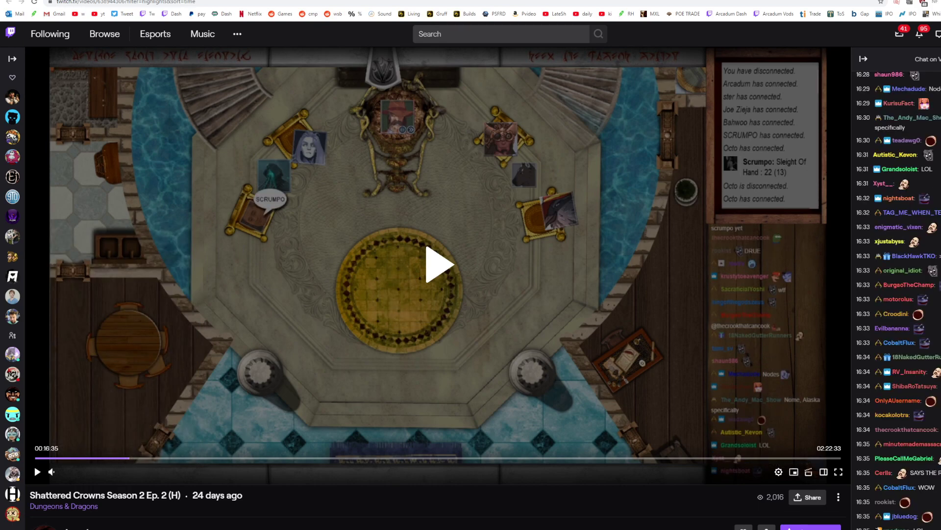
left_click(37, 472)
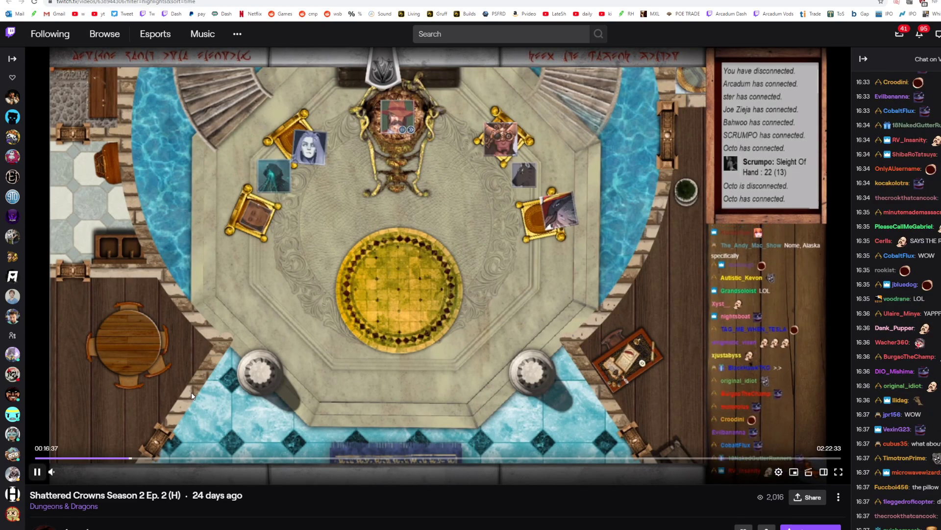
left_click(84, 472)
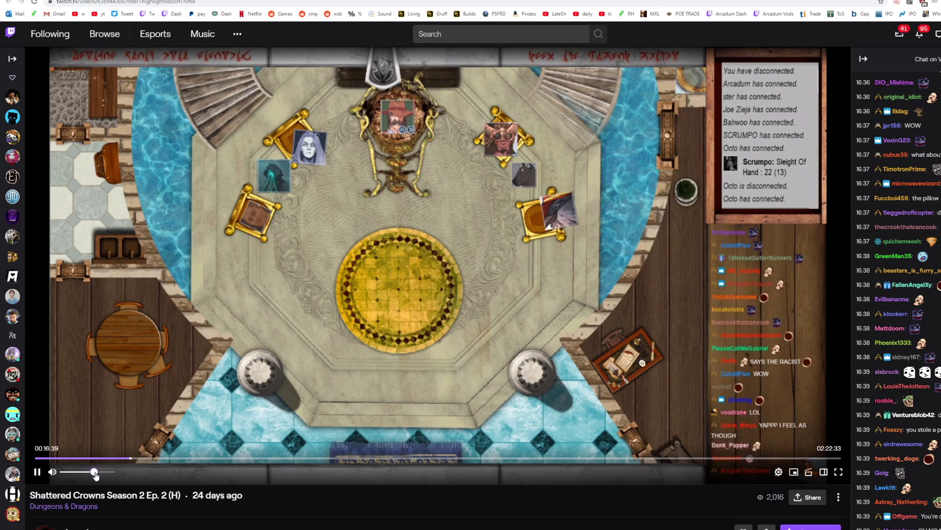
left_click(131, 462)
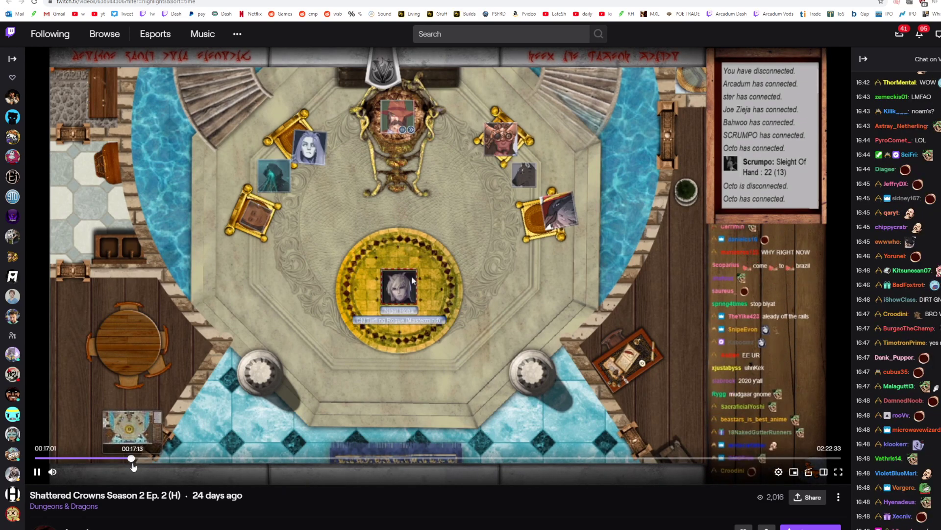
left_click(129, 461)
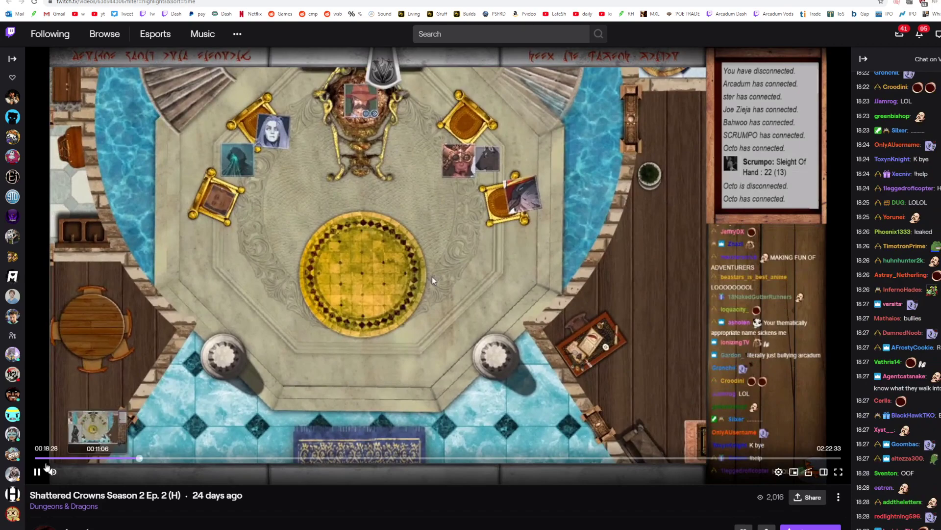
left_click(432, 276)
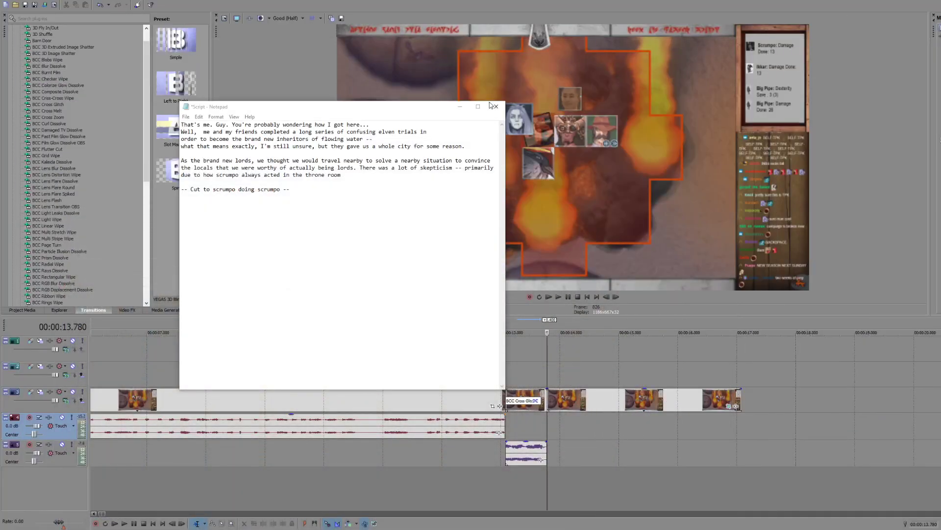
Step: Switch to the VEGAS project and place the new throne-room recording on the timeline at about 22 seconds, after the existing clips
left_click(460, 107)
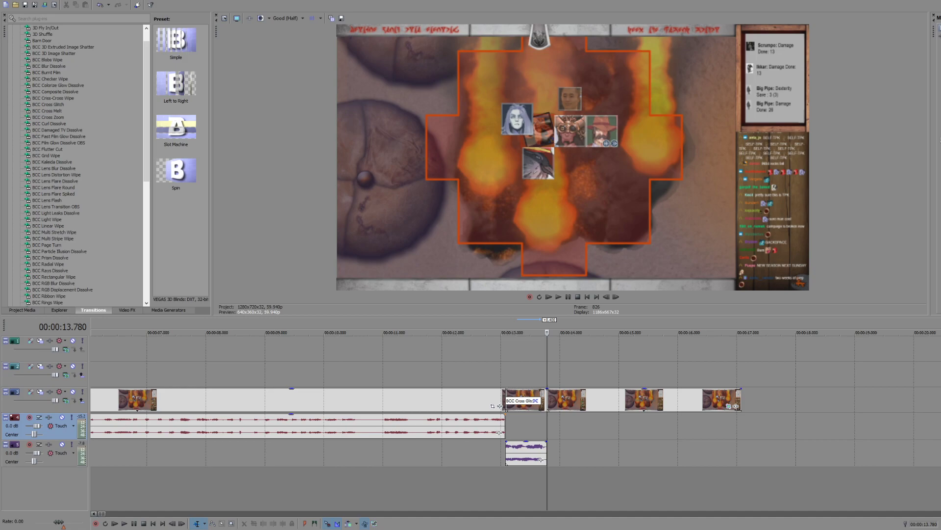
scroll(535, 408, "down", 6)
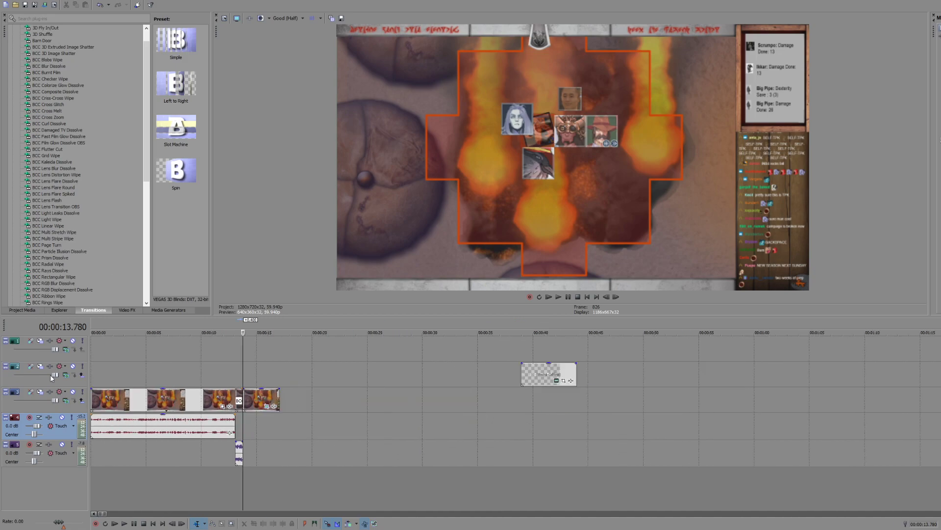
left_click_drag(940, 417, 336, 409)
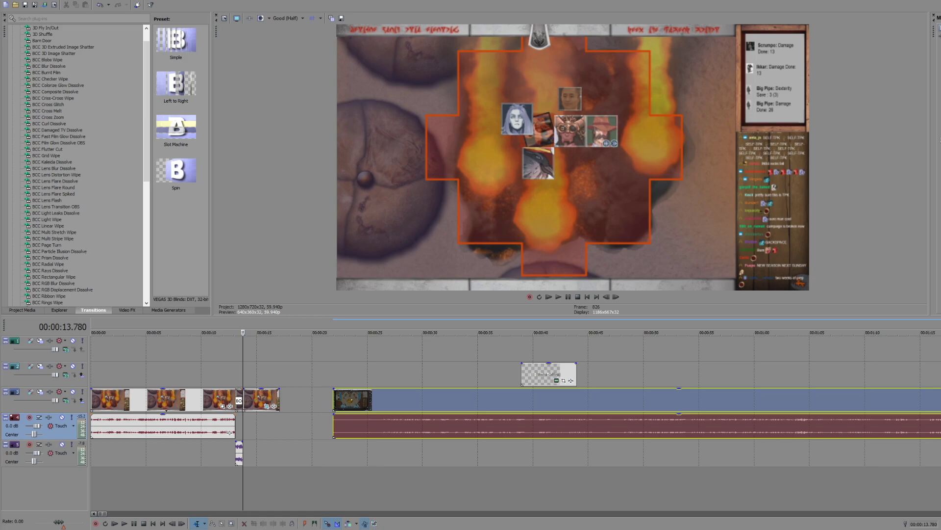
Step: Disable resampling on the recording's video event and move the clip earlier to start at about 19.5 seconds
left_click(389, 401)
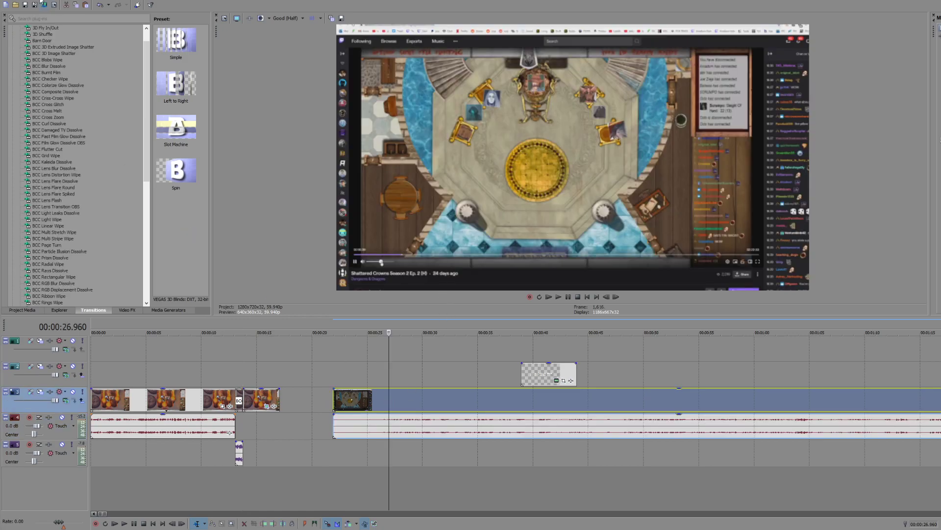
key("alt+e")
mouse_move(35, 178)
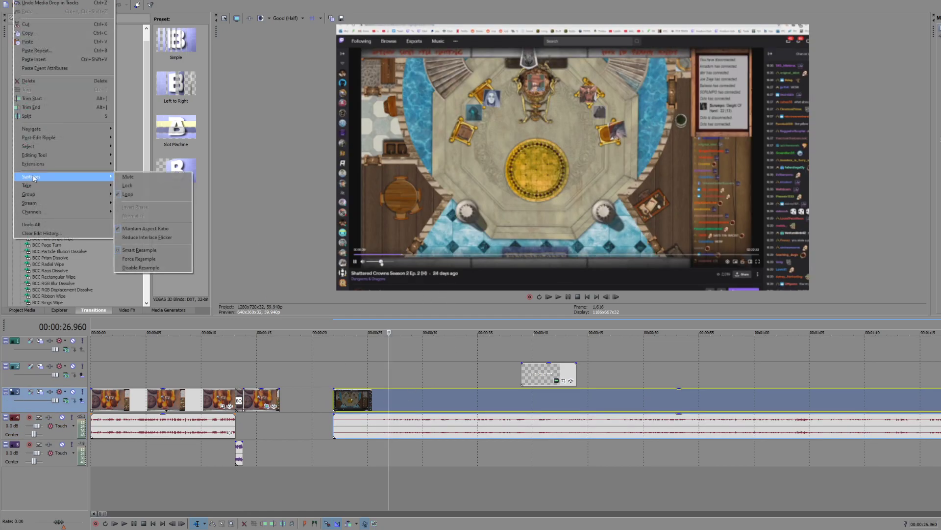
left_click(131, 270)
left_click_drag(436, 405, 410, 402)
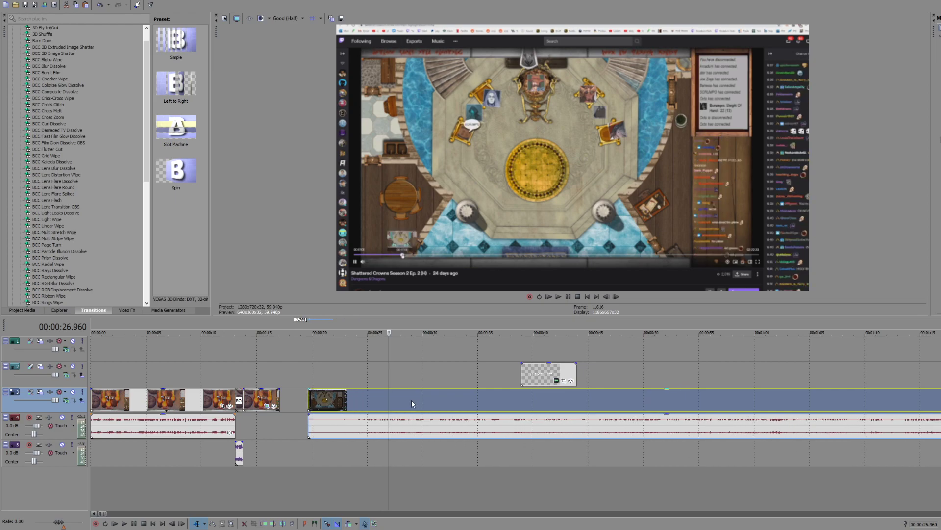
Step: Normalize the throne-room recording's audio event
left_click(445, 449)
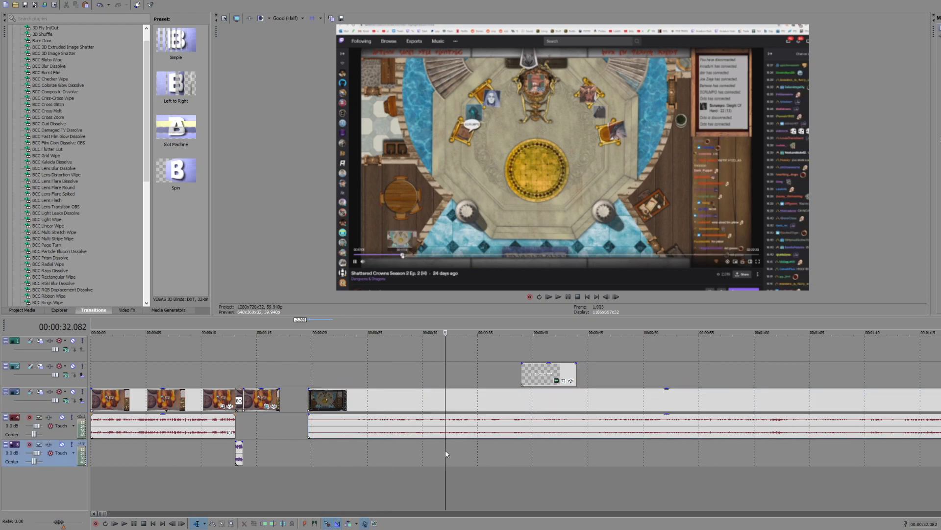
right_click(391, 428)
left_click(399, 420)
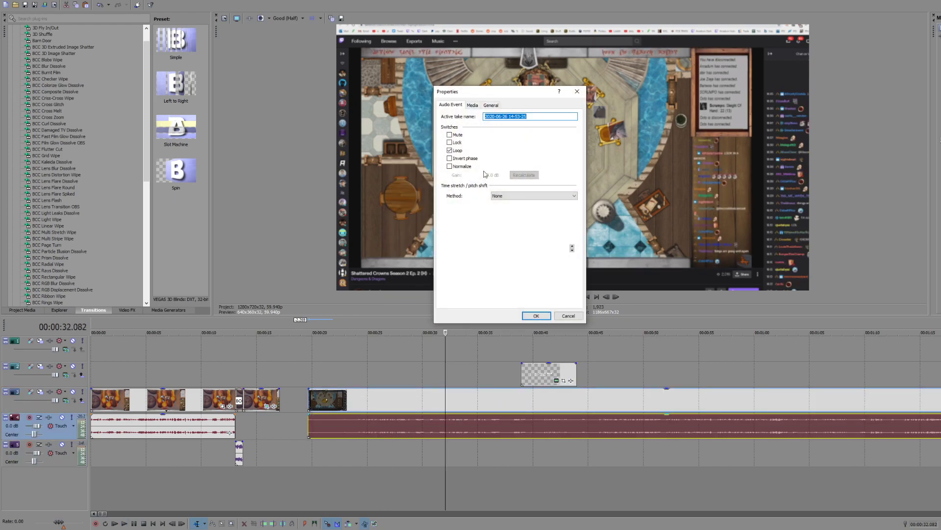
left_click(449, 166)
left_click(535, 316)
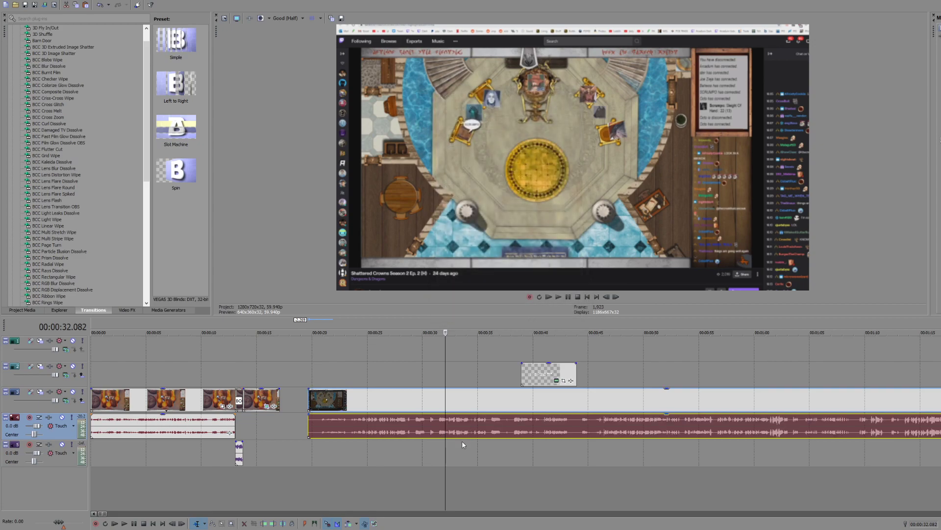
Step: Play the recording from about 38 seconds, and move the title text event back to about 11 seconds, over the opening clips
left_click(514, 442)
key("space")
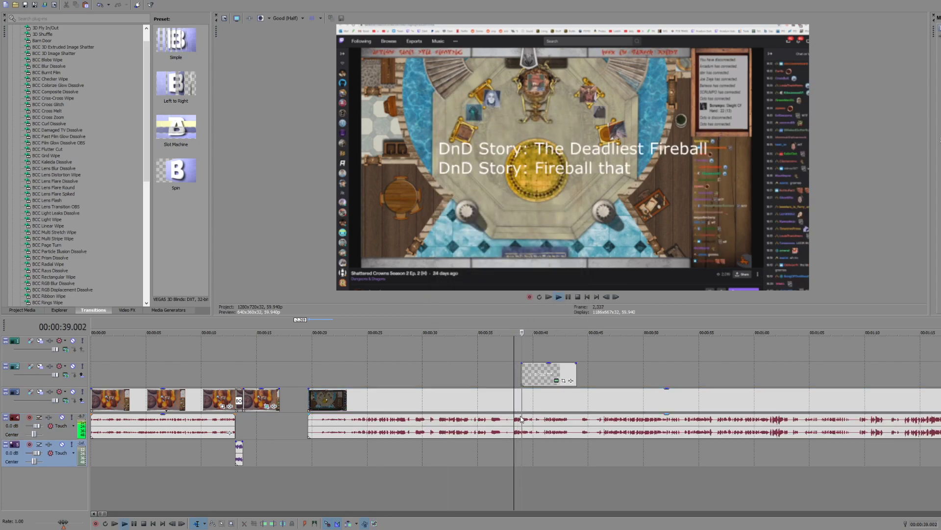
left_click_drag(522, 414, 523, 432)
key("space")
left_click_drag(539, 376, 229, 377)
Step: Review the throne-room recording farther along the timeline, playing it from about 52 seconds
left_click(431, 458)
left_click(643, 446)
scroll(613, 446, "up", 3)
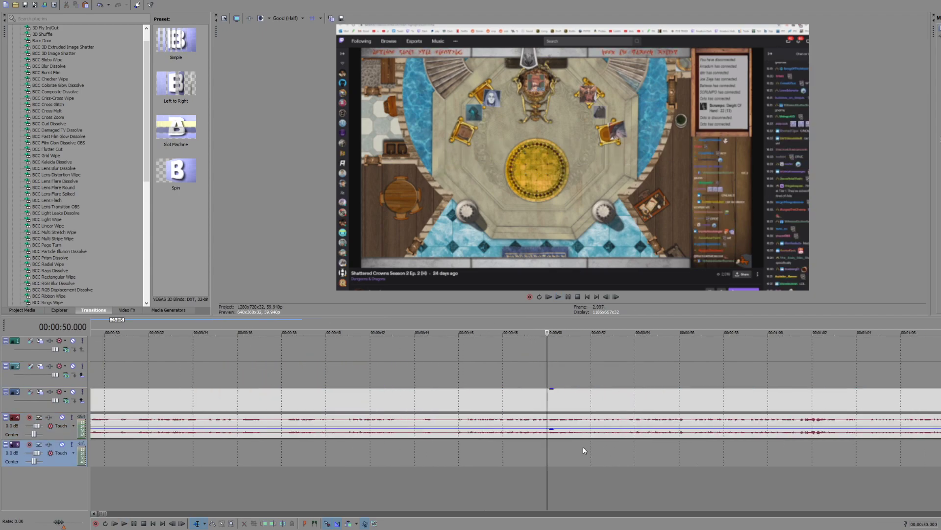
left_click(600, 446)
key("space")
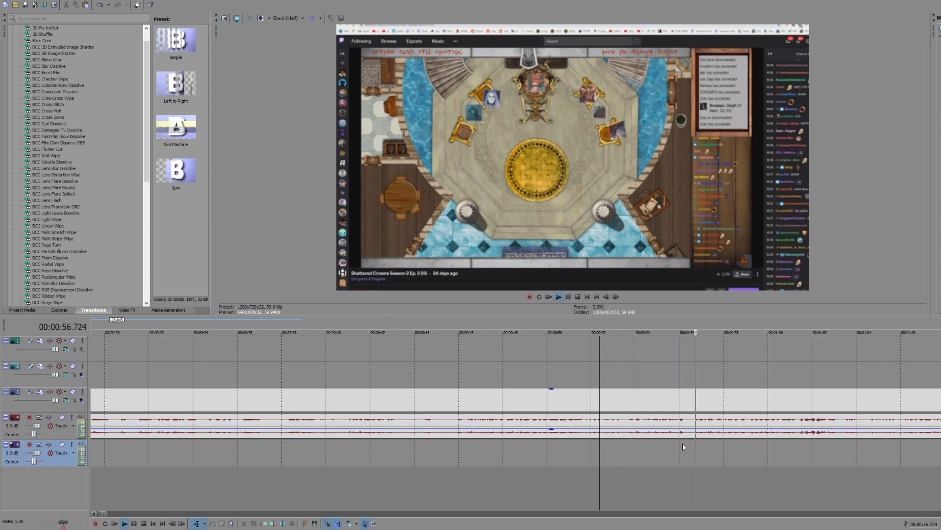
Step: Review the throne-room recording farther along the timeline, skipping ahead to about 1:04 and playing from about 1:09
scroll(567, 440, "down", 2)
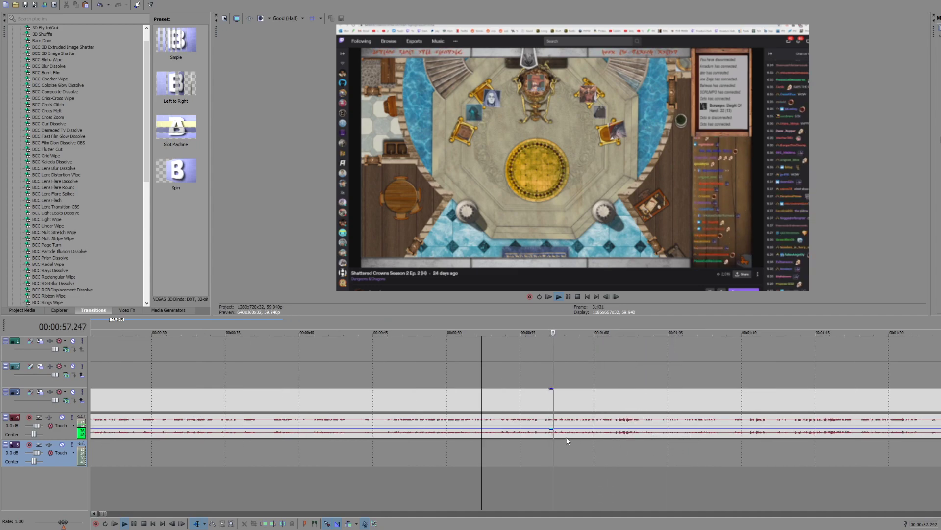
left_click(645, 440)
left_click(663, 445)
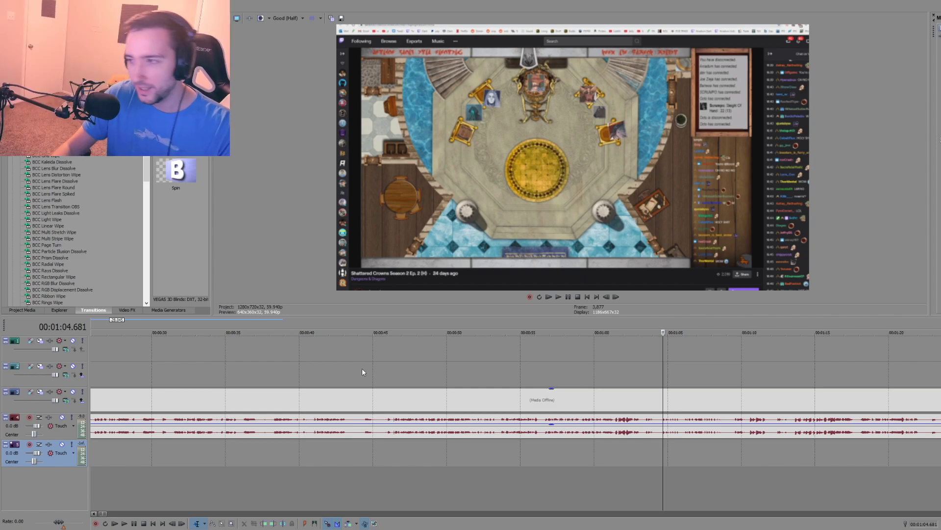
left_click(735, 443)
key("space")
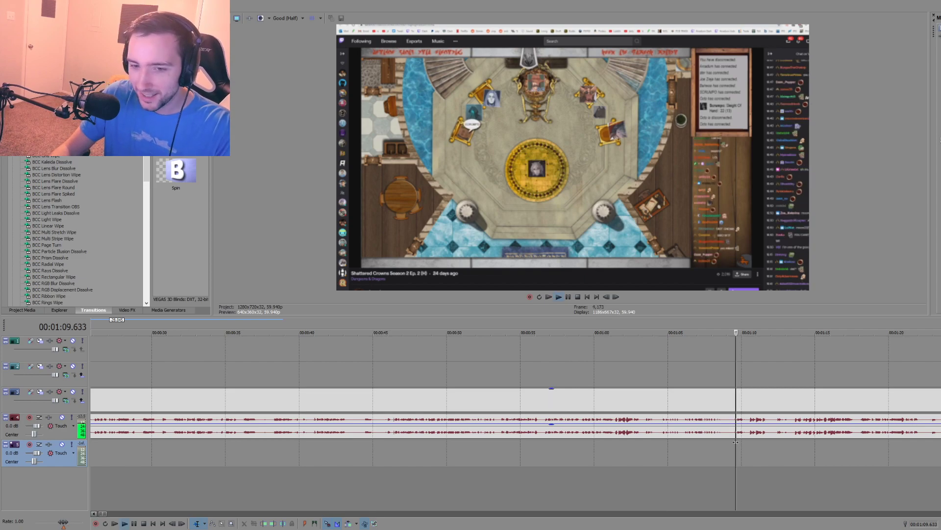
Step: Find the moment around 1:09 where the portrait token appears on the golden circle, playing from just before it
scroll(662, 449, "down", 2)
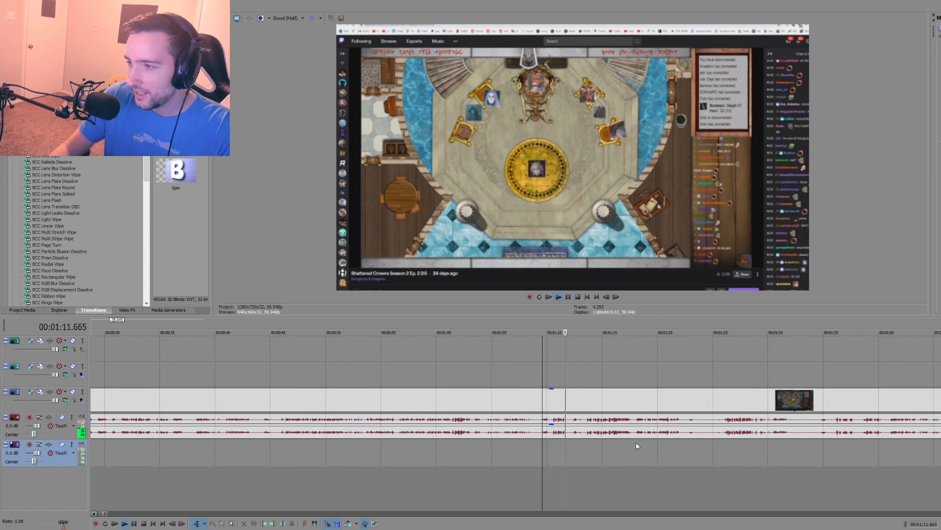
scroll(451, 442, "up", 2)
key("space")
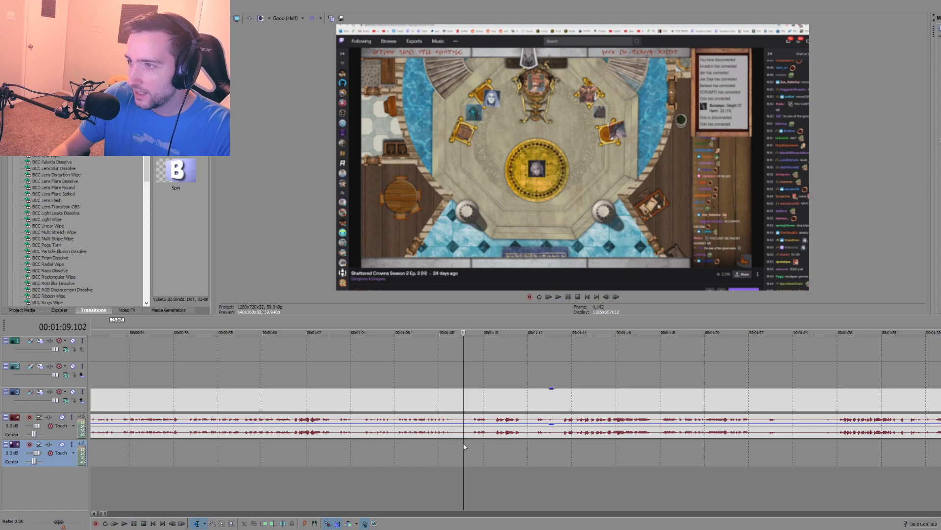
left_click(464, 443)
left_click(471, 444)
left_click(460, 443)
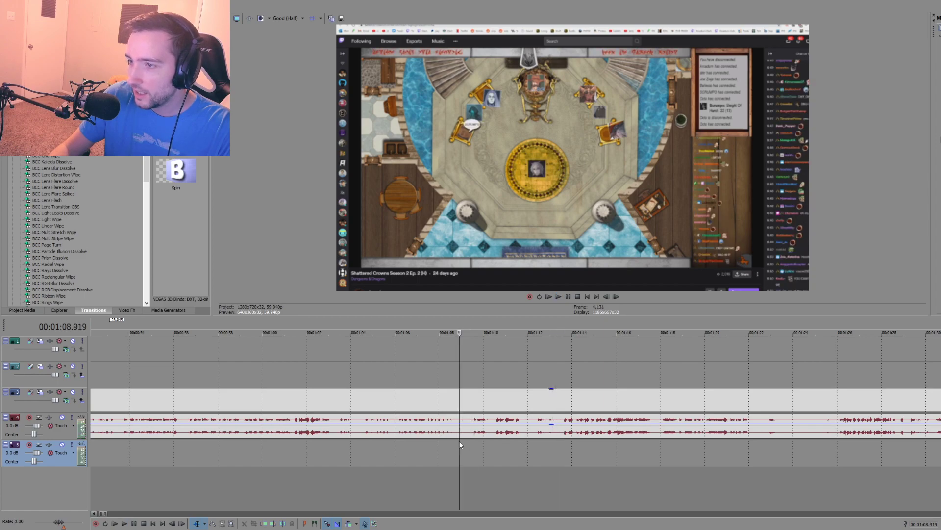
key("space")
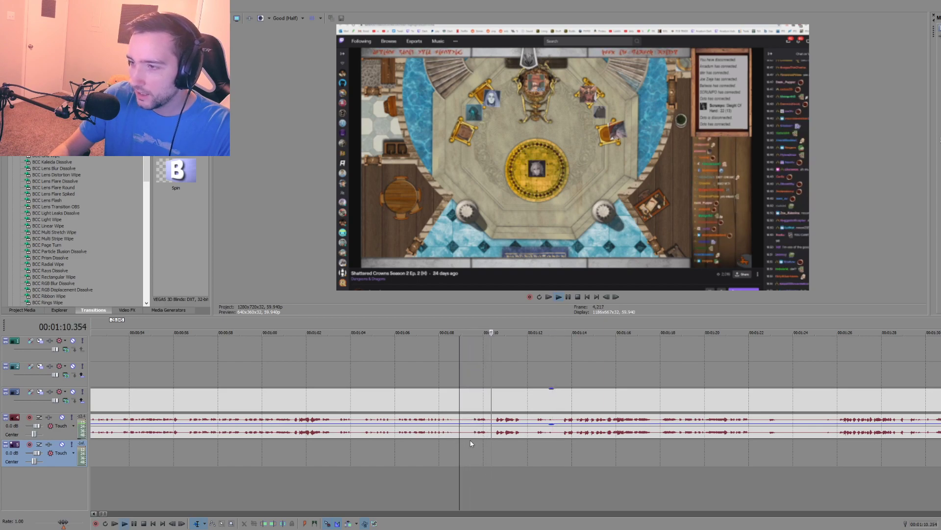
key("space")
Step: Split the recording at about 1:08.7, delete the part before the cut, and move the remaining clip to start at about 57.5 seconds
left_click(456, 443)
scroll(455, 441, "down", 8)
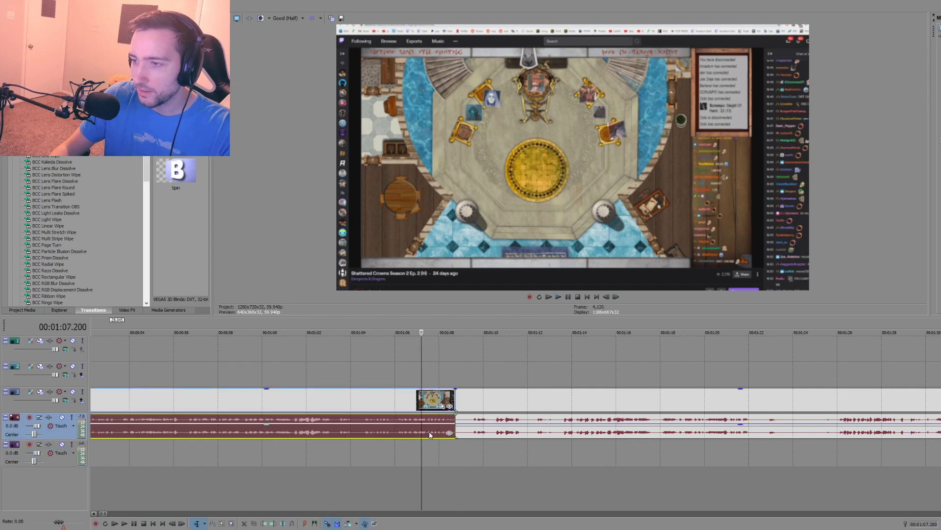
mouse_move(200, 420)
left_mouse_down()
mouse_move(163, 421)
mouse_move(185, 422)
left_mouse_up()
left_click(170, 446)
scroll(304, 445, "up", 6)
scroll(490, 438, "up", 4)
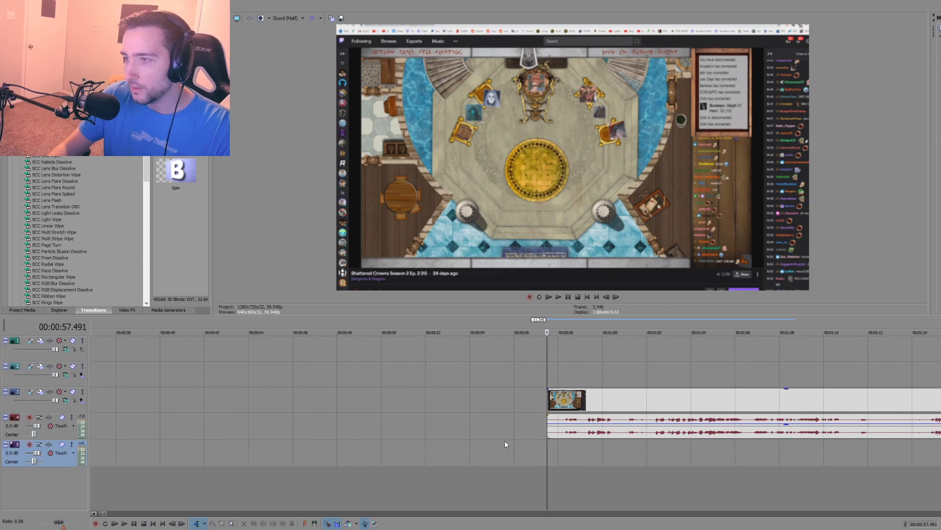
left_click(551, 423)
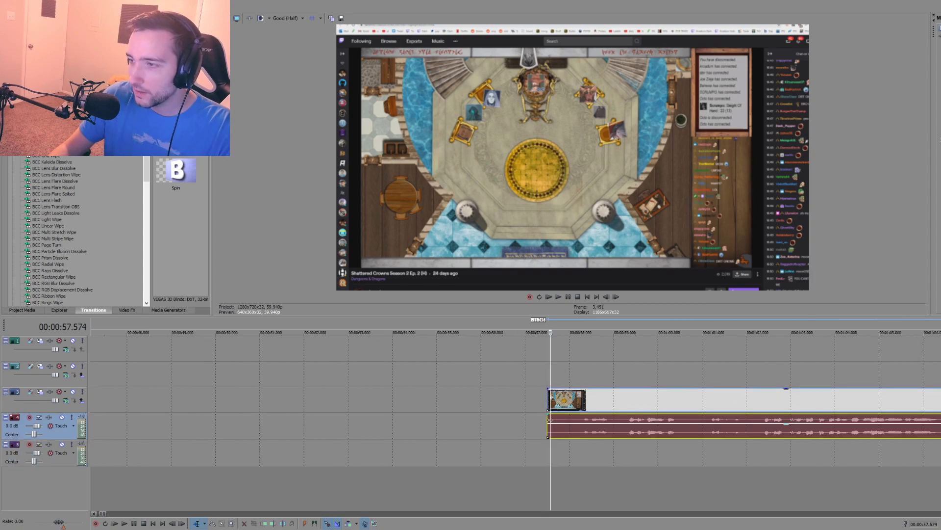
left_click(544, 451)
scroll(544, 451, "down", 8)
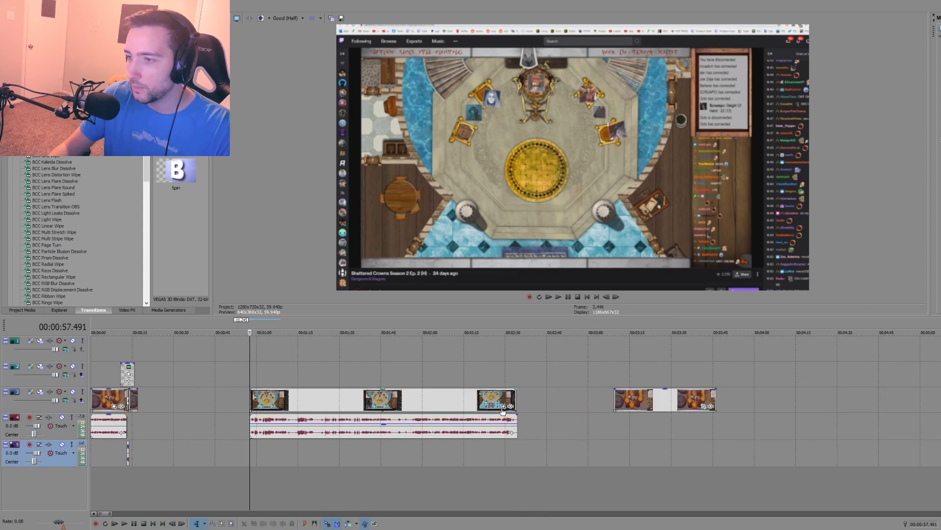
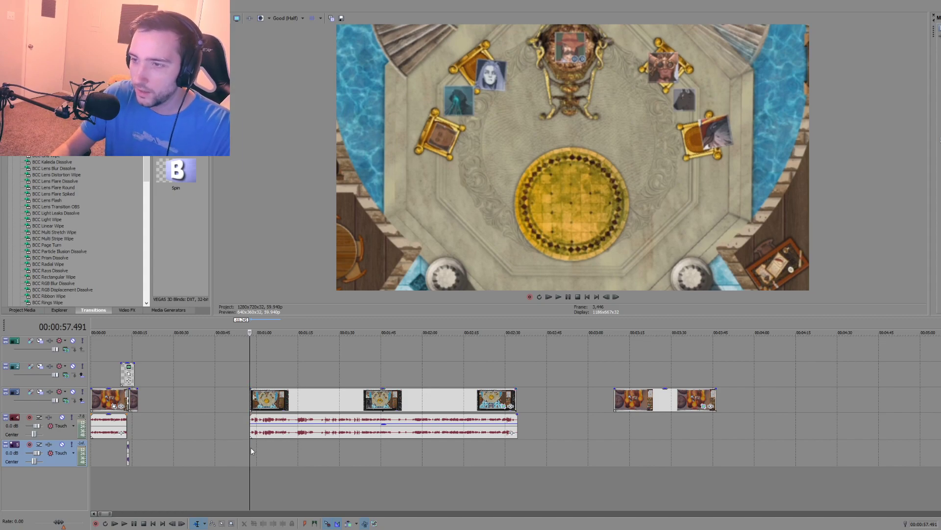
Step: Split the throne-room clip just after its start and join the pieces in a short crossfade starting at about 51 seconds
key("space")
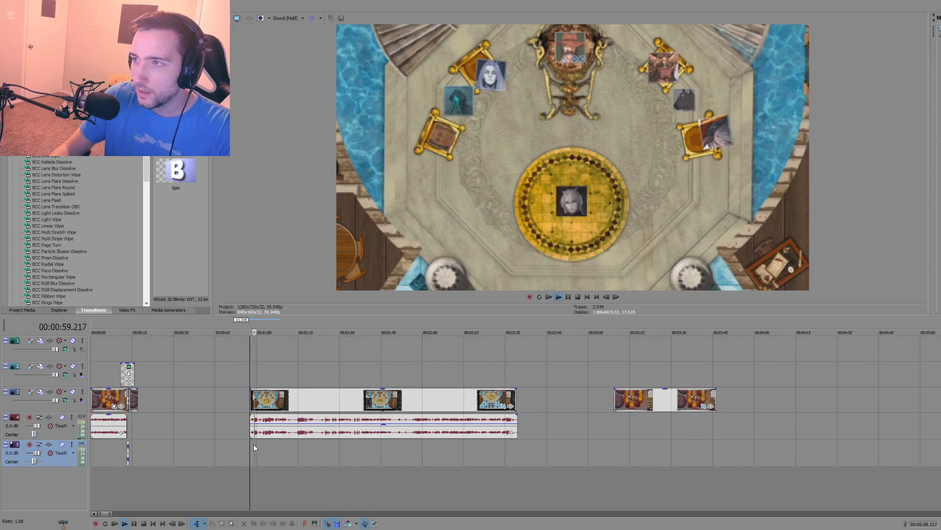
scroll(355, 454, "up", 3)
scroll(354, 454, "up", 3)
key("space")
scroll(491, 436, "up", 3)
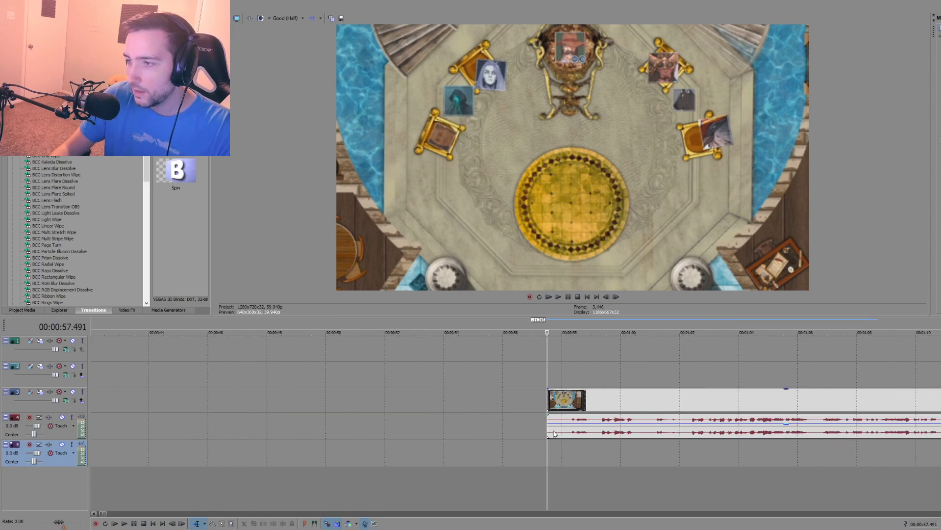
left_click(554, 434)
key("s")
left_click_drag(550, 435, 368, 434)
left_click(564, 443)
left_click(561, 442)
key("s")
left_click(547, 429)
key("Delete")
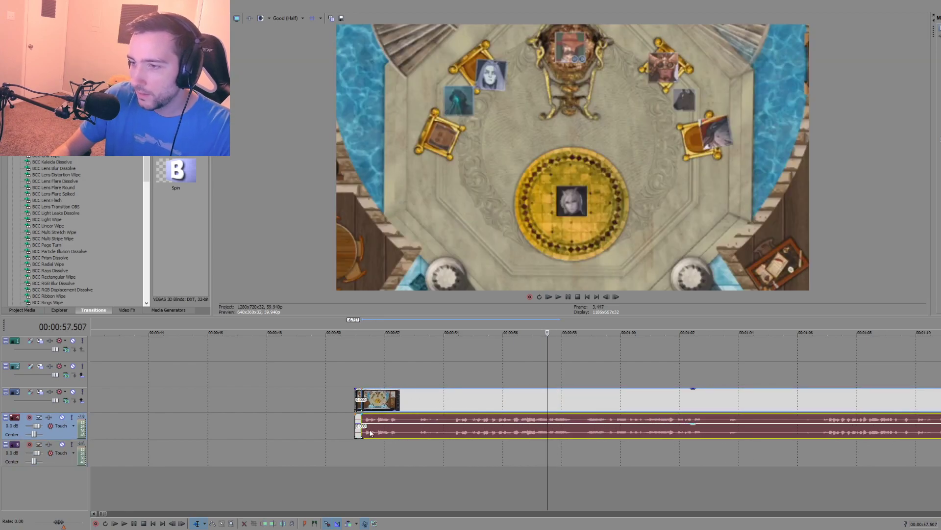
Step: Play the throne-room clip from its new start at about 51 seconds to check the token's appearance on the golden circle
left_click(355, 443)
key("space")
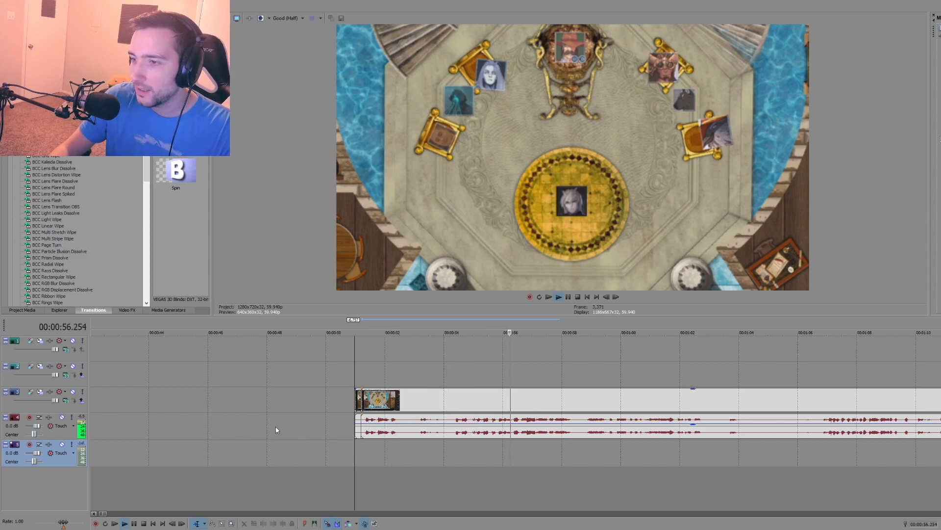
key("space")
Step: Paste a copy of the throne-room clip at about 36 seconds and trim the copy's video to end at about 44 seconds
left_click(471, 399)
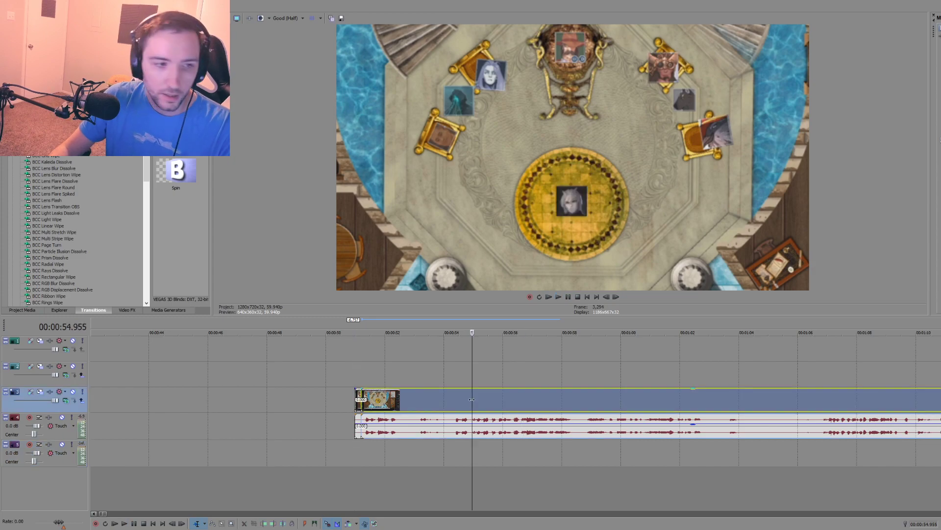
scroll(371, 404, "down", 2)
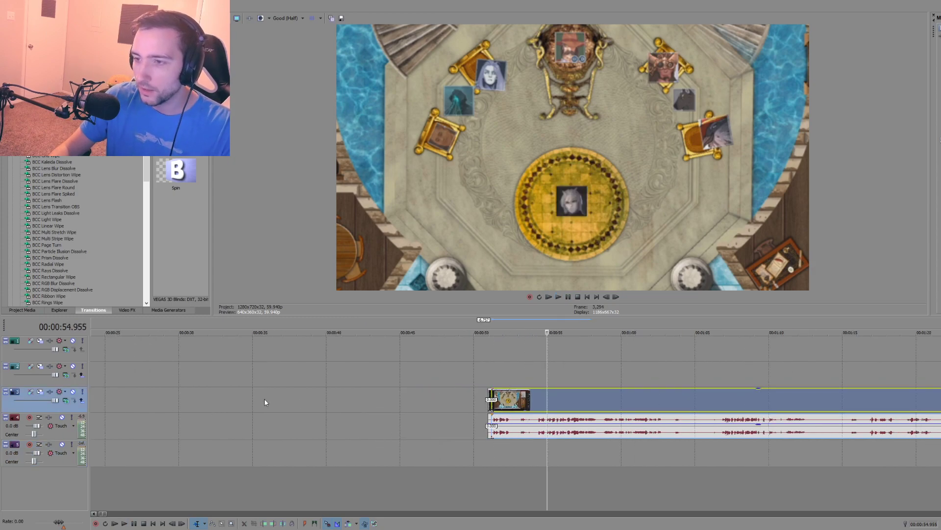
left_click(265, 399)
scroll(267, 399, "down", 1)
key("ctrl+End")
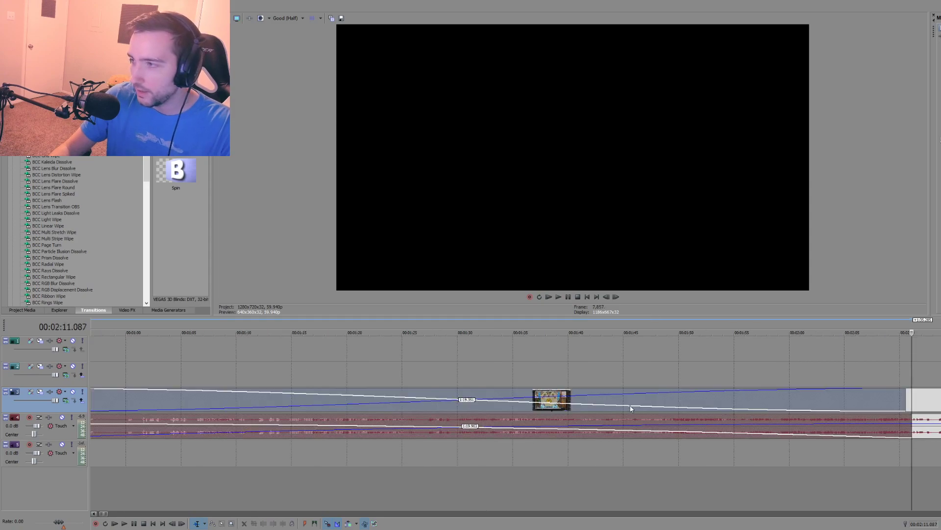
scroll(630, 407, "down", 3)
left_click_drag(453, 394, 215, 394)
Step: Delete the audio of the throne-room copy at about 36 seconds while keeping its video
left_click(212, 424)
key("Delete")
left_click(195, 420)
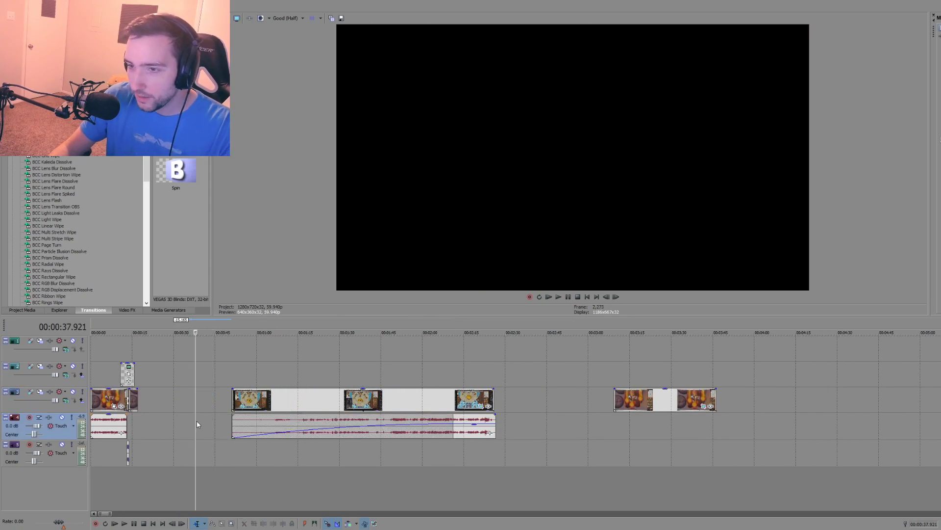
key("ctrl+z")
left_click(204, 422)
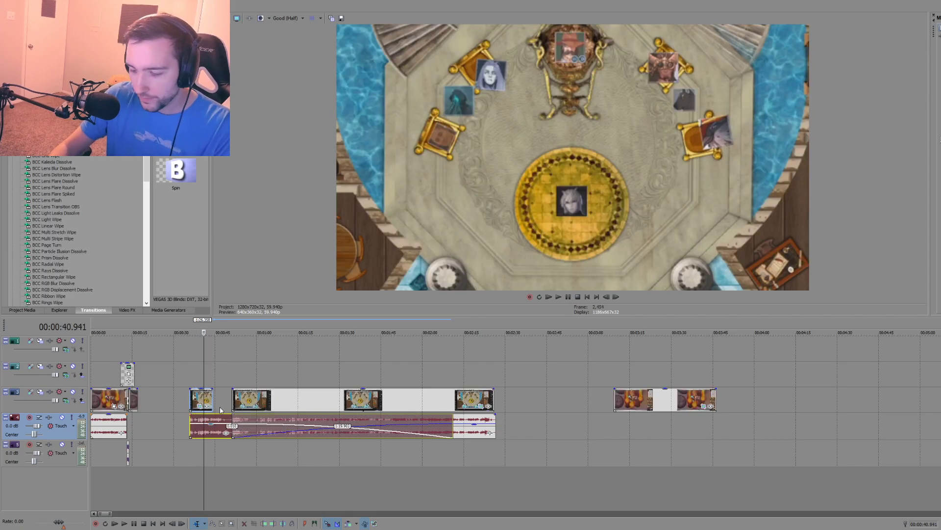
key("Delete")
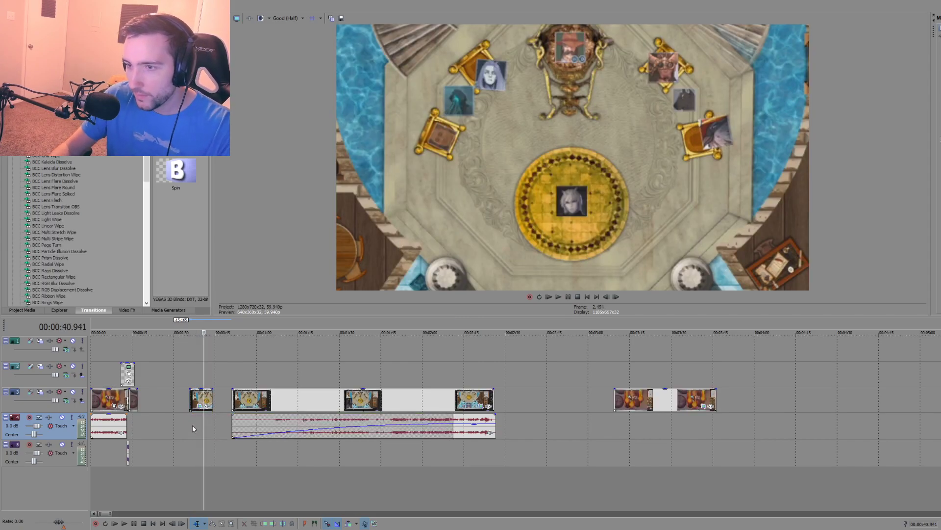
Step: Extend the video-only throne-room copy at both ends so it runs from about 19 to 48 seconds
left_click(191, 425)
scroll(194, 419, "up", 4)
left_click(578, 446)
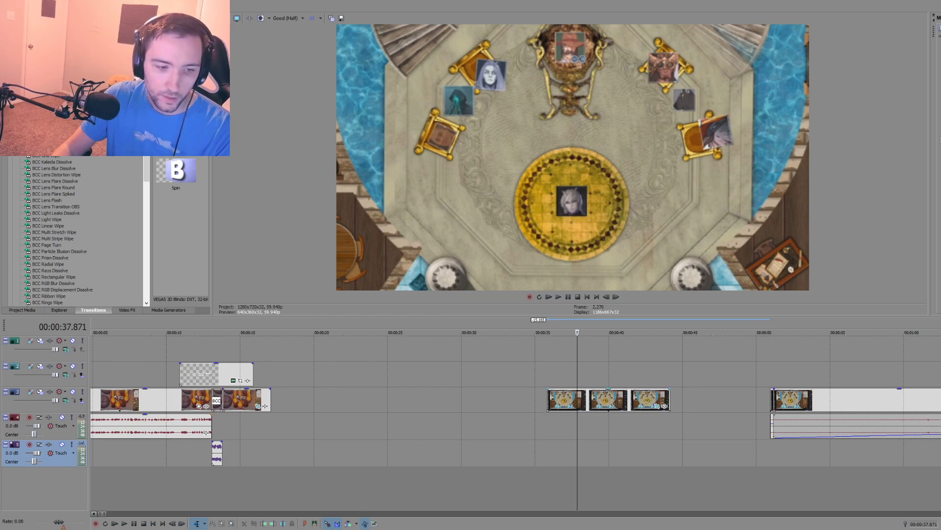
key("Left")
key("Left")
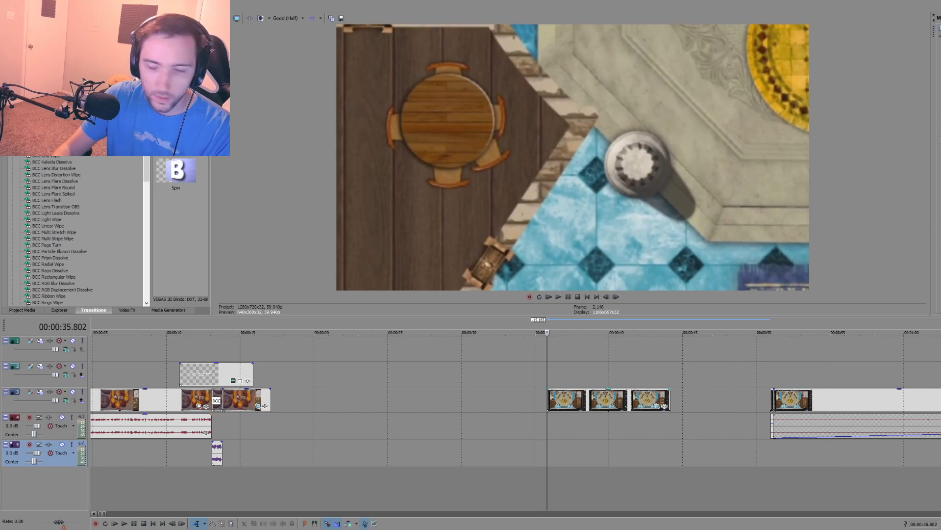
left_click(561, 424)
left_click(582, 425)
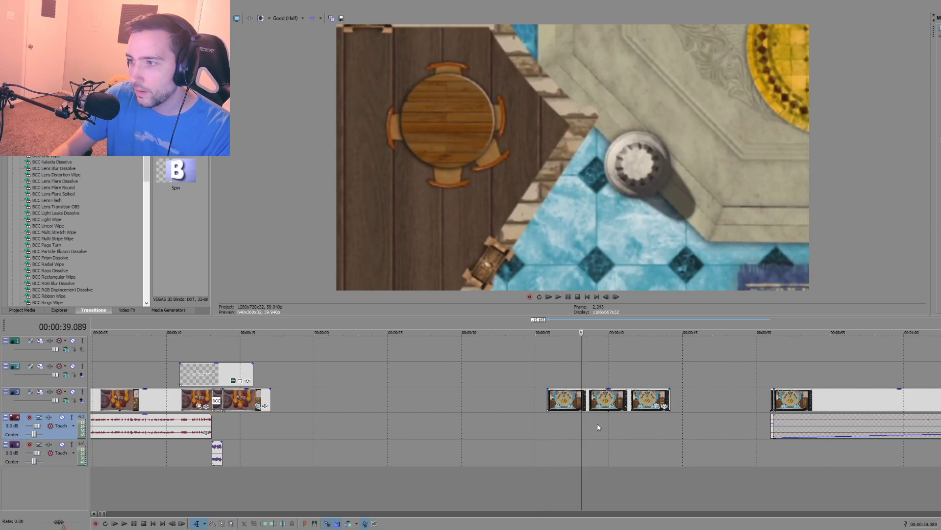
left_click(595, 423)
left_click(631, 421)
left_click(638, 422)
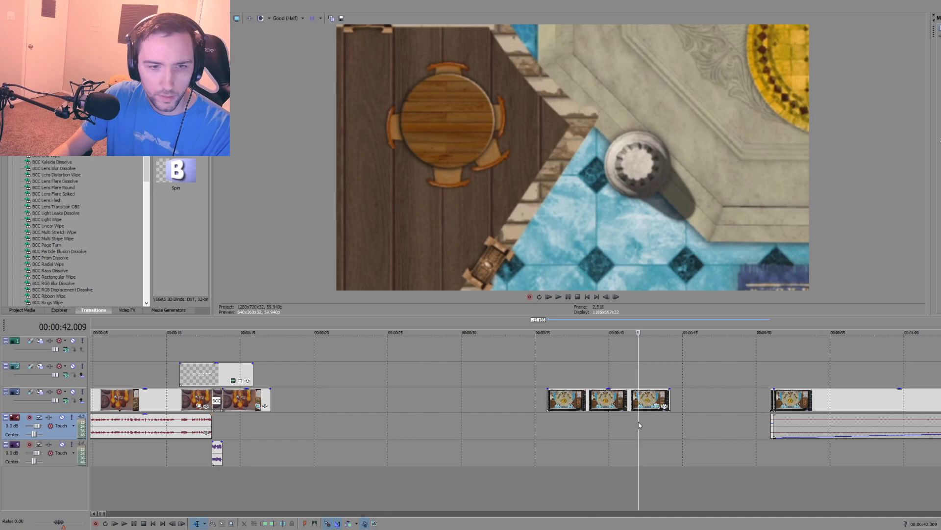
scroll(643, 419, "down", 3)
left_click_drag(421, 403, 448, 402)
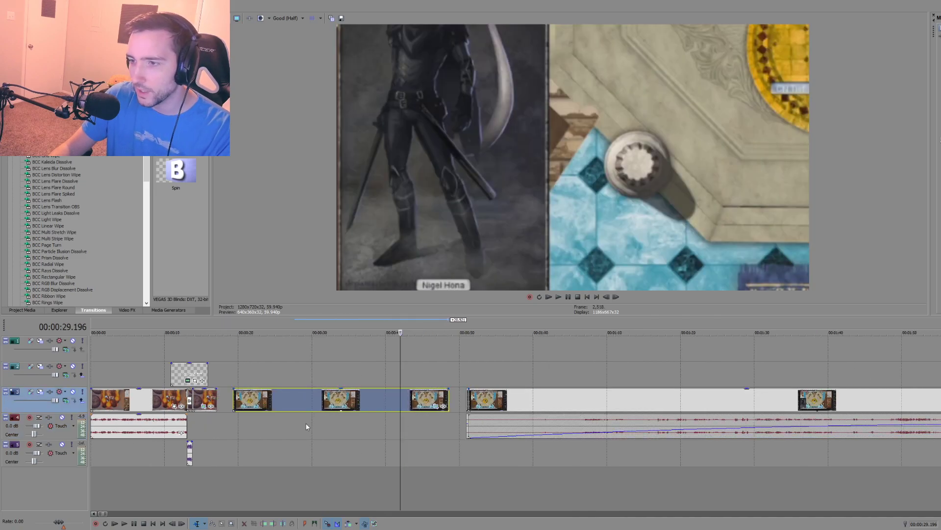
Step: Split the video-only copy at about 32.3 and 33.4 seconds to isolate the full-length character portrait
left_click(329, 422)
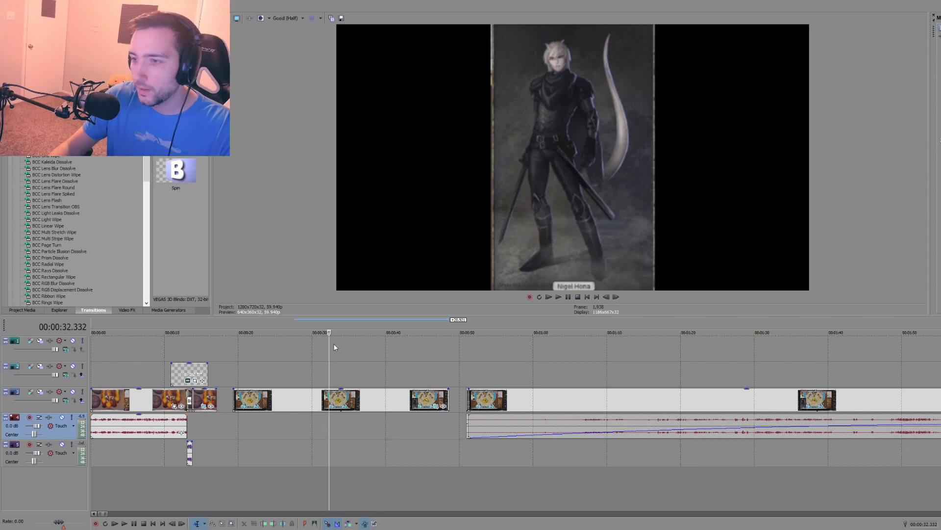
key("s")
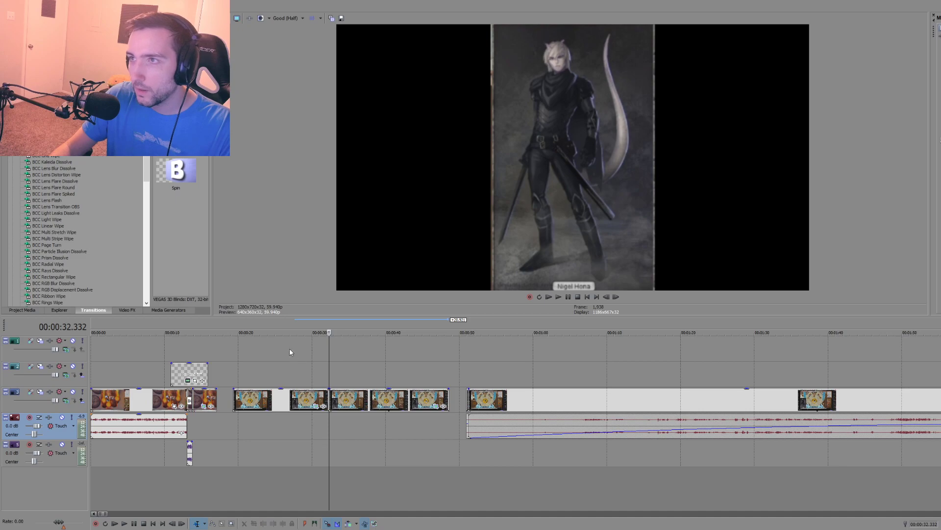
left_click(337, 400)
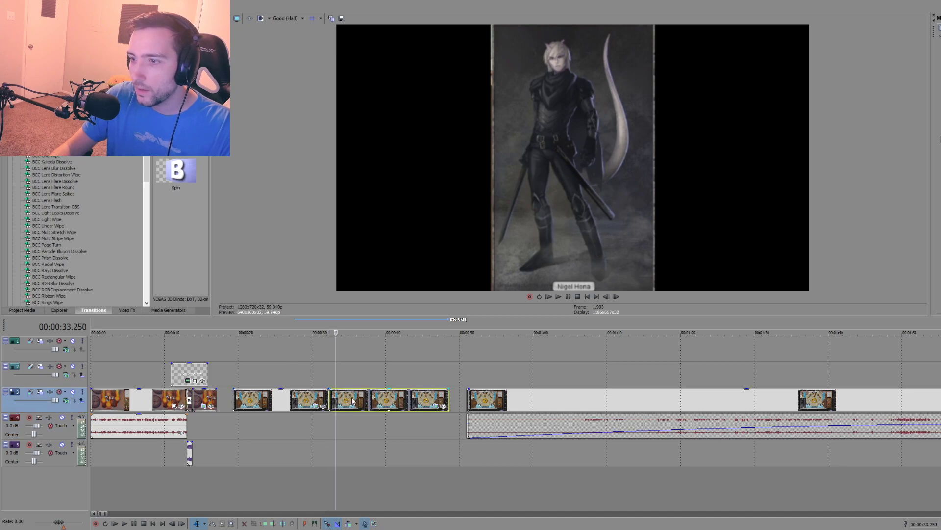
left_click(351, 400)
key("s")
key("ctrl+z")
left_click(342, 399)
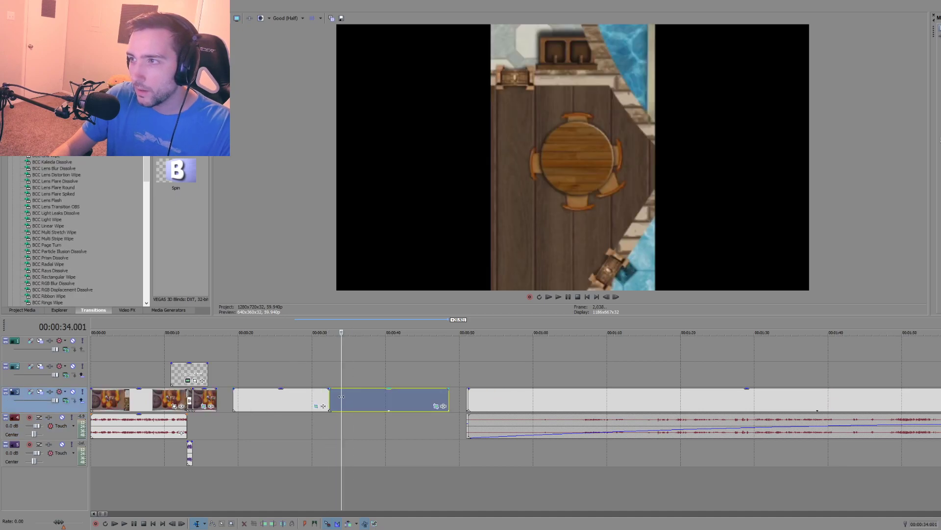
left_click(339, 397)
left_click(337, 397)
key("s")
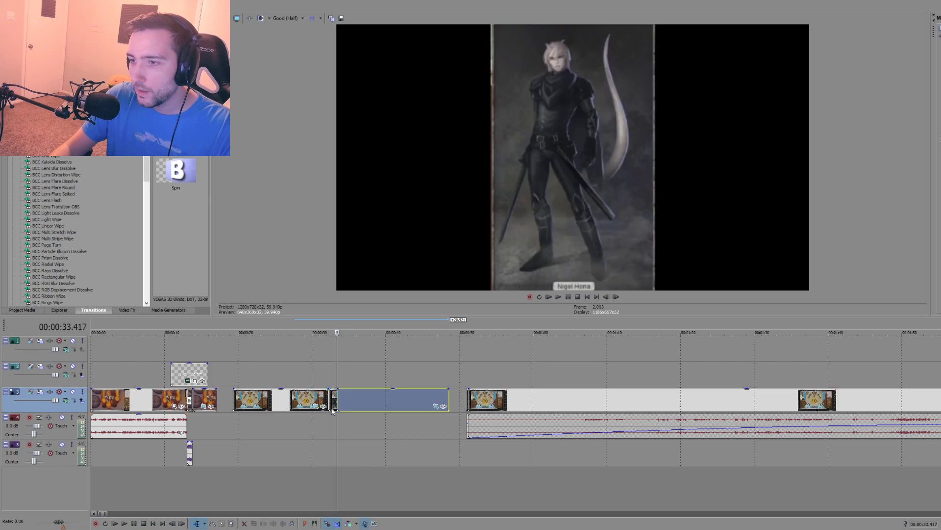
Step: Change the alpha channel setting in the media properties of the short portrait piece
left_click(331, 417)
scroll(426, 417, "up", 2)
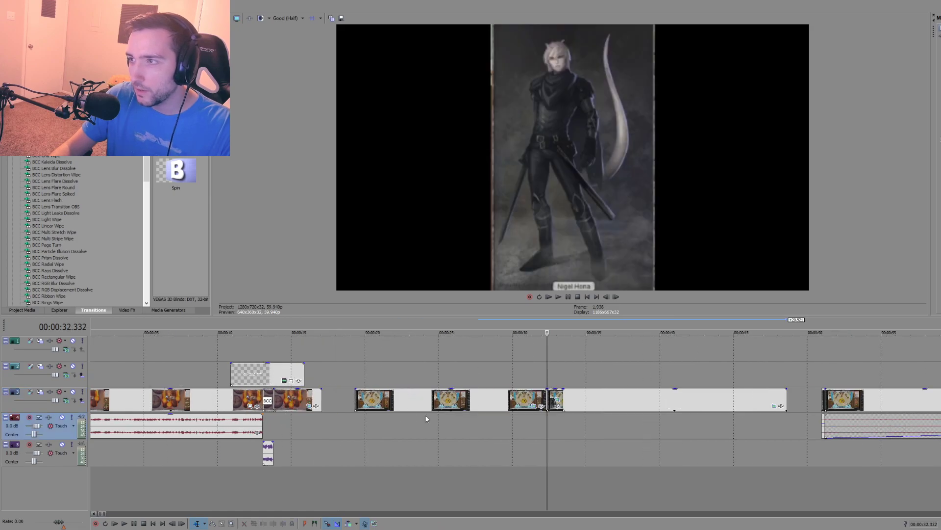
right_click(553, 396)
left_click(564, 382)
left_click(471, 106)
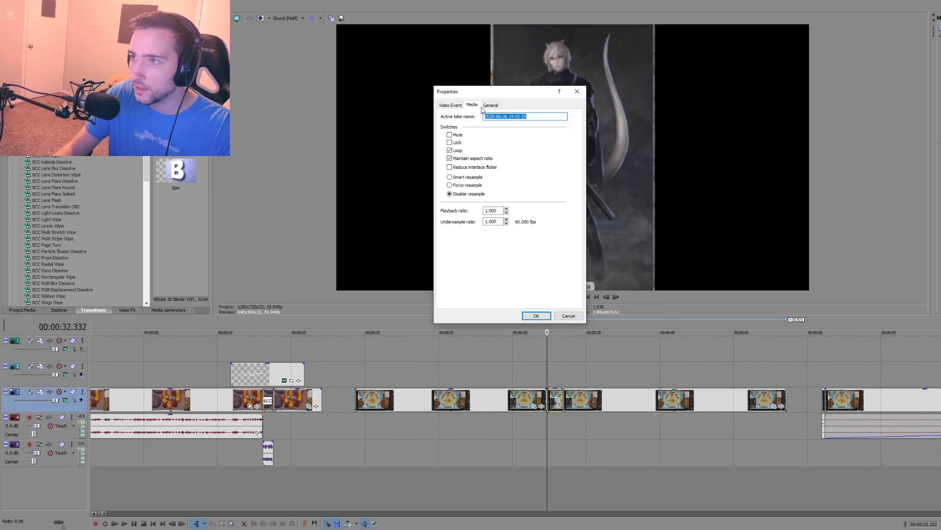
left_click(491, 106)
left_click(474, 106)
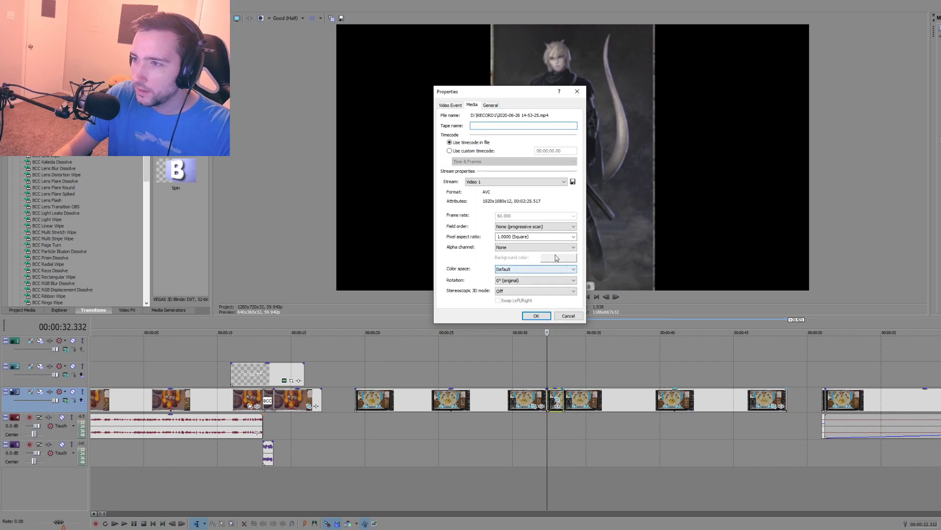
left_click(544, 248)
left_click(539, 268)
left_click(537, 316)
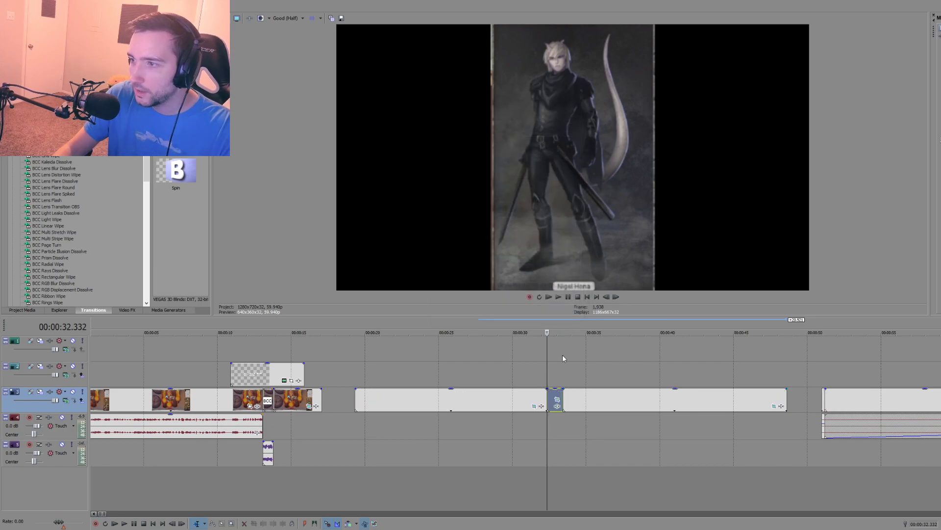
Step: Move the portrait piece to the second video track at about 54.4 seconds, above the throne-room clip, and preview the overlay
scroll(307, 369, "down", 5)
left_click_drag(394, 373, 393, 373)
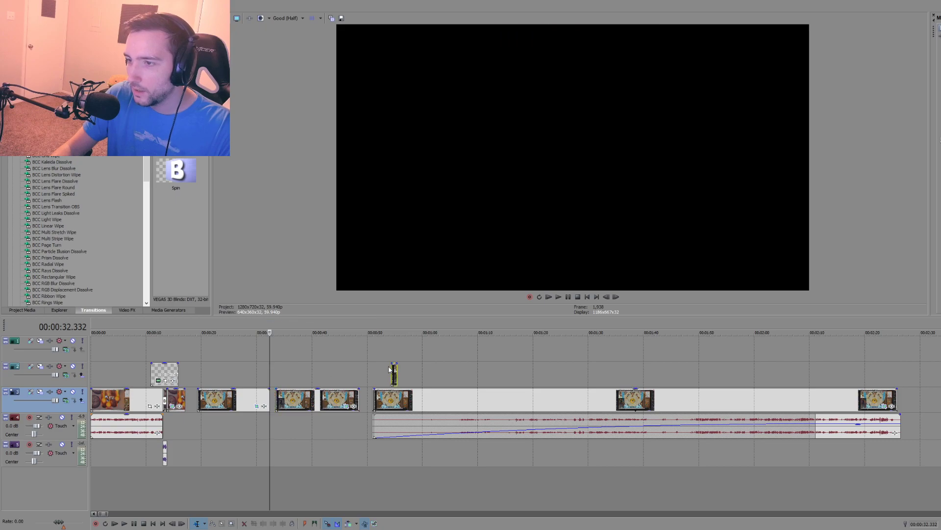
left_click(391, 348)
key("space")
key("space")
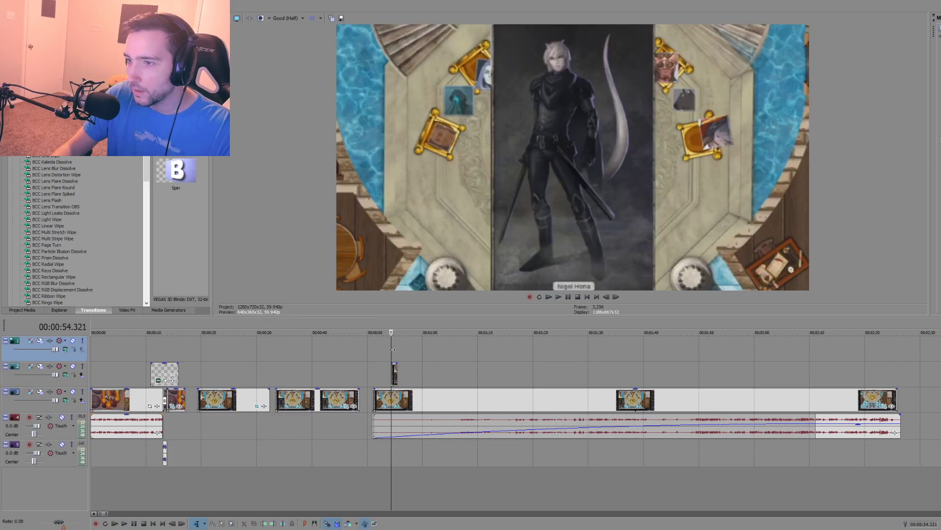
Step: Delete the leftover video piece that follows the portrait cut, between about 33.4 and 48 seconds
left_click(327, 402)
key("Delete")
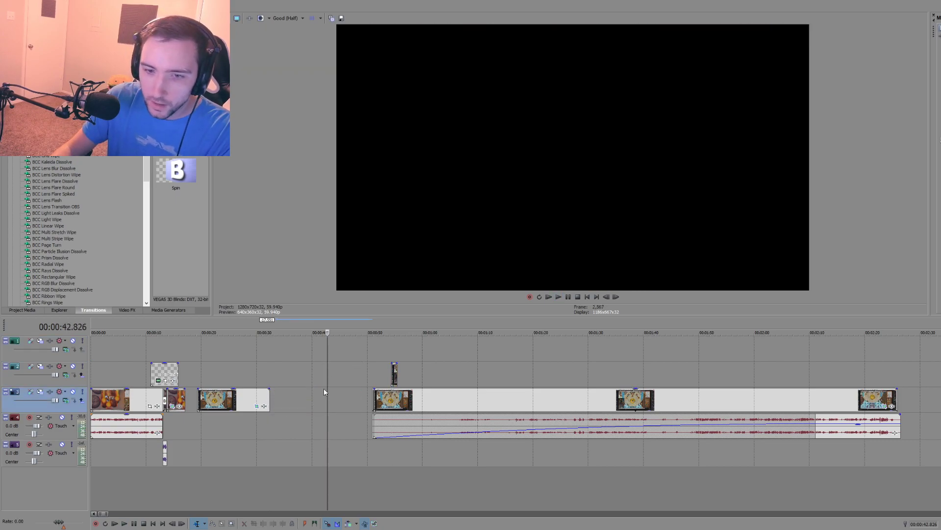
left_click(390, 457)
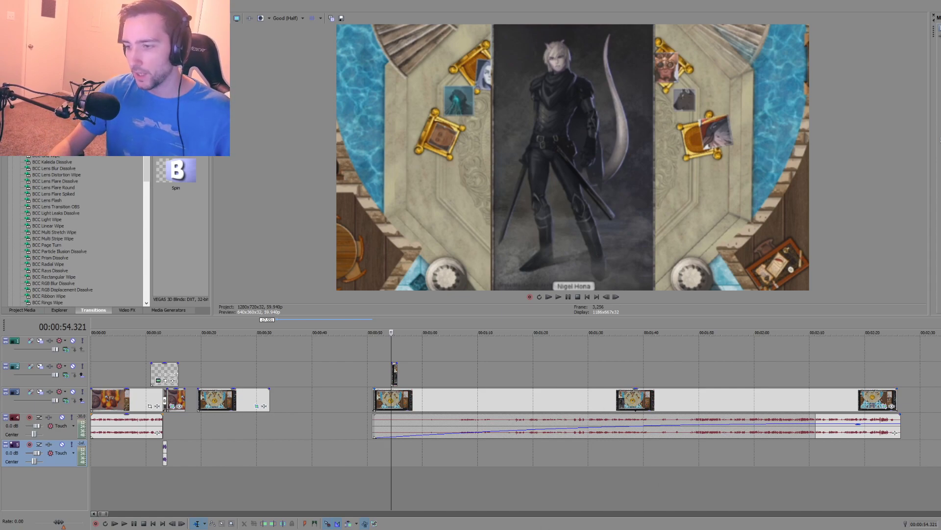
key("alt+Tab")
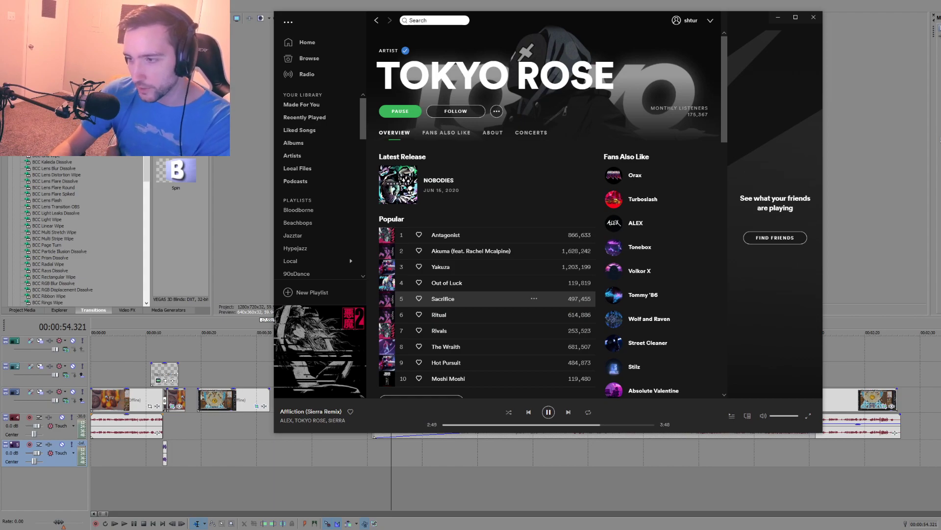
key("alt+Tab")
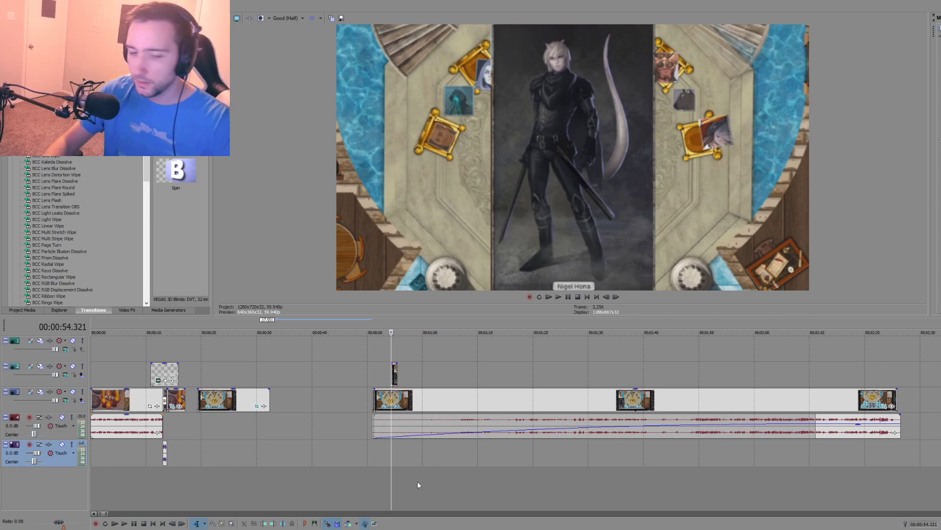
Step: Play the start of the throne-room clip again from about 51 seconds to check the picture and audio
left_click(373, 452)
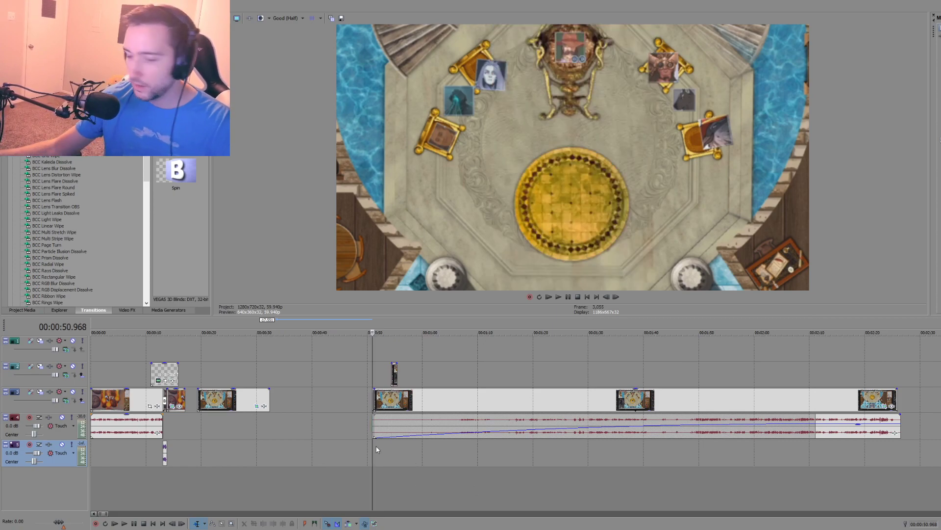
key("space")
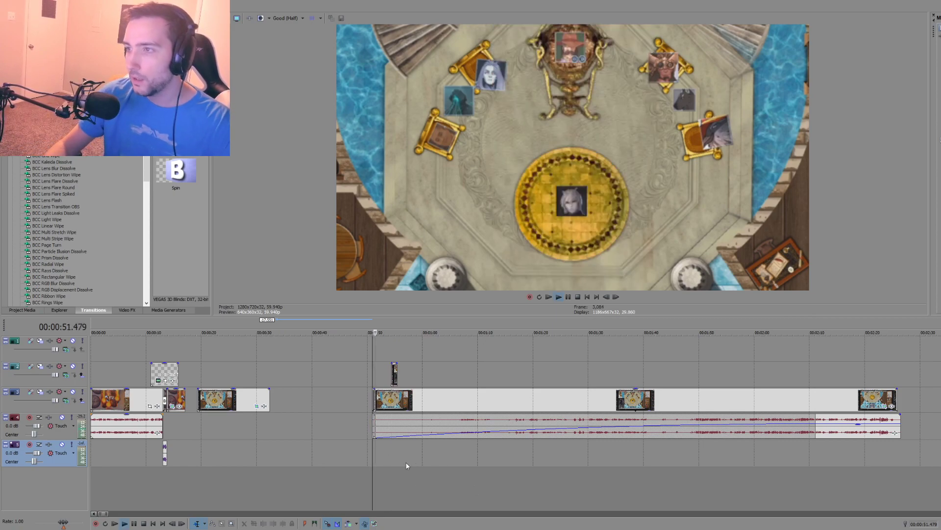
scroll(424, 471, "up", 2)
key("space")
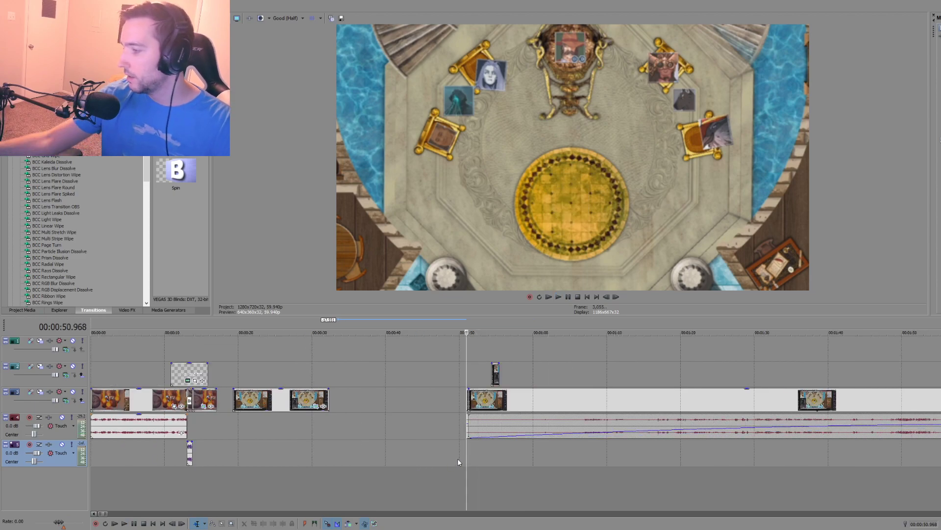
left_click(460, 454)
left_click(400, 454)
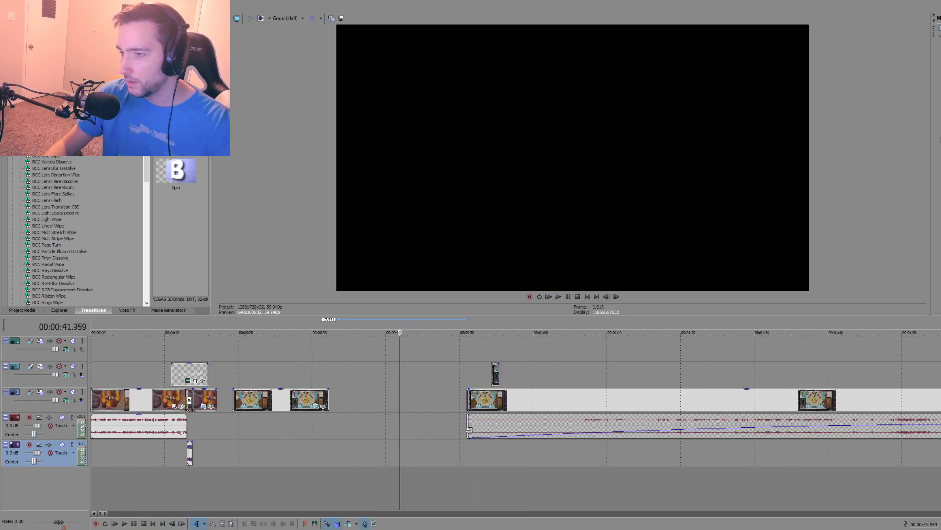
Step: Shorten the long audio fade-in at the start of the throne-room clip near 51 seconds
mouse_move(469, 430)
left_mouse_down()
mouse_move(553, 431)
mouse_move(451, 435)
left_mouse_up()
left_click(498, 452)
scroll(479, 456, "up", 3)
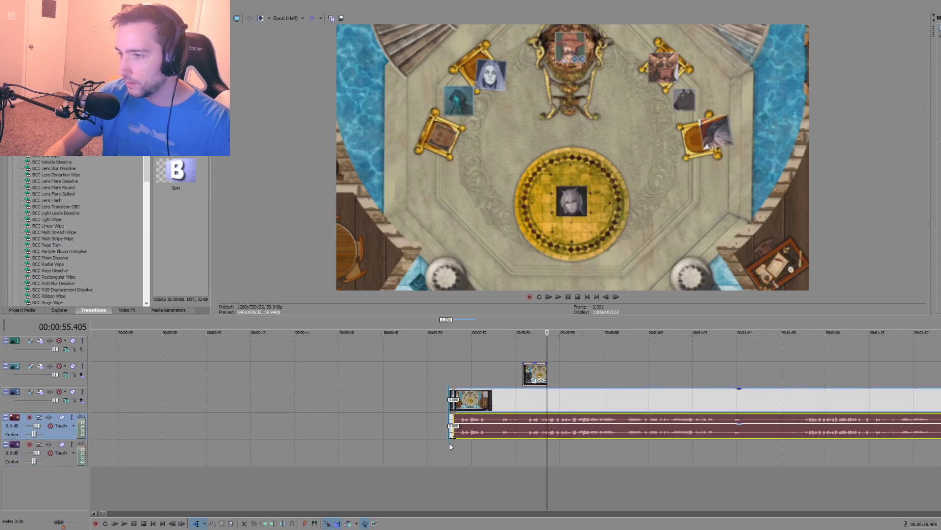
Step: Play the throne-room clip from about 51 seconds through the portrait overlay to check the shortened audio fade-in
left_click(449, 442)
key("space")
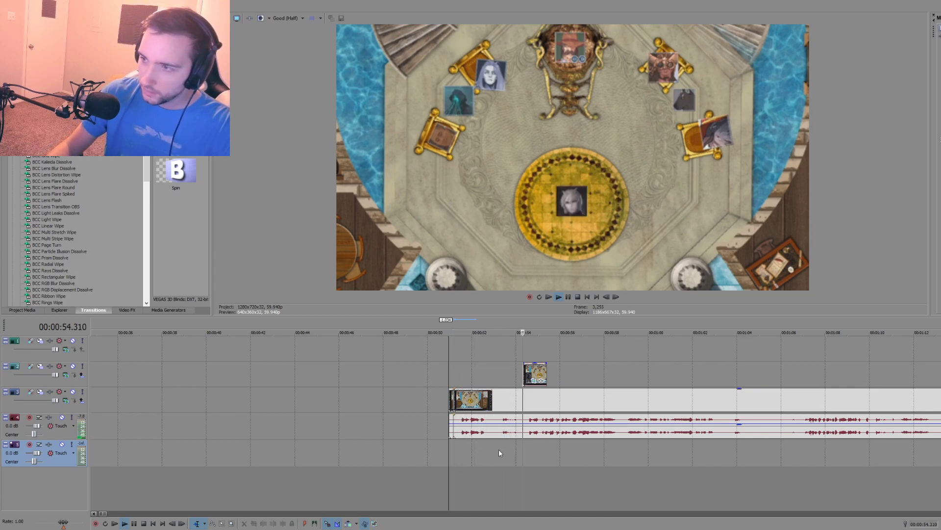
key("space")
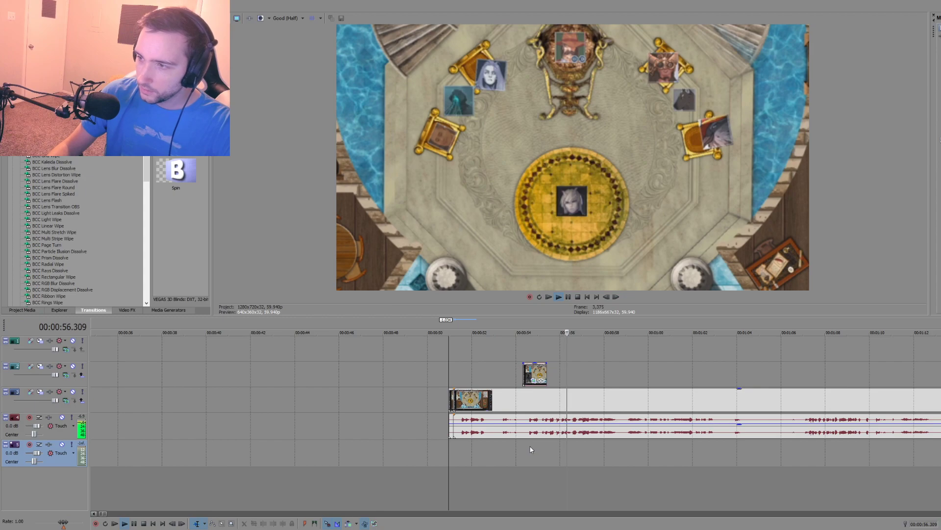
Step: Move the portrait piece later on the second video track, to about 57 seconds, clear of the section being cut
left_click_drag(535, 374, 550, 374)
left_click(524, 444)
left_click(550, 373)
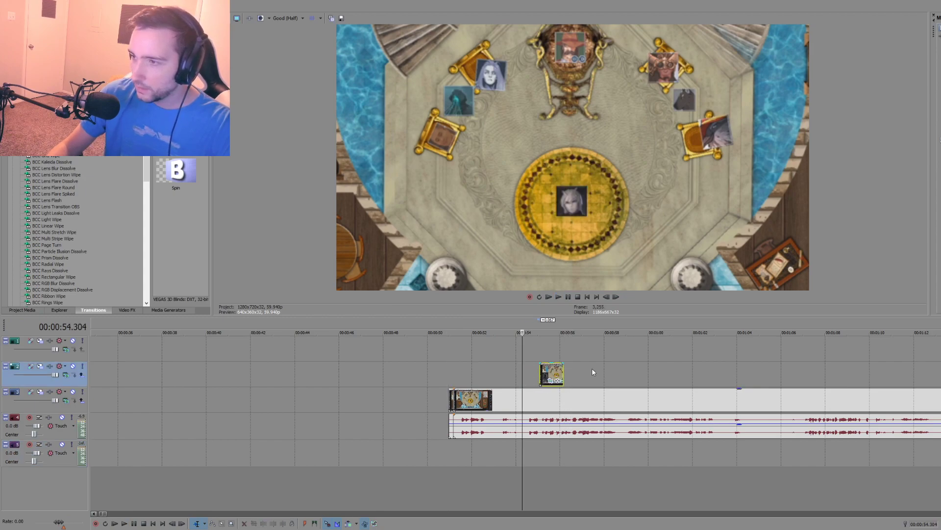
scroll(549, 465, "up", 4)
key("space")
key("space")
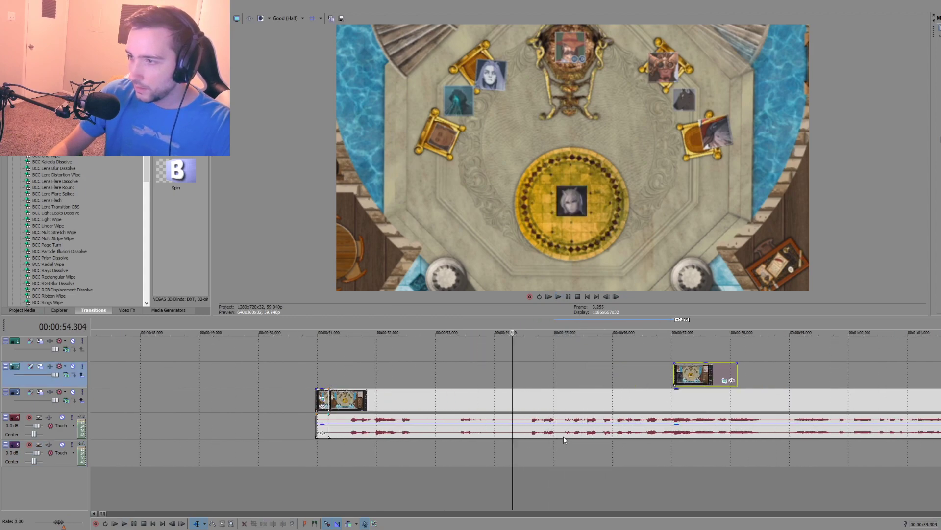
Step: Split the throne-room clip at about 55.2 seconds and again at about 54.1 seconds
left_click(563, 435)
key("s")
left_click(501, 434)
left_click(500, 430)
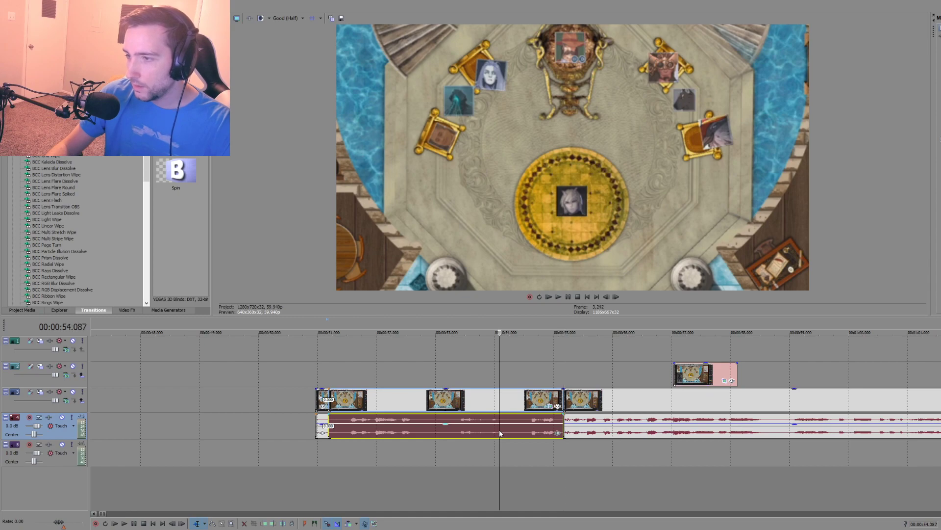
key("s")
Step: Ungroup the short section between about 54.1 and 55.2 seconds and delete both its audio and its video
left_click(513, 430)
key("u")
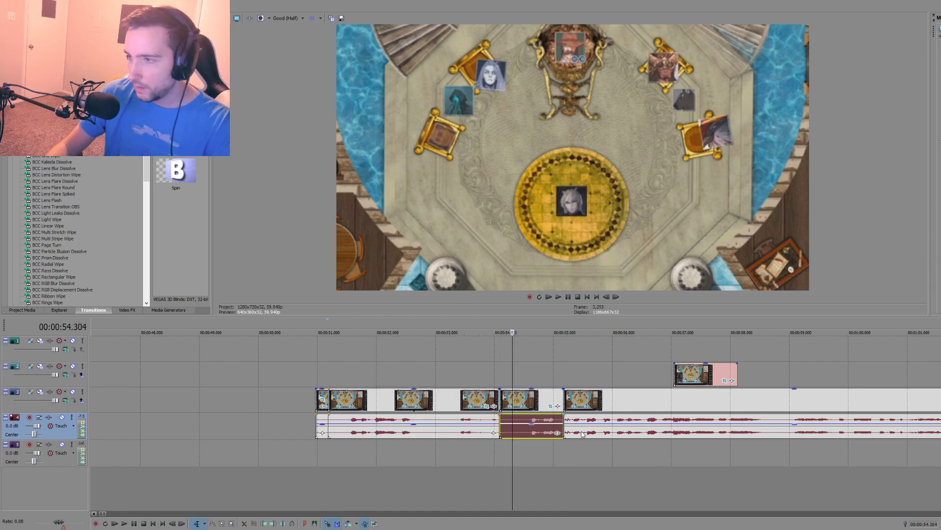
left_click(566, 431)
left_click(508, 431)
key("Delete")
key("End")
left_click(430, 400)
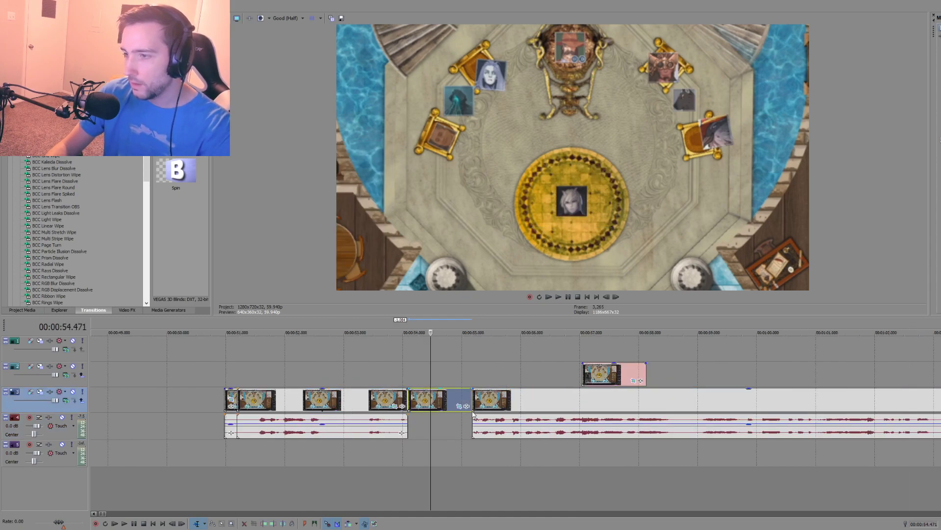
key("Delete")
Step: Close the gap by moving the remaining throne-room video and audio back to meet the earlier piece at about 54.1 seconds
left_click(489, 434)
left_click(489, 403)
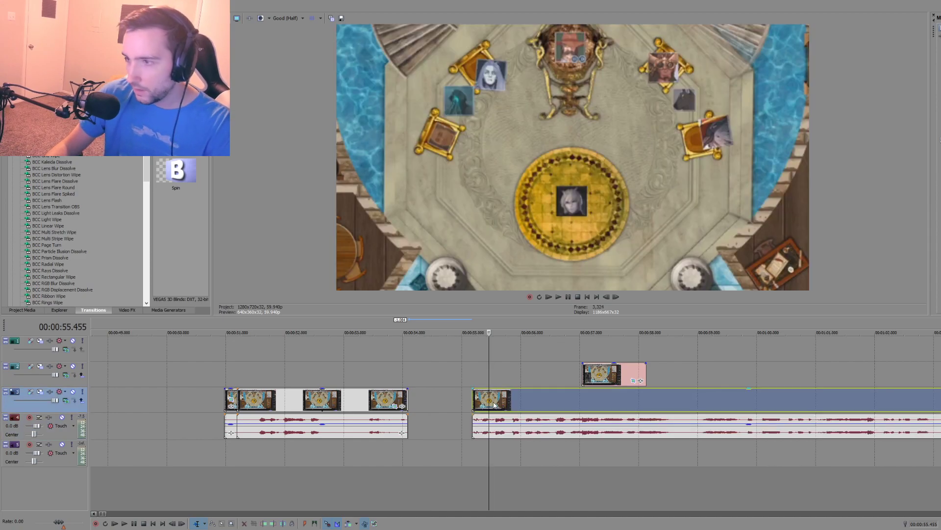
left_click(440, 382)
key("d")
key("d")
left_click_drag(470, 383, 430, 403)
scroll(505, 445, "up", 3)
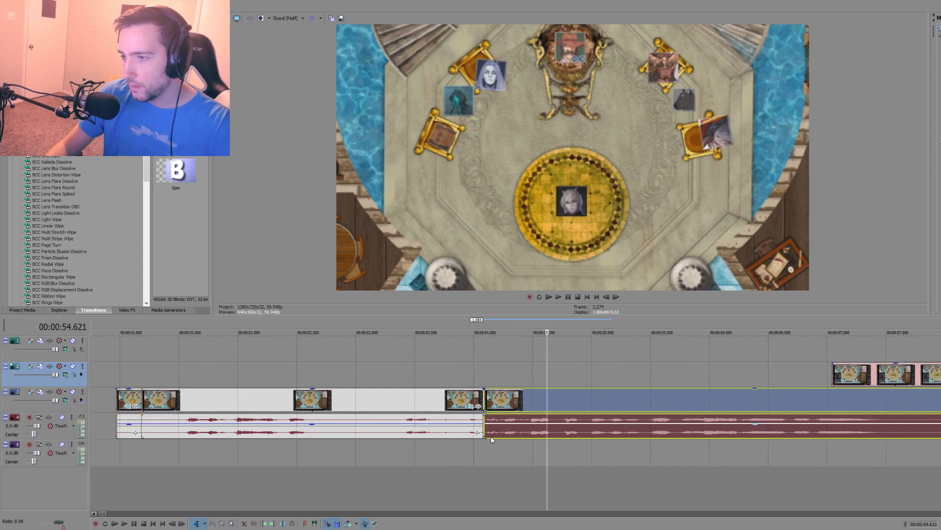
Step: Overlap the audio at the 54.1-second cut with a crossfade of about 0.23 seconds and play across the join
left_click(493, 449)
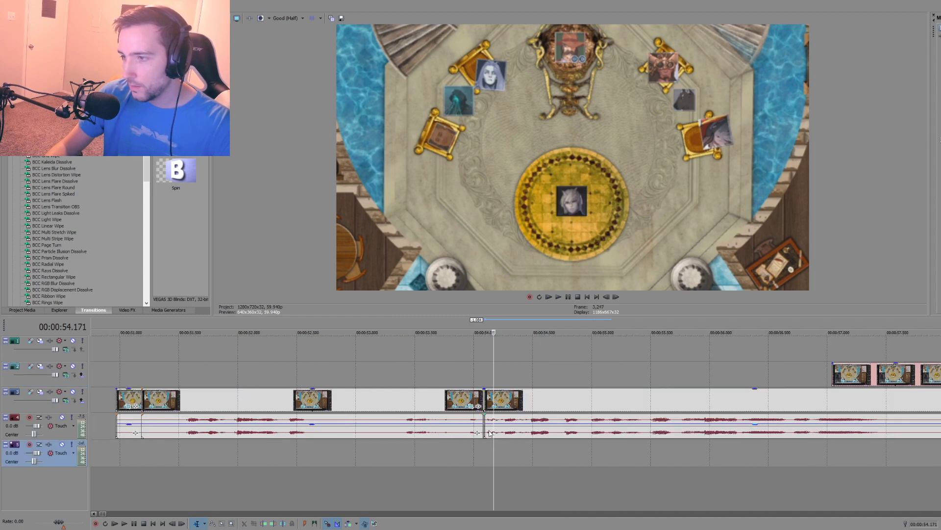
left_click_drag(490, 432, 462, 432)
left_click(390, 447)
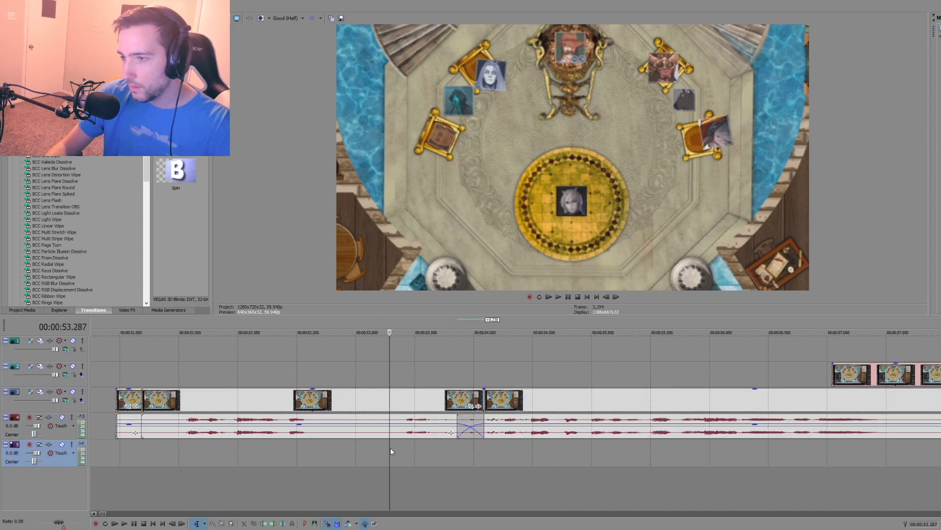
key("space")
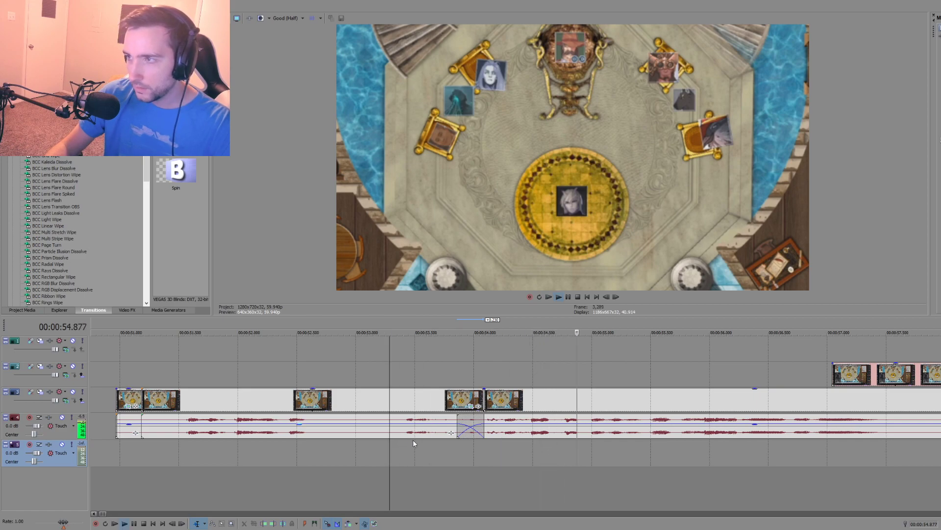
scroll(457, 471, "down", 4)
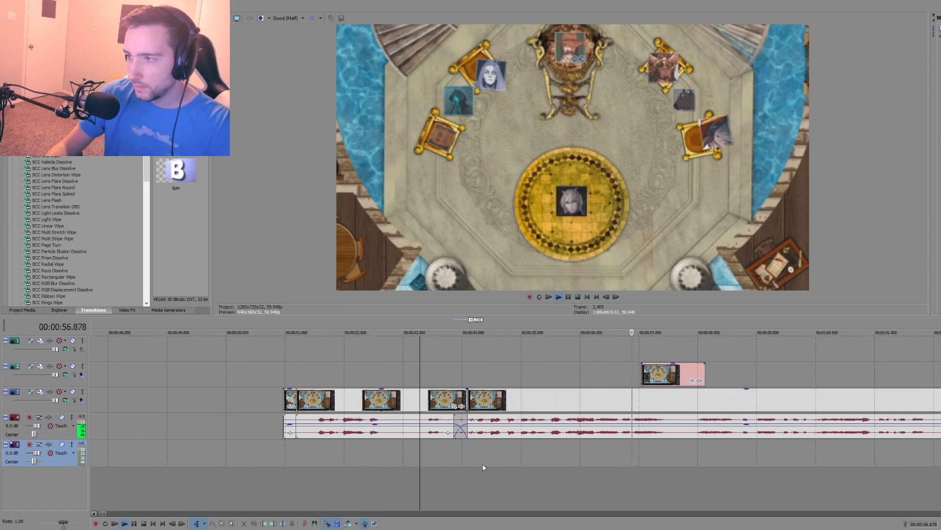
key("space")
Step: Move the portrait piece back to start at about 55 seconds on the second video track and preview the overlay
left_click_drag(639, 372, 518, 371)
left_click(518, 355)
key("space")
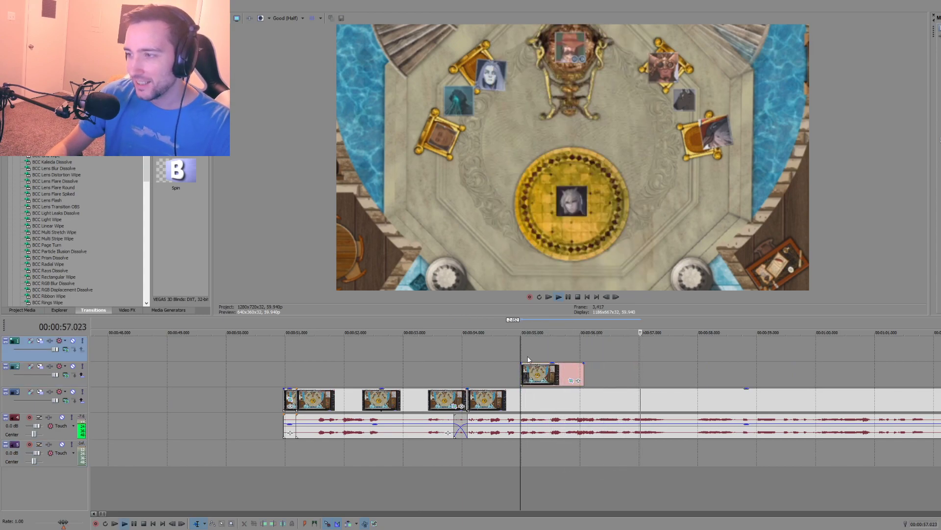
key("space")
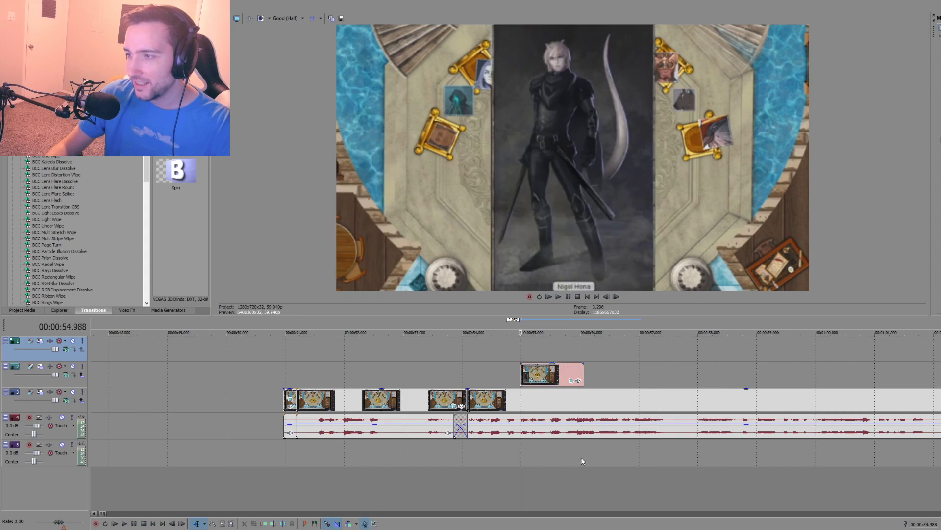
left_click(577, 460)
key("space")
key("space")
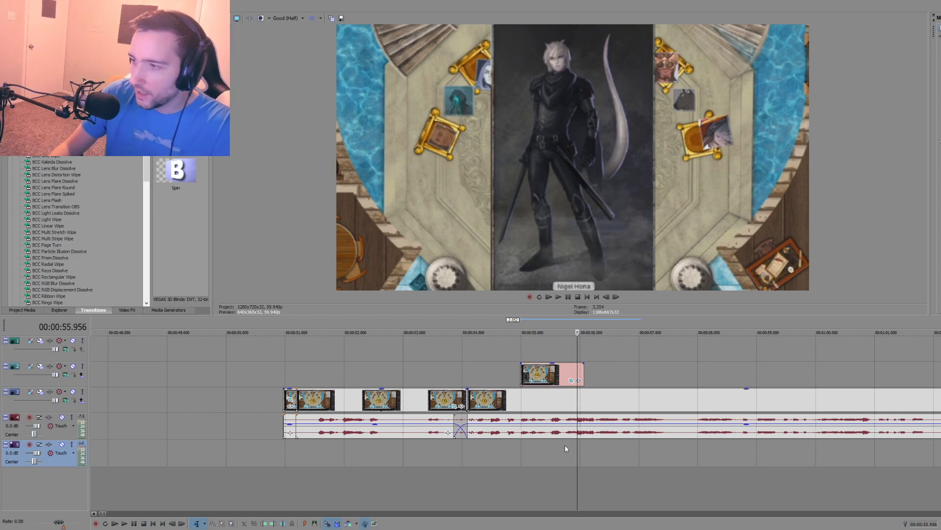
Step: Play the join and the portrait overlay from about 53.4 to 56 seconds to check the cut and audio crossfade
scroll(572, 444, "down", 2)
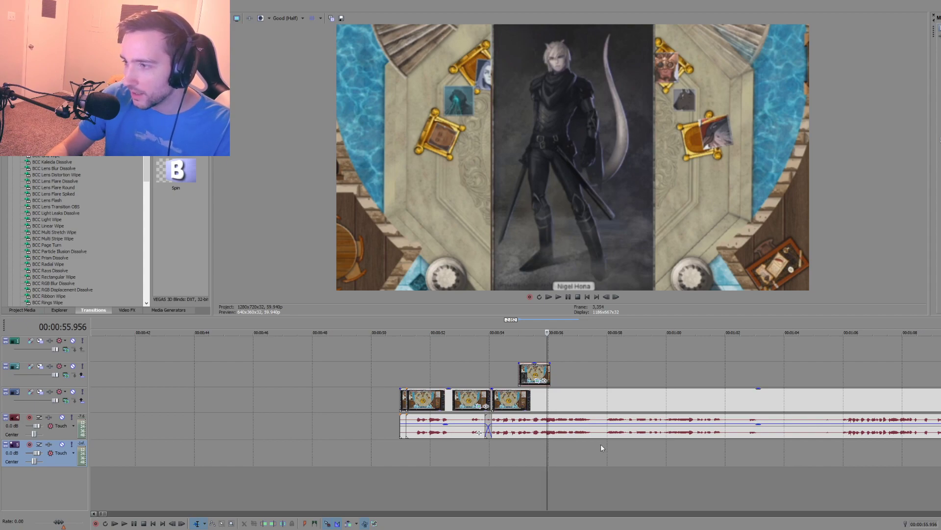
left_click(519, 451)
scroll(528, 464, "up", 2)
scroll(528, 465, "up", 2)
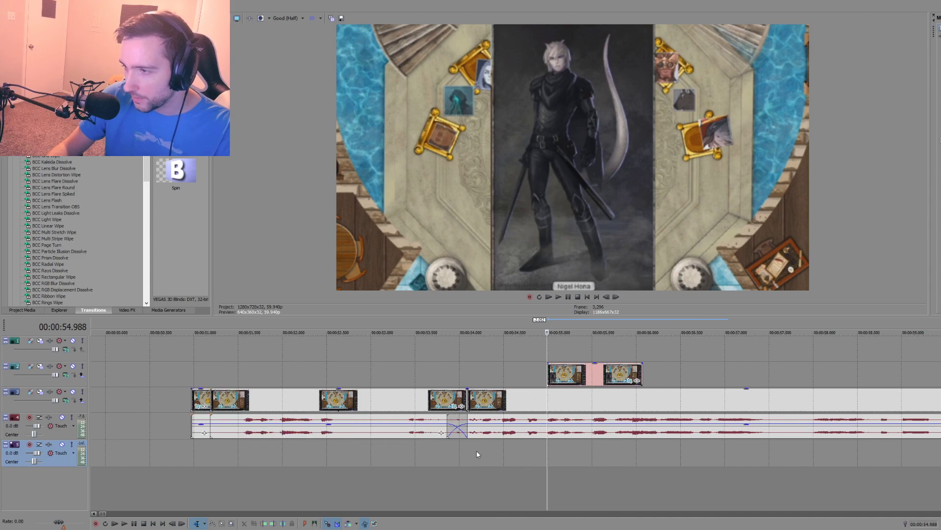
left_click(448, 452)
key("space")
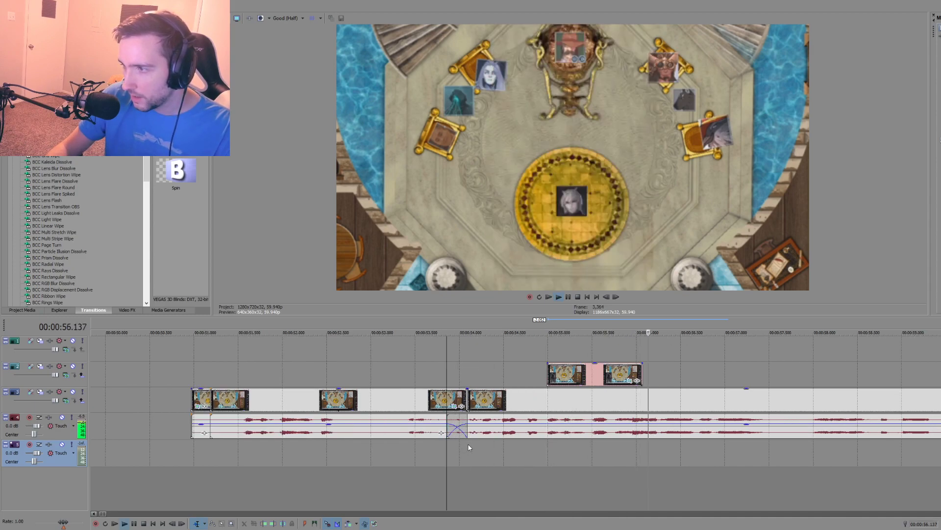
scroll(546, 443, "down", 2)
key("space")
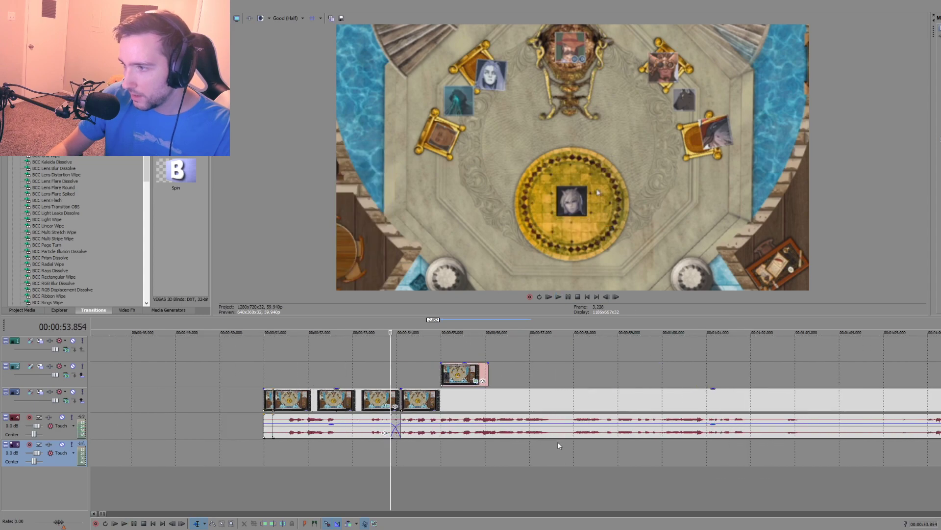
left_click(369, 447)
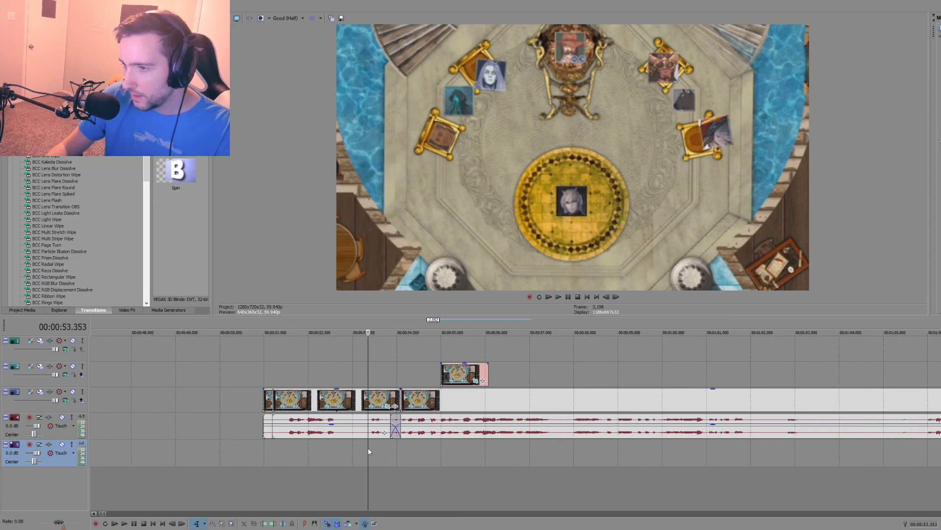
key("space")
key("space")
Step: Play the later throne-room footage from about 1:06 to review what follows
scroll(647, 445, "down", 2)
left_click(649, 450)
scroll(652, 450, "up", 1)
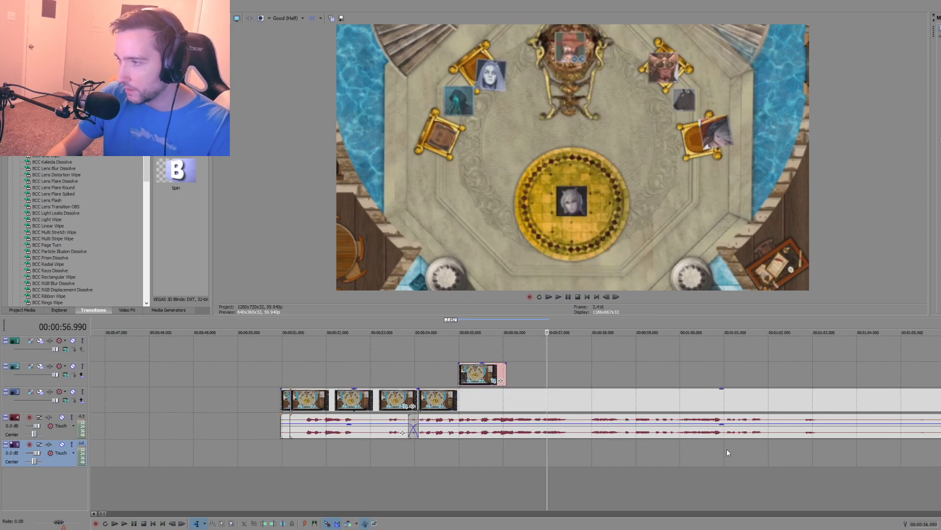
left_click(938, 446)
key("space")
scroll(669, 437, "down", 1)
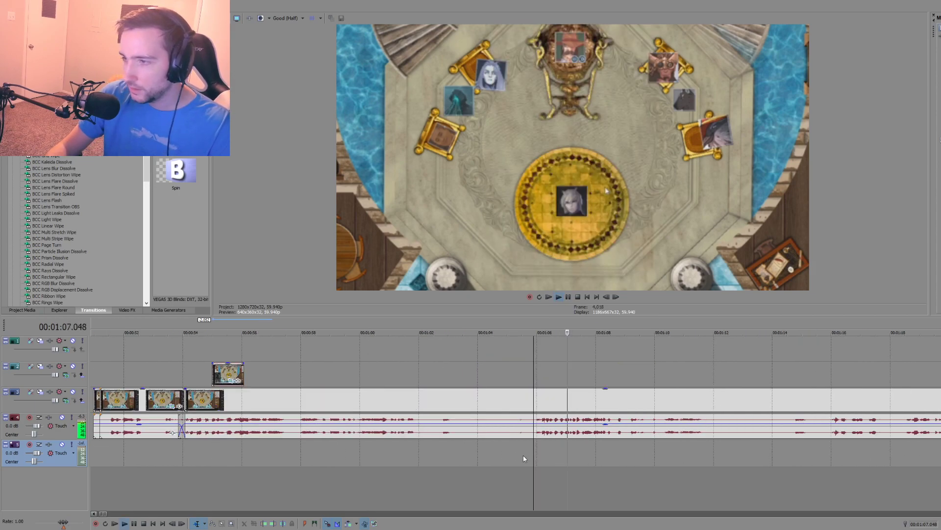
scroll(626, 451, "down", 2)
key("space")
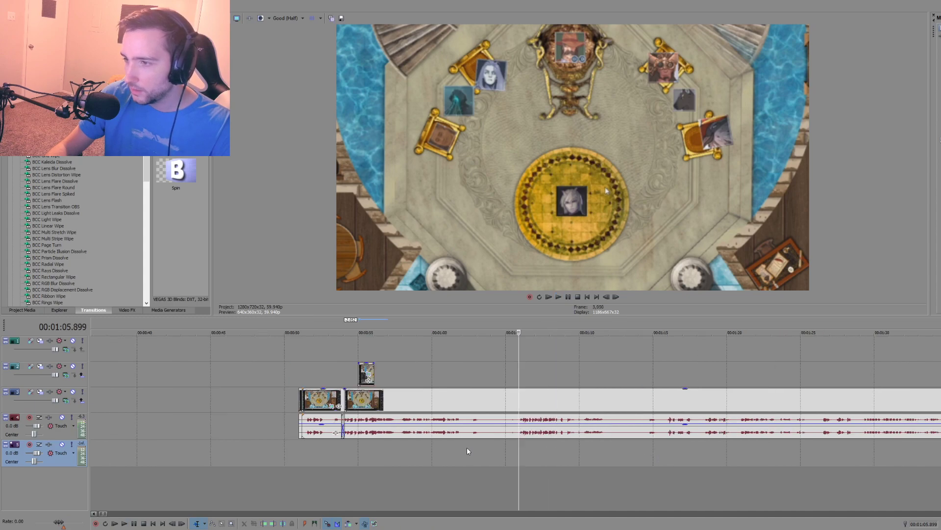
Step: Replay the footage from about 53.4 seconds to review the speech around the crossfade
left_click(466, 447)
left_click(334, 444)
key("space")
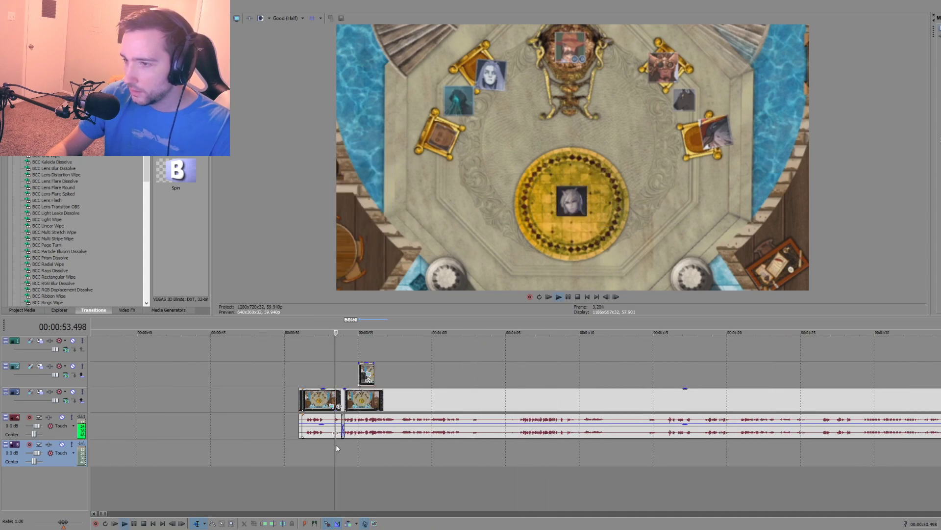
scroll(518, 451, "up", 3)
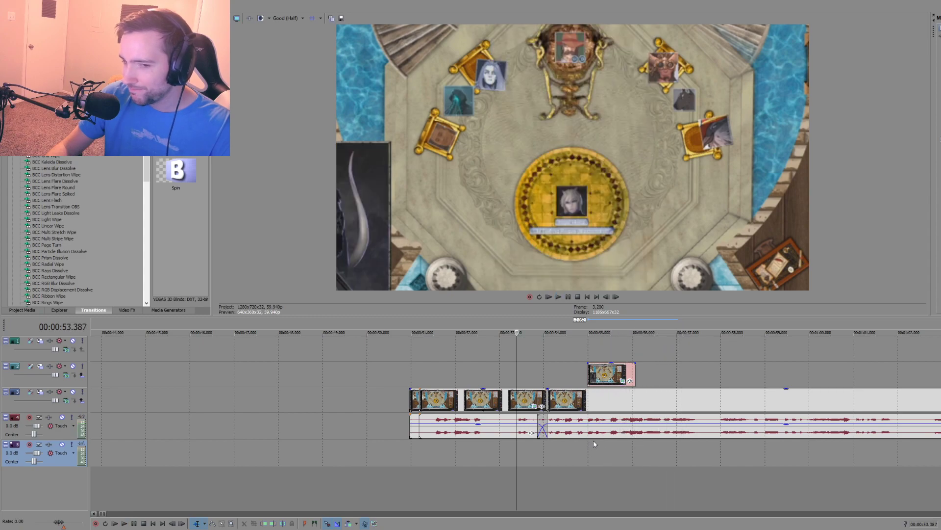
key("space")
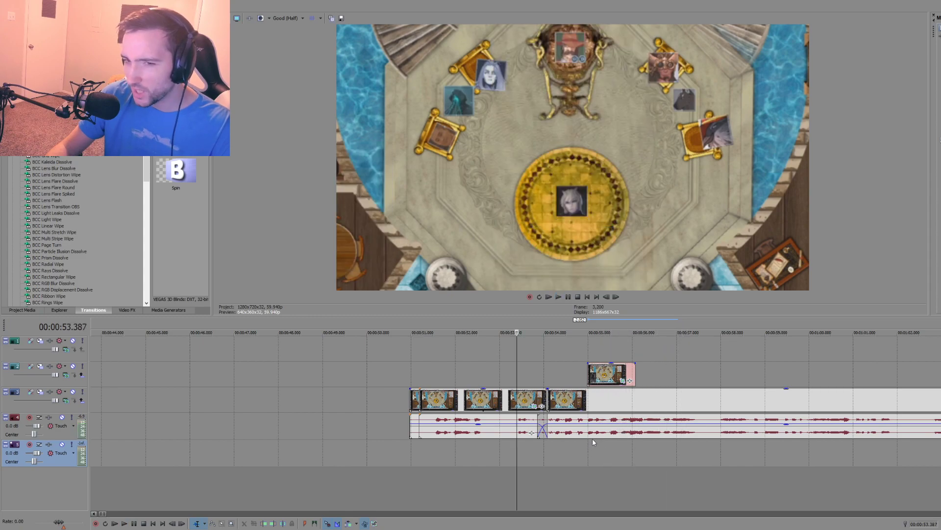
Step: Move the later throne-room video and audio to about 56.9 seconds and extend the earlier clip's end by about 2.1 seconds
left_click_drag(626, 435, 762, 431)
left_click_drag(612, 405, 717, 399)
left_click_drag(546, 425, 640, 422)
Step: Play the extended clip from about 54.5, 53.2 and 51.5 seconds to find where the spoken line ends
left_click(567, 442)
key("space")
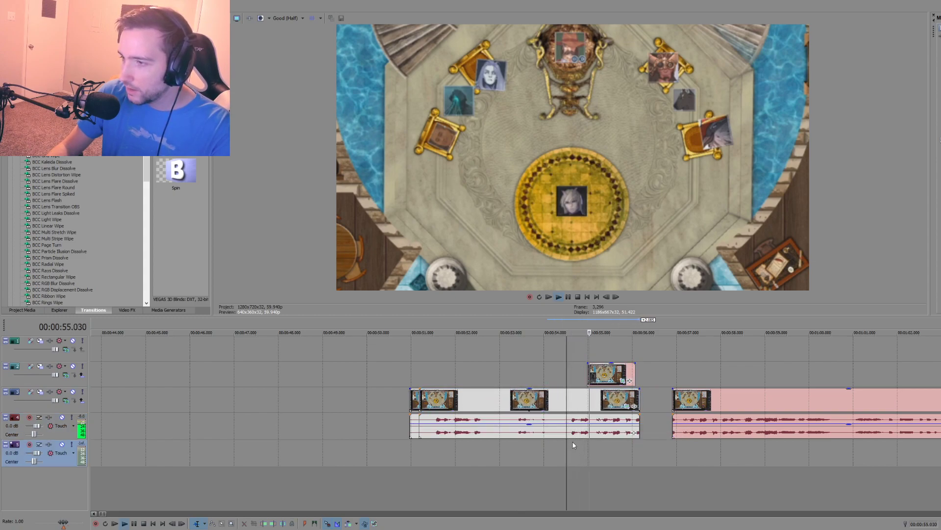
left_click(505, 444)
key("space")
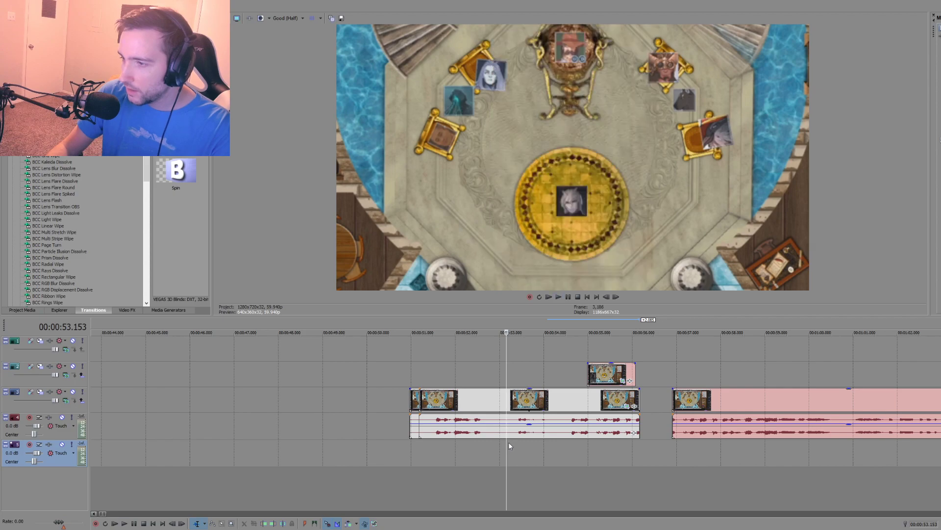
key("space")
left_click(433, 445)
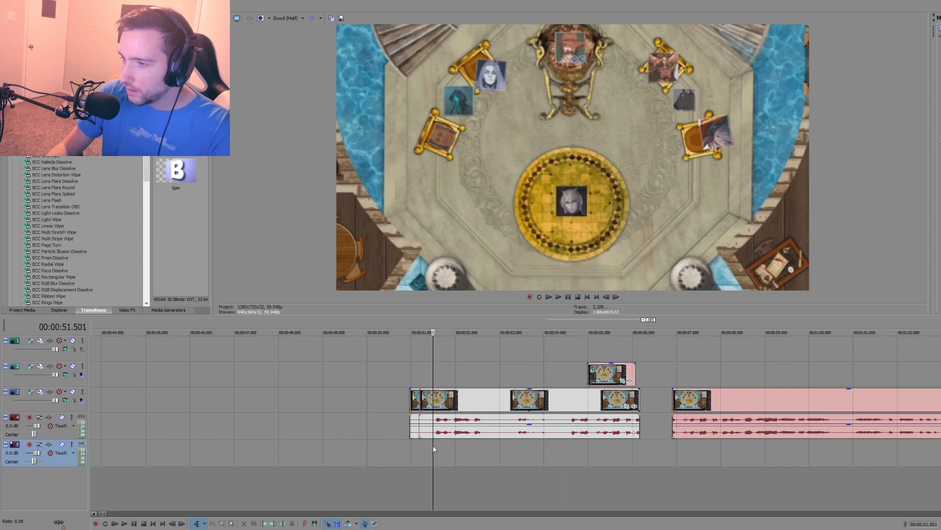
key("space")
Step: Split the first throne-room clip at about 52.9 seconds and delete the part after the cut
left_click(496, 434)
key("s")
left_click(526, 432)
key("Delete")
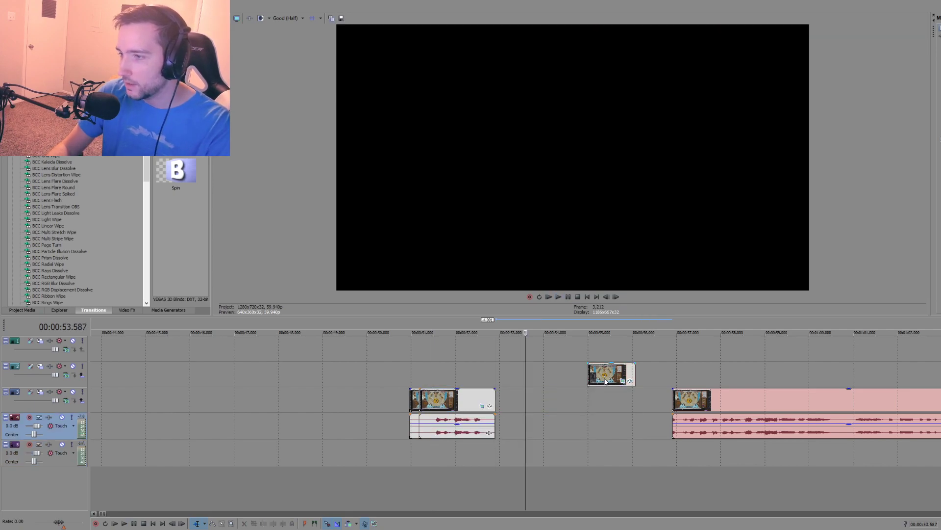
Step: Move the portrait piece to about 52.7 seconds, overlapping the shortened clip's end, and preview from about 52.1 seconds
left_click_drag(599, 382, 492, 381)
left_click(459, 454)
key("space")
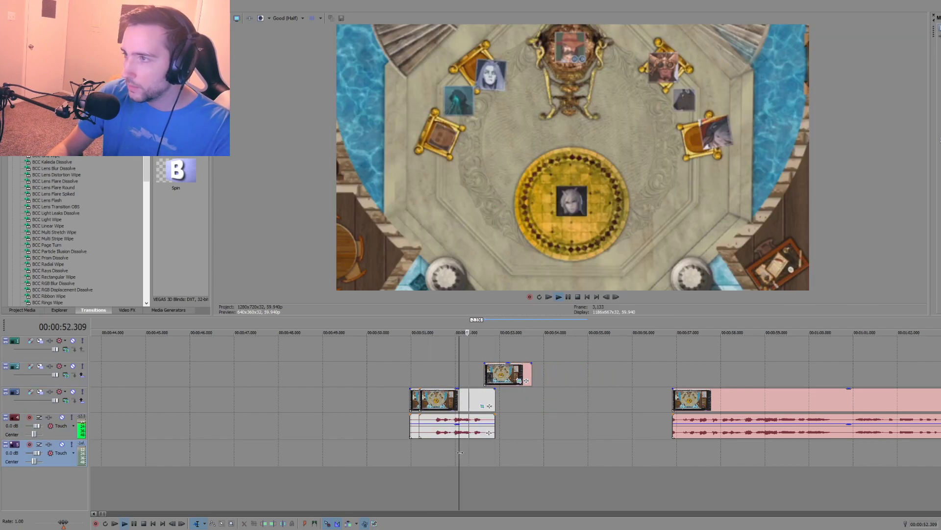
scroll(614, 427, "down", 5)
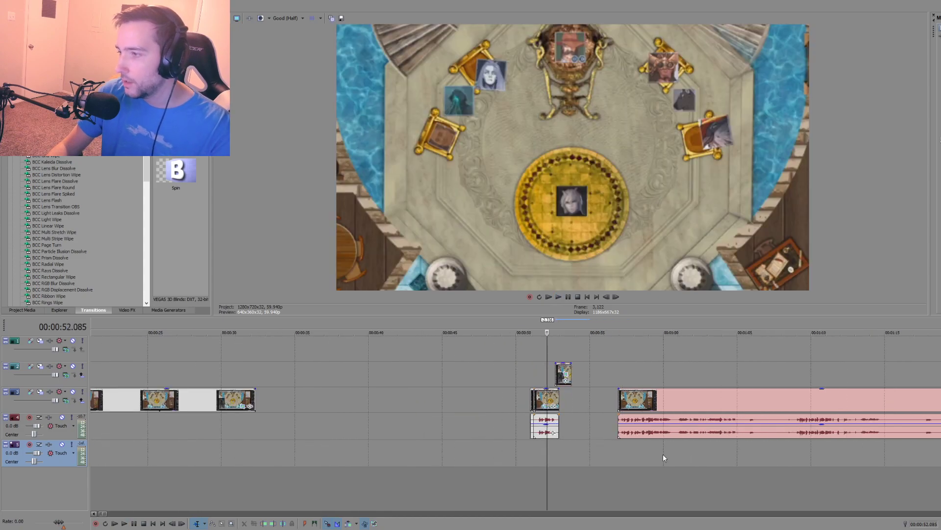
Step: Play the later throne-room clip from several points between about 1:15 and 1:25 to find where the next spoken line begins
left_click(646, 466)
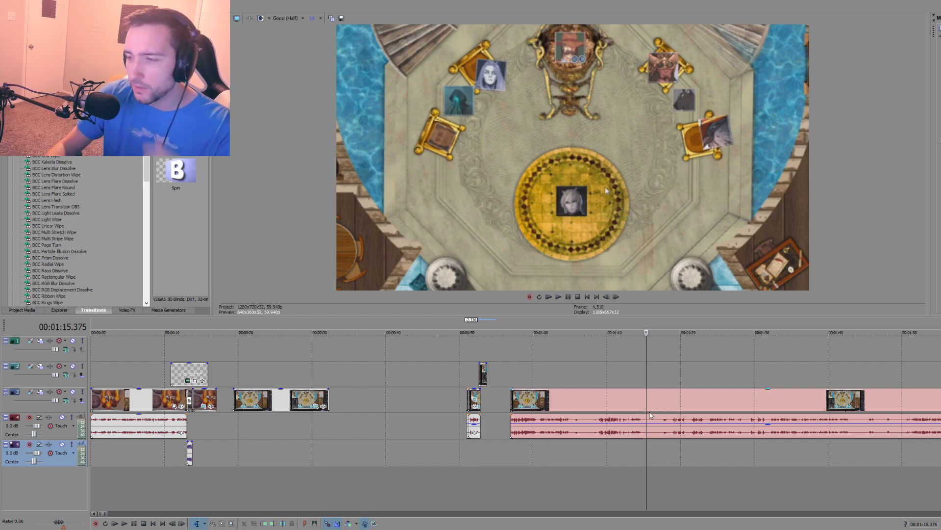
left_click(660, 461)
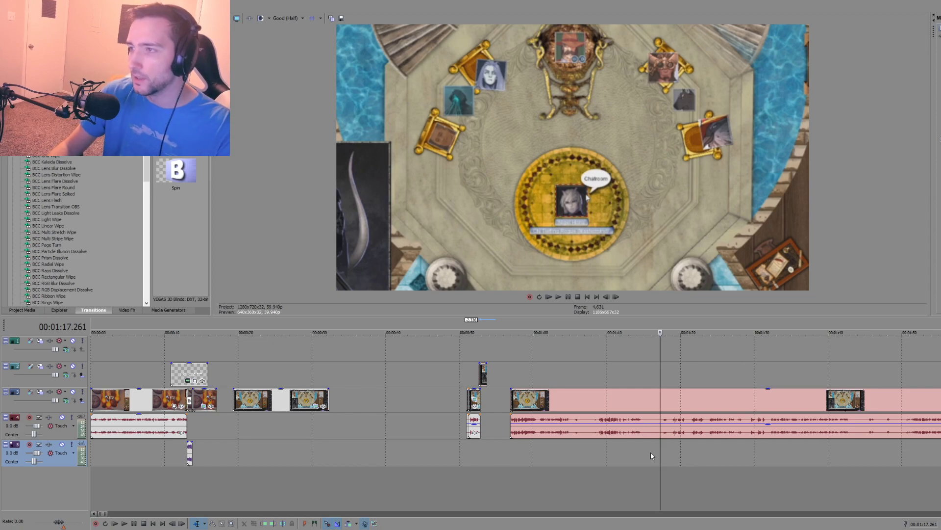
scroll(646, 454, "up", 2)
key("space")
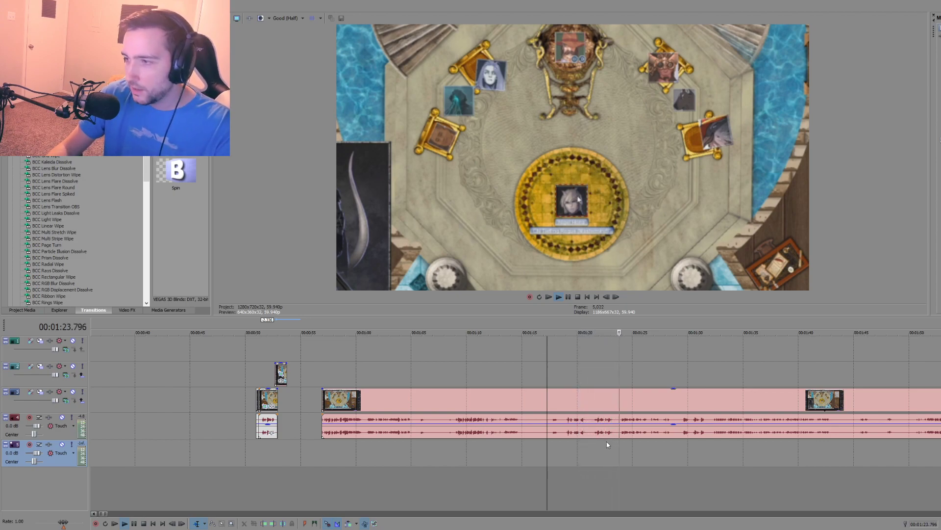
left_click(621, 440)
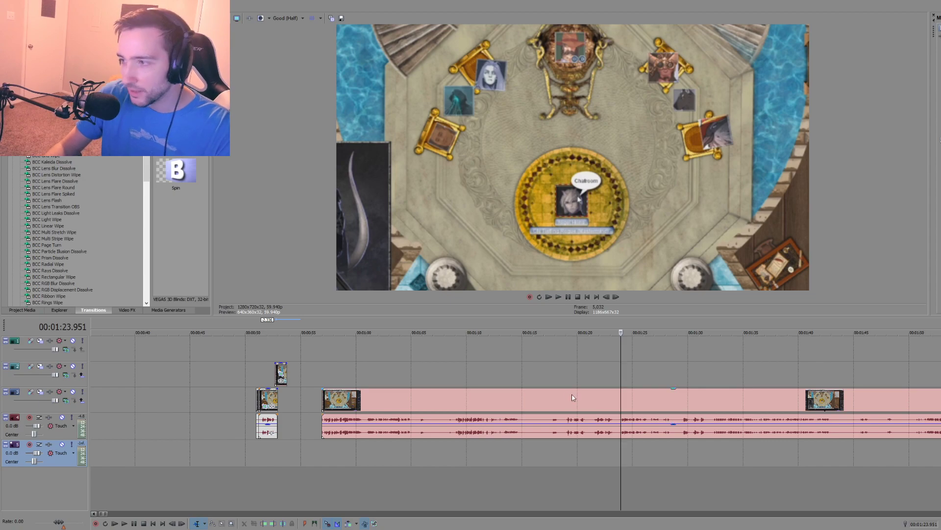
left_click(635, 443)
key("space")
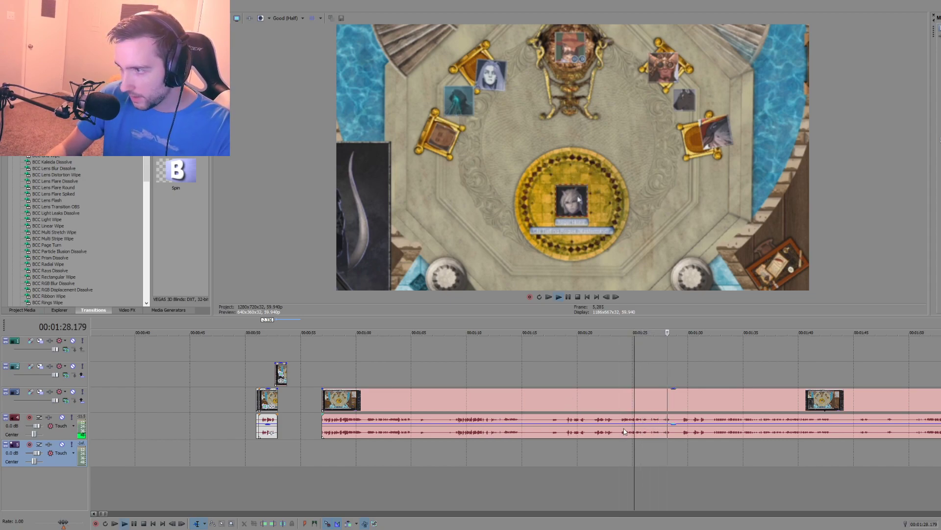
key("space")
left_click(591, 443)
key("space")
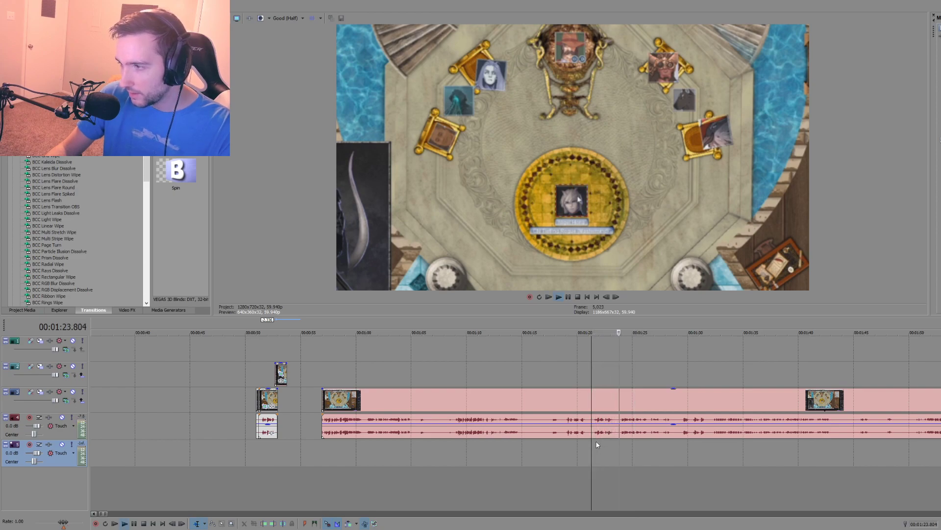
key("space")
left_click(565, 442)
key("space")
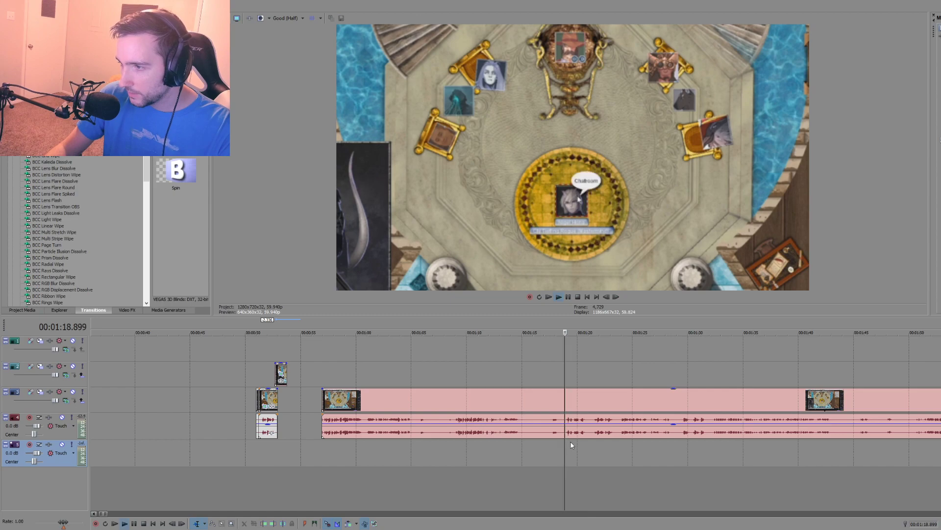
Step: Split the later throne-room video and audio at about 1:21.3 and delete the part before the cut
left_click(591, 438)
key("s")
left_click(530, 432)
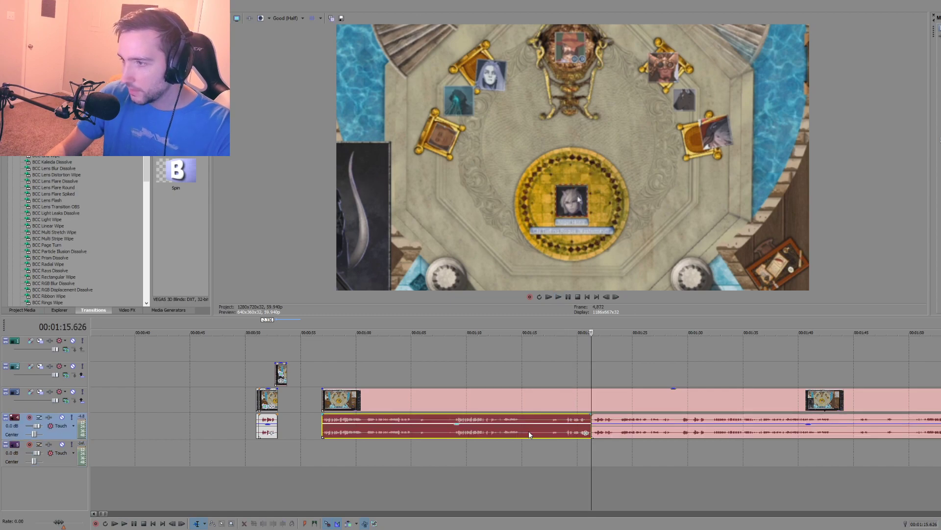
left_click(591, 449)
left_click(507, 429)
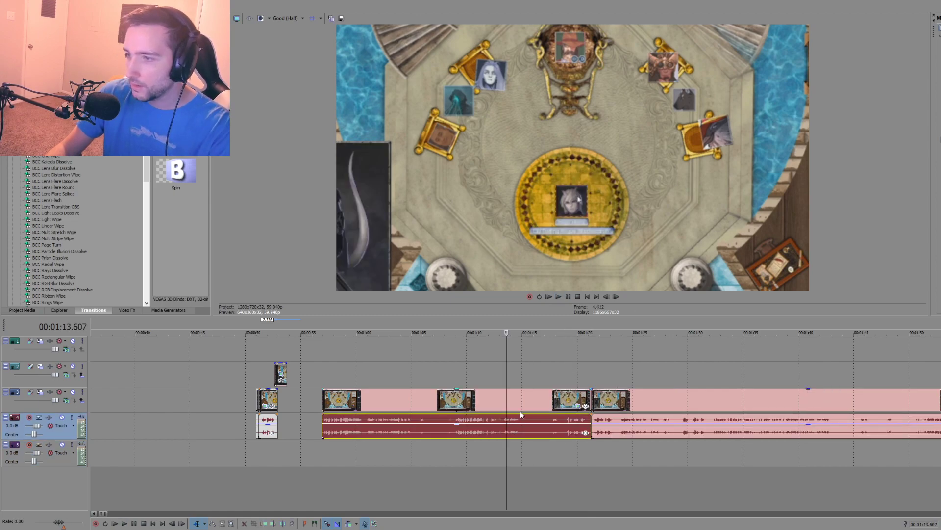
left_click(497, 401, "ctrl")
key("Delete")
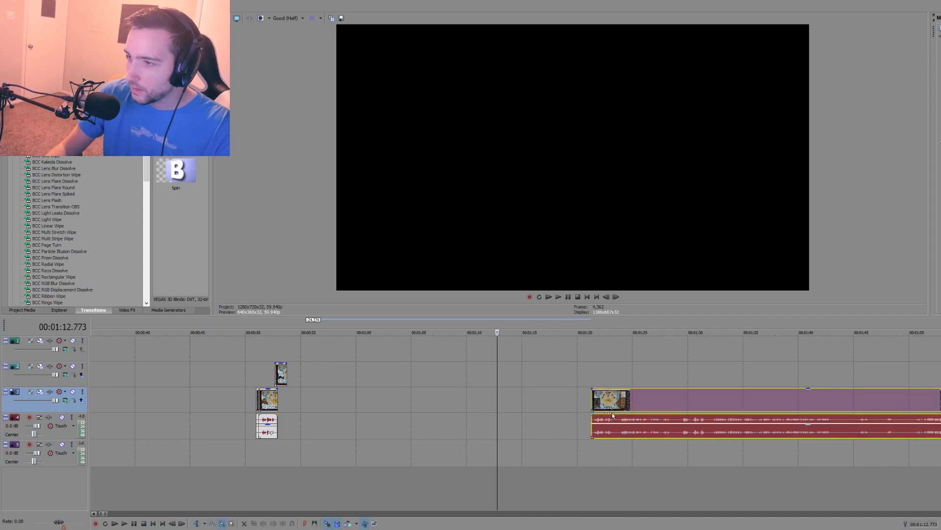
Step: Move the remaining throne-room clip against the first clip's end at about 52.9 seconds and align the portrait piece's end with that cut
left_click_drag(608, 401, 304, 403)
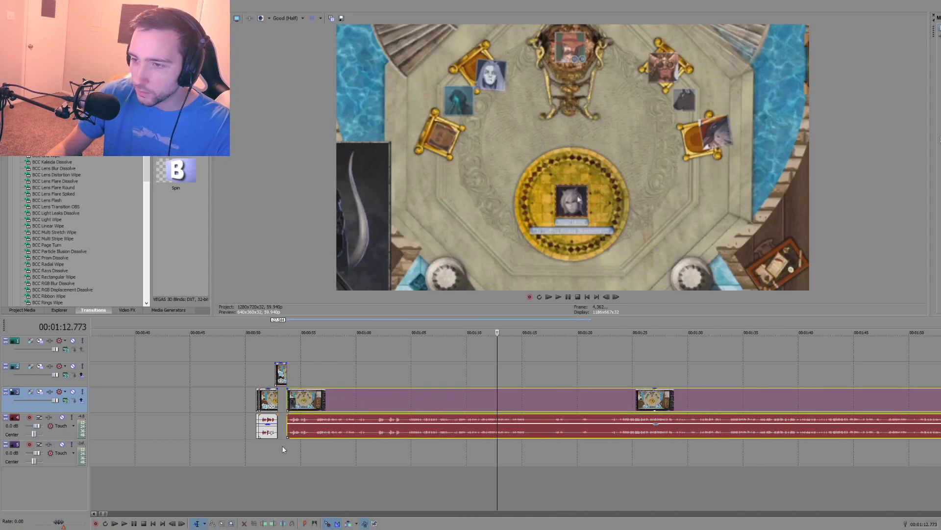
left_click(283, 449)
scroll(308, 445, "up", 6)
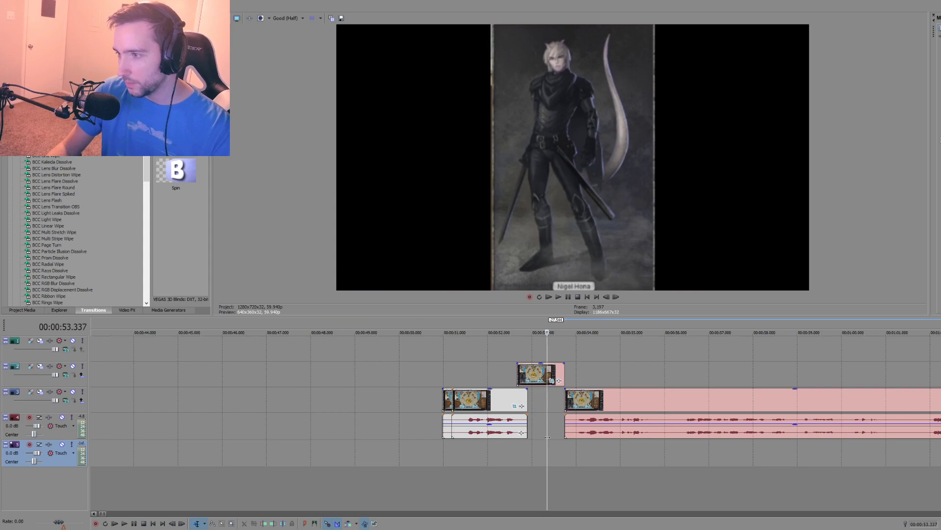
left_click(645, 396)
left_click_drag(598, 400, 514, 374)
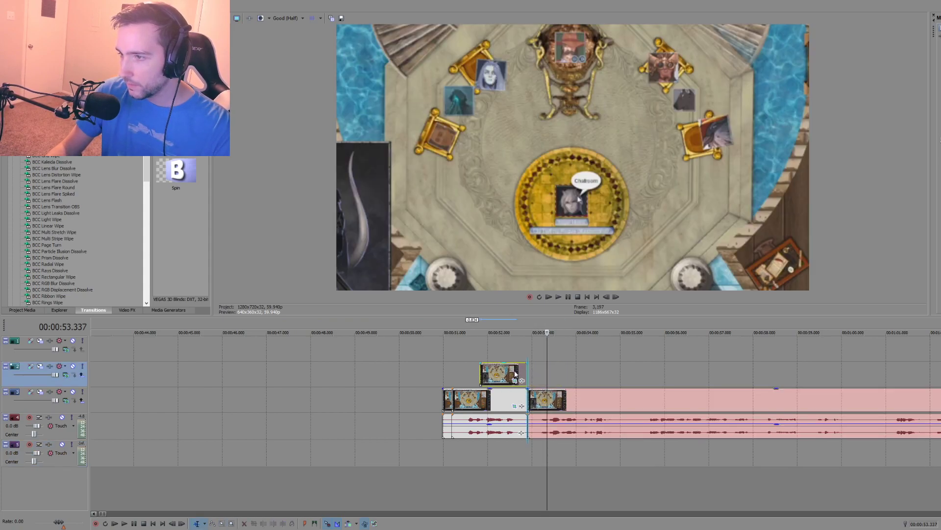
Step: Preview the portrait overlay and the joined clips from about 51.3 seconds
left_click(457, 368)
key("space")
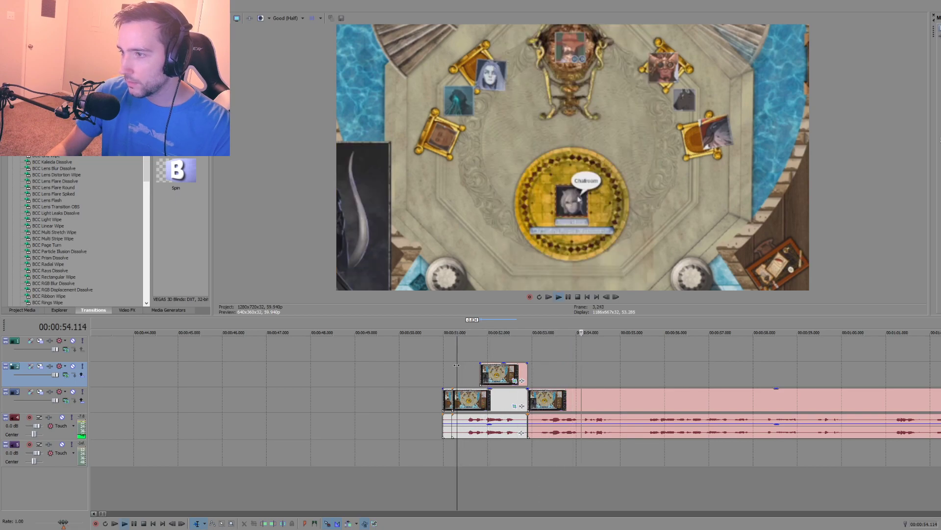
key("space")
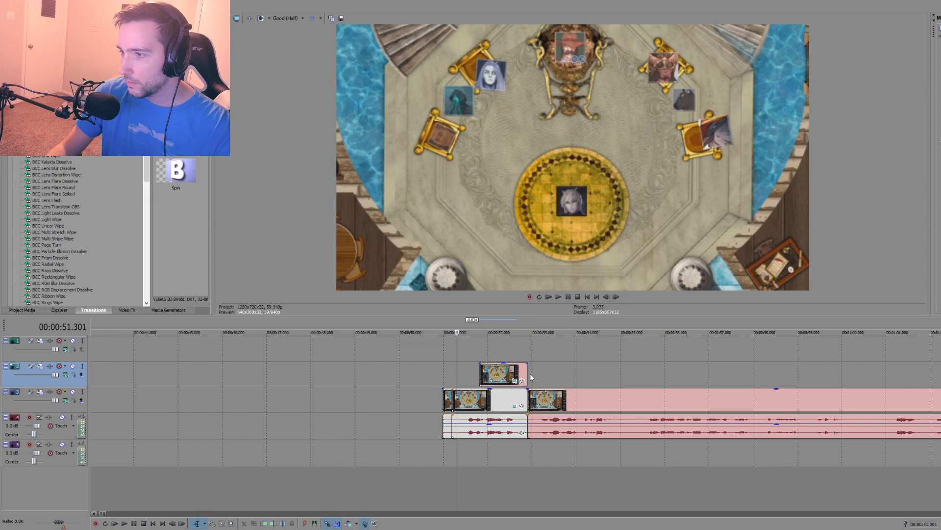
Step: Split the long throne-room video at about 1:00.6, leaving its audio uncut
scroll(609, 393, "down", 5)
scroll(609, 390, "down", 4)
scroll(635, 388, "up", 1)
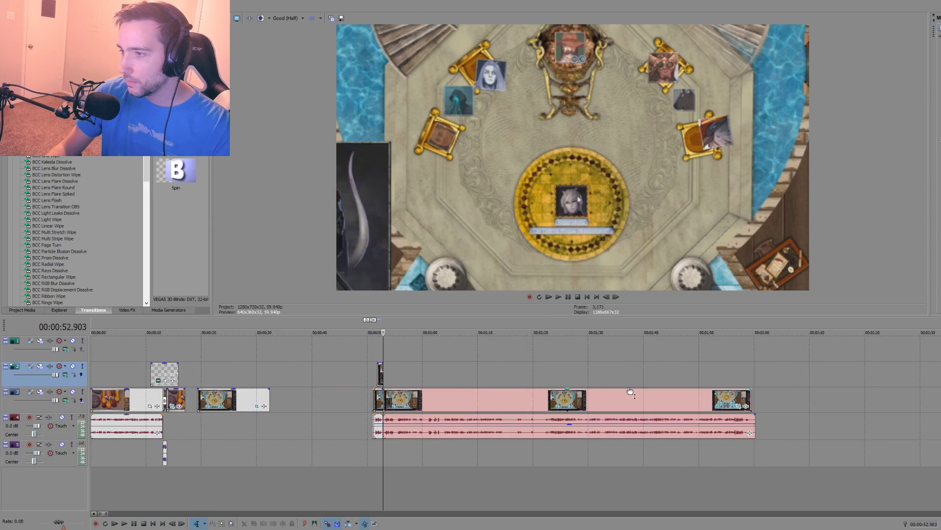
left_click(426, 399)
scroll(426, 399, "up", 5)
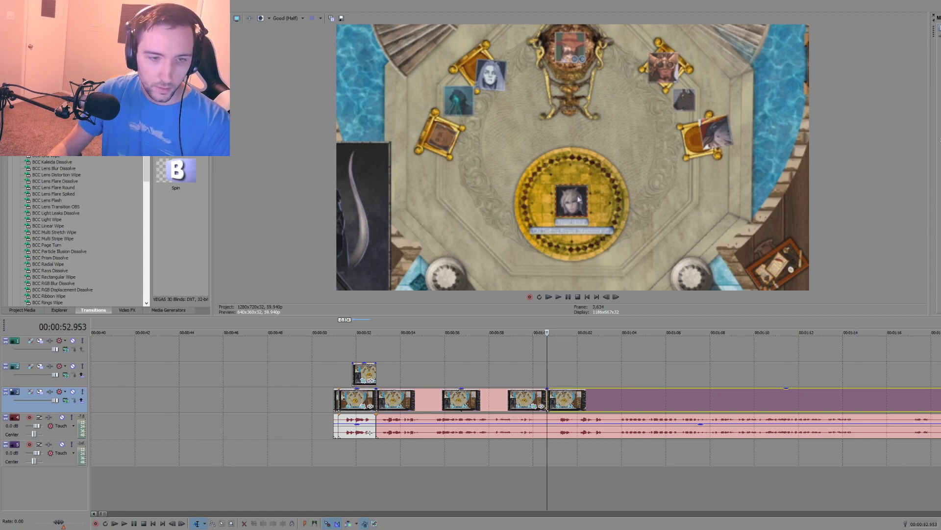
Step: Tighten the framing of the throne-room shot starting at about 52.9 seconds around the seats and central circle, replaying it to check
key("space")
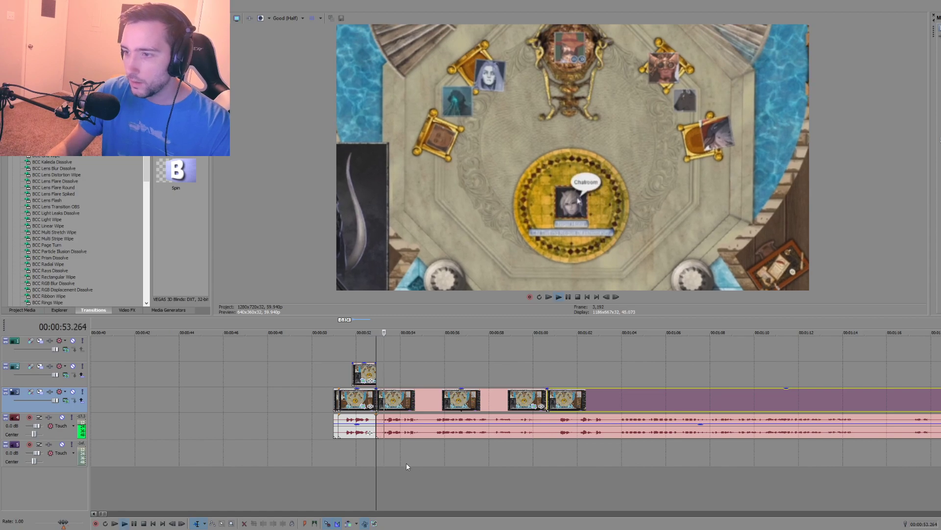
key("space")
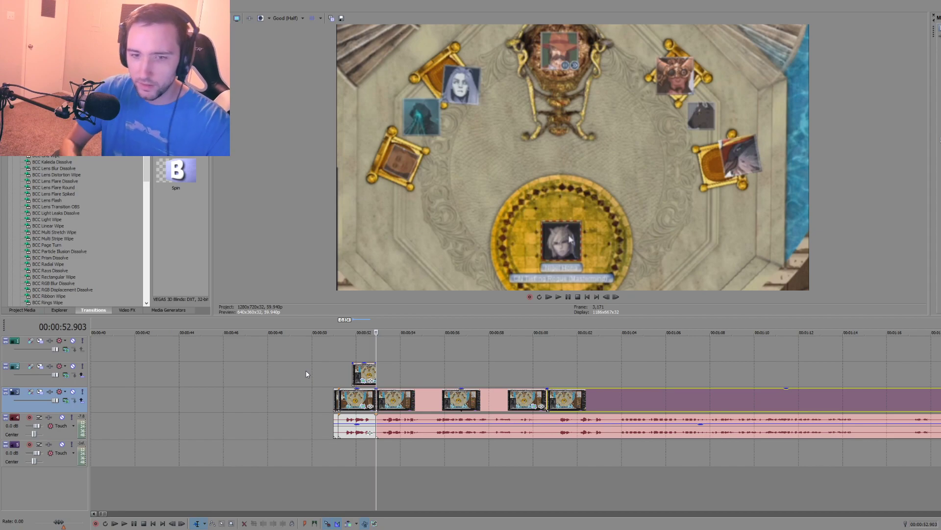
key("space")
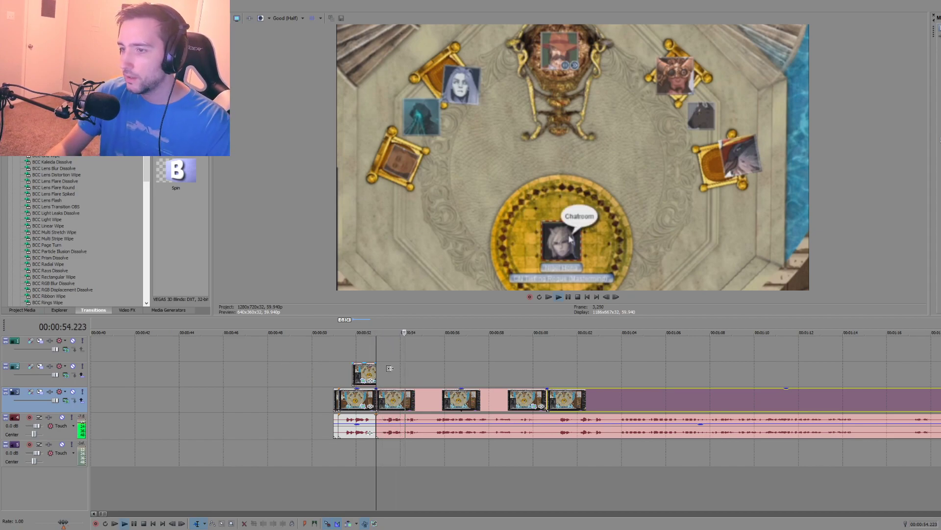
key("space")
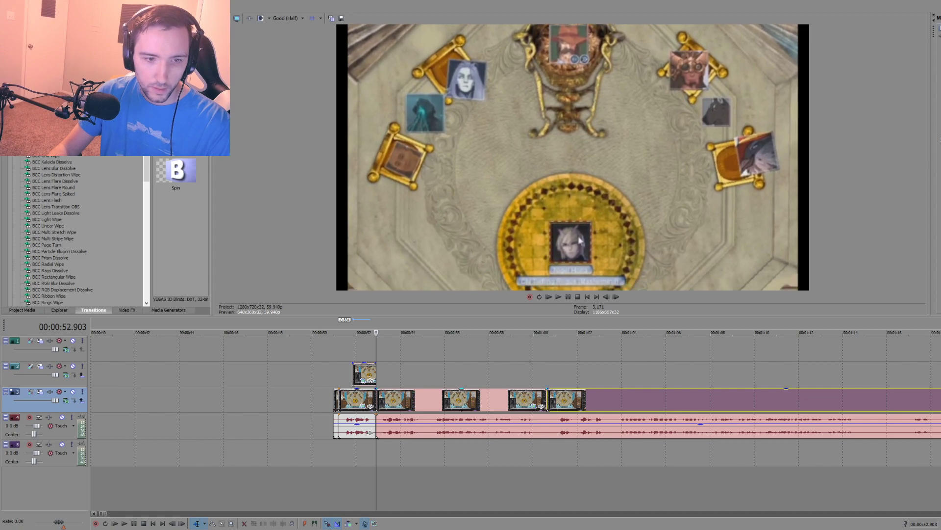
key("space")
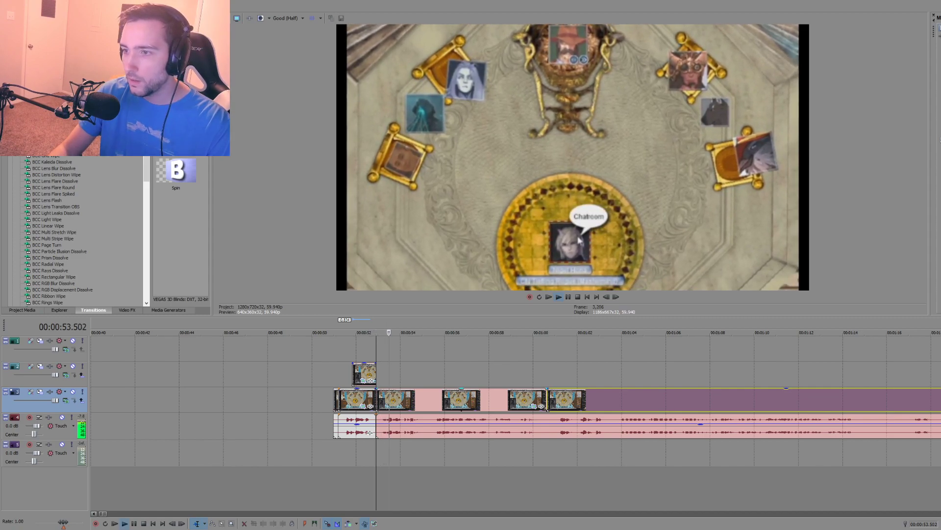
key("space")
left_click(532, 406)
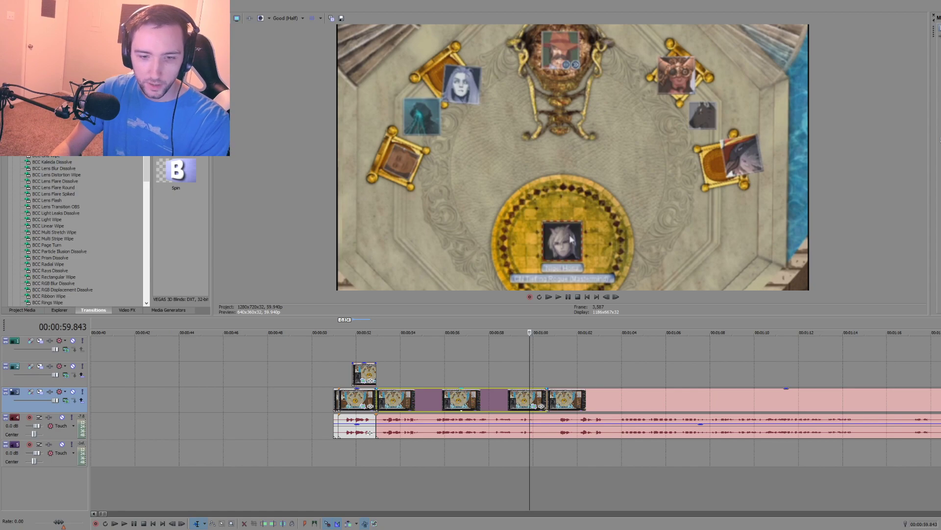
key("space")
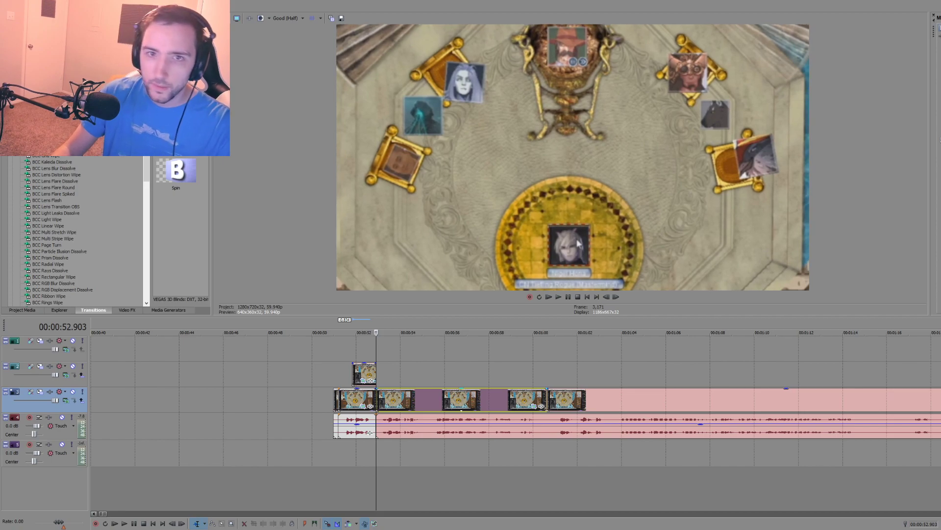
Step: Preview the cut into the tighter shot from about 52.9 and 52.0 seconds
left_click(378, 443)
key("space")
scroll(392, 456, "up", 3)
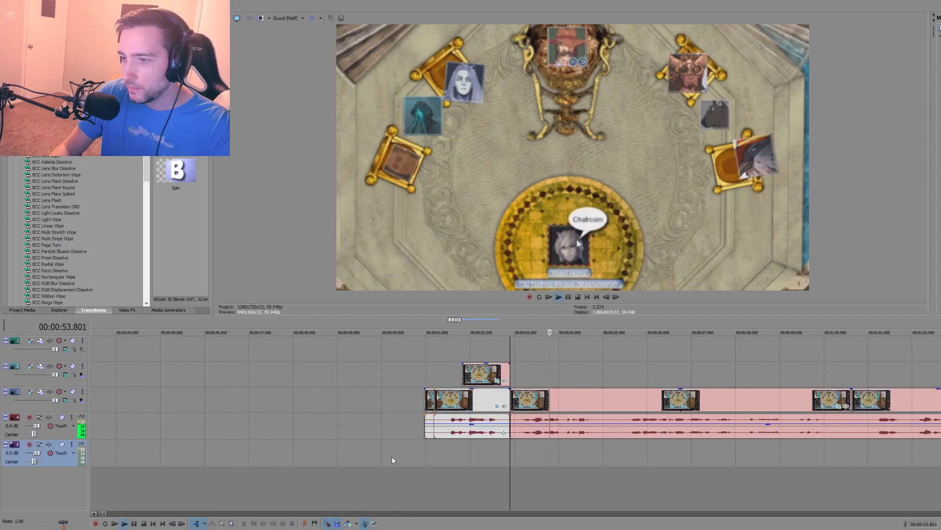
left_click(469, 458)
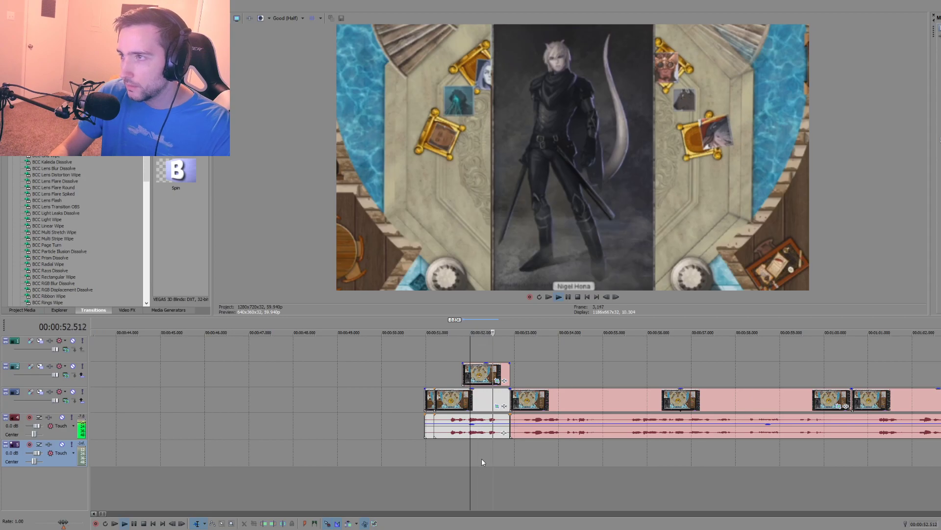
key("space")
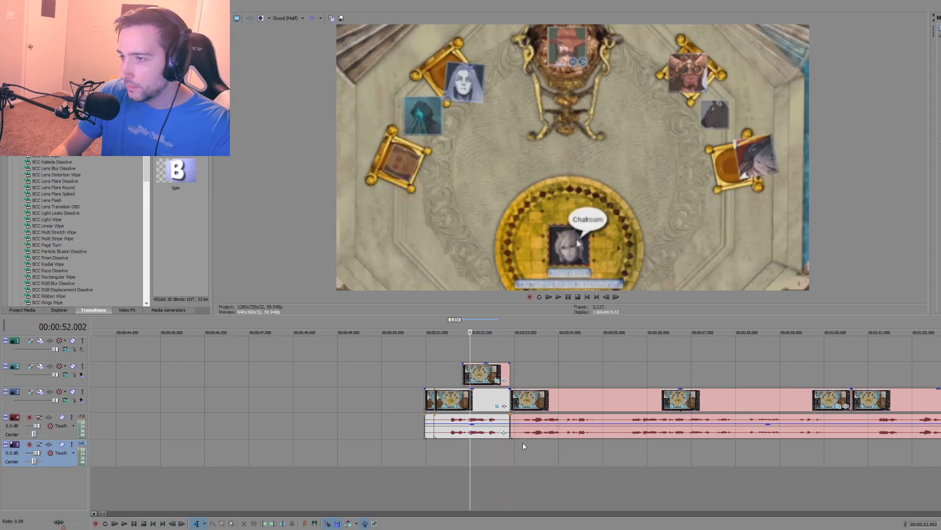
Step: Move the tighter shot and its audio earlier to overlap the first clip by about 0.27 seconds, and preview from about 52.2 seconds
left_click_drag(543, 402, 530, 404)
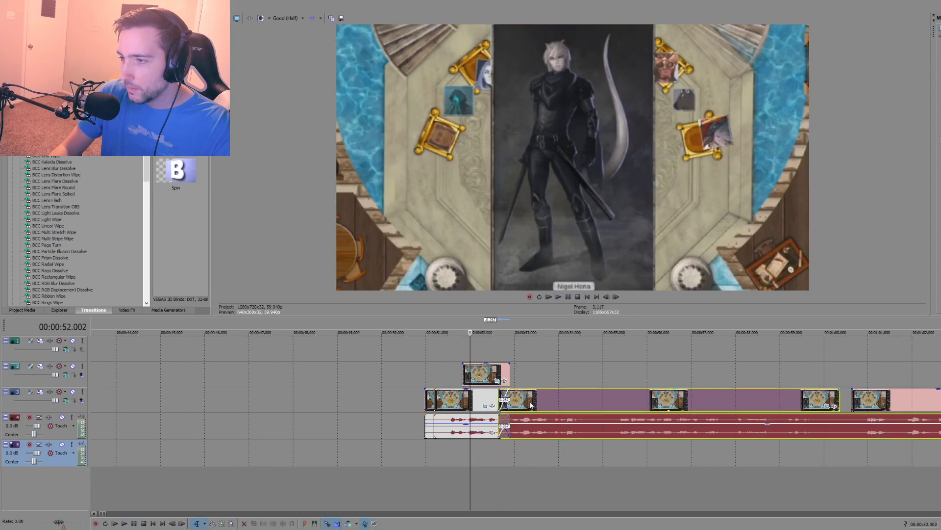
left_click(480, 460)
key("space")
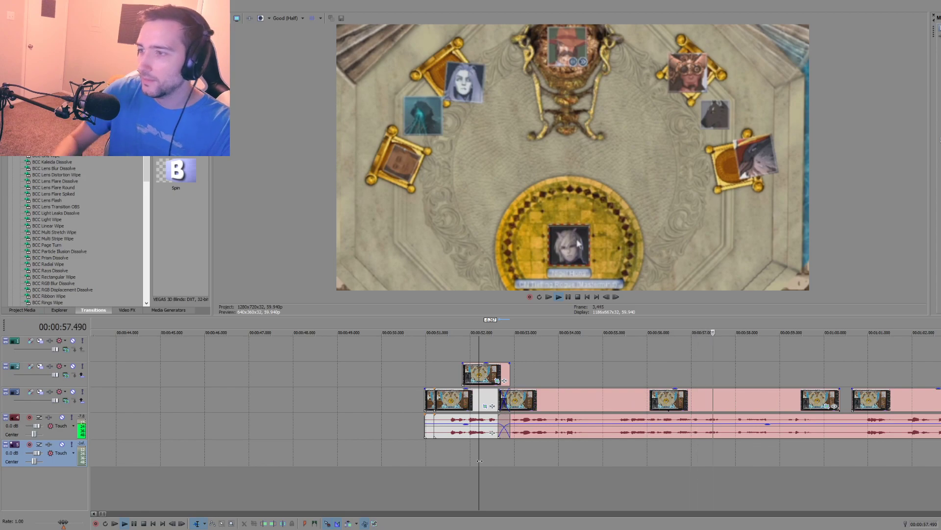
key("space")
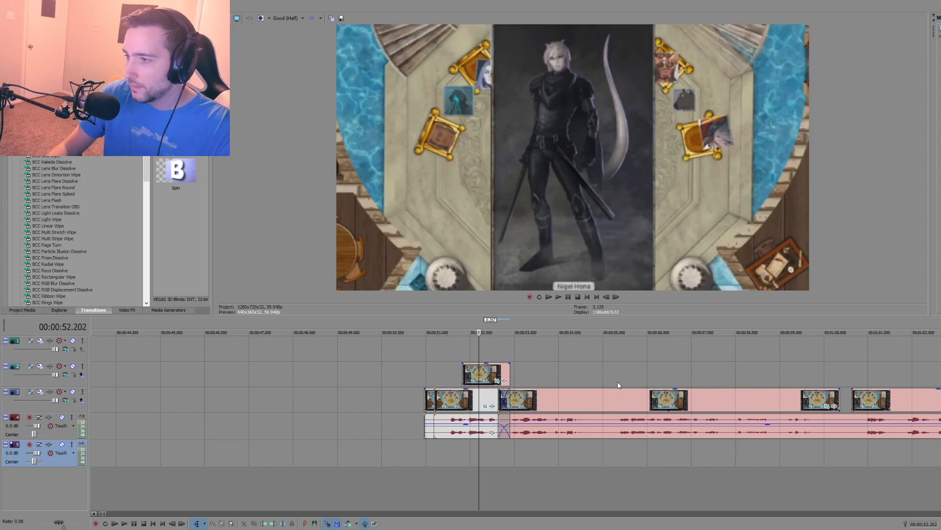
Step: Split the tighter shot's video at about 55.3 seconds and play from about 57.0 seconds to find the next cut
left_click(617, 395)
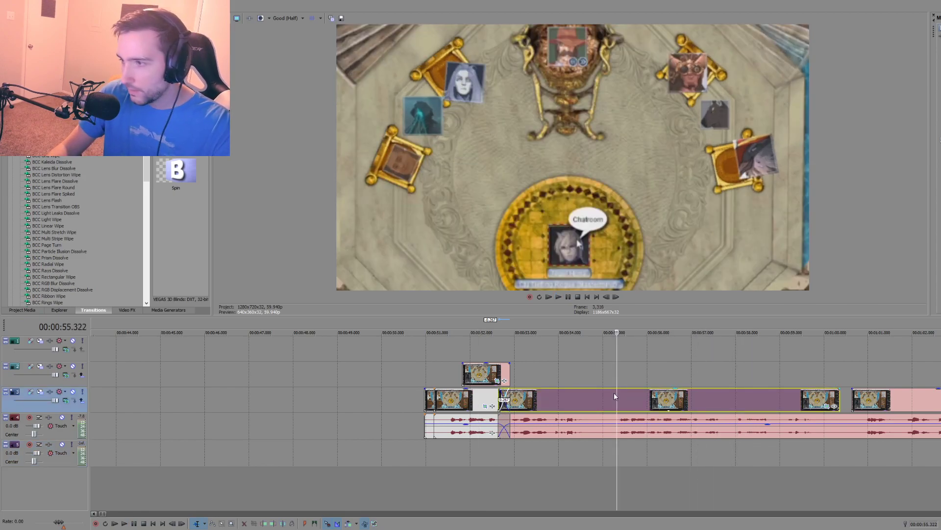
key("s")
left_click(693, 449)
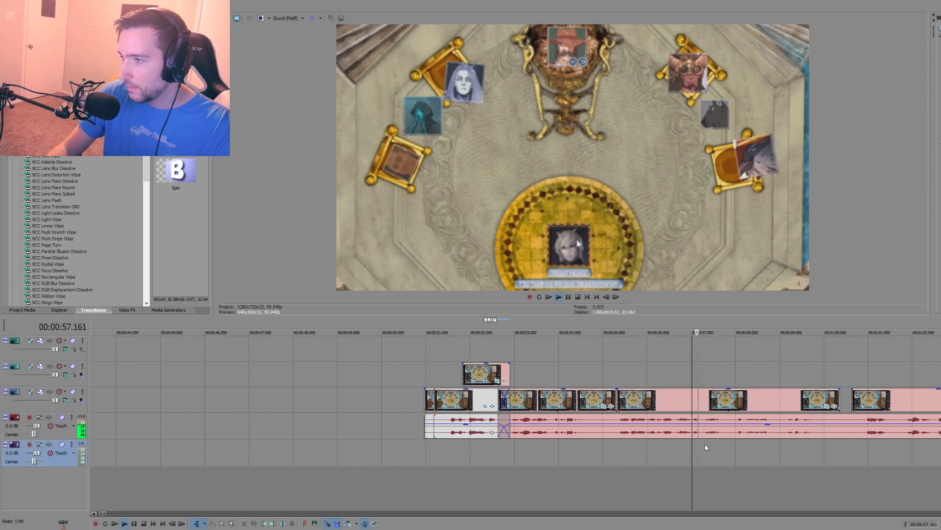
left_click(720, 441)
left_click(722, 437)
key("s")
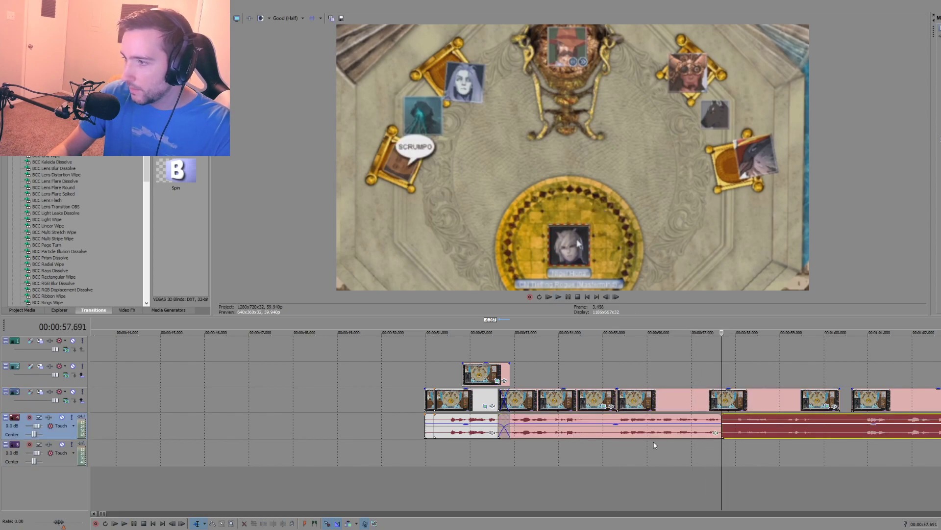
left_click(617, 446)
key("ctrl+z")
Step: Split the video at about 57.6 seconds and reframe the piece starting at about 55.3 seconds as a close-up of the throne's portrait
left_click(720, 401)
key("s")
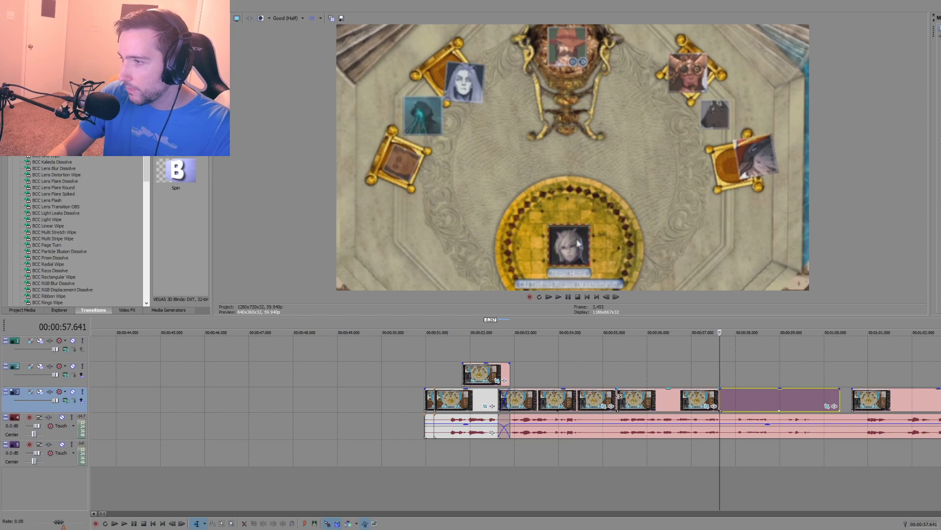
left_click(616, 398)
left_click(621, 398)
left_click(618, 398)
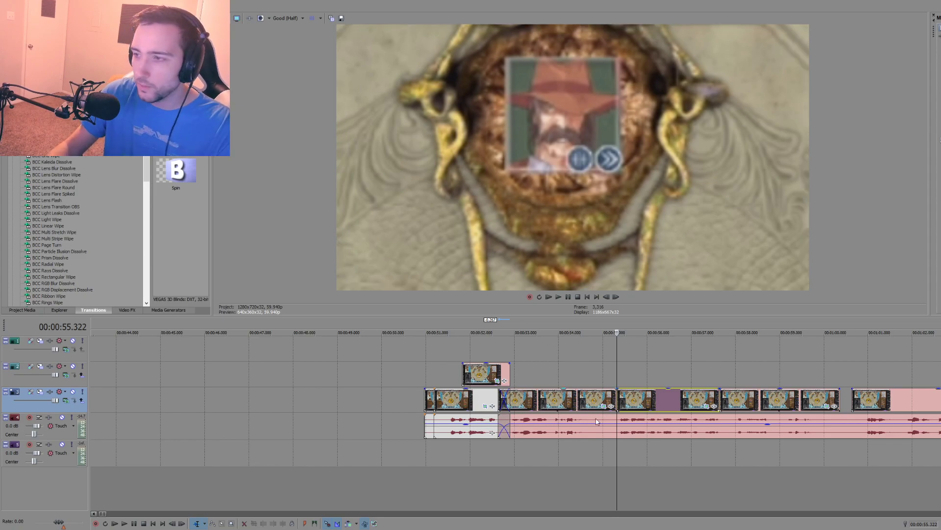
Step: Play from about 54.3 seconds to check the cut into the close-up of the throne's portrait
left_click(570, 471)
key("space")
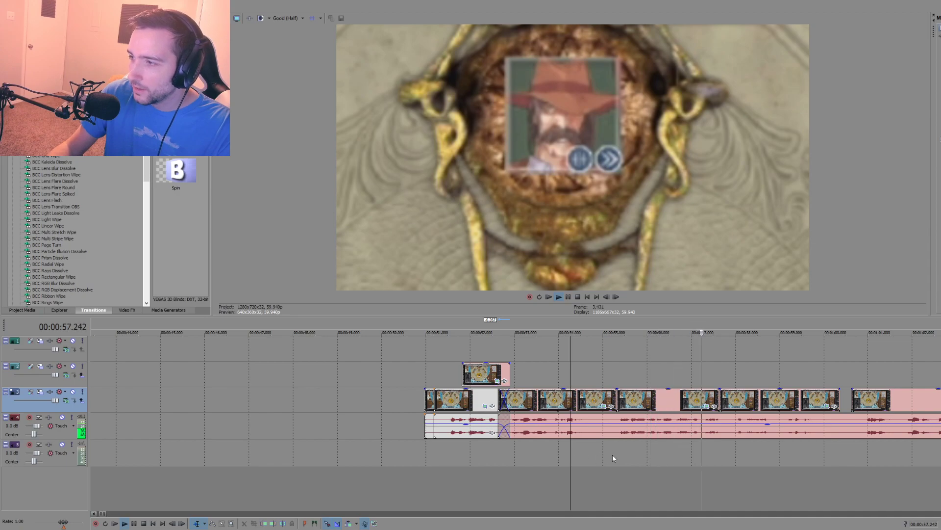
key("space")
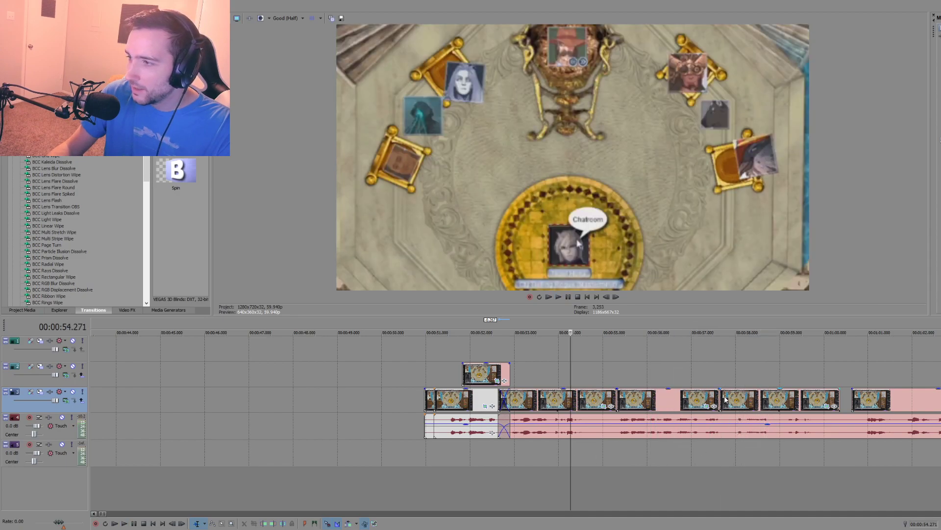
Step: Split the video at about 58.0 seconds and delete the short piece starting at about 57.6 seconds
left_click(721, 385)
left_click(735, 399)
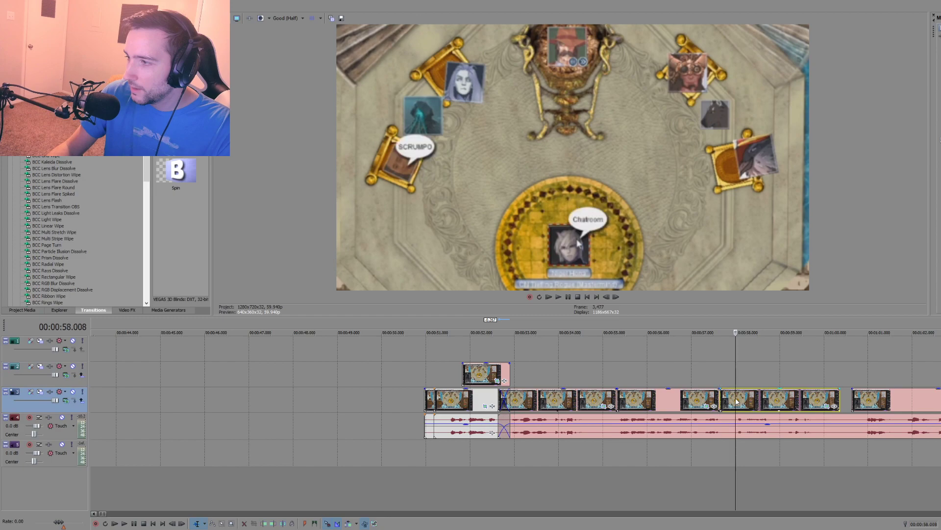
key("s")
left_click(729, 400)
left_click(727, 400)
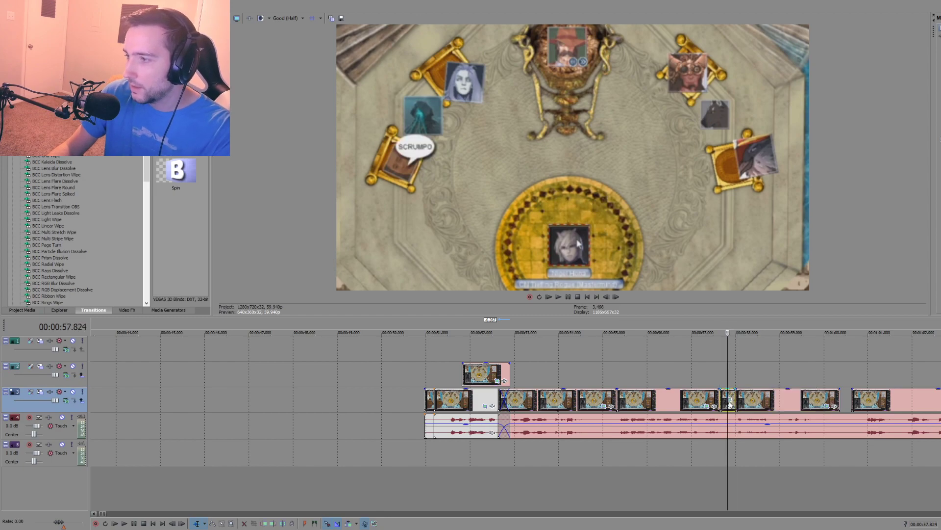
key("Delete")
Step: Split the audio at about 57.6 and 58.0 seconds and delete the piece between the splits
left_click(719, 450)
key("s")
left_click(735, 447)
key("s")
left_click(728, 432)
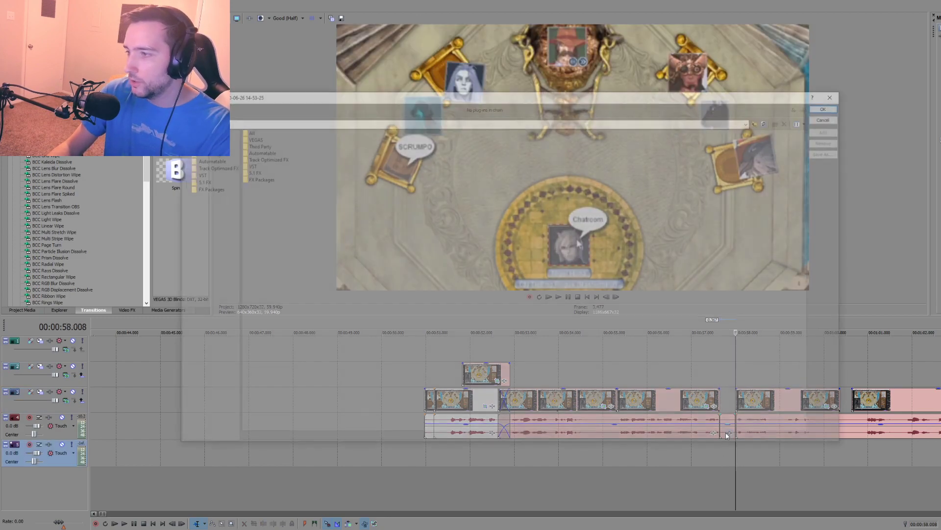
left_click(830, 117)
left_click(727, 420)
key("Delete")
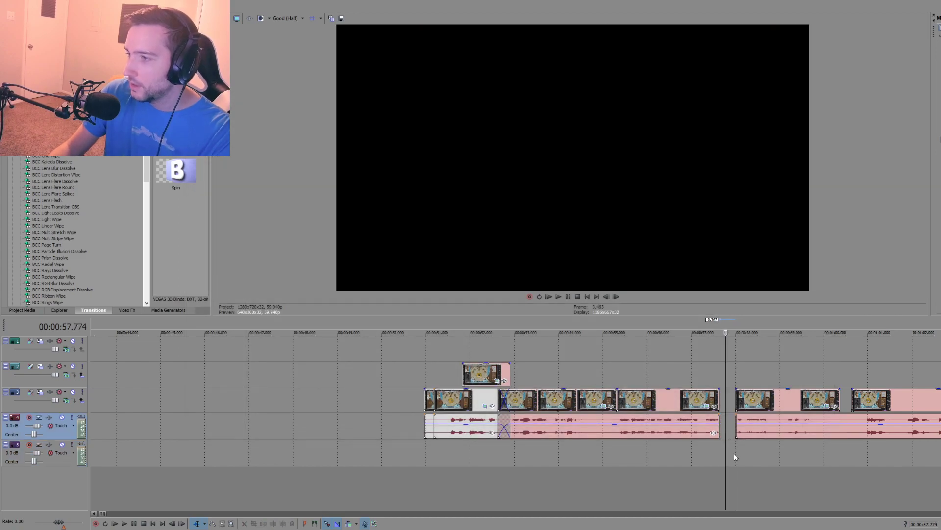
Step: Play from about 58.0 seconds to find the next cut and split the video and audio at about 59.8 seconds
left_click(734, 453)
scroll(711, 448, "down", 3)
scroll(544, 463, "up", 4)
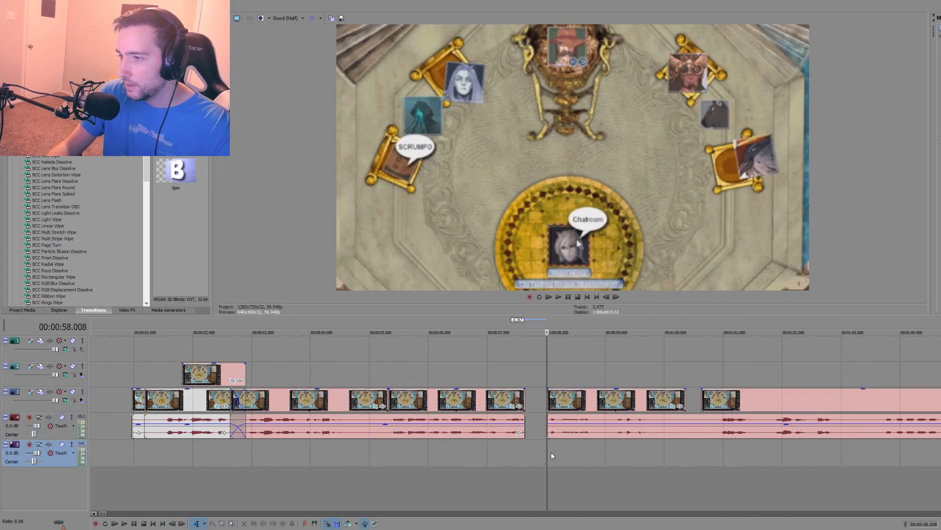
key("space")
left_click(595, 446)
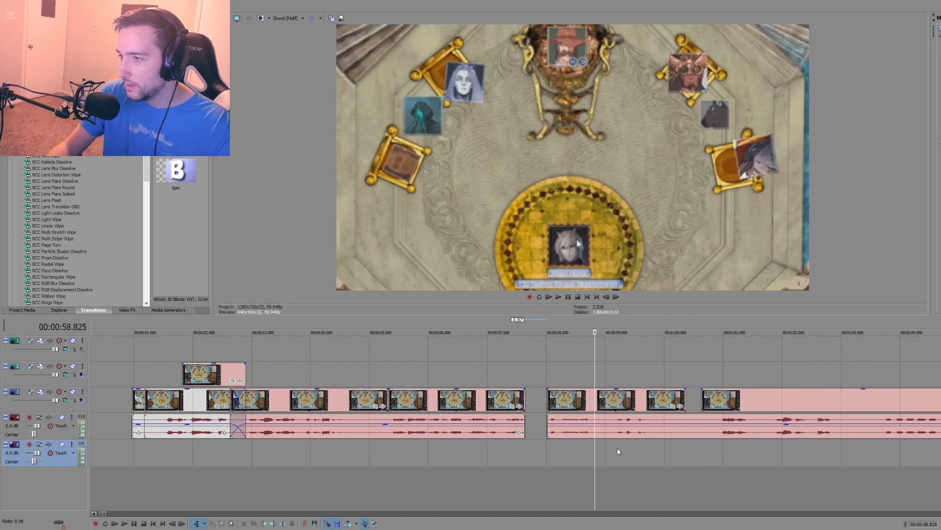
left_click(617, 447)
key("space")
left_click(654, 445)
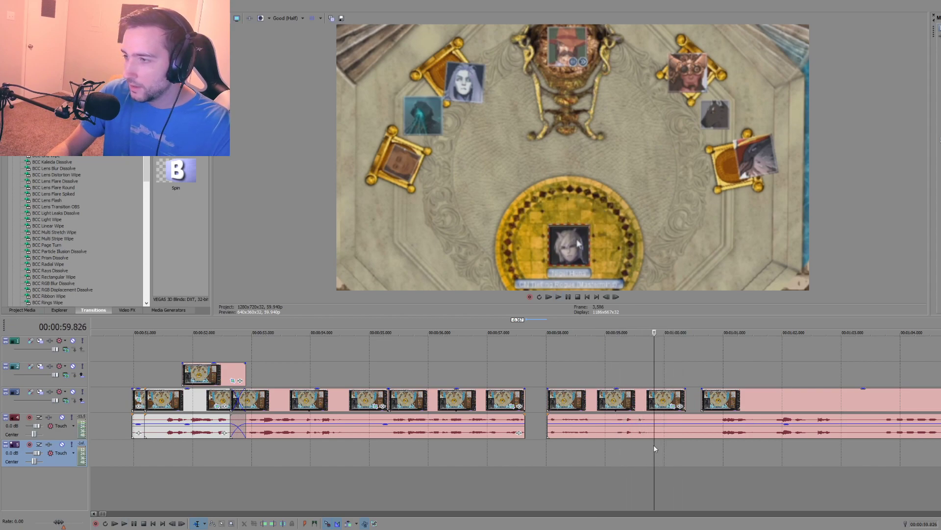
key("s")
Step: Move the piece before the split back to about 57.6 seconds and reframe it as a close-up of the Scrumpo portrait
left_click_drag(587, 430, 527, 395)
left_click(526, 381)
left_click(525, 380)
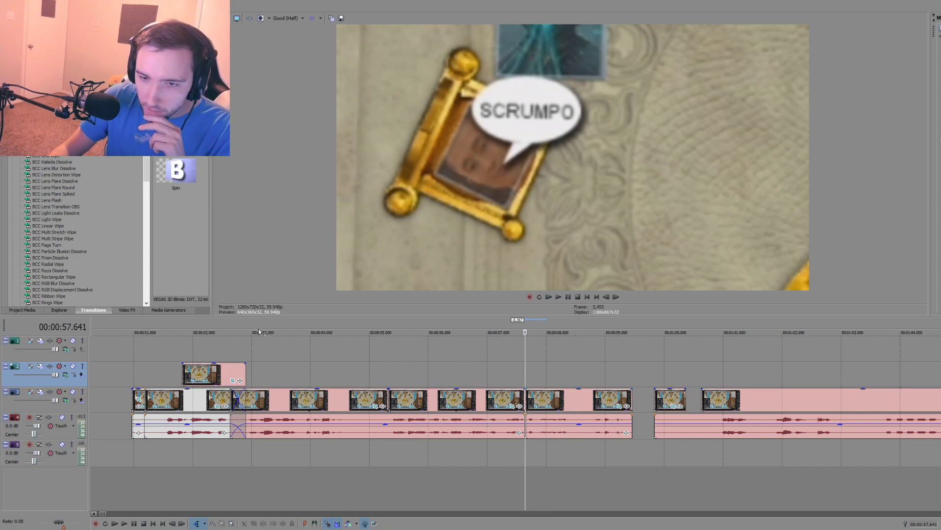
Step: Play from about 57.3 seconds to check the Scrumpo close-up and find where the following clip should start
left_click(503, 373)
key("space")
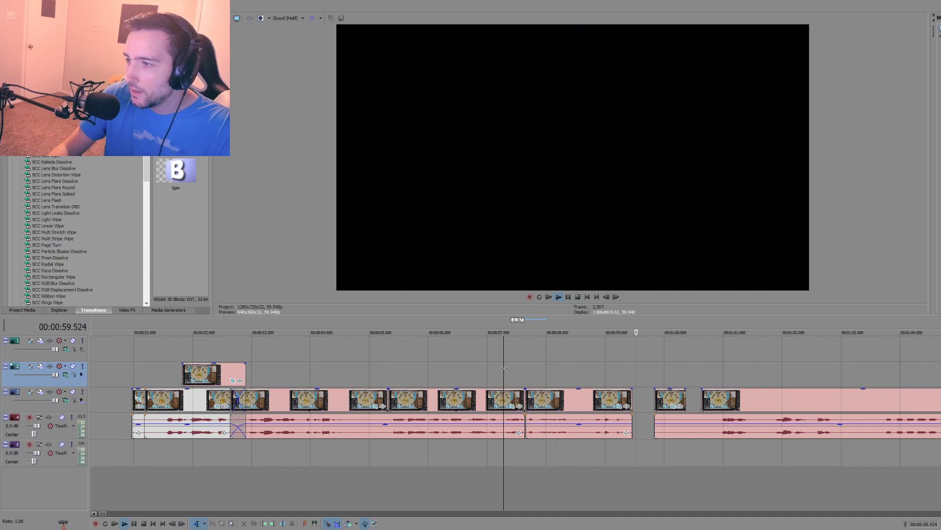
scroll(477, 381, "down", 3)
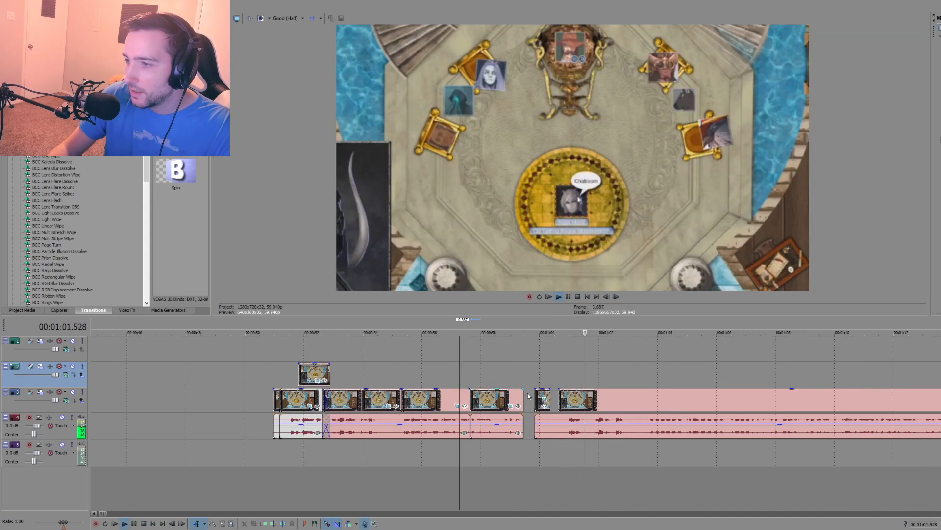
key("space")
Step: Cut the following clip at about 1:00.9 and delete the leftover audio and video pieces before it
left_click(565, 446)
left_click(547, 428)
key("Delete")
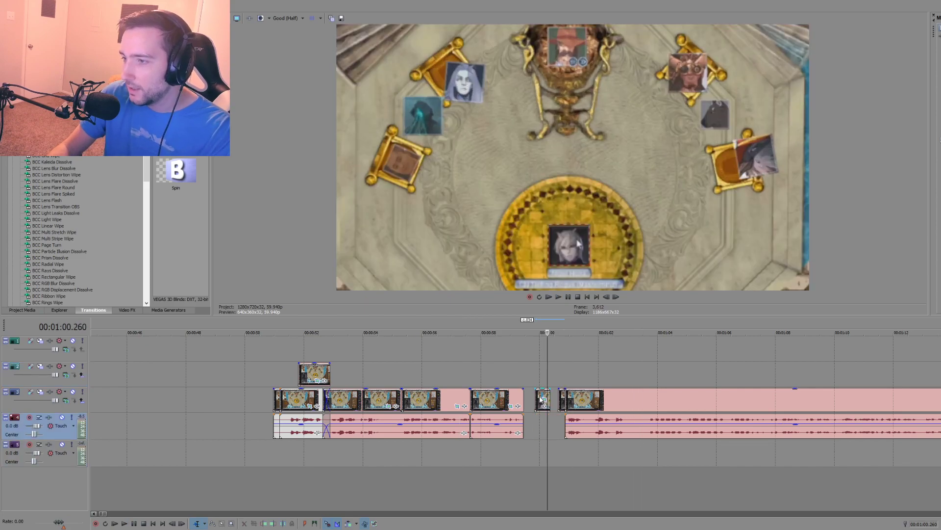
left_click(538, 399)
key("Delete")
left_click(561, 400)
key("Delete")
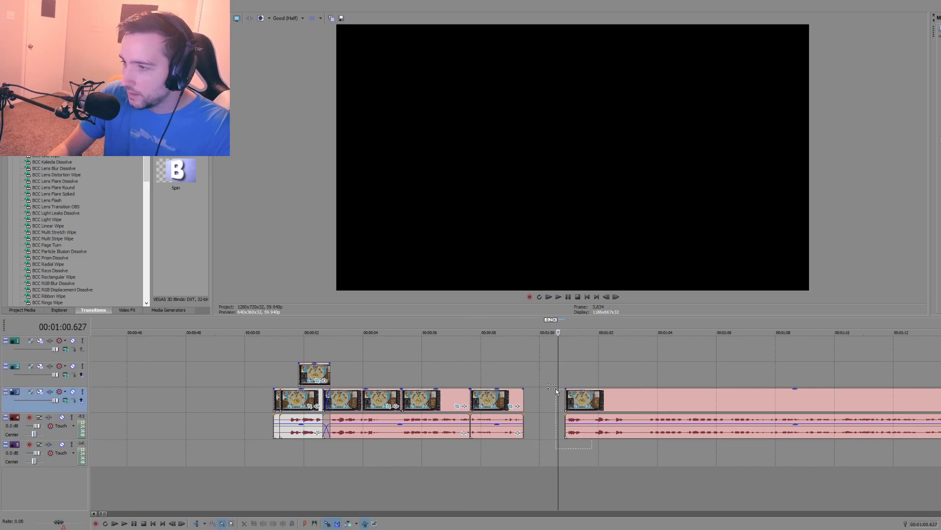
Step: Move the remaining clip and its audio back against the Scrumpo close-up at about 59.5 seconds, and preview from about 54.5 seconds
left_click_drag(583, 398, 544, 401)
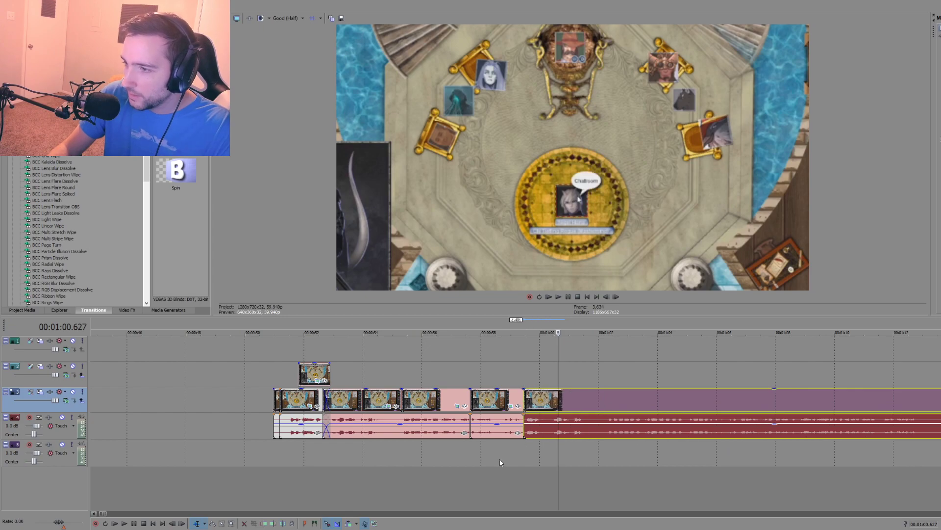
left_click(378, 452)
key("space")
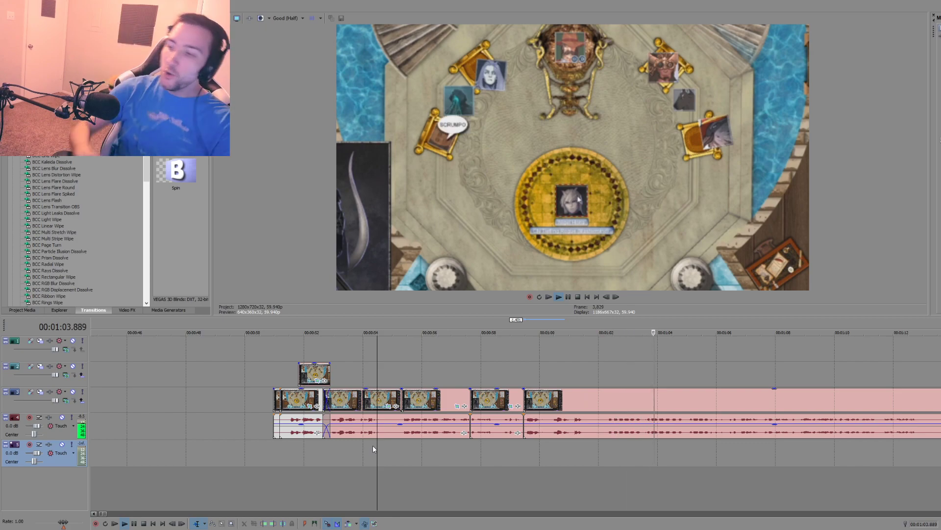
key("space")
Step: Play the wide throne-room shot twice from about 1:02.3 to review the dialogue
left_click(607, 447)
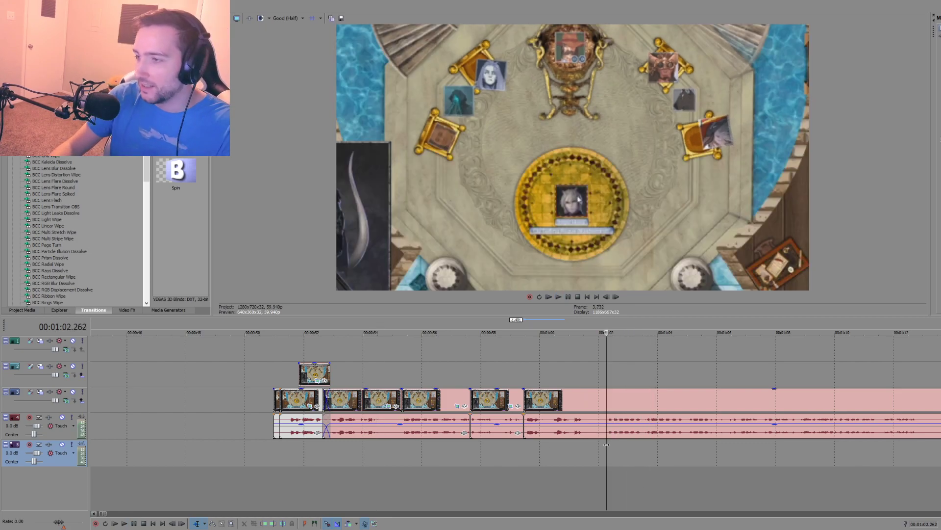
key("space")
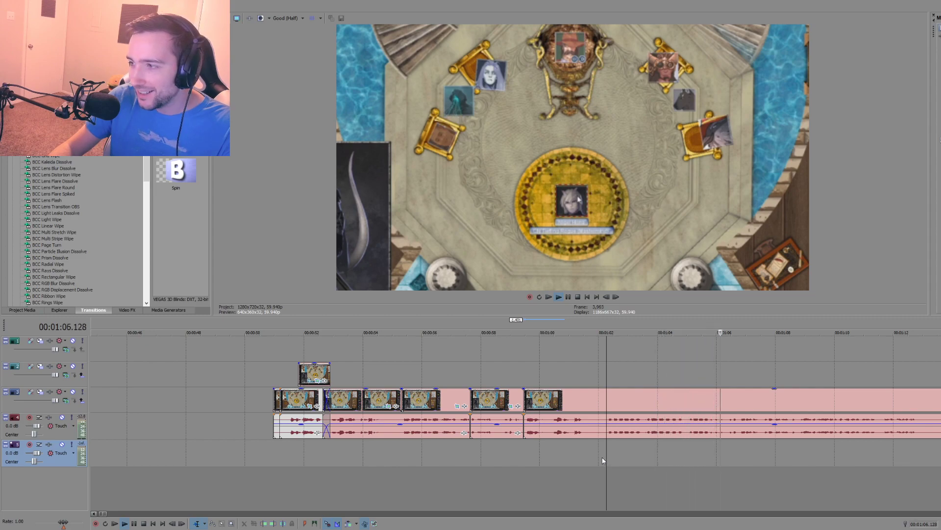
key("space")
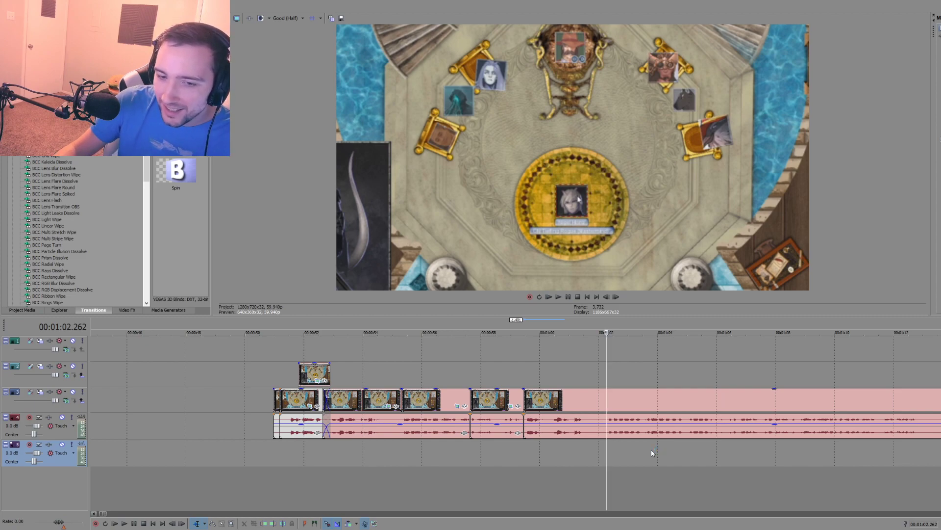
key("space")
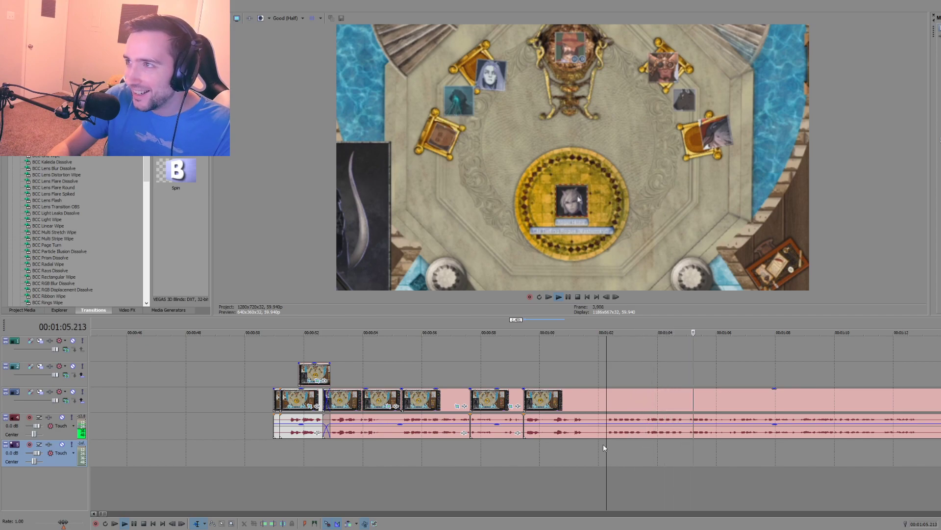
key("space")
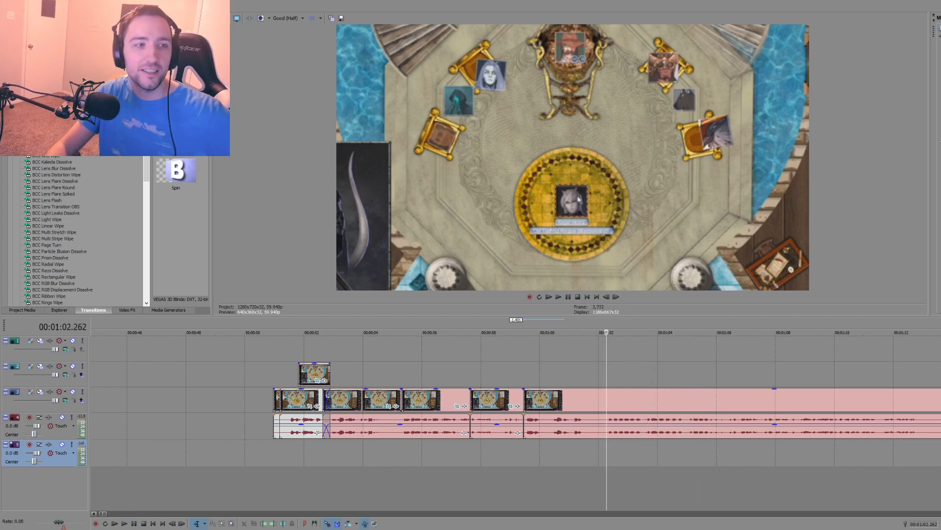
Step: Switch to the Twitch video Shattered Crowns Season 2 Ep. 2 and play it muted at 2x speed from about 2:12:11
left_click(189, 528)
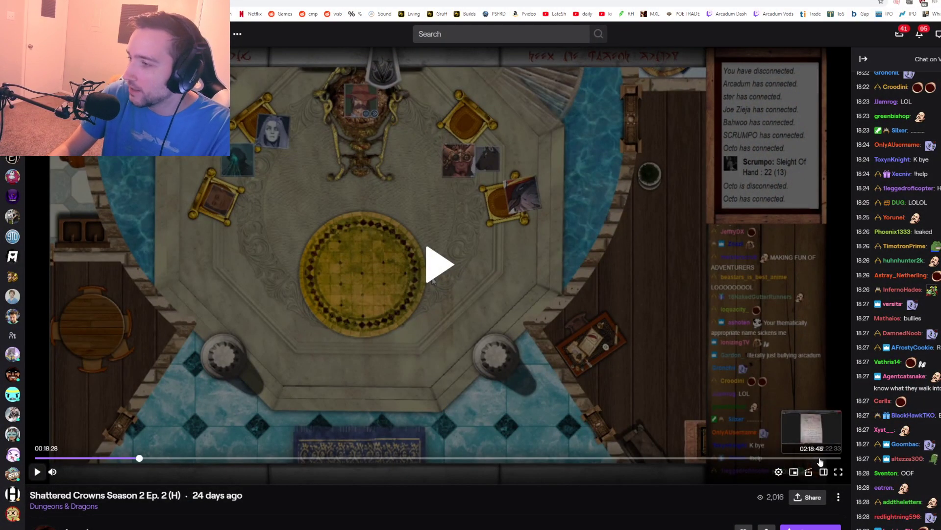
left_click(782, 458)
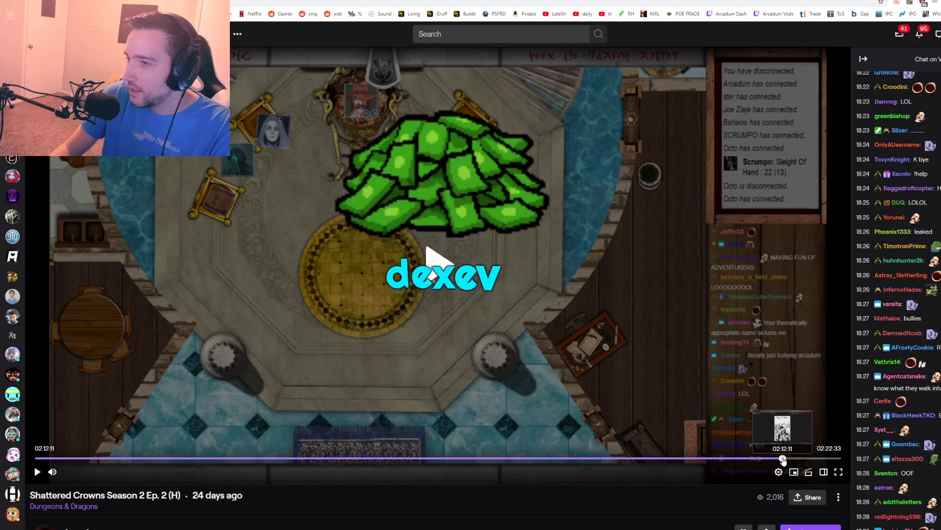
left_click(537, 357)
left_click(52, 472)
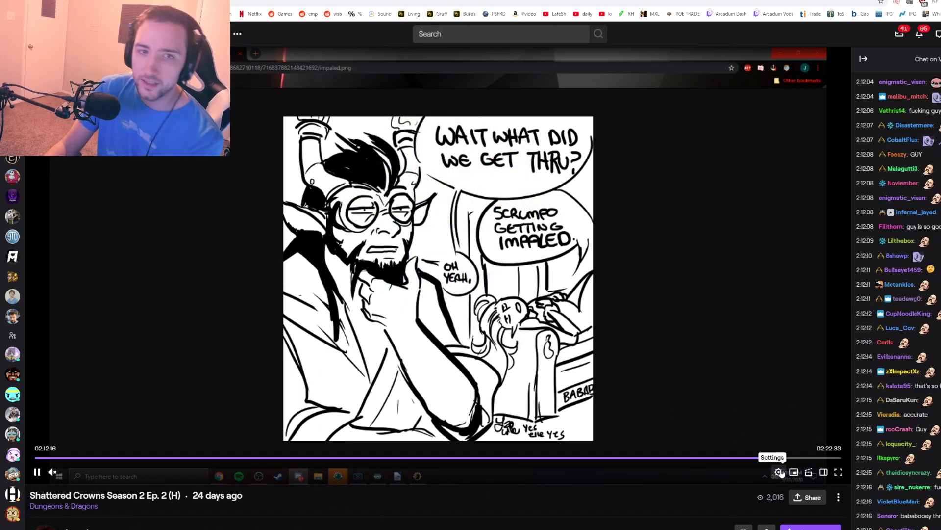
left_click(778, 473)
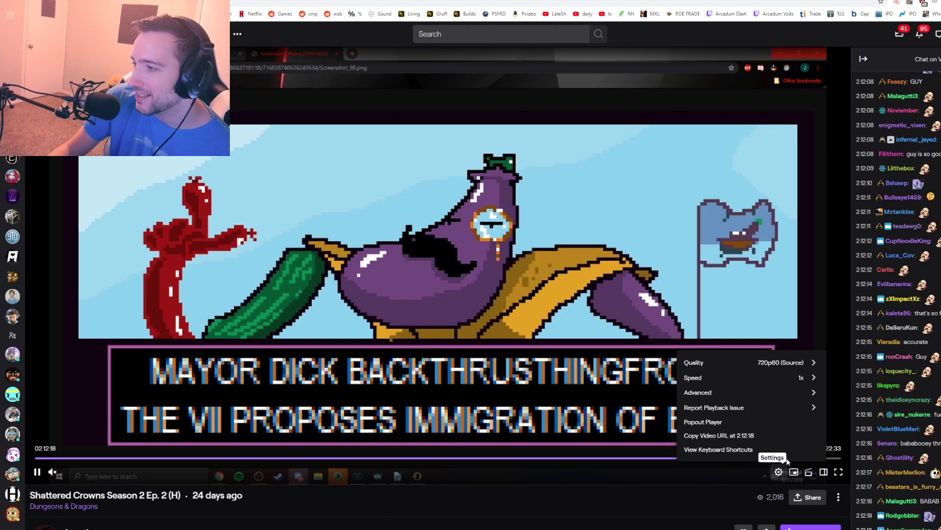
left_click(815, 378)
left_click(690, 448)
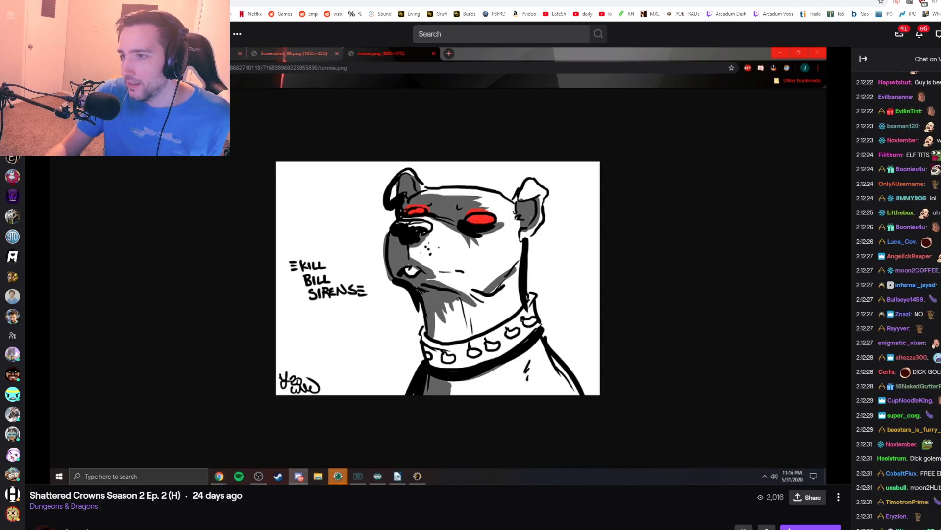
Step: Pause at about 2:12:44 and capture a screenshot of the whole "Hornster?" drawing, with playback resumed
mouse_move(484, 371)
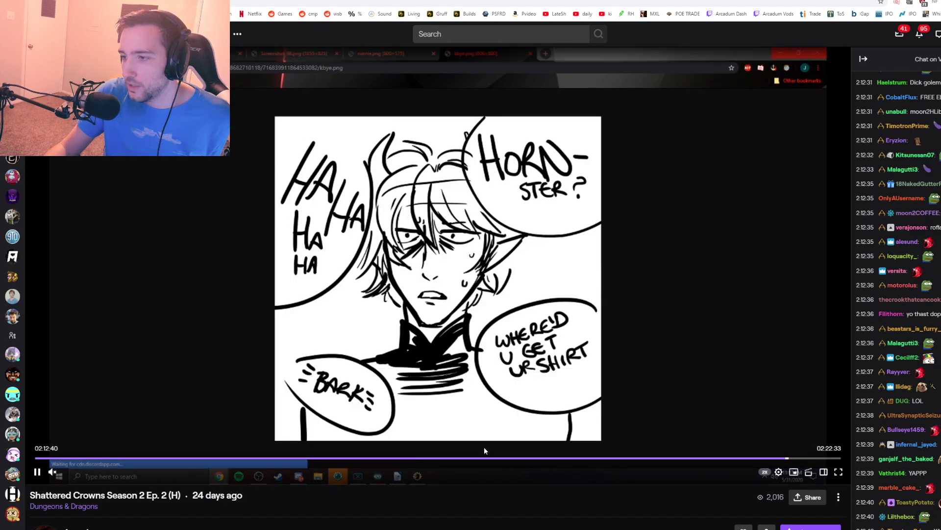
left_click(37, 472)
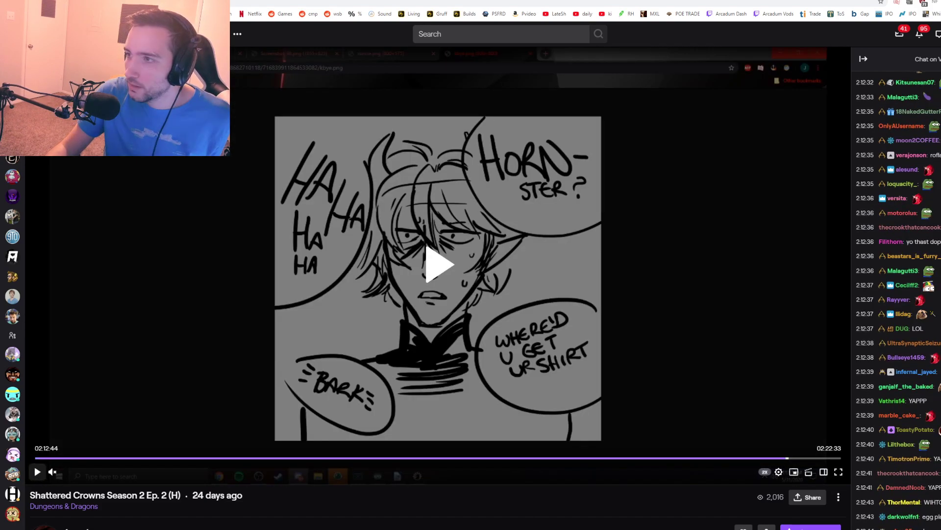
left_click(36, 472)
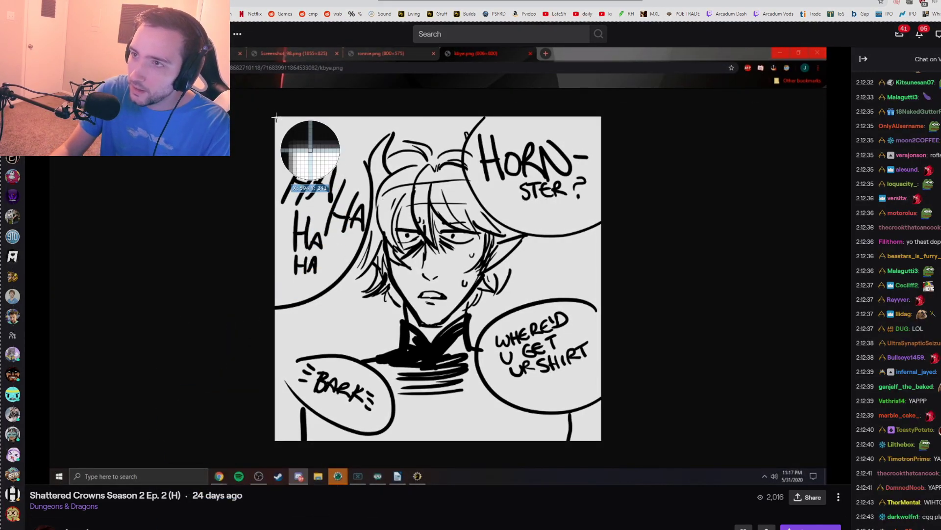
left_click_drag(334, 186, 601, 441)
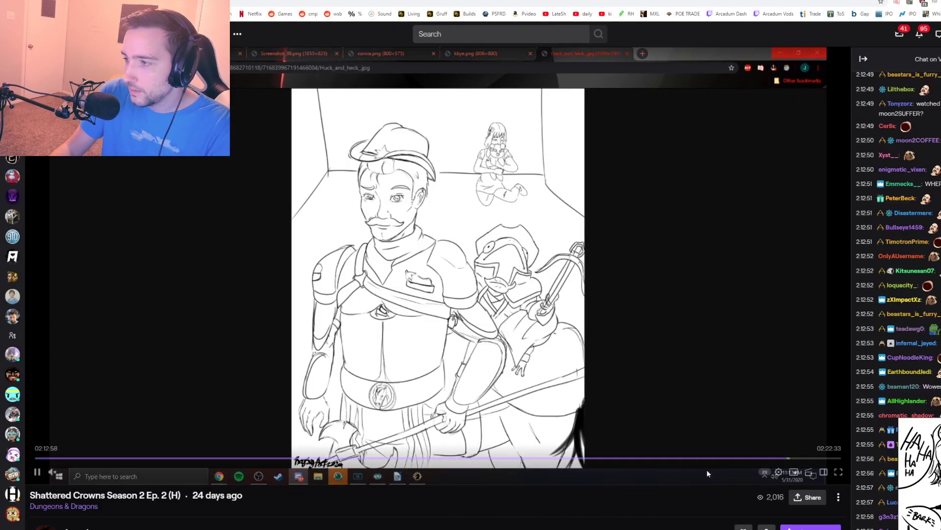
Step: Skim the fan-art section for more drawings, skipping ahead to about 2:17:09 and 2:20:09, and pause at 2:20:10
left_click(783, 458)
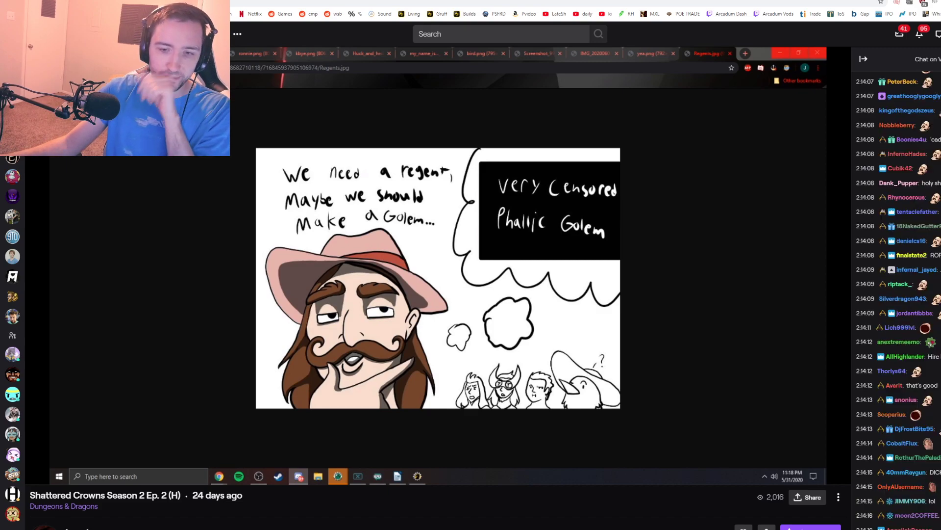
mouse_move(184, 194)
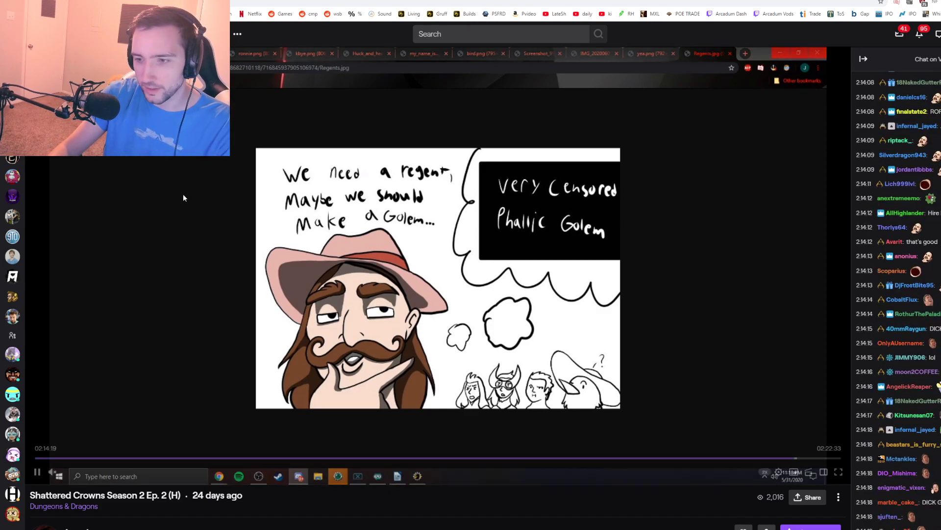
left_click(812, 459)
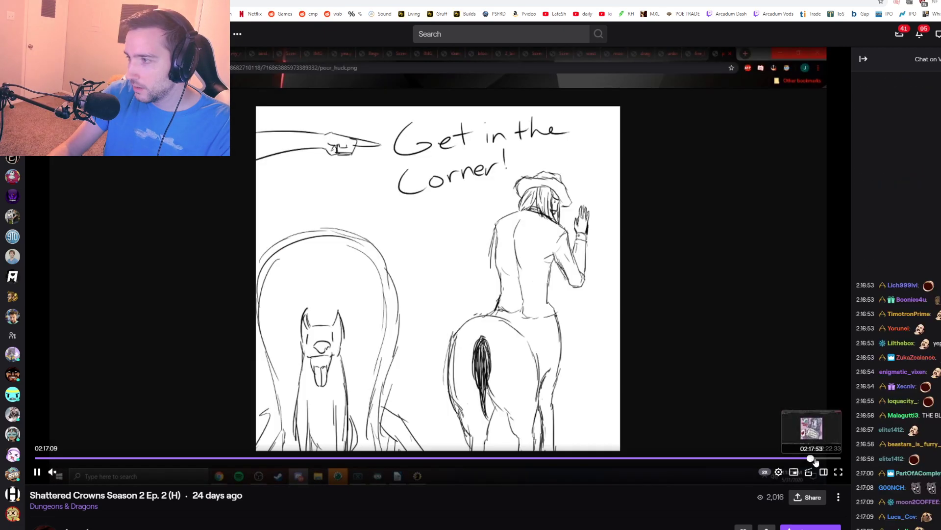
left_click(828, 459)
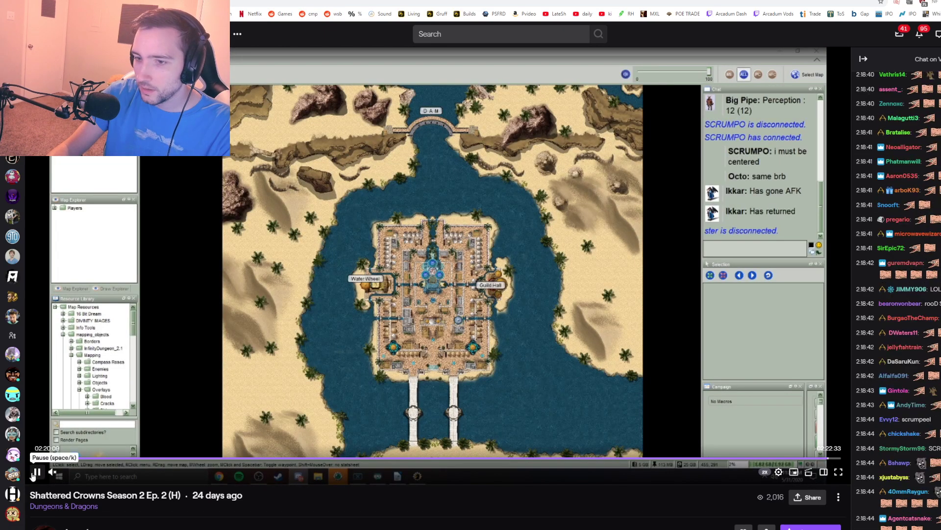
left_click(37, 473)
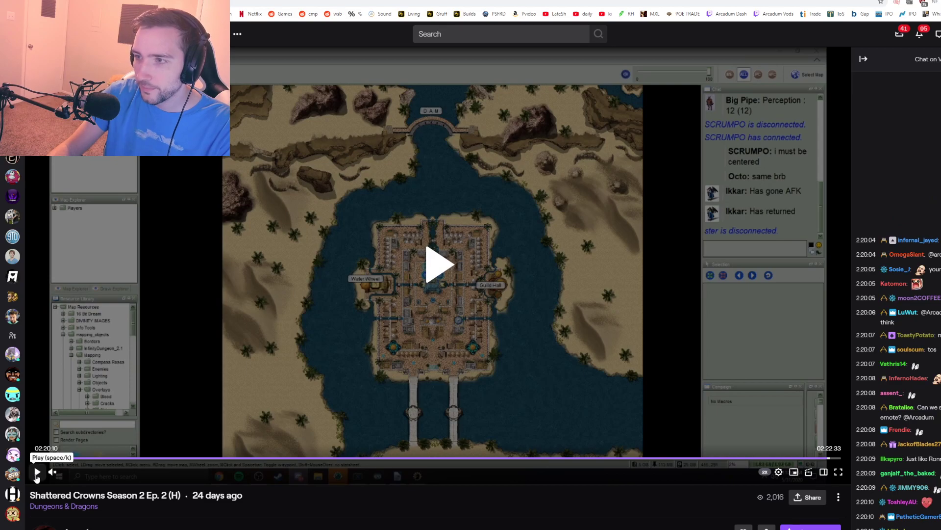
Step: Go back to about 2:09:05 in the Twitch video, play the city map section and pause at about 2:10:18
left_click(765, 458)
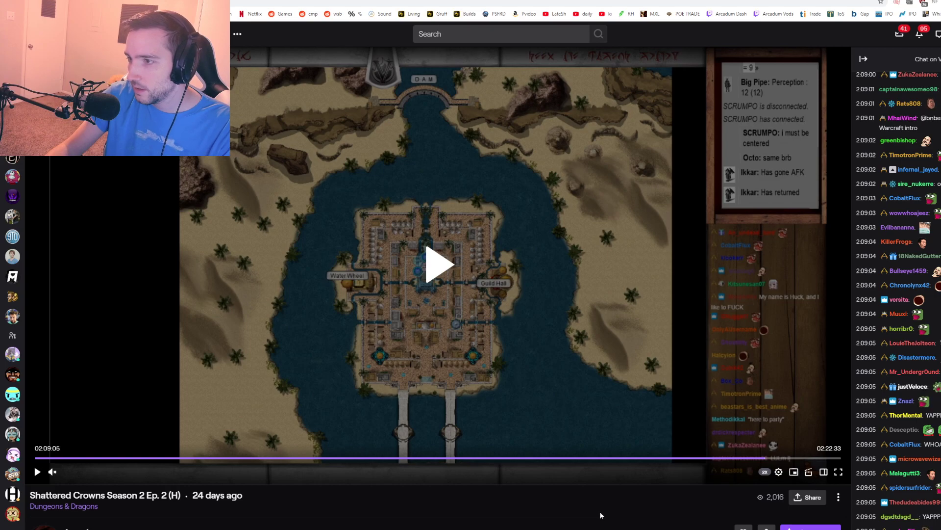
left_click(439, 265)
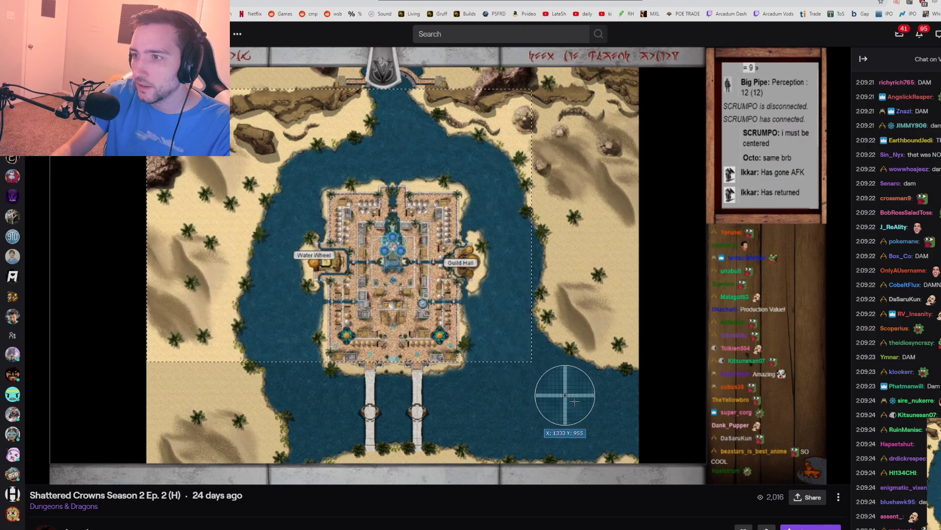
left_click_drag(637, 461, 638, 462)
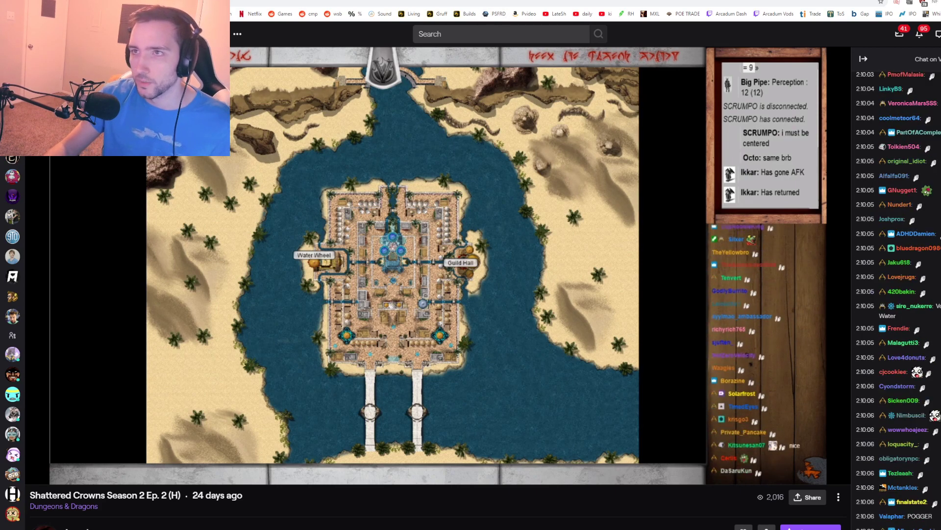
mouse_move(163, 302)
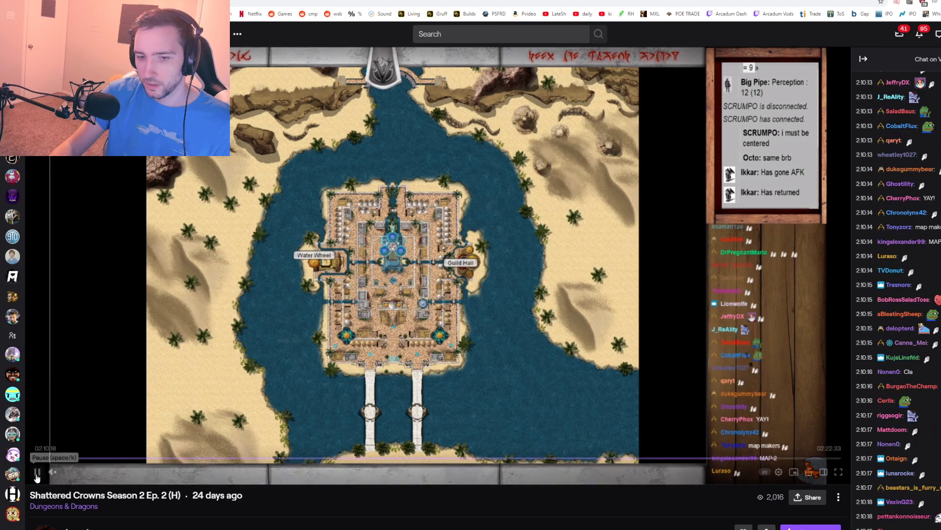
left_click(38, 473)
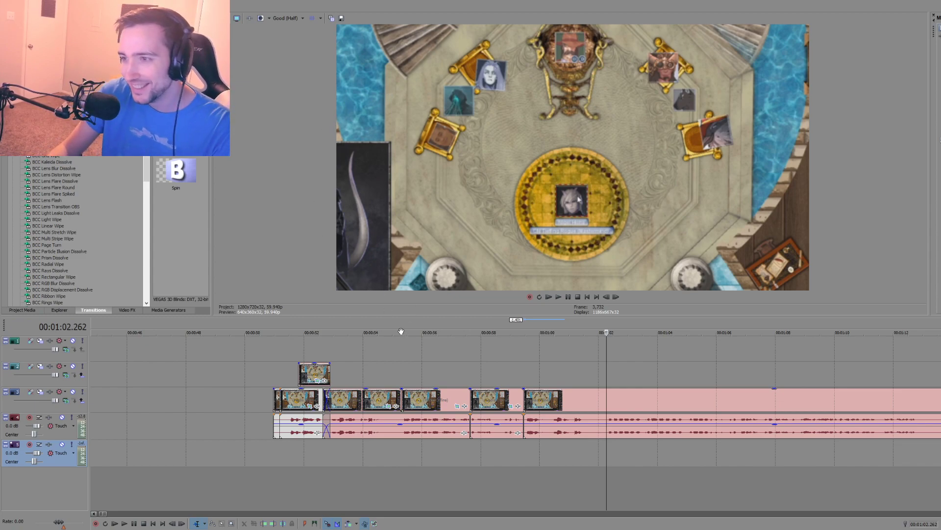
Step: Play the wide throne-room shot to find the edit point, and split its audio and video at 1:01.678
left_click(470, 375)
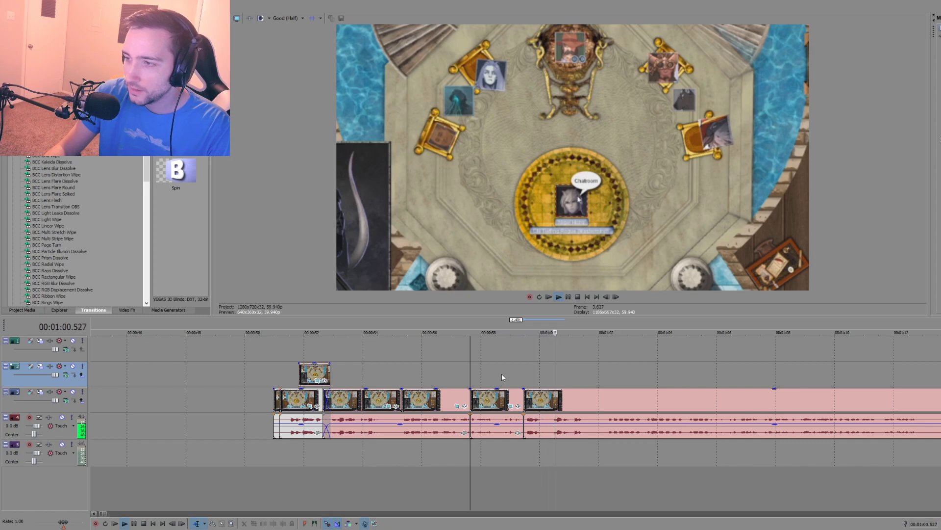
key("space")
left_click(524, 388)
scroll(524, 387, "down", 8)
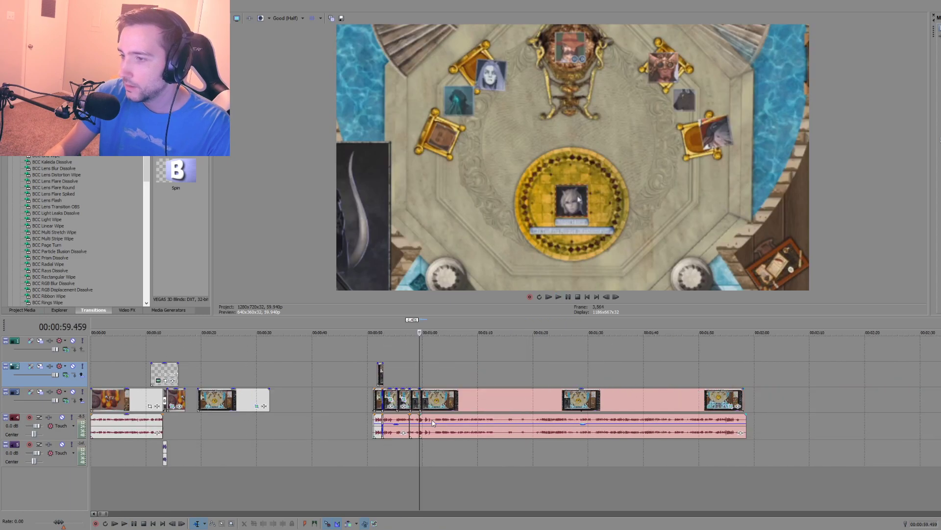
left_click(433, 423)
key("space")
scroll(520, 407, "up", 8)
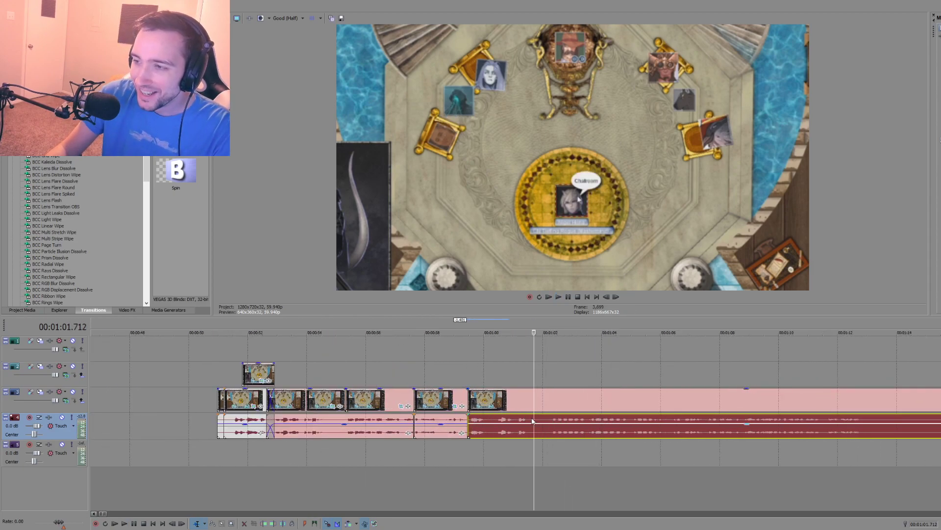
key("s")
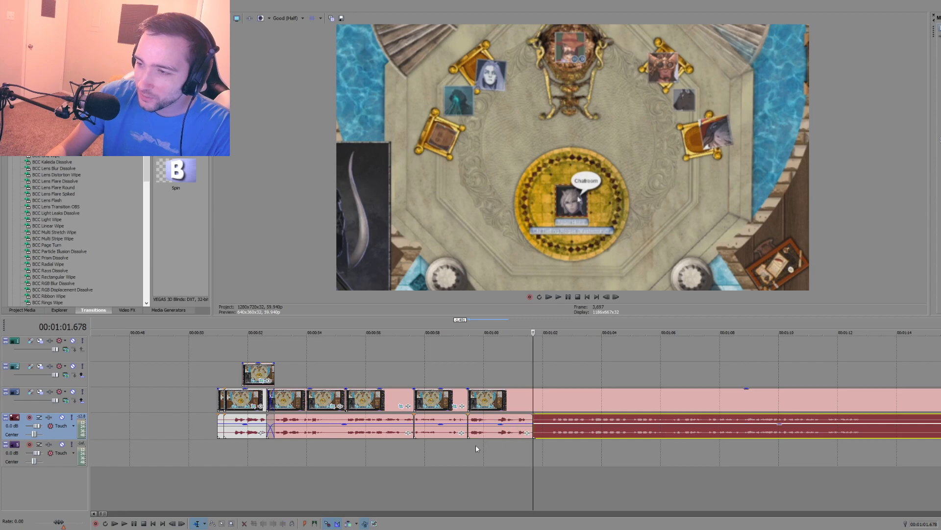
left_click(466, 444)
left_click(535, 402)
key("s")
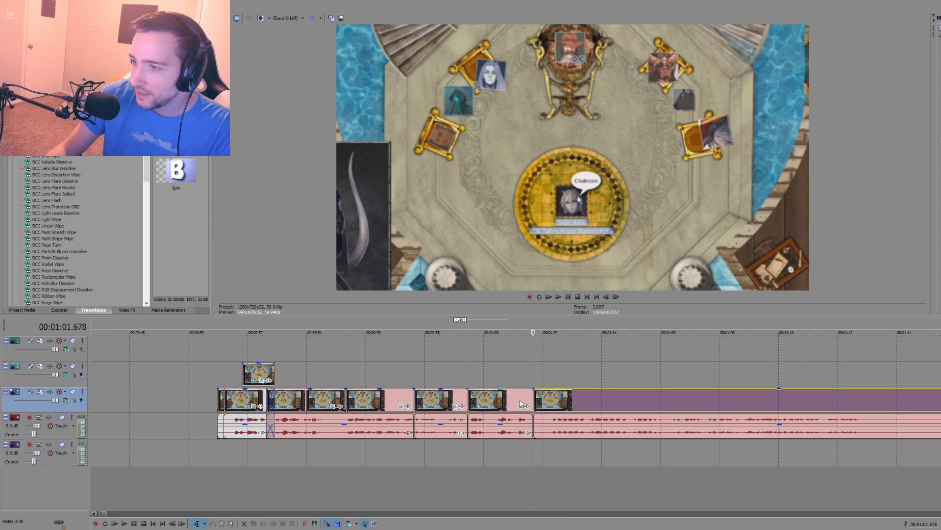
Step: Check the throne-room cuts at about 0:57.6, 0:55.3 and 0:52.6, and play the wide shot from 0:59.459
left_click(510, 408)
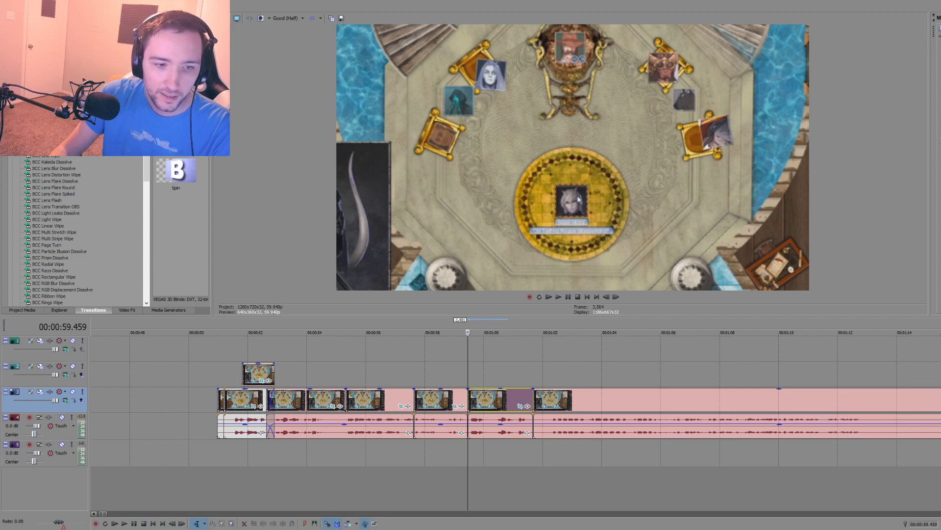
key("Delete")
left_click(416, 376)
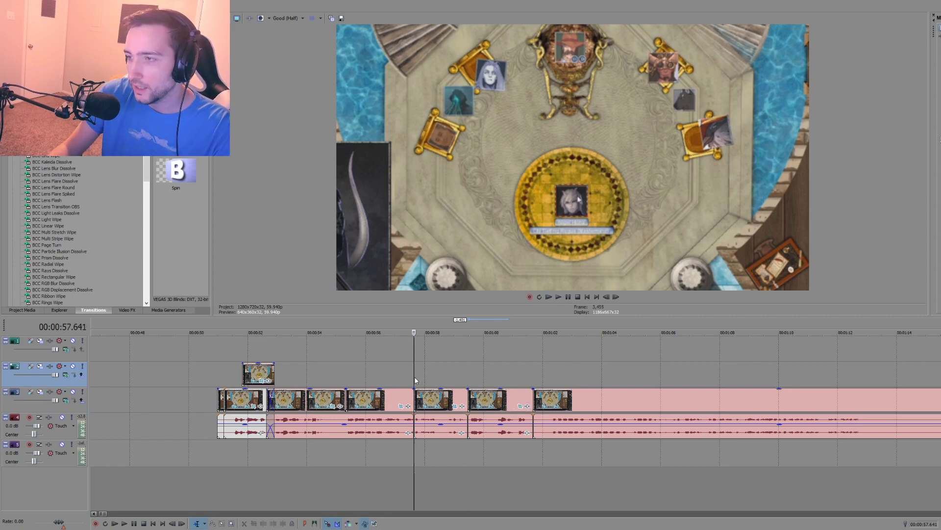
left_click(346, 453)
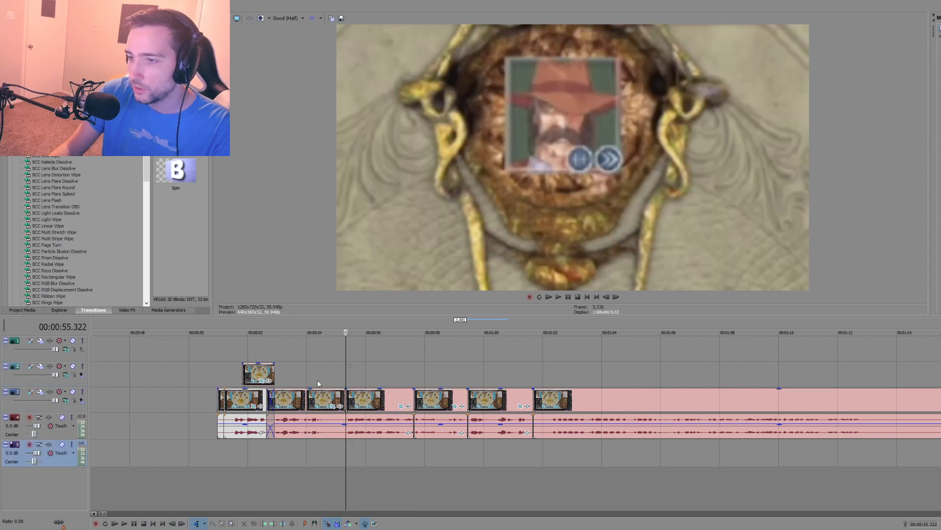
left_click(318, 383)
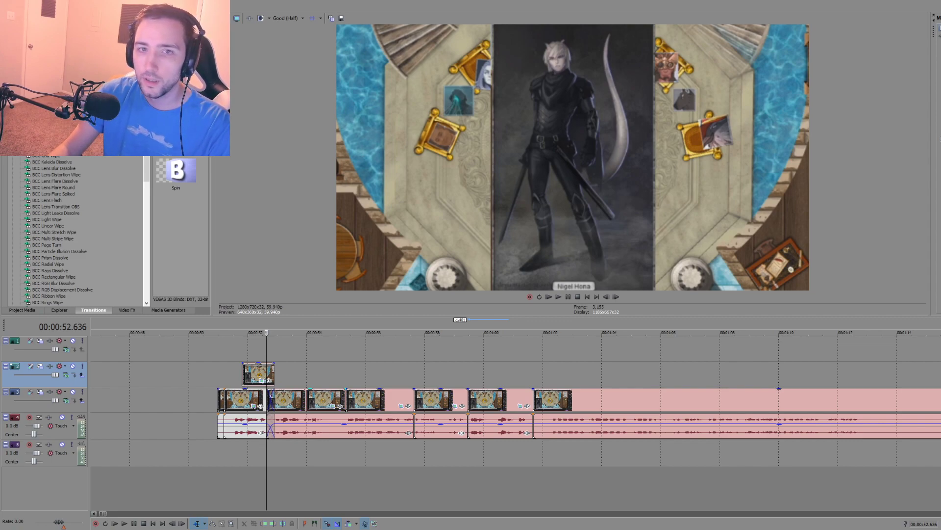
left_click(468, 389)
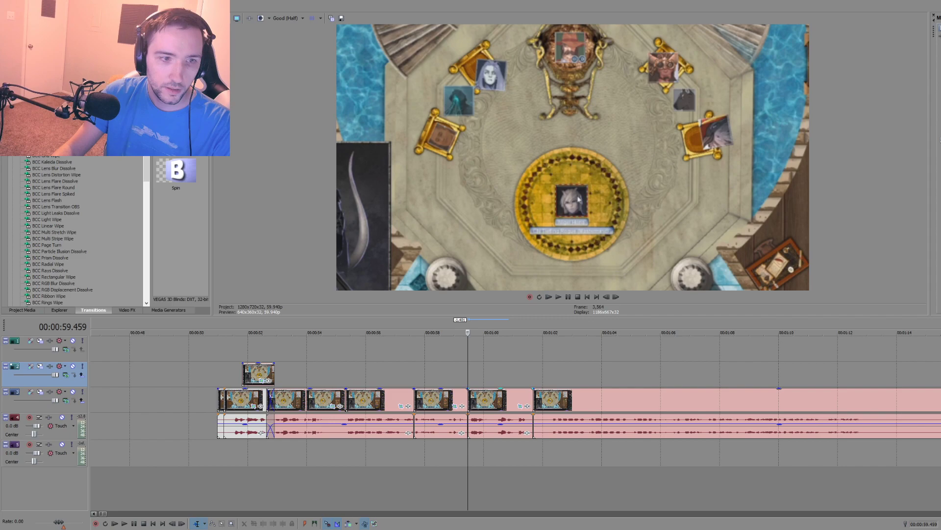
key("space")
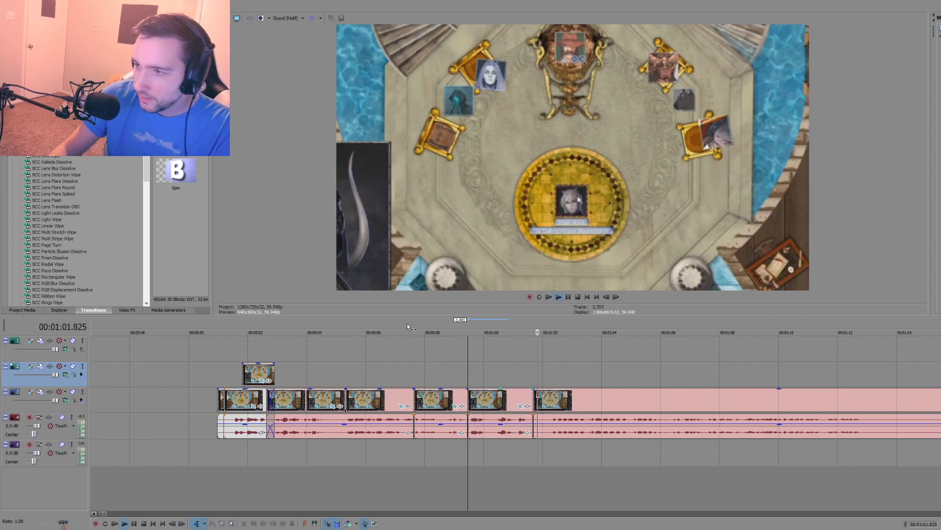
Step: Cut the throne-room video and audio between 1:01.678 and 1:02.329, and move the remaining clip back to close the gap
left_click(552, 434)
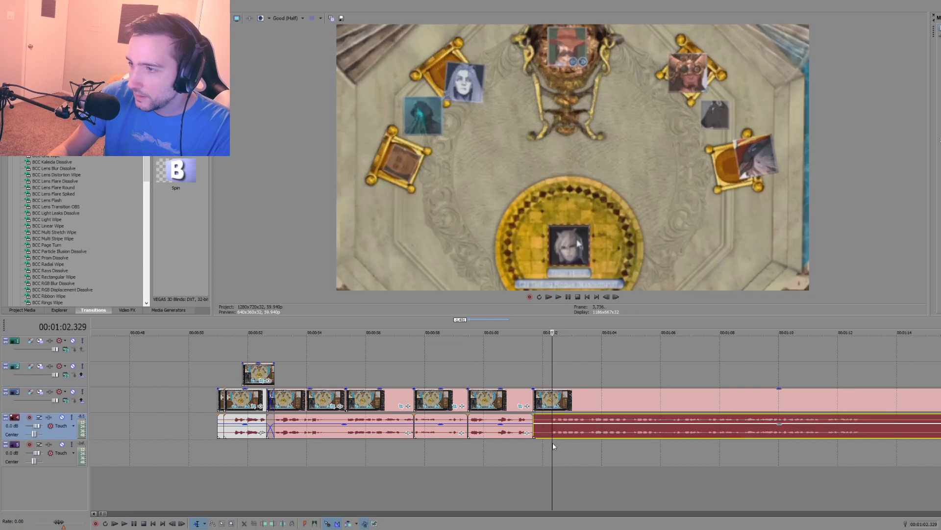
left_click(552, 445)
key("s")
left_click(544, 426)
key("Delete")
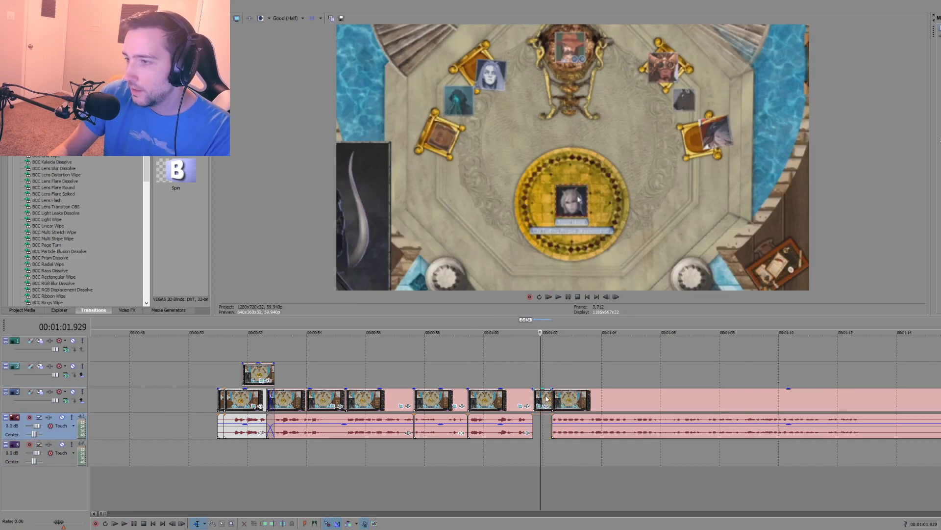
left_click(567, 456)
scroll(551, 451, "down", 2)
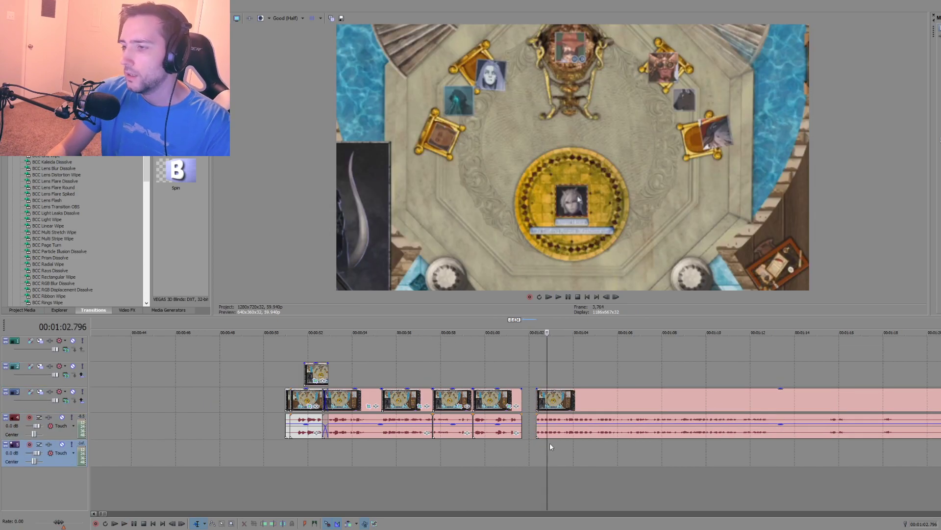
left_click_drag(567, 399, 552, 404)
left_click(521, 446)
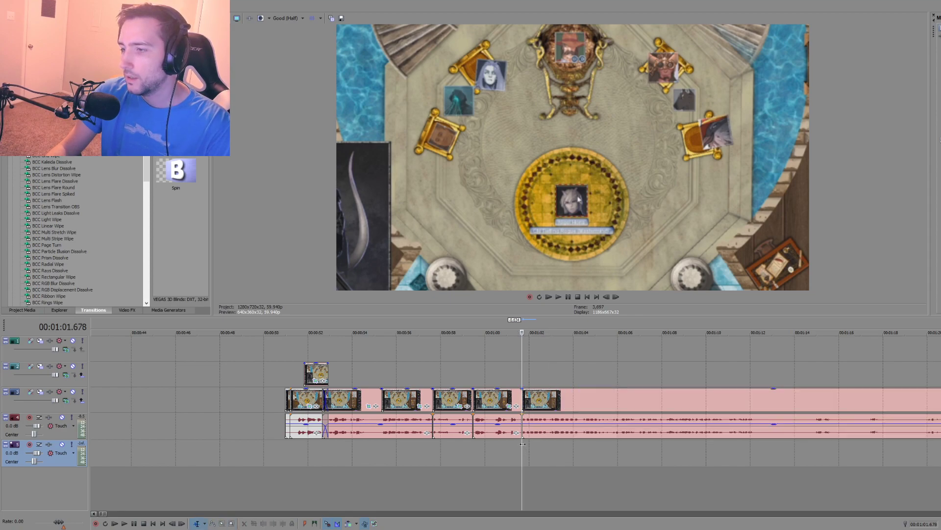
Step: Place the "Hornster?" drawing on the second video track, starting at 1:01.678 above the remaining throne-room clip
scroll(545, 407, "down", 3)
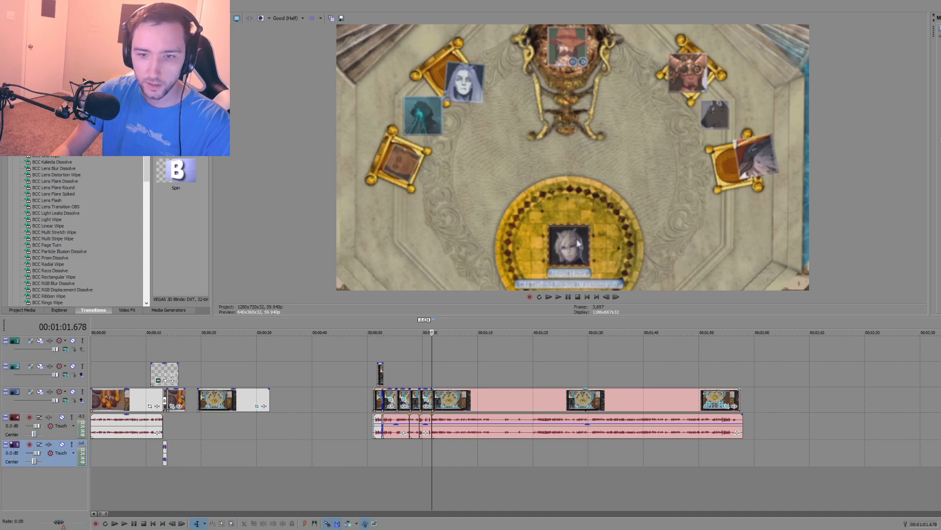
scroll(517, 360, "up", 1)
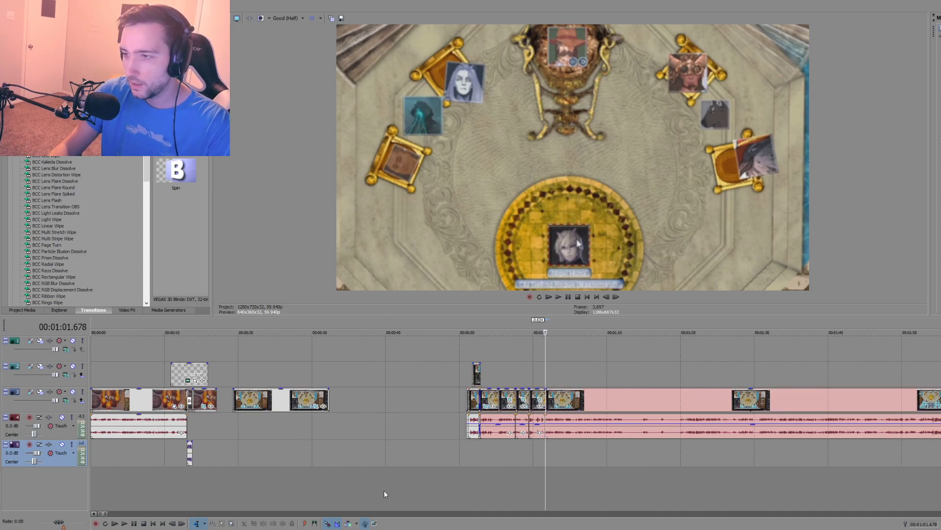
scroll(383, 490, "up", 4)
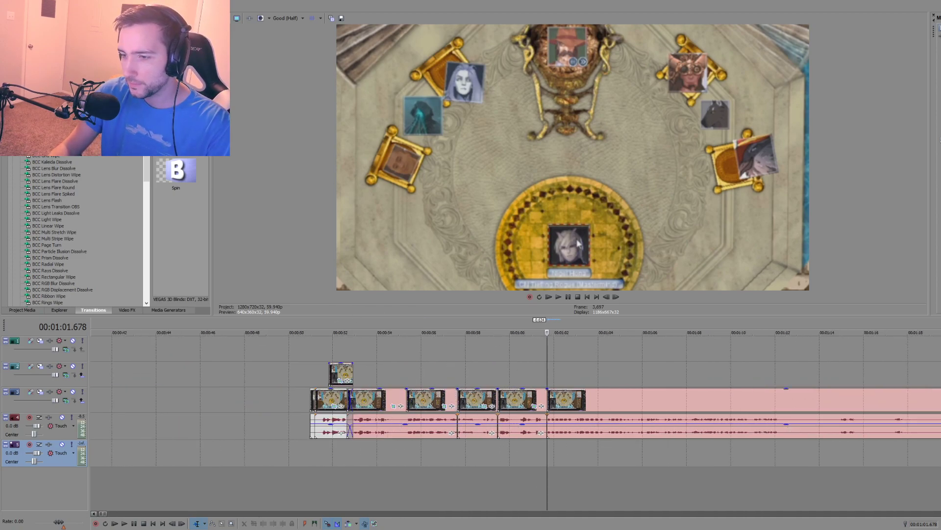
mouse_move(300, 529)
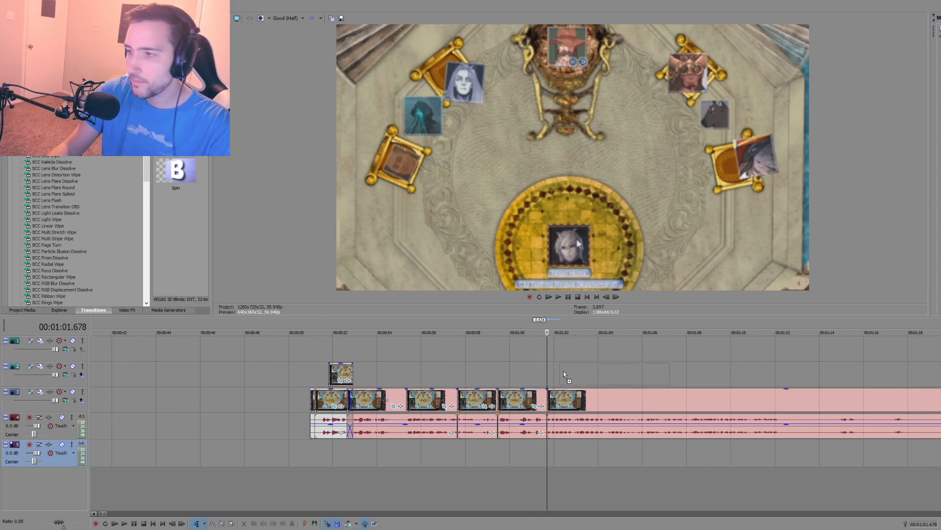
left_click_drag(564, 371, 552, 372)
left_click(560, 352)
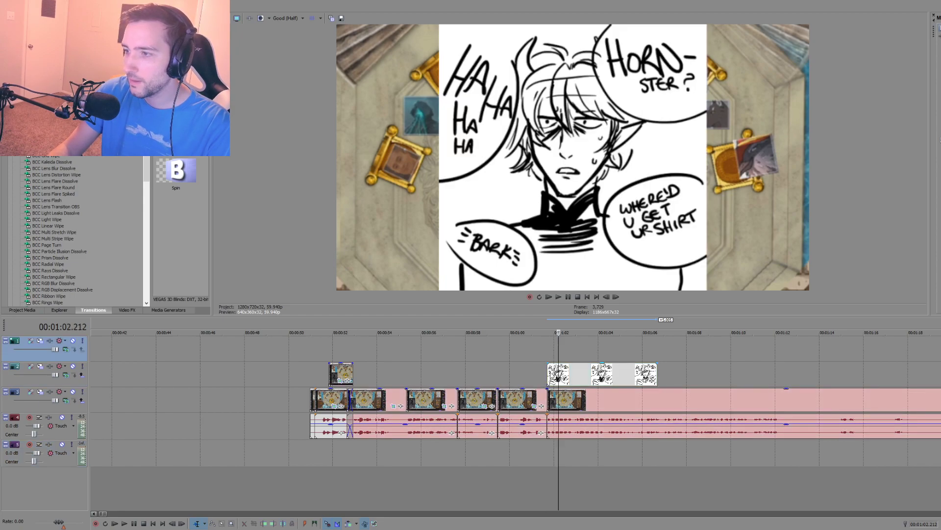
Step: Play the drawing's section and shrink the drawing so it sits over the character portrait on the round yellow floor
left_click(525, 357)
key("space")
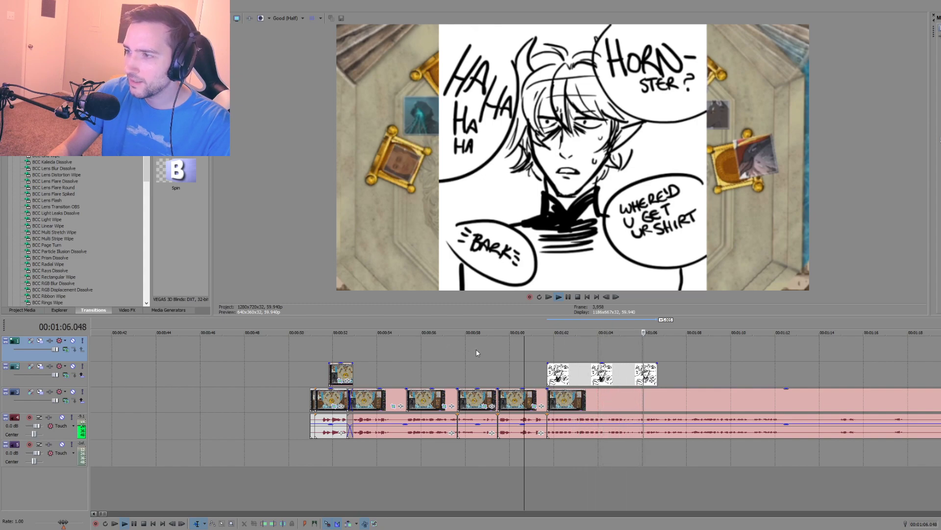
scroll(484, 359, "down", 3)
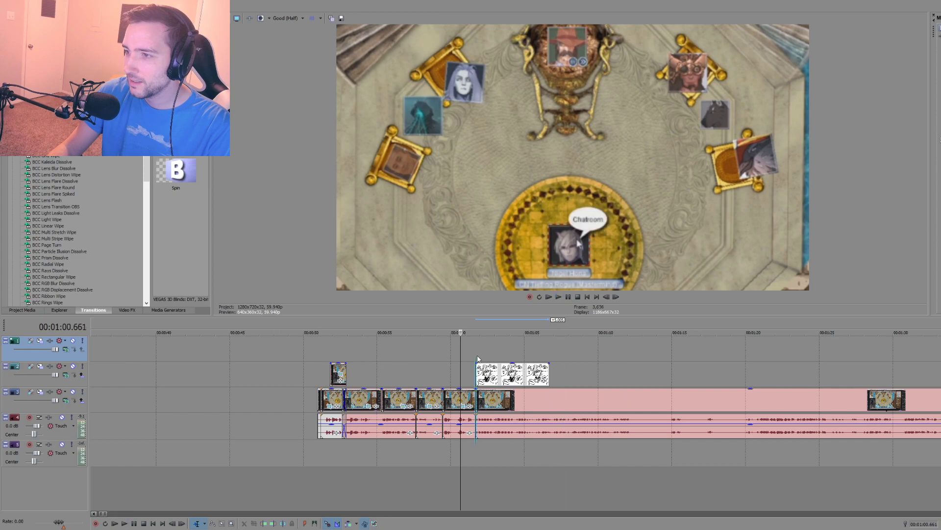
left_click(476, 360)
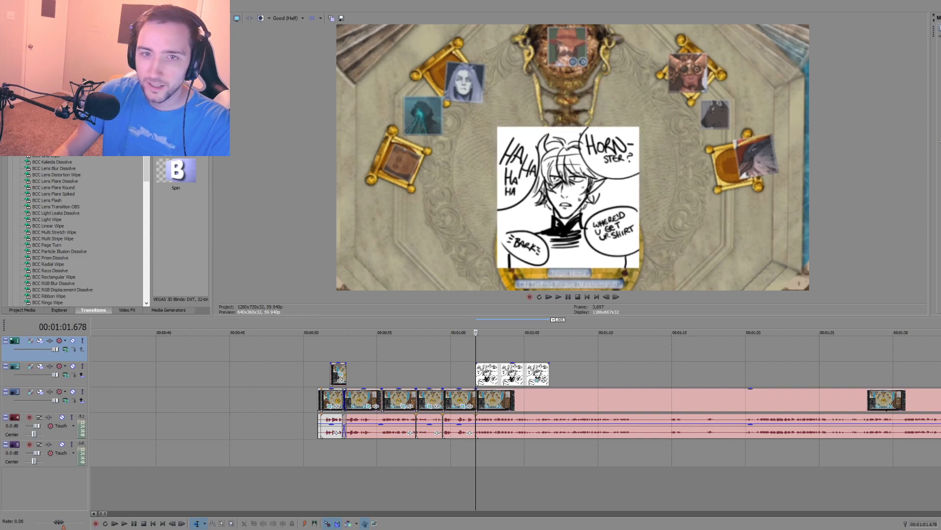
Step: Play the lead-in to the resized drawing and add a fade-in to the drawing clip
left_click(457, 368)
key("space")
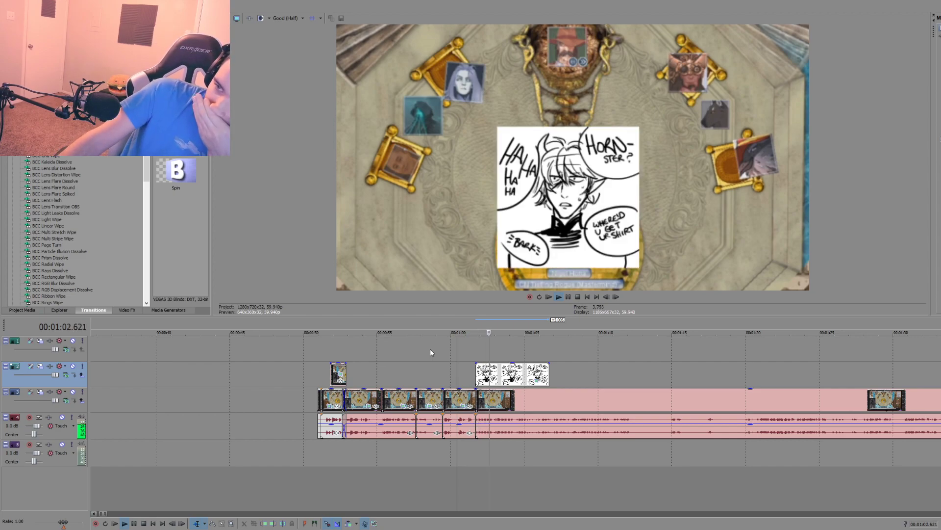
key("space")
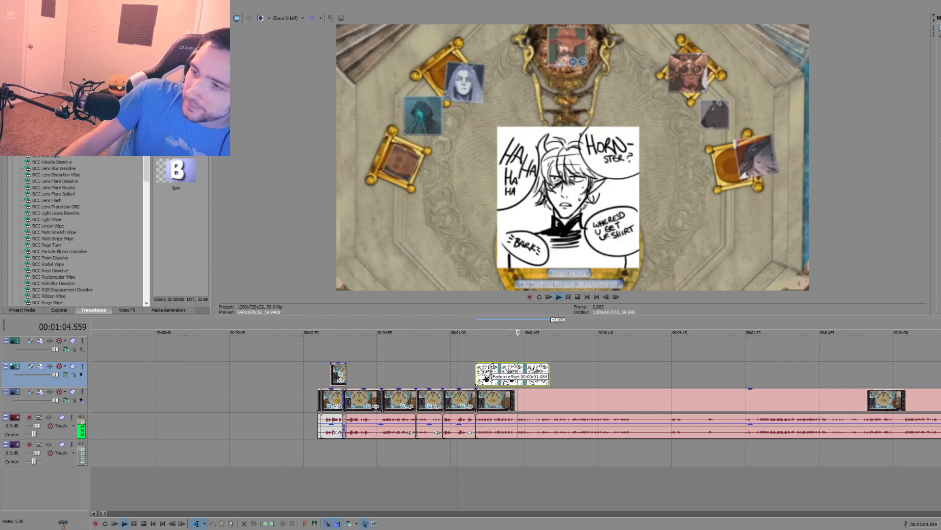
Step: Play the faded drawing and following dialogue from 1:01.011, and check the frames at 1:06.683 and 0:57.641
left_click(466, 360)
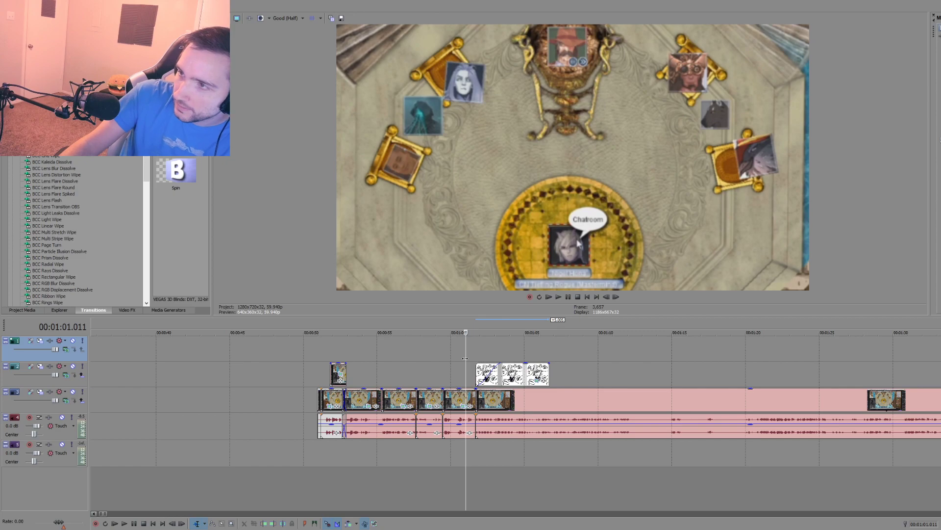
key("space")
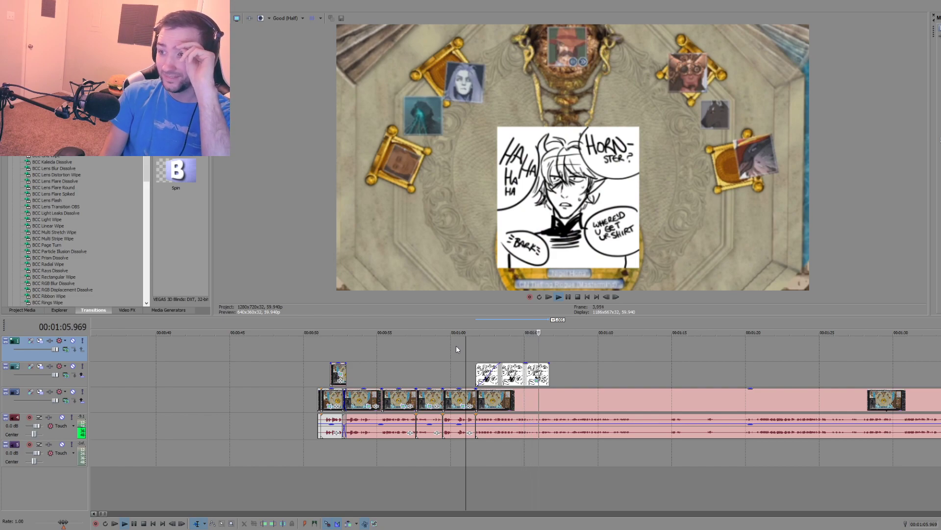
scroll(466, 344, "down", 3)
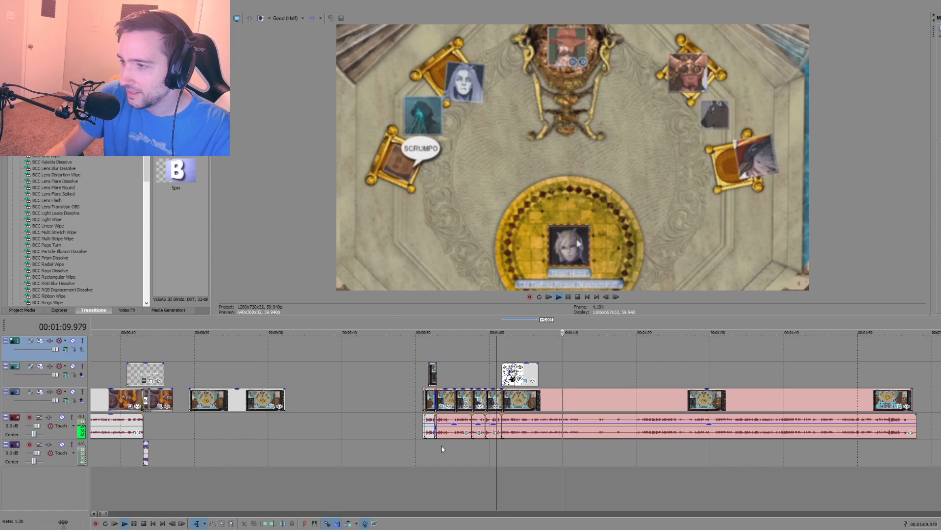
left_click(540, 452)
scroll(535, 451, "up", 3)
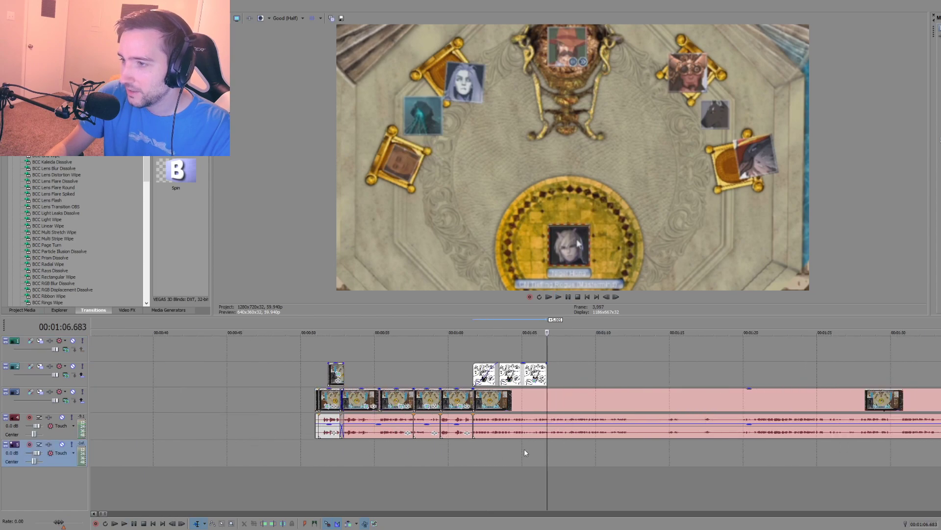
left_click(413, 457)
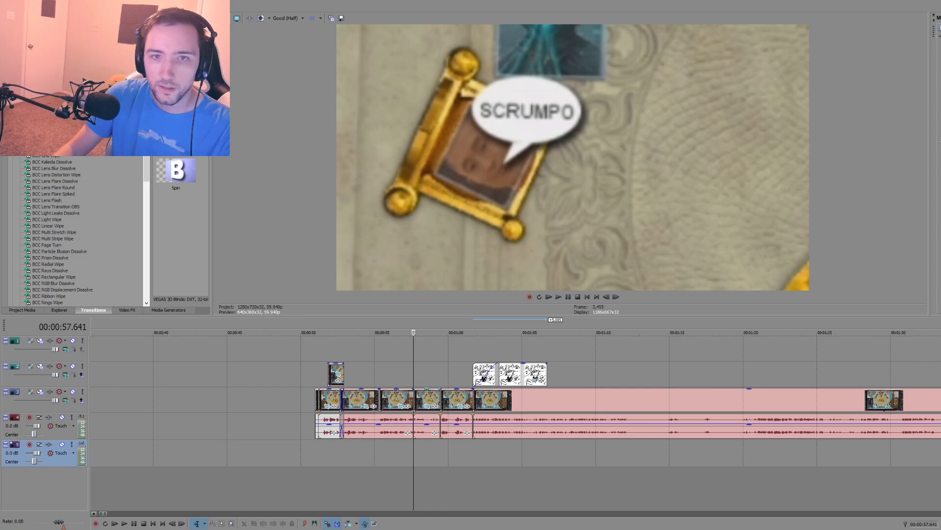
Step: Play the dialogue following the "Hornster?" drawing and split the remaining throne-room clip with its audio at 1:08.068
left_click(623, 443)
key("space")
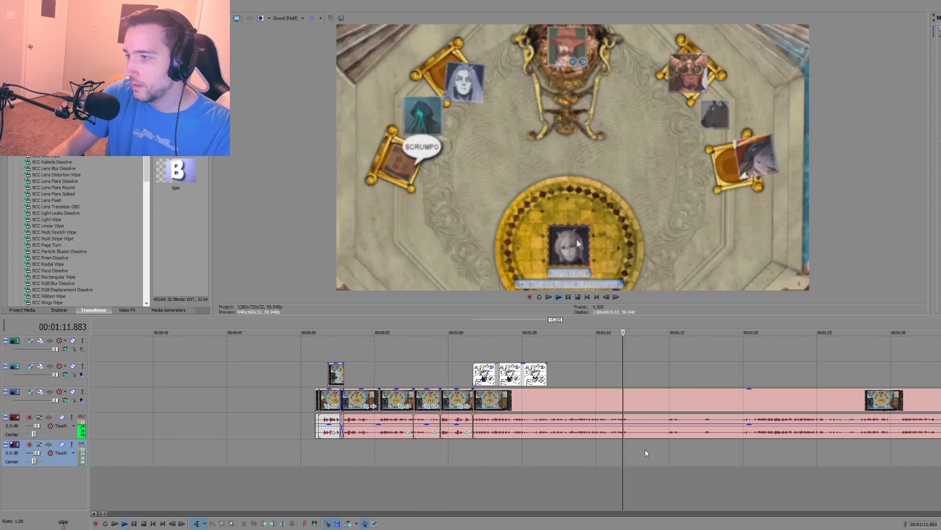
key("space")
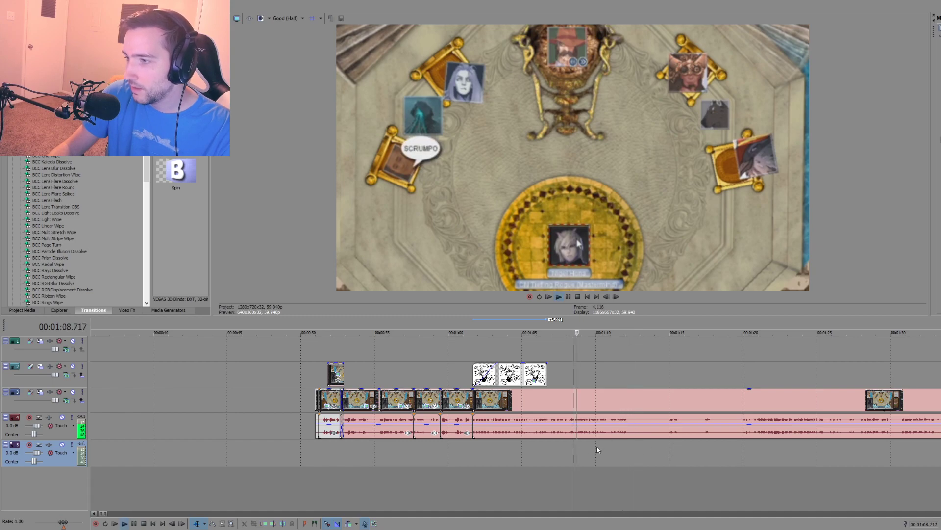
scroll(596, 446, "up", 3)
left_click(502, 440)
key("space")
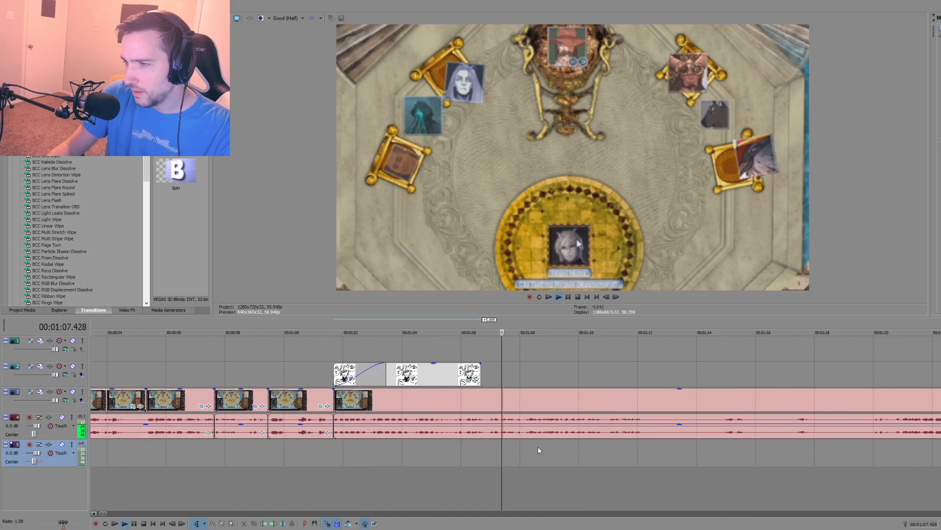
key("space")
left_click(524, 432)
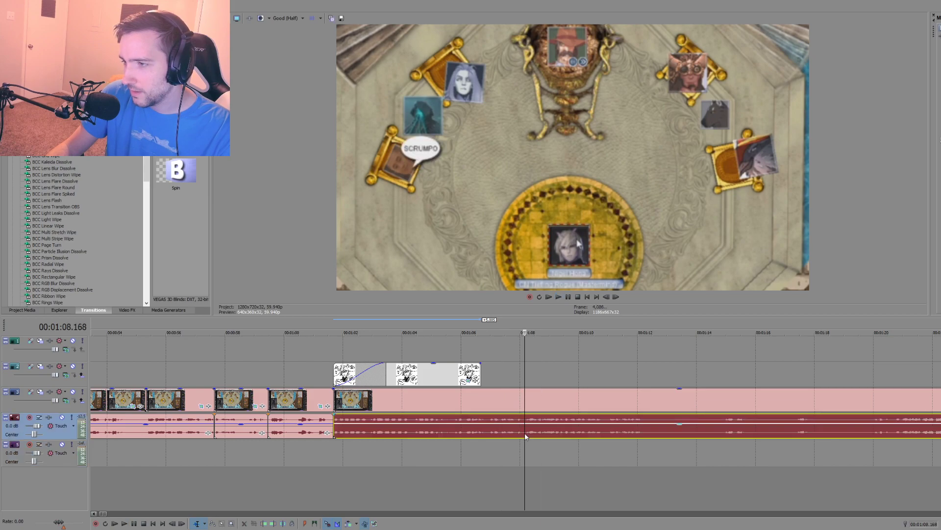
key("s")
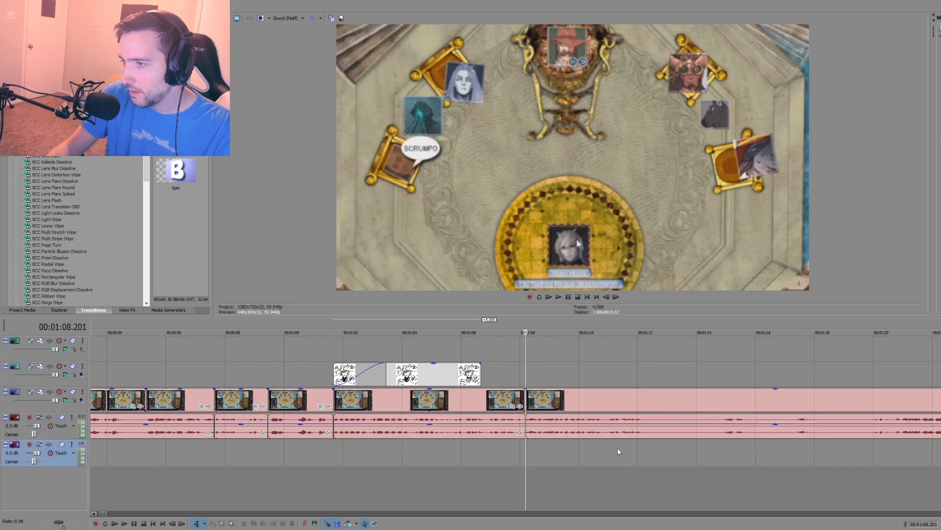
left_click(522, 440)
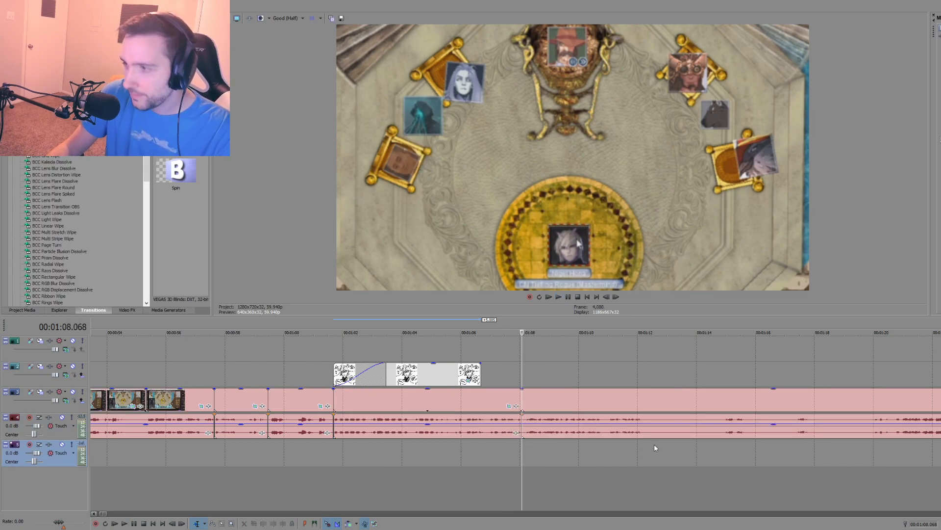
Step: Split the throne-room clip again at about 1:12 and return the playhead to the cut at 1:08.068
left_click(643, 442)
key("s")
left_click(522, 446)
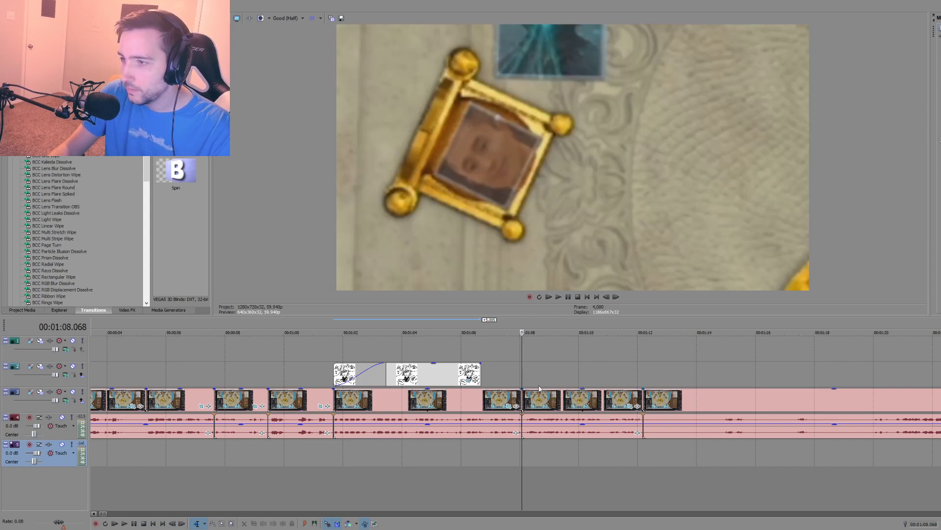
Step: Move the isolated section's video to the first track and its audio to the second audio track, starting where the drawing ends, and play it
left_click_drag(540, 398, 501, 347)
left_click(553, 434)
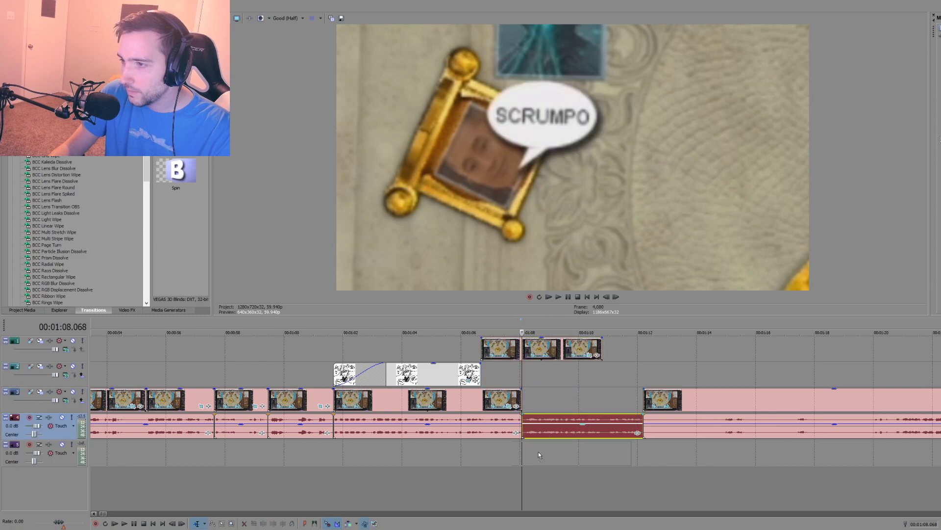
left_click_drag(504, 463, 507, 460)
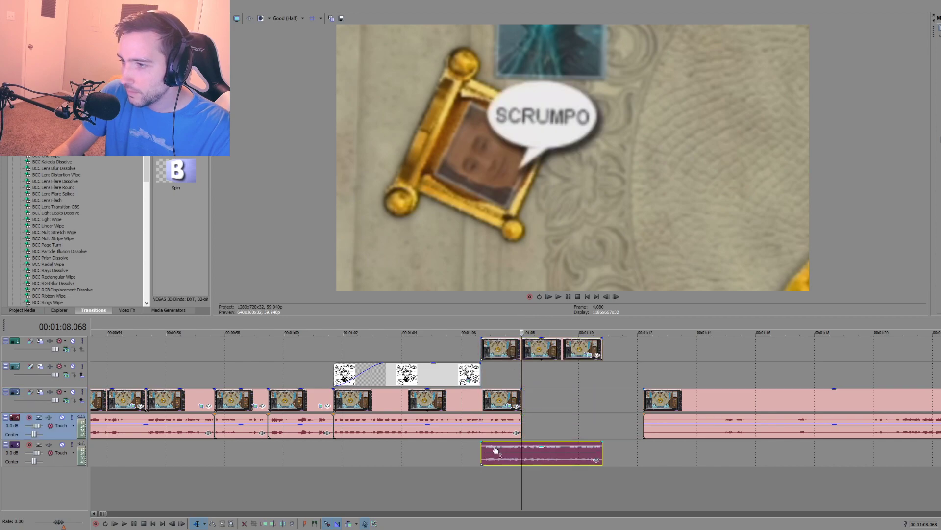
left_click(442, 478)
key("space")
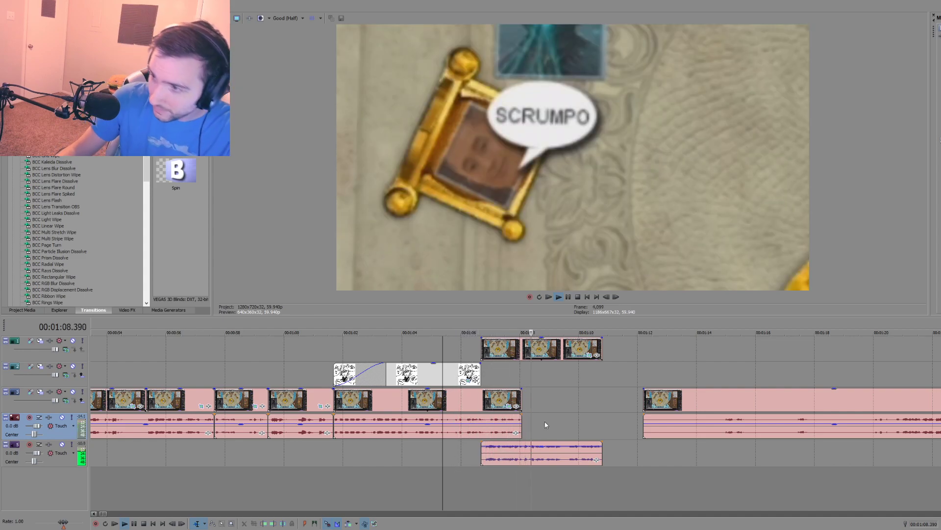
key("space")
Step: Add a fade-out of about 1.8 seconds to the upper audio clip that overlaps the moved section
left_click_drag(521, 416, 469, 424)
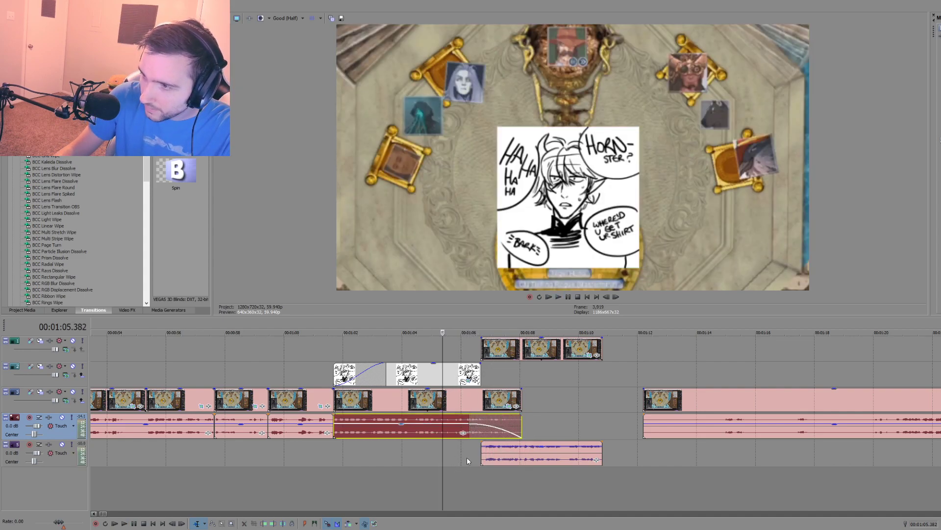
left_click(467, 458)
key("space")
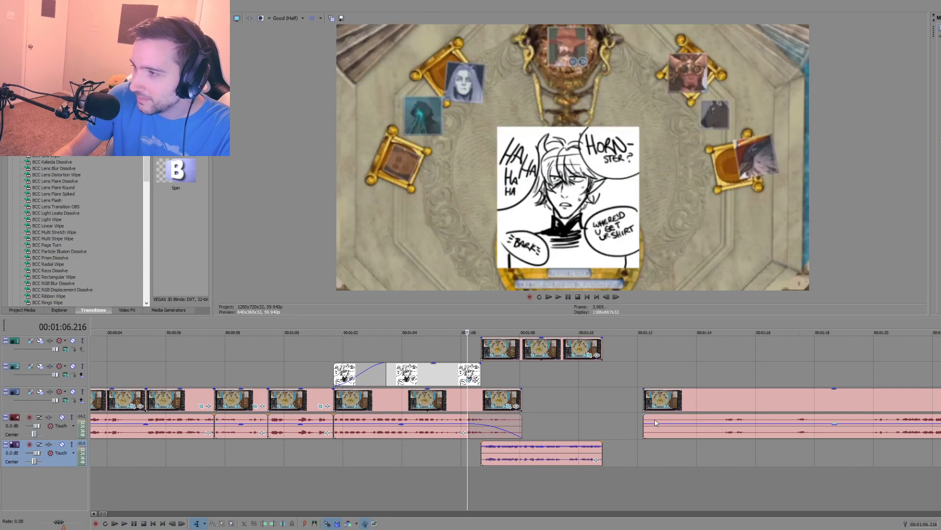
Step: Play the remaining throne-room clip after the gap and split it at 1:14.875
left_click(710, 433)
left_click(722, 443)
key("space")
scroll(631, 449, "down", 2)
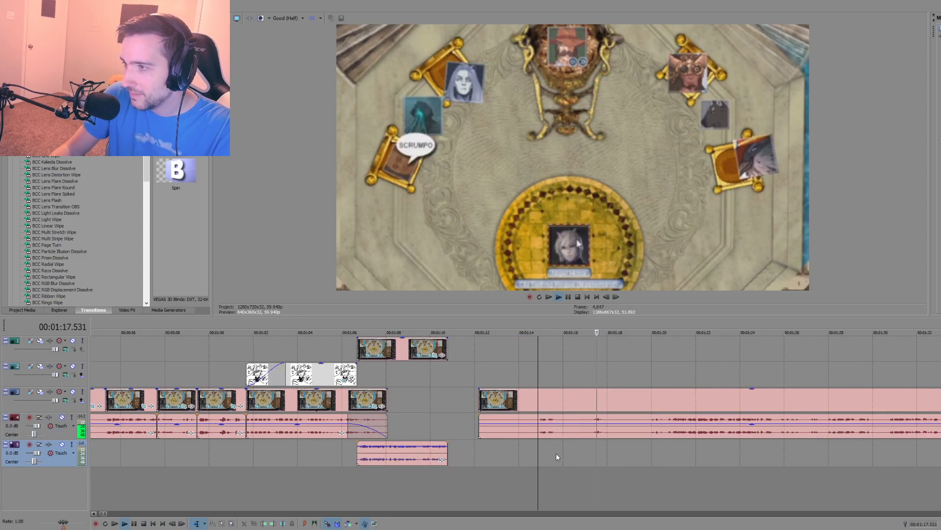
key("space")
key("s")
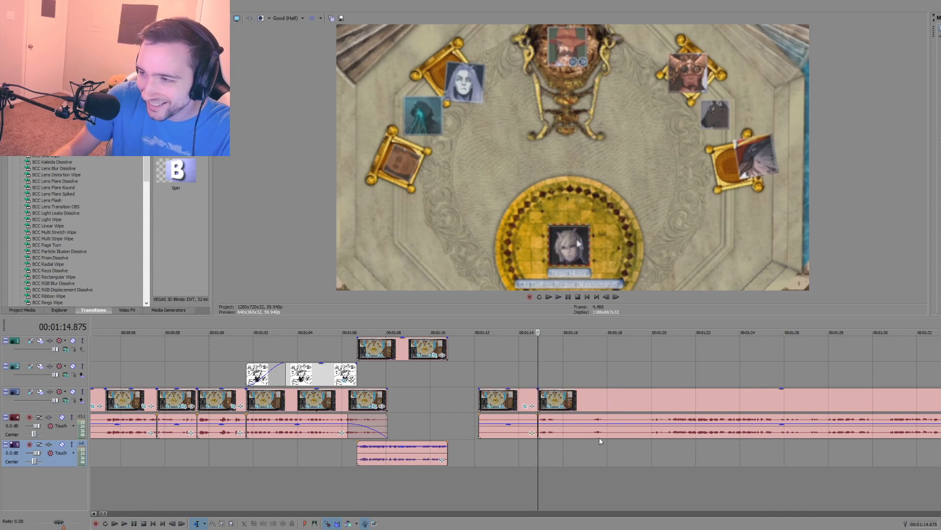
Step: Delete the piece before the 1:14.875 cut and move the remaining clip up to the moved section's end at 1:10.804
left_click(513, 417)
key("Delete")
left_click(534, 405)
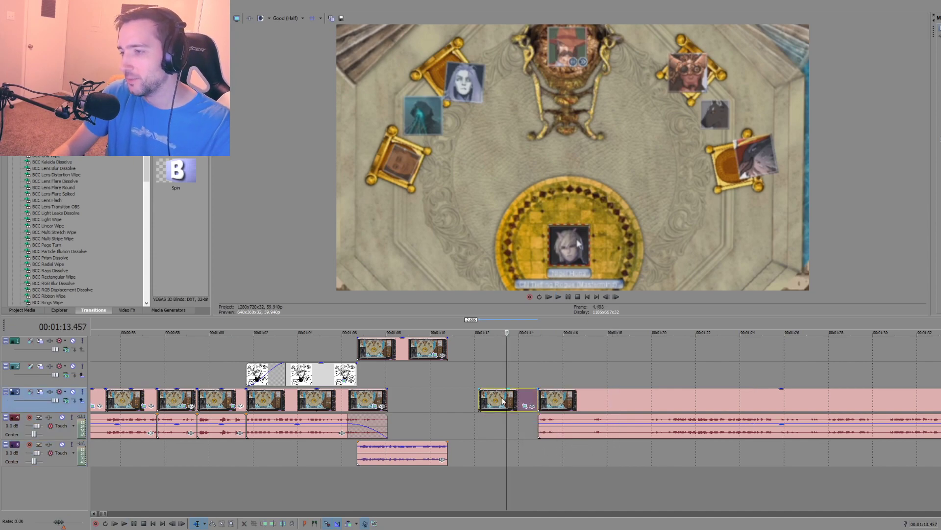
key("Delete")
left_click(559, 399)
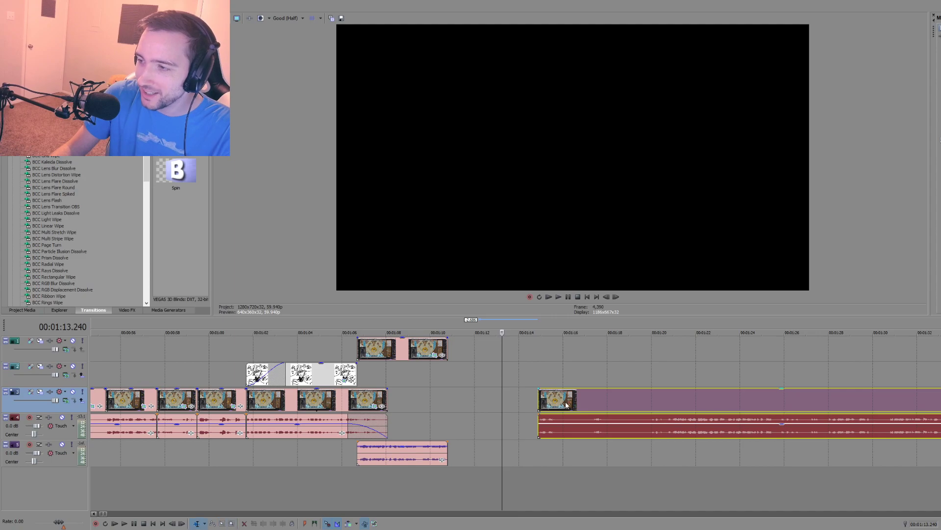
left_click_drag(560, 400, 471, 401)
left_click(447, 388)
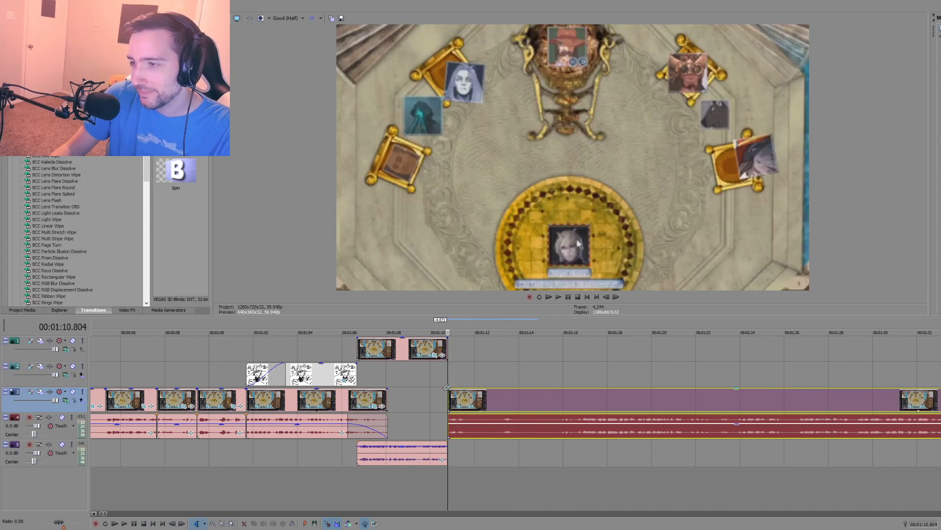
Step: Play across the join at 1:10.804 and split the remaining throne-room clip at 1:14.141
left_click(417, 388)
key("space")
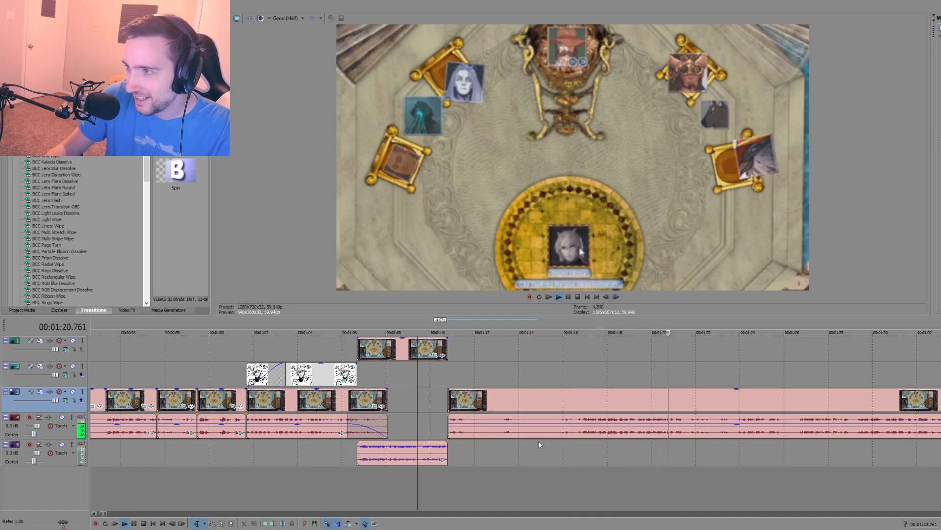
left_click(505, 448)
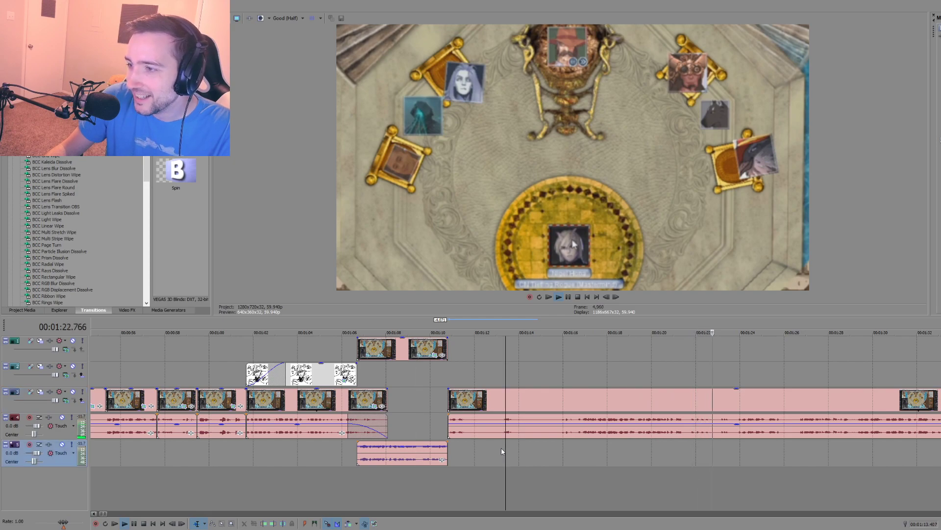
left_click(522, 446)
key("s")
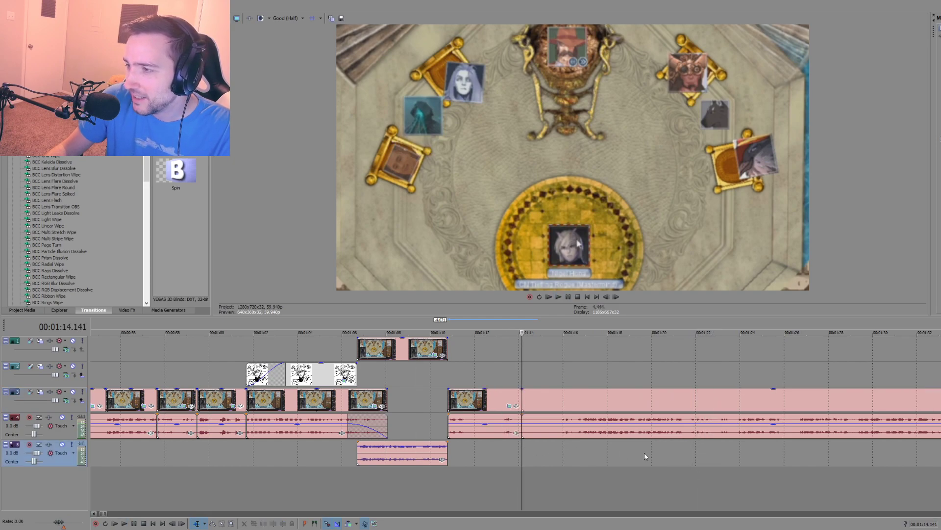
Step: Play through the following dialogue, split the clip at 1:29.256, and delete the section between 1:14.141 and 1:29.256
left_click(700, 454)
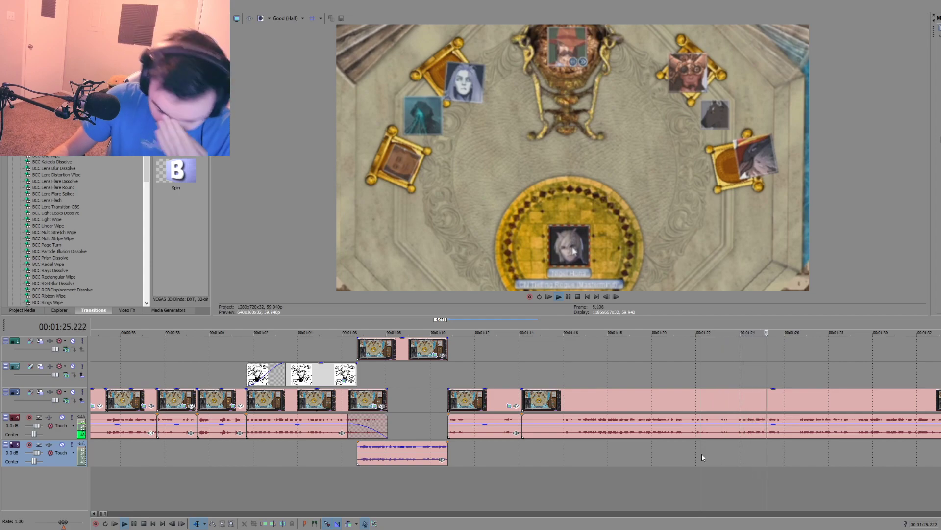
scroll(690, 457, "down", 2)
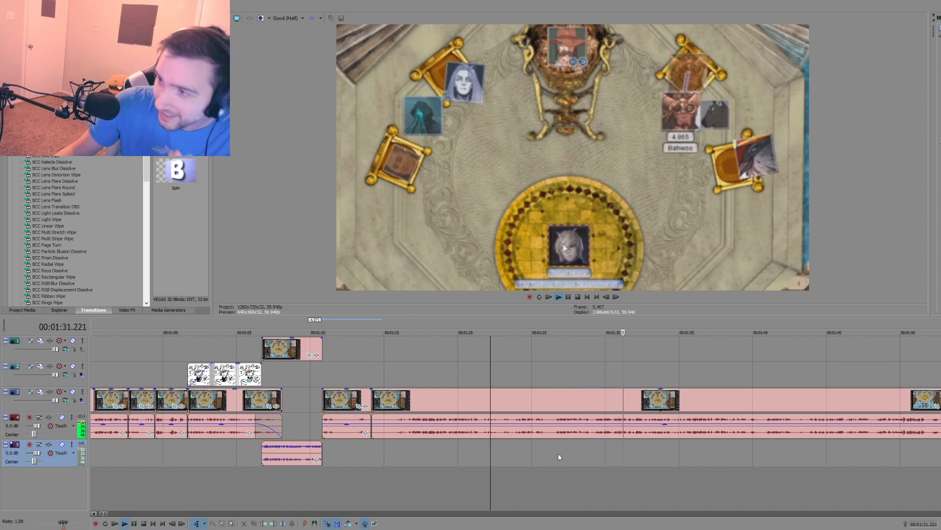
left_click(596, 444)
scroll(602, 447, "up", 1)
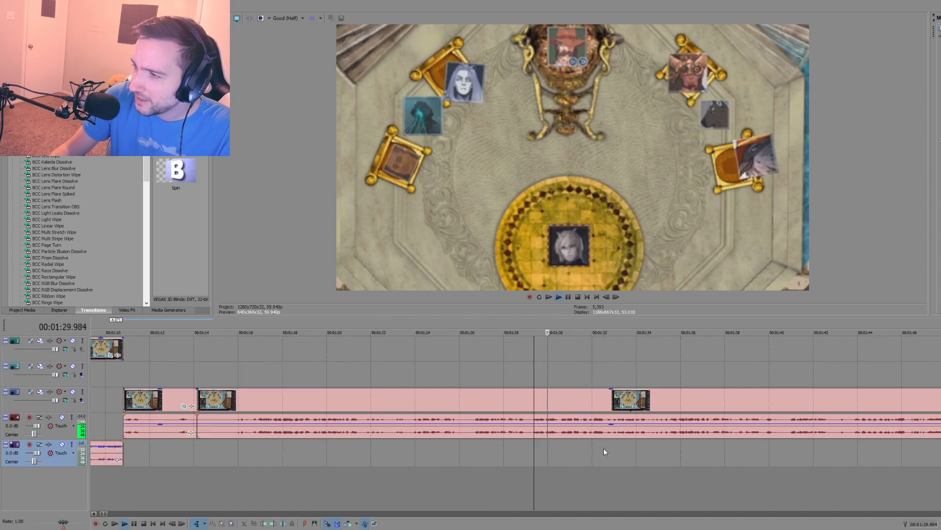
scroll(569, 445, "up", 1)
left_click(507, 443)
key("space")
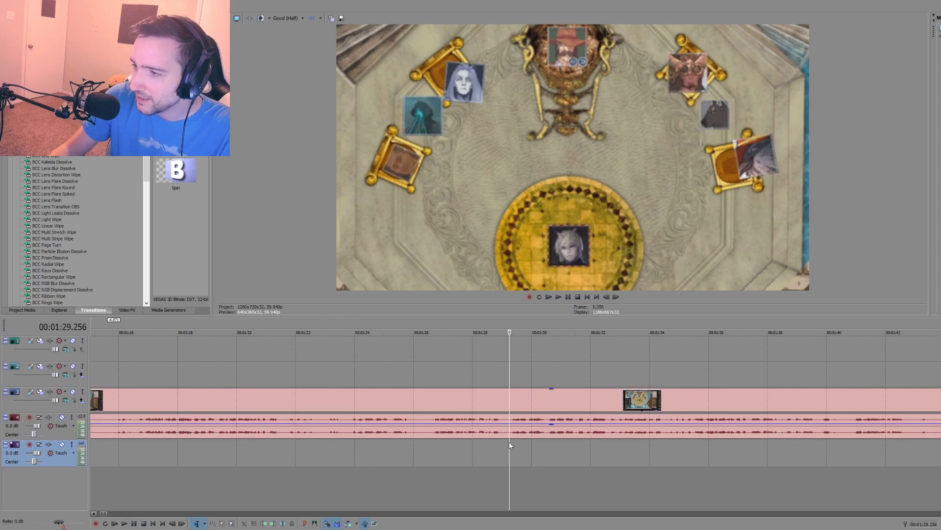
scroll(509, 442, "down", 4)
left_click(437, 431)
left_click(387, 406)
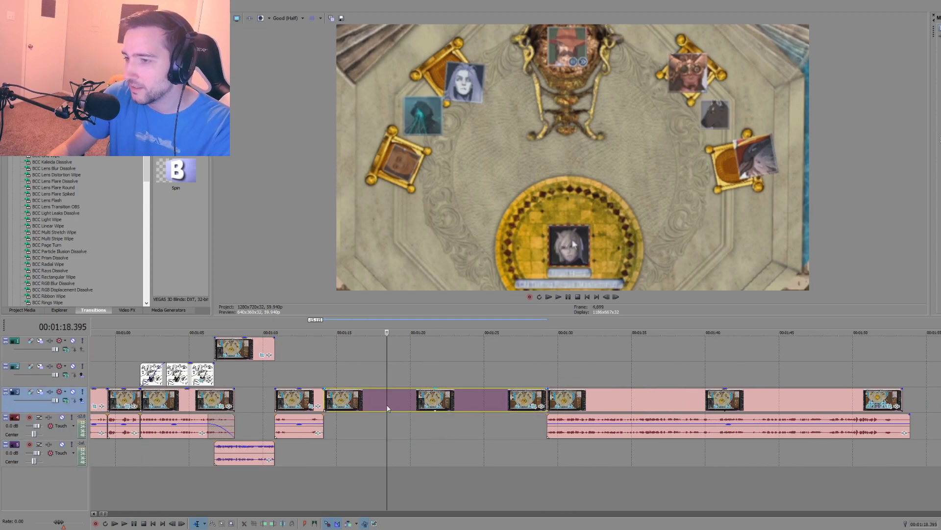
key("Delete")
Step: Close the gap by moving the remaining throne-room clip back against the short clip's end at 1:14.141
key("d")
key("d")
key("d")
key("d")
left_click_drag(526, 392, 354, 403)
left_click(339, 452)
scroll(337, 450, "up", 1)
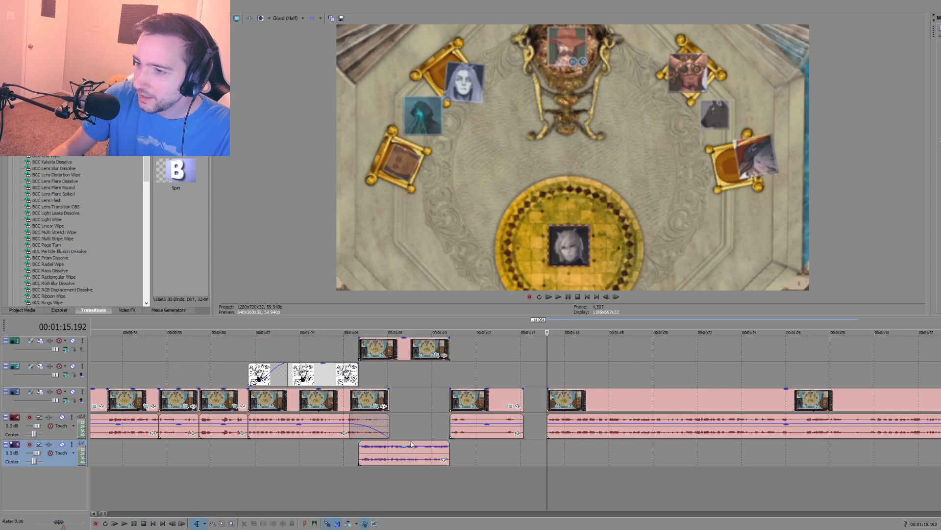
key("d")
key("d")
left_click_drag(577, 446, 552, 404)
left_click(485, 460)
Step: Play the join, set the short clip aside at about 1:40 past the footage, and move the long clip to 1:10.804
key("space")
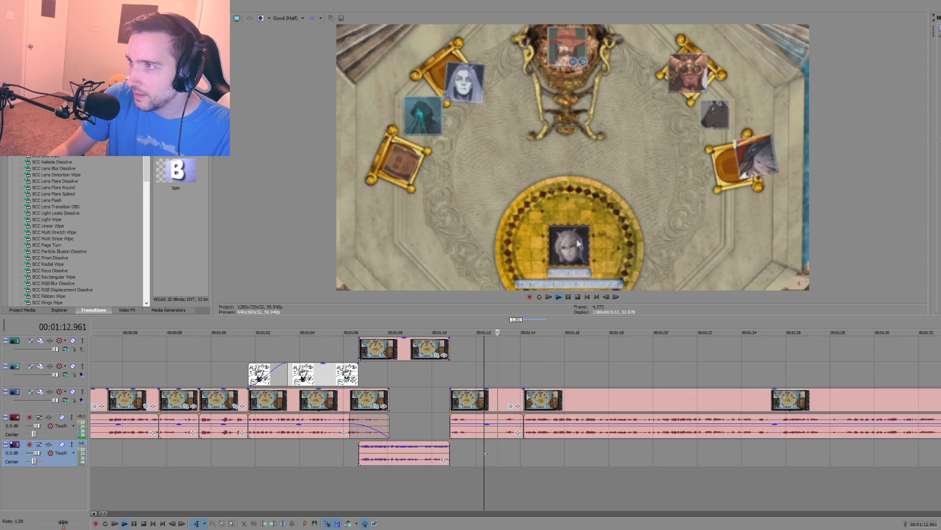
scroll(508, 446, "down", 1)
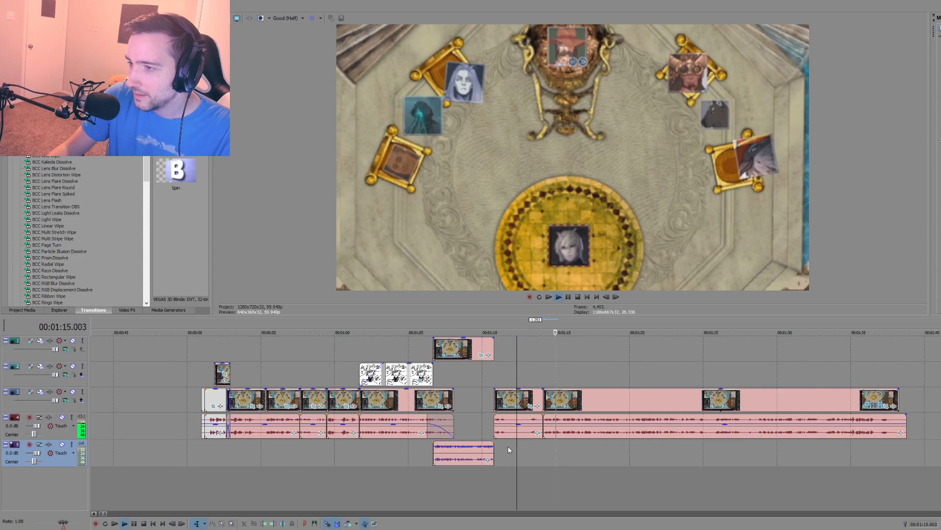
key("space")
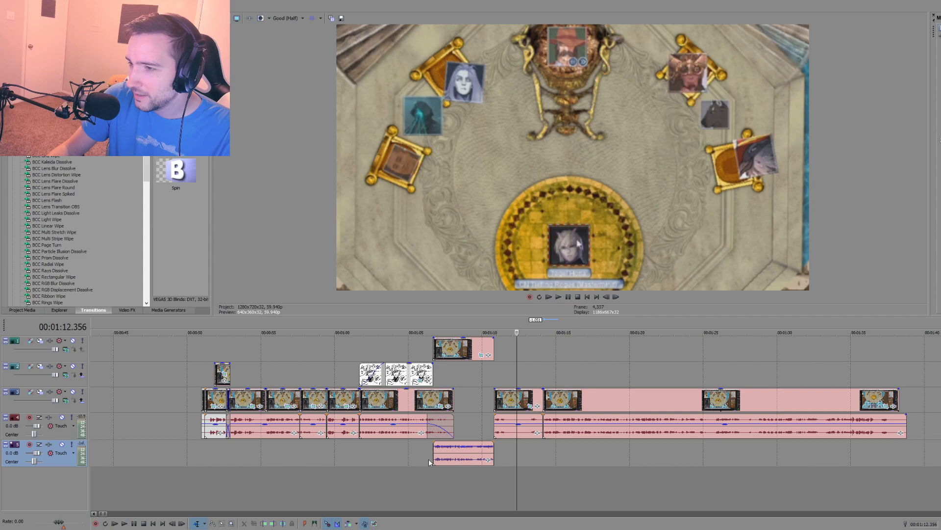
scroll(520, 440, "down", 1)
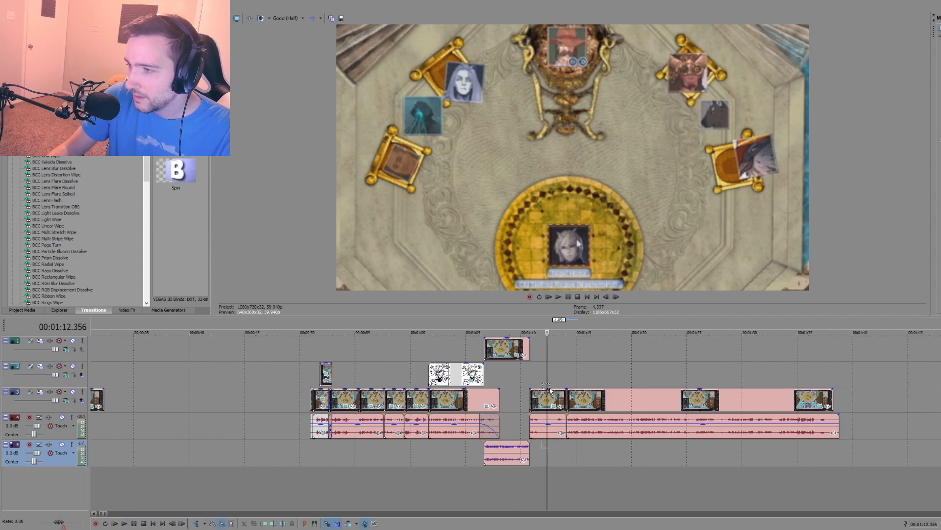
left_click_drag(550, 388, 874, 407)
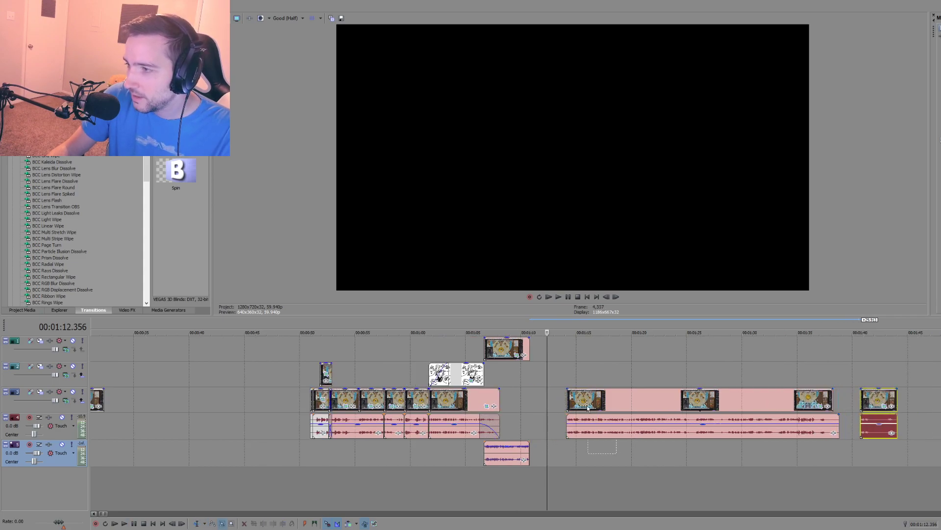
left_click_drag(589, 408, 565, 405)
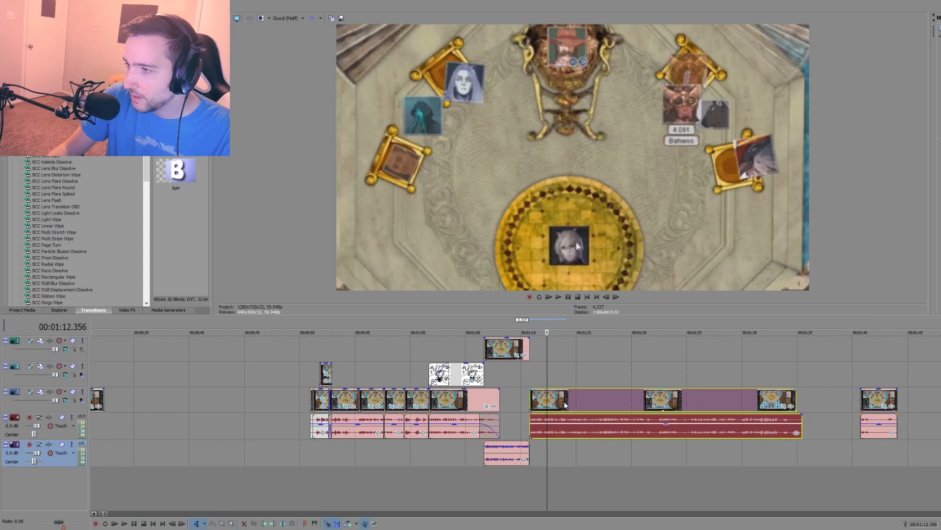
Step: Play the relocated clip, split it with its audio at 1:17.027, and return the playhead to its start at 1:10.804
left_click(578, 431)
key("space")
scroll(598, 429, "up", 3)
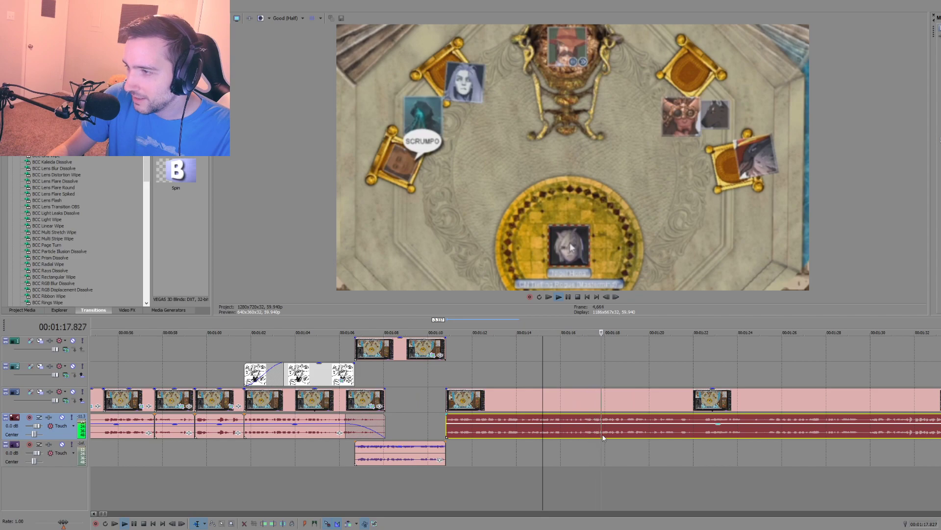
left_click(583, 429)
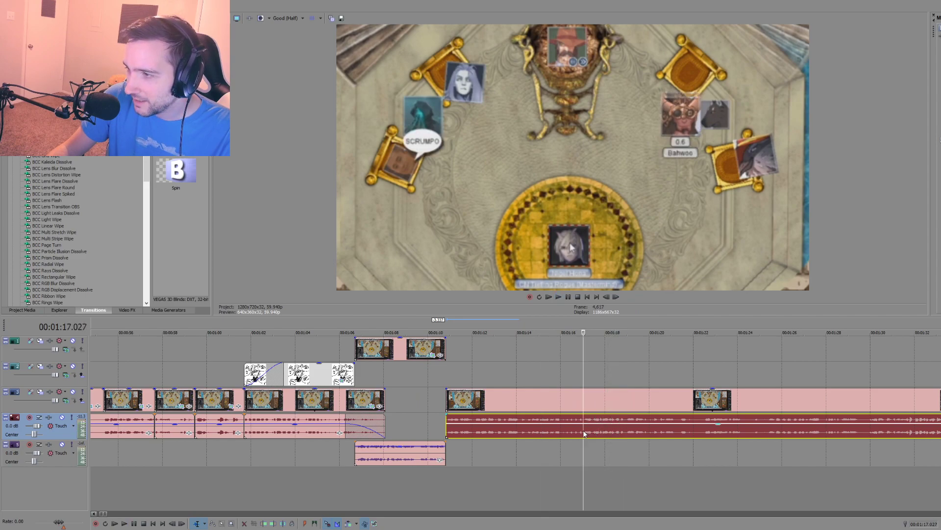
key("s")
left_click(448, 382)
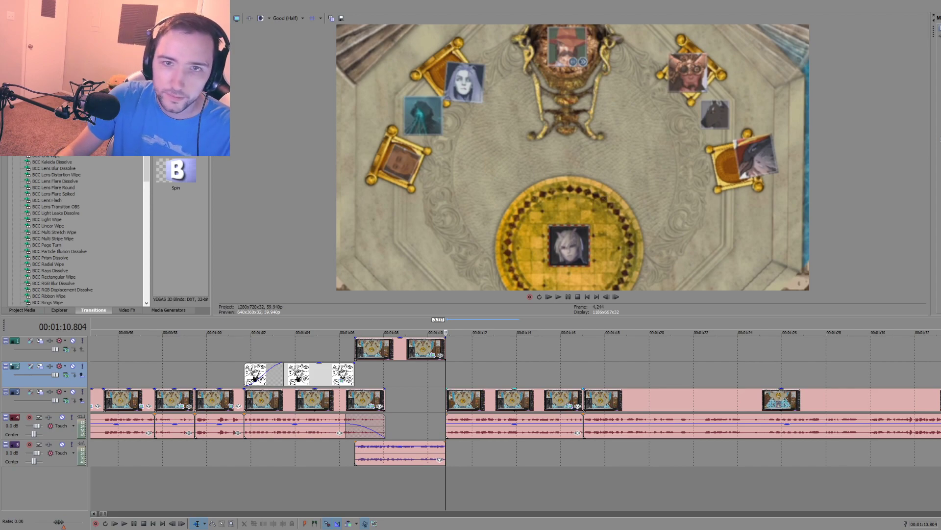
Step: Play back the edited throne-room dialogue from about 0:59 and again from 0:55.322
scroll(249, 377, "down", 2)
left_click(404, 447)
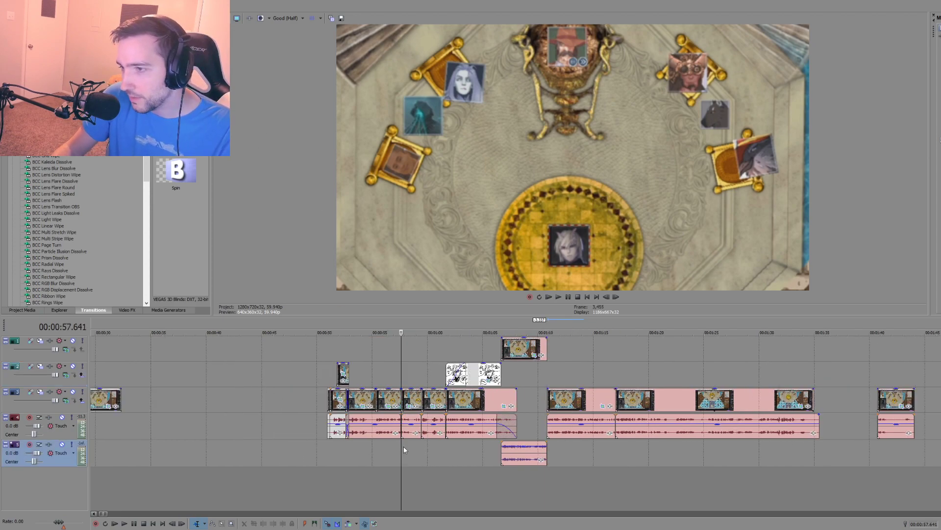
left_click(420, 448)
key("space")
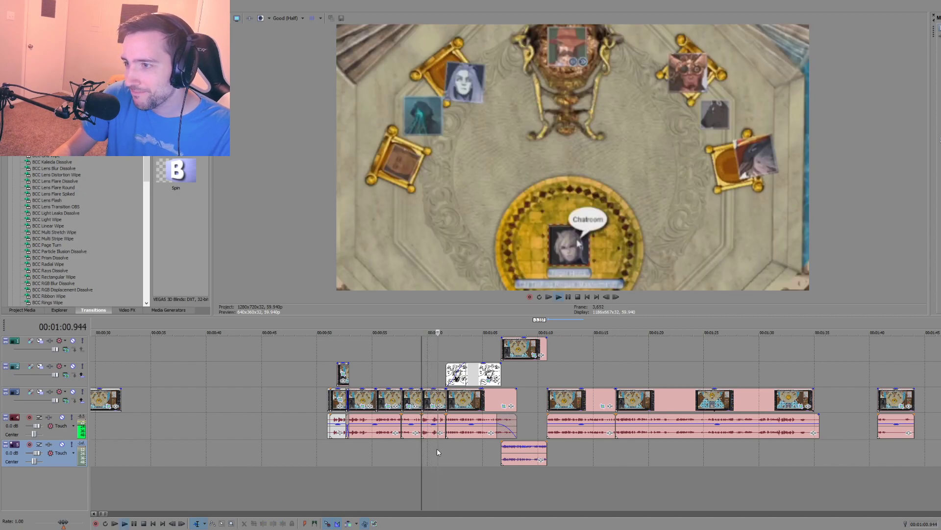
key("space")
left_click(375, 447)
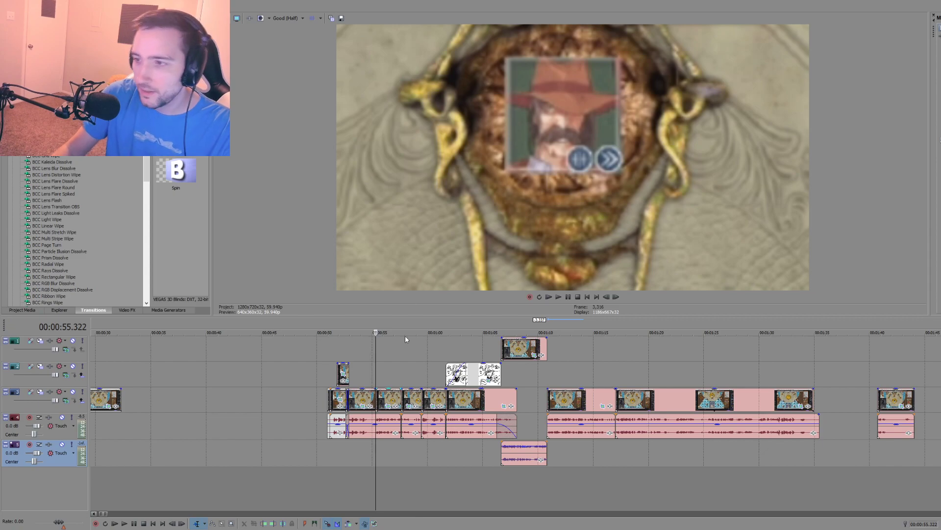
scroll(389, 401, "up", 4)
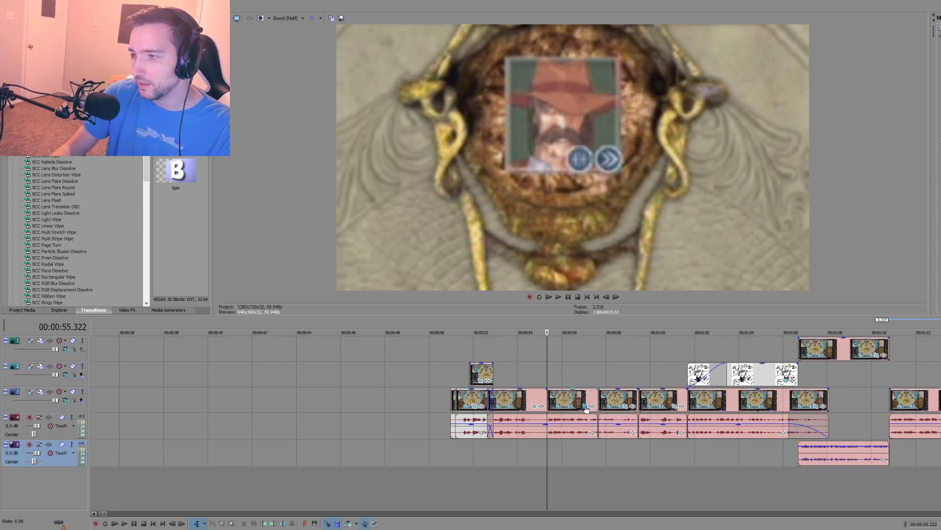
key("space")
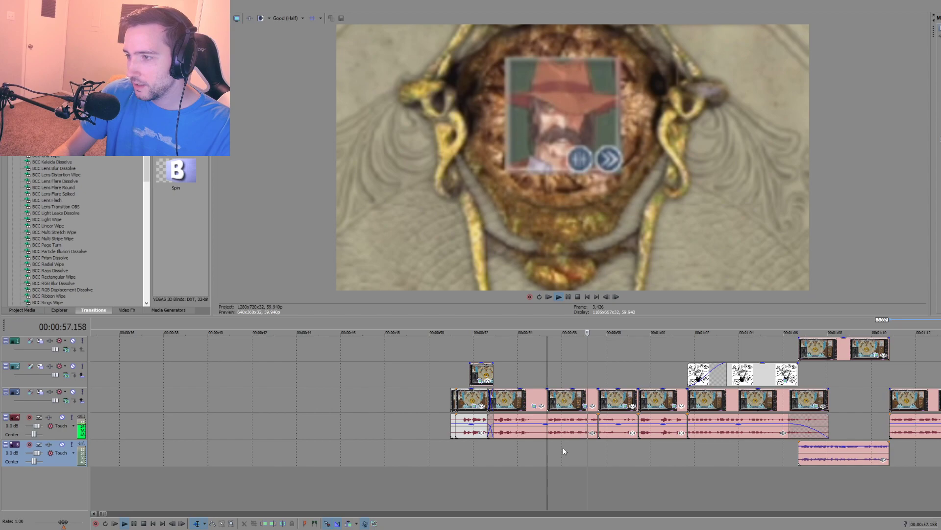
key("space")
Step: Inspect the join at 1:10.804 and play across it from 1:09.720 into the following dialogue
scroll(613, 443, "down", 1)
left_click(773, 388)
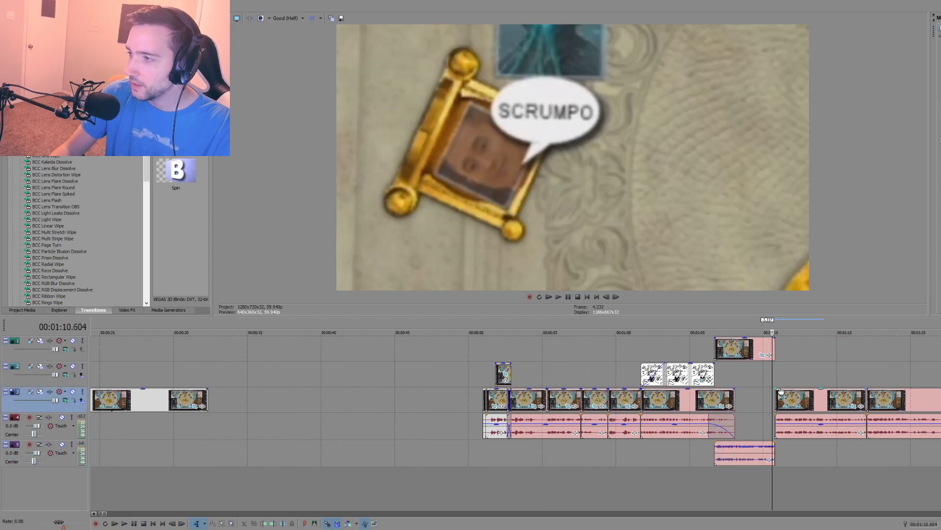
left_click(775, 377)
scroll(765, 387, "down", 1)
scroll(607, 469, "up", 3)
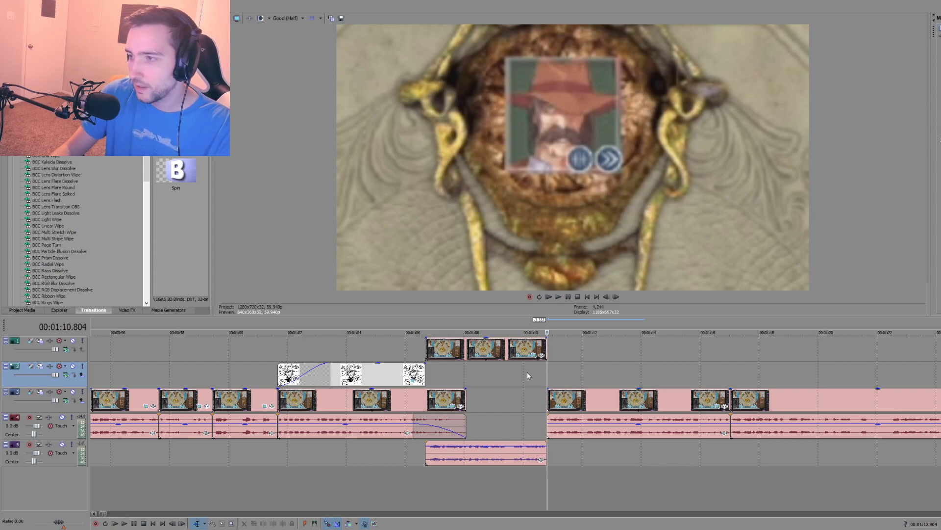
left_click(516, 378)
key("space")
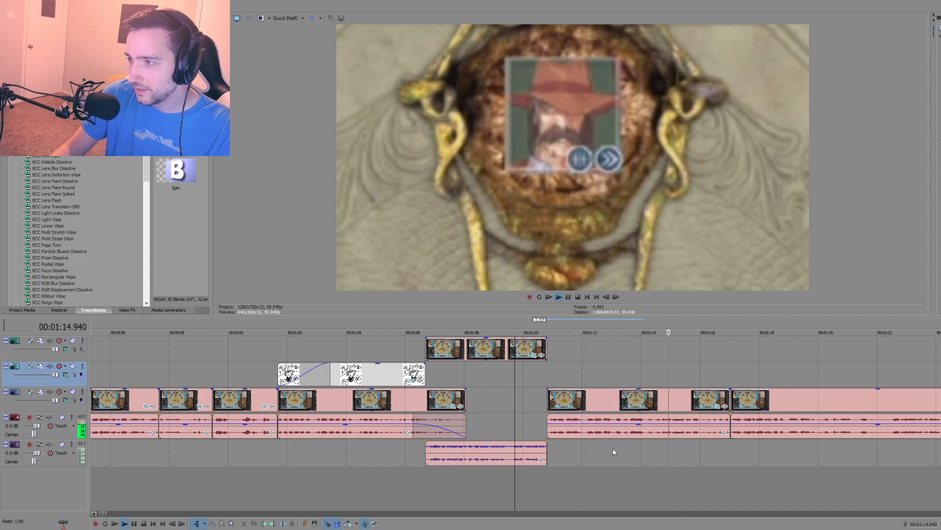
key("space")
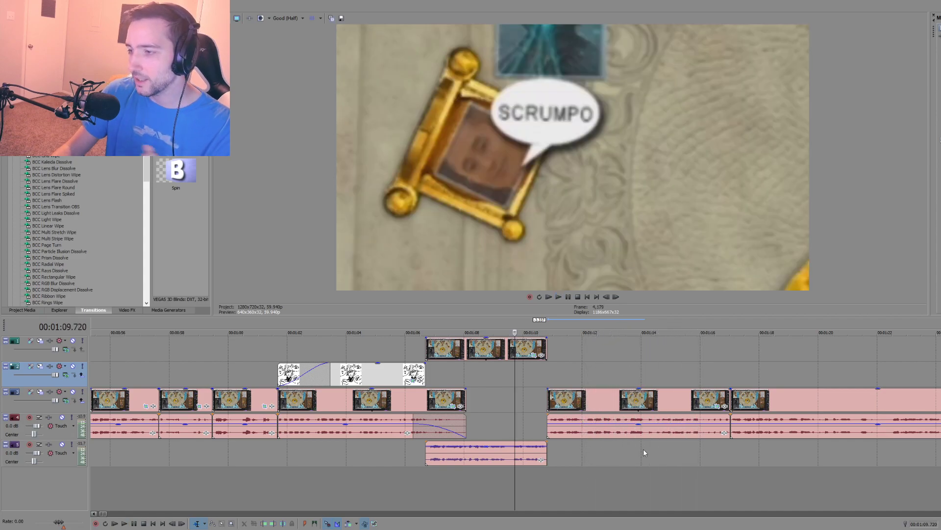
Step: Add the red-hatted cowboy centaur fan art to the uppermost video track at about 1:11 and play through it
scroll(643, 449, "down", 2)
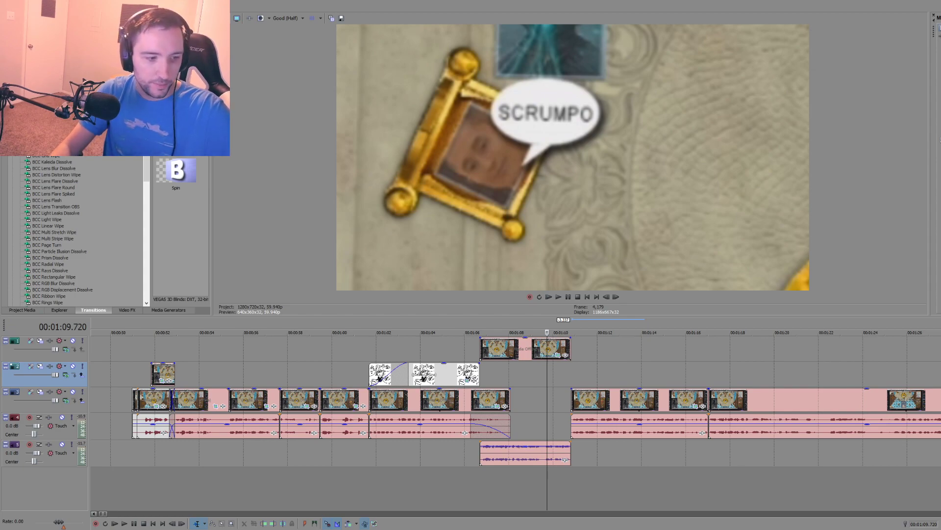
left_click_drag(585, 359, 583, 356)
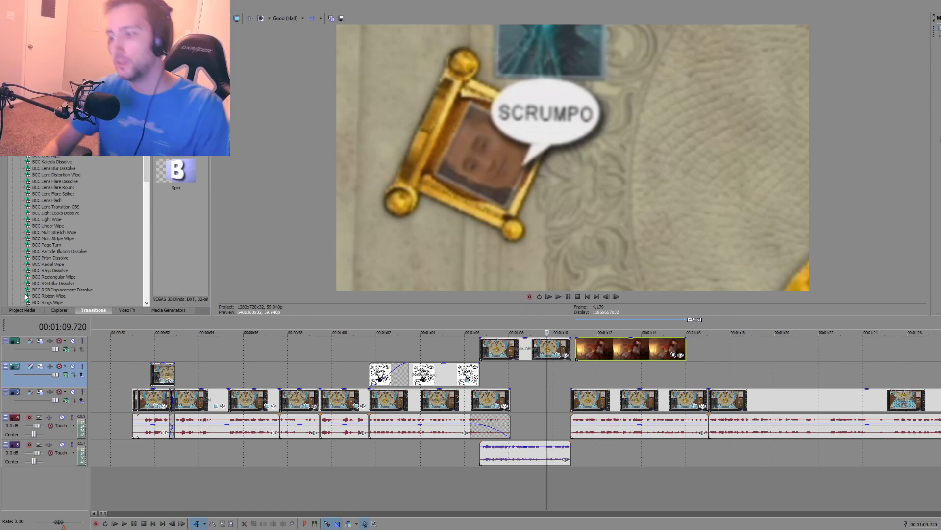
left_click(608, 377)
key("space")
scroll(589, 370, "down", 2)
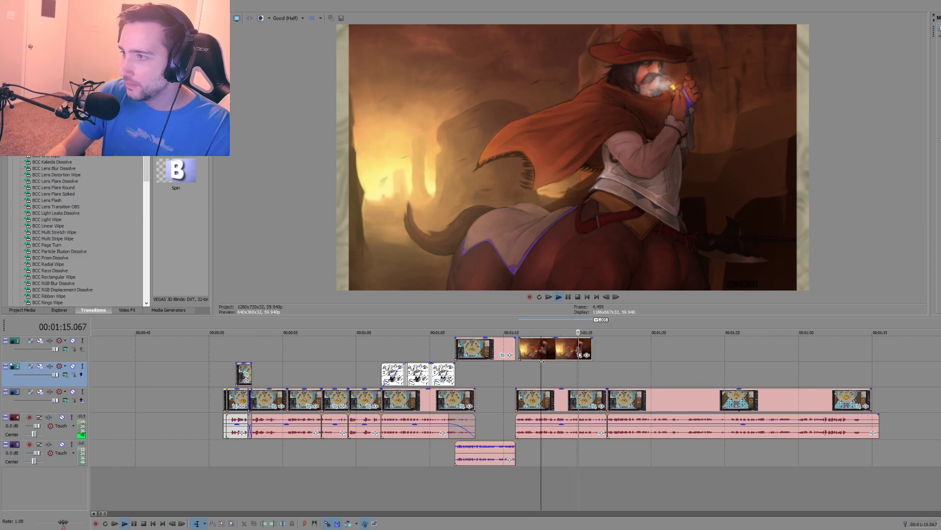
Step: Set the playhead at 1:13.890 and move the cowboy fan art along its track to about 1:35, past the long clip
left_click(561, 364)
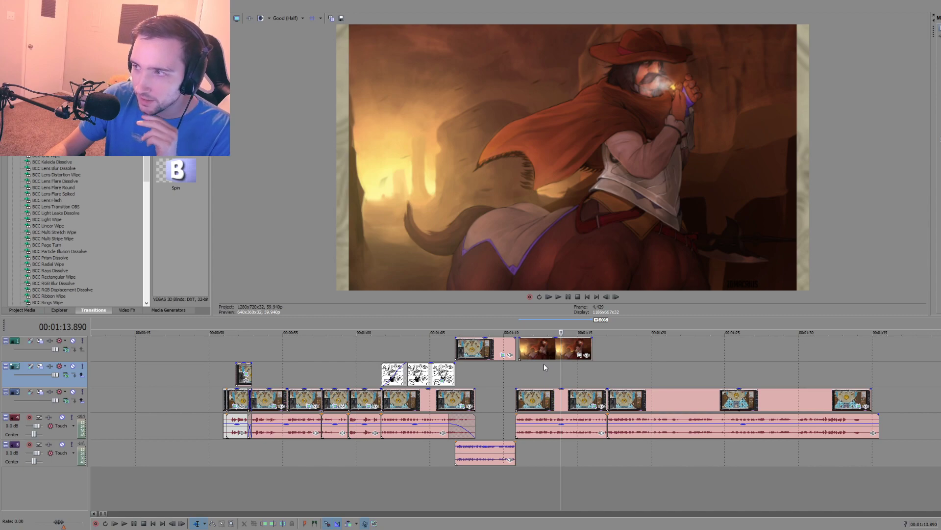
scroll(553, 406, "down", 2)
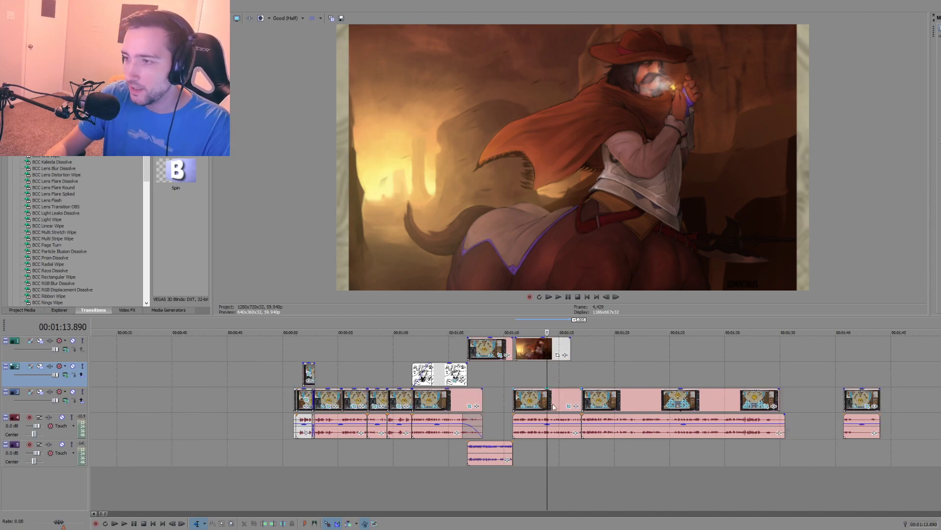
left_click_drag(531, 348, 826, 356)
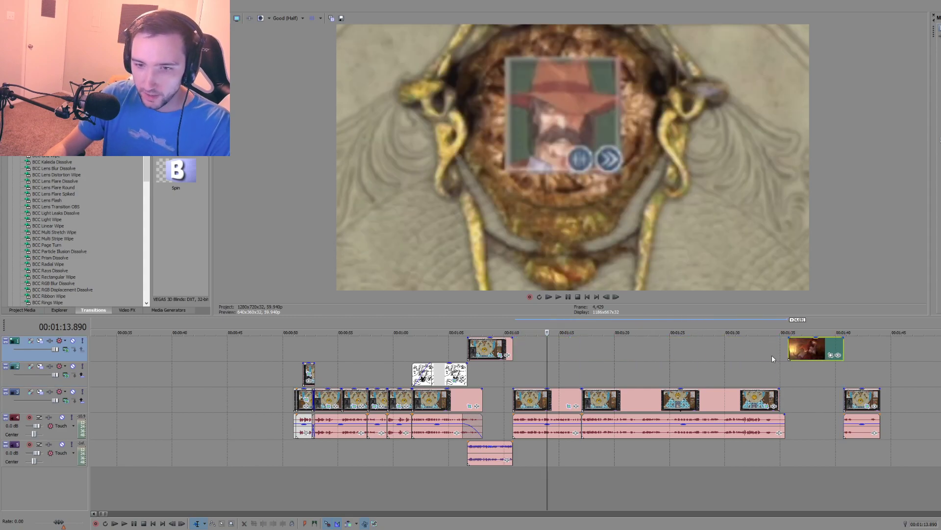
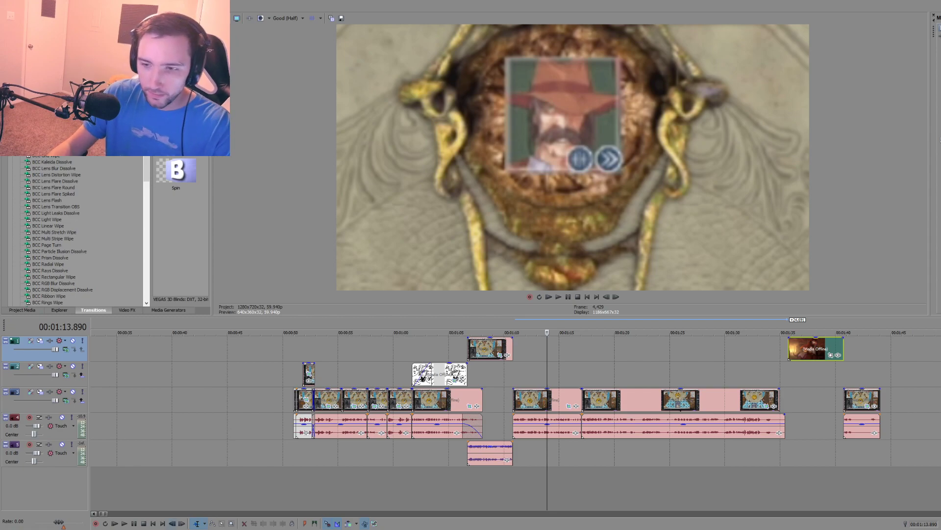
Step: Switch to the browser and scrub the Shattered Crowns Season 2 Ep. 2 recording to 02:12:24
key("alt+Tab")
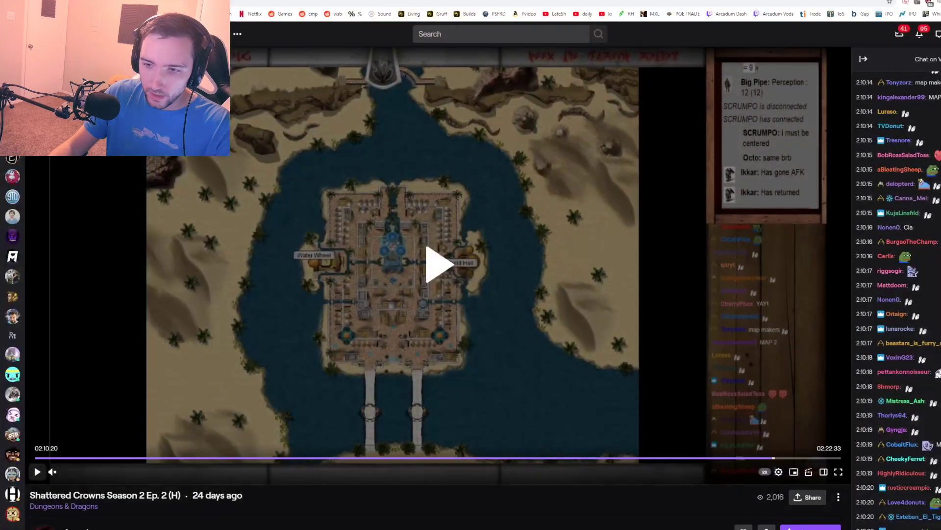
left_click(792, 459)
mouse_move(796, 460)
left_mouse_down()
mouse_move(832, 461)
mouse_move(779, 458)
left_mouse_up()
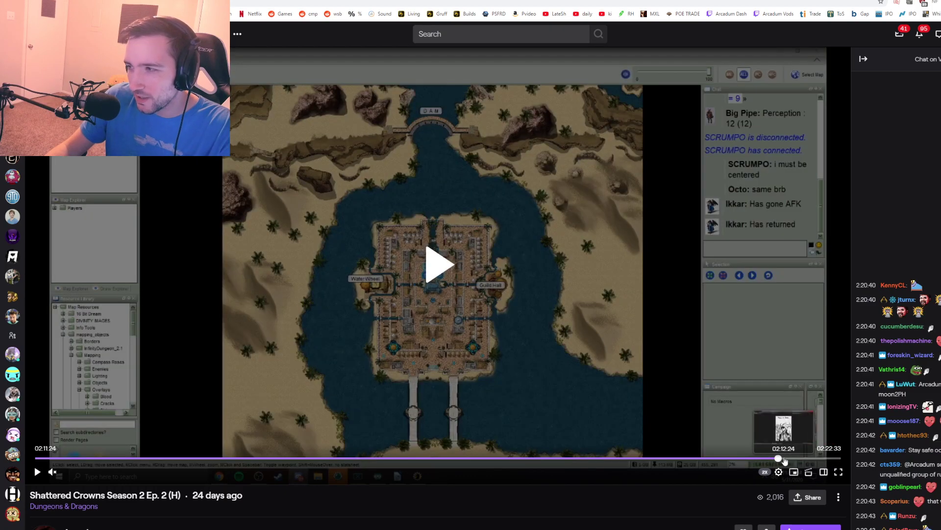
left_click(783, 458)
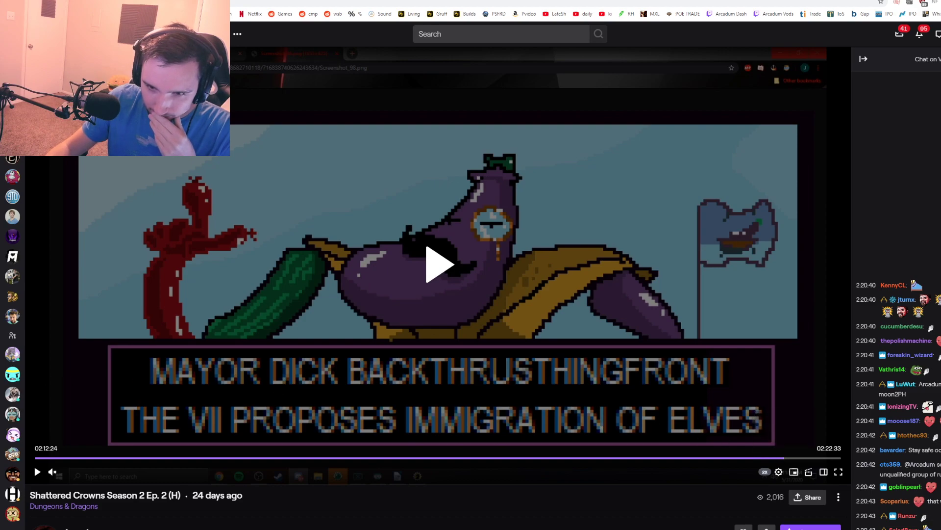
Step: Open Huckleberry's character profile from his wiki page and save the centaur portrait as a JPEG image
left_click(164, 2)
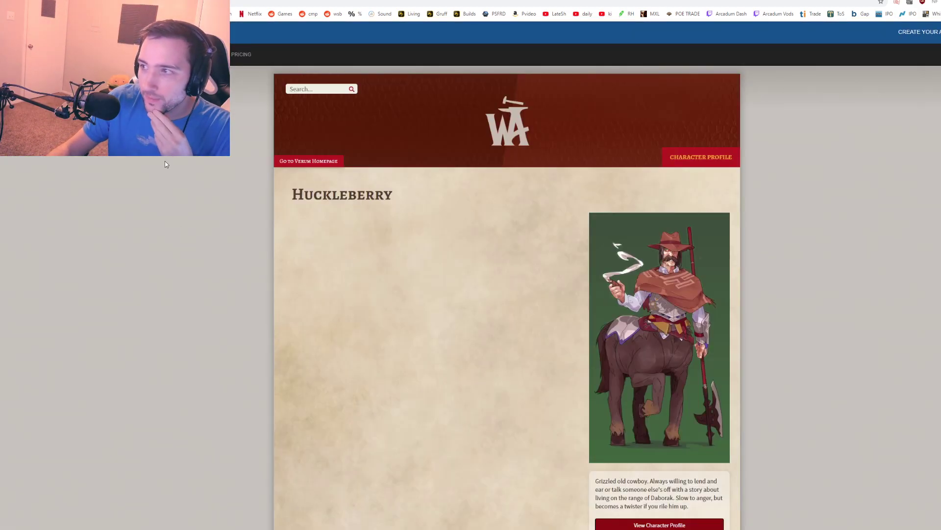
left_click(626, 335)
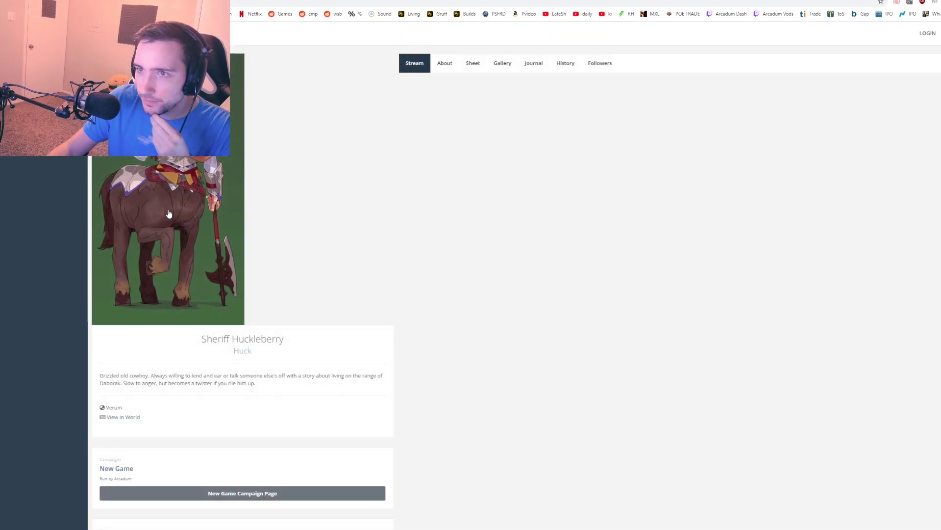
right_click(168, 214)
left_click(197, 279)
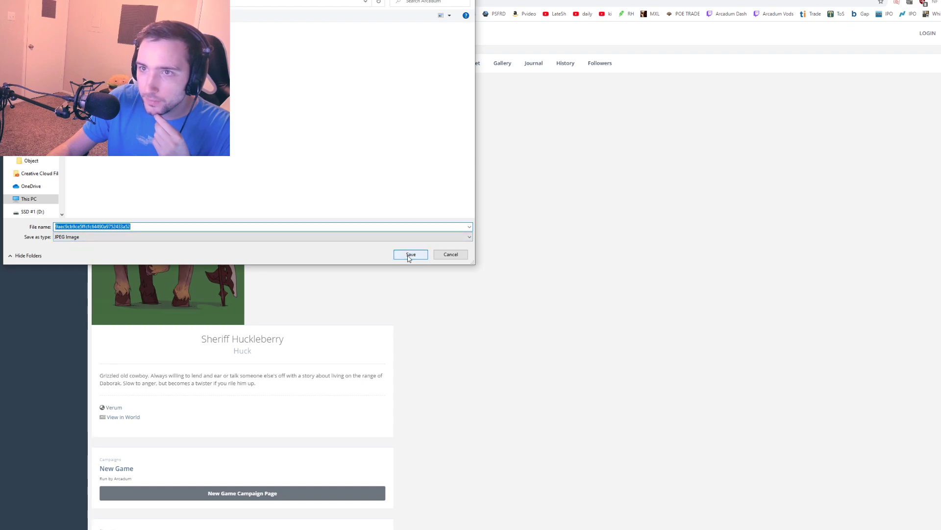
left_click(410, 255)
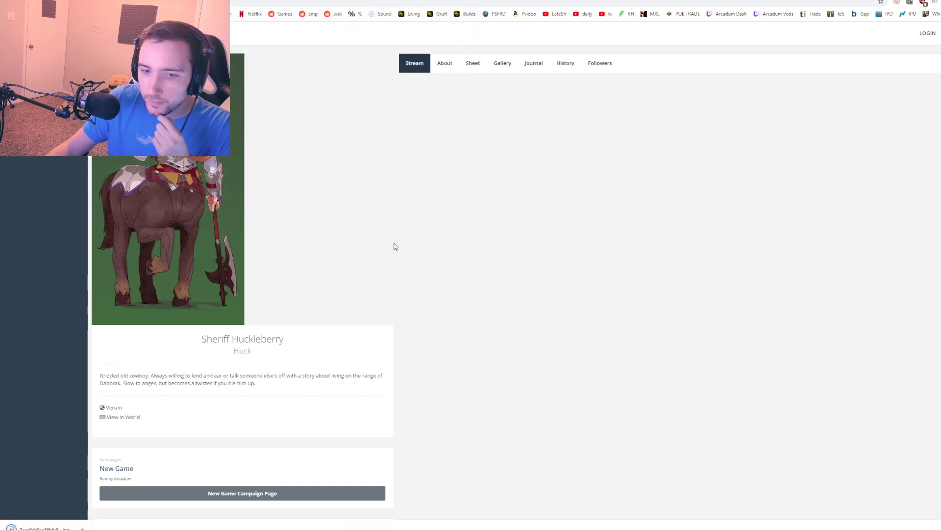
Step: Switch to VEGAS, try adding cowboy art to the uppermost video track at about 1:15, and delete it
key("alt+Tab")
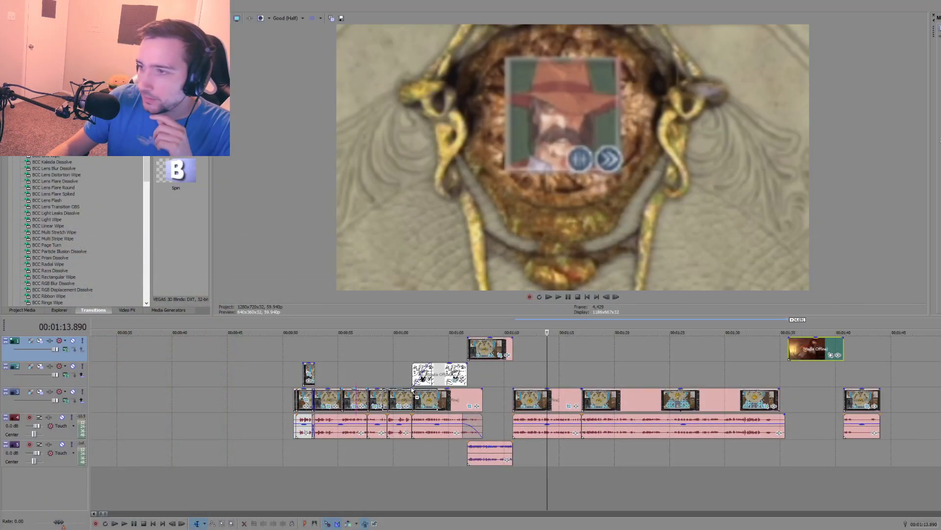
left_click_drag(546, 358, 575, 357)
left_click(535, 374)
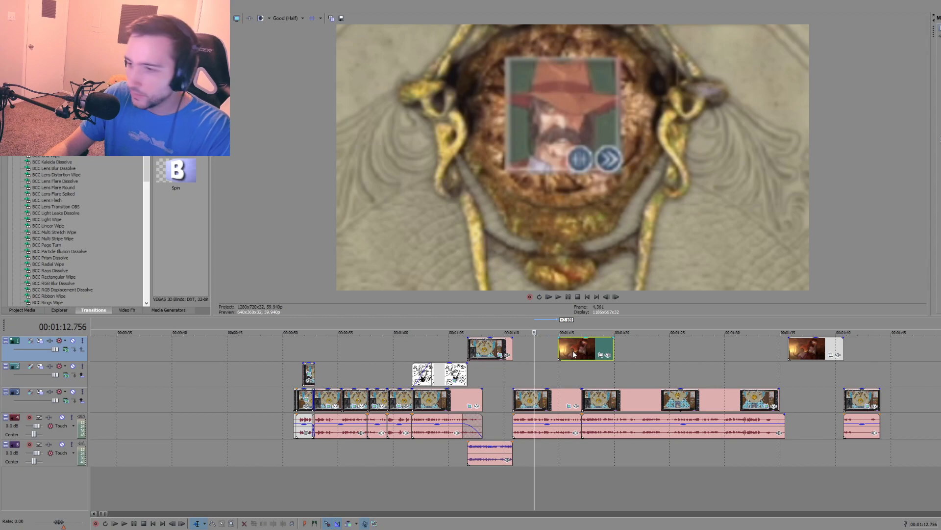
key("Delete")
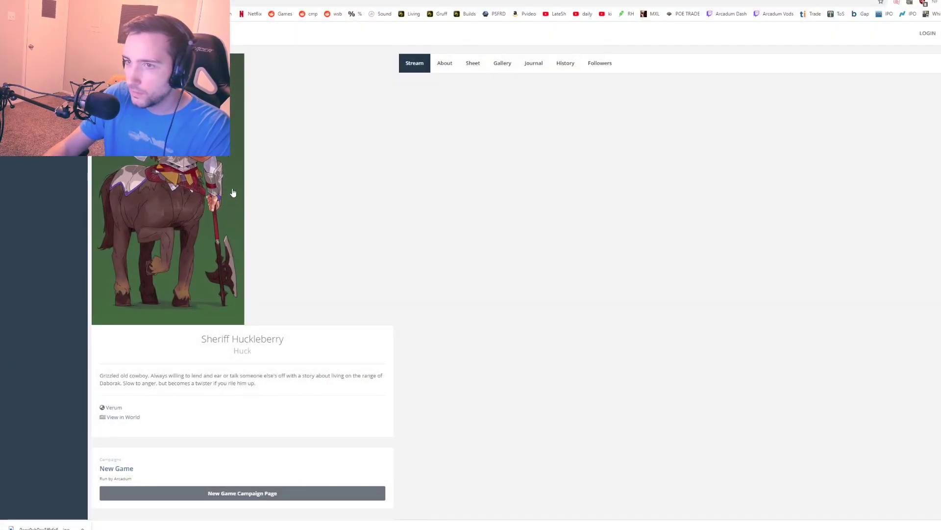
Step: Capture a screenshot region of the full centaur portrait from the Sheriff Huckleberry profile page in the browser
right_click(242, 189)
left_click(366, 169)
key("super+shift+s")
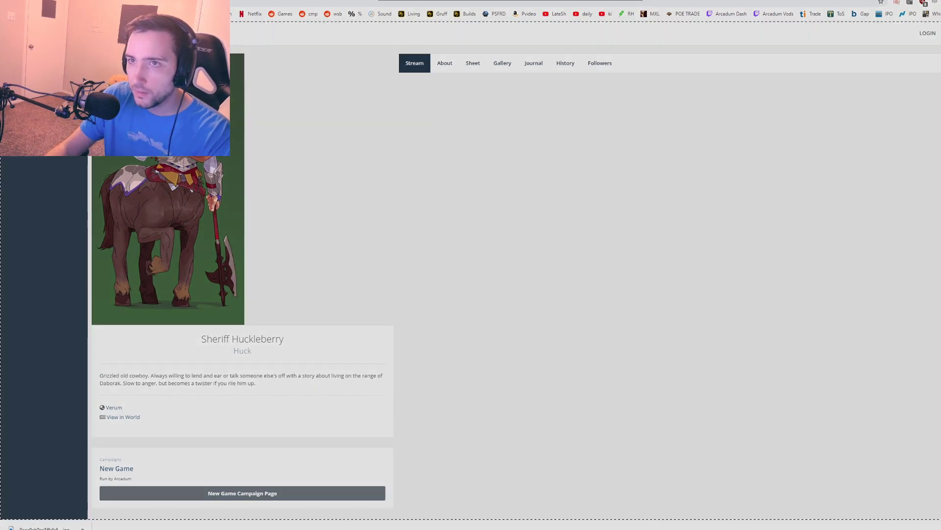
left_click_drag(92, 53, 243, 324)
left_click(219, 254)
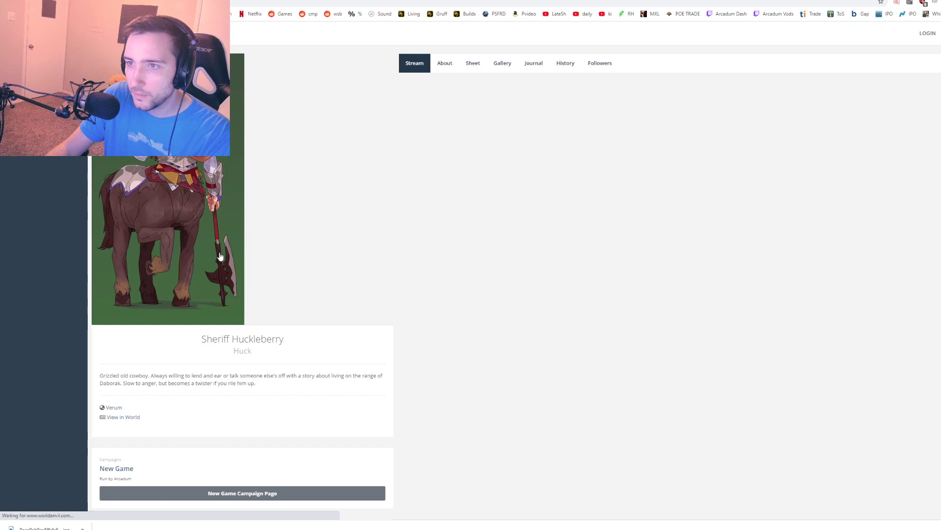
Step: Place the captured centaur art on VEGAS's uppermost video track at about 1:12.7 and trim its end to the clip cut near 1:17
key("alt+Tab")
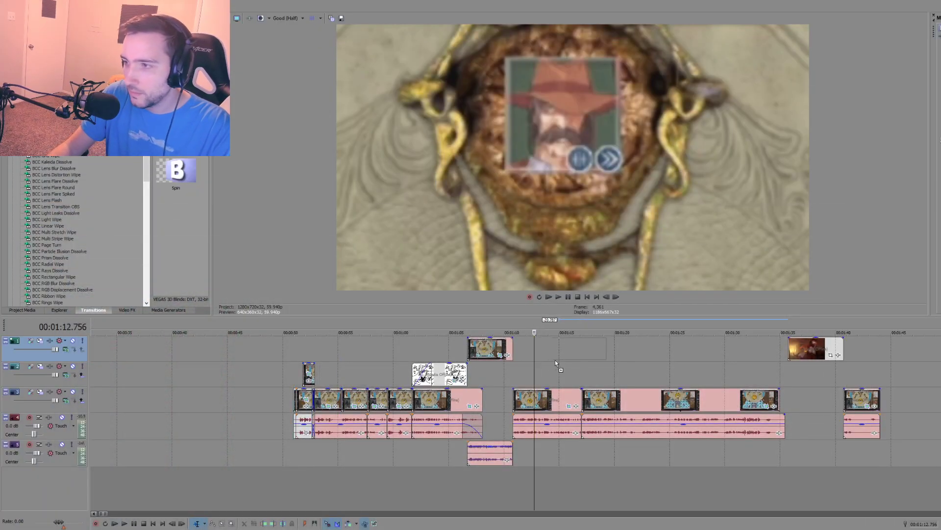
key("ctrl+v")
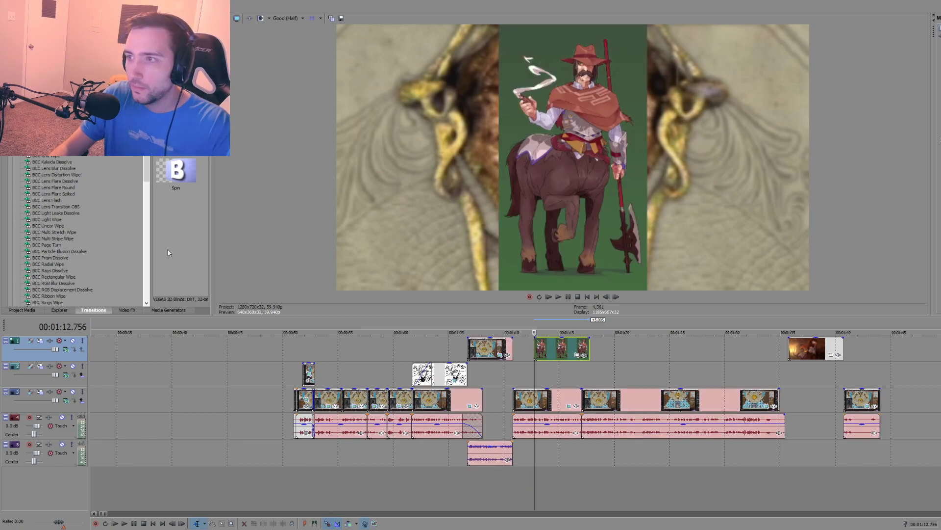
scroll(573, 370, "up", 3)
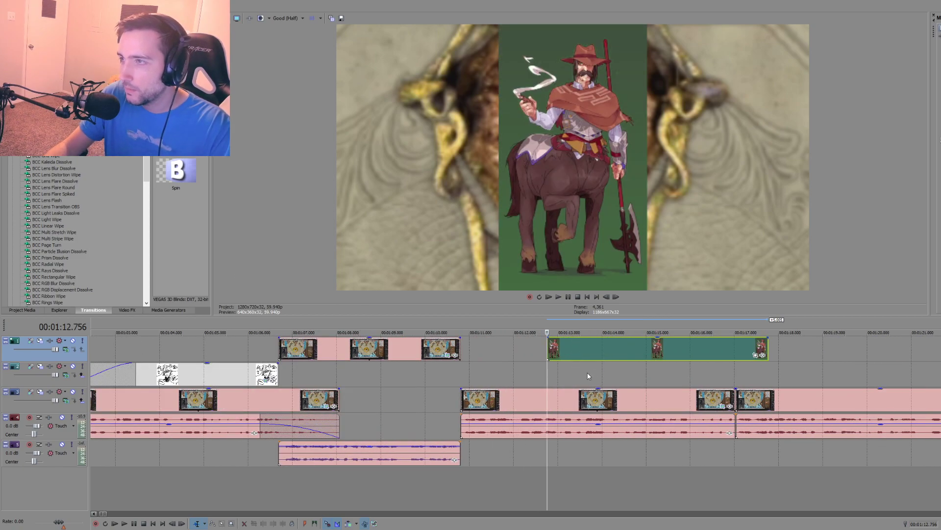
left_click(576, 380)
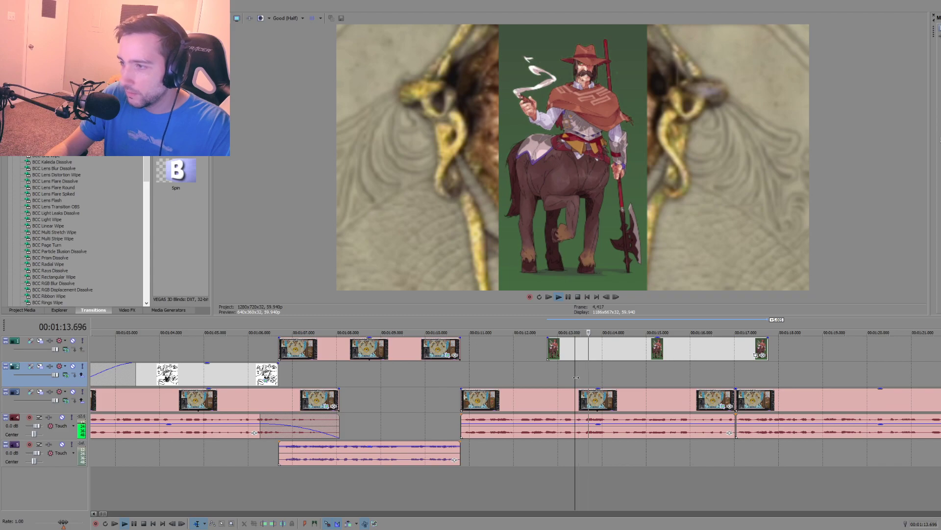
mouse_move(546, 350)
left_mouse_down()
mouse_move(526, 349)
mouse_move(559, 346)
mouse_move(550, 346)
left_mouse_up()
left_click(547, 347)
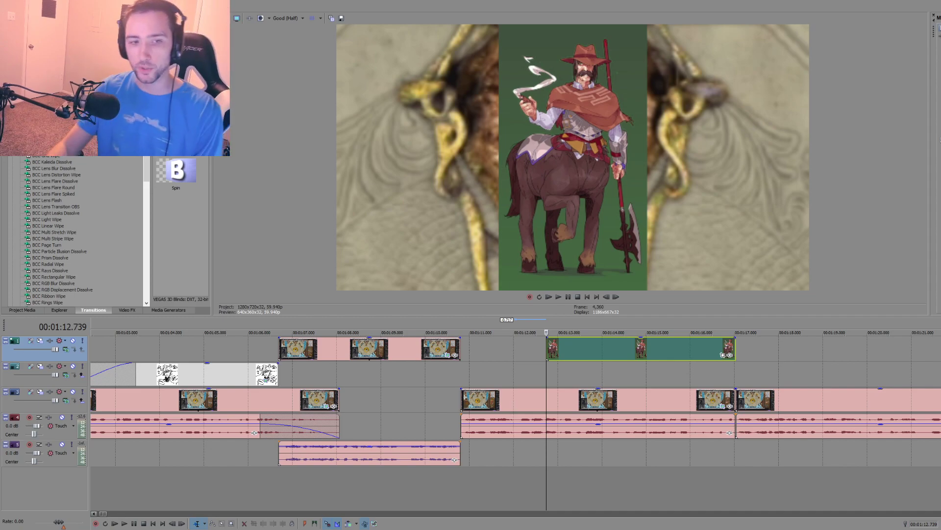
Step: Try shifting the centaur art sideways with its Pan/Crop frame, and recentre the frame at X 189.5, Y 339.0
left_click_drag(0, 73, 686, 76)
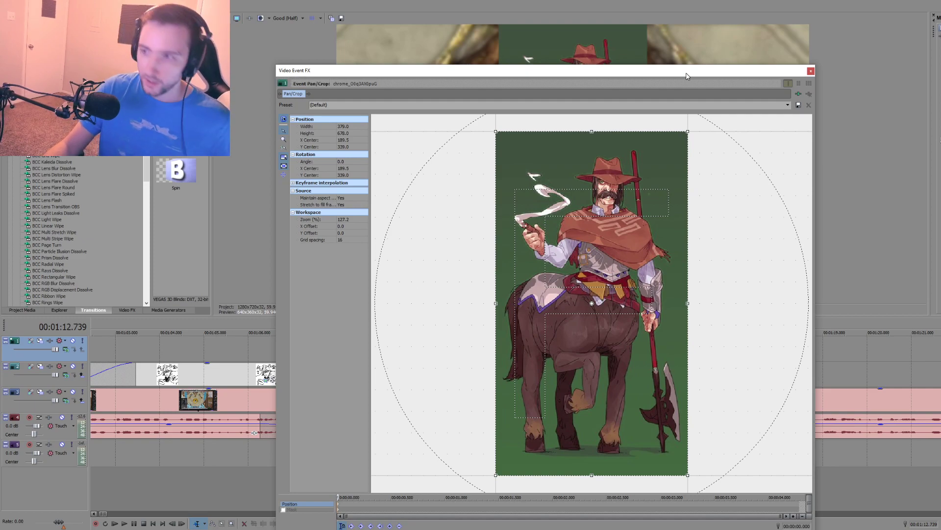
left_click_drag(629, 172, 546, 254)
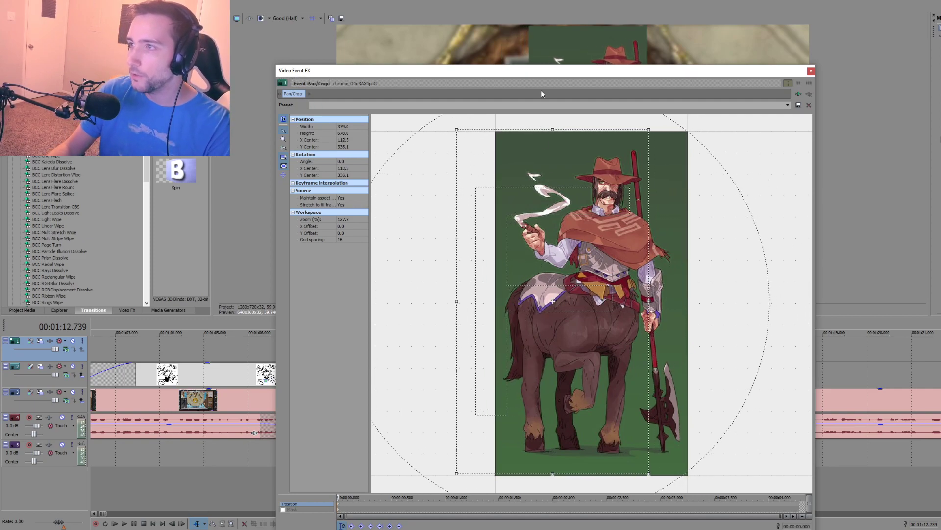
left_click_drag(547, 217, 521, 219)
left_click_drag(555, 72, 259, 65)
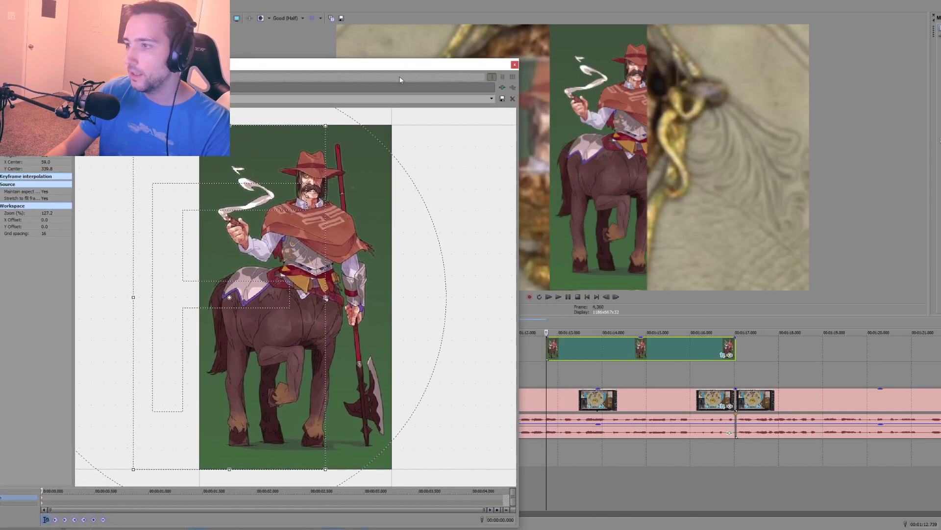
left_click_drag(267, 241, 329, 240)
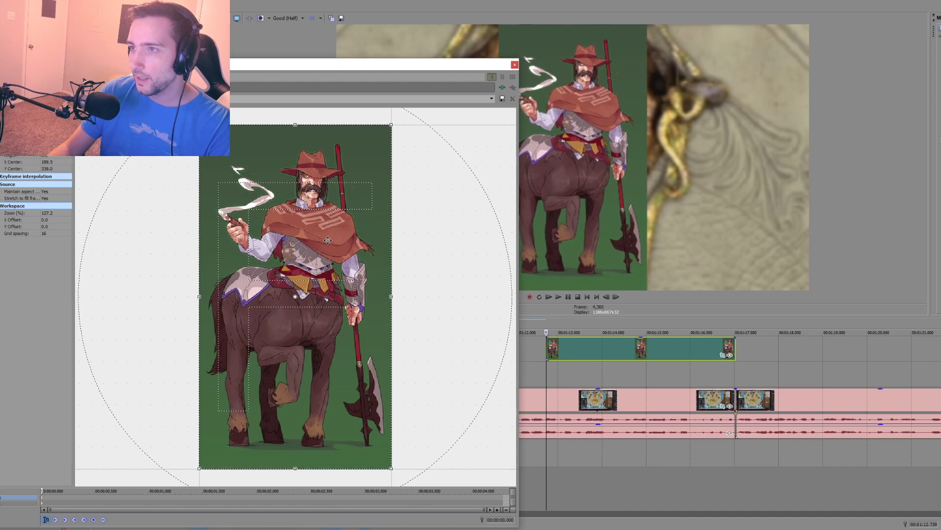
left_click_drag(315, 70, 386, 59)
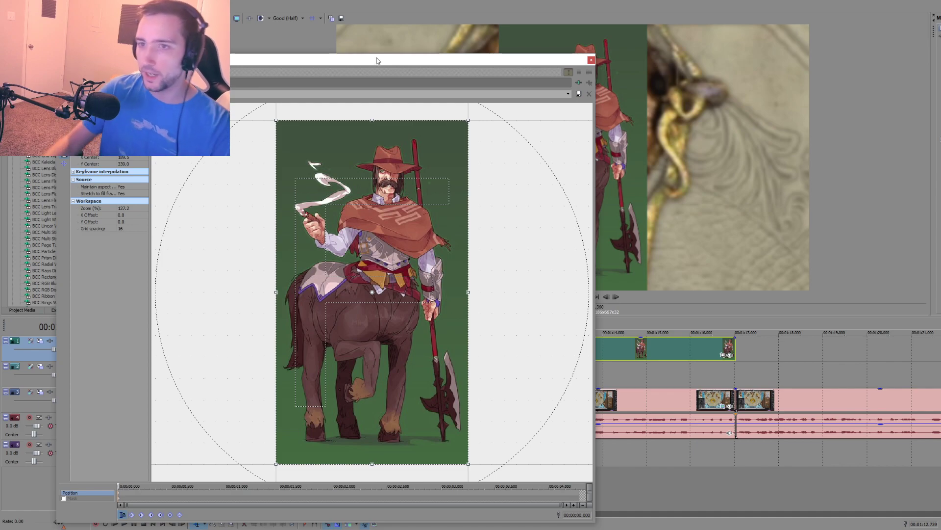
Step: Try the centaur art with Maintain aspect ratio set to No, and set it back to Yes
left_click(122, 188)
left_click(125, 200)
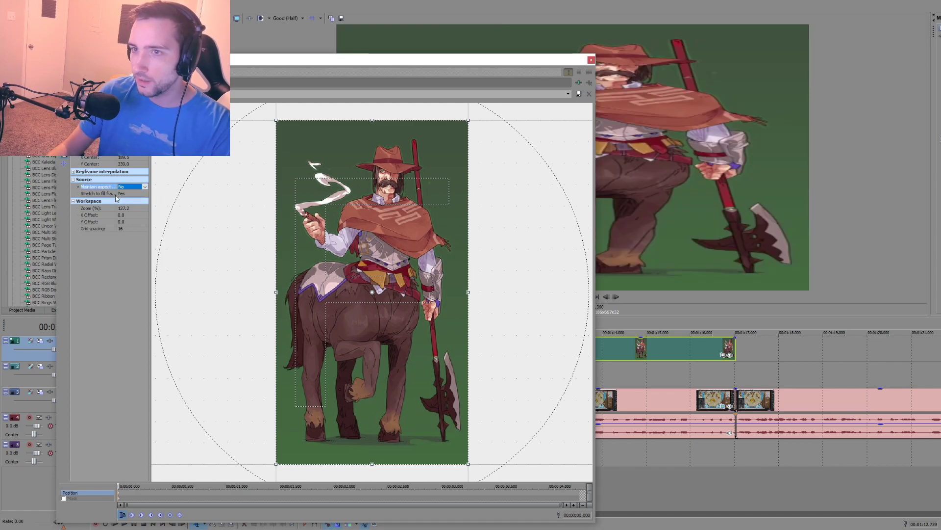
left_click(137, 189)
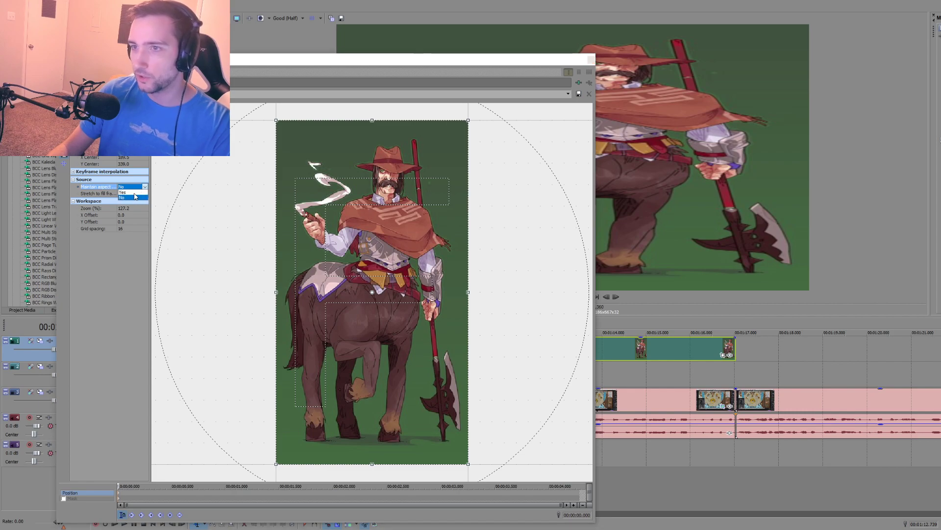
left_click(136, 192)
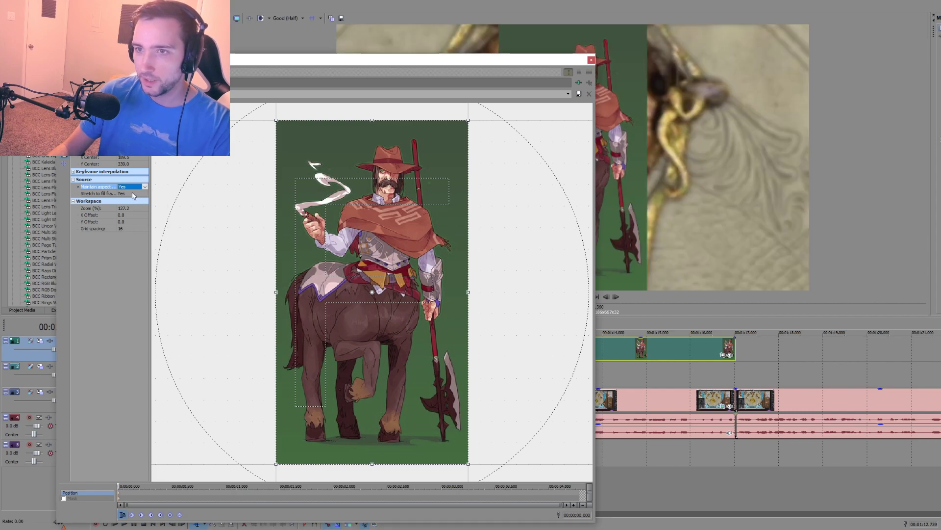
Step: Set Stretch to fill frame to No for the centaur art, and test Maintain aspect ratio off before restoring it to Yes
left_click(135, 195)
left_click(128, 205)
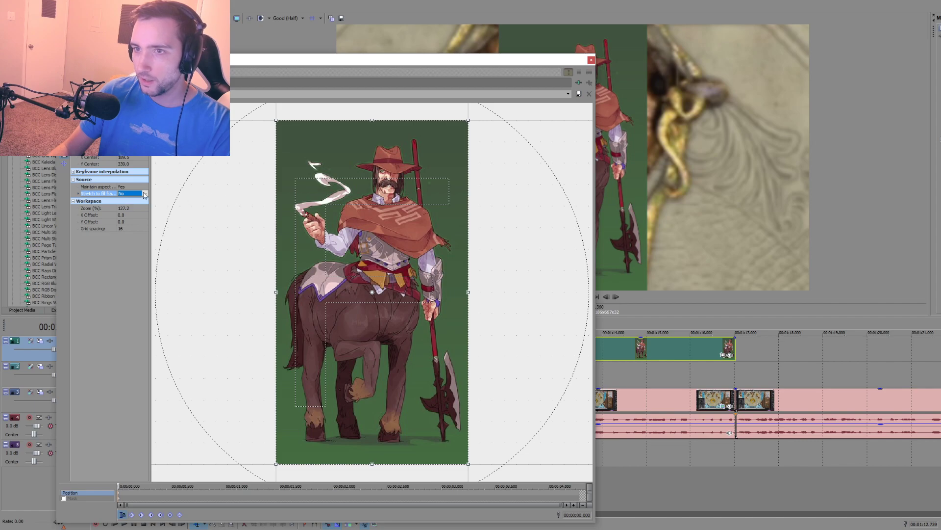
left_click(137, 187)
left_click(130, 198)
left_click(138, 187)
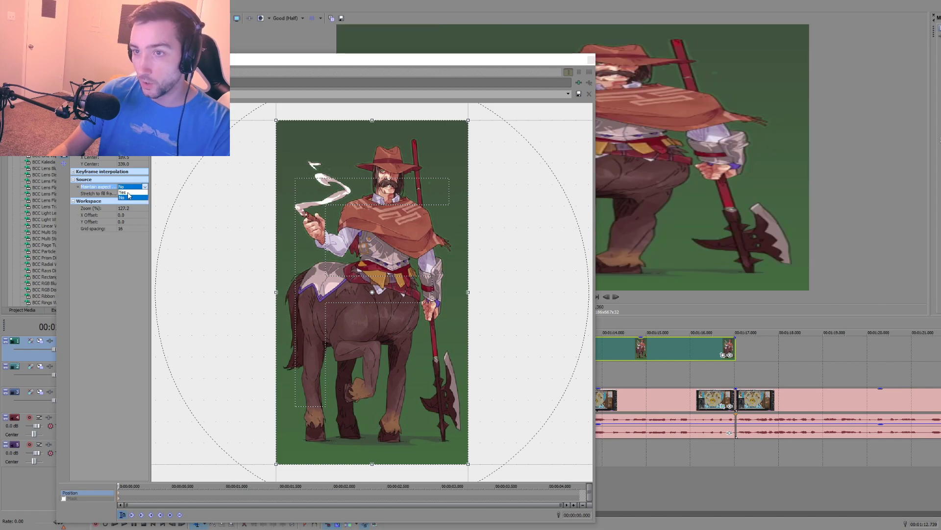
left_click(129, 193)
Step: Set the Pan/Crop workspace X Offset to 40 and try nudging the crop frame
left_click_drag(346, 237, 346, 237)
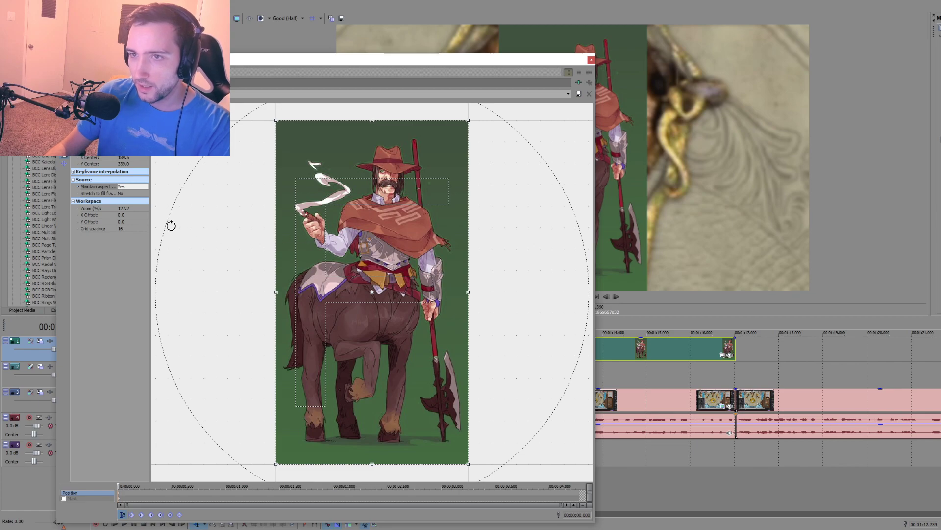
left_click(121, 215)
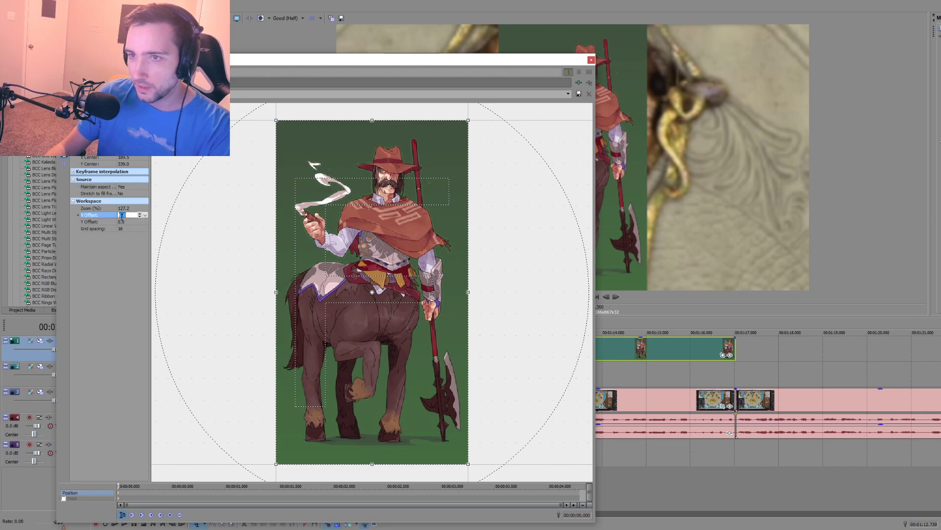
mouse_move(353, 228)
left_mouse_down()
mouse_move(335, 229)
mouse_move(351, 229)
left_mouse_up()
left_click(121, 216)
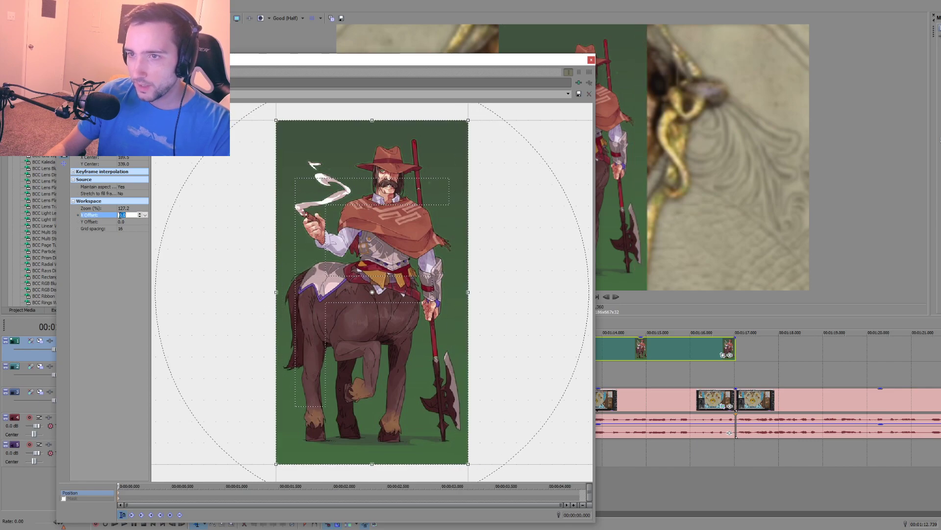
type("40")
key("Return")
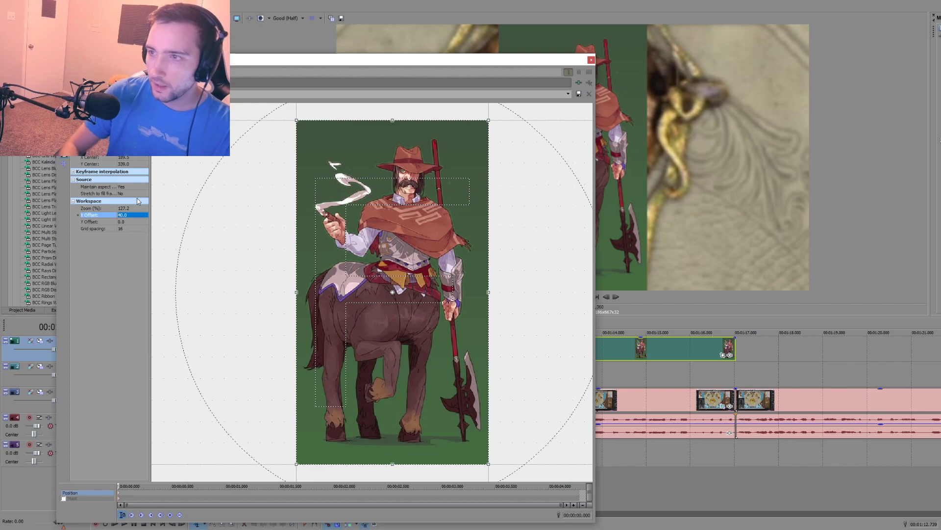
left_click(369, 254)
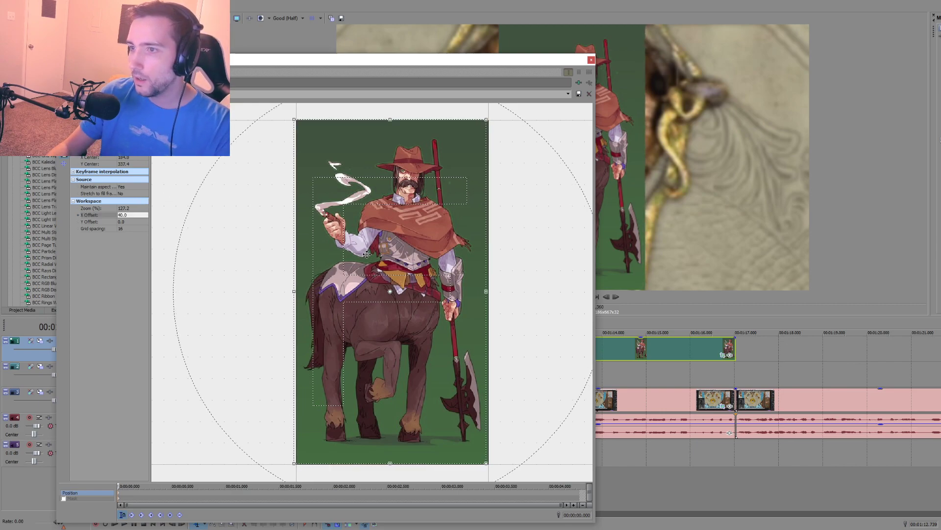
Step: Set the Pan/Crop workspace X Offset to 100 and expand the Keyframe interpolation settings
left_click(122, 214)
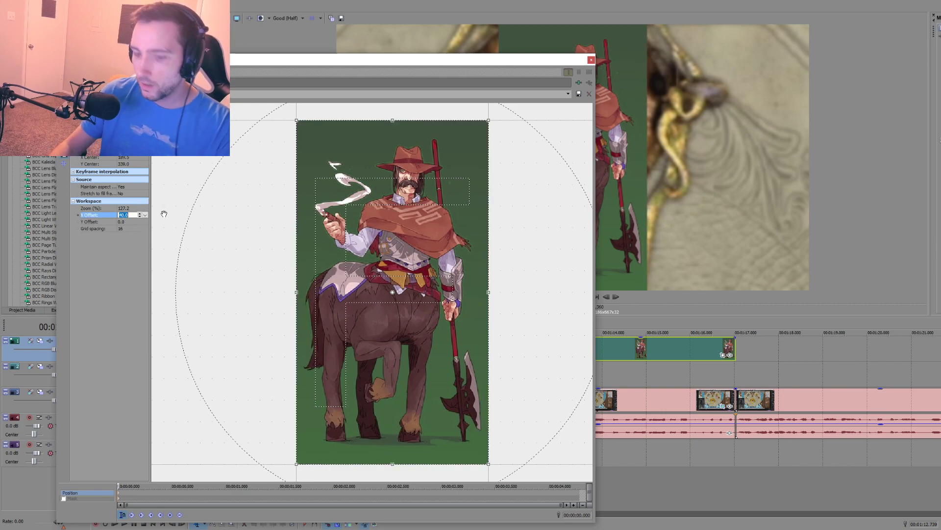
type("100")
key("Return")
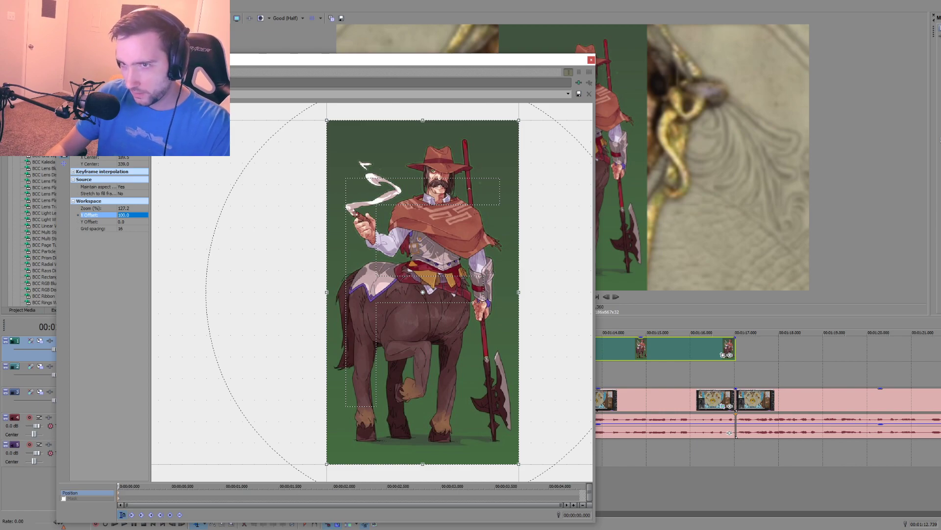
left_click(74, 172)
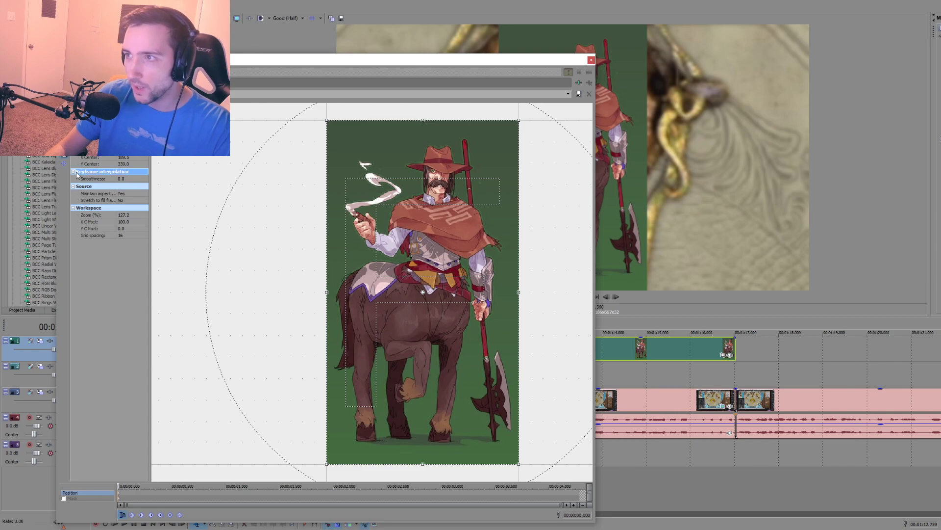
Step: Try enlarging the centaur art's crop frame well beyond the image and shifting it off-centre, and close the Pan/Crop window
left_click_drag(327, 120, 270, 63)
scroll(349, 263, "down", 3)
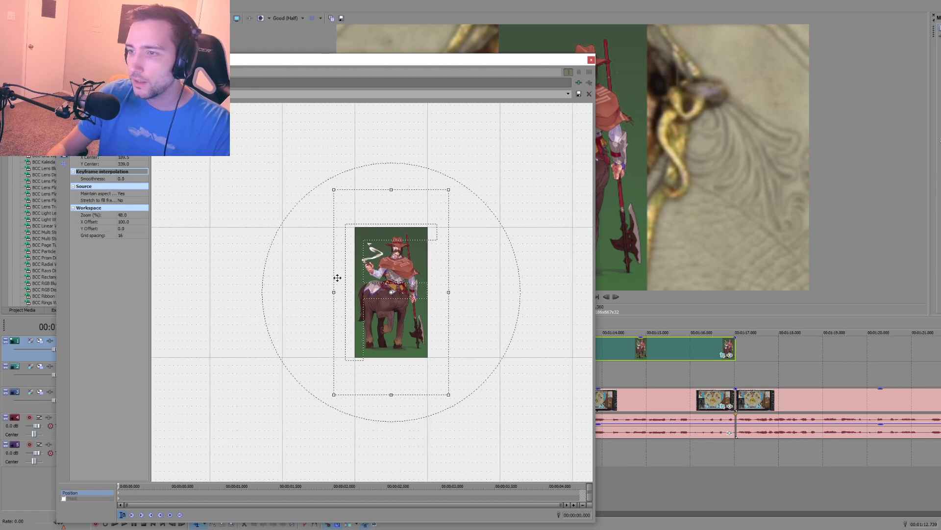
left_click_drag(335, 292, 243, 274)
mouse_move(410, 297)
left_mouse_down()
mouse_move(455, 293)
mouse_move(439, 304)
mouse_move(399, 295)
mouse_move(349, 301)
mouse_move(420, 285)
left_mouse_up()
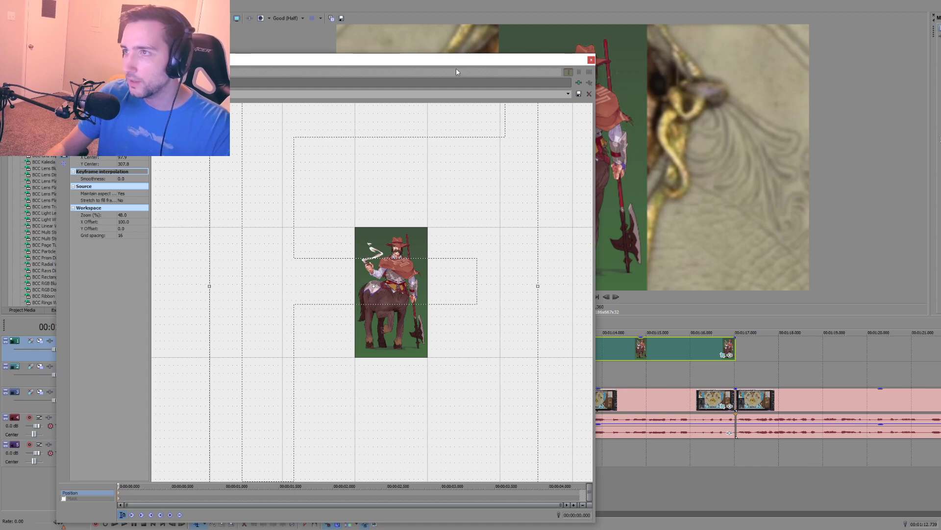
left_click_drag(456, 72, 390, 75)
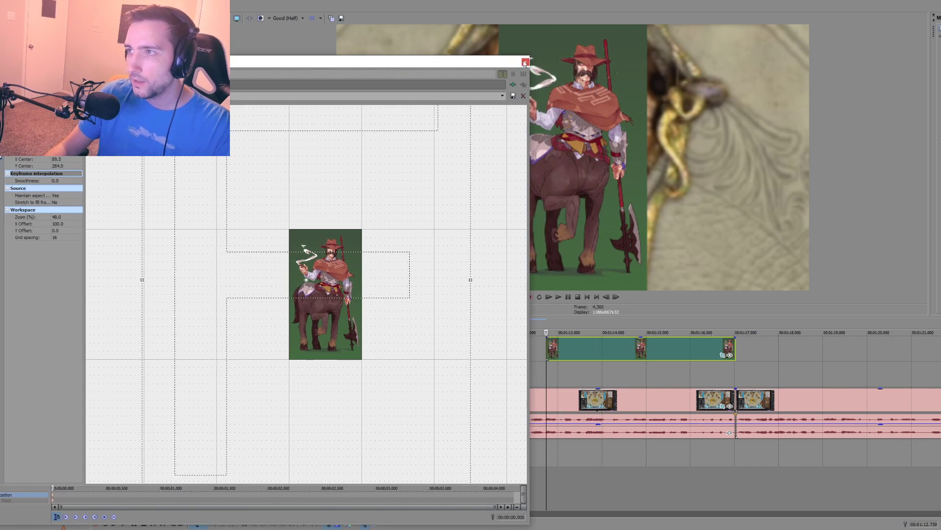
left_click(525, 62)
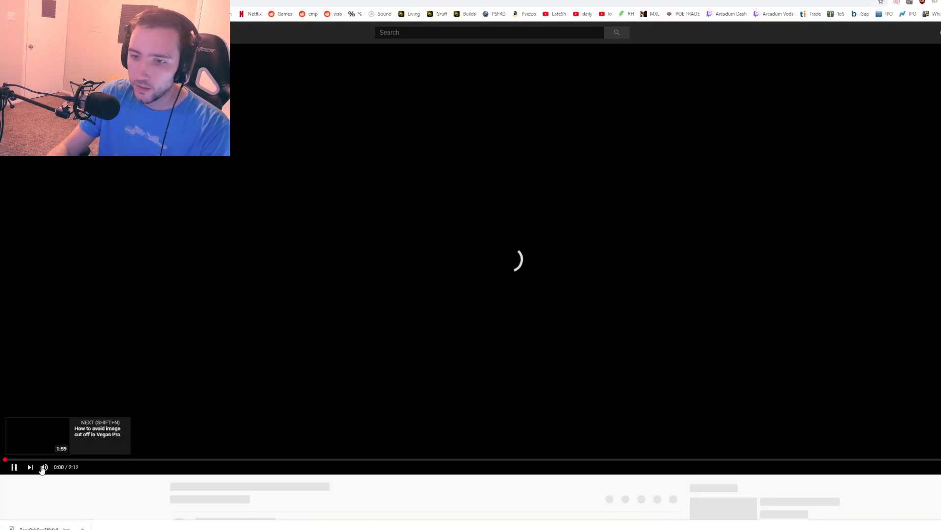
Step: Mute the How to Fix Image Cut Off tutorial on YouTube, skip ahead to its Pan/Crop demonstration, and pause it
left_click(43, 467)
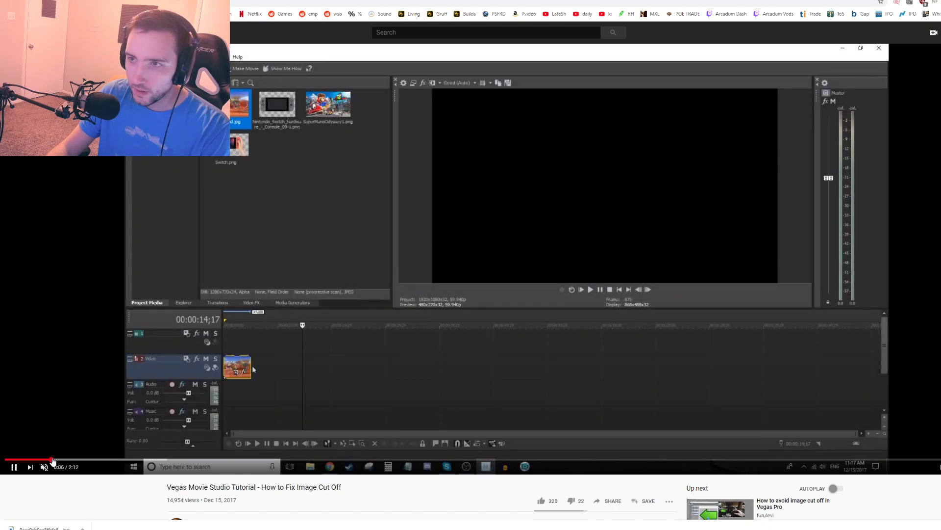
left_click(86, 459)
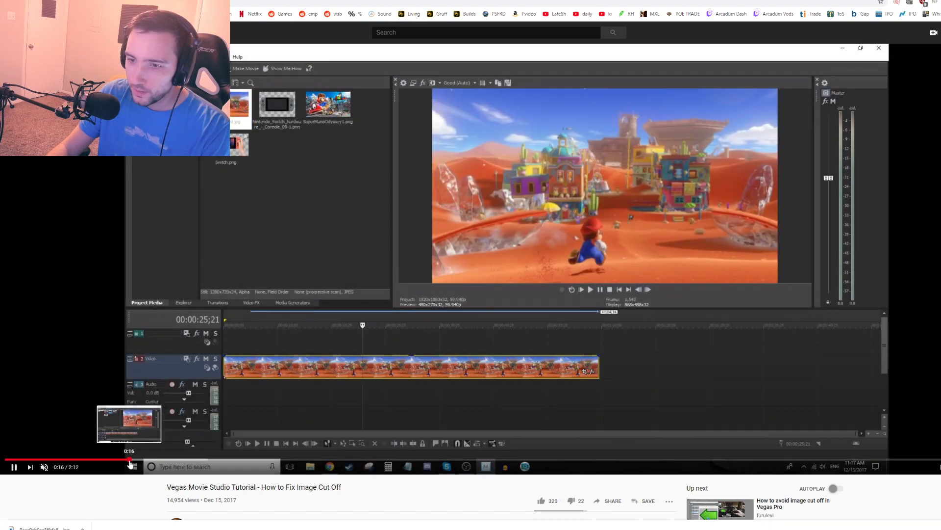
left_click(130, 460)
left_click(245, 460)
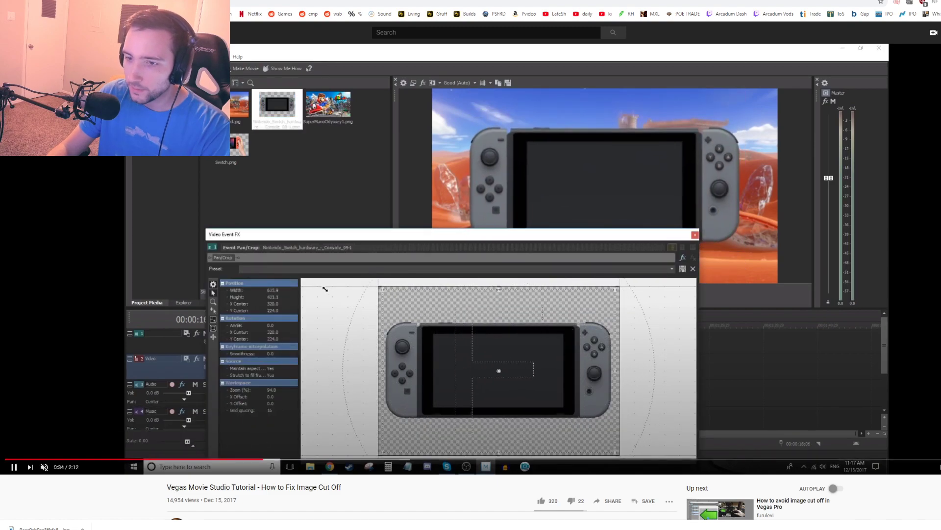
left_click(15, 469)
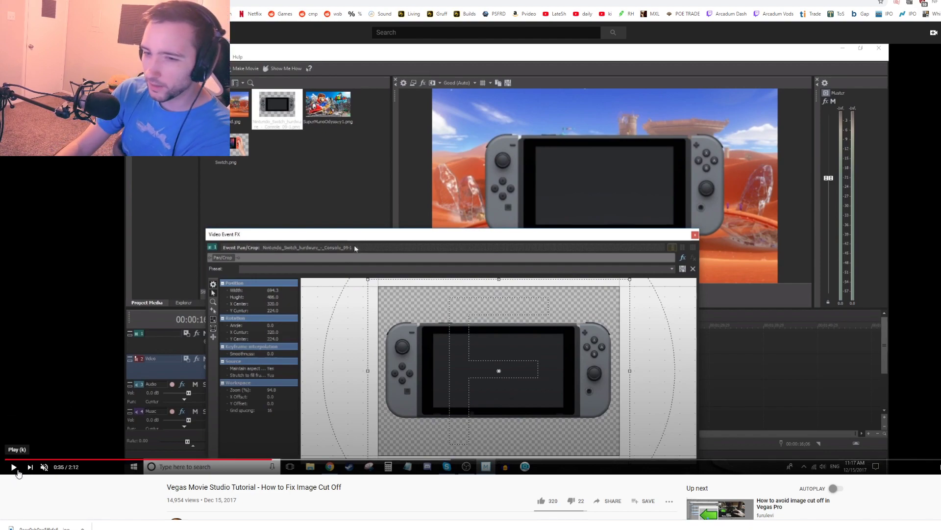
Step: Resume the image cut-off tutorial, adjust its volume, and pause it where the Pan/Crop width and height are entered
left_click(14, 467)
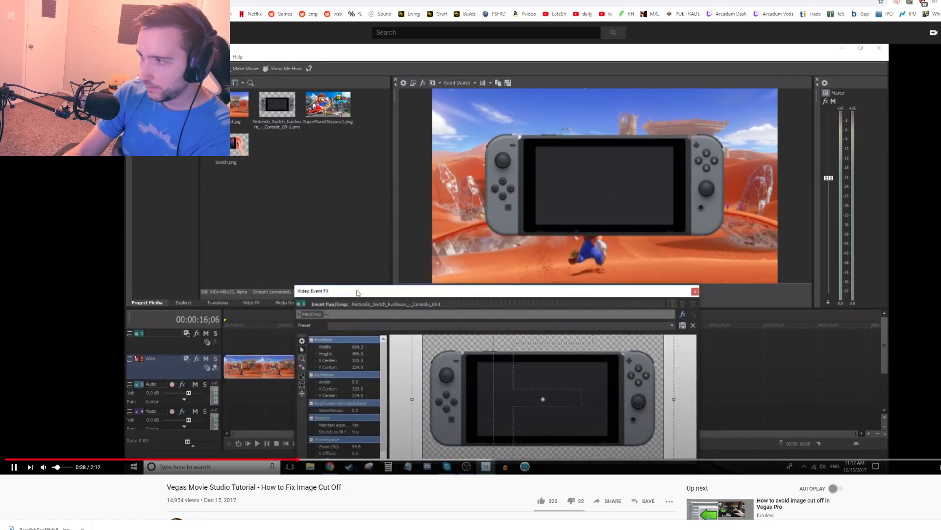
left_click(940, 467)
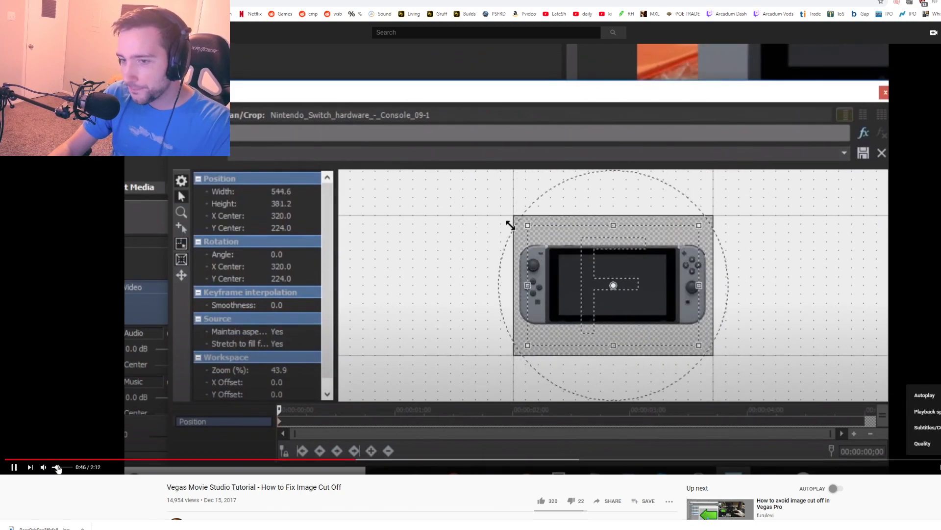
left_click(64, 467)
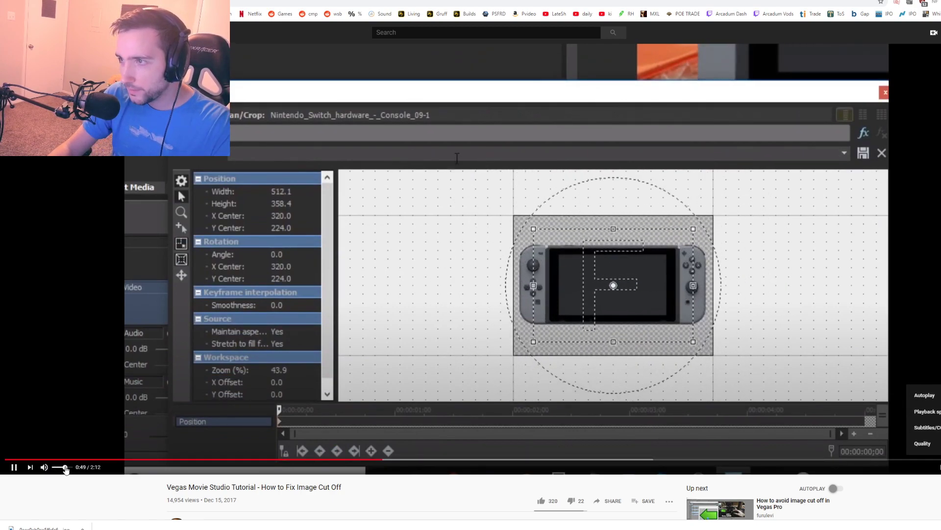
left_click_drag(64, 468, 60, 467)
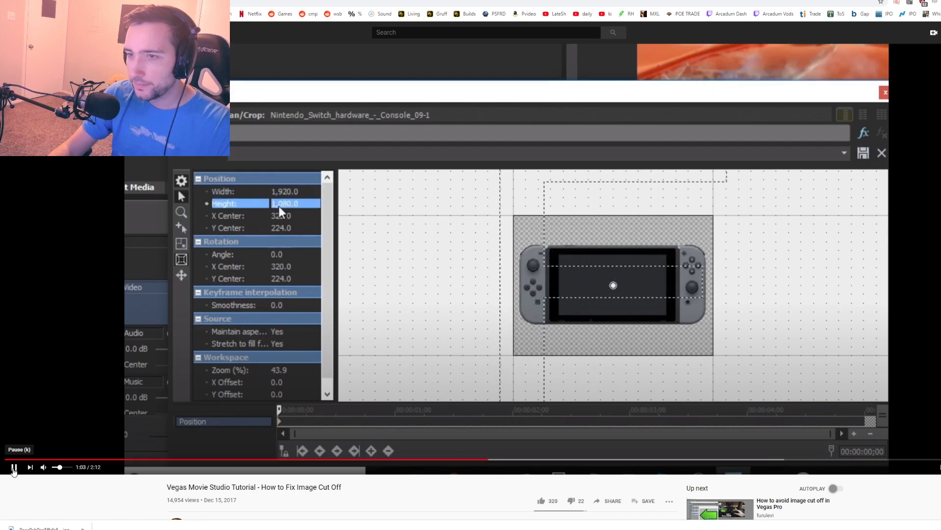
left_click(14, 467)
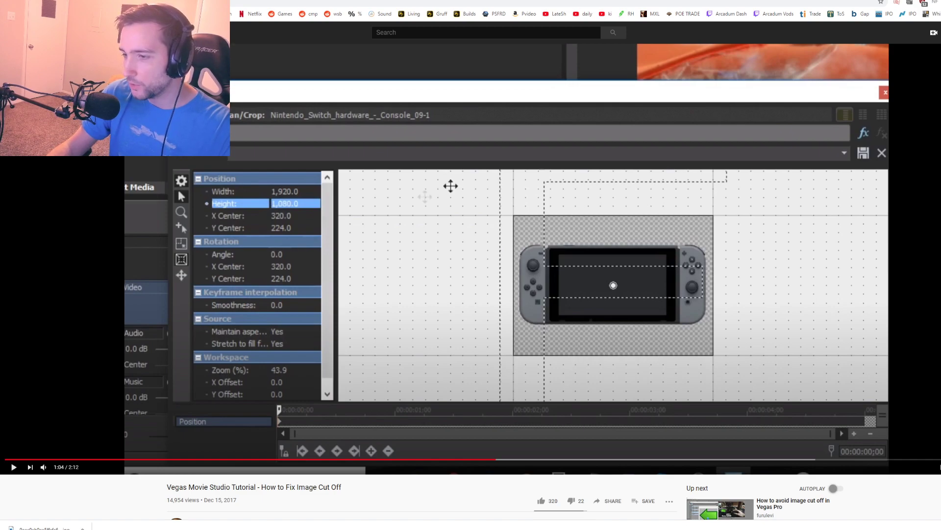
Step: Switch back to VEGAS Pro, open Pan/Crop for the centaur art, and set the crop frame's height to 1080
key("alt+Tab")
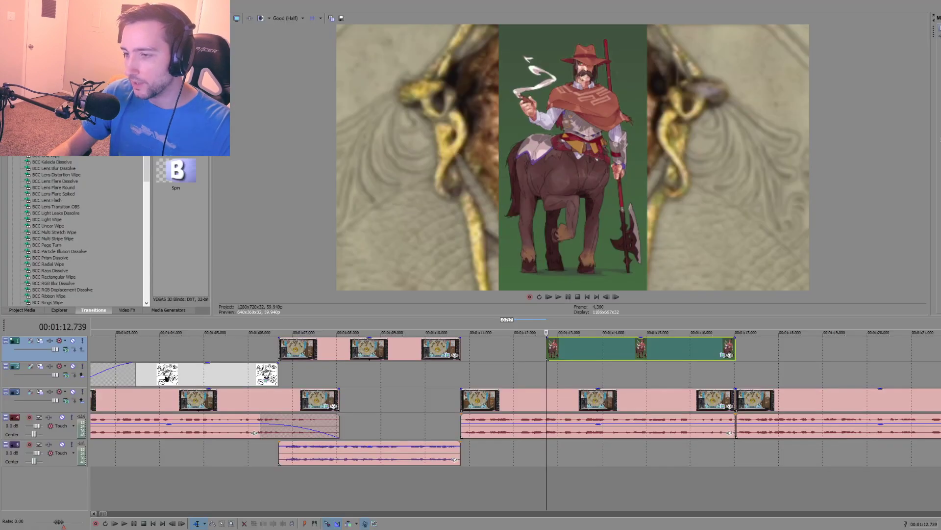
left_click(723, 354)
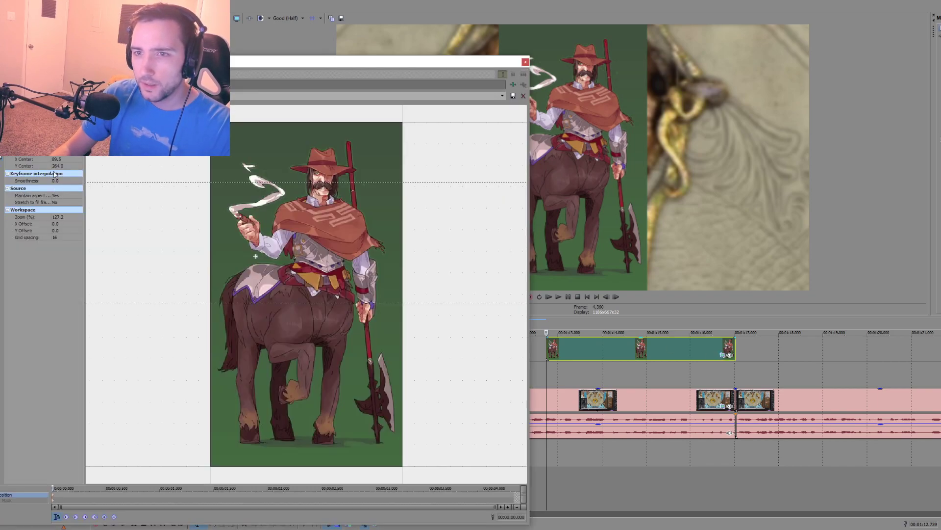
left_click_drag(122, 62, 187, 54)
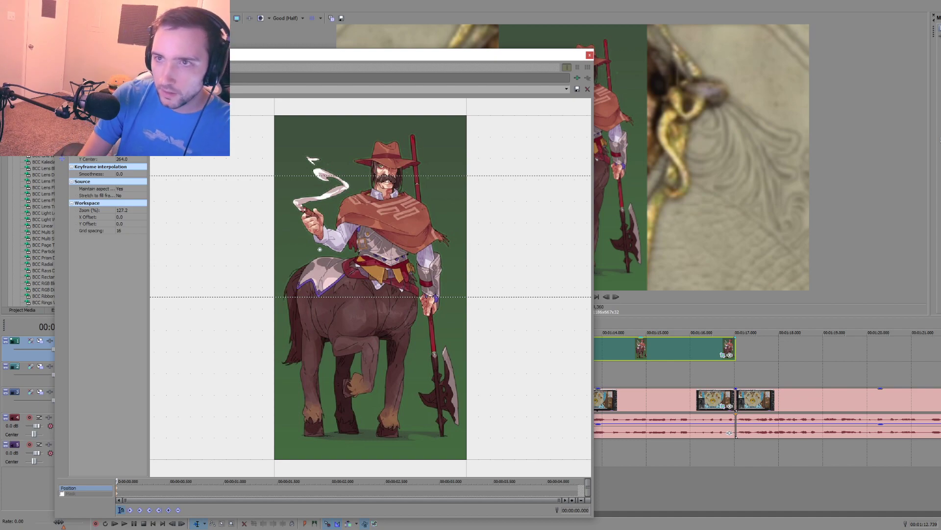
left_click_drag(370, 175, 370, 167)
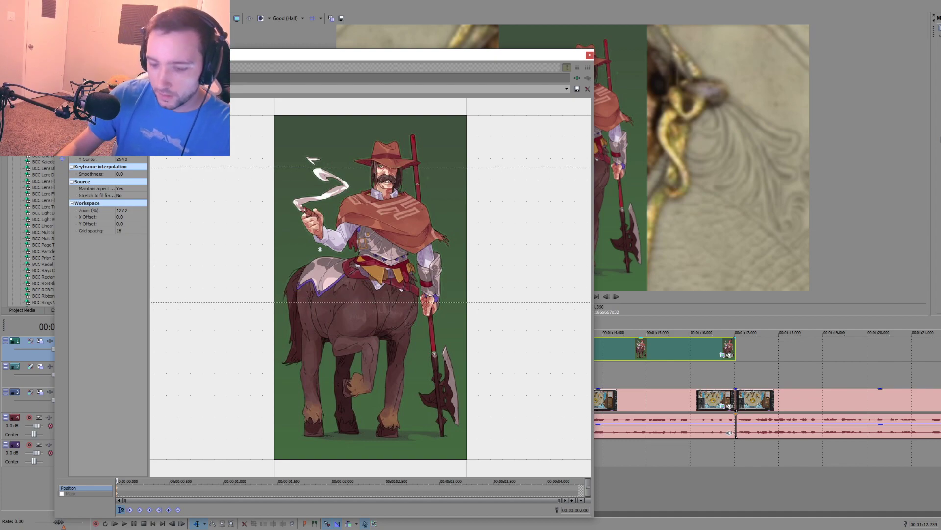
type("1080")
key("Return")
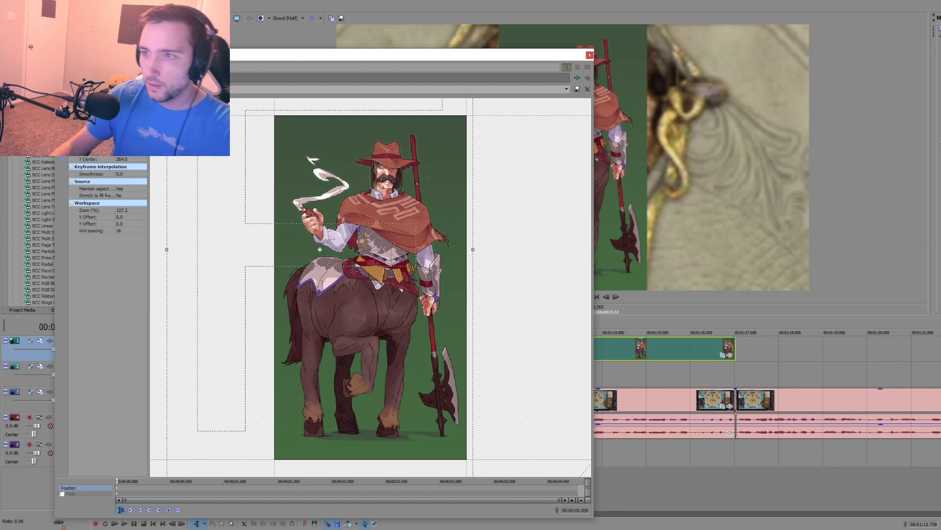
Step: Set the centaur art's crop frame width to 1920 and reposition the frame over the image
left_click_drag(332, 238, 425, 216)
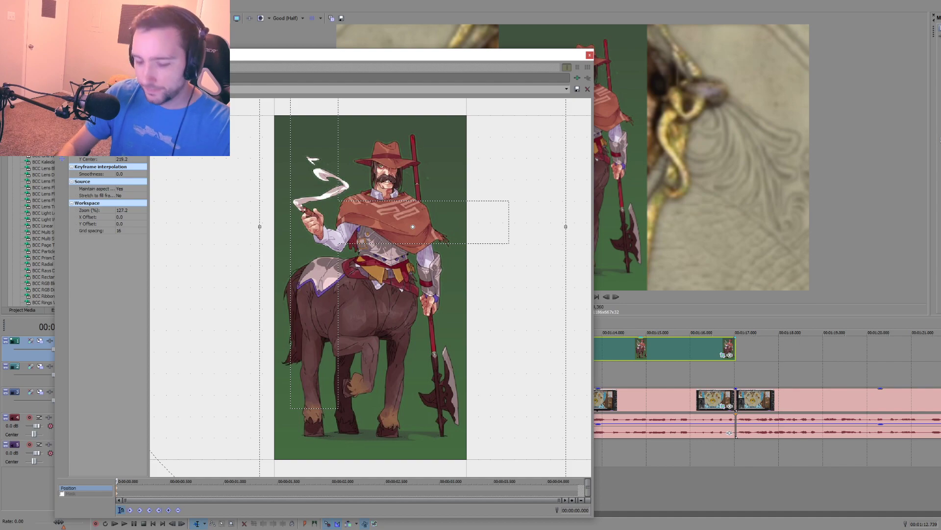
type("1920")
key("Return")
left_click_drag(335, 236, 223, 205)
left_click_drag(350, 240, 349, 290)
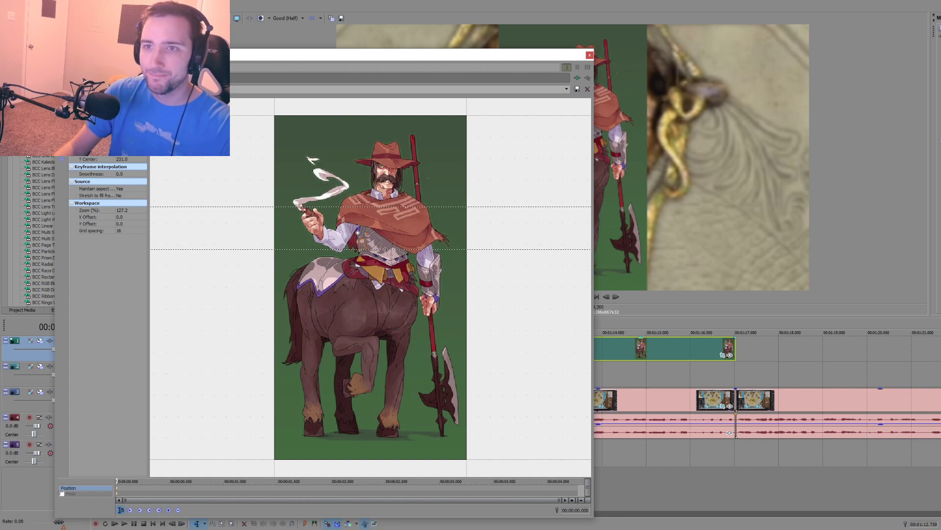
Step: Shrink the Pan/Crop window to uncover the preview, nudge the crop frame slightly downward, and close the window
scroll(386, 228, "down", 5)
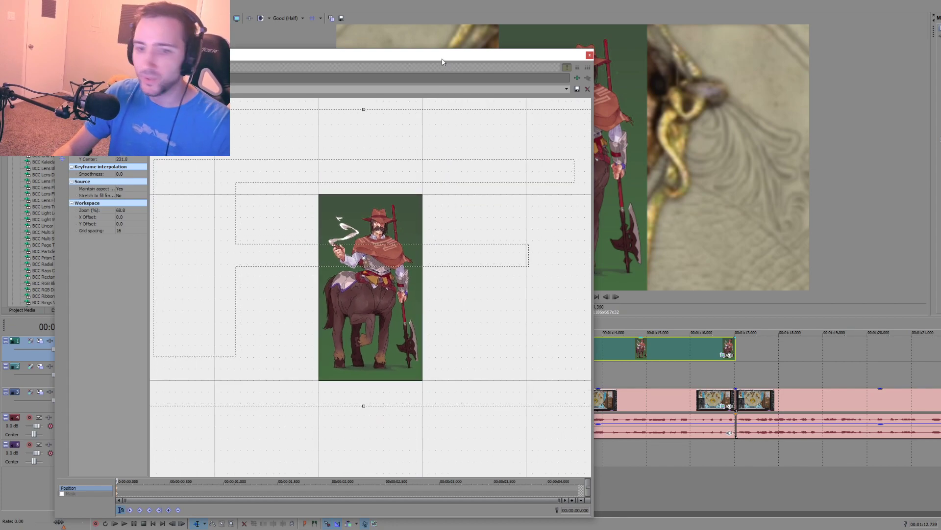
left_click_drag(439, 57, 429, 54)
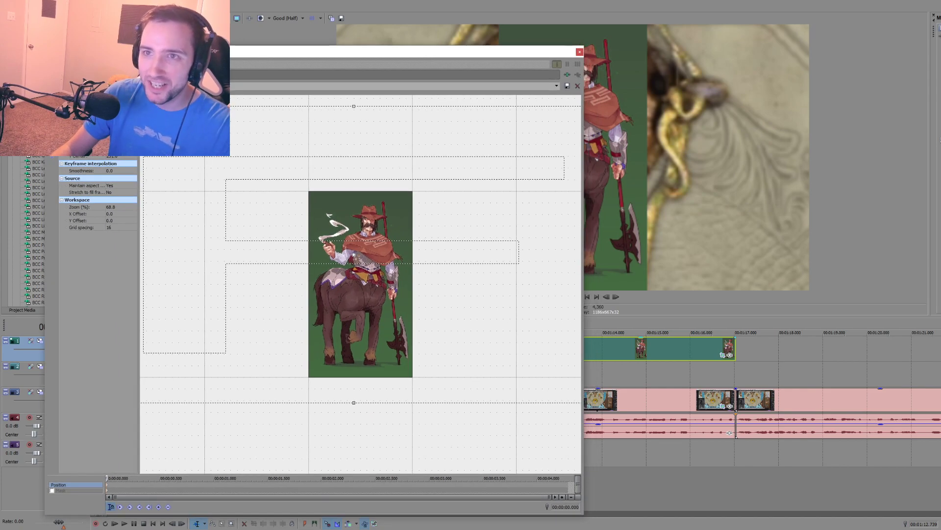
left_click_drag(45, 46, 86, 49)
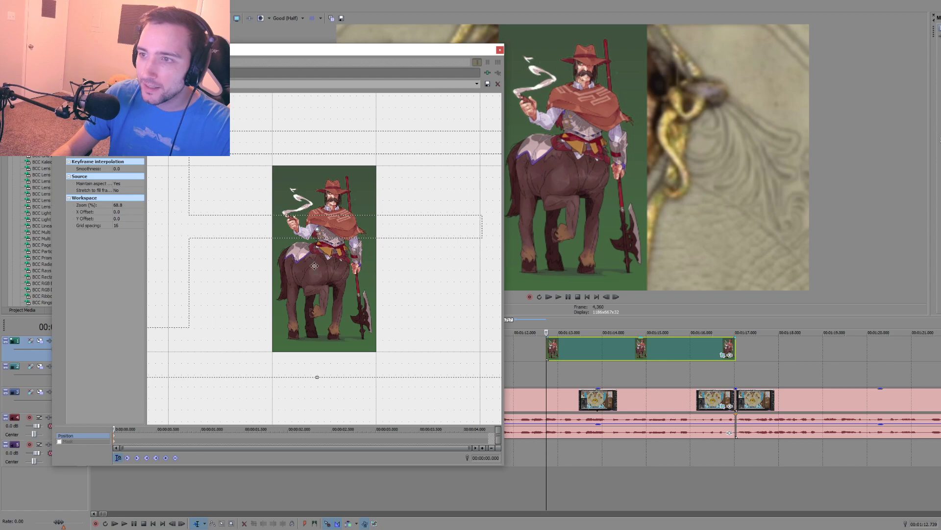
mouse_move(314, 266)
left_mouse_down()
mouse_move(312, 282)
mouse_move(311, 274)
left_mouse_up()
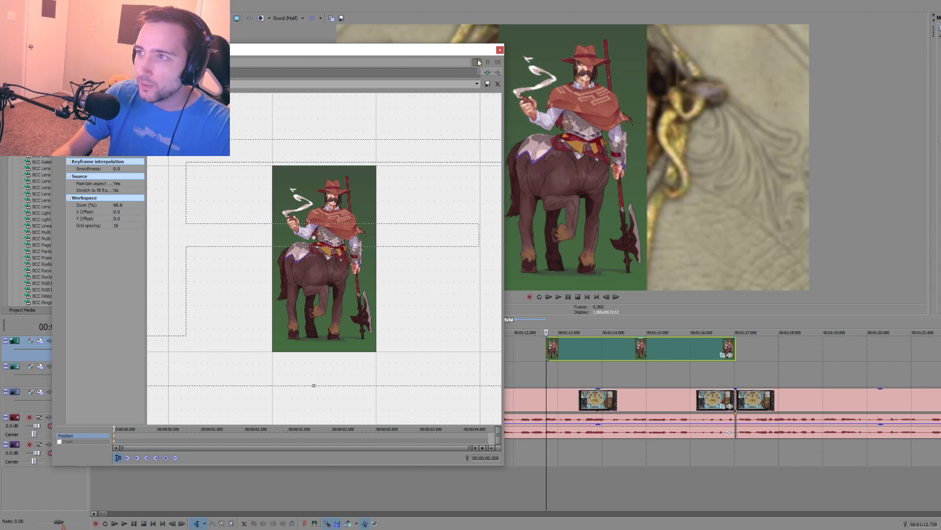
left_click(499, 49)
Step: Delete the centaur art event from the top video track and add the image again at 00:01:13.273
left_click(569, 351)
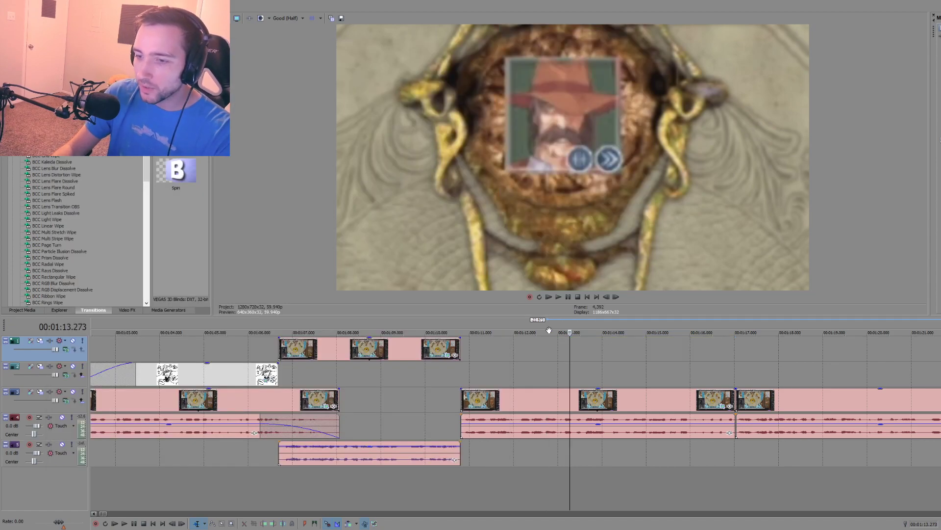
left_click_drag(1, 412, 572, 350)
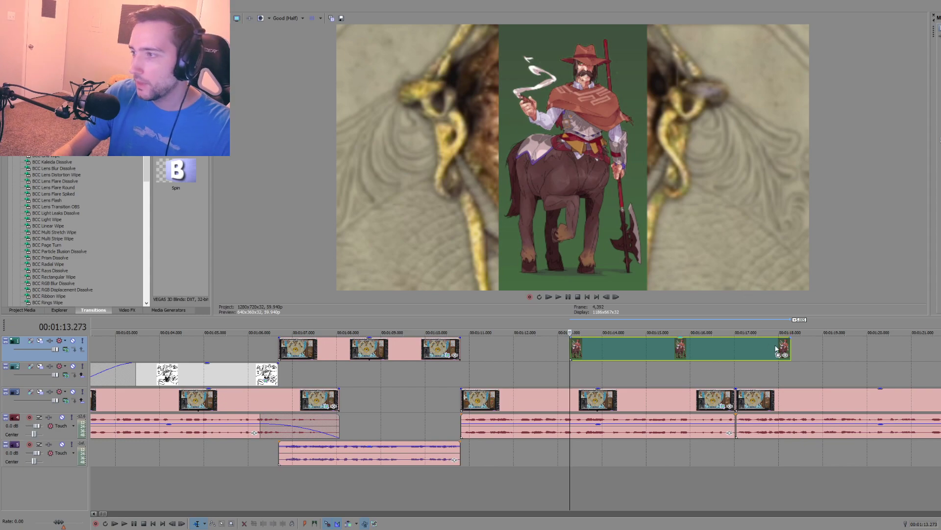
Step: Open Pan/Crop for the re-added centaur art, enter a larger crop width, and set the crop height to 1080
left_click(778, 355)
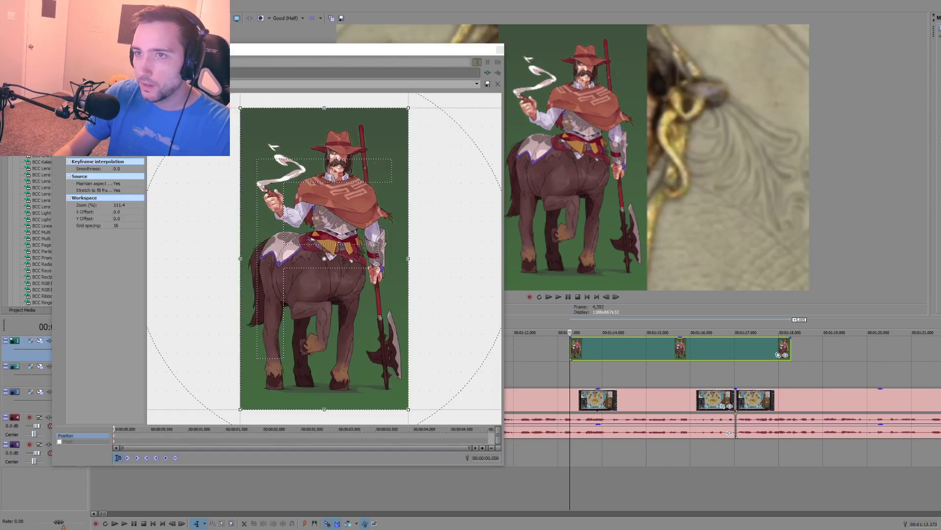
double_click(119, 105)
type("1555")
key("Return")
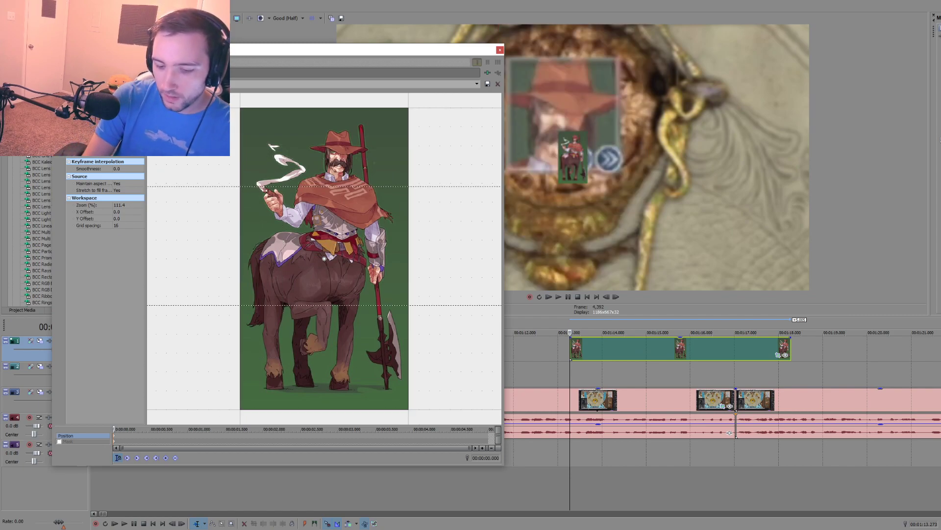
type("1080")
key("Return")
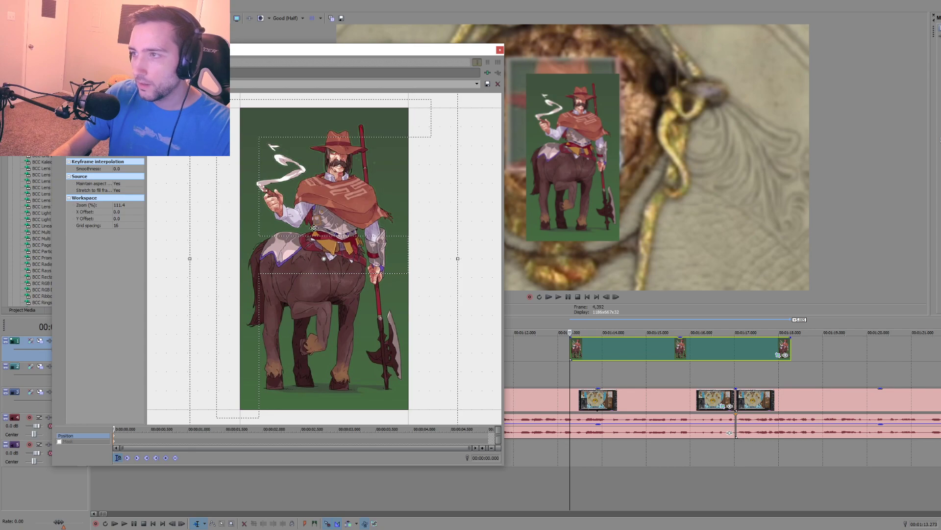
Step: Shift the crop frame toward the left of the centaur art and scale it down from its lower-right corner
left_click_drag(313, 228, 246, 264)
scroll(305, 299, "down", 10)
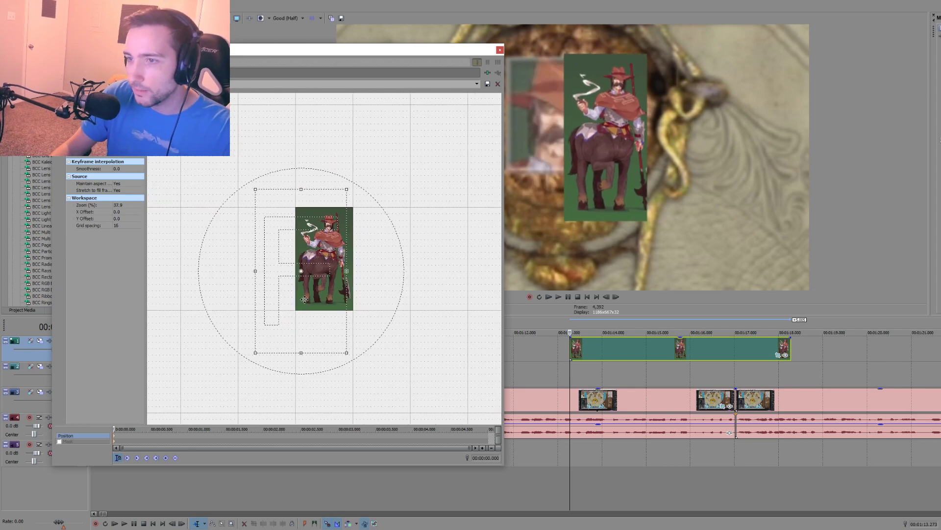
mouse_move(347, 354)
left_mouse_down()
mouse_move(334, 330)
mouse_move(363, 370)
mouse_move(360, 360)
left_mouse_up()
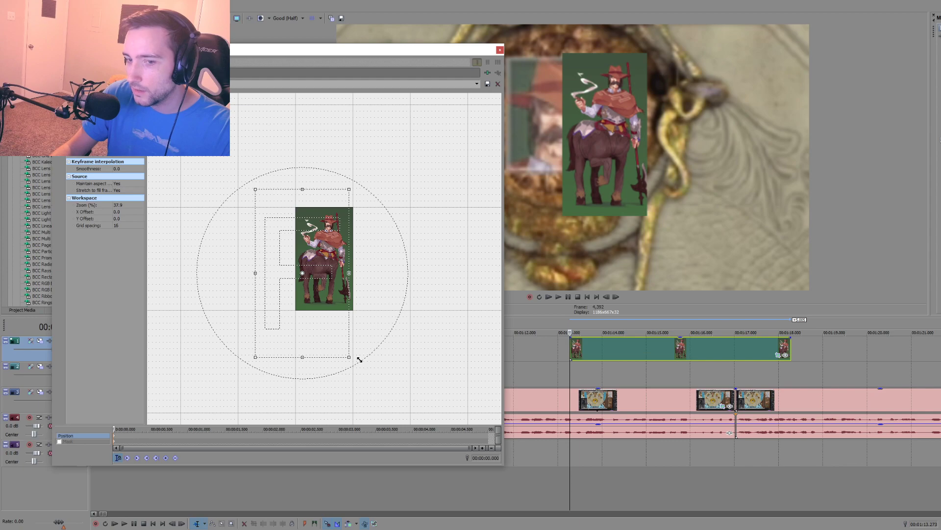
left_click_drag(359, 360, 347, 335)
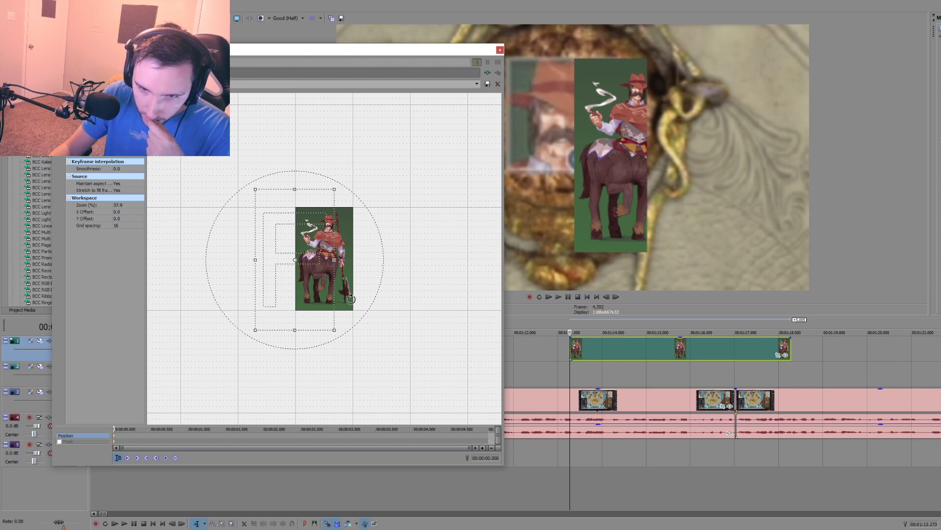
Step: Apply Match Source Aspect to the centaur art's crop frame
right_click(332, 287)
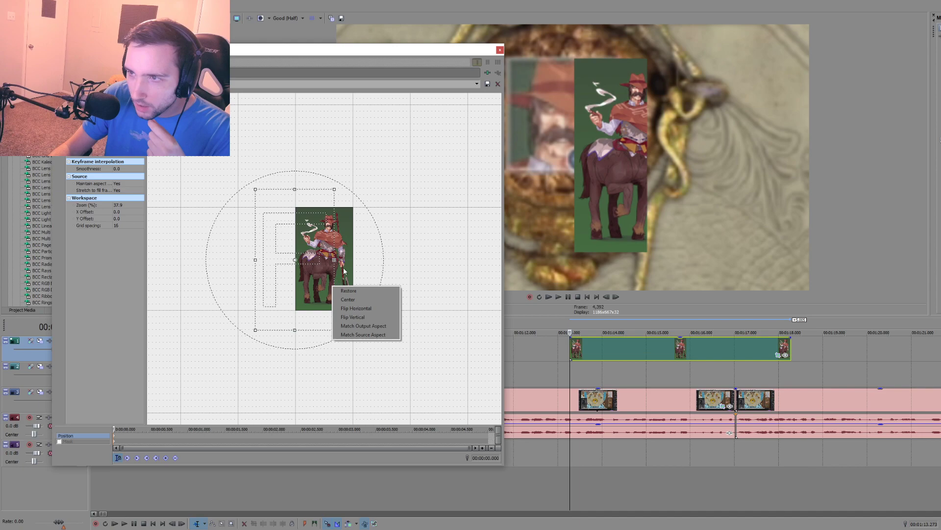
right_click(338, 263)
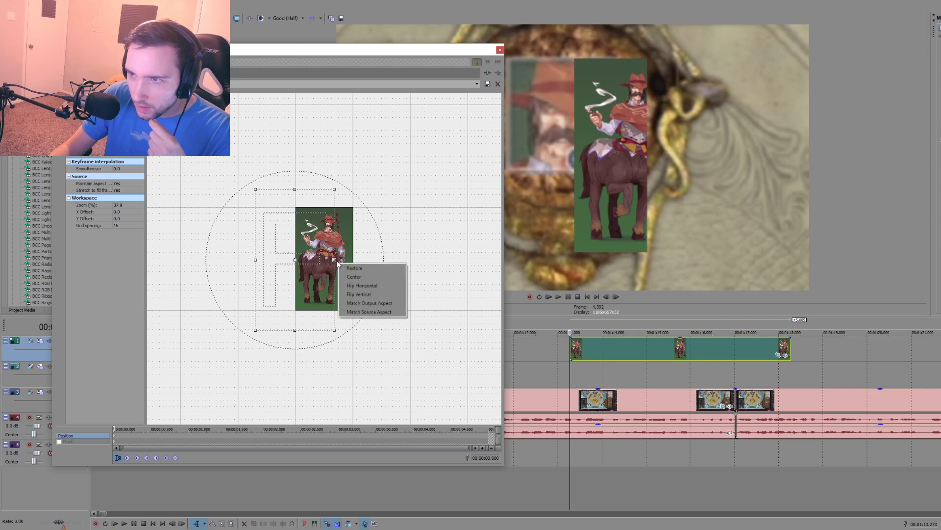
left_click(361, 313)
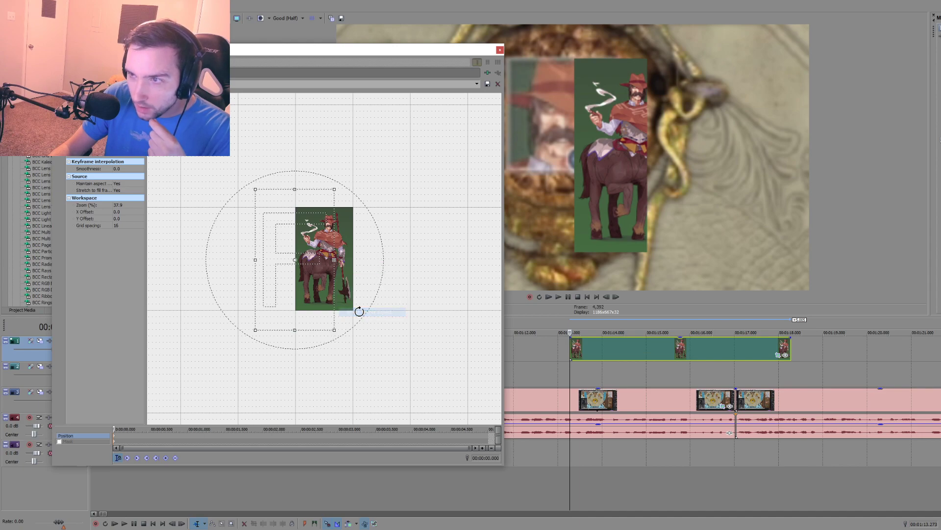
Step: Apply Match Output Aspect to the centaur art's crop frame, then enlarge and shift it so the whole figure stands along the picture's right edge
right_click(335, 285)
left_click(352, 326)
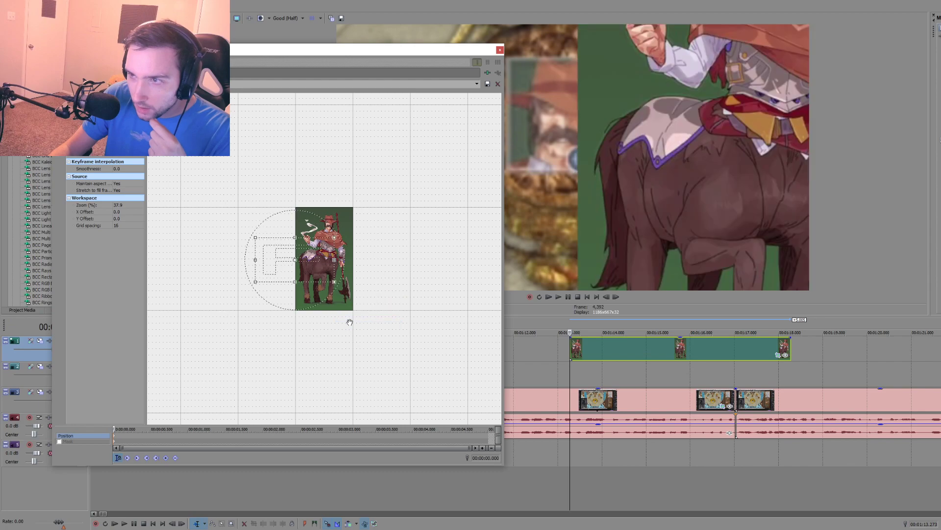
left_click_drag(335, 282, 417, 387)
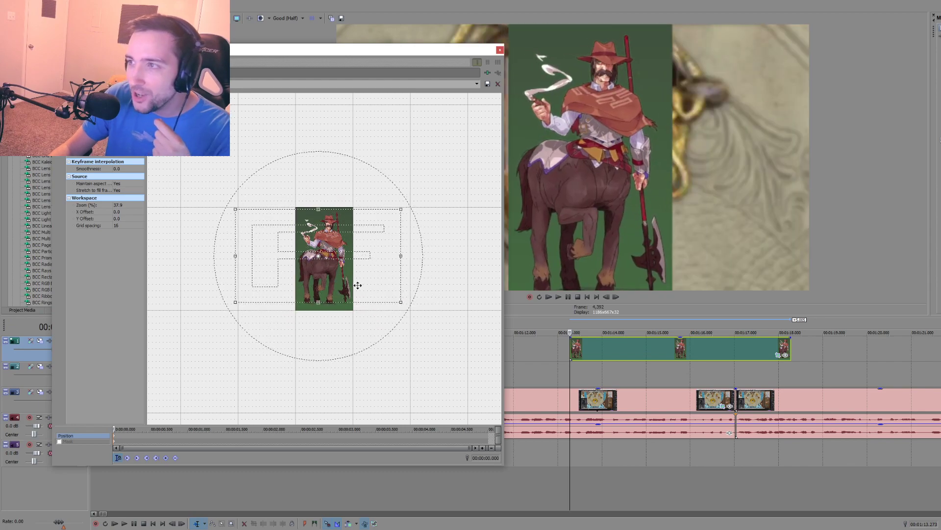
scroll(373, 288, "down", 3)
left_click_drag(379, 298, 407, 329)
left_click_drag(351, 286, 328, 285)
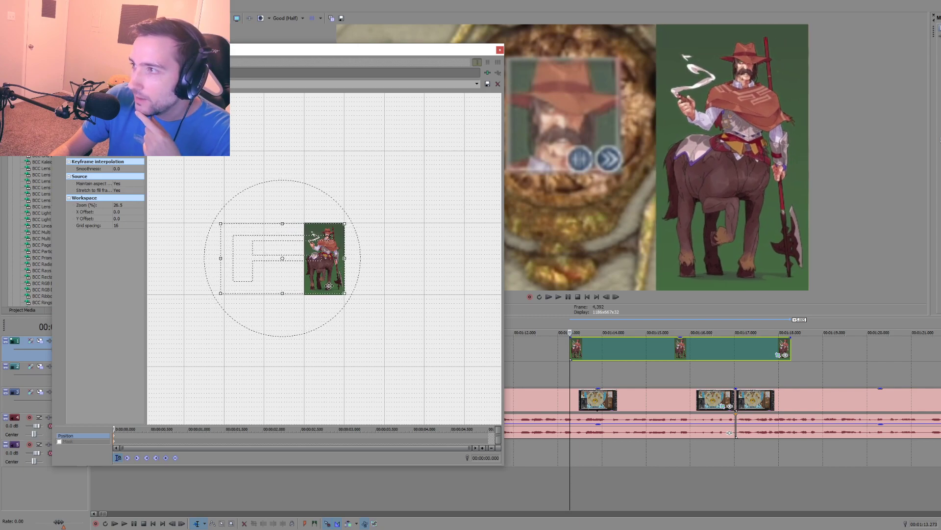
left_click(501, 50)
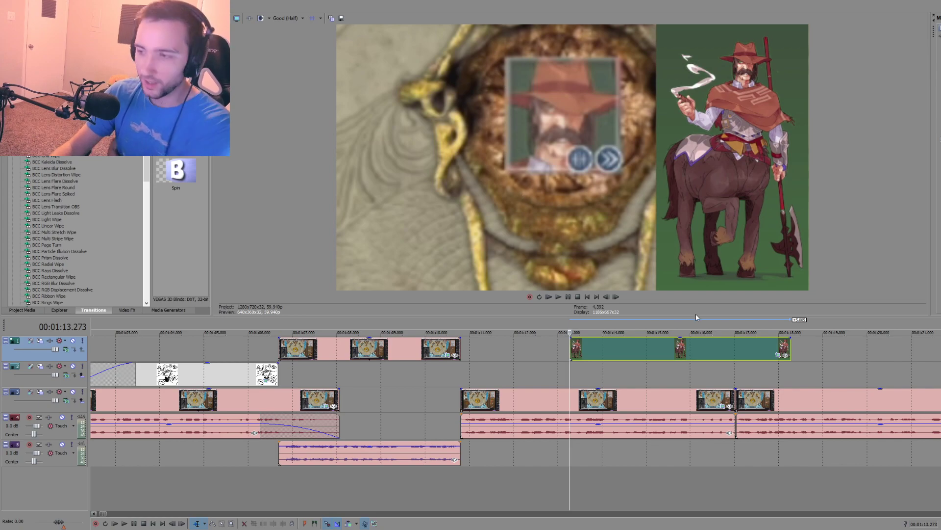
Step: Move the centaur art event earlier so its end lines up with the main clip's cut, and play from 00:01:08.986
left_click(420, 390)
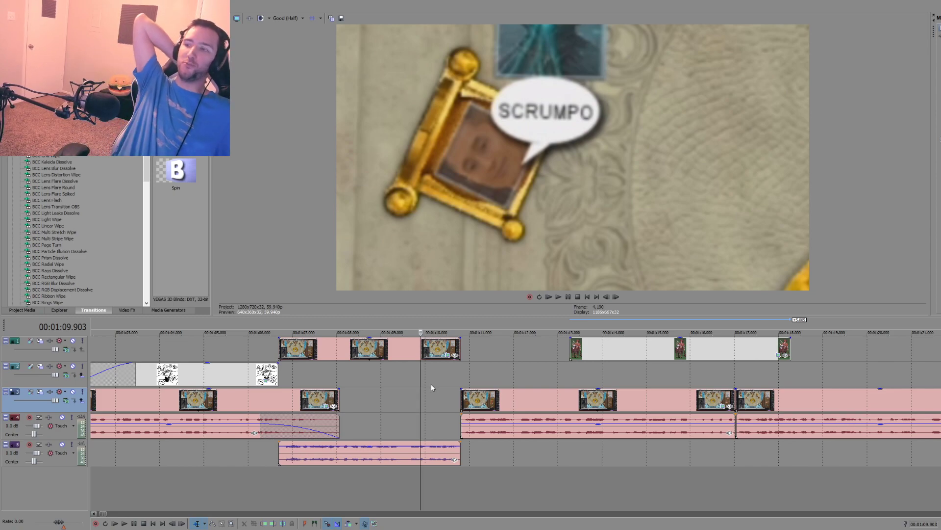
left_click_drag(637, 345, 586, 342)
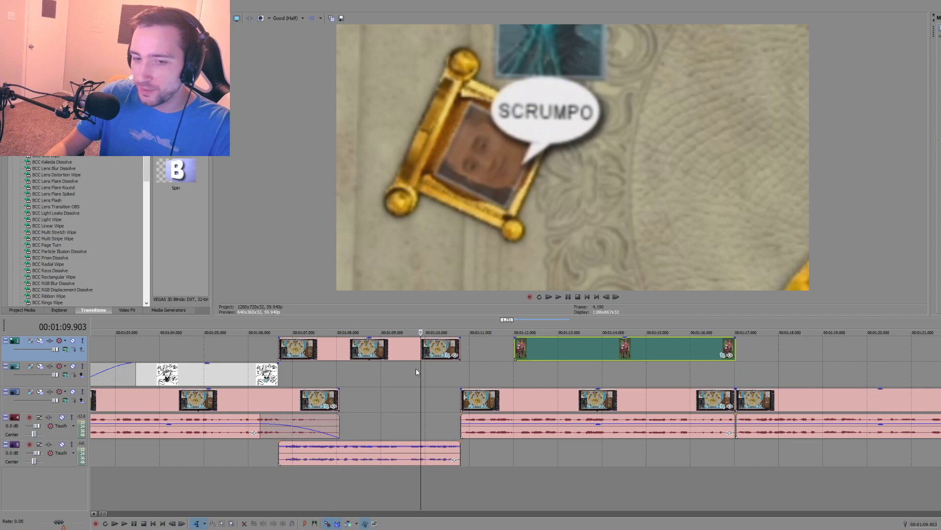
left_click(380, 375)
key("space")
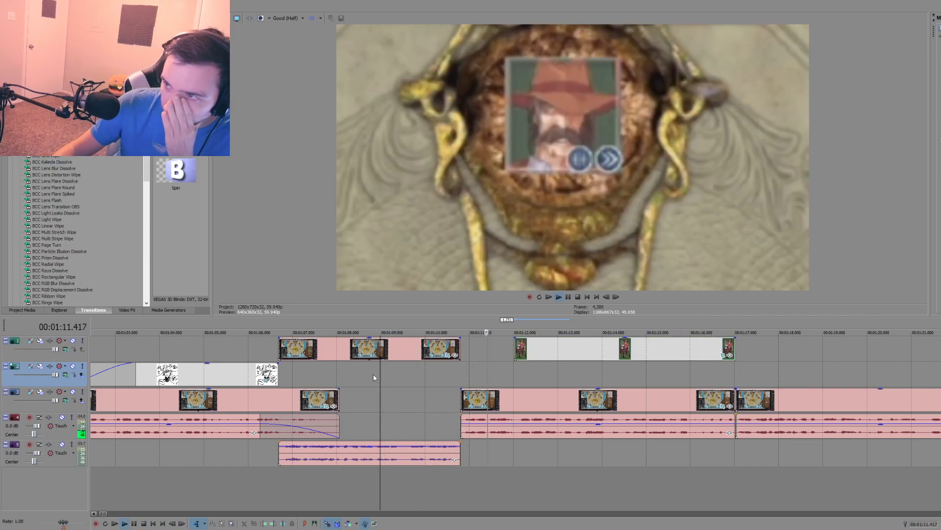
key("space")
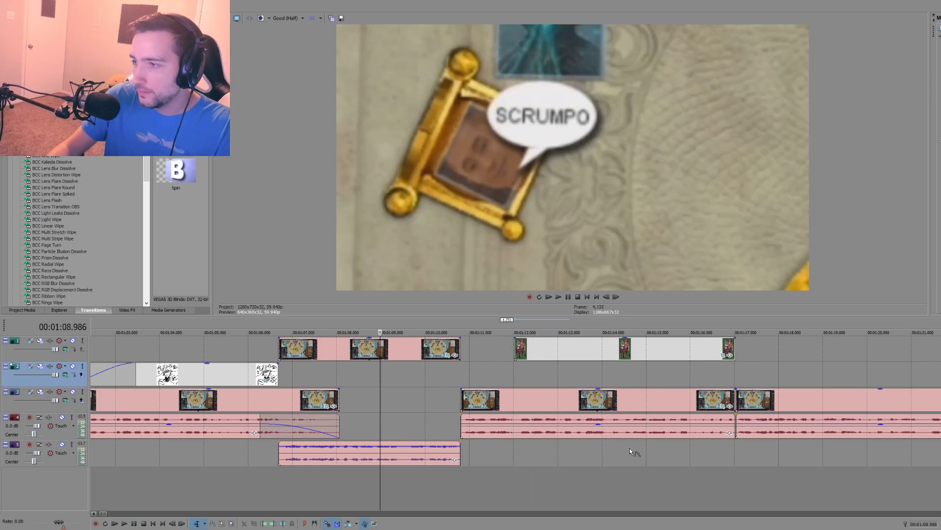
Step: Move the centaur art and the clip and audio beneath it slightly earlier together, fade in that audio's start, and play the result
key("d")
left_click_drag(628, 446, 548, 349)
key("ctrl+d")
left_click_drag(490, 401, 468, 418)
left_click(447, 416)
left_click(413, 398)
key("space")
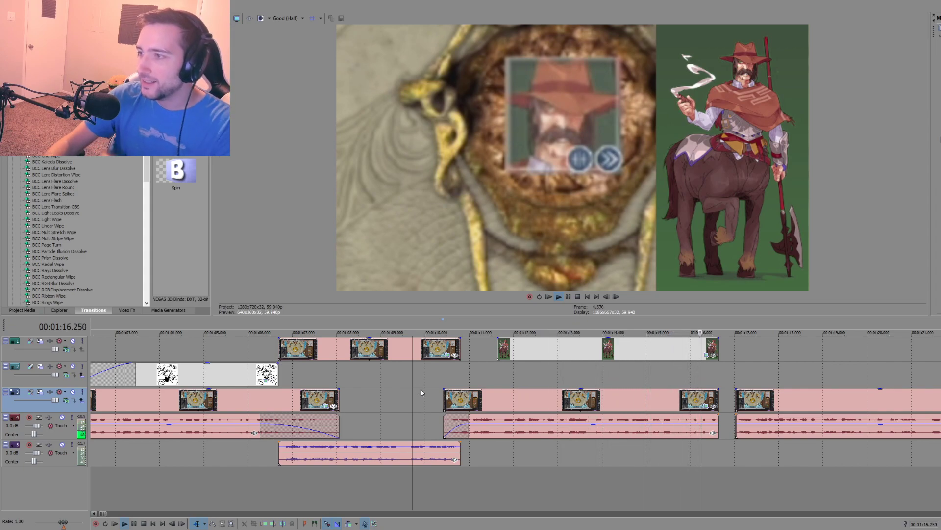
scroll(519, 428, "down", 2)
scroll(516, 456, "down", 1)
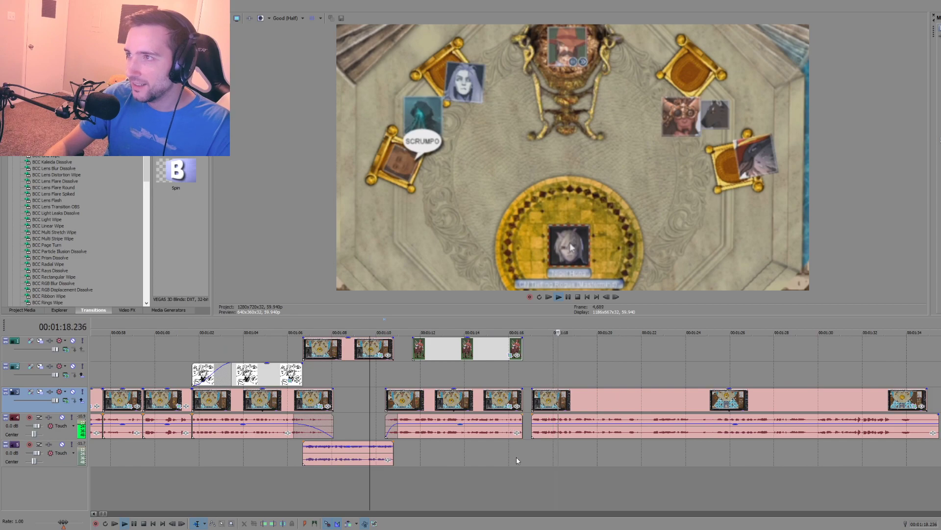
key("space")
Step: Play the long main clip from 00:01:17.027 and again from 00:01:29.840 to review its footage and speech
scroll(513, 452, "down", 1)
left_click(521, 451)
scroll(534, 451, "up", 2)
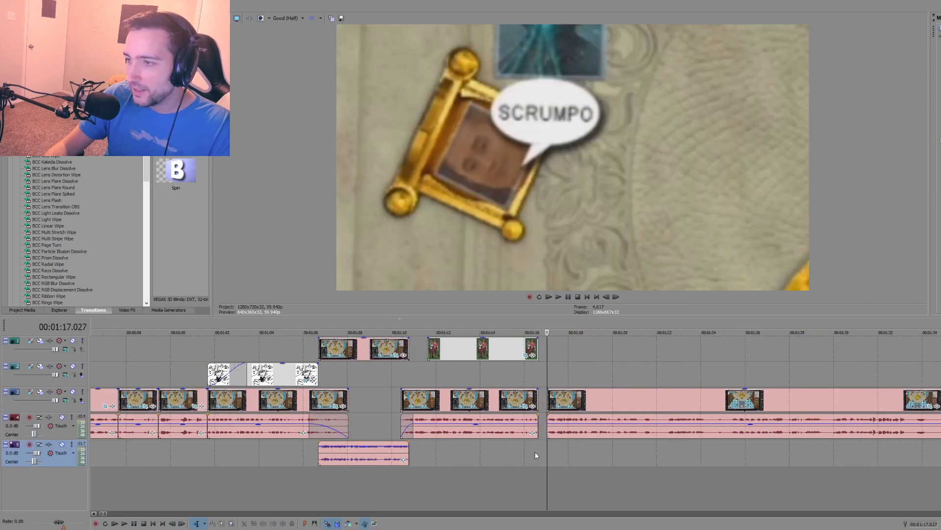
key("d")
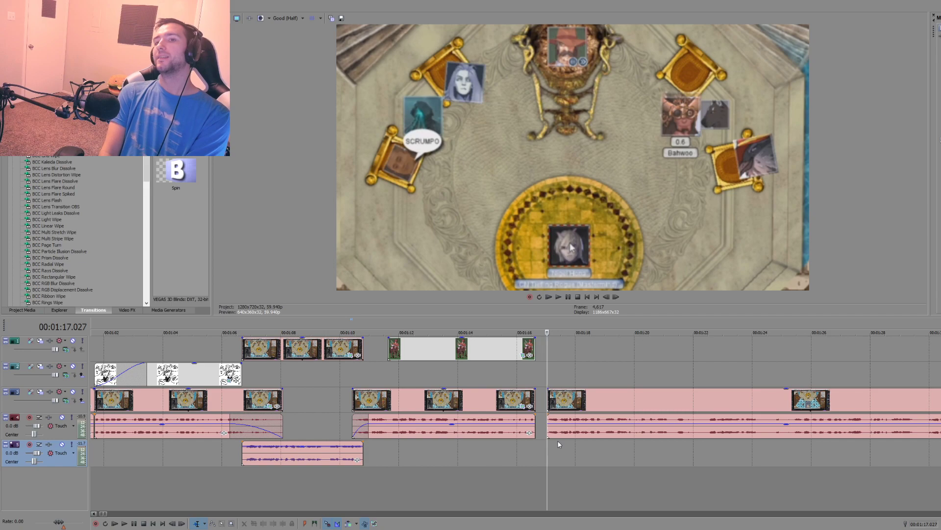
key("space")
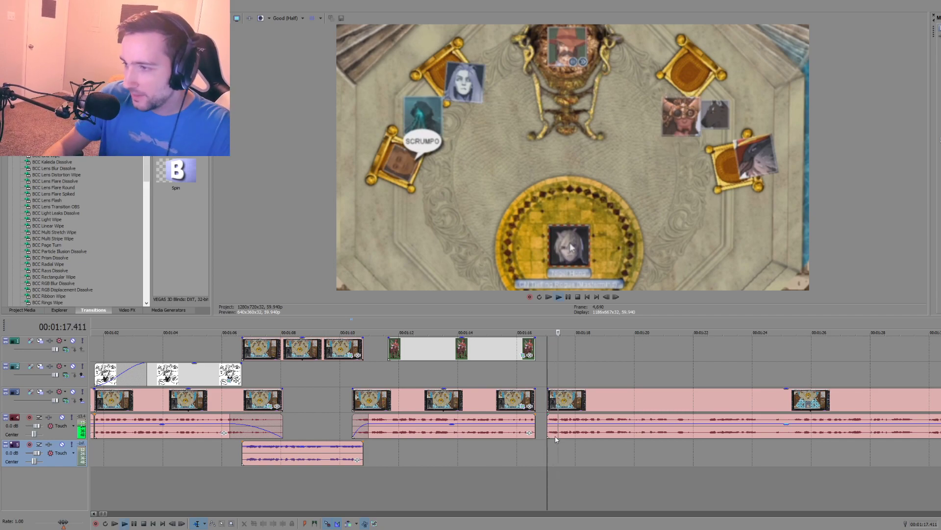
scroll(584, 437, "down", 5)
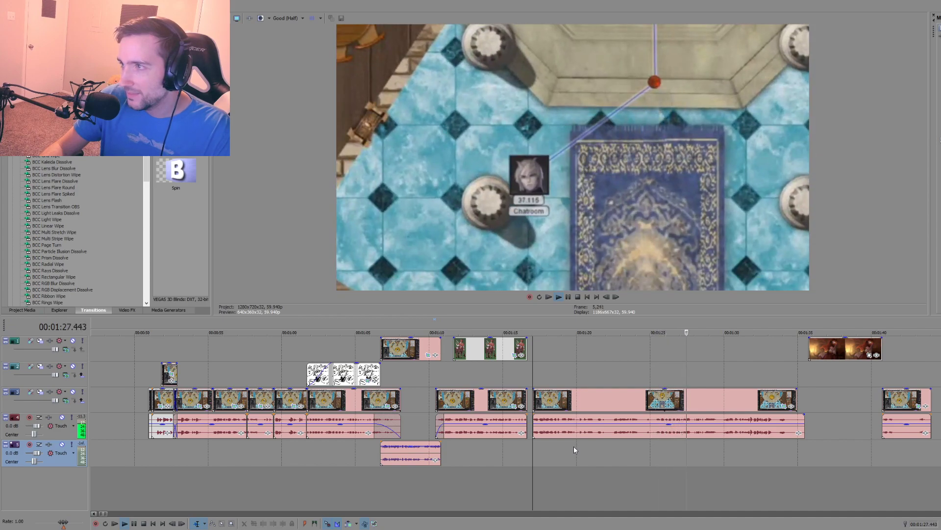
key("space")
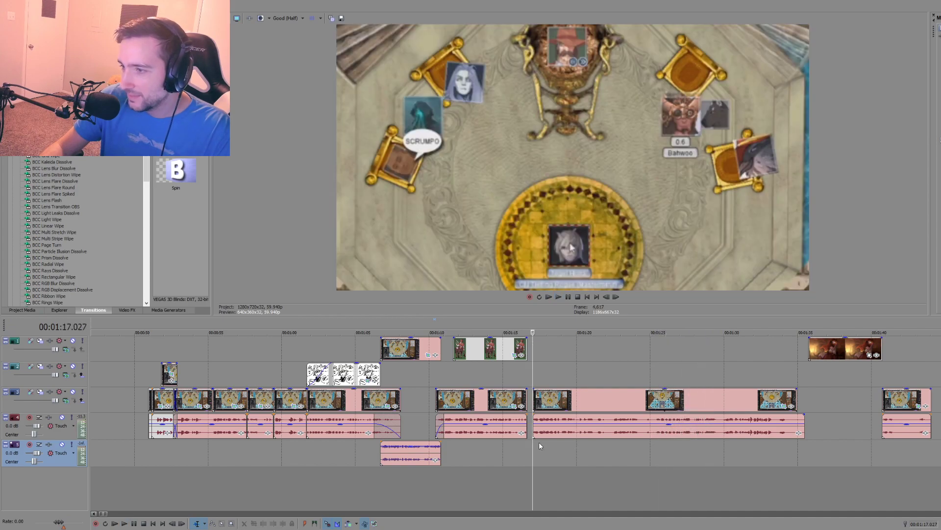
left_click(725, 437)
left_click(722, 440)
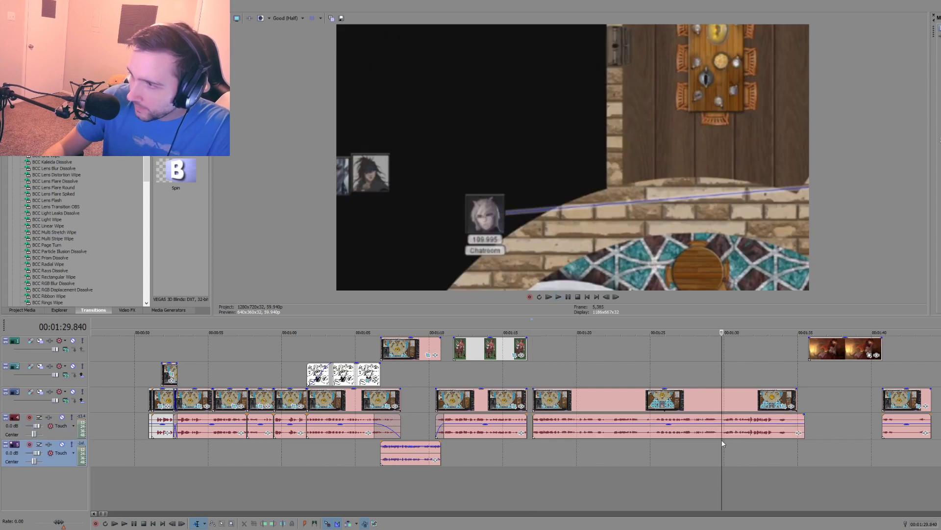
key("space")
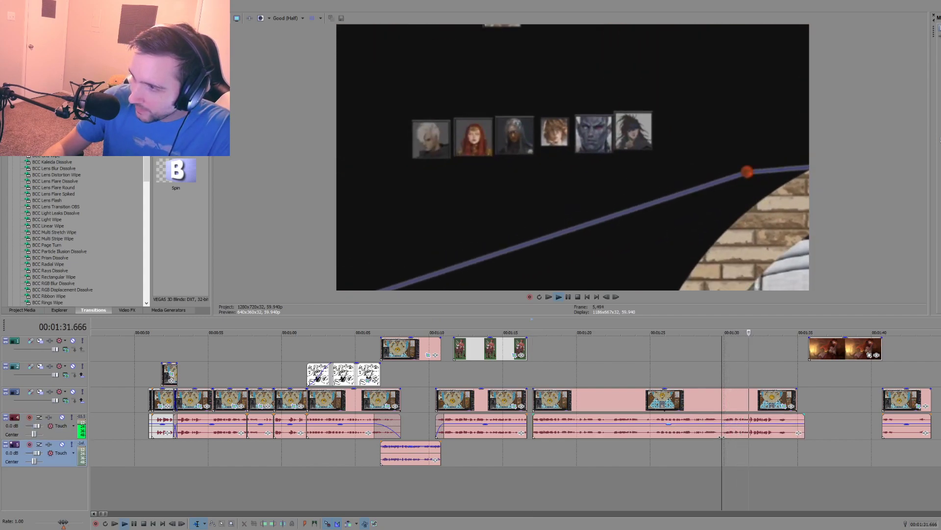
Step: Split the long clip's audio at 00:01:31.742 and 00:01:30.307 and delete the section between the cuts
scroll(719, 436, "up", 3)
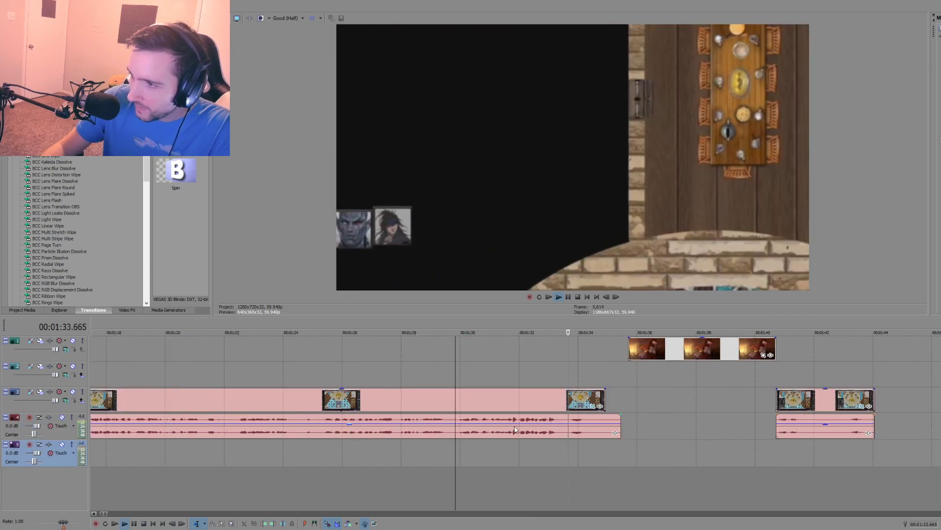
left_click(515, 432)
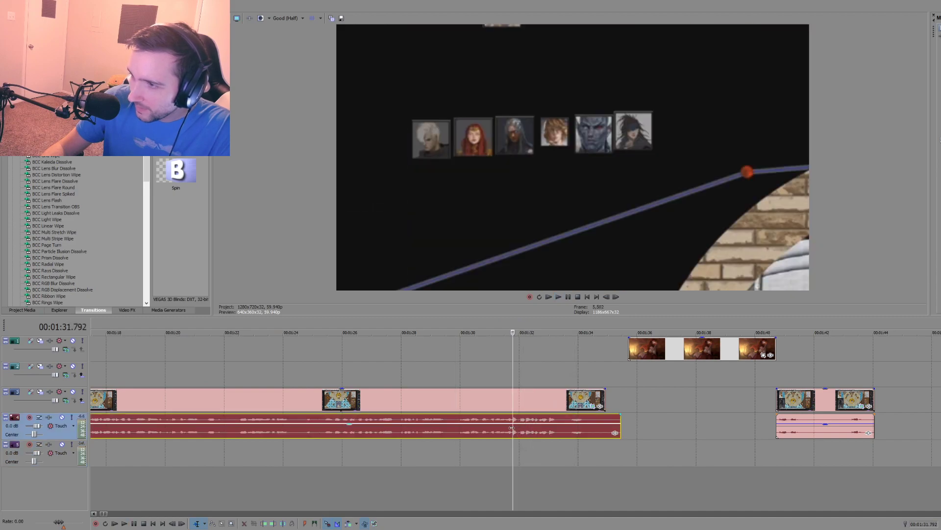
left_click(512, 427)
key("s")
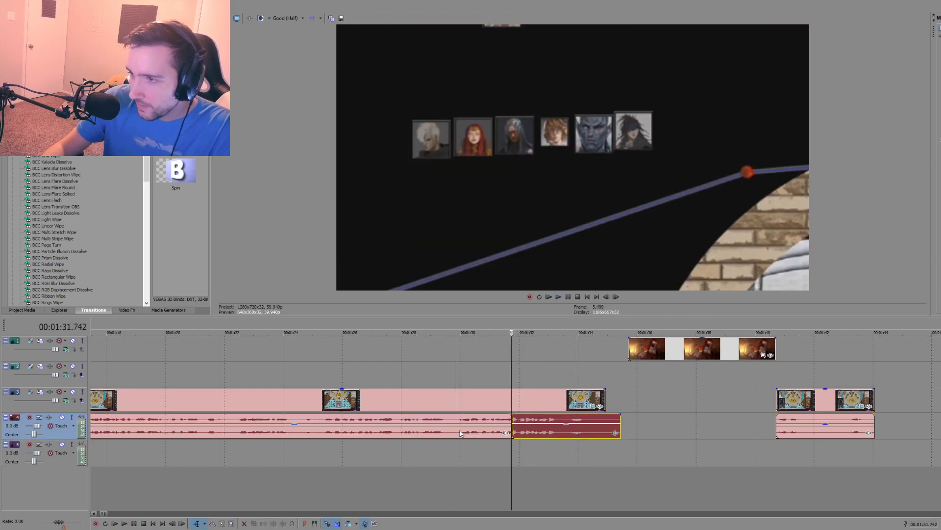
left_click(458, 430)
key("space")
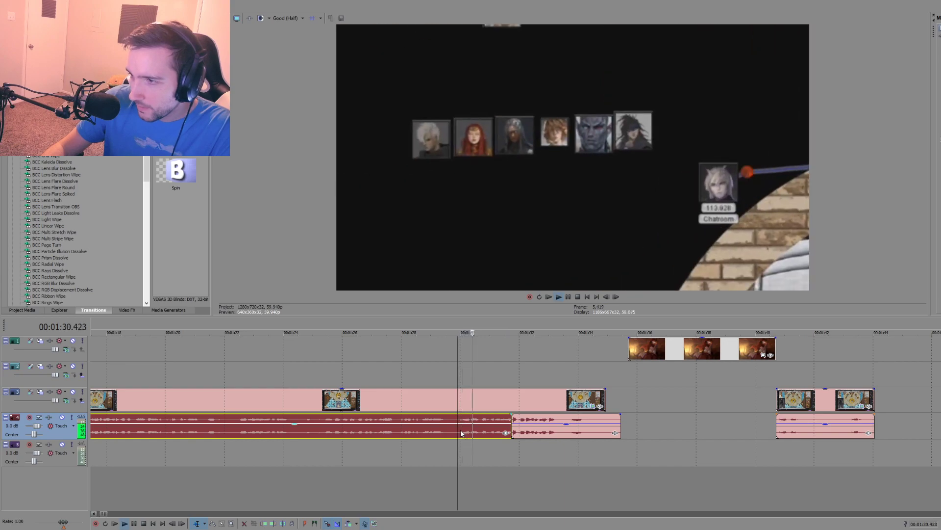
left_click(469, 429)
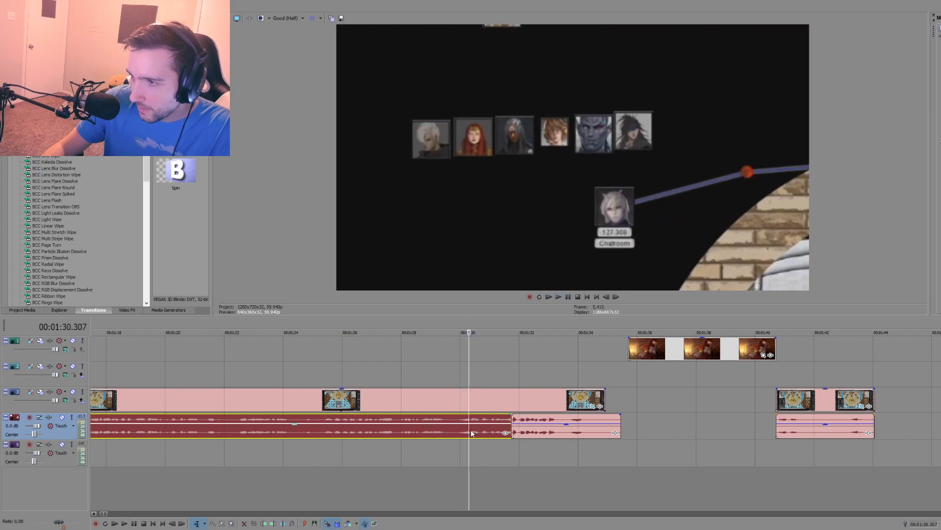
key("space")
key("s")
key("Delete")
Step: Split the main audio at 00:01:29.957 and give the short piece before the gap a fade-out of about 0.1 s
left_click(459, 446)
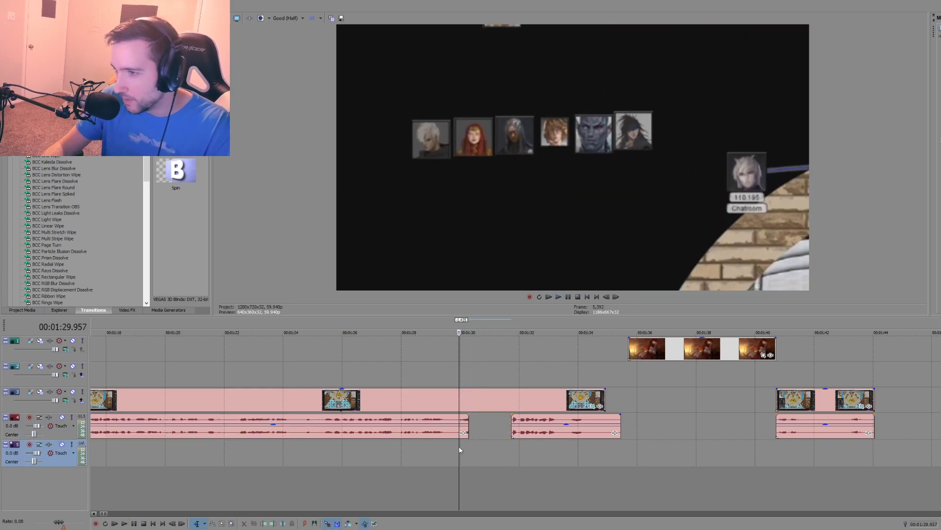
left_click_drag(469, 424, 471, 425)
key("s")
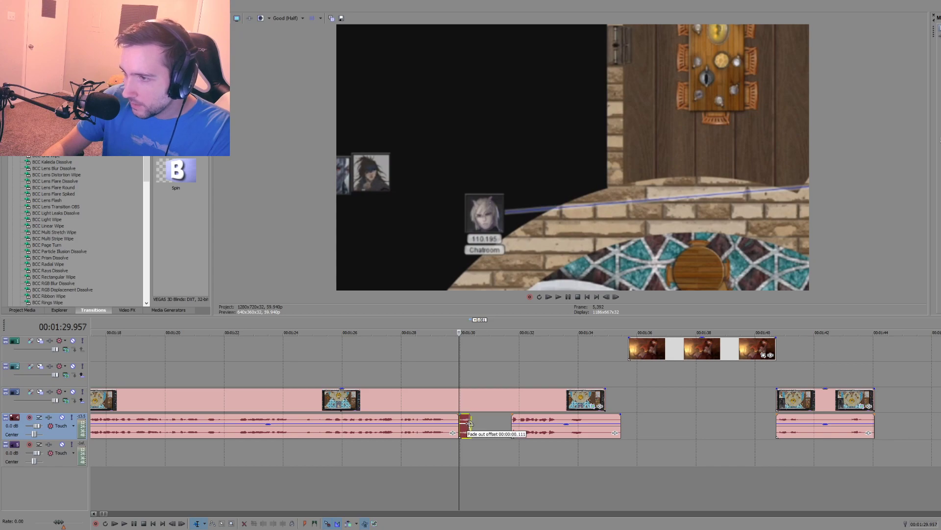
key("space")
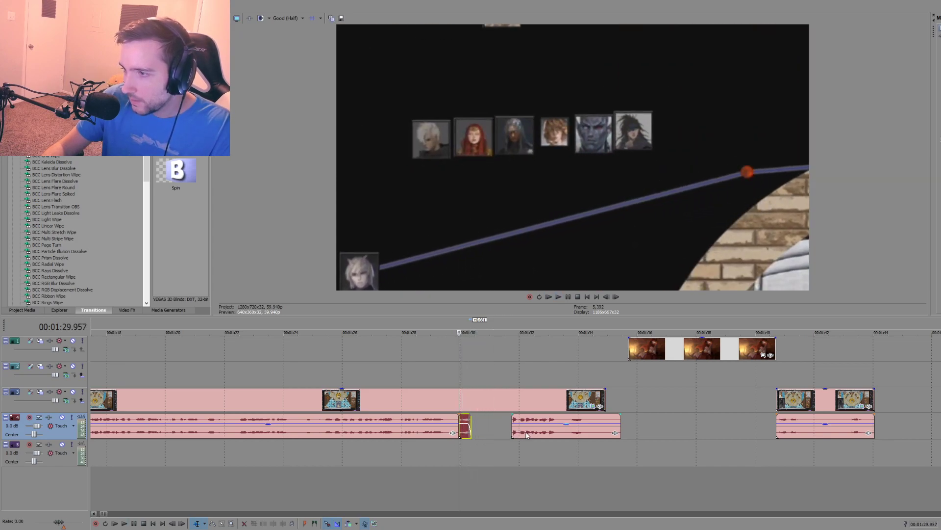
Step: Move the audio section after the gap up close behind the short piece and give it a fade-in of about 0.1 s
key("space")
left_click_drag(524, 433, 480, 440)
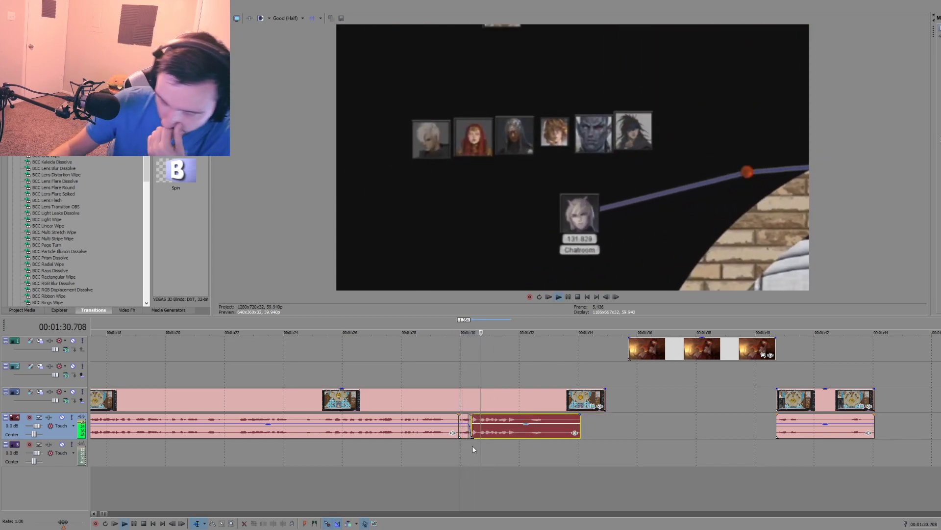
left_click_drag(471, 422, 475, 421)
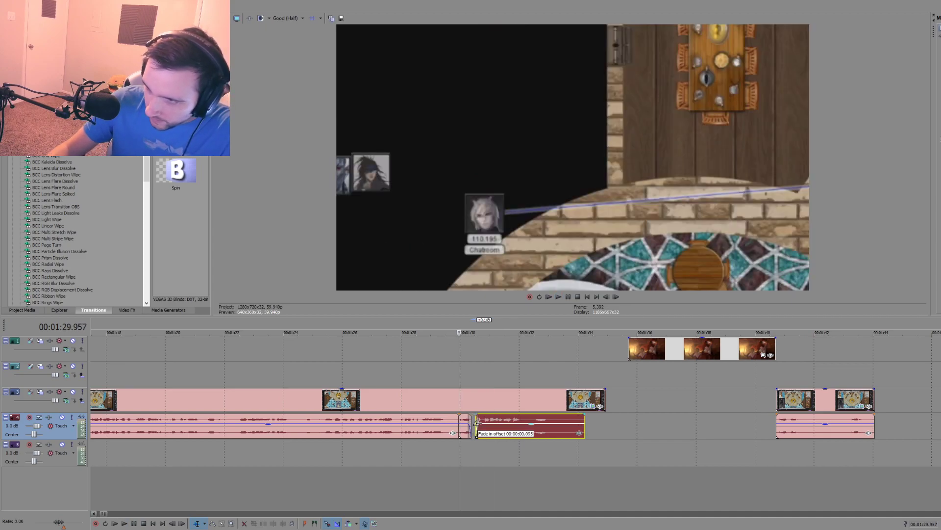
left_click(471, 451)
key("space")
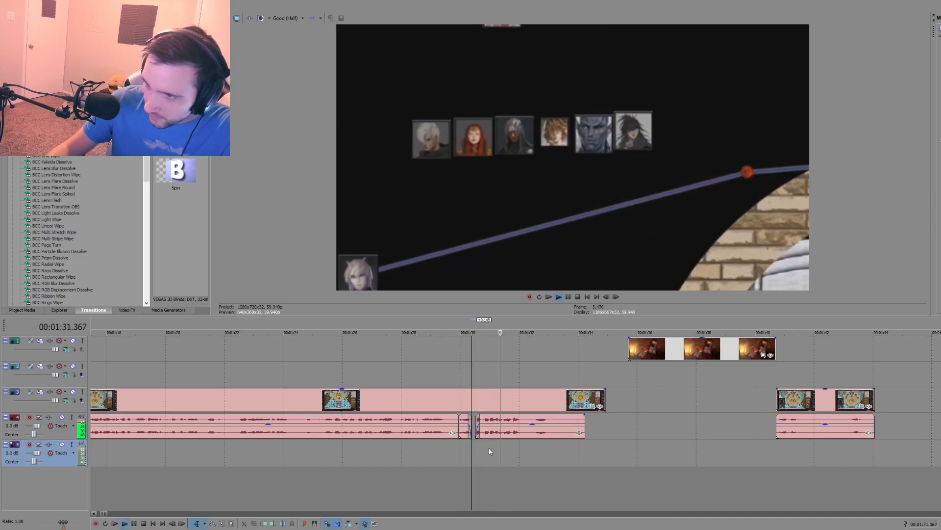
Step: Split the repositioned audio section just after its speech and delete only the audio tail, keeping the video above it
left_click(531, 440)
key("s")
left_click(548, 433)
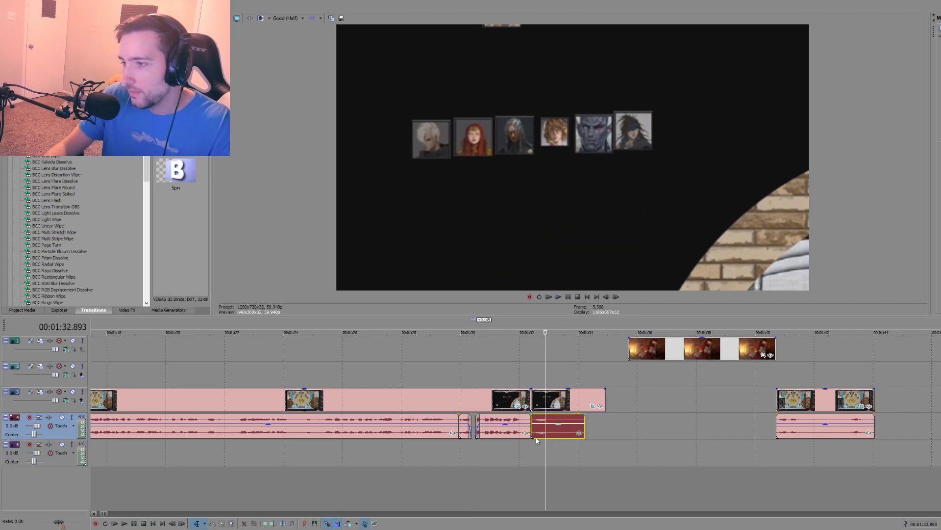
left_click(551, 435)
key("Delete")
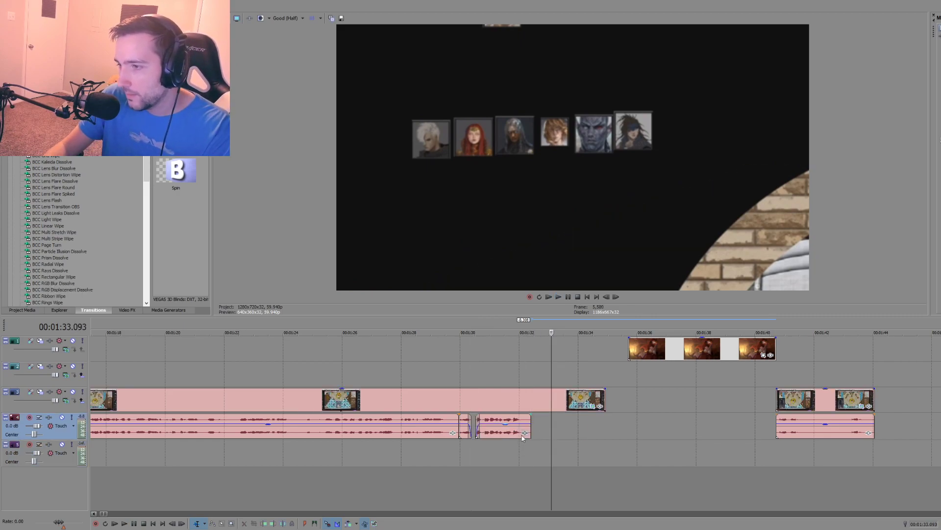
Step: Find the moment just before the camera leaves the throne area and split the long main clip and its audio at 00:01:24.084
scroll(356, 440, "down", 3)
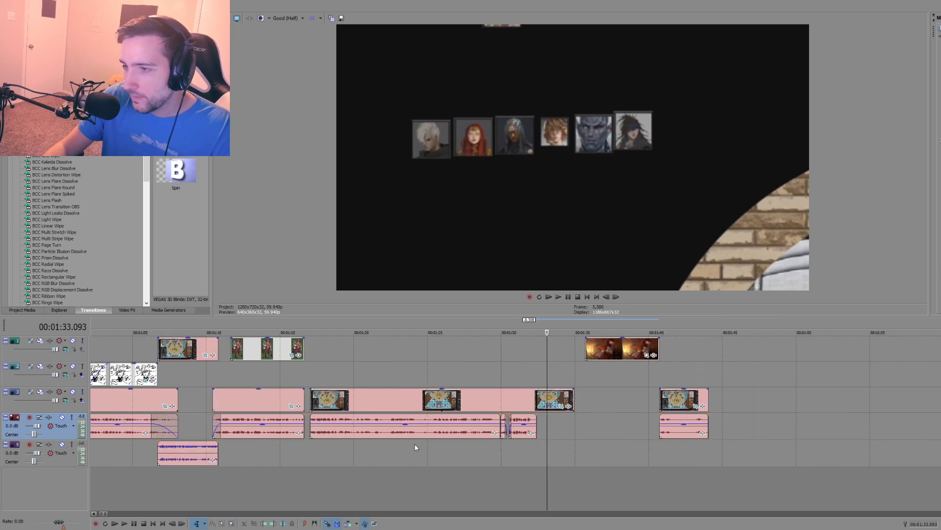
left_click(442, 402)
key("space")
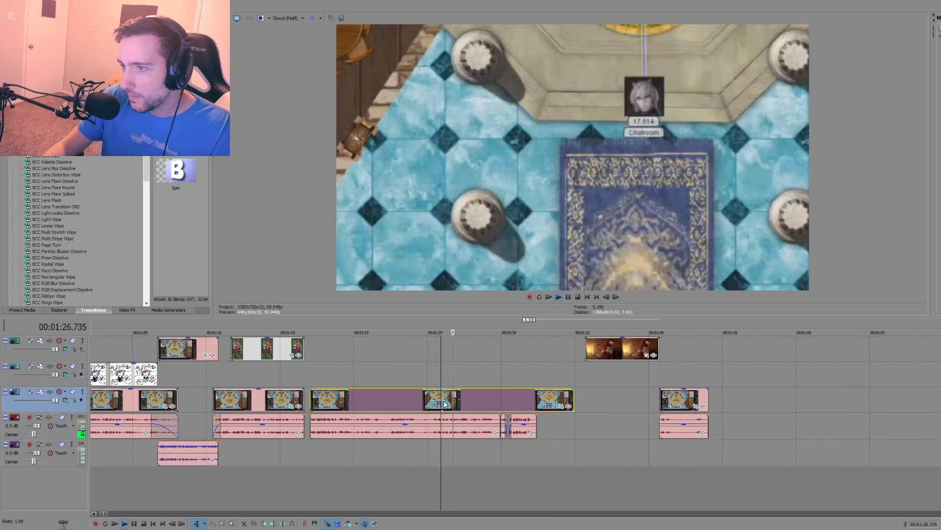
left_click(430, 403)
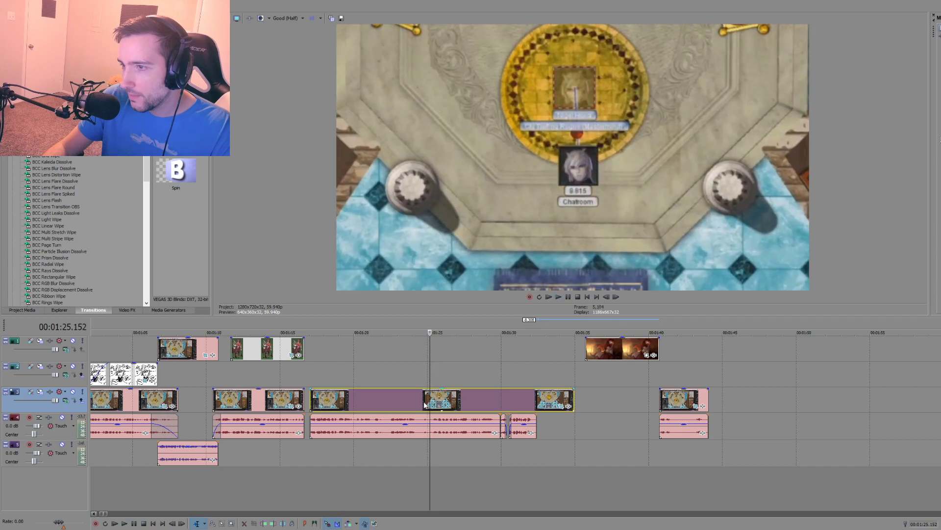
left_click(415, 403)
key("space")
key("s")
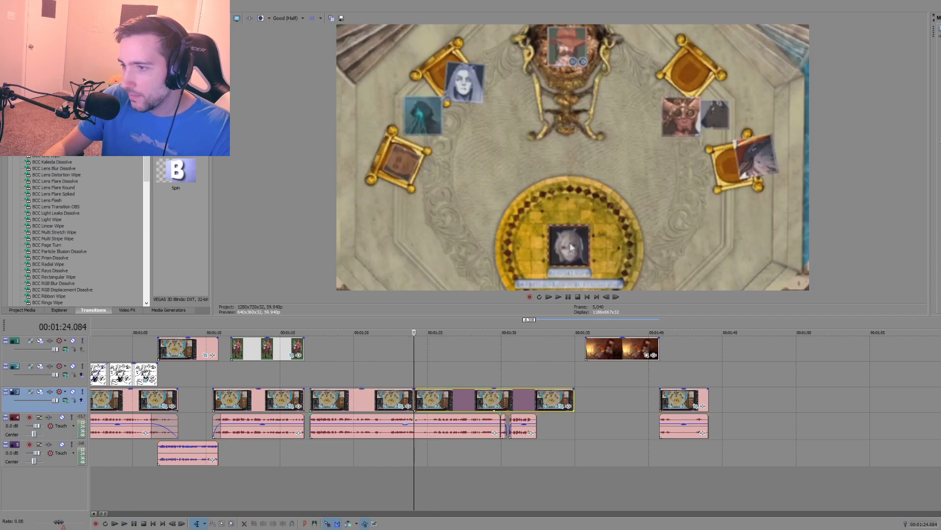
left_click(422, 433)
left_click(432, 433)
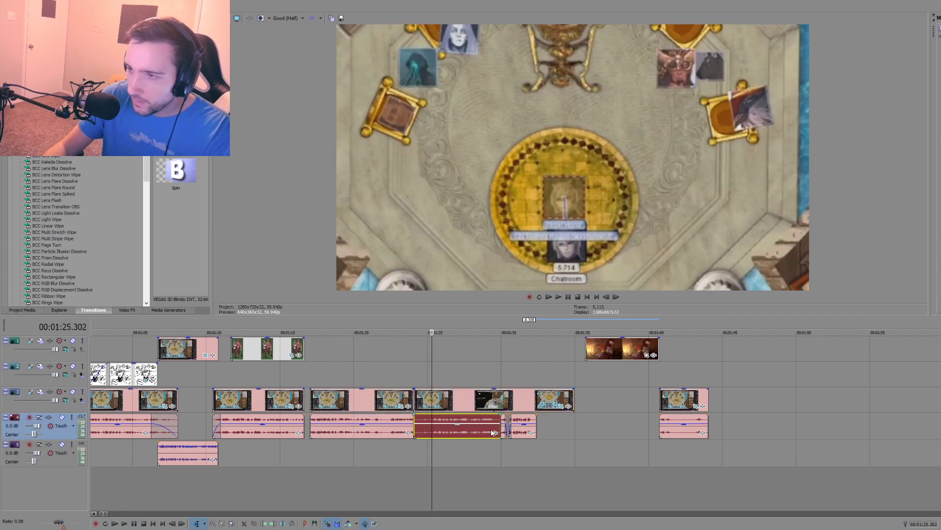
Step: Delete the selected audio section after the 00:01:24.084 split and move the remaining short audio pieces up to the split
key("Delete")
left_click_drag(545, 440, 438, 431)
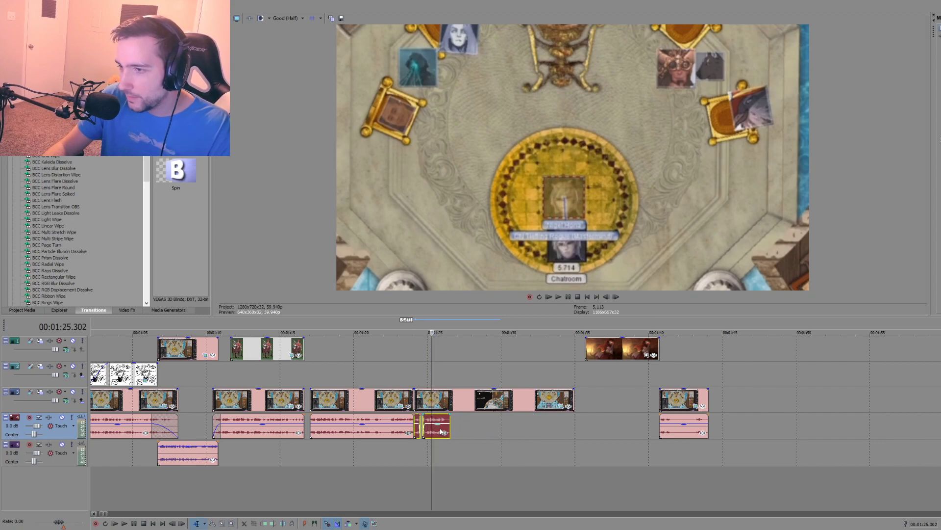
Step: Park the preceding clip with its audio at about 00:01:46.5 and move the section after the split up against the earlier clip
left_click_drag(341, 380, 767, 407)
key("ctrl+d")
left_click_drag(419, 430, 314, 398)
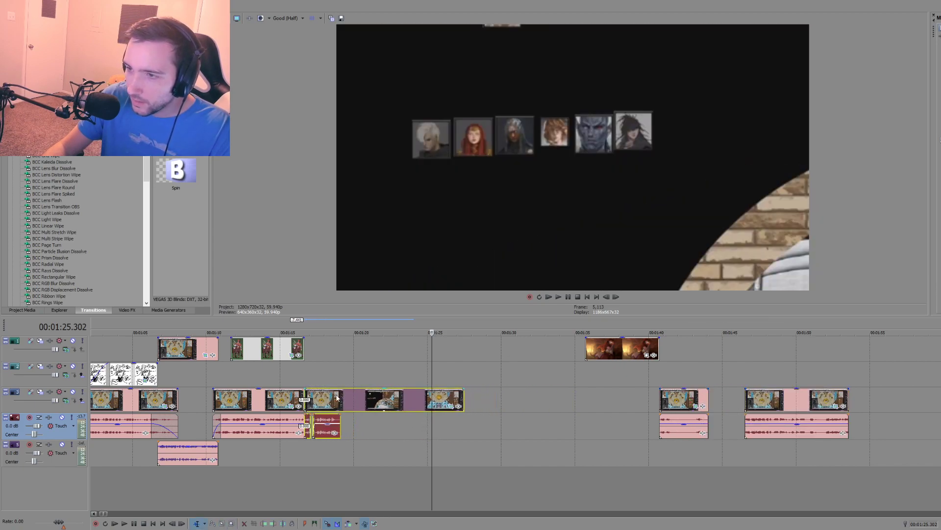
Step: Split the moved video clip where its audio ends and delete the leftover video tail
left_click(341, 398)
key("s")
left_click(366, 399)
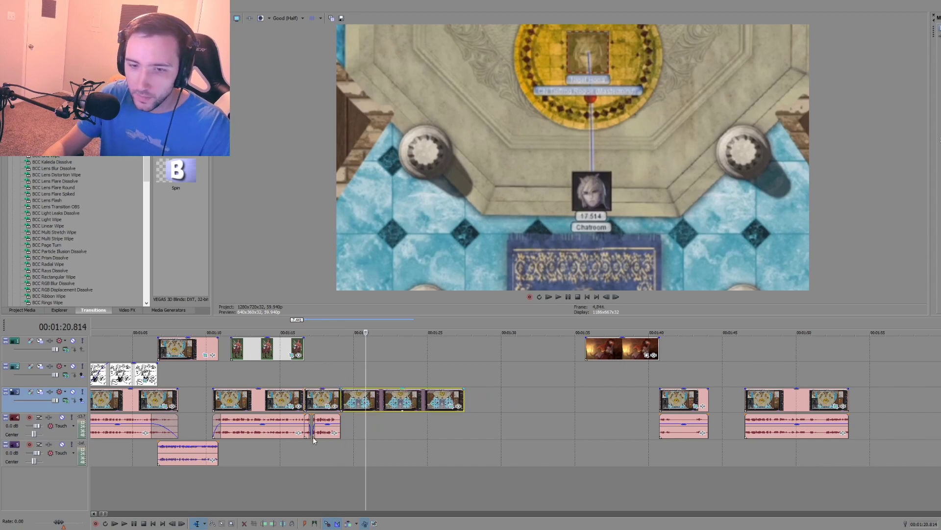
key("Delete")
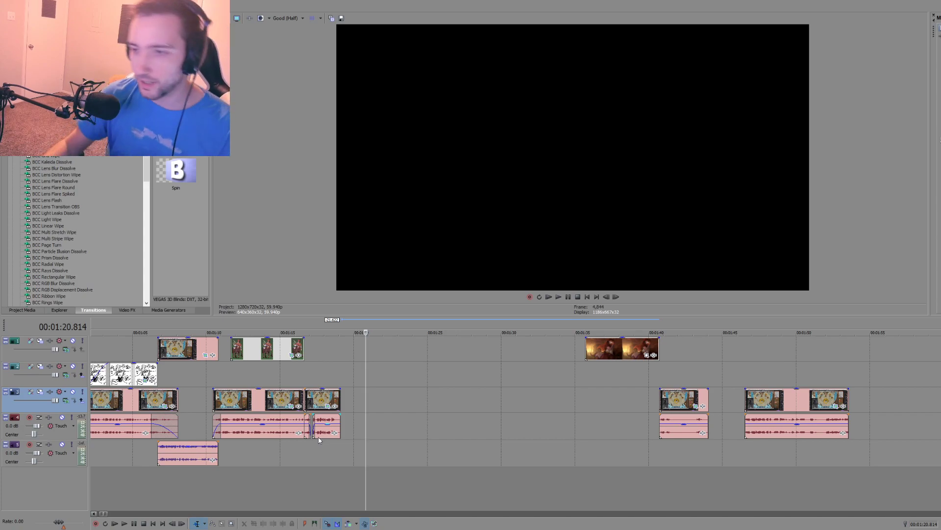
Step: Play back the edited throne-area sequence from 00:00:50.968 through its end to check the cuts and audio
scroll(318, 437, "down", 4)
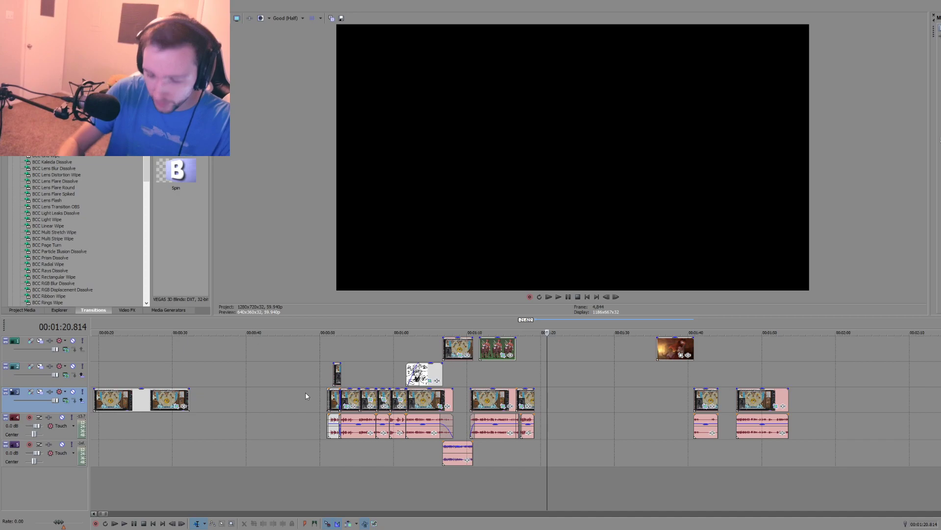
left_click(328, 376)
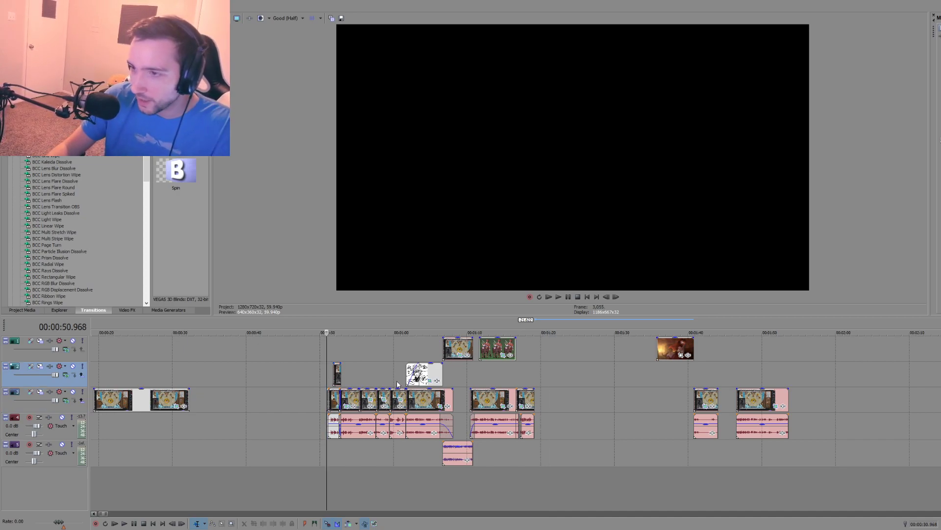
scroll(453, 380, "up", 2)
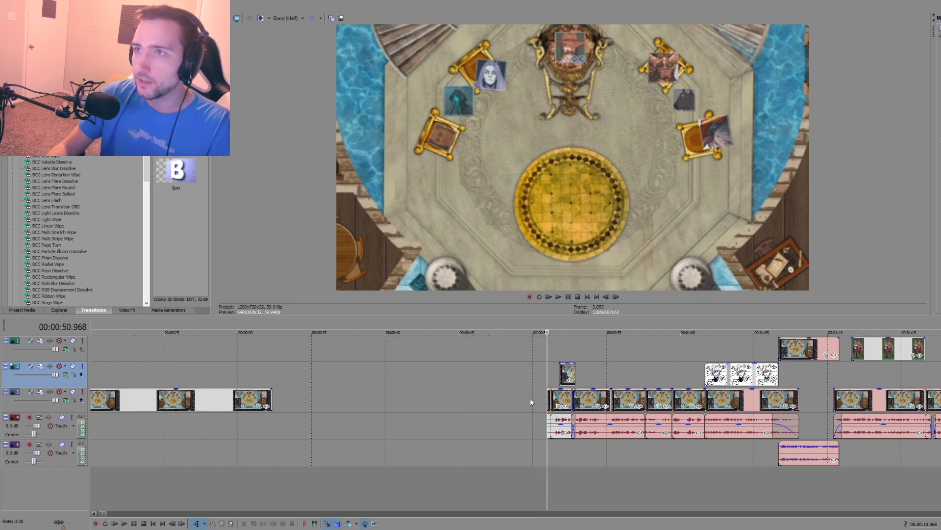
scroll(537, 415, "up", 2)
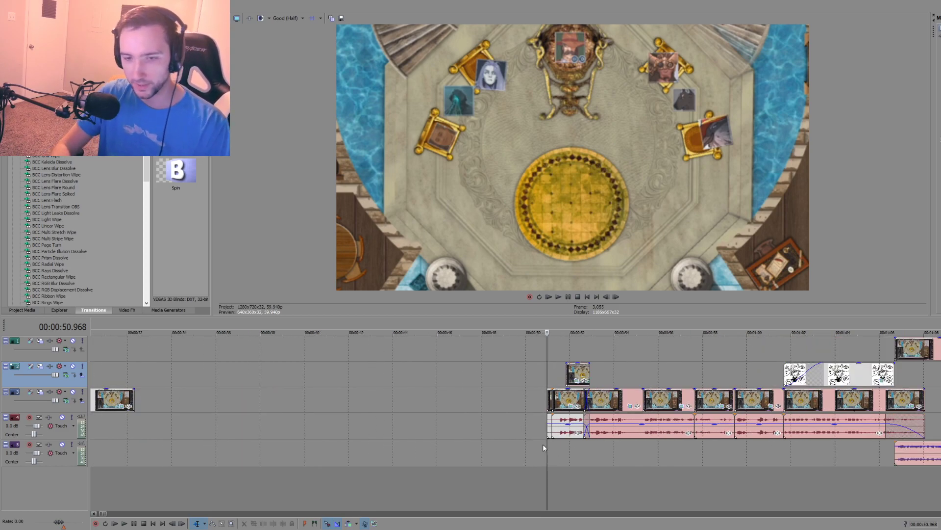
key("space")
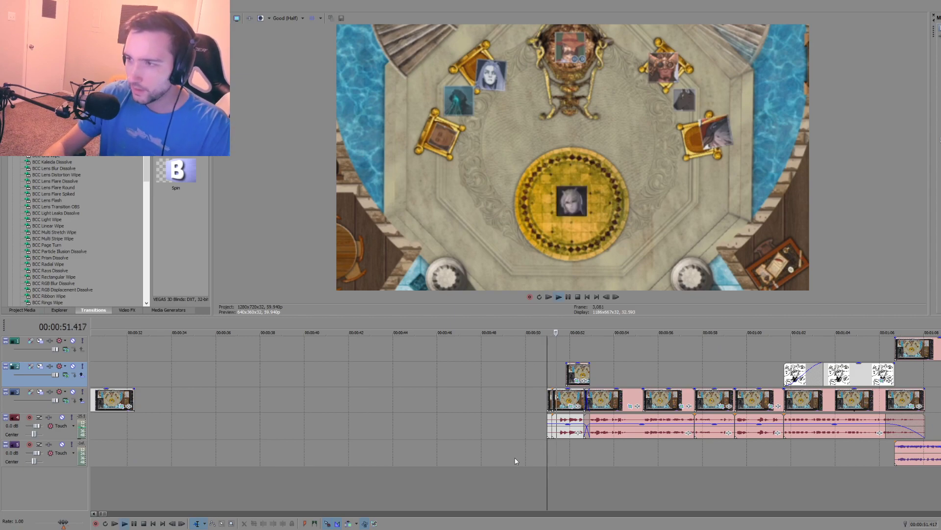
scroll(423, 457, "down", 2)
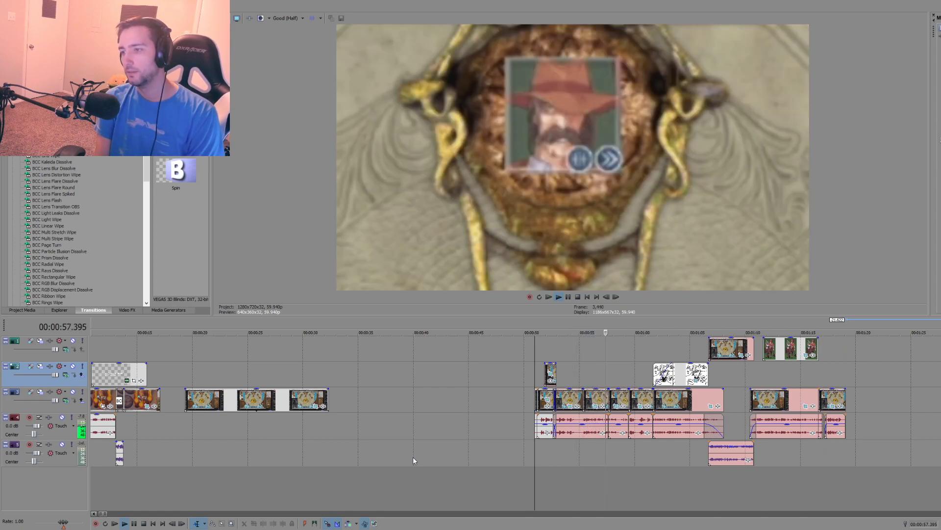
key("space")
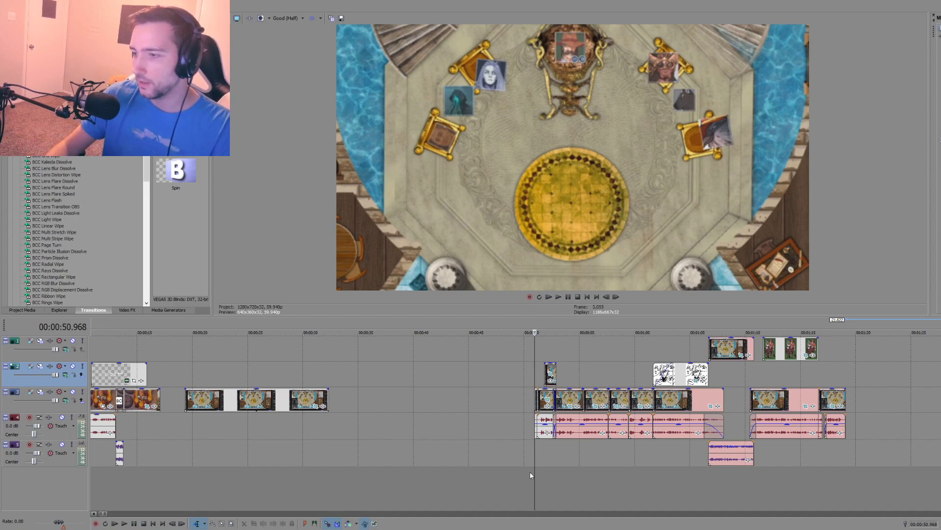
scroll(529, 472, "up", 3)
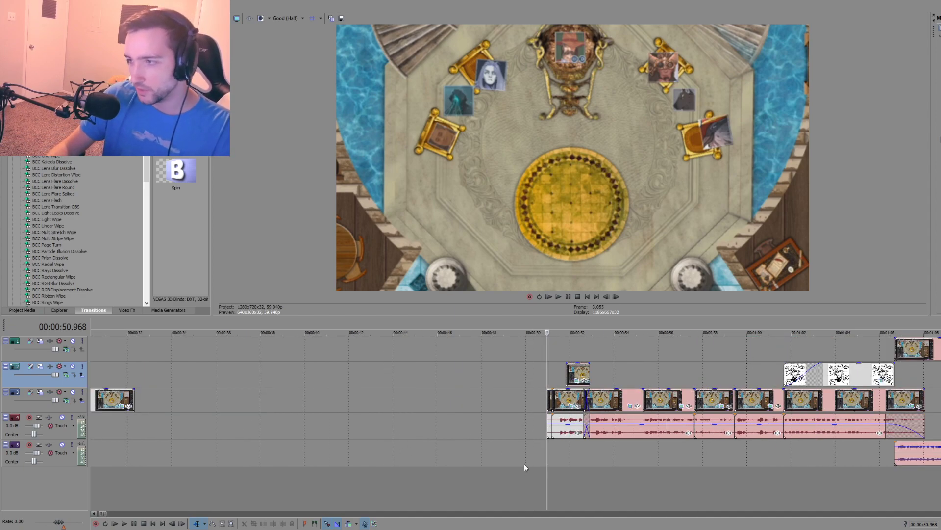
key("space")
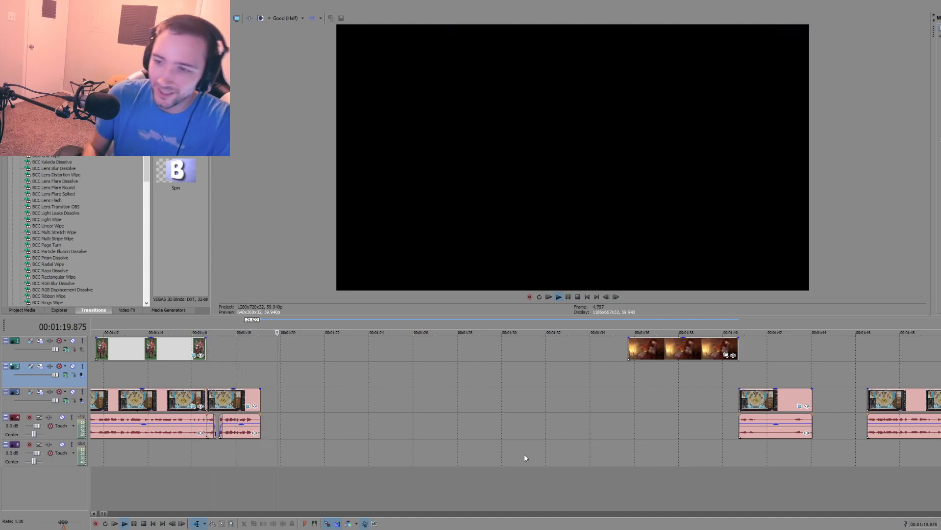
key("space")
Step: Delete the leftover throne-area video clip without audio that sits at about 00:00:20 on the main video track
scroll(467, 421, "down", 6)
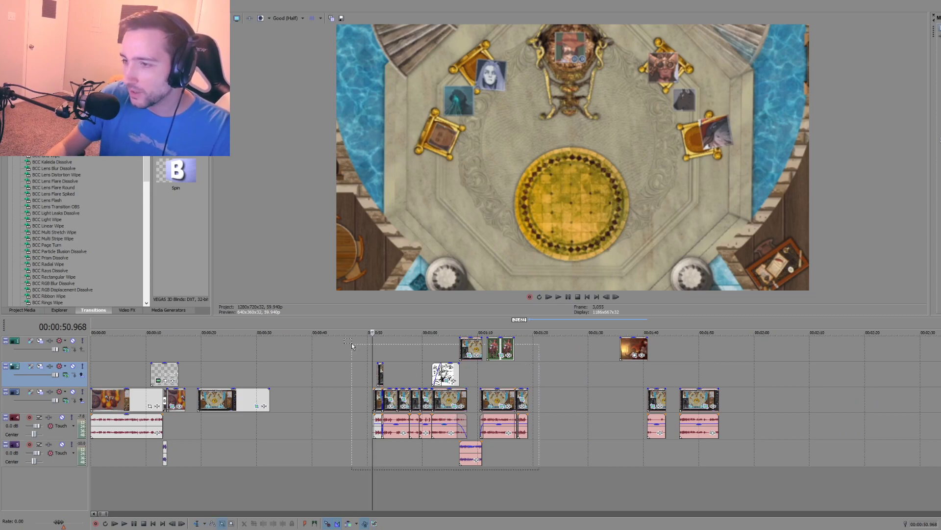
left_click_drag(351, 342, 351, 344)
key("ctrl+d")
left_click(218, 426)
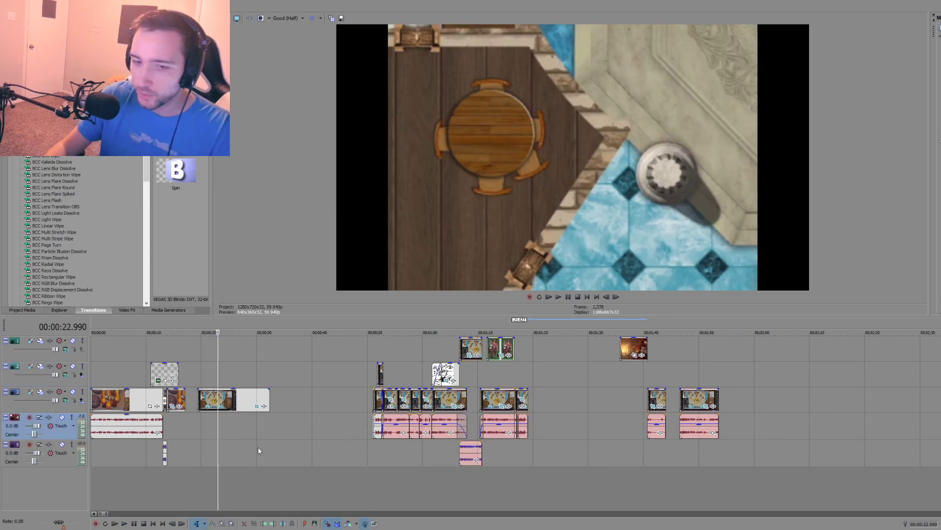
left_click(214, 400)
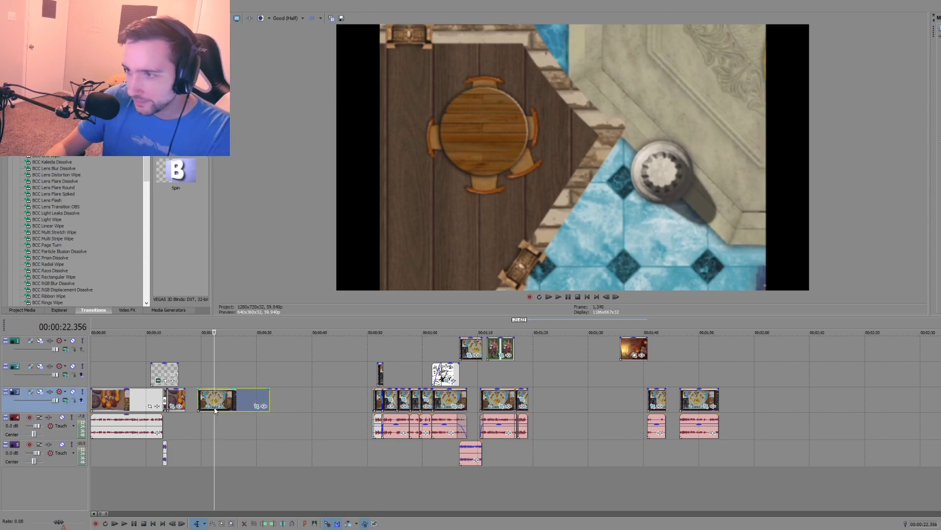
key("Delete")
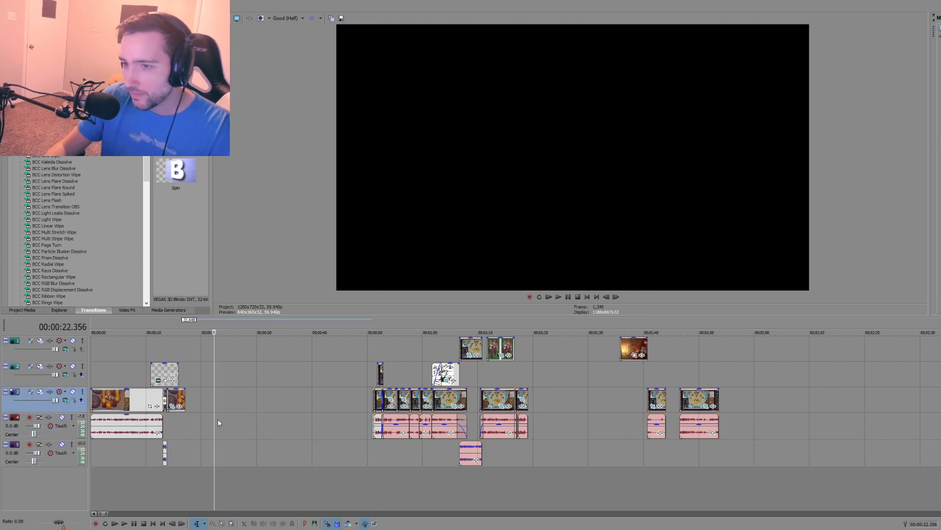
Step: Select all clips of the throne-area sequence across the tracks and move them earlier to start at about 00:00:40.3
left_click(371, 372)
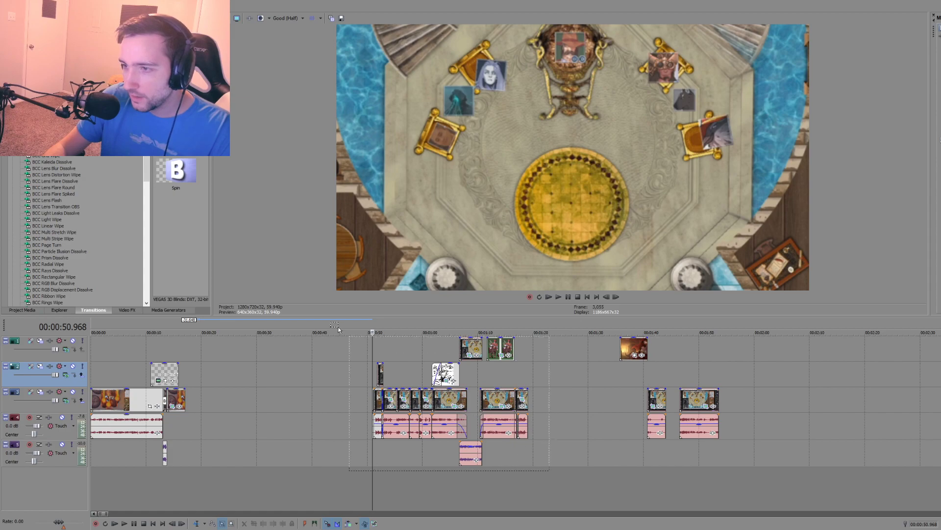
left_click_drag(338, 329, 341, 328)
key("ctrl+d")
left_click_drag(401, 393, 342, 392)
left_click(317, 451)
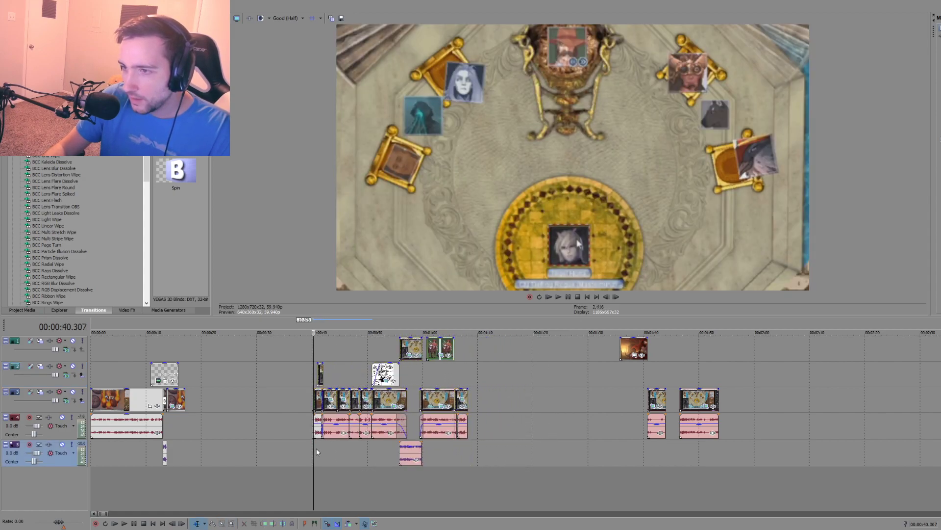
Step: Check the moved sequence and play it from 00:00:55.806, where the overlaid gameplay clip begins
left_click(468, 449)
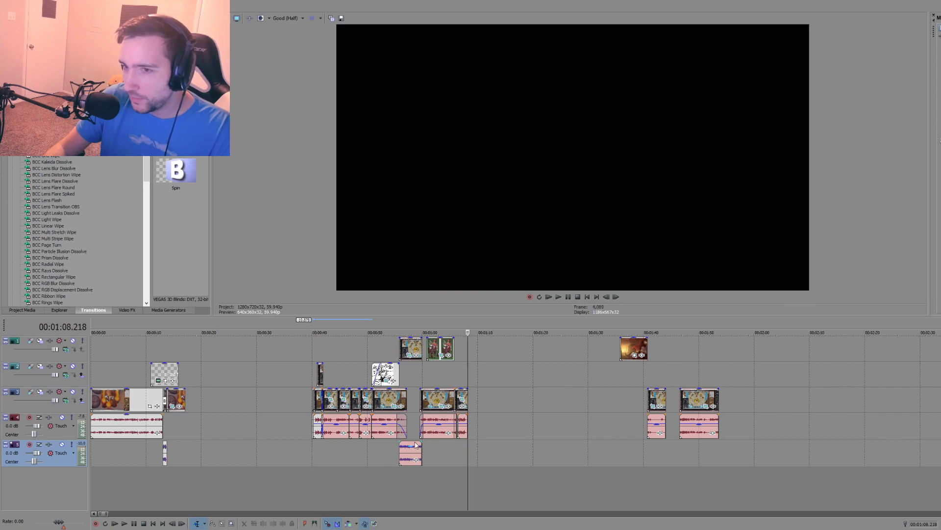
left_click(379, 453)
scroll(402, 454, "up", 3)
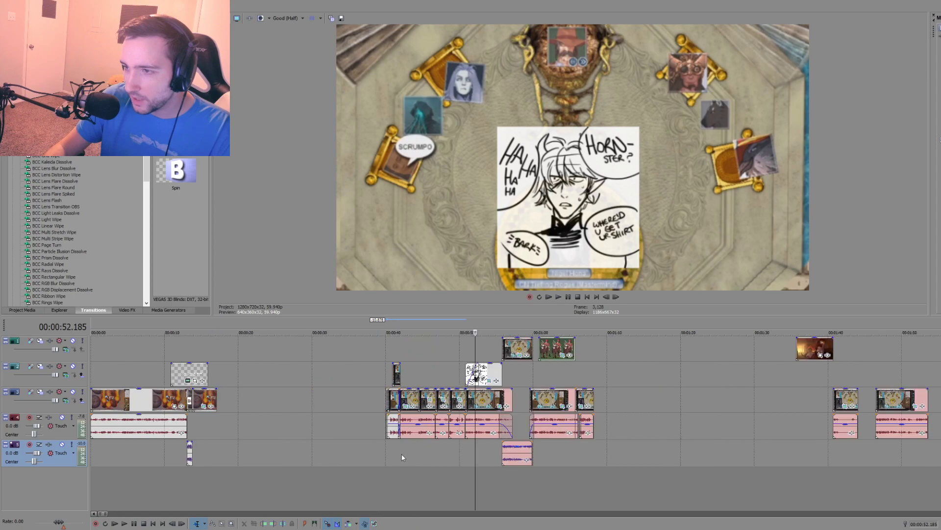
left_click(588, 474)
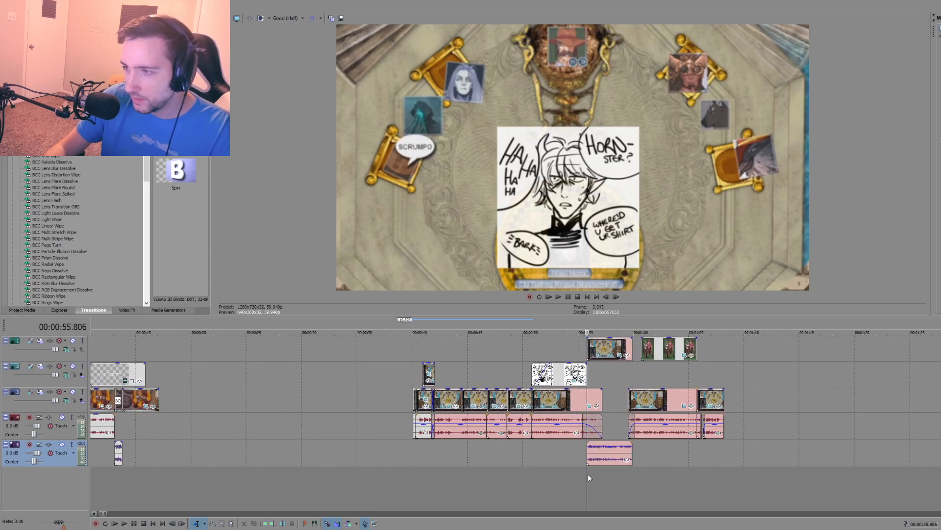
key("space")
key("space")
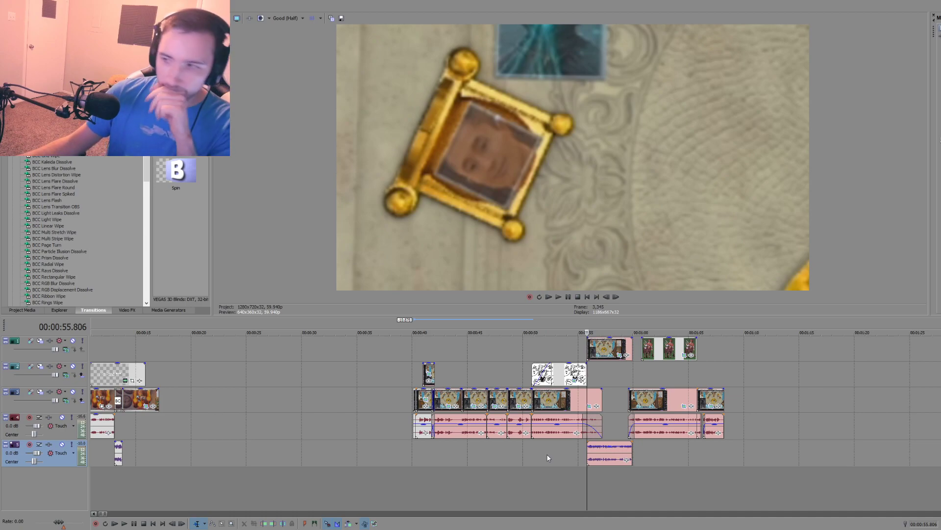
Step: Play the short gameplay clip that starts at 00:01:40.717 to review its content
scroll(624, 427, "down", 4)
left_click(369, 448)
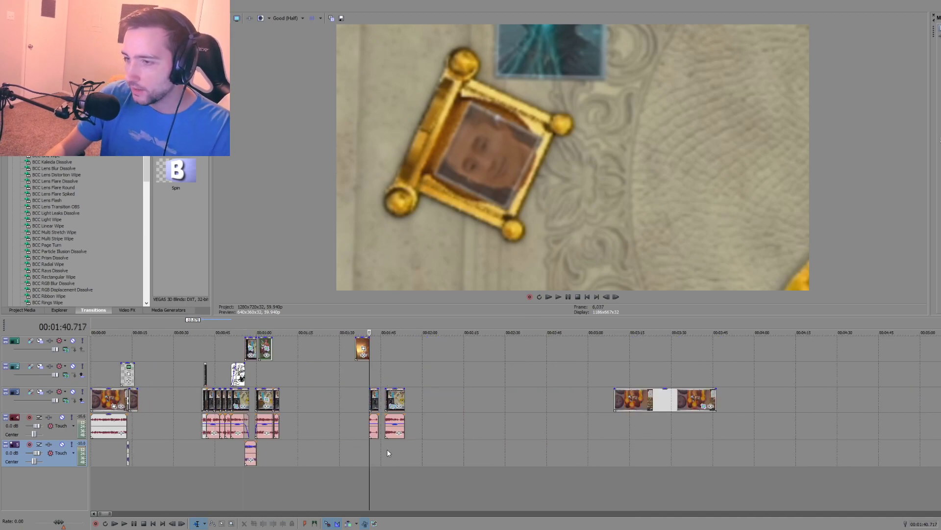
scroll(403, 451, "up", 3)
key("space")
scroll(519, 430, "up", 2)
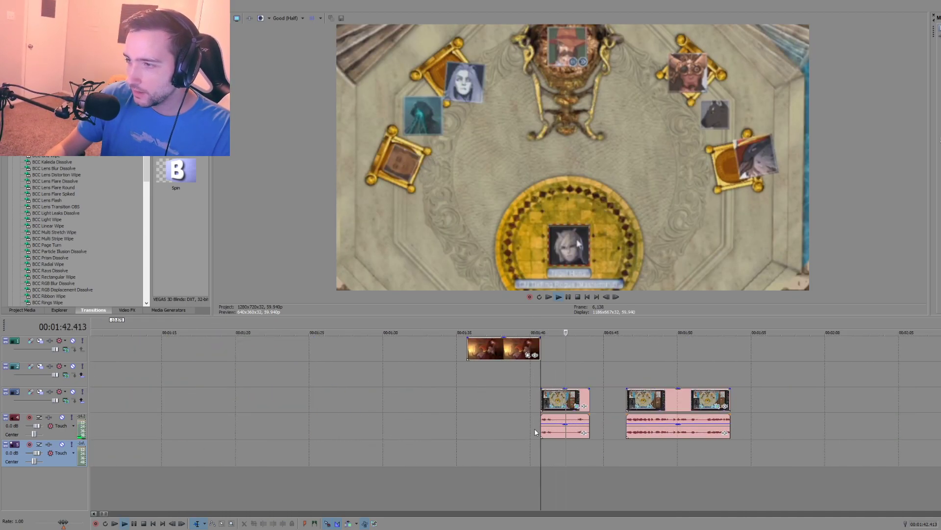
scroll(529, 433, "down", 2)
scroll(527, 432, "down", 1)
key("space")
Step: Move the short clip's audio and video from 00:01:40.717 to about 00:01:14.7 and line them up with each other
left_click_drag(544, 424, 399, 420)
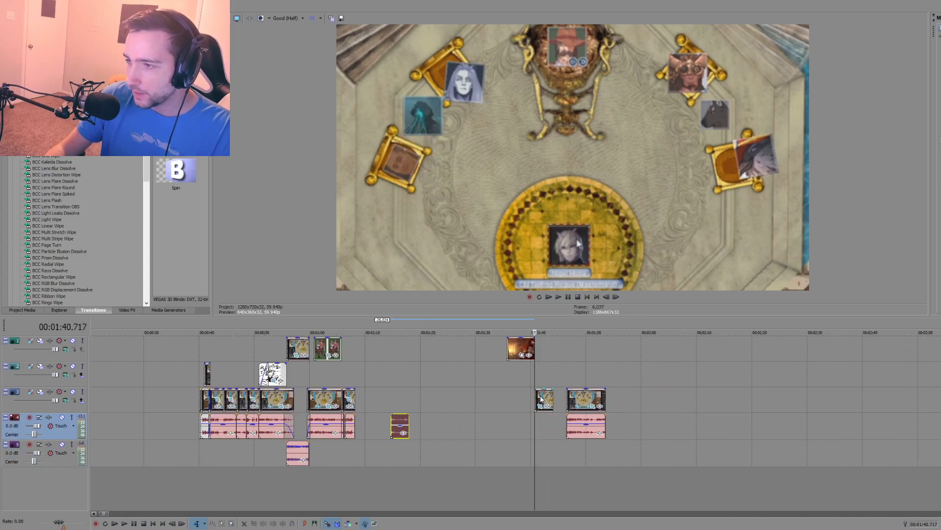
left_click_drag(542, 399, 380, 399)
left_click(377, 453)
scroll(377, 453, "up", 2)
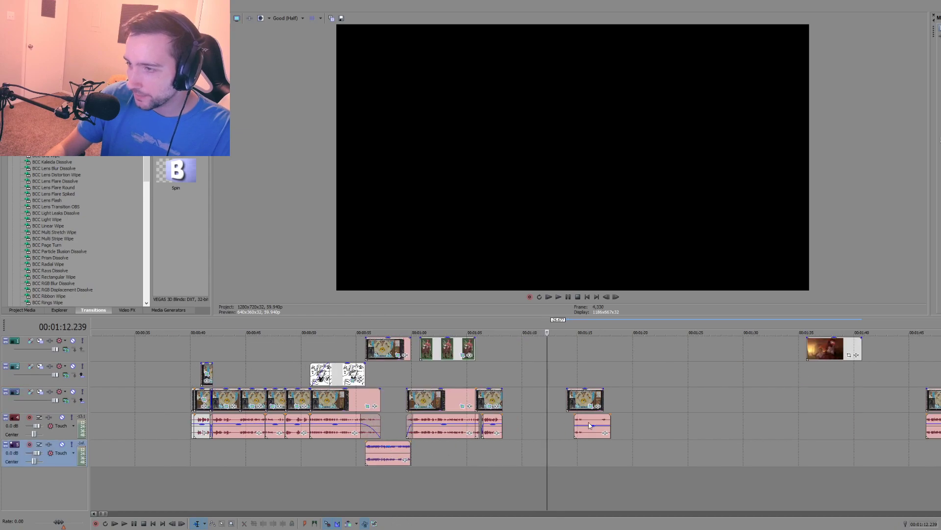
left_click_drag(584, 400, 592, 396)
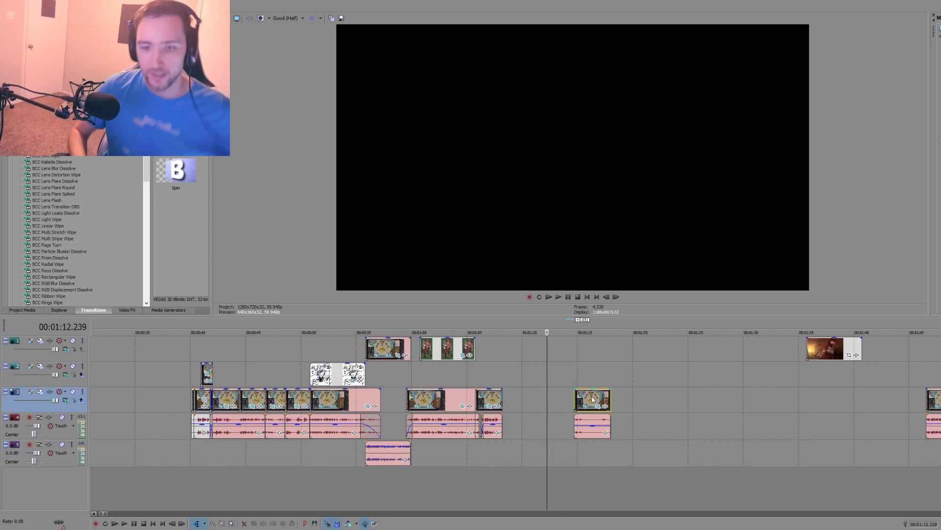
Step: Review the sequence's last cut at 00:01:05.766 and move its final clip with the audio pieces to about 00:01:08.8
left_click(474, 450)
key("space")
scroll(505, 457, "up", 2)
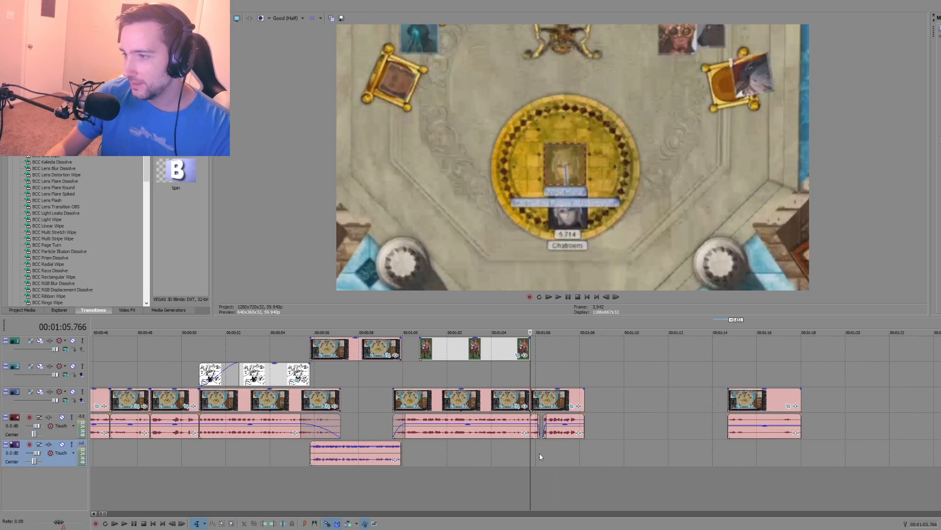
key("space")
left_click(553, 395)
left_click_drag(553, 395, 656, 408)
Step: Try to place the short clip and its audio at 00:01:05.766 and push the final clip further back, undoing both attempts
left_click_drag(747, 398, 550, 401)
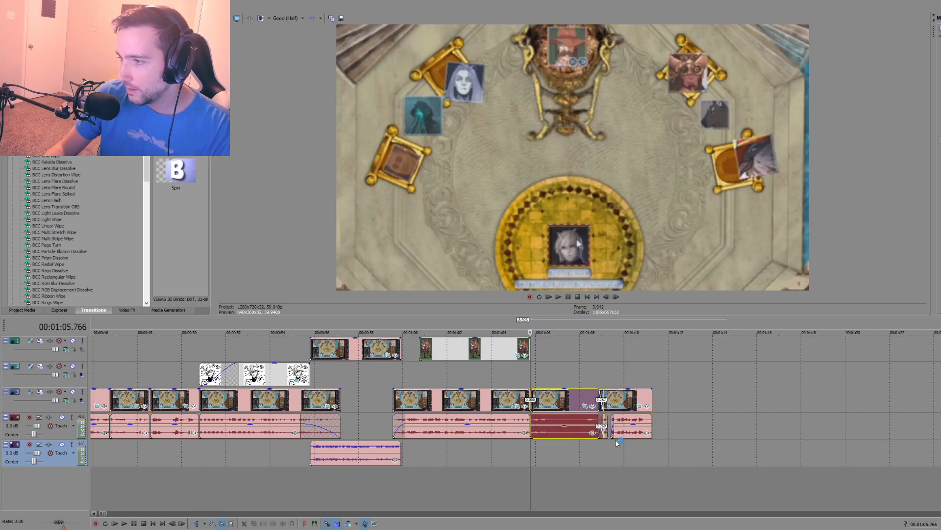
key("ctrl+z")
left_click_drag(640, 398, 852, 400)
left_click(755, 399)
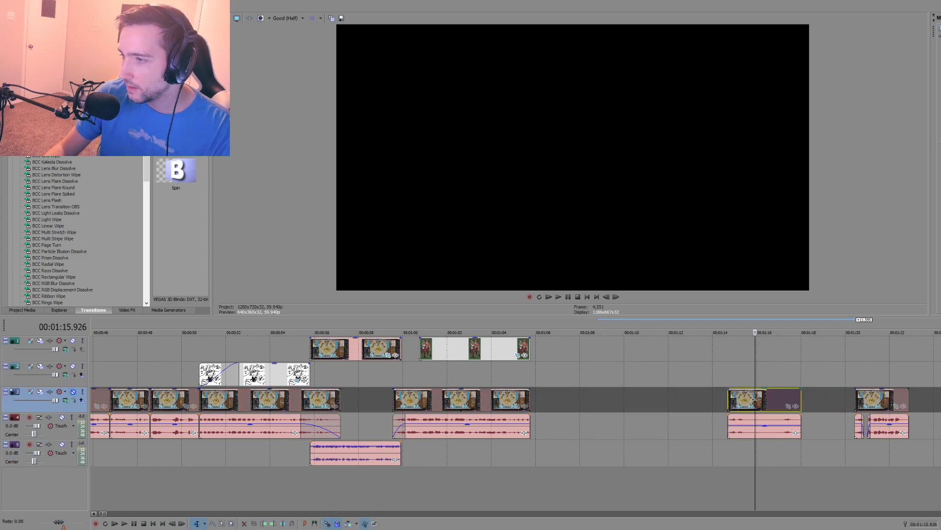
key("ctrl+z")
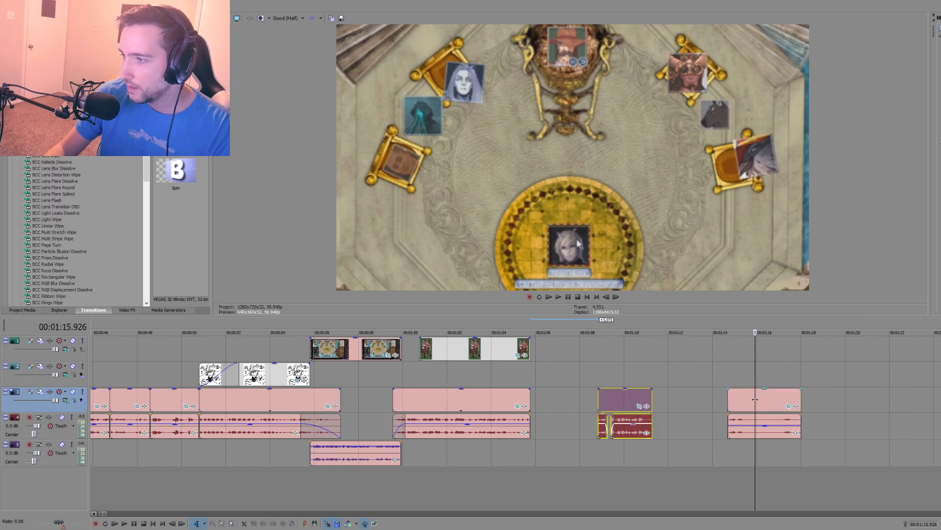
Step: Play the final clip from 00:01:08.835, then move it with its audio pieces behind the short clip, to about 00:01:20
left_click(599, 453)
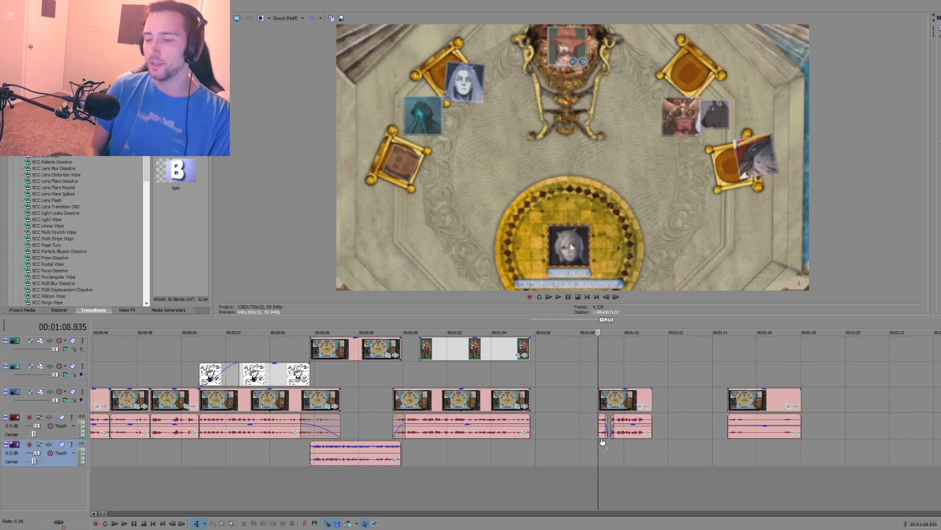
key("space")
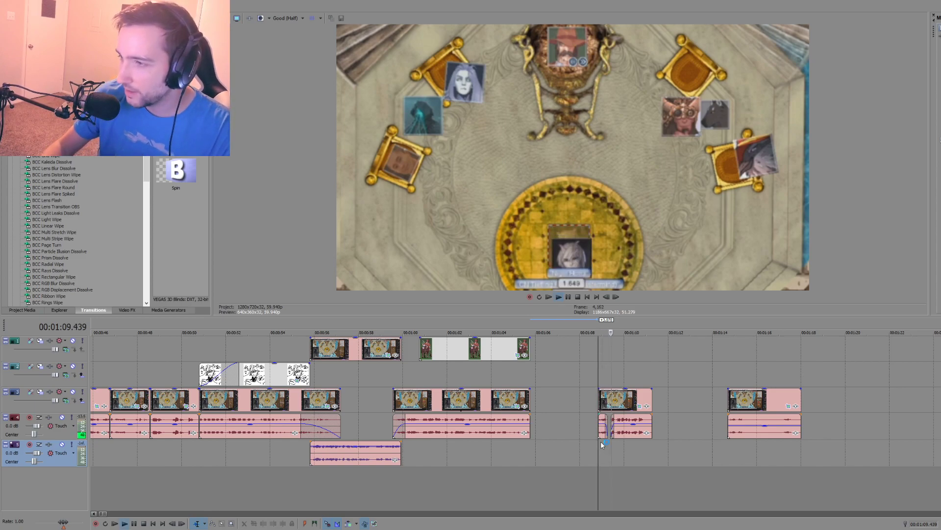
key("space")
key("d")
key("d")
left_click_drag(593, 452, 668, 372)
left_click_drag(623, 399, 876, 400)
left_click(673, 448)
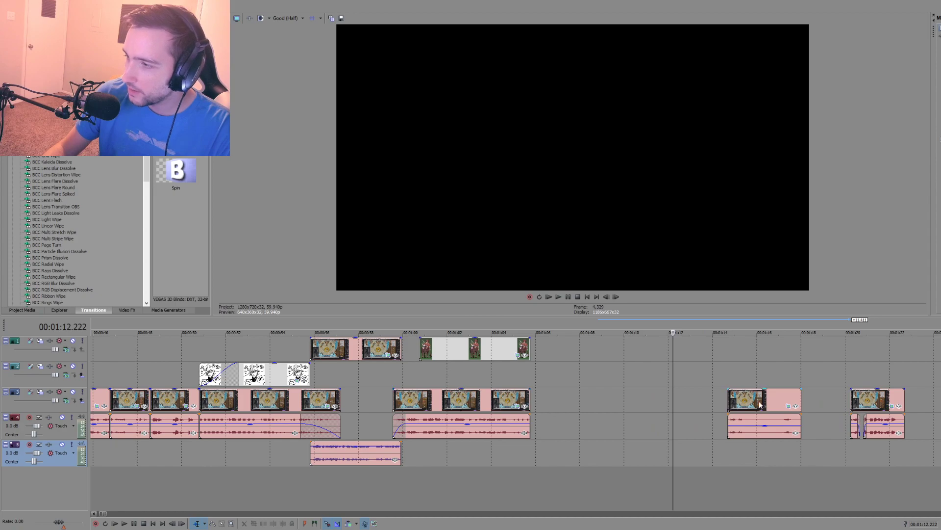
Step: Move the short clip with its audio forward against the previous clip's end at 00:01:05.766 and play across the cut
mouse_move(761, 404)
left_mouse_down()
mouse_move(564, 403)
mouse_move(759, 402)
left_mouse_up()
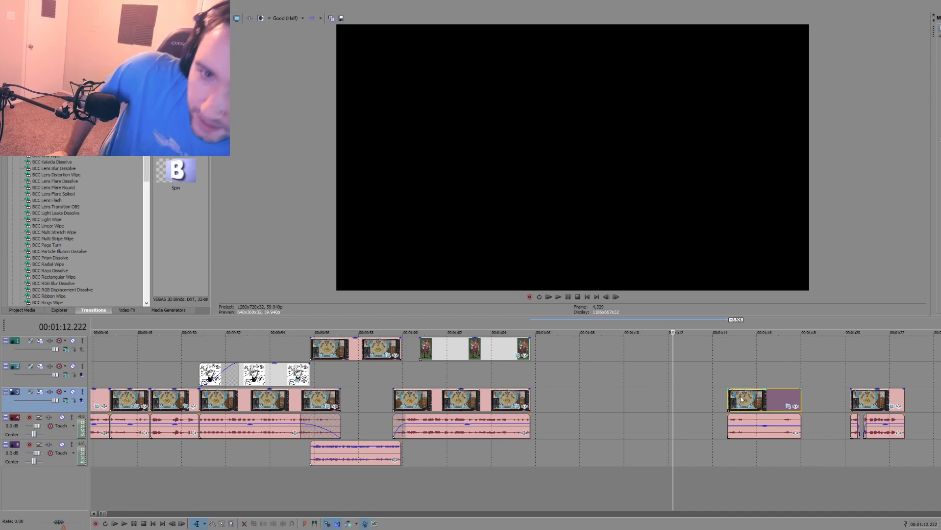
left_click(741, 434)
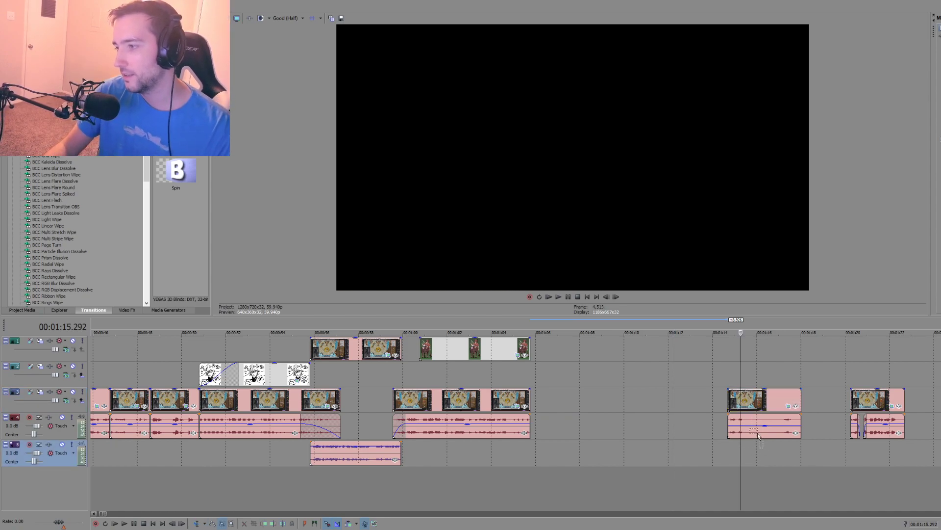
left_click_drag(762, 403, 568, 404)
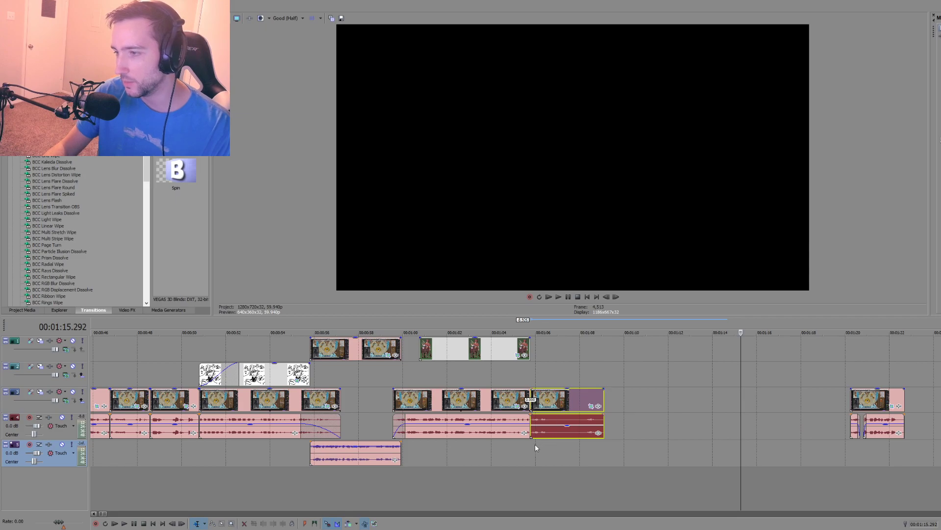
left_click(520, 452)
key("space")
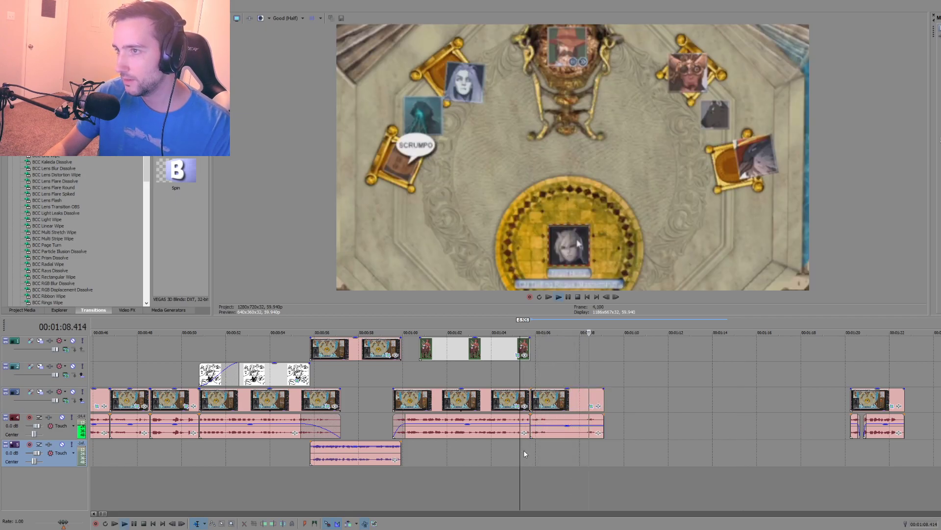
key("space")
Step: Move the final clip with its audio pieces directly behind the short clip and play the joined sequence
left_click_drag(903, 449, 625, 402)
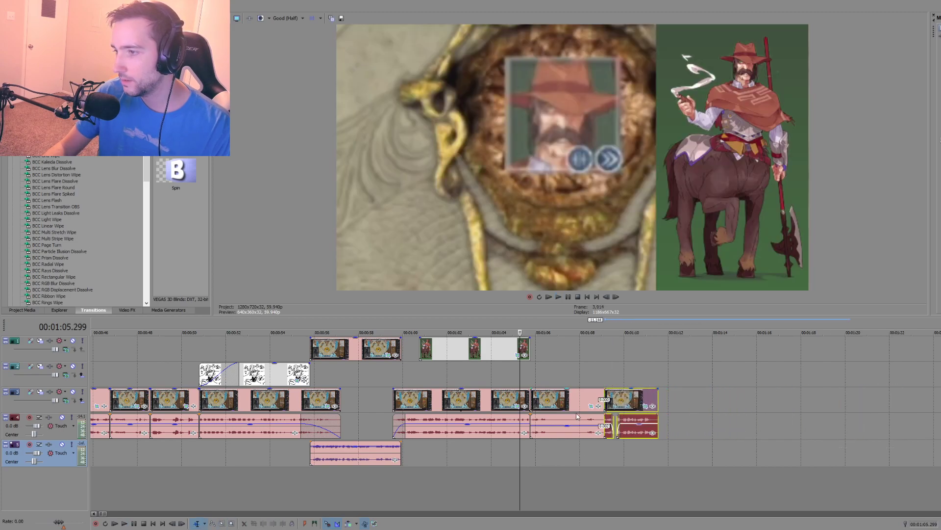
left_click(506, 450)
key("space")
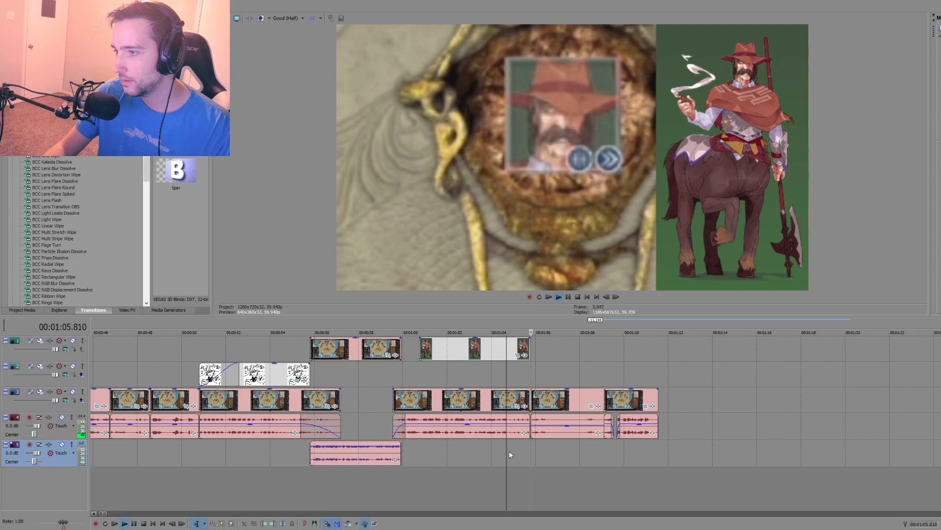
key("space")
Step: Move the short clip's audio to the lower audio track and its video to the second video track, both starting at about 00:01:05.4
scroll(557, 441, "up", 1)
left_click_drag(616, 432, 595, 459)
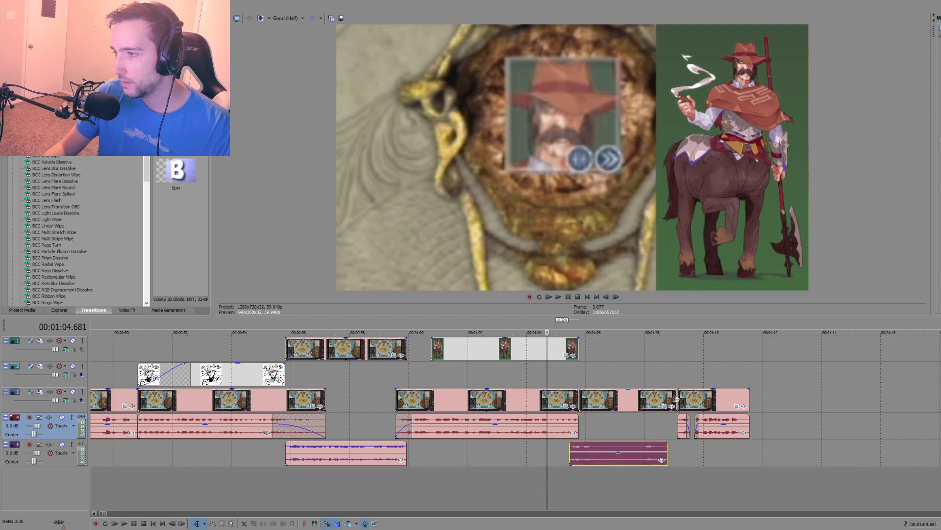
left_click_drag(676, 398, 667, 399)
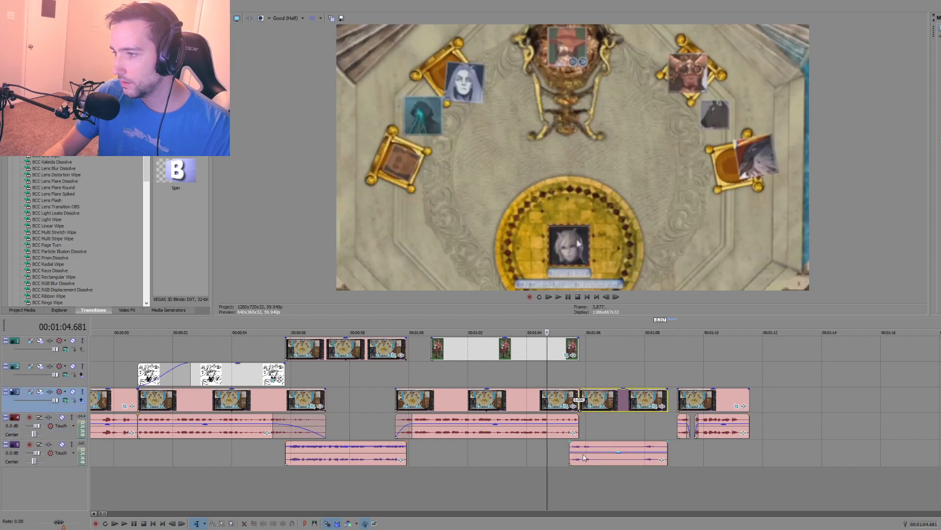
key("space")
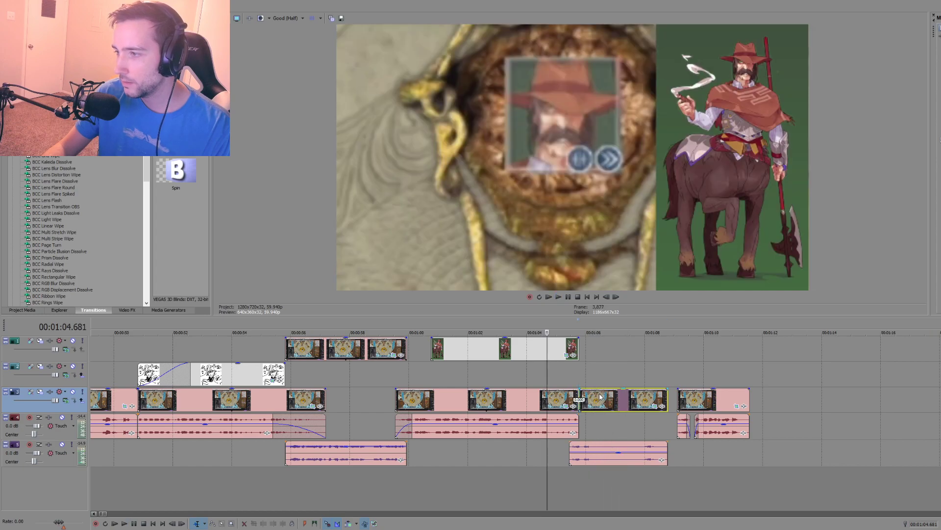
left_click_drag(601, 402, 587, 375)
left_click_drag(661, 374, 668, 375)
Step: Trim the centaur fan art's end to the start of the short clip and play the transition
key("space")
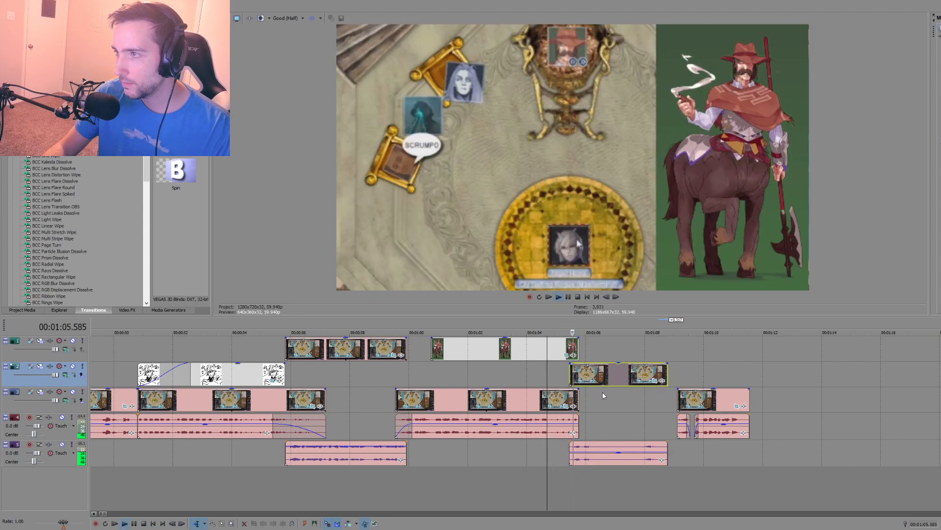
key("space")
key("space")
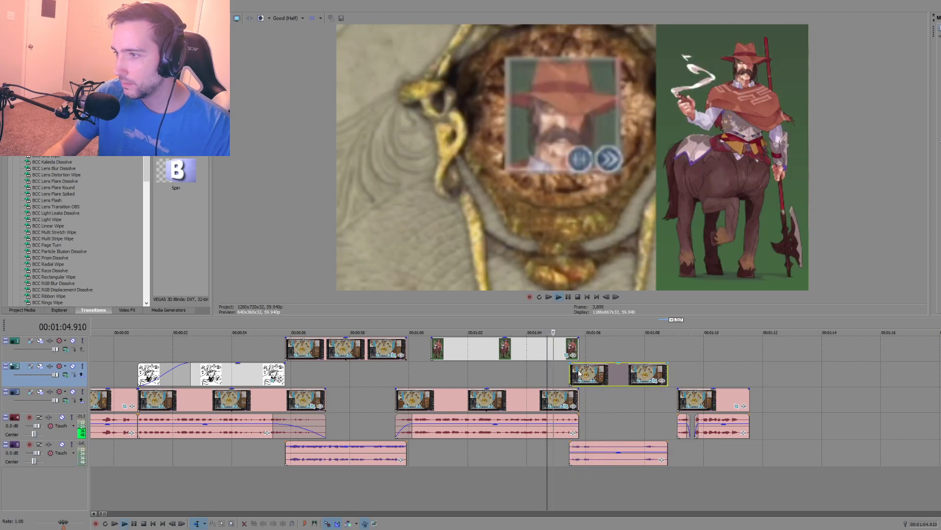
left_click_drag(579, 353, 570, 353)
key("space")
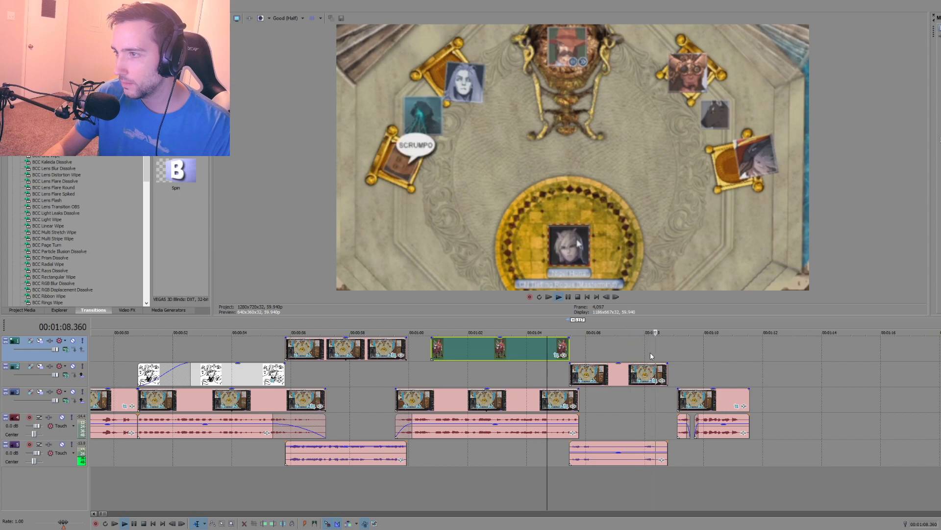
key("space")
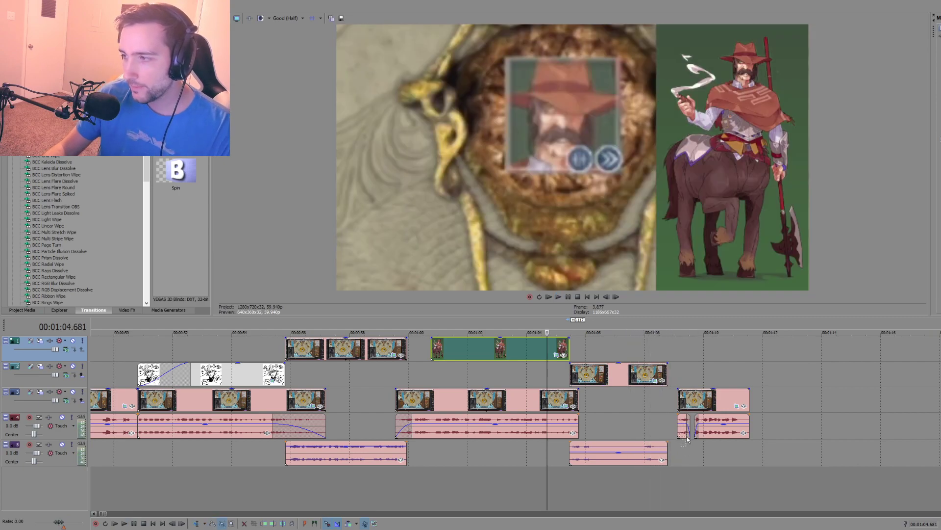
Step: Close the gap between the short clip's end and the final clip with its audio pieces, and play the cut
left_click_drag(698, 402, 688, 402)
left_click(645, 407)
key("space")
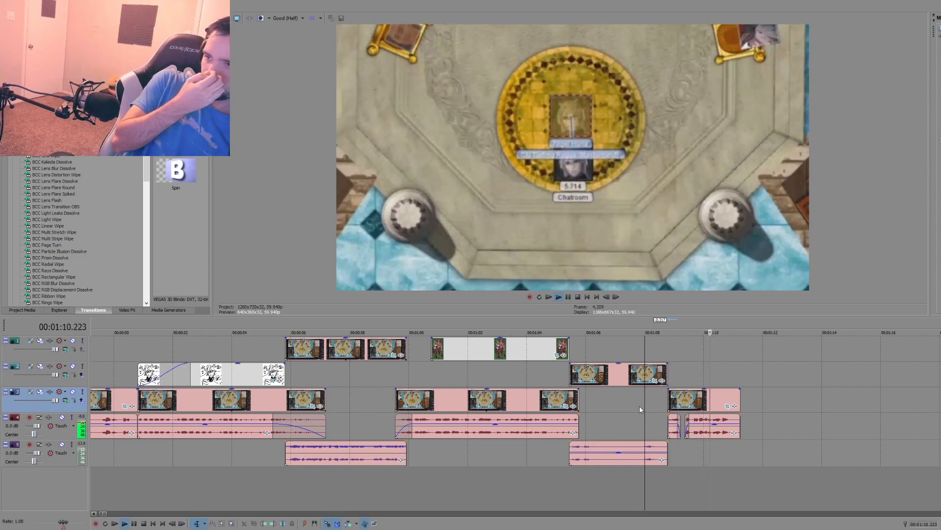
key("space")
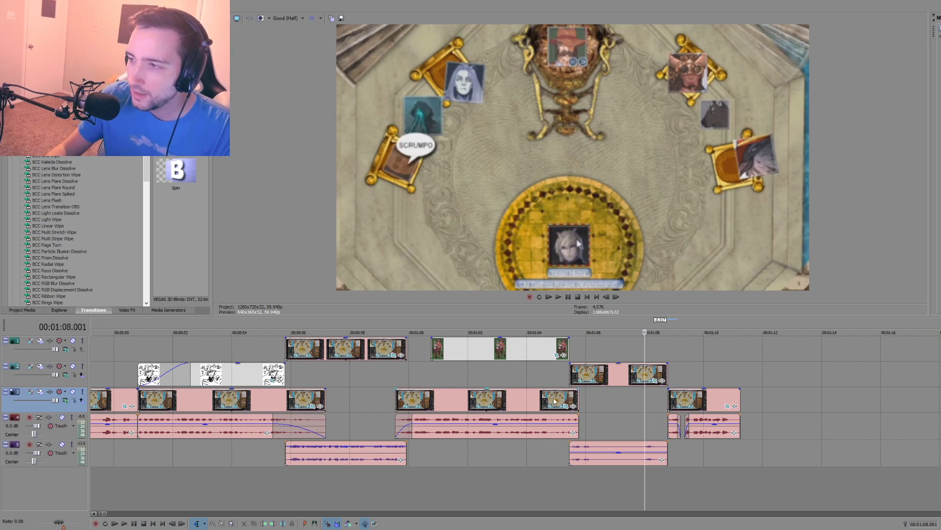
Step: Push the final clip with its audio back to about 00:01:11.2, extend the short clip's video and audio to about 00:01:10, and play it
scroll(575, 402, "down", 2)
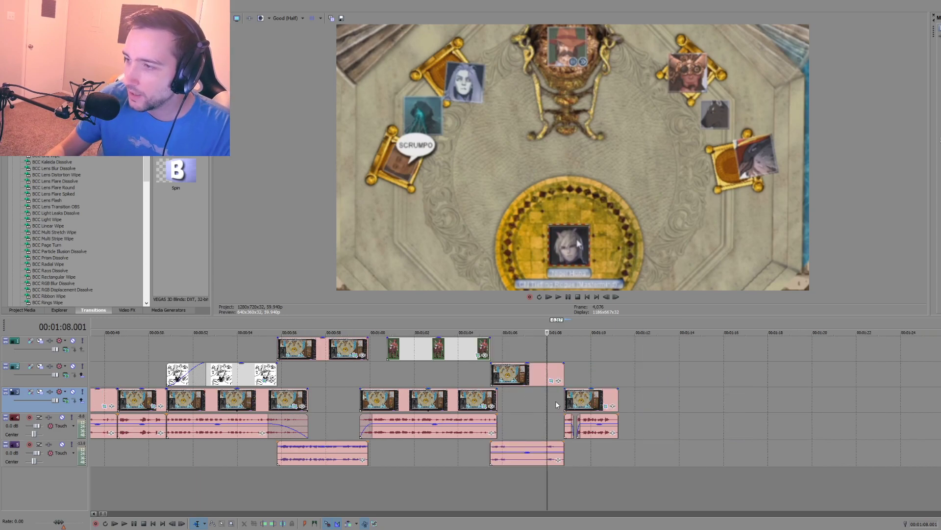
left_click(582, 405)
left_click_drag(582, 405, 637, 405)
left_click(561, 376)
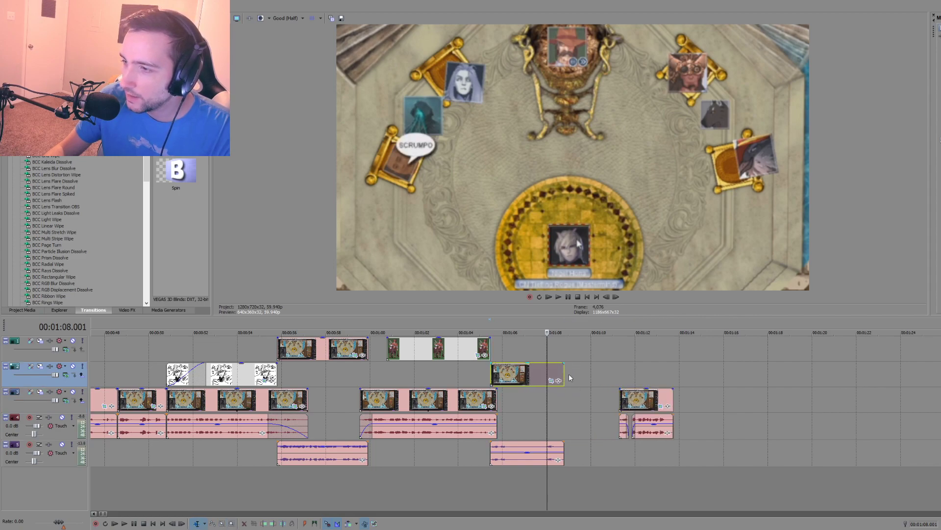
left_click_drag(565, 373, 591, 373)
left_click(572, 451)
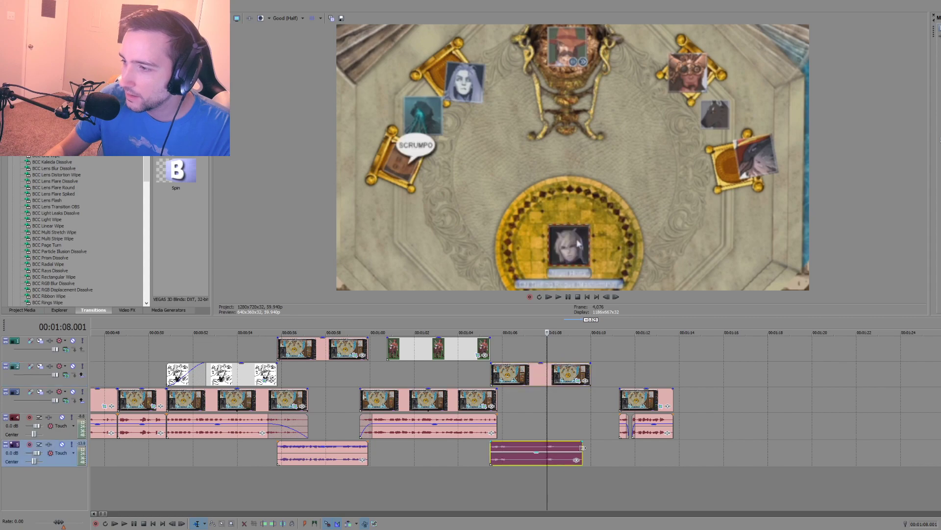
left_click(490, 477)
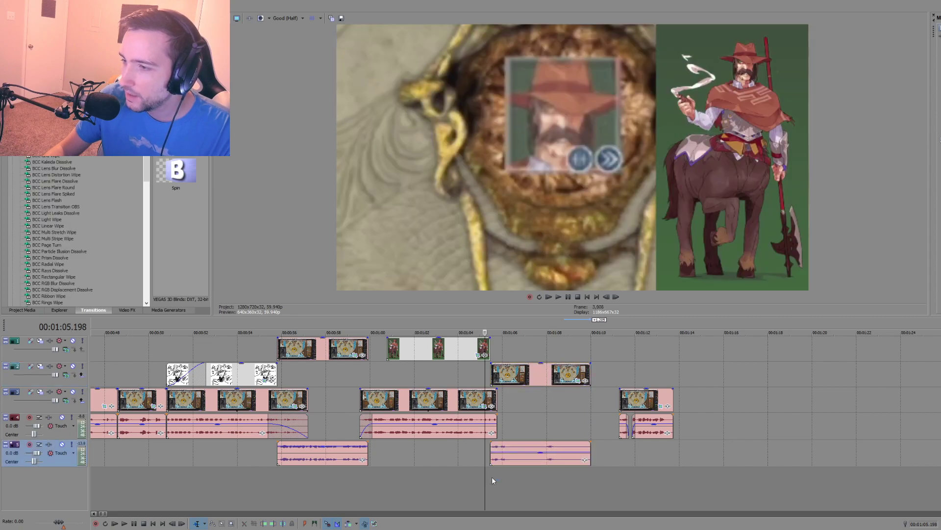
key("space")
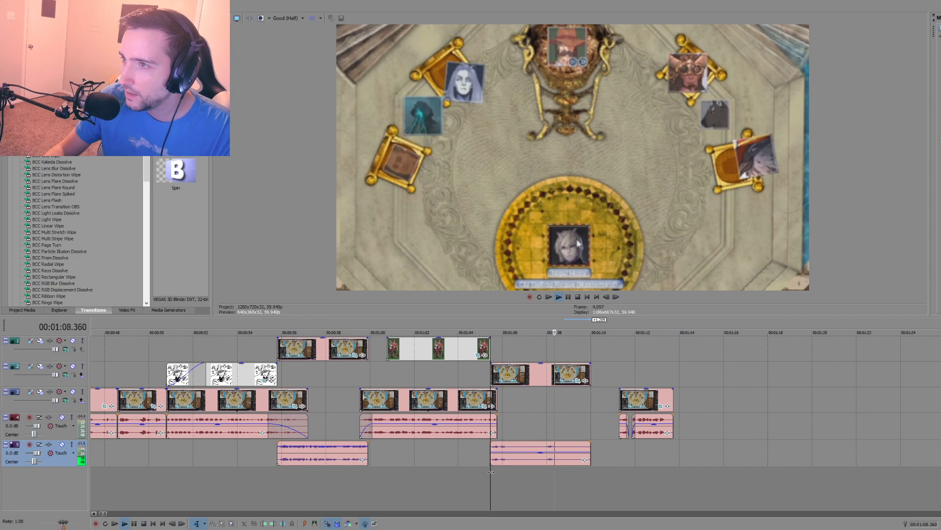
key("space")
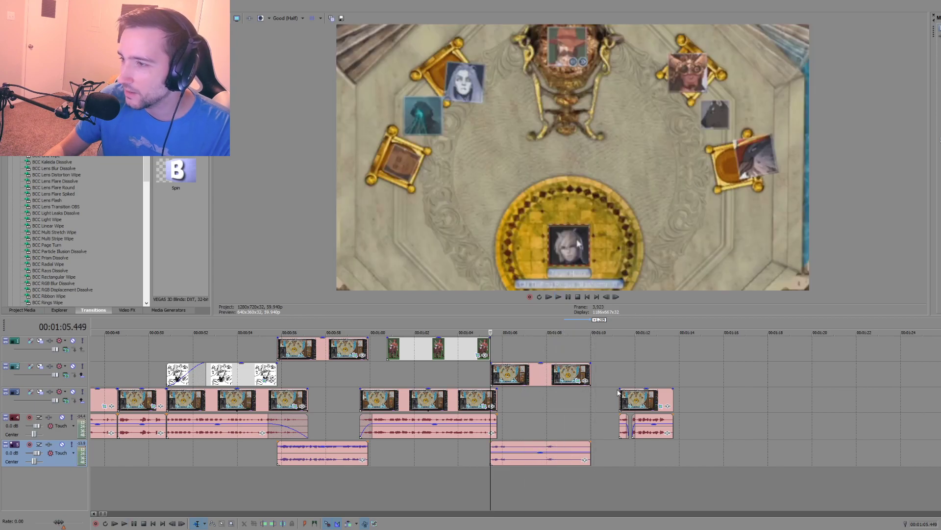
Step: Push the final clip to about 00:01:14.1, extend the short clip's video to about 00:01:12.7 and its audio to 00:01:10.6, and play it
left_click(660, 434)
key("ctrl+d")
left_click_drag(660, 434, 723, 434)
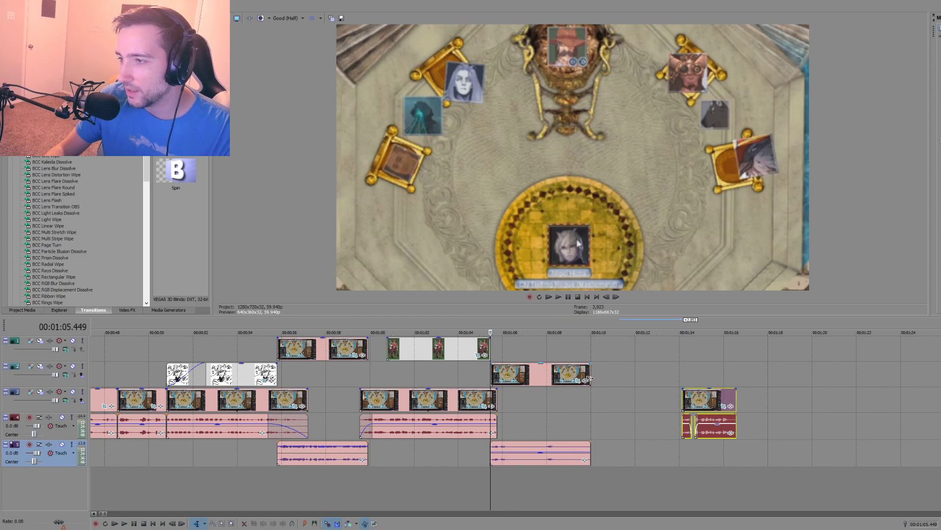
left_click_drag(590, 375, 651, 377)
mouse_move(591, 446)
left_mouse_down()
mouse_move(645, 446)
mouse_move(604, 445)
left_mouse_up()
left_click(500, 417)
key("space")
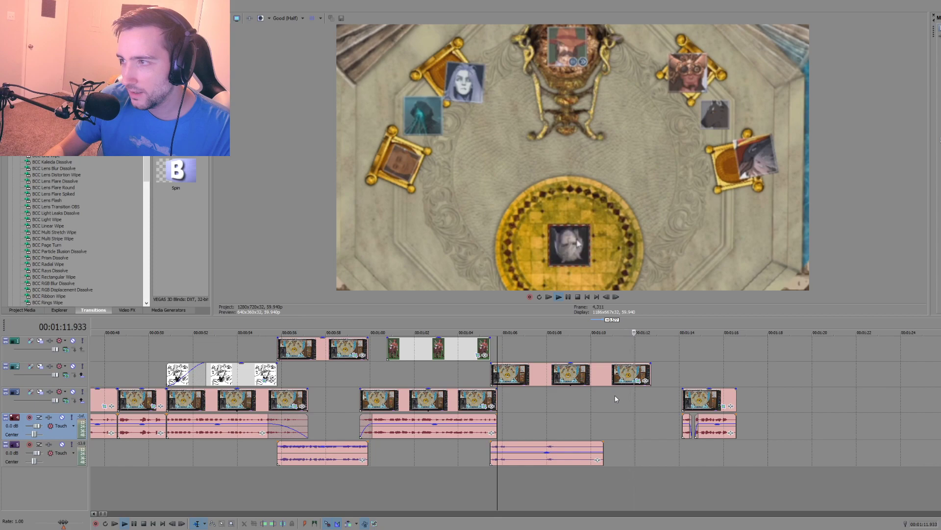
key("space")
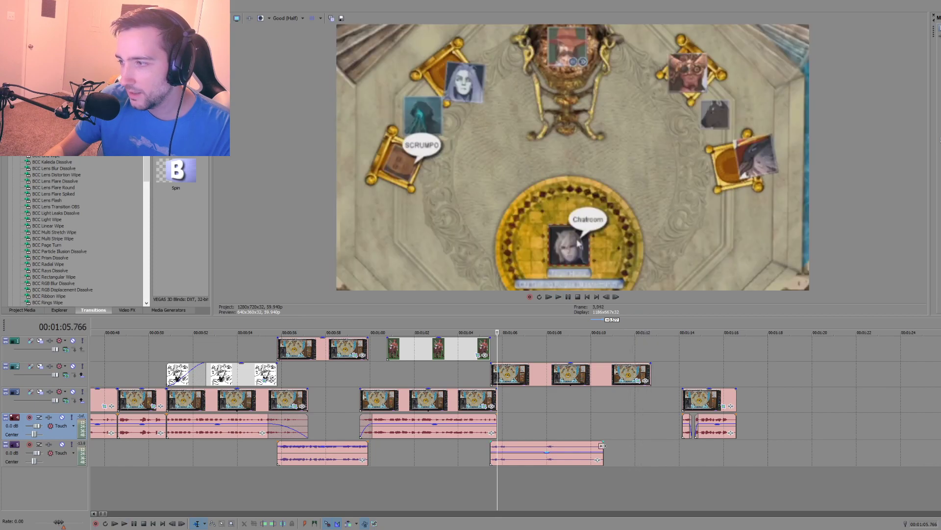
Step: Extend the start of the final clip's first audio piece, move the group against the short clip's audio, and trim the short clip's video to meet it
left_click_drag(682, 426, 673, 427)
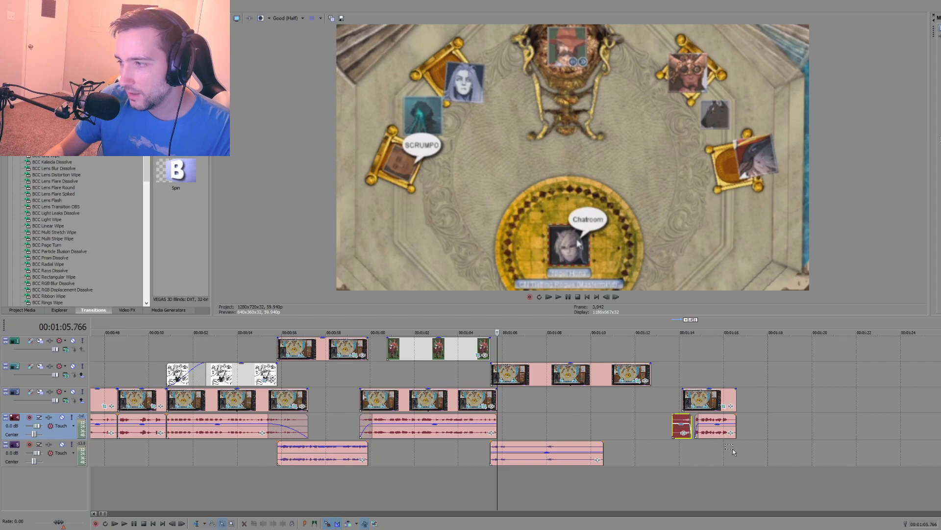
left_click_drag(733, 452, 639, 410)
left_click_drag(651, 378, 614, 378)
Step: Split the short clip's video at 00:01:10.087, fit the second piece's end to the final clip's start, and play from the split
left_click(592, 405)
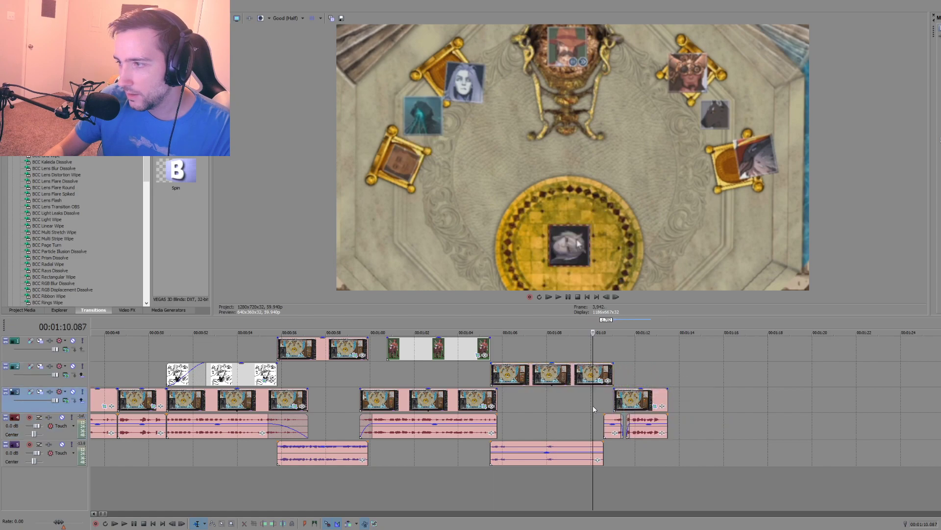
left_click(593, 373)
key("s")
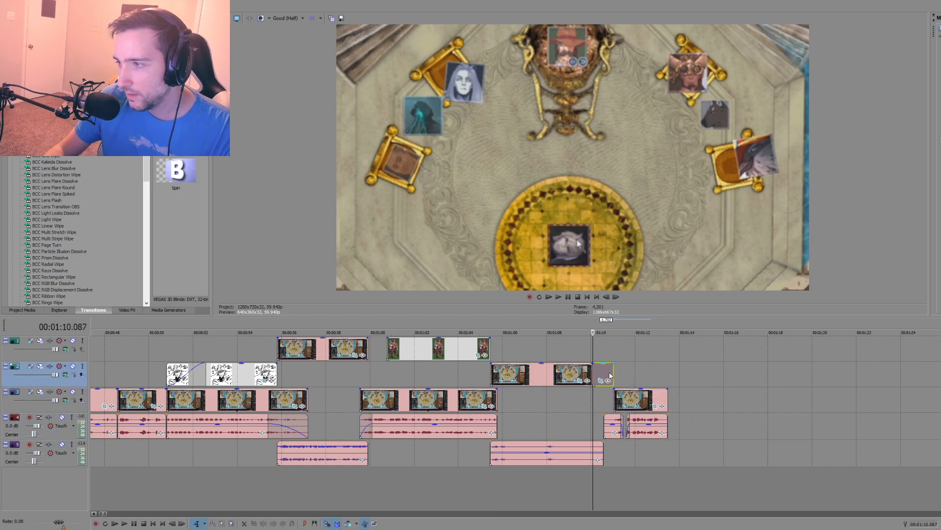
mouse_move(612, 373)
left_mouse_down()
mouse_move(637, 374)
mouse_move(615, 373)
left_mouse_up()
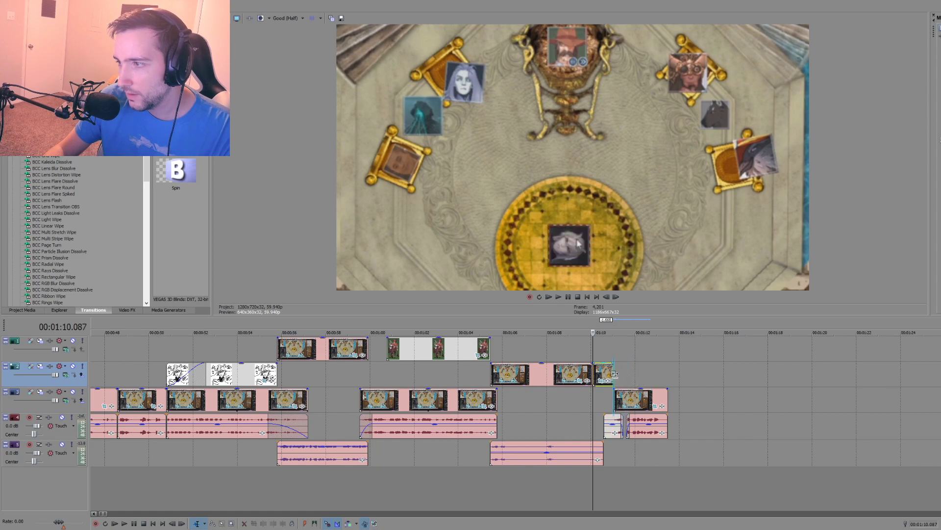
key("space")
Step: Move the final clip with its audio pieces earlier, overlapping the short clip's end, with its video starting at about 00:01:10.4
left_click(603, 402)
scroll(610, 409, "up", 2)
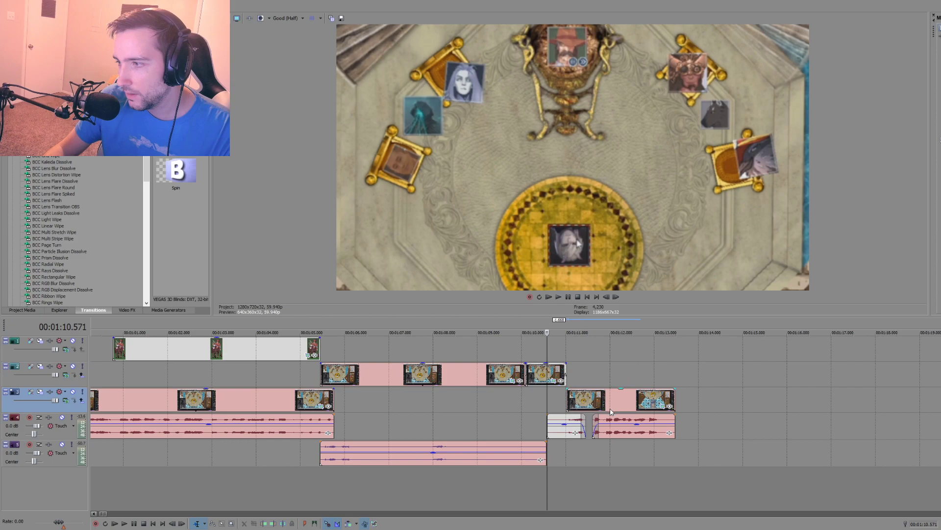
scroll(610, 412, "up", 2)
left_click(540, 453)
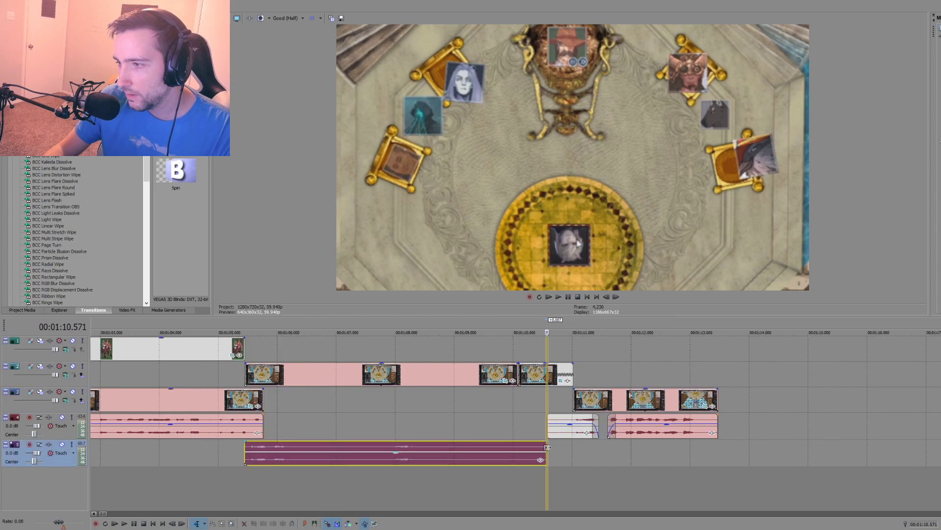
left_click_drag(602, 404, 565, 404)
Step: Shorten the short clip's first piece to about 00:01:09.5, place its second piece between it and the final clip, and play the result
left_click(517, 378)
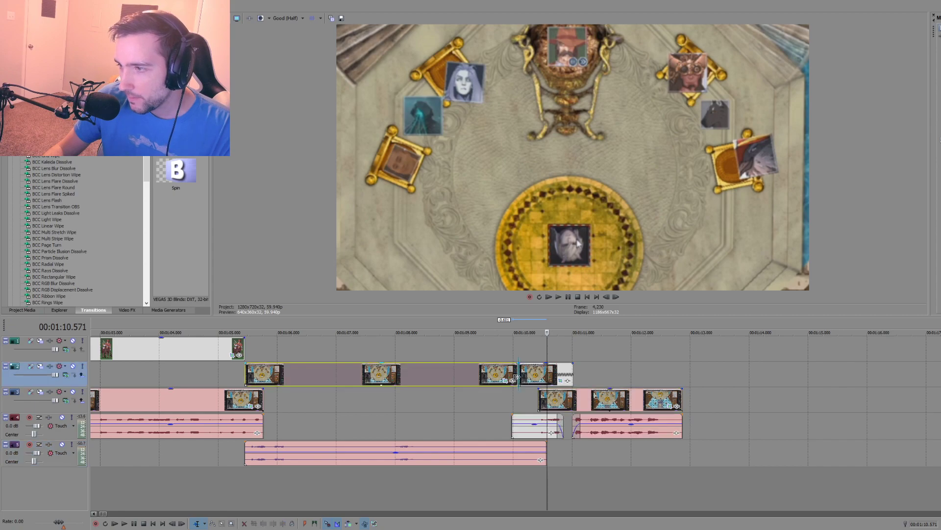
left_click_drag(516, 376, 475, 372)
key("ctrl+z")
left_click_drag(537, 371, 483, 372)
left_click(478, 395)
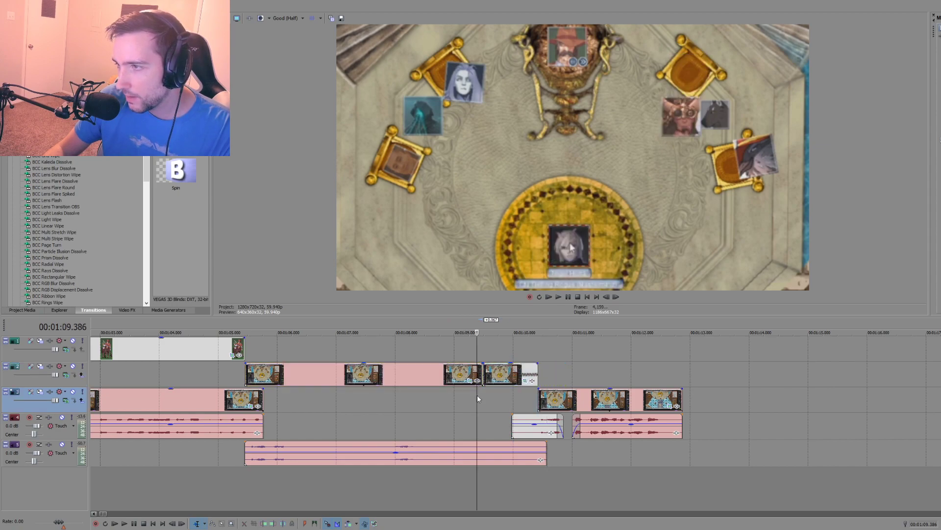
key("space")
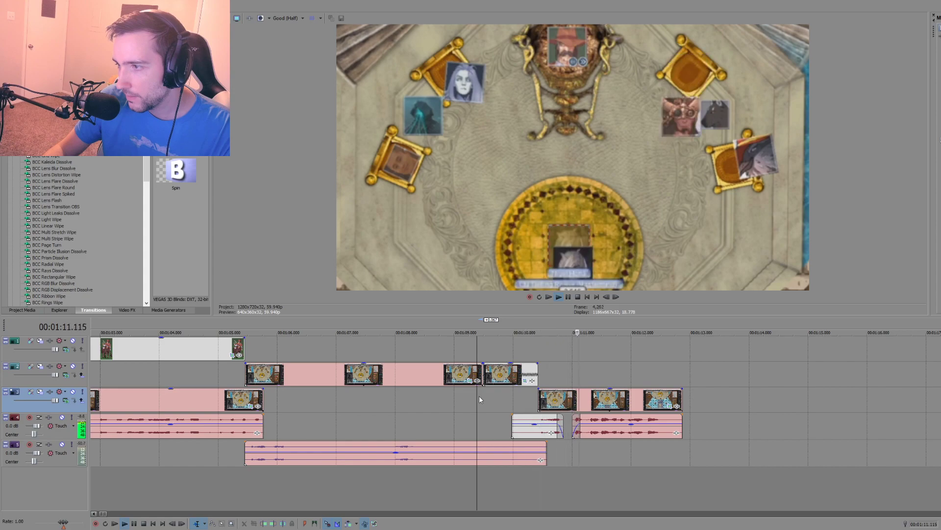
key("space")
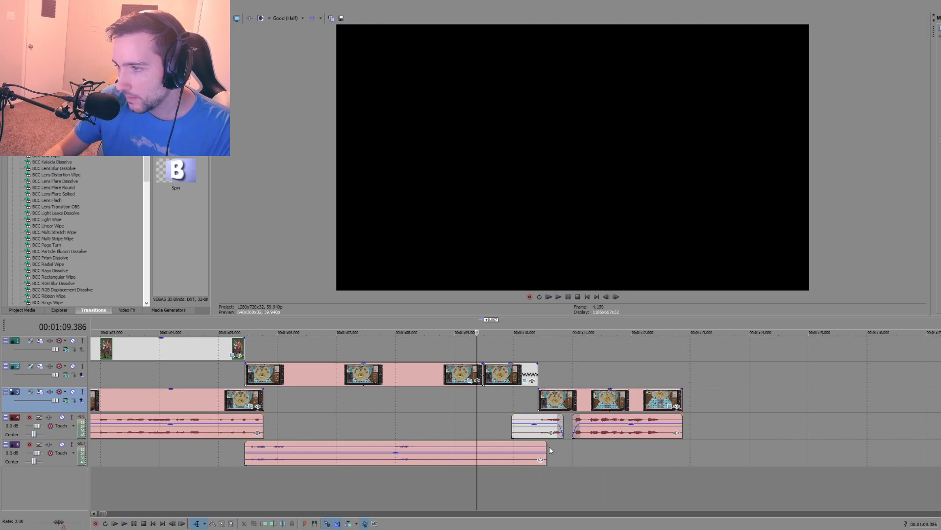
Step: Add a fade-out to the end of the short clip's audio, starting at about 00:01:09.7
left_click_drag(546, 449, 495, 442)
left_click(429, 426)
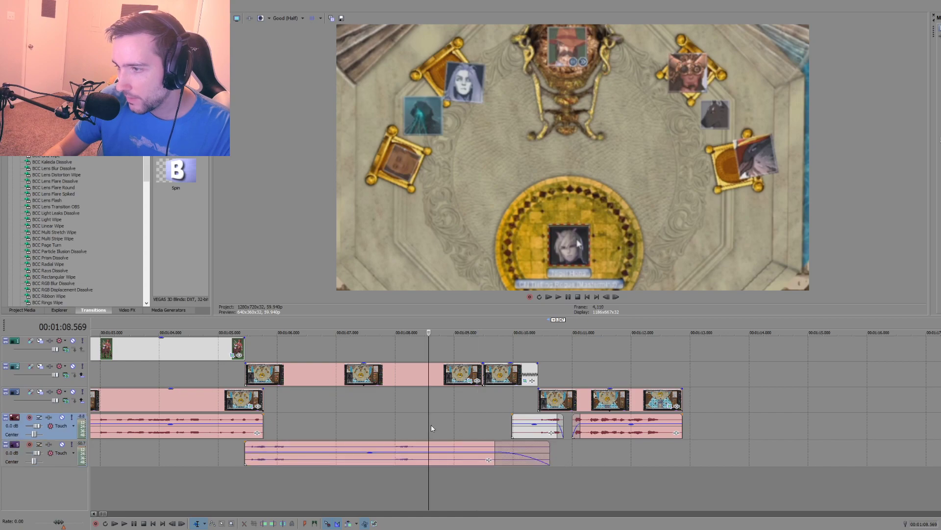
Step: Lengthen the short clip's audio fade-out so it starts at about 00:01:09.6, playing the overlap into the final clip before and after
key("space")
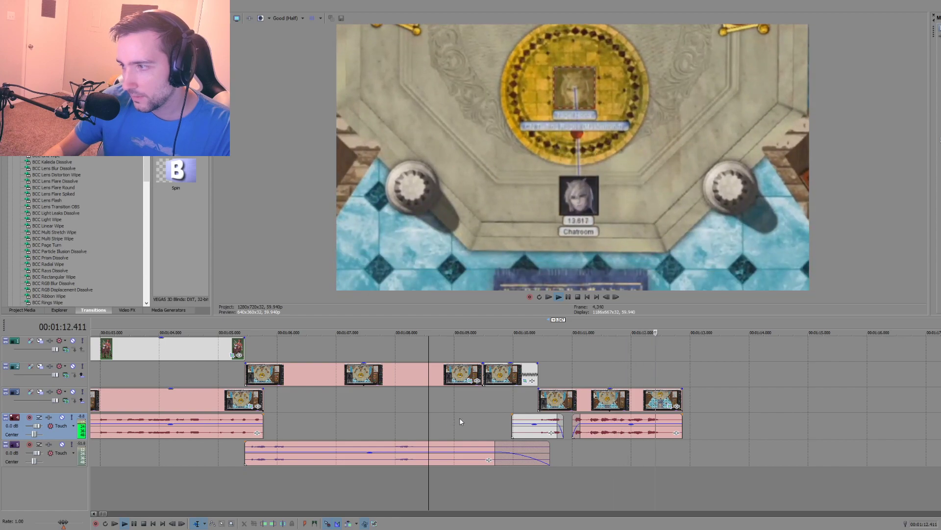
key("space")
left_click(483, 422)
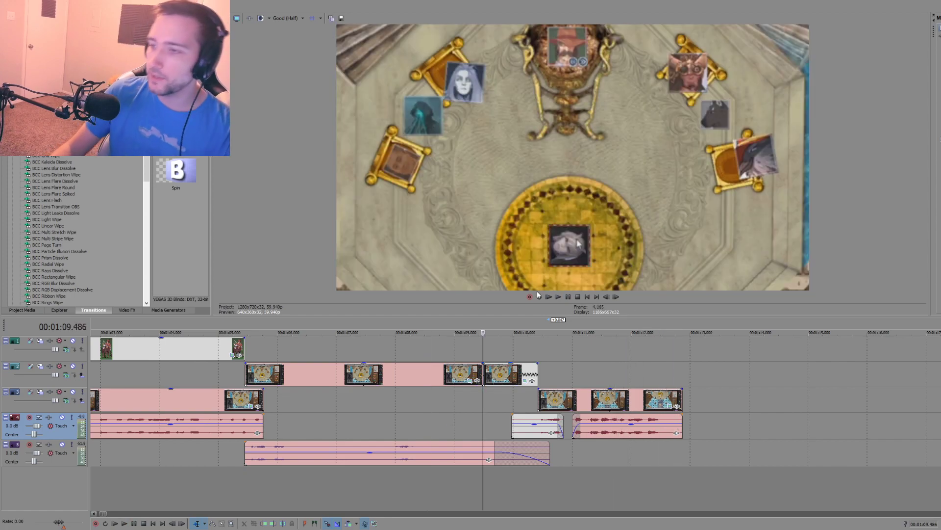
key("space")
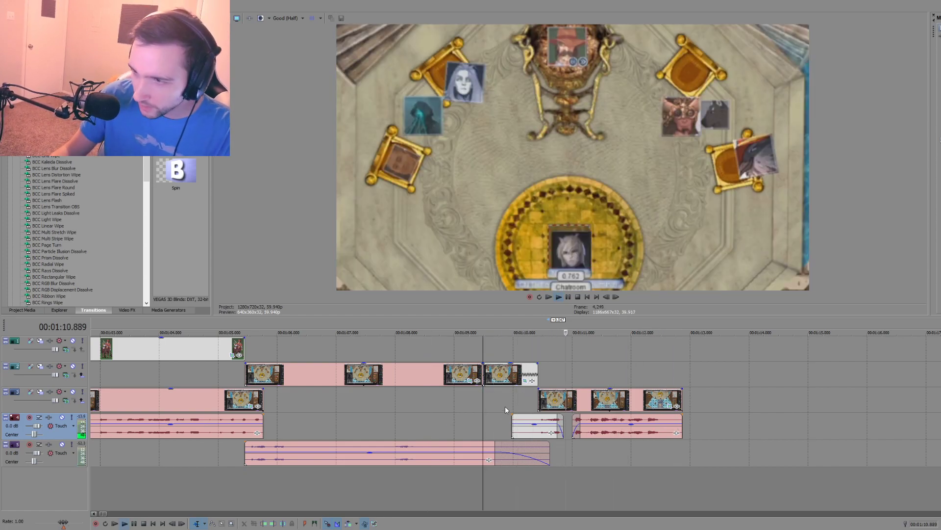
key("space")
left_click(487, 426)
left_click_drag(496, 449, 487, 449)
left_click(445, 426)
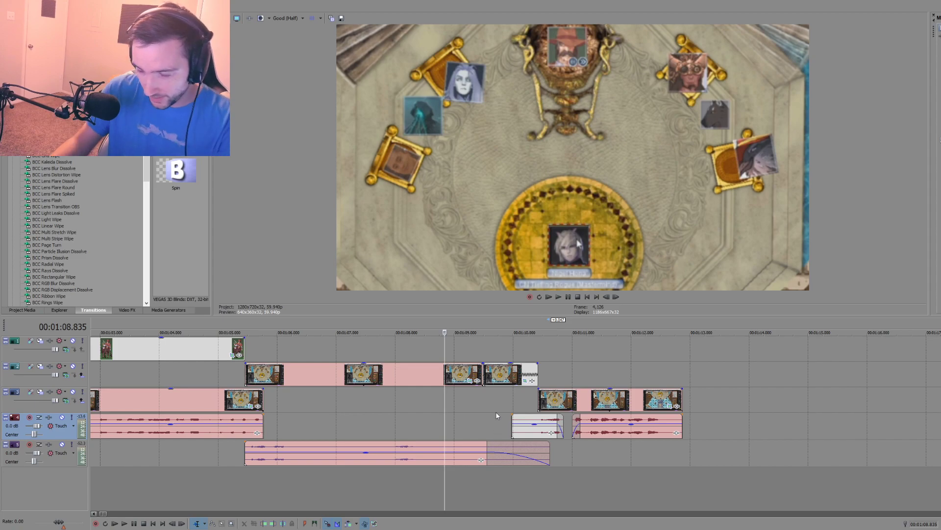
key("space")
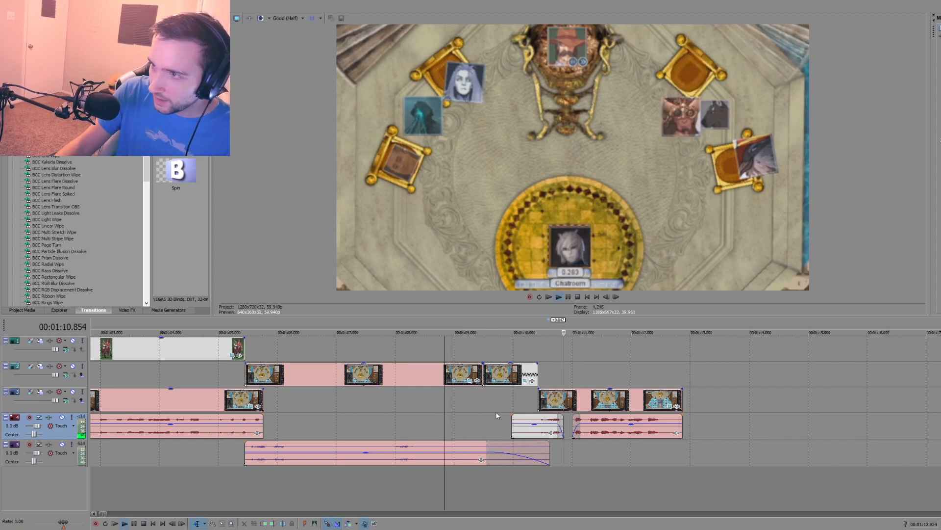
key("space")
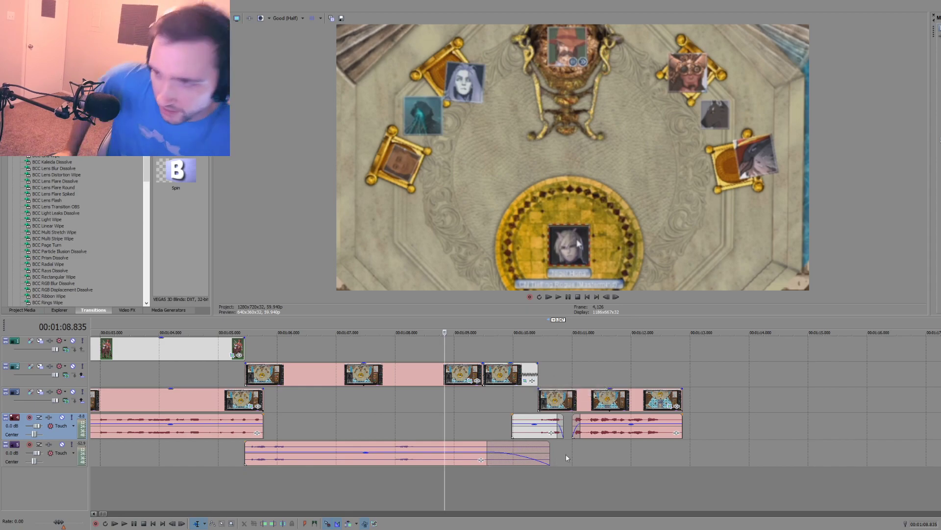
Step: Add a timeline marker named "Crickets???" at 00:01:09.486, where the short clip's second video piece starts, and play the section
left_click(478, 409)
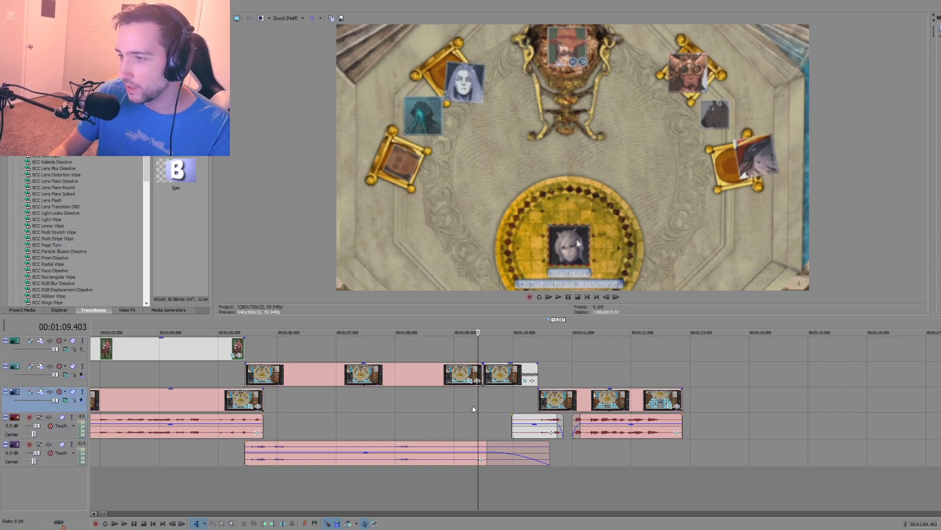
left_click(485, 346)
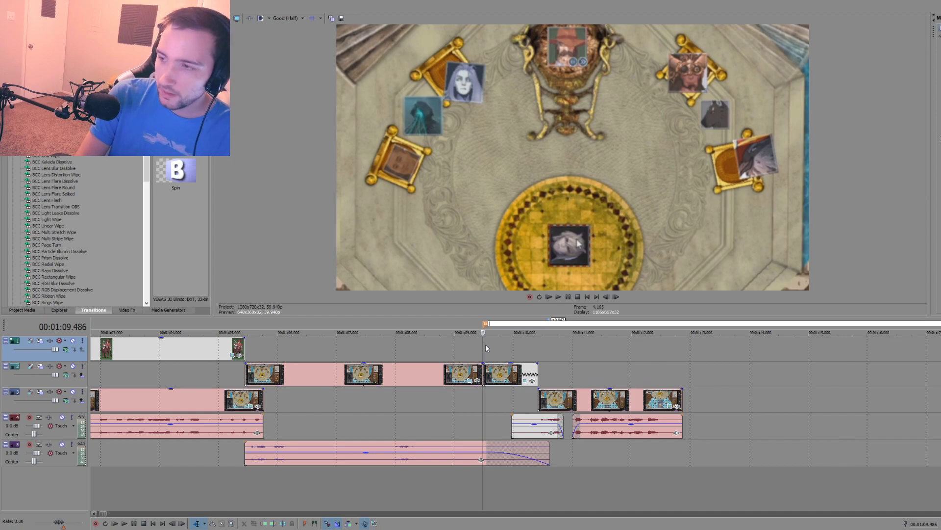
type("Crickets")
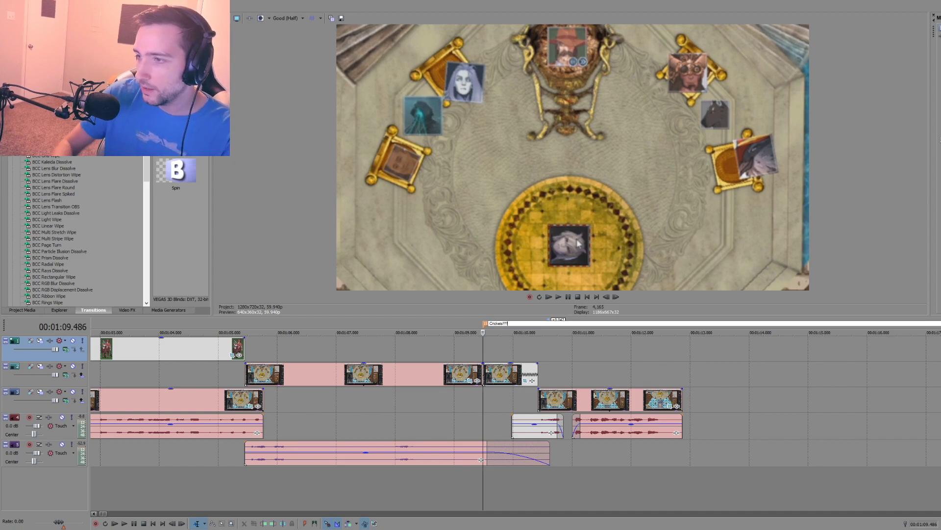
type("???")
key("Return")
key("space")
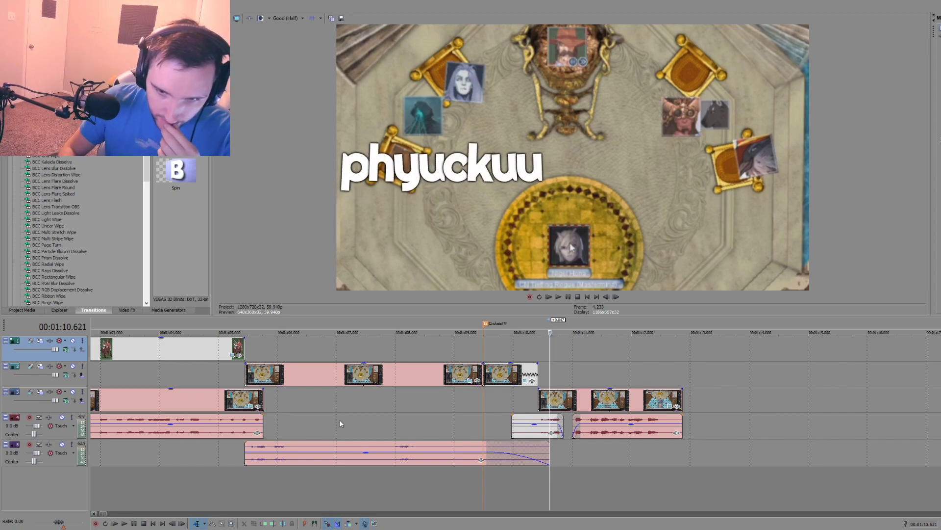
Step: Isolate the spoken bit in the short clip's audio by splitting it at 00:01:07.884 and 00:01:08.385, playing the passage to check
left_click(406, 403)
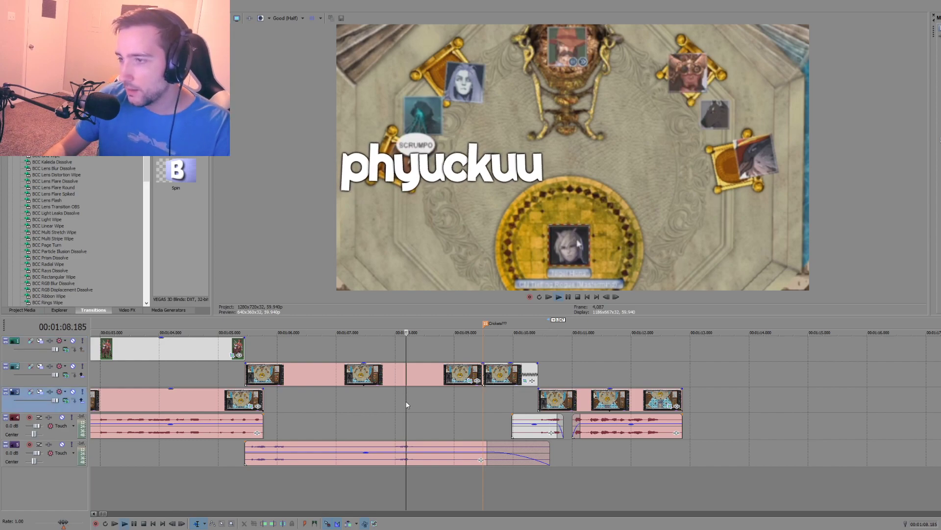
key("space")
key("space")
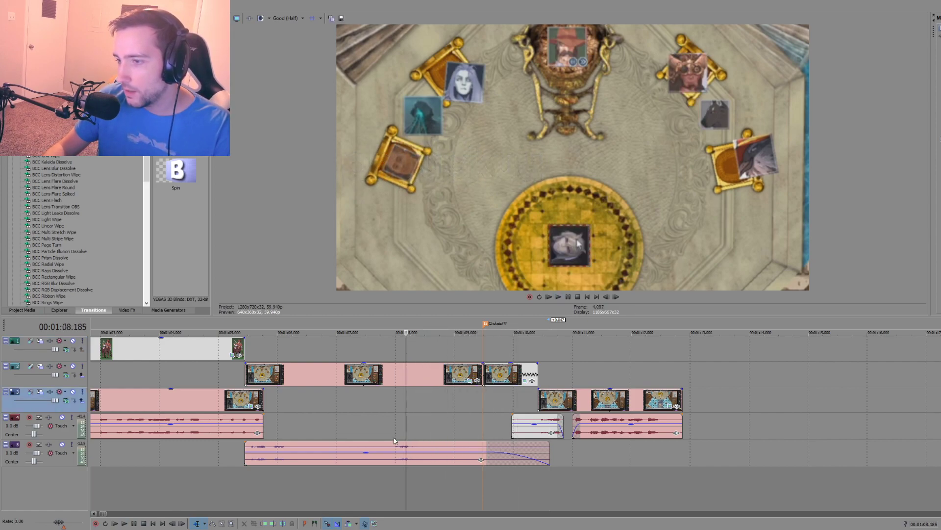
left_click(390, 448)
key("s")
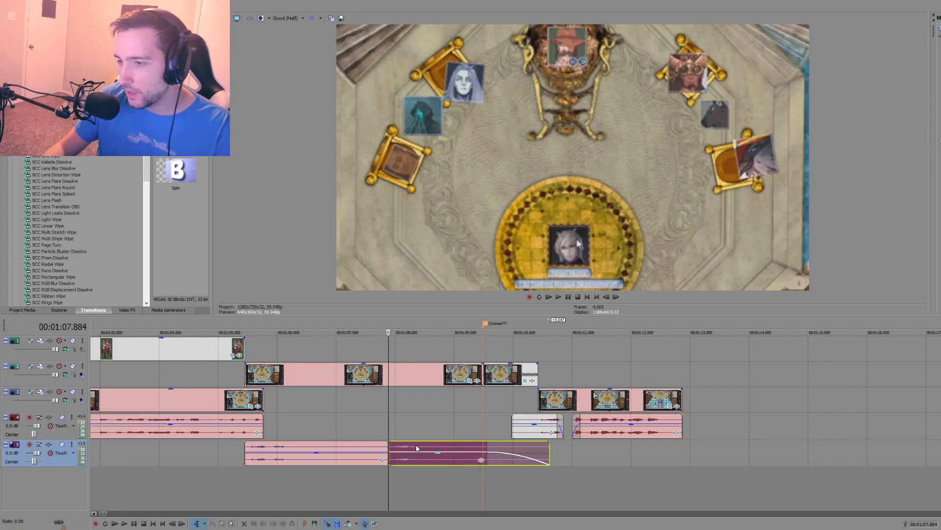
left_click(417, 447)
key("s")
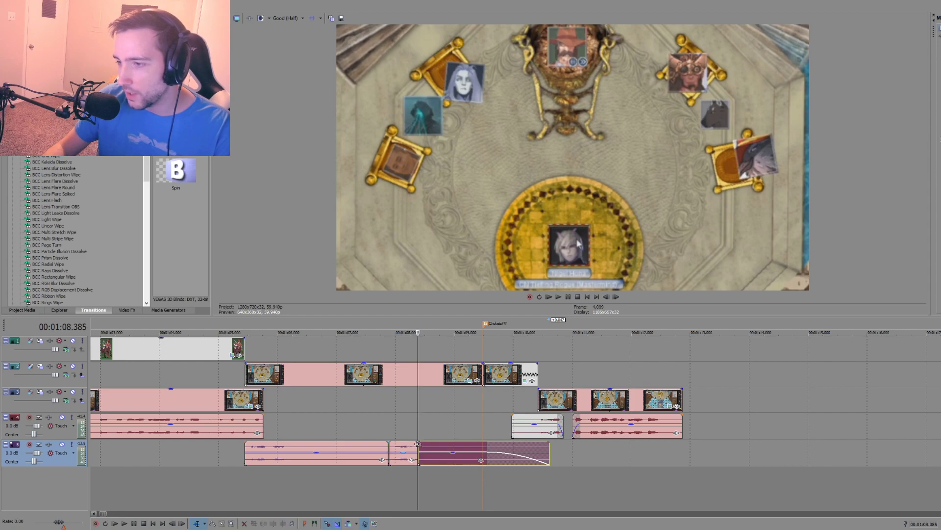
left_click(351, 420)
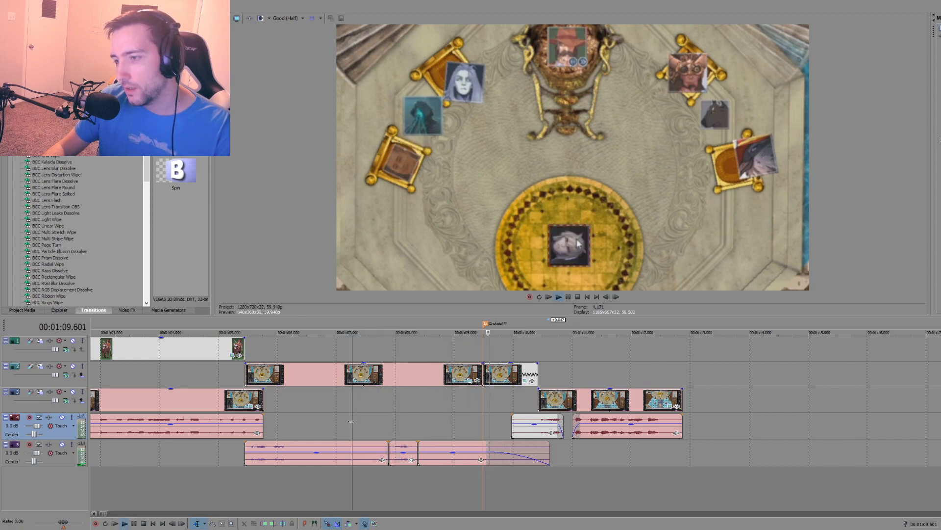
key("space")
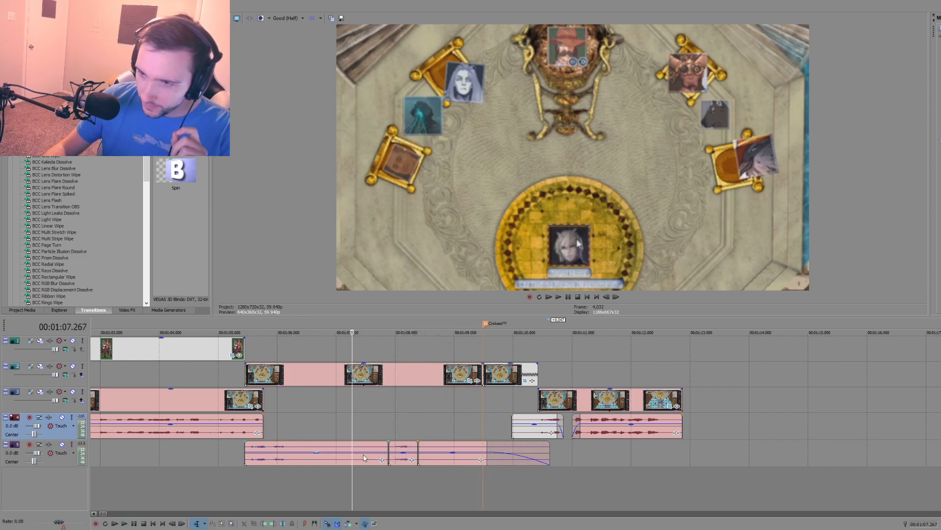
Step: Raise the gain of the short clip's three audio pieces to the top of the range and play from 00:01:06.350
mouse_move(360, 453)
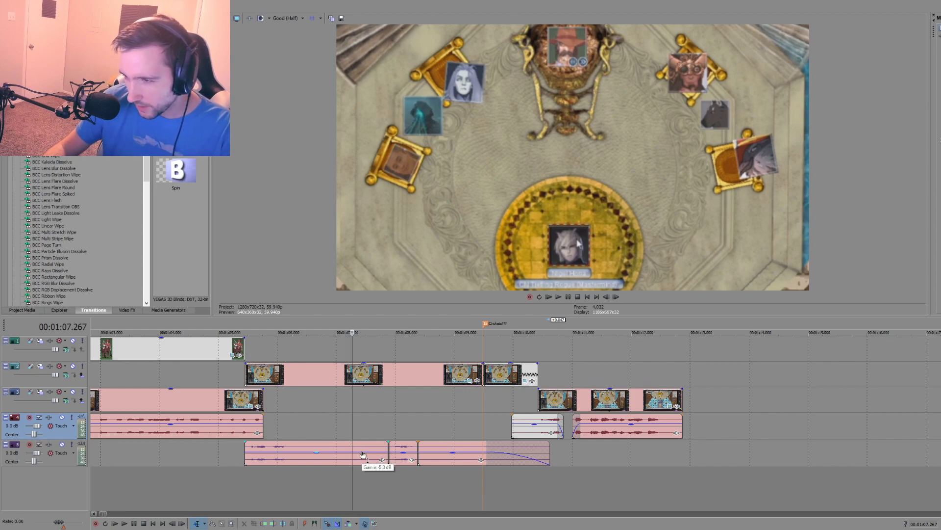
left_click(363, 455)
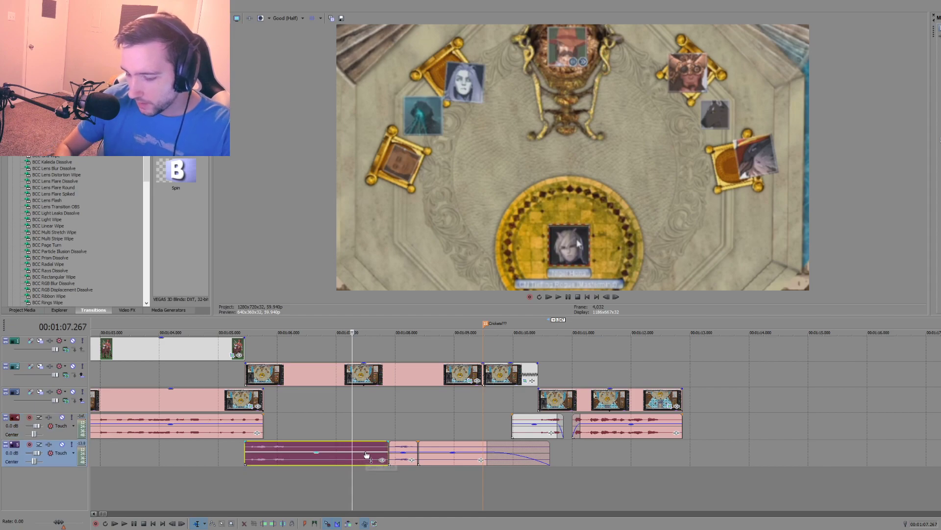
left_click_drag(403, 452, 444, 433)
left_click(298, 422)
key("space")
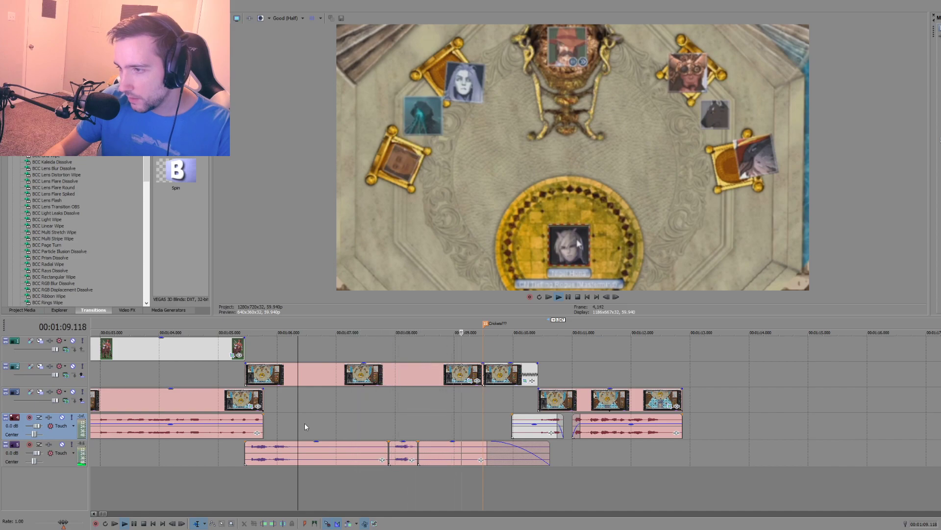
key("space")
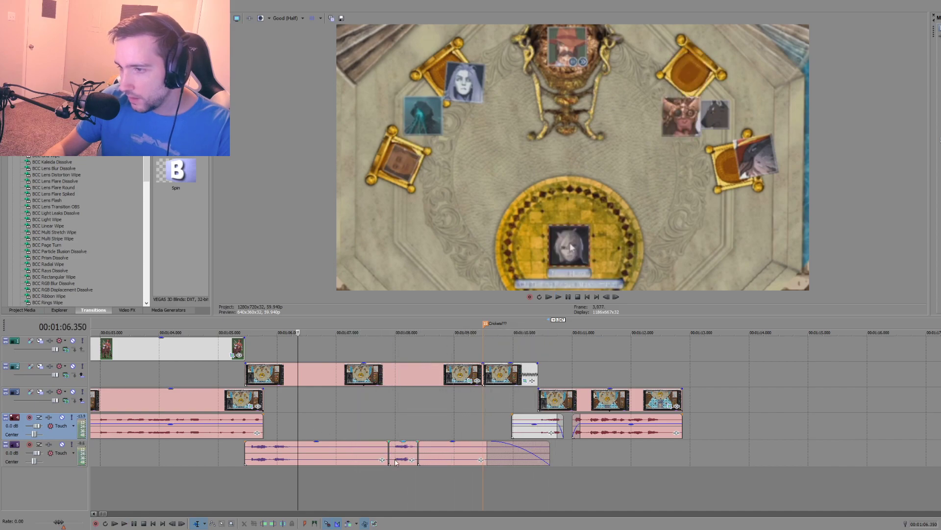
Step: Move the isolated speech audio one track up and its matching video, split out of the clip, to the topmost track, both at about 00:01:06.9
left_click_drag(401, 450, 341, 428)
left_click(386, 377)
left_click(384, 375)
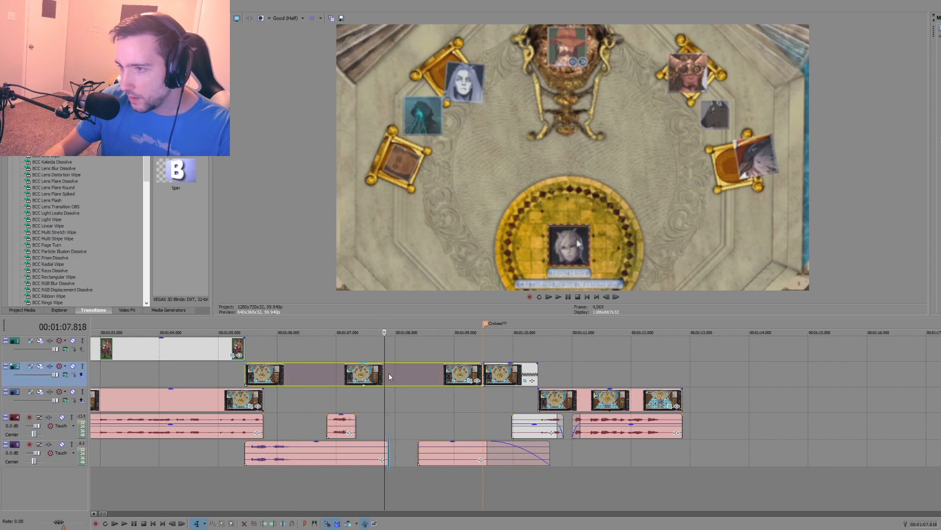
left_click(388, 375)
key("s")
left_click(417, 371)
key("s")
left_click_drag(406, 373, 344, 354)
Step: Cover the audio gap by overlapping the faded piece onto the first from about 00:01:07.1, and crossfade a pasted copy in from about 00:01:08.6
left_click(387, 452)
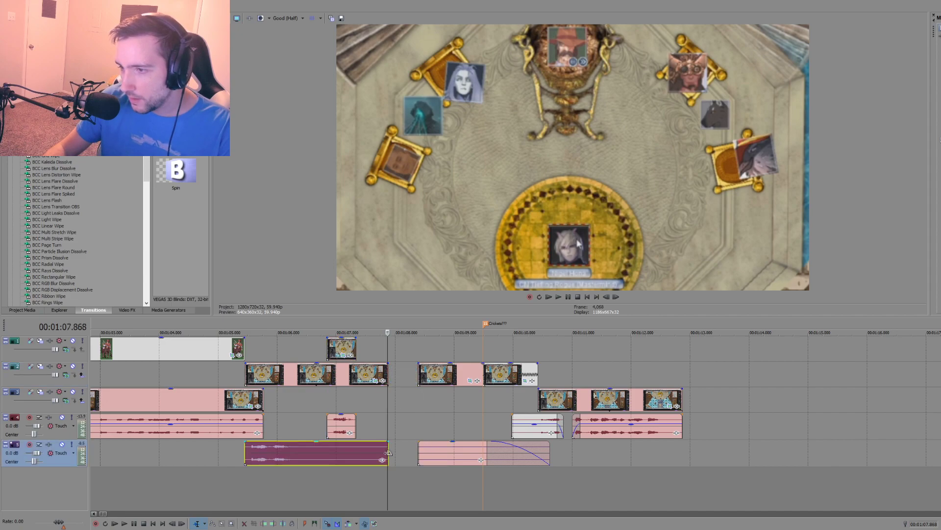
left_click_drag(449, 456, 372, 455)
left_click(401, 451)
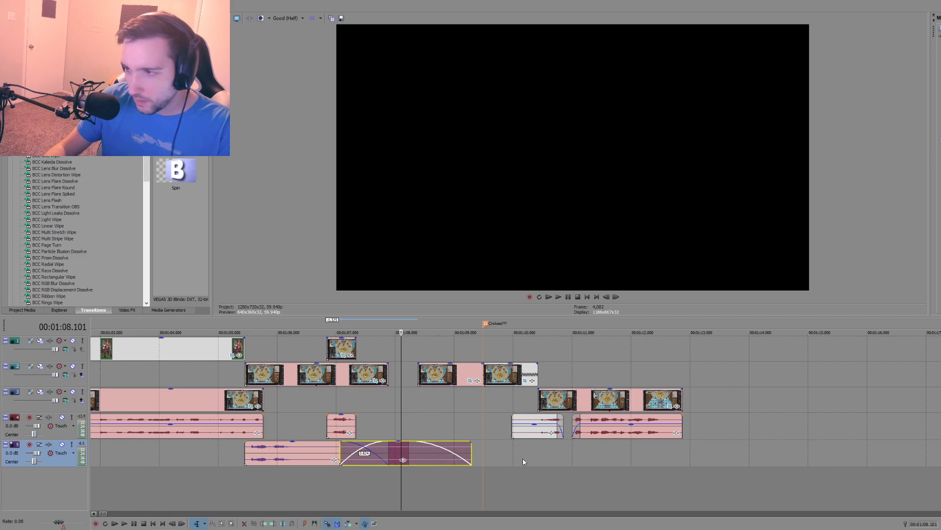
left_click(525, 458)
key("ctrl+v")
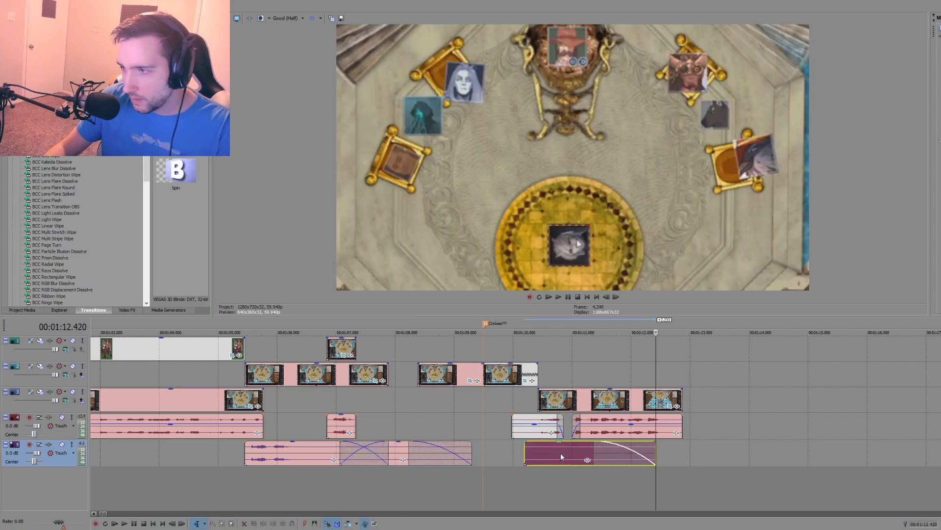
left_click_drag(560, 452, 468, 453)
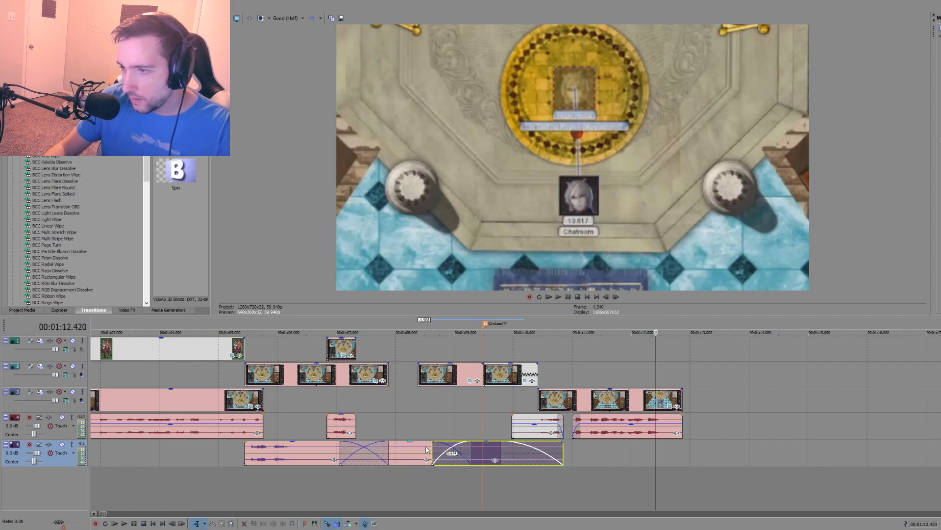
left_click(245, 481)
key("space")
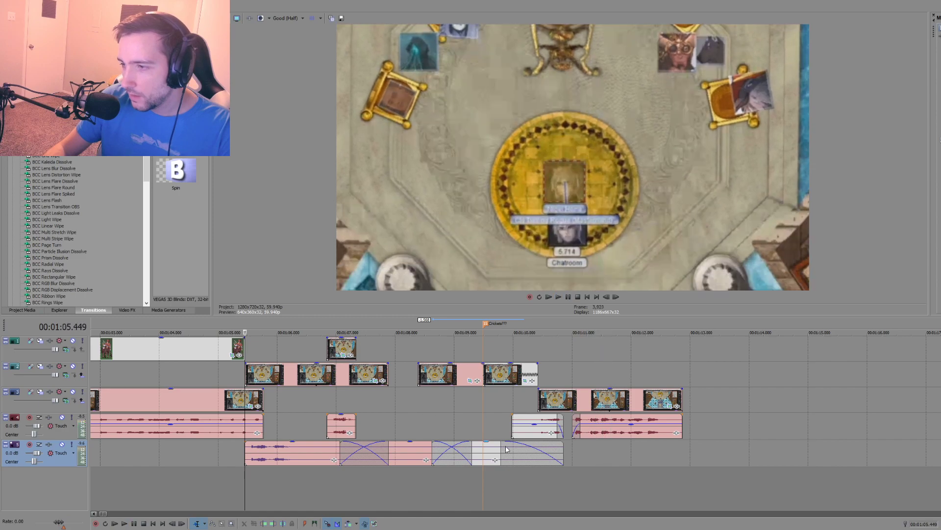
Step: Add another copy of the faded background audio, crossfading in at about 00:01:10.7 and ending with the final clip, and play the section
left_click(489, 452)
left_click_drag(491, 453, 526, 463)
left_click(483, 419)
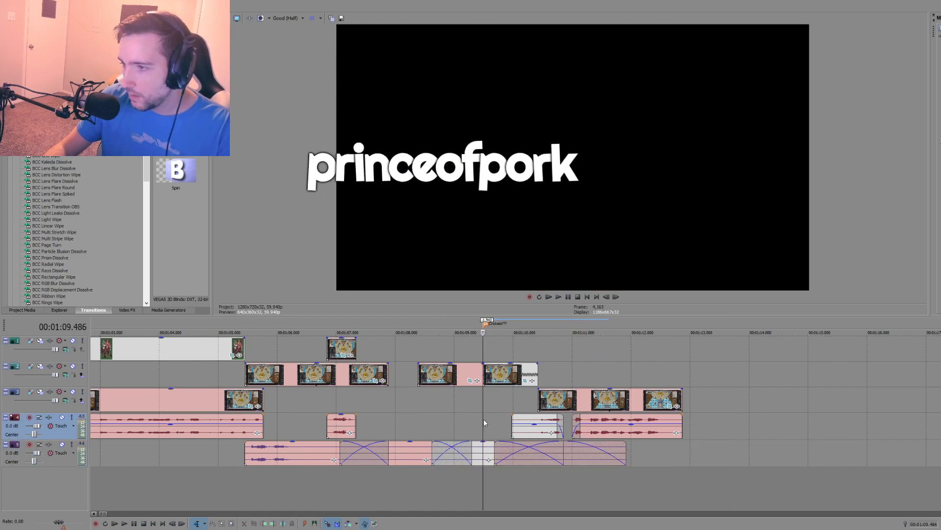
key("space")
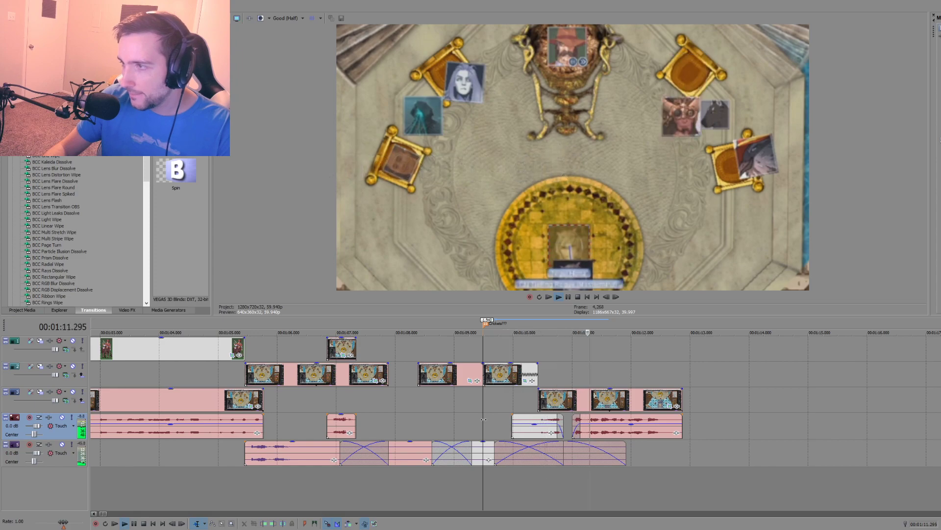
key("space")
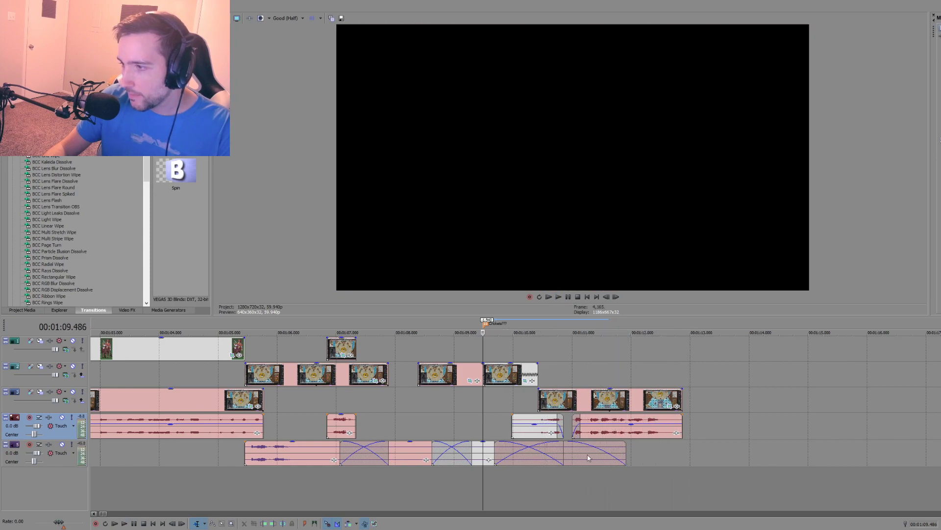
left_click_drag(586, 456, 645, 454)
key("space")
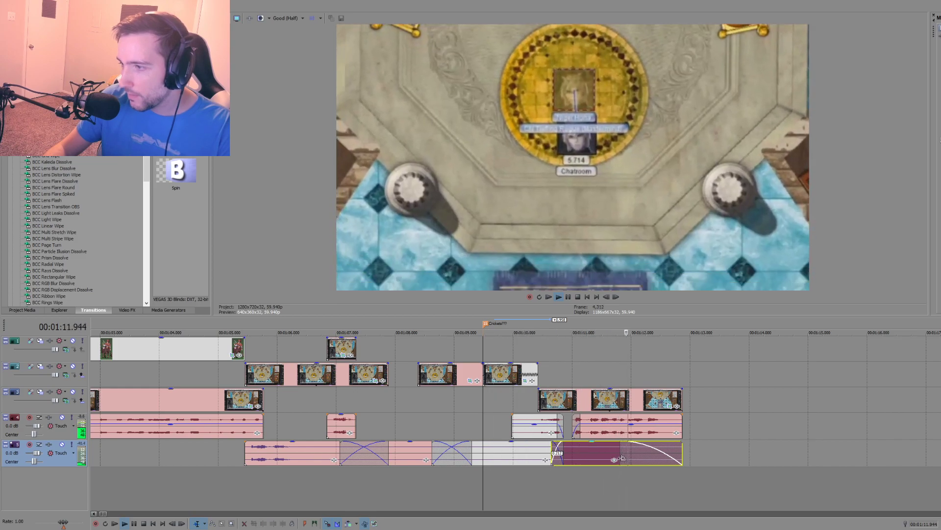
key("space")
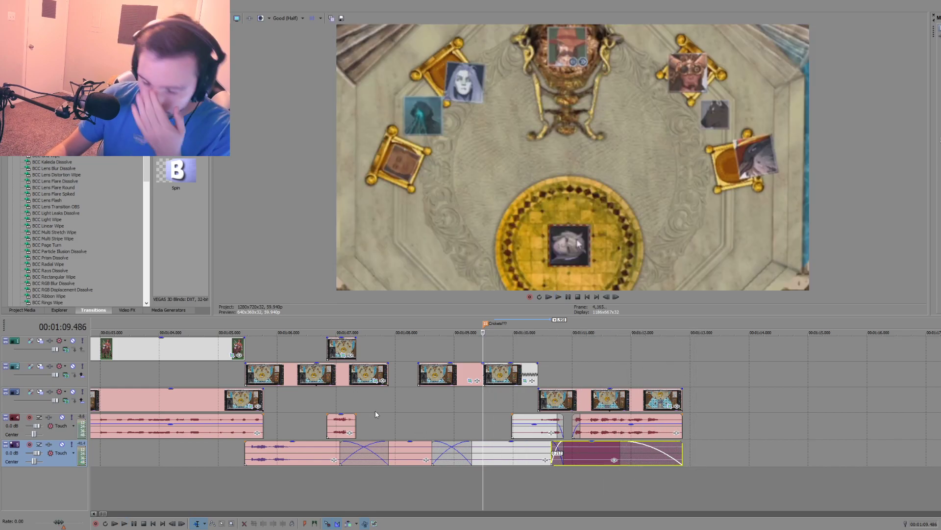
Step: Close the video gap by moving the middle piece against the first and extending the following piece's start back to about 00:01:09.0
left_click(432, 375)
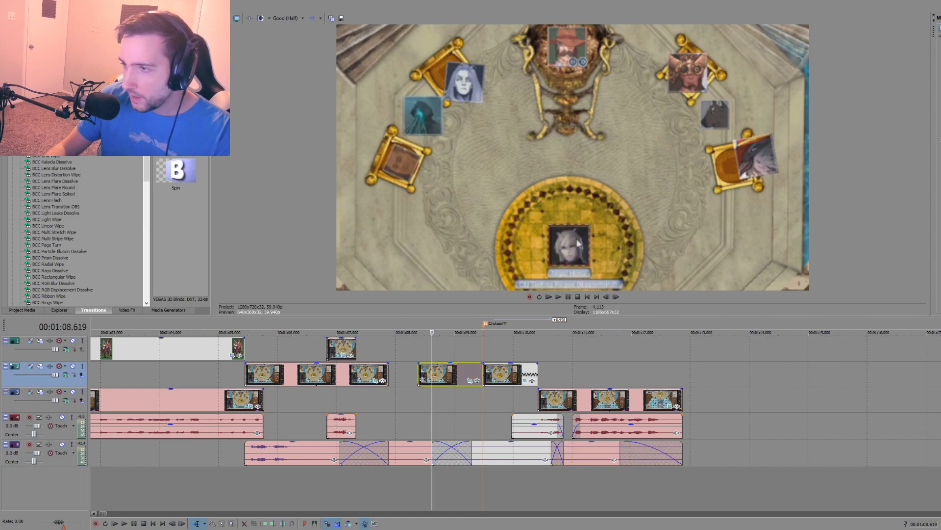
left_click_drag(445, 380, 426, 379)
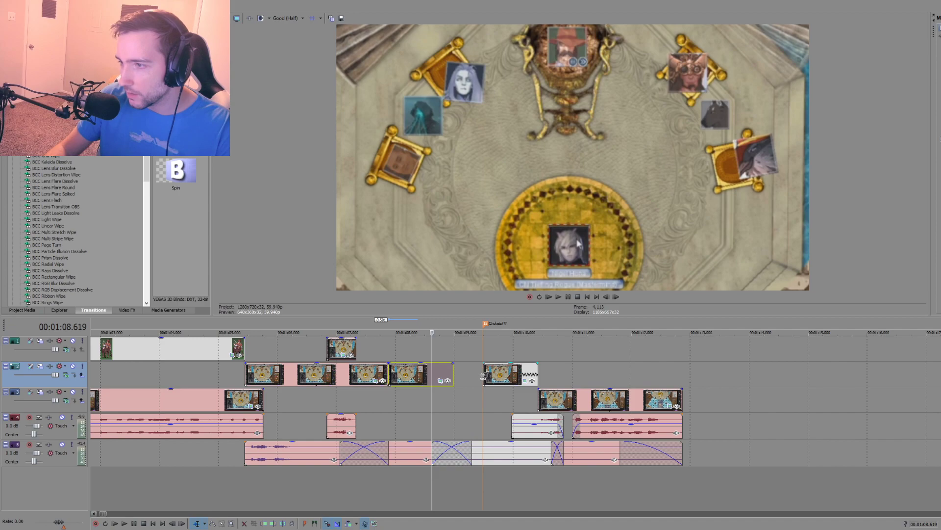
left_click_drag(484, 374, 456, 374)
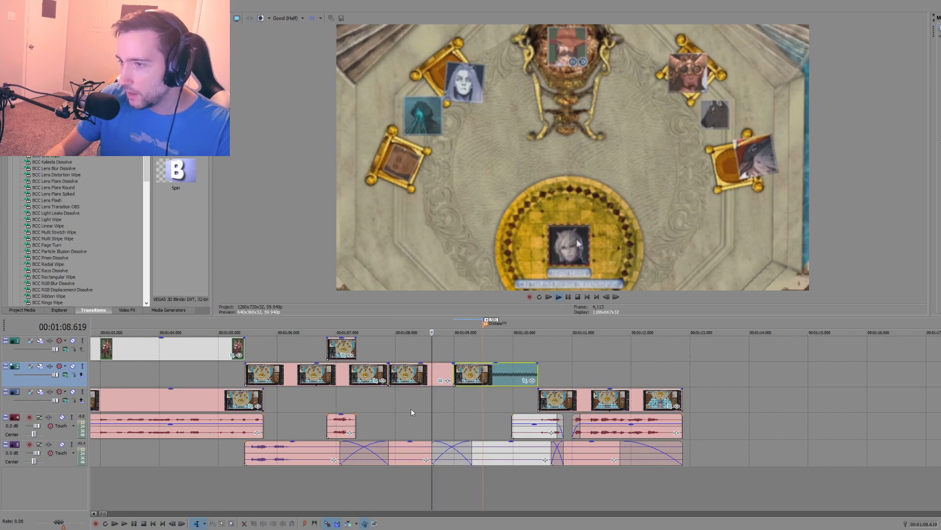
Step: Play from 00:01:08.619 and move the short speech audio piece later so it meets the start of the final clip's audio
key("space")
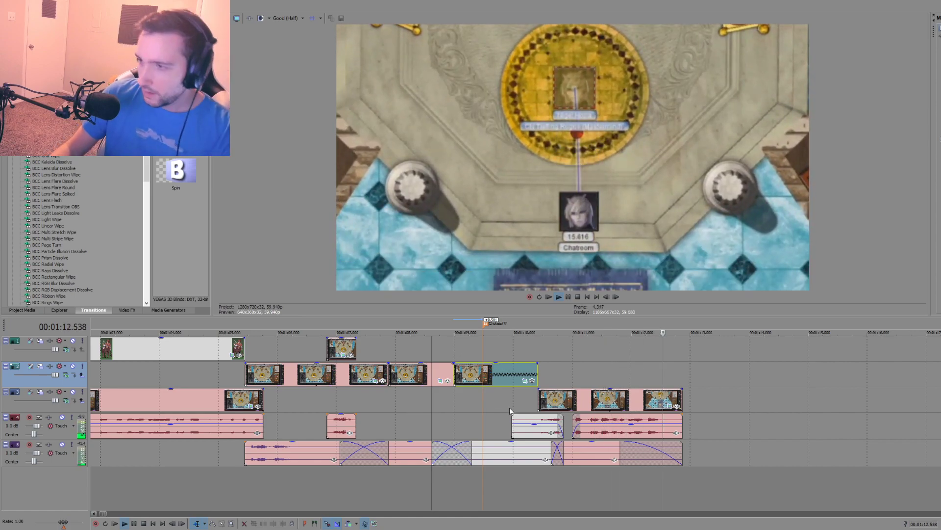
key("space")
left_click_drag(530, 421, 540, 418)
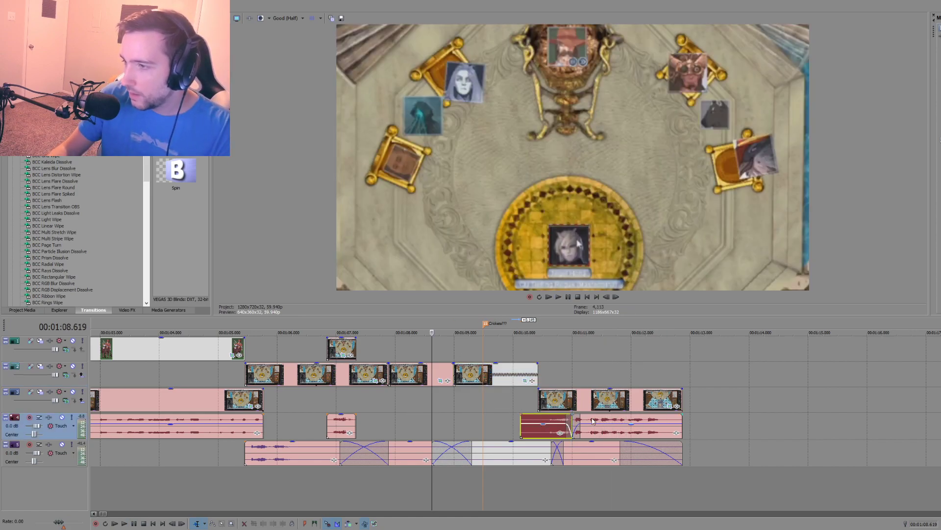
Step: Delete the short speech audio piece before the final clip, lengthen the fade-in on the final clip's audio, and preview from about 00:01:10.0
key("space")
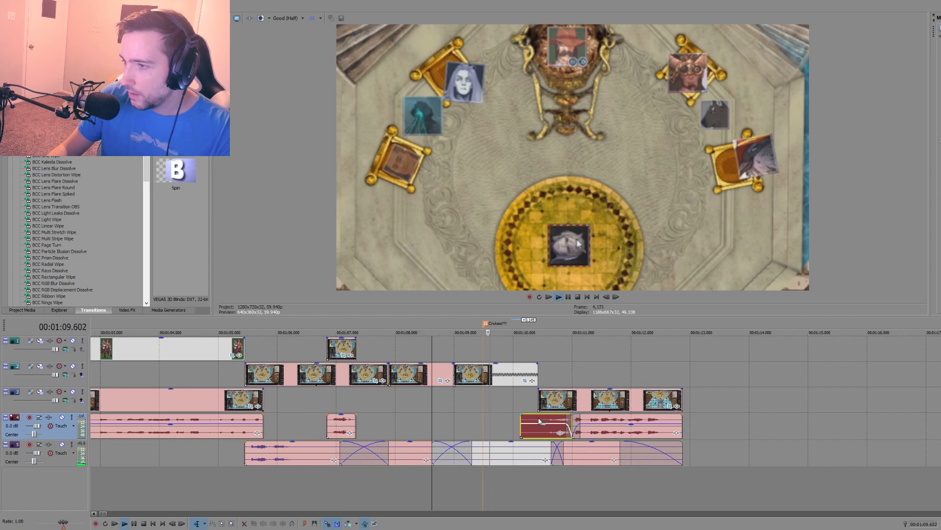
key("Return")
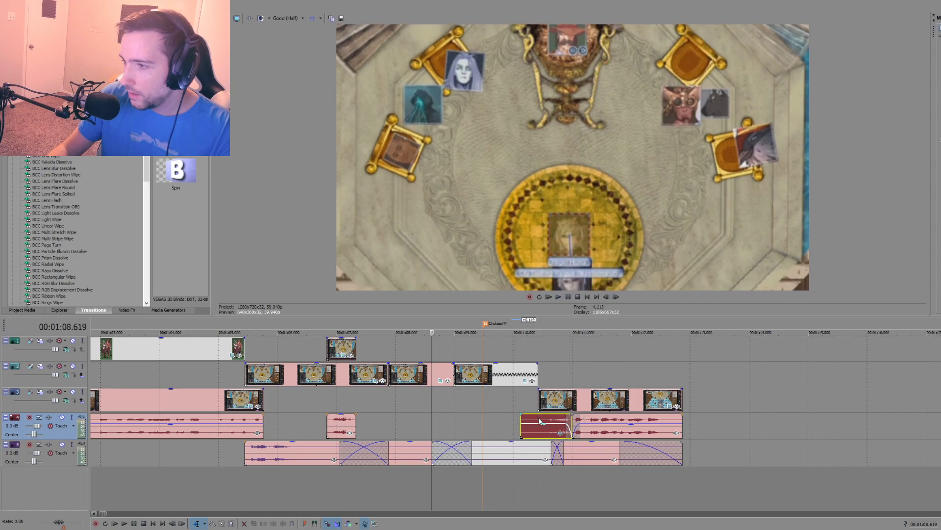
key("Delete")
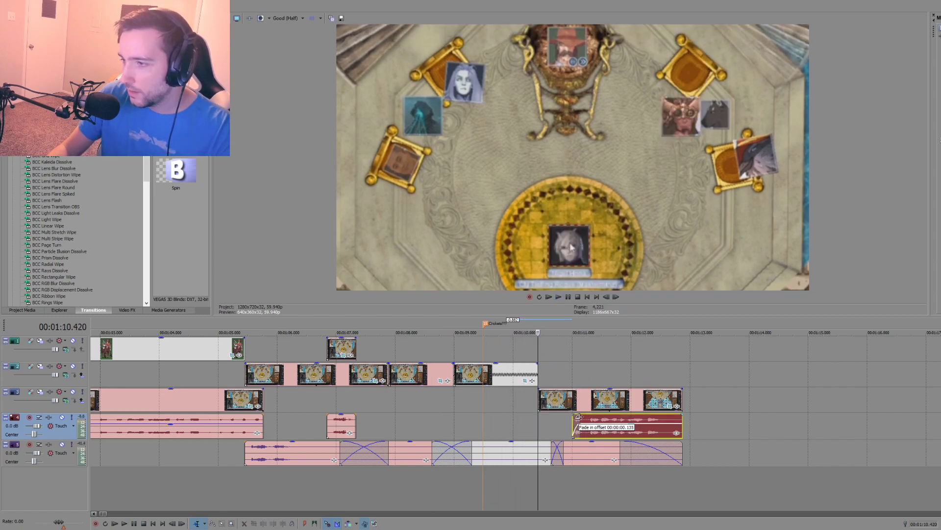
left_click(589, 418)
left_click(514, 417)
key("space")
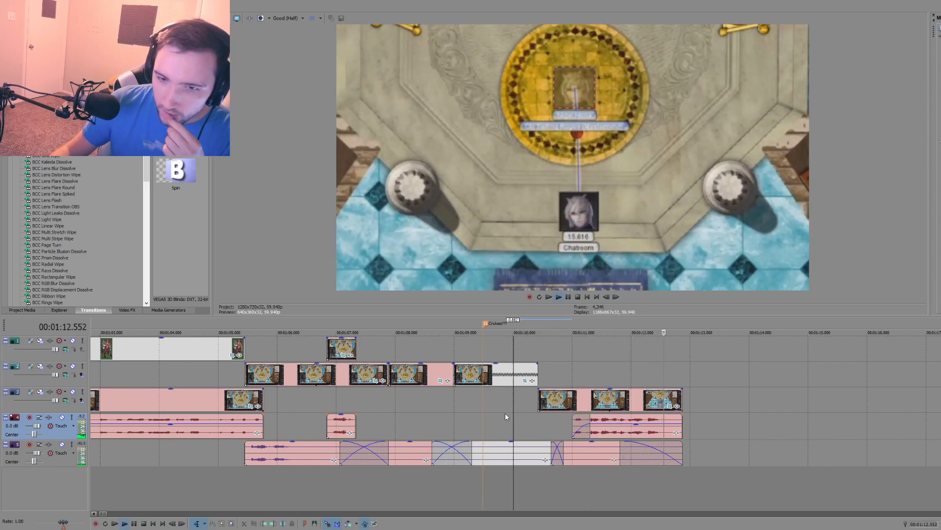
key("space")
Step: Play from 00:01:05.232 and move the short overlay clip and its speech audio about 0.5 s later, starting at about 00:01:07.3
left_click(234, 380)
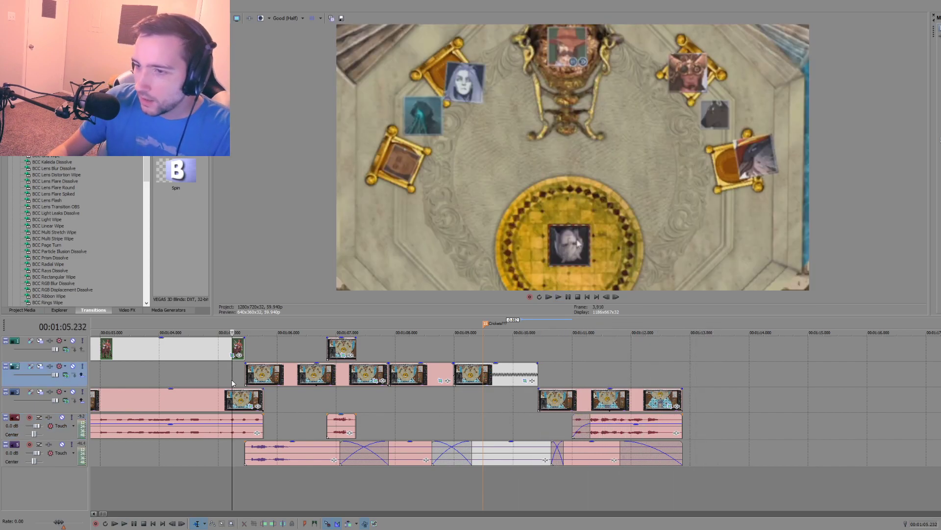
key("space")
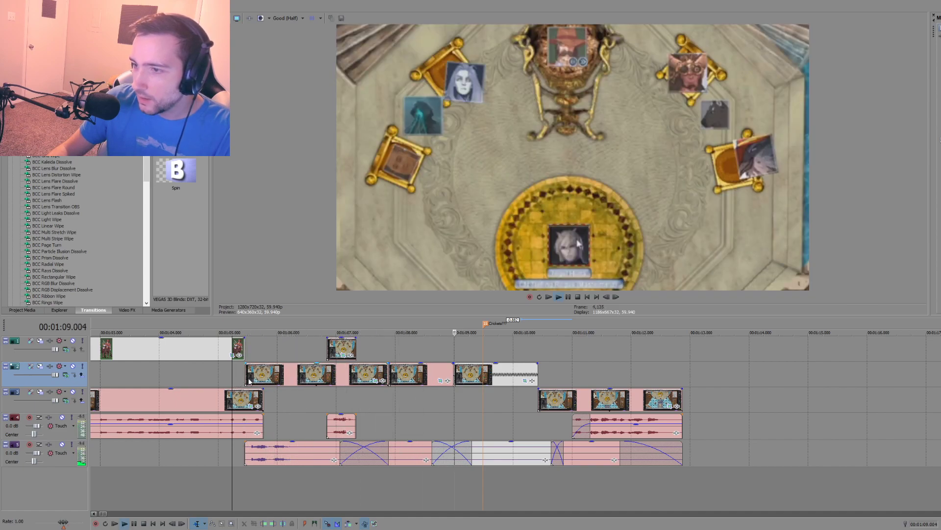
key("space")
left_click_drag(344, 427, 373, 428)
left_click(343, 351)
left_click_drag(343, 351, 373, 351)
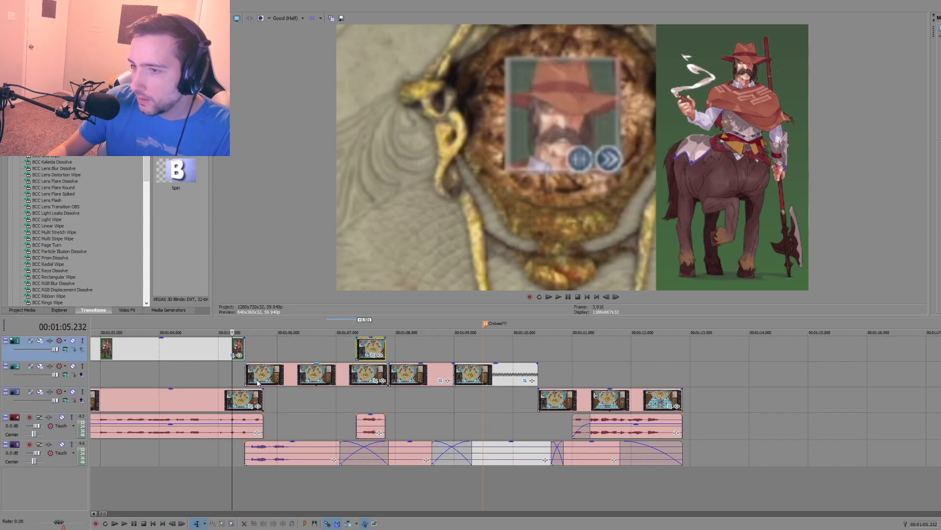
Step: Replay the section, shift the short overlay clip and its speech audio another 0.217 s later, and play through to the end of the final clip
left_click(240, 375)
key("space")
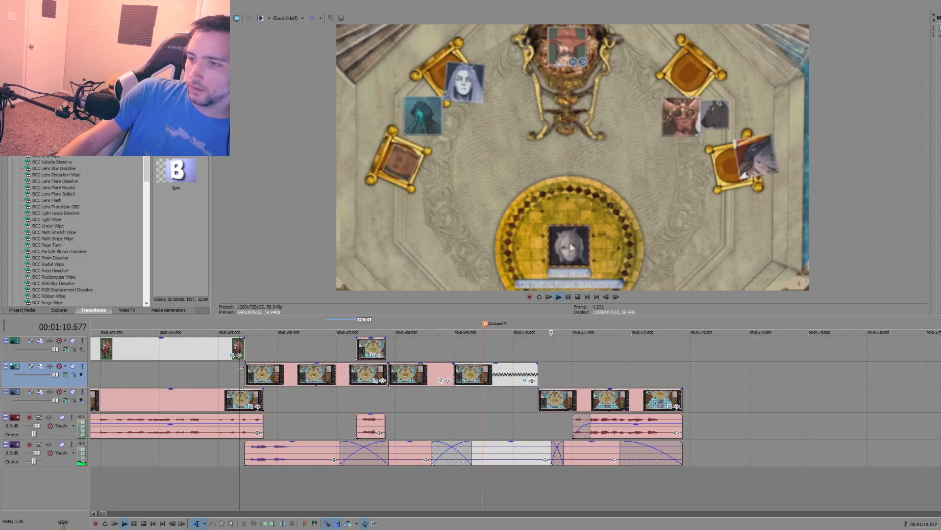
key("space")
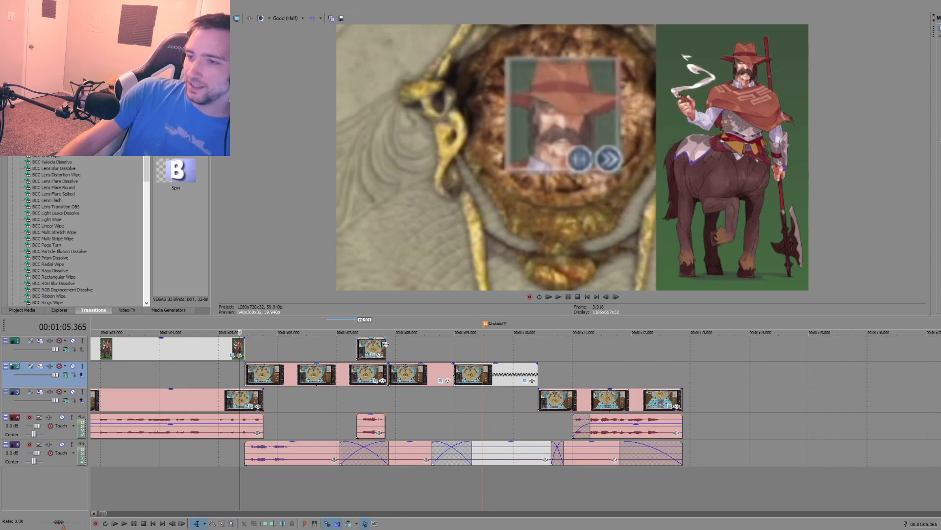
left_click_drag(373, 351, 385, 351)
left_click_drag(383, 416, 395, 416)
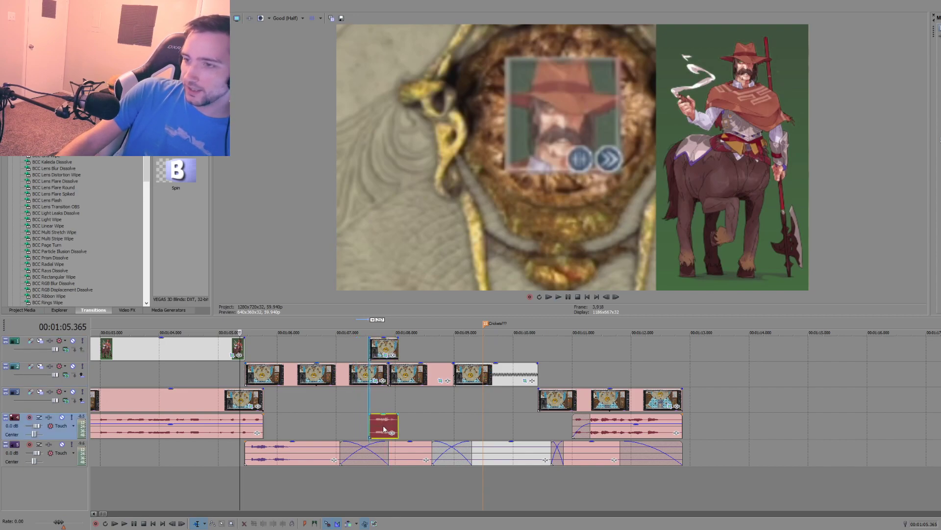
left_click(222, 372)
key("space")
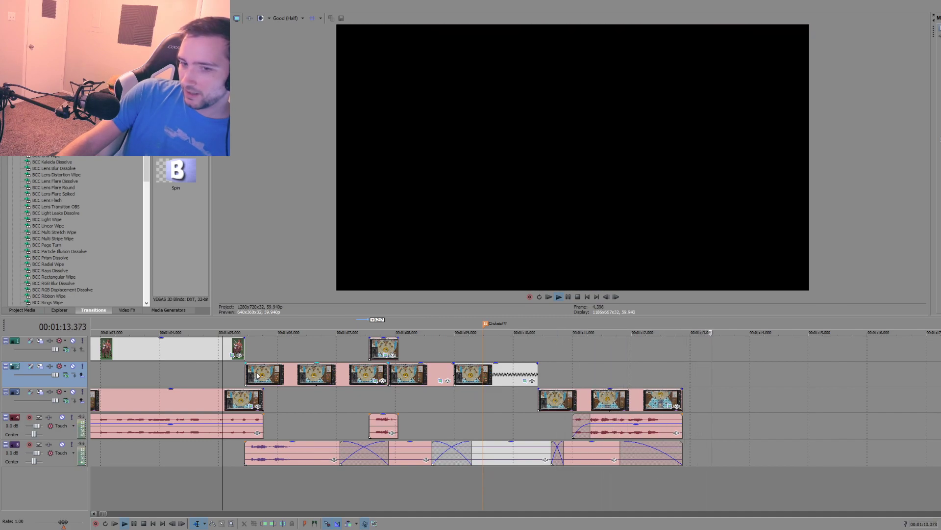
key("space")
Step: Switch to the narration script in the text editor and change "how scrumpo always acted" to "how we acted"
scroll(278, 373, "down", 6)
left_click(234, 370)
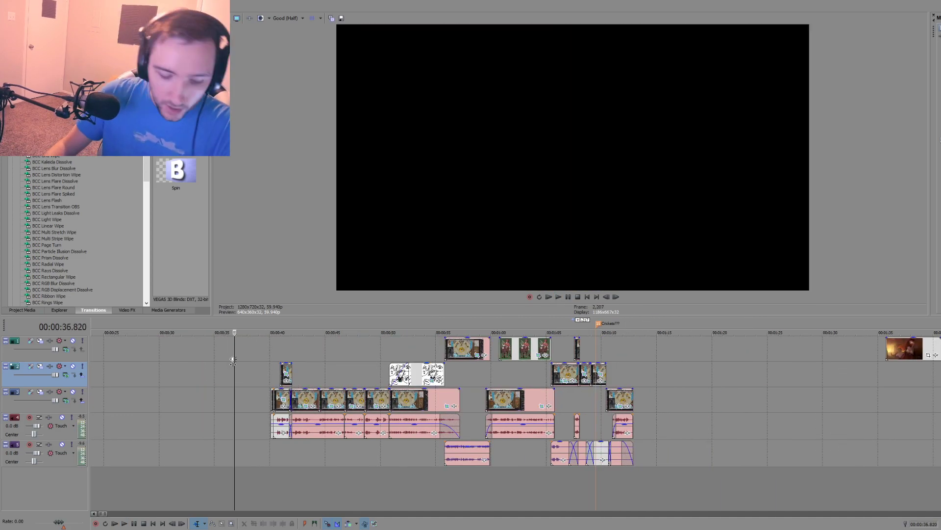
scroll(234, 360, "down", 3)
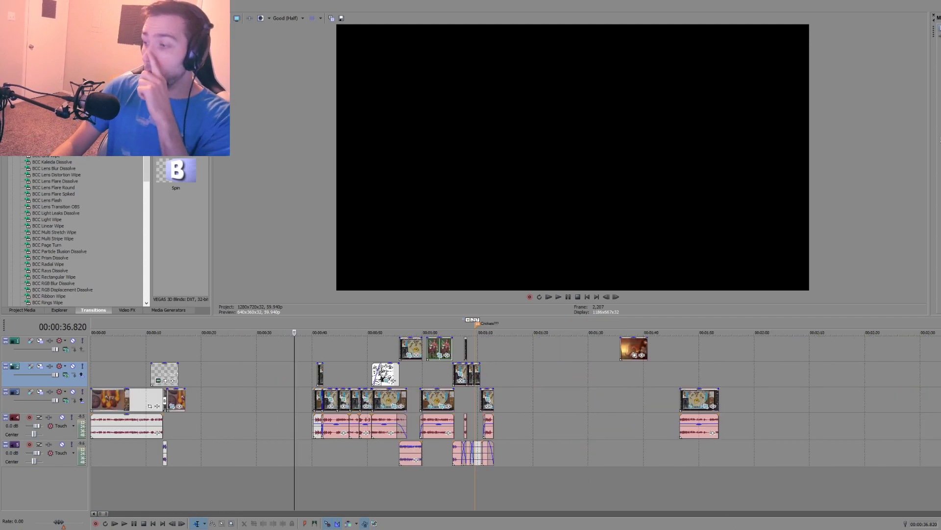
key("alt+Tab")
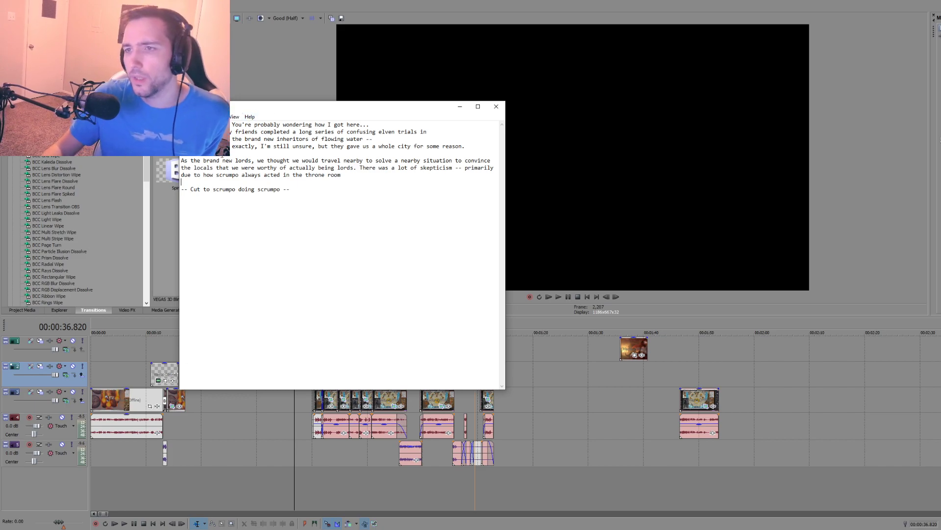
left_click(360, 169, "shift")
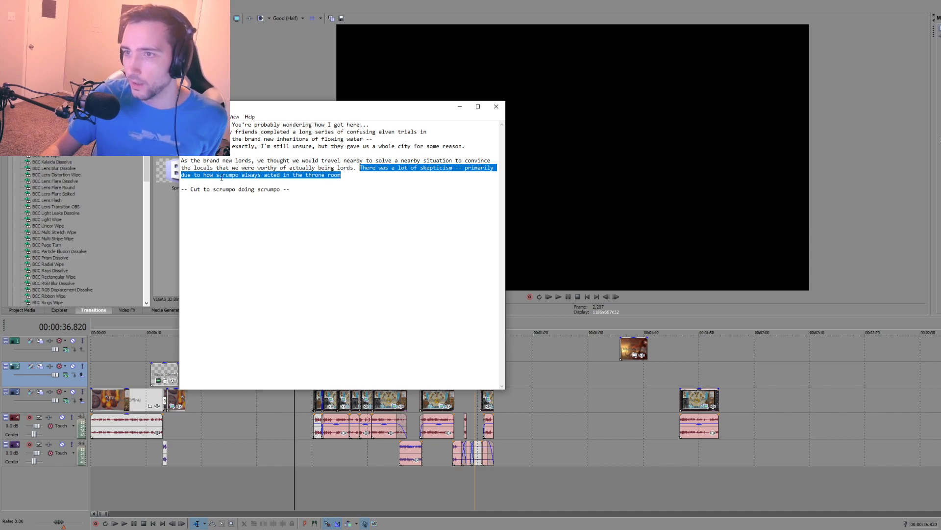
left_click_drag(240, 175, 219, 178)
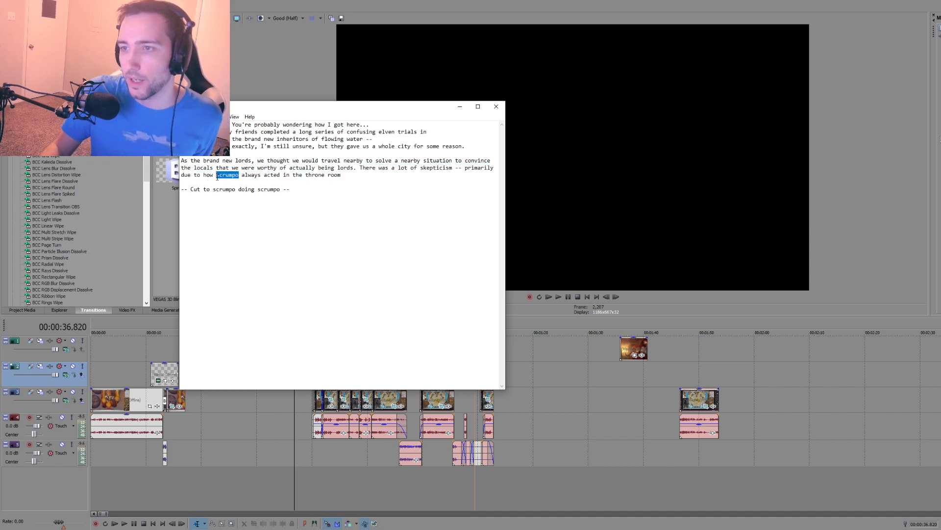
type("we")
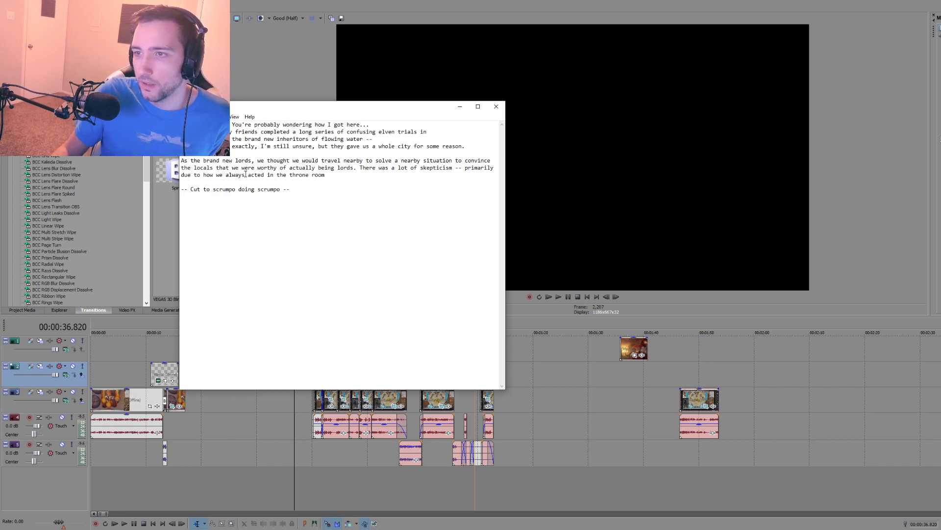
key("BackSpace")
key("BackSpace")
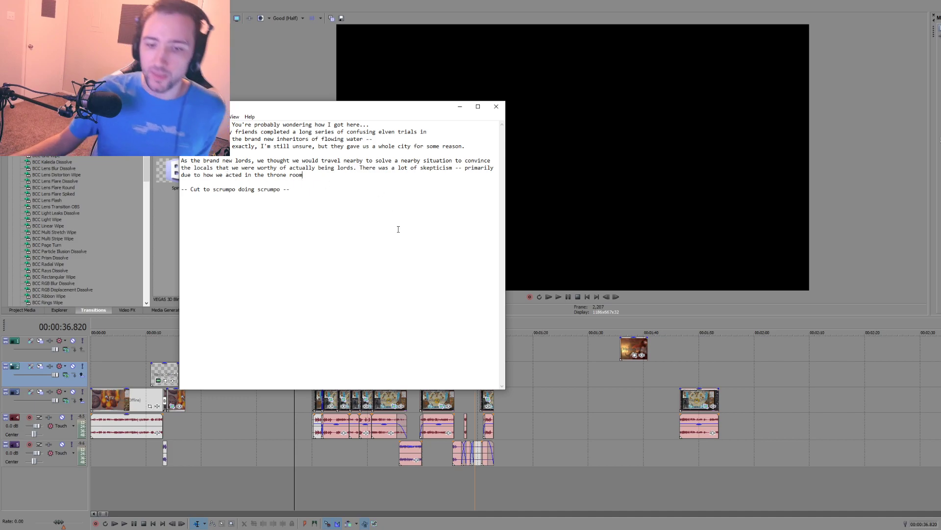
Step: Return to the video editor, check the character art at about 00:00:41 and 00:01:38, and play the leftover throne clip from about 00:01:49
left_click(520, 376)
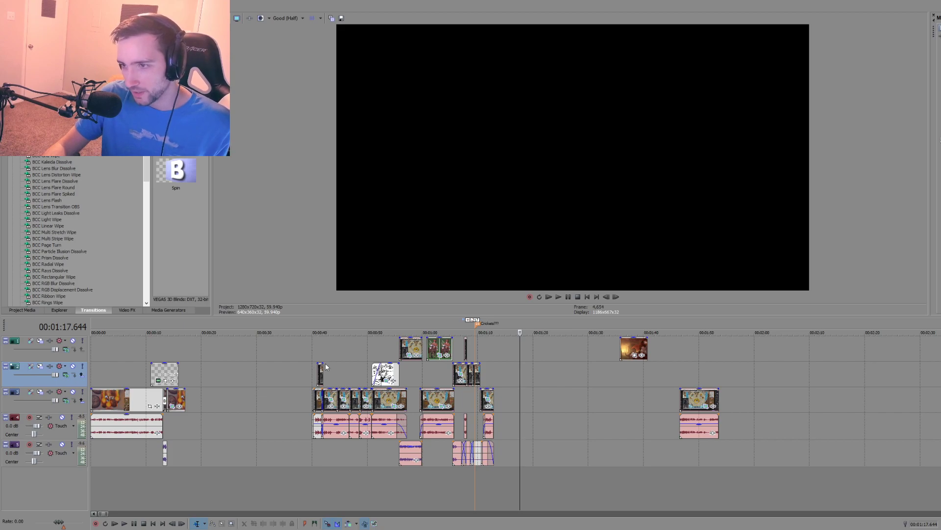
left_click(317, 352)
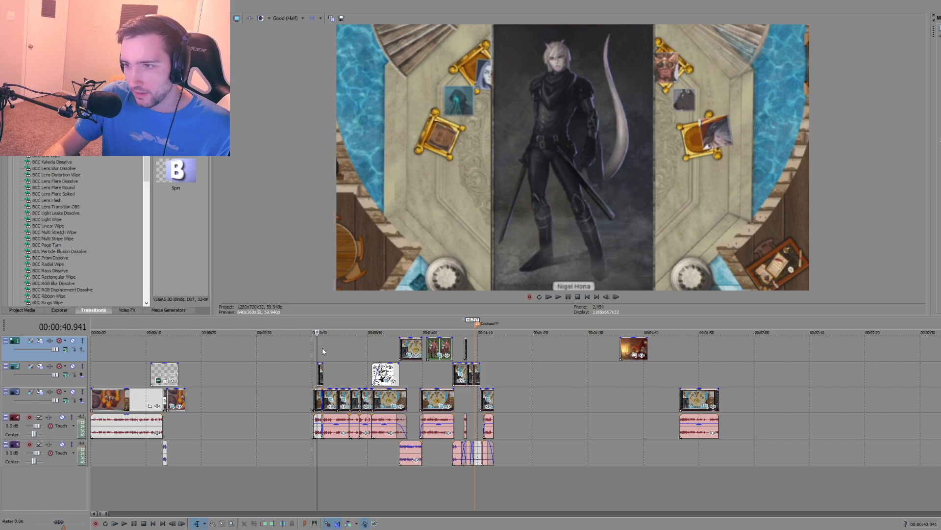
left_click(620, 372)
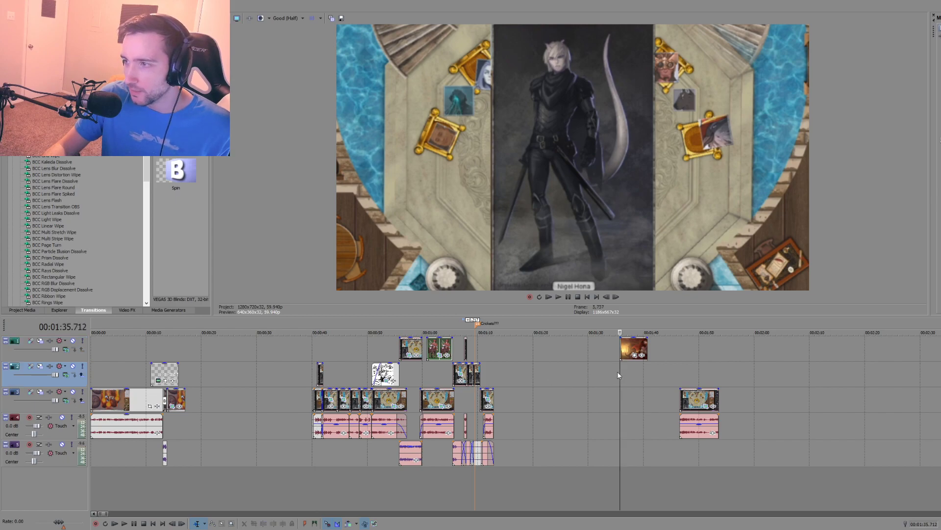
left_click(632, 371)
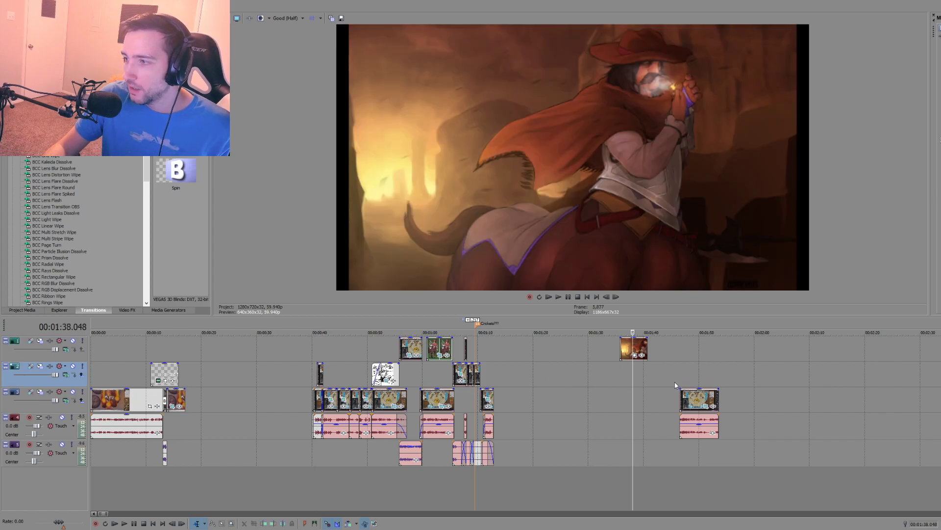
left_click(693, 384)
key("space")
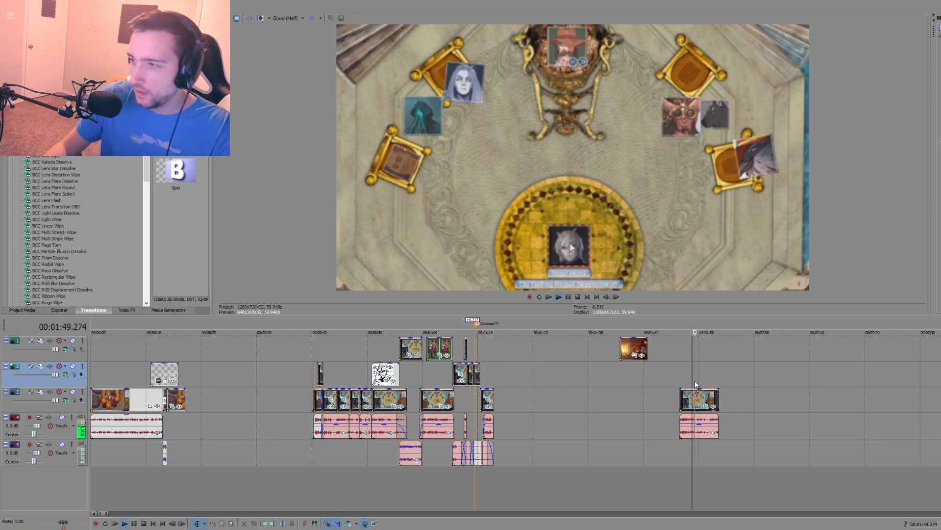
Step: Extend the end of the leftover throne clip to about 00:02:08 and preview it
scroll(671, 390, "up", 5)
left_click_drag(591, 417, 810, 415)
key("space")
Step: Delete the video and audio of the leftover throne clip that starts at about 00:01:46
left_click(554, 400)
key("Delete")
left_click(529, 419)
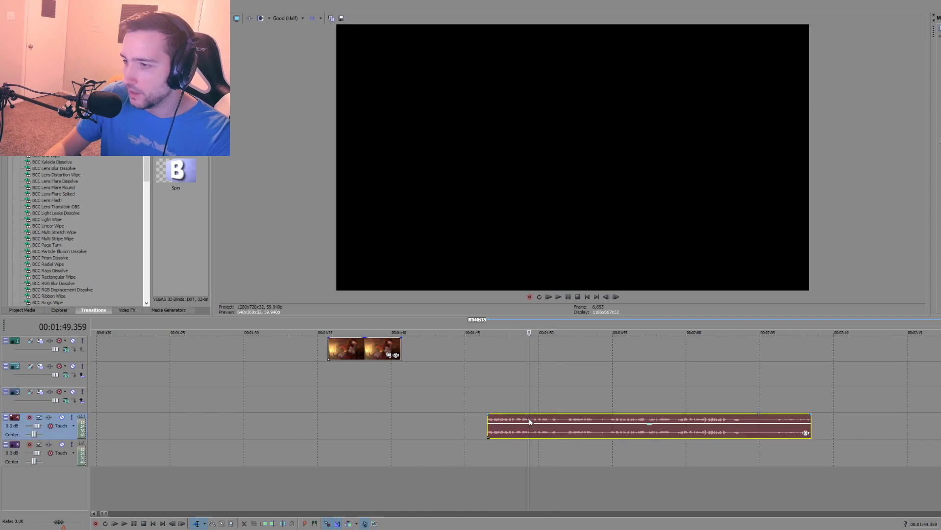
key("Delete")
left_click(285, 410)
scroll(286, 409, "down", 6)
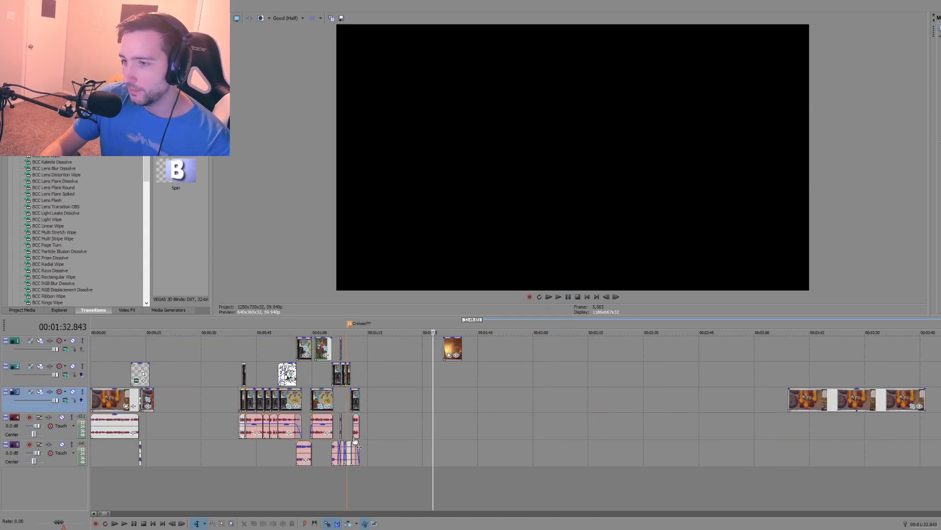
Step: Switch to the narration script, add blank lines below the "-- Cut to scrumpo doing scrumpo --" cue, and reread the paragraph above it
key("alt+Tab")
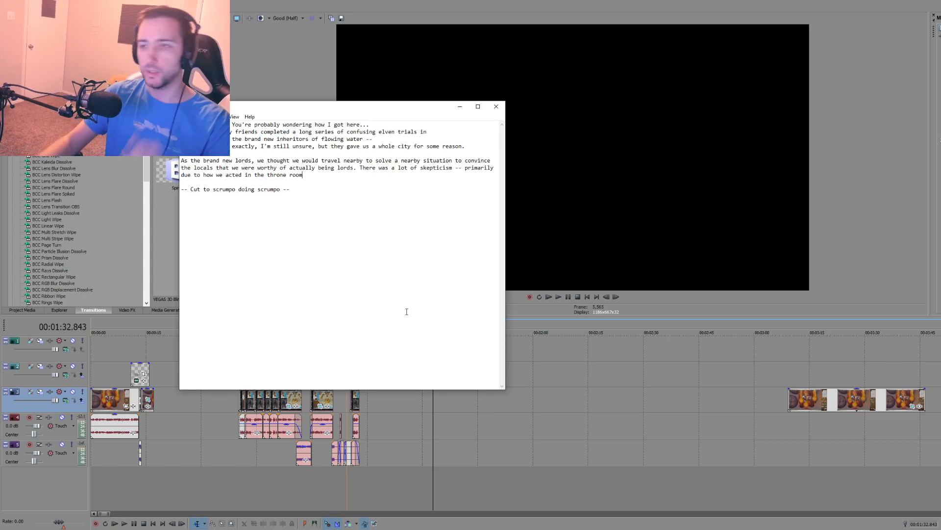
left_click(322, 196)
key("Return")
key("Return")
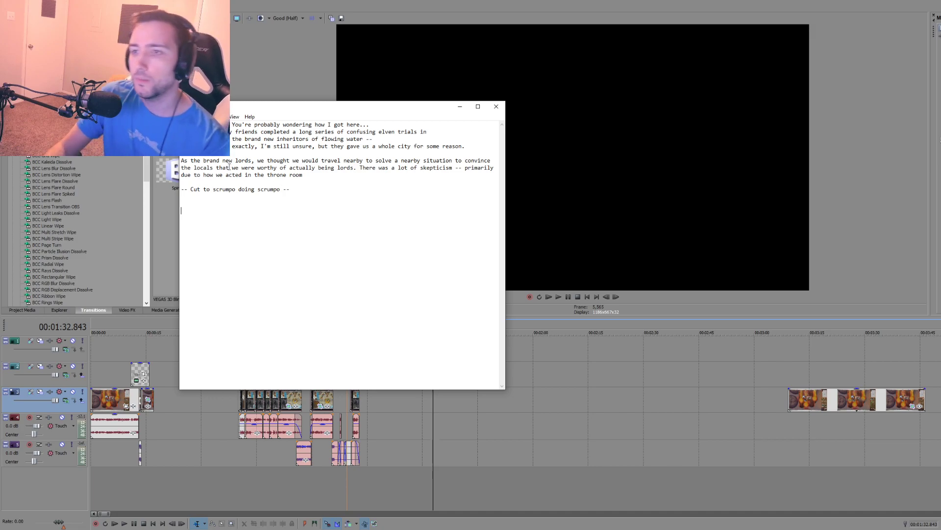
left_click_drag(252, 161, 450, 158)
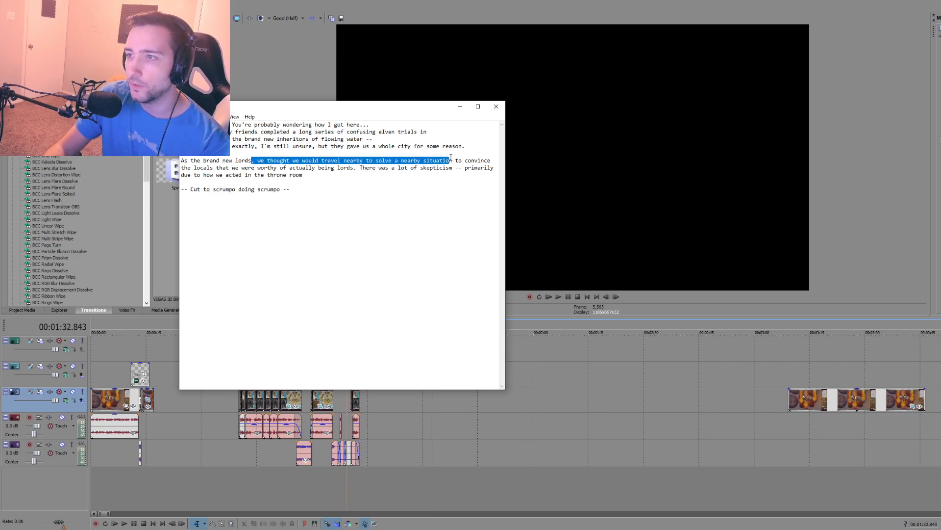
left_click(382, 160)
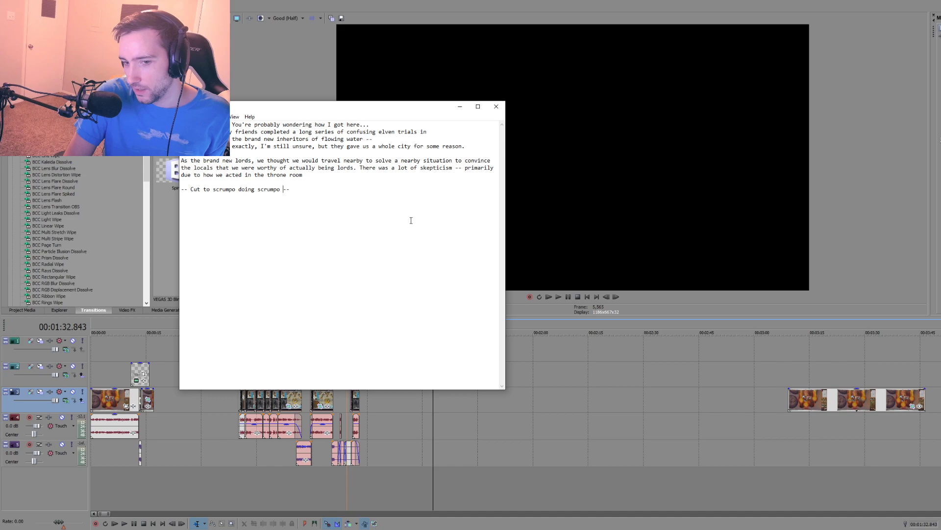
Step: Return to the video editor, play the opening fireball section with its title text, and examine the cut near 00:00:12.6
left_click(384, 430)
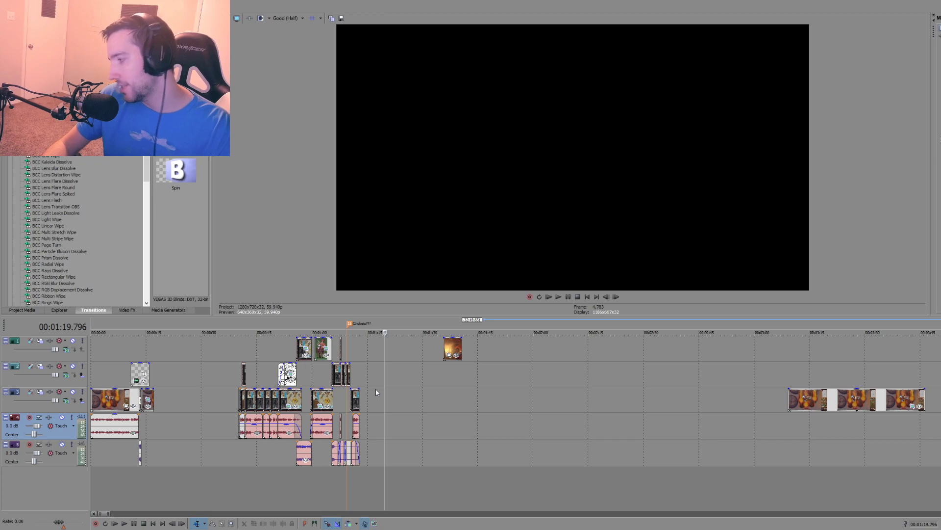
left_click(110, 457)
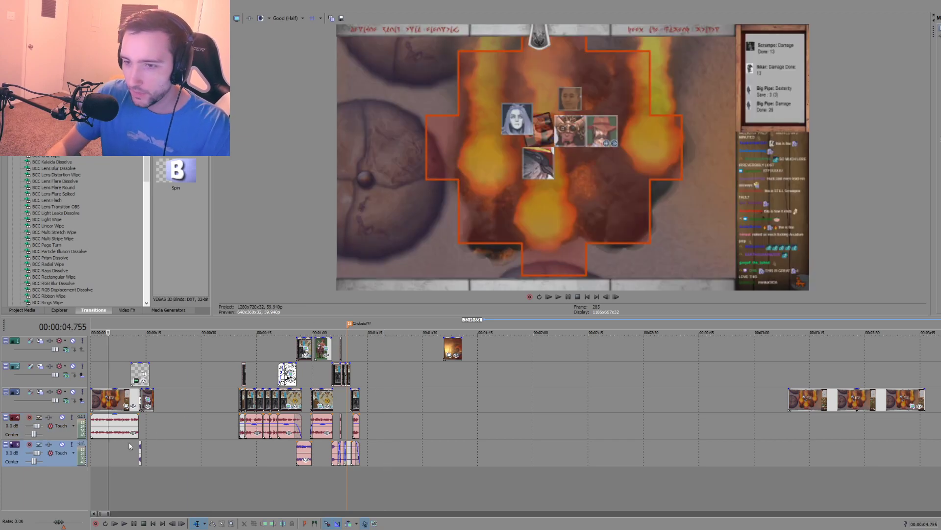
left_click(92, 455)
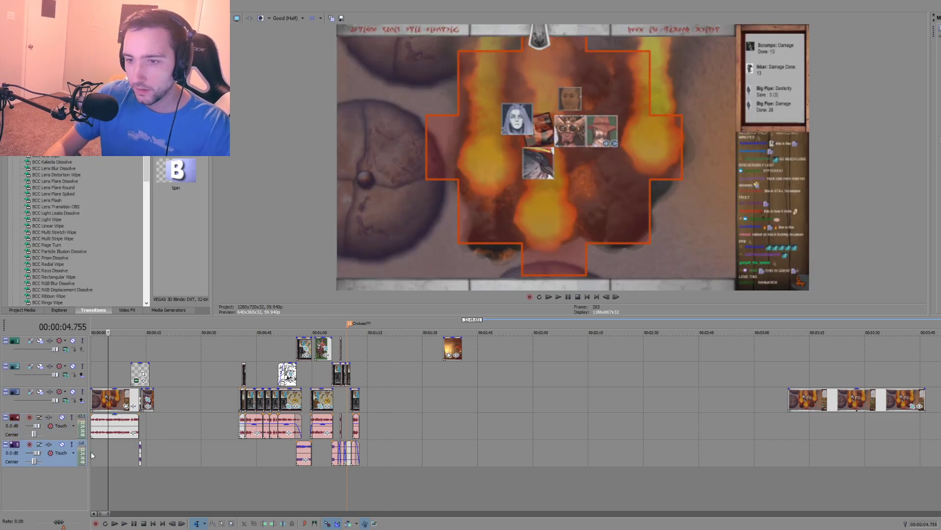
key("space")
scroll(145, 467, "up", 3)
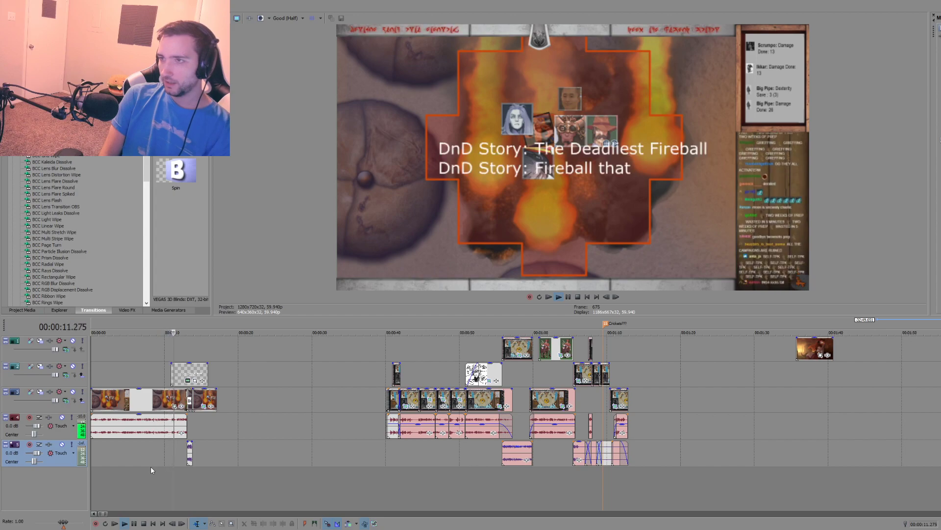
left_click(200, 372)
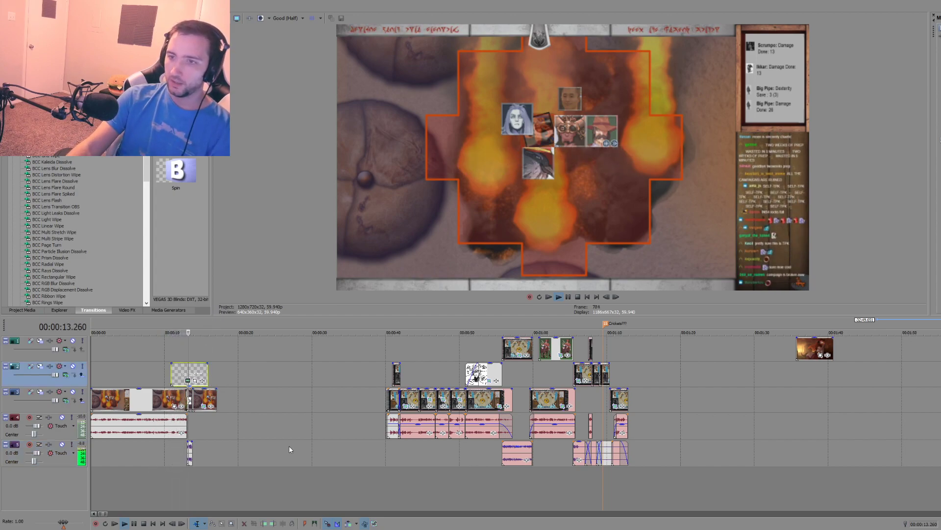
left_click(183, 477)
scroll(184, 476, "up", 5)
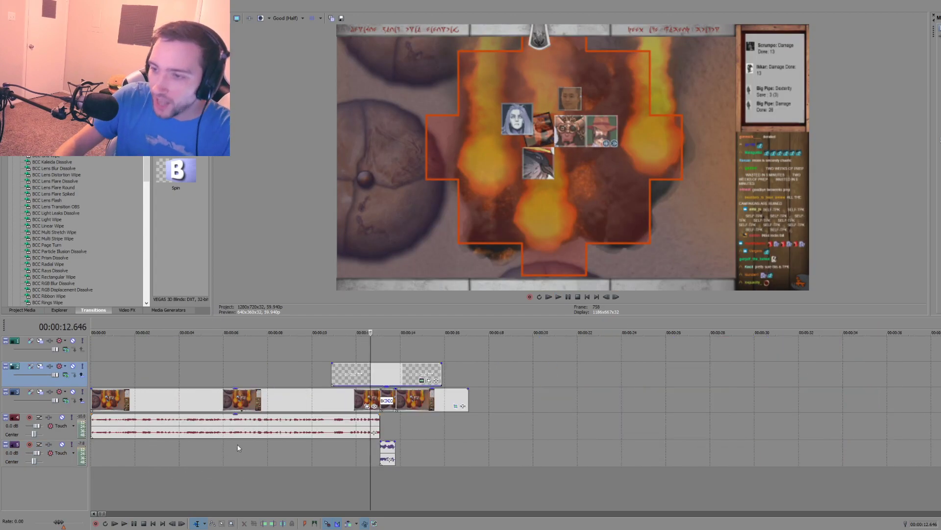
Step: Lower the volume of the short glitch sound at about 00:00:13 and preview it with the transition
left_click_drag(582, 442, 582, 458)
left_click(532, 473)
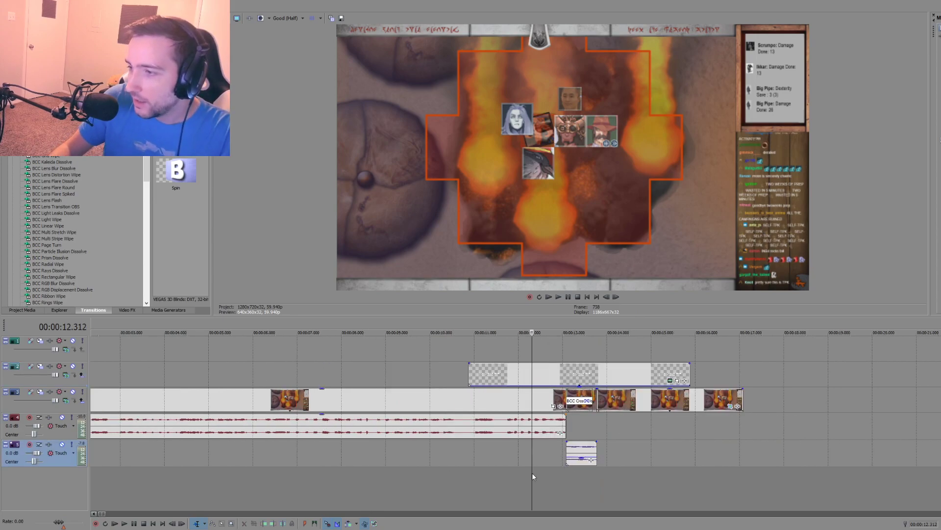
key("space")
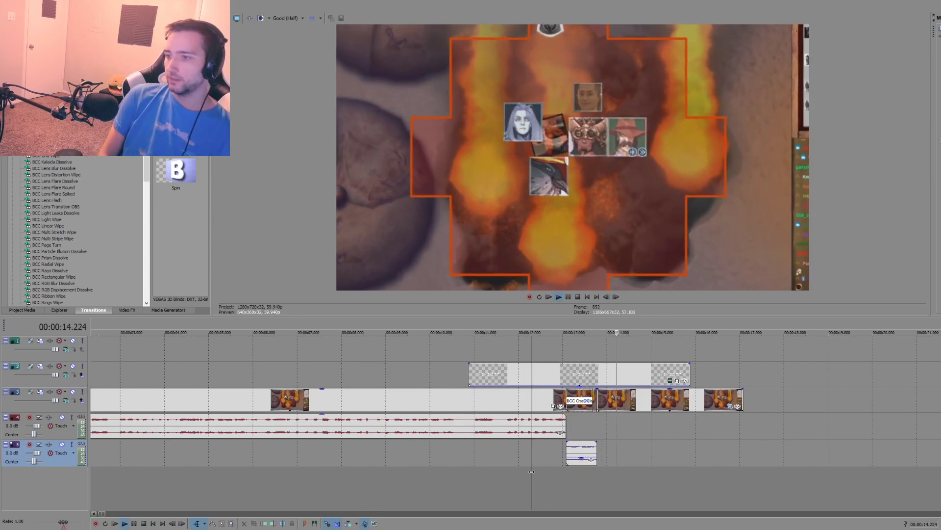
key("space")
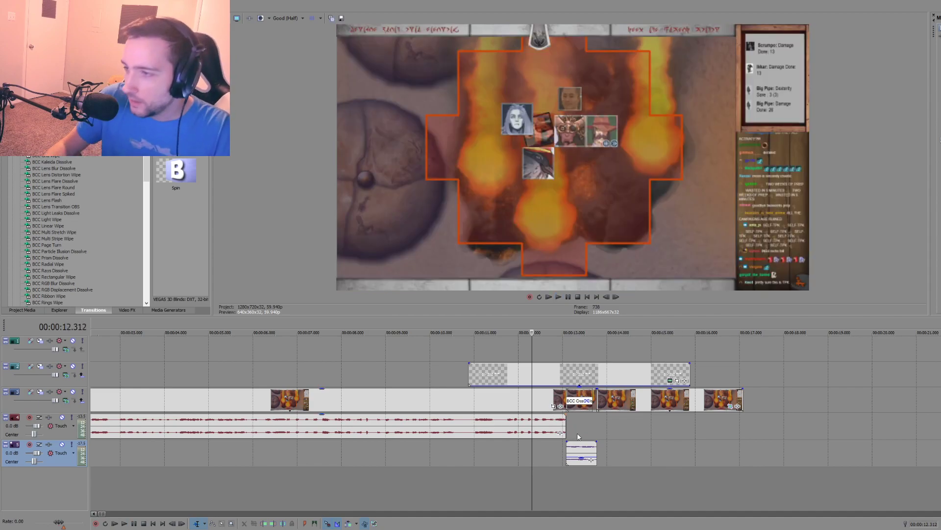
Step: Shift the start of the BCC Cross Glitch transition and its sound about 0.1 s earlier, just before the narration ends, and preview
scroll(626, 414, "up", 3)
left_click_drag(616, 406, 606, 406)
left_click_drag(627, 454, 616, 456)
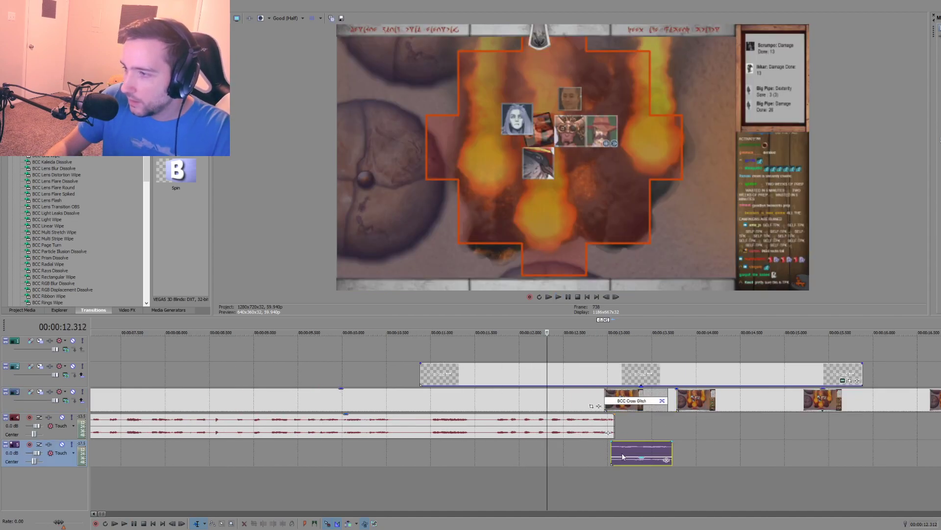
left_click(564, 478)
key("space")
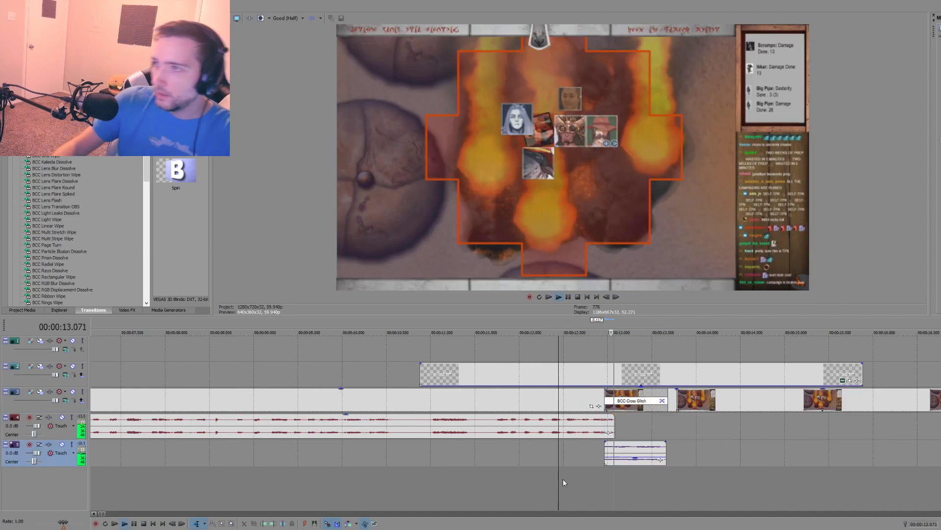
key("space")
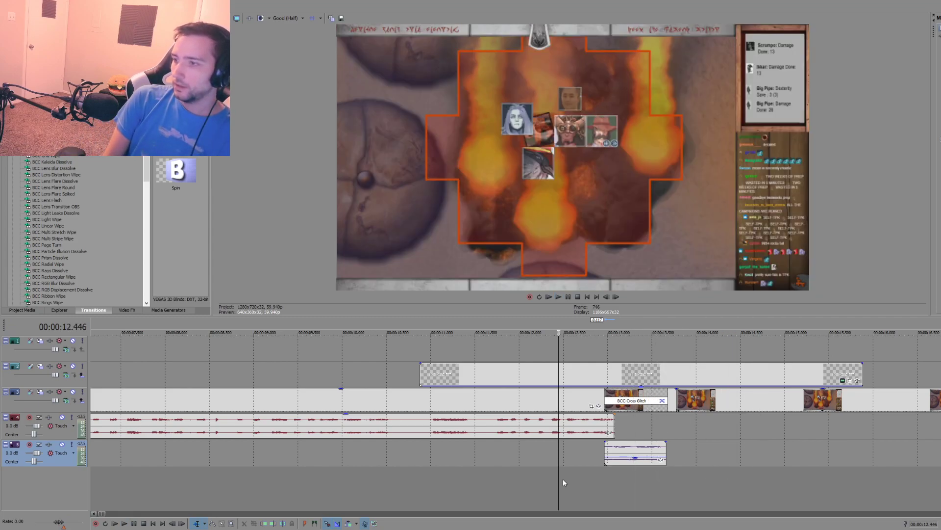
Step: Delay the pan/crop zoom on the clip after the glitch by placing the full-frame keyframe about 0.6 s in, and preview it
left_click(679, 417)
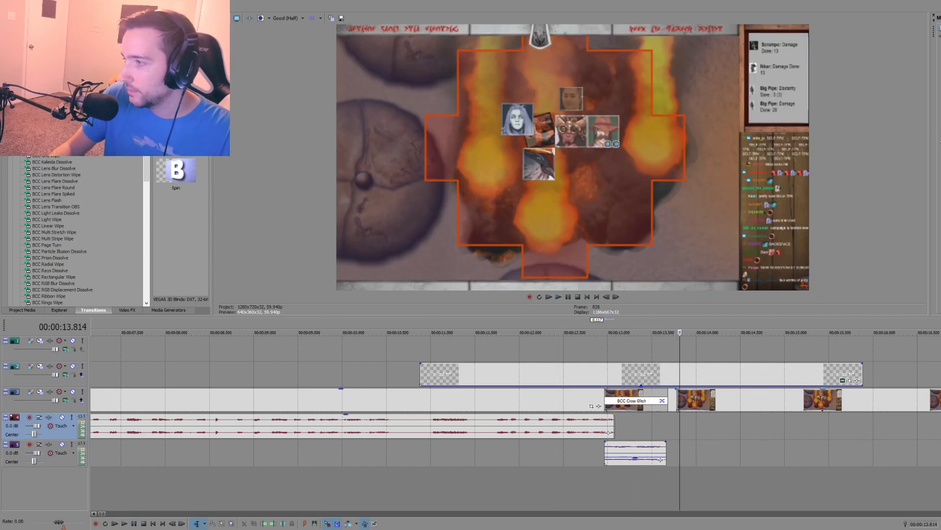
left_click(940, 406)
left_click_drag(116, 437, 186, 437)
right_click(204, 299)
left_click(114, 437)
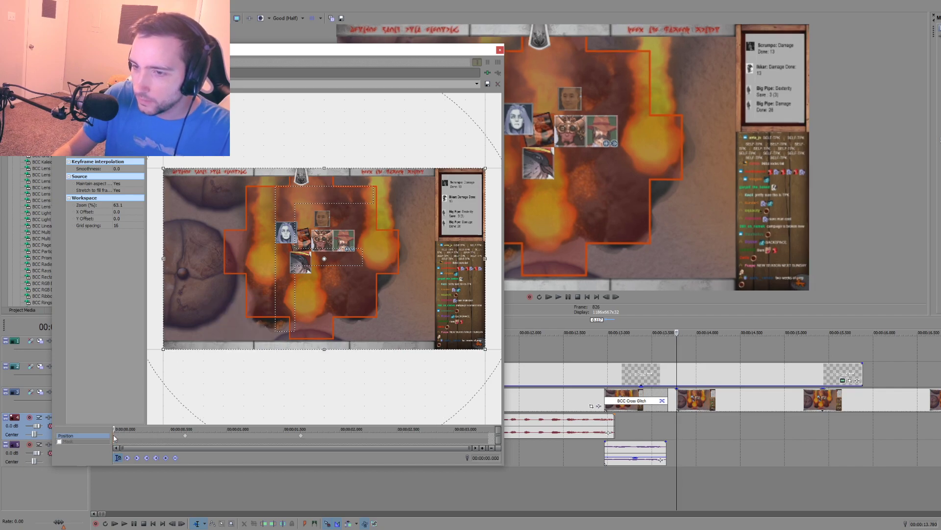
right_click(203, 301)
left_click(210, 306)
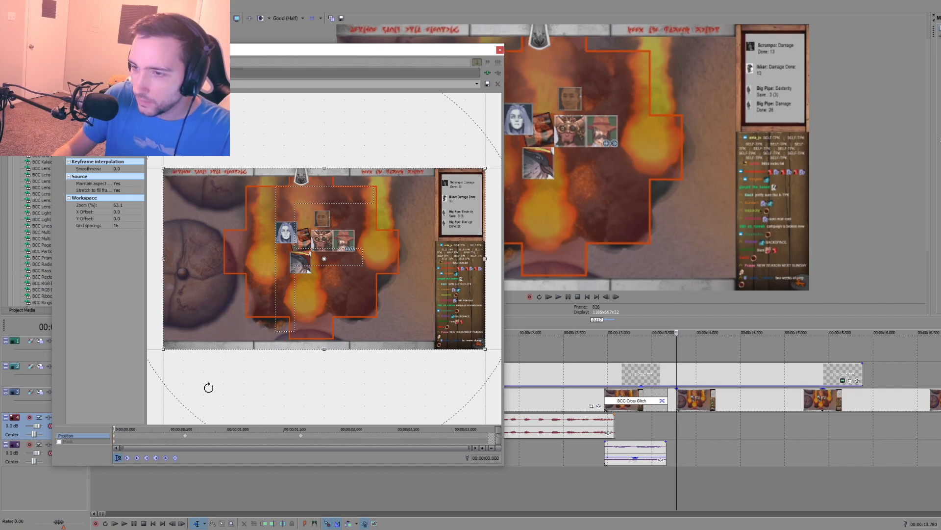
left_click(500, 50)
key("space")
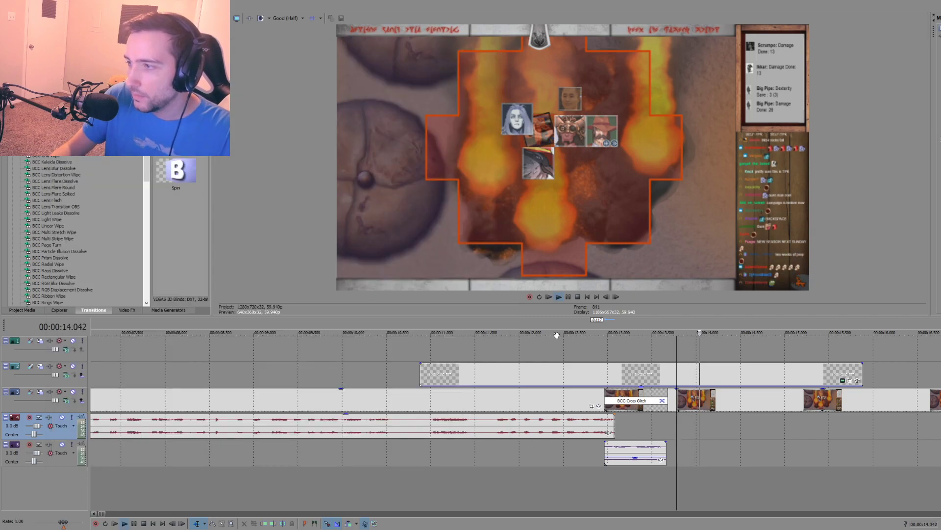
key("space")
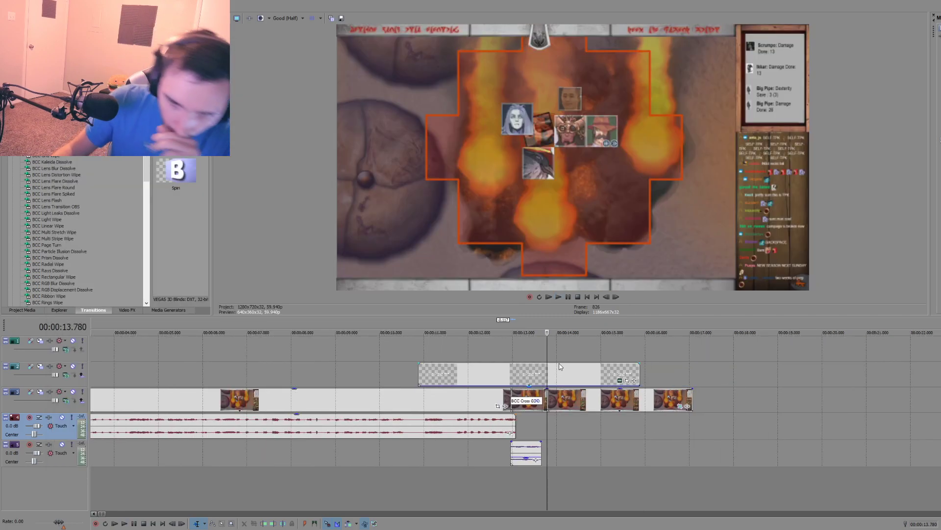
Step: Add the slow-motion fire footage to the empty top video track, starting at about 00:00:08.6, and view its opening frames
scroll(559, 365, "down", 3)
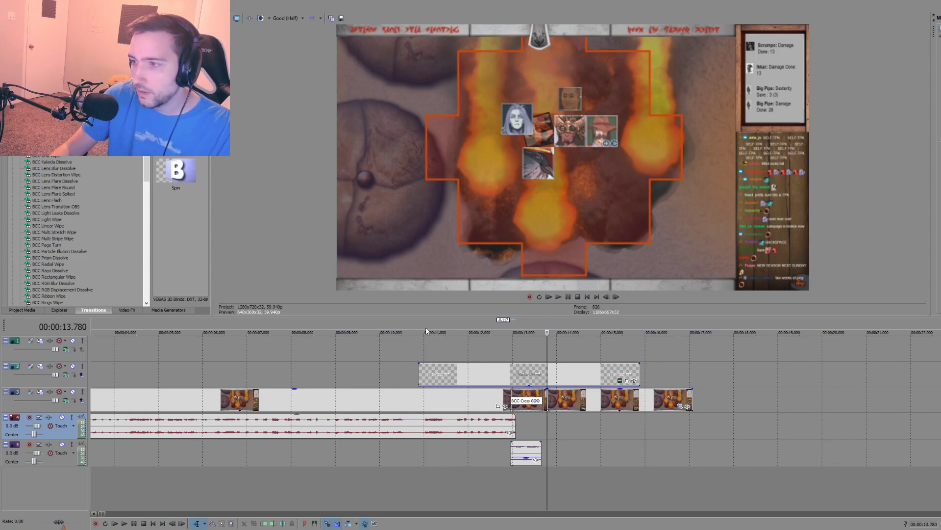
left_click_drag(322, 349, 323, 350)
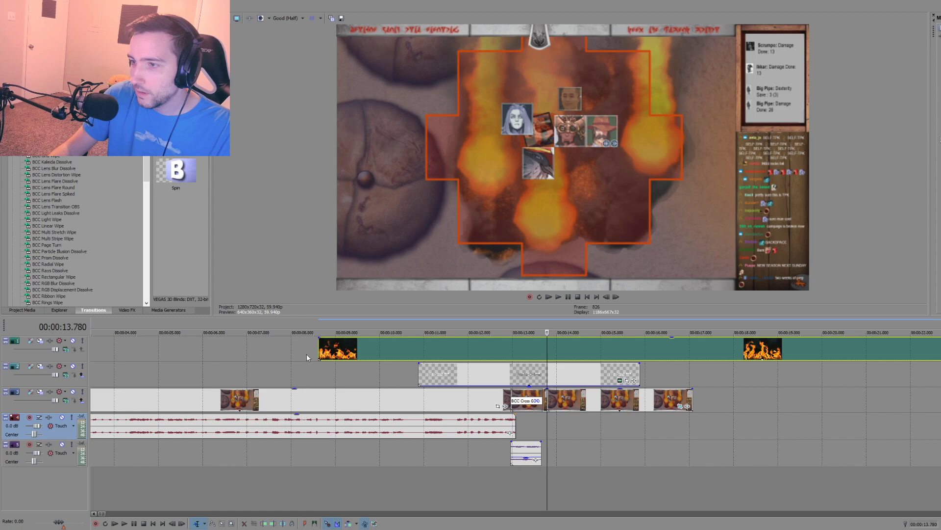
scroll(307, 355, "down", 2)
left_click(298, 354)
Step: Set the fire clip's media alpha channel to Straight (unmatted) and check the result at about 00:00:09.8
right_click(318, 355)
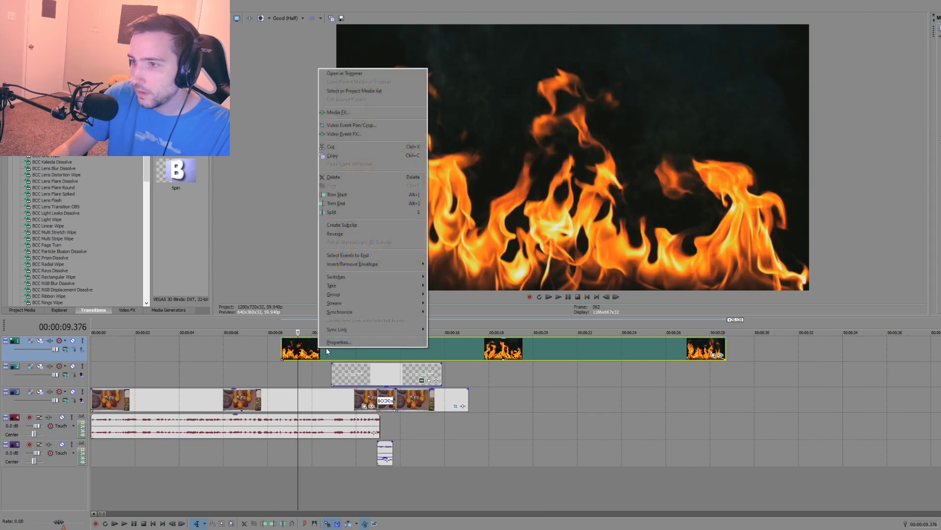
left_click(336, 330)
left_click(472, 105)
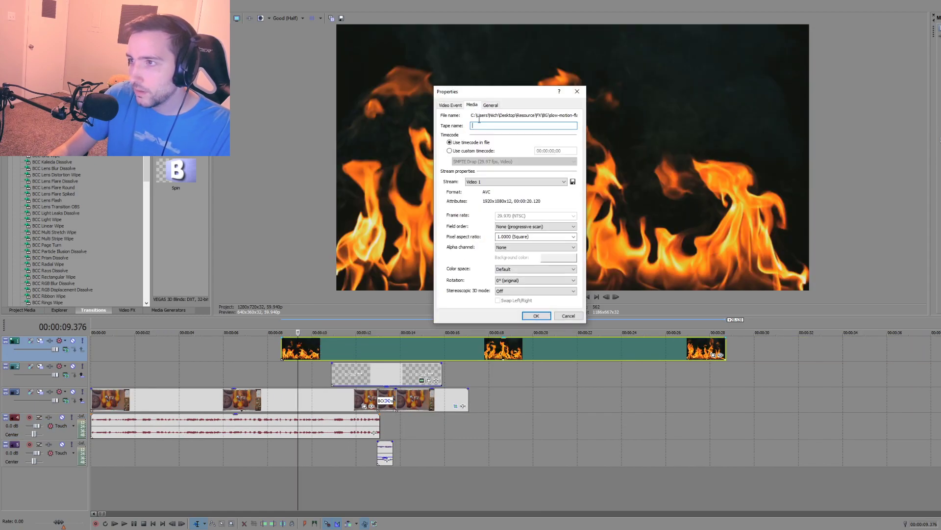
left_click(496, 106)
left_click(473, 106)
left_click(550, 246)
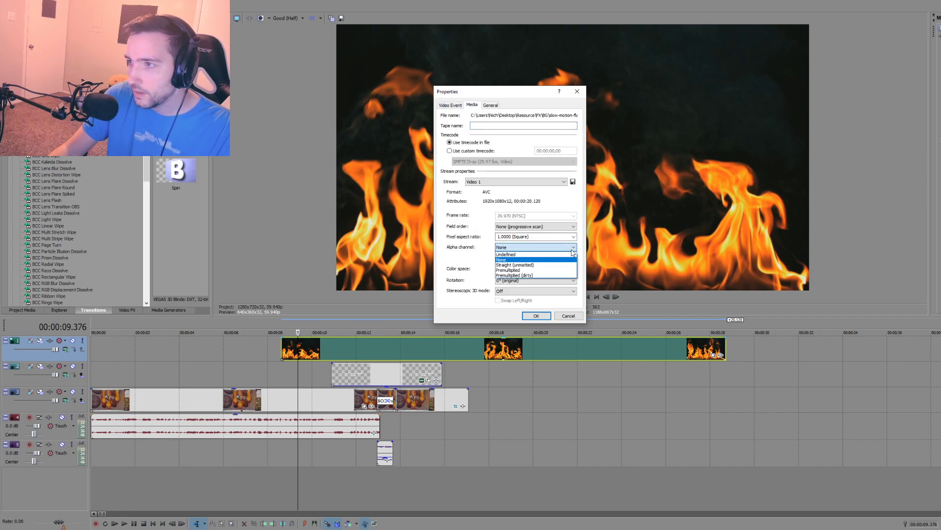
left_click(538, 265)
left_click(538, 316)
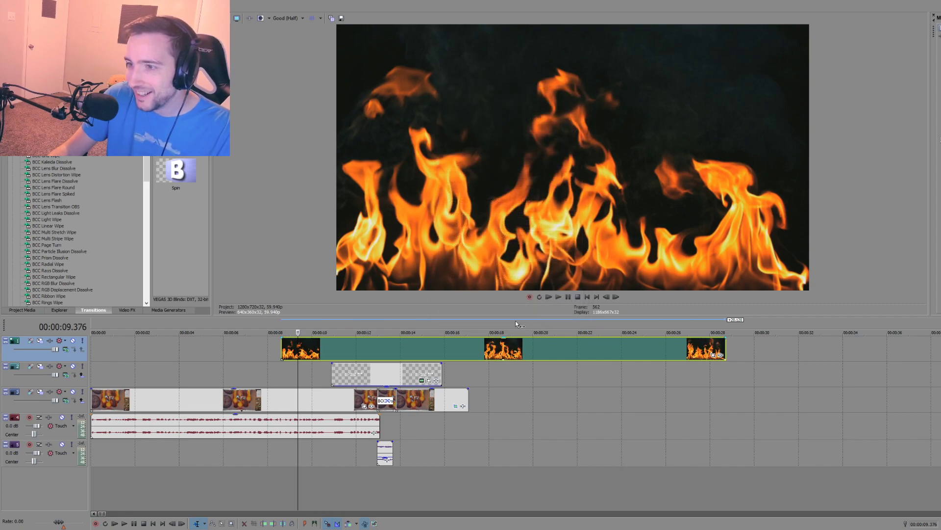
left_click(295, 375)
left_click(308, 375)
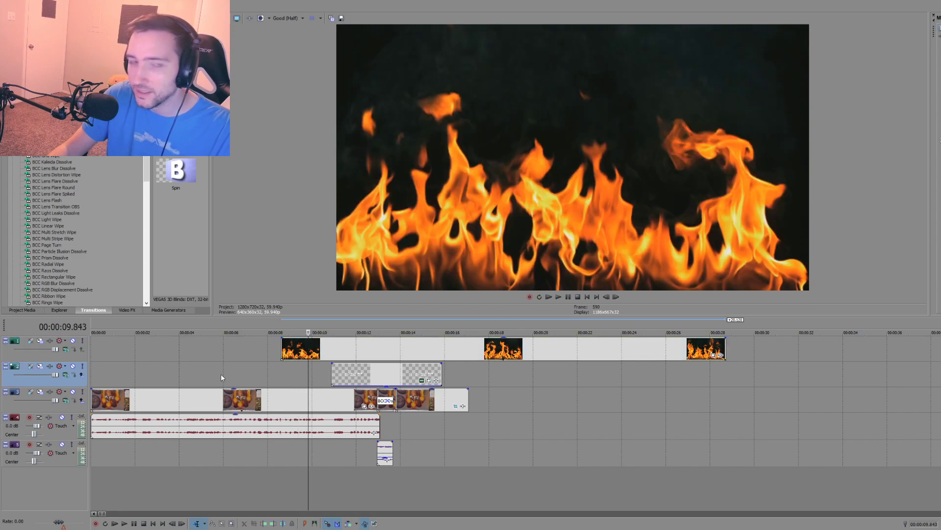
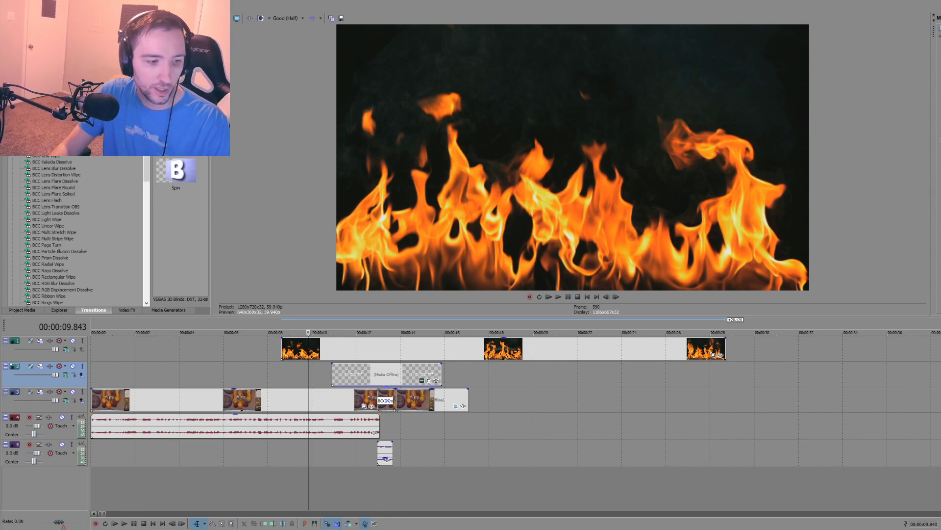
Step: Delete the existing fire clip from the top video track
left_click(333, 350)
key("Delete")
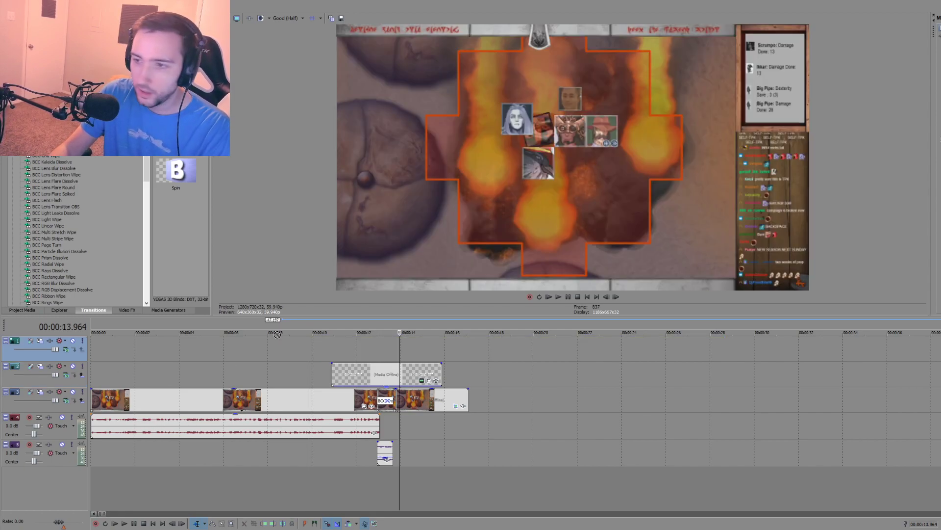
key("ctrl+z")
Step: Turn on Disable Resample for the alpha-channel flames clip on the top video track
left_click(342, 351)
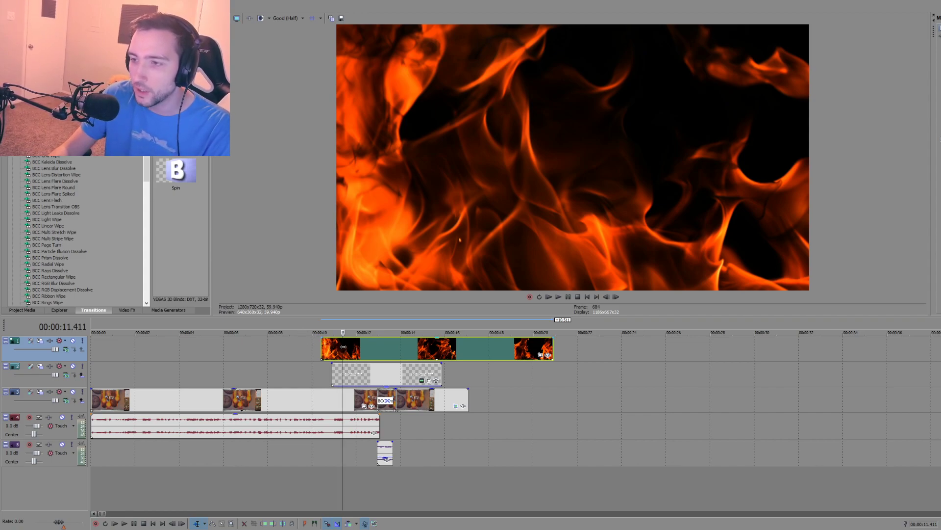
right_click(343, 347)
left_click(290, 348)
left_click(351, 349)
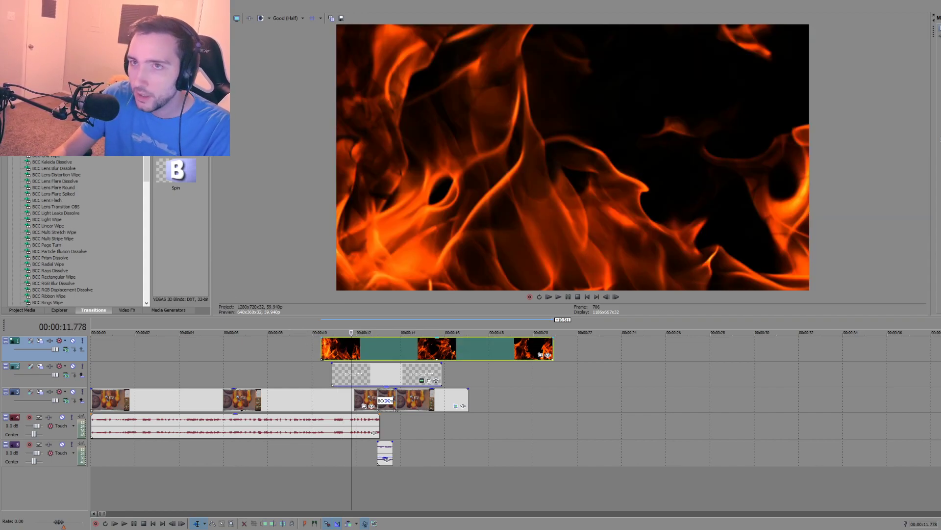
left_click(19, 6)
mouse_move(37, 177)
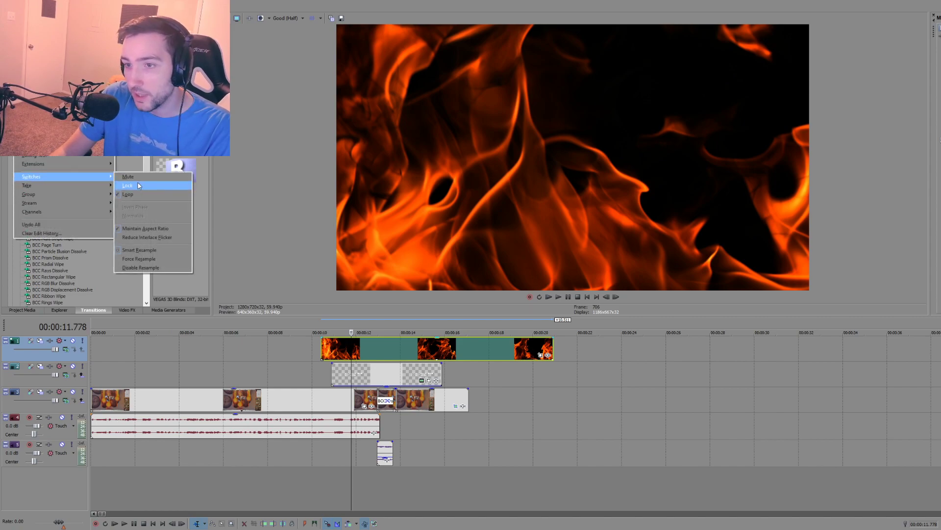
left_click(141, 268)
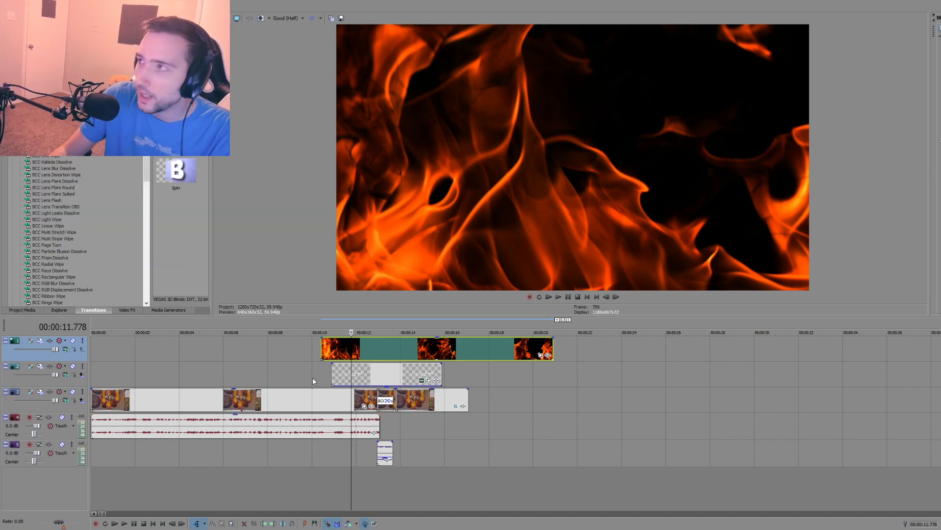
Step: Set the alpha channel of the flames clip's media to Straight (unmatted) in its properties
right_click(354, 351)
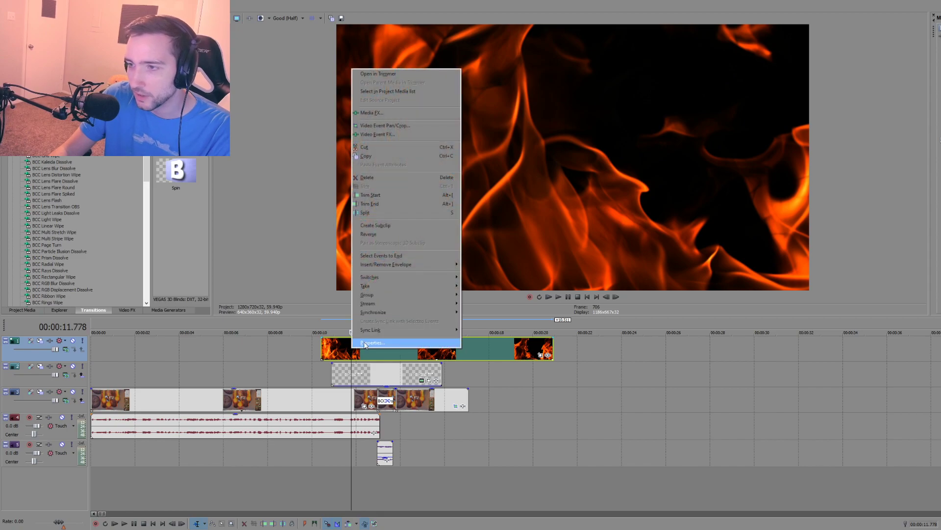
left_click(364, 344)
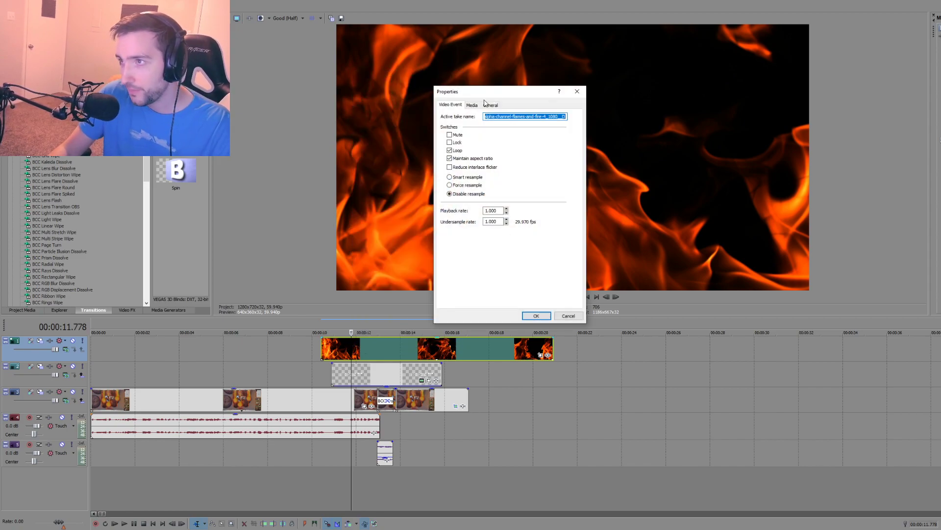
left_click(472, 105)
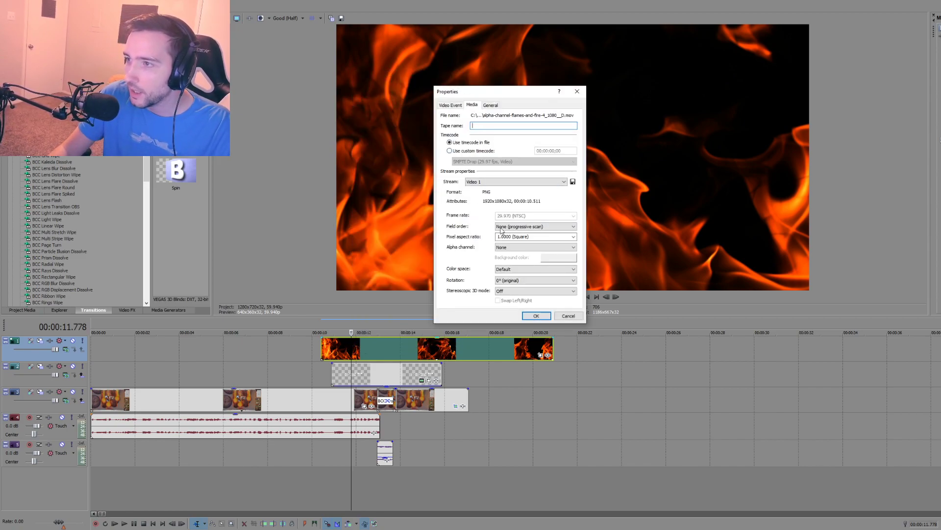
left_click(524, 247)
left_click(525, 267)
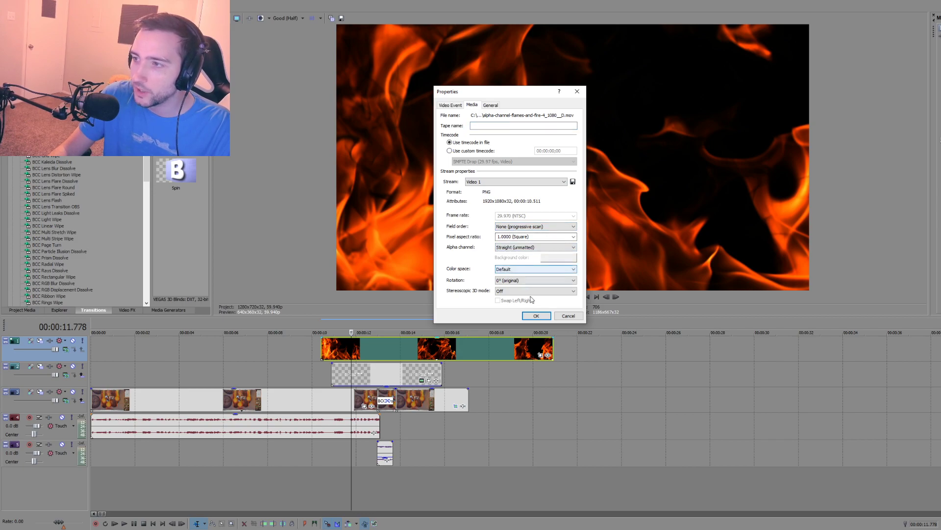
left_click(532, 315)
Step: Review the alpha channel setting in the flames clip's media properties
right_click(354, 350)
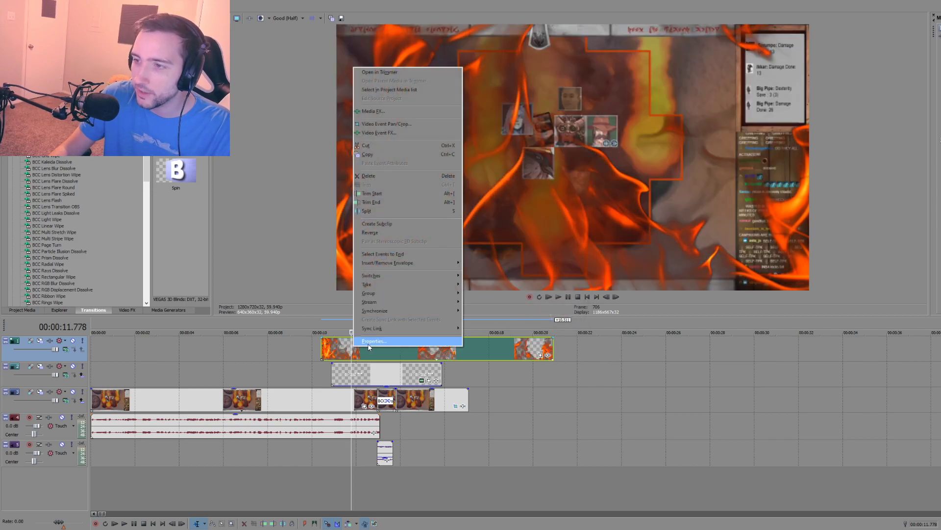
left_click(368, 343)
left_click(472, 105)
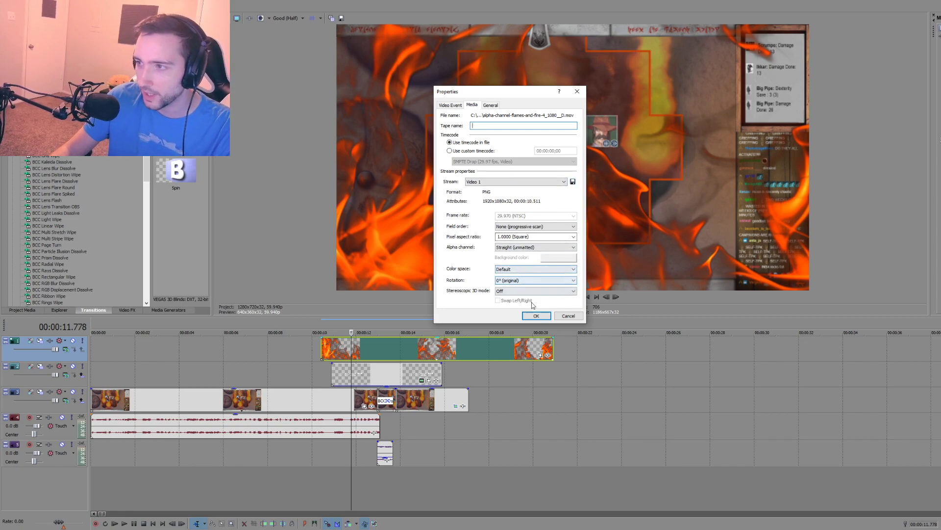
left_click(536, 316)
Step: Move the flames clip to the very start of the timeline and preview it over the footage
left_click(322, 366)
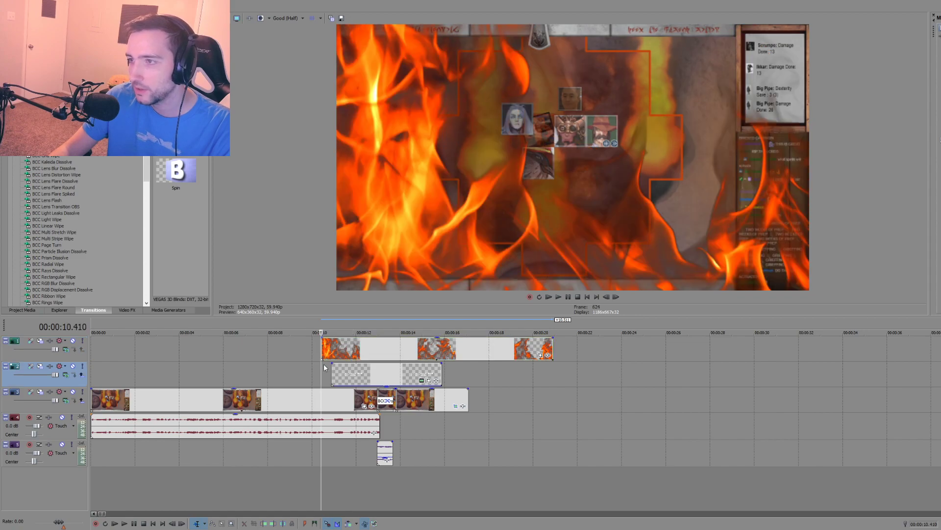
scroll(335, 357, "down", 3)
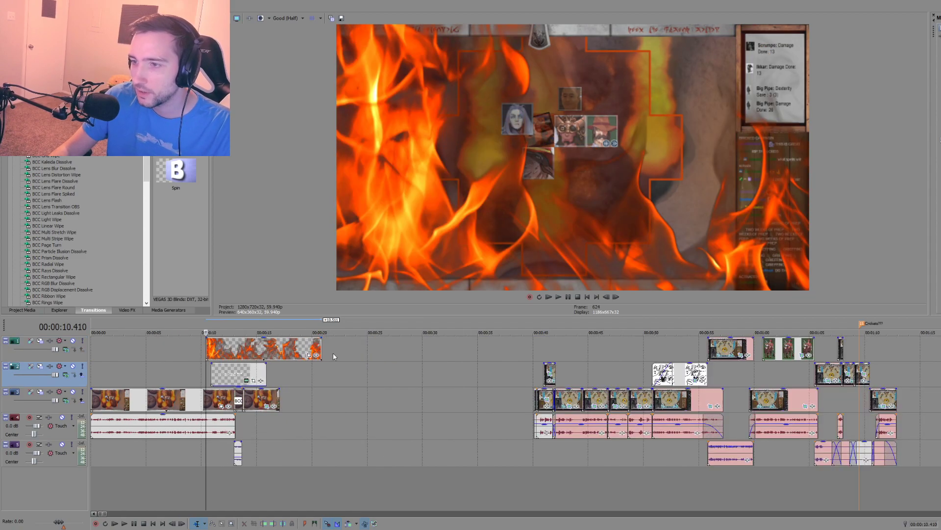
left_click_drag(247, 349, 126, 349)
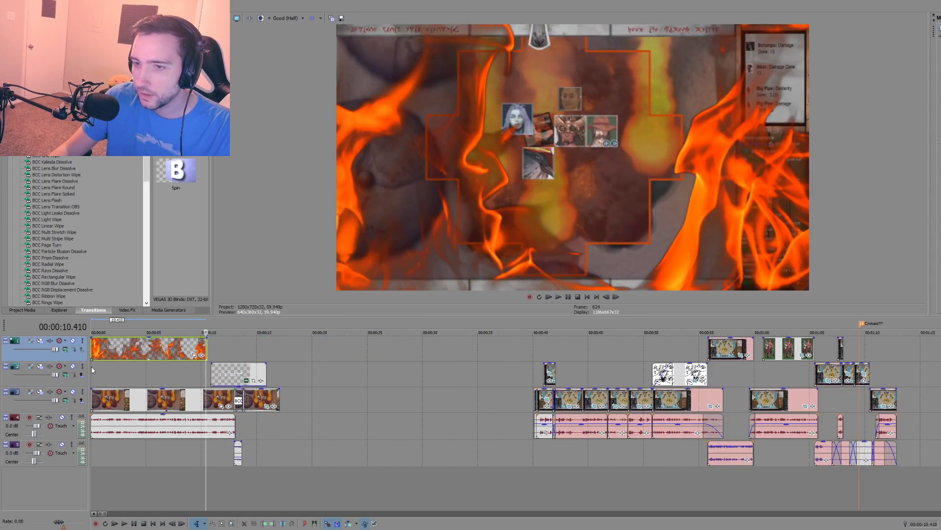
left_click(96, 371)
key("space")
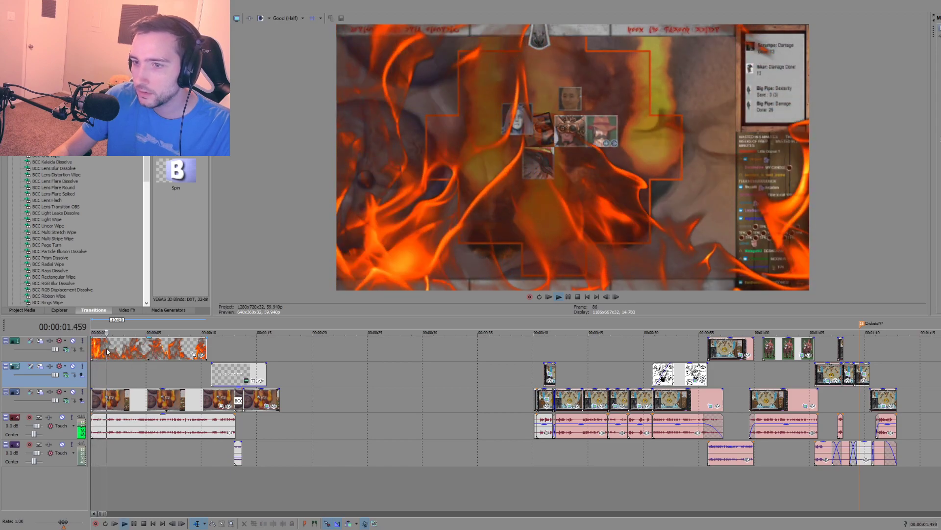
key("space")
left_click(101, 347)
left_click_drag(101, 348, 150, 352)
key("space")
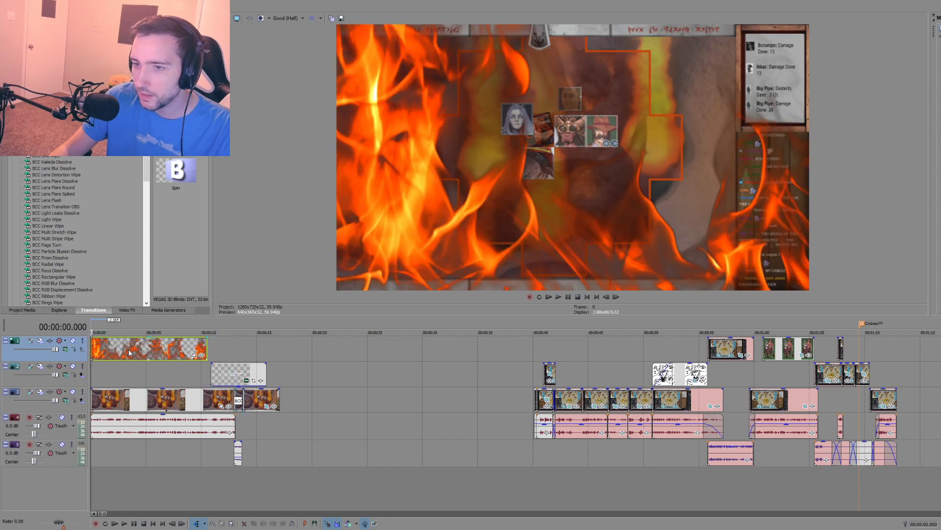
Step: Try placing a copy of the flames clip directly after the first one and play across the join
left_click(245, 349)
key("ctrl+v")
left_click_drag(266, 350, 230, 351)
left_click(189, 366)
key("space")
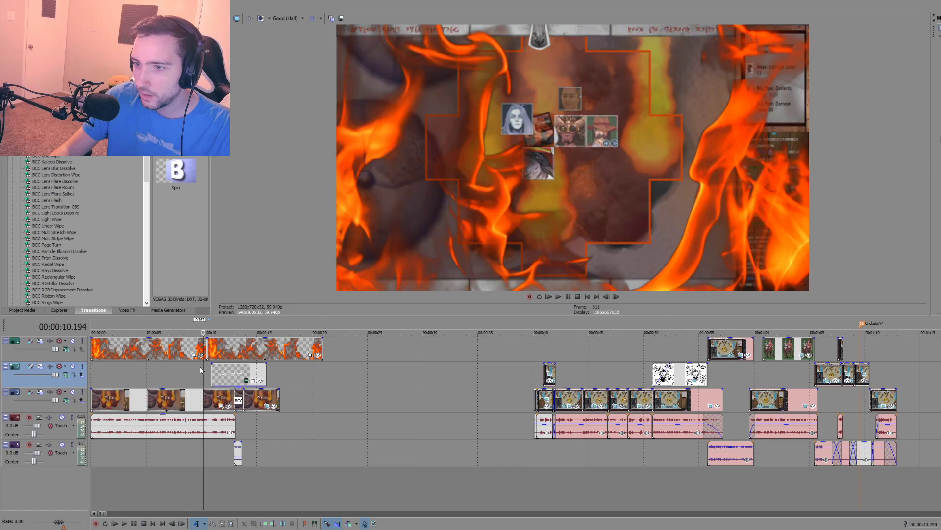
key("space")
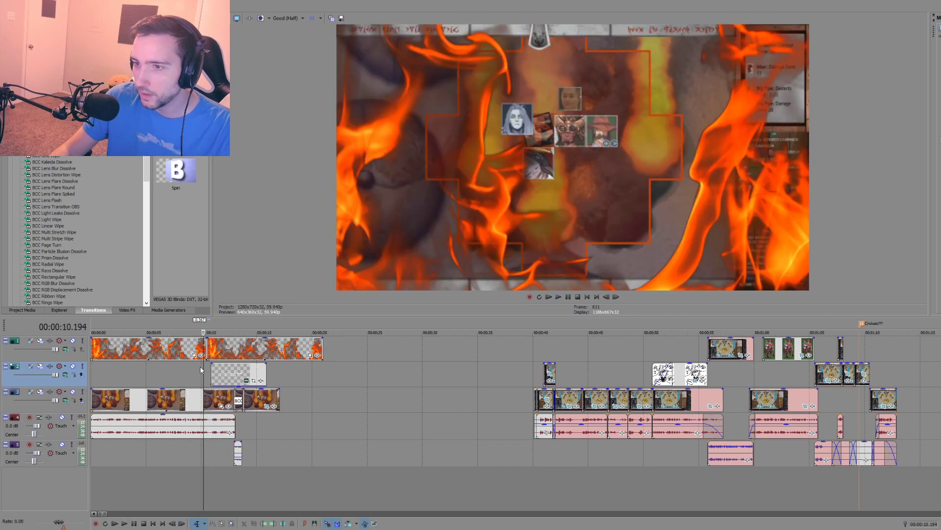
Step: Look through the second flames clip's switches and delete that copy from the top track
left_click(230, 353)
right_click(229, 353)
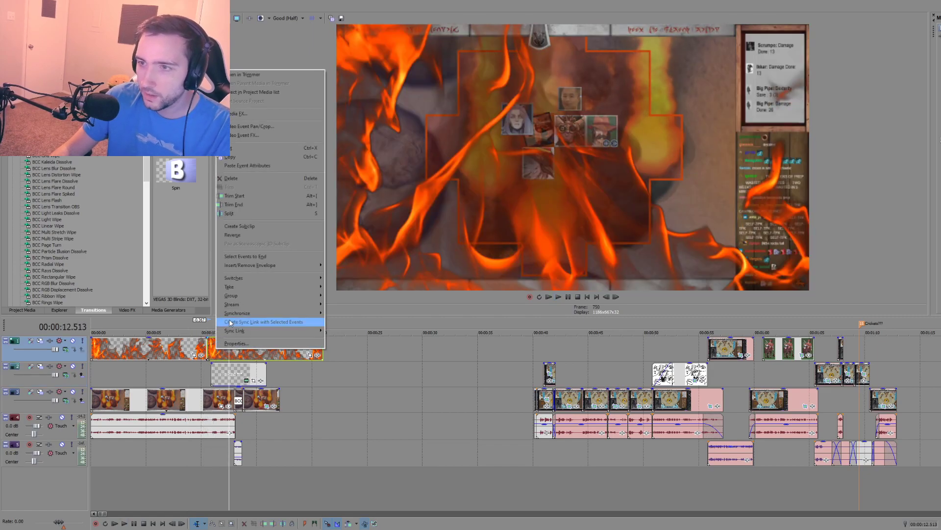
mouse_move(246, 282)
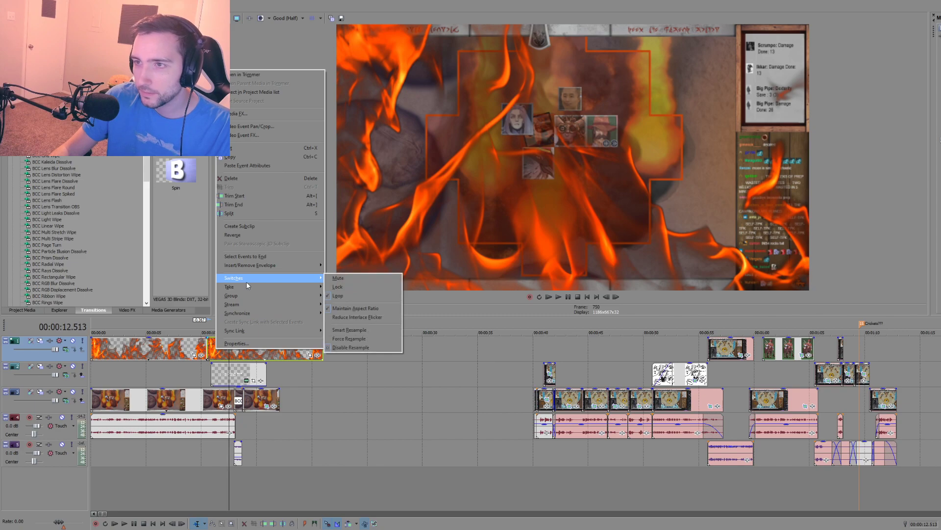
left_click(296, 367)
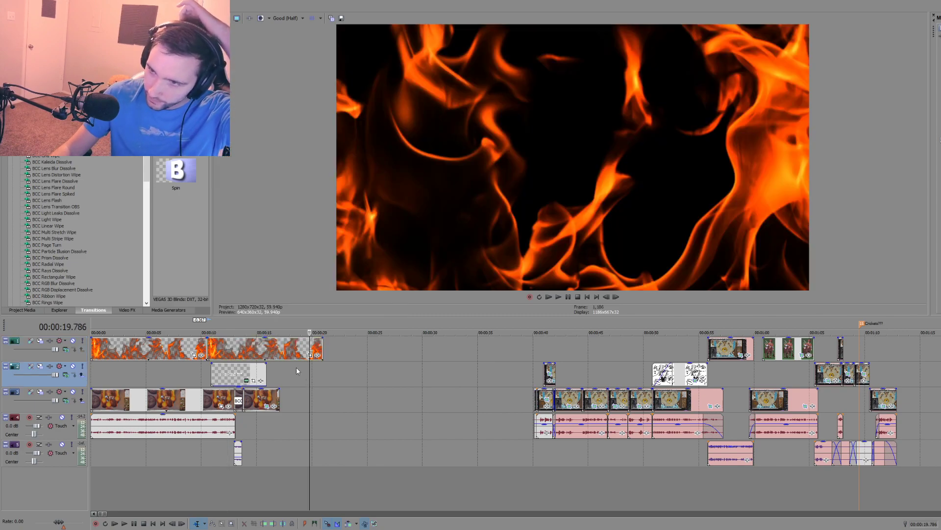
left_click(286, 356)
key("Delete")
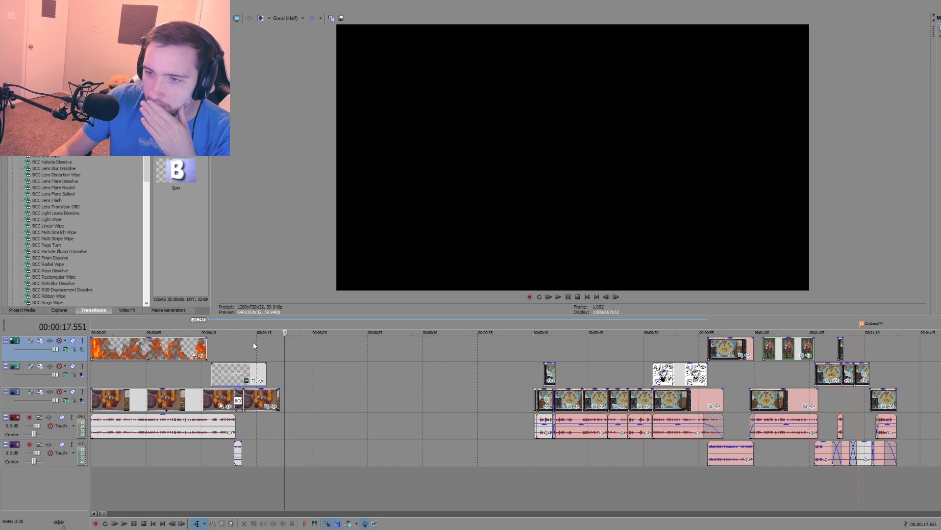
Step: Lower the opacity of the flames clip, give it a fade-in over about its first half, and preview it
left_click(94, 375)
key("space")
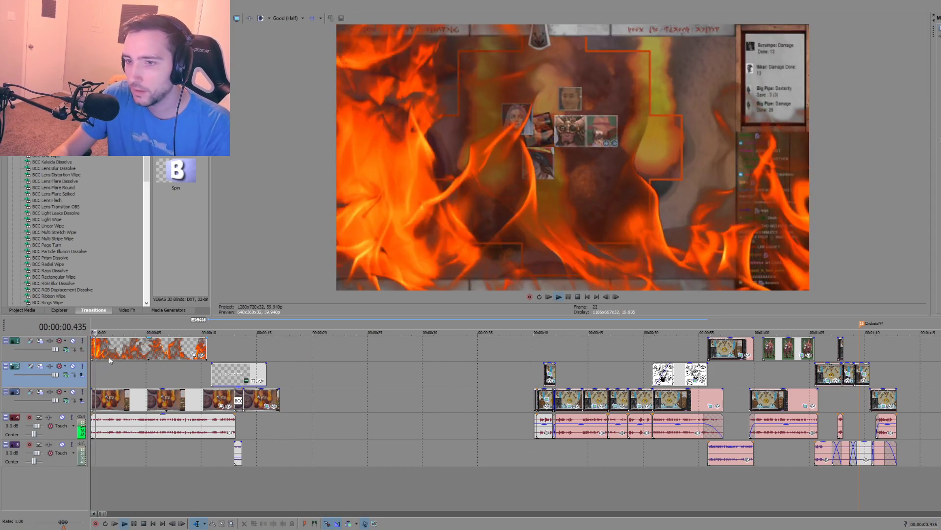
key("space")
left_click_drag(90, 338, 151, 341)
key("space")
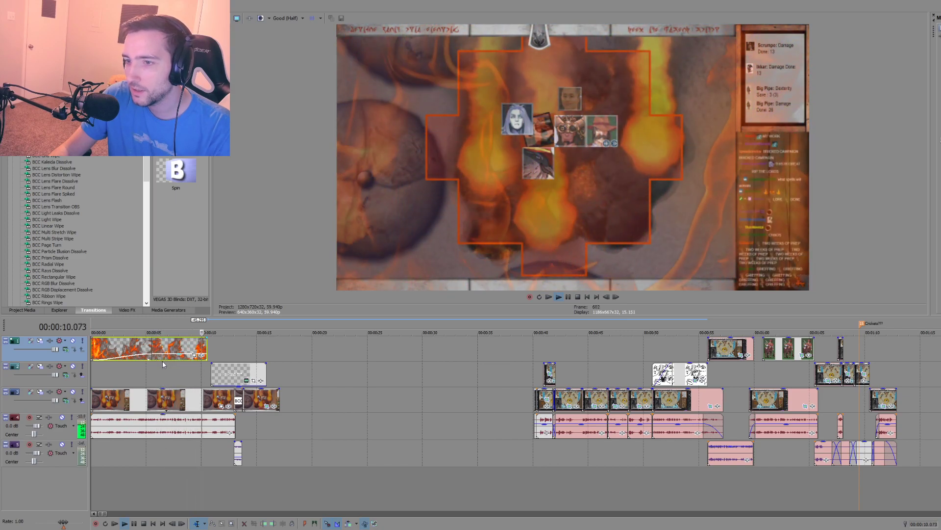
key("space")
Step: Duplicate the faded flames clip, overlap the copy with the original from about 5.4 seconds, and preview the crossfade
left_click(179, 349)
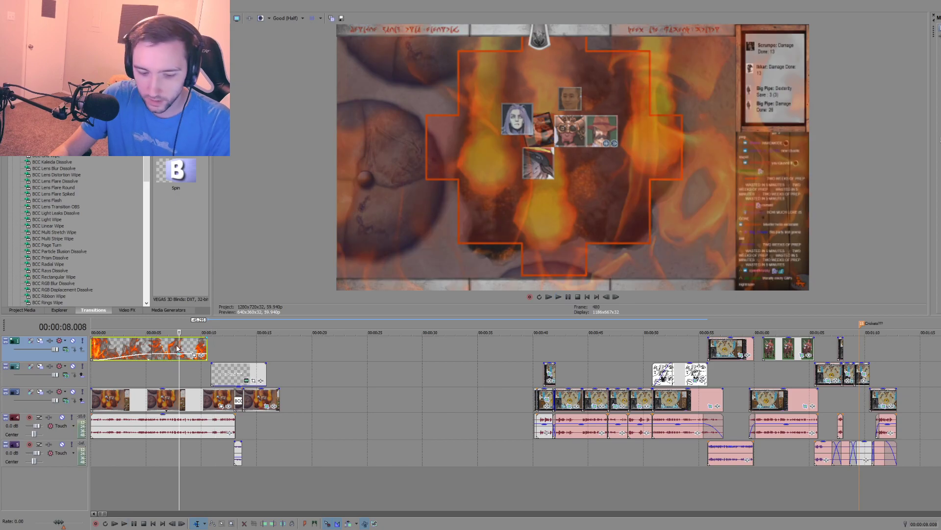
left_click(274, 350)
key("ctrl+v")
left_click_drag(324, 351, 197, 350)
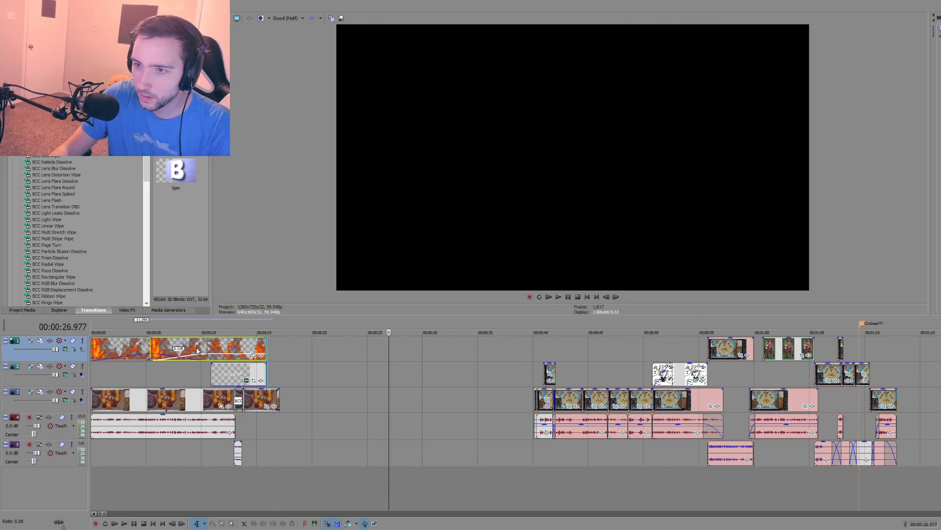
left_click(147, 365)
key("space")
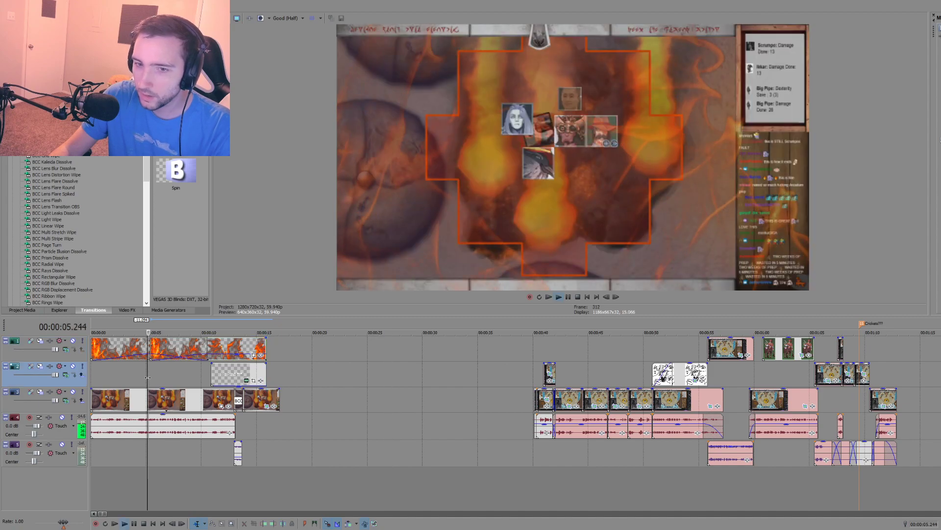
left_click(122, 371)
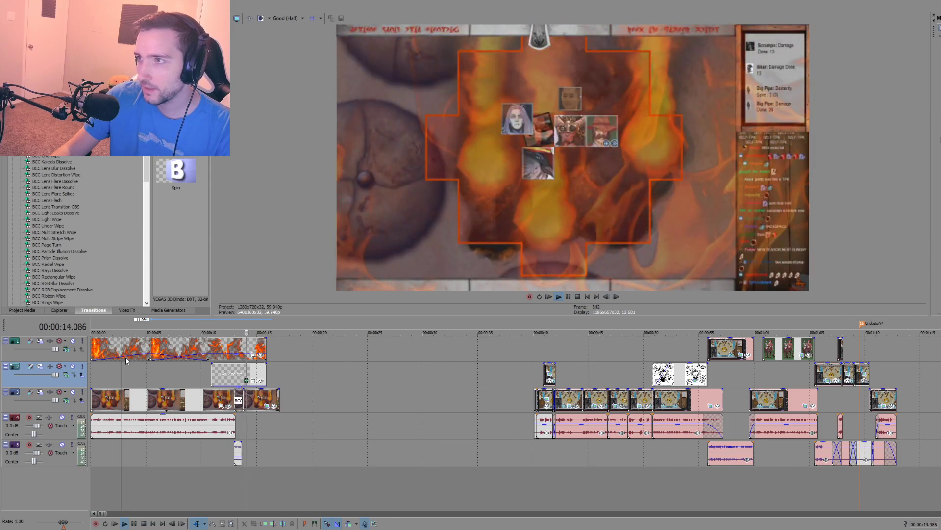
Step: Set the preview quality to Best (Full) and save a JPEG snapshot of the frame at 00:00:13.780
left_click(244, 424)
scroll(245, 423, "up", 5)
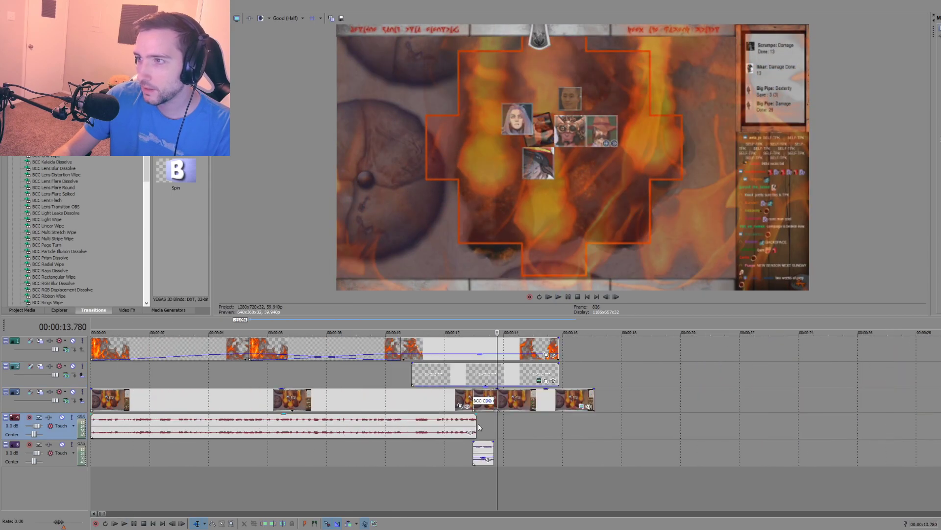
left_click(283, 18)
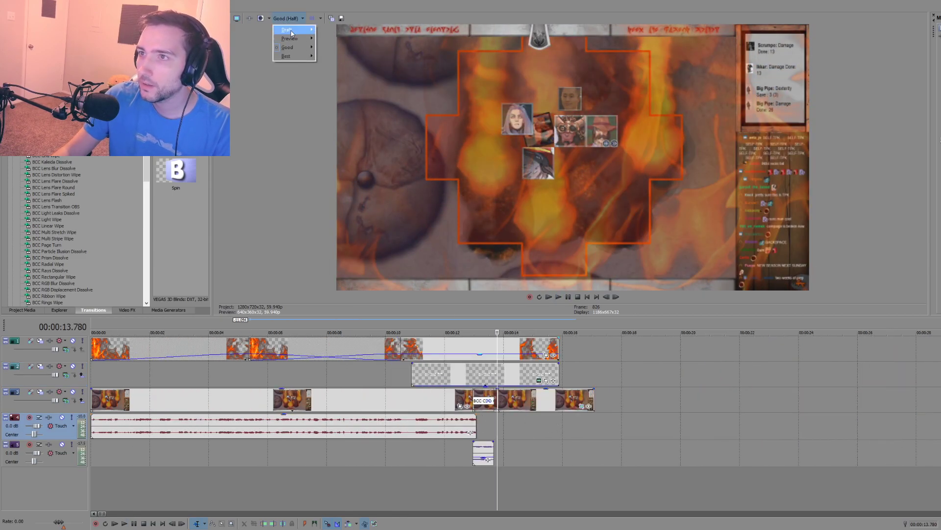
mouse_move(295, 60)
left_click(338, 65)
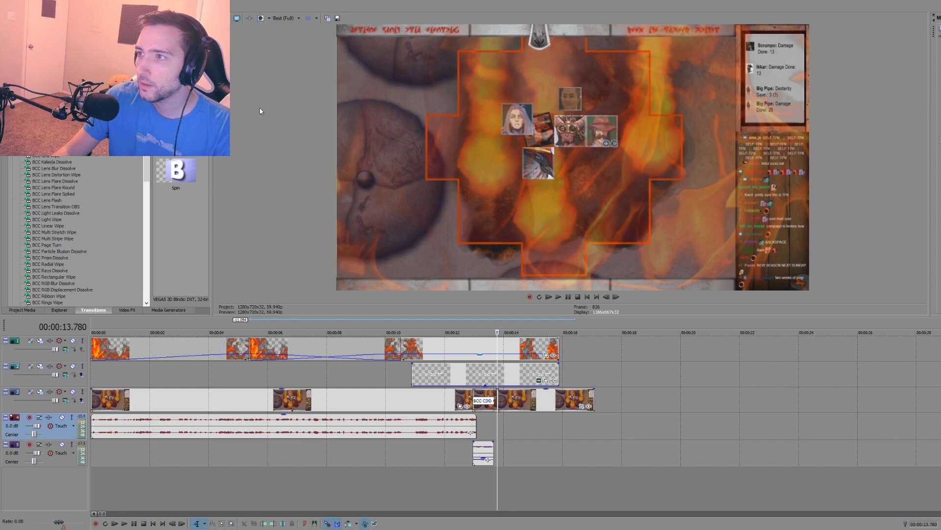
left_click(337, 19)
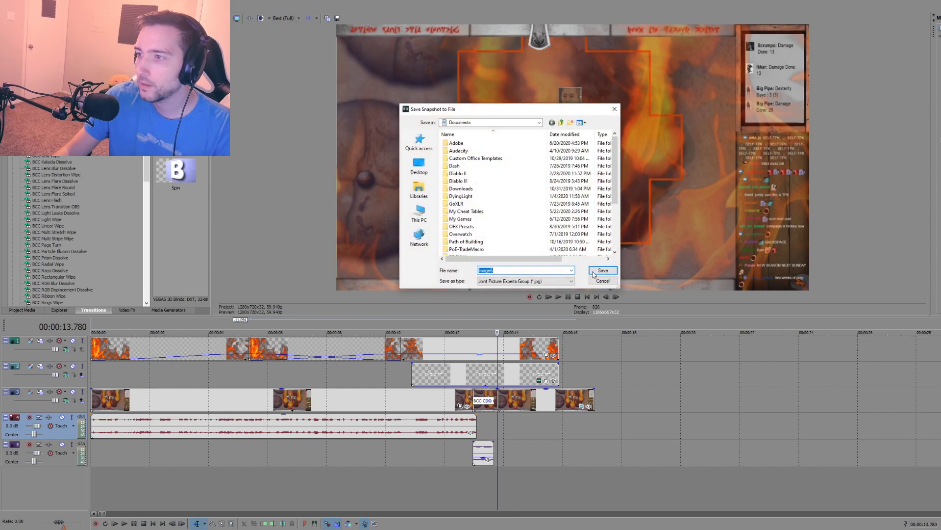
left_click(602, 273)
Step: Split the second flames clip at 00:00:13.780 and delete the part after the split
left_click(498, 347)
key("s")
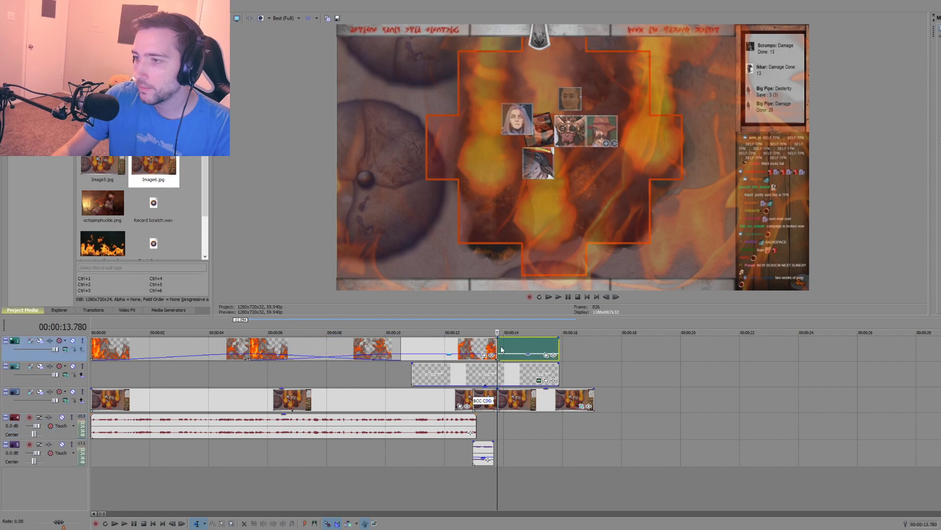
left_click(508, 347)
key("Delete")
Step: Insert a new video track and place the snapshot Image6.jpg on it, starting where the flames clip ends
right_click(558, 484)
left_click(583, 501)
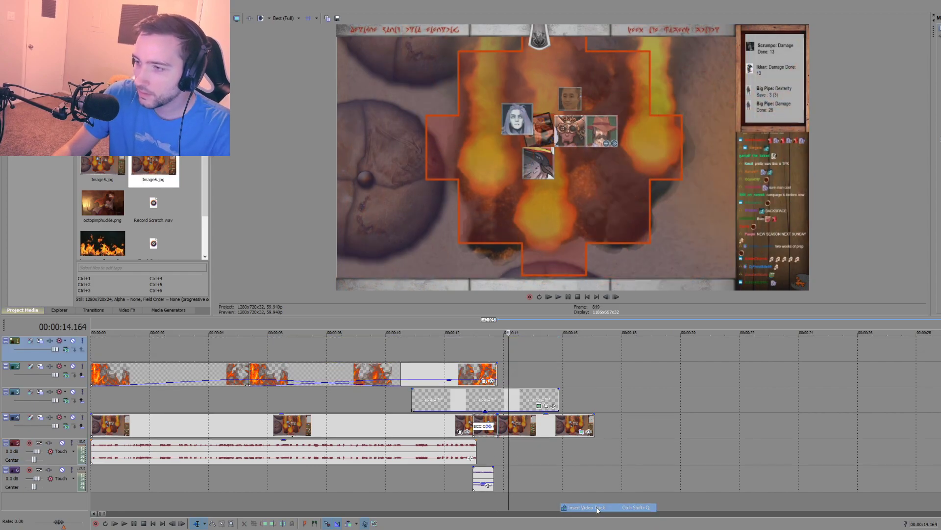
left_click_drag(153, 166, 490, 351)
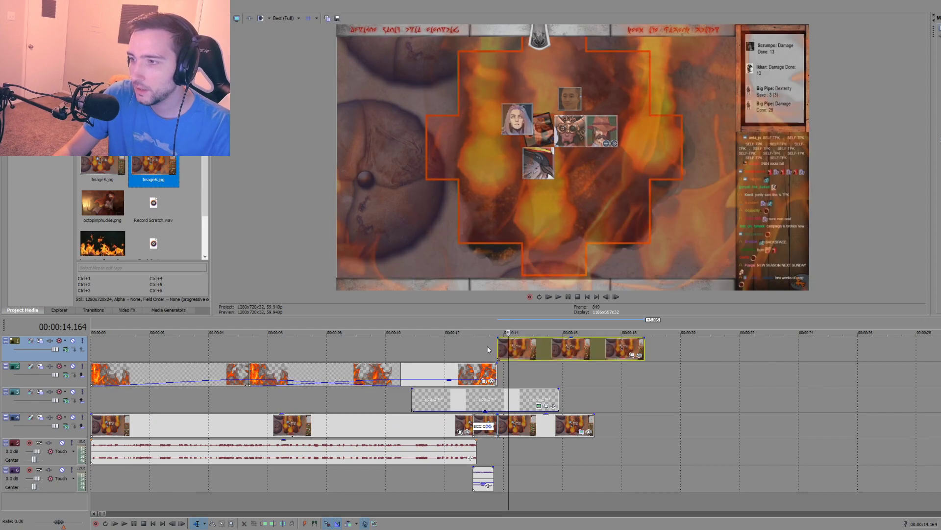
Step: Preview the cut into the snapshot, and move the snapshot slightly earlier on the top track to start at about 00:00:13.680
left_click(463, 349)
key("space")
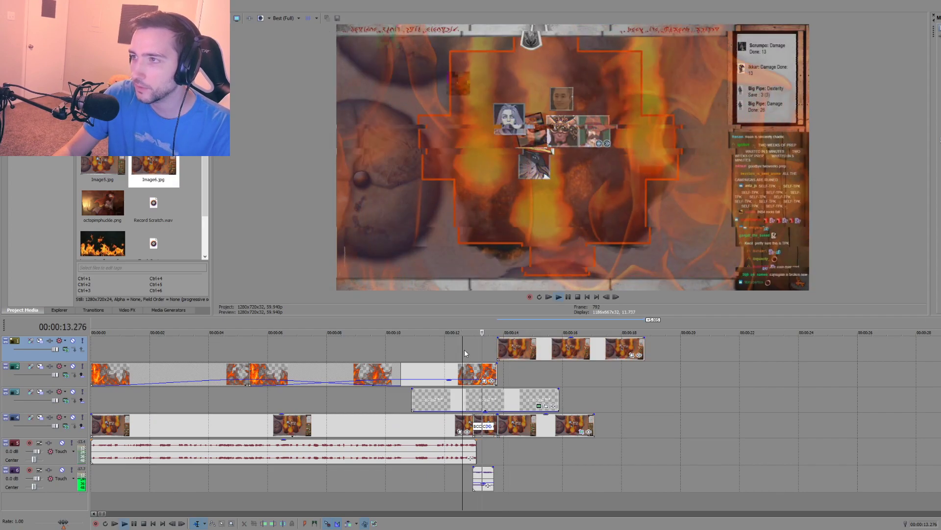
key("space")
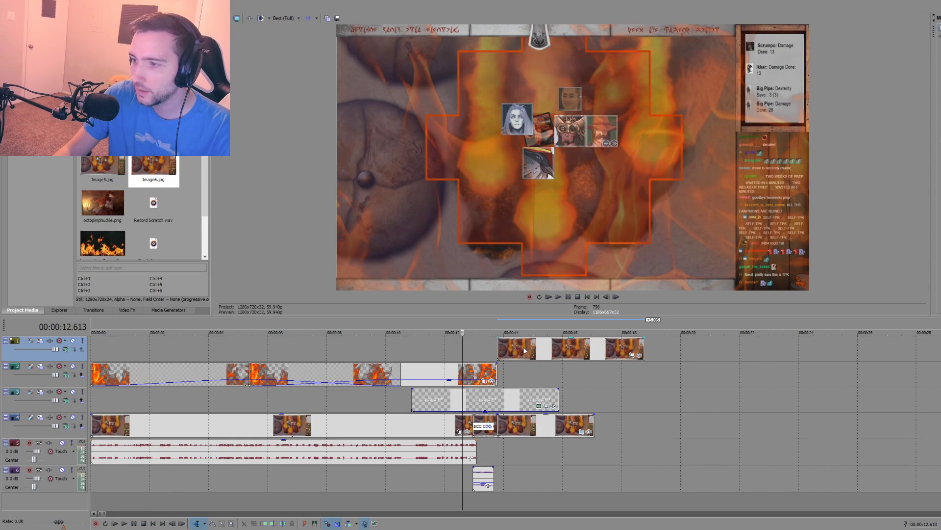
mouse_move(525, 350)
left_mouse_down()
mouse_move(499, 352)
mouse_move(517, 352)
left_mouse_up()
left_click(494, 446)
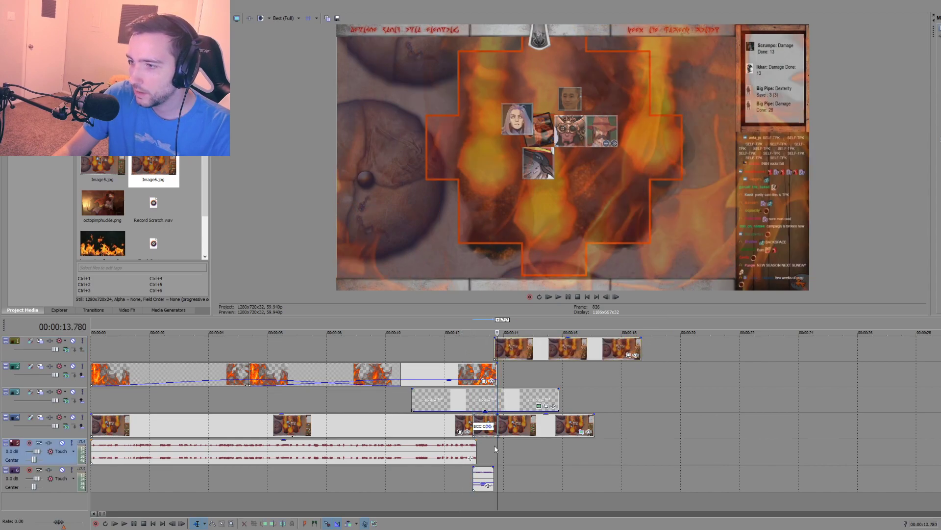
scroll(524, 453, "up", 8)
left_click_drag(557, 349, 557, 348)
Step: Play back the glitch transition from before the cut into the snapshot to check the timing
left_click(411, 343)
left_click(357, 340)
key("space")
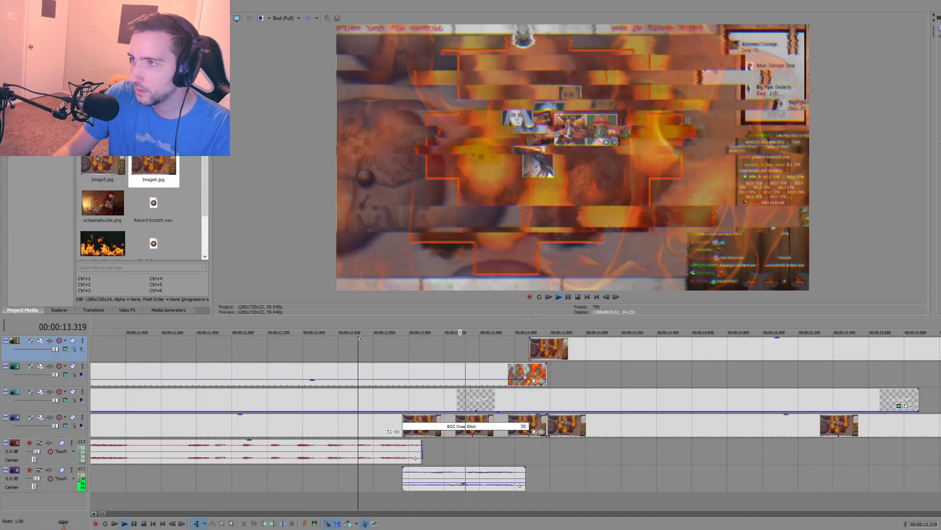
key("space")
key("space")
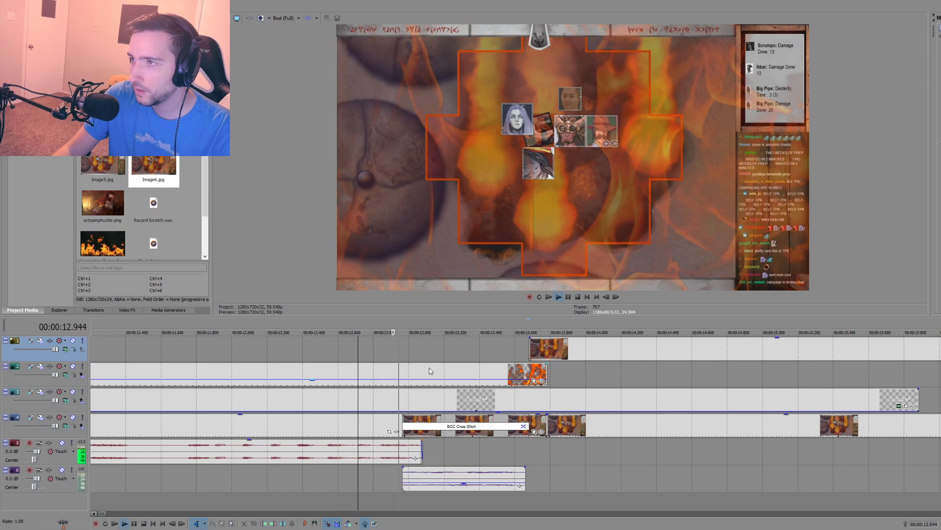
scroll(432, 370, "down", 5)
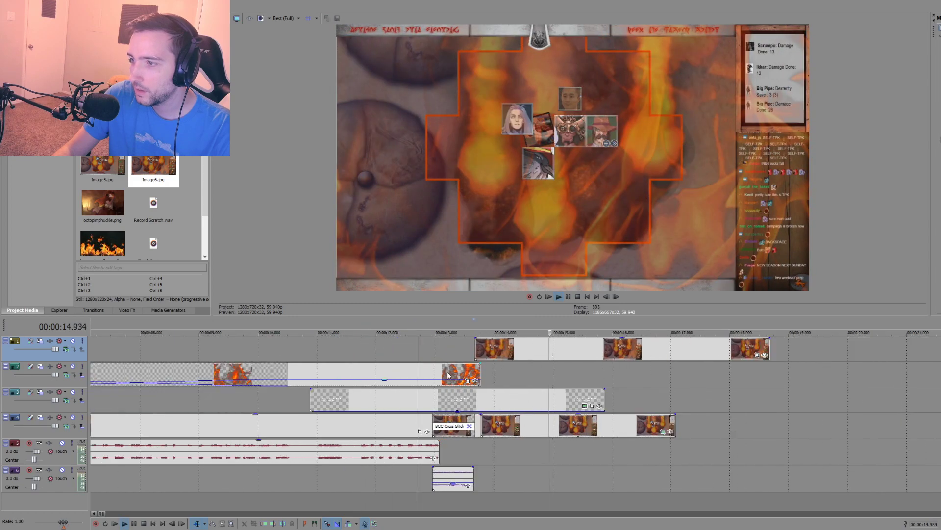
left_click(500, 451)
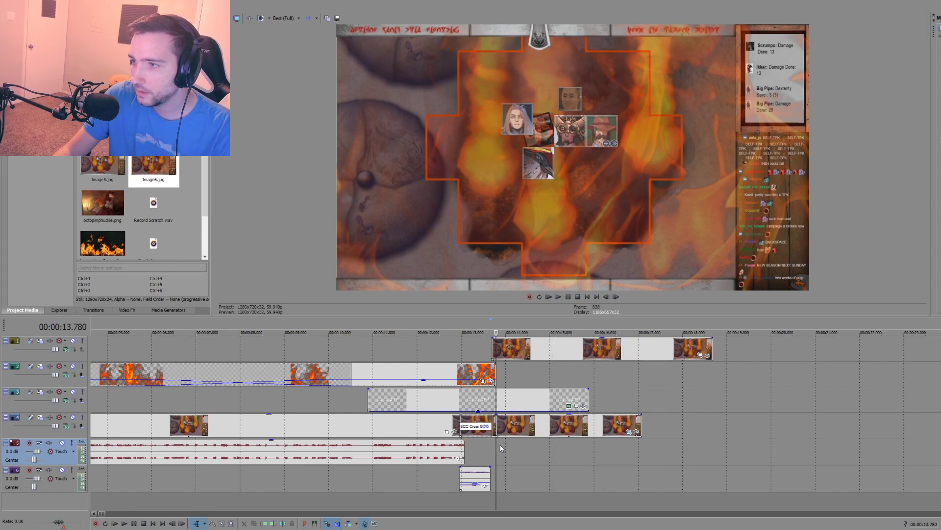
Step: Crop the snapshot in Pan/Crop to a closer view of the battle map that excludes the chat panel
left_click(492, 352)
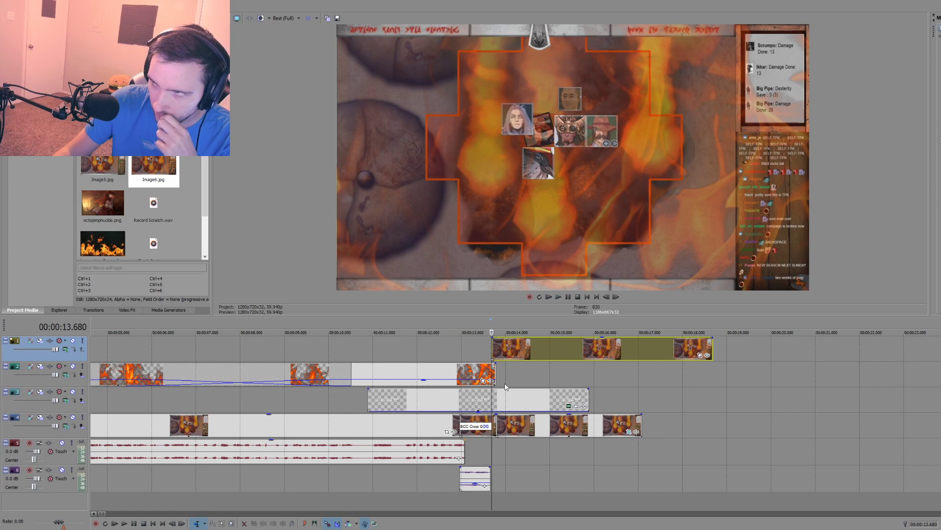
left_click(700, 355)
left_click_drag(484, 348, 411, 307)
left_click_drag(345, 262, 359, 281)
left_click(500, 49)
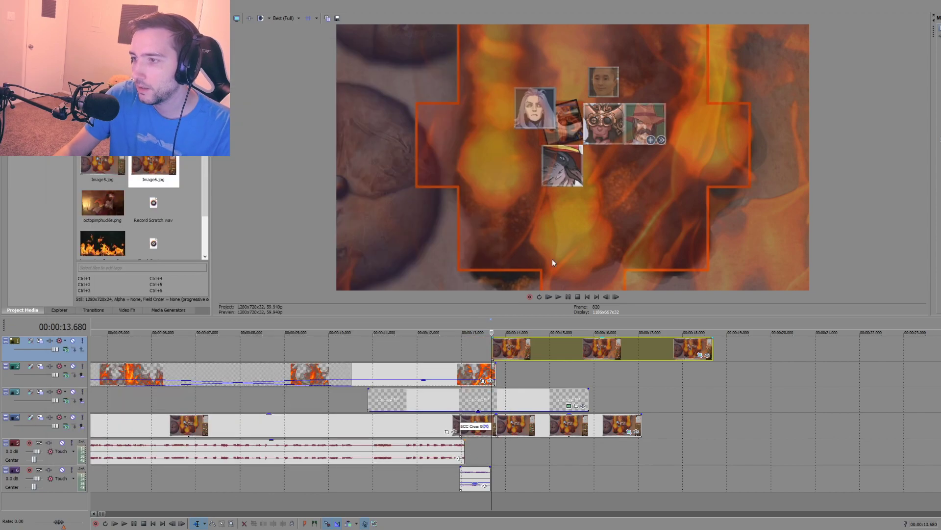
Step: Replace the old still on the main video track with the cropped snapshot, overlapping the end of the footage by about 0.7 seconds
left_click_drag(519, 425, 783, 427)
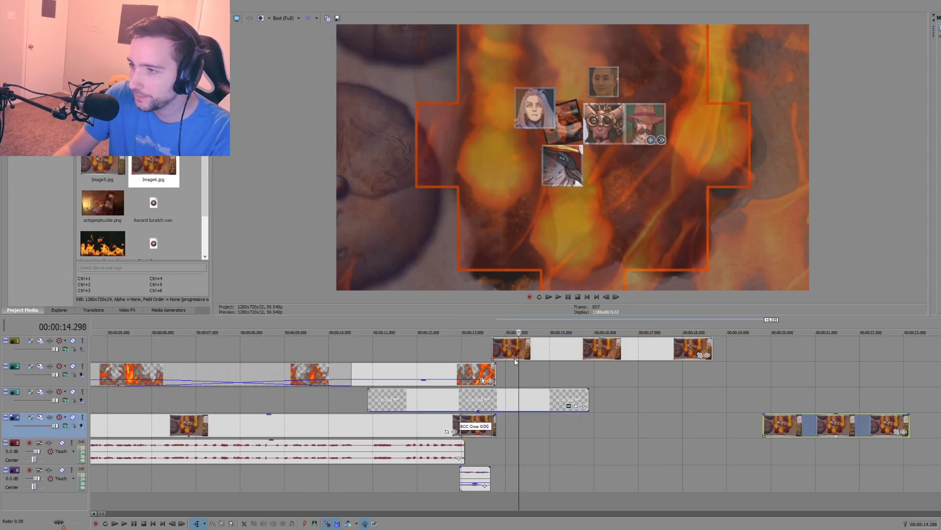
left_click(495, 432)
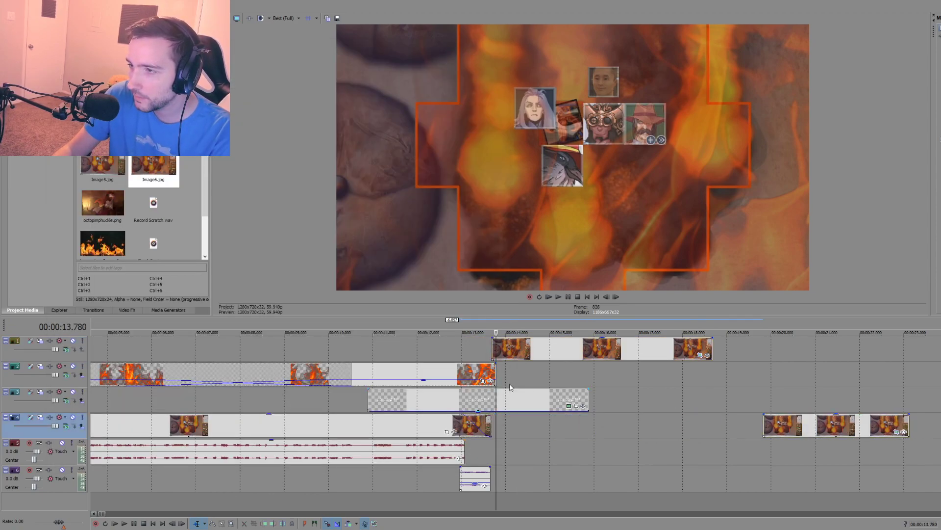
left_click(531, 349)
left_click_drag(504, 349, 473, 438)
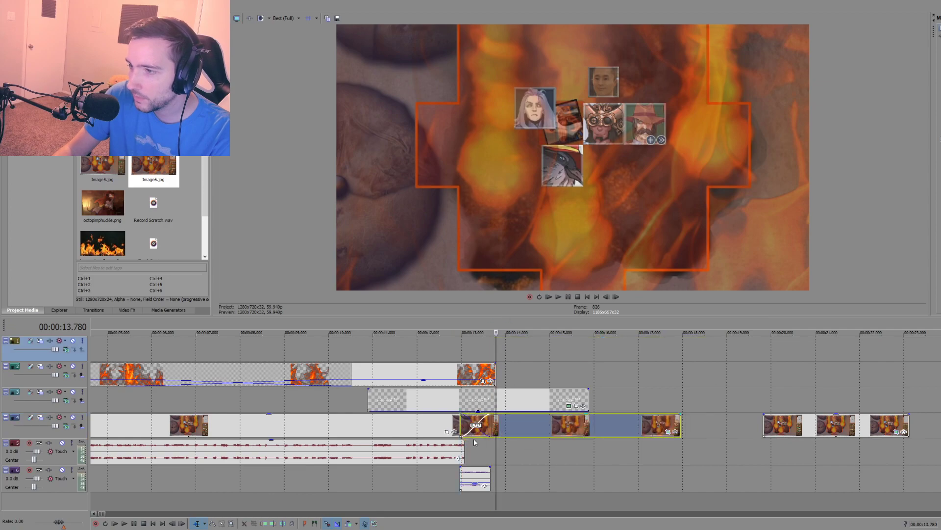
Step: Preview the overlap between the footage and the snapshot from about 00:00:12.462
left_click(437, 472)
key("space")
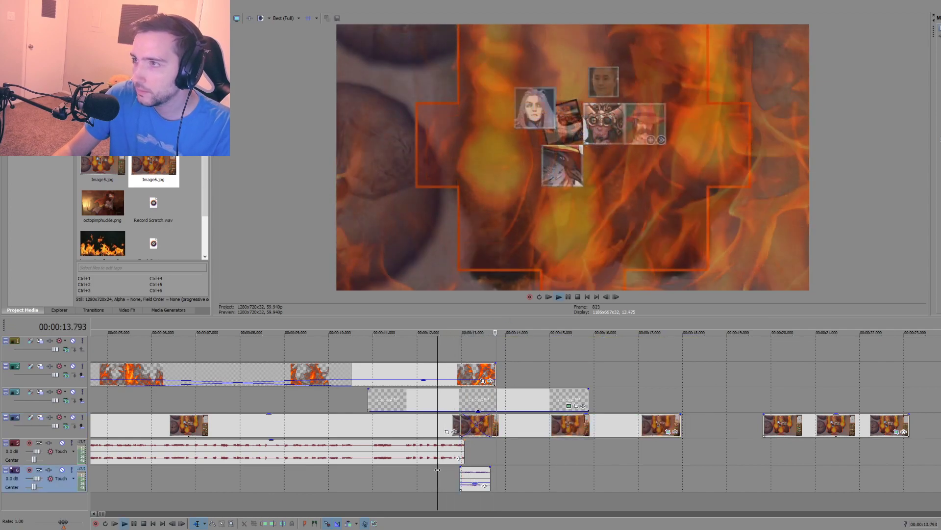
key("space")
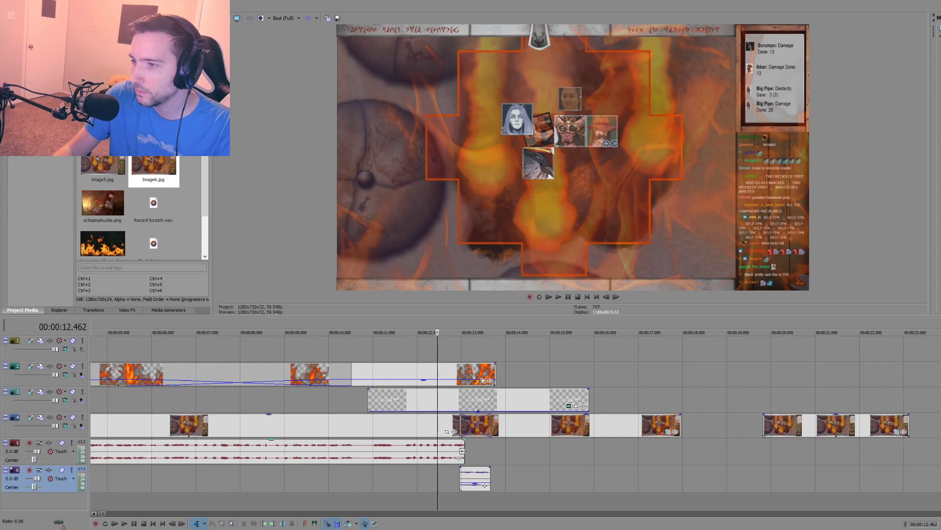
left_click(457, 476)
key("space")
key("space")
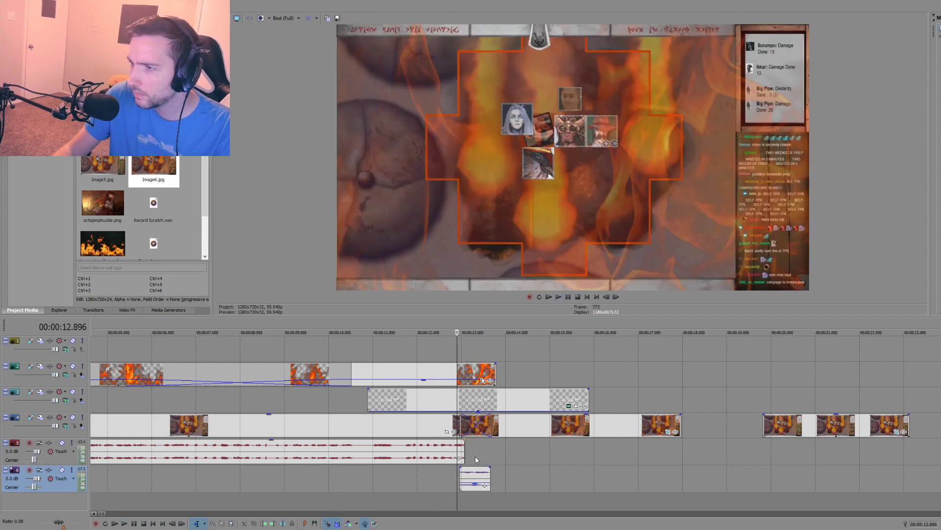
Step: Apply the BCC Cross Glitch transition to the overlap between the footage and the snapshot
left_click(93, 310)
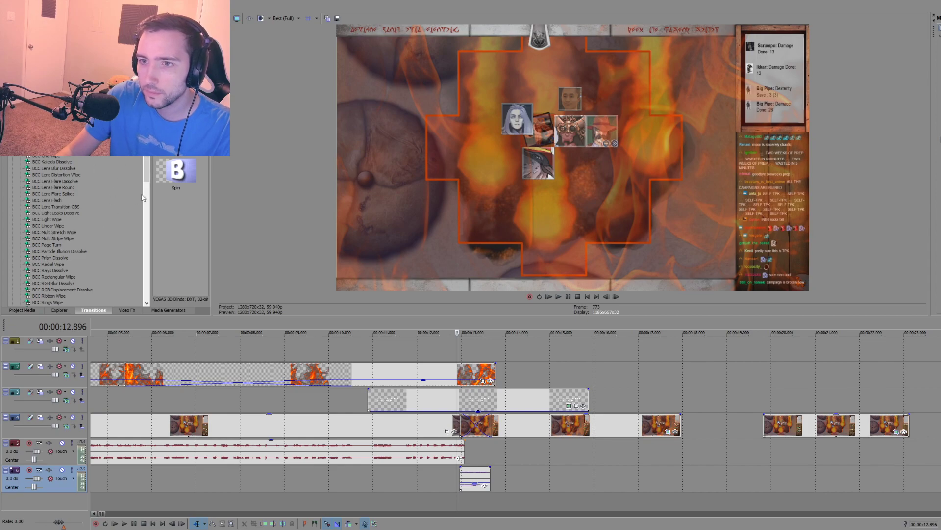
left_click_drag(147, 167, 146, 204)
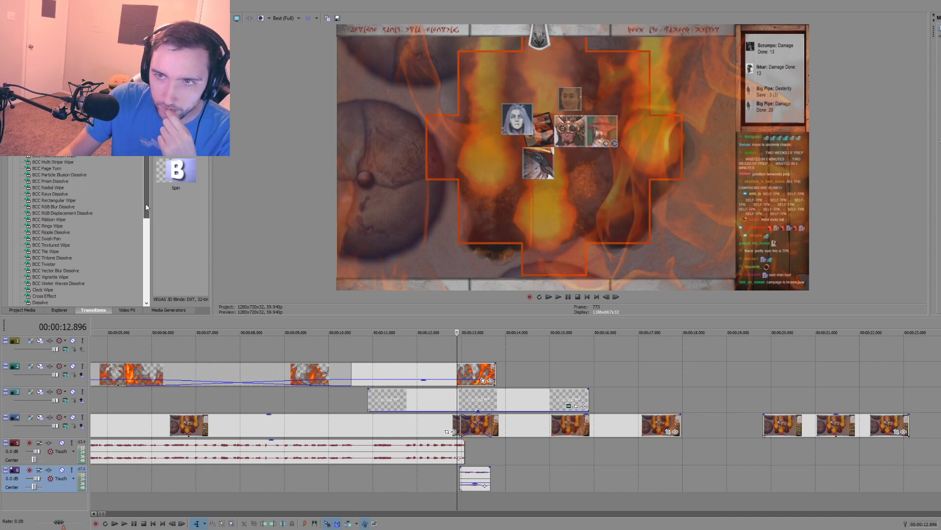
left_click_drag(147, 207, 148, 157)
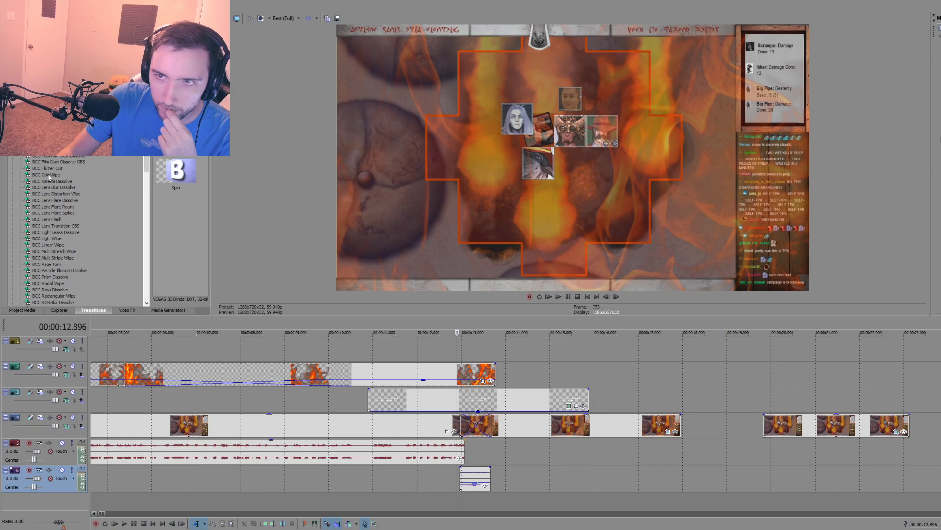
left_click_drag(49, 122, 467, 421)
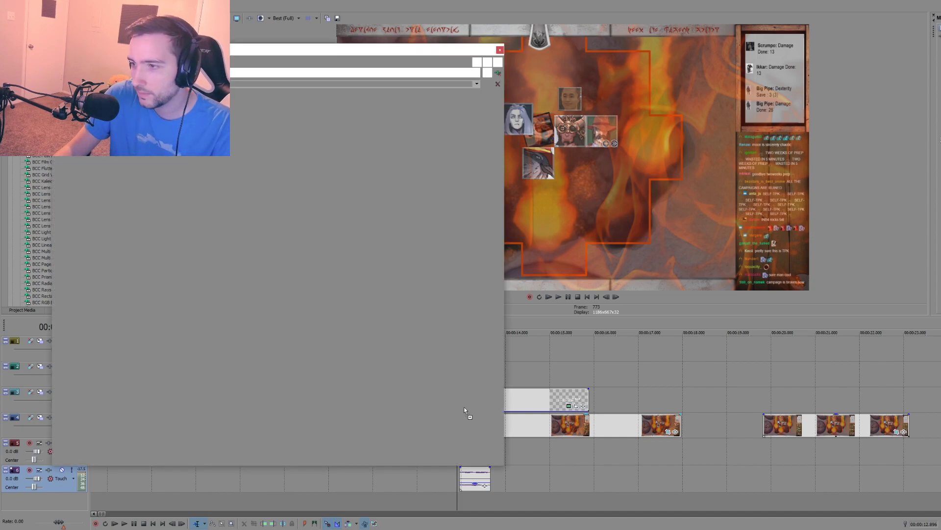
left_click(500, 50)
Step: Play back the new glitch transition into the cropped snapshot several times
key("space")
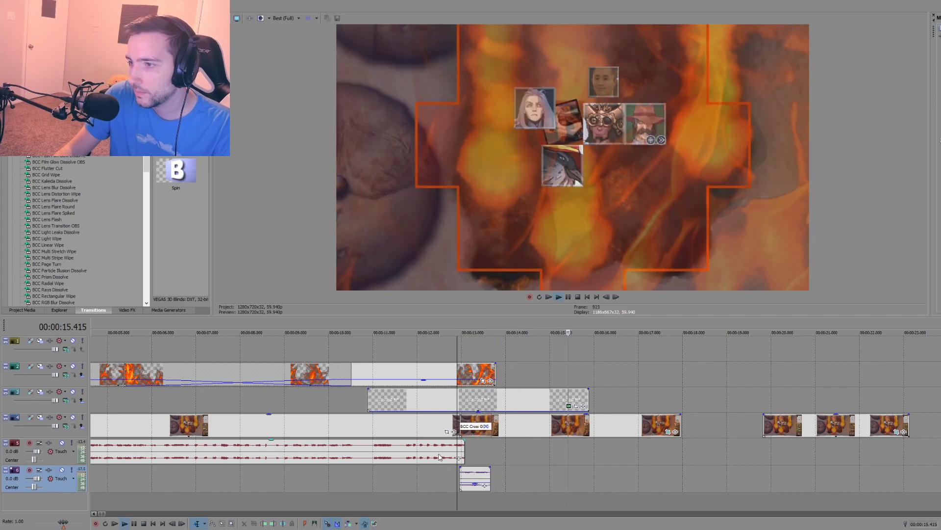
key("space")
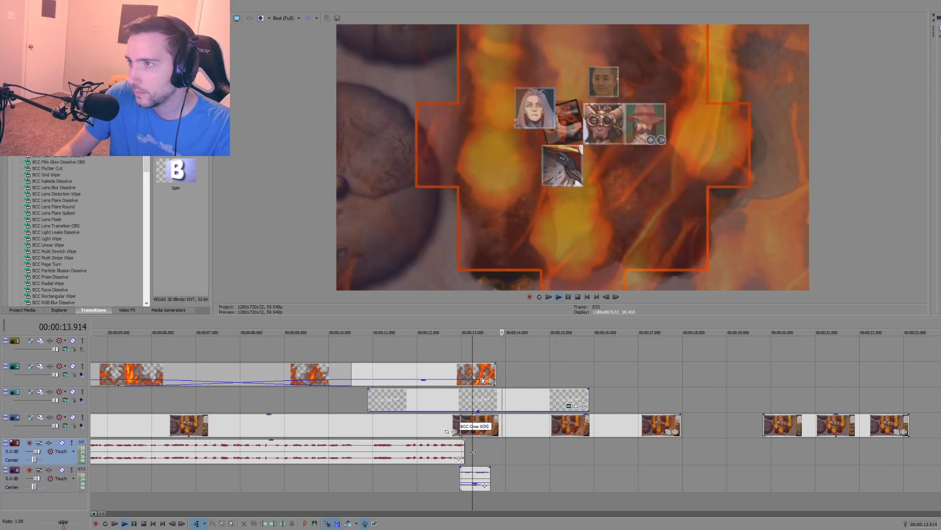
key("space")
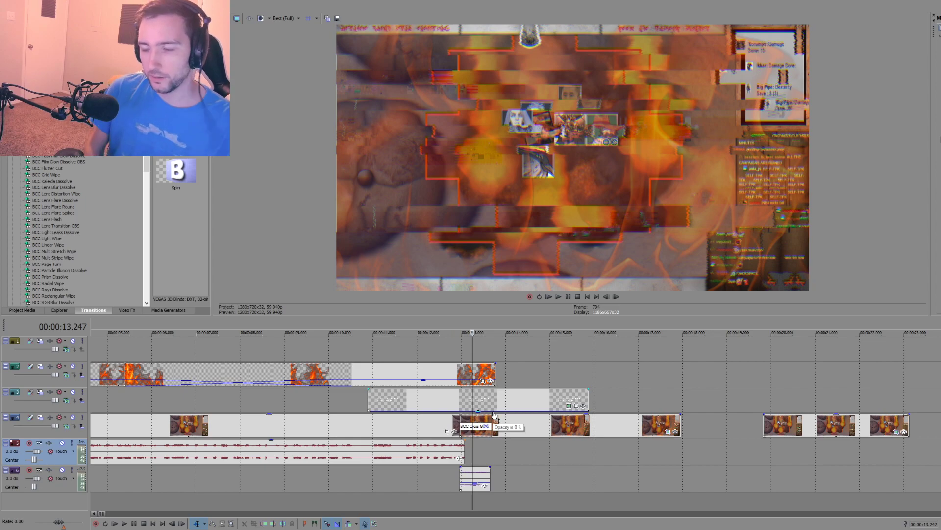
left_click(458, 349)
key("space")
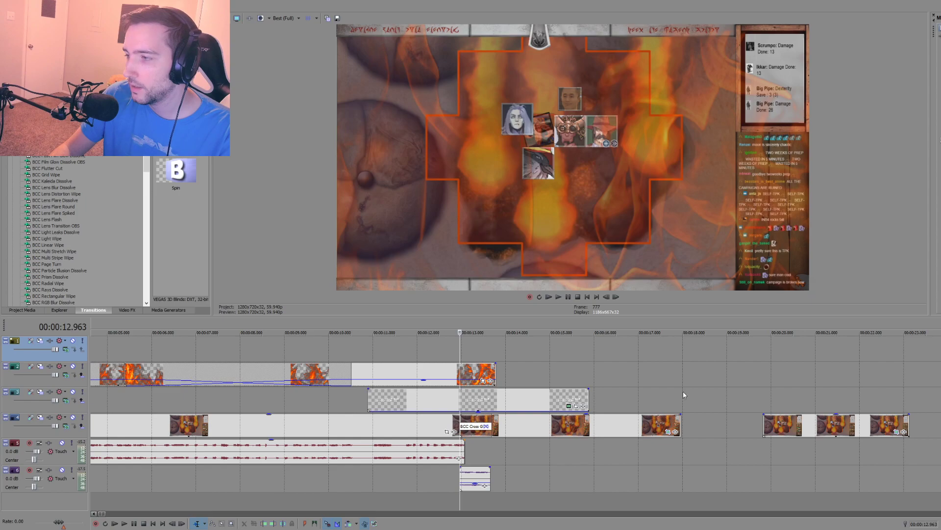
Step: Delete the old still left at about 20 seconds on the main video track
left_click(815, 426)
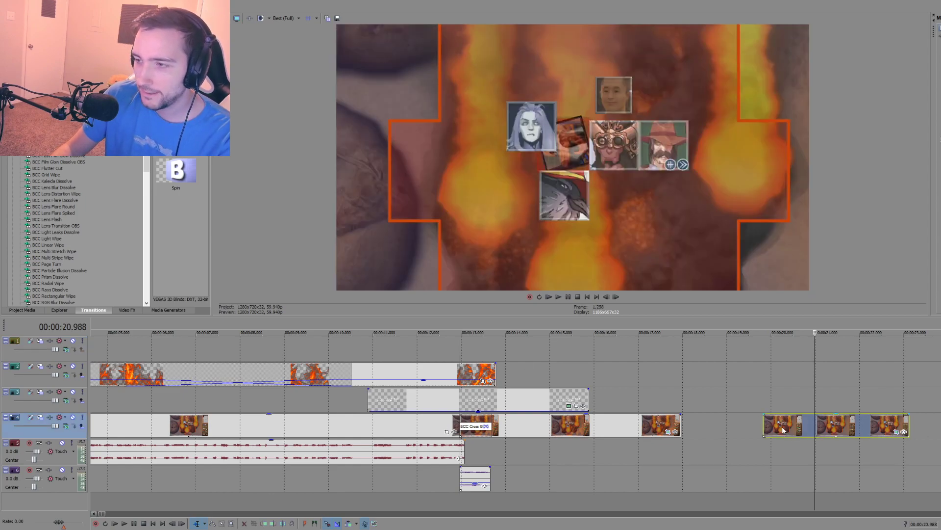
key("Delete")
scroll(625, 465, "down", 5)
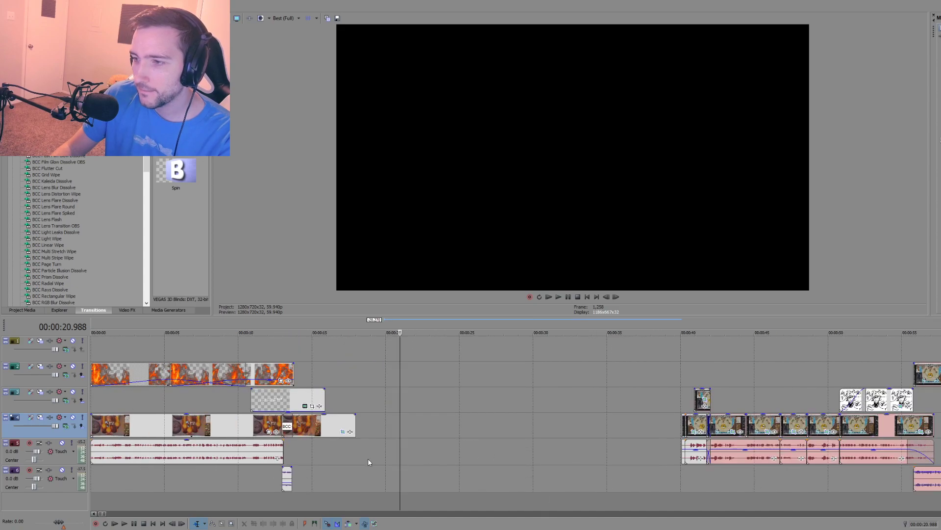
scroll(368, 458, "down", 3)
Step: Preview the opening from the start of the timeline through the flames to the glitch transition
left_click(92, 474)
key("space")
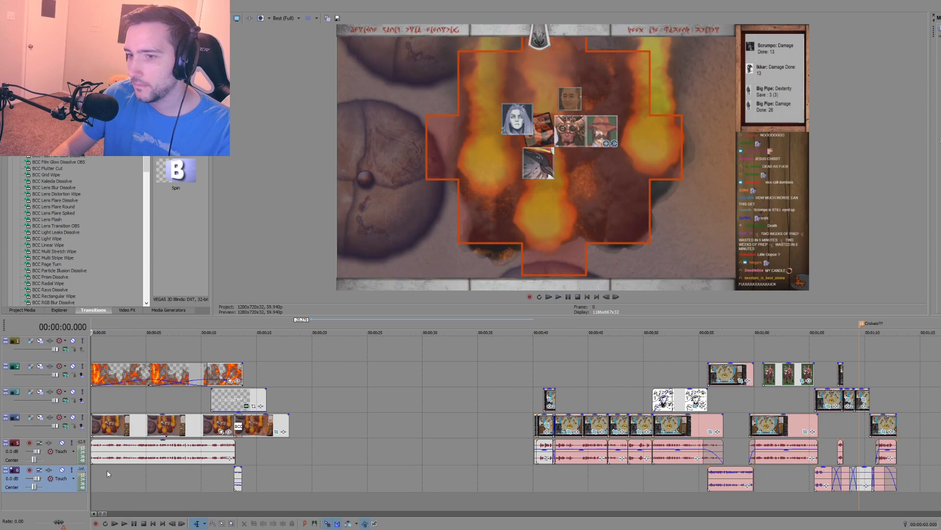
scroll(112, 470, "up", 3)
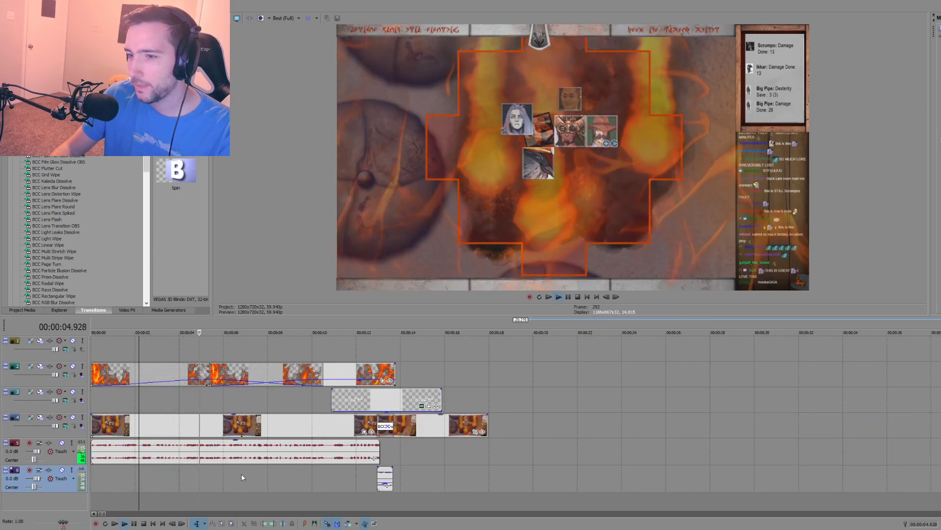
left_click(322, 480)
key("space")
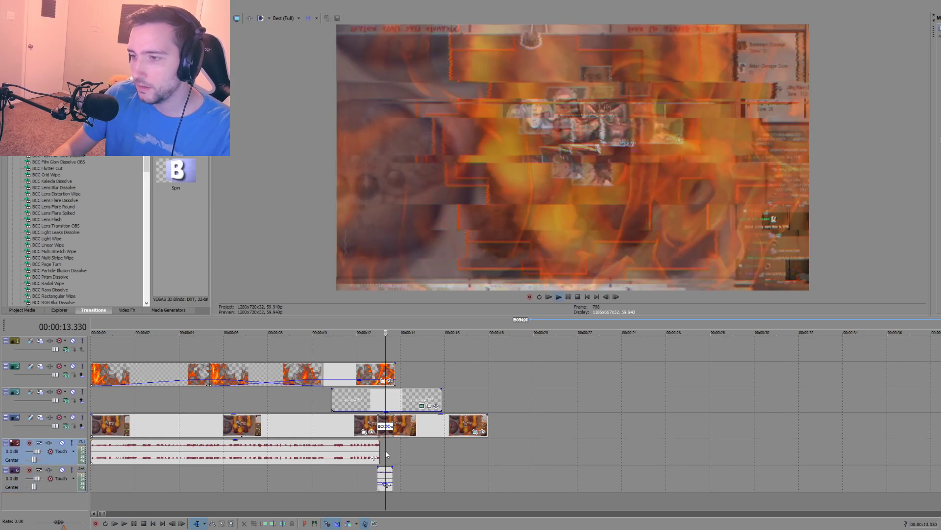
Step: Add a marker named "Fire Noises" at 00:00:01.335
left_click(120, 343)
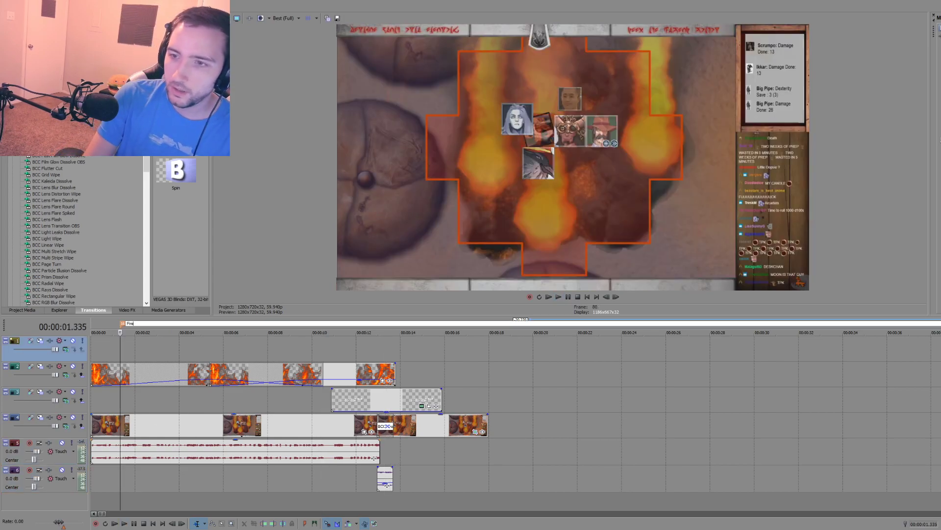
left_click(198, 345)
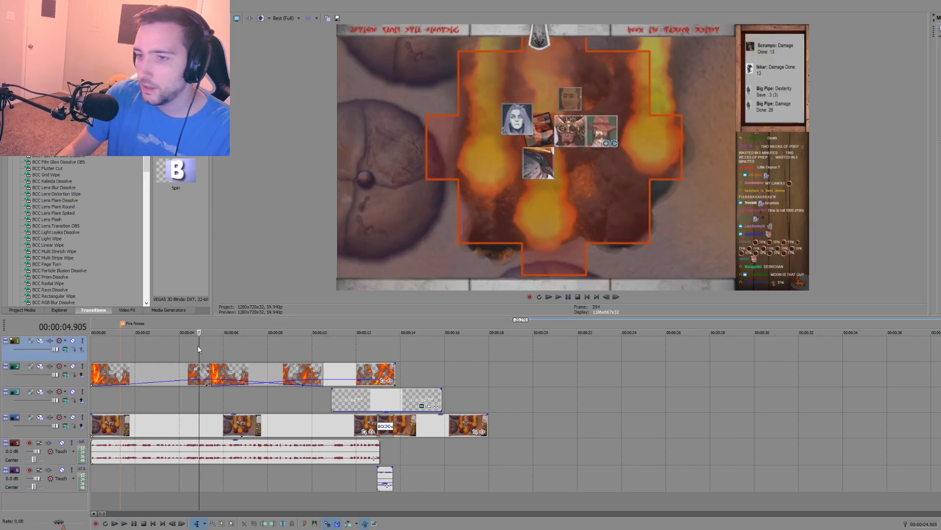
Step: Spot-check the flames section at several points up to the snapshot after the glitch transition
left_click(248, 348)
left_click(323, 347)
left_click(373, 343)
left_click(414, 342)
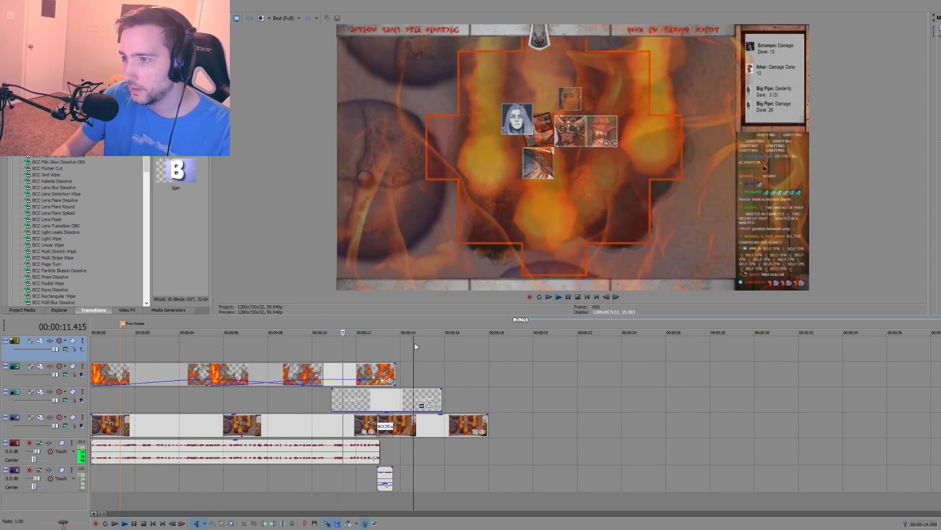
key("space")
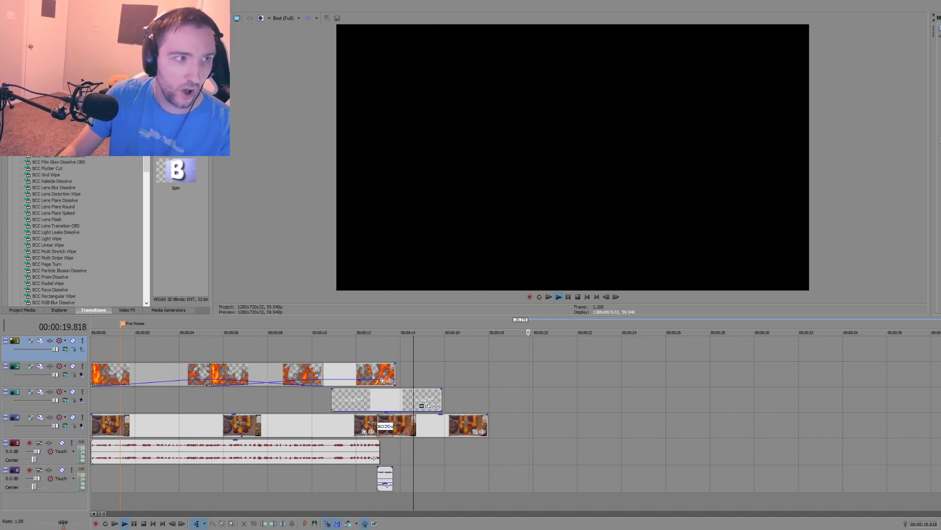
Step: Play back the next edited section of the timeline from 00:00:40.090
left_click(558, 400)
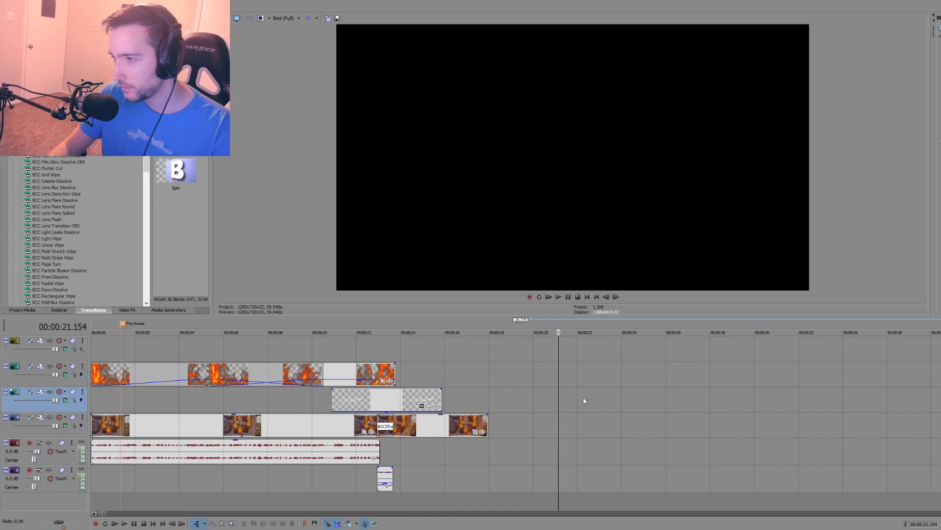
scroll(584, 401, "down", 3)
left_click(533, 395)
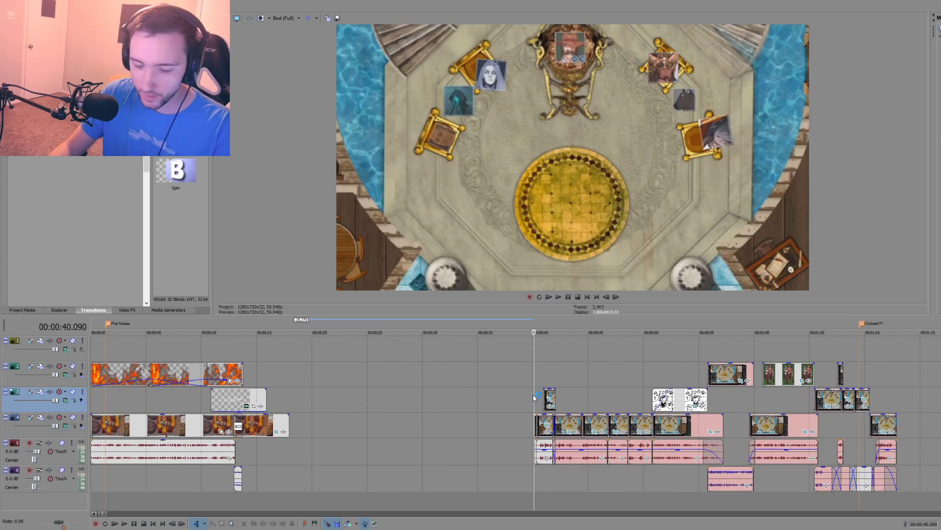
key("space")
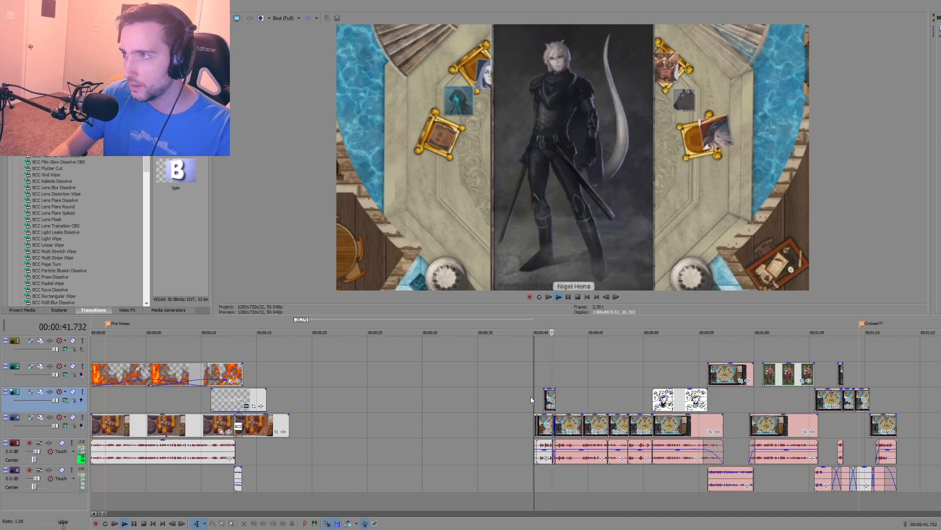
Step: Spot-check the start of the throne-room section at several points between 00:00:40.090 and 00:00:44.878
key("space")
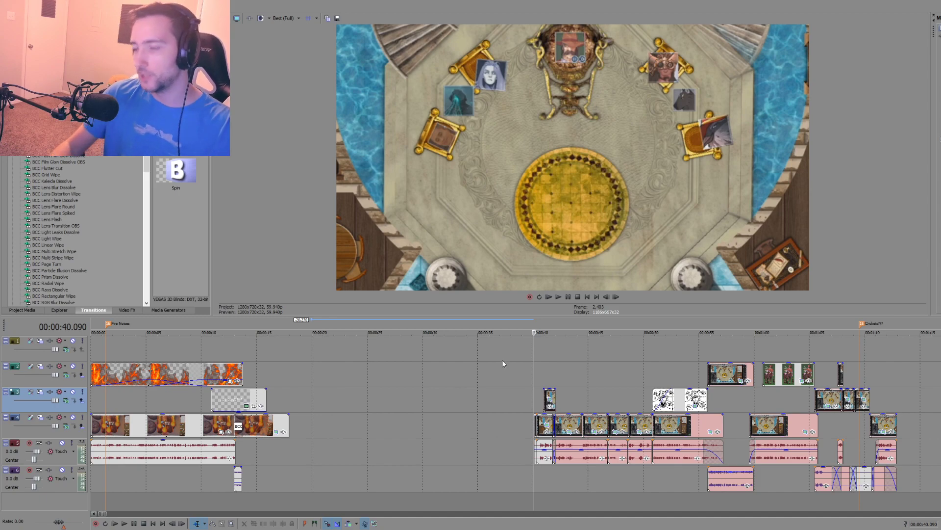
left_click(555, 371)
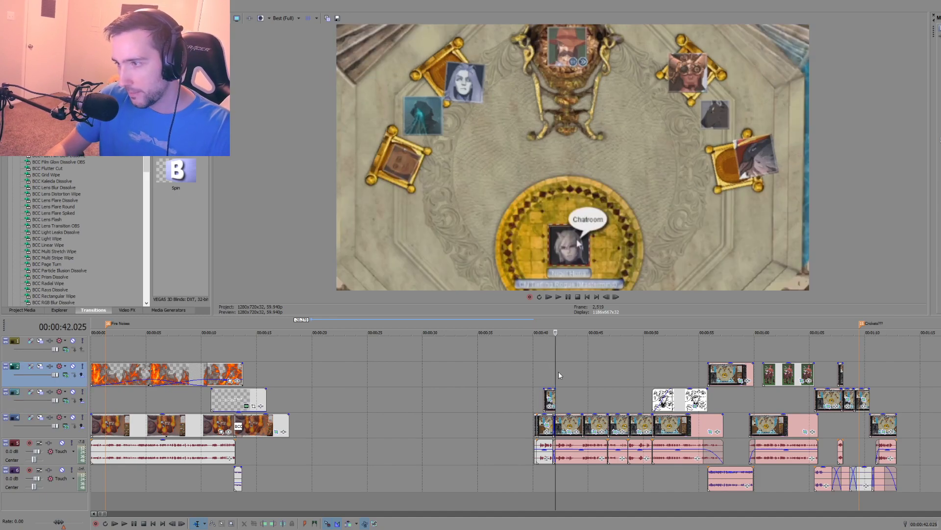
left_click(587, 386)
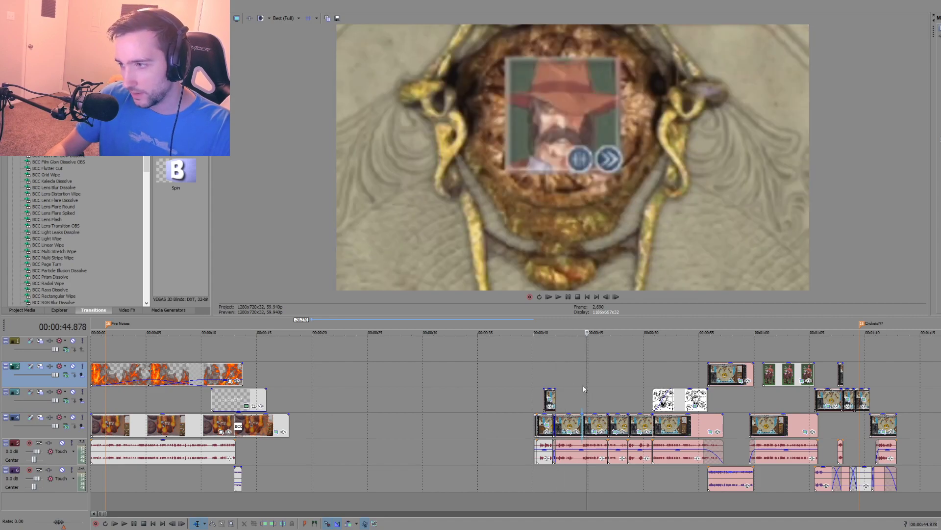
left_click(582, 384)
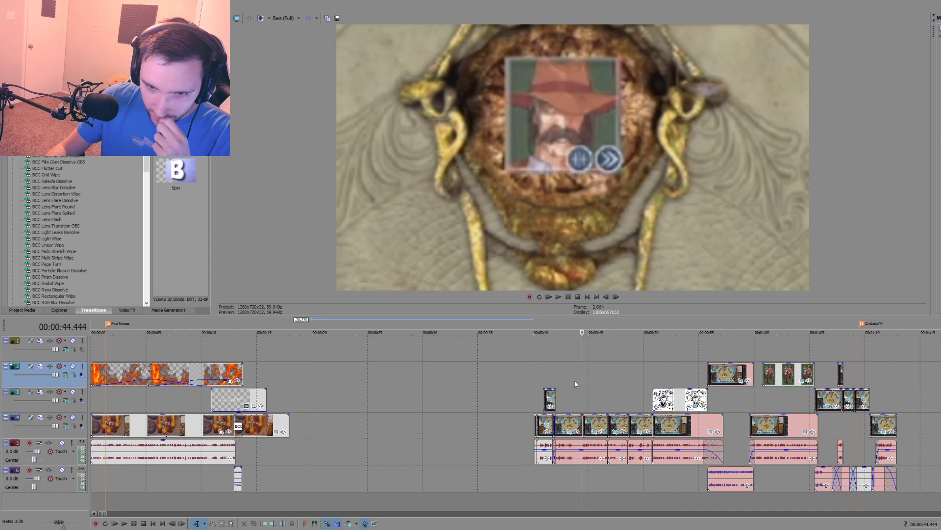
Step: Play back the end of the freeze-frame clip and check the empty gap before the throne-room section
left_click(259, 449)
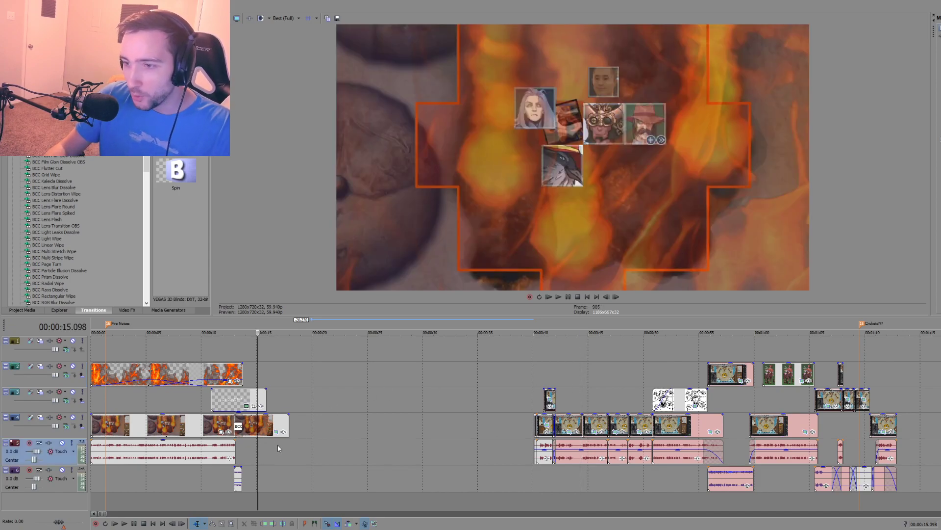
left_click(283, 453)
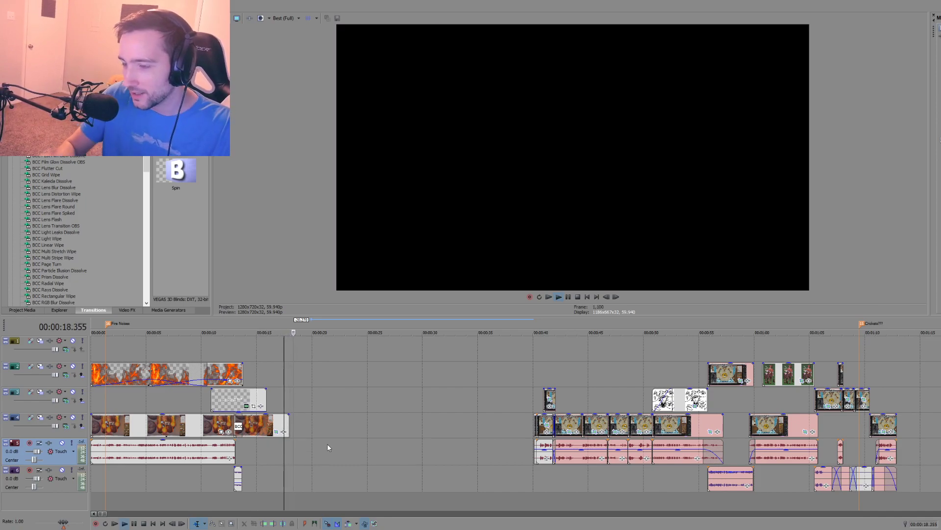
key("space")
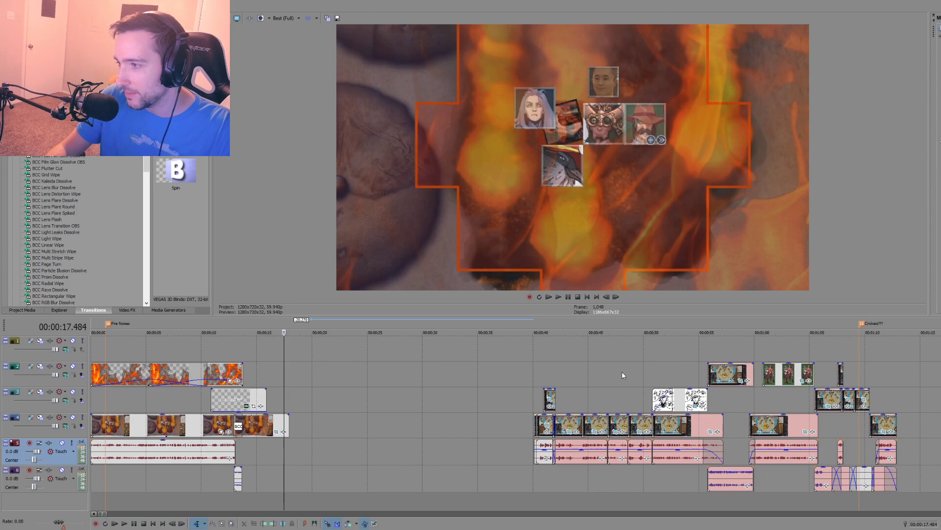
left_click(650, 370)
left_click(388, 386)
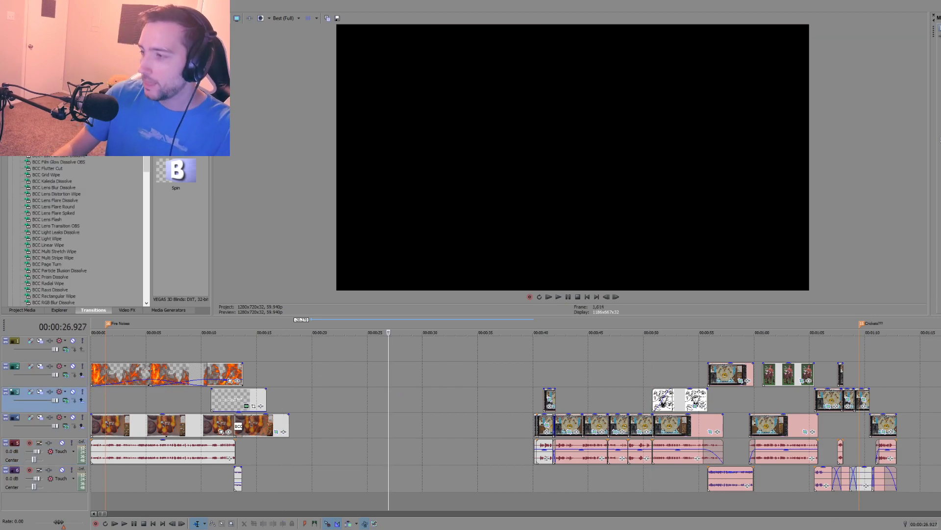
Step: Switch to the Script document in Notepad and place its window clear of the timeline to read it
key("alt+Tab")
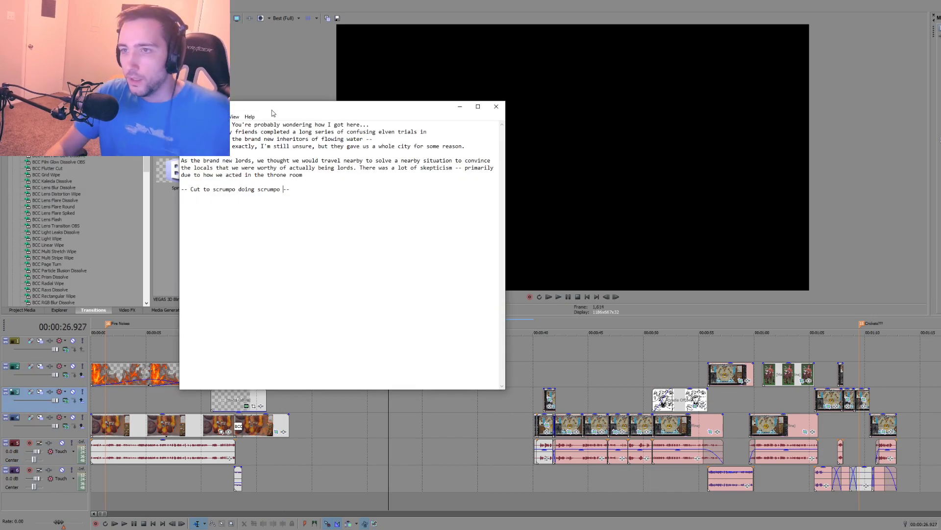
left_click_drag(279, 109, 322, 57)
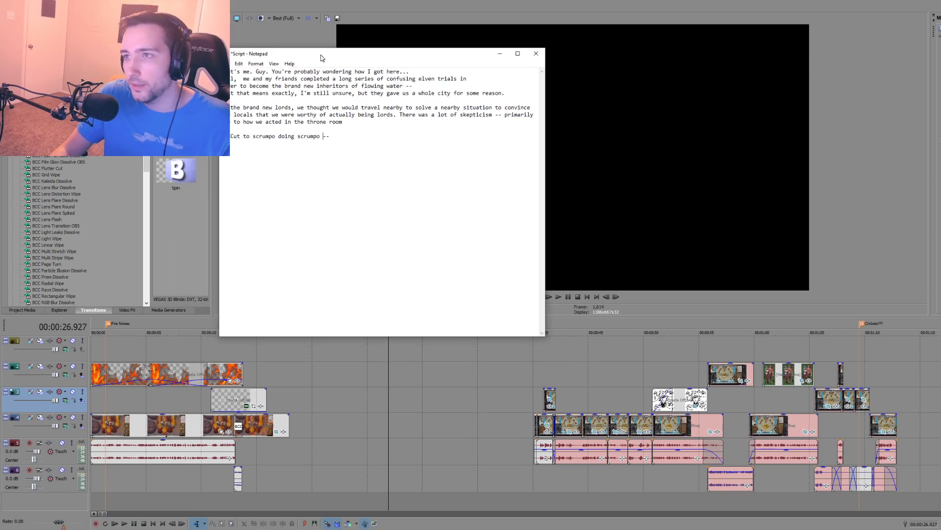
Step: Play back the timeline from the end of the opening narration at 00:00:13.080
left_click(235, 453)
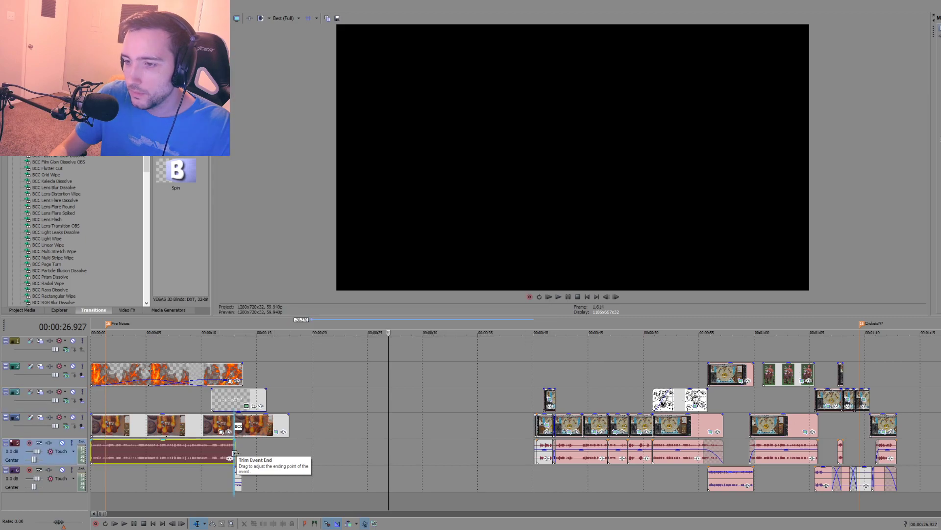
key("space")
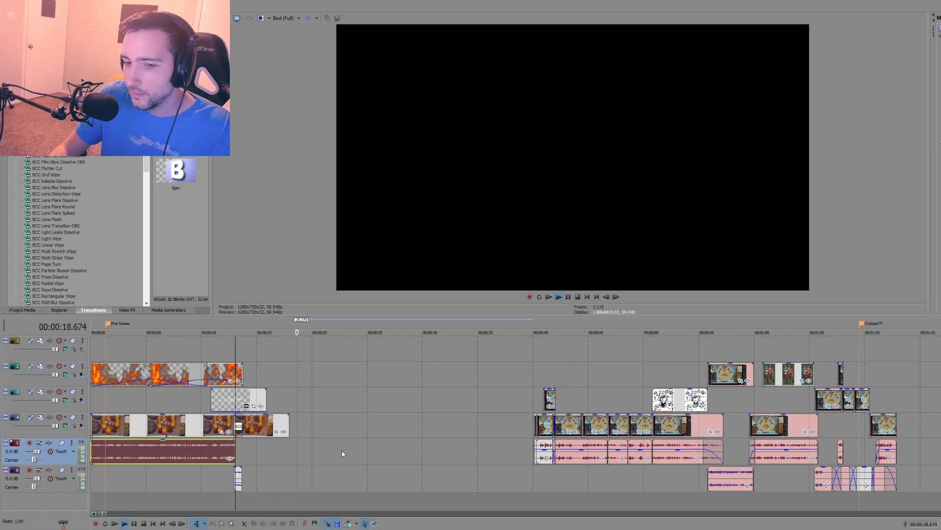
key("space")
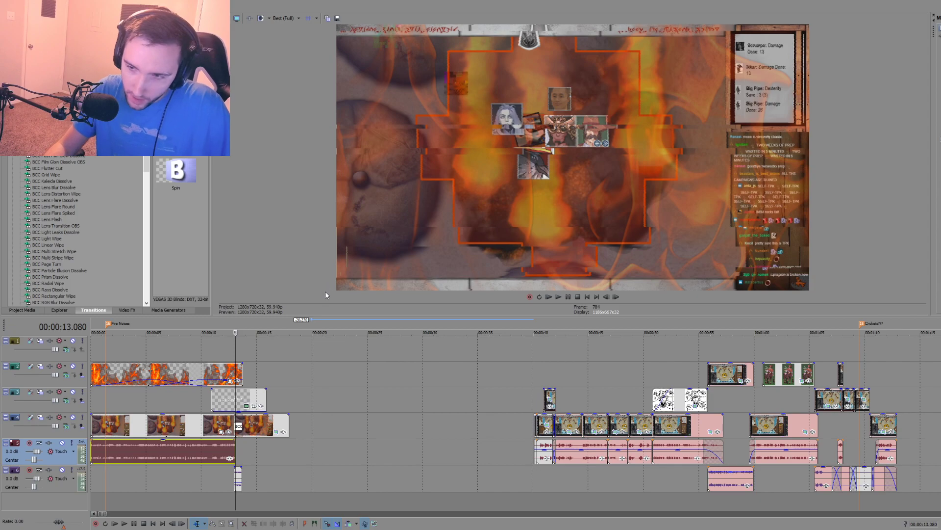
Step: Place the playhead at 00:00:18.485, widen the track headers and arm the narration audio track for recording
left_click(295, 454)
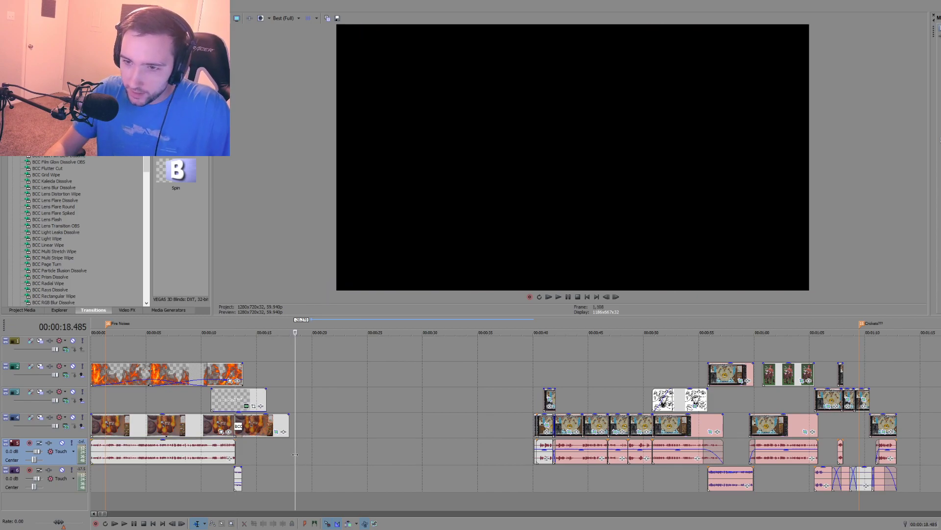
left_click(30, 443)
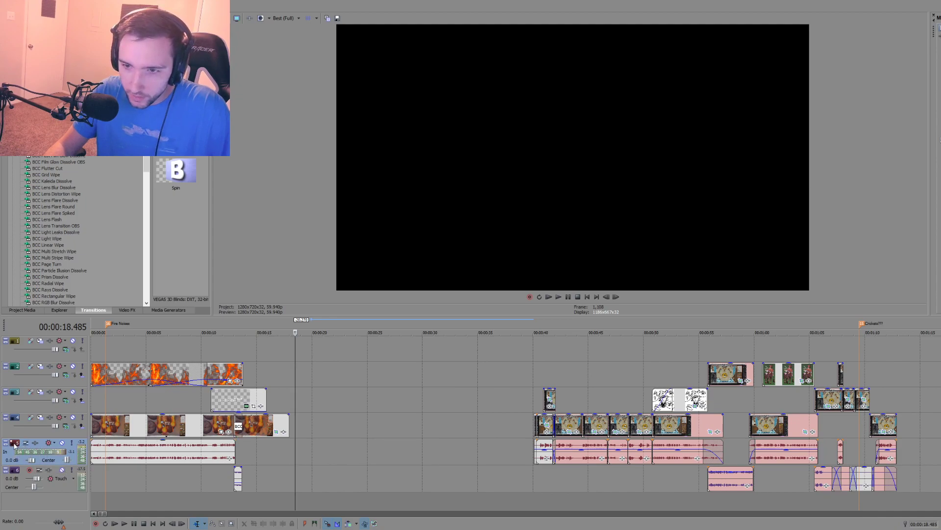
left_click_drag(89, 450, 136, 450)
left_click(44, 444)
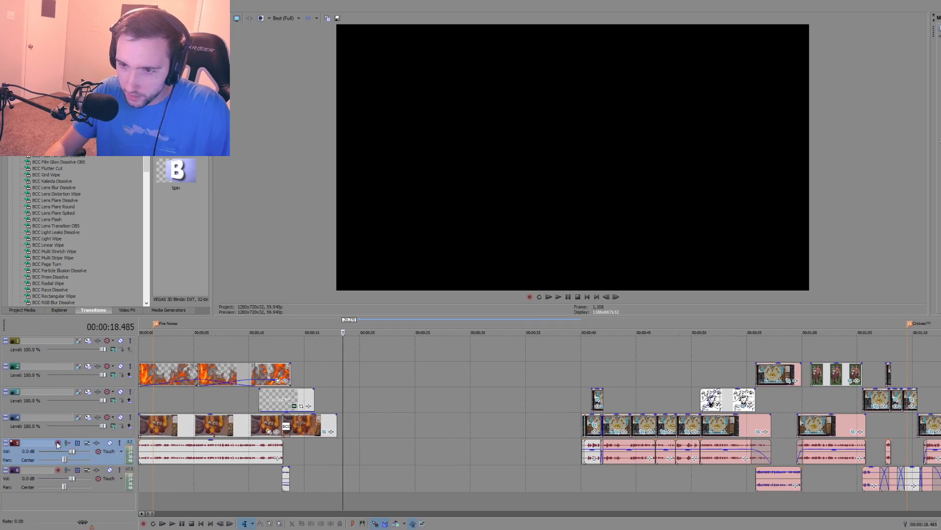
left_click(57, 443)
Step: Record a short voice test take on the narration track from 00:00:18.485 and play it back
key("ctrl+r")
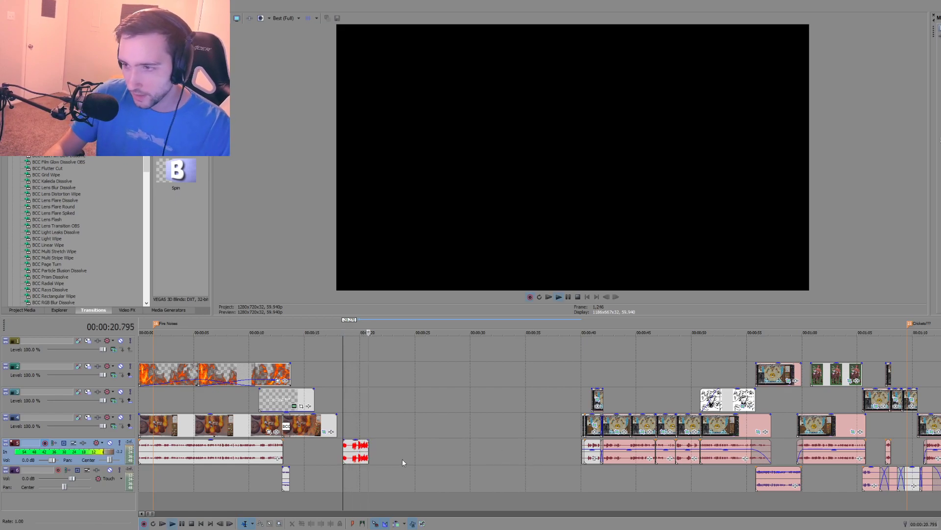
left_click(184, 524)
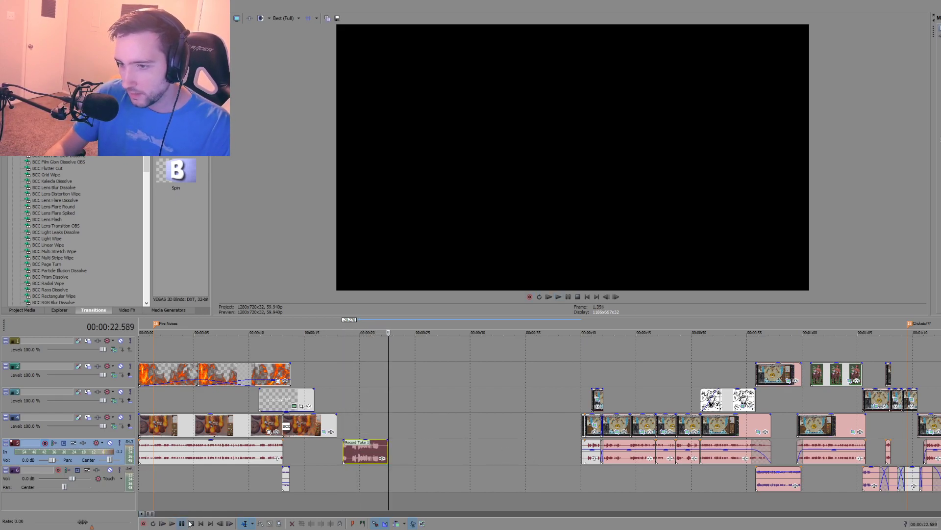
left_click(351, 467)
scroll(361, 475, "up", 2)
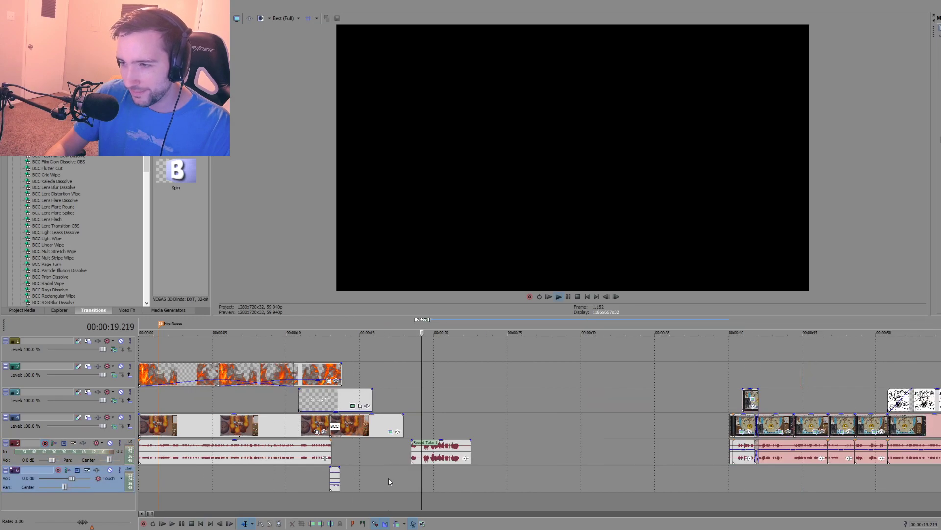
left_click(440, 461)
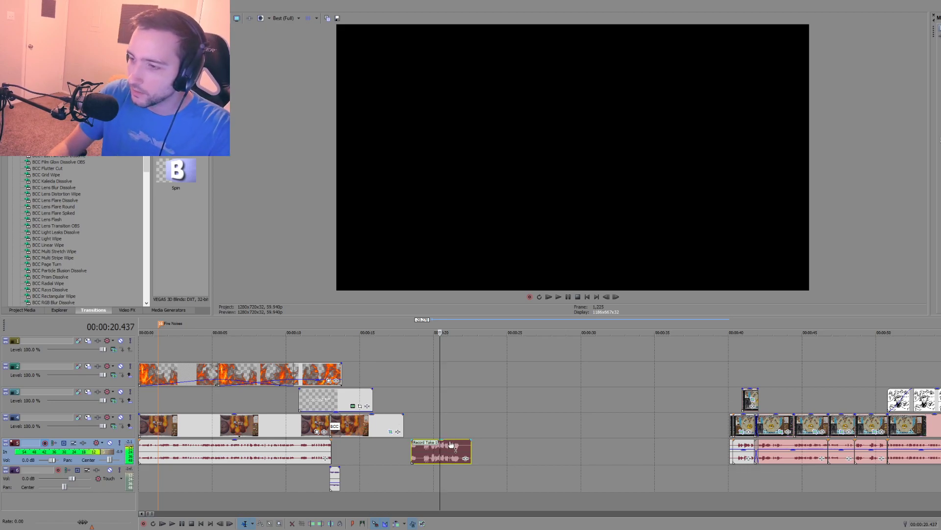
left_click(423, 459)
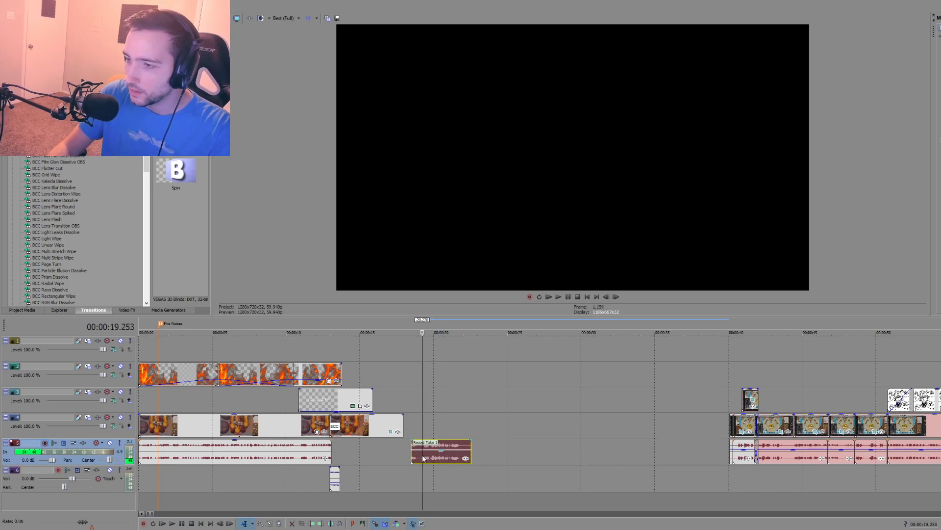
key("space")
key("space")
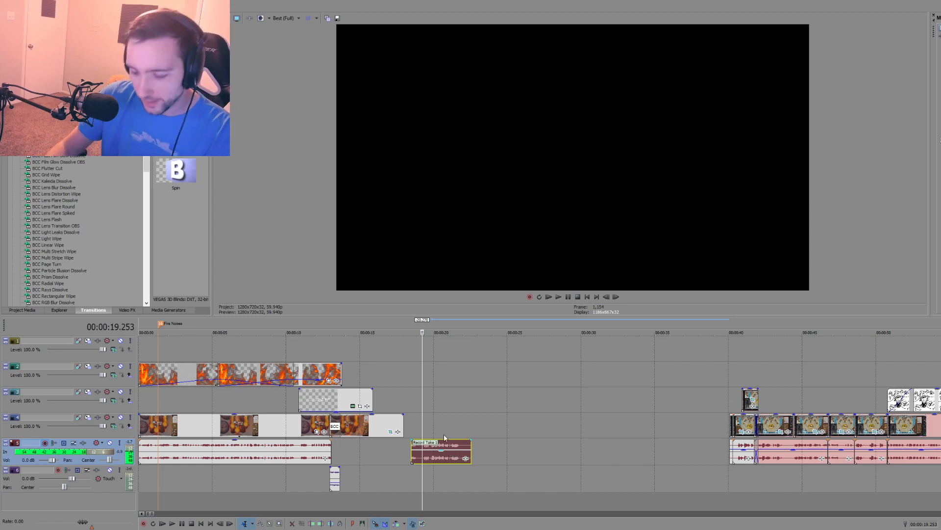
Step: Delete the recorded voice test take from the narration track
left_click(417, 456)
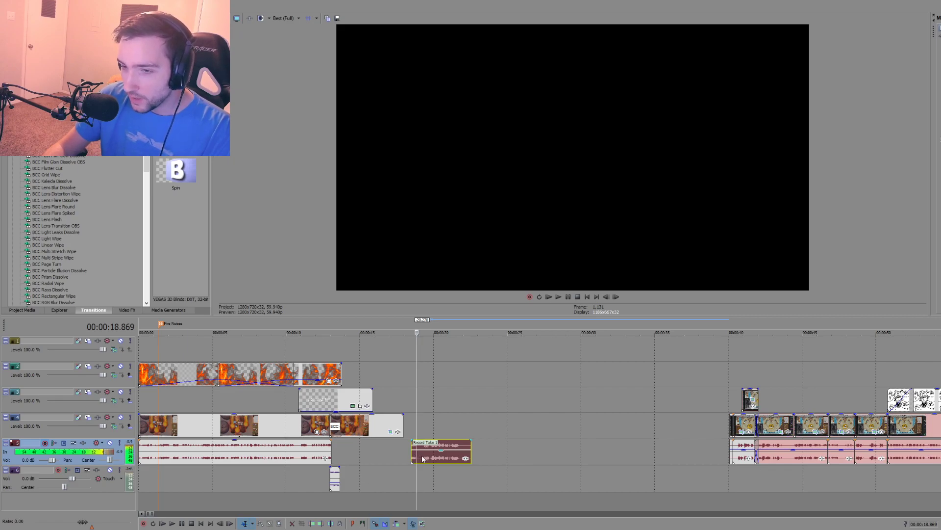
left_click(422, 458)
key("Delete")
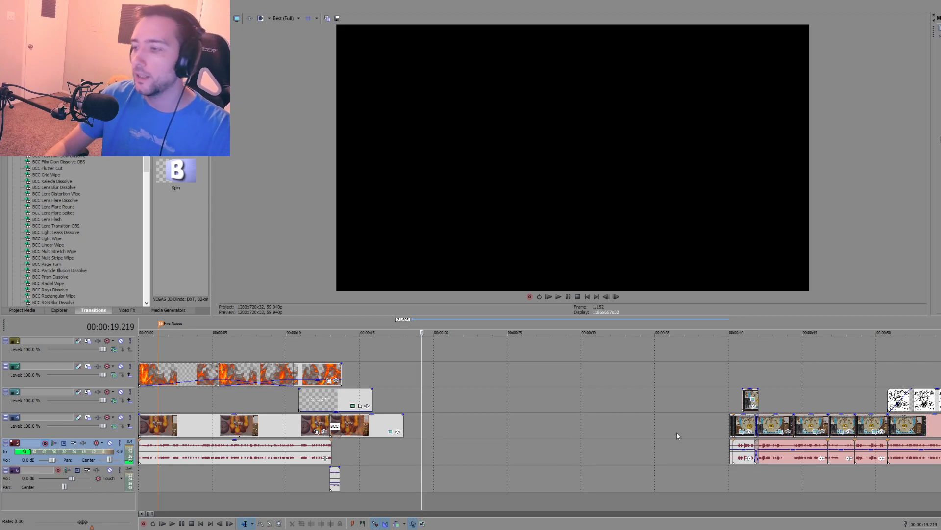
Step: Compare the gap between the opening narration and the throne-room section with the script's lines about the elven trials in Notepad
left_click(729, 467)
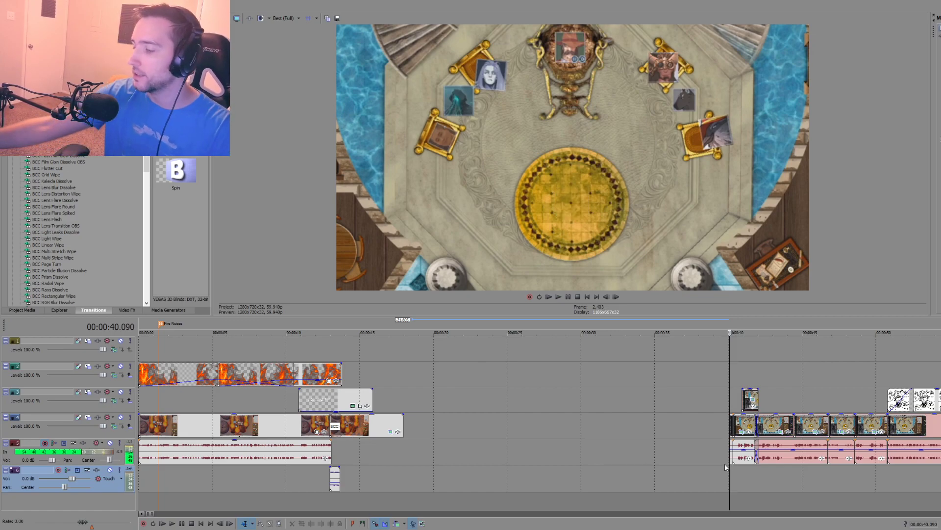
left_click(334, 449)
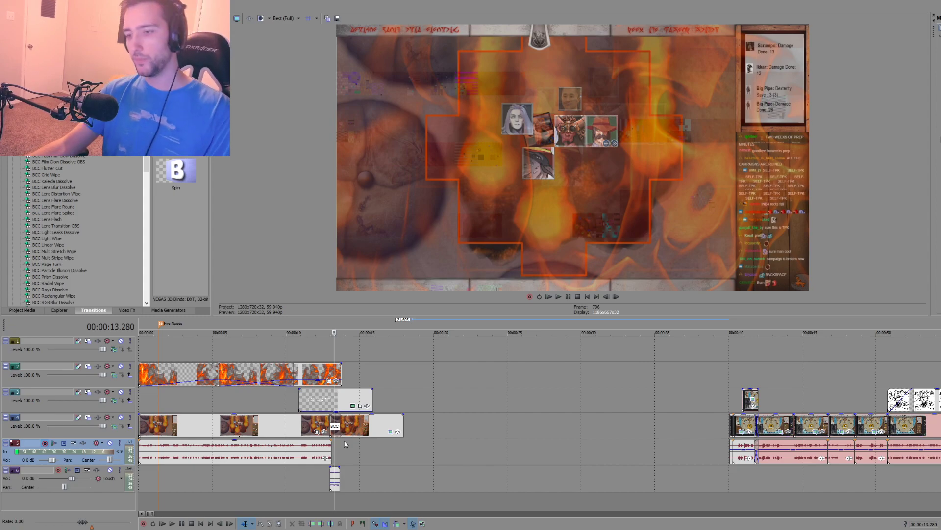
key("alt+Tab")
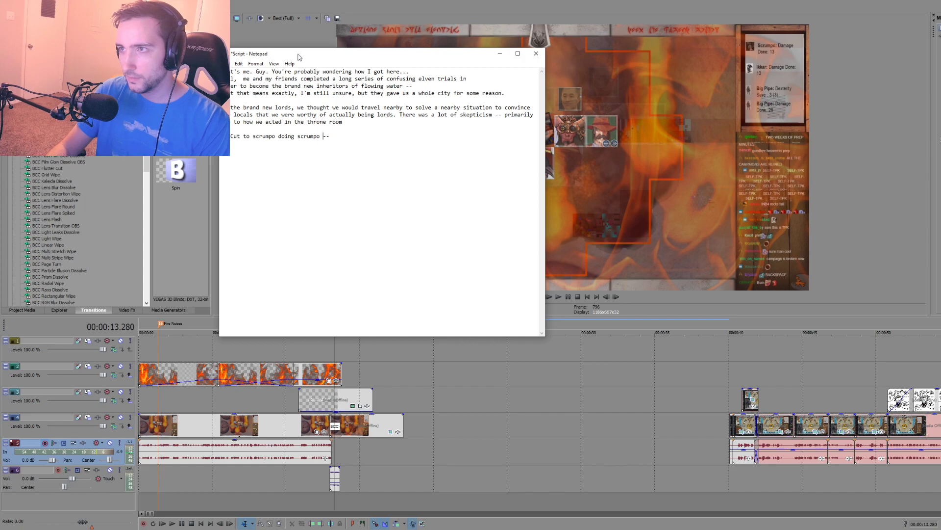
left_click_drag(385, 79, 475, 82)
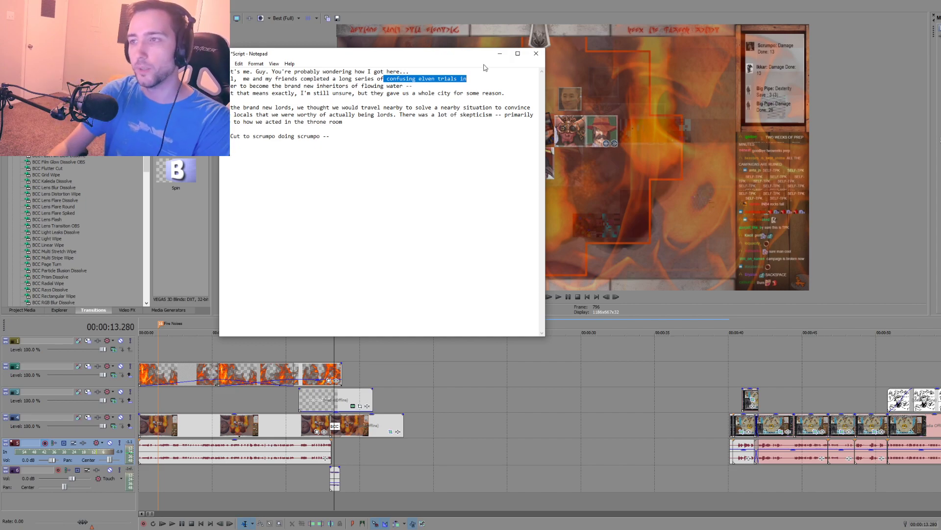
left_click_drag(467, 79, 253, 79)
left_click(226, 86)
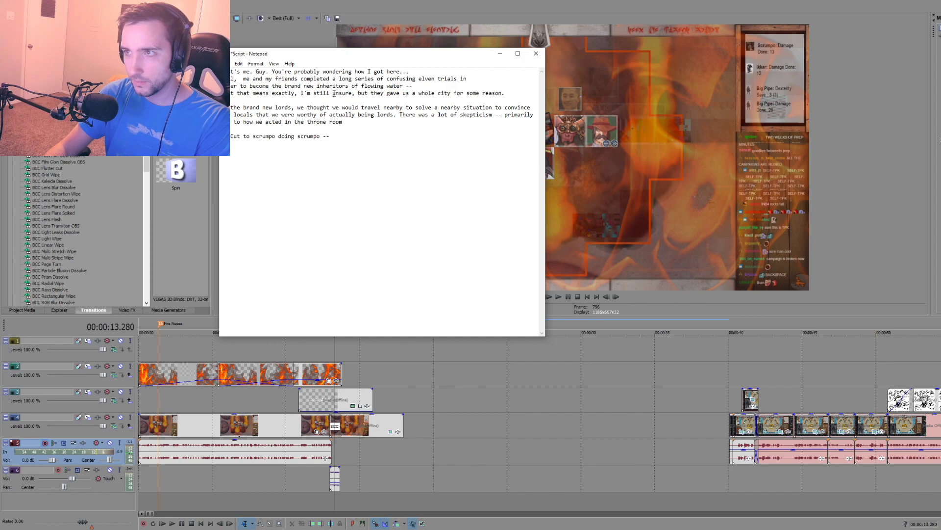
Step: Replace "they gave us a whole city for some reason." in the script with "an entire city rose from the sands for us to rule."
key("shift+Left")
key("shift+Left")
key("shift+Left")
key("shift+Left")
key("shift+Left")
key("shift+Left")
key("shift+Left")
key("shift+Left")
key("shift+Left")
key("shift+Left")
key("shift+Left")
key("shift+Left")
key("shift+Left")
key("shift+Left")
key("shift+Left")
key("shift+Left")
key("shift+Left")
key("shift+Left")
key("shift+Left")
key("shift+Left")
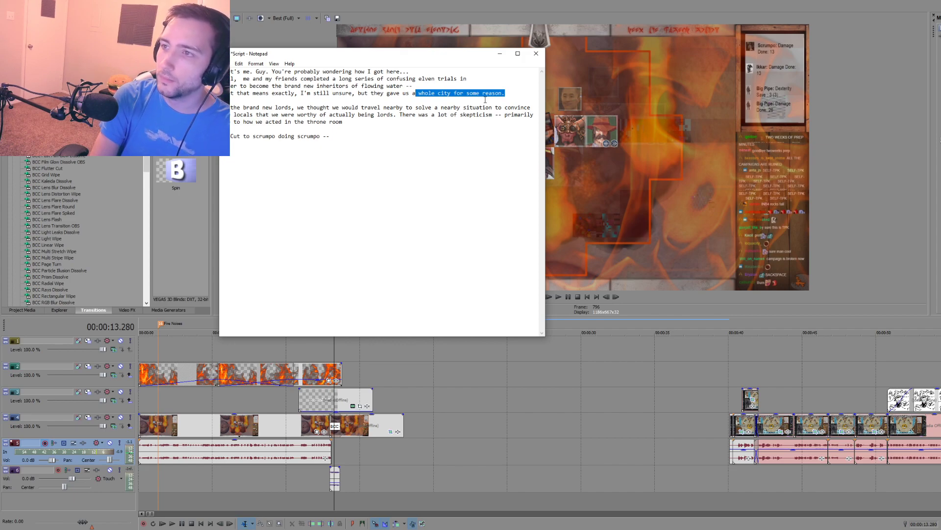
key("BackSpace")
key("BackSpace")
key("BackSpace")
key("BackSpace")
key("BackSpace")
key("BackSpace")
key("BackSpace")
key("BackSpace")
key("BackSpace")
key("BackSpace")
key("BackSpace")
key("BackSpace")
key("BackSpace")
key("BackSpace")
key("BackSpace")
type("an ")
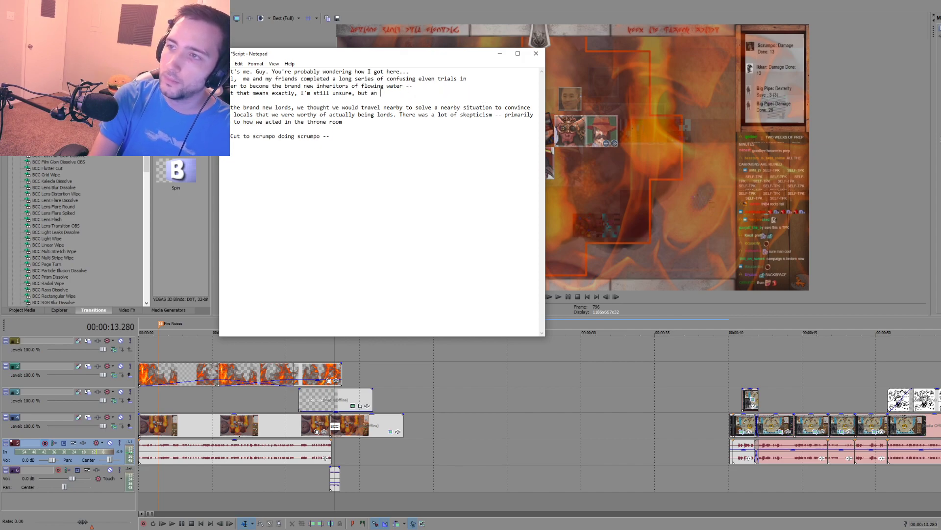
type("entire city rose")
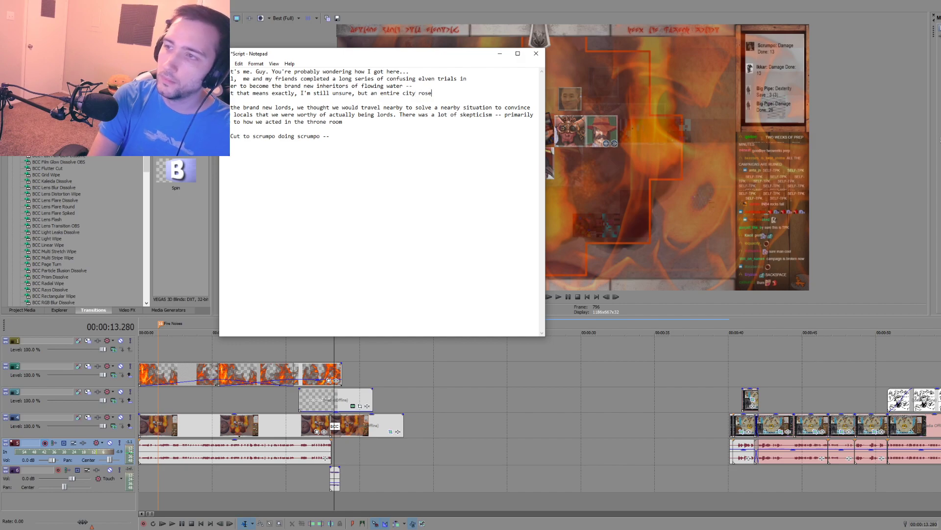
type(" from the sands for us to rule.")
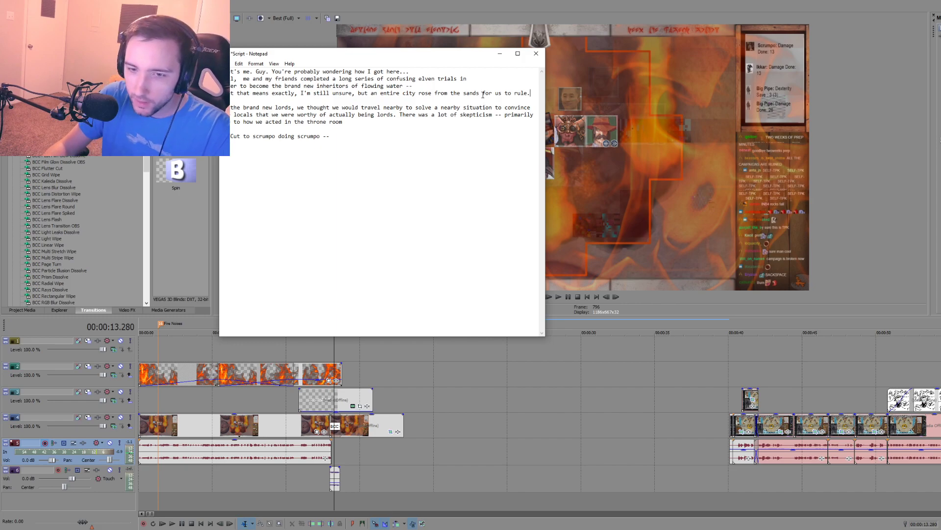
Step: Select all events of the throne-room section across the tracks and shift them about 25 seconds later on the timeline
left_click(442, 368)
scroll(480, 364, "down", 1)
key("d")
key("d")
left_click_drag(398, 350, 699, 497)
left_click_drag(597, 449, 778, 450)
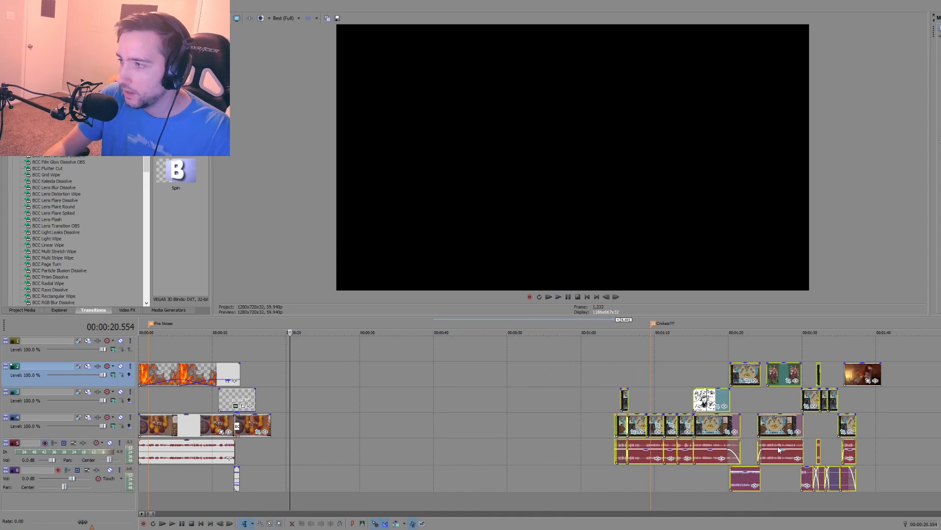
Step: Delete the leftover clip starting at 00:01:35.712 on the second video track
left_click(874, 436)
left_click(847, 376)
key("Delete")
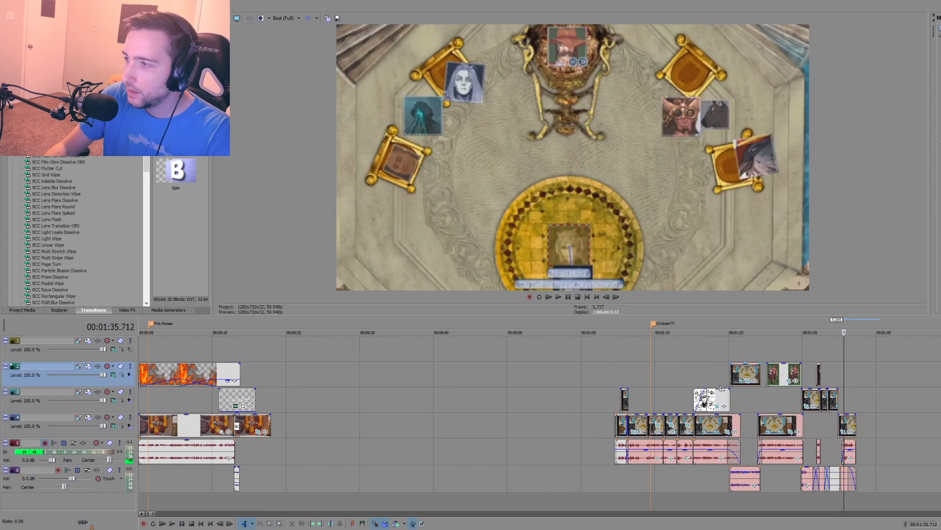
Step: Examine the end of the opening narration and the short sound clip beside it around 00:00:12.963
left_click(240, 449)
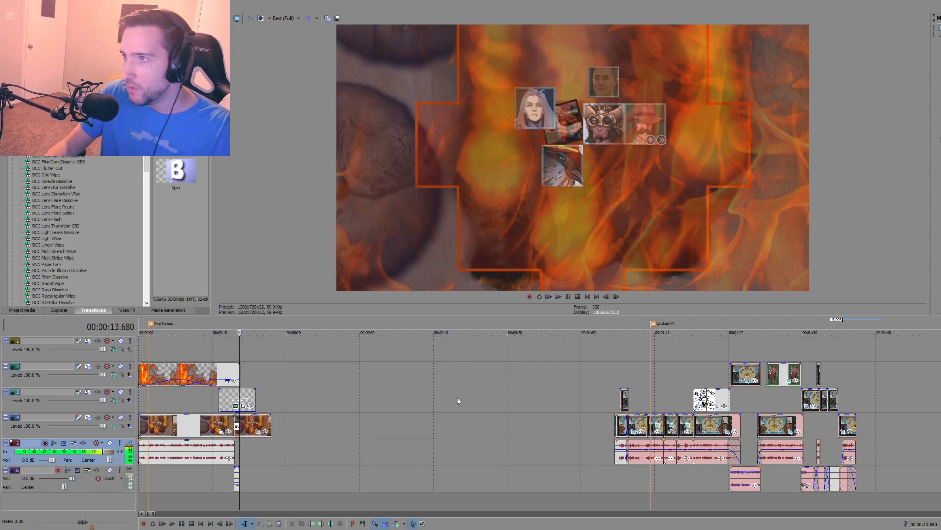
scroll(313, 458, "up", 3)
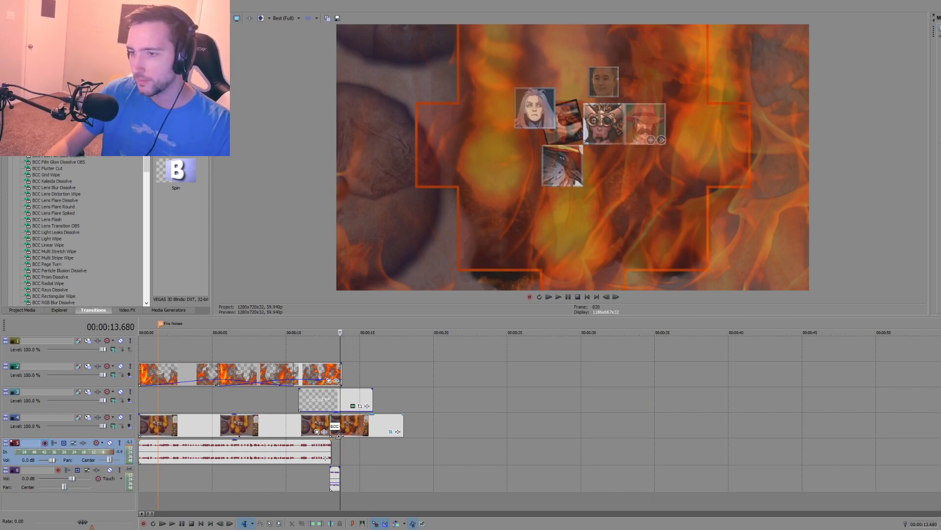
scroll(340, 435, "up", 2)
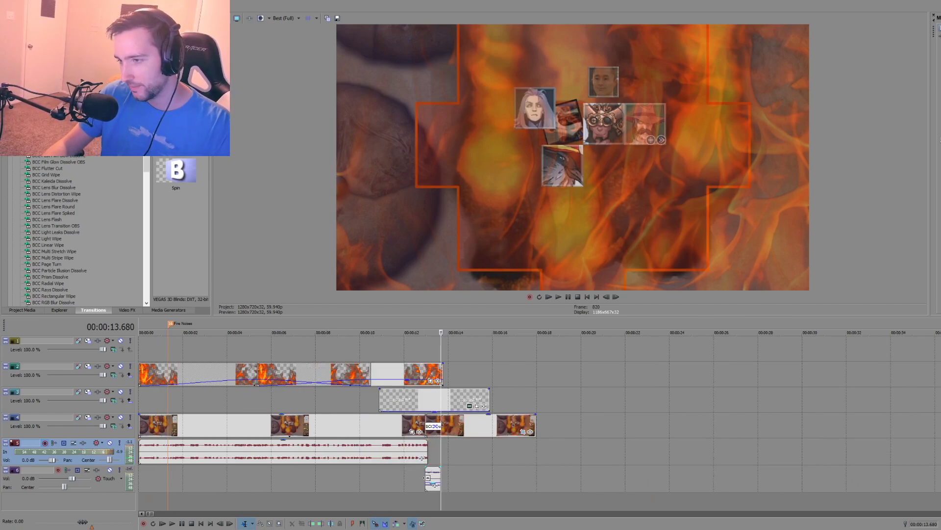
left_click(426, 478)
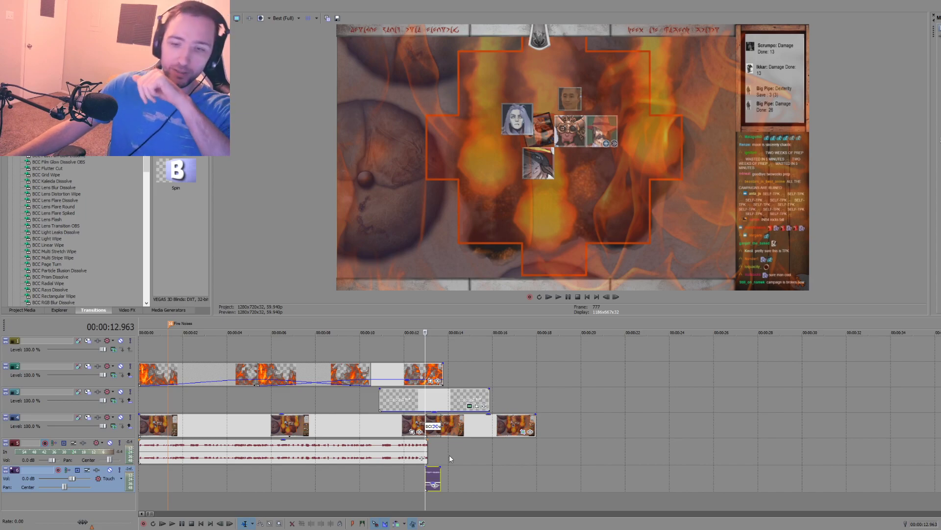
key("space")
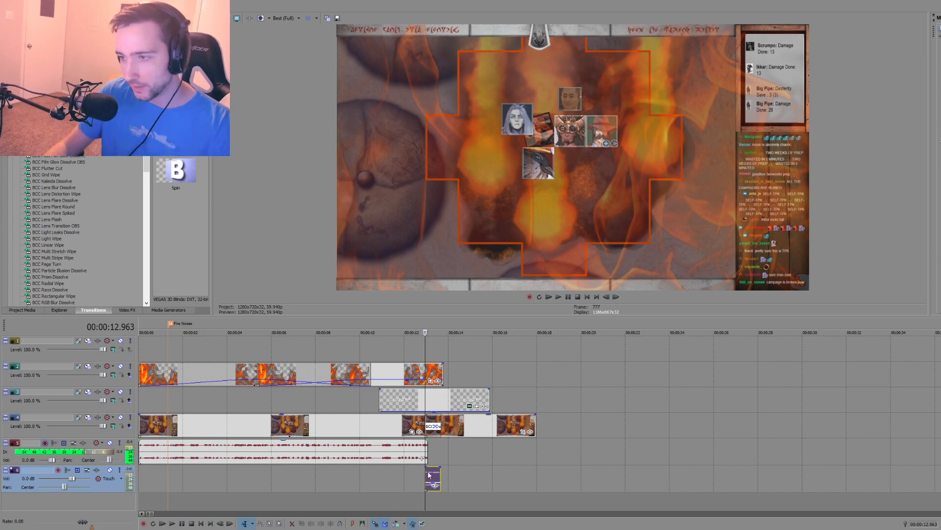
key("space")
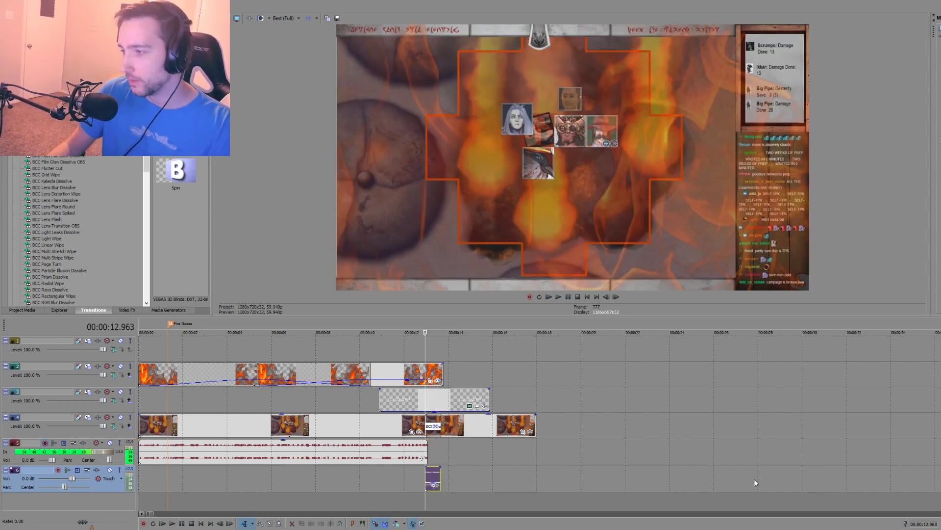
key("alt+Tab")
key("alt+Tab")
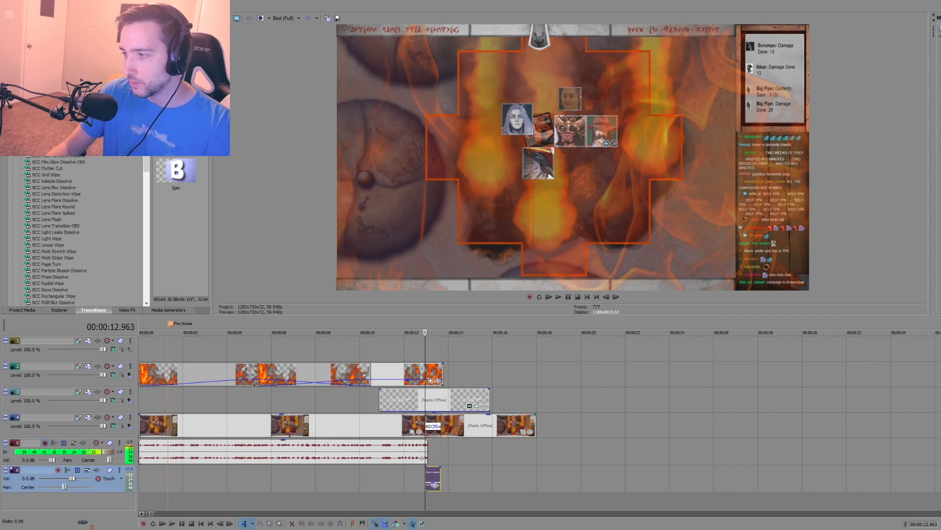
key("alt+Tab")
key("alt+Tab")
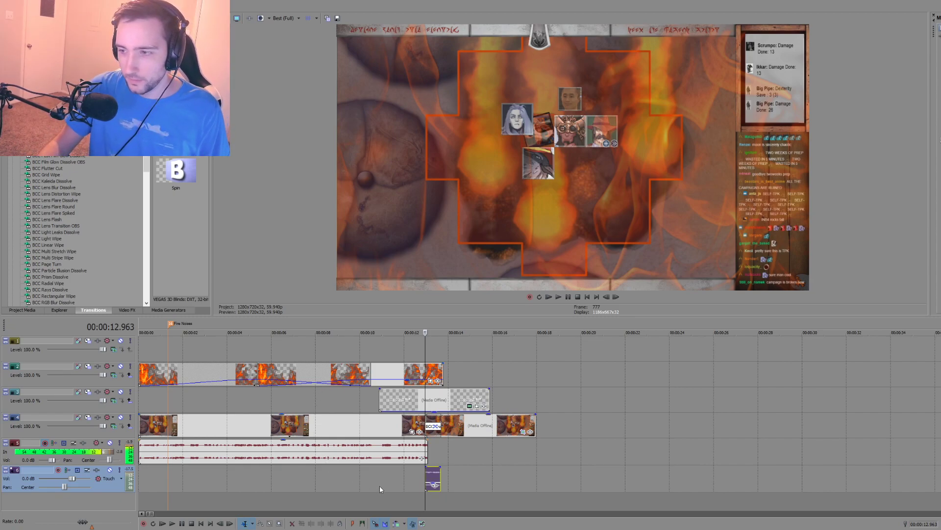
Step: Insert a new audio track, move the short sound clip up onto it to free the bottom track, and enlarge the timeline area
right_click(473, 485)
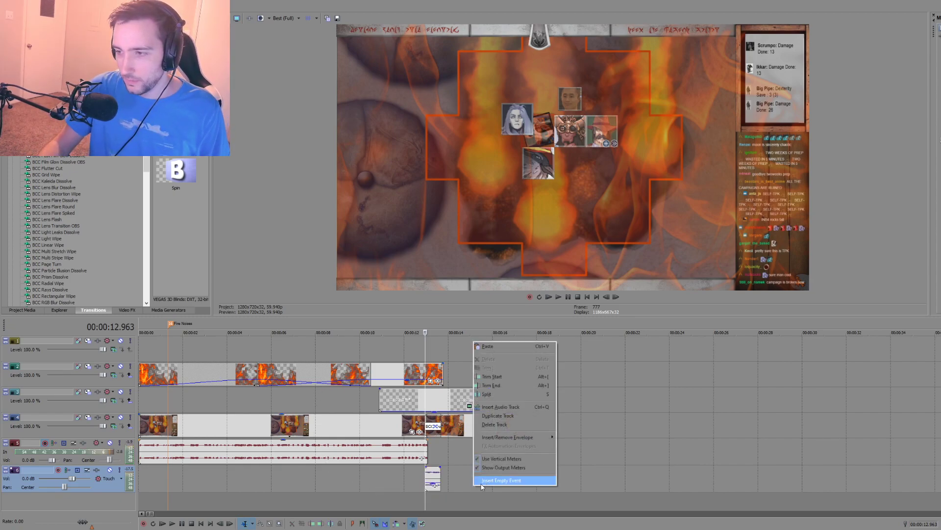
left_click(504, 417)
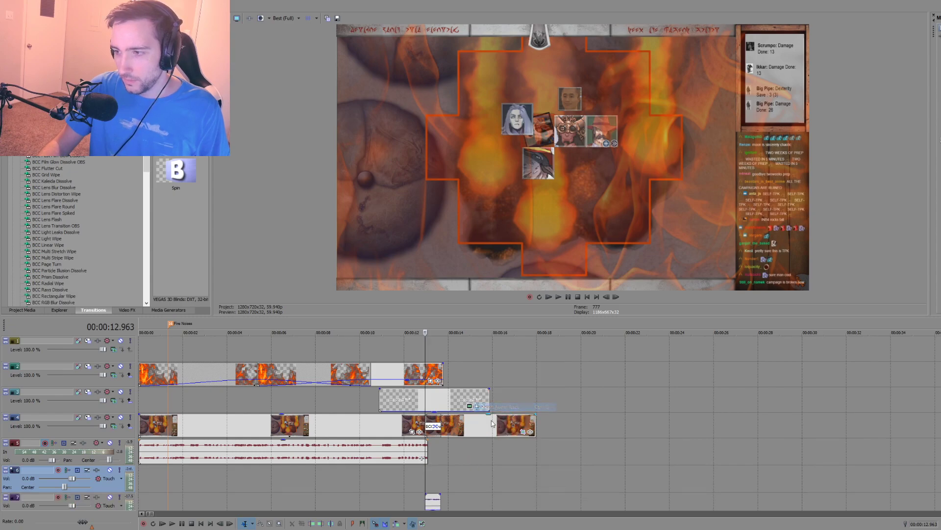
left_click(434, 501)
left_click_drag(434, 501, 433, 474)
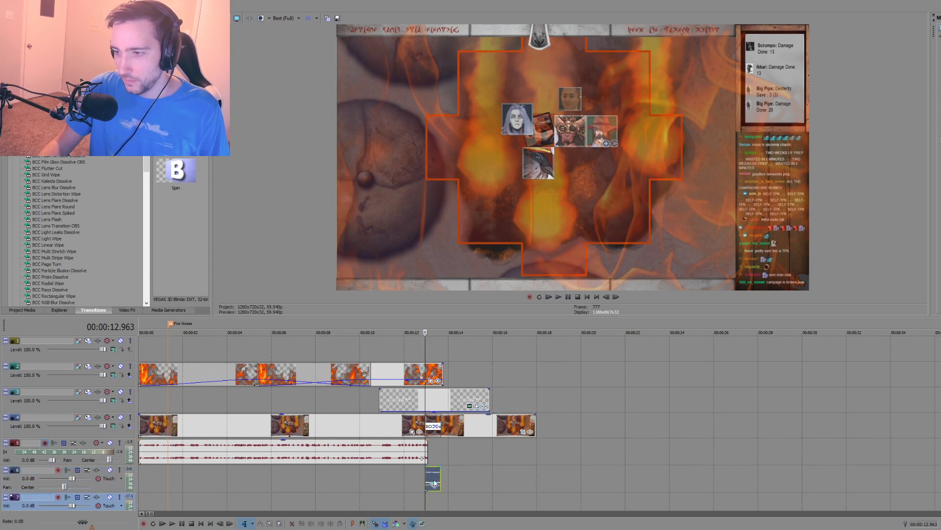
left_click(234, 502)
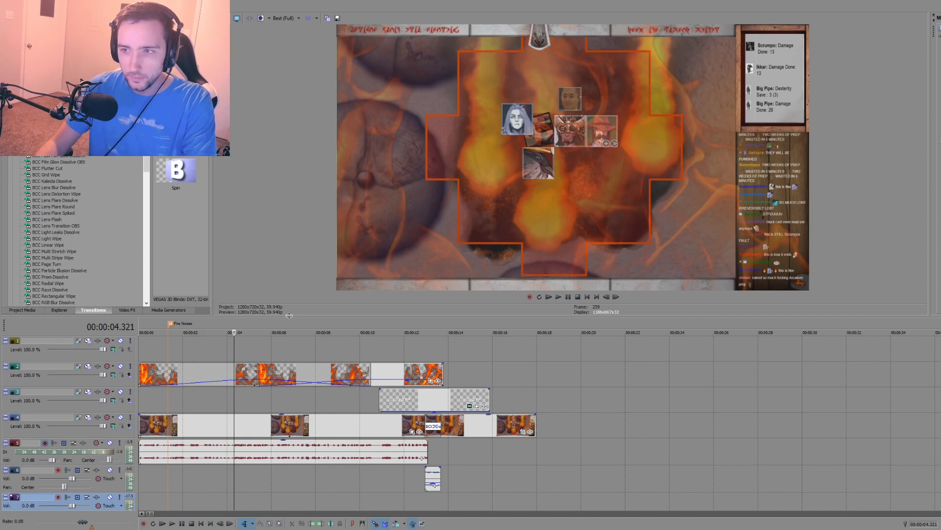
left_click_drag(287, 315, 286, 305)
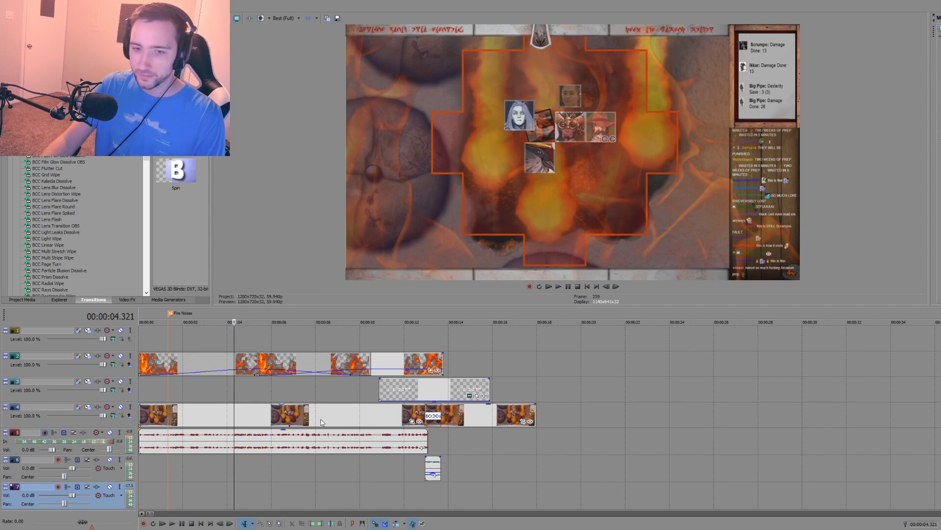
Step: Arm the empty bottom audio track and record a narration take from the project start
left_click(141, 468)
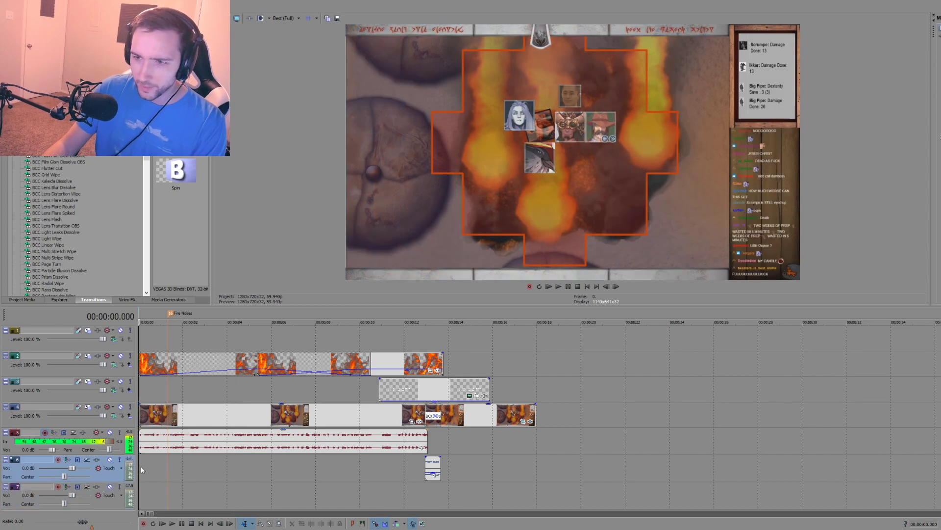
left_click(56, 483)
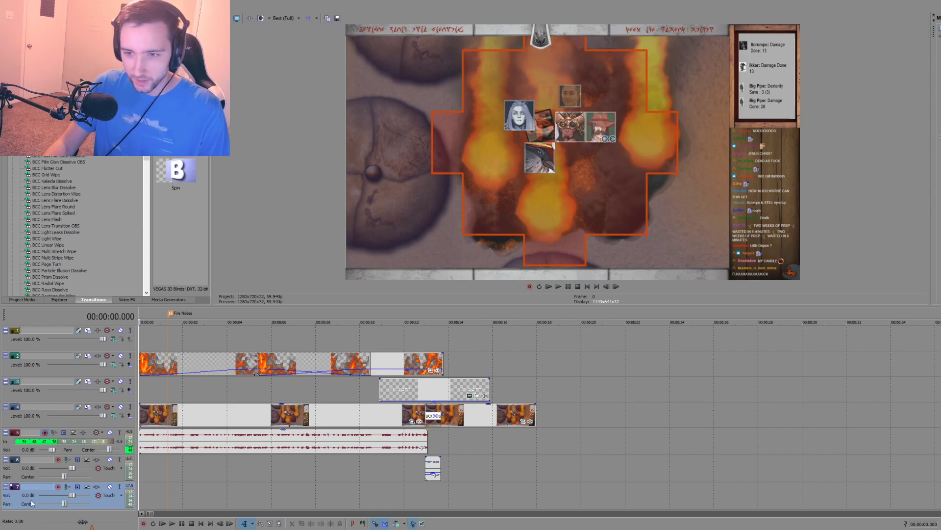
left_click(59, 487)
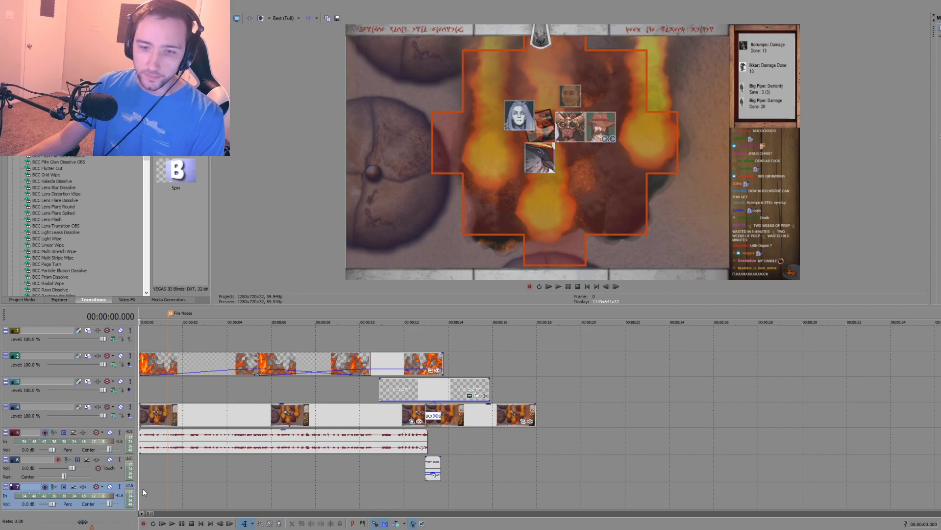
key("ctrl+r")
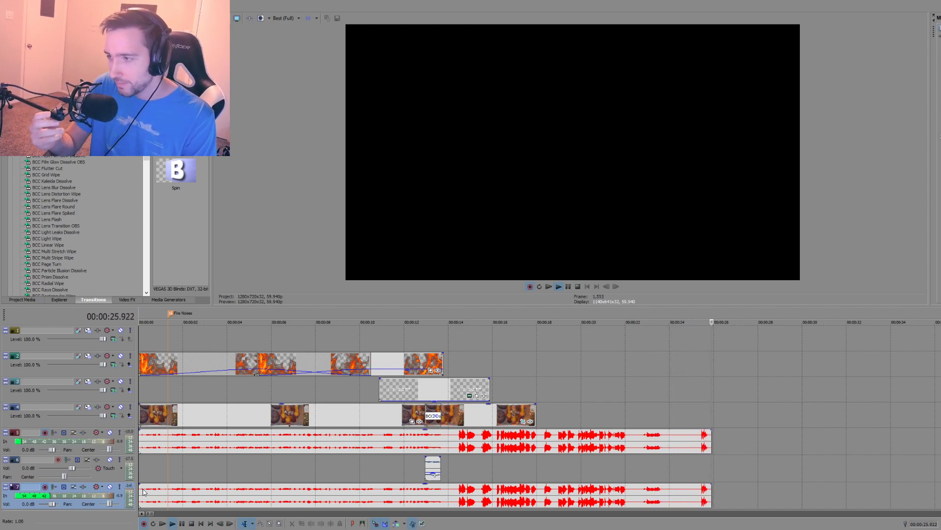
key("space")
Step: Disarm the first audio track and delete both its recorded take and the opening narration clip
left_click(560, 410)
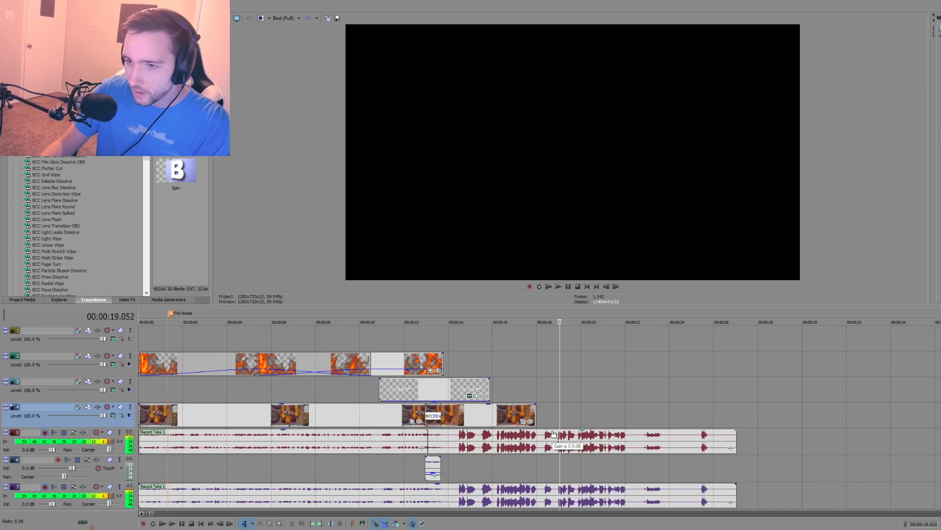
left_click(45, 433)
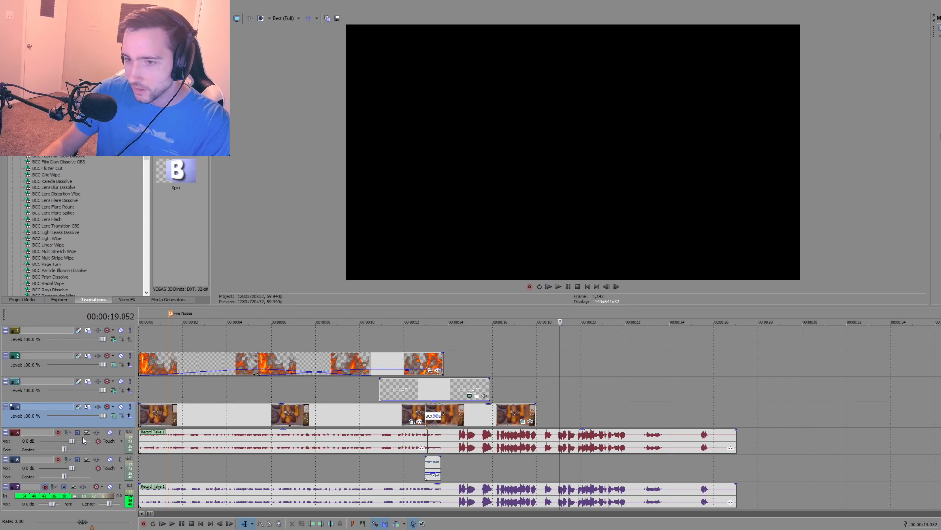
left_click(473, 440)
key("Delete")
left_click(365, 441)
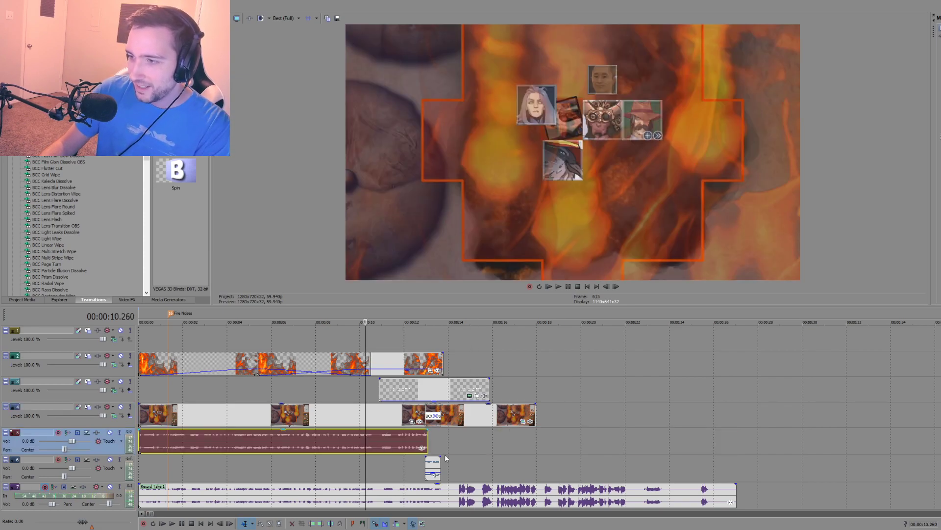
key("Delete")
Step: Lower the gain of the recorded take on the bottom audio track and play back several of its sections
left_click_drag(513, 484, 477, 504)
left_click(457, 476)
key("space")
key("space")
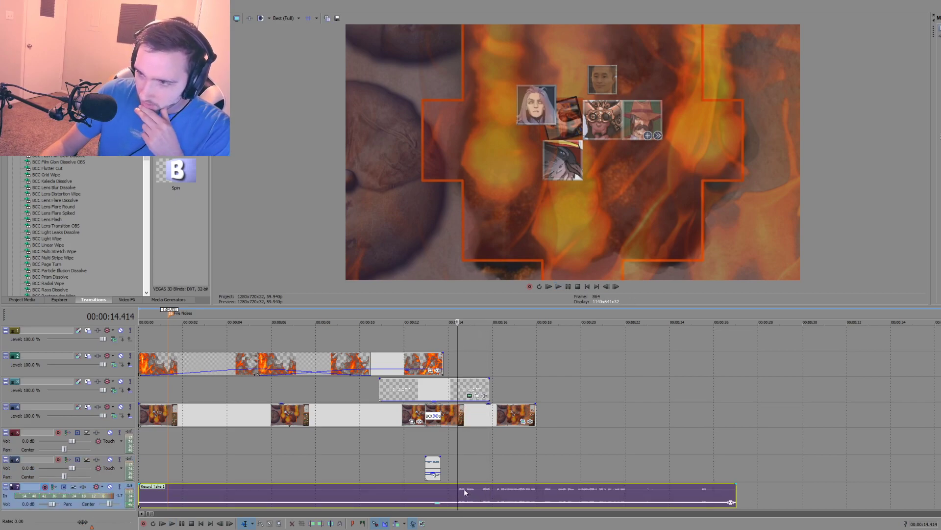
left_click(494, 489)
key("space")
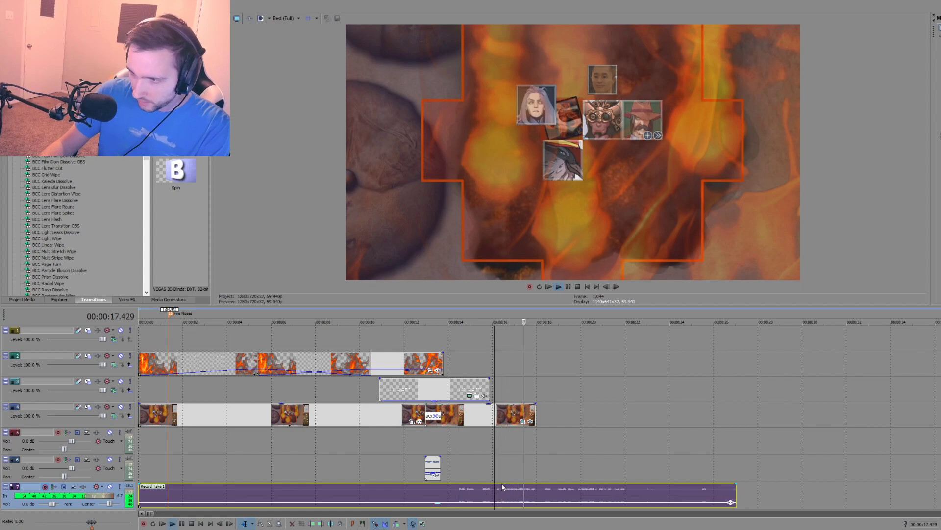
key("space")
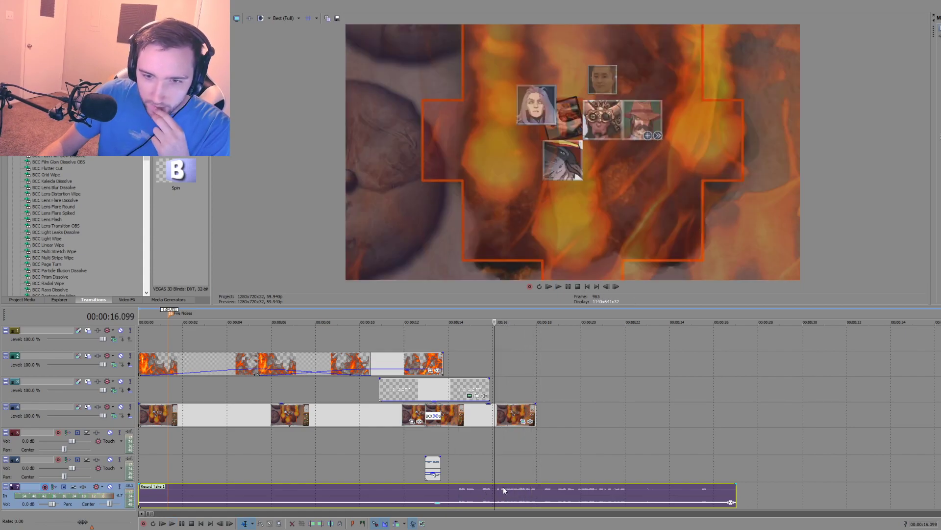
left_click(545, 472)
key("space")
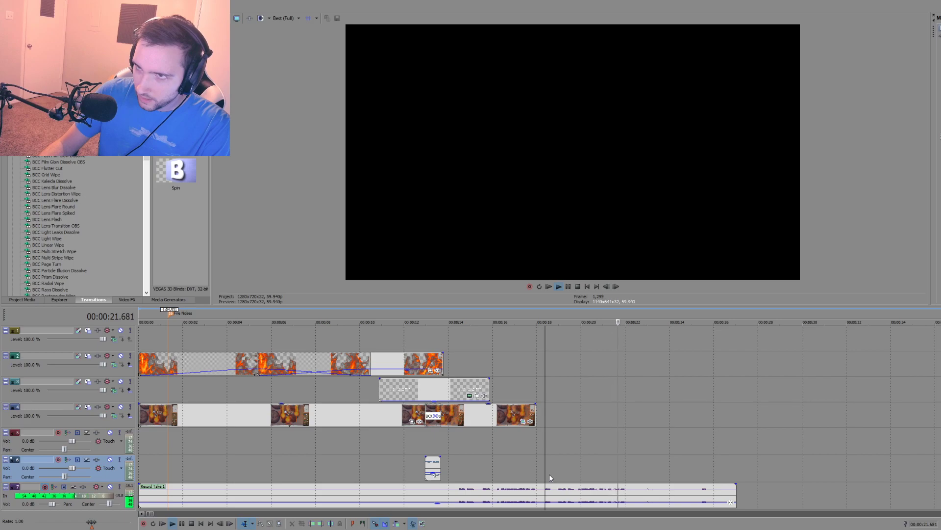
key("space")
Step: Remove the take from the bottom audio track and arm the first audio track for recording instead
left_click(477, 496)
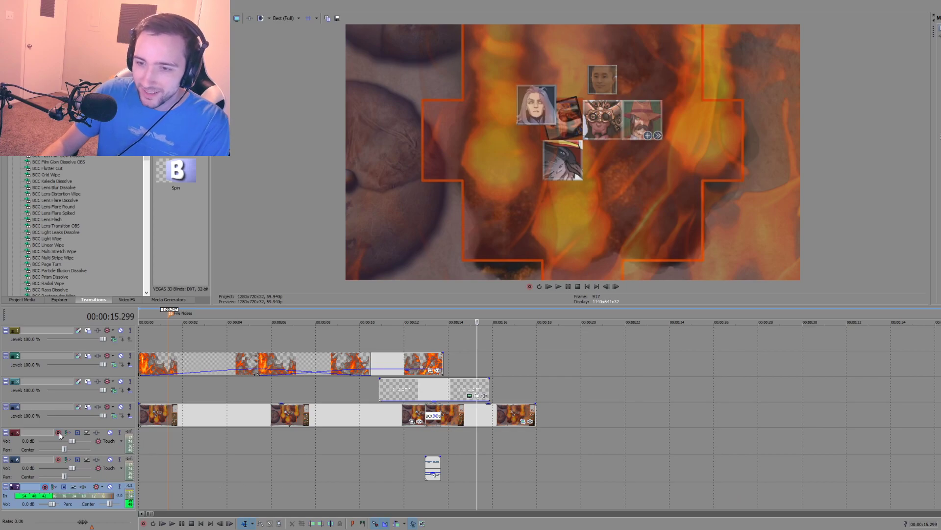
left_click(45, 487)
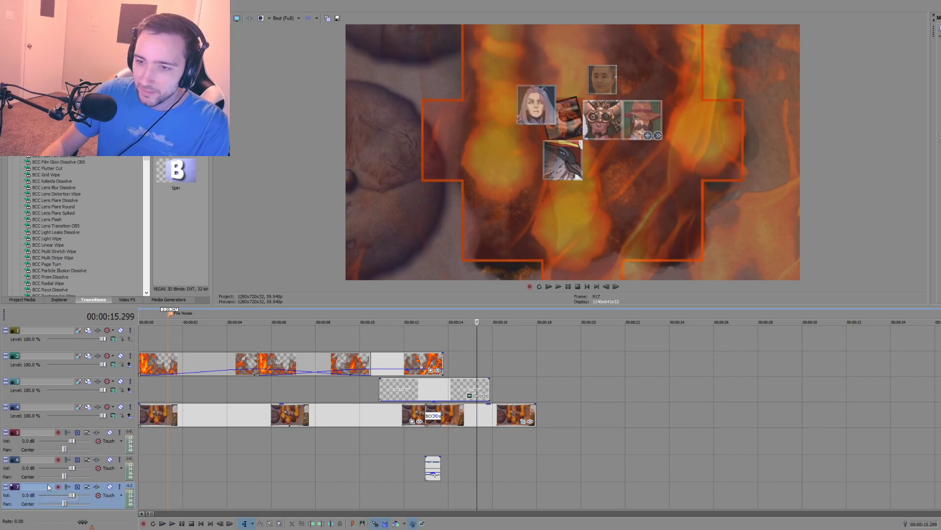
left_click(57, 432)
Step: Delete the empty bottom audio track and insert a fresh audio track
left_click(160, 495)
right_click(160, 495)
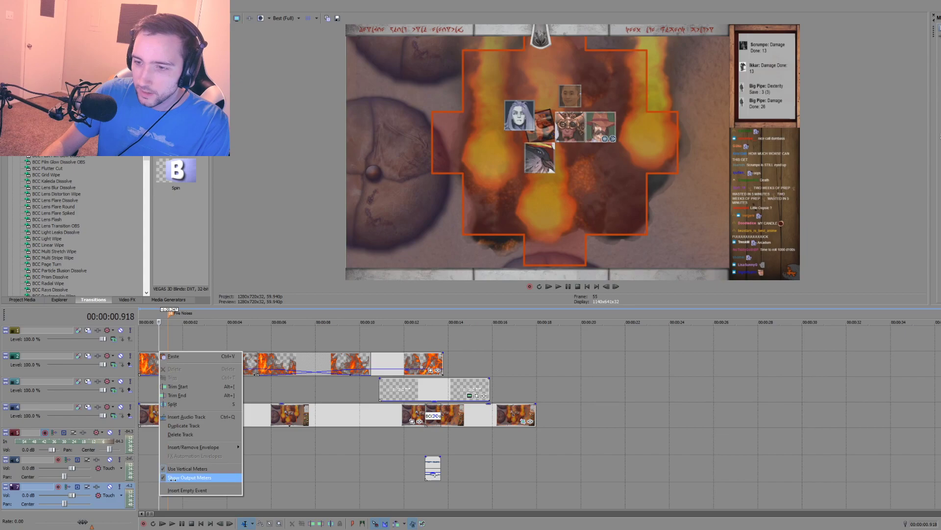
left_click(196, 434)
left_click(149, 445)
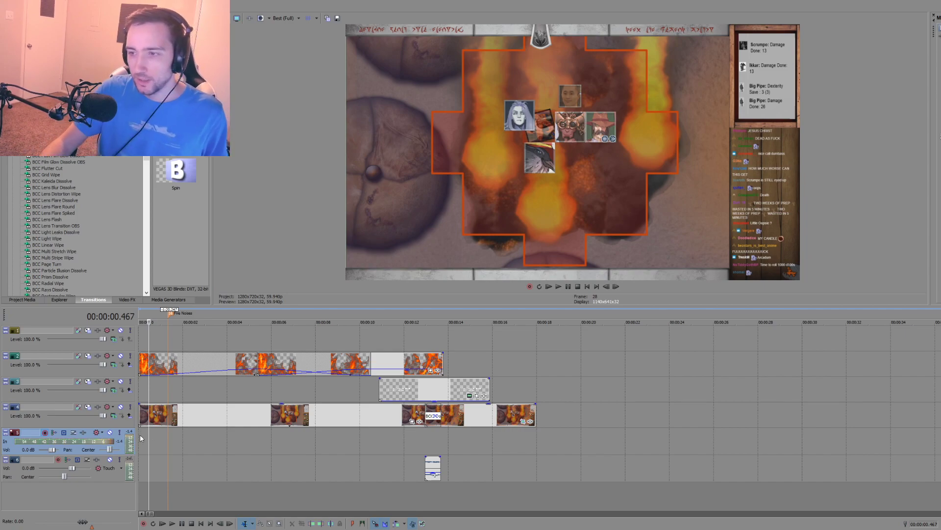
key("ctrl+q")
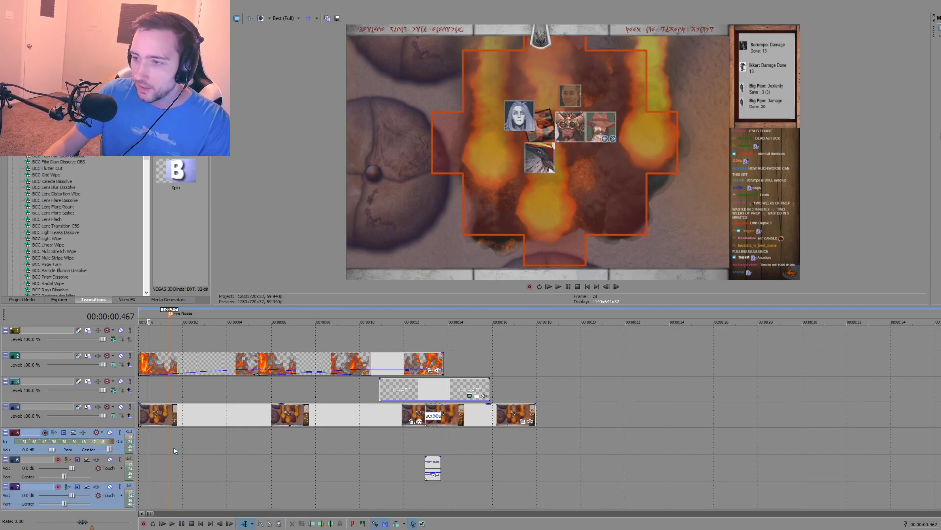
Step: Undo the track and clip deletions, and delete the recorded takes from both audio tracks while keeping the opening narration
key("ctrl+z")
key("ctrl+z")
key("ctrl+z")
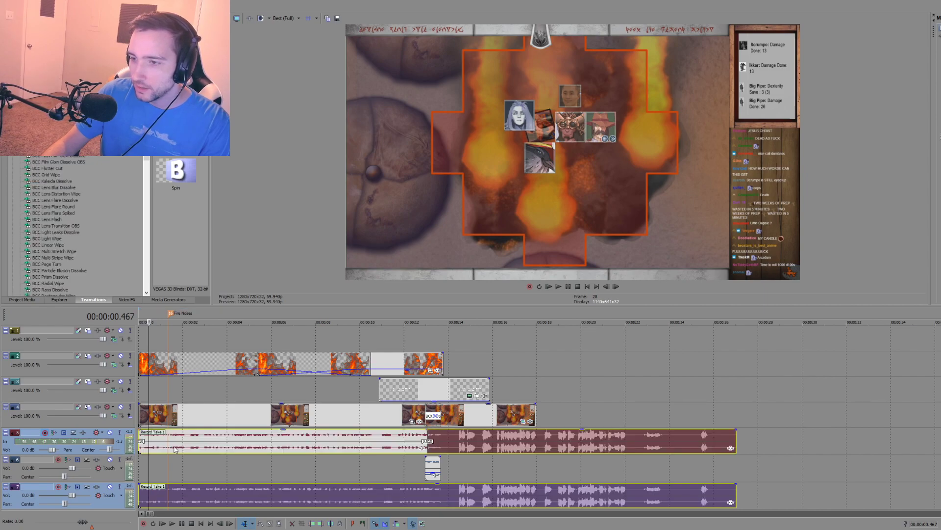
left_click_drag(549, 442, 707, 449)
key("Delete")
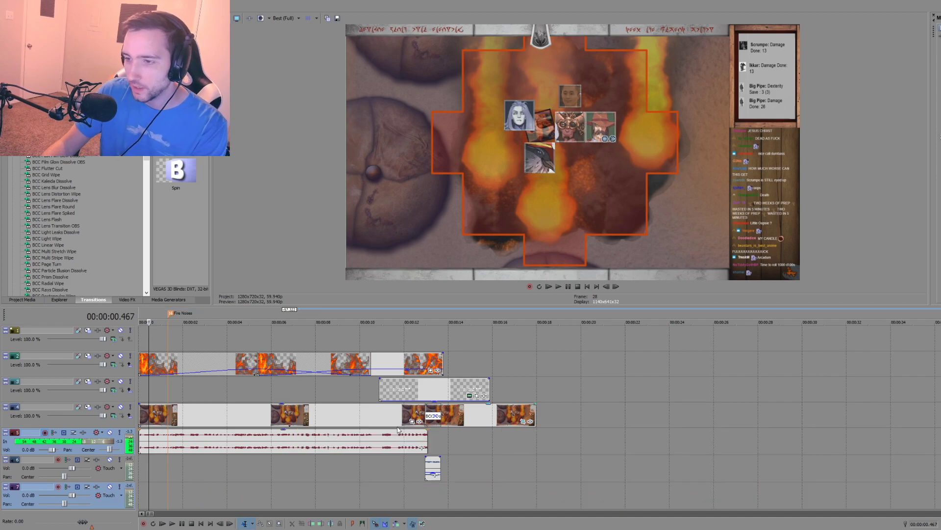
Step: Arm the first and bottom audio tracks, record a short test take from the start, and delete the bottom track's copy
left_click(45, 432)
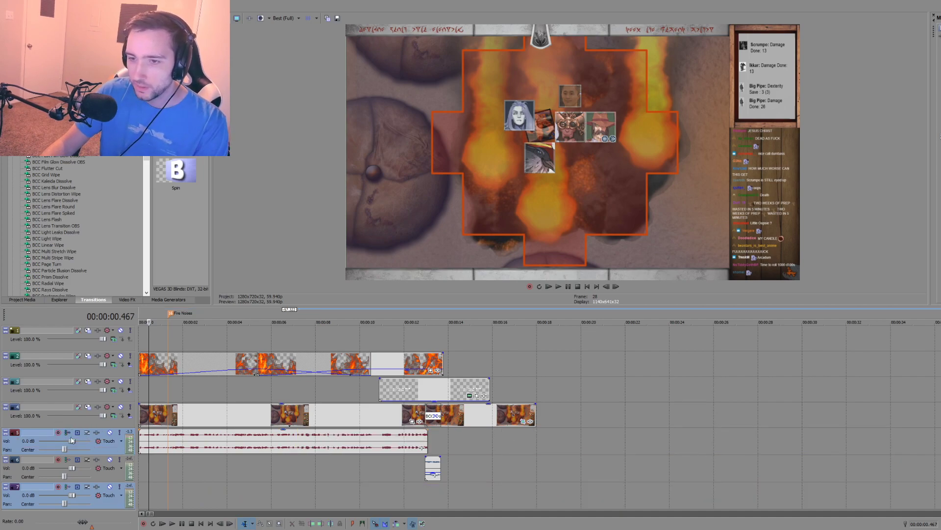
left_click(140, 493)
left_click(58, 486)
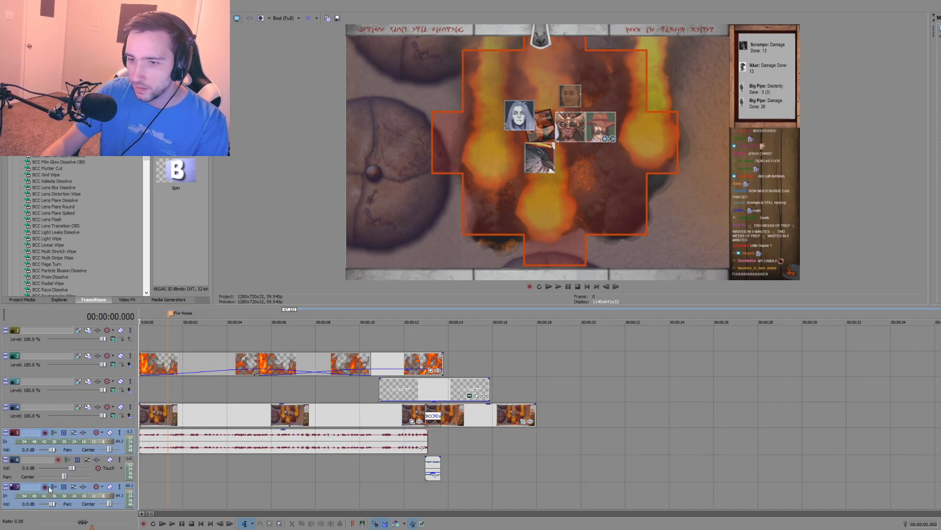
left_click(46, 432)
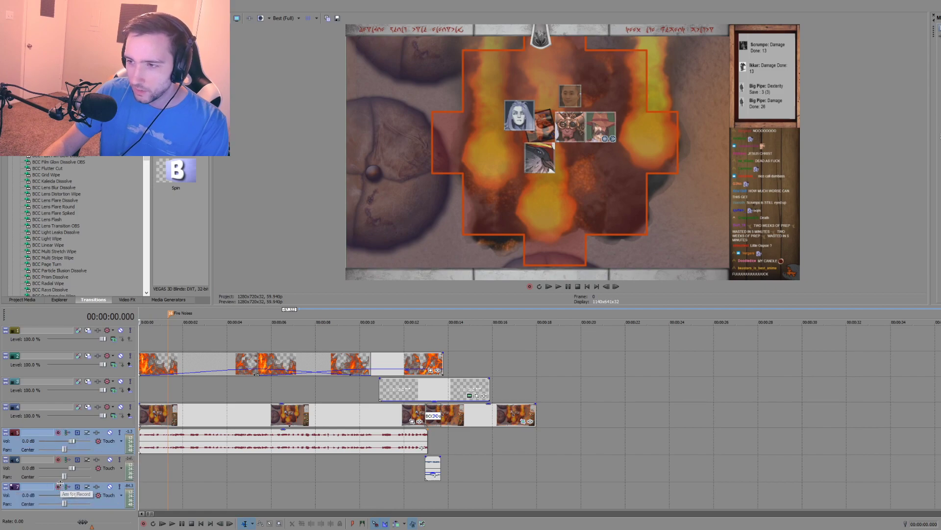
left_click(58, 432)
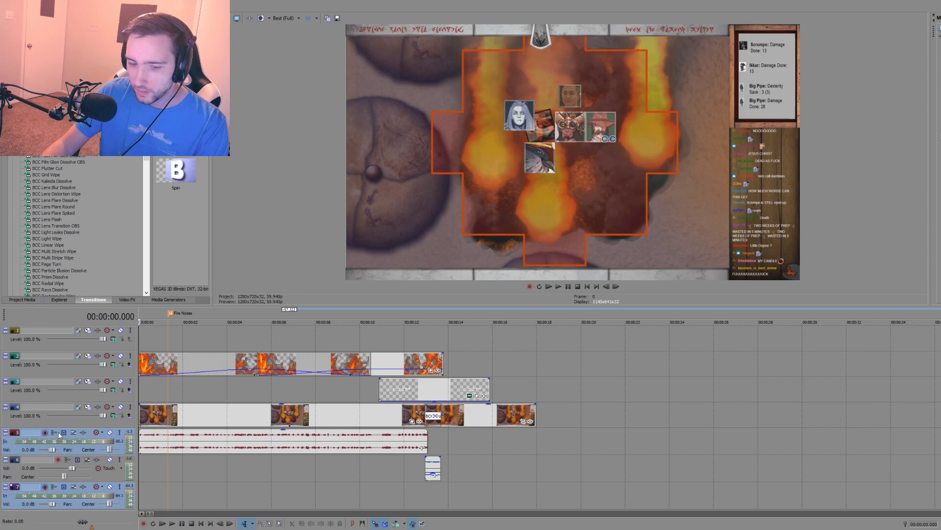
key("ctrl+r")
key("space")
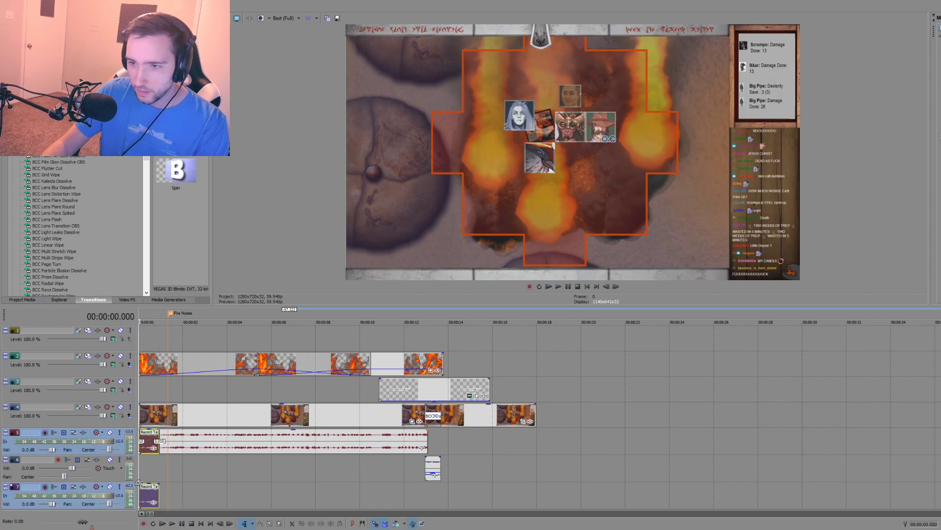
left_click(148, 498)
key("Delete")
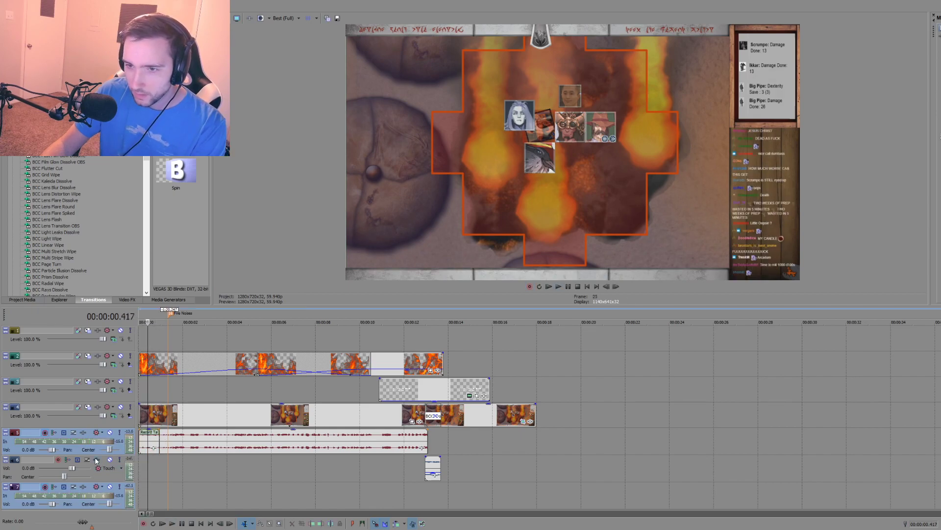
Step: Disarm the first audio track, record a short test take on a new audio track, and delete that take
left_click(45, 433)
key("ctrl+r")
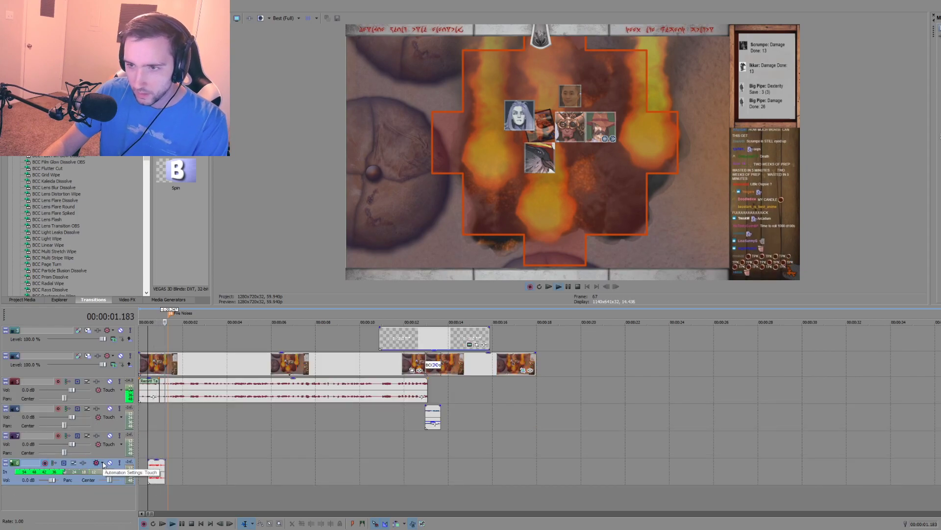
left_click(157, 469)
key("Delete")
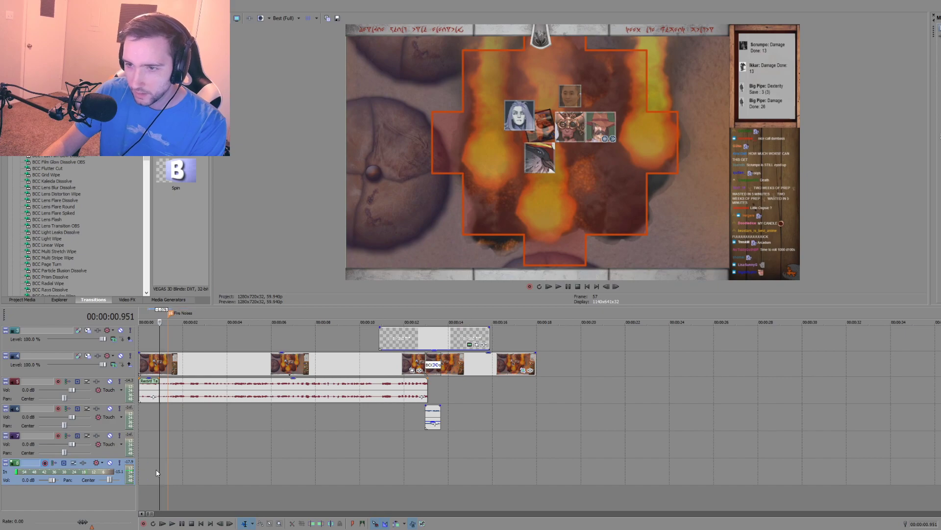
Step: Delete the empty third audio track and remove the leftover short take from the start of the first audio track
right_click(144, 461)
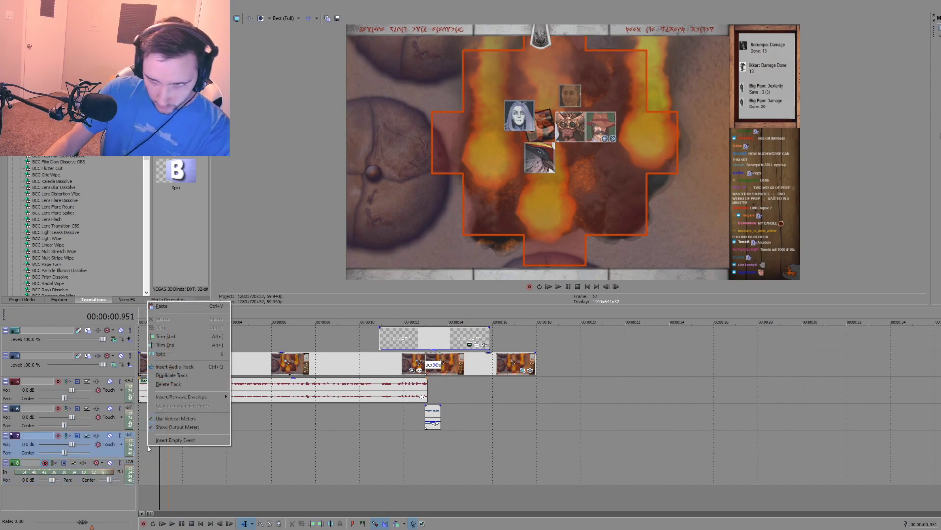
left_click(169, 386)
scroll(167, 442, "up", 2)
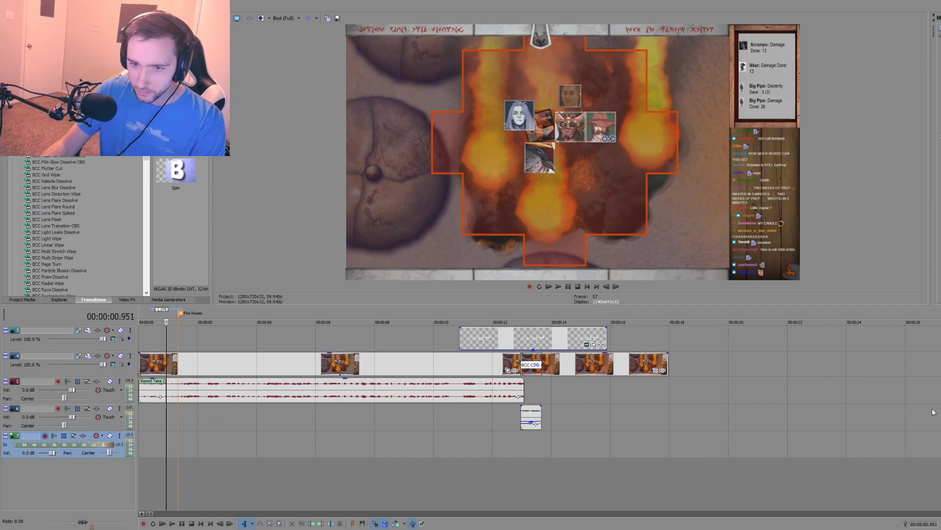
left_click(139, 415)
left_click_drag(150, 399, 156, 431)
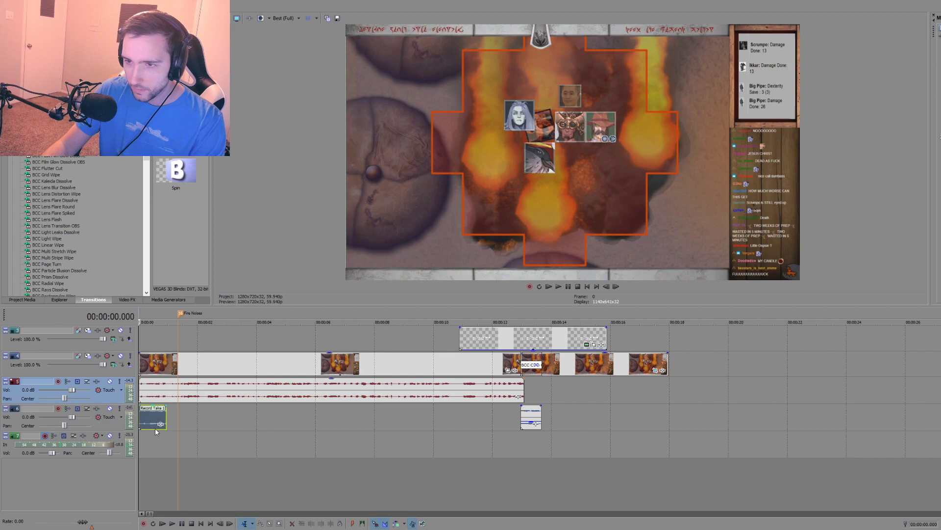
key("Delete")
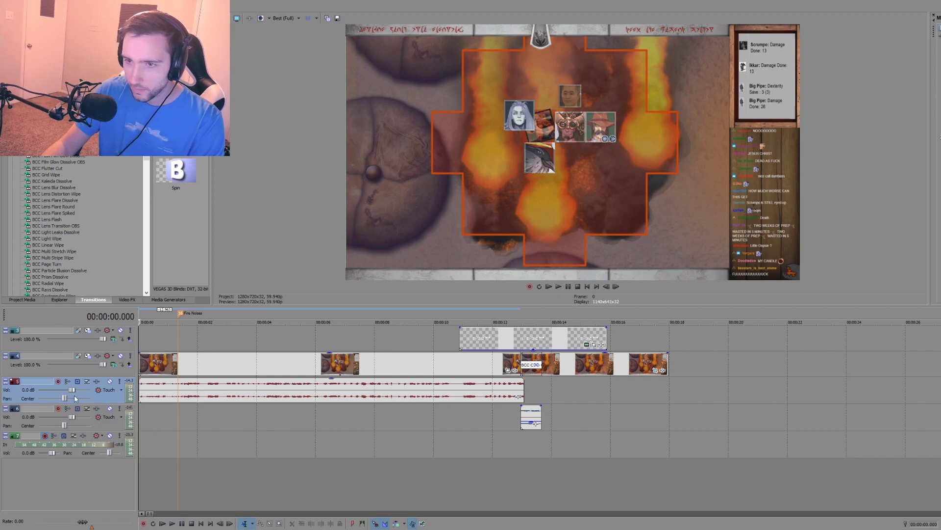
Step: Record and delete a short test take on the bottom audio track, and play back the opening narration from the start
key("ctrl+r")
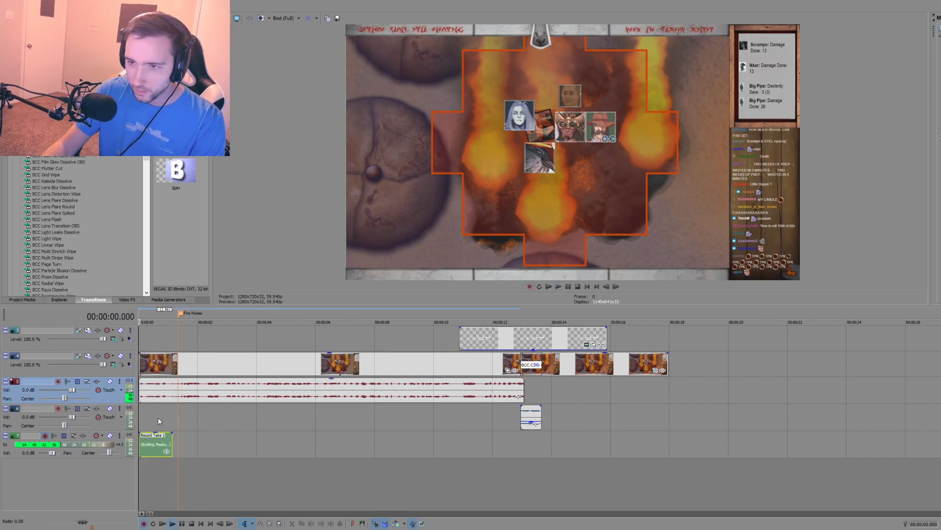
key("Delete")
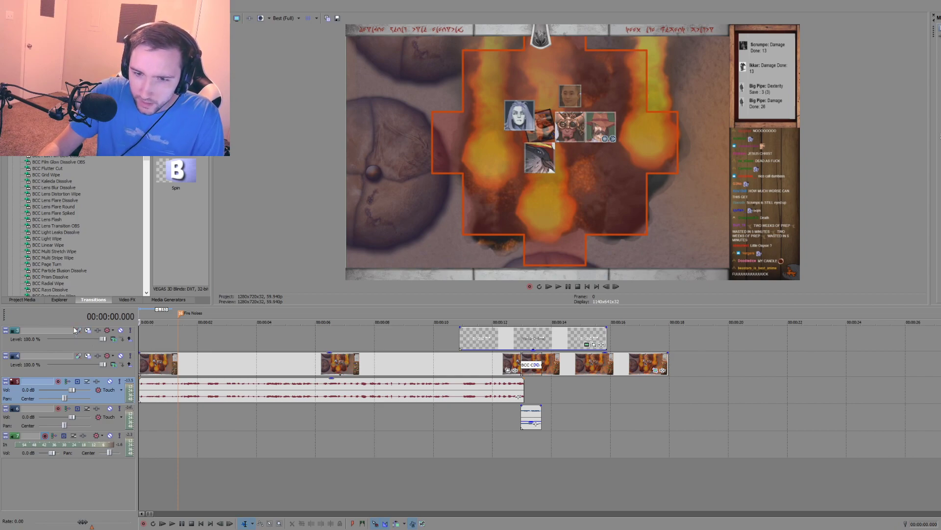
left_click(150, 417)
left_click(139, 415)
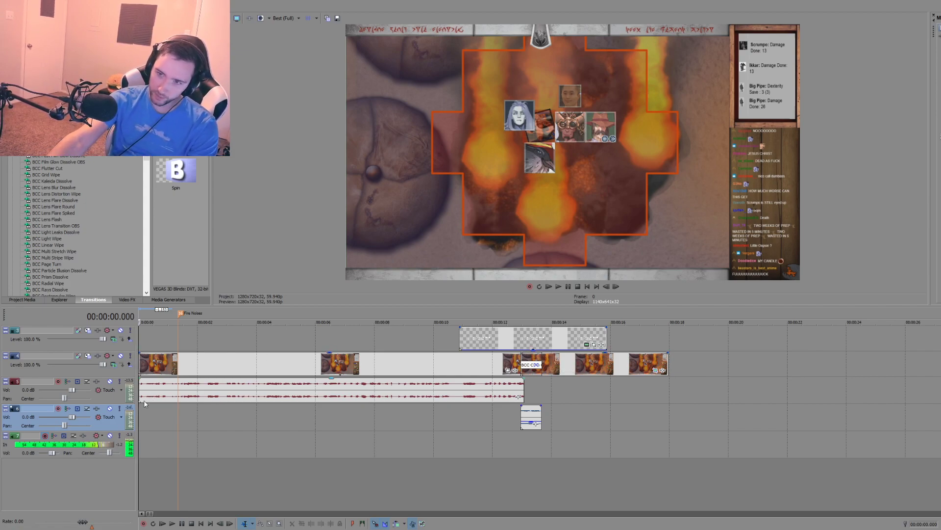
key("space")
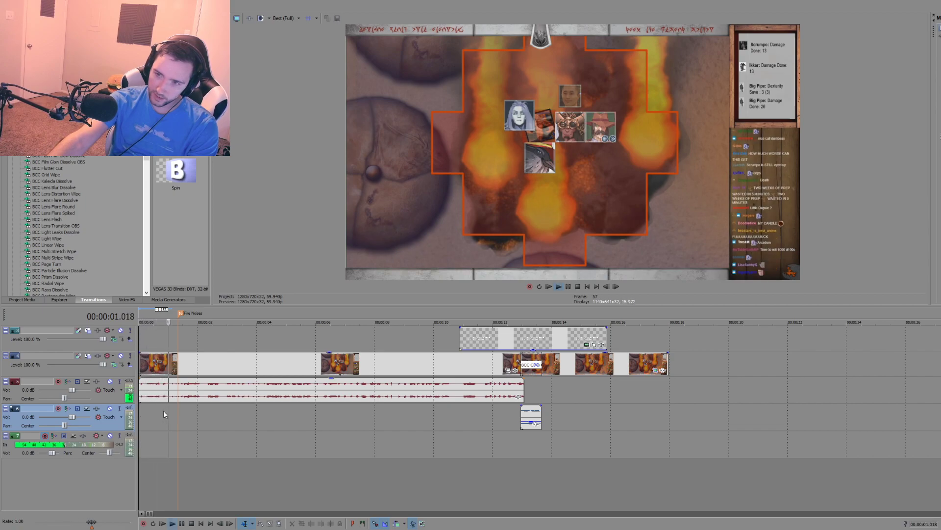
key("space")
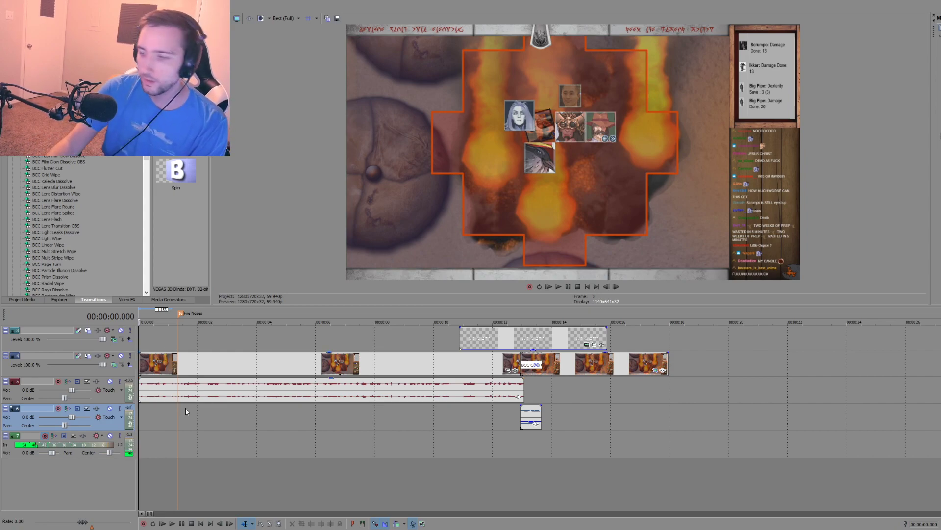
Step: Record a take about 7 seconds long on the bottom audio track, starting at 00:00:02.369
left_click(161, 444)
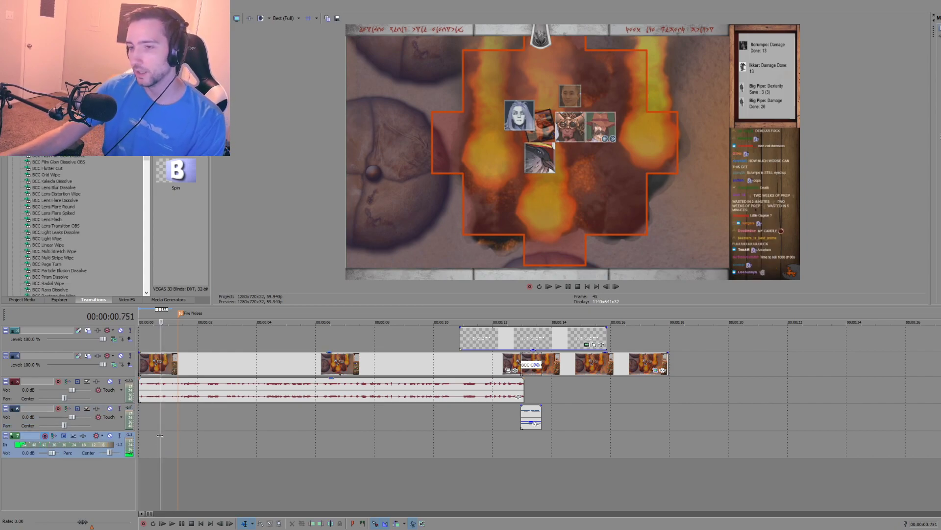
left_click(152, 450)
left_click(208, 450)
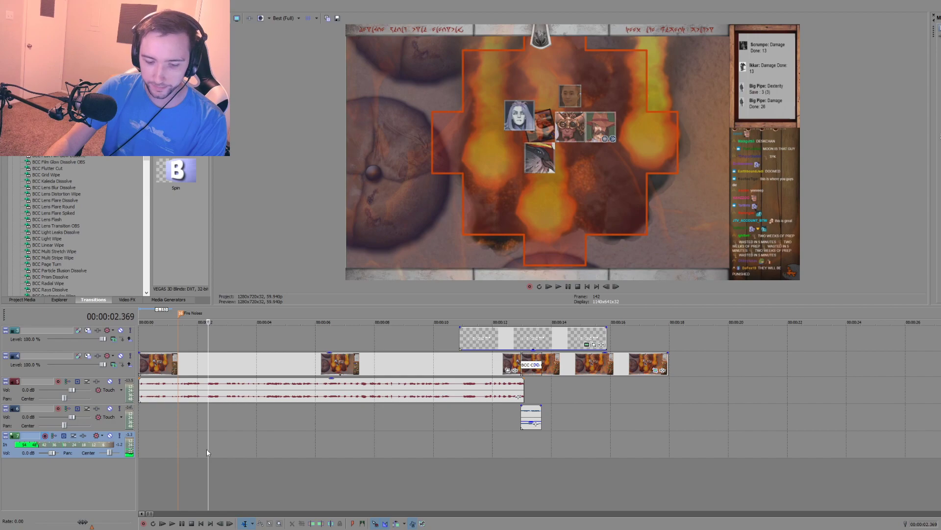
key("ctrl+r")
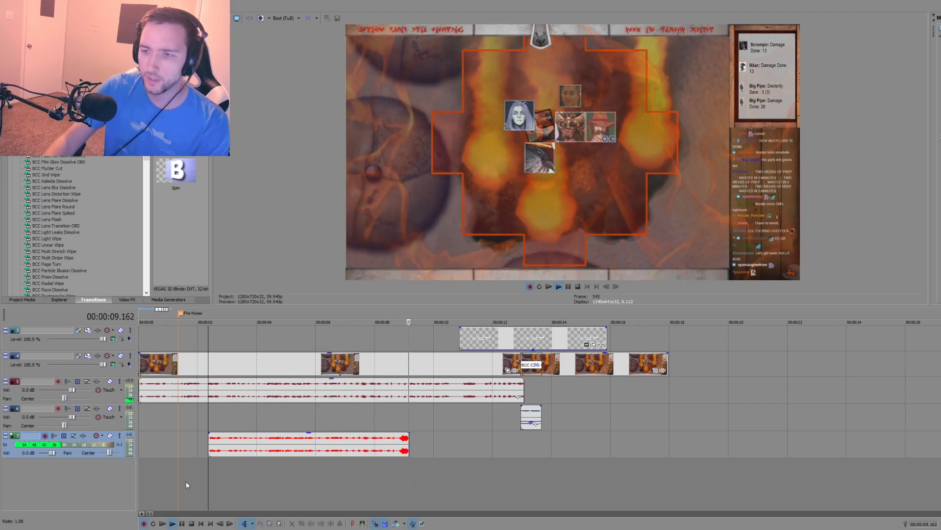
key("space")
Step: Move the new take past the end of the video, play part of it back, and delete it
left_click_drag(238, 440, 716, 467)
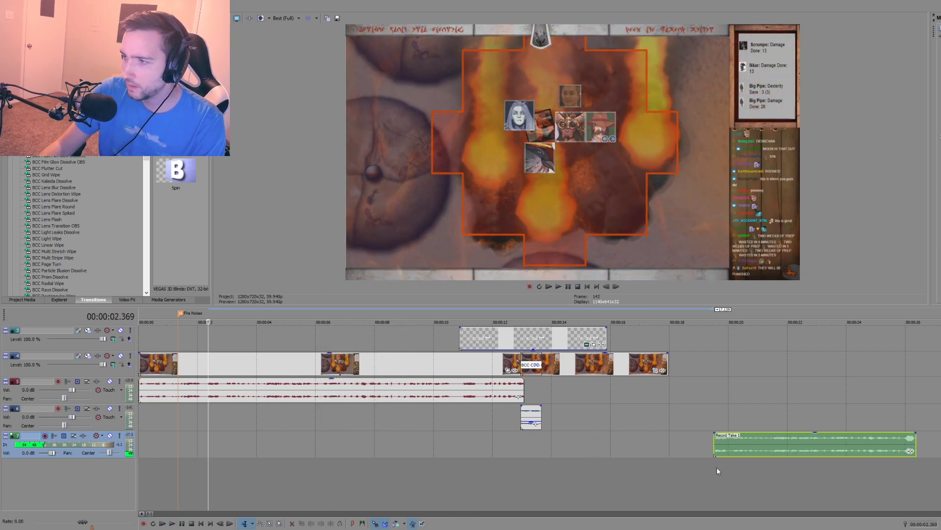
key("space")
left_click(737, 444)
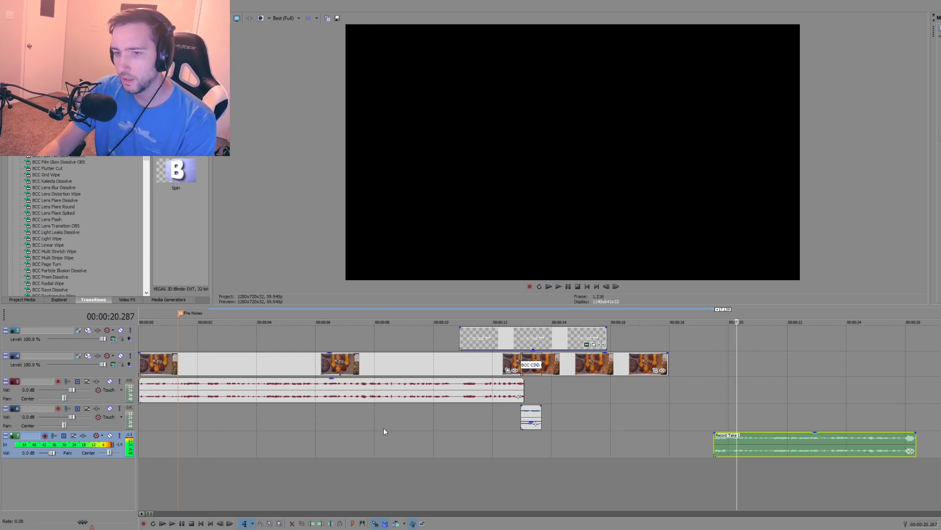
key("Delete")
Step: Toggle recording on the bottom audio track and review its Microsoft Sound Mapper record input options
left_click(160, 438)
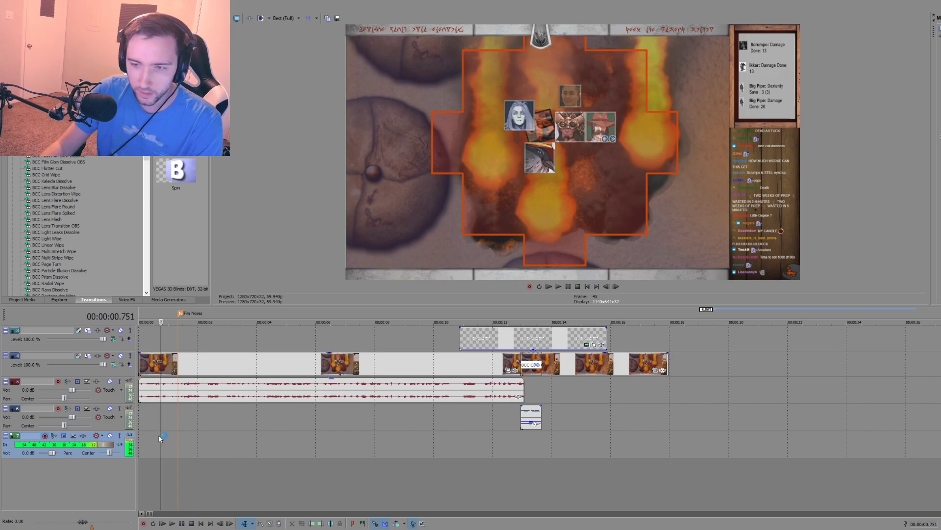
left_click(44, 435)
left_click(44, 435)
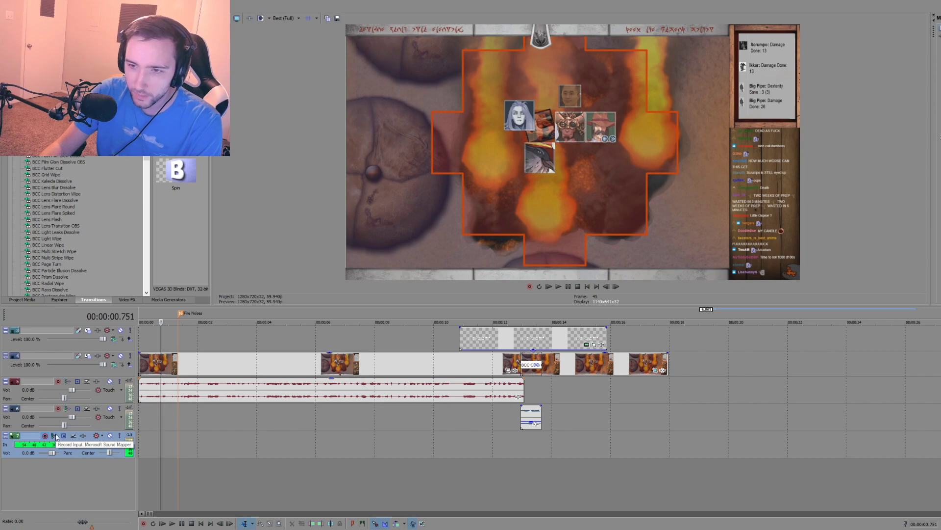
left_click(56, 437)
mouse_move(67, 446)
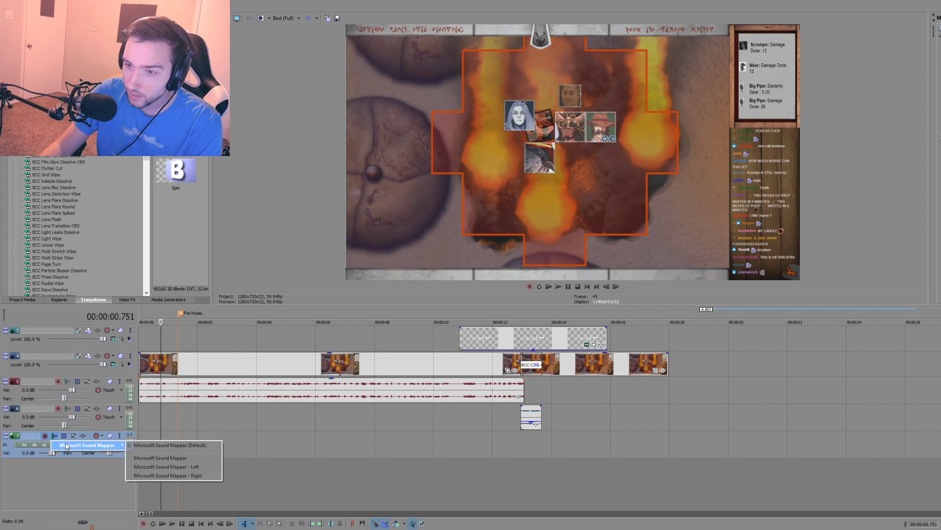
left_click(59, 479)
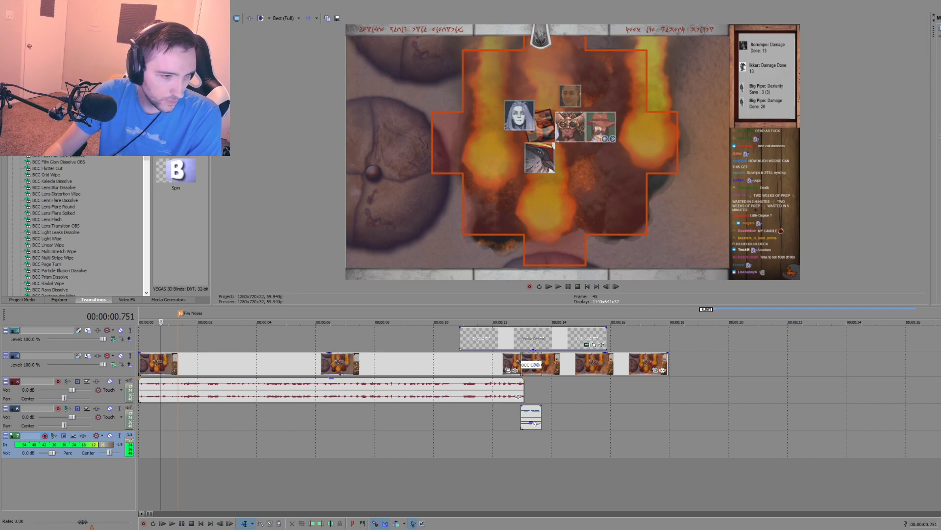
Step: Open the Windows Volume Mixer and the system sound settings to check the audio device and levels
right_click(940, 529)
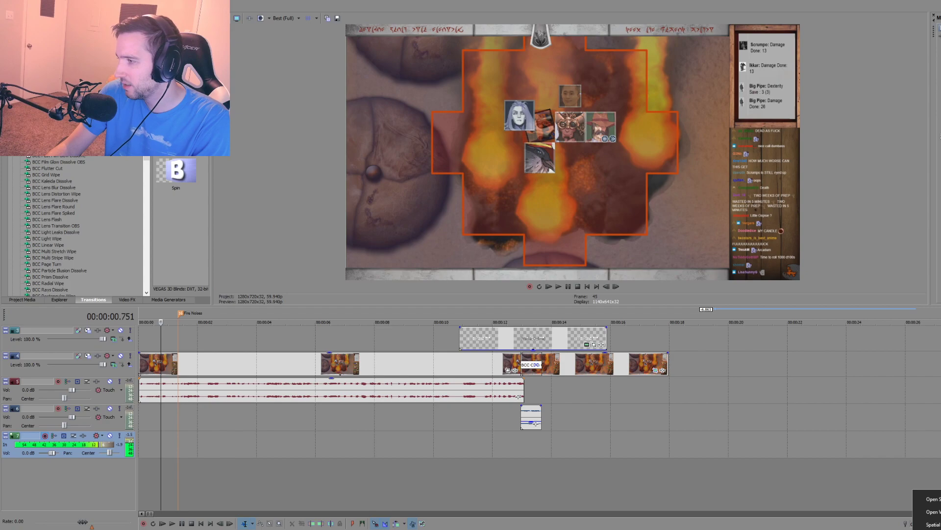
left_click(933, 512)
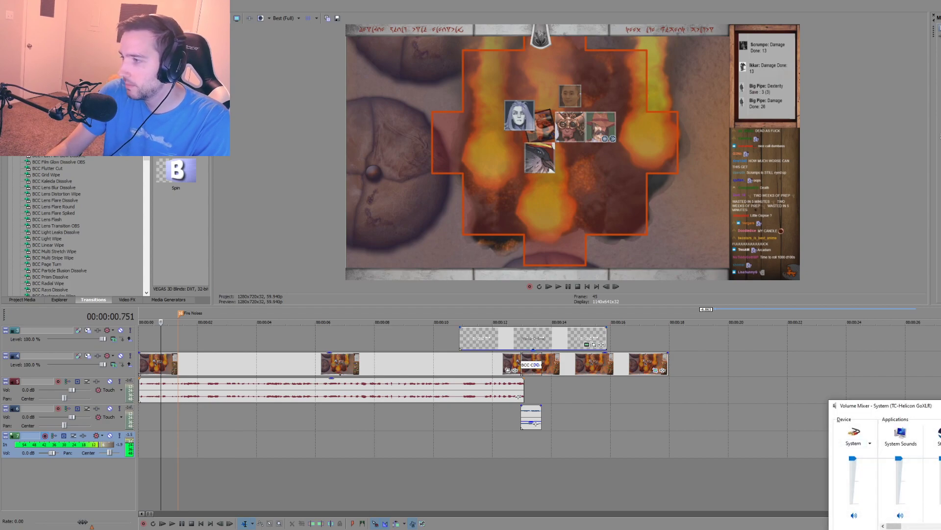
right_click(939, 528)
left_click(933, 496)
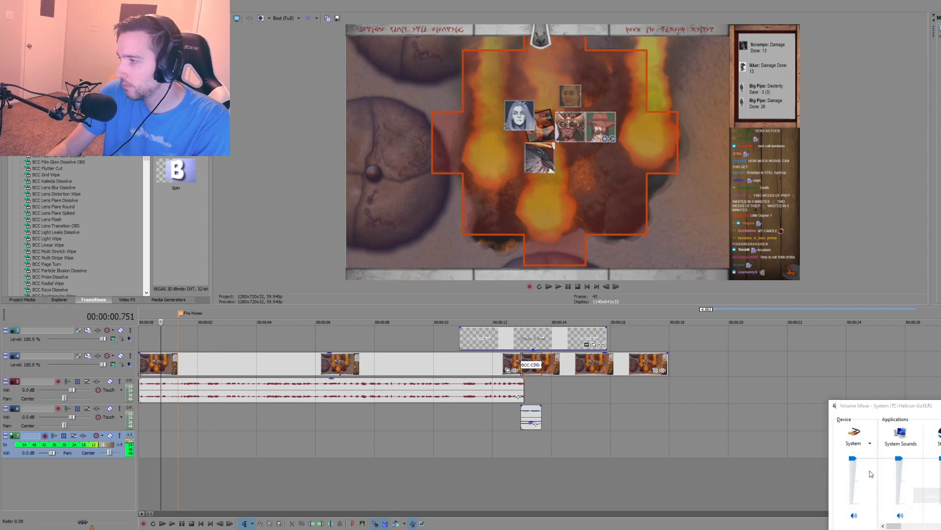
left_click(893, 161)
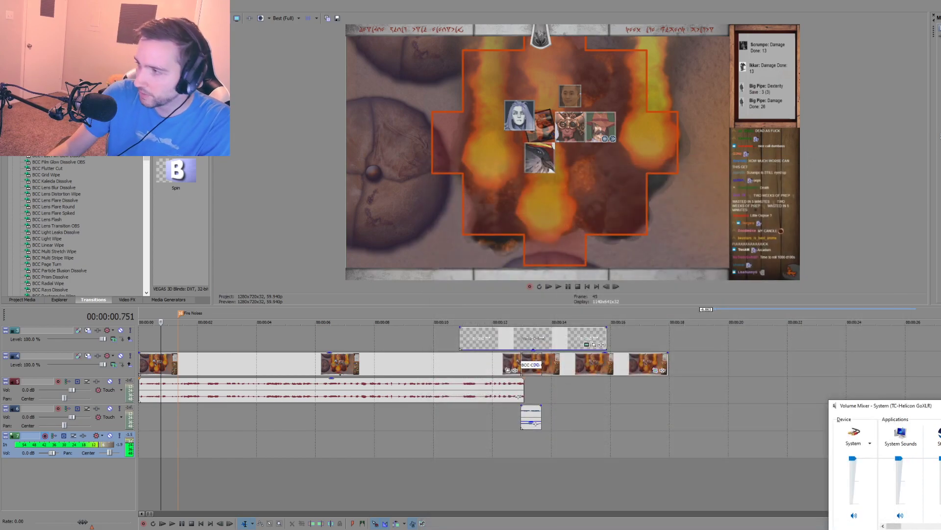
Step: Review the Windows Volume Mixer for the TC-Helicon GoXLR system device and close the mixer
left_click(935, 520)
left_click(938, 529)
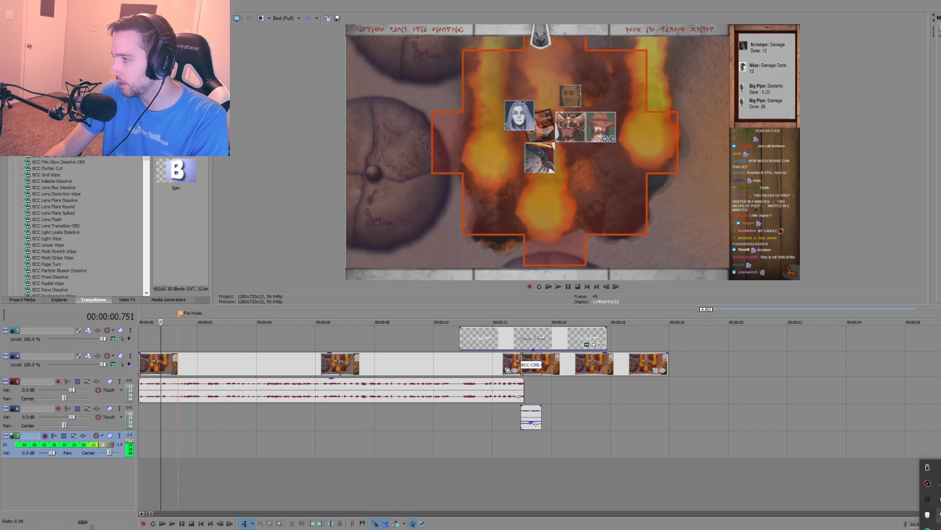
left_click(940, 499)
right_click(939, 528)
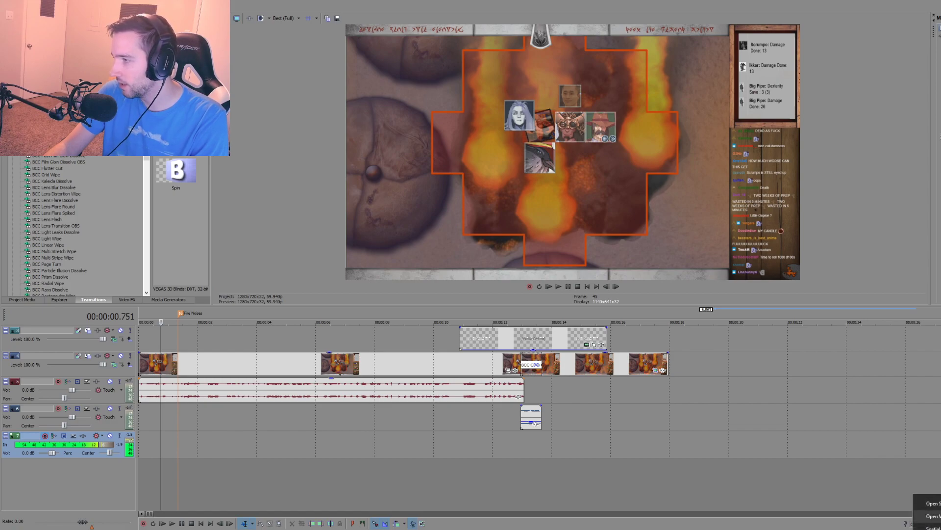
left_click(932, 516)
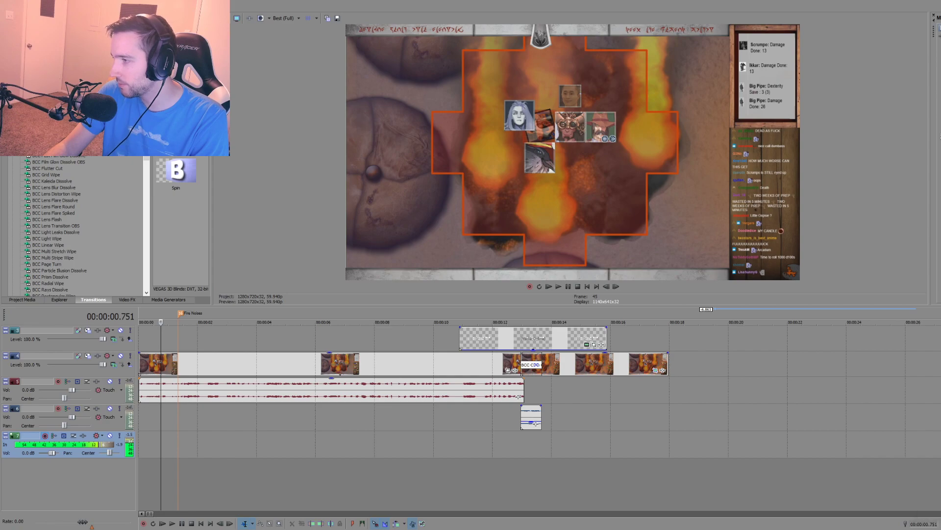
left_click(835, 406)
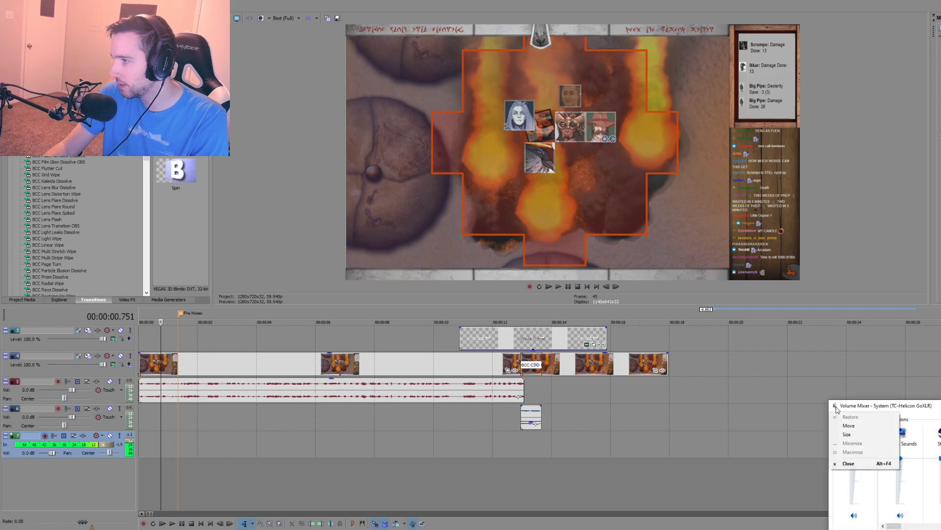
right_click(850, 409)
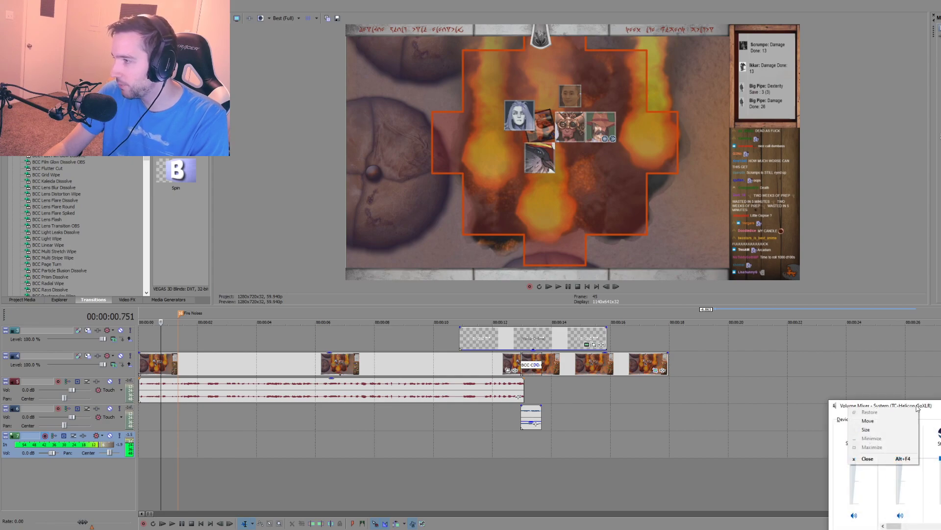
left_click(938, 407)
left_click(940, 406)
Step: Set the Windows sound output device to Chat (TC-Helicon GoXLR) and close the sound settings
right_click(931, 529)
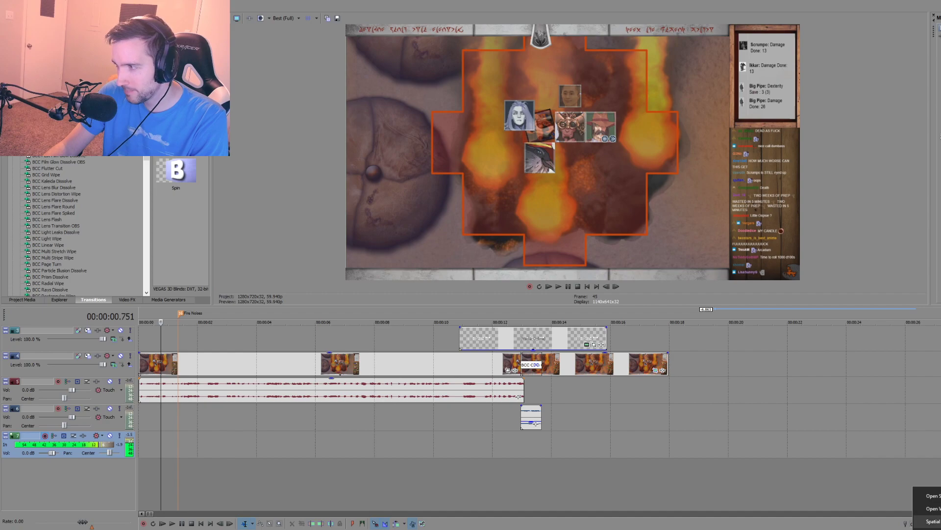
left_click(933, 496)
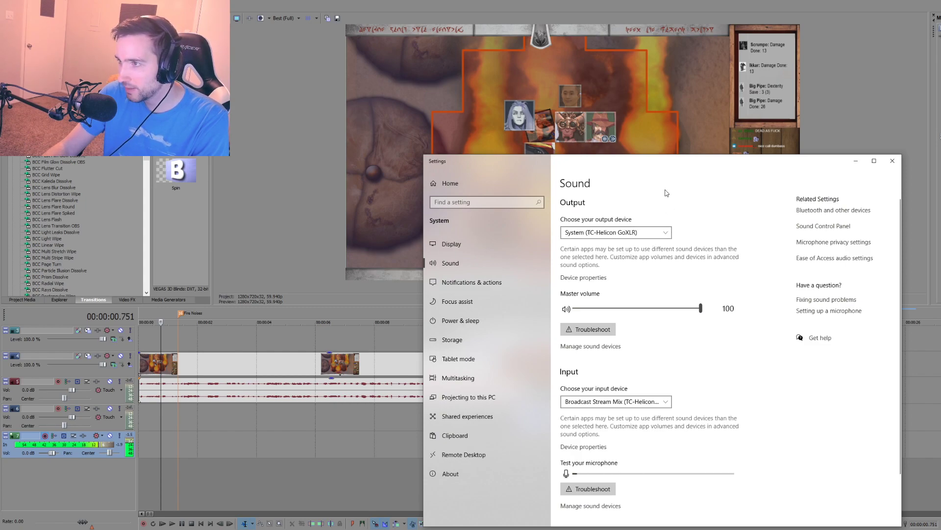
left_click(668, 233)
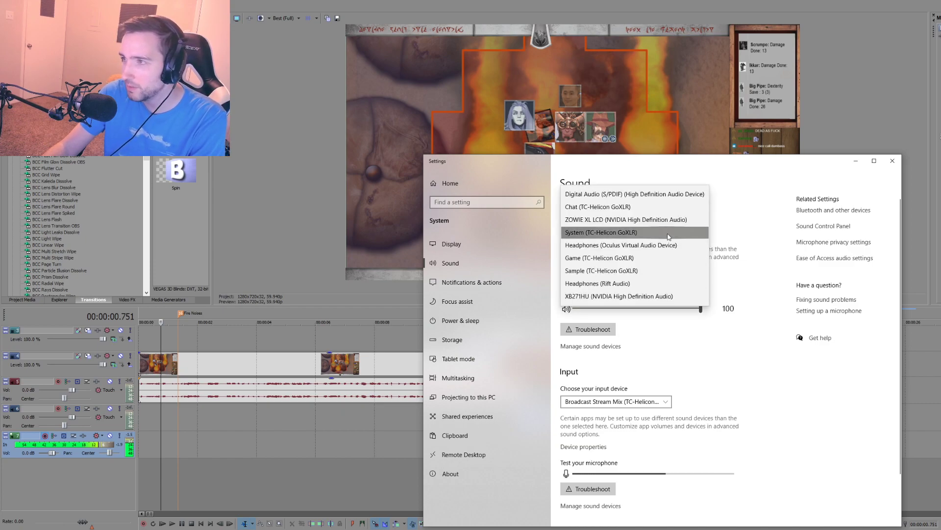
left_click(630, 212)
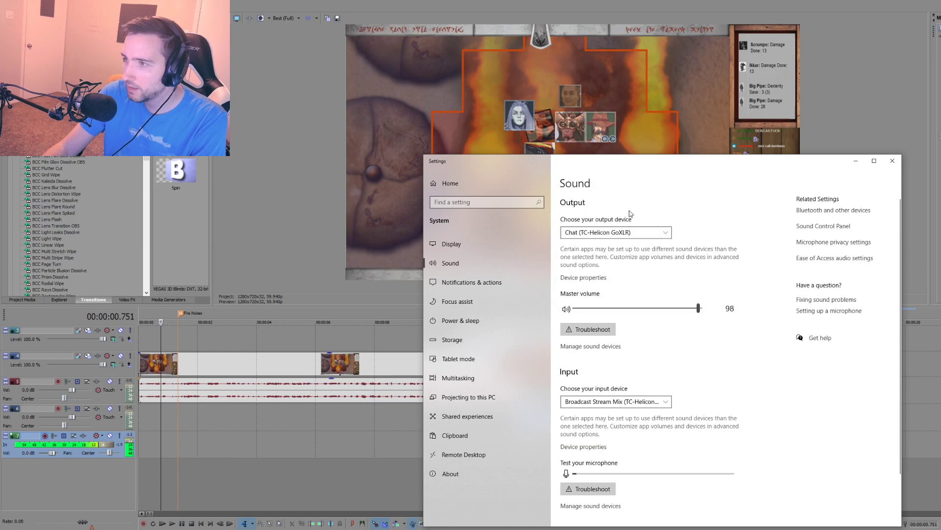
left_click(892, 161)
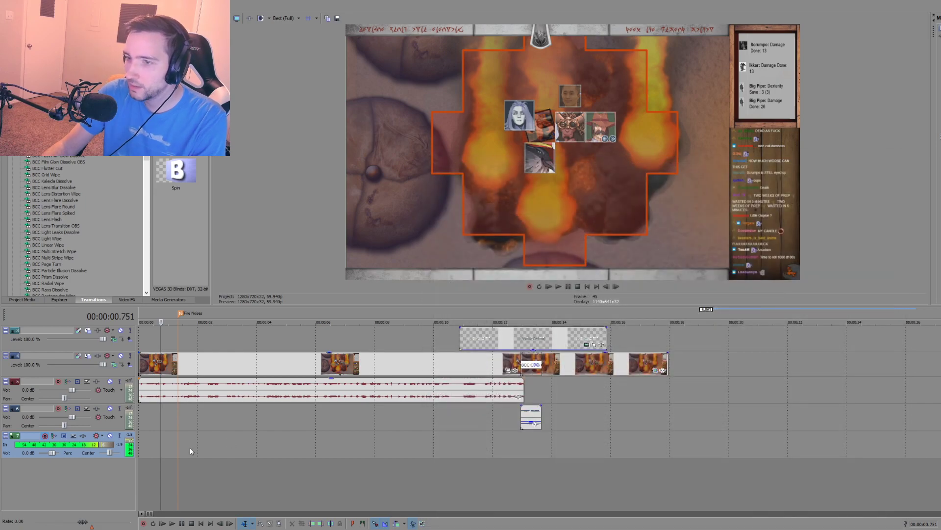
Step: Record a test take about one second long on the bottom audio track and delete it
left_click(187, 447)
key("ctrl+r")
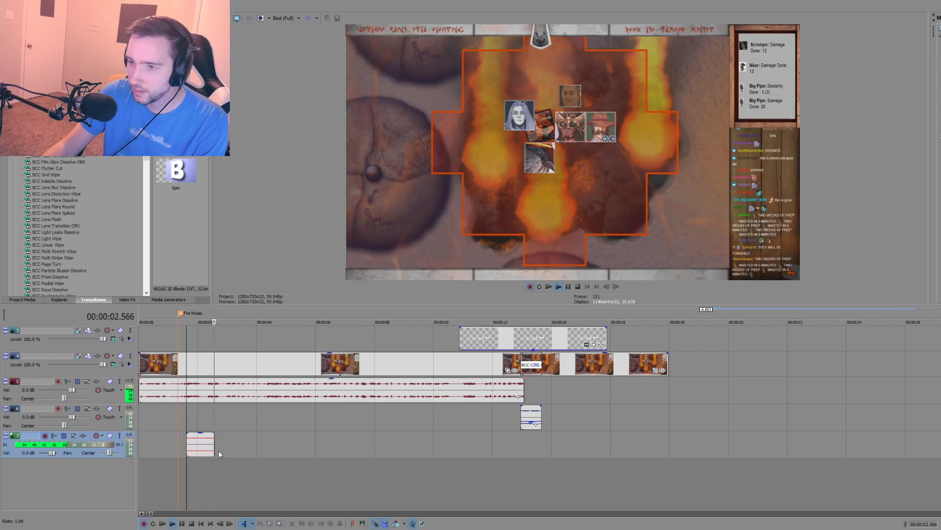
key("space")
left_click(221, 445)
key("Delete")
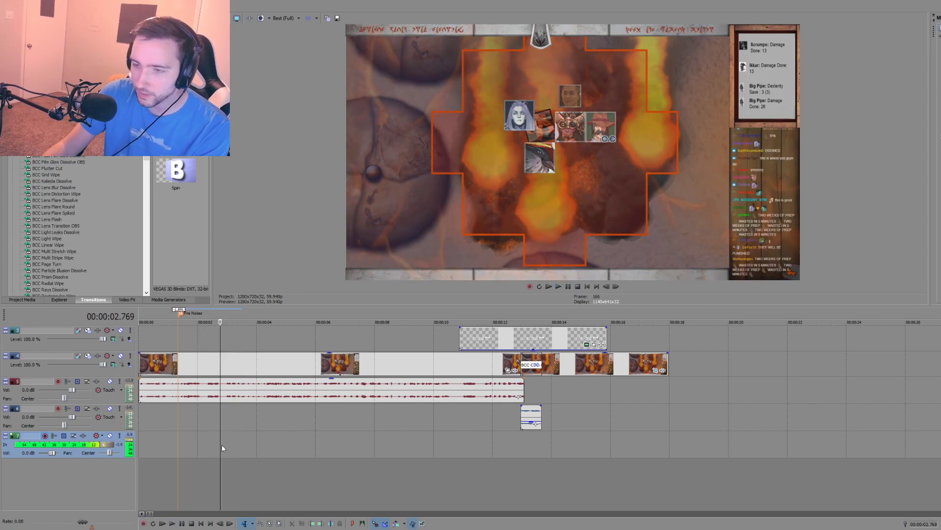
Step: Record a narration take on the bottom audio track from near the timeline start until 00:01:04.748
left_click(152, 448)
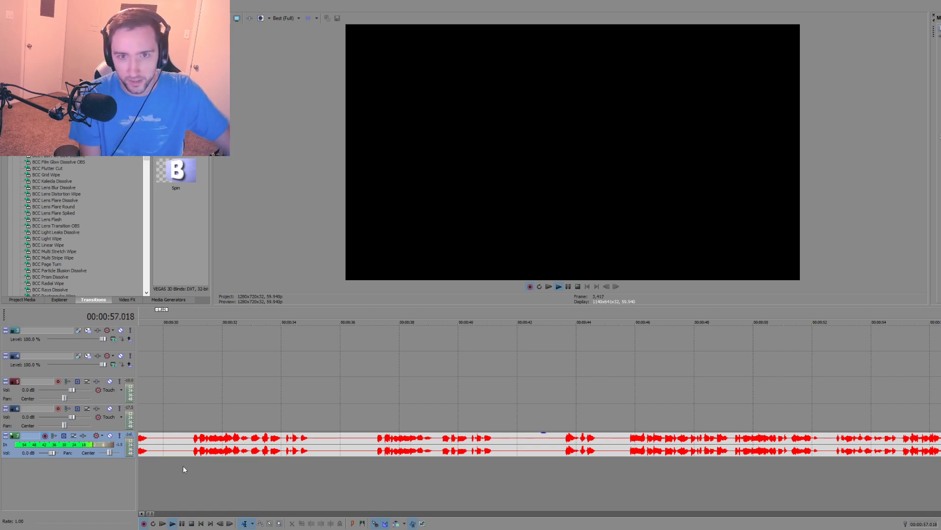
key("space")
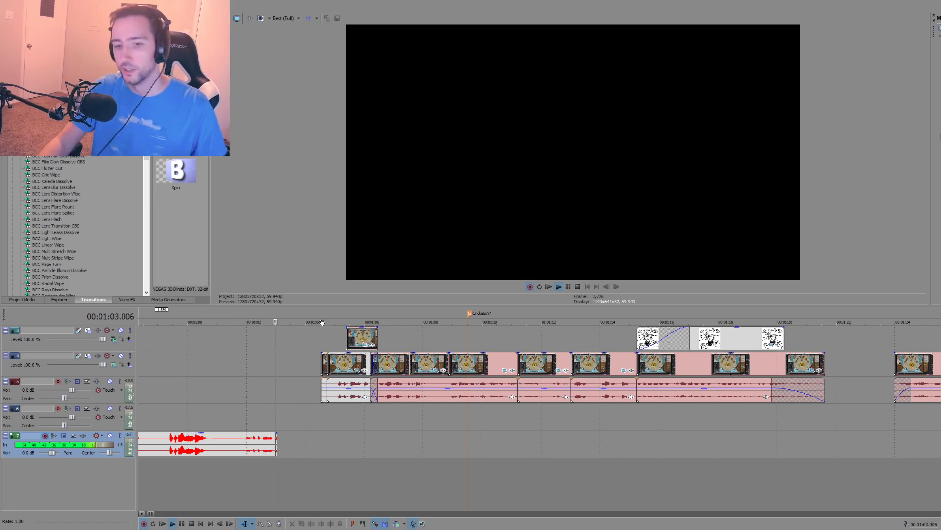
key("space")
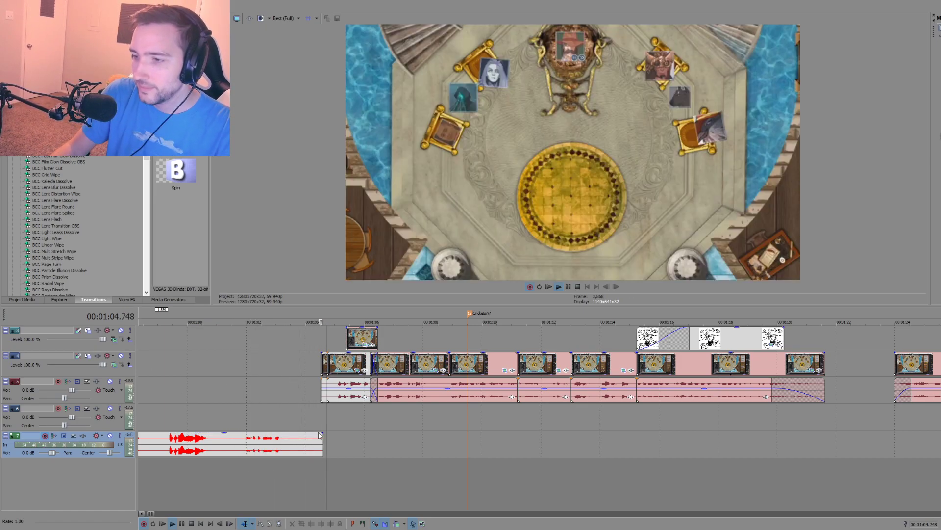
Step: Shift the new take to the start of the timeline and raise its clip gain to full
scroll(279, 419, "down", 8)
scroll(232, 435, "down", 2)
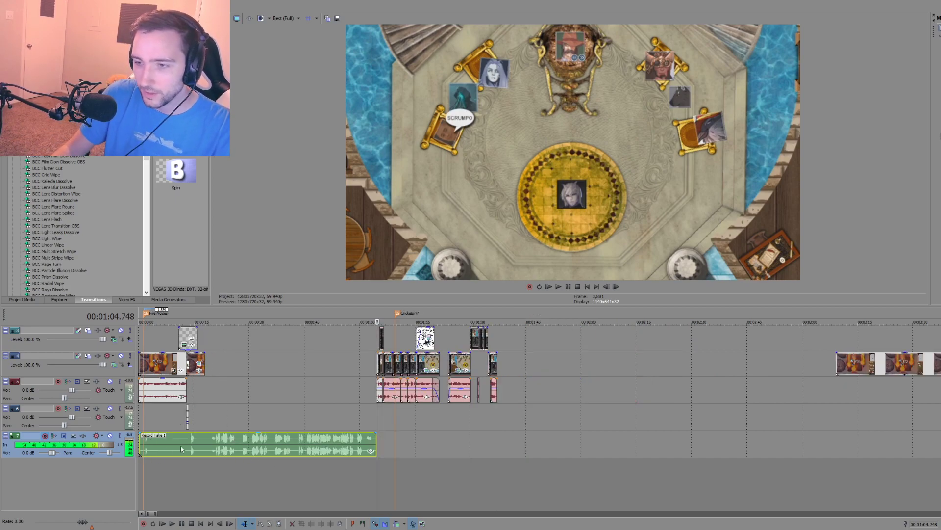
left_click(206, 446)
scroll(214, 445, "up", 2)
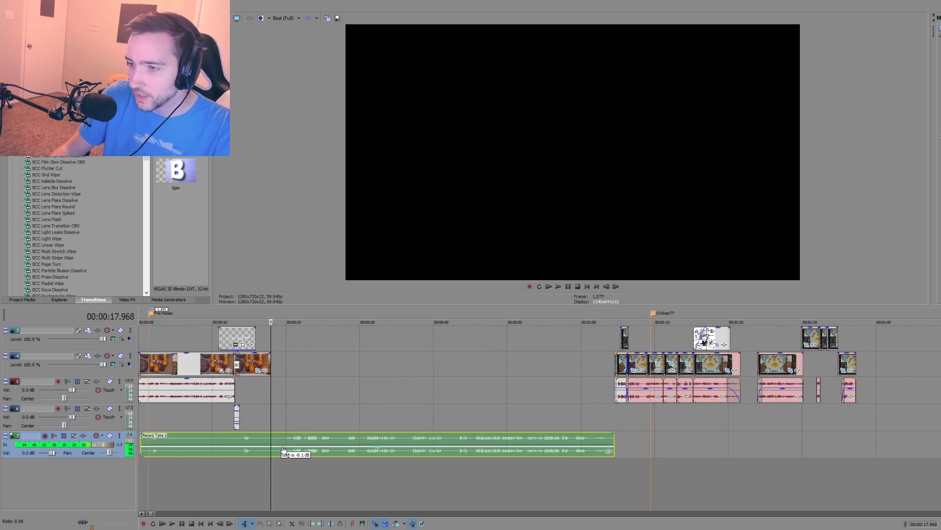
left_click_drag(291, 451, 288, 451)
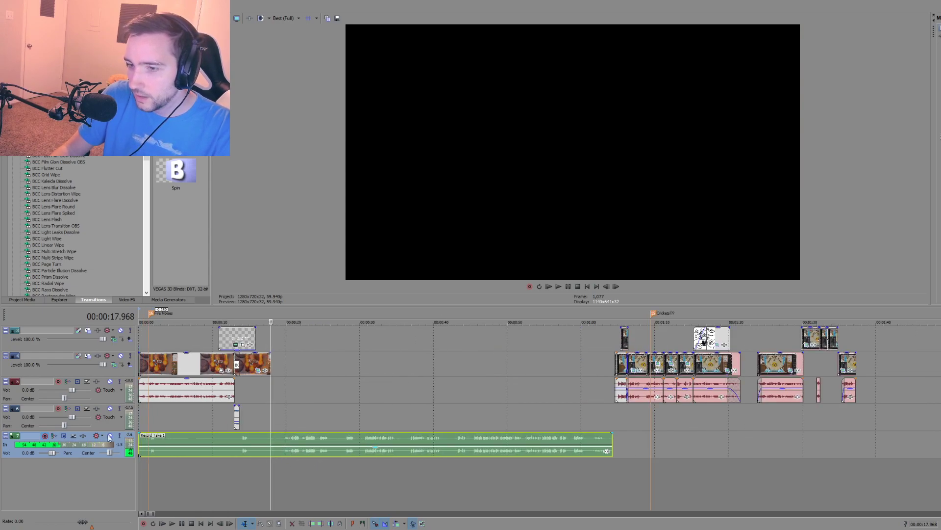
left_click_drag(175, 447, 169, 432)
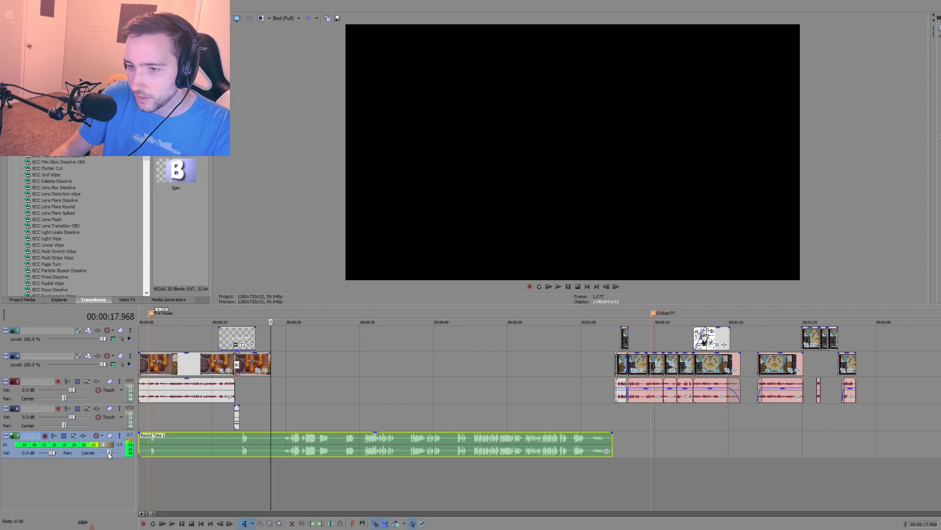
Step: Lower the bottom audio track's volume to -4.8 dB and play back the recorded take from several points
left_click_drag(51, 453, 48, 456)
left_click(235, 473)
key("space")
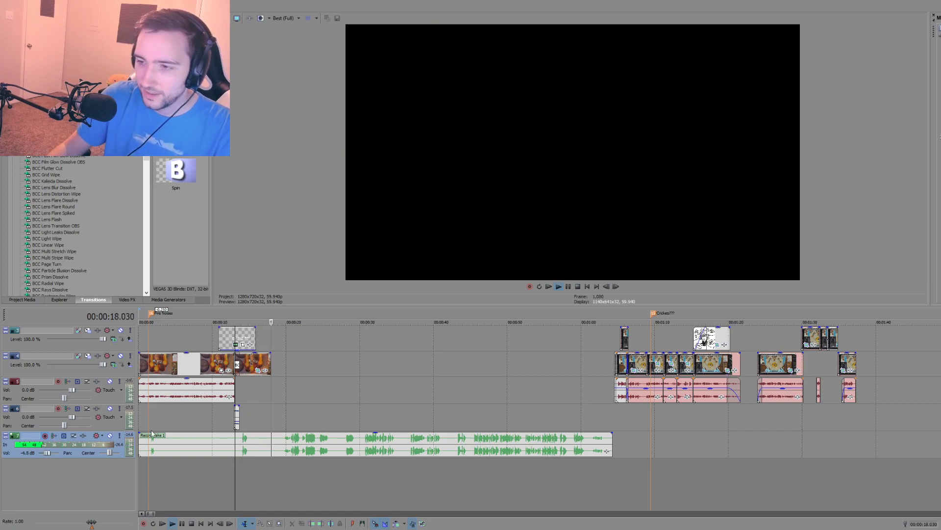
left_click(294, 473)
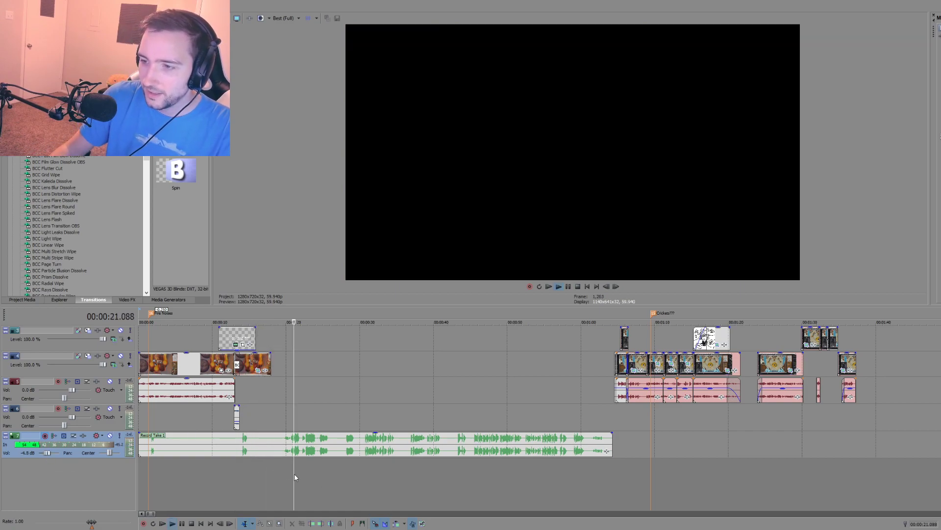
left_click(346, 463)
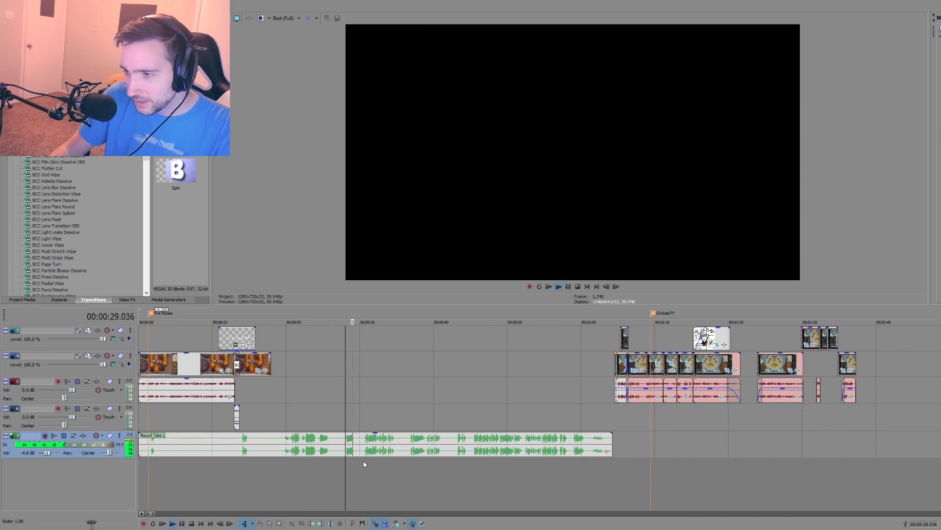
left_click(364, 460)
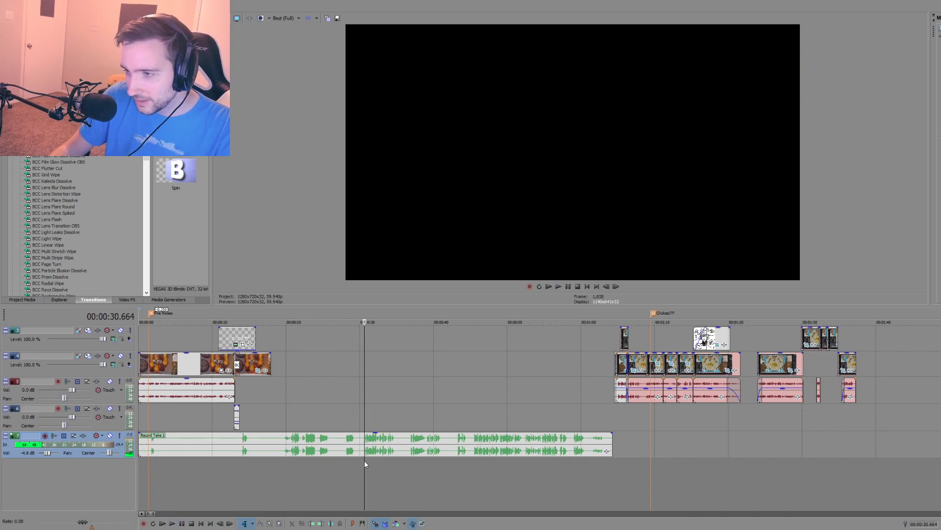
left_click(410, 461)
key("space")
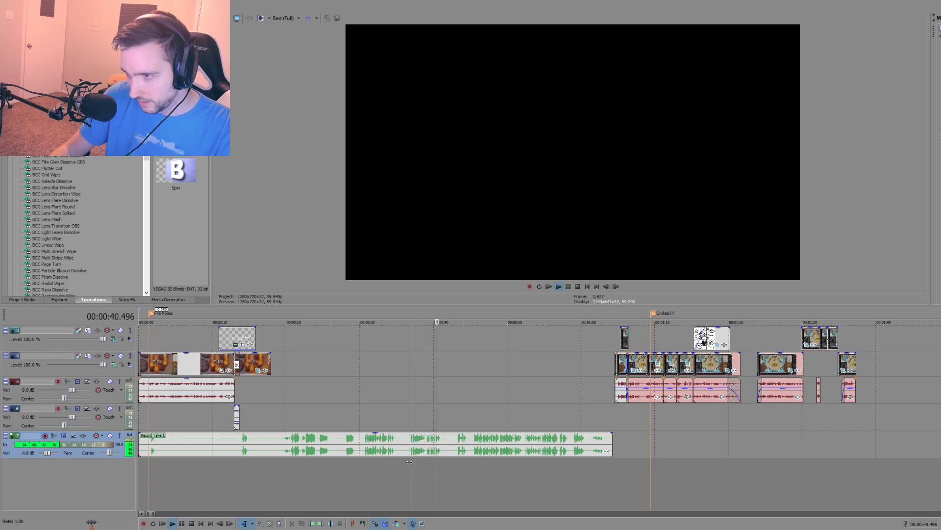
left_click(432, 460)
key("space")
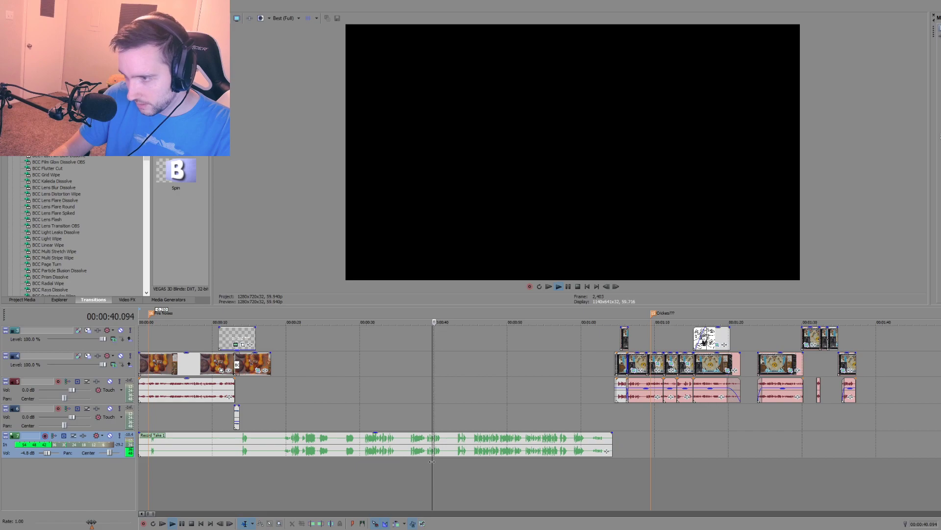
scroll(428, 466, "up", 2)
key("space")
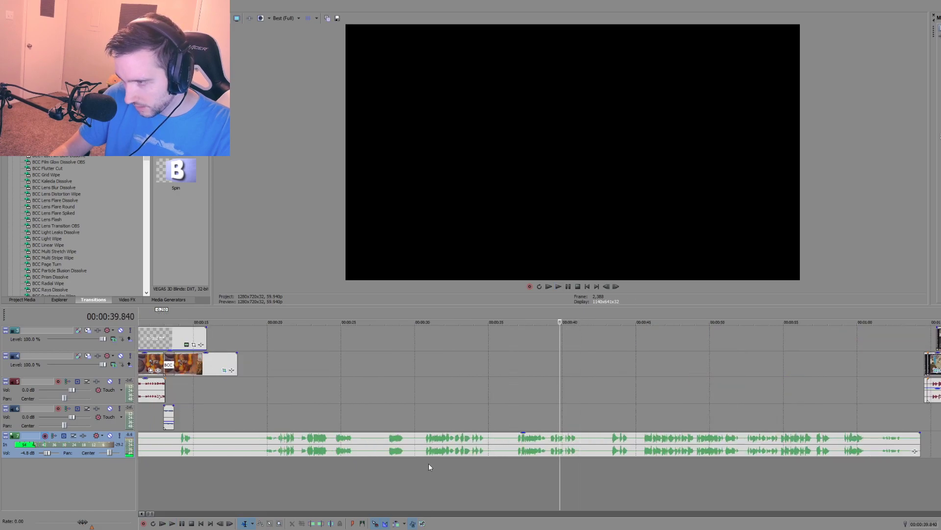
Step: Set the bottom audio track's volume to -1.3 dB and play the take from 00:00:36.720
left_click_drag(48, 453, 51, 453)
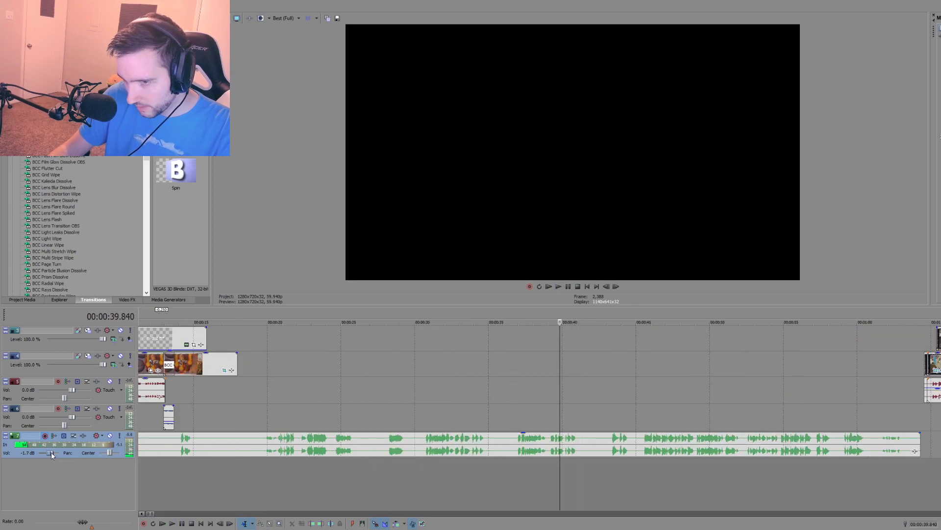
left_click(514, 463)
key("space")
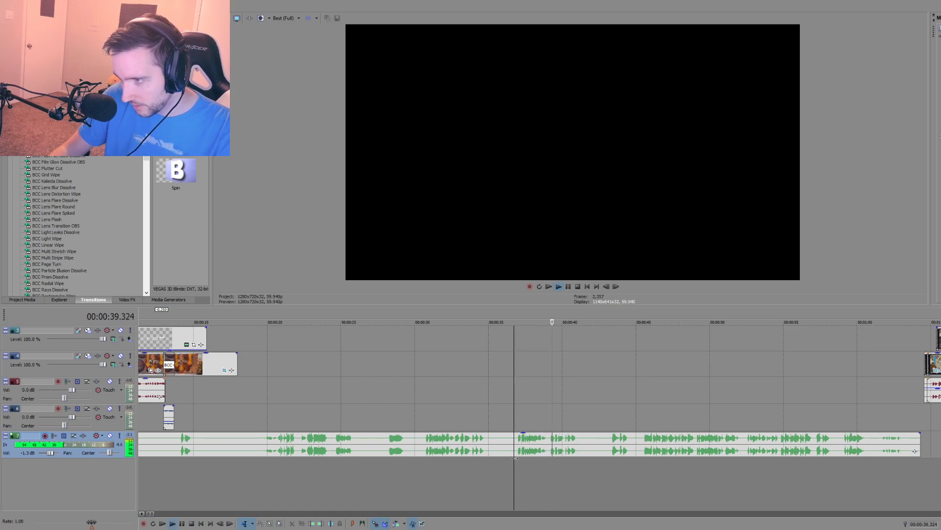
key("space")
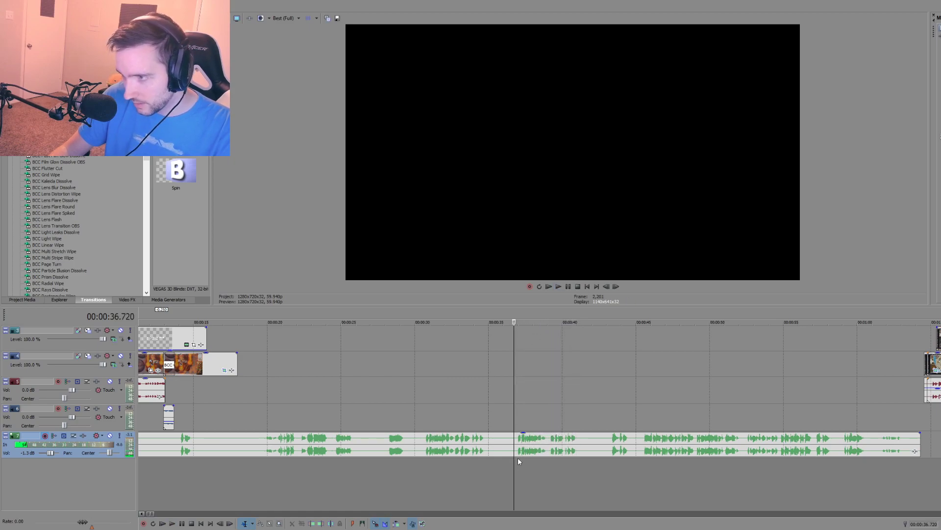
Step: Cut away the take's portion before about 36.8 seconds and move the rest to right after the short glitch audio clip
left_click(516, 454)
key("s")
left_click(486, 451)
scroll(493, 461, "down", 4)
key("Delete")
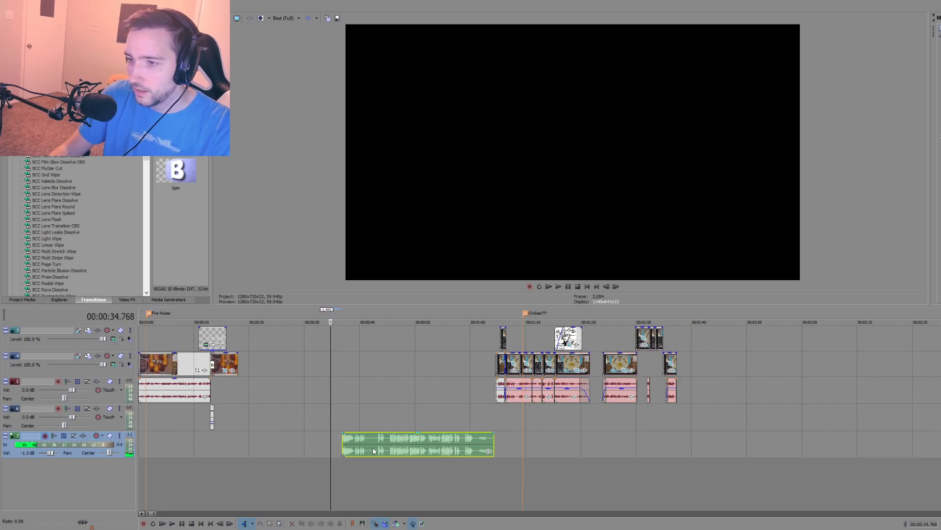
left_click_drag(377, 446, 252, 447)
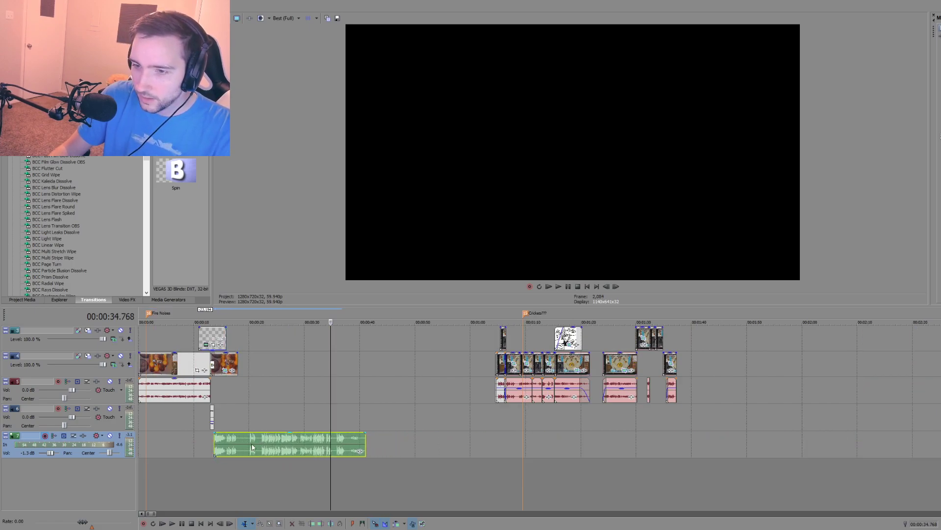
Step: Set the bottom audio track's volume to 0.6 dB and play the narration from its start at 00:00:13.664
left_click(215, 468)
scroll(243, 461, "up", 4)
left_click_drag(49, 453, 50, 453)
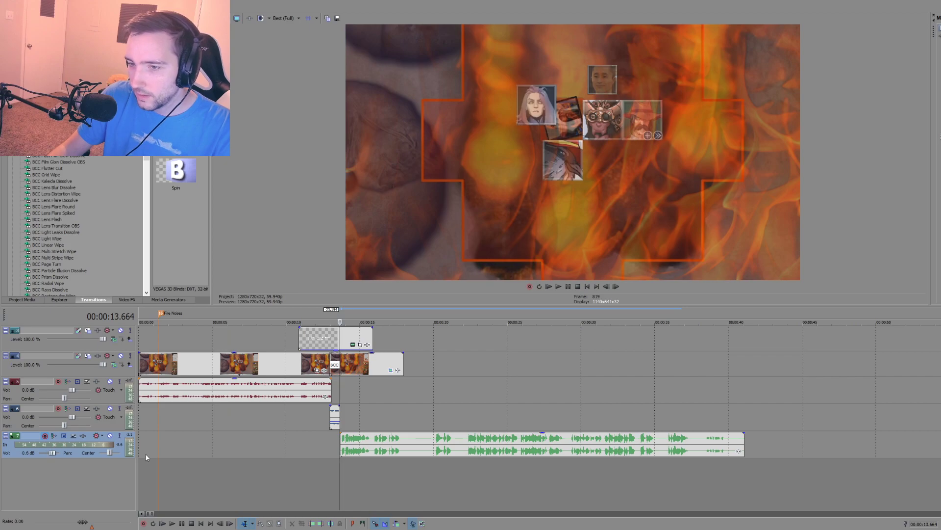
key("space")
scroll(354, 465, "up", 3)
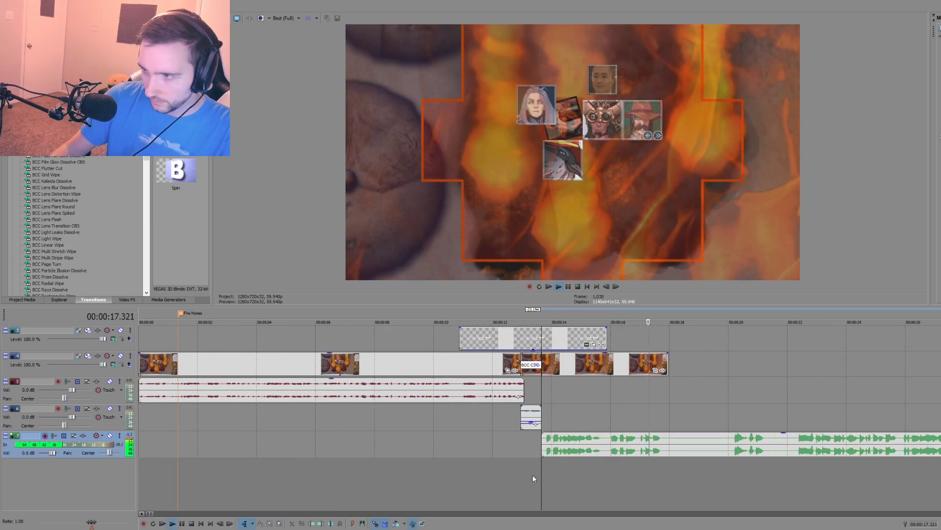
left_click(595, 461)
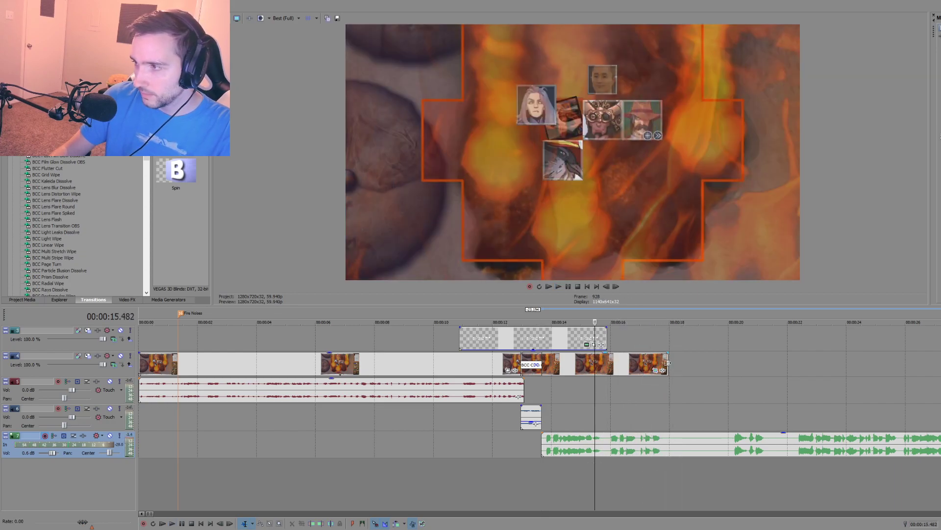
Step: Extend the freeze-frame clip's end on the lower video track to about 00:00:22 to cover more narration
left_click_drag(668, 363, 795, 358)
left_click(635, 403)
scroll(602, 405, "up", 2)
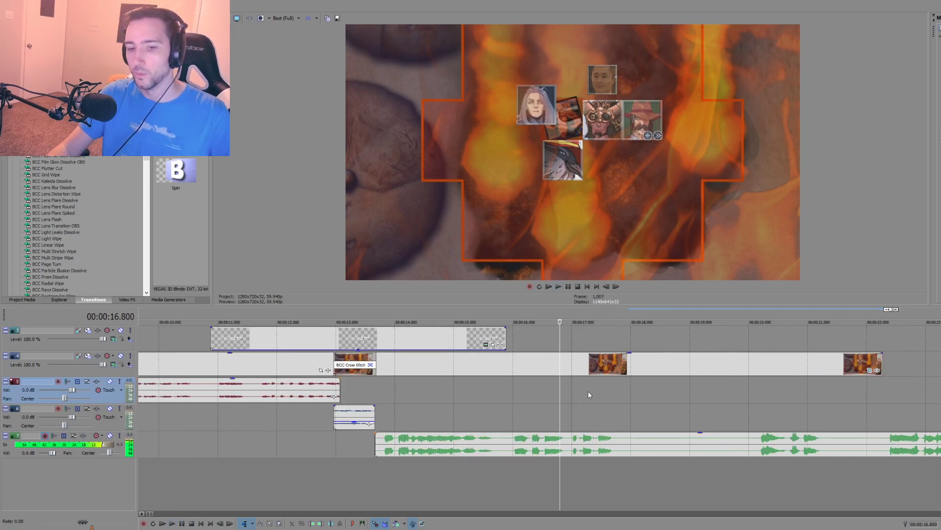
Step: Split the narration on the bottom audio track at 00:00:18.852 and play its second part from about 00:00:20
scroll(657, 443, "up", 1)
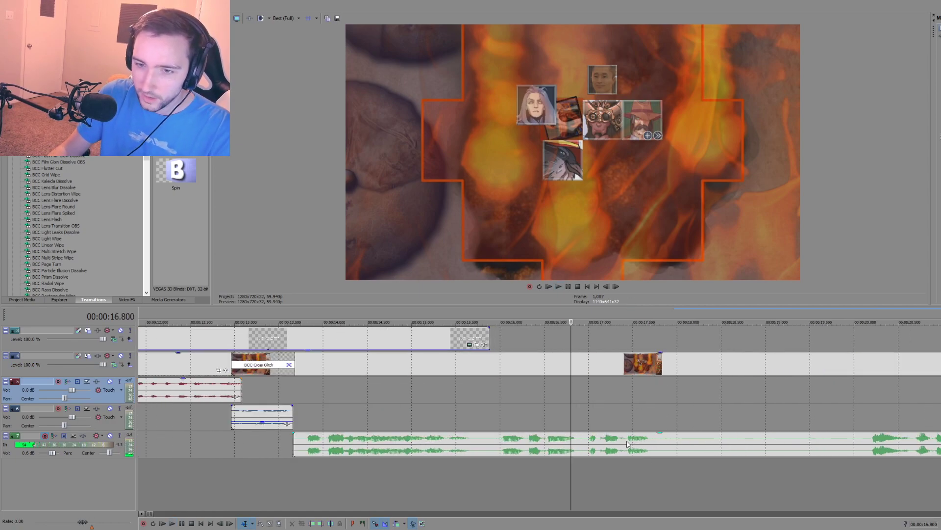
scroll(625, 442, "down", 2)
left_click(662, 448)
key("s")
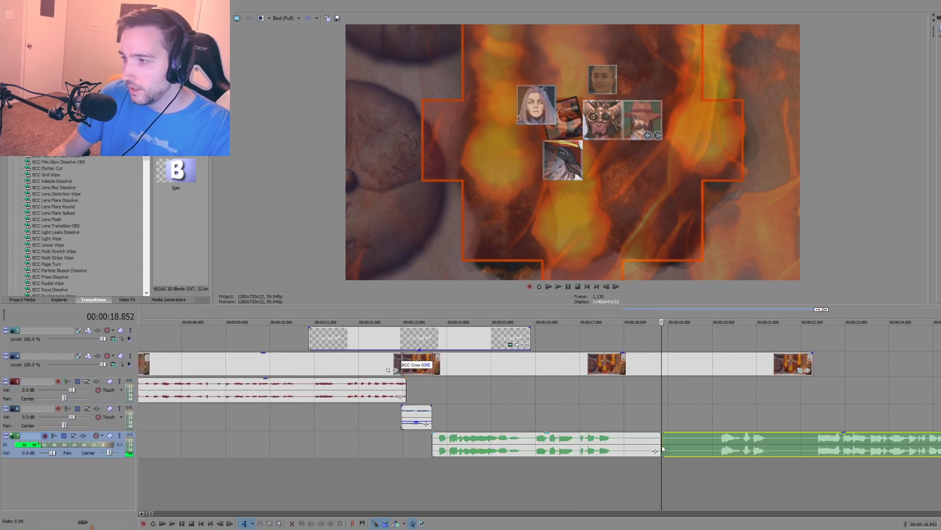
scroll(652, 415, "down", 2)
left_click(587, 426)
key("space")
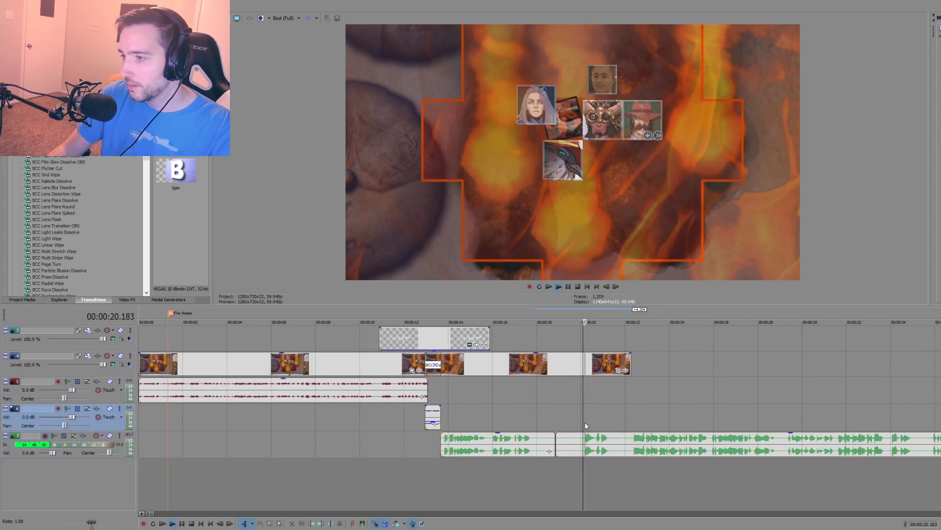
Step: Delete both parts of the split narration from the bottom audio track
left_click(627, 442)
key("Delete")
left_click(507, 444)
key("Delete")
Step: Record a new narration take on the bottom audio track starting at 00:00:05.806
left_click(267, 442)
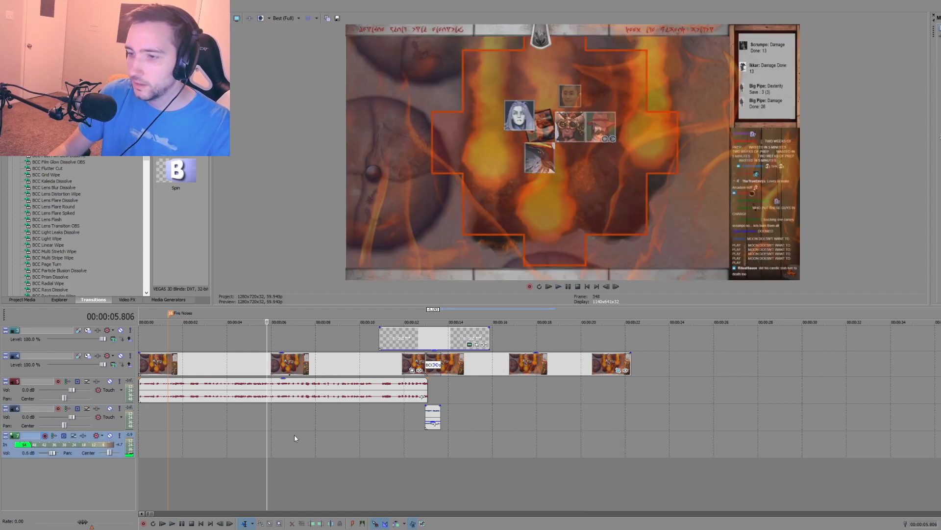
key("ctrl+r")
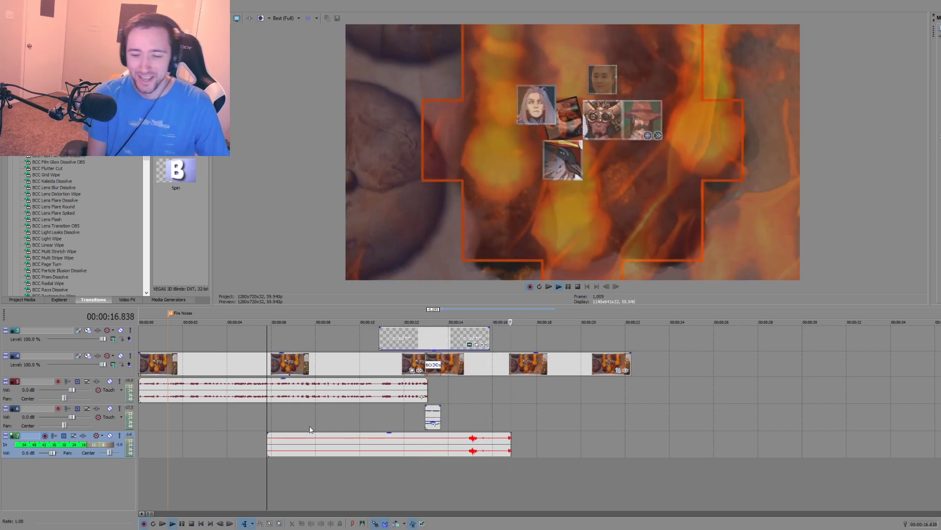
key("space")
left_click(349, 454)
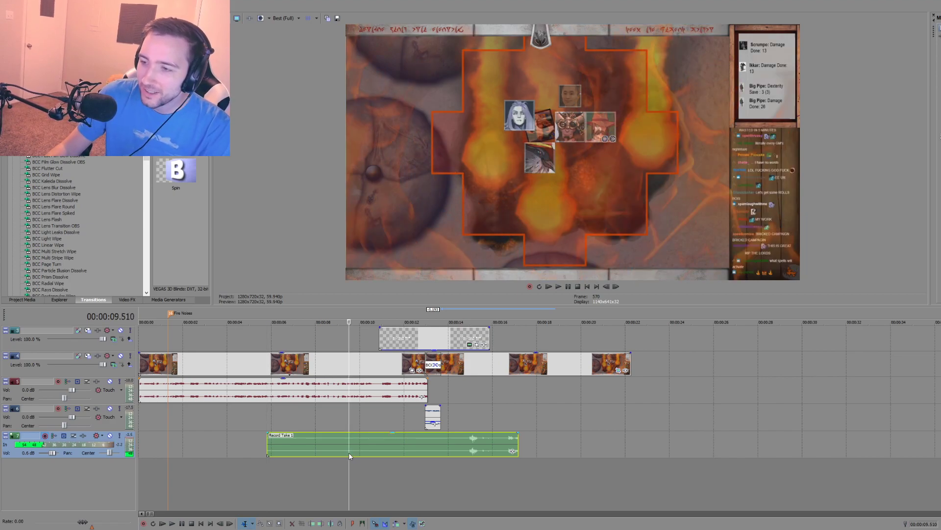
Step: Undo the new take and the last narration deletion, and play the restored narration from 00:00:13.664
key("ctrl+z")
key("ctrl+z")
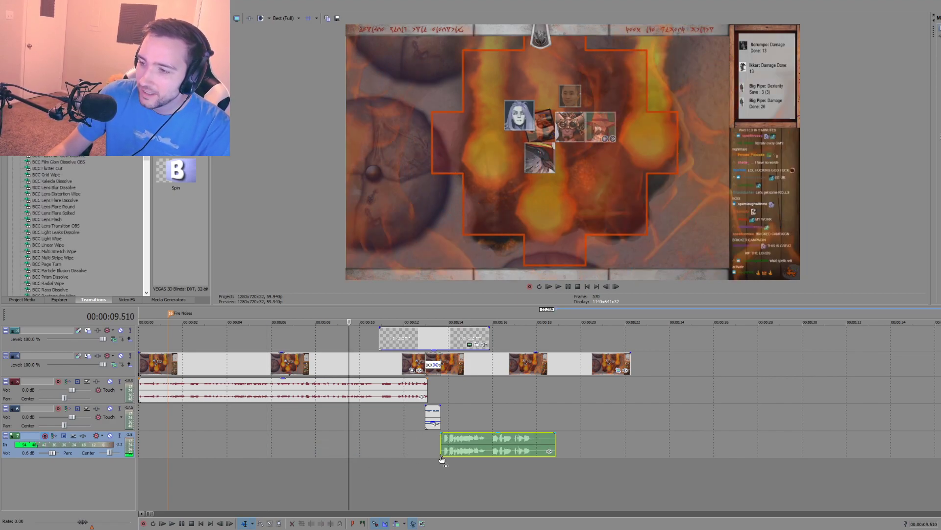
left_click(440, 459)
key("space")
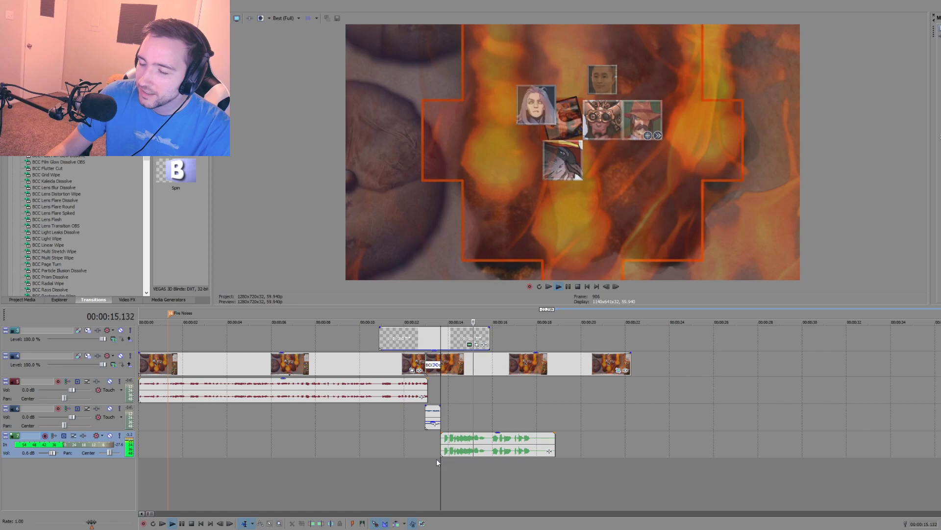
key("space")
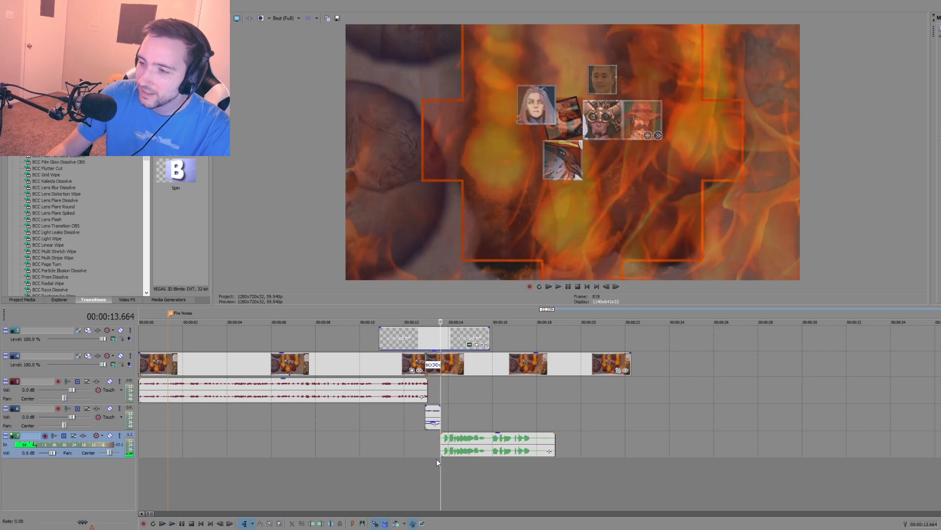
Step: Clear the restored narration and record another take on the bottom audio track from 00:00:07.474
key("ctrl+z")
left_click(304, 448)
key("space")
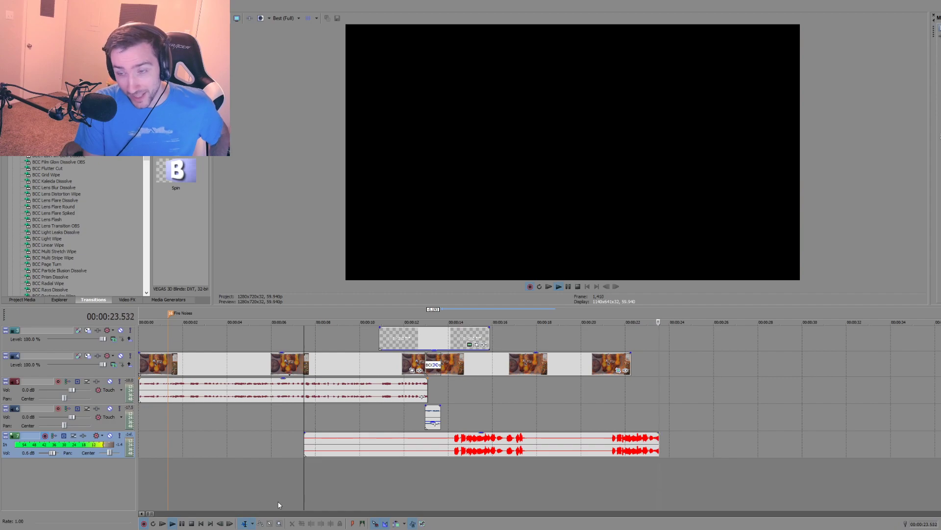
key("space")
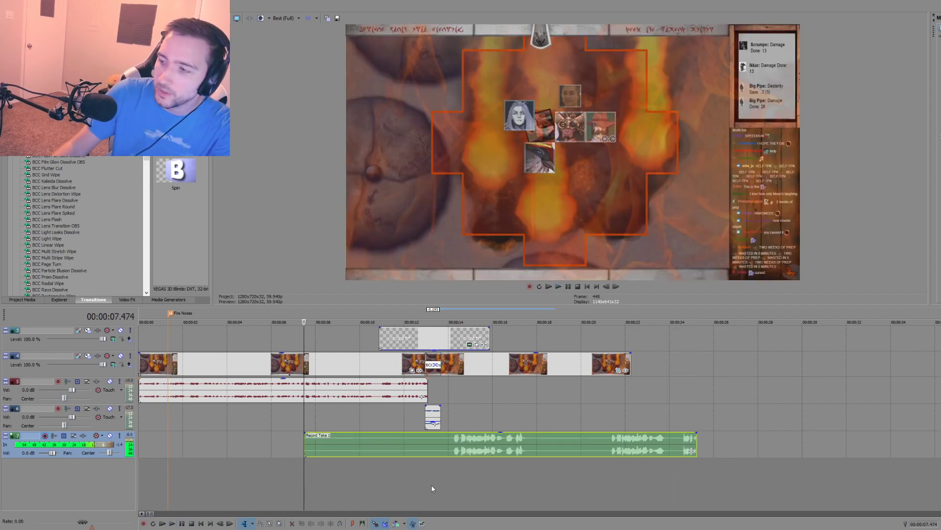
Step: Delete the take that starts at 00:00:07.474 and record a replacement from 00:00:11.812
left_click(489, 450)
key("Delete")
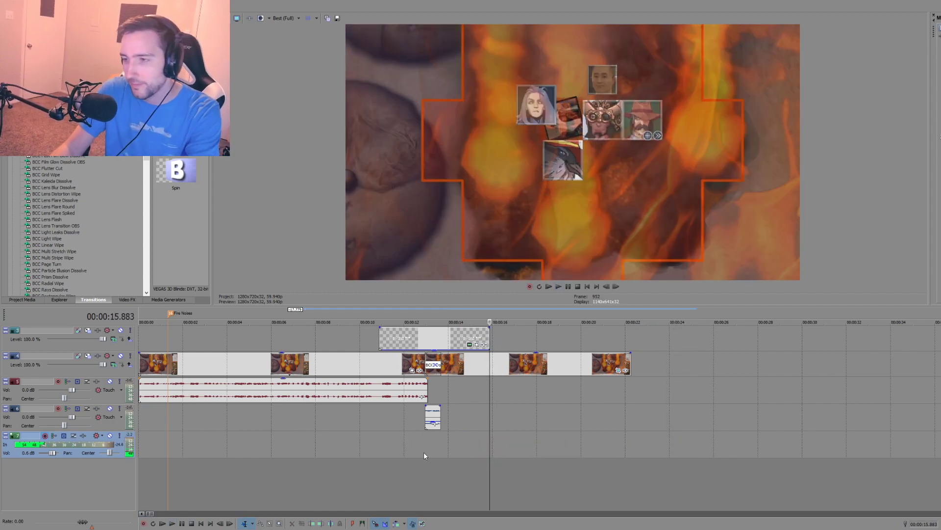
left_click(399, 445)
key("ctrl+r")
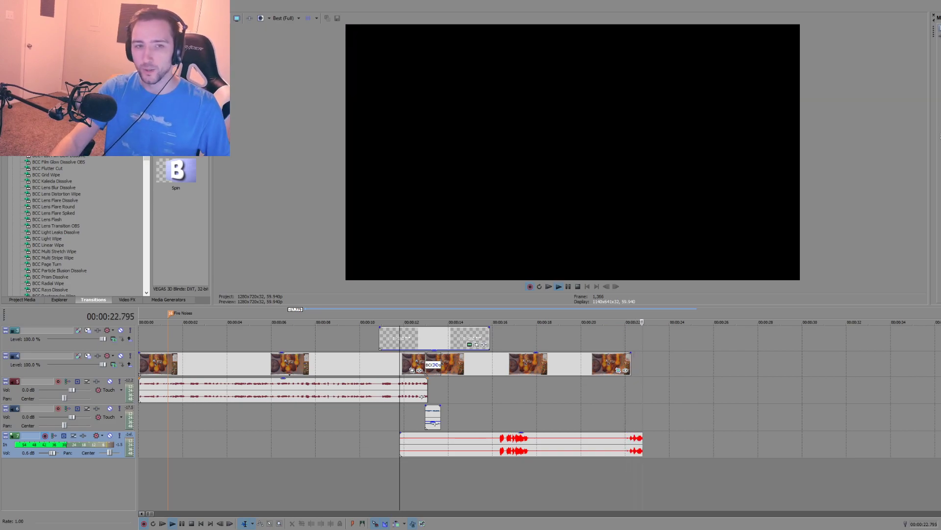
key("space")
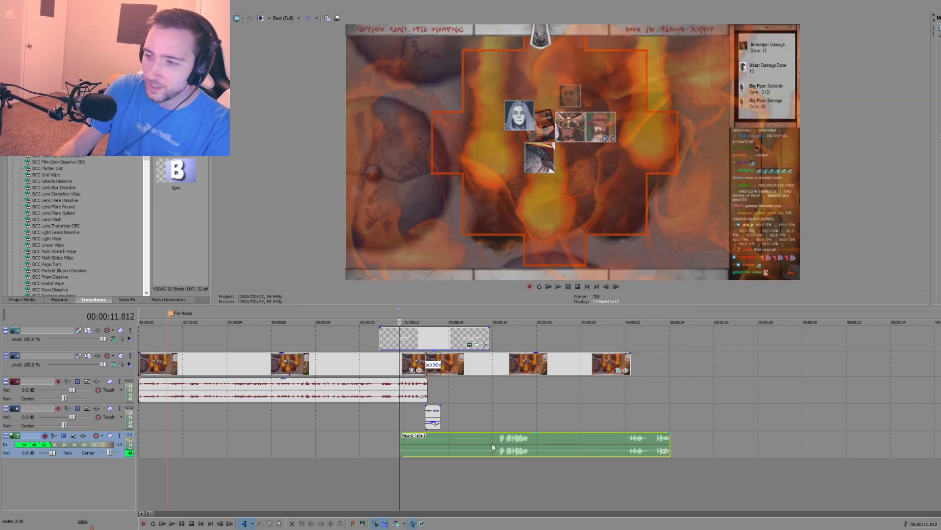
Step: Undo the last take and record a longer narration take on the bottom audio track from about 00:00:10.7 to 00:01:02.9
key("ctrl+z")
left_click(374, 448)
key("ctrl+r")
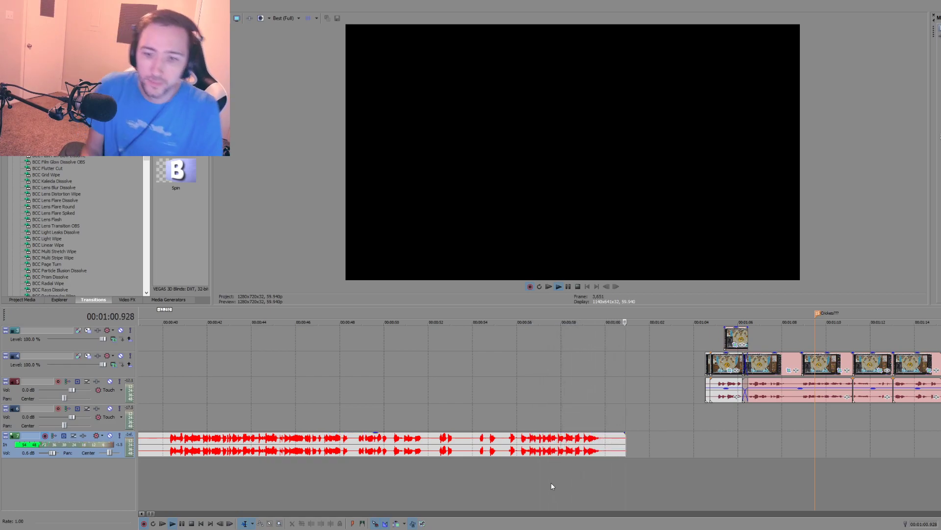
left_click(191, 523)
Step: Review the new narration take by playing it from about 00:00:21.4 and from 00:00:14.198
scroll(286, 461, "down", 5)
left_click(204, 476)
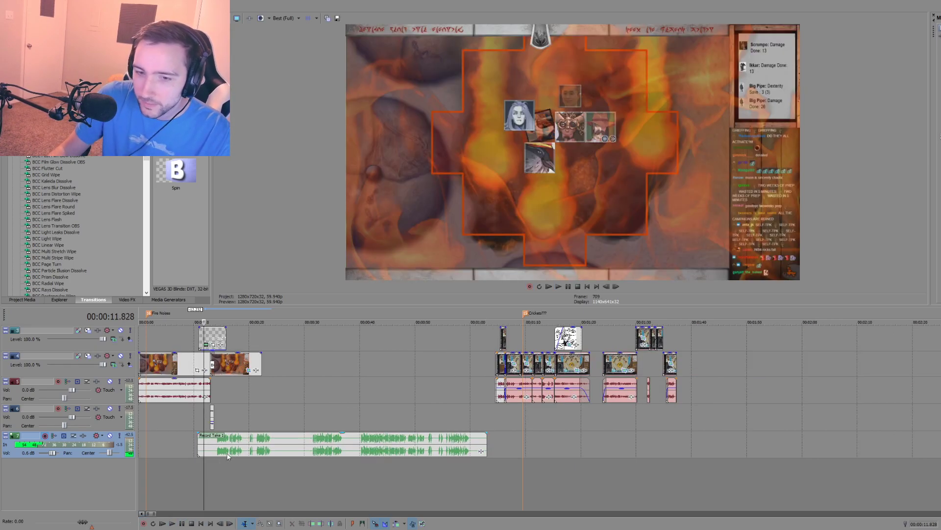
scroll(251, 462, "up", 6)
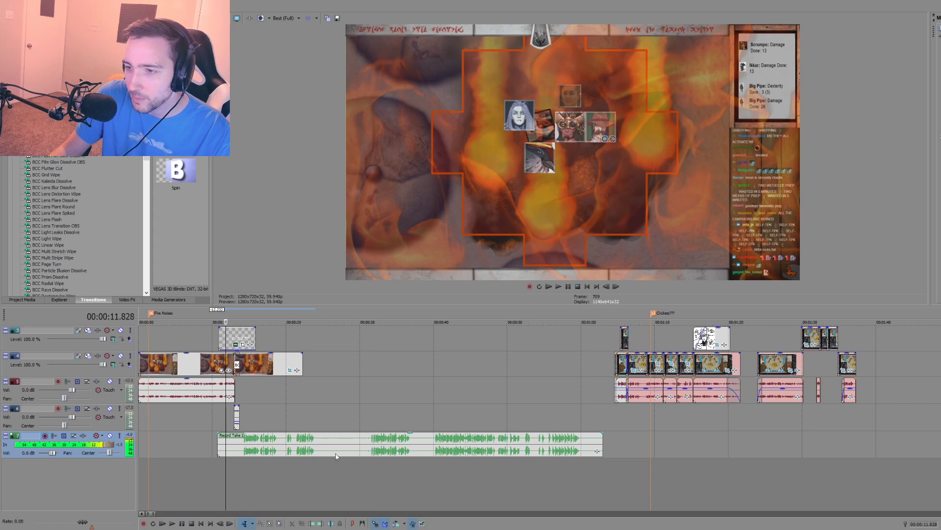
left_click(453, 447)
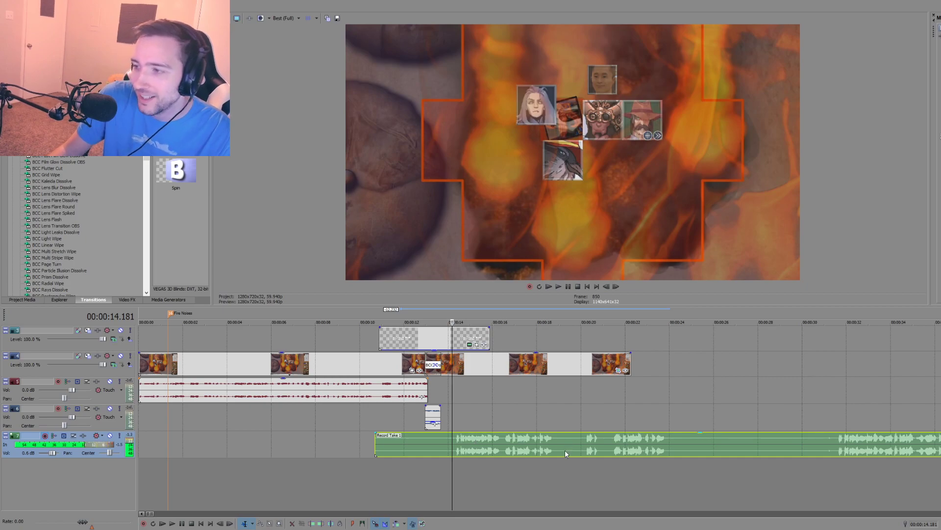
left_click(611, 442)
key("space")
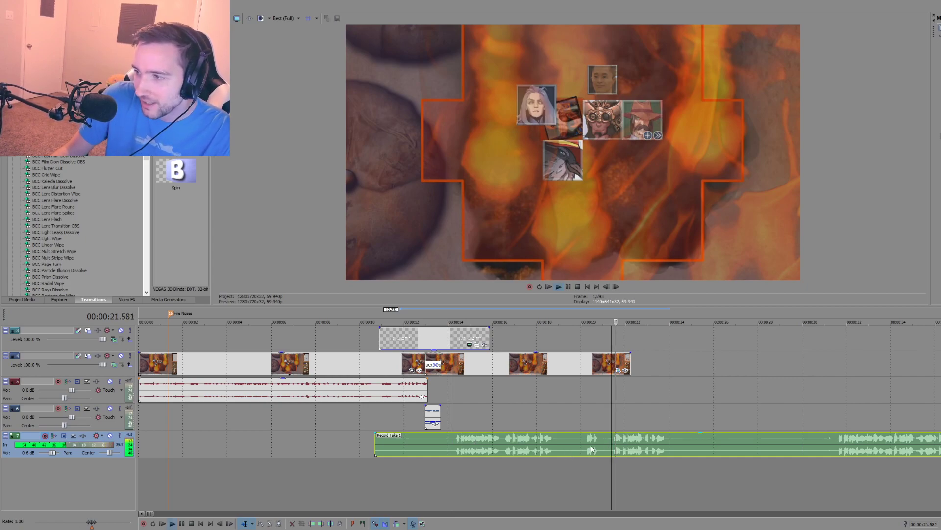
scroll(570, 464, "down", 3)
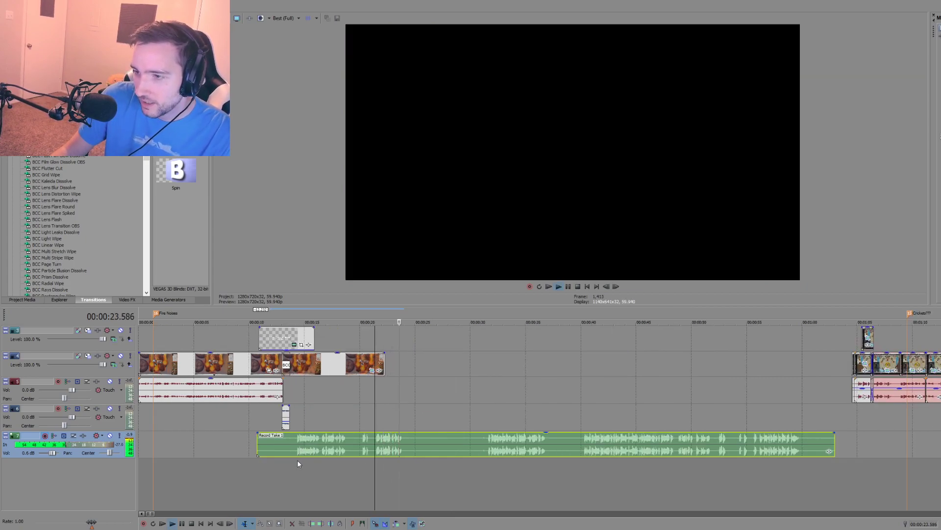
left_click(295, 461)
scroll(331, 458, "up", 3)
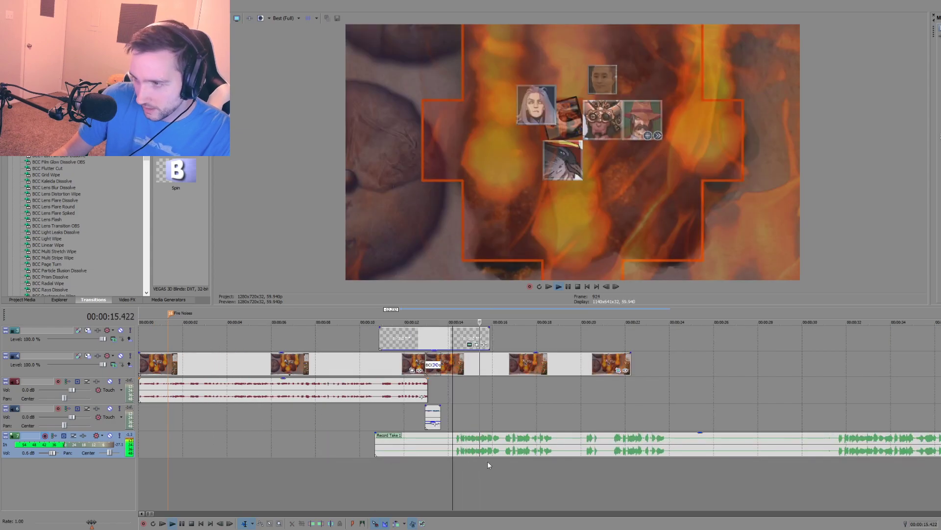
Step: Split all clips at 00:00:14.198, and split the narration take again at 00:00:16.517
key("space")
key("s")
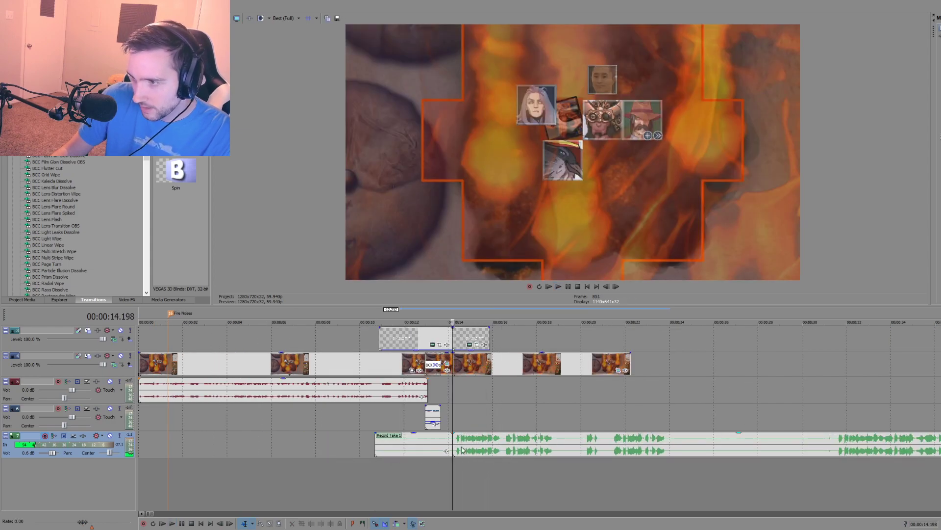
left_click(504, 444)
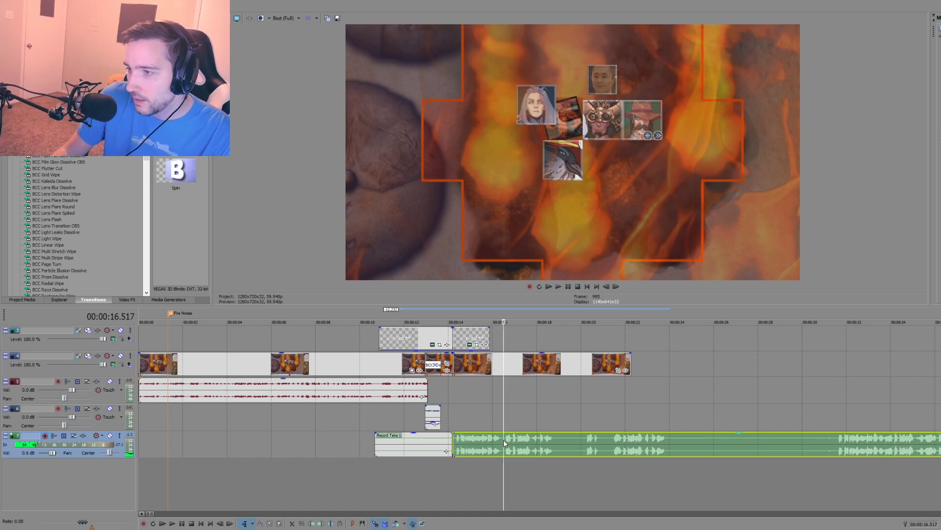
key("s")
Step: Listen through the rest of the take and split it at about 00:00:31.5, where the next spoken attempt starts
left_click(612, 447)
key("space")
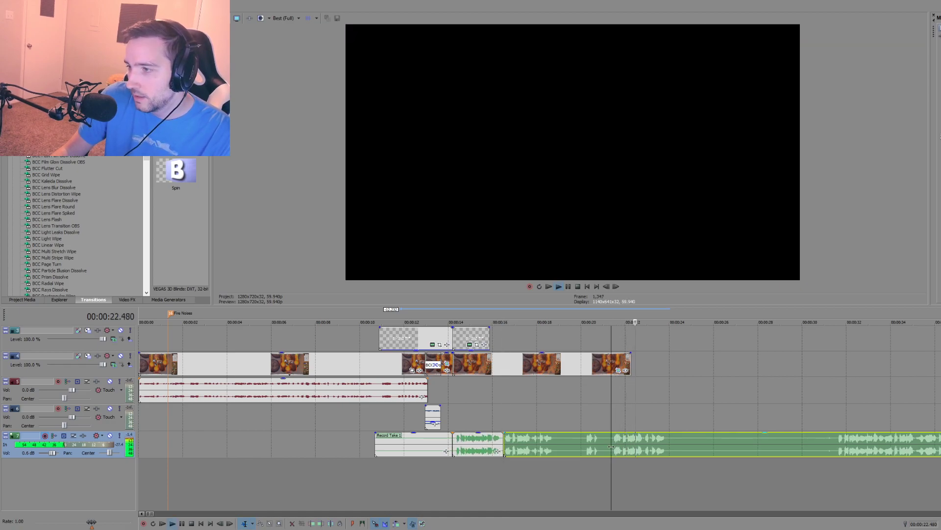
scroll(630, 451, "down", 1)
key("space")
left_click(654, 453)
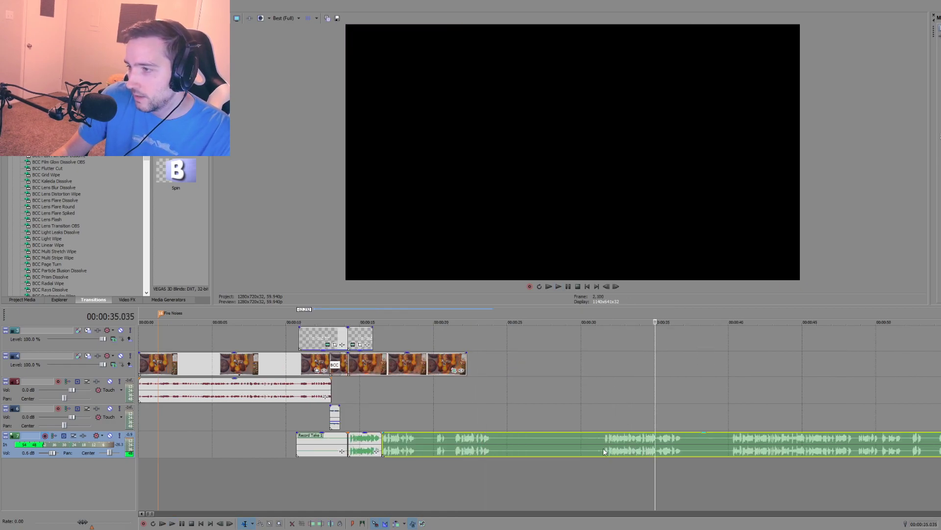
left_click(604, 452)
key("space")
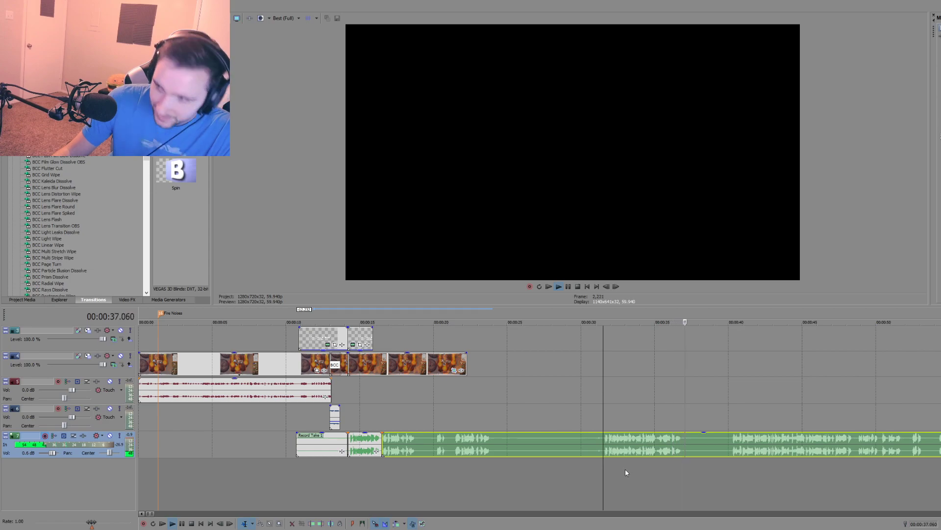
key("space")
key("s")
Step: Delete the three narration pieces before the split at about 00:00:31.5
left_click(563, 449)
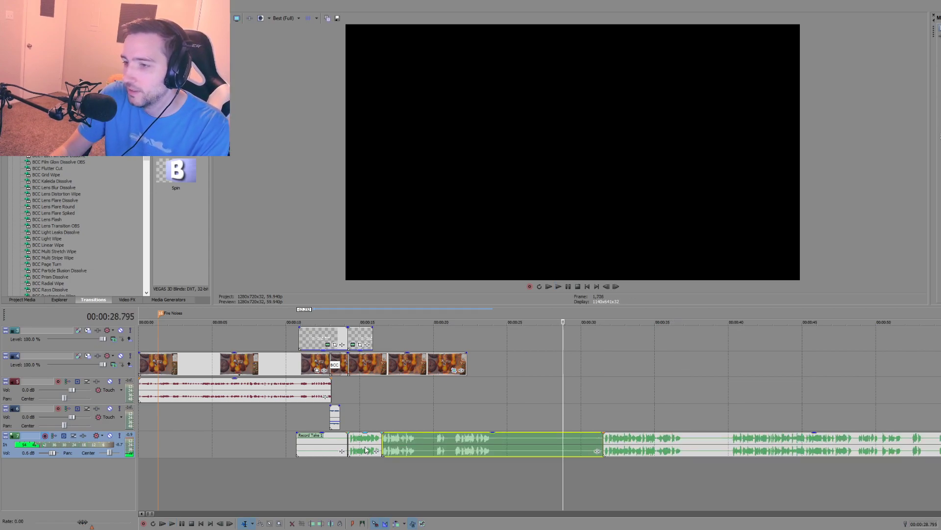
key("Delete")
left_click(362, 446)
key("Delete")
left_click(318, 445)
key("Delete")
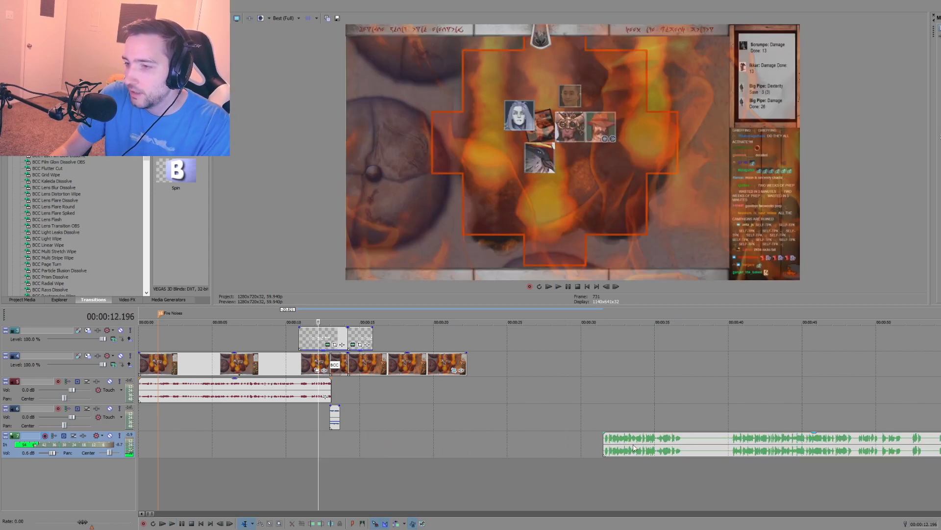
Step: Move the remaining narration earlier so it starts at about 00:00:13.4, slightly overlapping the end of the short glitch audio clip
left_click_drag(631, 447, 368, 448)
left_click(348, 471)
scroll(484, 469, "up", 5)
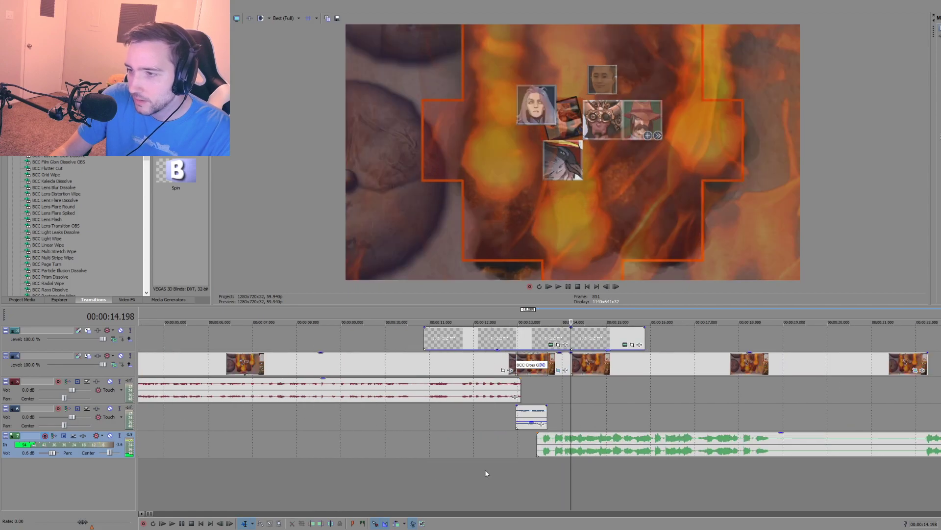
Step: Nudge the narration to start at about 00:00:13.5 after a test playback, and play the transition again
left_click(486, 461)
key("space")
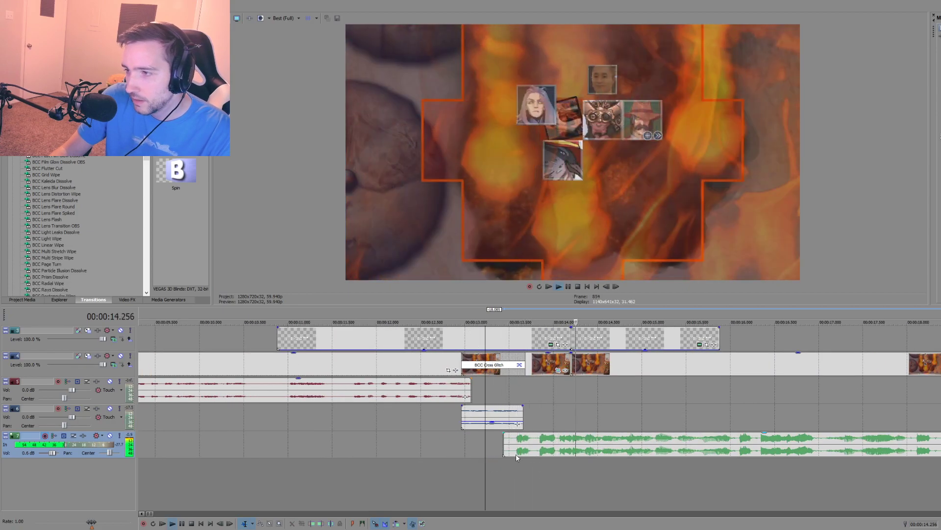
left_click_drag(521, 455, 531, 451)
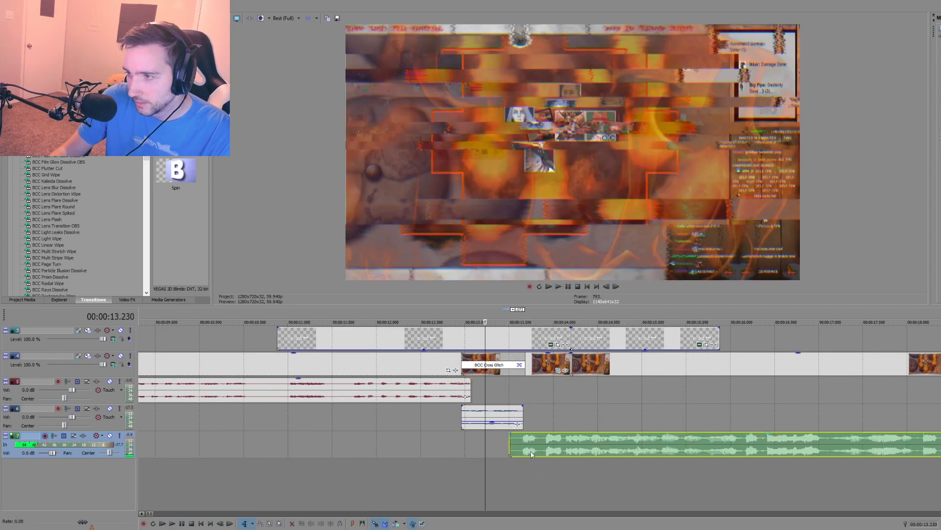
left_click(505, 473)
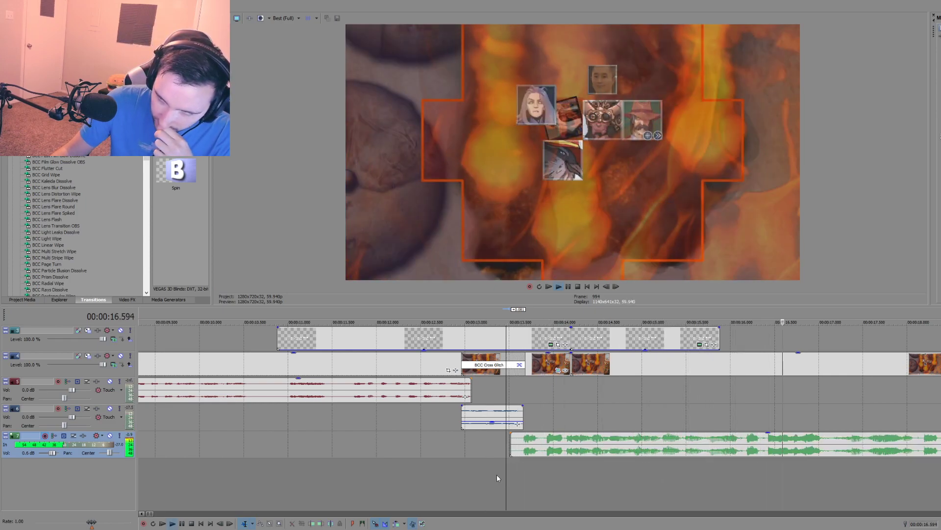
scroll(495, 446, "down", 2)
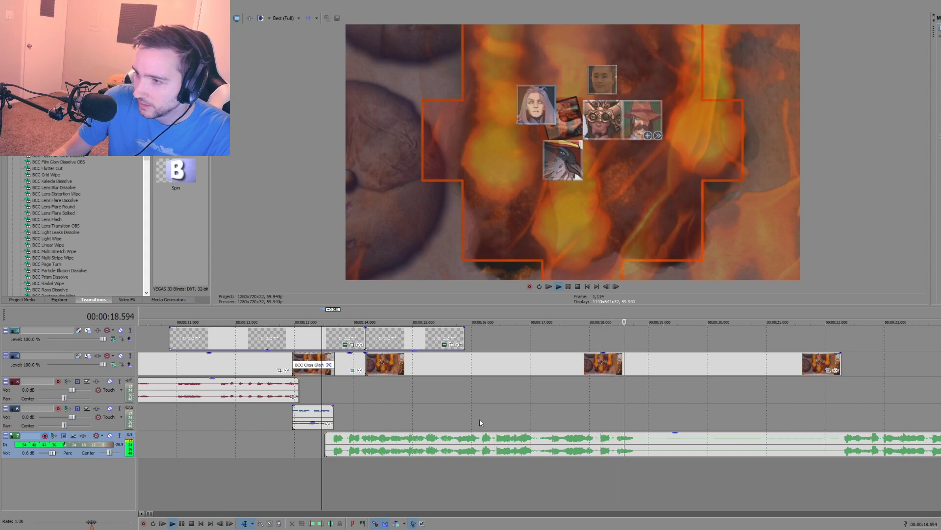
key("space")
Step: Widen the track headers and set the bottom audio track's volume to 0.9 dB
left_click(460, 415)
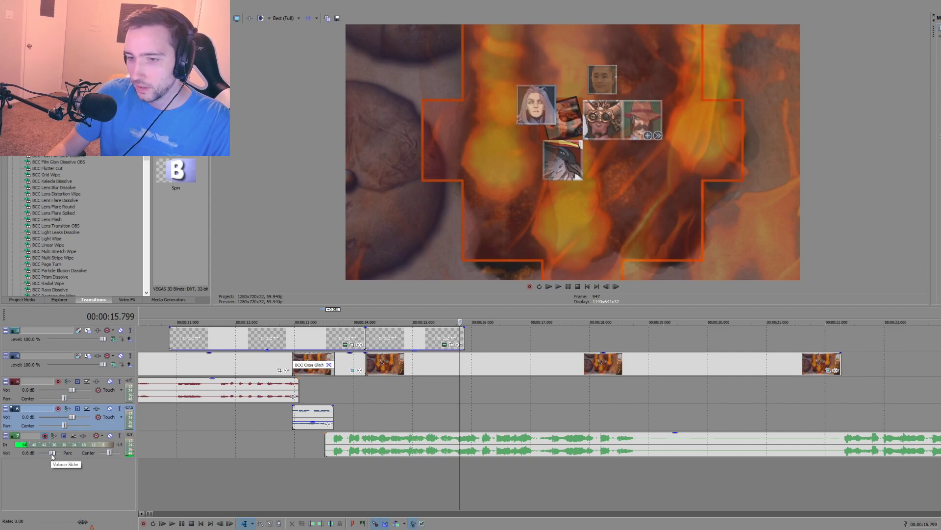
left_click_drag(138, 444, 162, 444)
left_click_drag(60, 453, 62, 456)
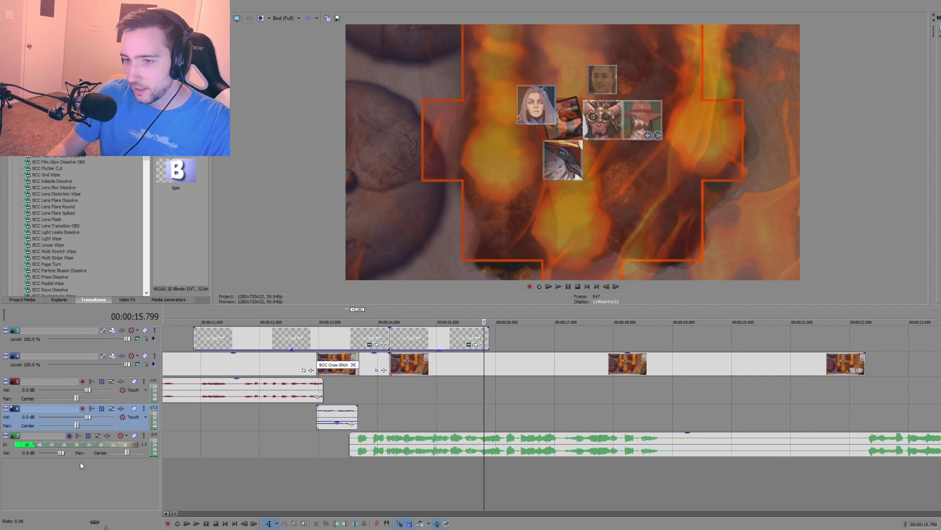
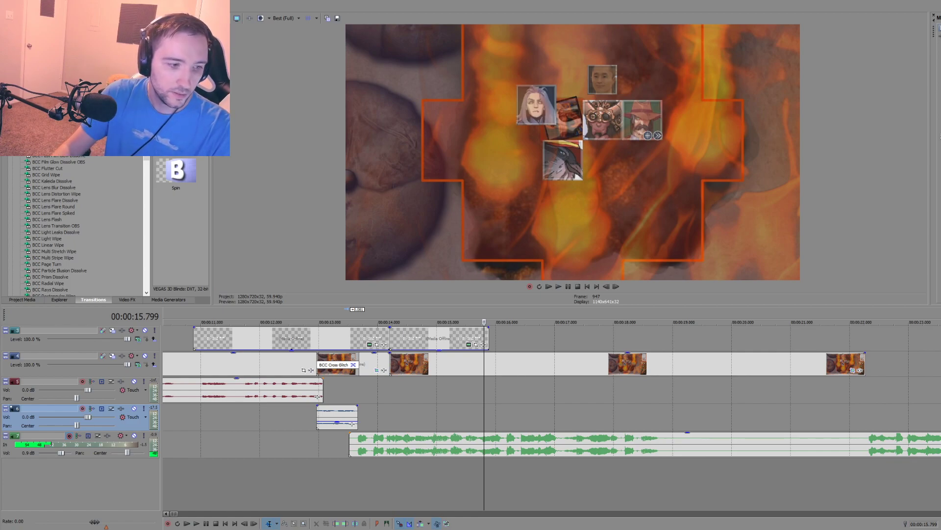
Step: Add the black-and-white Lawful Evil drawing to the overlay track above the freeze-frame and position it to start at about 00:00:20.5
left_click_drag(1, 364, 500, 342)
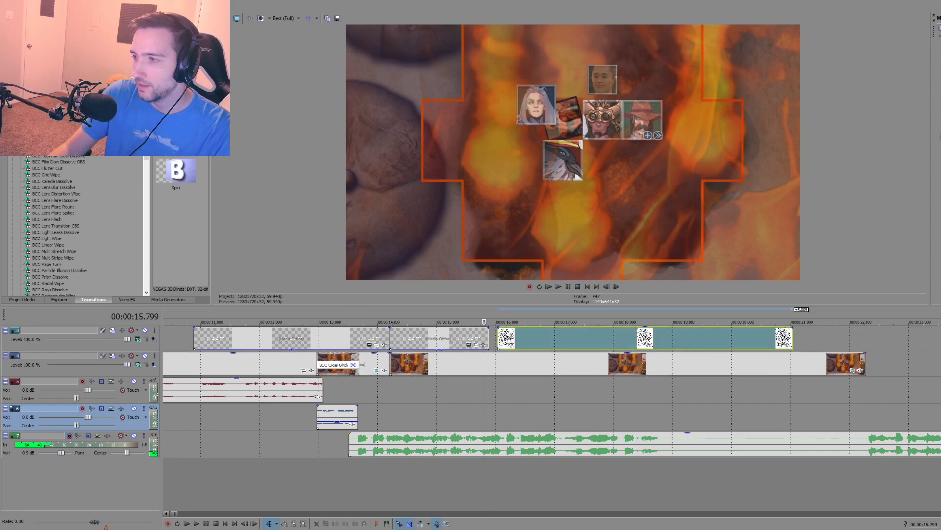
scroll(551, 417, "up", 2)
left_click(521, 387)
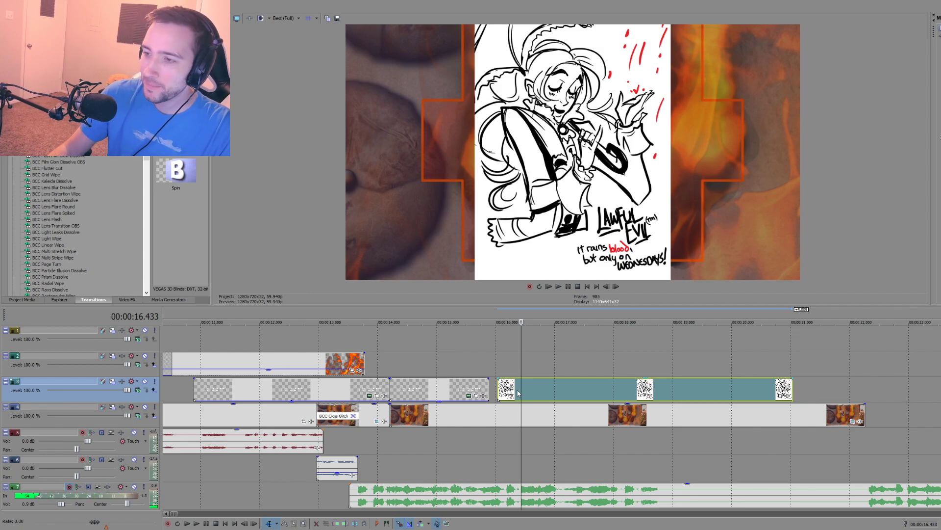
left_click_drag(537, 389, 799, 387)
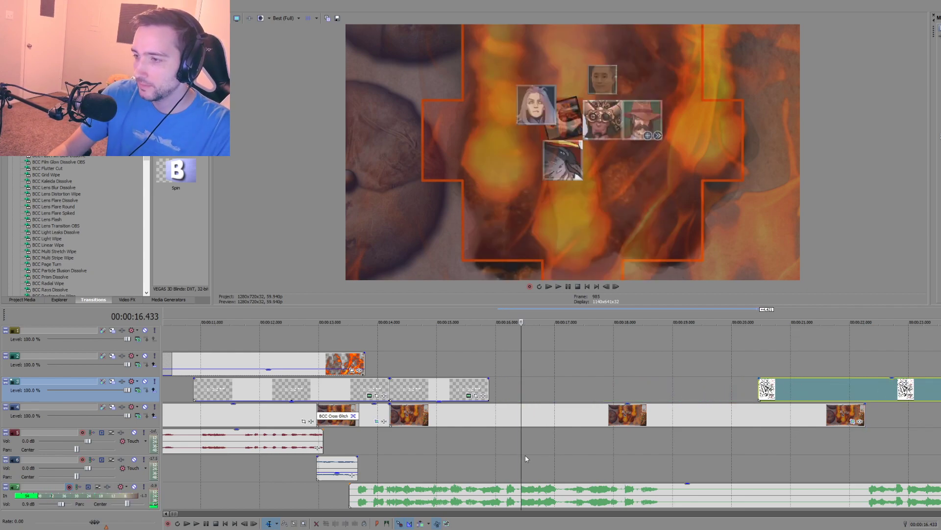
Step: Play the narration over the freeze-frame to find the cue, and split the freeze-frame clip at about 00:00:16.4
left_click(504, 459)
key("space")
key("Return")
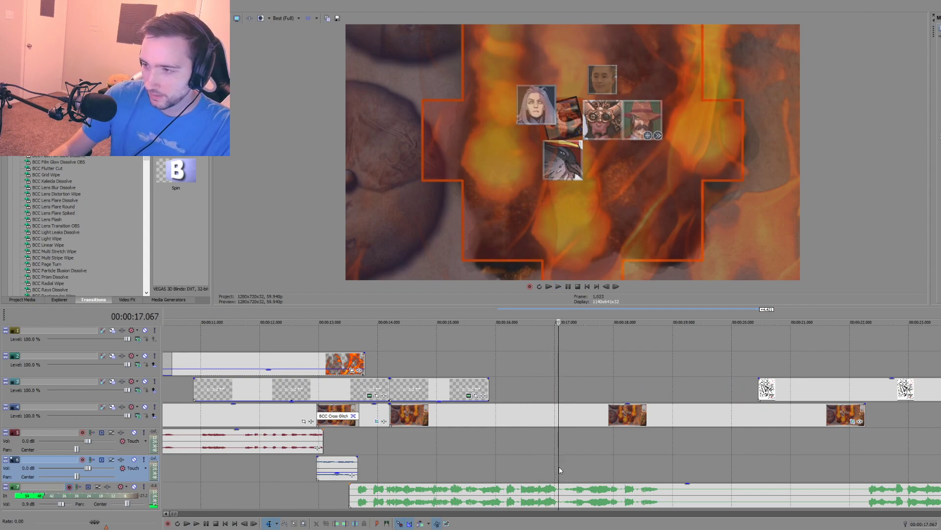
left_click(559, 419)
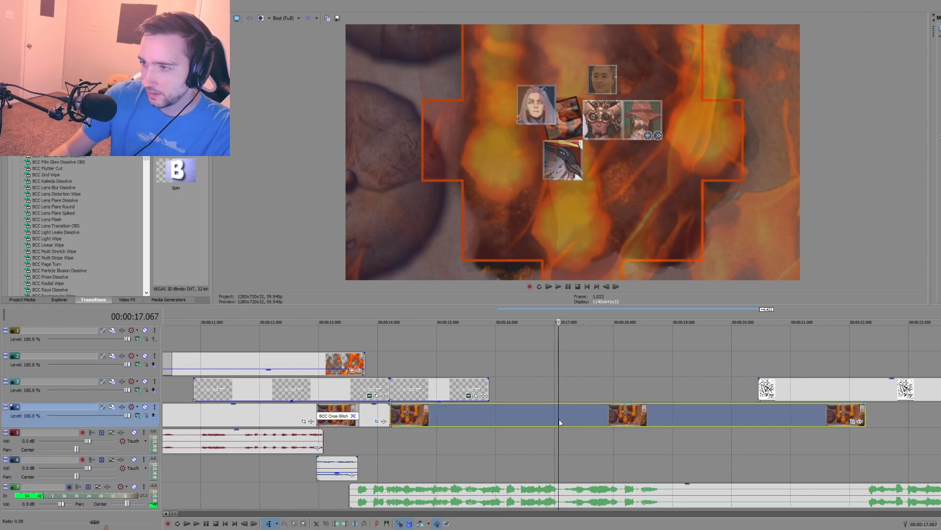
left_click(516, 416)
key("space")
key("space")
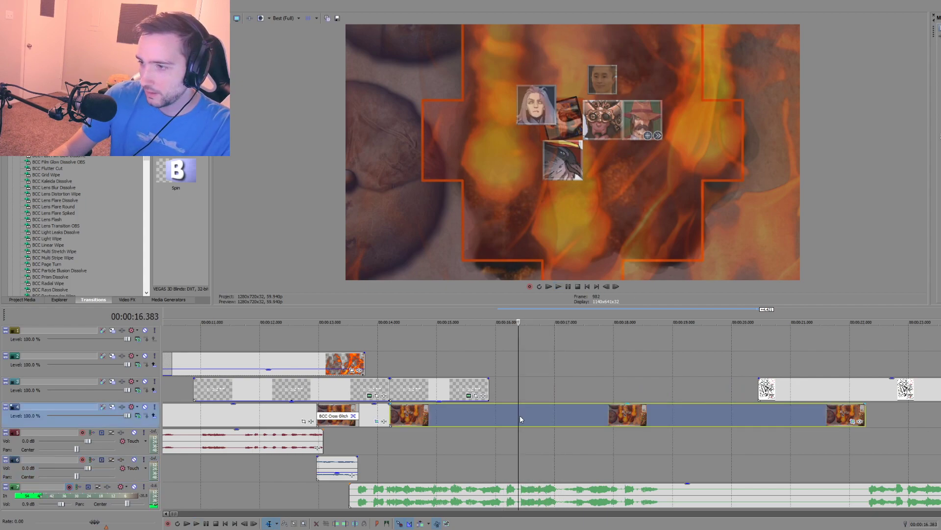
left_click(520, 414)
key("s")
Step: Keyframe the pan/crop of the freeze-frame part after the split to zoom in on the character portraits at 00:00:00.651
left_click(851, 421)
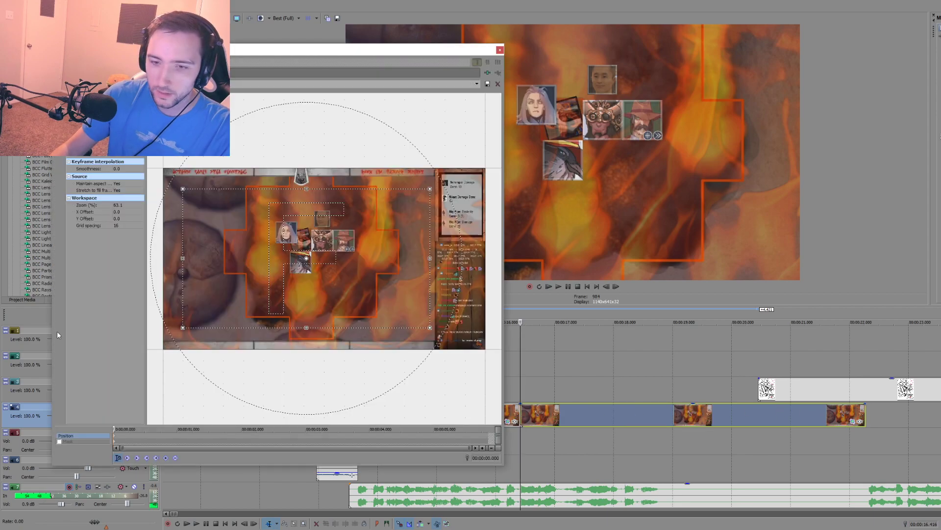
left_click(155, 435)
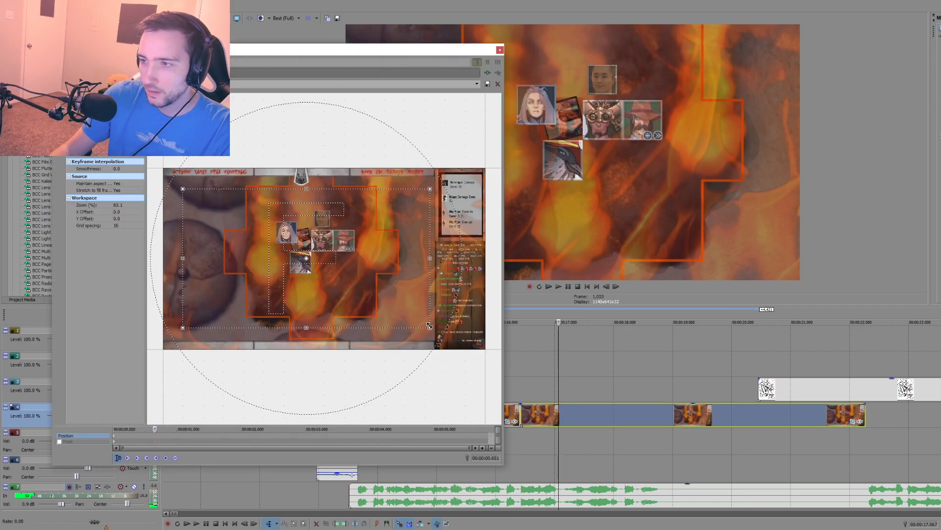
left_click_drag(430, 328, 278, 244)
key("ctrl+z")
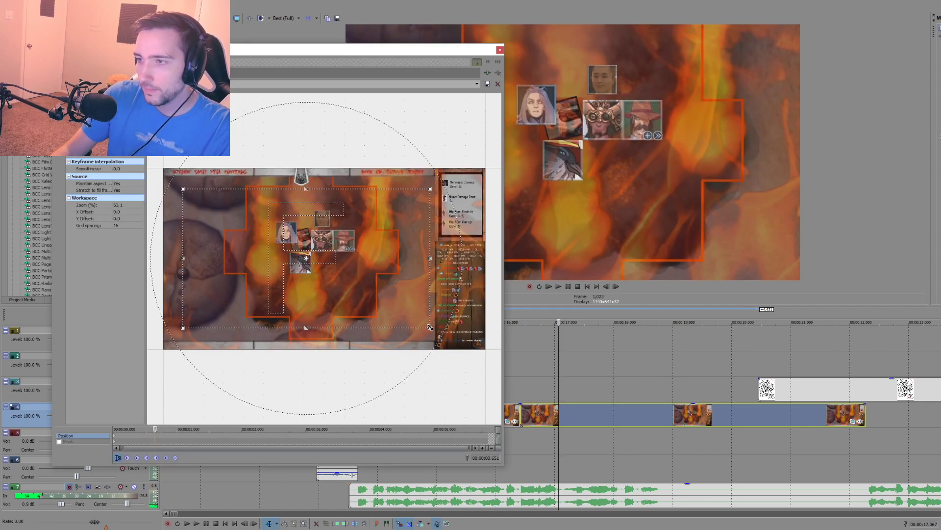
left_click_drag(430, 328, 315, 254)
key("ctrl+z")
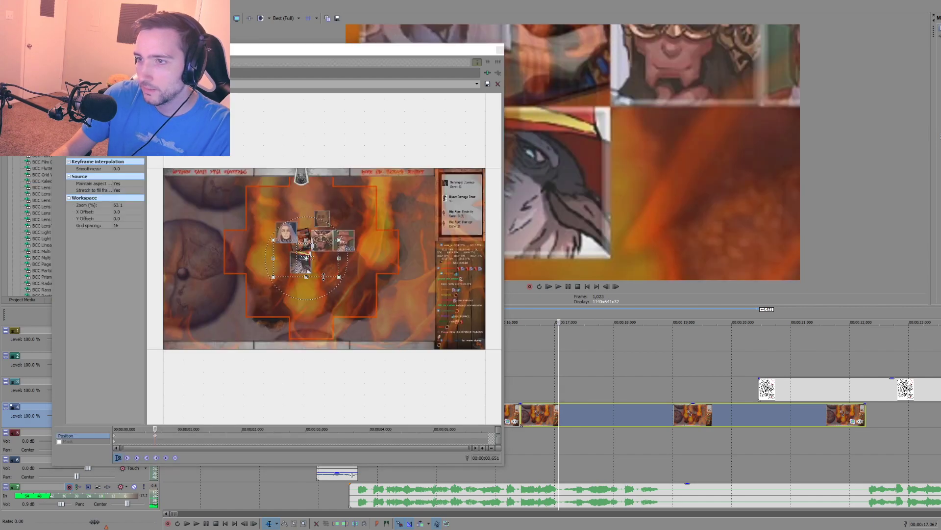
left_click_drag(334, 275, 325, 238)
left_click(499, 49)
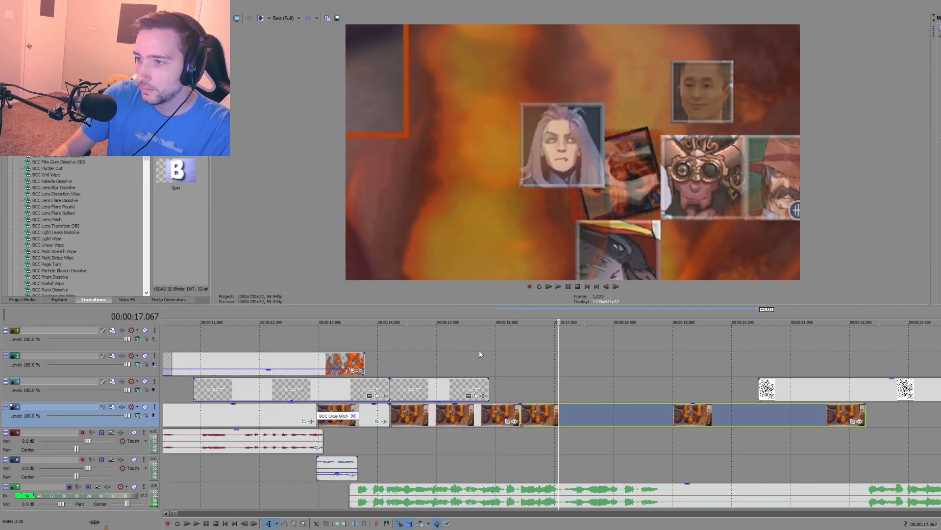
Step: Play back the new zoom and move the Lawful Evil drawing earlier to start at about 00:00:17.3
left_click(478, 350)
key("space")
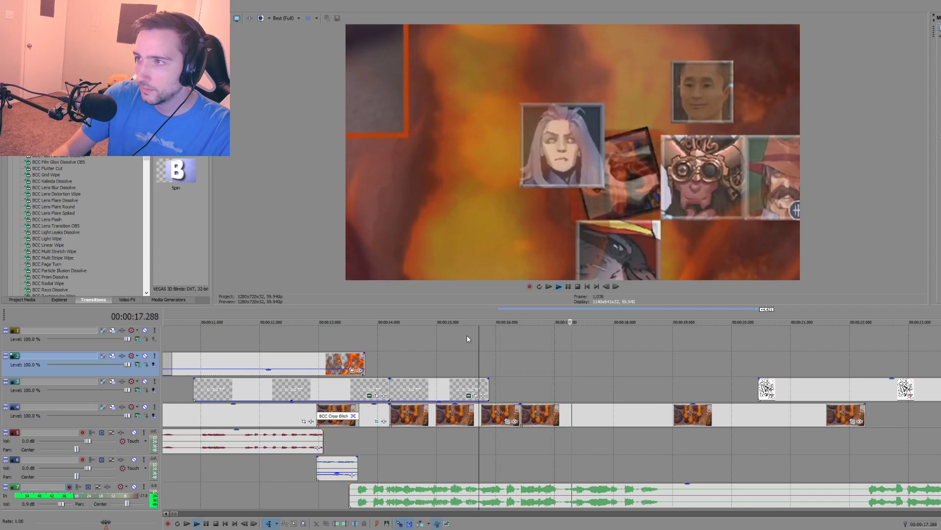
key("space")
left_click_drag(781, 384, 598, 384)
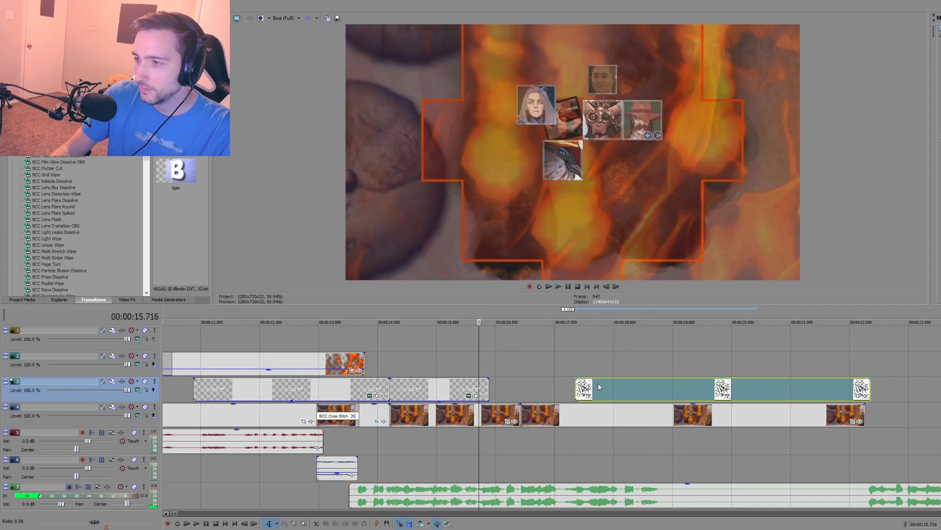
Step: Play the drawing against the narration, split it at 00:00:18.819 and delete the part after the split
left_click(562, 364)
key("space")
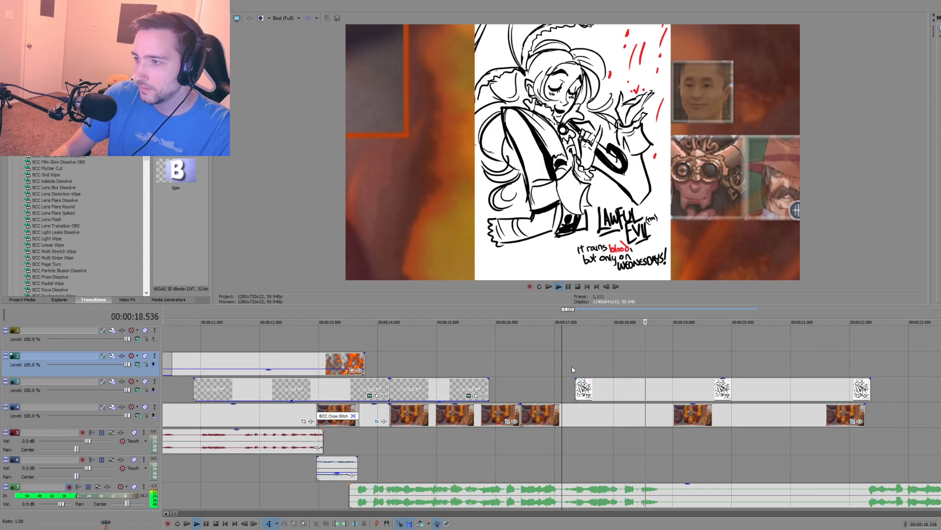
key("space")
left_click(641, 390)
left_click(662, 390)
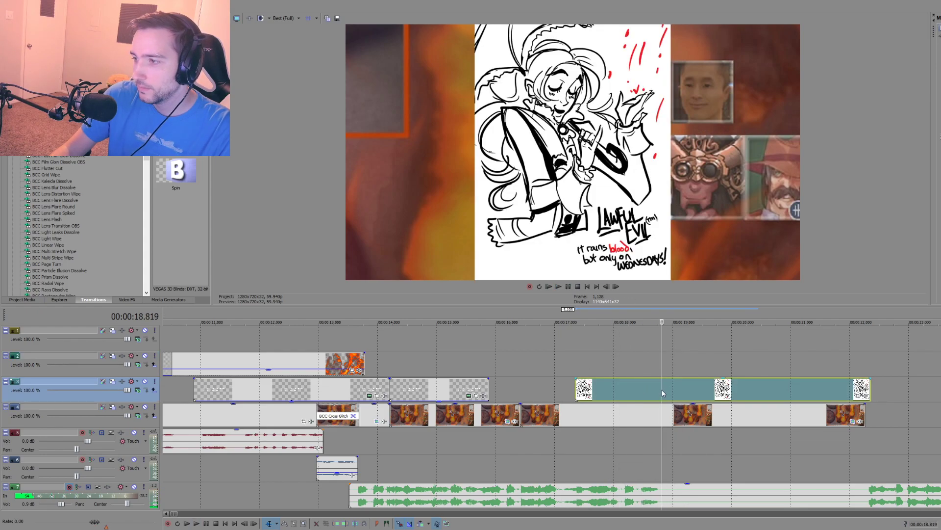
key("s")
left_click(674, 391)
key("Delete")
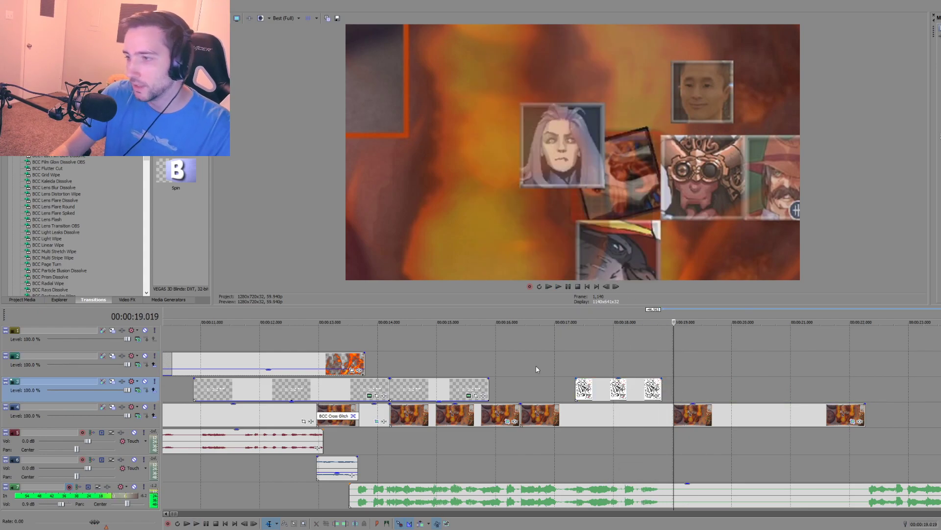
Step: Play back the zoom section, split the freeze-frame clip at 00:00:18.819 where the drawing ends, and delete the remainder
left_click(520, 368)
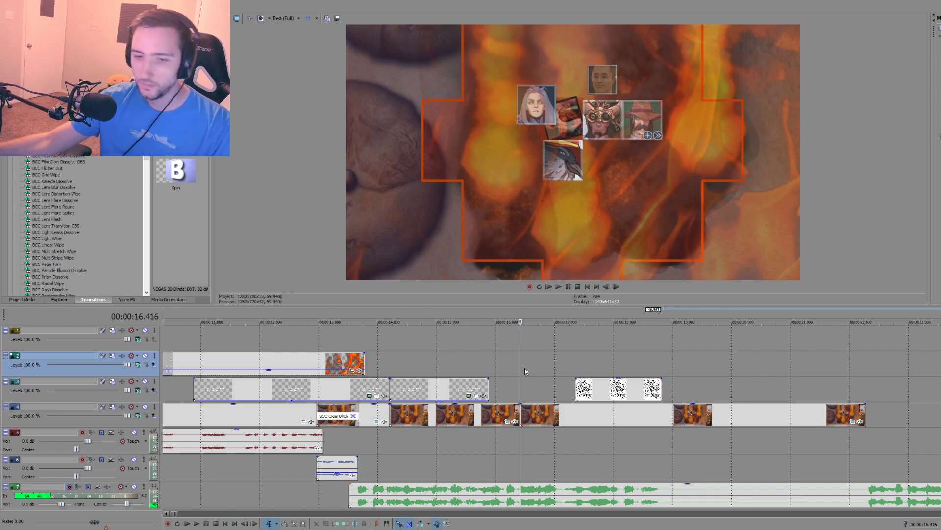
key("space")
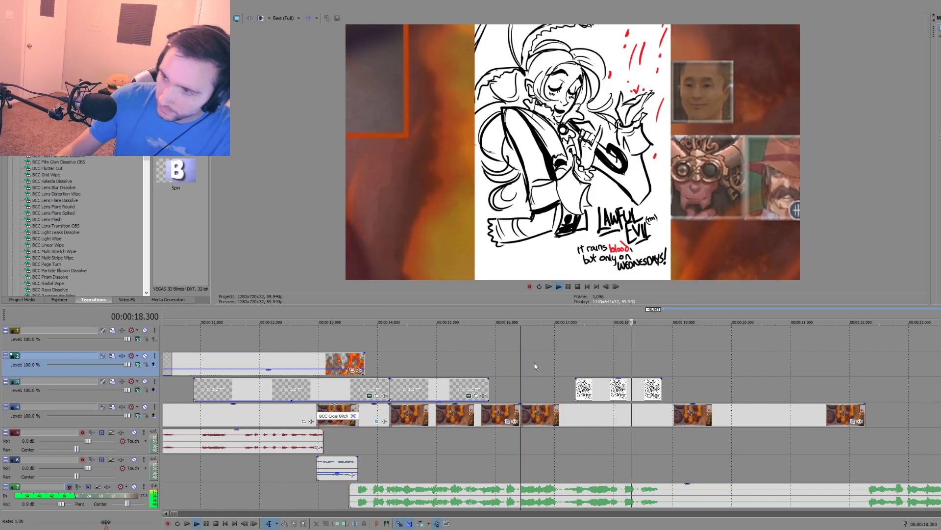
left_click(437, 360)
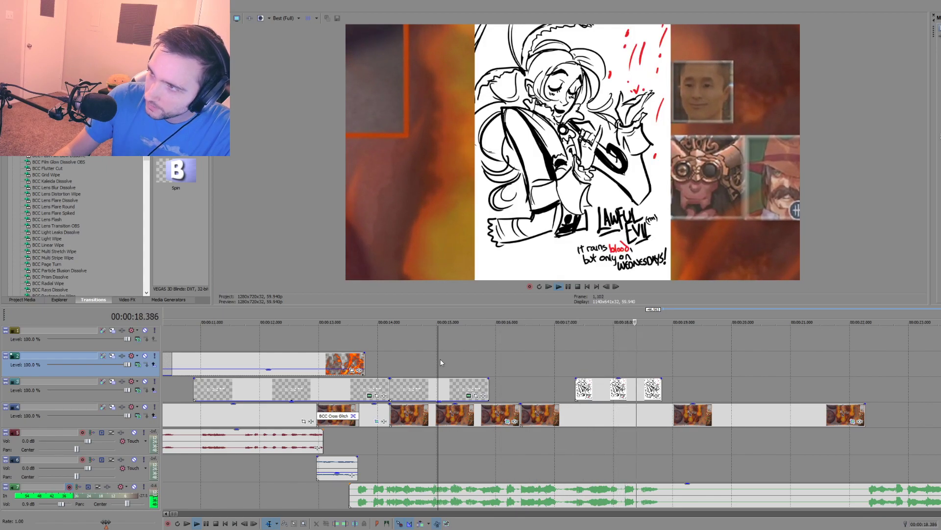
key("space")
scroll(487, 383, "down", 3)
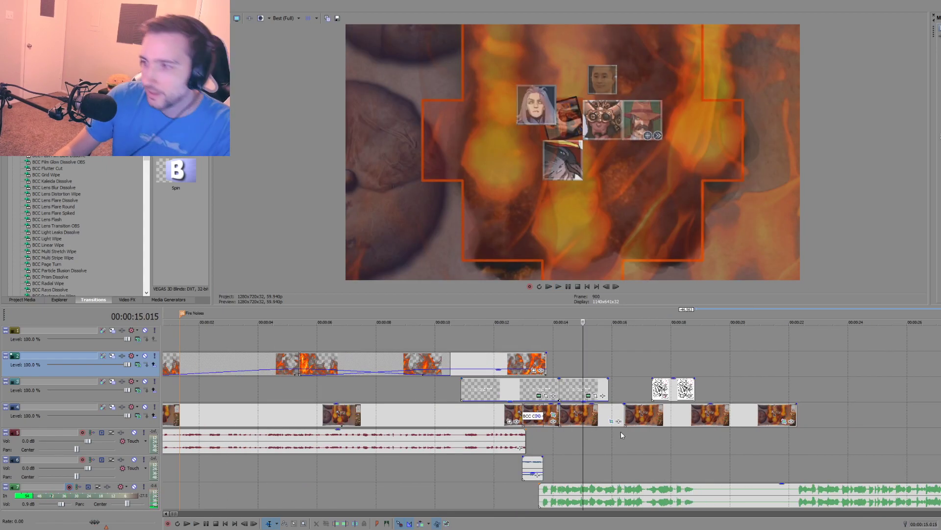
left_click(687, 442)
key("s")
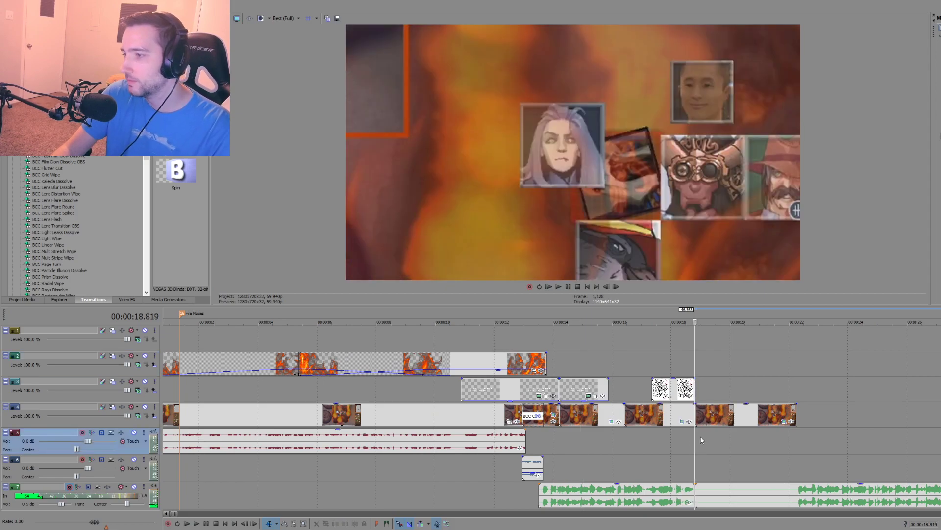
scroll(693, 442, "down", 2)
left_click(581, 415)
scroll(592, 424, "up", 4)
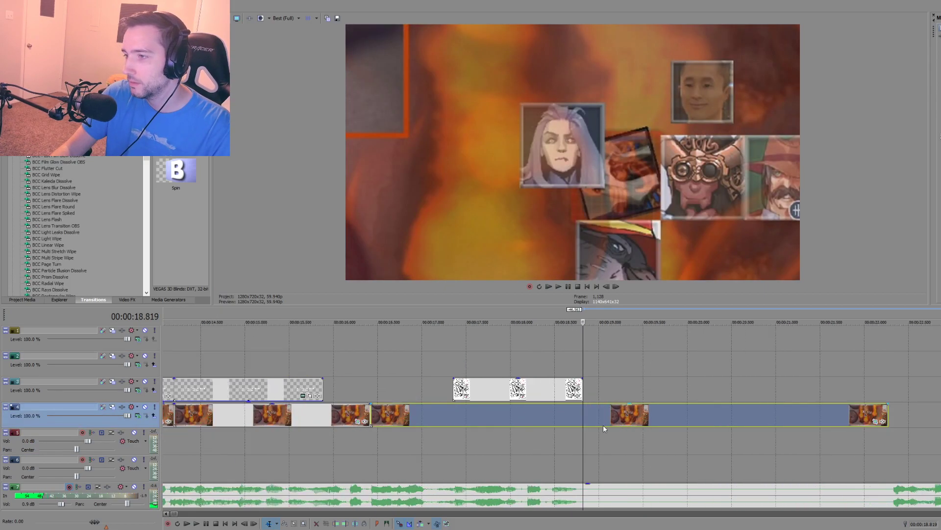
left_click(651, 415)
key("Delete")
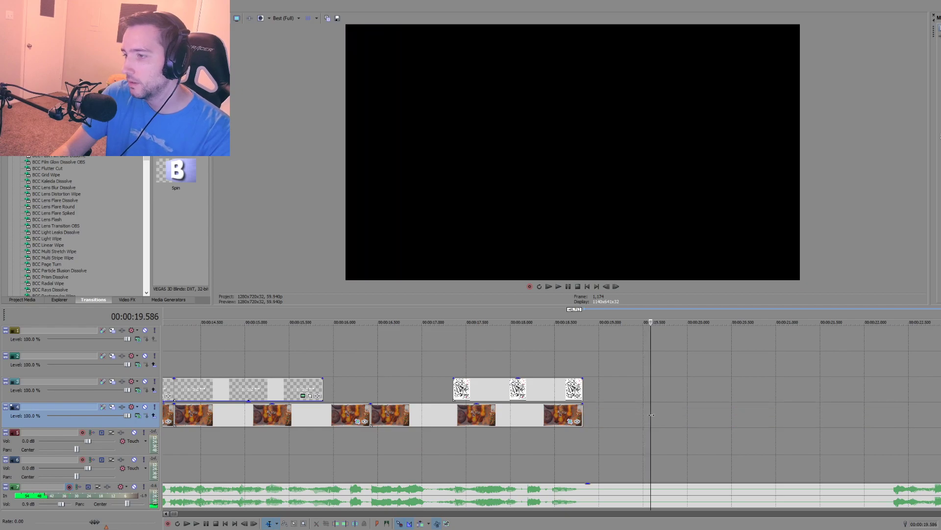
Step: Listen to the narration that follows the silent gap and split the narration clip at 00:00:22.322
scroll(601, 425, "down", 3)
left_click(663, 469)
key("space")
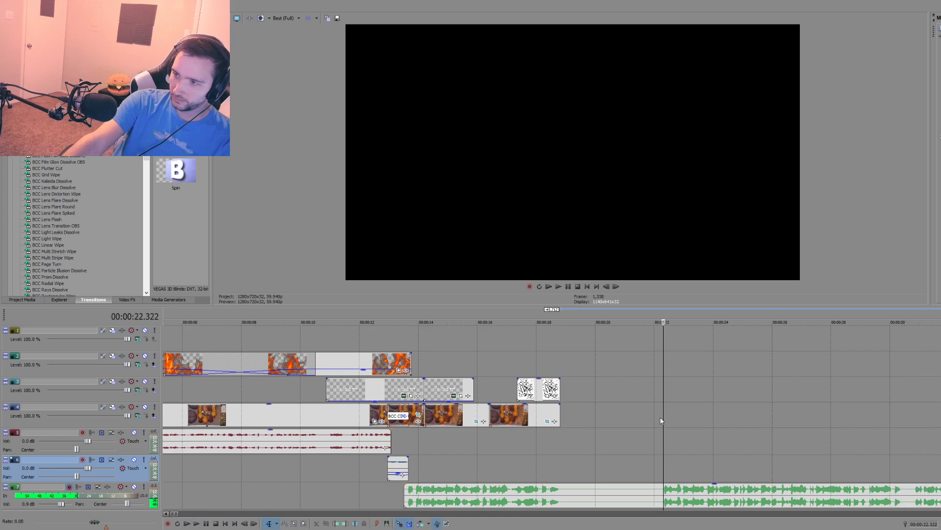
key("space")
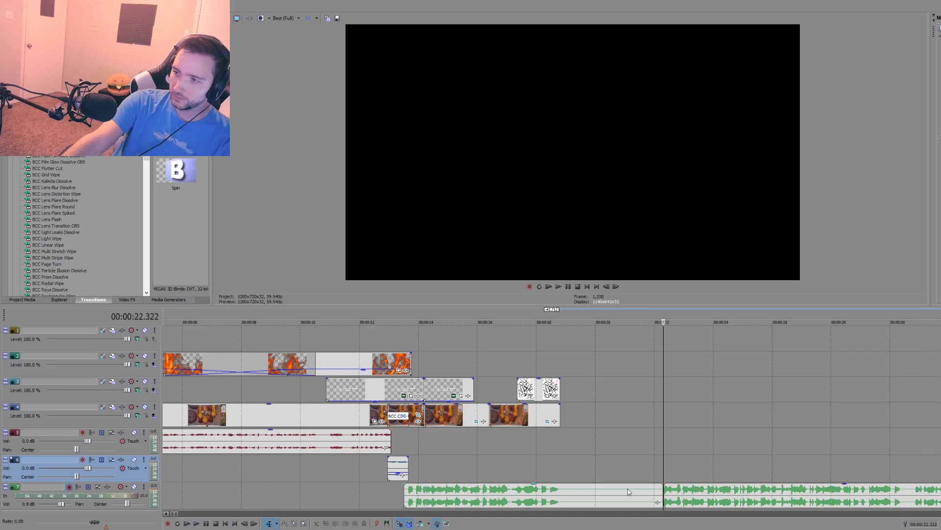
Step: Cut out the silent narration after about 00:00:18.9, move the following piece to start at about 00:00:19.1, and play the join
left_click(562, 495)
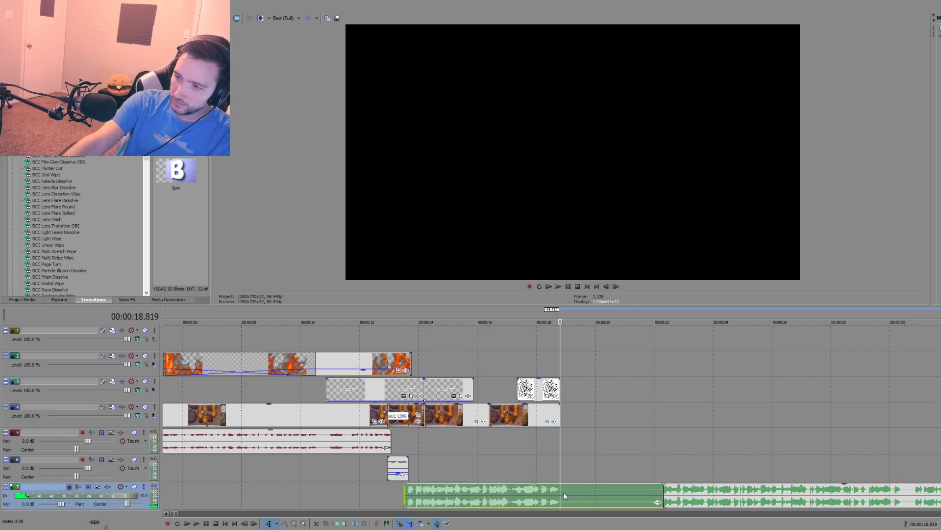
left_click(564, 493)
key("s")
left_click(579, 492)
key("Delete")
left_click_drag(681, 488, 588, 488)
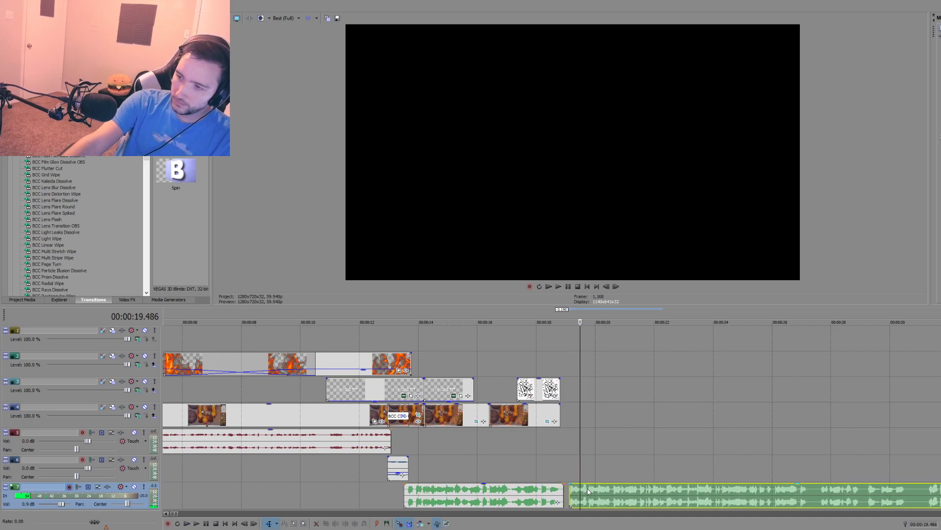
left_click(561, 470)
key("space")
scroll(579, 461, "up", 2)
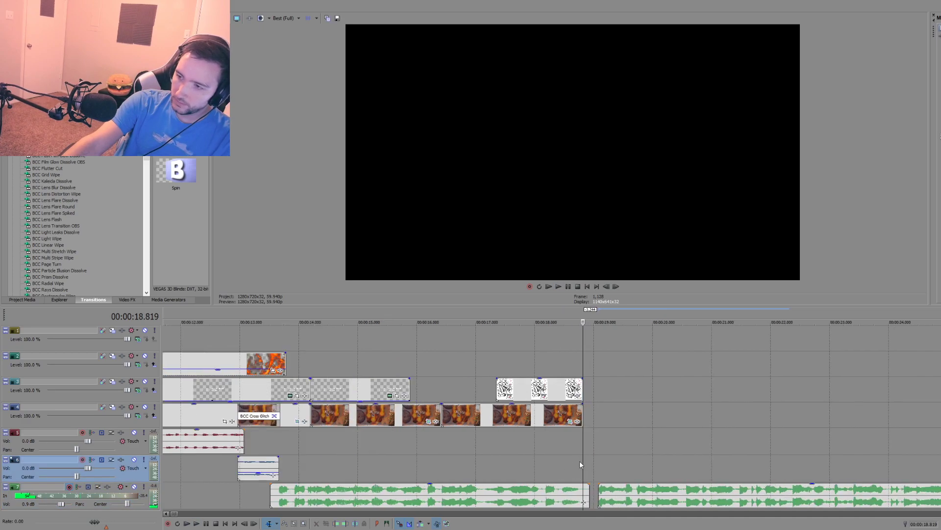
Step: Set the bottom audio track's volume to 2.8 dB, playing the narration around the join before and after the change
scroll(577, 457, "up", 2)
left_click(549, 460)
key("space")
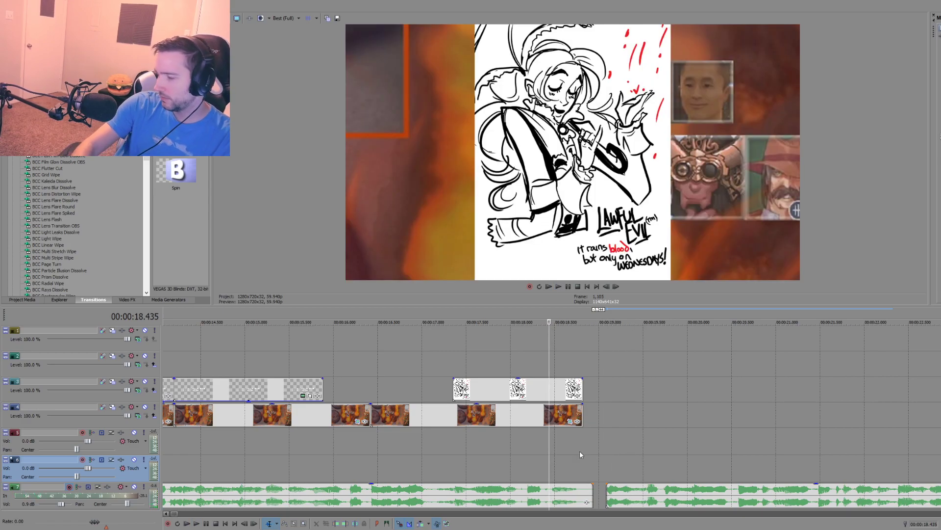
left_click_drag(61, 503, 66, 507)
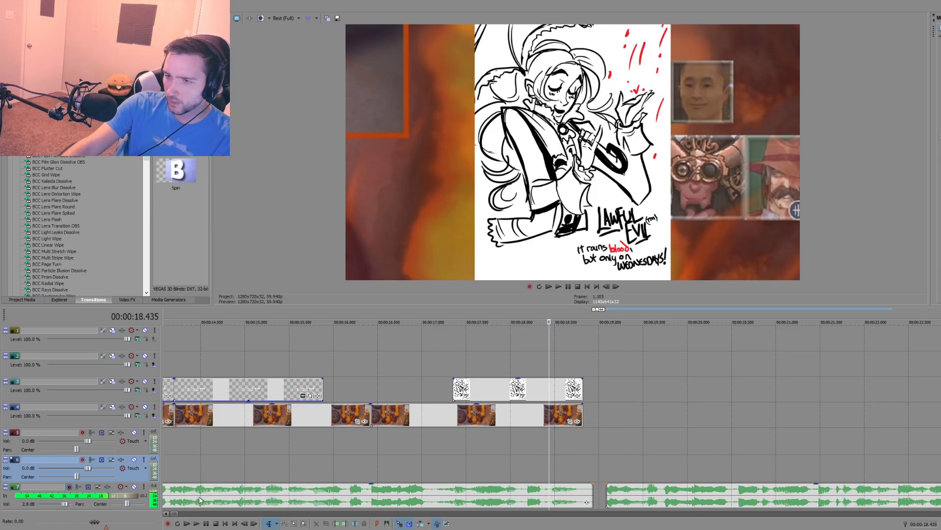
left_click(507, 459)
key("space")
key("space")
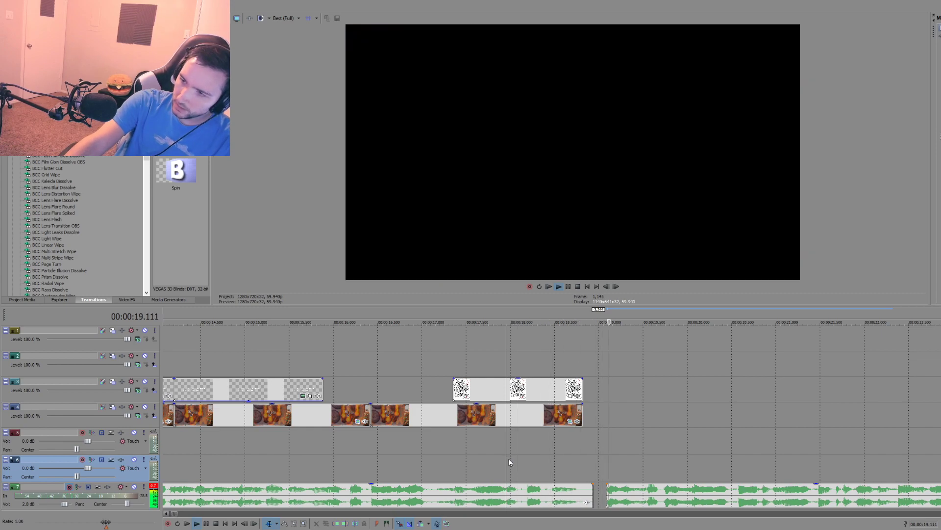
key("space")
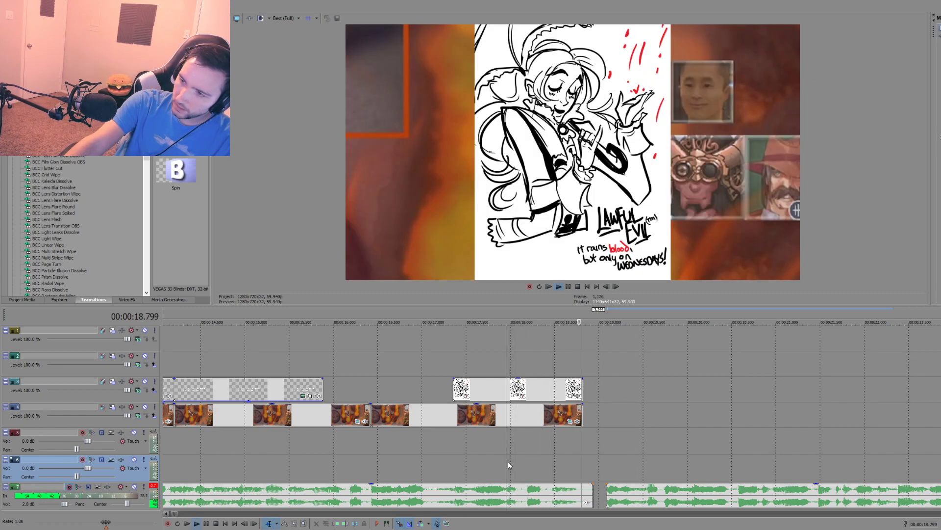
key("space")
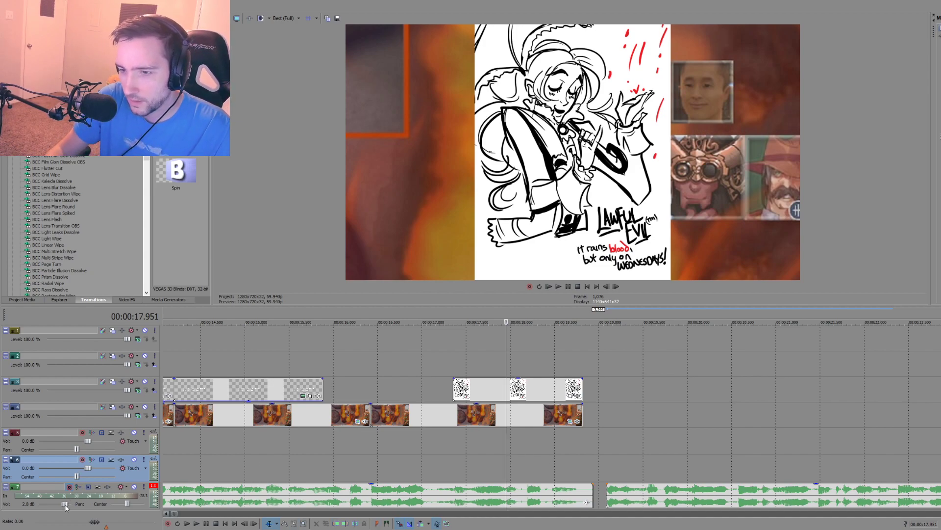
Step: Set the bottom audio track's volume to 5.8 dB and play the end of the first narration piece again
left_click_drag(64, 504, 69, 504)
left_click(492, 466)
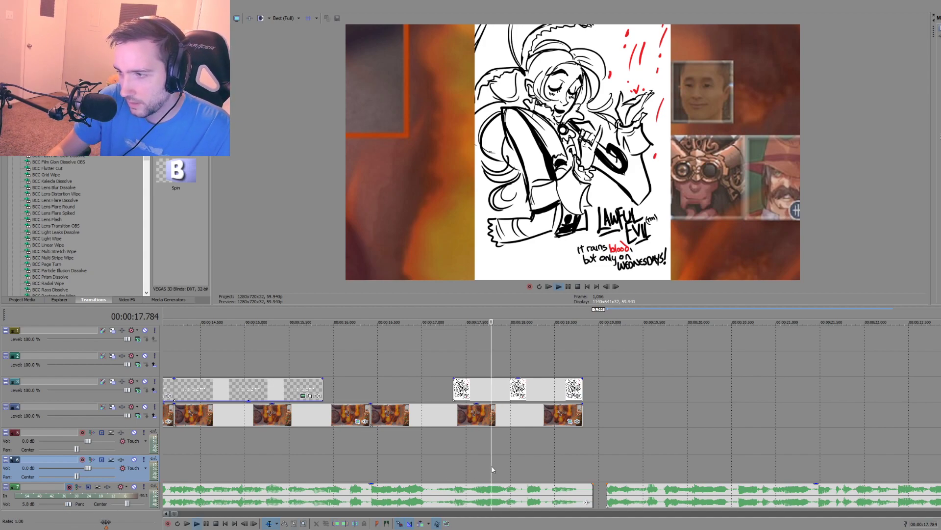
key("space")
Step: Move the second narration piece to start at about 00:00:20.9, extend the first piece's end to about 00:00:20.2, and play it back
key("space")
left_click_drag(608, 490, 708, 491)
left_click(518, 463)
Step: Play the end of the first narration piece from about 00:00:18.8 and from about 00:00:17.9 to check its silent tail
key("space")
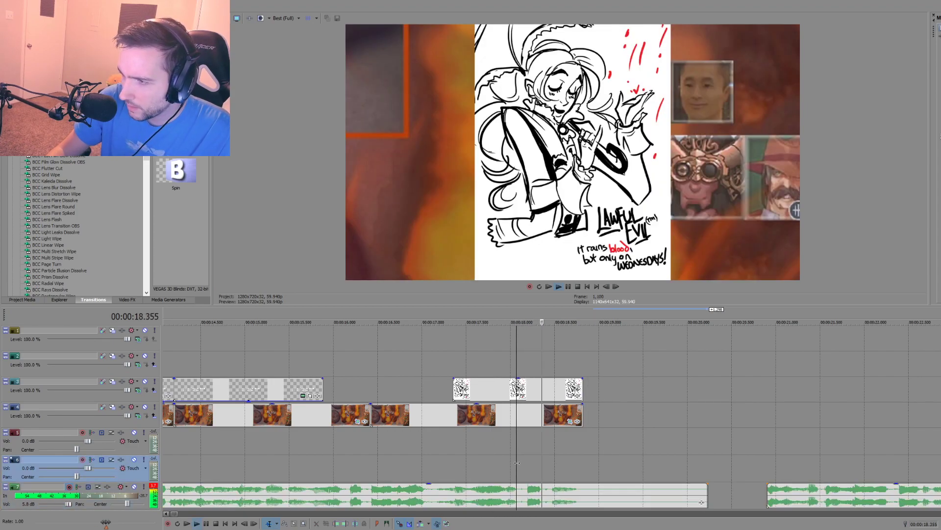
key("space")
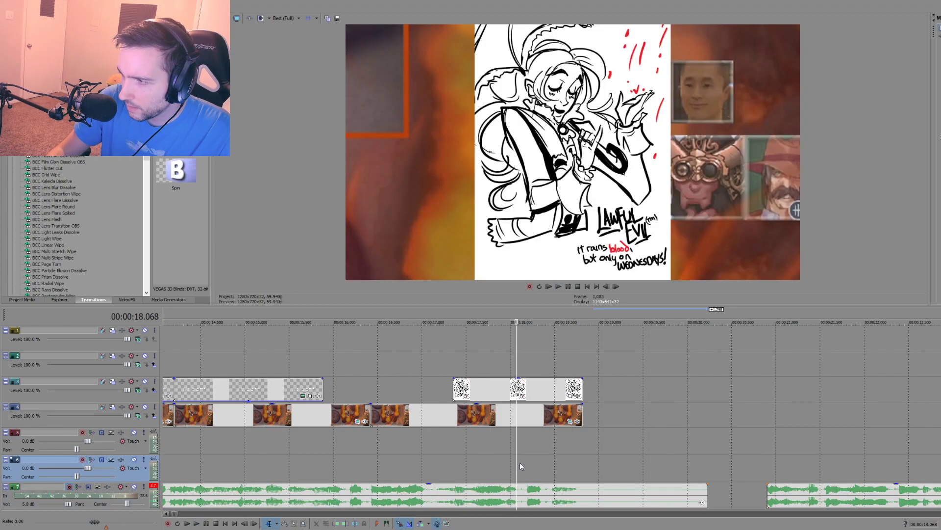
scroll(521, 466, "down", 2)
scroll(582, 419, "down", 1)
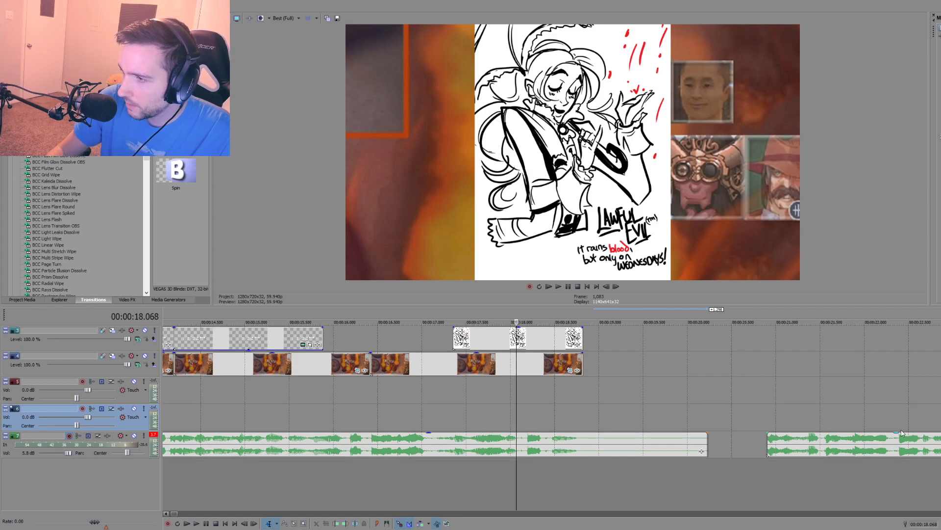
left_click(582, 419)
key("space")
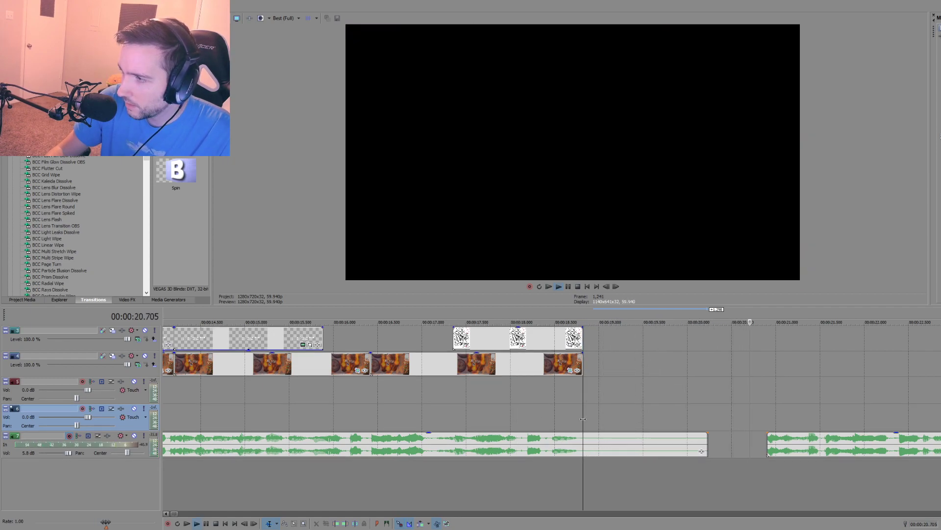
key("space")
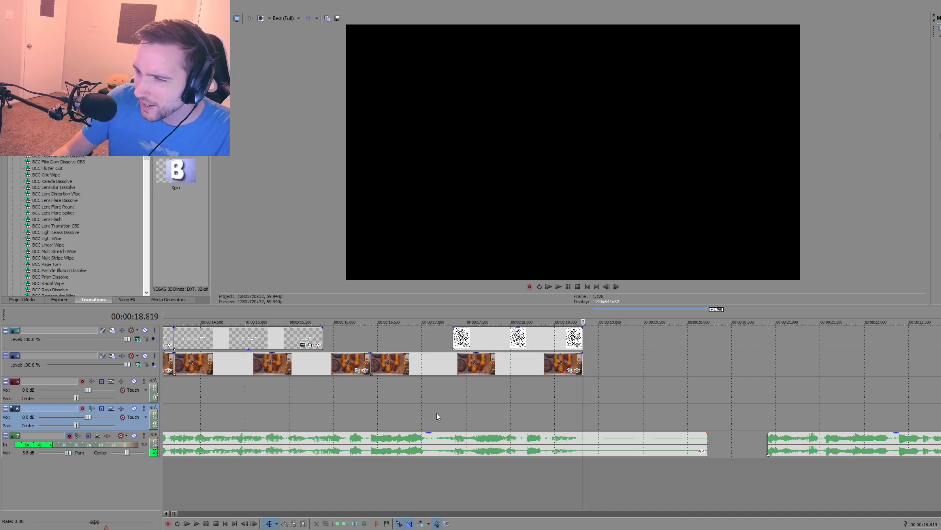
left_click(496, 411)
key("space")
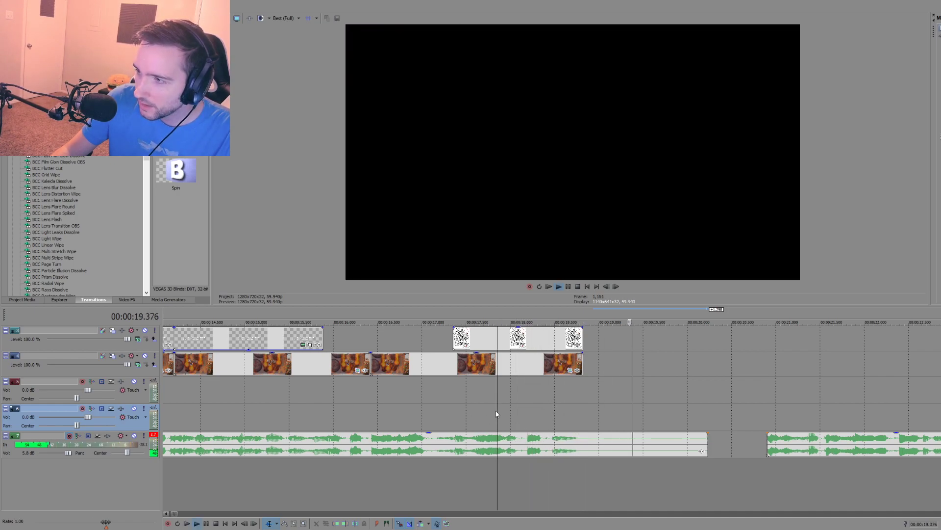
key("space")
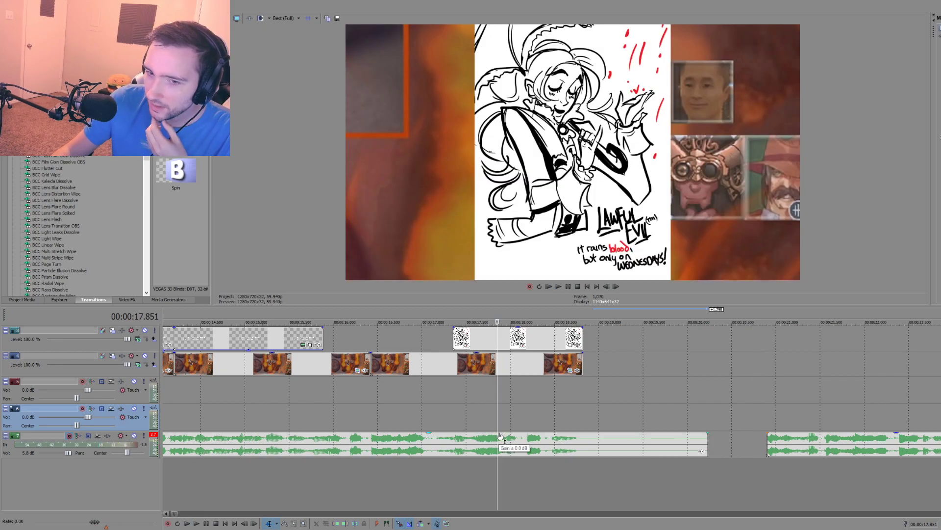
scroll(500, 436, "down", 5)
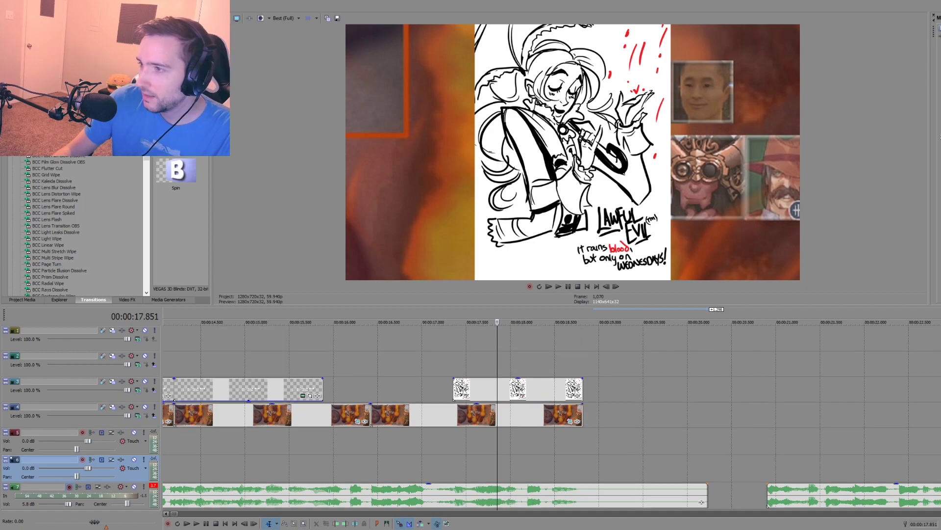
scroll(589, 504, "down", 5)
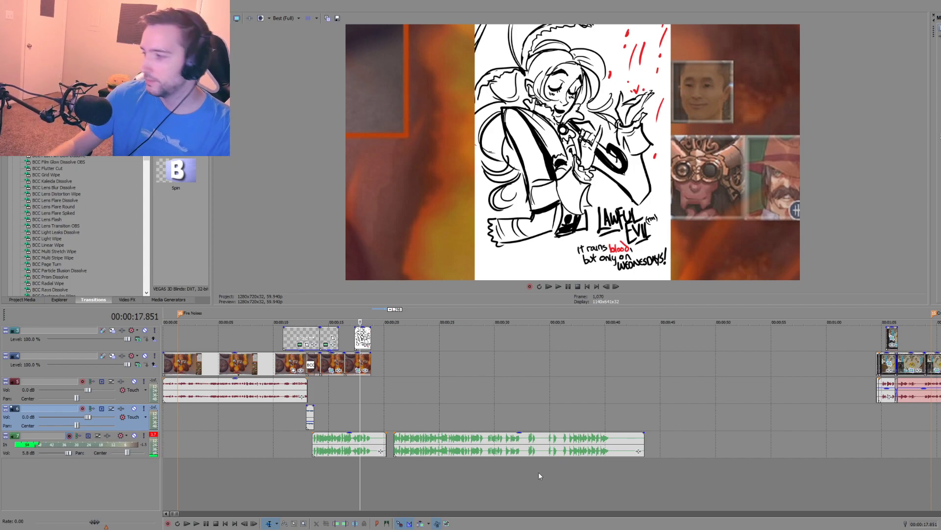
Step: Record a short test take on the bottom audio track at about 00:00:01.3, play it back, and delete it
left_click(180, 449)
key("ctrl+r")
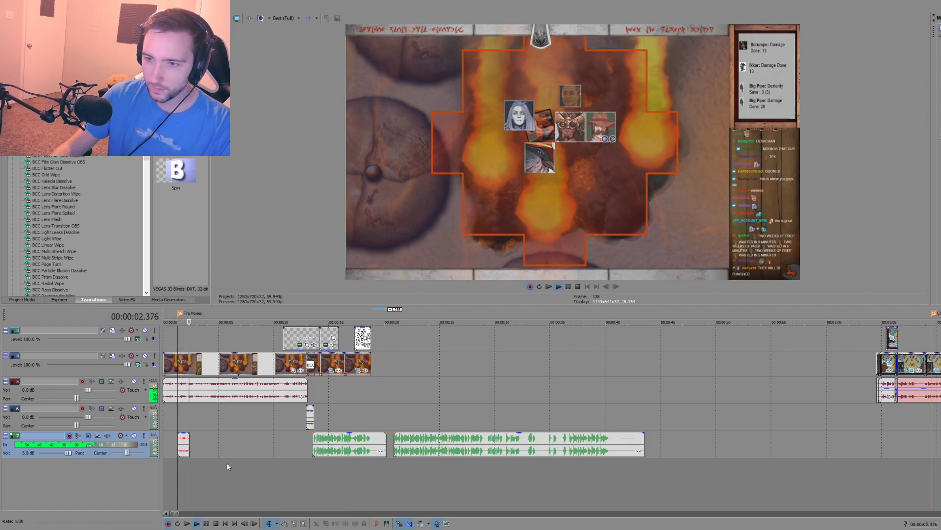
key("space")
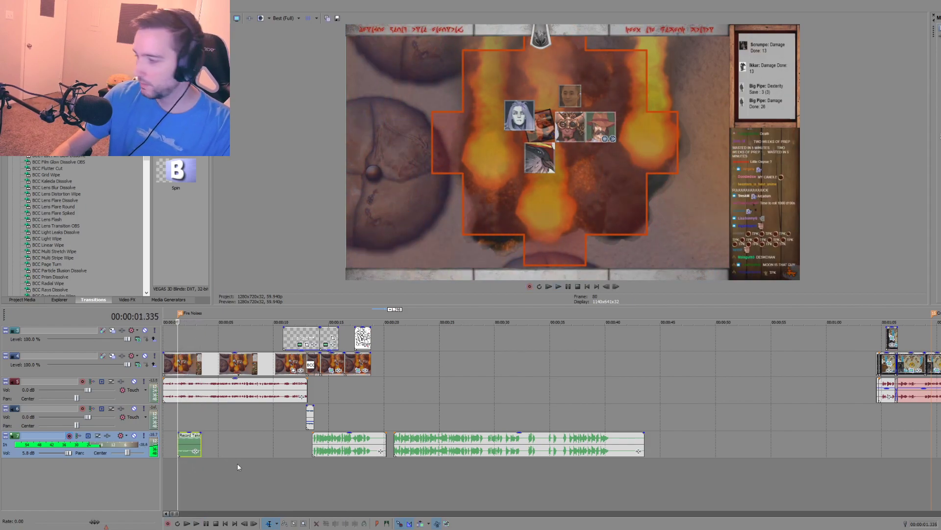
scroll(242, 463, "up", 10)
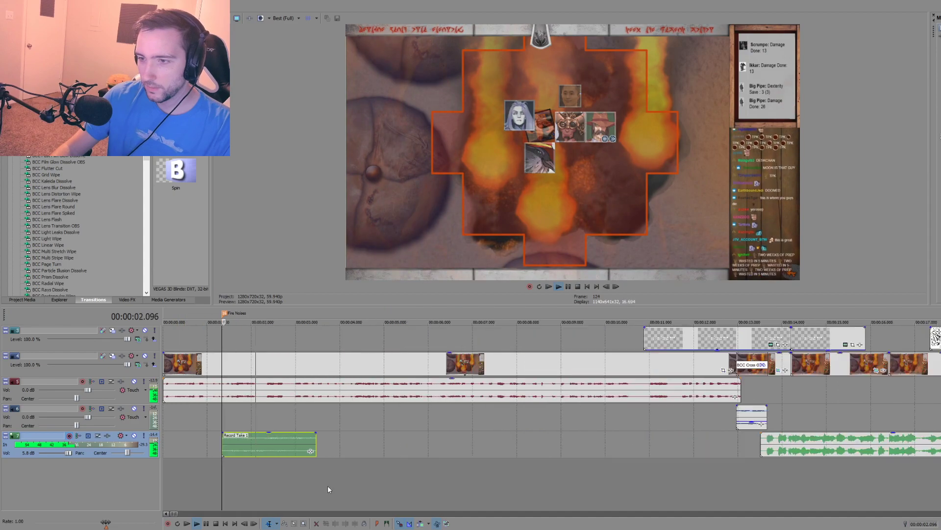
left_click(313, 452)
key("Delete")
scroll(482, 472, "down", 8)
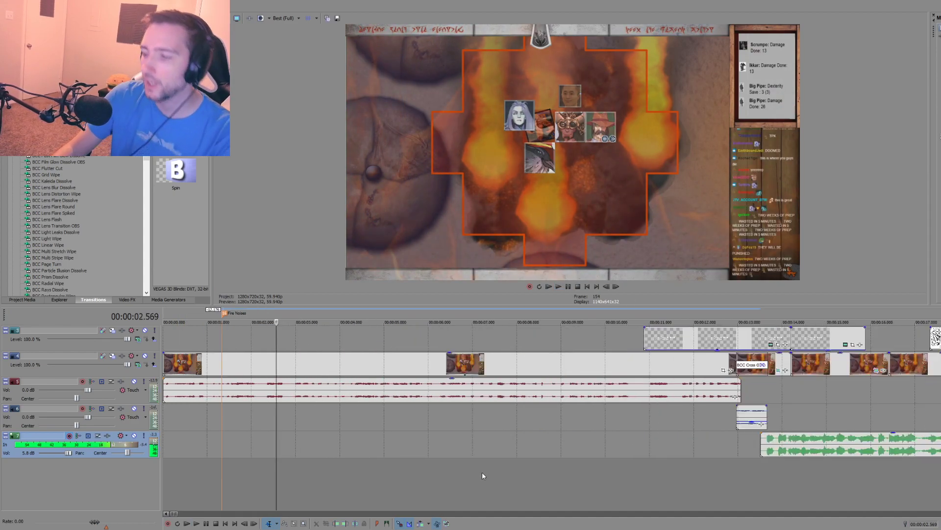
Step: Play the section from about 00:00:11.9 across the glitch leading into the re-recorded narration
left_click(382, 474)
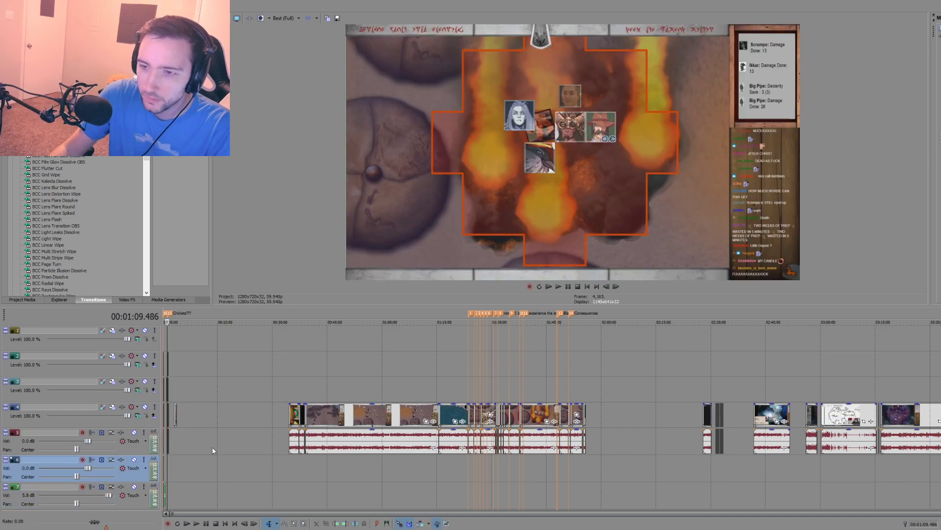
left_click(229, 487)
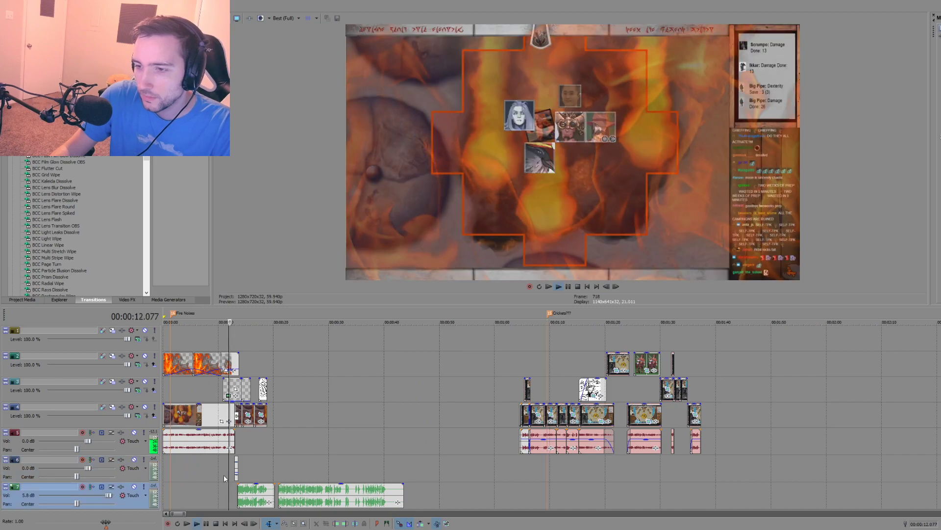
scroll(228, 487, "up", 4)
key("space")
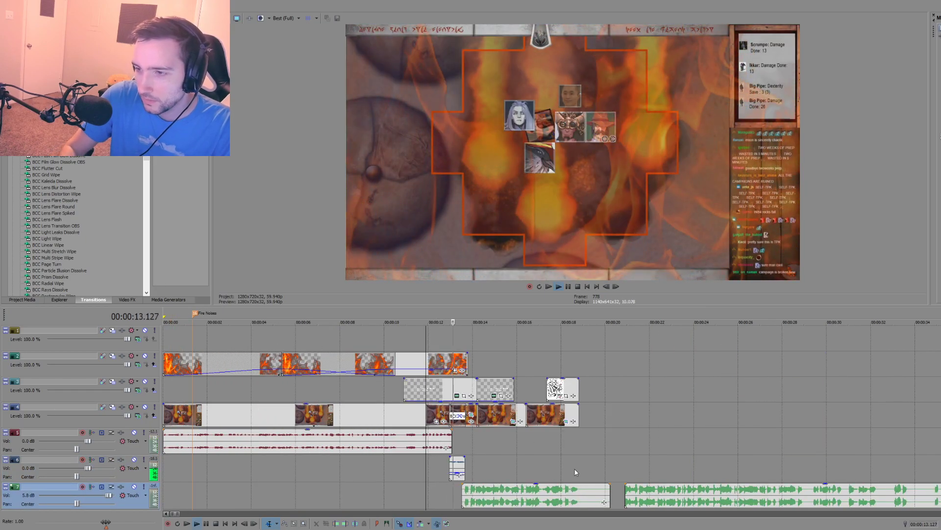
key("space")
Step: Record a short test take on a new audio track at about 00:00:02.3, and delete both the take and its track
left_click(214, 492)
key("ctrl+r")
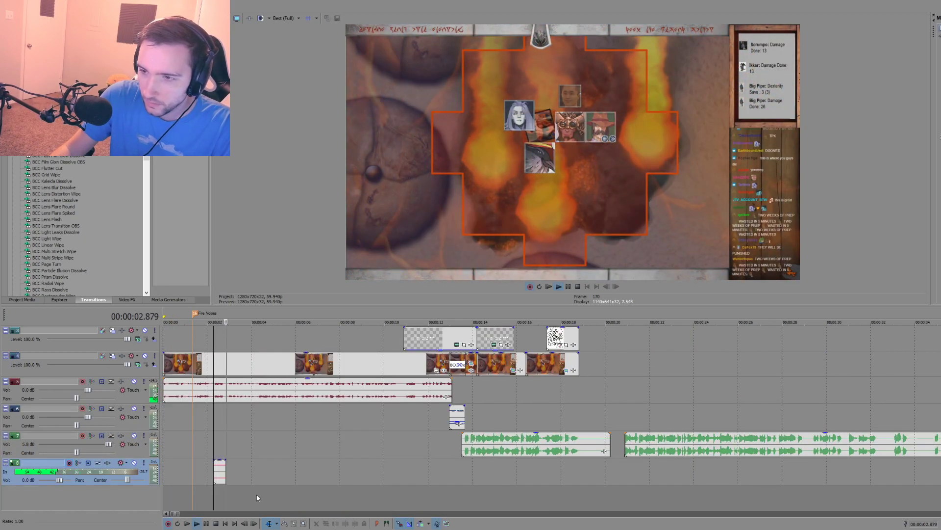
left_click(223, 489)
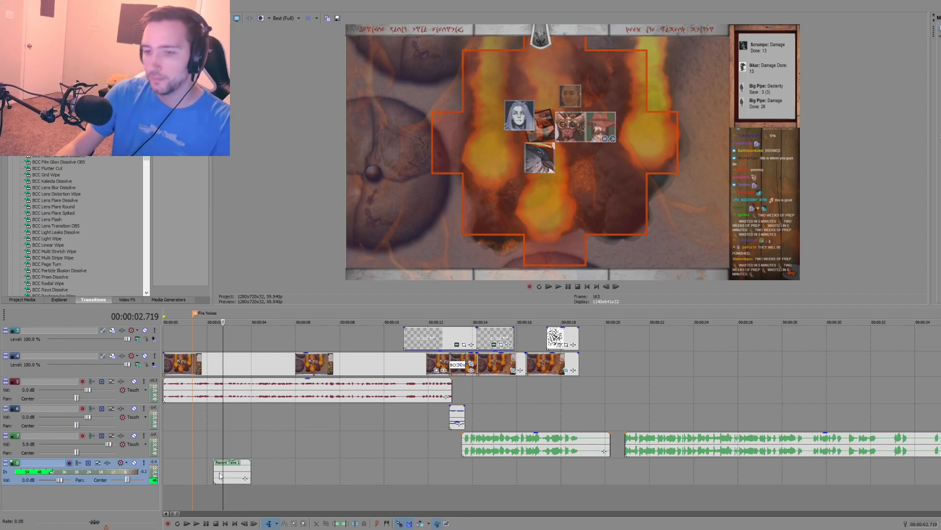
key("Delete")
key("Delete")
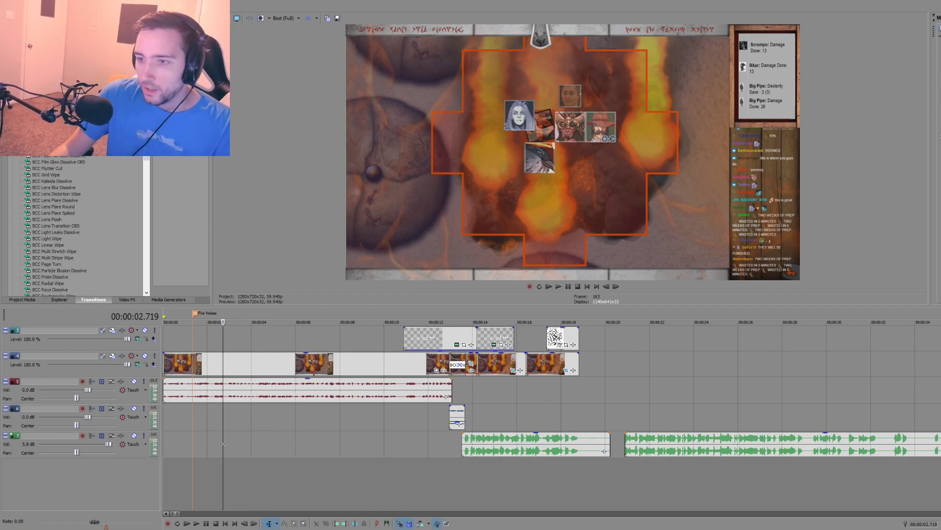
Step: Split the first narration piece at about 00:00:18.8, near the end of the drawing, and delete the silent remainder
left_click(325, 441)
left_click(591, 466)
scroll(545, 470, "up", 8)
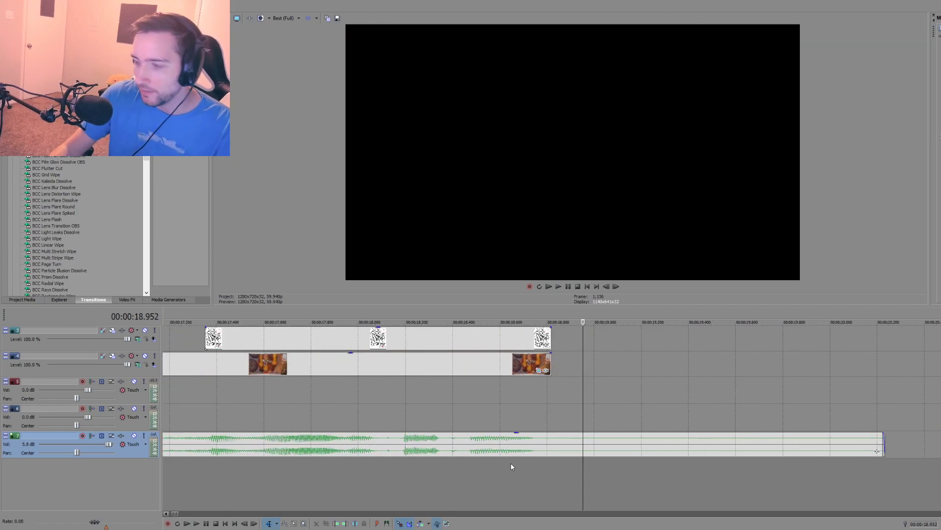
left_click(500, 447)
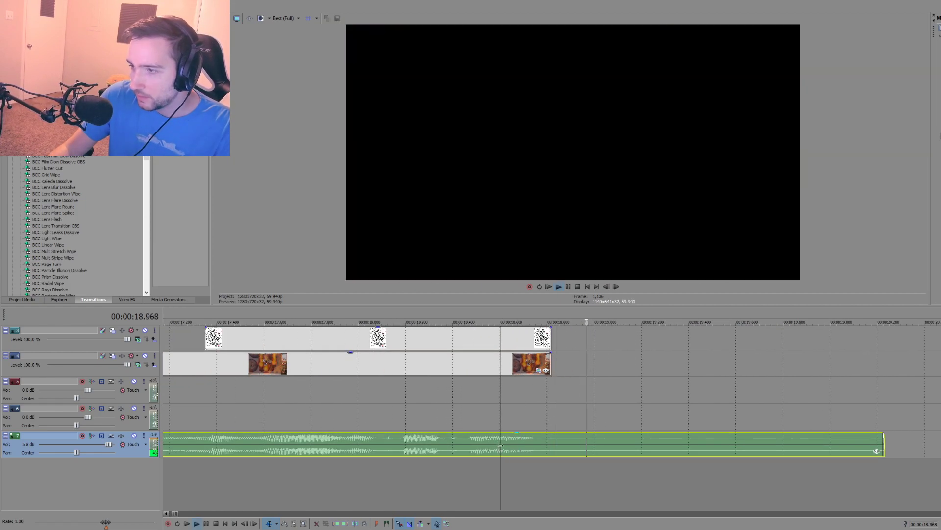
left_click(547, 447)
key("s")
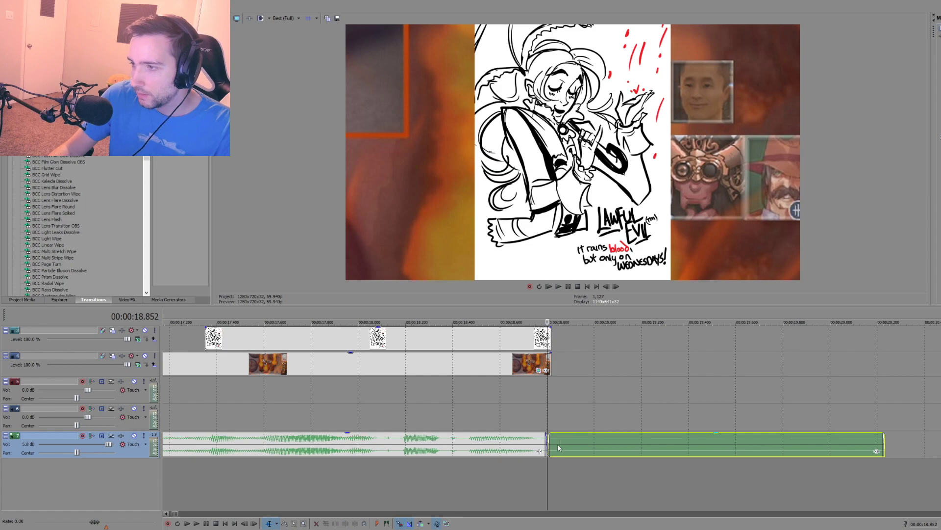
left_click(559, 443)
key("Delete")
Step: Add a fade-out of about 0.1 s to the end of the first narration piece and play it back
left_click_drag(547, 434, 518, 434)
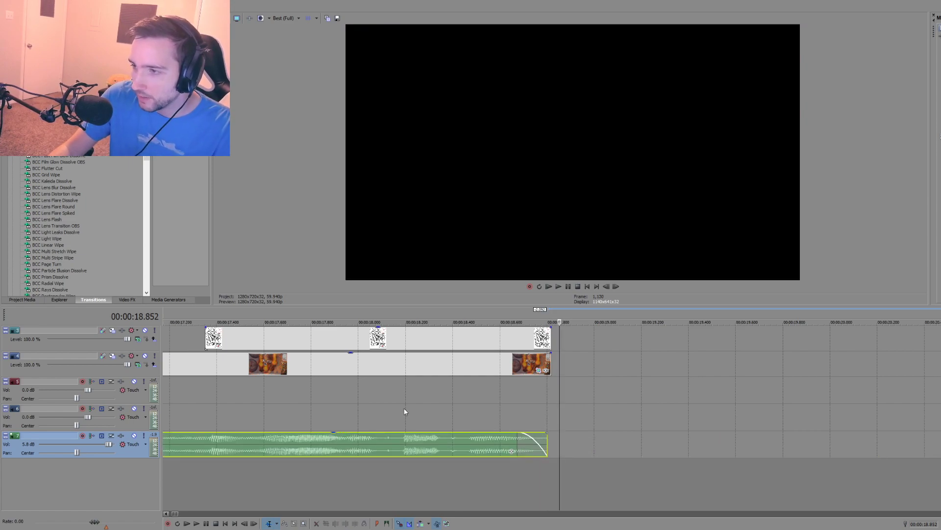
left_click(405, 411)
key("space")
Step: Set the bottom audio track's volume to 3.4 dB, playing the start of the second narration piece before and after the change
key("space")
scroll(510, 421, "down", 5)
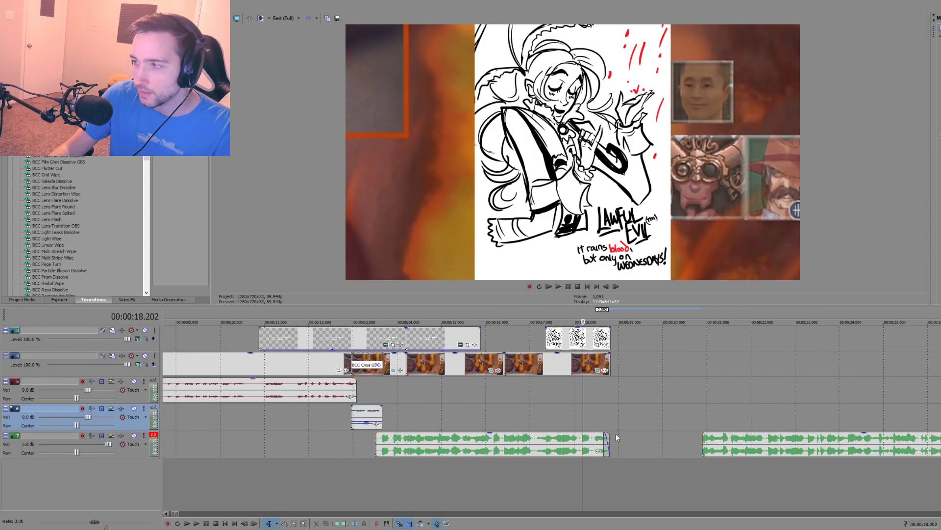
left_click(709, 421)
key("space")
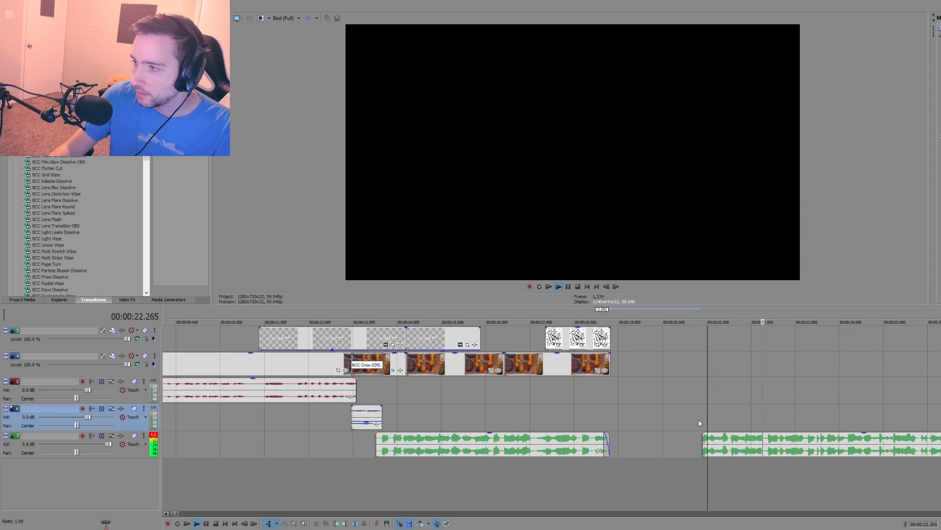
key("space")
scroll(699, 422, "down", 4)
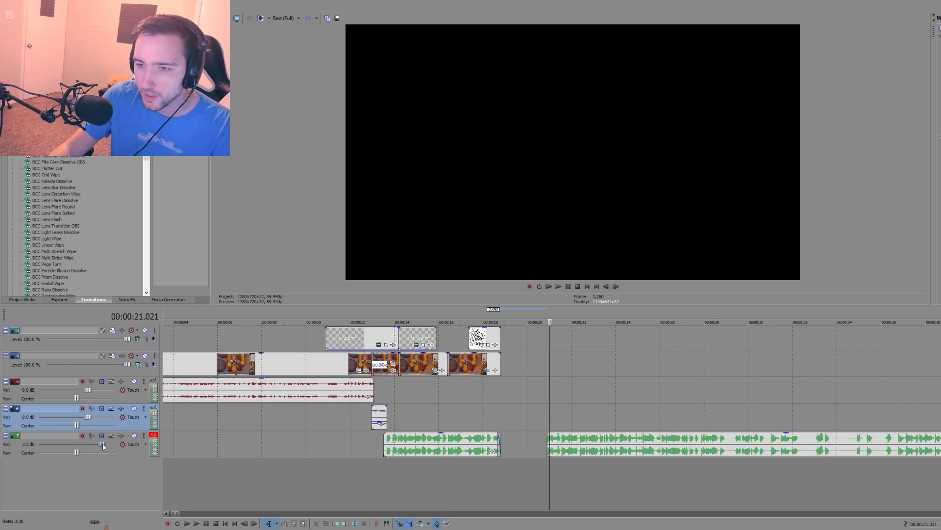
left_click_drag(100, 443, 103, 443)
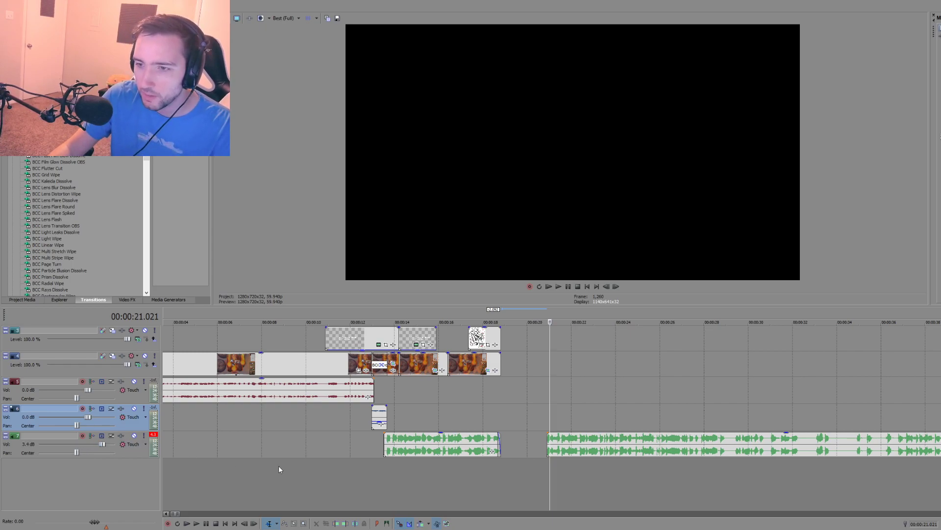
left_click(547, 462)
key("space")
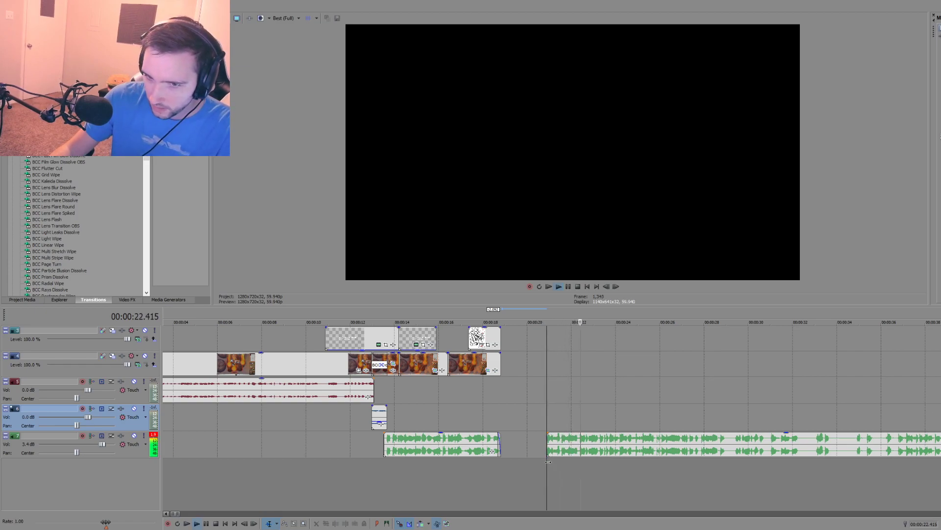
Step: Lower the bottom audio track's volume to -1.6 dB while repeatedly playing the start of the second narration piece
left_click_drag(102, 443, 77, 450)
key("space")
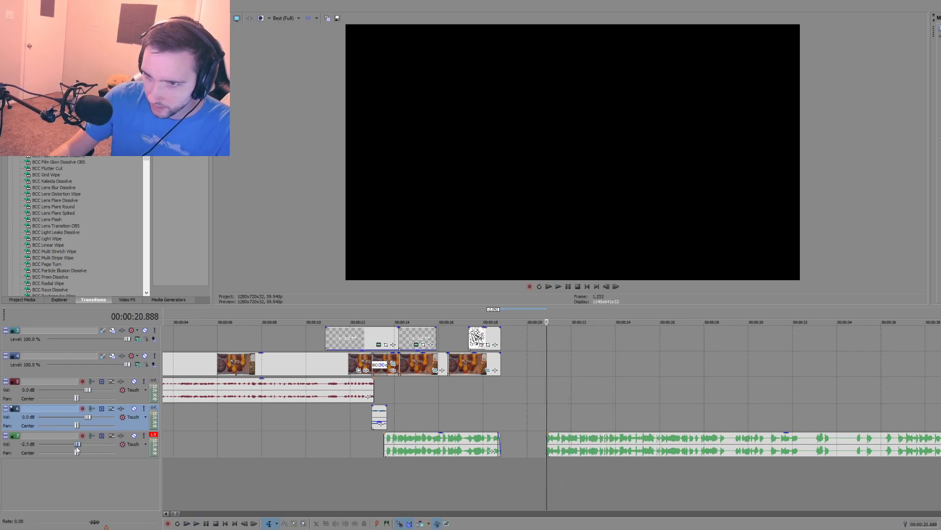
key("space")
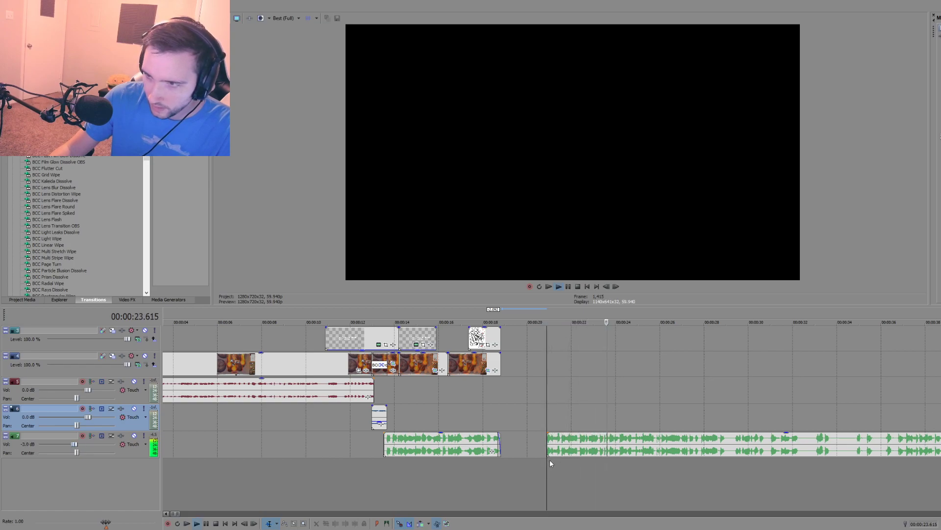
key("space")
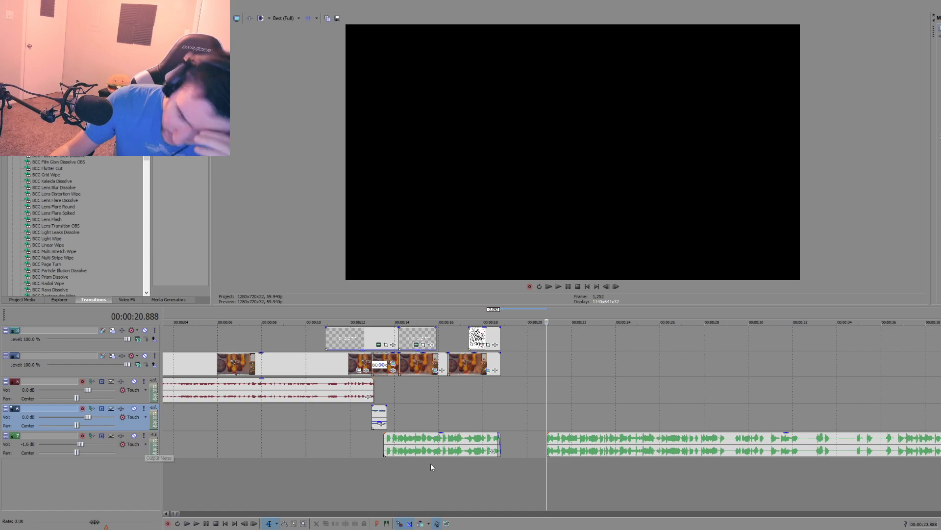
key("space")
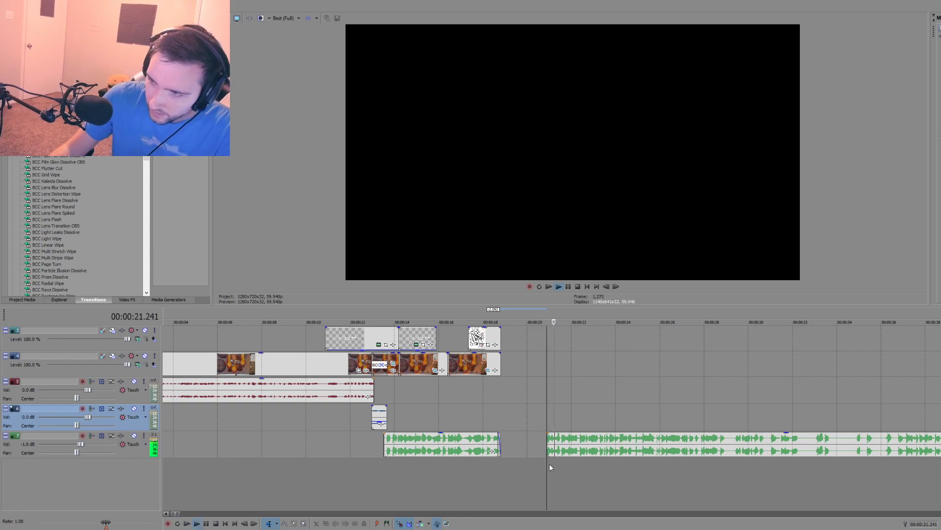
key("space")
Step: Play the opening clip's audio from about 00:00:07 and from about 00:00:03 to compare its loudness with the narration
left_click(239, 443)
key("space")
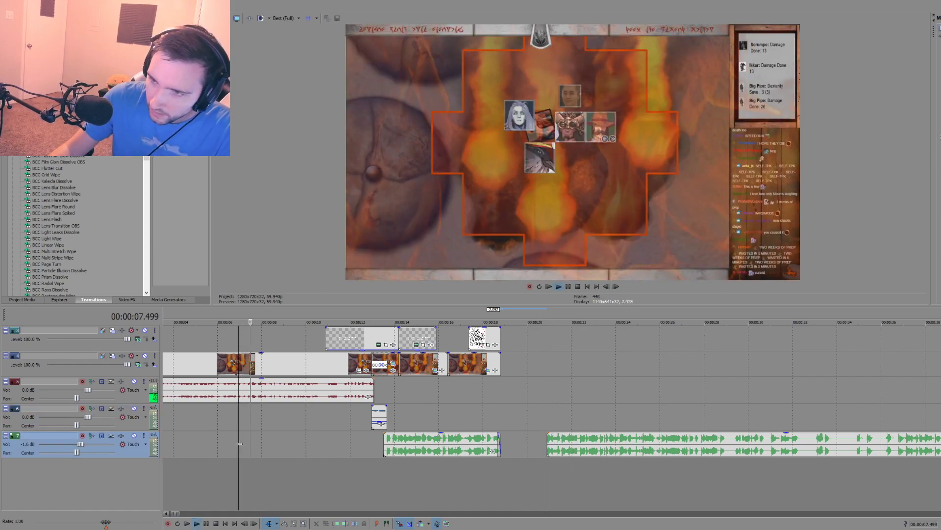
key("space")
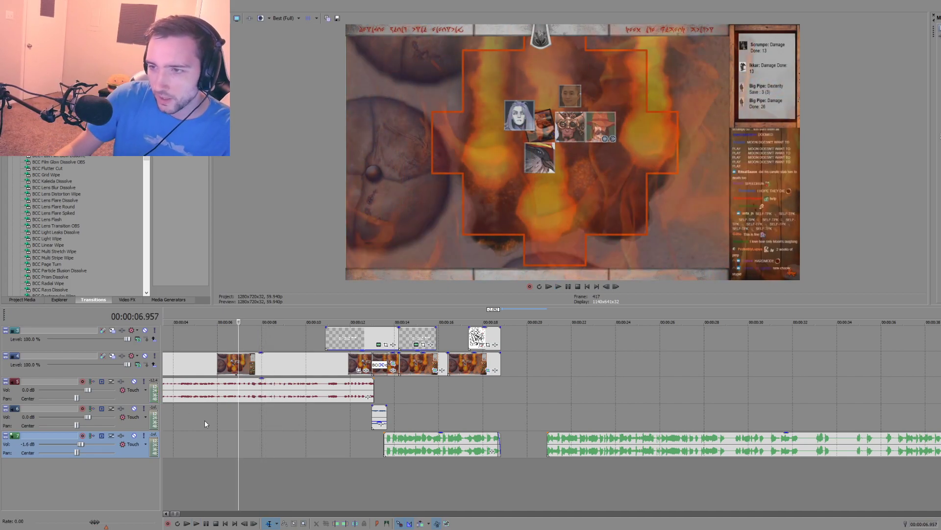
scroll(205, 420, "down", 3)
left_click(198, 398)
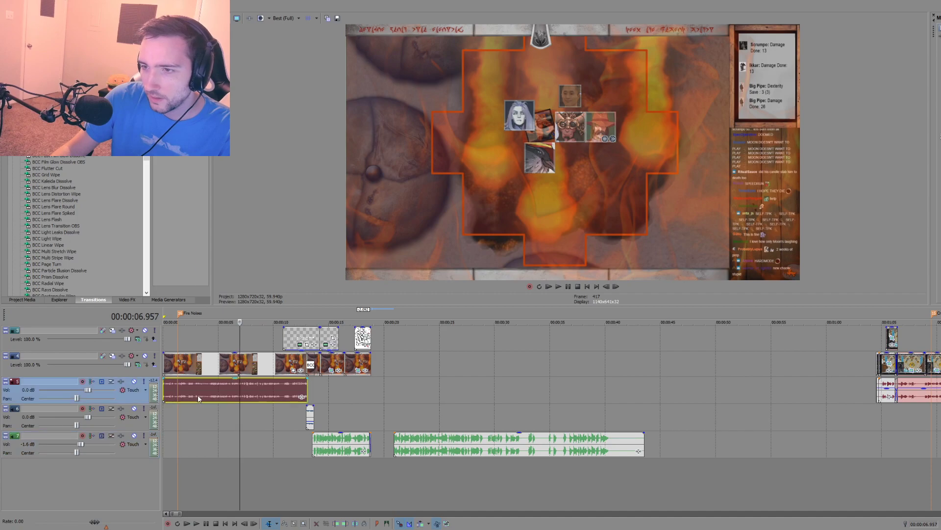
right_click(198, 395)
left_click(197, 419)
key("space")
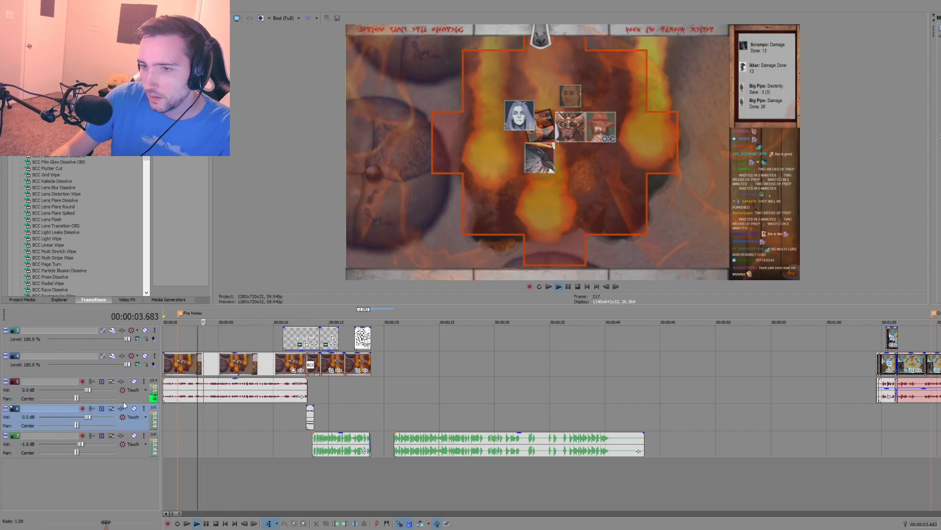
Step: Raise the opening clip's audio track volume to 3.0 dB during playback and play the narration from about 00:00:15 to compare loudness
left_click_drag(90, 390, 95, 390)
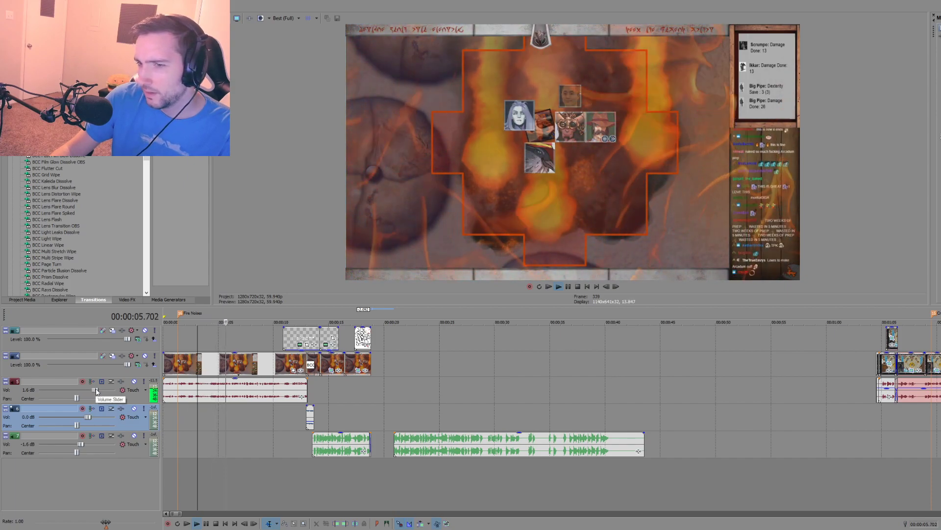
mouse_move(94, 390)
left_mouse_down()
mouse_move(113, 390)
mouse_move(42, 391)
mouse_move(115, 390)
mouse_move(102, 390)
left_mouse_up()
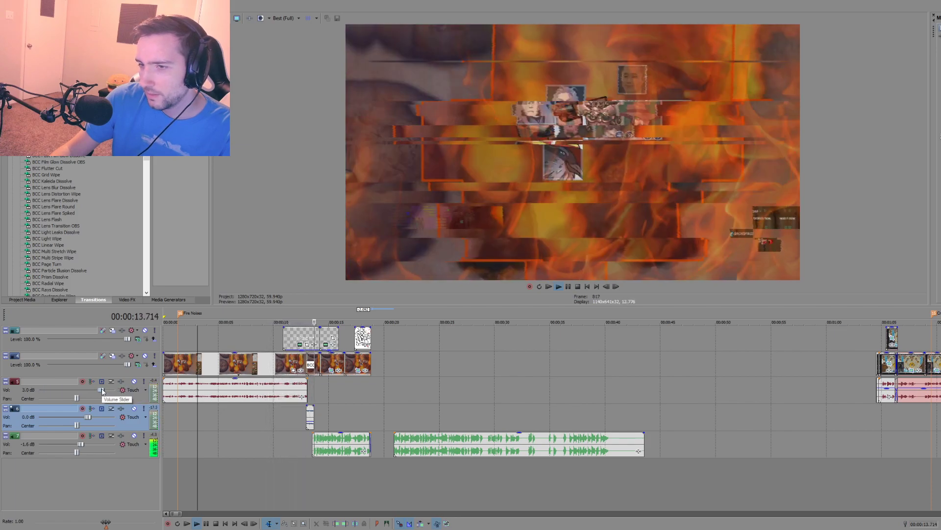
key("space")
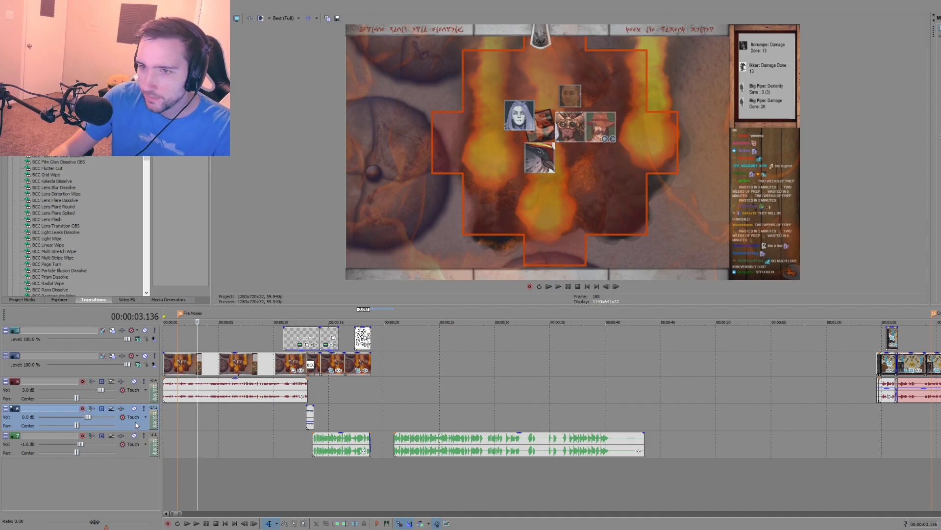
left_click(307, 448)
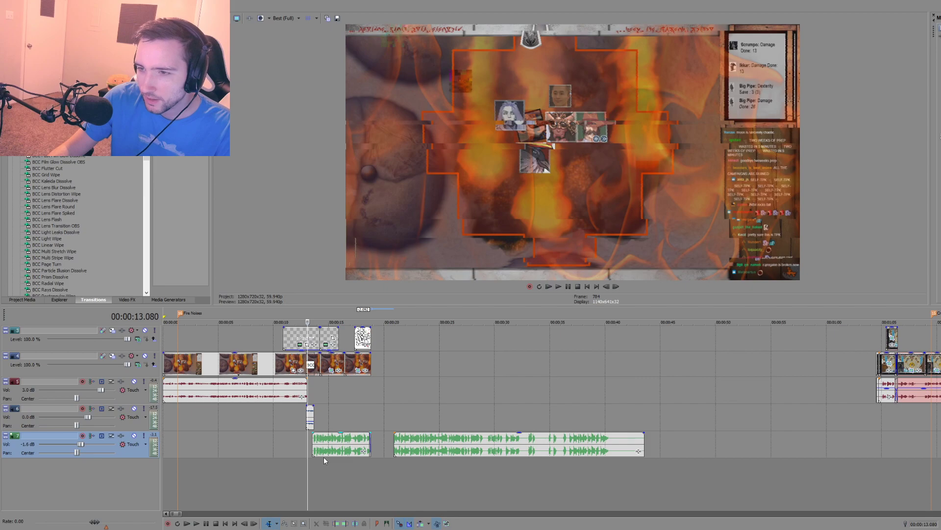
left_click(329, 478)
key("space")
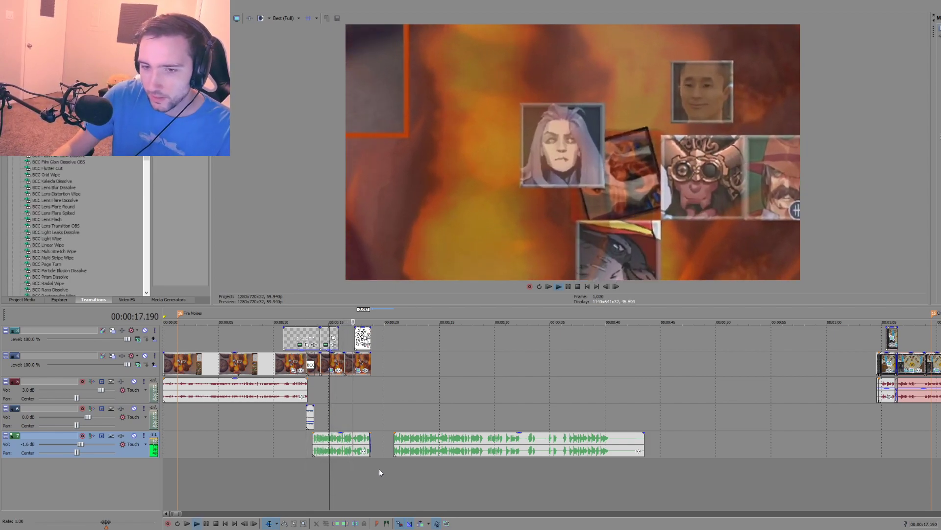
left_click(363, 398)
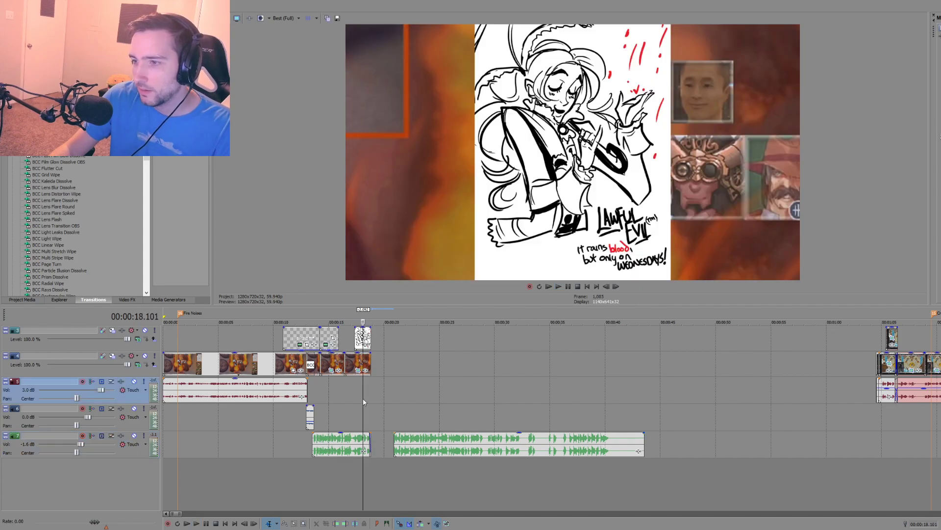
Step: Play the end of the first narration piece and split it at 00:00:17.117
scroll(363, 398, "up", 5)
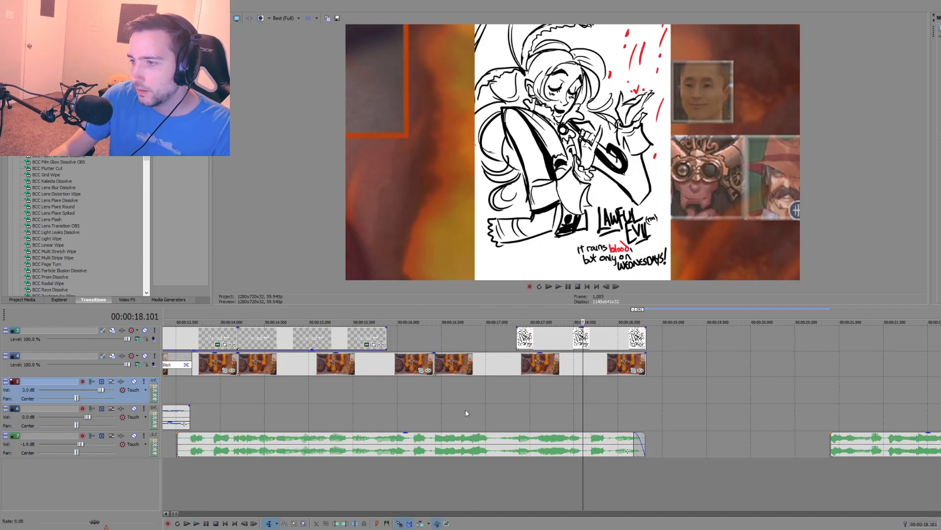
left_click(465, 409)
key("space")
left_click(499, 443)
key("space")
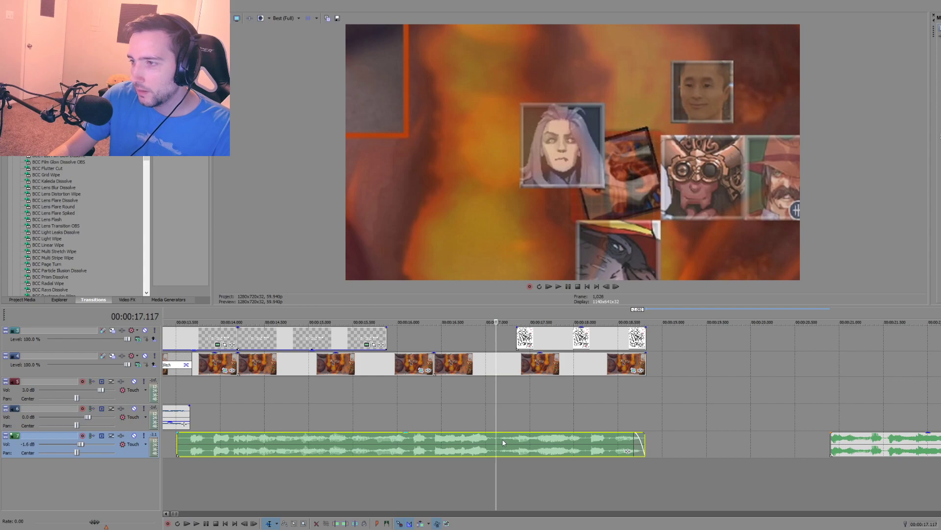
key("s")
Step: Try separating the two narration parts by a gap of about 0.117 s with fades at the split, replaying the transition
left_click_drag(506, 443, 483, 433)
left_click(440, 416)
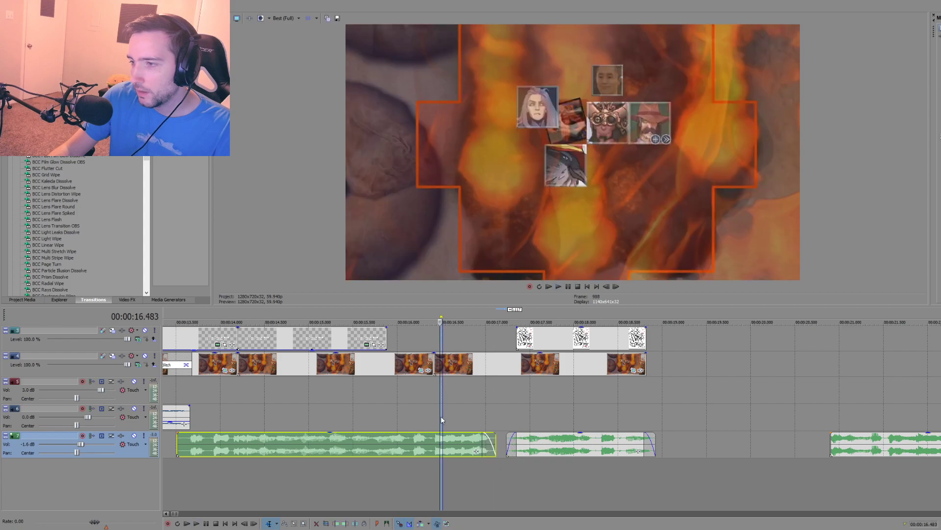
key("space")
left_click(413, 414)
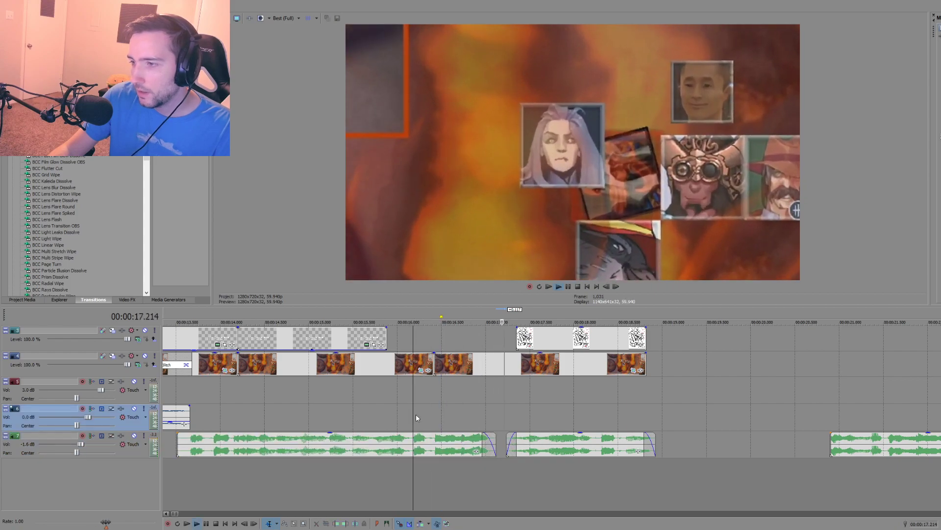
key("space")
left_click_drag(495, 435, 504, 440)
left_click(460, 416)
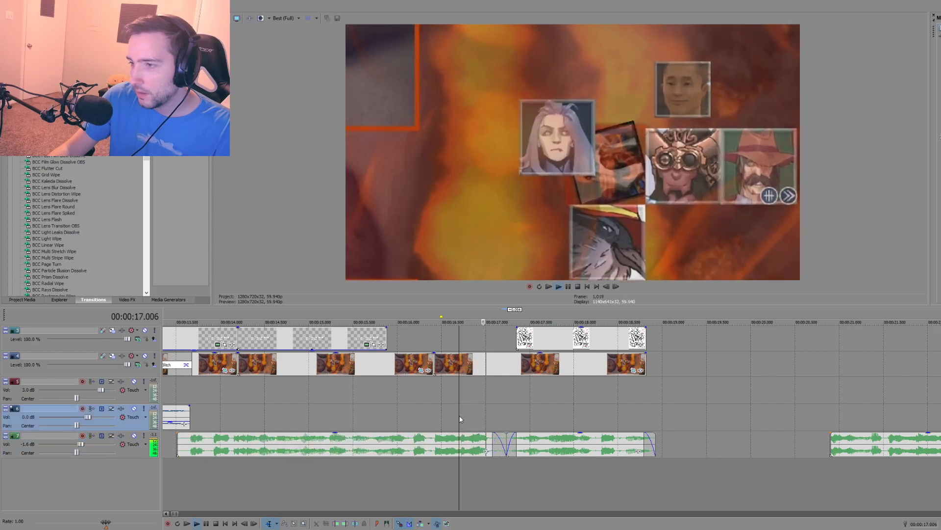
Step: Try moving the second narration part against the first, play the transition, and undo the spacing and fade edits, keeping the split
left_click(537, 446)
left_click_drag(537, 445, 535, 442)
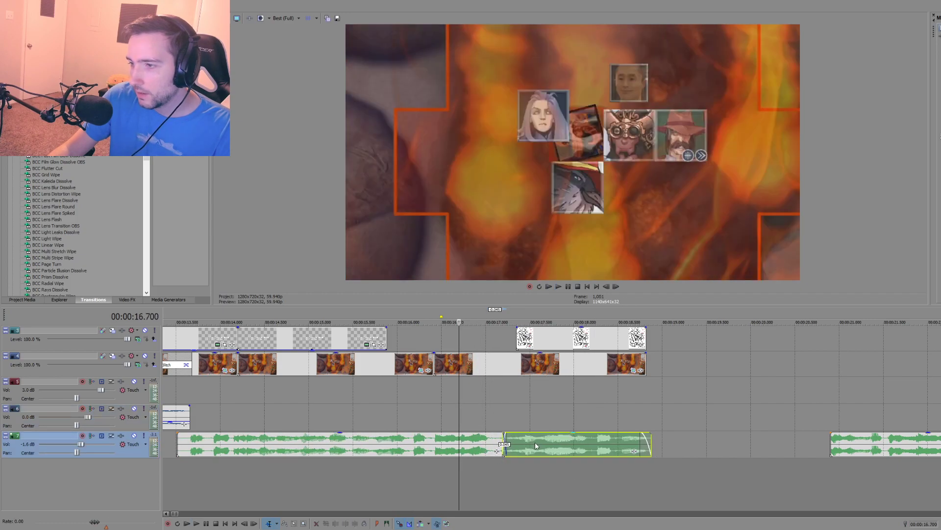
key("space")
key("space")
key("ctrl+z")
key("ctrl+z")
key("ctrl+z")
key("ctrl+z")
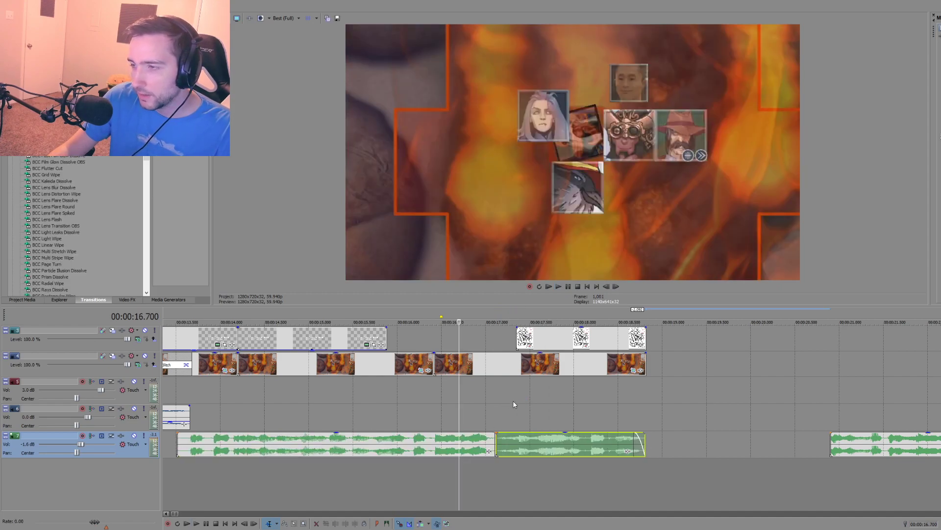
Step: Trim about 0.45 s off the start of the drawing and play back from about 00:00:09.5
left_click(517, 401)
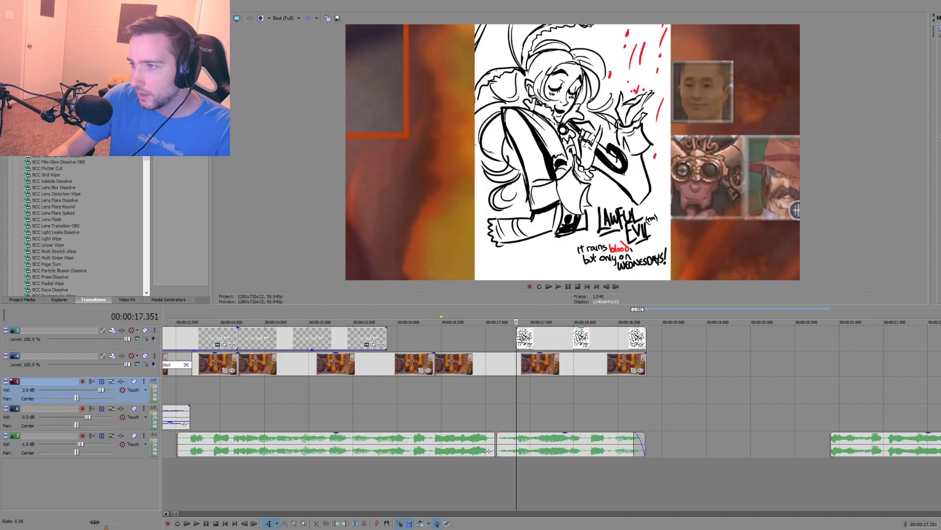
left_click_drag(518, 337, 556, 338)
key("space")
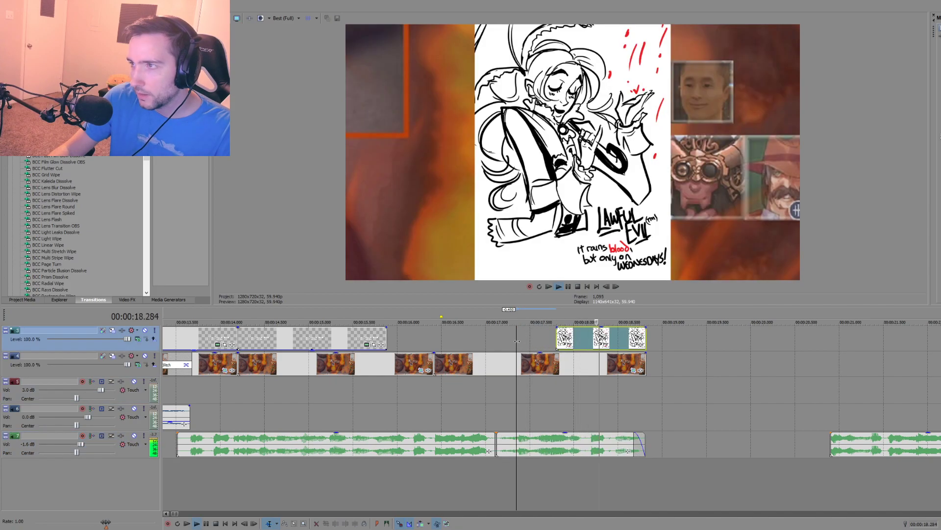
scroll(495, 387, "down", 5)
key("space")
left_click(585, 401)
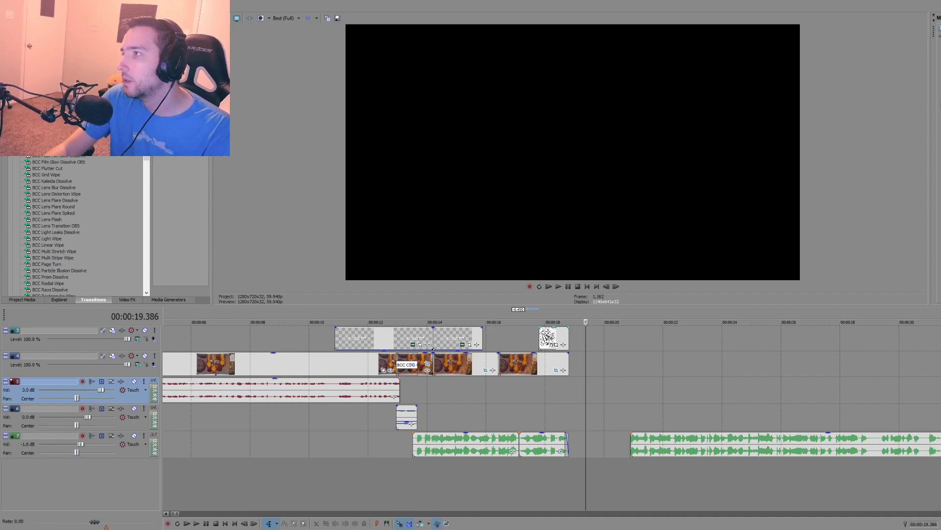
left_click(296, 330)
key("space")
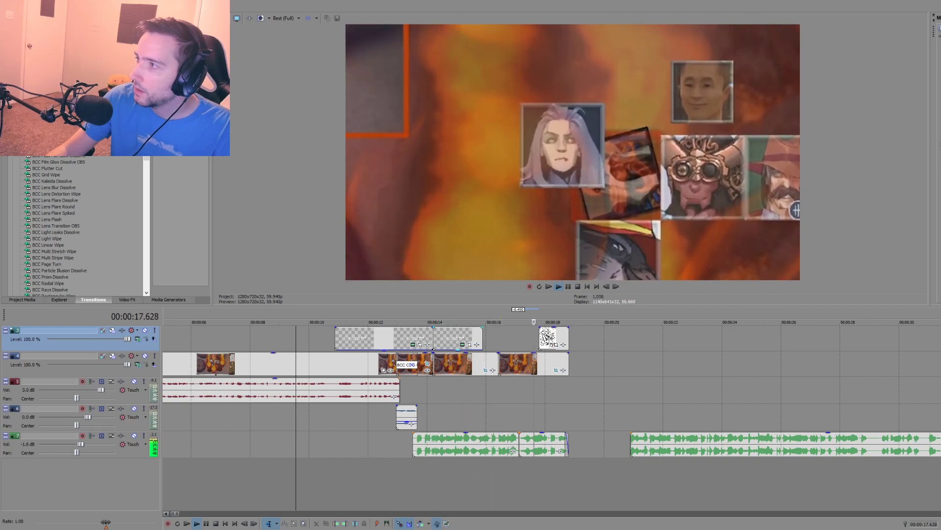
Step: Play the second narration piece from 00:00:20.888 and delete it
left_click(629, 419)
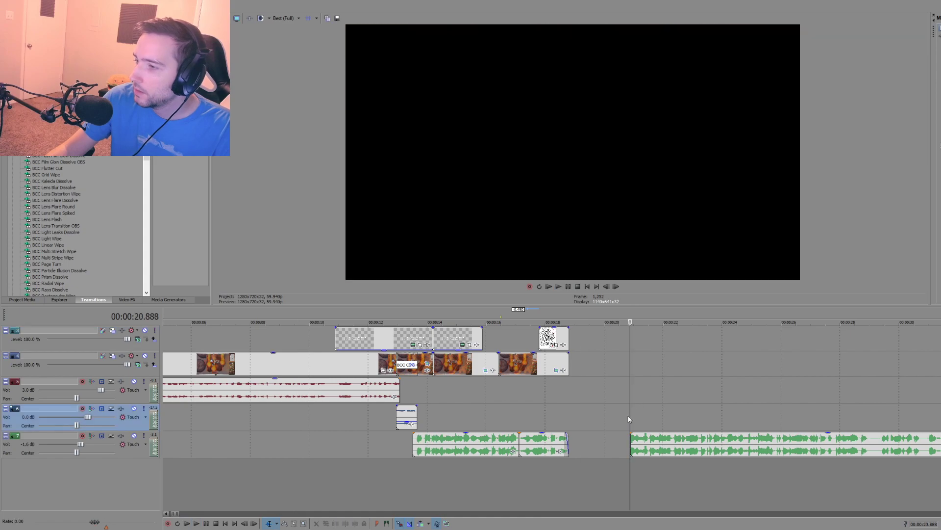
scroll(645, 387, "down", 3)
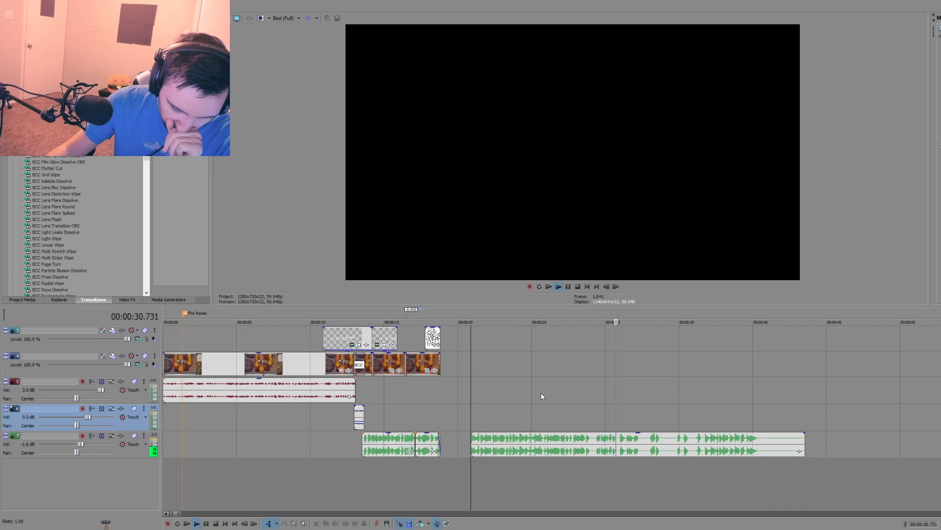
key("space")
left_click(591, 457)
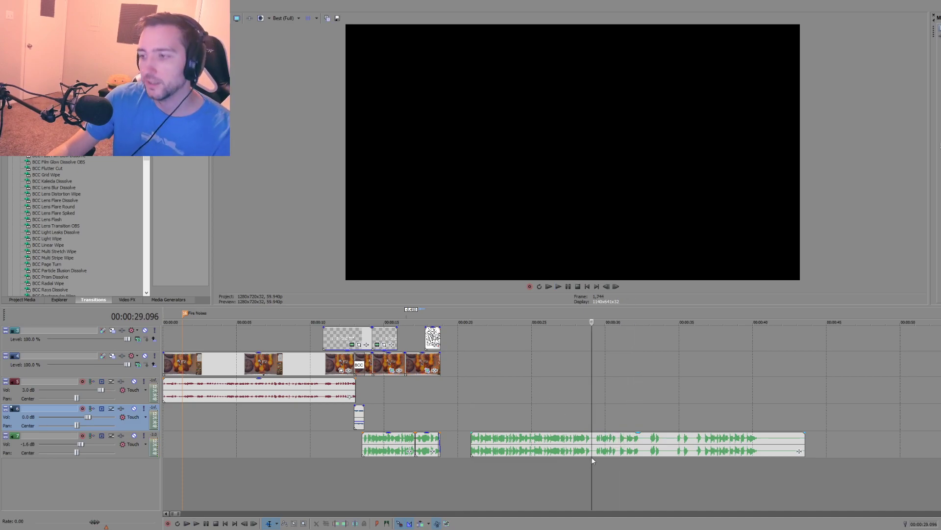
left_click(589, 441)
key("Delete")
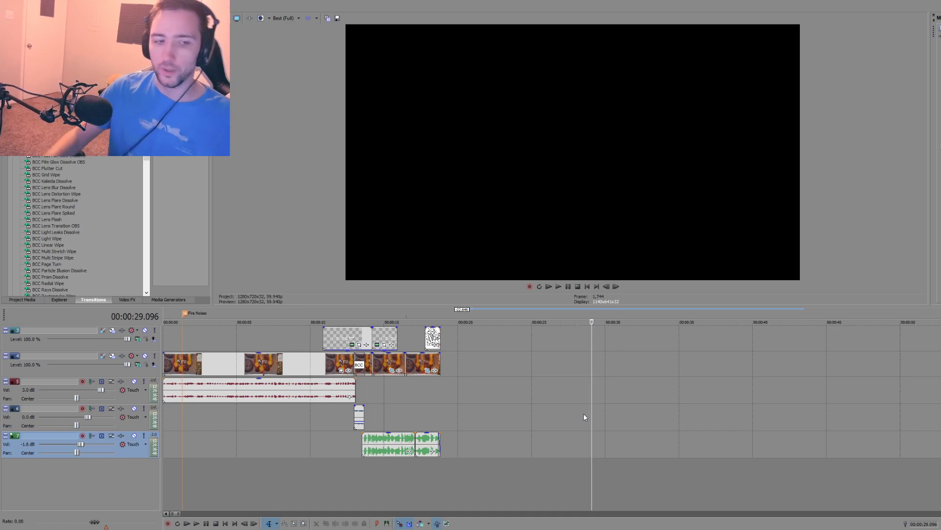
Step: Select all clips located after about 00:01:00 and move them much later on the timeline
scroll(434, 420, "down", 2)
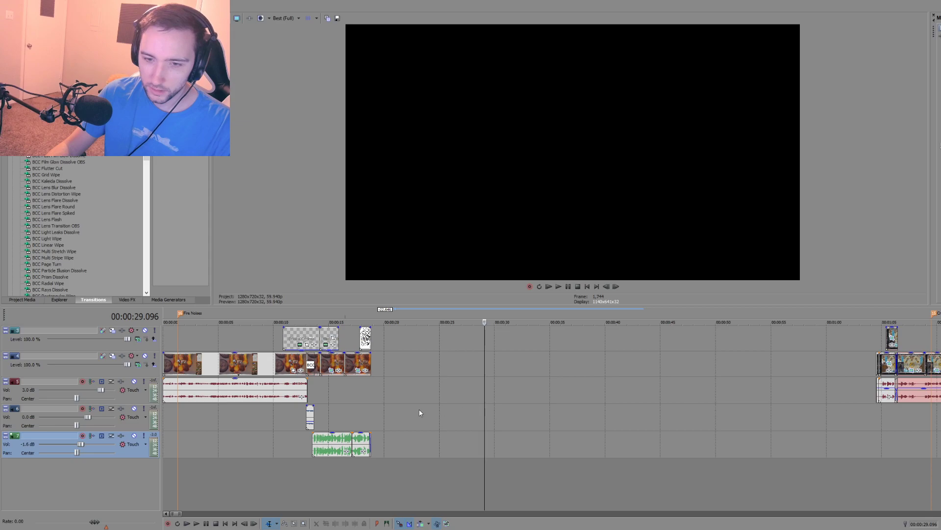
left_click(373, 395)
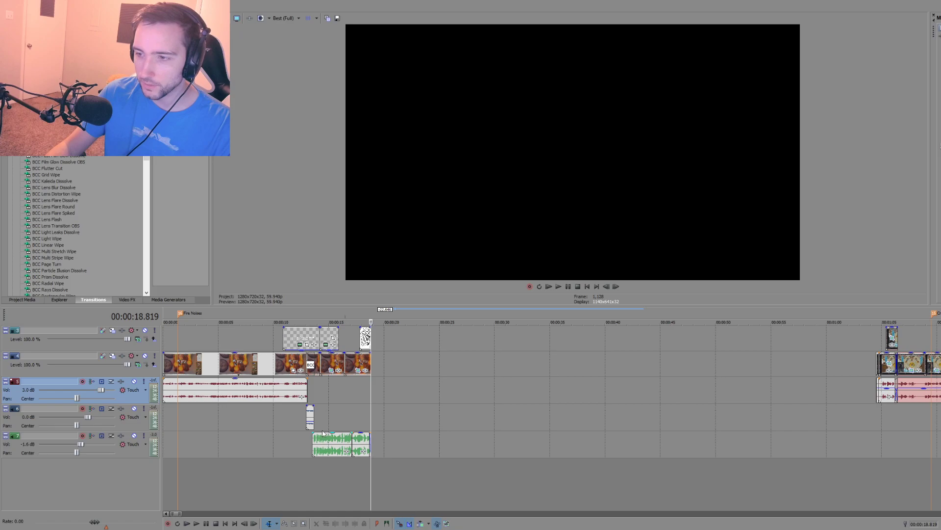
left_click(388, 425)
left_click(335, 419)
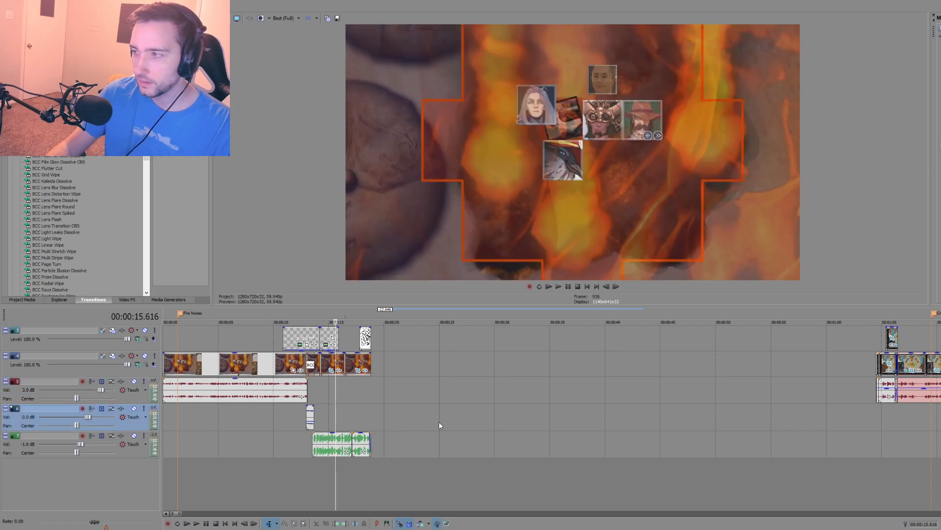
scroll(528, 440, "down", 6)
left_click_drag(400, 307, 454, 364)
key("d")
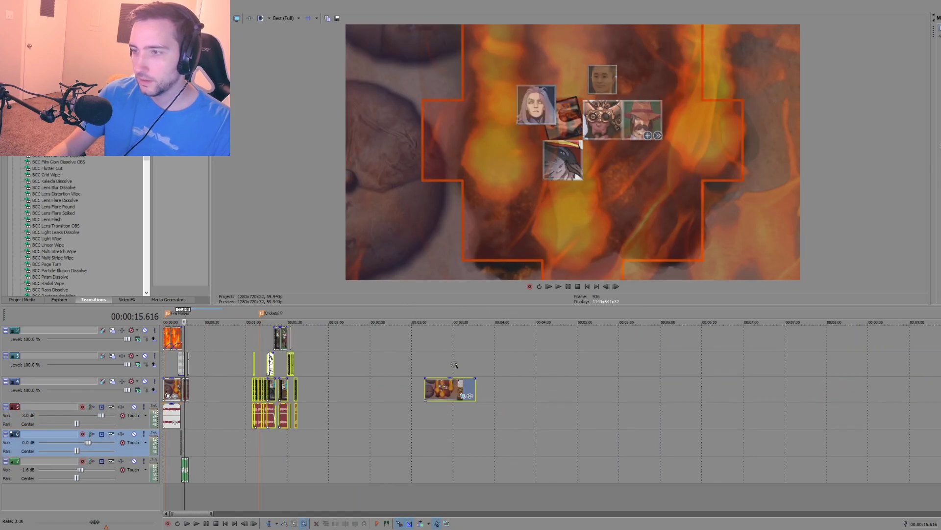
scroll(759, 395, "up", 1)
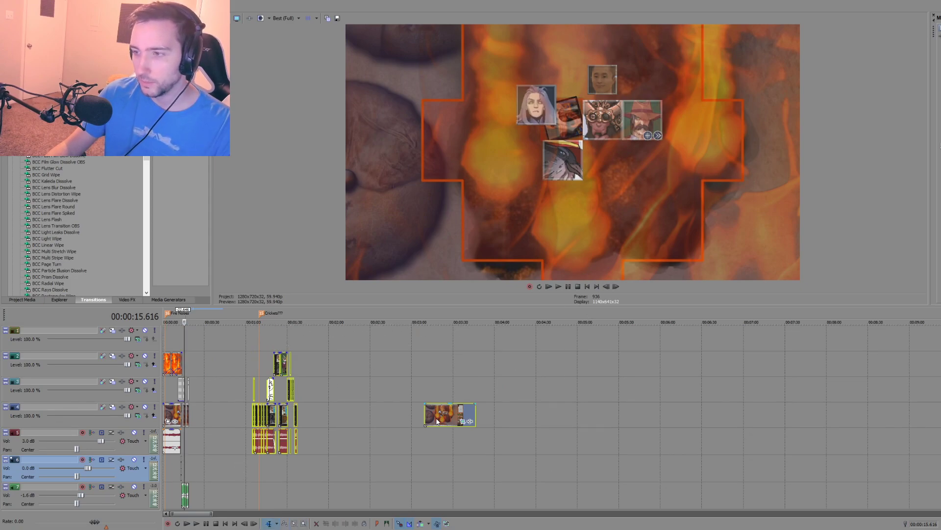
left_click_drag(446, 407, 940, 406)
Step: Record a narration take onto a new audio track starting at 00:00:11.912, and delete that take
left_click(183, 473)
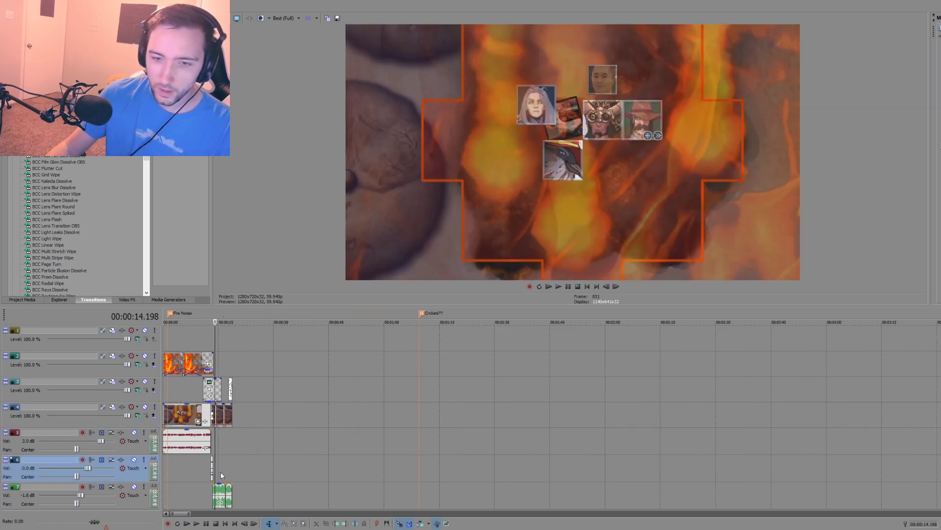
scroll(263, 431, "up", 8)
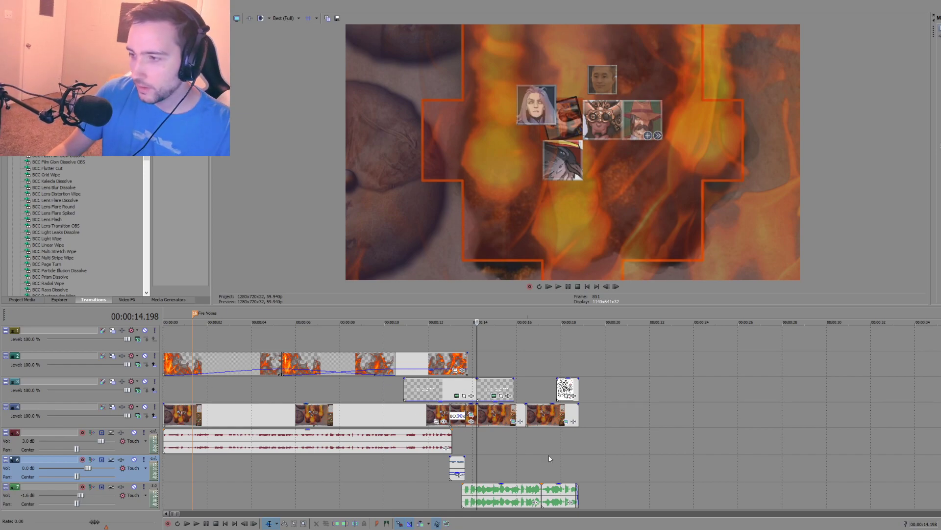
left_click(405, 474)
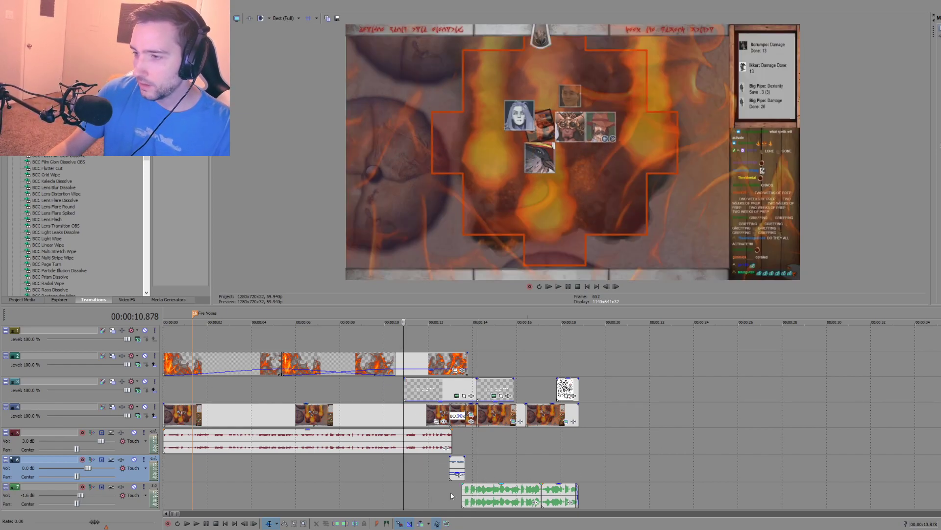
left_click(426, 490)
key("ctrl+r")
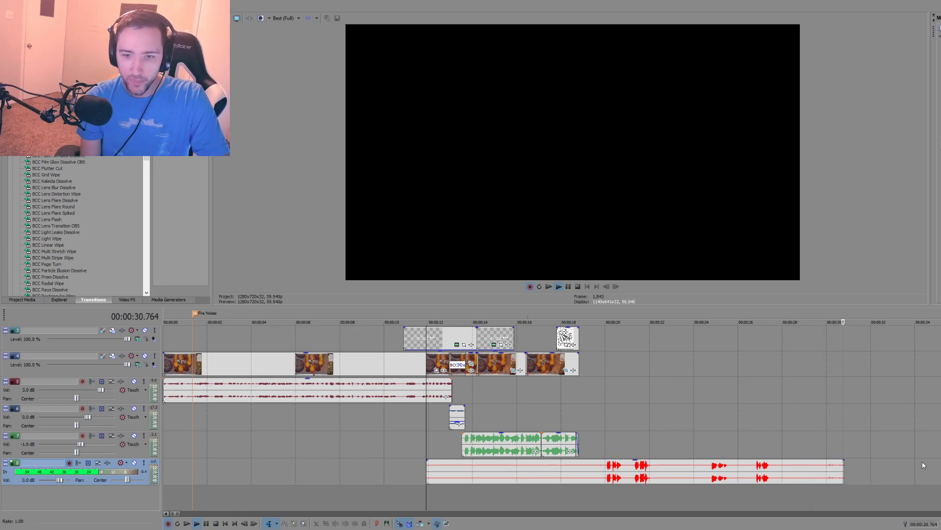
key("space")
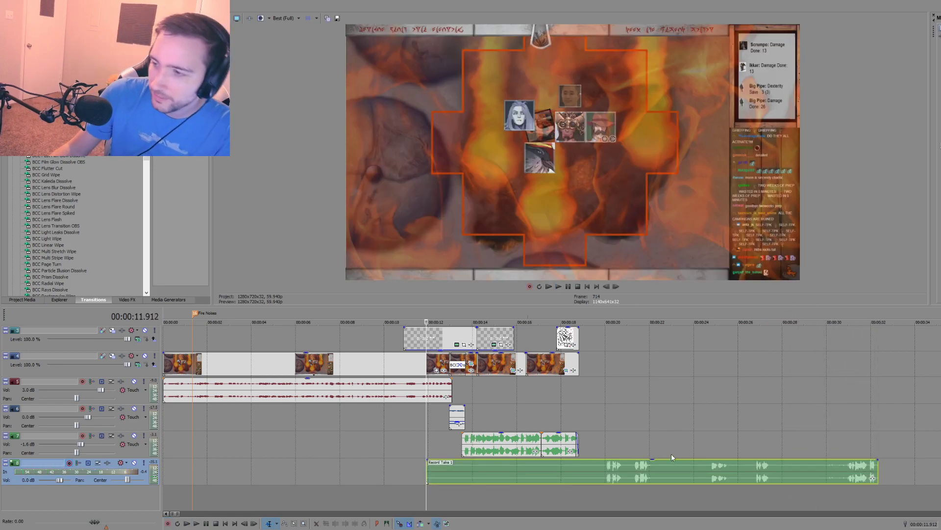
left_click(648, 465)
key("Delete")
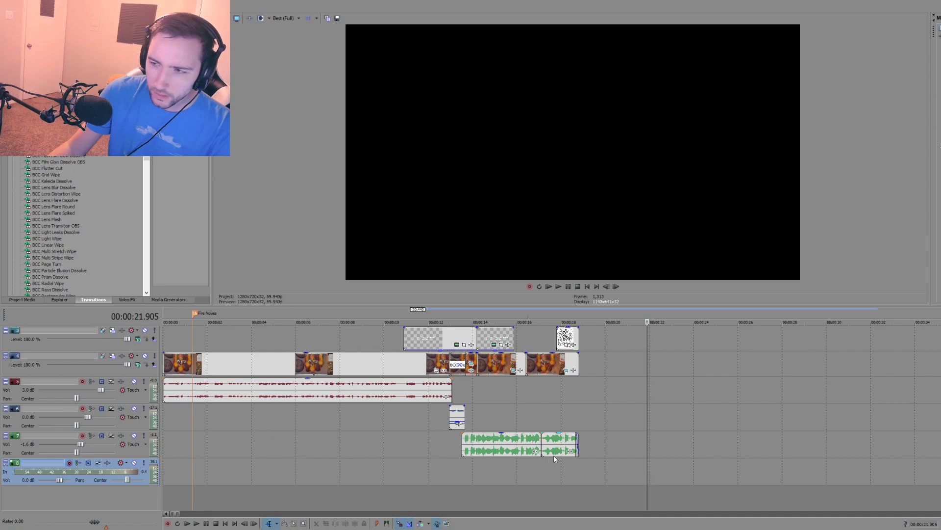
Step: Record another narration take on the new bottom track from about 00:00:16 and select the recorded clip
left_click(521, 473)
key("ctrl+r")
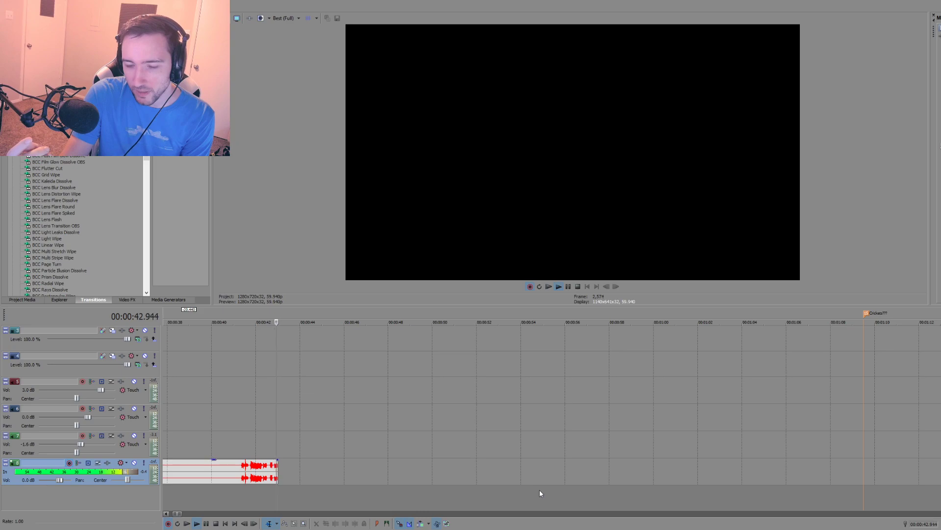
scroll(327, 399, "down", 3)
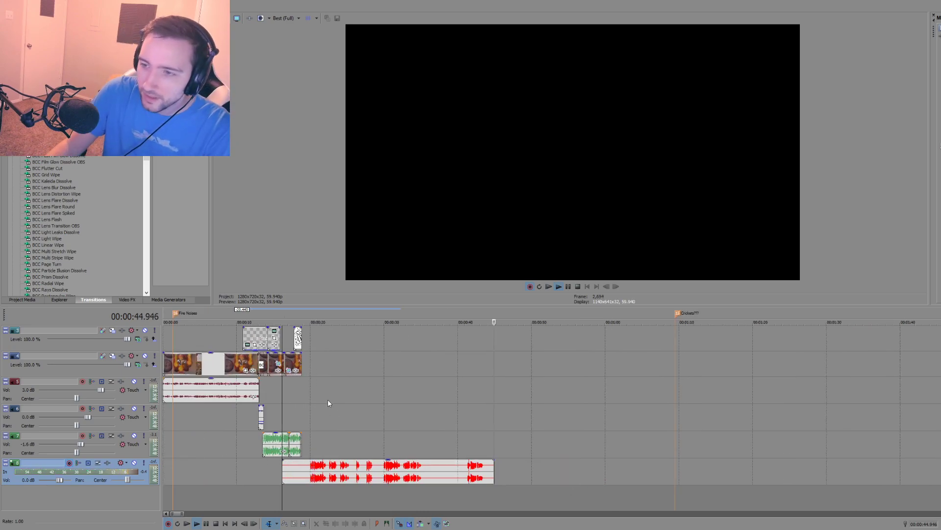
key("space")
left_click(348, 467)
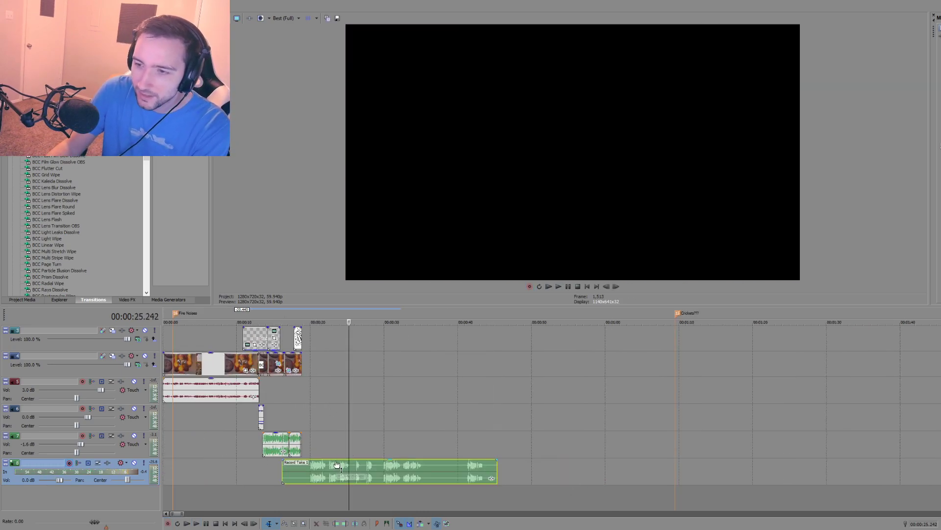
Step: Delete the selected narration take and record a new take on the bottom audio track starting at 00:00:10.878
key("Delete")
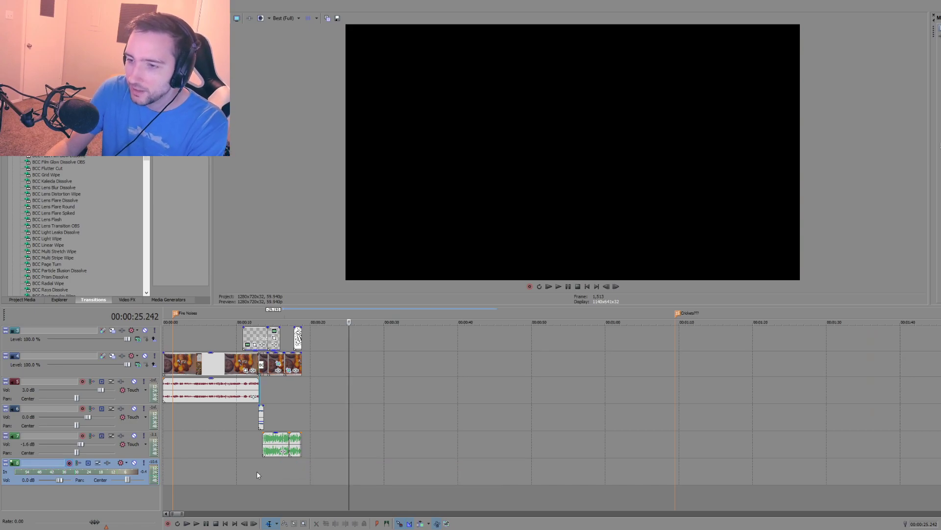
left_click(257, 470)
left_click(238, 465)
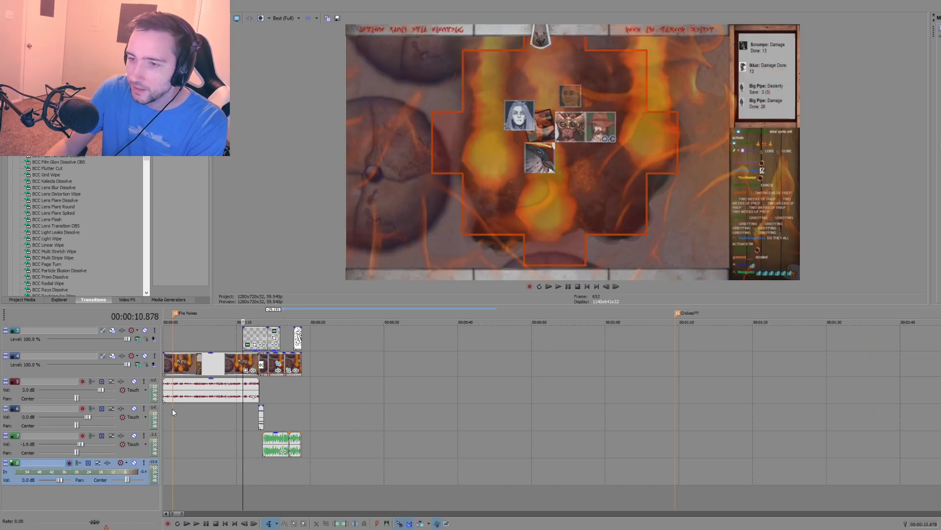
left_click(69, 463)
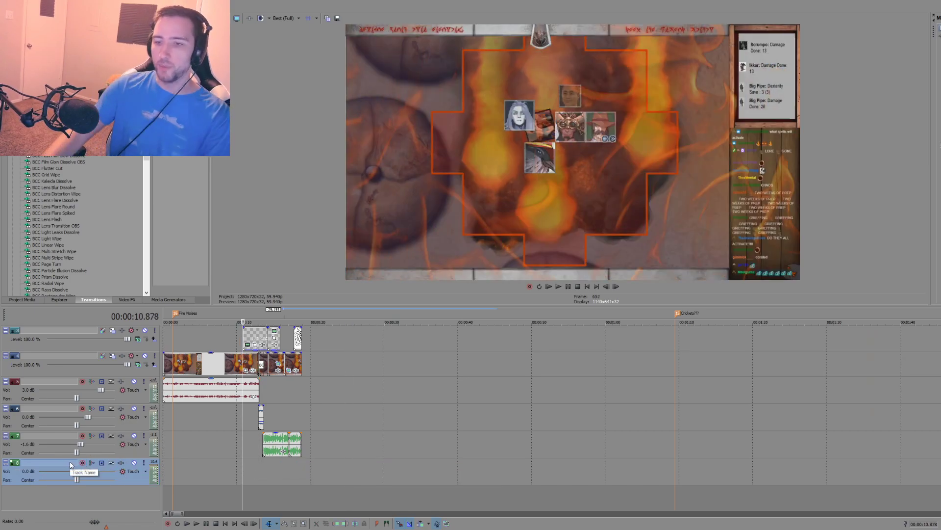
left_click(83, 463)
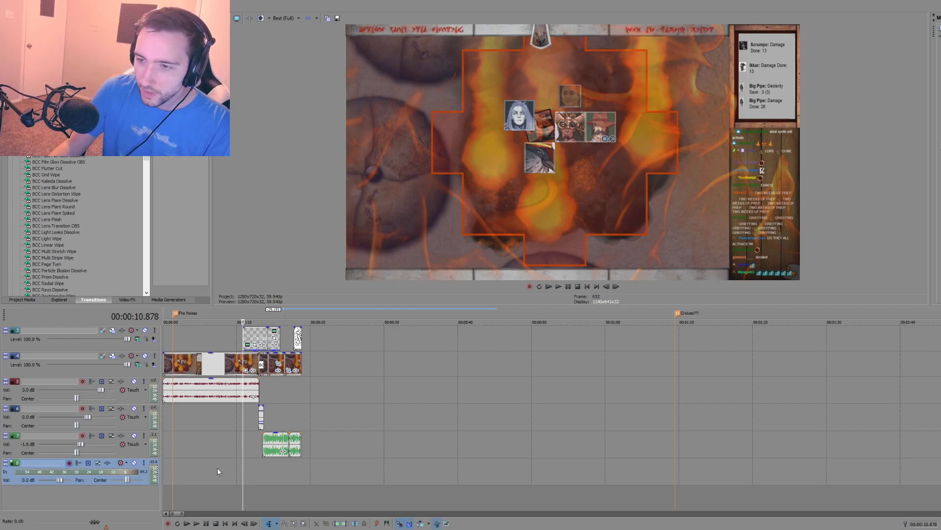
key("ctrl+r")
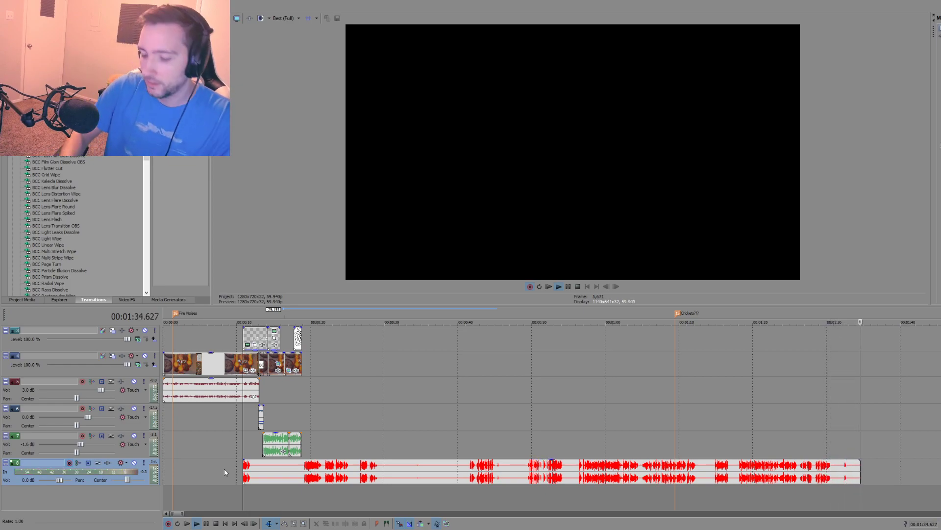
key("space")
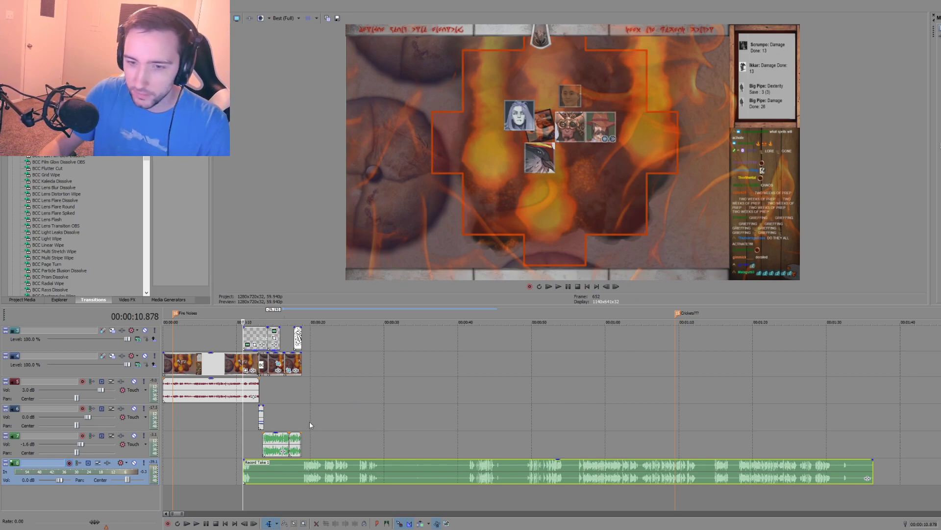
Step: Play the new narration take from several points near its start and split it at 00:00:19.136
left_click(302, 470)
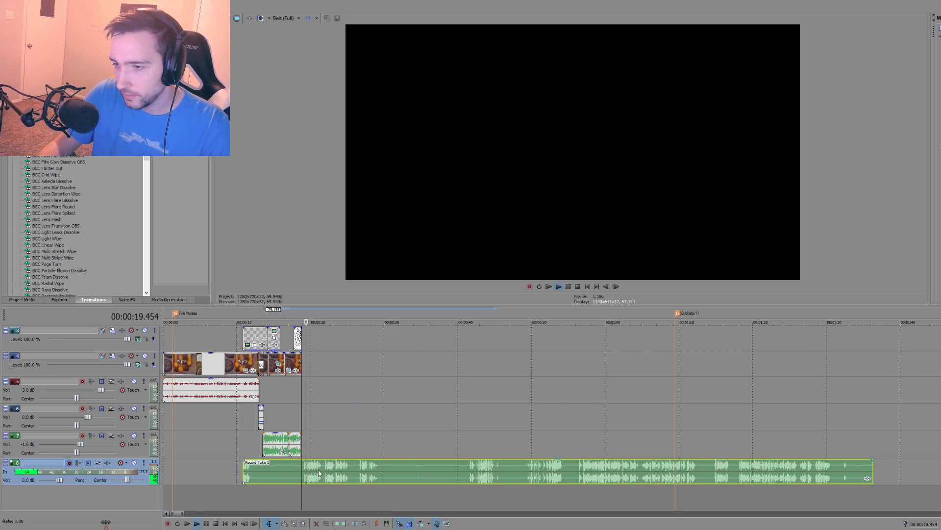
left_click(359, 474)
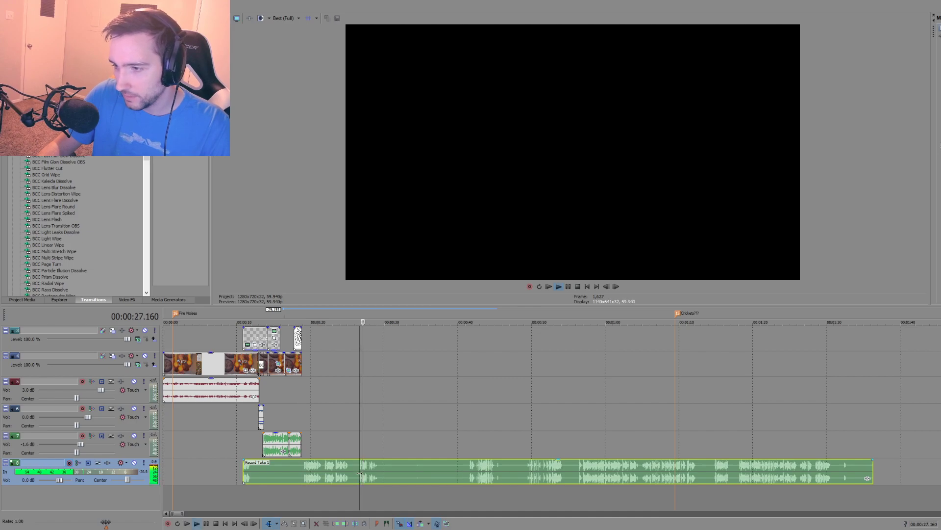
left_click(323, 472)
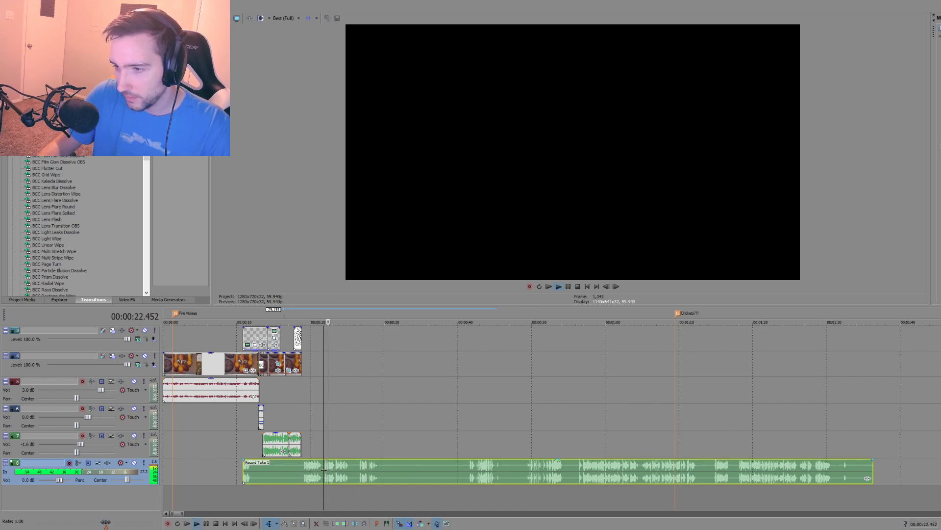
scroll(320, 472, "up", 3)
left_click(375, 475)
key("s")
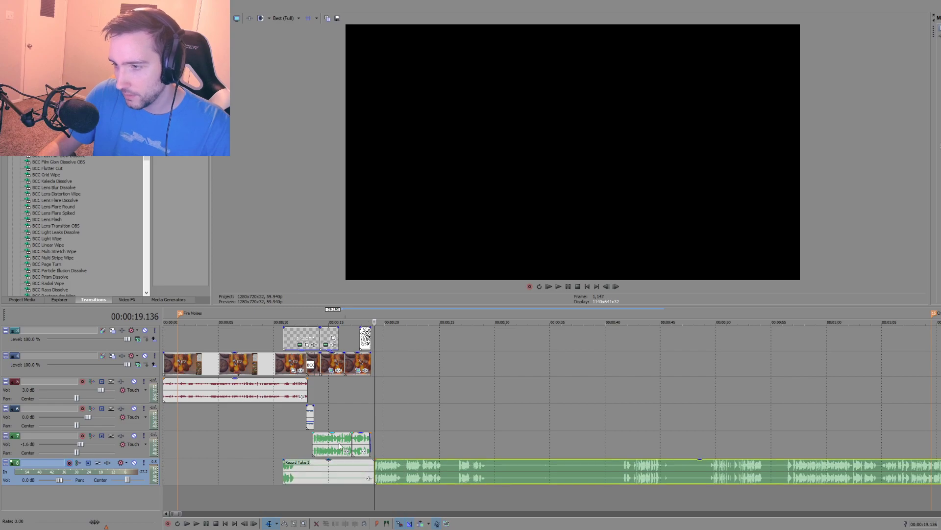
Step: Delete the two old narration clips on the track above and the new take's leading piece before 00:00:19.136
left_click(339, 444)
key("Delete")
left_click(360, 446)
key("Delete")
left_click(354, 478)
key("Delete")
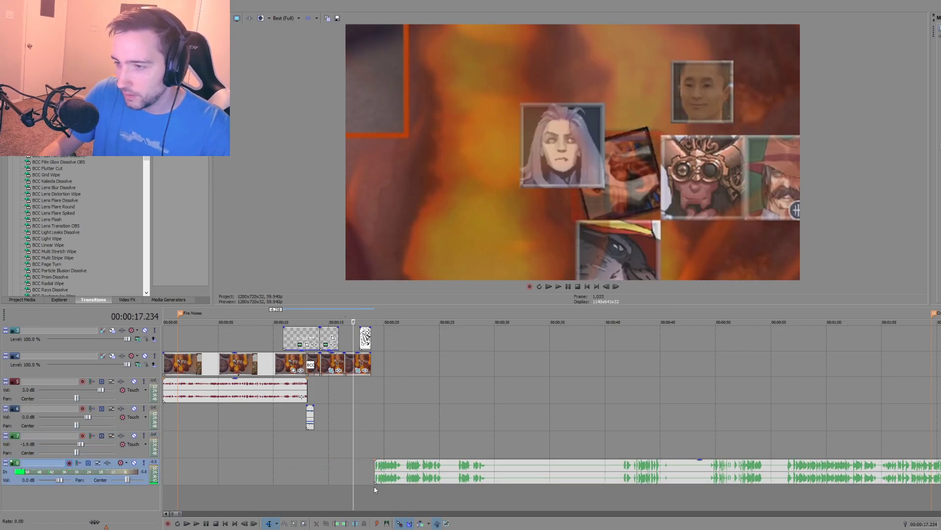
Step: Move the new take up to the narration track, starting where the opening audio ends at 00:00:13.080, and play it
left_click_drag(326, 443, 325, 444)
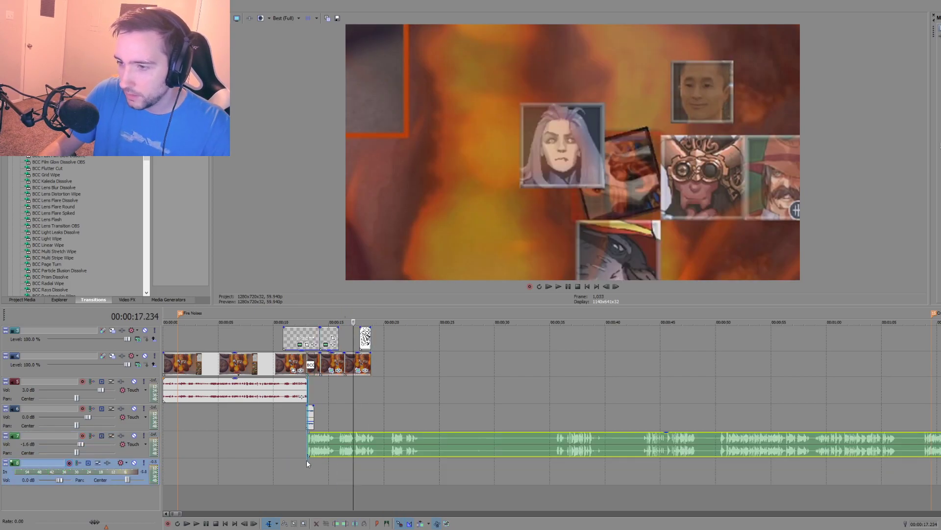
left_click(307, 461)
key("space")
scroll(392, 471, "up", 5)
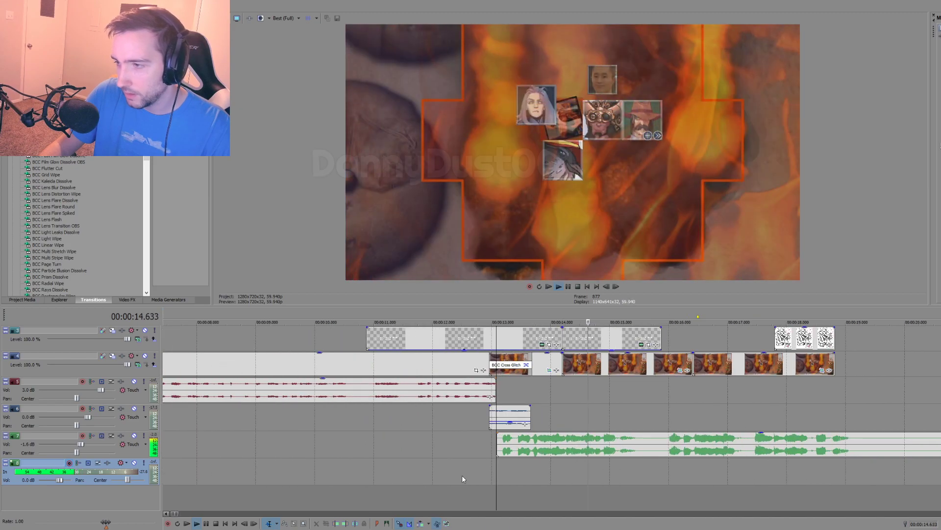
key("space")
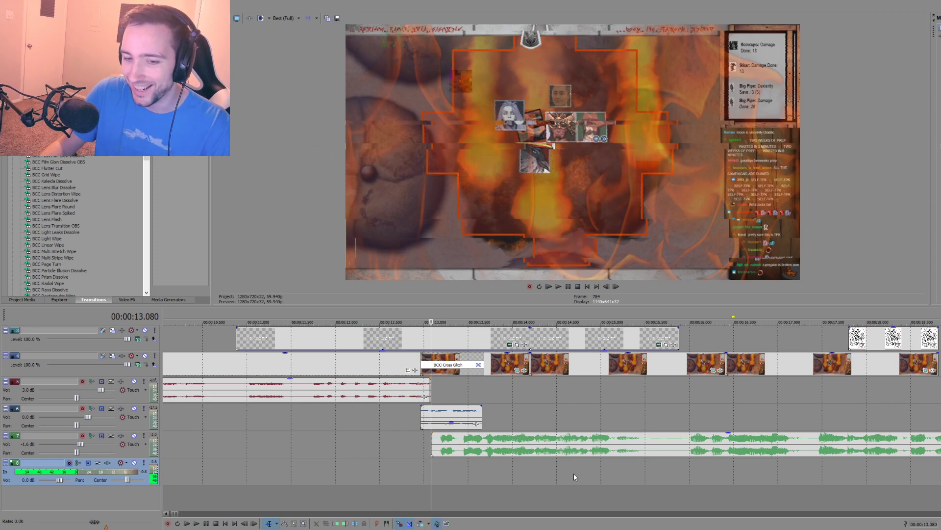
key("space")
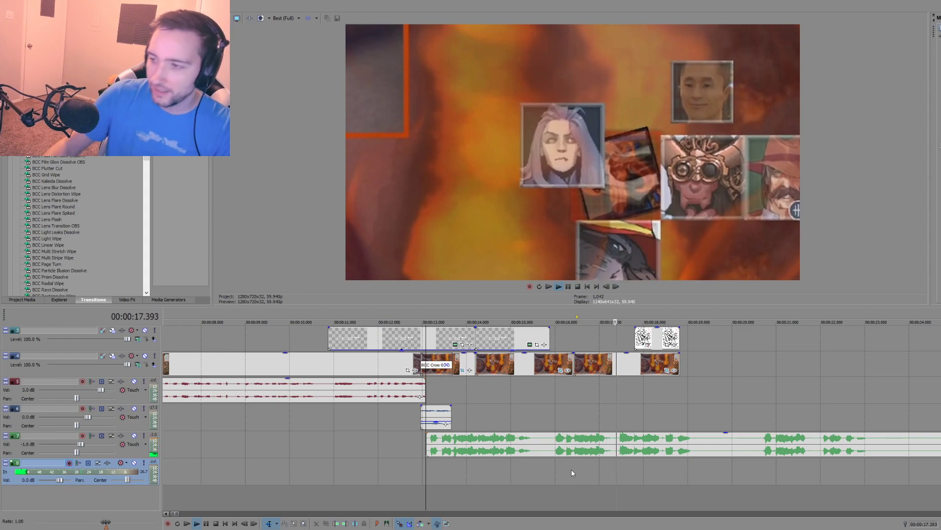
scroll(572, 469, "down", 4)
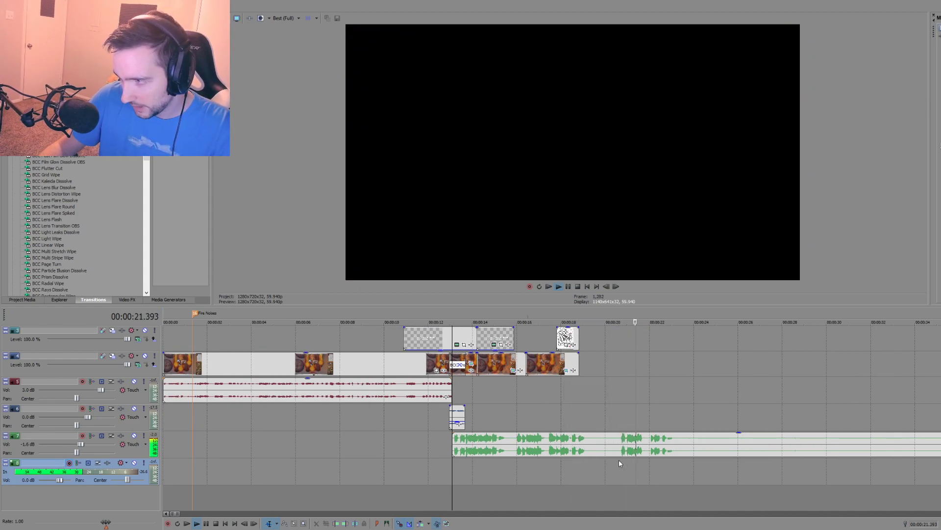
key("space")
Step: Cut out the narration between about 00:00:15.9 and 00:00:20.637, and move the following part earlier to close the gap
left_click(620, 448)
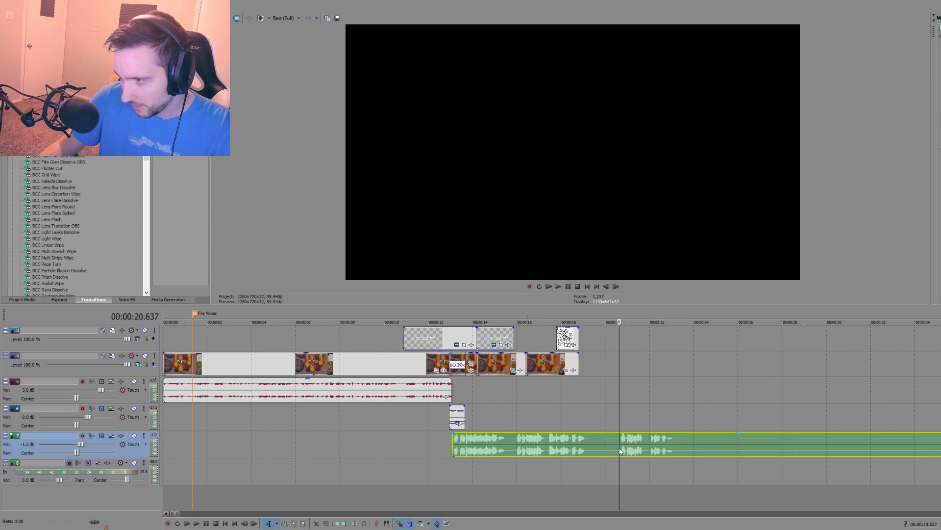
key("s")
left_click(514, 446)
key("s")
left_click(572, 446)
key("Delete")
left_click_drag(639, 449, 534, 447)
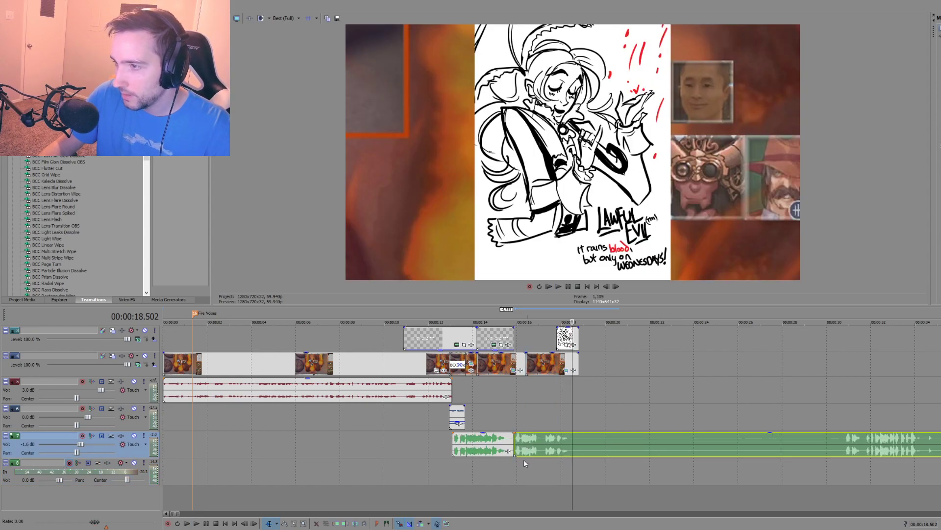
Step: Play the joined narration from 00:00:14.198 and split it at 00:00:18.819, where the video clip ends
left_click(478, 466)
key("space")
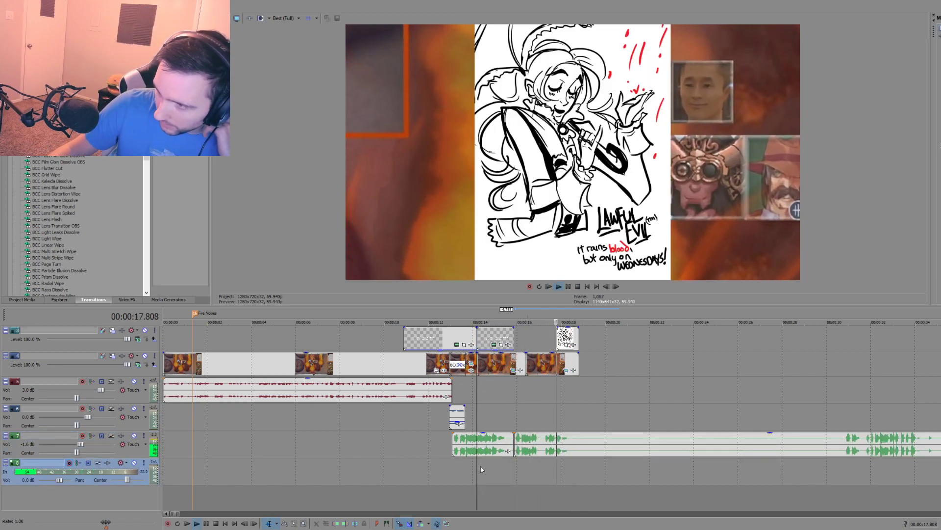
key("space")
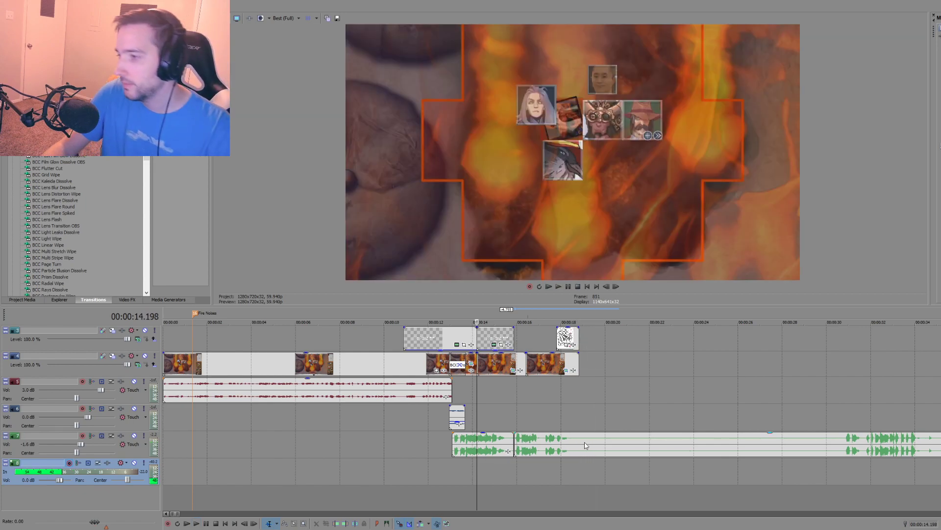
left_click(579, 444)
key("s")
scroll(643, 458, "down", 1)
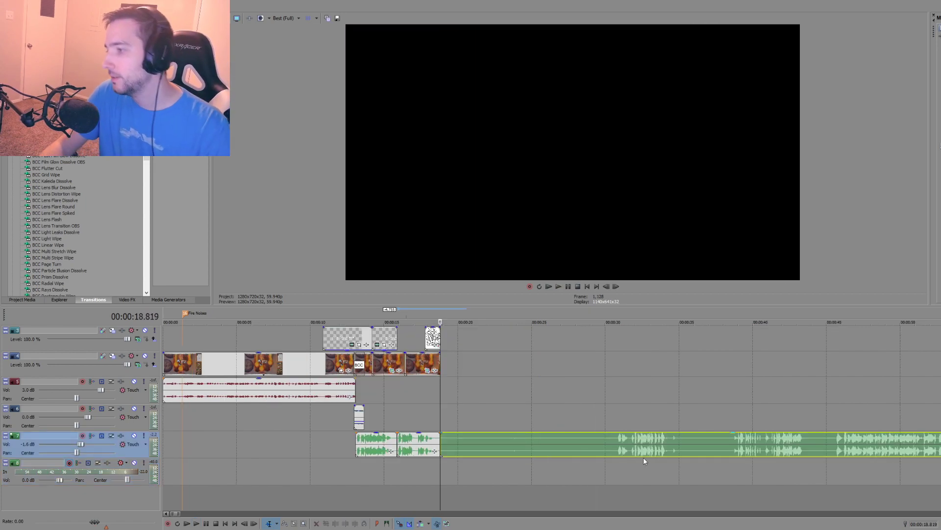
Step: Listen to the remaining narration from 00:00:30.731, from about 00:00:38.6 and from about 00:00:45.6 to compare the spoken attempts
left_click(616, 460)
key("space")
scroll(608, 463, "down", 1)
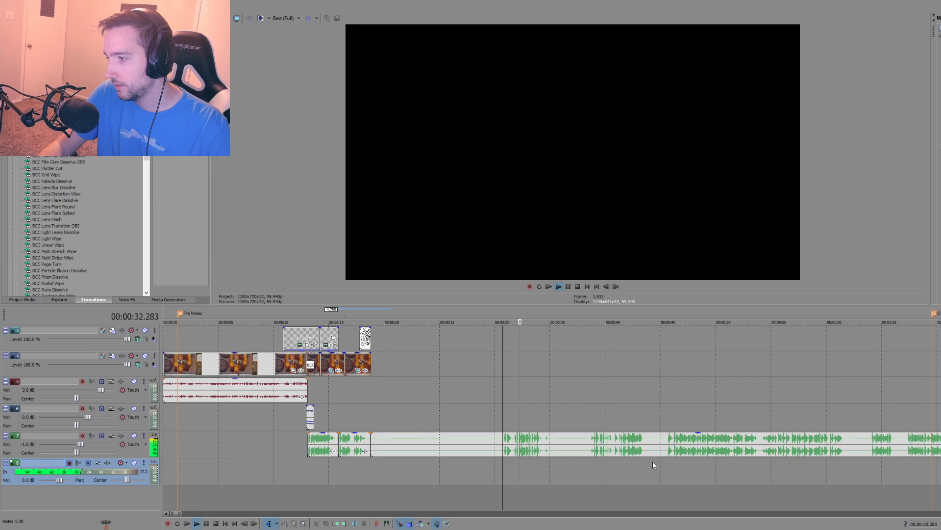
key("space")
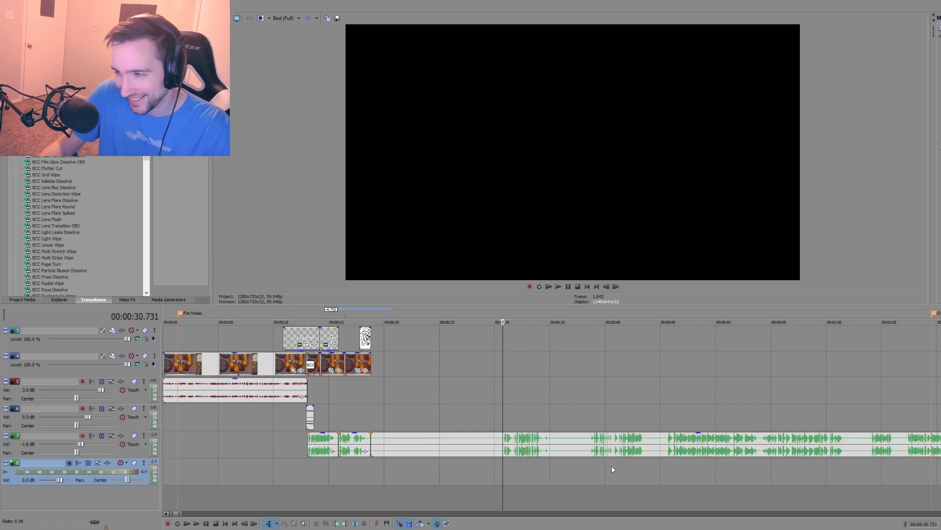
key("space")
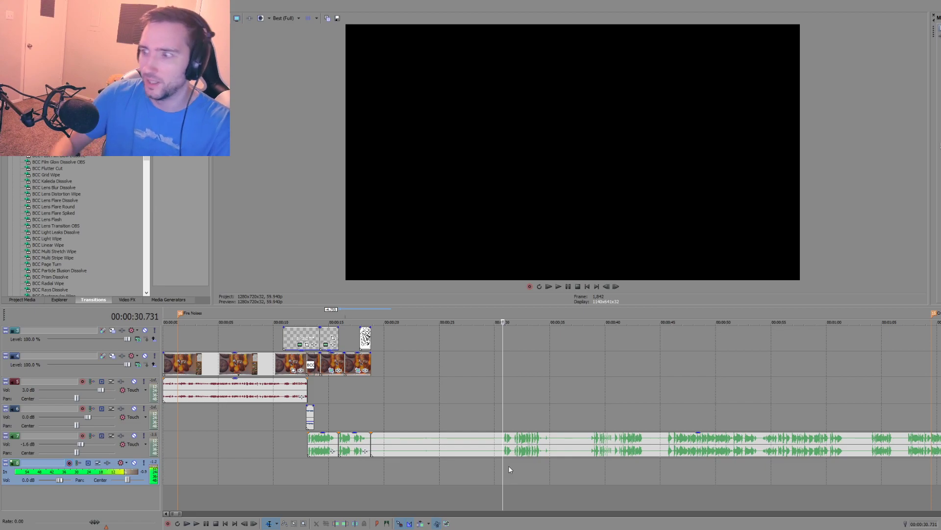
left_click(590, 468)
key("space")
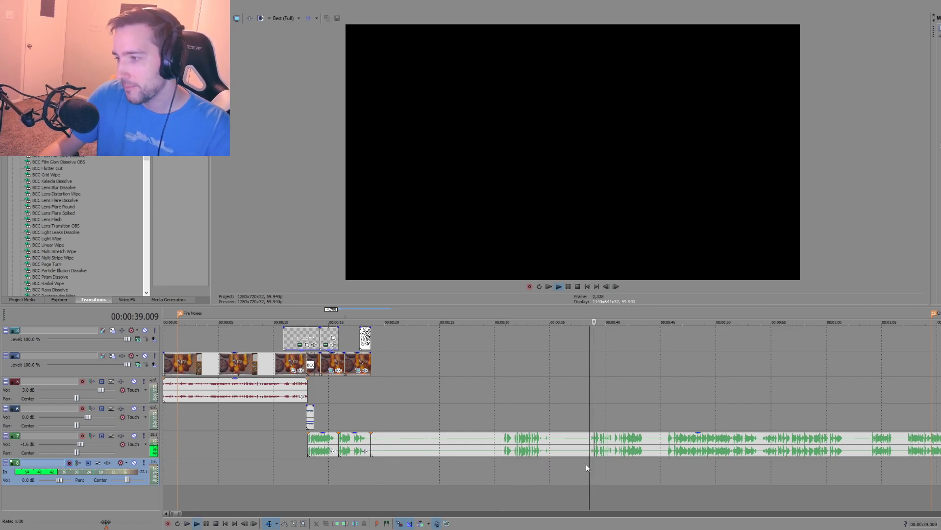
left_click(667, 459)
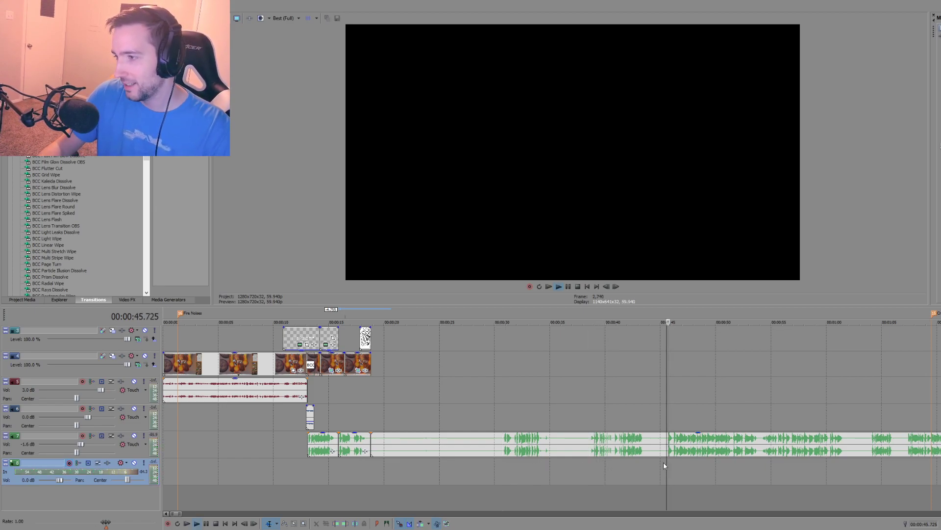
scroll(637, 465, "down", 3)
scroll(563, 465, "up", 6)
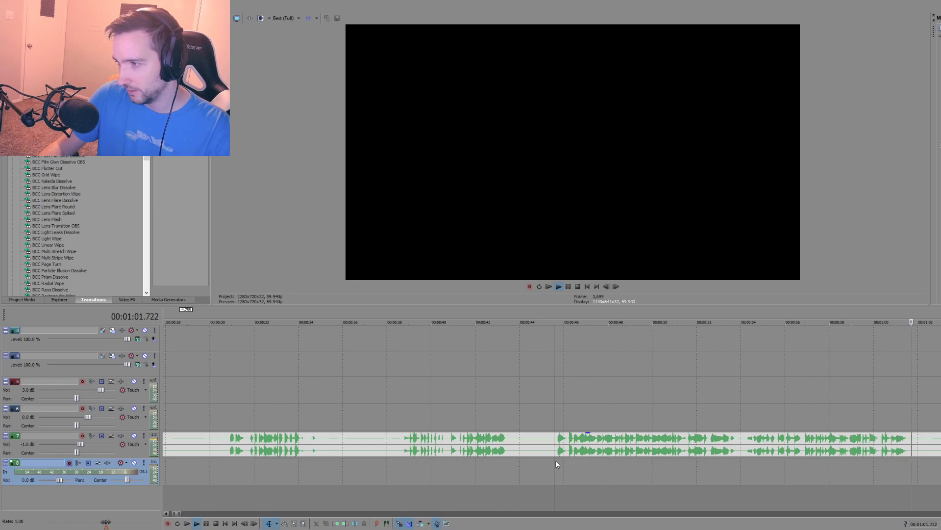
Step: Split the narration at about 00:00:45.6, delete the piece before it and move the rest earlier to start at 00:00:26.543
key("space")
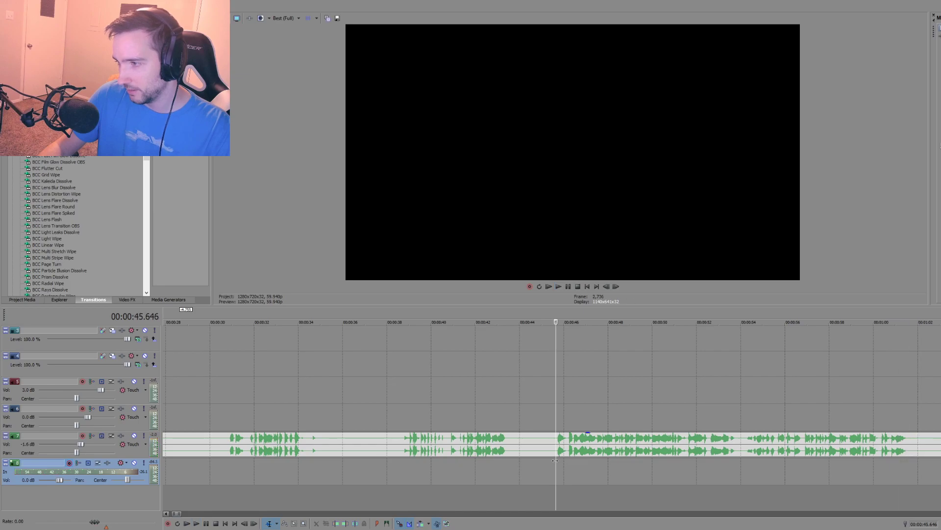
left_click(531, 453)
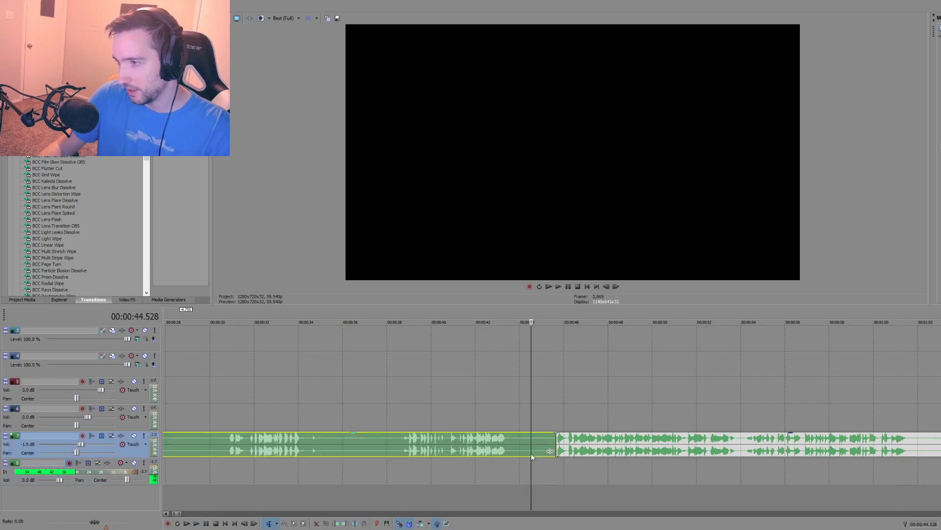
key("Delete")
scroll(533, 463, "down", 5)
left_click_drag(441, 453, 336, 456)
left_click(411, 460)
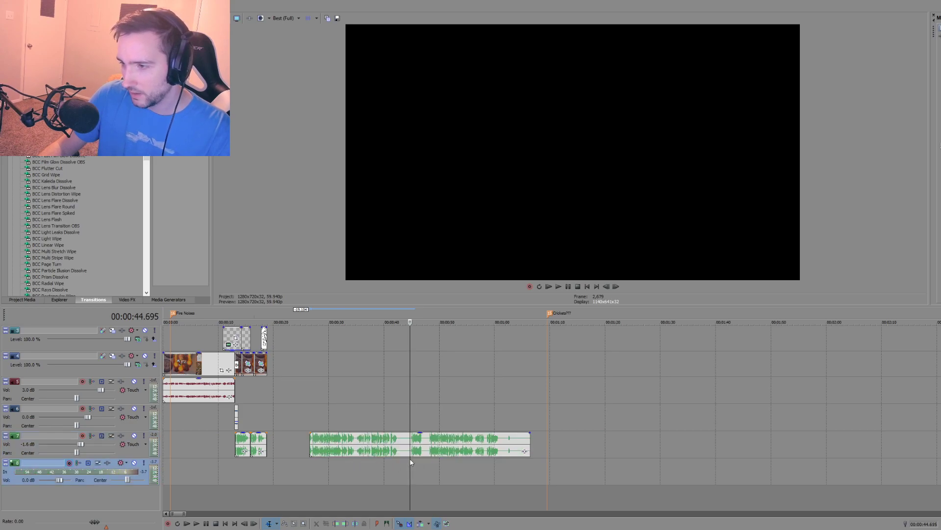
Step: Play the narration from 00:00:44.695, then cut out the section between 00:00:44.094 and 00:00:48.181
key("space")
scroll(428, 473, "up", 2)
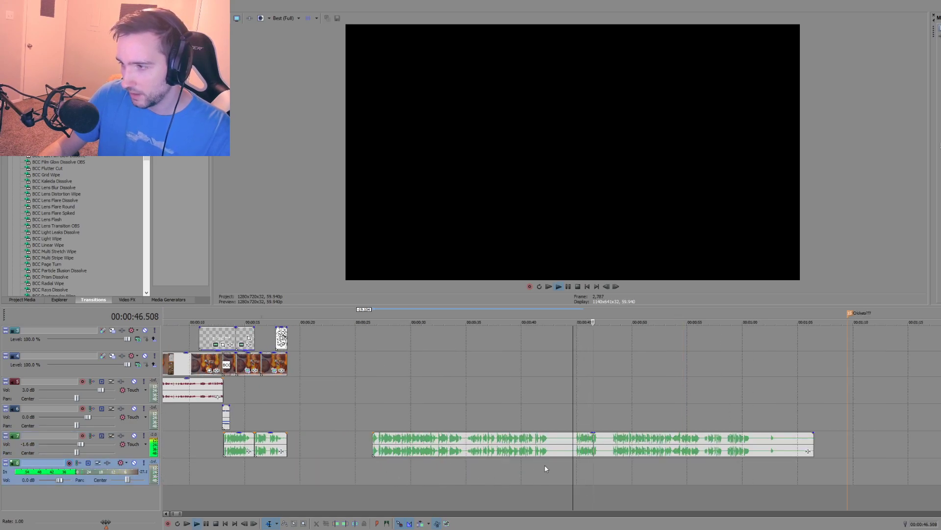
left_click(612, 458)
key("space")
key("s")
left_click(567, 453)
key("s")
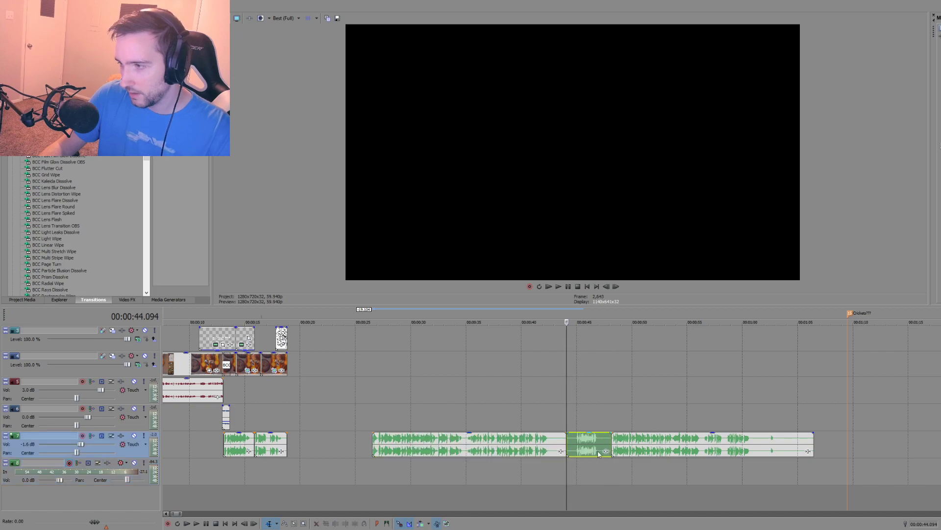
key("Delete")
Step: Play the last narration piece from 00:00:48.181 and the piece before it from 00:00:26.543 to compare them
left_click(614, 453)
key("space")
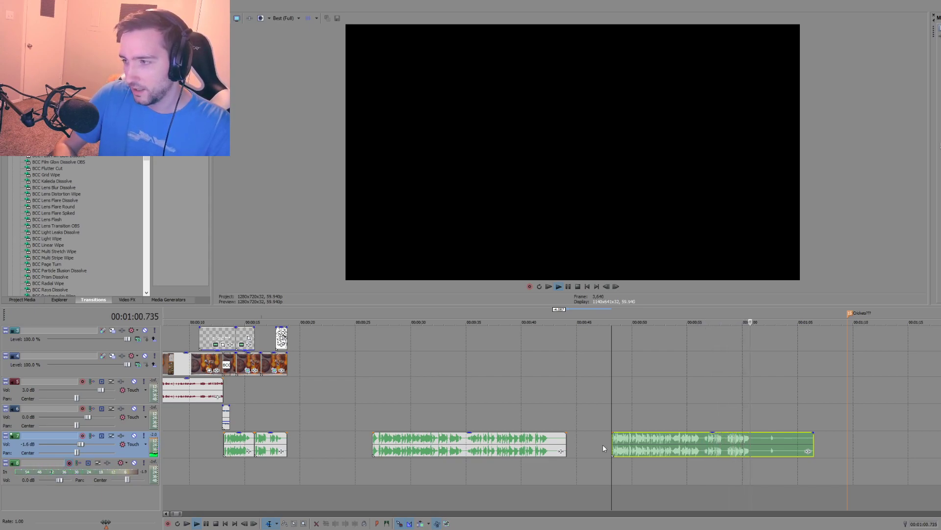
key("space")
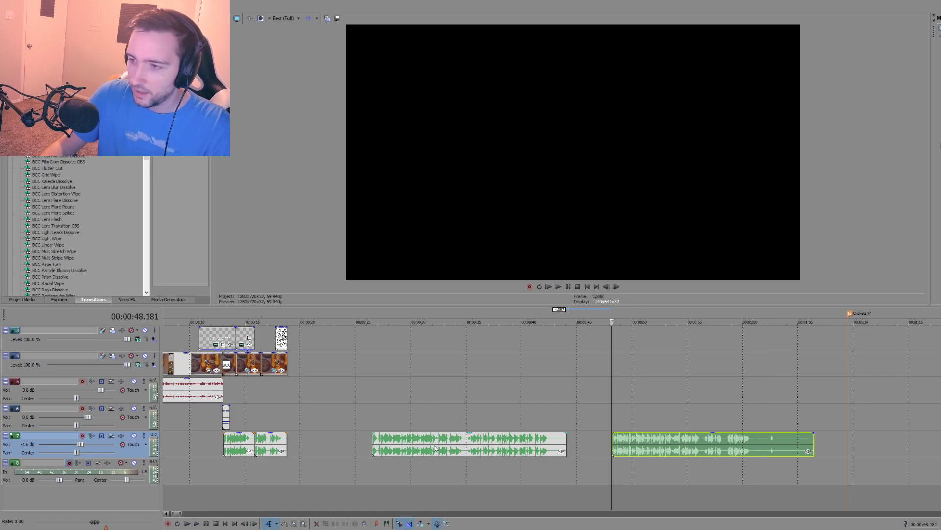
left_click(373, 465)
key("space")
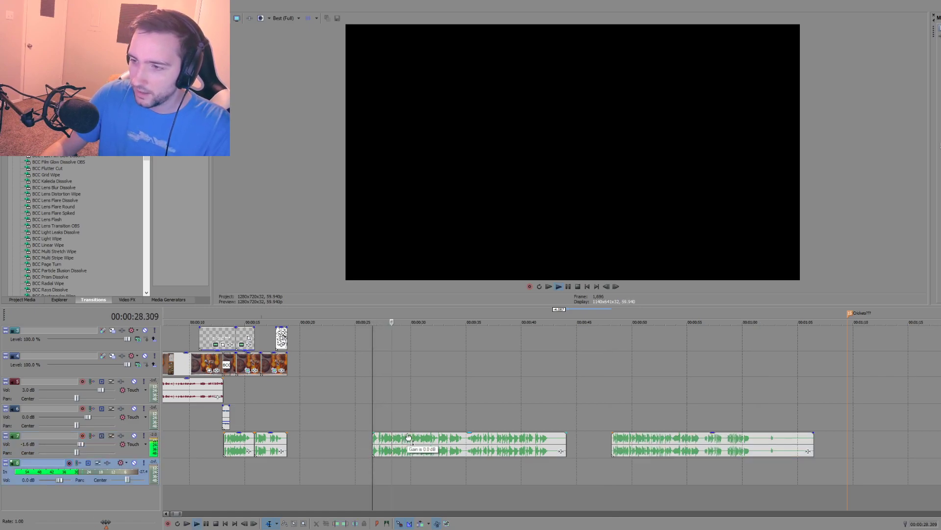
key("space")
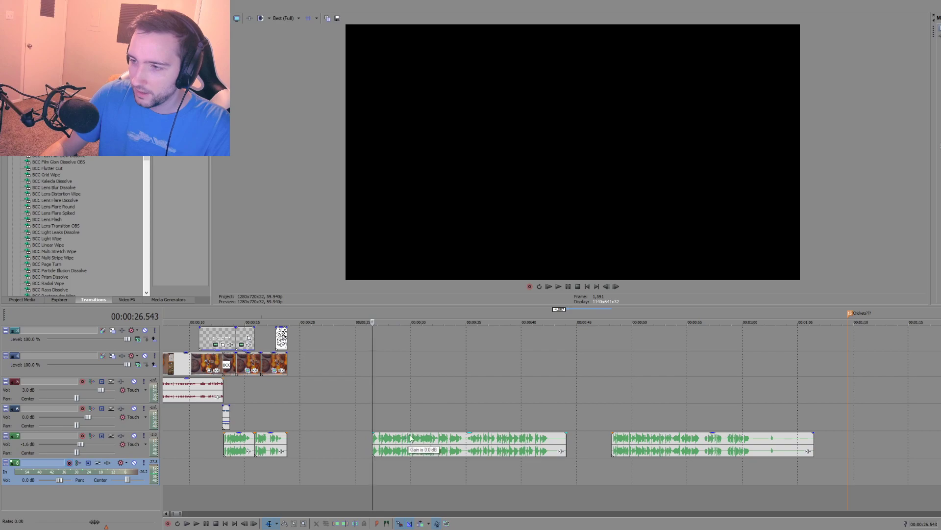
Step: Move the narration piece at 00:00:26.543 down to the lower track at about 00:00:56 and lower both old pieces' gain to silence
left_click(416, 444)
left_click_drag(417, 444, 740, 473)
left_click(255, 466)
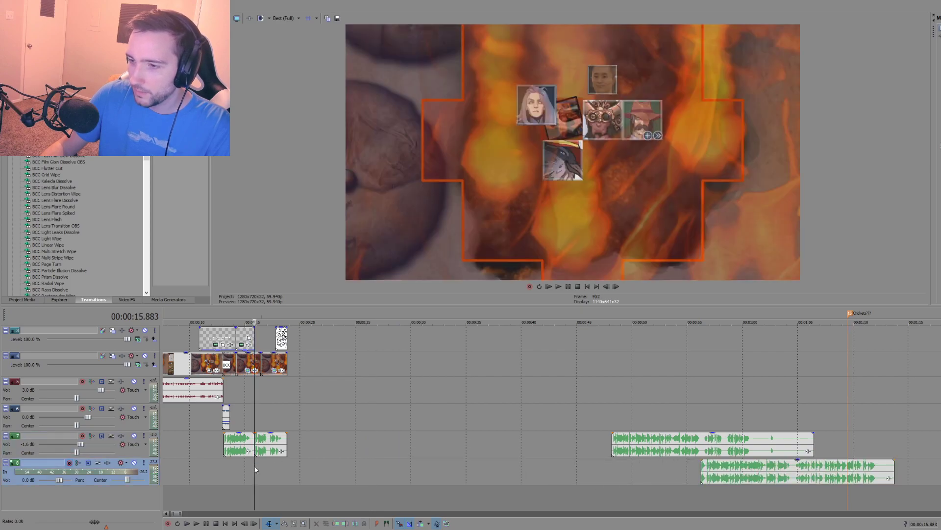
left_click(669, 435)
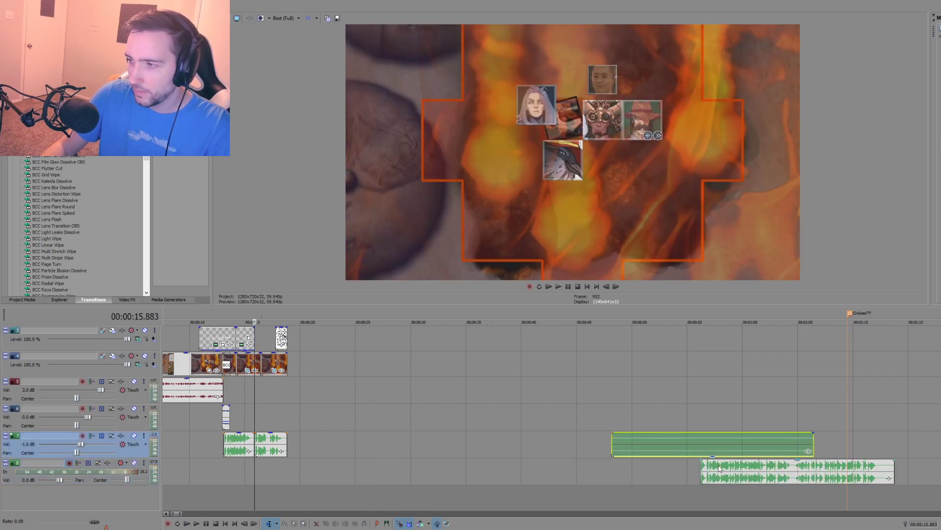
left_click_drag(714, 462, 718, 504)
left_click(255, 471)
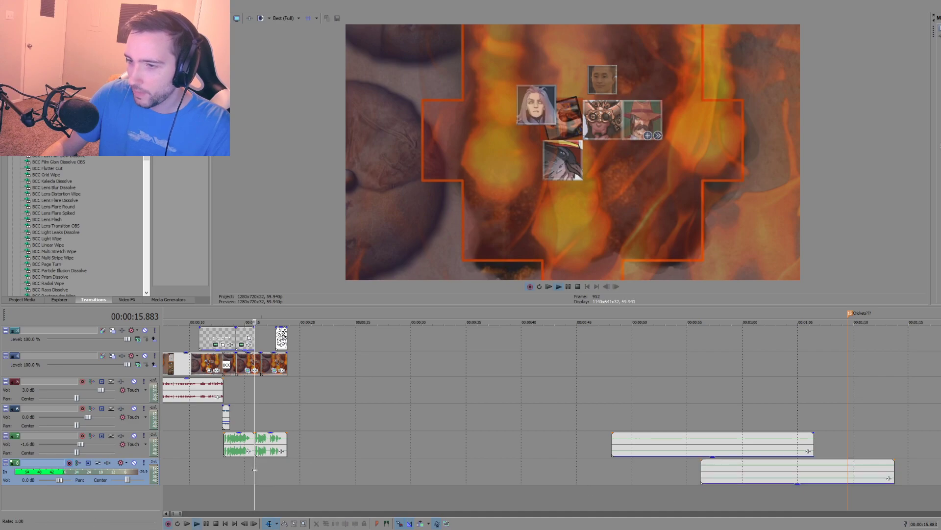
key("ctrl+r")
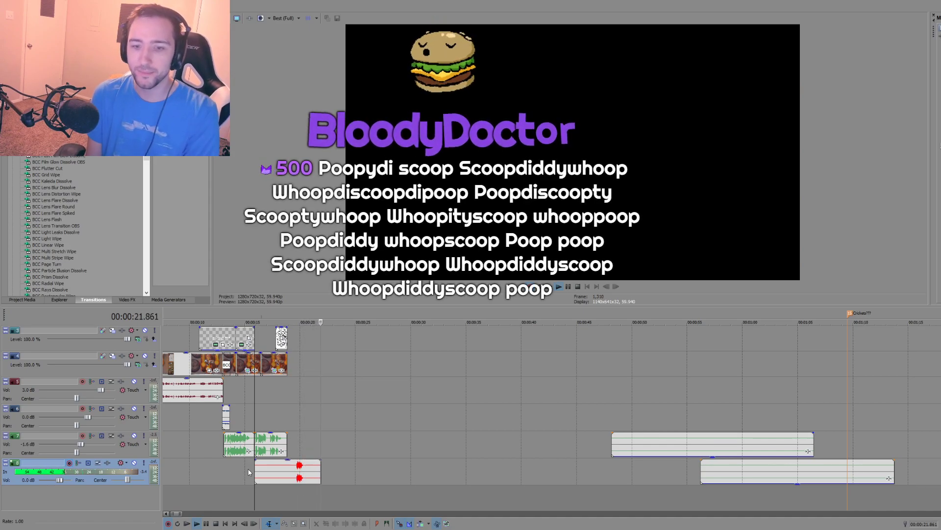
key("space")
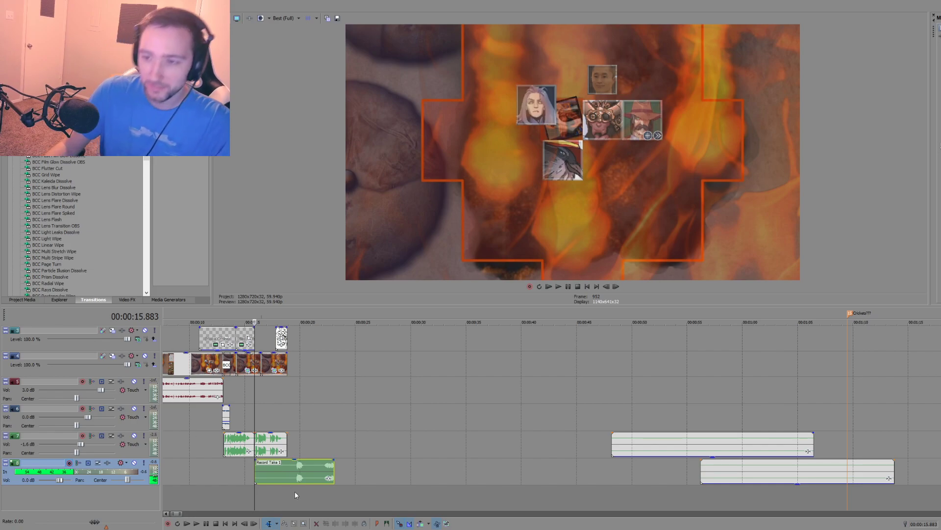
key("Delete")
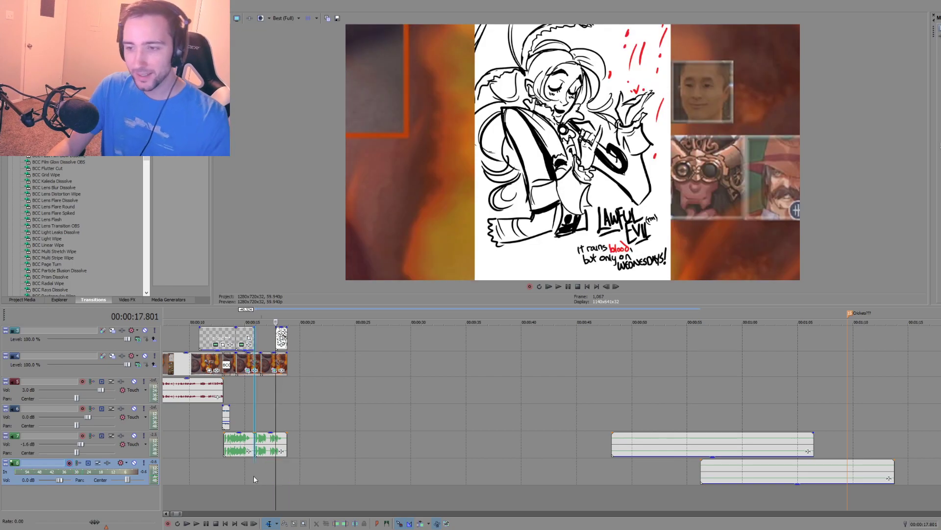
Step: Record a narration take from 00:00:15.883 to 00:01:01.712 and place the cursor in its silent gap at 00:00:45.612
key("ctrl+r")
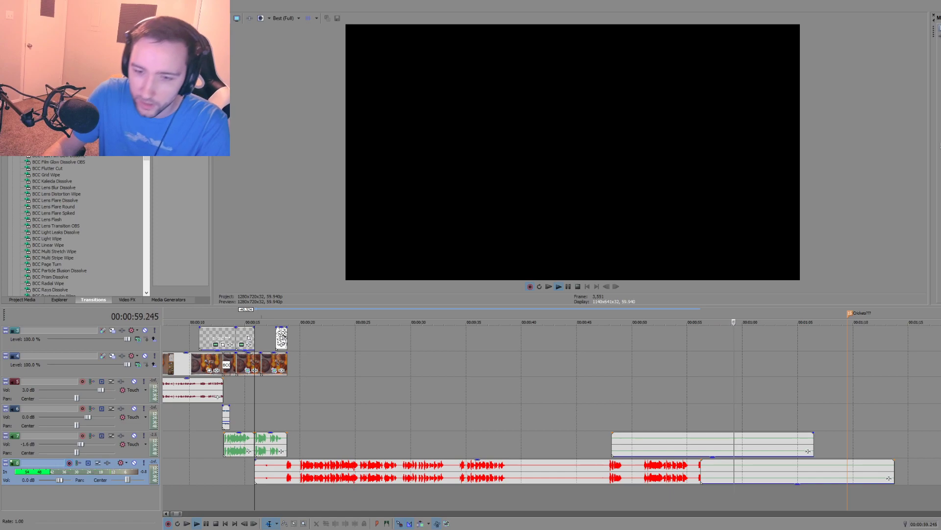
left_click(207, 524)
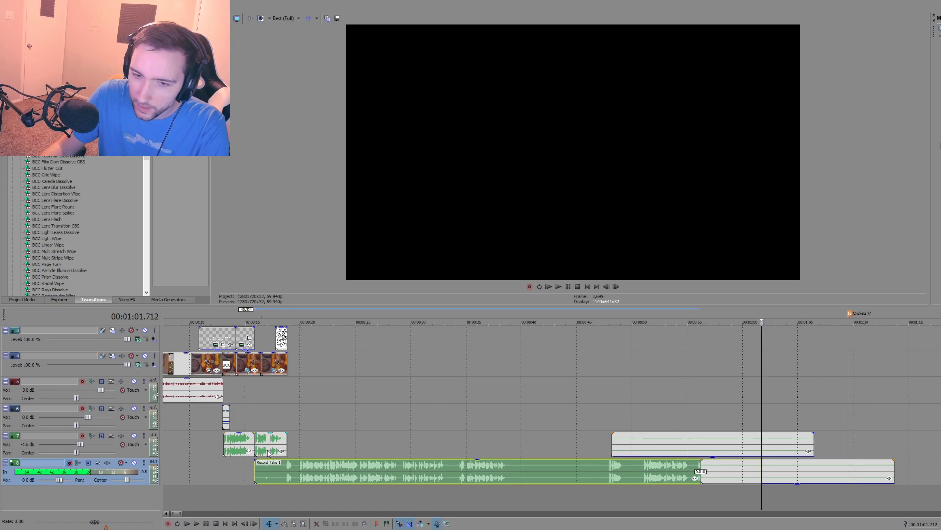
left_click(599, 472)
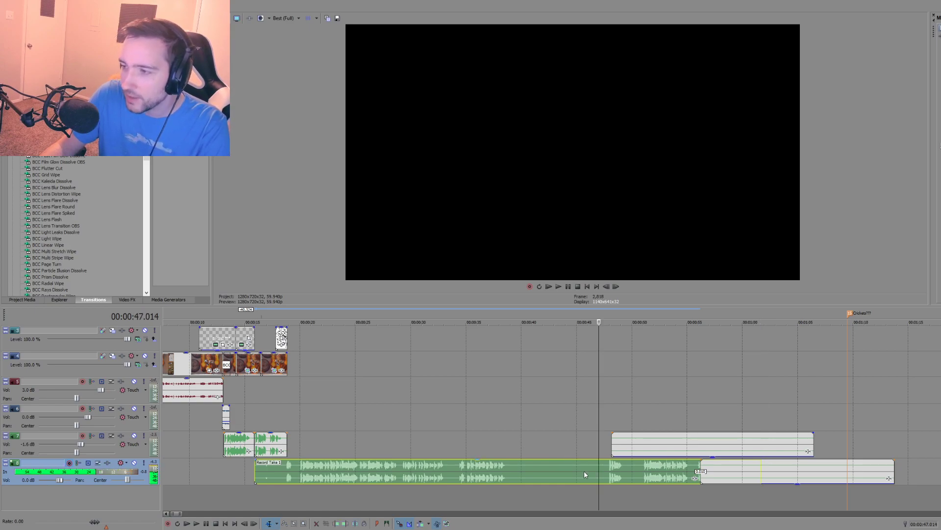
left_click(566, 472)
left_click(552, 474)
left_click(583, 477)
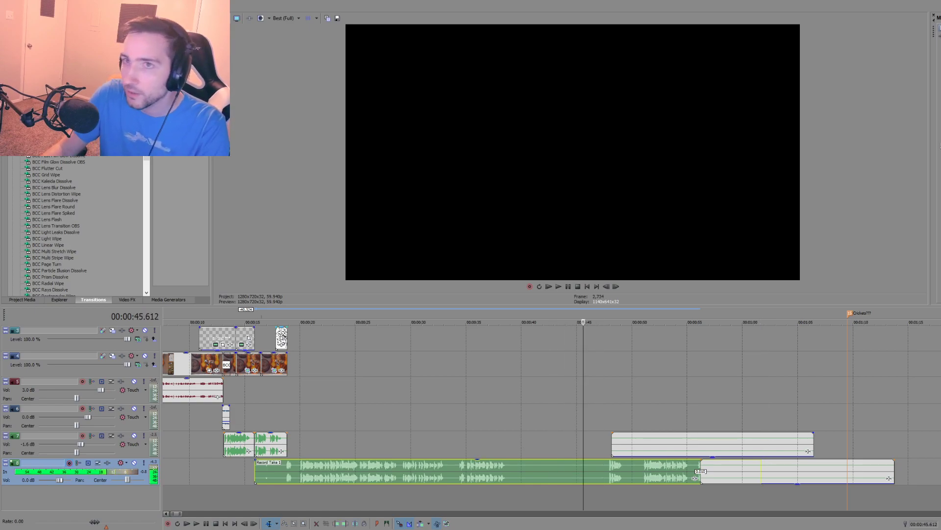
Step: Examine the project's video and audio properties, including the recorded files folder, and close them without changes
left_click(19, 5)
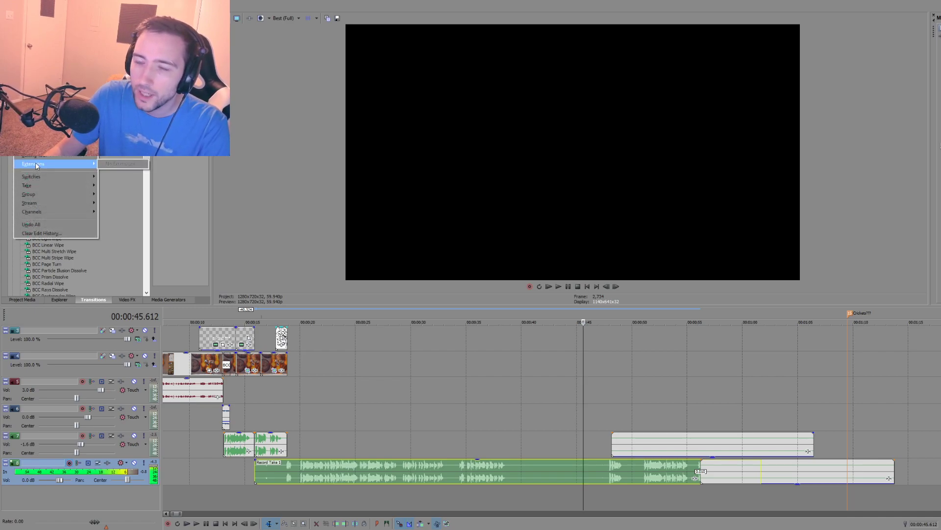
mouse_move(37, 128)
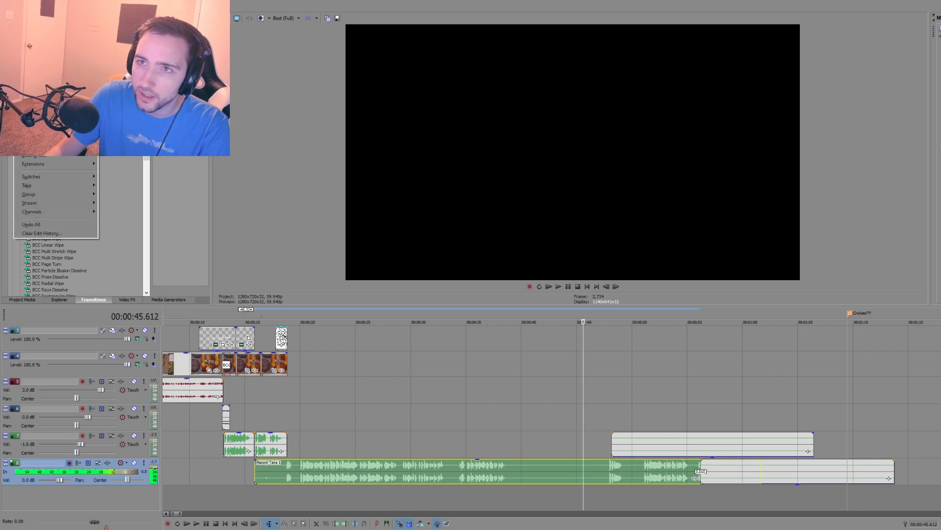
mouse_move(7, 5)
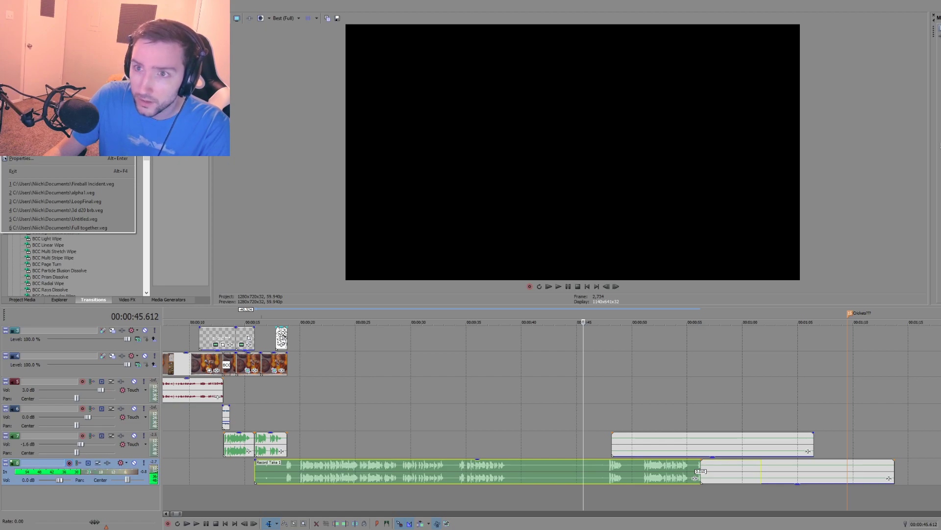
left_click(73, 158)
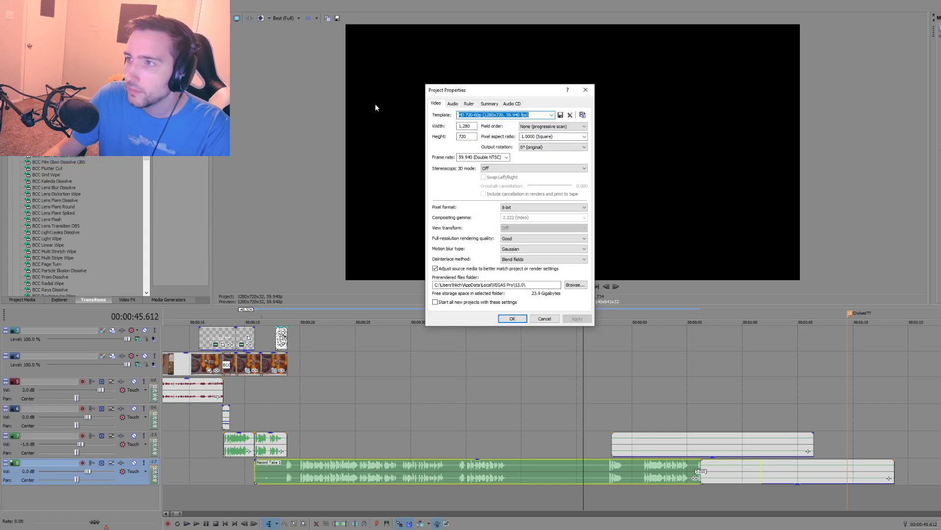
left_click(452, 104)
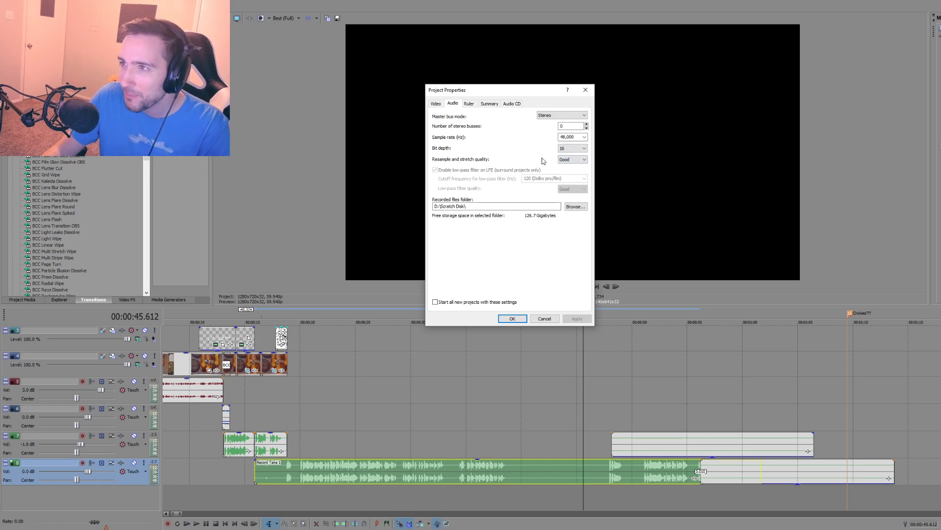
left_click(585, 89)
Step: Split the take at 00:00:46.046 and 00:00:19.770, delete its opening piece and move the middle piece earlier to 00:00:18.819
left_click(587, 468)
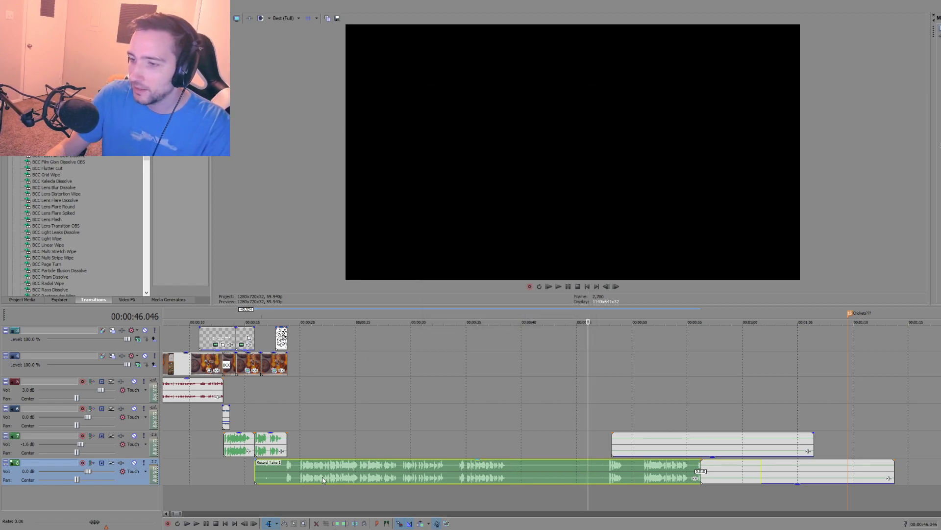
key("s")
left_click(298, 477)
key("s")
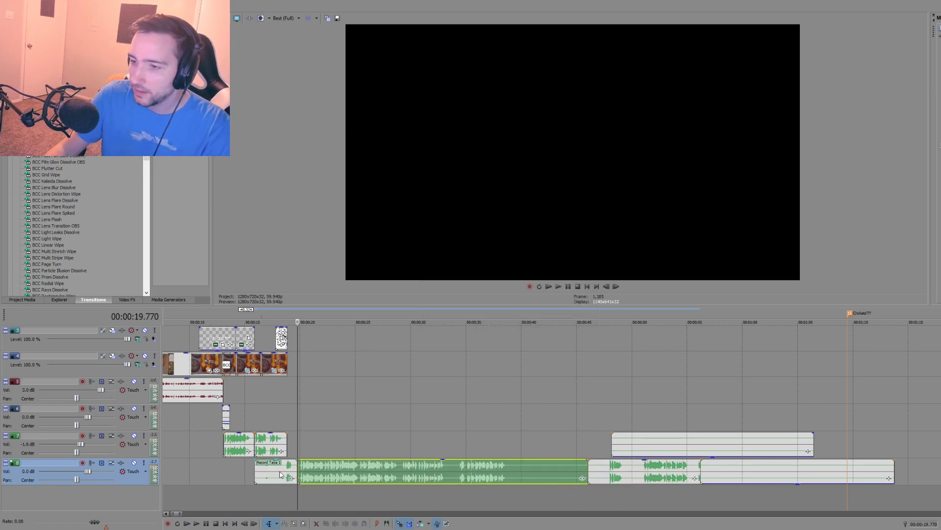
left_click(280, 474)
key("Delete")
left_click_drag(309, 473, 299, 473)
Step: Listen from 00:00:18.819, cut off the silent tail from about 00:00:37.9 and move the kept piece up to the main narration track
left_click(287, 490)
key("space")
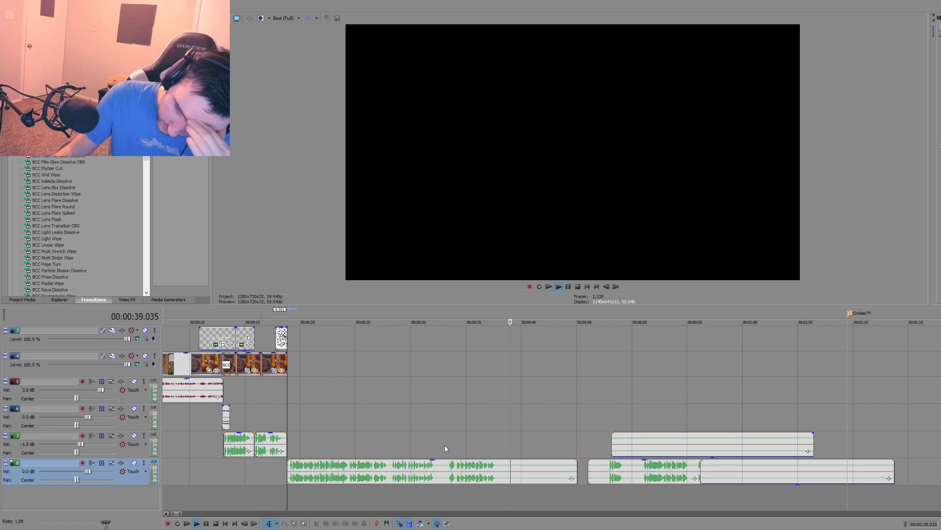
key("space")
left_click(498, 472)
key("s")
left_click(510, 470)
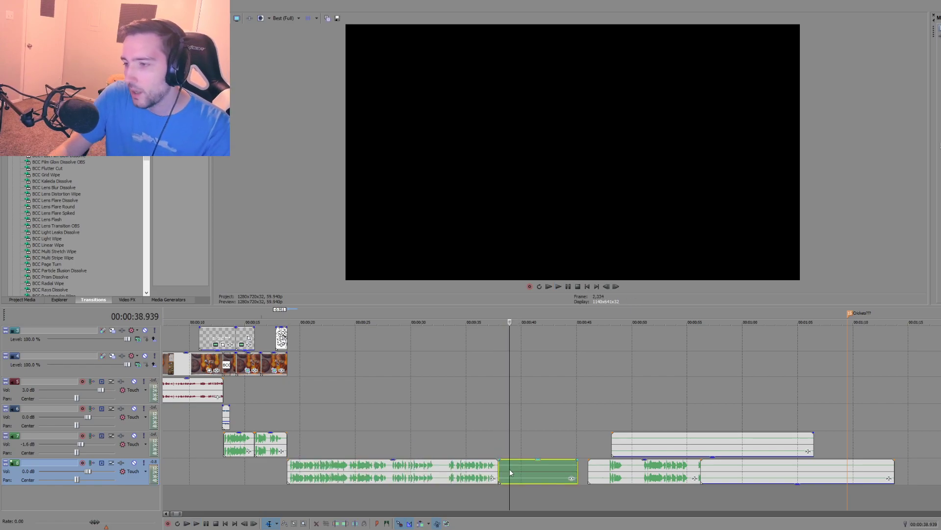
key("Delete")
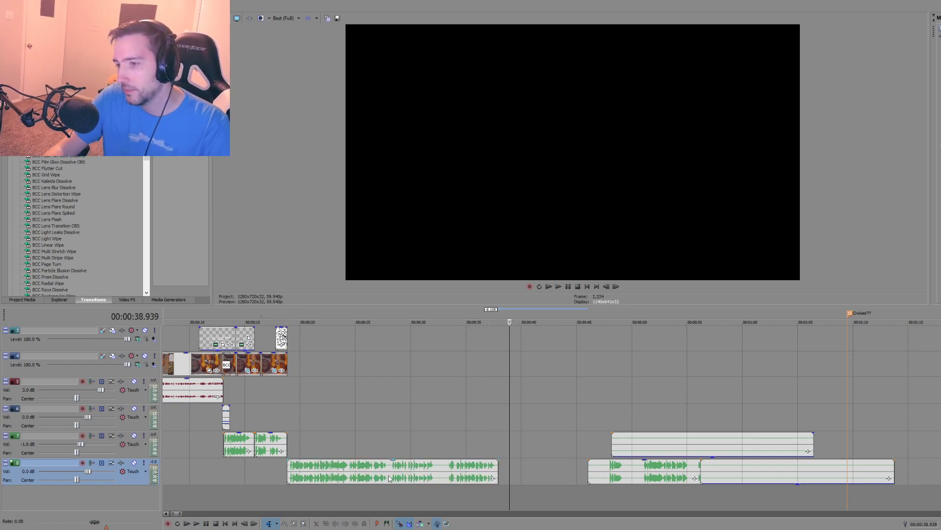
left_click_drag(384, 473, 384, 450)
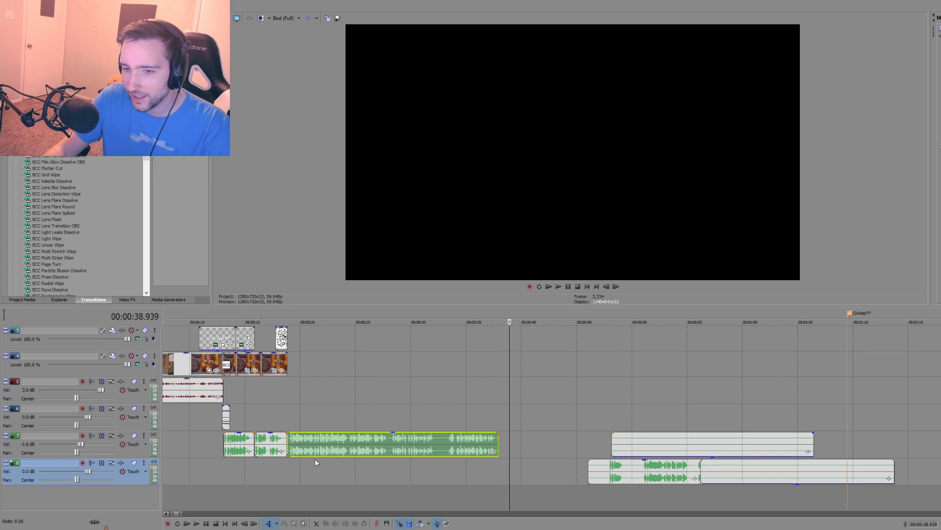
Step: Replay the start of the narration piece from 00:00:18.819 and delete that piece from the main narration track
left_click(290, 460)
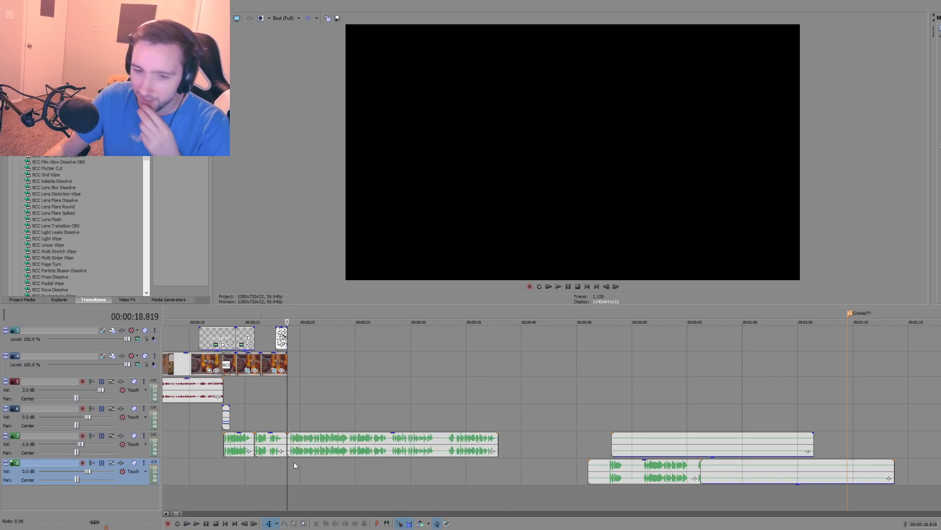
key("space")
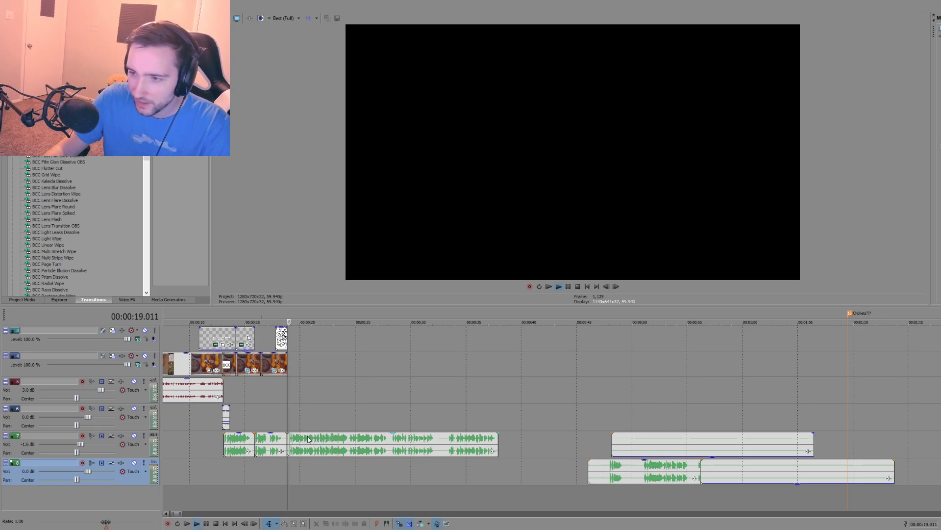
mouse_move(309, 433)
left_mouse_down()
mouse_move(307, 455)
mouse_move(324, 437)
left_mouse_up()
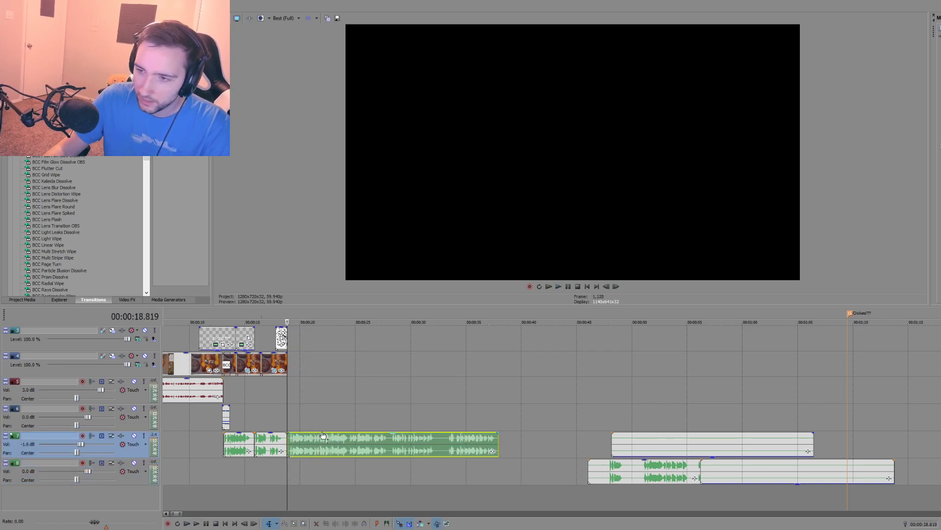
key("space")
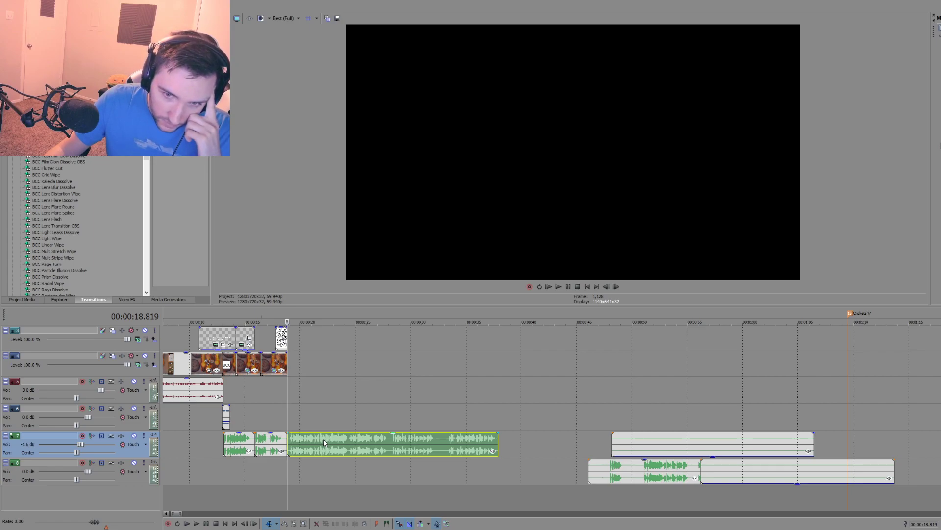
left_click(334, 444)
key("Delete")
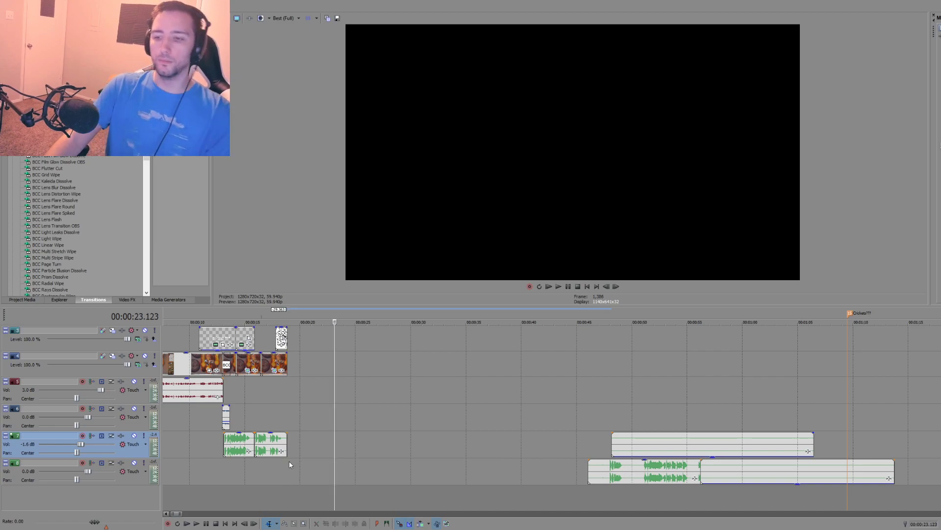
left_click(264, 471)
key("ctrl+r")
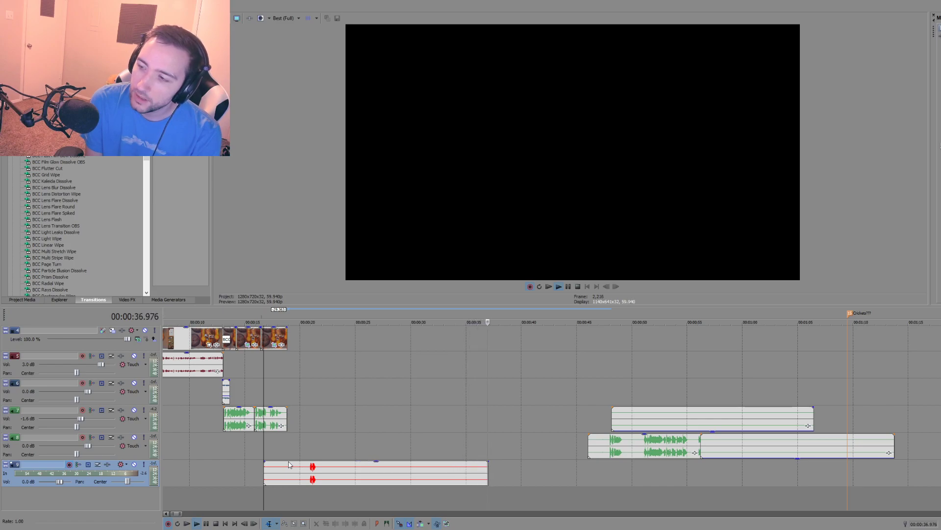
key("space")
left_click(354, 465)
key("Delete")
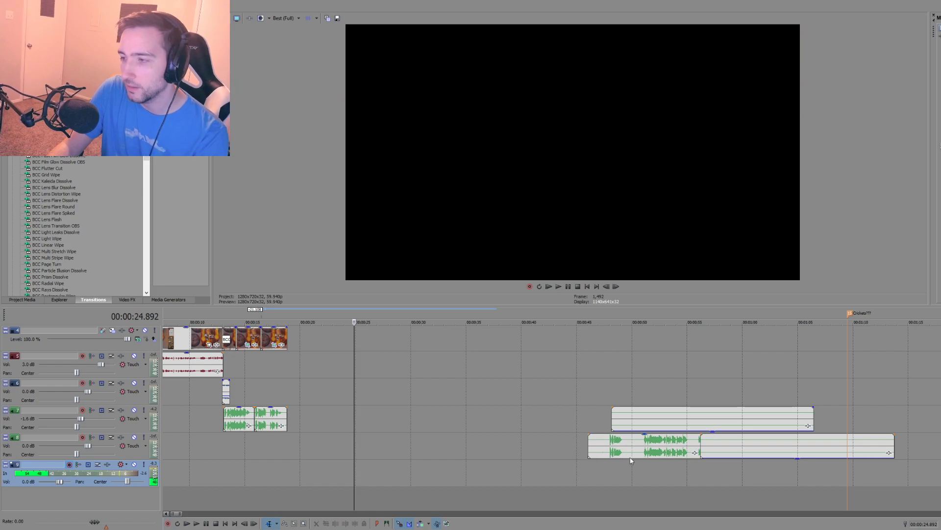
Step: Delete the leftover end of the discarded take and both silenced older narration pieces
left_click(637, 443)
key("Delete")
left_click(641, 419)
key("Delete")
left_click(705, 443)
key("Delete")
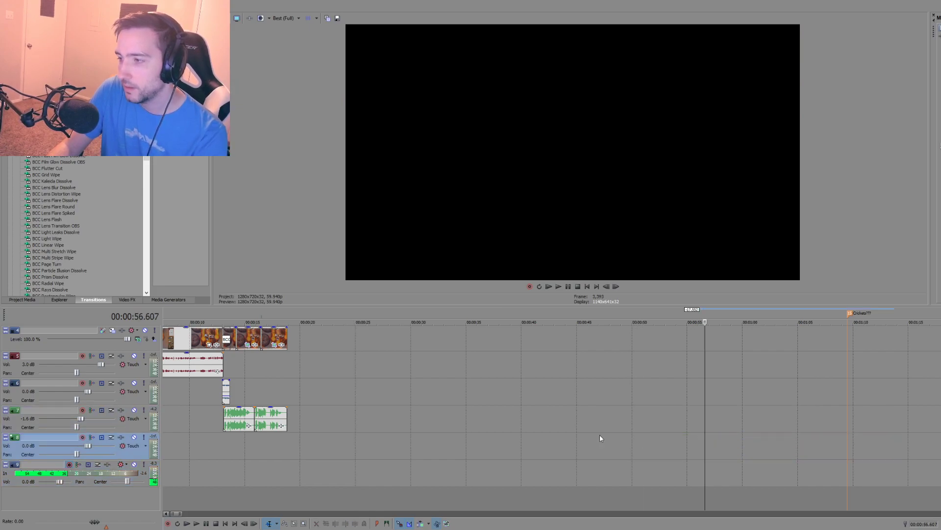
Step: Record a new narration take from about 00:00:18.2 to 00:00:39.072
left_click(284, 445)
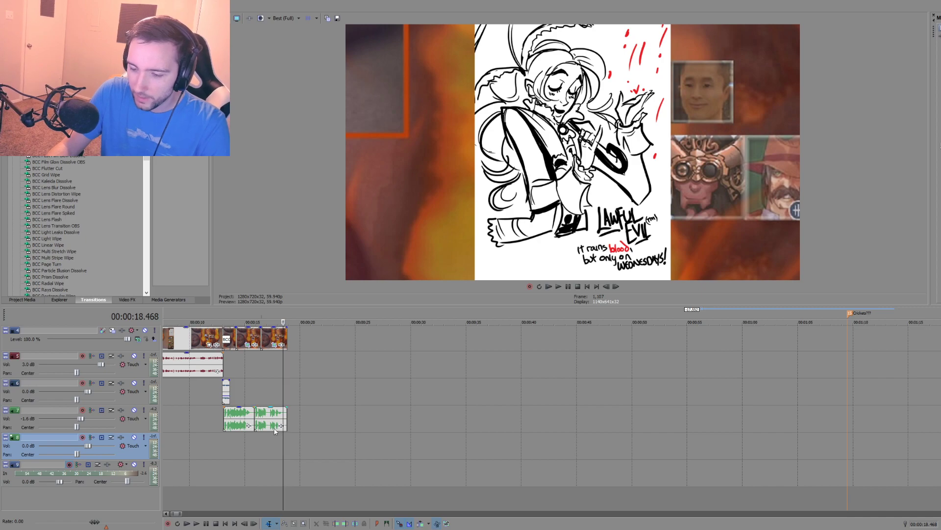
left_click(288, 443)
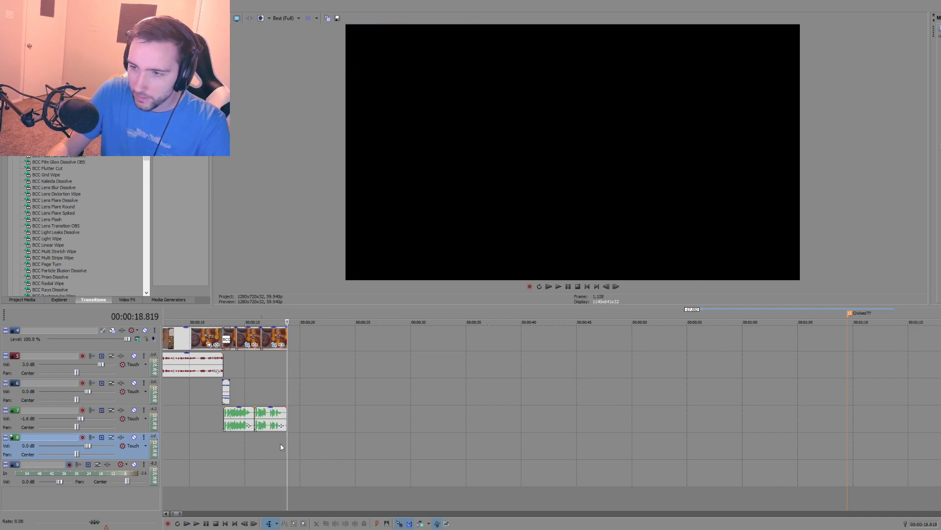
left_click(281, 442)
key("ctrl+r")
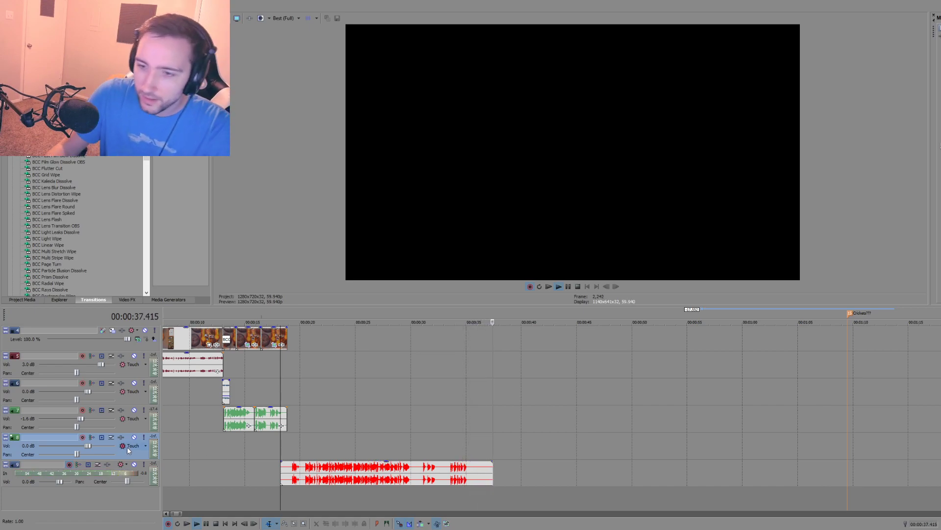
key("space")
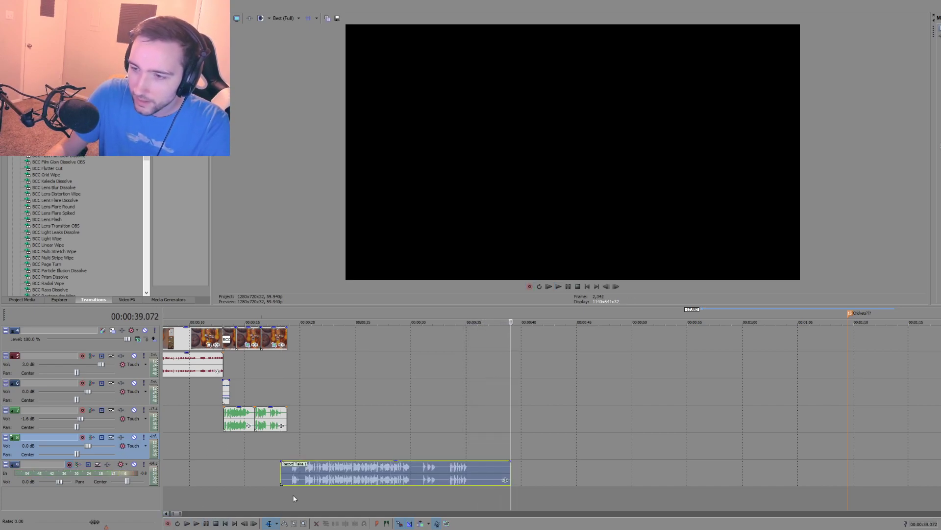
Step: Play the new narration take from 00:00:20.270 to check where its speech begins
left_click(303, 488)
key("space")
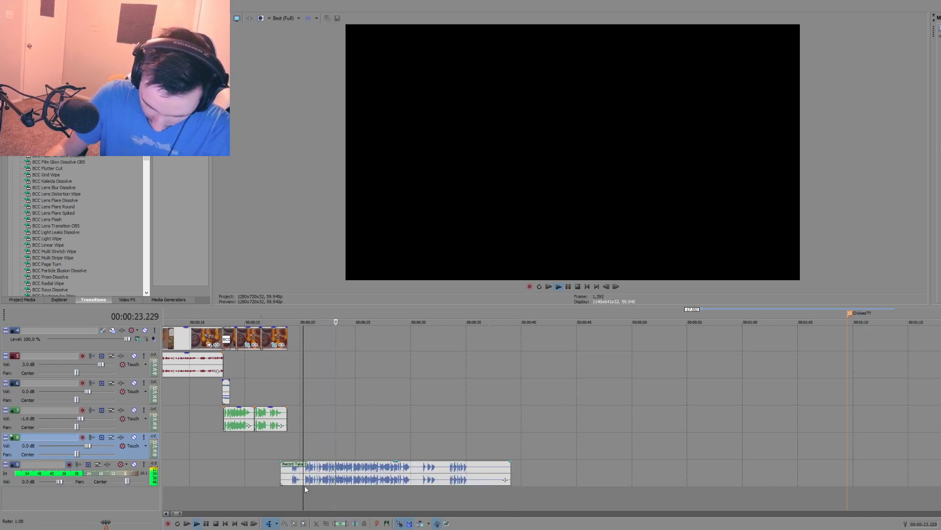
key("space")
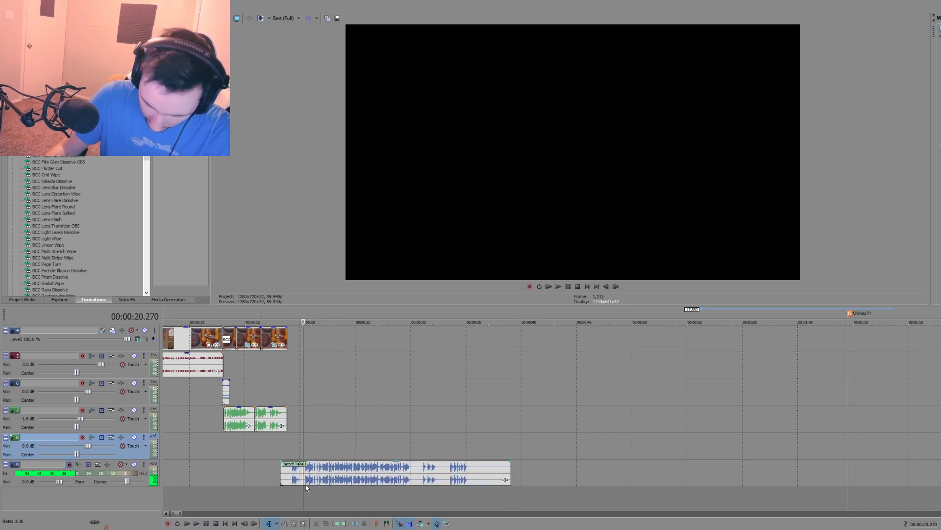
Step: Replay the narration take from 00:00:22.689 and the end of the opening clips, and delete the take
left_click(330, 479)
key("space")
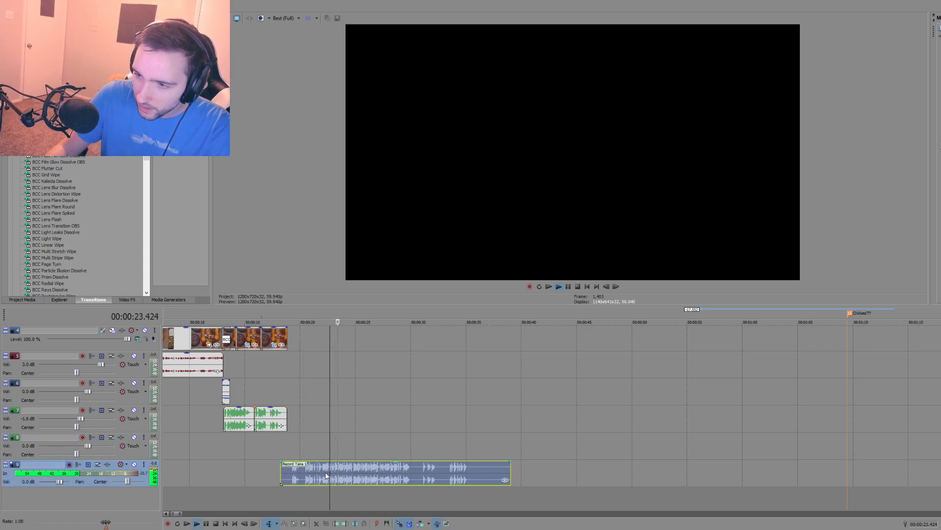
key("space")
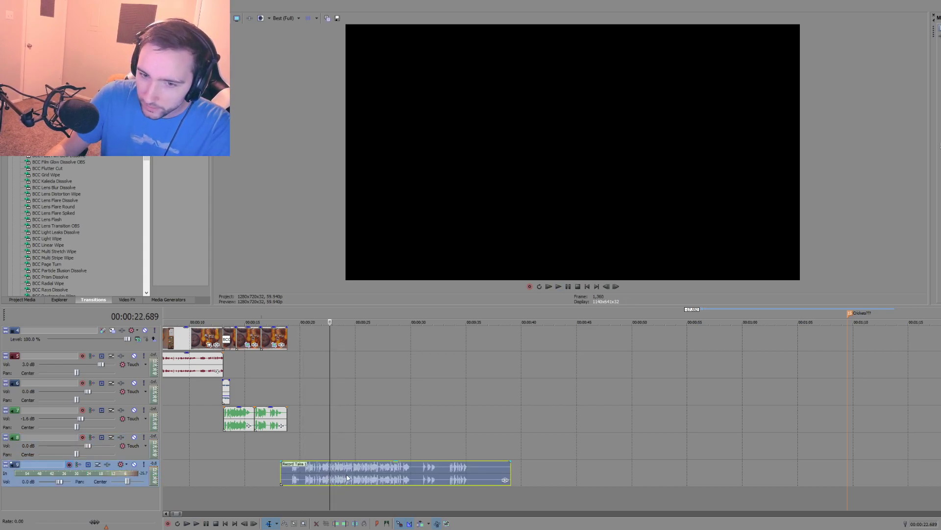
left_click(271, 438)
key("space")
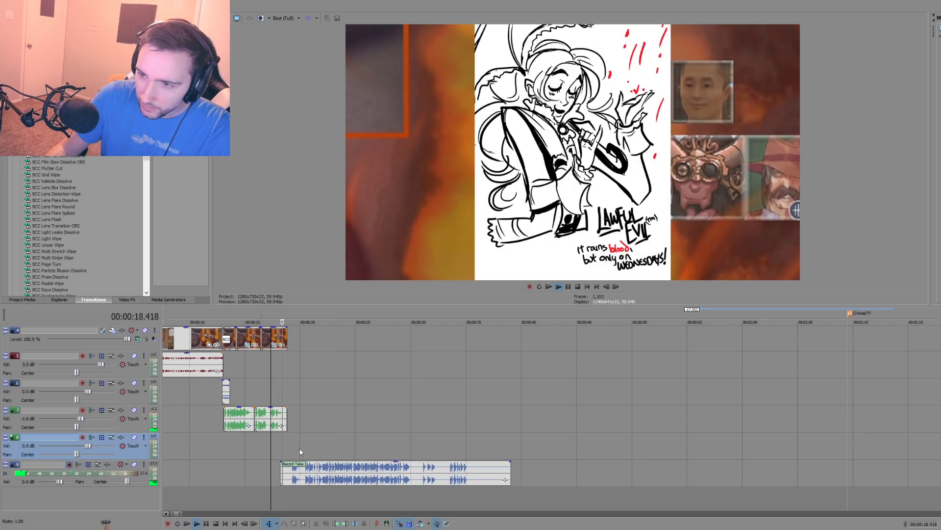
key("space")
left_click(334, 478)
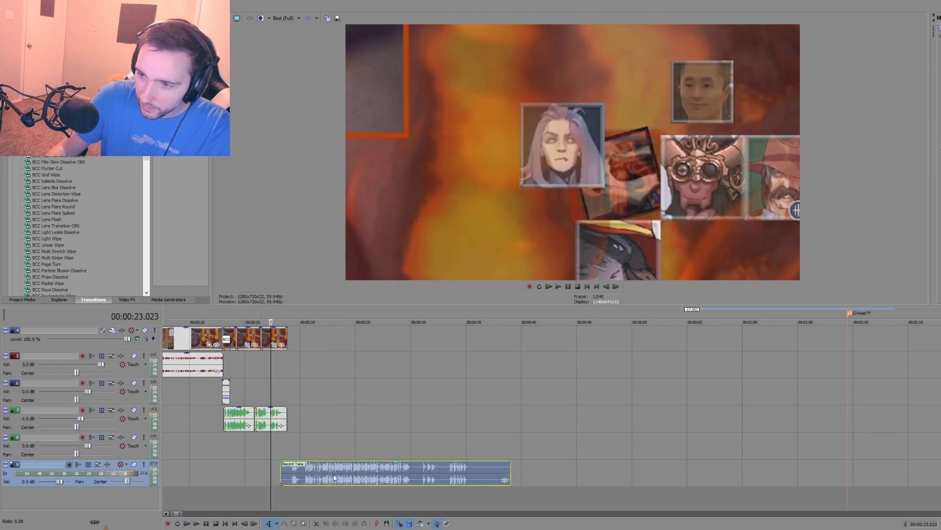
key("Delete")
Step: Record a new narration take from 00:00:18.819 to 00:00:43.010
left_click(283, 446)
left_click(288, 445)
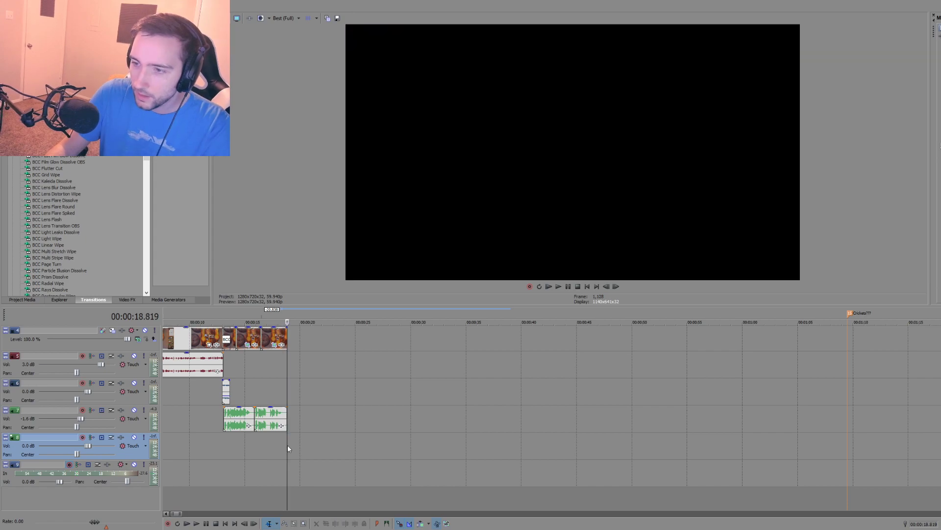
key("ctrl+r")
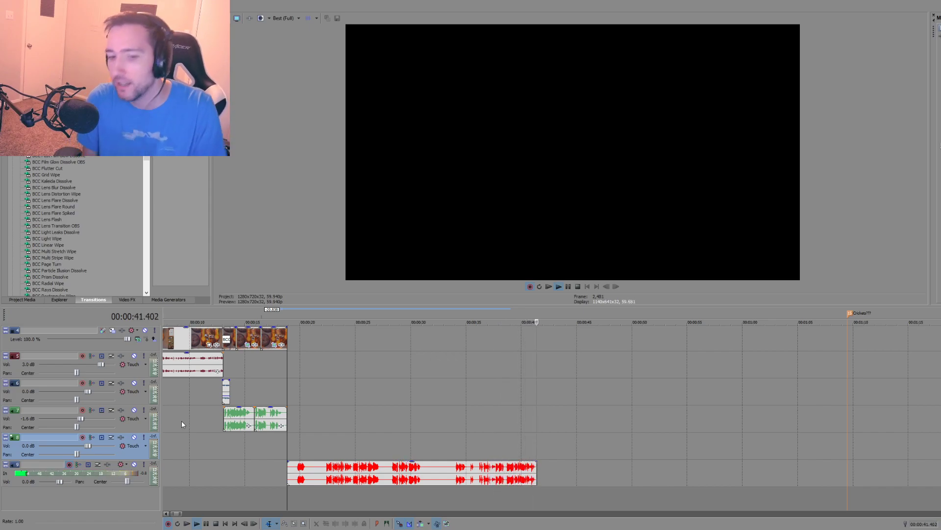
left_click(215, 523)
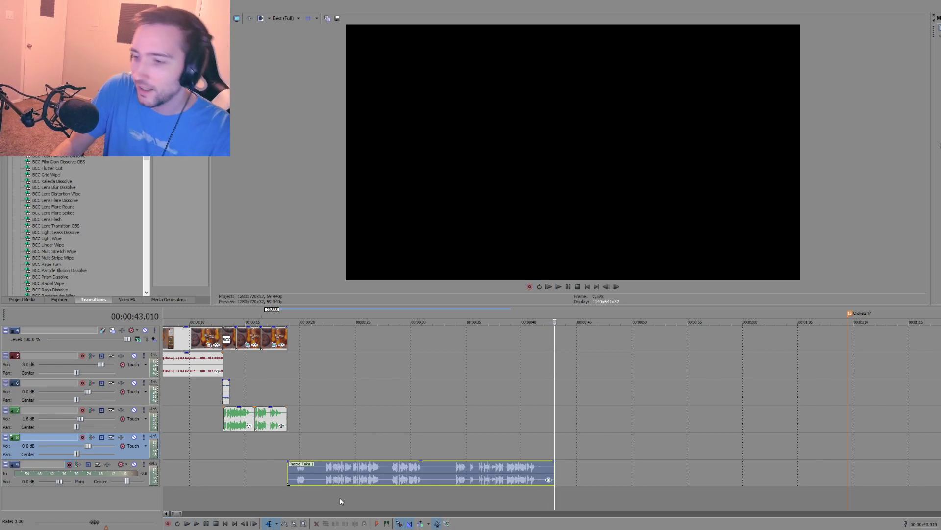
Step: Play the new take from 00:00:22.472 and undo its recording
left_click(327, 492)
key("space")
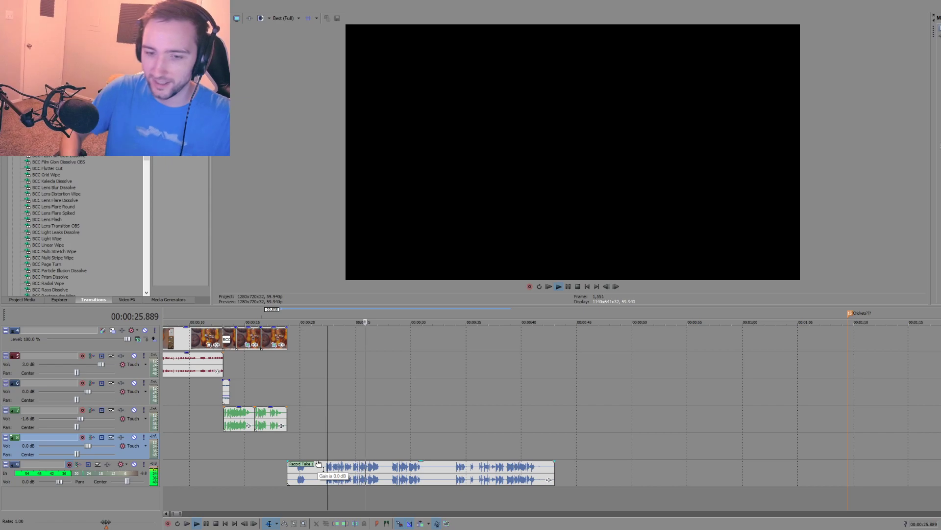
key("space")
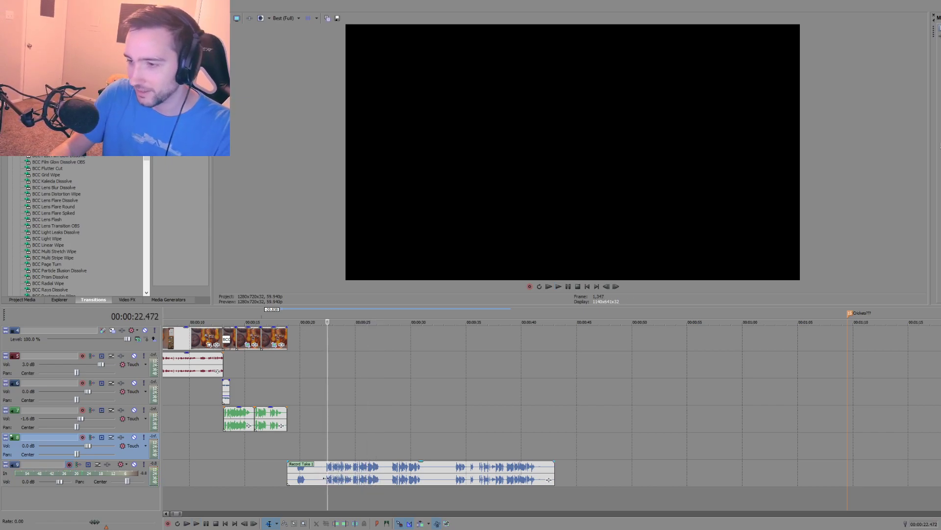
key("ctrl+z")
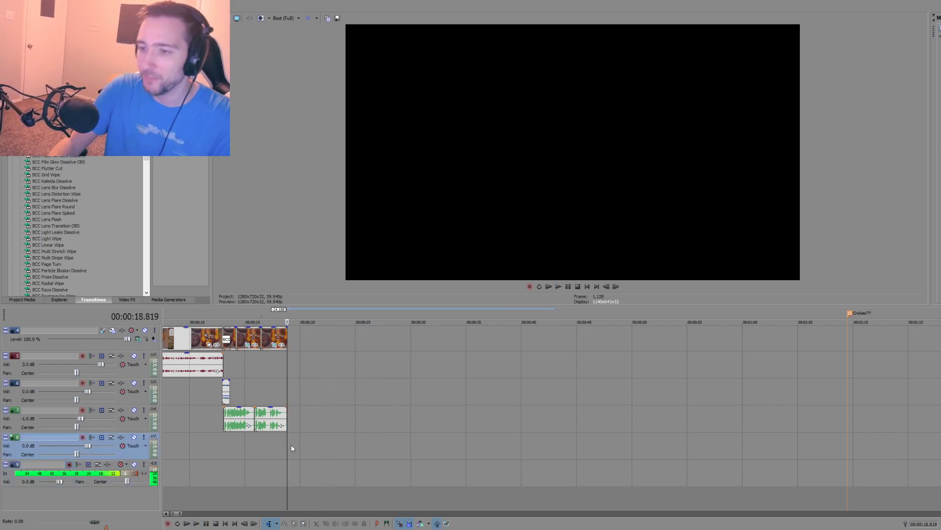
Step: Record another narration take from 00:00:18.819 to about 00:00:40, delete it, and undo the deletion
key("ctrl+r")
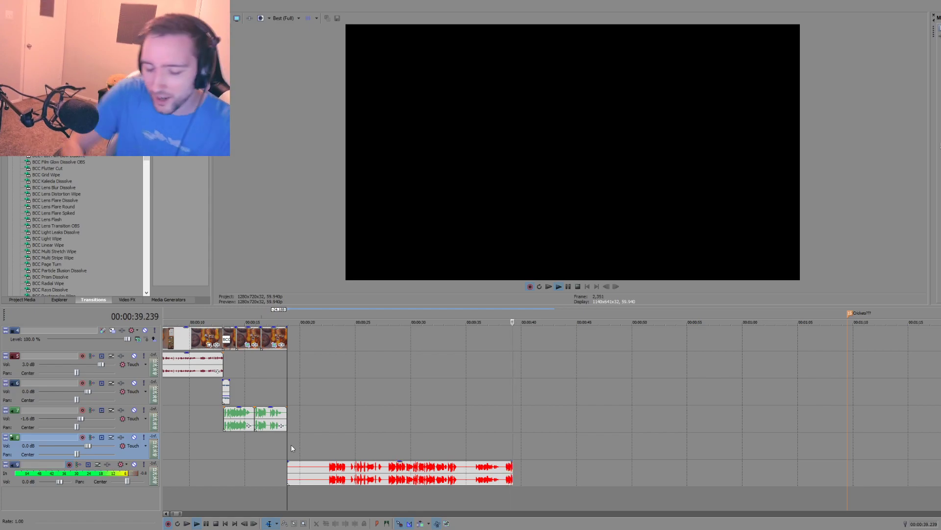
key("space")
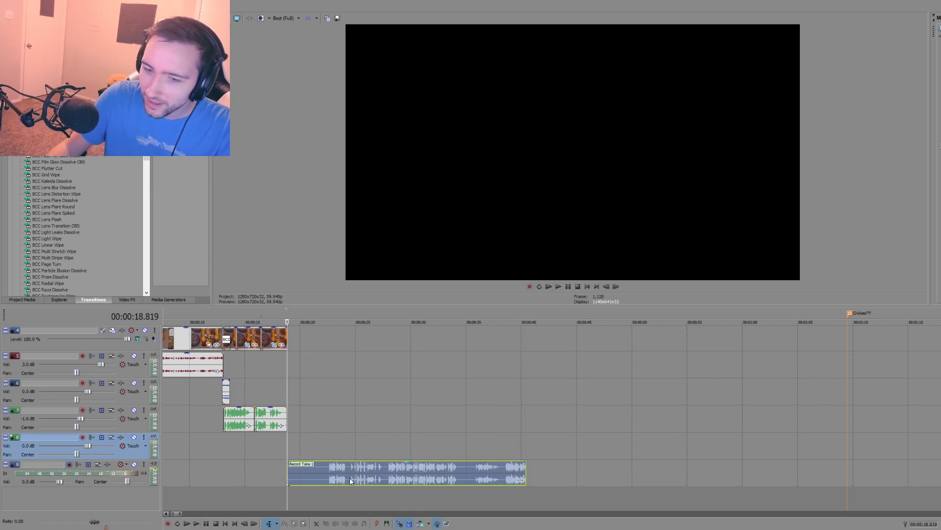
key("Delete")
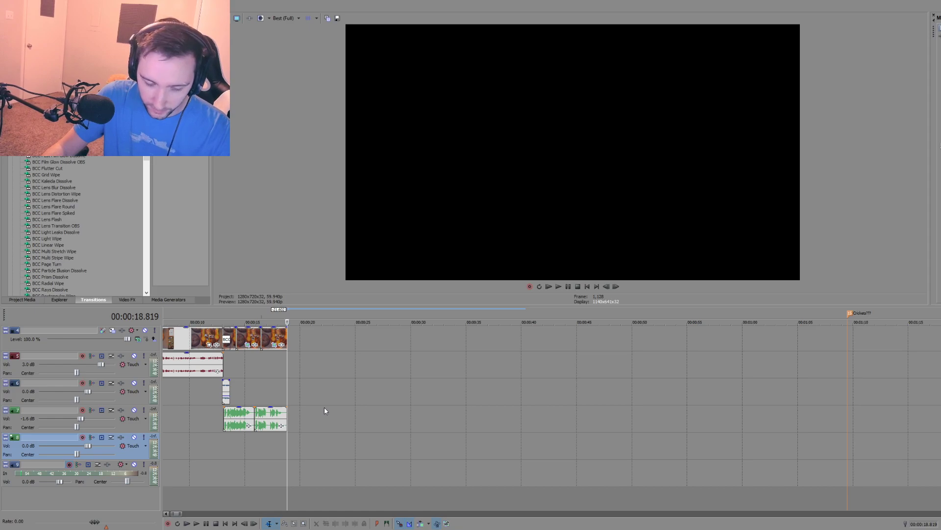
key("ctrl+z")
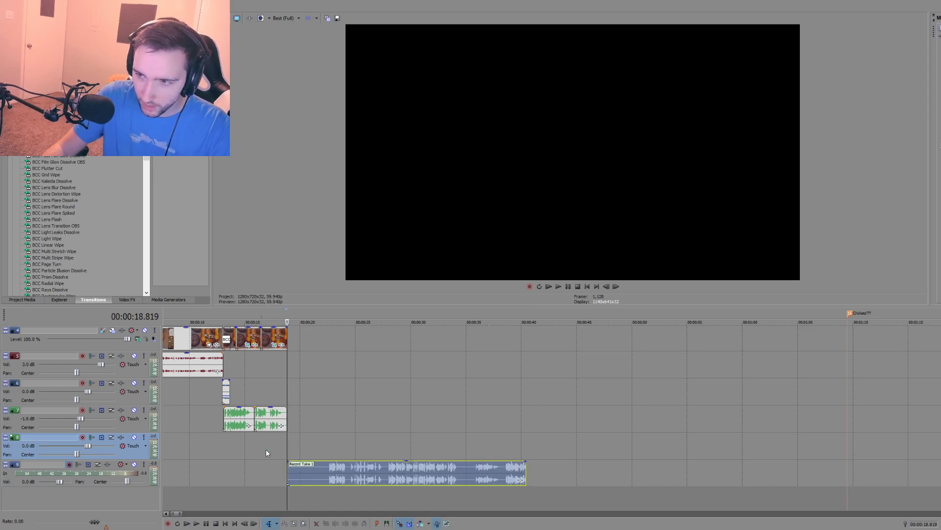
Step: Play the restored take from 00:00:22.439 and from 00:00:24.424 to judge the delivery of its opening lines
key("space")
left_click(330, 472)
left_click(327, 471)
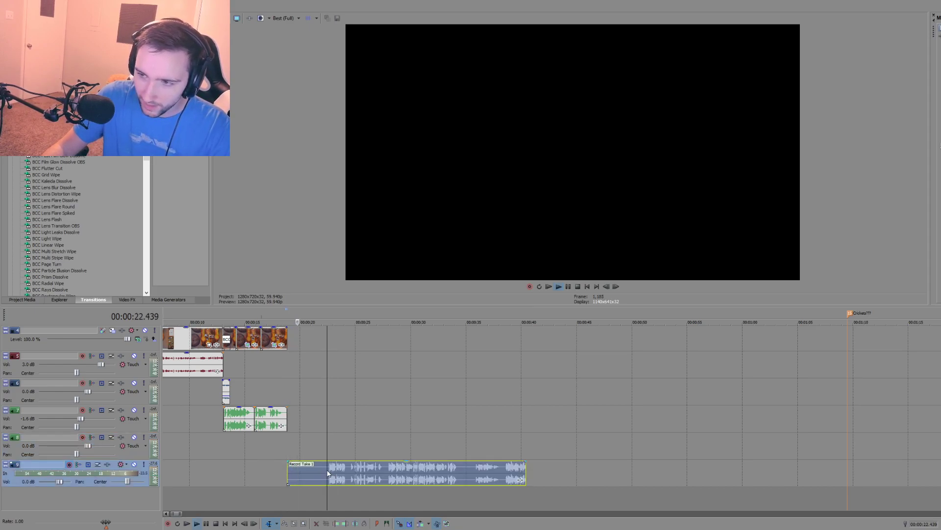
key("space")
key("space")
key("space")
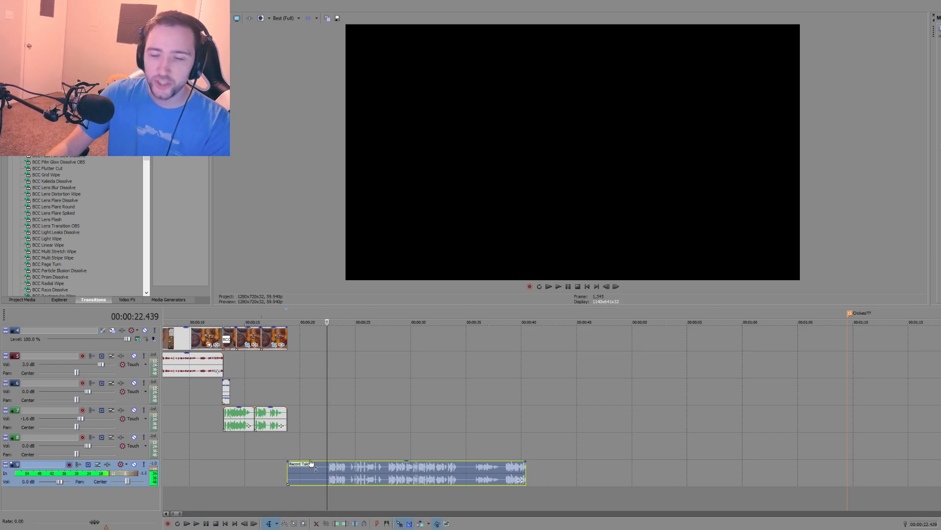
left_click(349, 472)
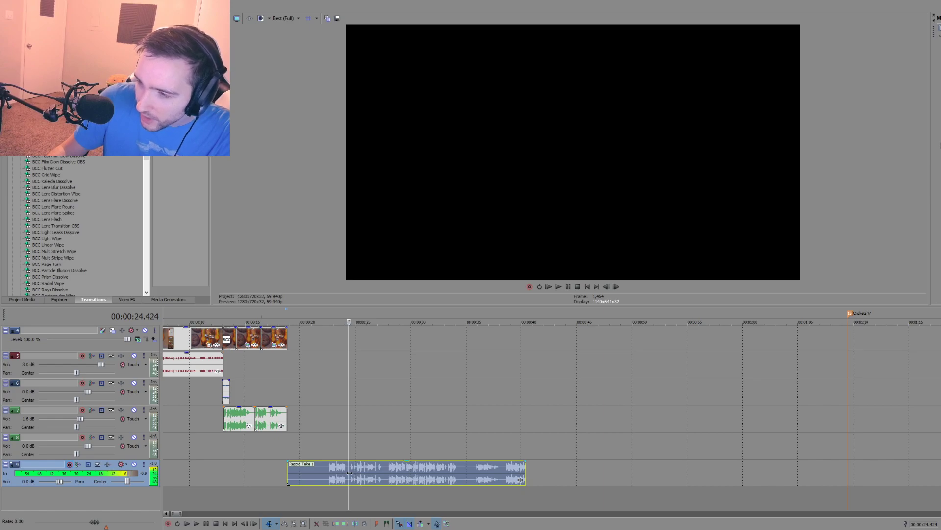
key("space")
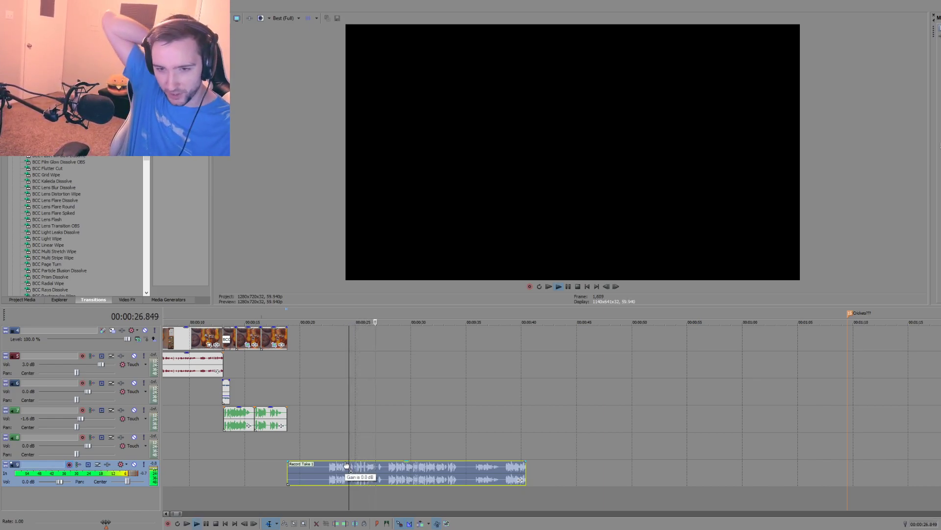
key("space")
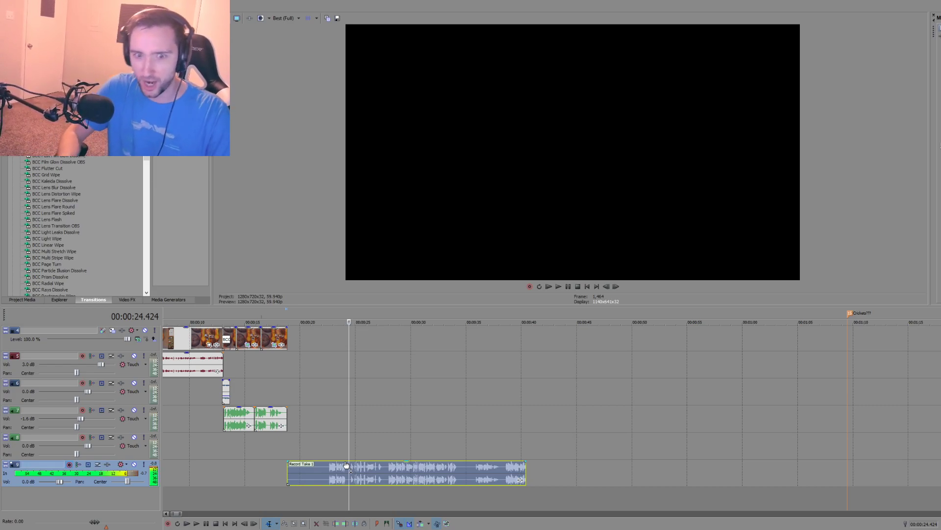
Step: Check the restored take from 00:00:26.843 and delete it from the recording track
left_click_drag(344, 454, 337, 452)
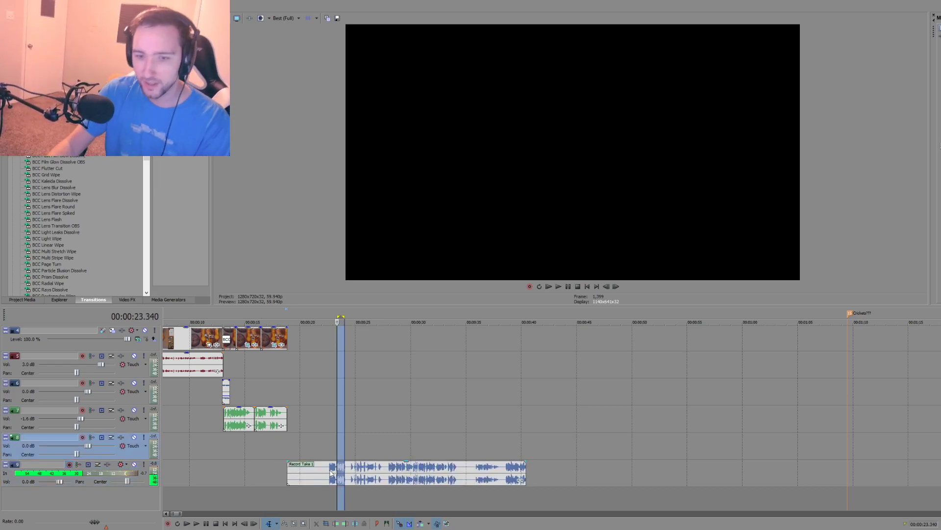
left_click(359, 464)
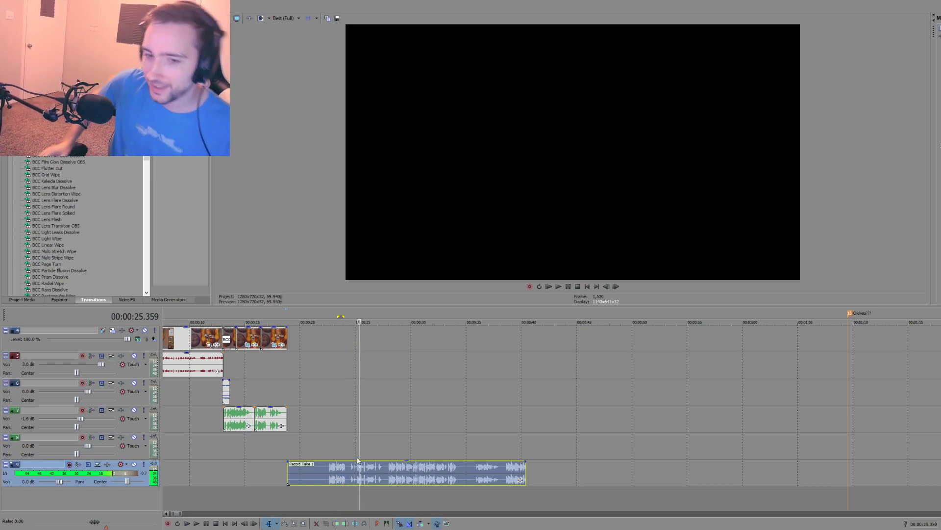
left_click(376, 475)
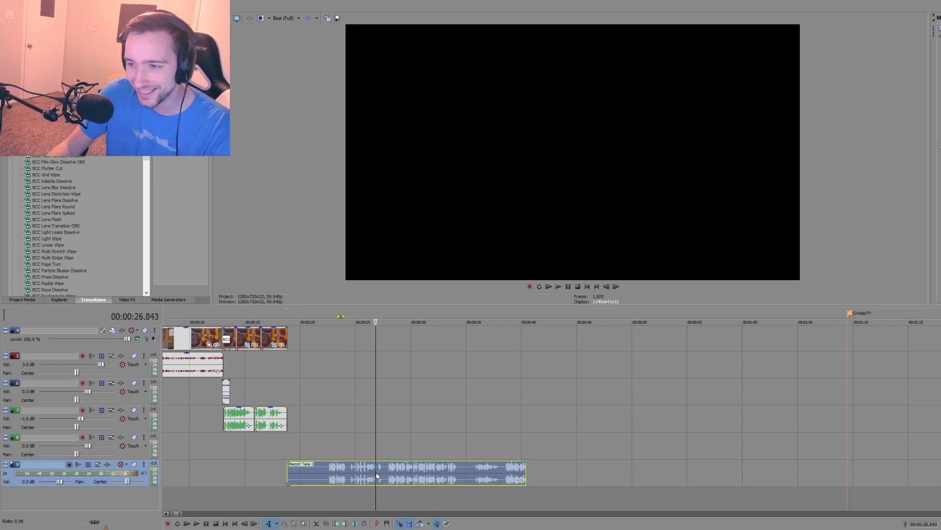
key("space")
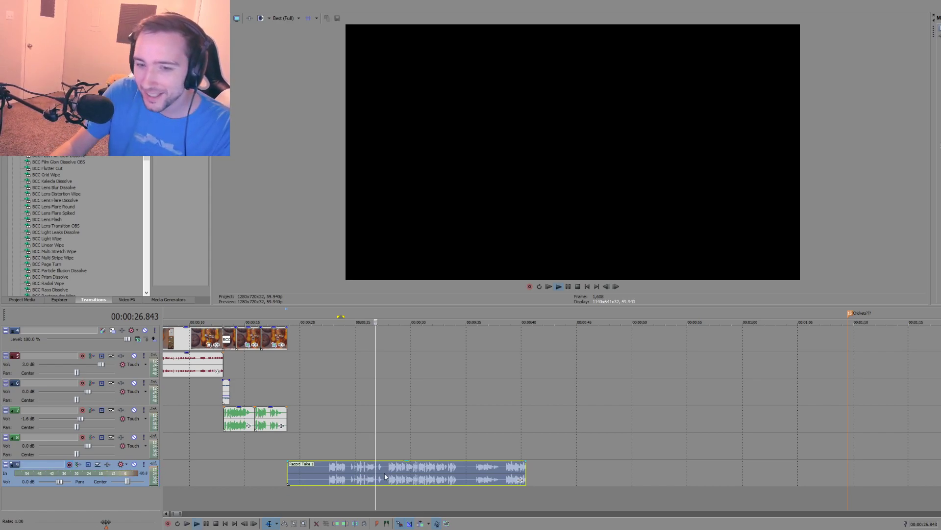
key("space")
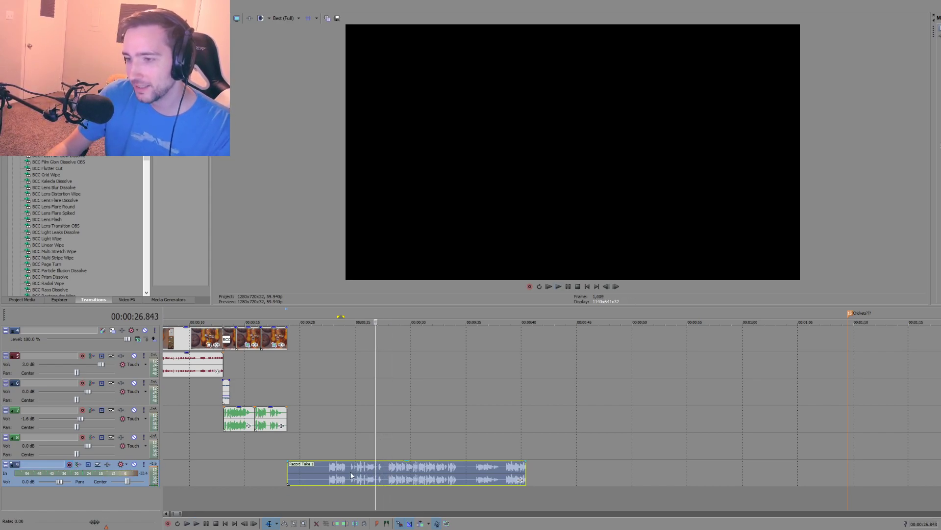
left_click(329, 477)
key("Delete")
Step: Replay the end of the opening clips and record a take from 00:00:15.883 to about 00:00:33
left_click(276, 441)
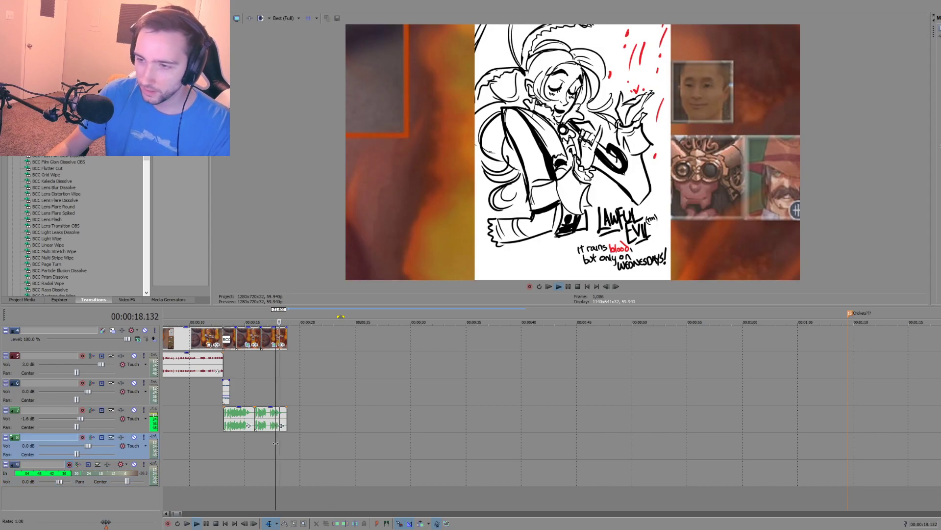
left_click(255, 440)
key("ctrl+r")
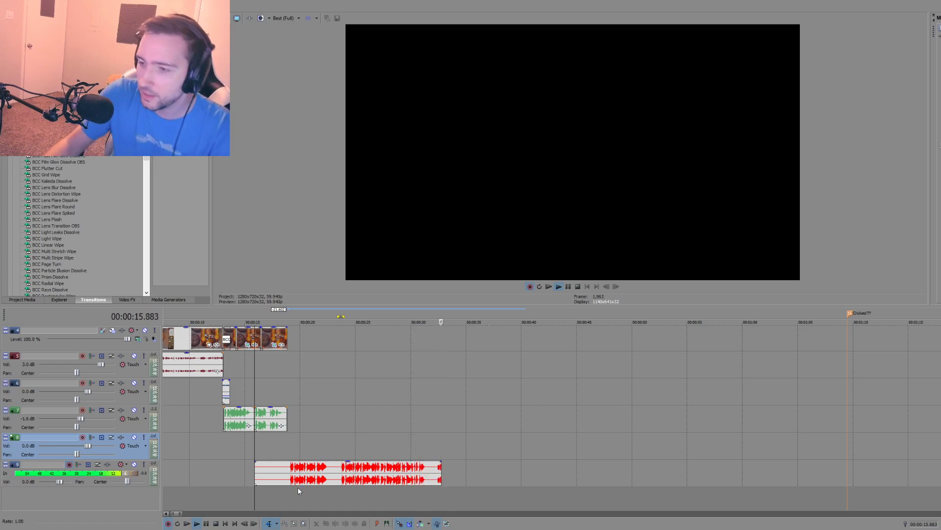
key("space")
Step: Review the latest take from 00:00:25.976 and remove it
left_click(367, 493)
key("space")
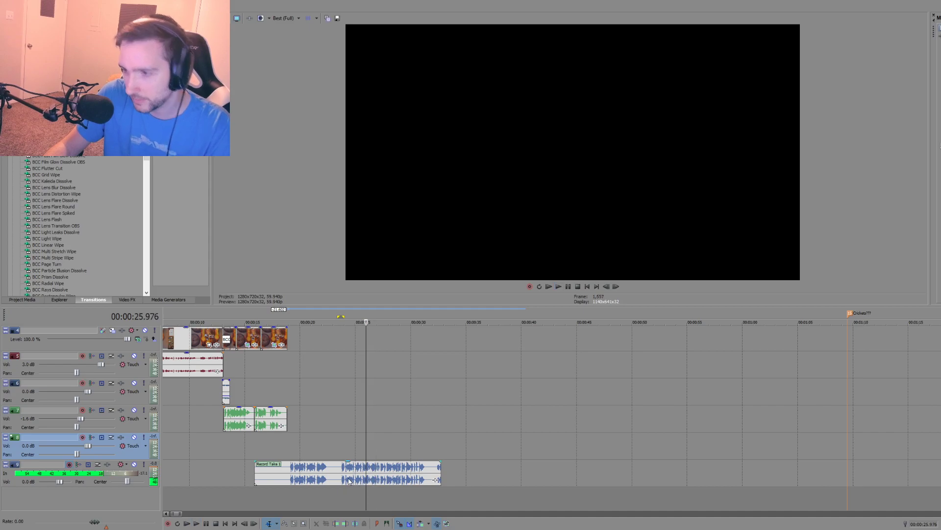
left_click(347, 477)
key("Delete")
Step: Replay the last moments of the opening clips from 00:00:17.801 and 00:00:17.184 to hear how the existing narration ends
left_click(282, 468)
key("space")
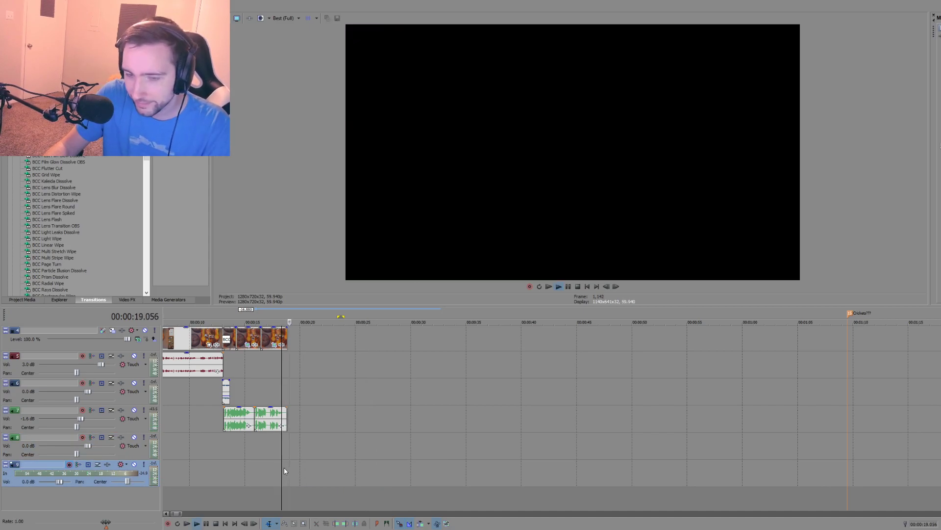
key("space")
left_click(276, 456)
key("space")
key("space")
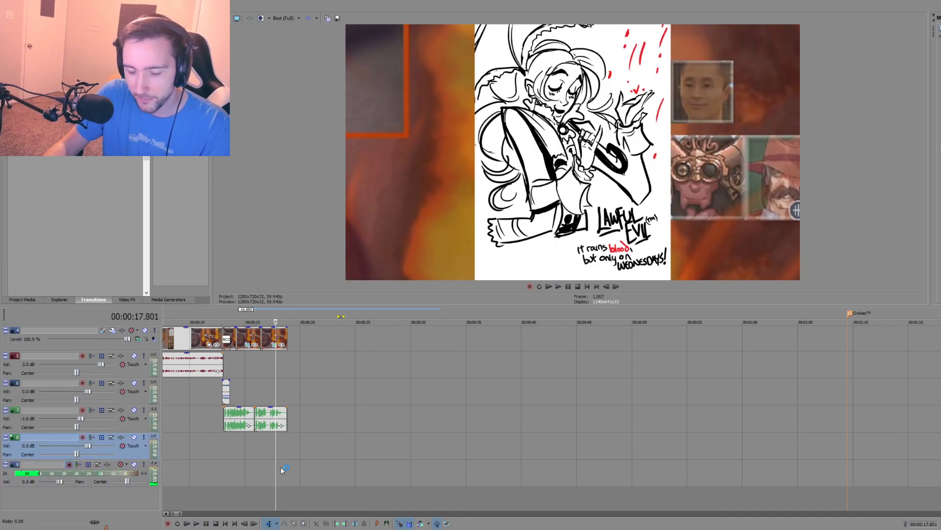
left_click(268, 464)
key("space")
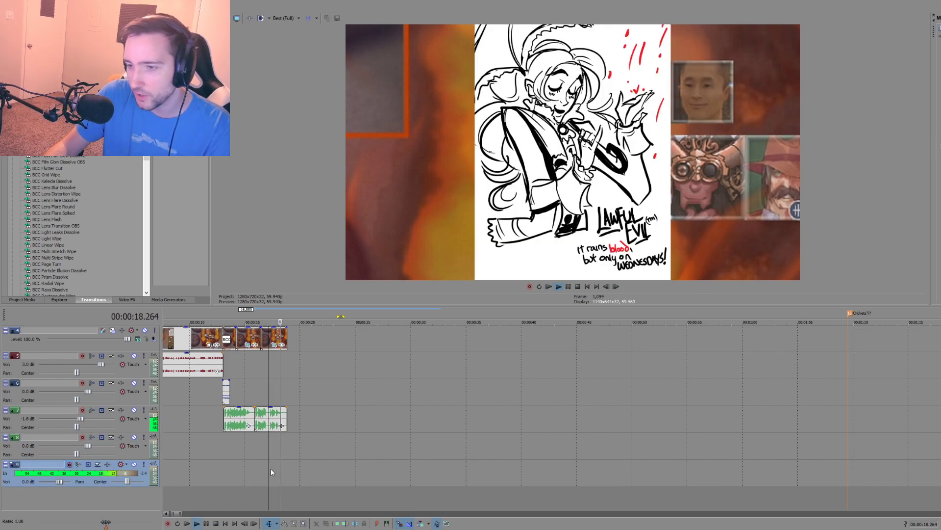
key("space")
Step: Undo an accidentally inserted audio track and delete the empty audio track above the recording track
right_click(224, 446)
left_click(249, 379)
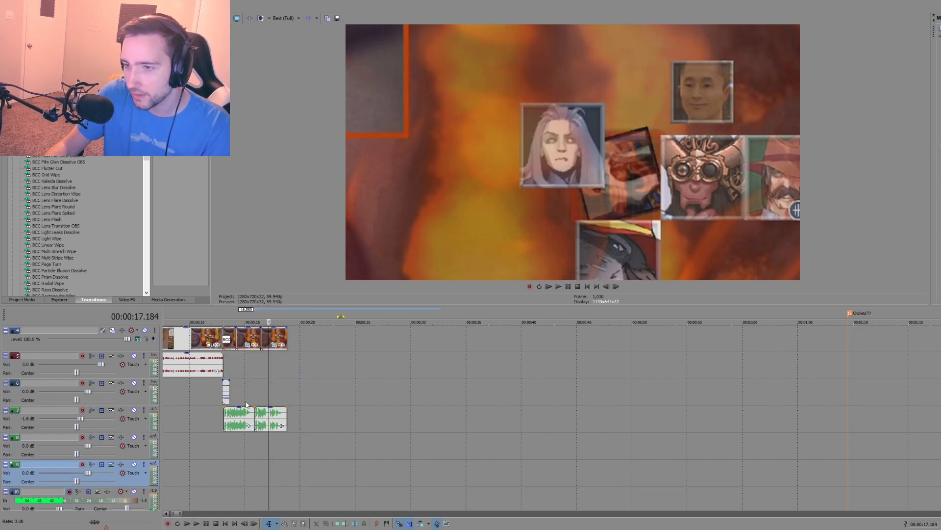
key("ctrl+z")
right_click(240, 445)
left_click(255, 382)
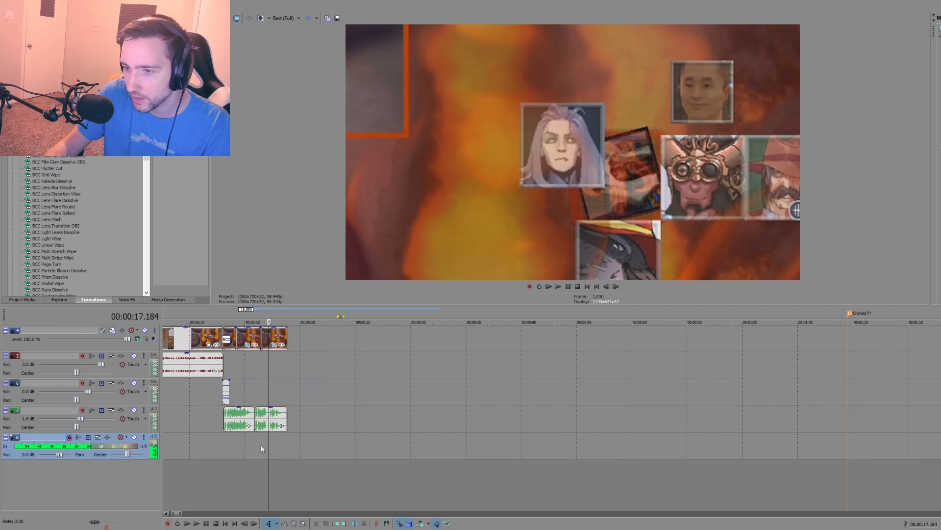
Step: Play the second narration piece from its start to hear the lead-in for the next take
left_click(255, 440)
key("space")
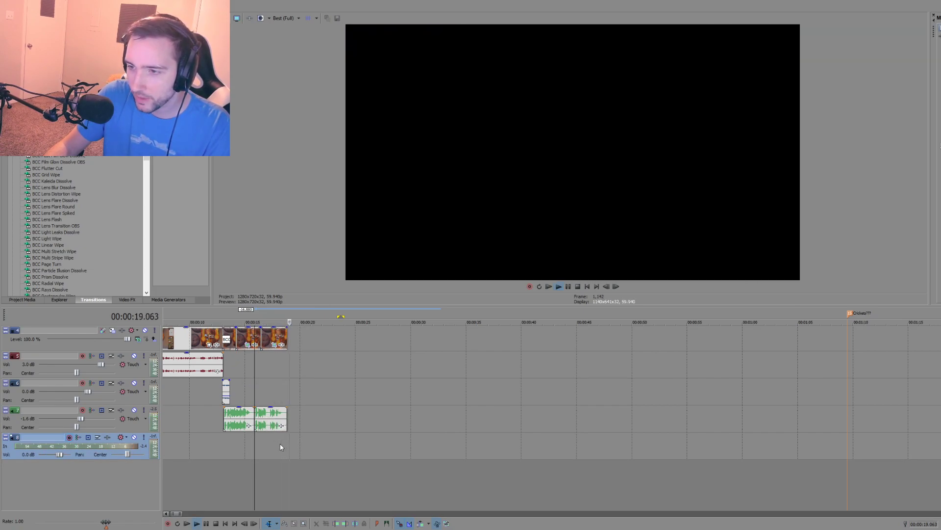
key("space")
left_click(280, 447)
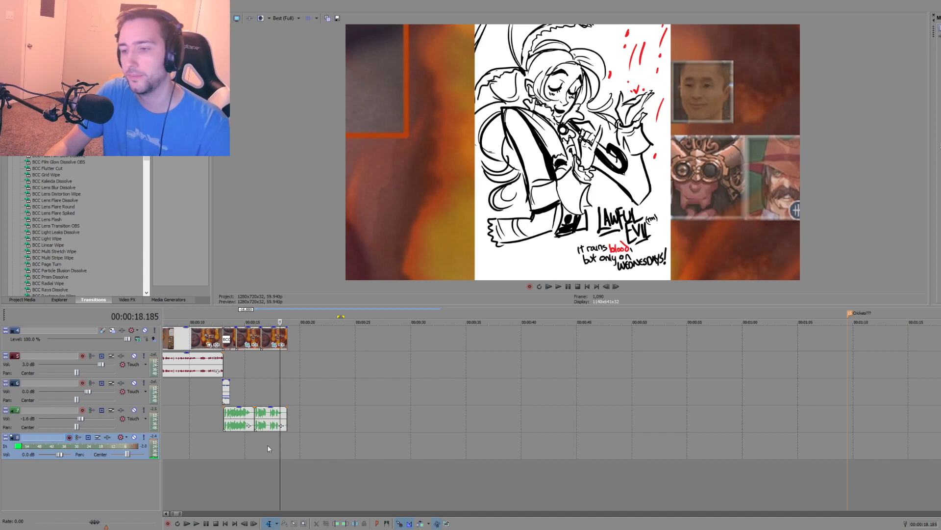
left_click(254, 441)
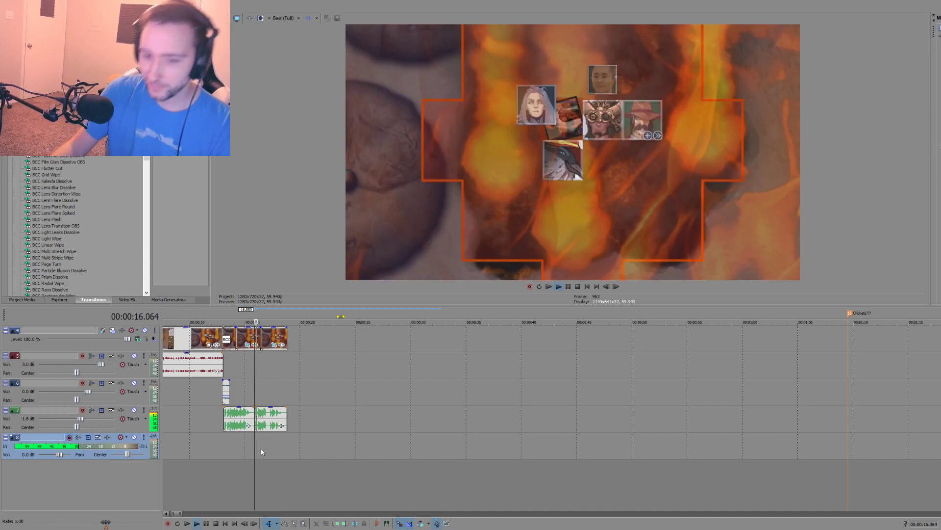
Step: Play the second narration piece from its start to hear the lead-in up to about 00:00:18.3
key("space")
key("Return")
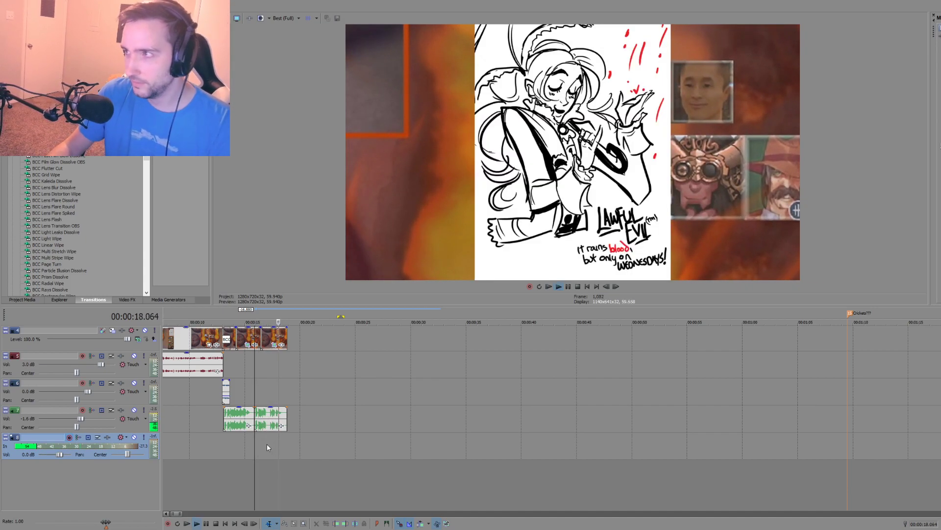
left_click(281, 440)
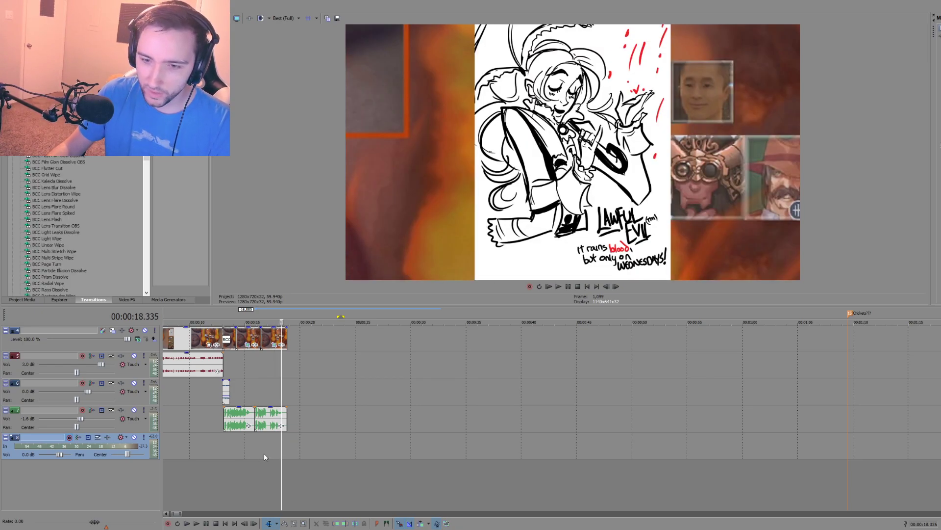
Step: Record a narration take on the empty audio track from 00:00:16.667, then delete the take
left_click(263, 450)
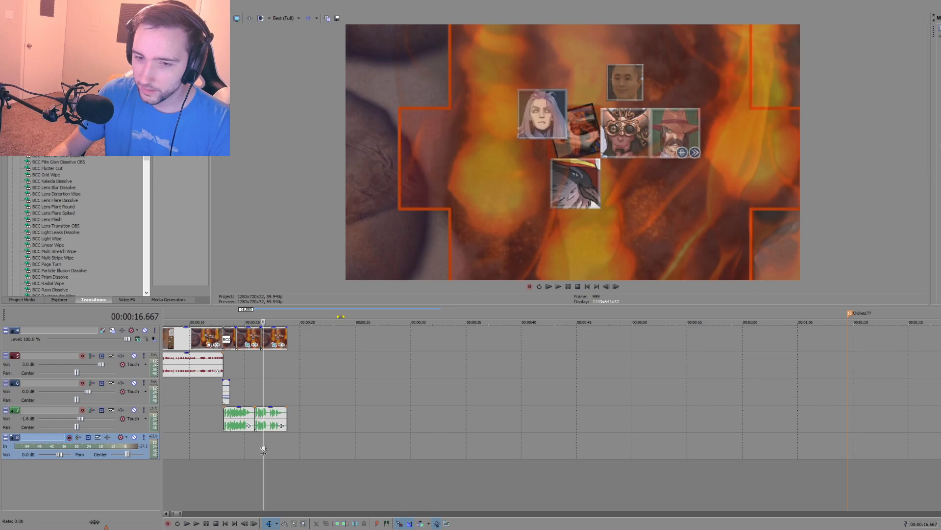
key("ctrl+r")
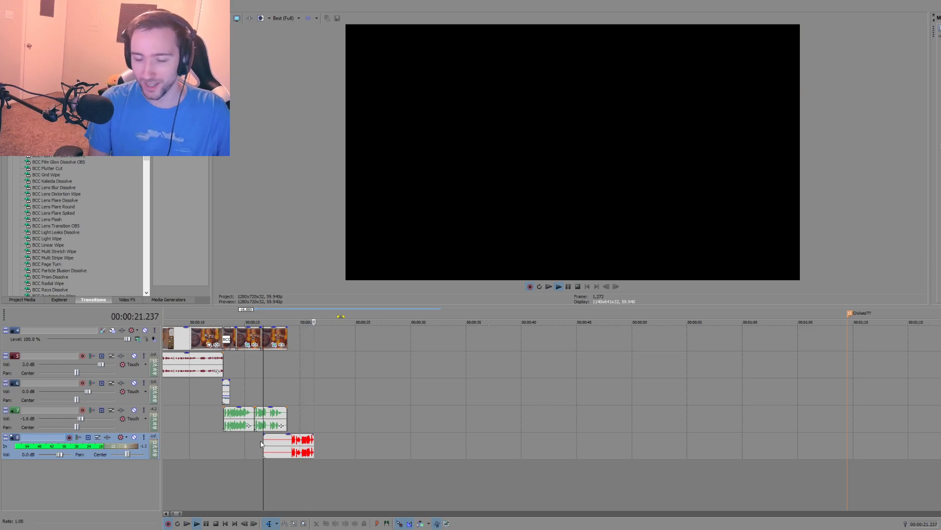
key("space")
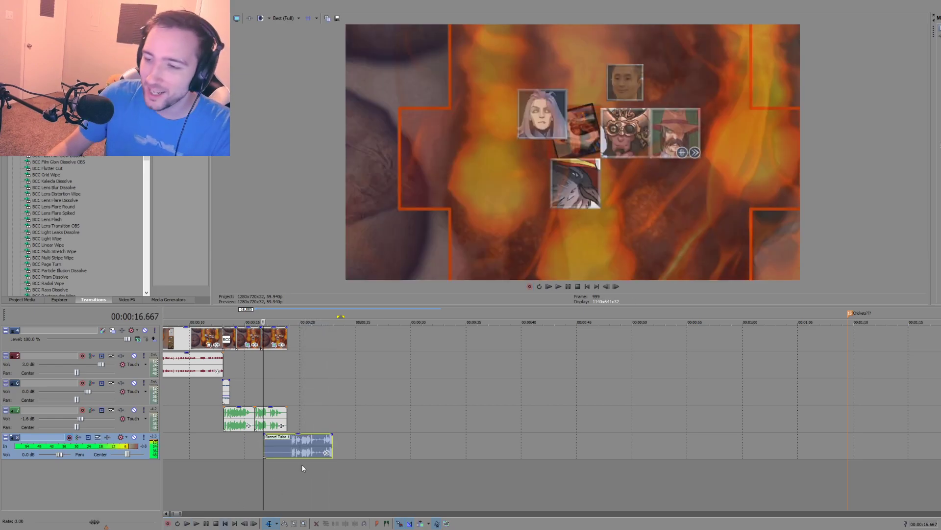
left_click(322, 439)
key("Delete")
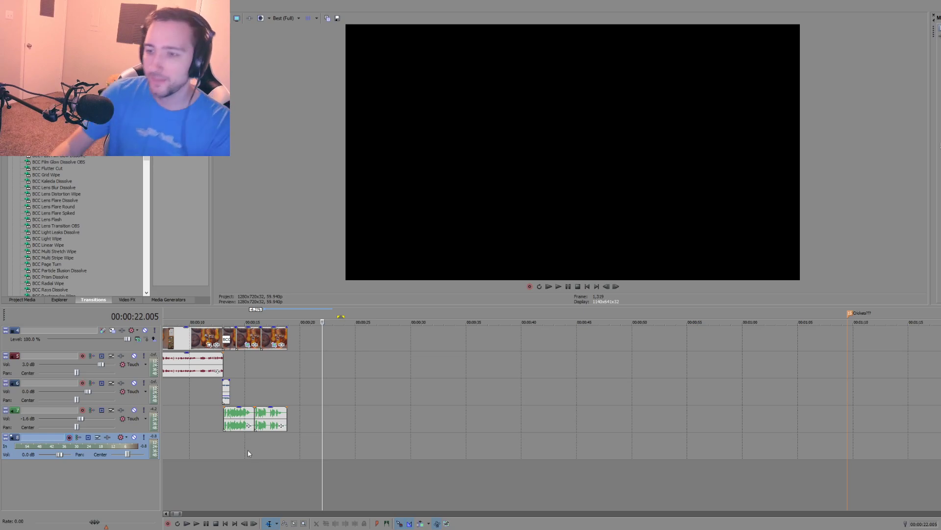
Step: Listen to the end of the existing narration, record a take from 00:00:18.819 where the opening clips end, and delete it
left_click(272, 445)
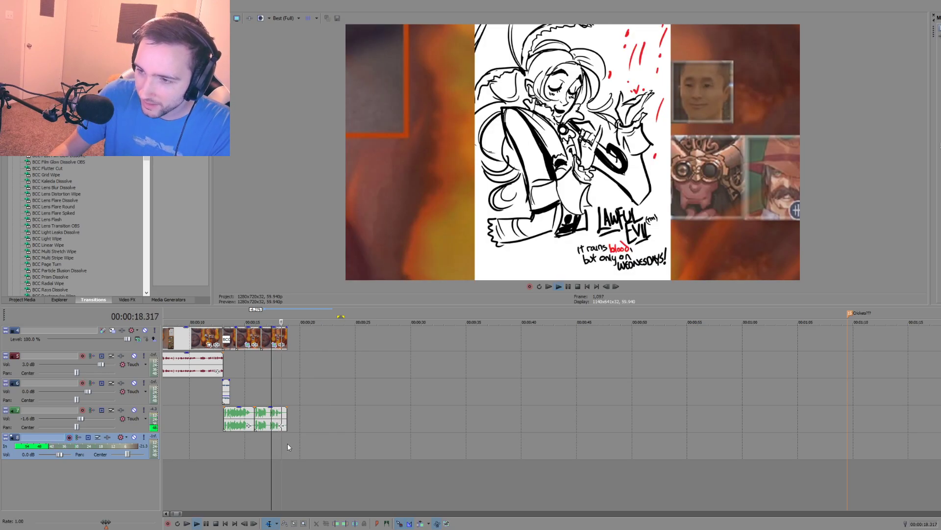
left_click(289, 443)
key("ctrl+r")
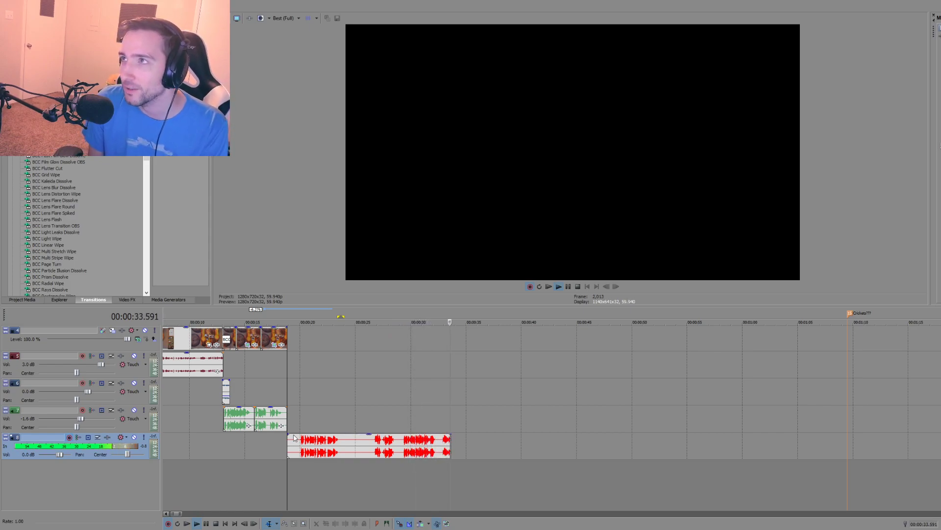
key("space")
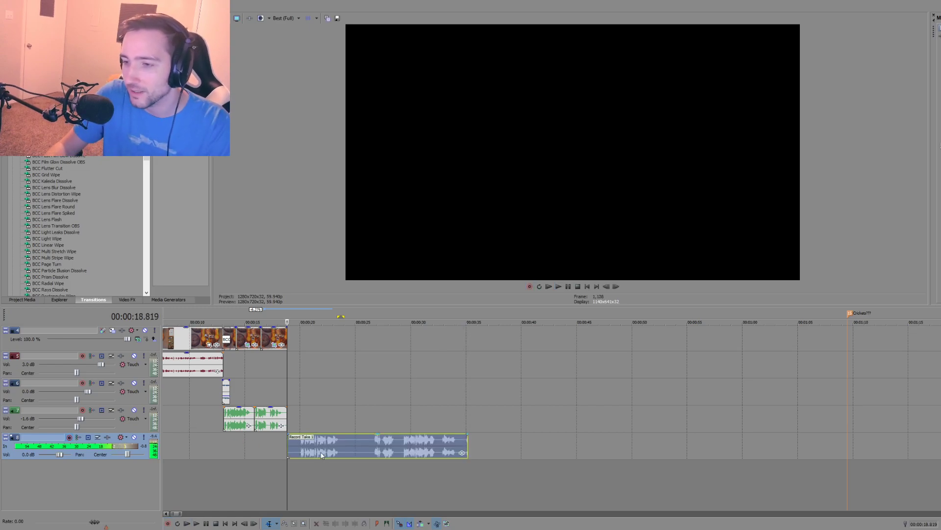
left_click(321, 447)
key("Delete")
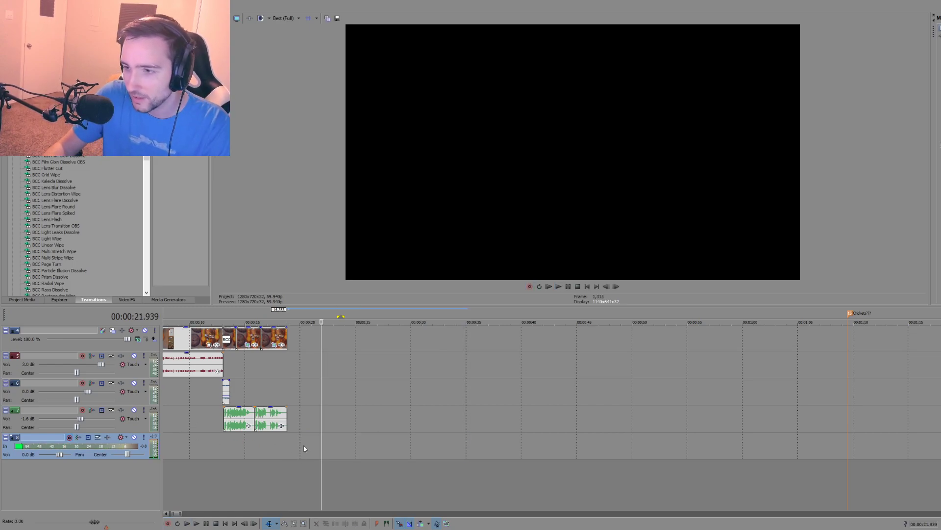
Step: Replay the existing narration's closing words from 00:00:17.217 to match its delivery
left_click(280, 444)
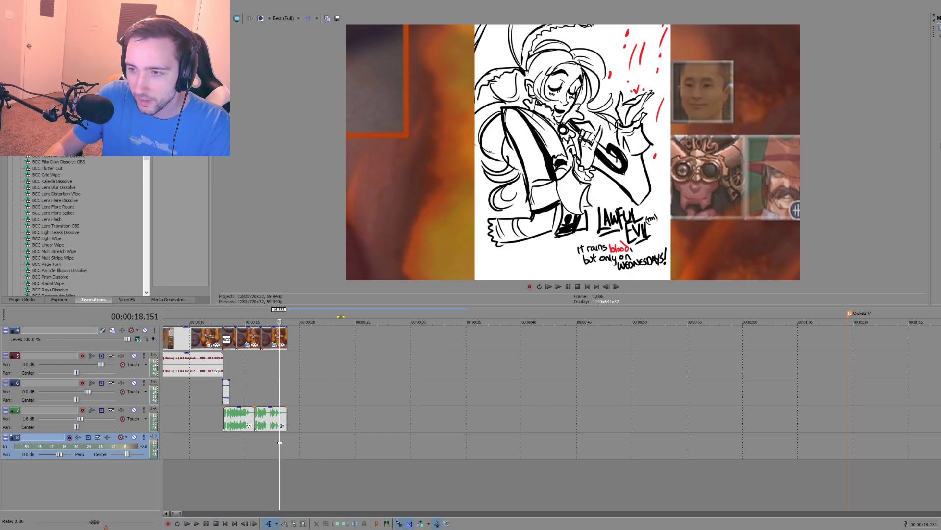
left_click(269, 439)
key("space")
key("space")
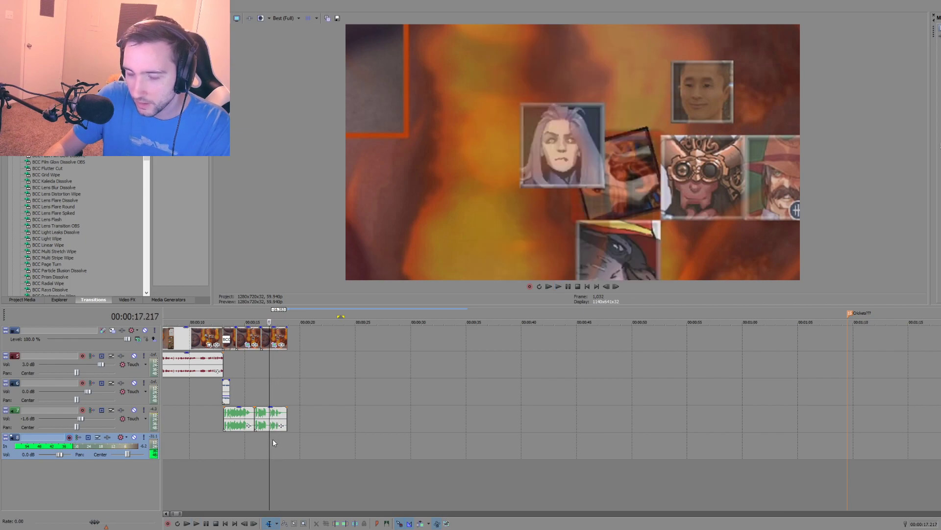
Step: Record another narration take starting just before the opening clips end, and delete it from the recording track
left_click(279, 442)
key("ctrl+r")
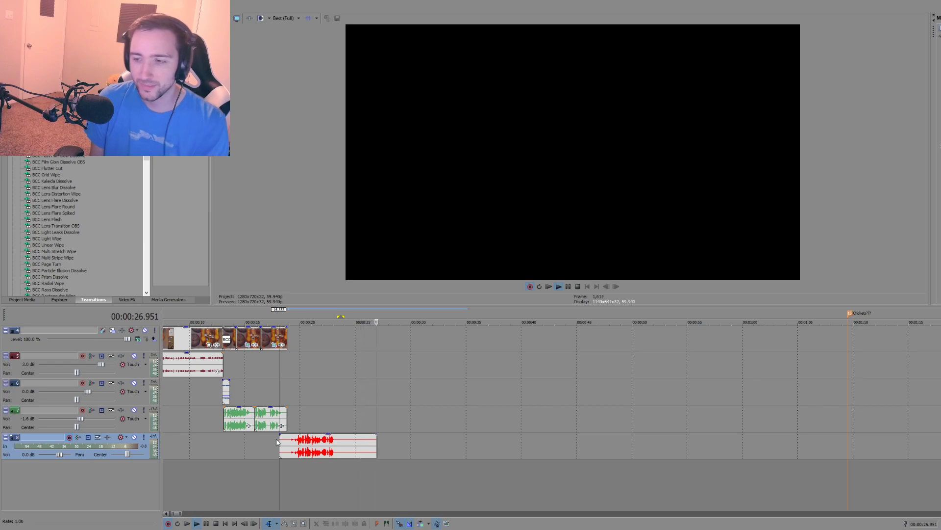
key("space")
left_click(319, 445)
key("Delete")
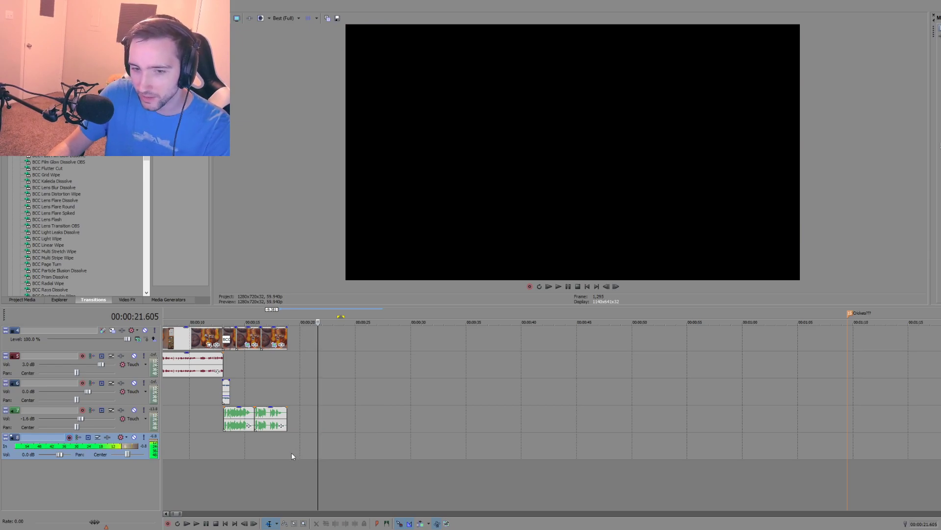
Step: Record a narration take from 00:00:17.251, overlapping the last part of the existing narration, and discard it
left_click(270, 451)
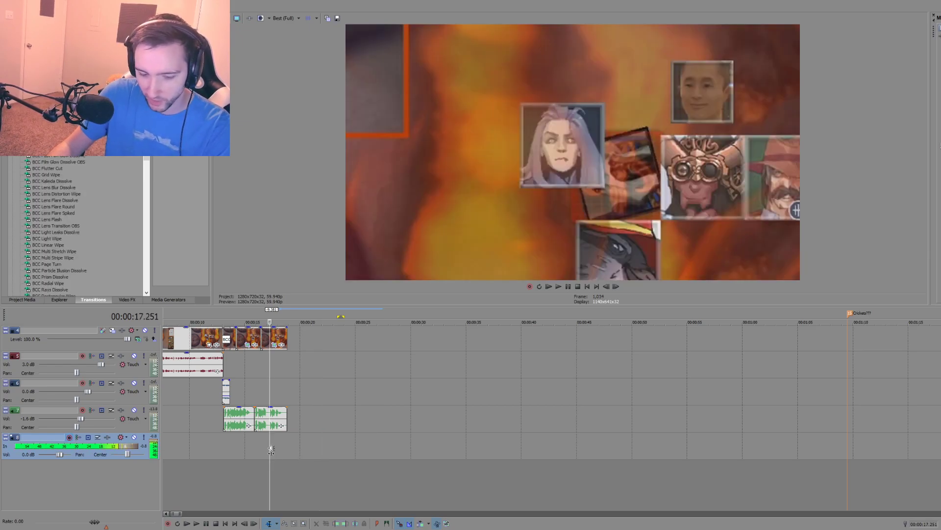
key("ctrl+r")
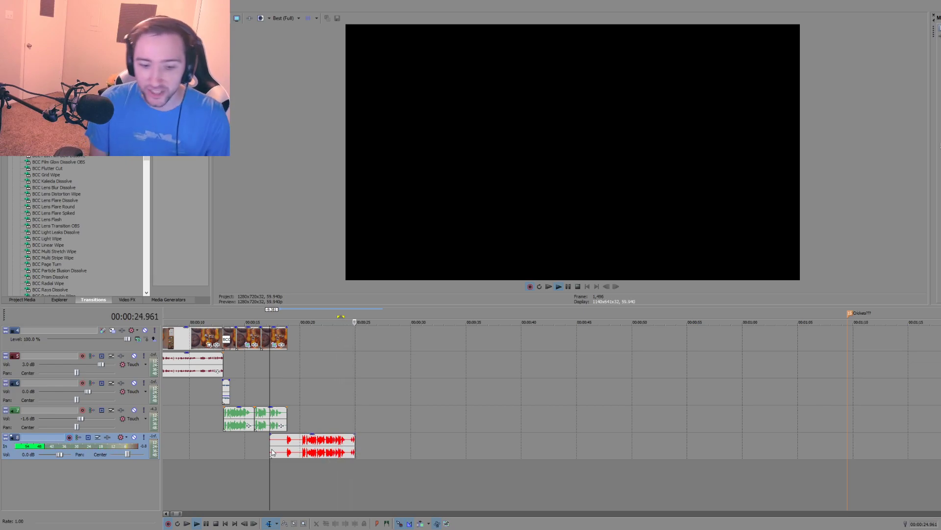
key("space")
key("Delete")
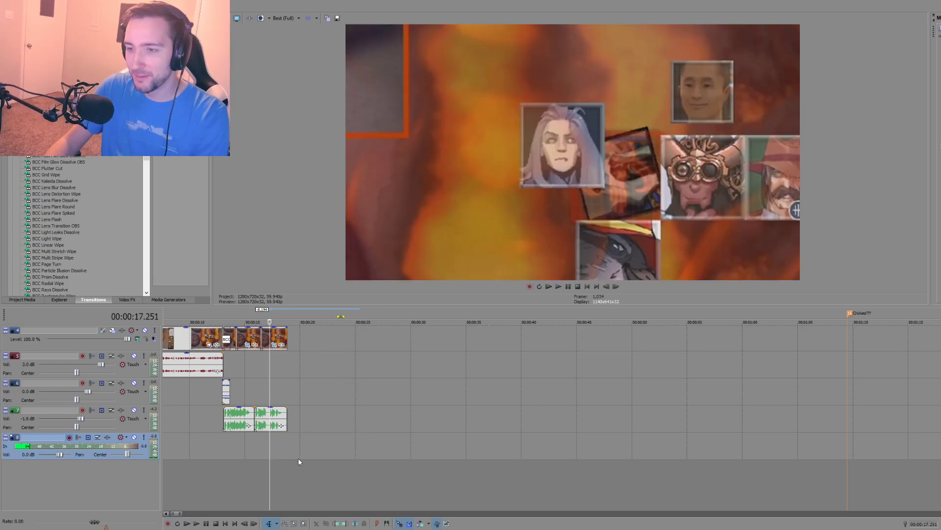
Step: Review the final moments of the second narration piece around 00:00:17.134 to 00:00:18.285 to hear how it ends
left_click(276, 443)
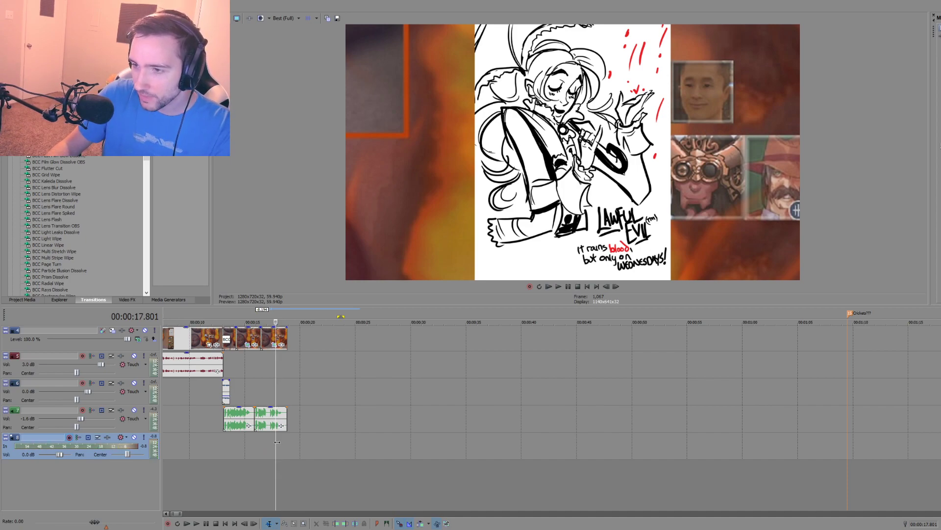
left_click(268, 444)
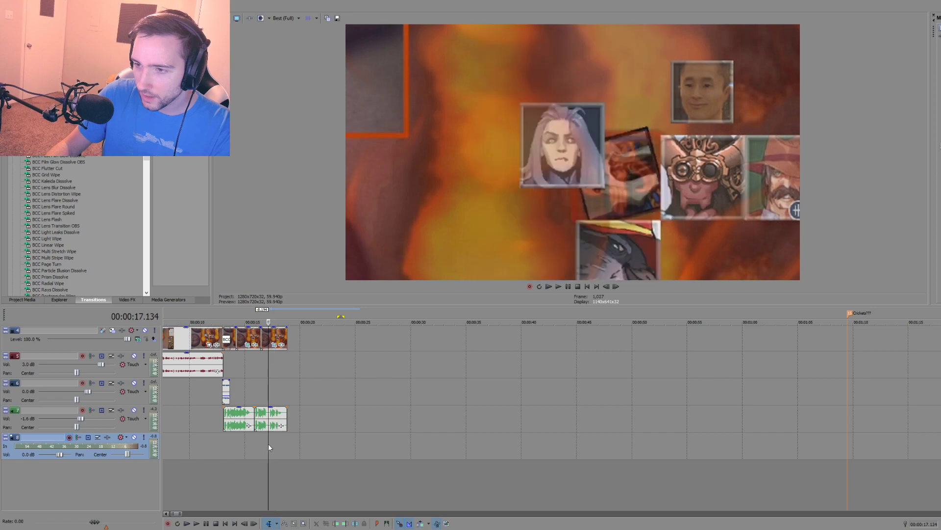
left_click(280, 451)
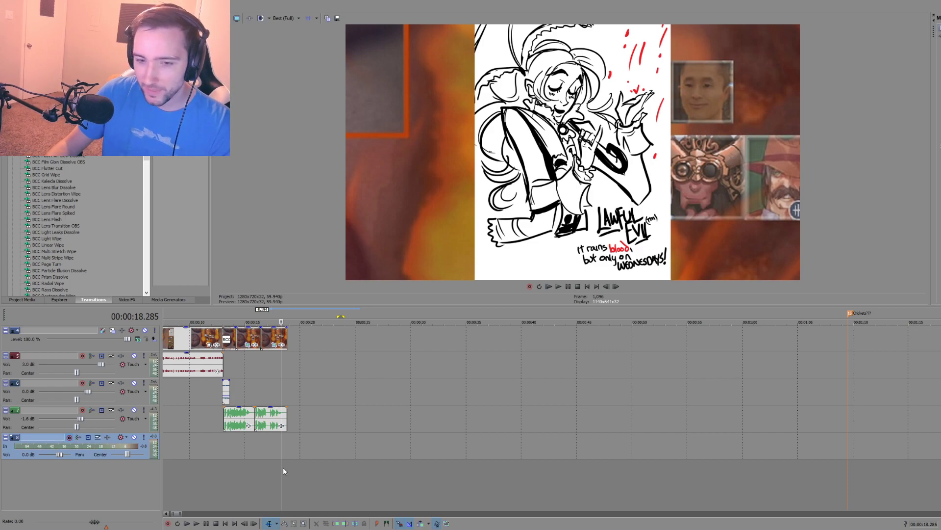
left_click(266, 443)
key("space")
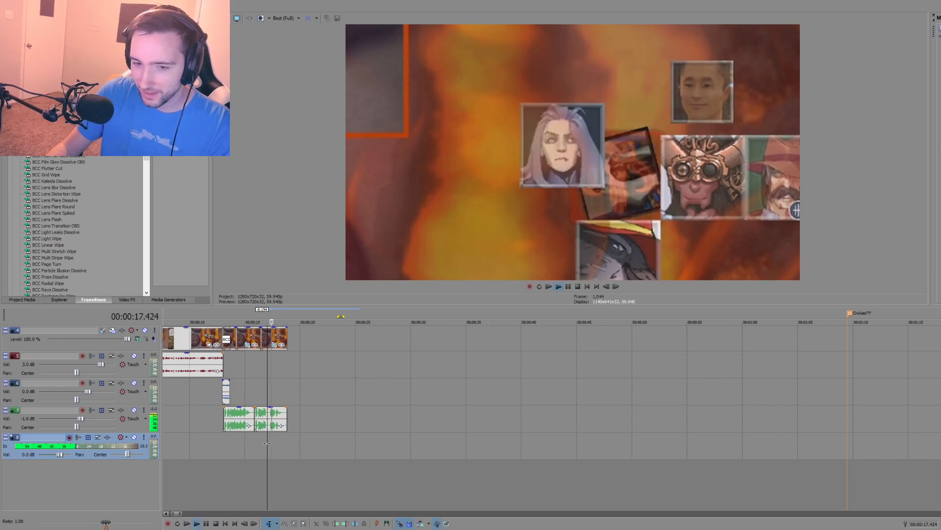
key("space")
Step: Record a narration take on the empty audio track from 00:00:18.435 and remove it
left_click(283, 444)
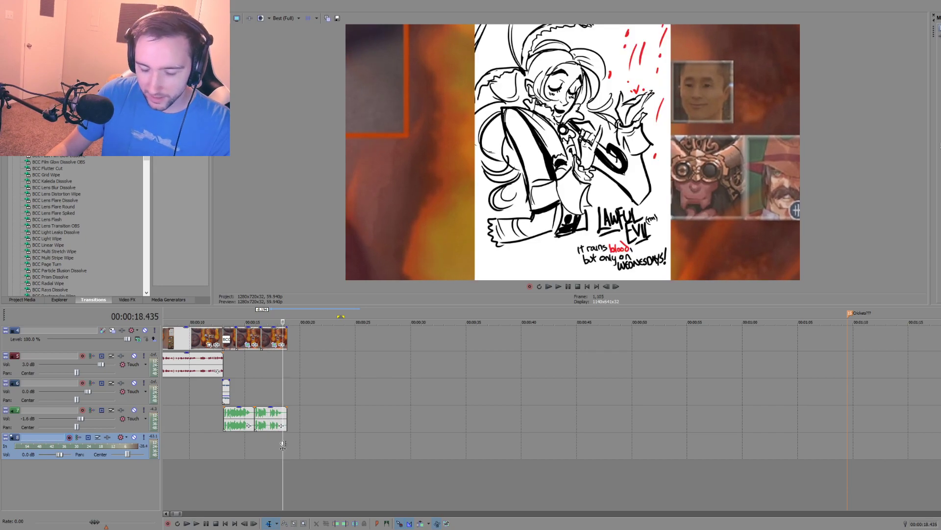
key("ctrl+r")
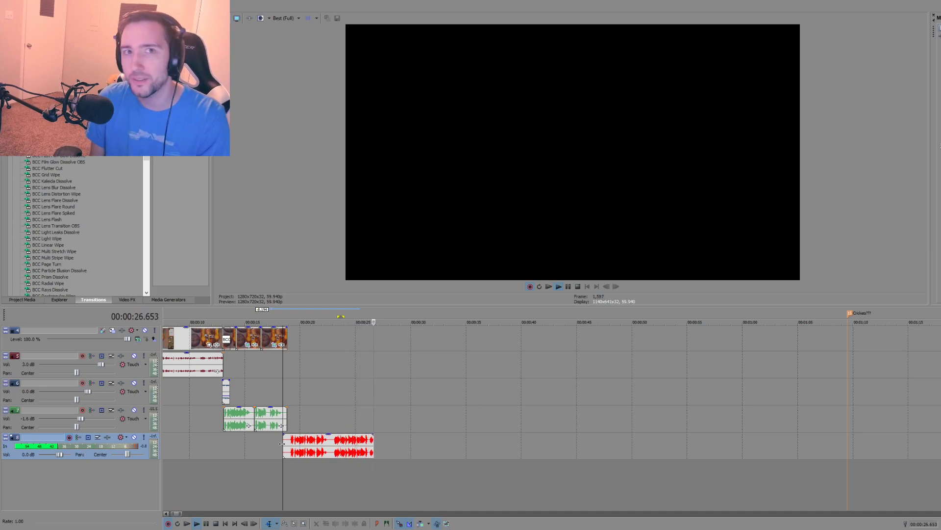
key("space")
left_click(343, 439)
key("Delete")
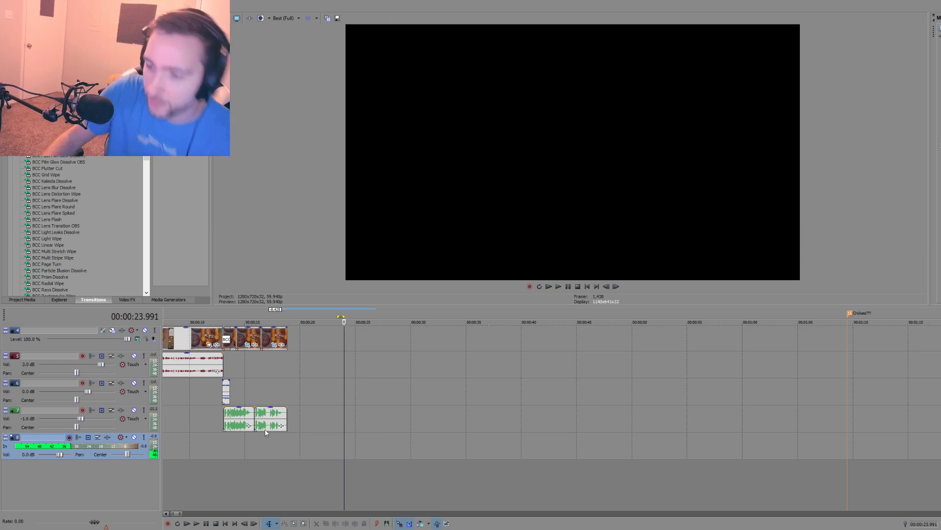
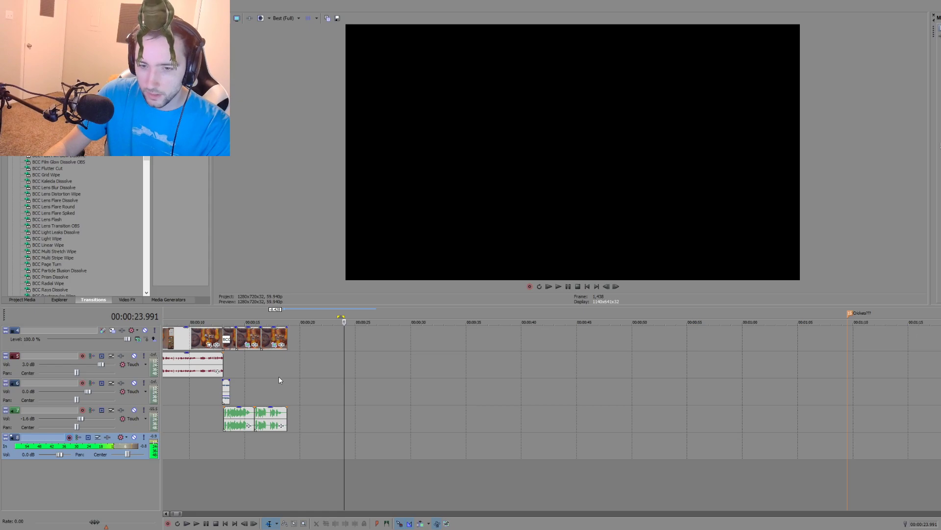
Step: Record another narration take on the empty audio track from the start of the second narration piece, reading from the script notes
left_click(253, 443)
key("ctrl+r")
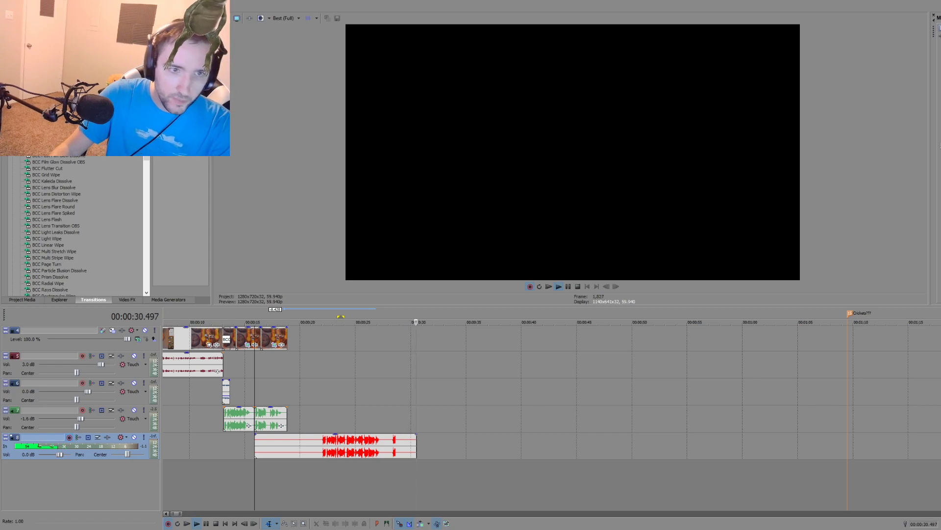
left_click_drag(0, 94, 376, 118)
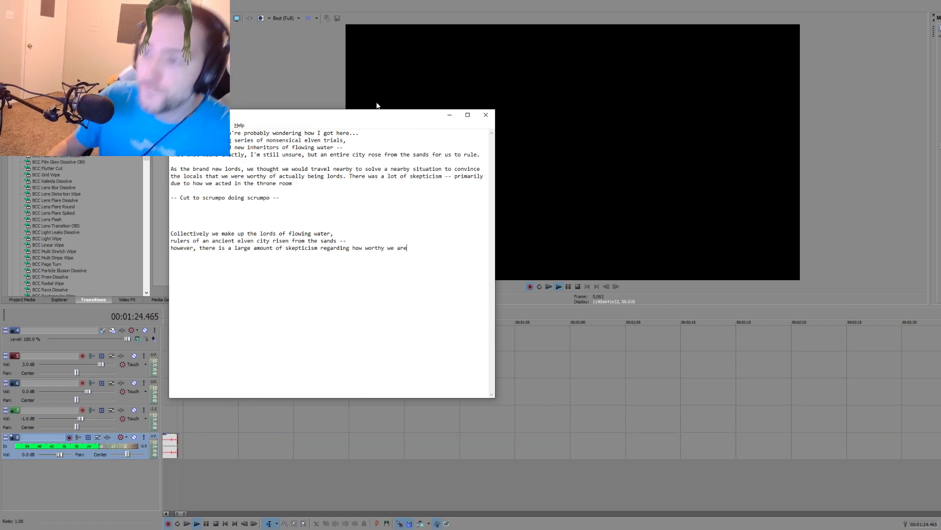
left_click(258, 407)
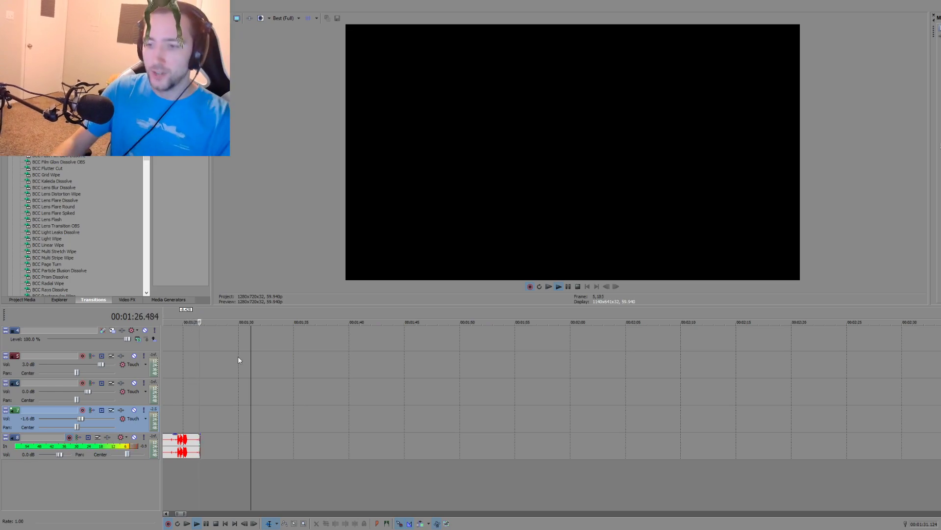
key("space")
scroll(255, 403, "down", 3)
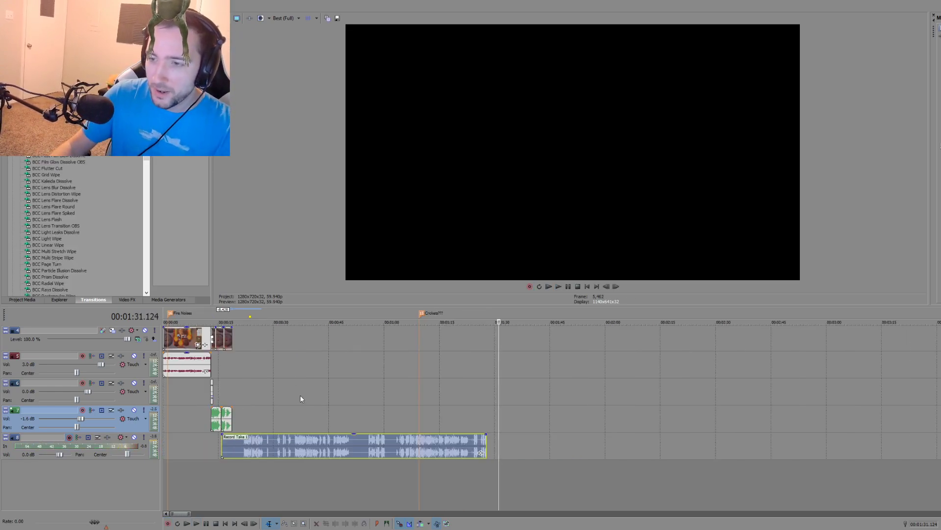
Step: Play the new take around 00:01:03 to 00:01:08 to find where its last good reading begins
left_click(387, 467)
scroll(392, 471, "up", 5)
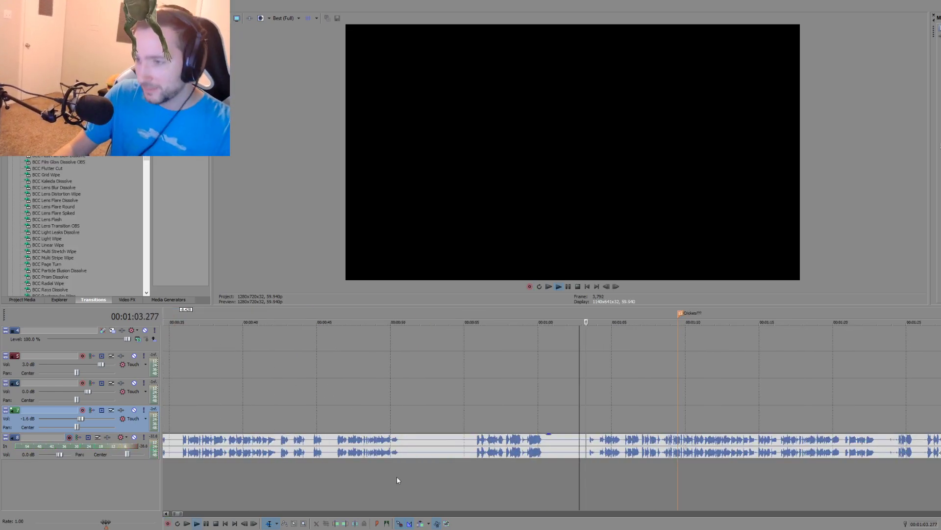
key("space")
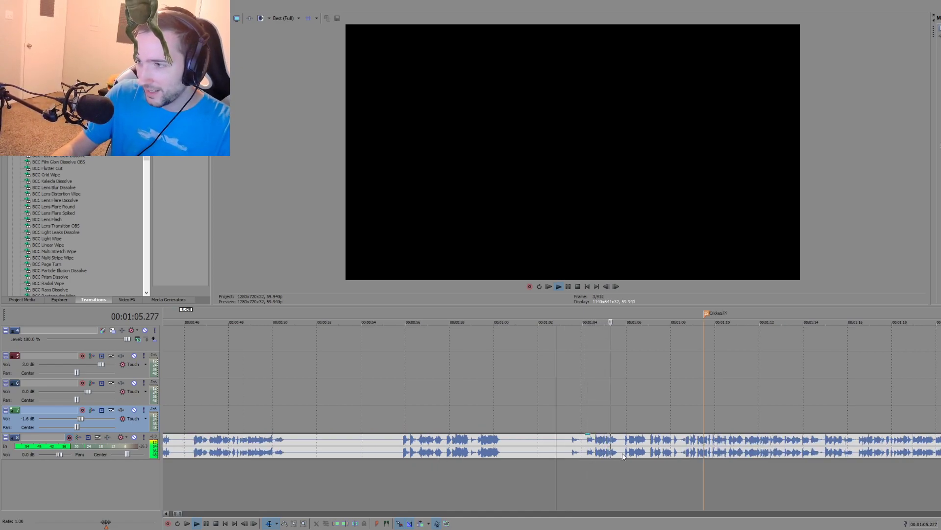
left_click(648, 453)
scroll(642, 479, "up", 3)
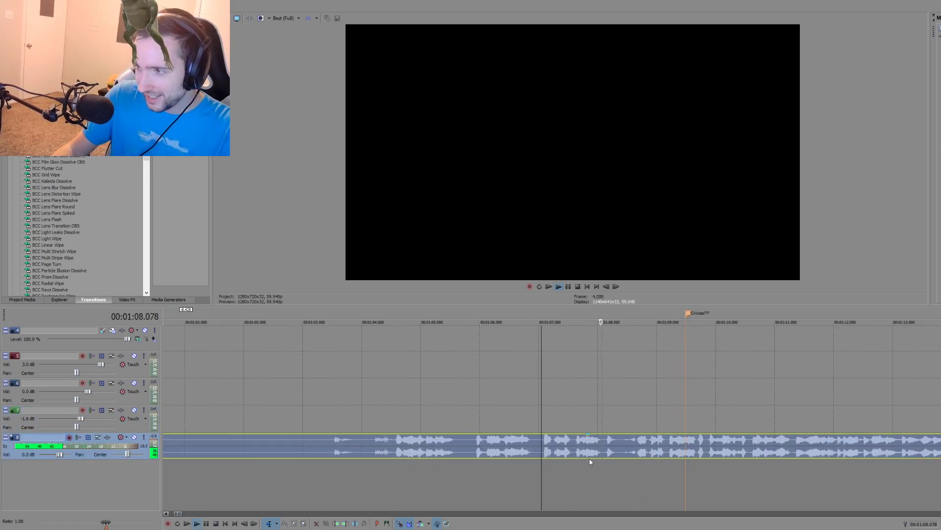
key("space")
Step: Split the new take at about 00:01:08.4 and delete the part before the split
left_click(623, 448)
key("s")
left_click(553, 452)
scroll(550, 458, "down", 4)
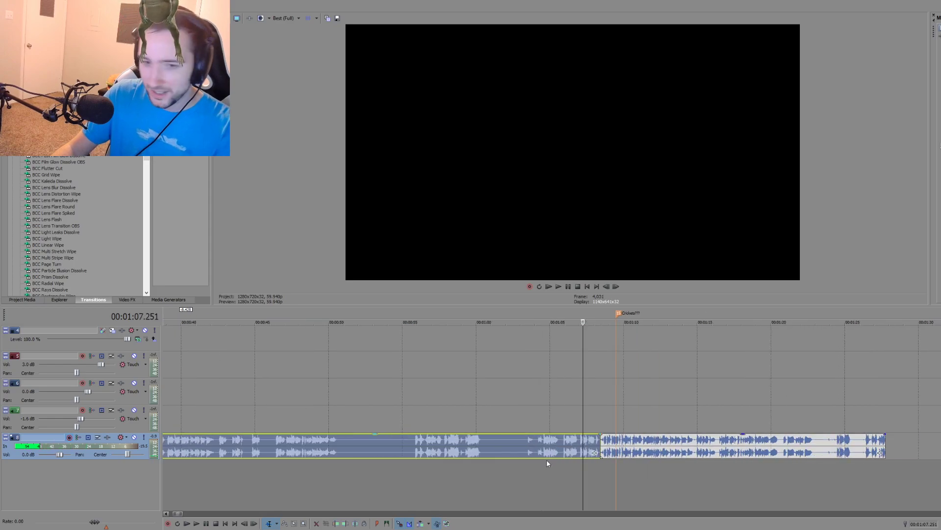
key("Delete")
Step: Move the remaining take onto the green narration track, overlapping the end of the existing narration at about 00:00:18 with a short crossfade
scroll(490, 457, "down", 2)
left_click_drag(632, 447, 271, 418)
left_click(245, 428)
scroll(258, 424, "up", 1)
scroll(531, 438, "up", 5)
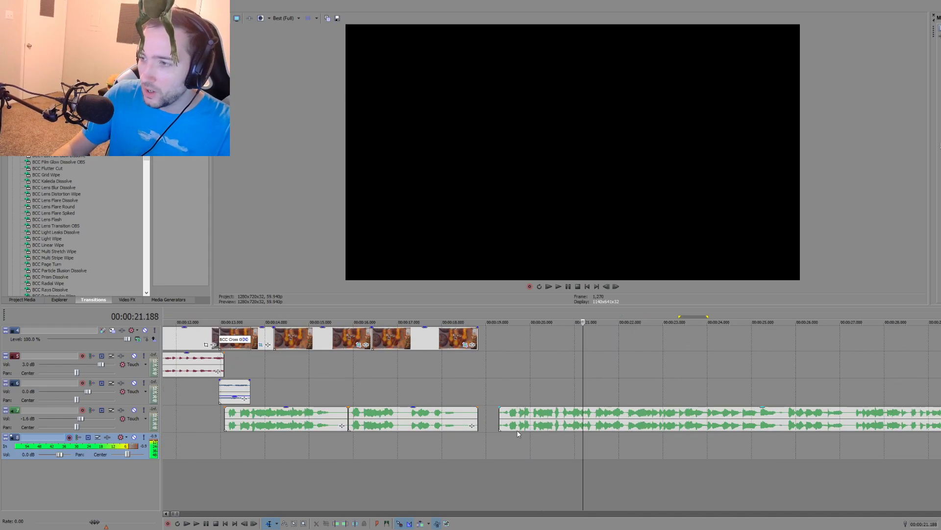
left_click_drag(517, 427, 475, 420)
Step: Play the joined narration from about 00:00:17.5 and delete the new take from the narration track
left_click(429, 444)
key("space")
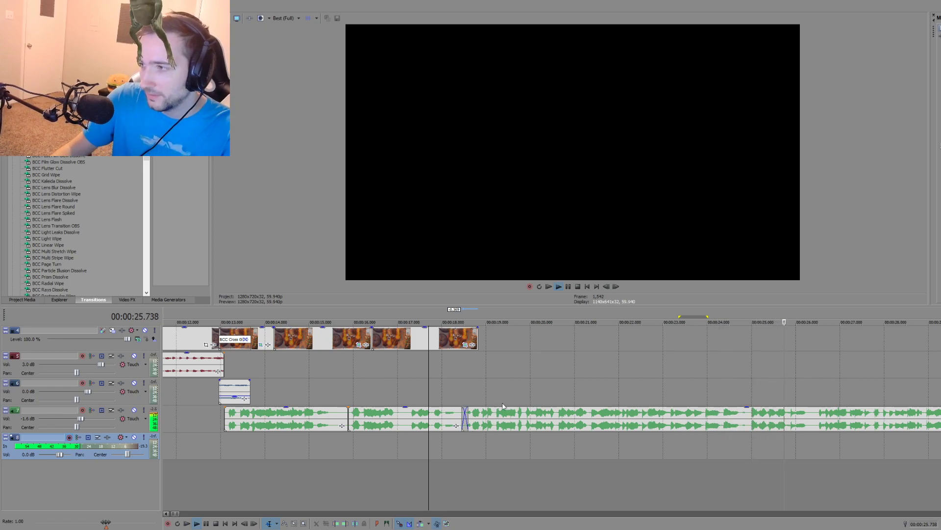
scroll(658, 417, "down", 5)
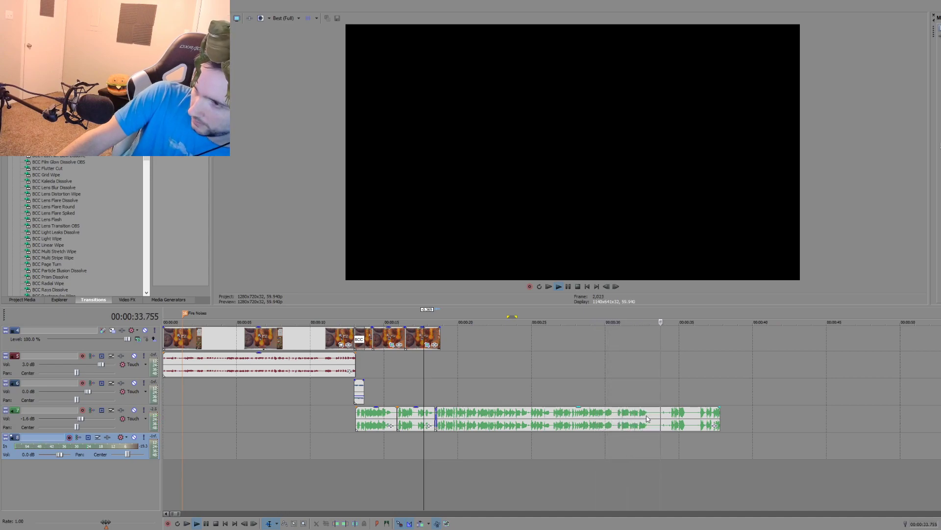
left_click(648, 418)
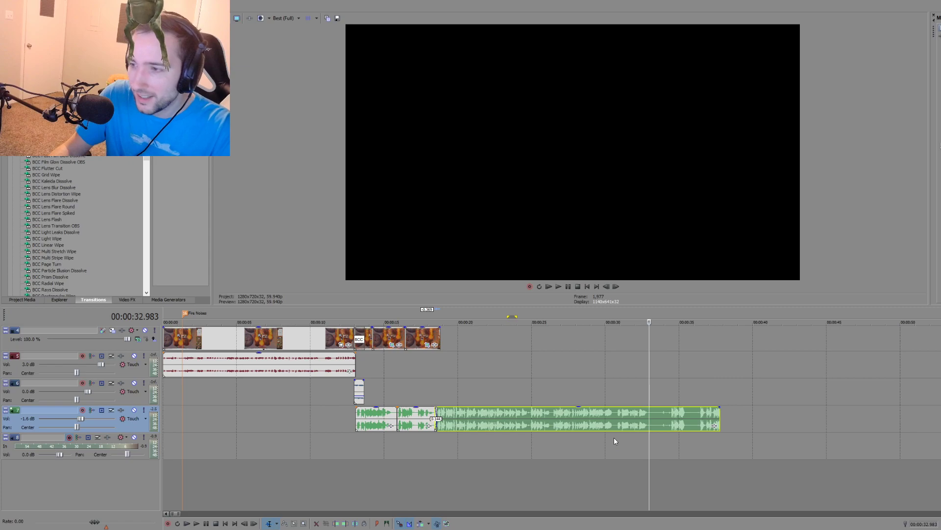
left_click(525, 423)
key("Delete")
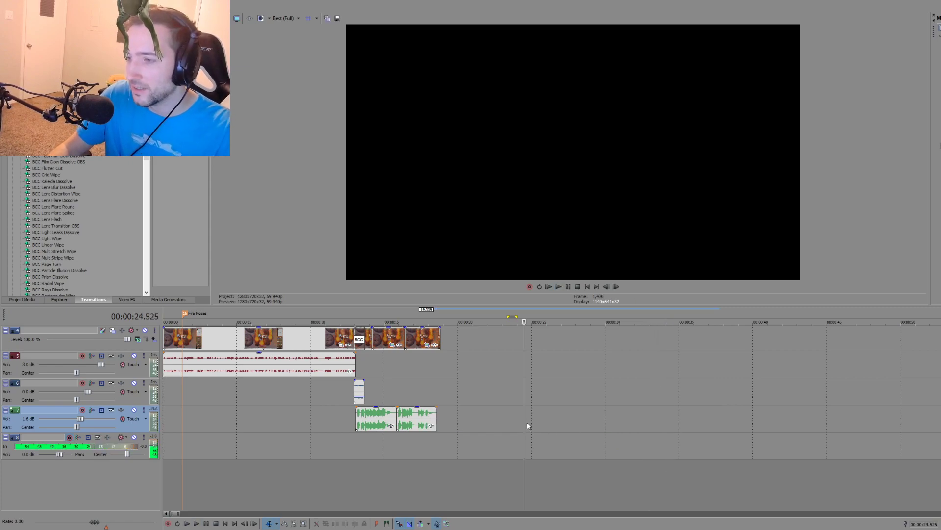
Step: Move all the scene's video and audio clips from around 00:07:30 so that they start at 00:00:24.525, following the opening clips
scroll(527, 422, "down", 10)
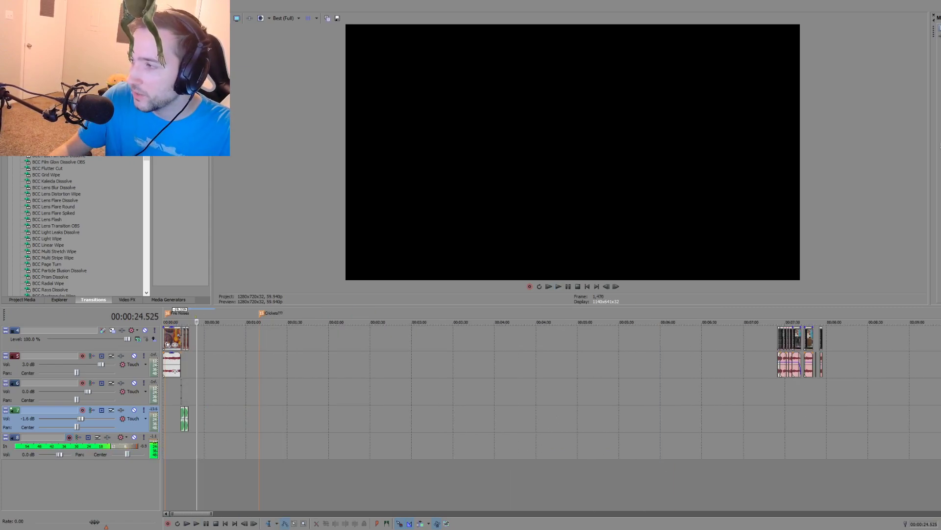
scroll(830, 431, "up", 2)
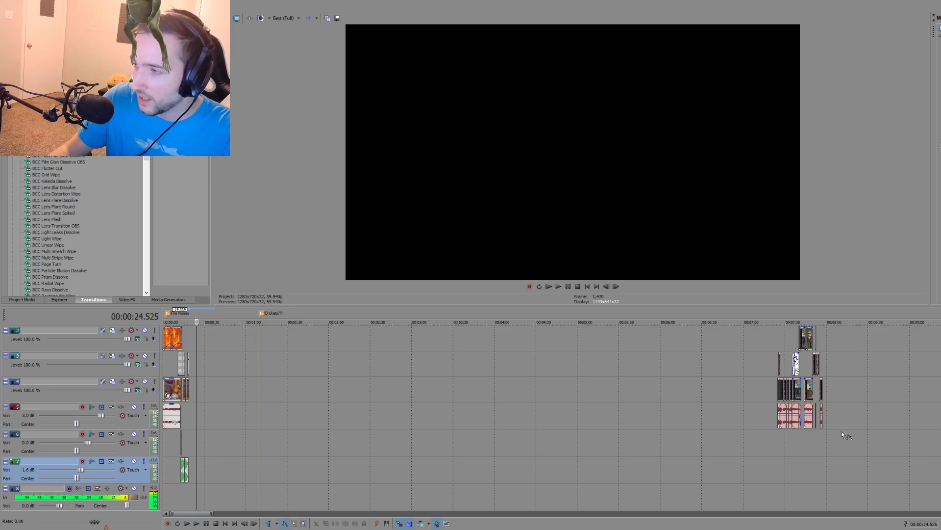
key("d")
left_click_drag(843, 435, 743, 331)
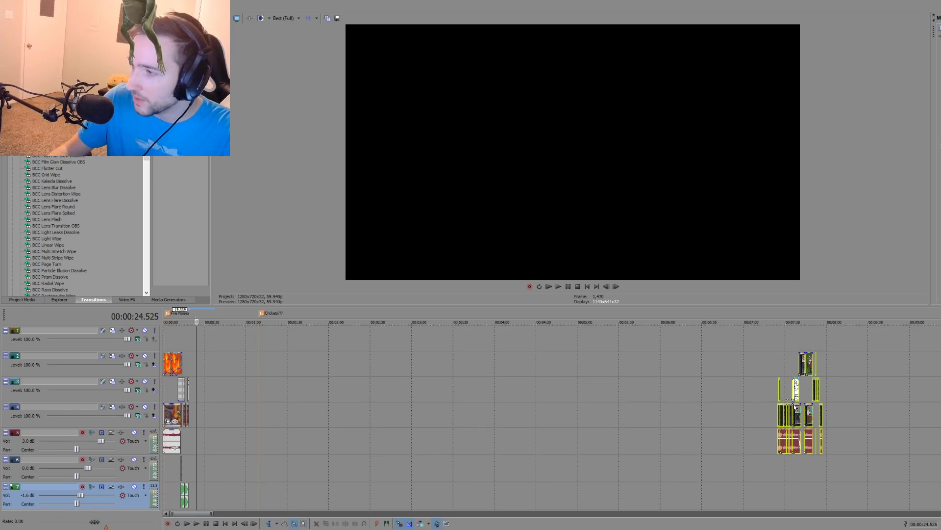
left_click_drag(797, 412, 219, 424)
left_click(199, 465)
scroll(390, 464, "up", 8)
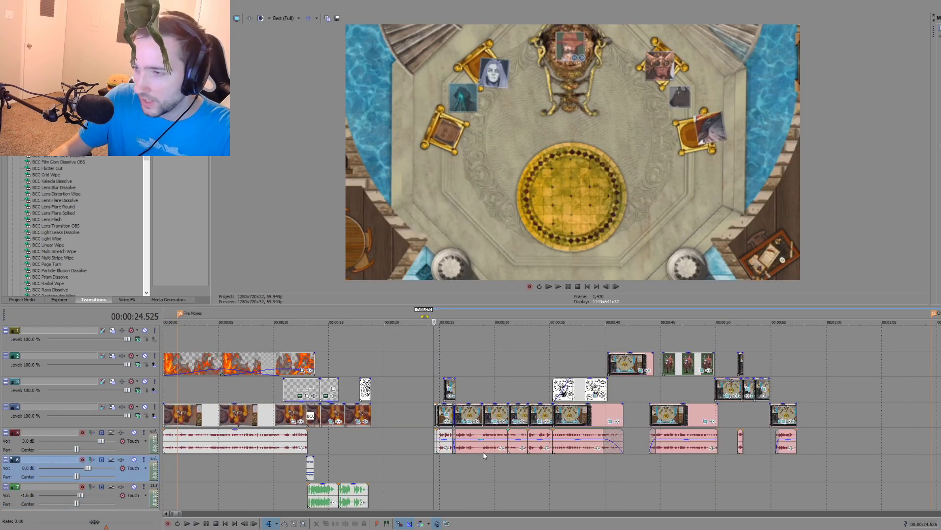
Step: Play the moved throne-room scene and bring the gain of its audio clips to about 0 dB
key("space")
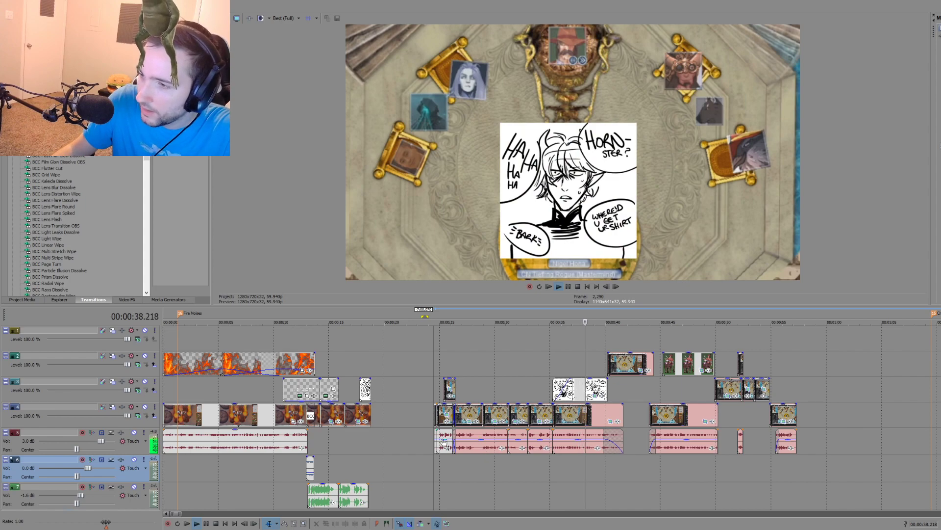
left_click(485, 448)
double_click(518, 439)
double_click(541, 439)
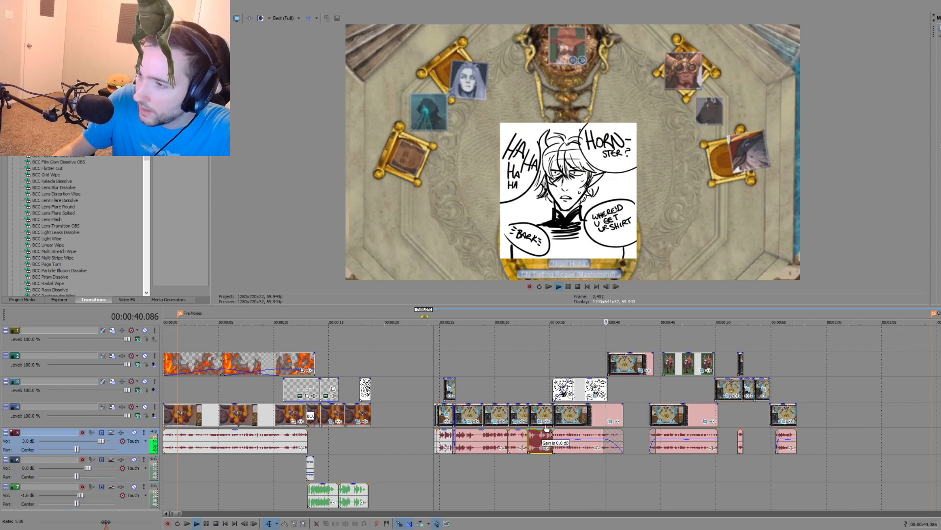
double_click(576, 439)
left_click_drag(674, 440, 687, 434)
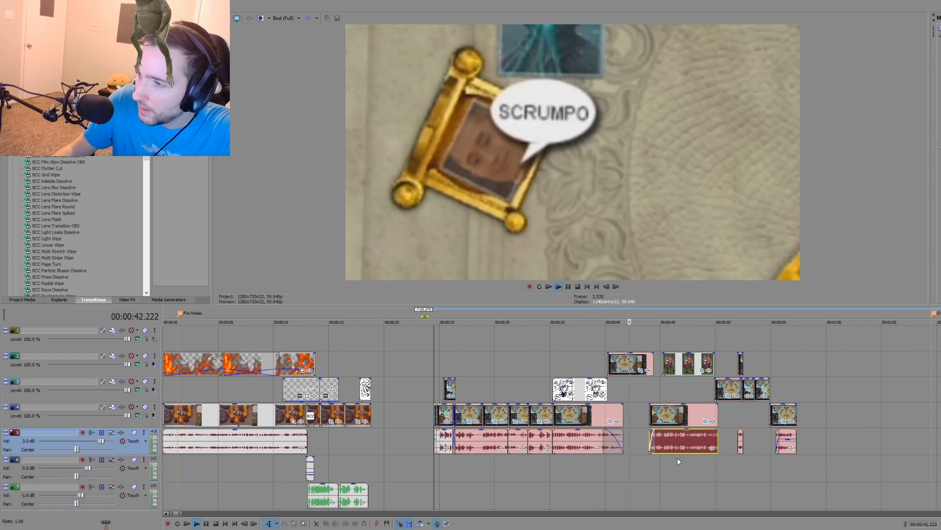
left_click_drag(787, 441, 790, 431)
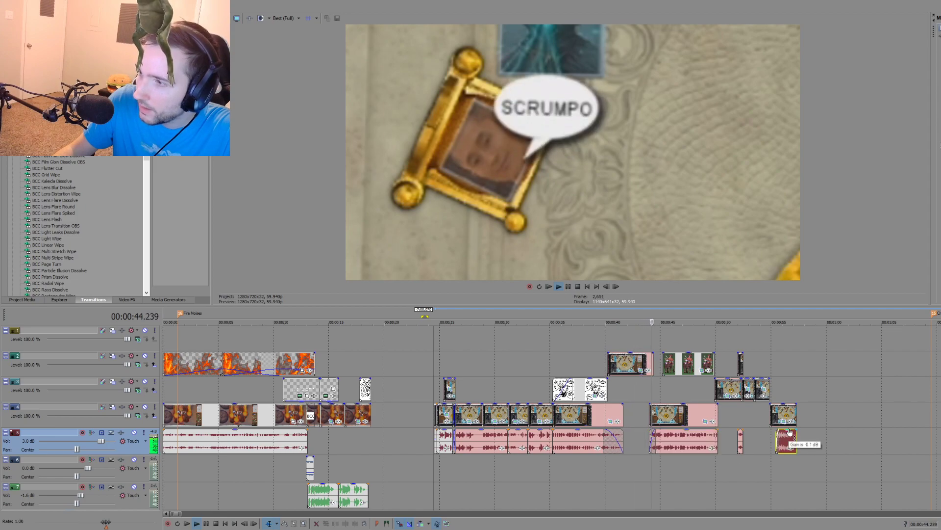
key("space")
Step: Check the throne-room scene's picture at 00:00:35.235 and at 00:00:40.240, where the drawing gives way to the close-up
scroll(789, 431, "down", 2)
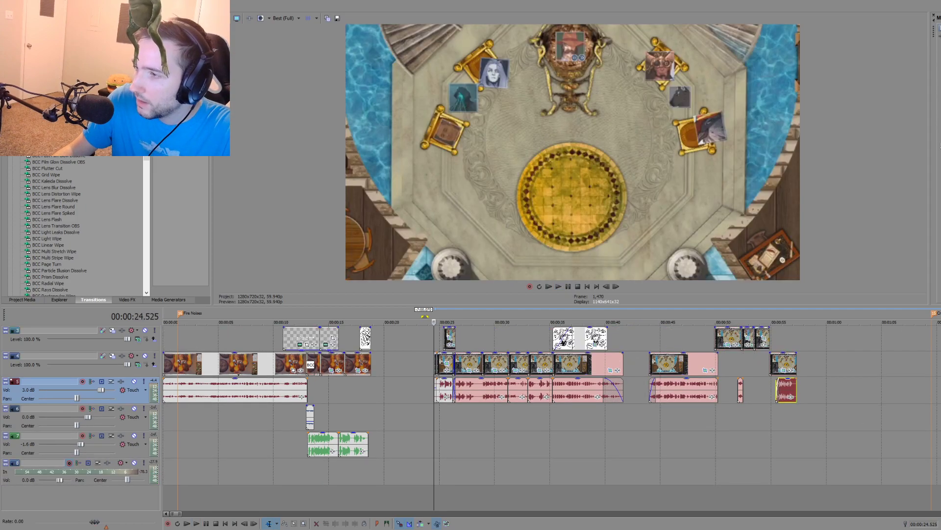
scroll(696, 486, "down", 10)
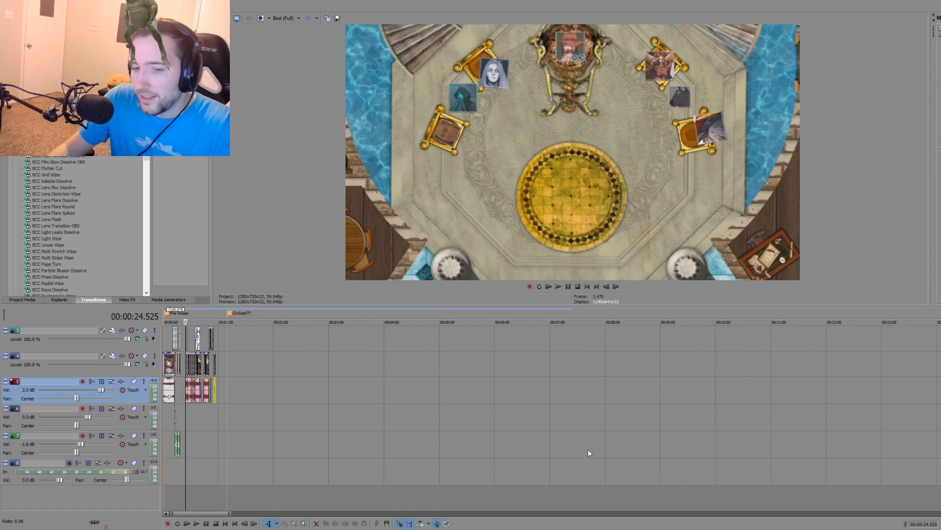
scroll(355, 436, "up", 10)
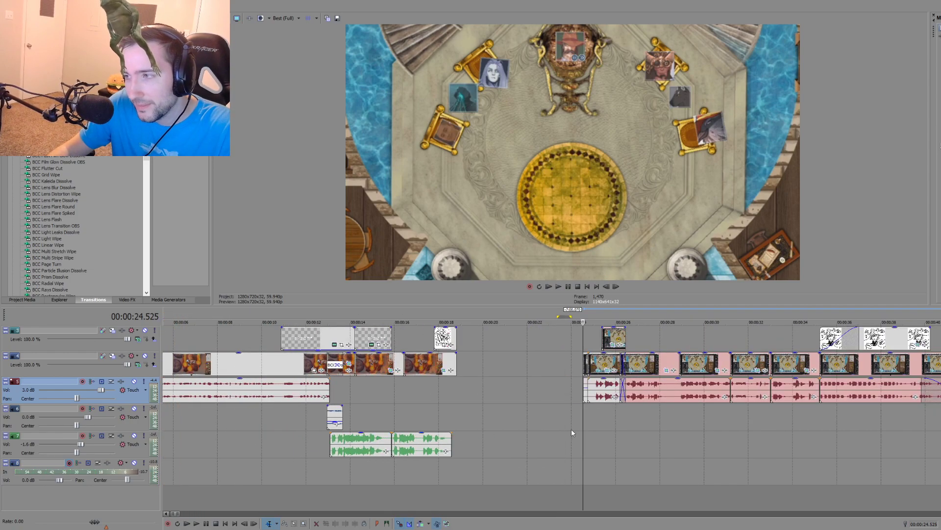
left_click(554, 415)
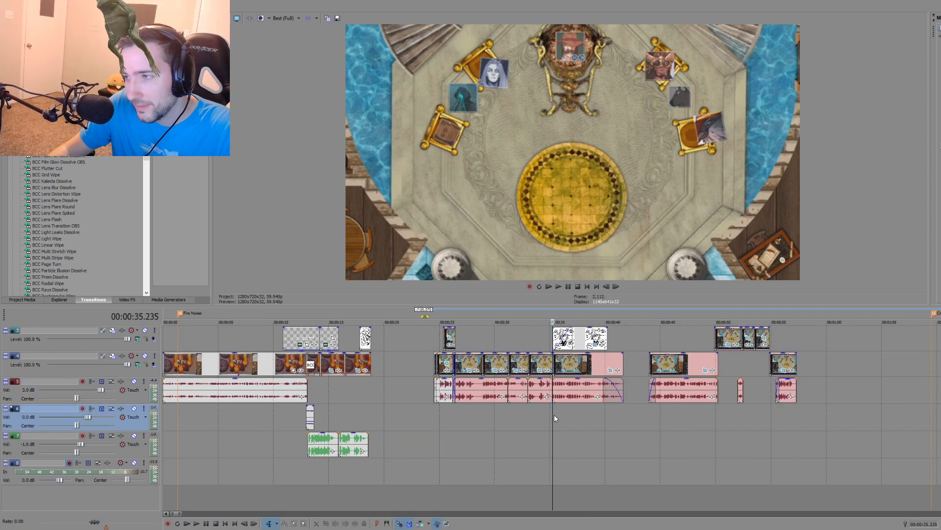
scroll(555, 418, "up", 2)
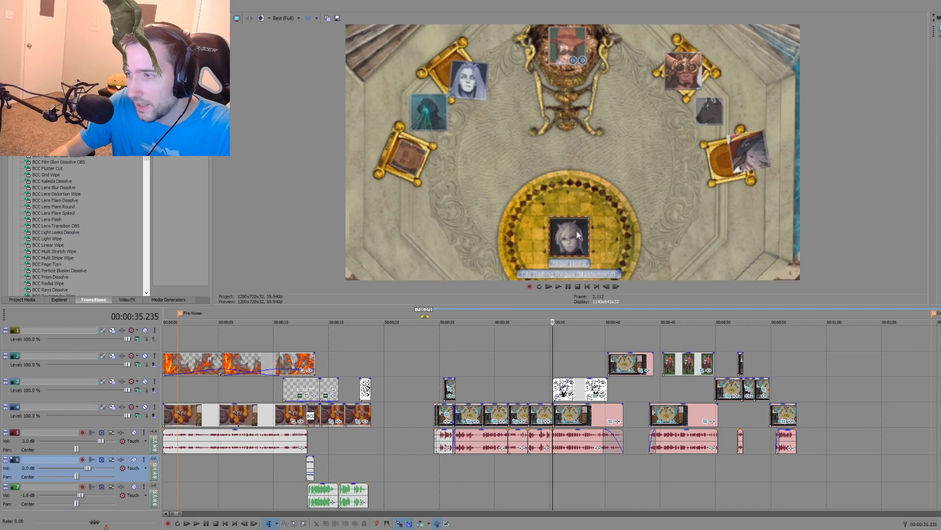
scroll(555, 417, "down", 1)
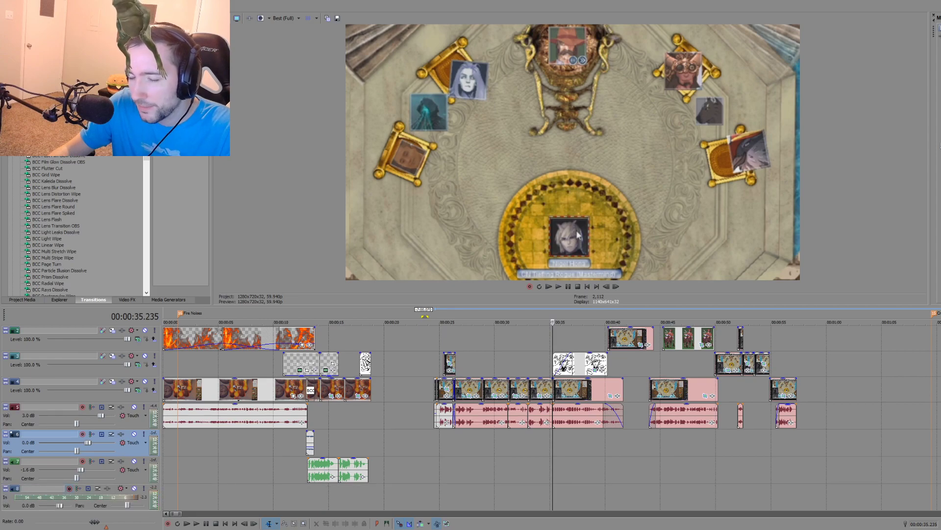
left_click(605, 437)
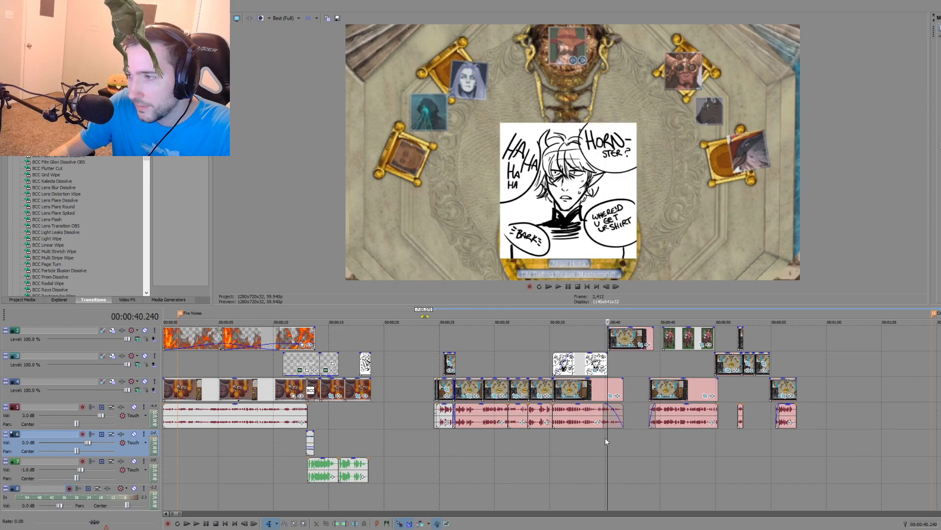
Step: Copy the audio clip beneath the drawing and paste it onto the empty audio track at about 00:00:48
left_click(579, 425)
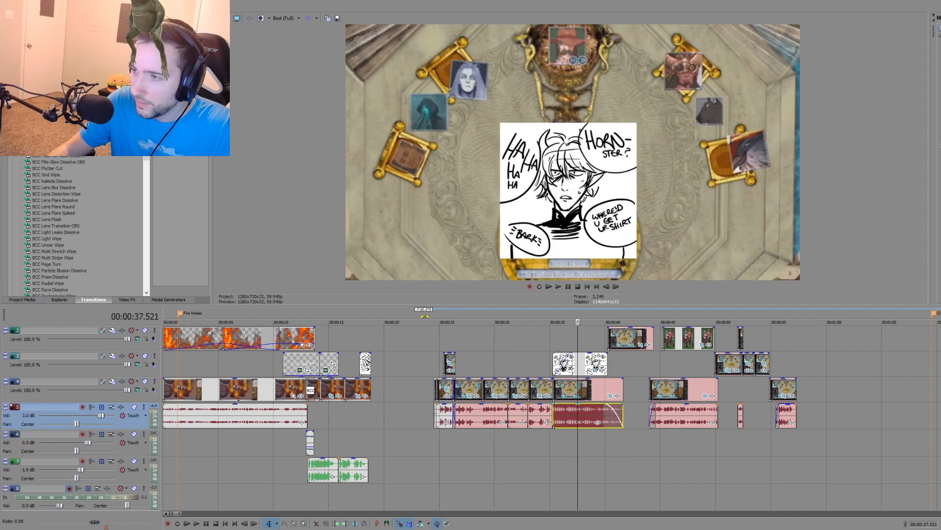
left_click(619, 445)
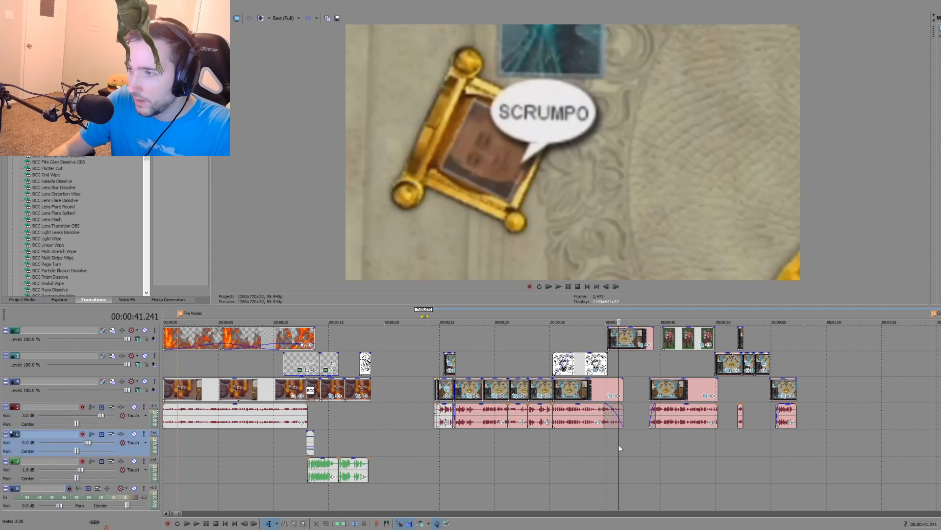
left_click(603, 443)
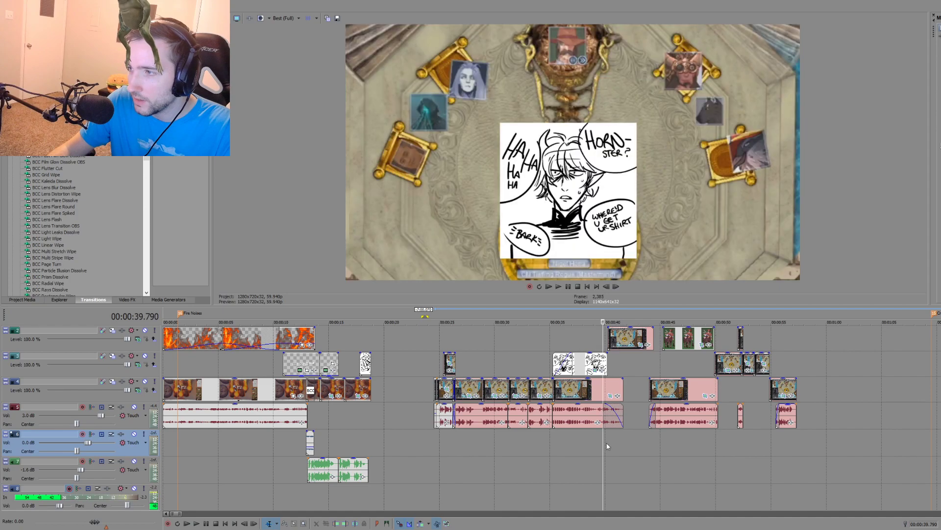
left_click(607, 443)
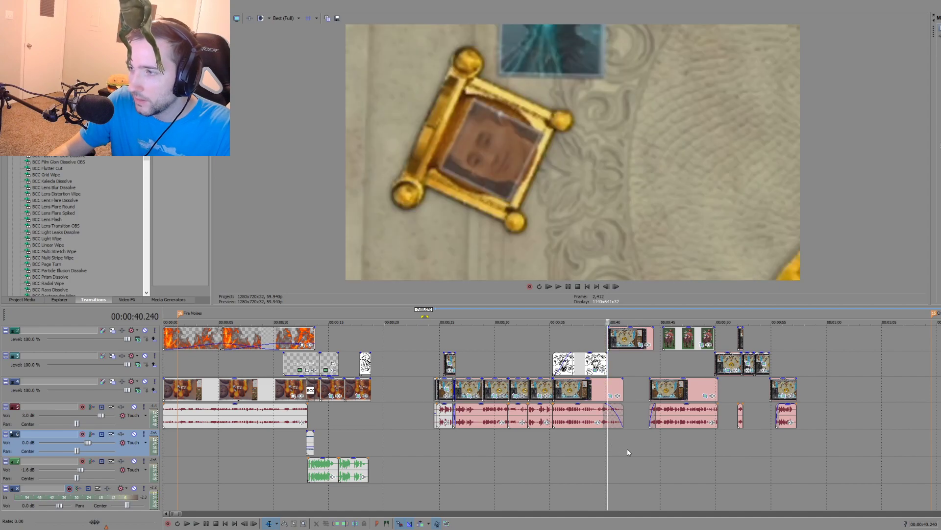
left_click(694, 452)
key("ctrl+v")
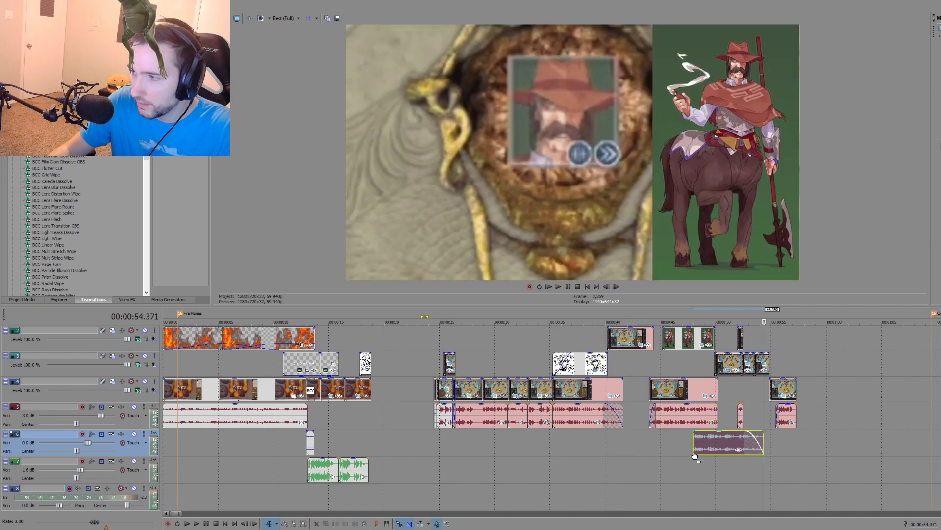
Step: Extend the pasted audio clip to expose more of its source recording, starting at about 00:00:57 near the scene's end
scroll(508, 440, "down", 3)
left_click_drag(445, 444, 852, 445)
left_click_drag(519, 445, 477, 444)
Step: Listen to the extended source recording at about 00:01:42 and 00:01:50
left_click(731, 442)
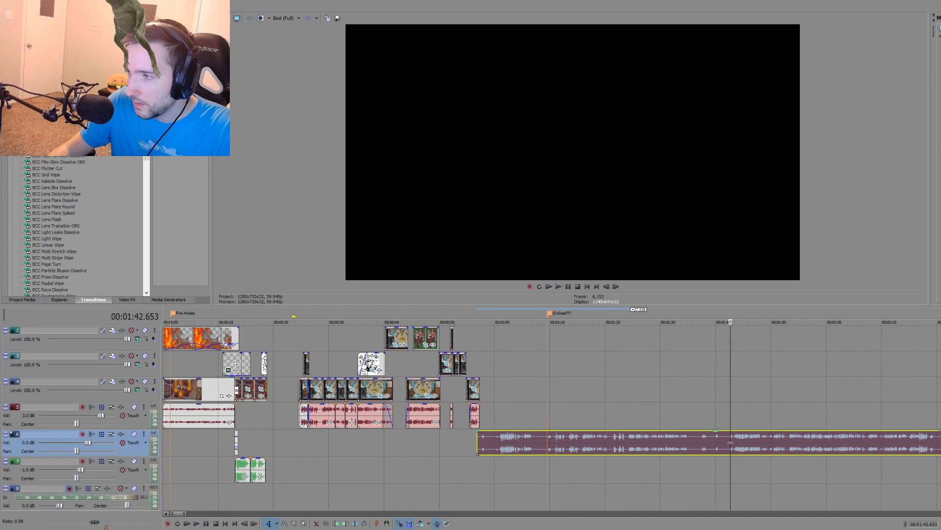
key("space")
scroll(724, 442, "up", 5)
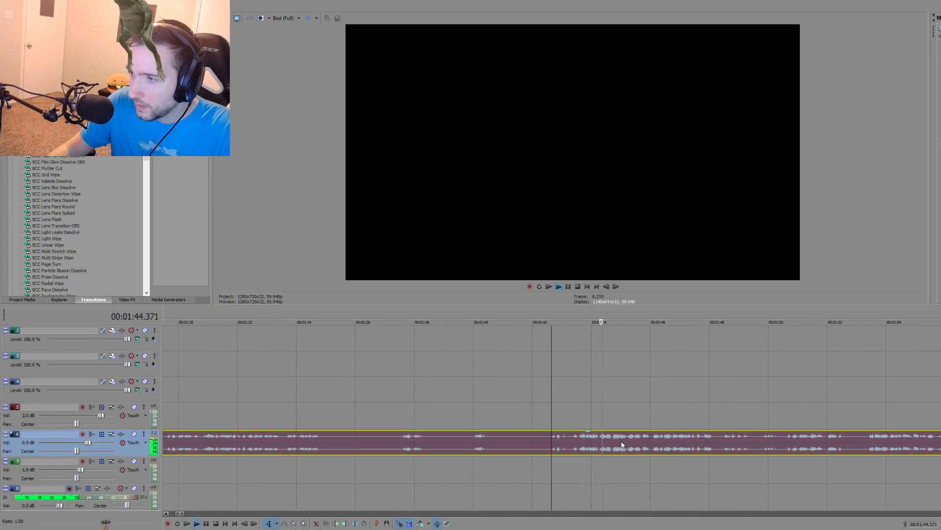
scroll(634, 441, "down", 6)
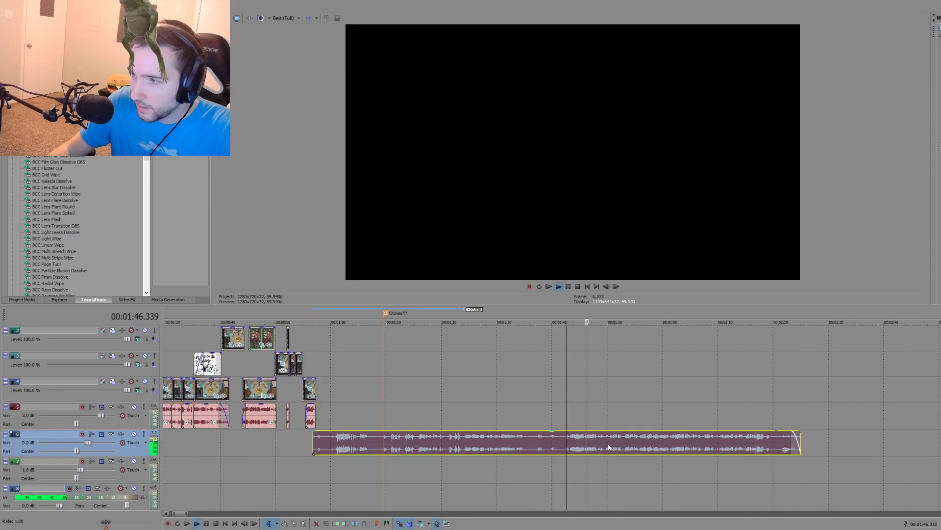
left_click(611, 445)
key("space")
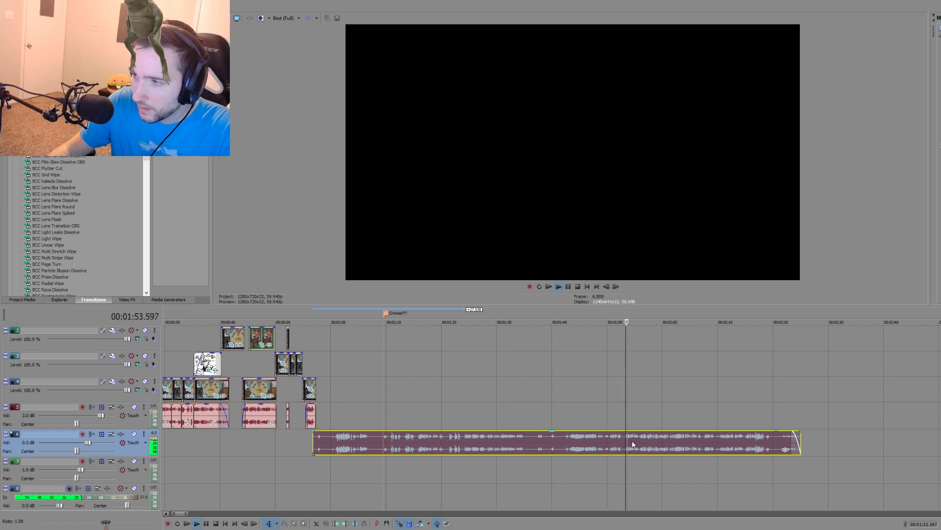
Step: Listen for usable speech in the last part of the source recording, between about 00:02:03 and 00:02:15
left_click(678, 441)
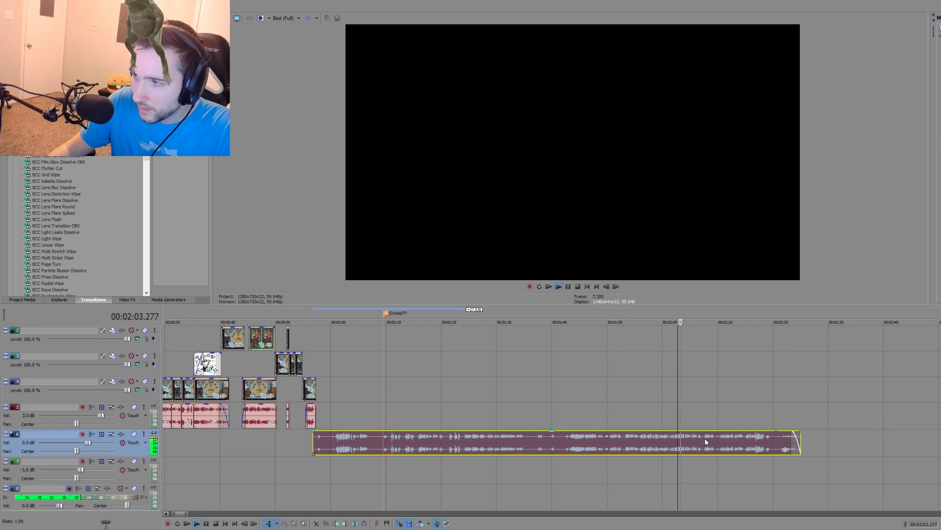
left_click(705, 437)
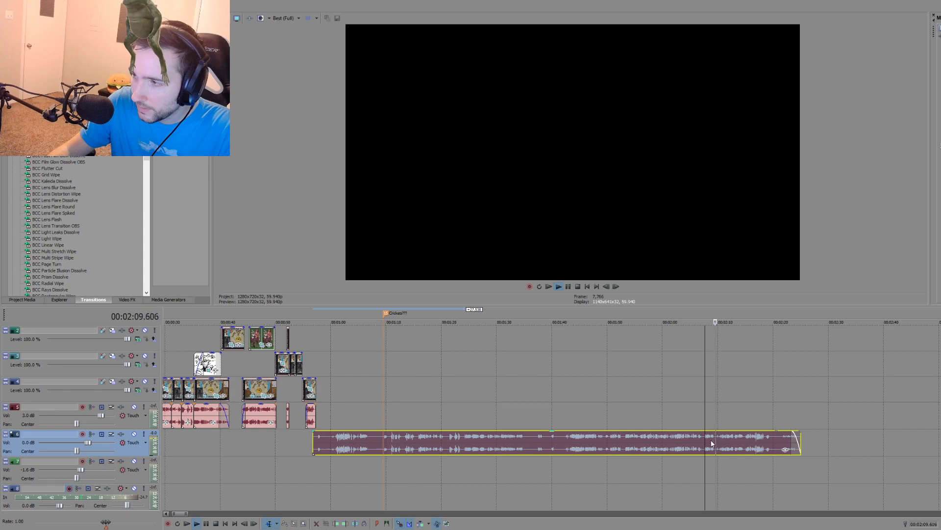
scroll(712, 443, "up", 6)
left_click(483, 441)
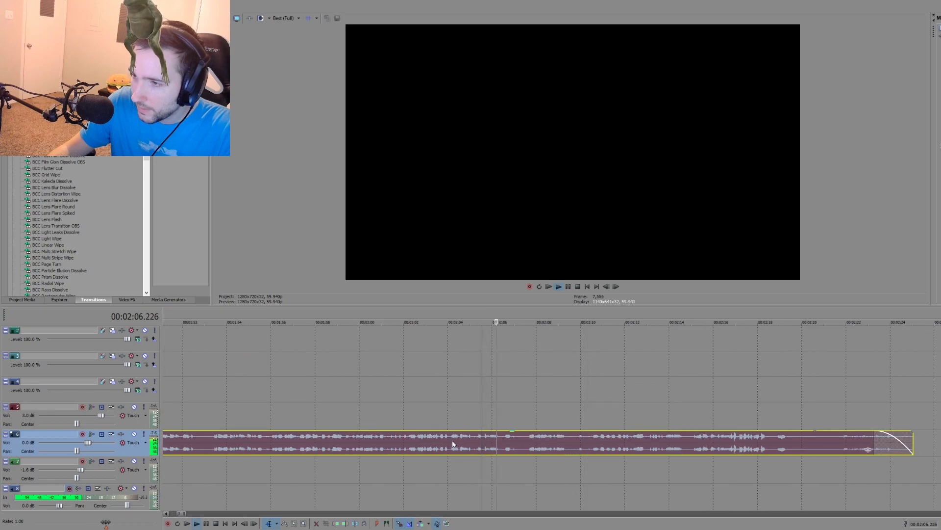
scroll(453, 431, "down", 3)
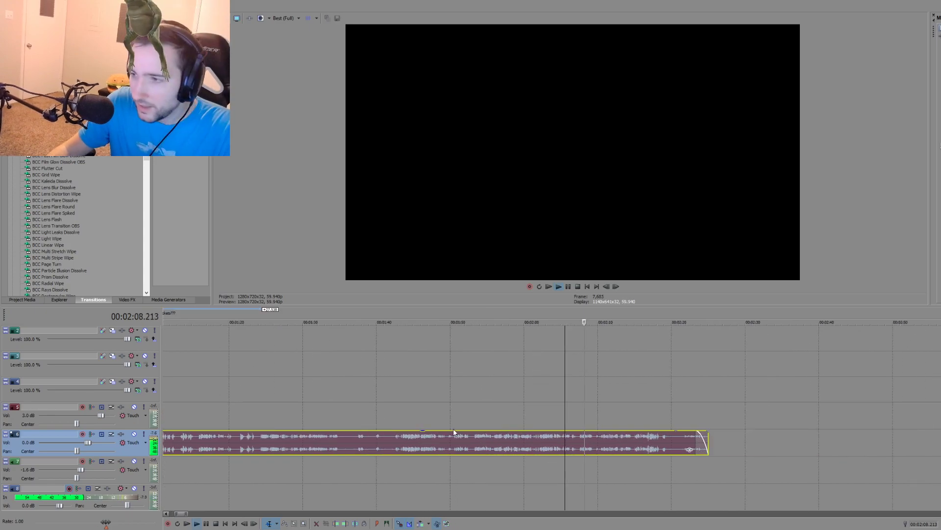
scroll(454, 430, "down", 2)
left_click(620, 438)
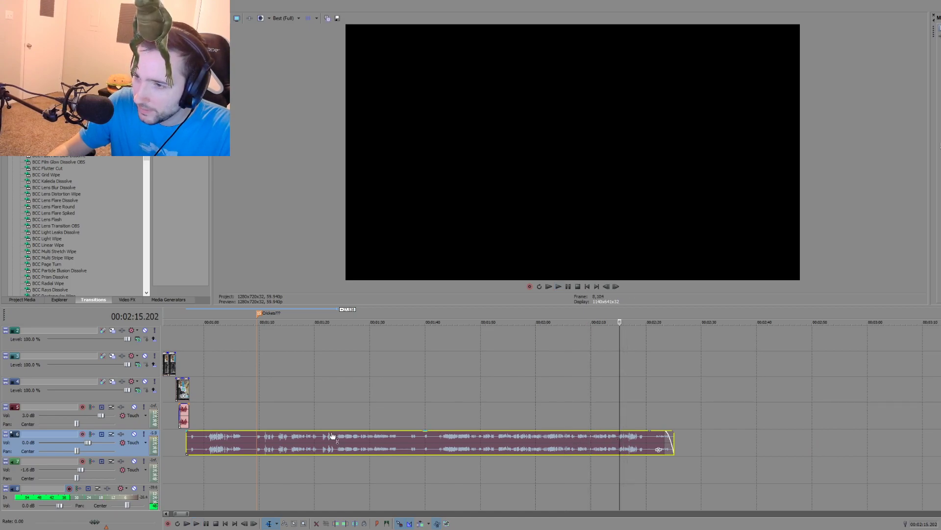
Step: Listen to the source recording from about 00:01:15 and split it at 00:01:18.478
left_click(286, 440)
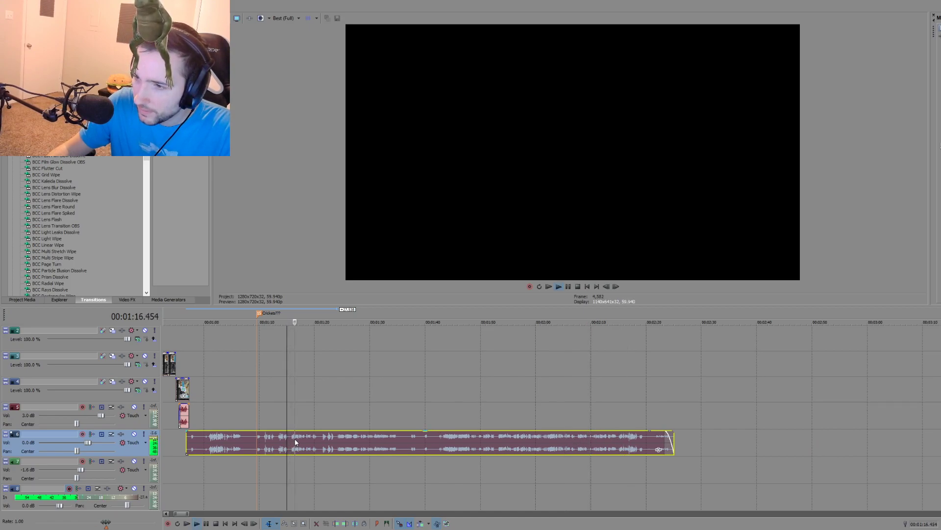
scroll(309, 440, "up", 2)
left_click(514, 443)
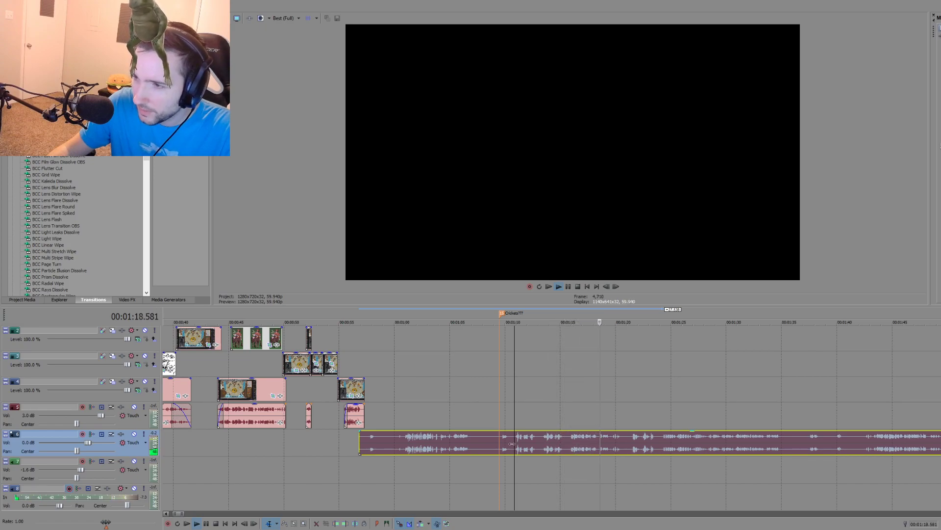
left_click(591, 450)
scroll(592, 447, "up", 3)
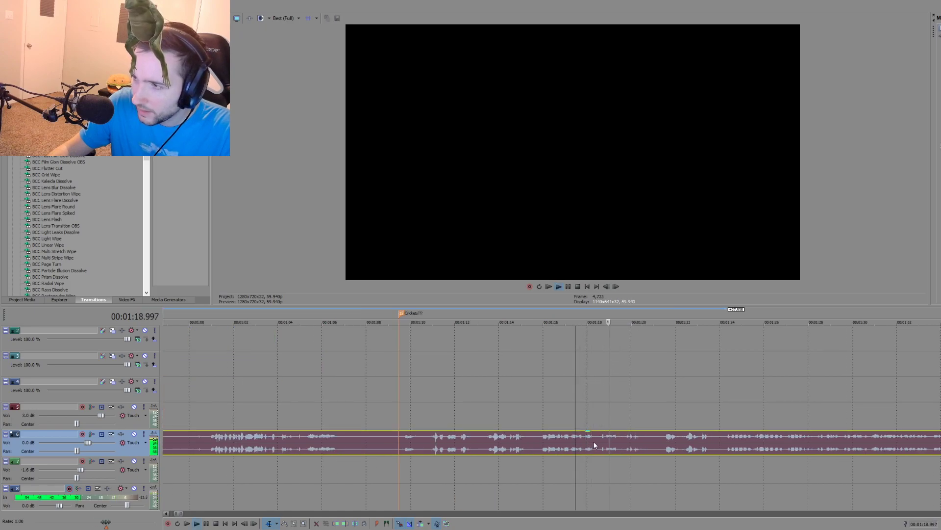
key("space")
key("s")
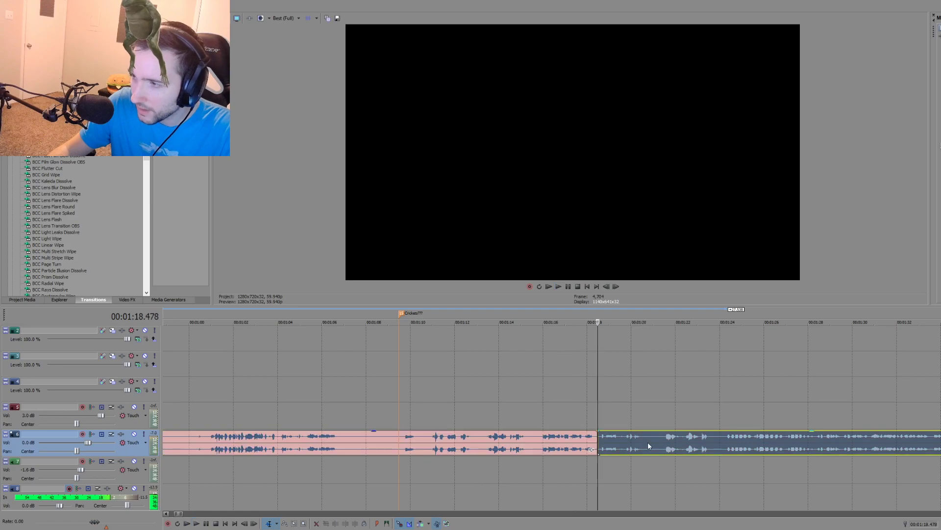
Step: Cut out the excerpt following the split, about 2 seconds long, and move it to the scene's audio gap at about 00:00:41.6
scroll(537, 449, "down", 4)
left_click_drag(578, 441, 374, 444)
left_click(368, 461)
scroll(421, 468, "up", 3)
scroll(562, 458, "up", 3)
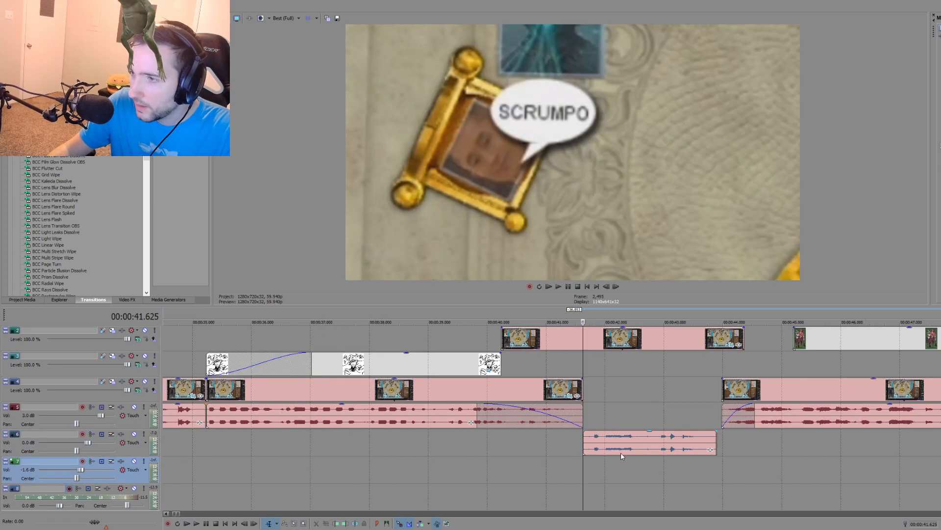
Step: Align the excerpt's start with the SCRUMPO close-up at about 00:00:40.2 and play the change from the drawing
left_click_drag(621, 452, 540, 449)
left_click(485, 469)
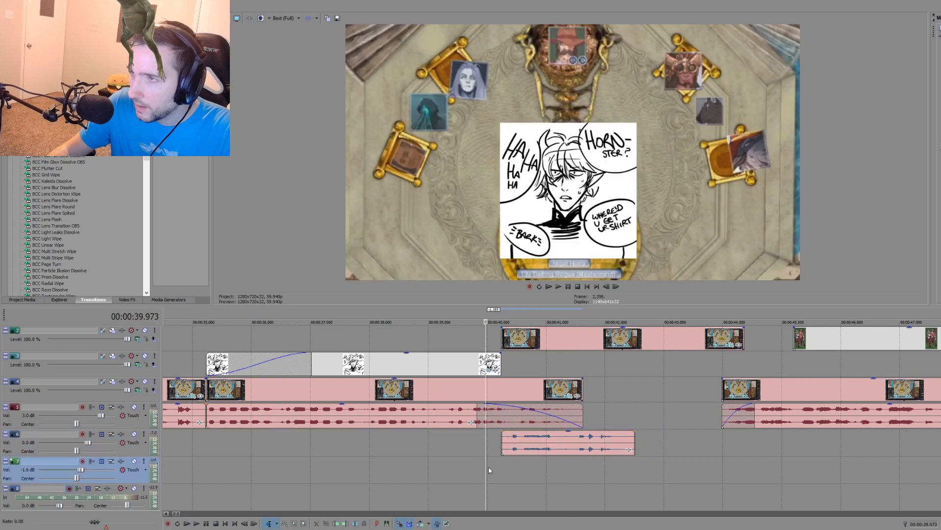
key("space")
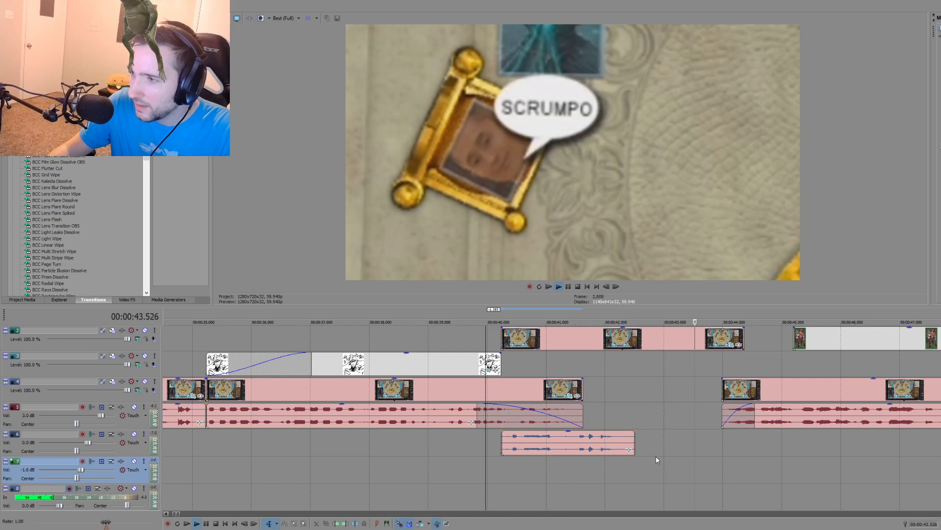
scroll(654, 457, "down", 4)
key("space")
left_click(427, 445)
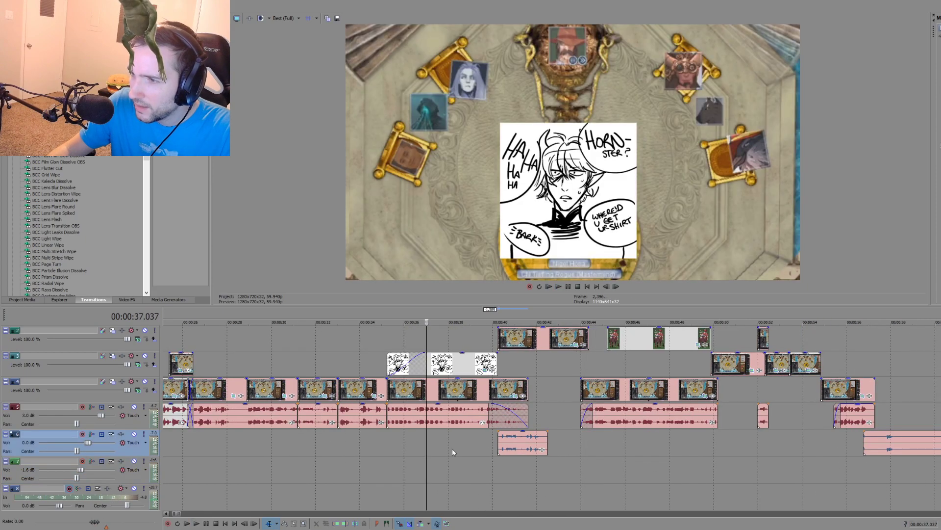
key("space")
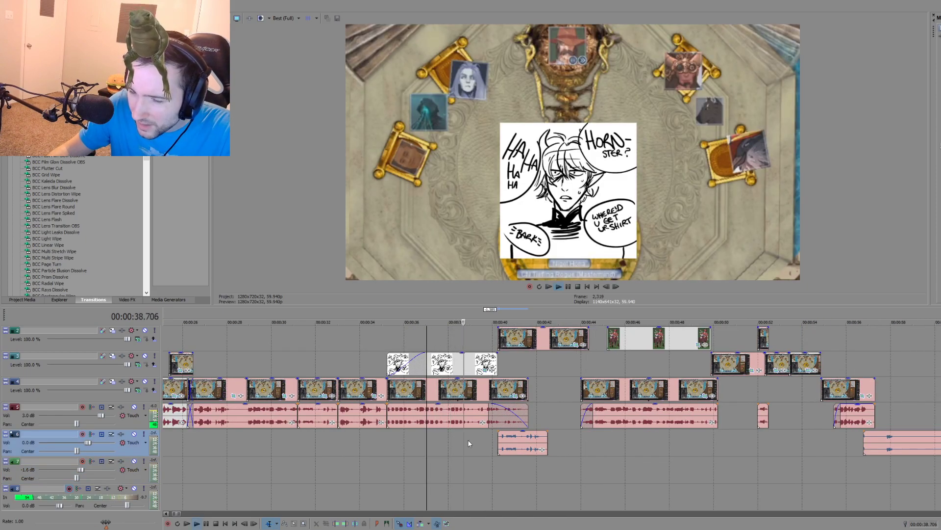
Step: Shift the excerpt to about 00:00:42.6 and play the throne-room scene from its start at 00:00:24.525
left_click_drag(524, 447, 584, 447)
key("space")
left_click(345, 449)
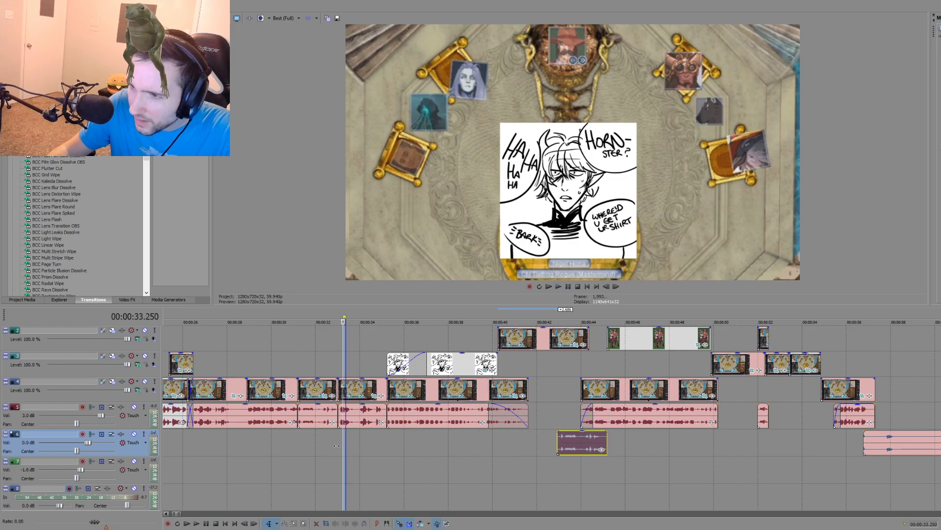
scroll(311, 445, "down", 3)
left_click(475, 449)
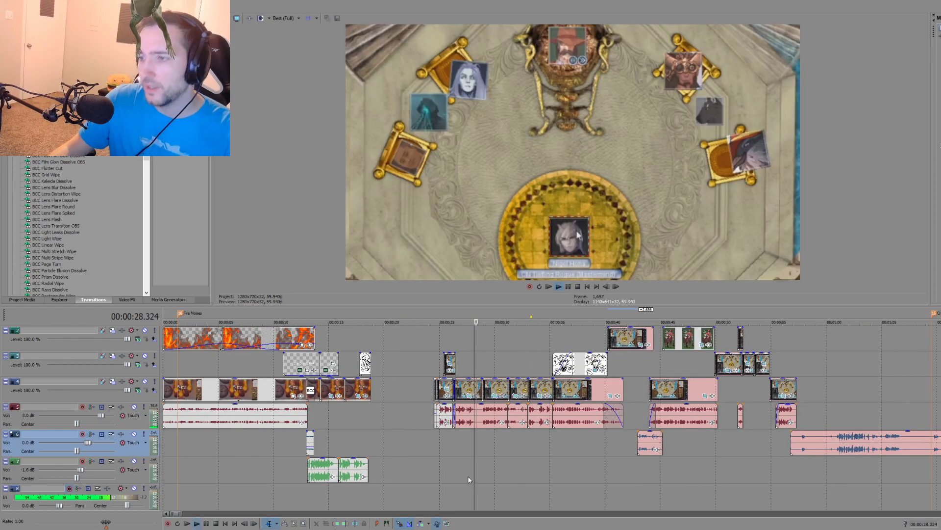
left_click(434, 449)
key("space")
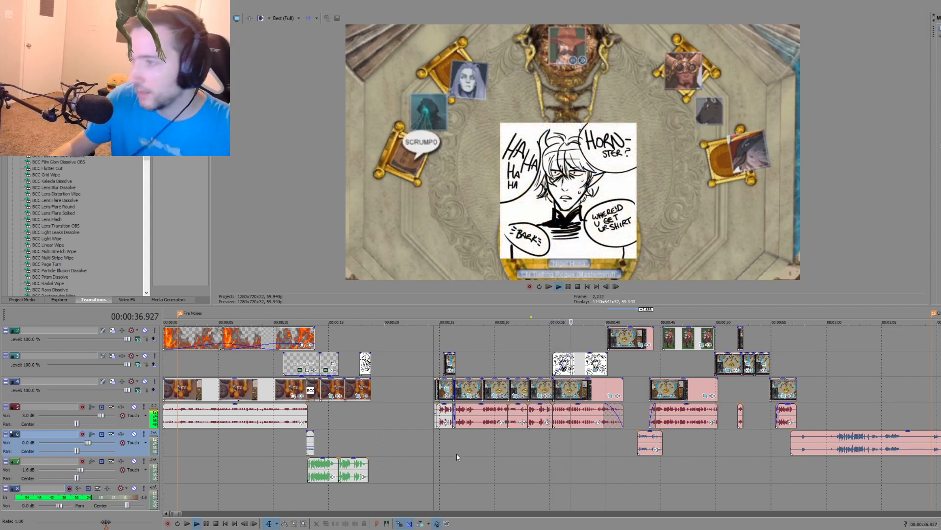
Step: Listen through the remaining source recording between about 00:01:21 and 00:01:33 for a better excerpt
key("space")
left_click(650, 444)
scroll(723, 449, "down", 3)
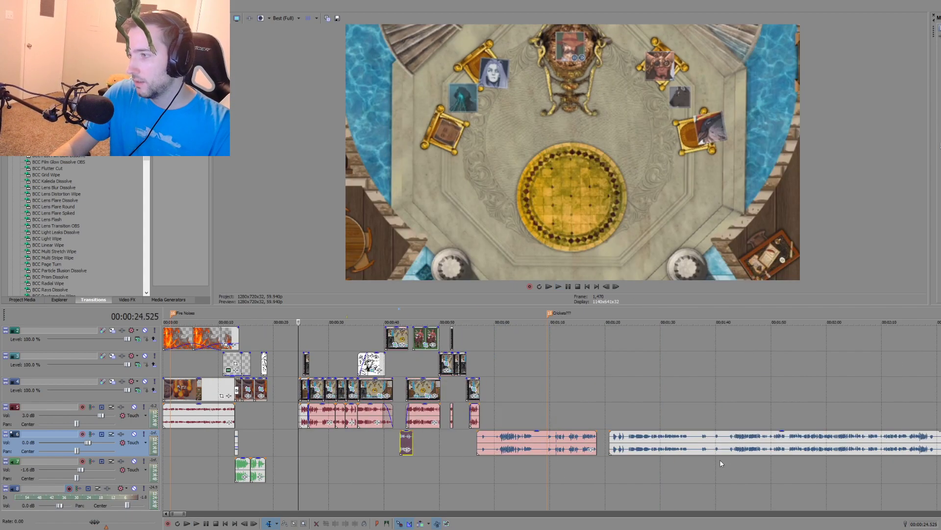
left_click(613, 461)
key("space")
scroll(609, 466, "up", 3)
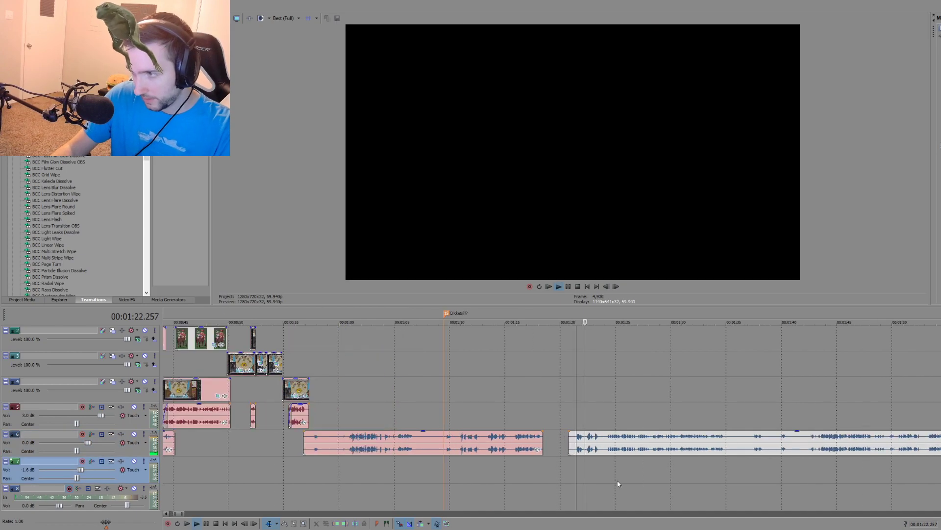
left_click(702, 460)
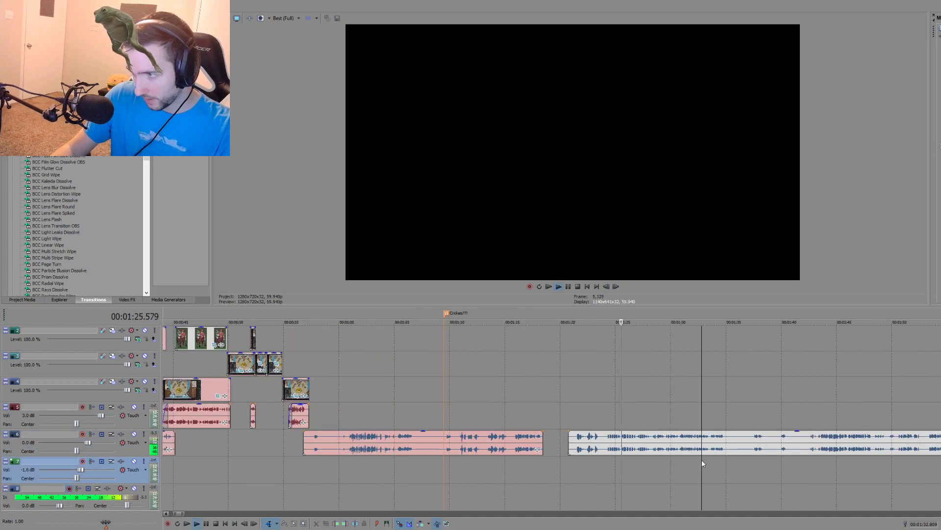
left_click(681, 460)
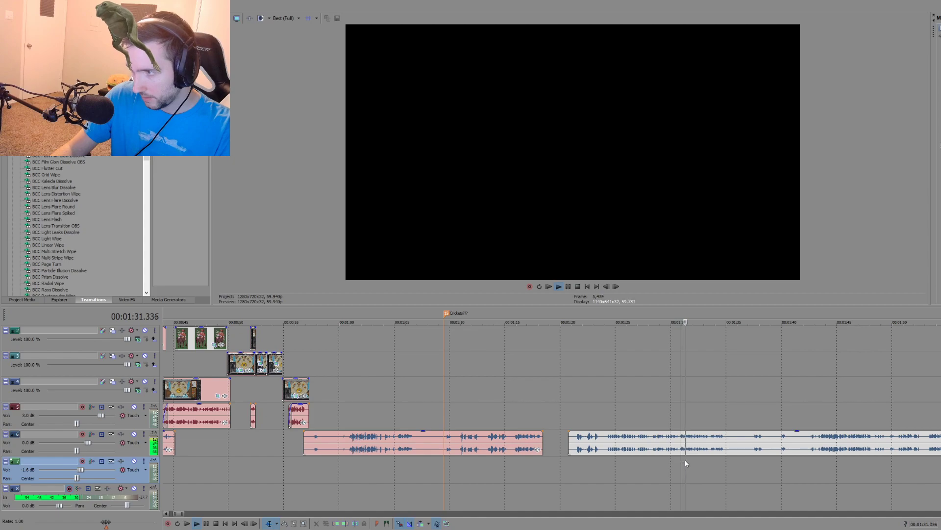
scroll(640, 455, "up", 3)
Step: Cut out the passage from 00:01:30.774 to 00:01:35.095 and move it beneath the SCRUMPO close-up in place of the shorter excerpt
left_click(564, 457)
key("s")
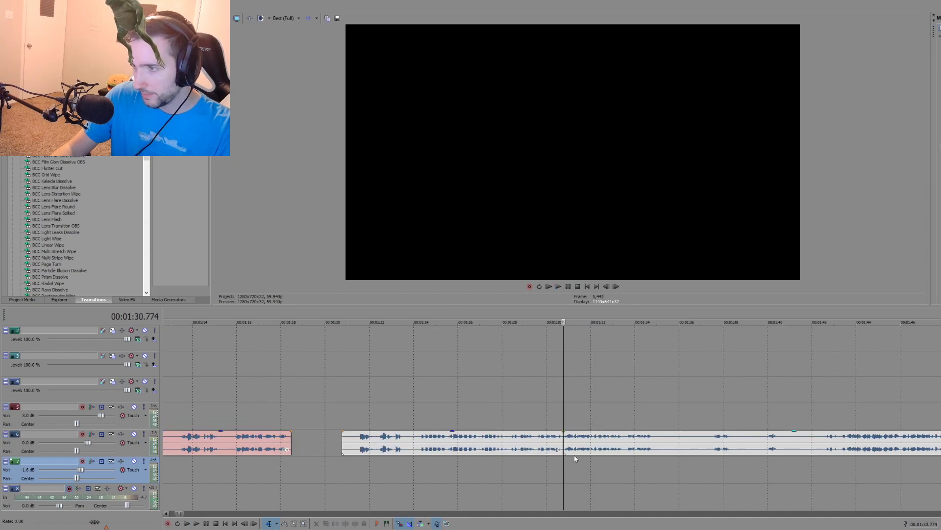
left_click(659, 445)
key("s")
scroll(619, 450, "down", 4)
left_click_drag(567, 443, 292, 445)
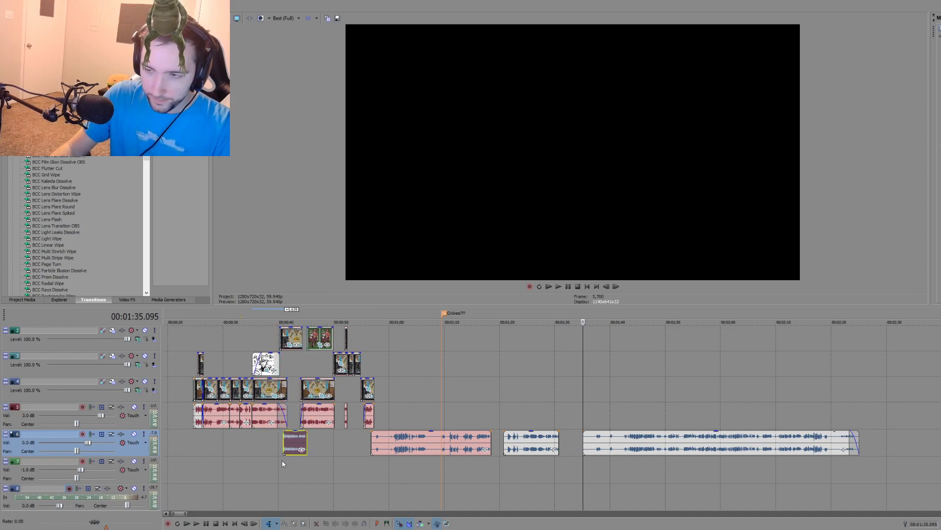
Step: Align the new excerpt's start with the close-up at about 00:00:40.2 and play the scene from 00:00:39.406
left_click(284, 464)
scroll(351, 449, "up", 5)
left_click_drag(600, 452, 594, 450)
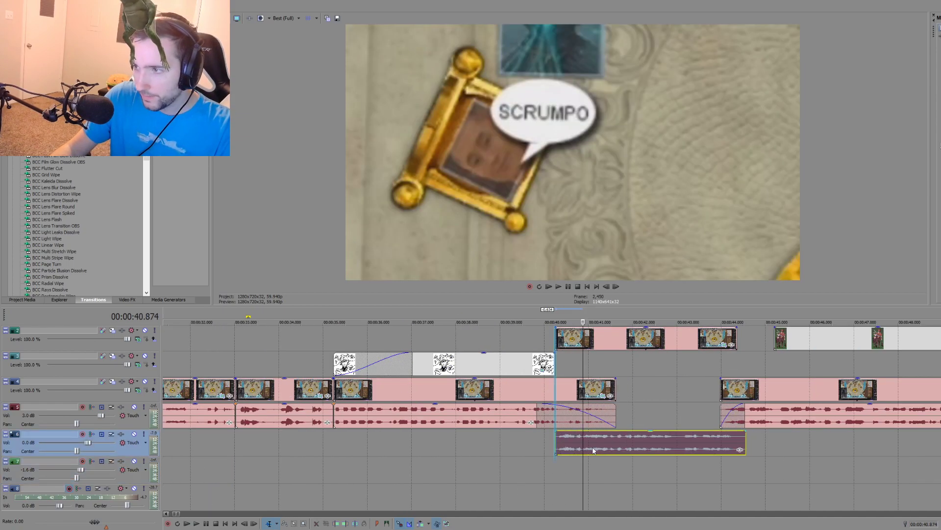
left_click(519, 472)
key("space")
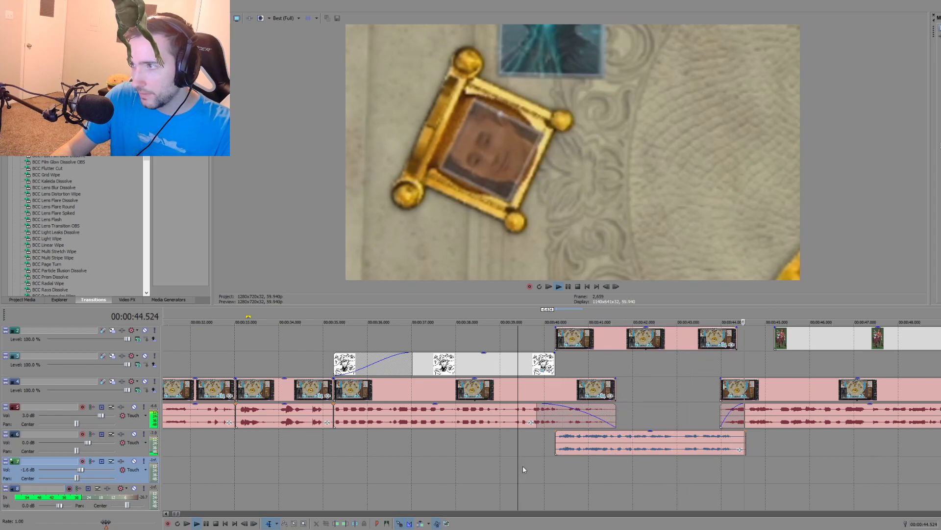
scroll(480, 472, "down", 3)
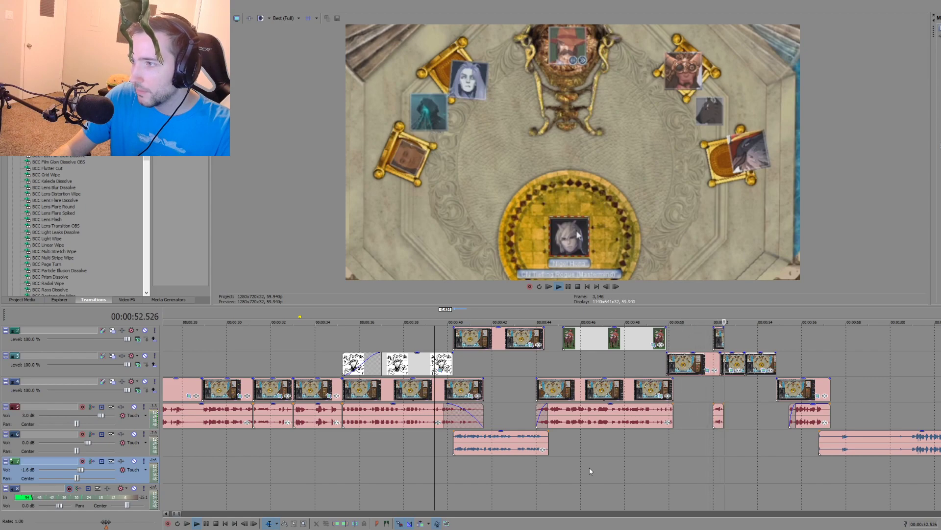
key("space")
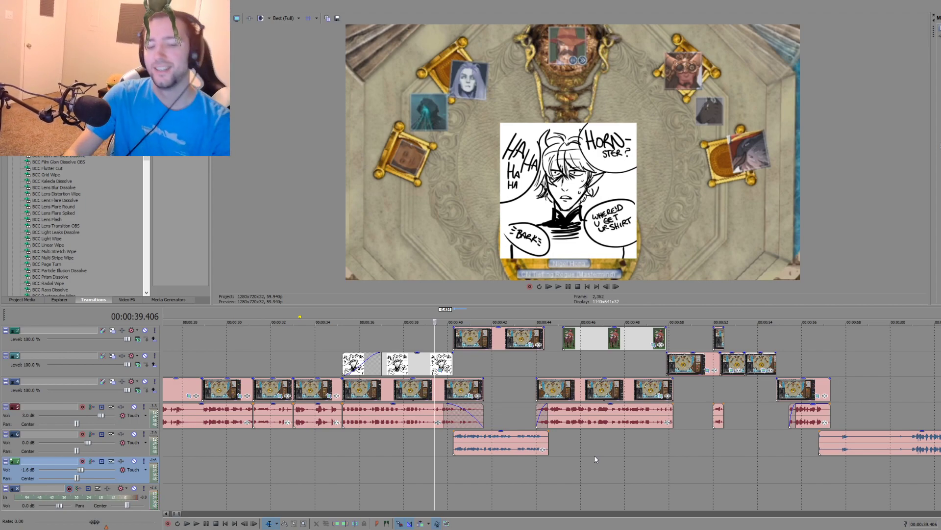
Step: Play the scene from the centaur picture at 00:00:47.864 into the gap in the audio after it
left_click(621, 458)
key("space")
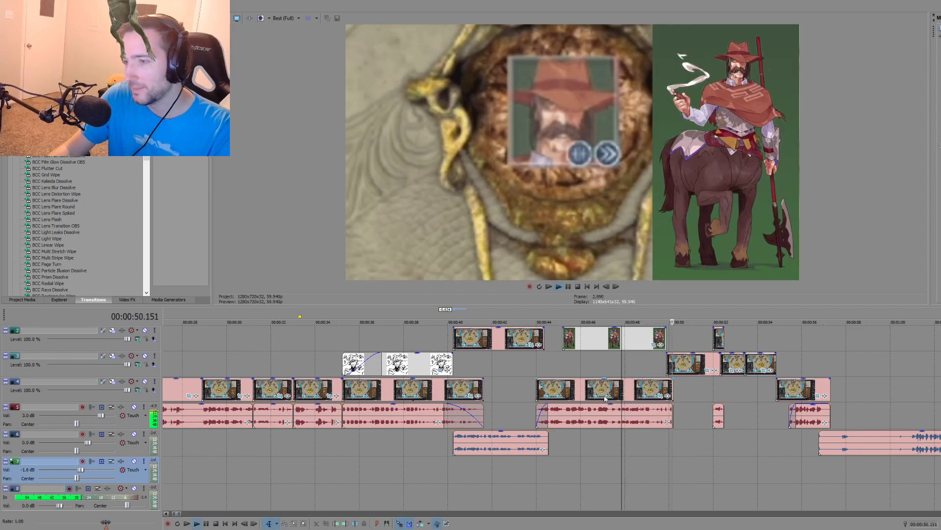
scroll(602, 401, "down", 3)
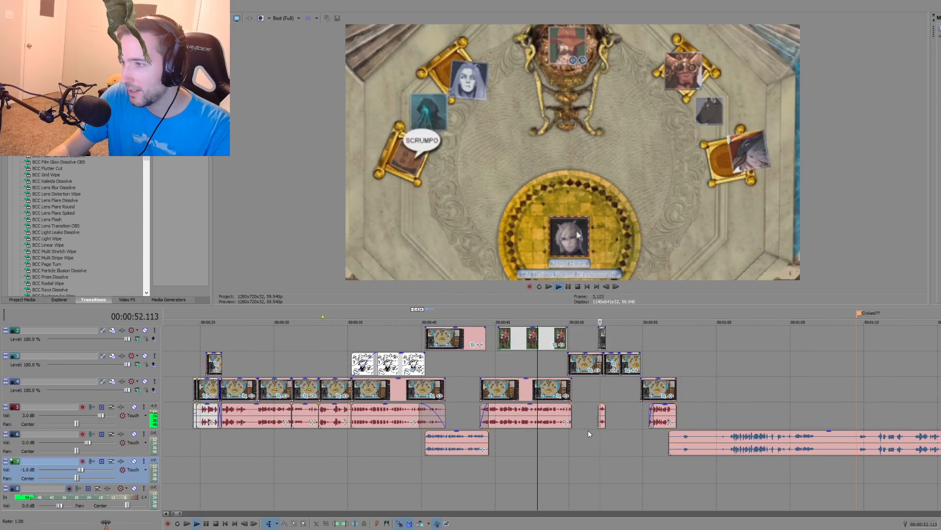
key("space")
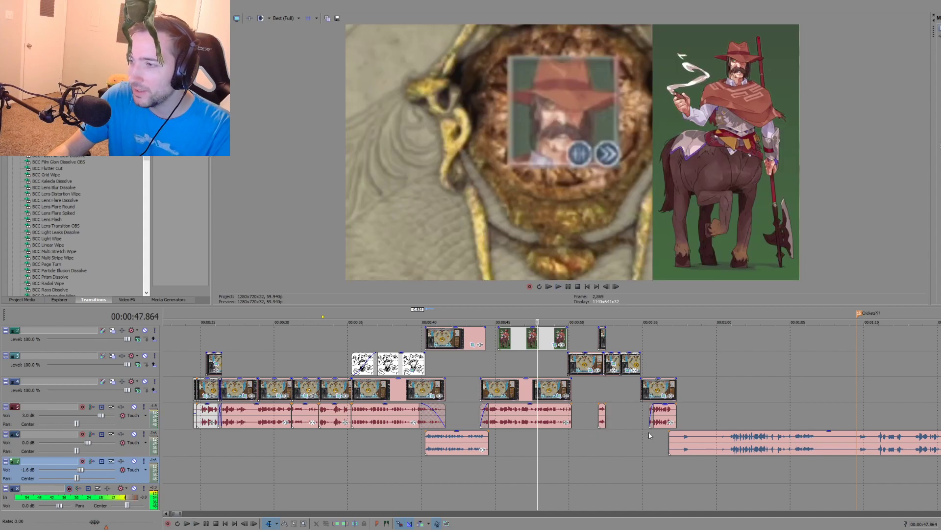
Step: Mark the audio gap from about 00:00:50.2 to 00:00:55.439 as a time range and play it from about 00:00:52
left_click(649, 431)
left_click_drag(572, 441, 648, 437)
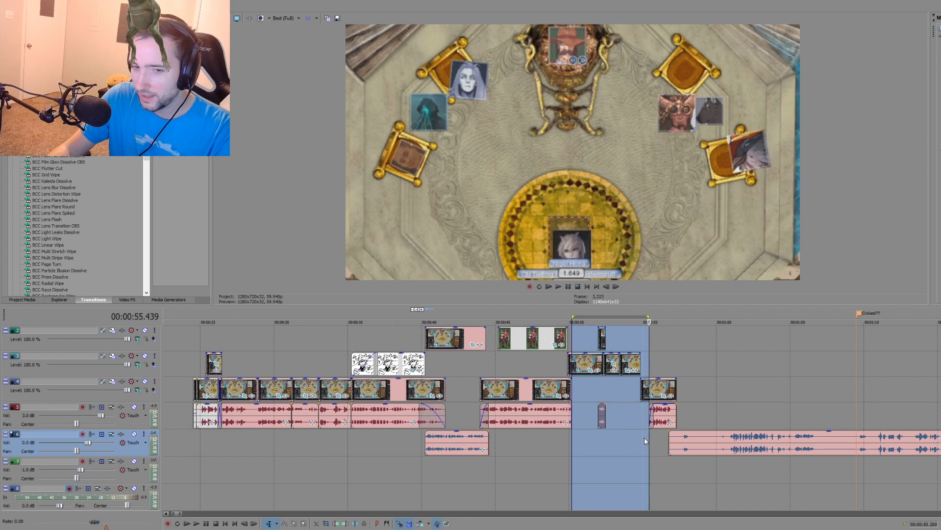
left_click(598, 437)
key("space")
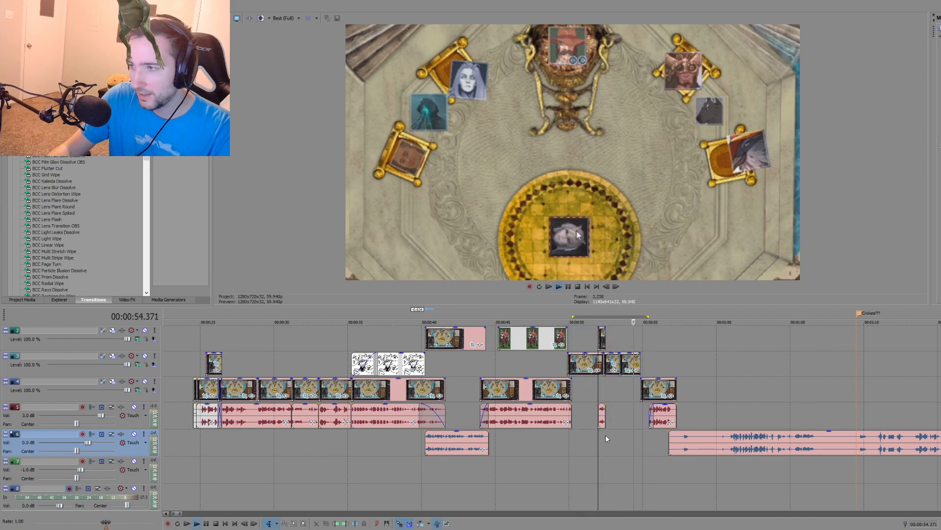
Step: Stop the scene's playback and play the last piece of the source recording from about 00:01:37
scroll(606, 435, "down", 2)
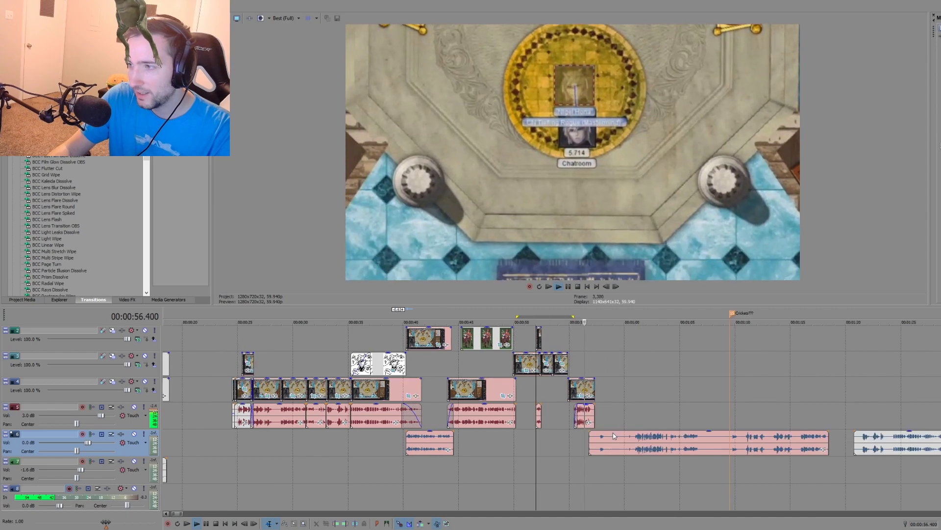
key("space")
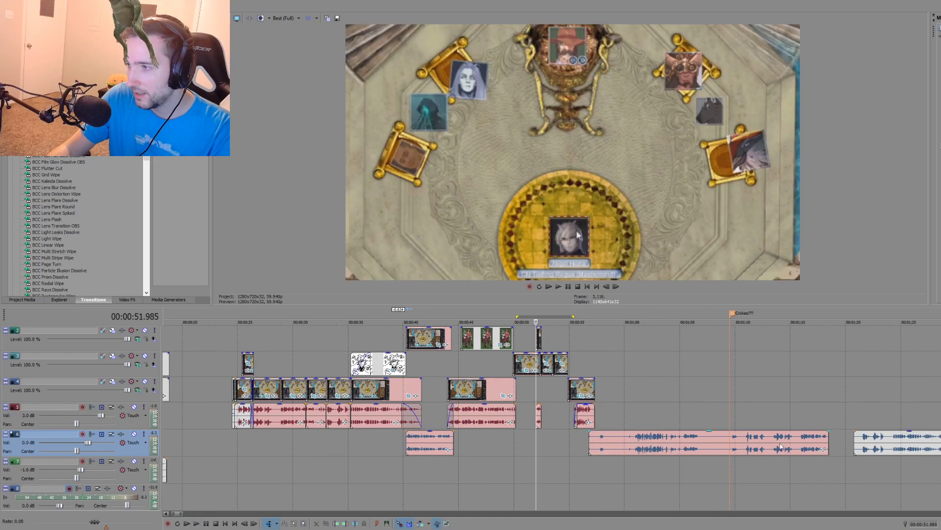
left_click(735, 447)
scroll(671, 444, "down", 3)
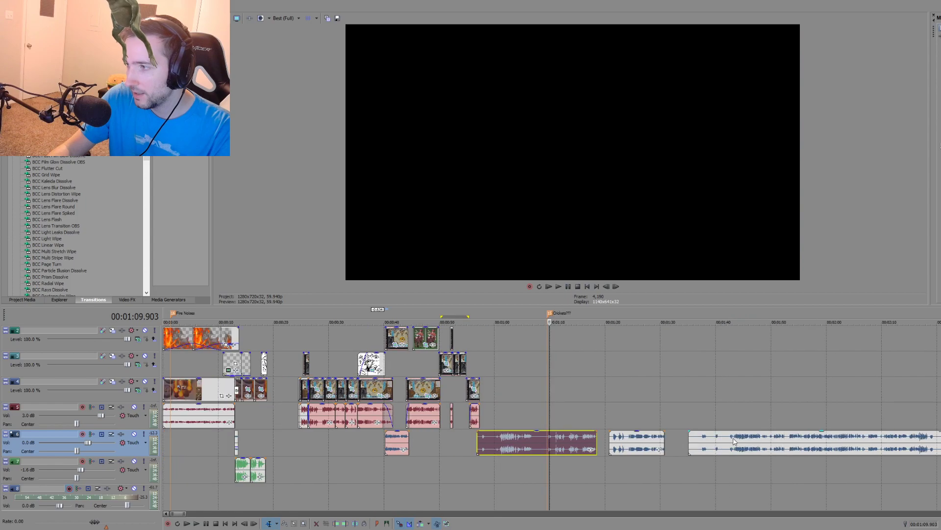
left_click(528, 444)
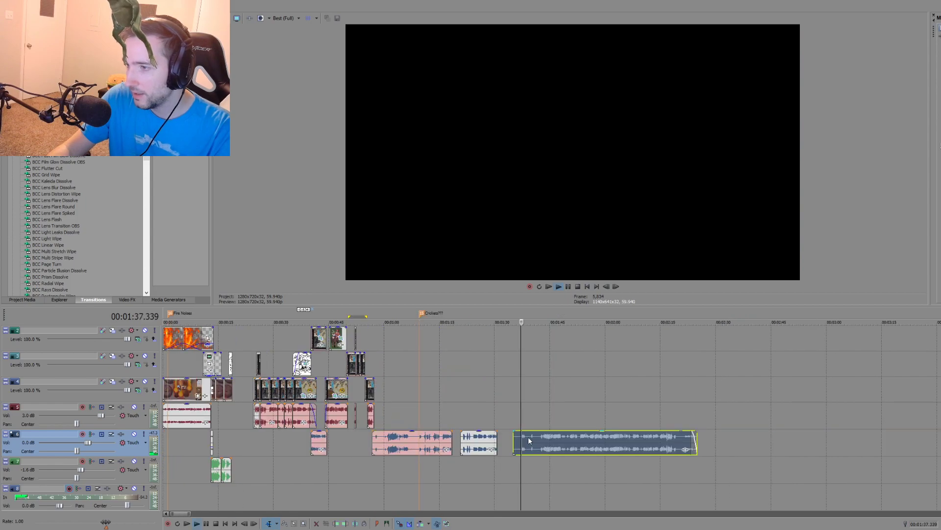
key("space")
scroll(578, 436, "up", 2)
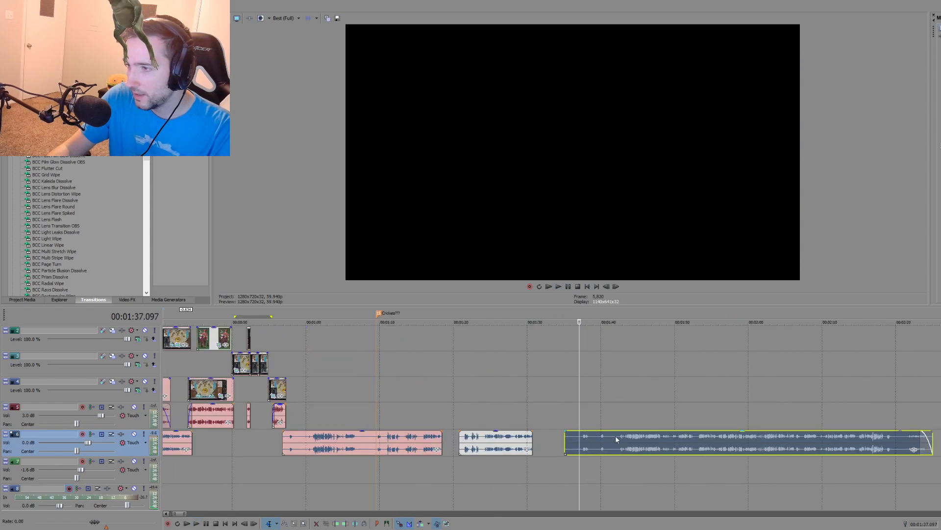
Step: Split the source recording at about 00:01:42 and move the part before the split into the audio gap at about 00:00:50
left_click(618, 436)
key("s")
left_click_drag(574, 437, 245, 436)
left_click_drag(315, 443, 345, 444)
left_click(243, 463)
scroll(246, 463, "up", 4)
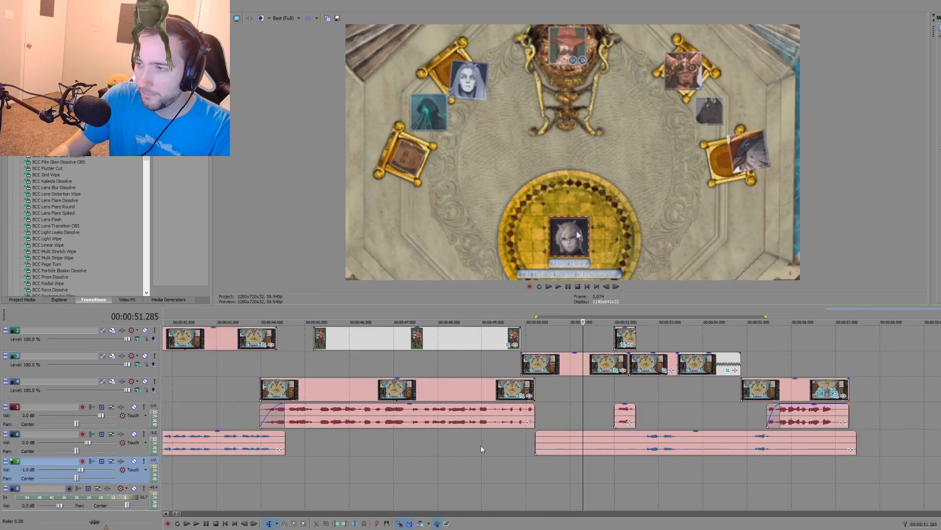
Step: Shift the new excerpt about 0.3 s earlier with a fade-in at its start and play the scene from about 00:00:49.6
left_click(539, 461)
left_click(510, 460)
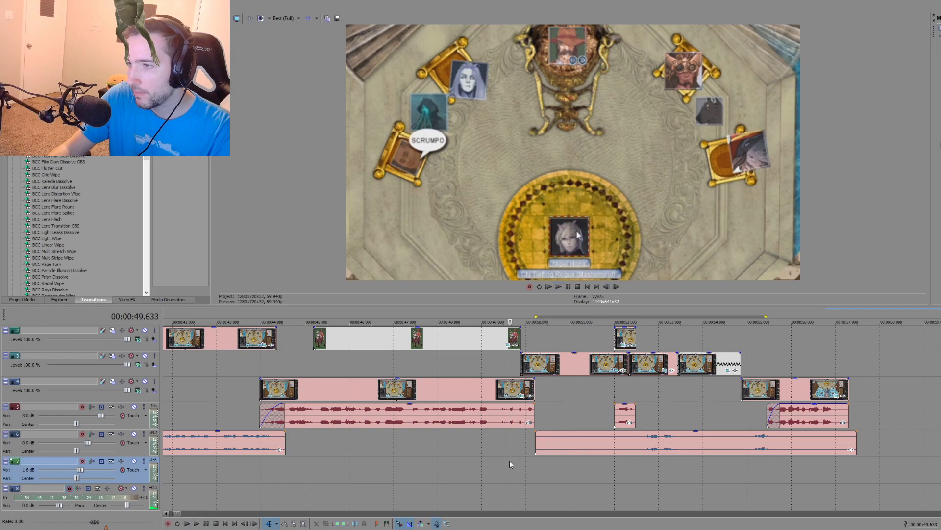
key("space")
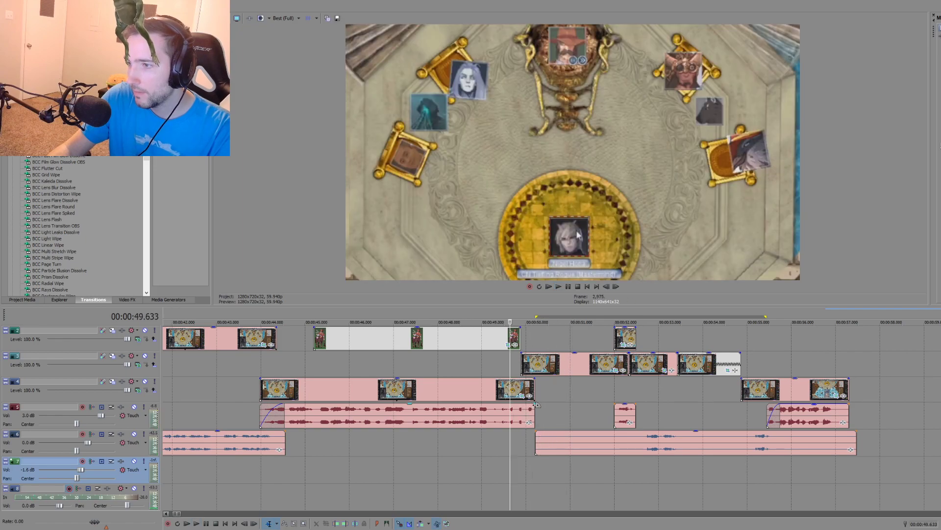
key("space")
left_click_drag(539, 432, 564, 444)
left_click(512, 466)
key("space")
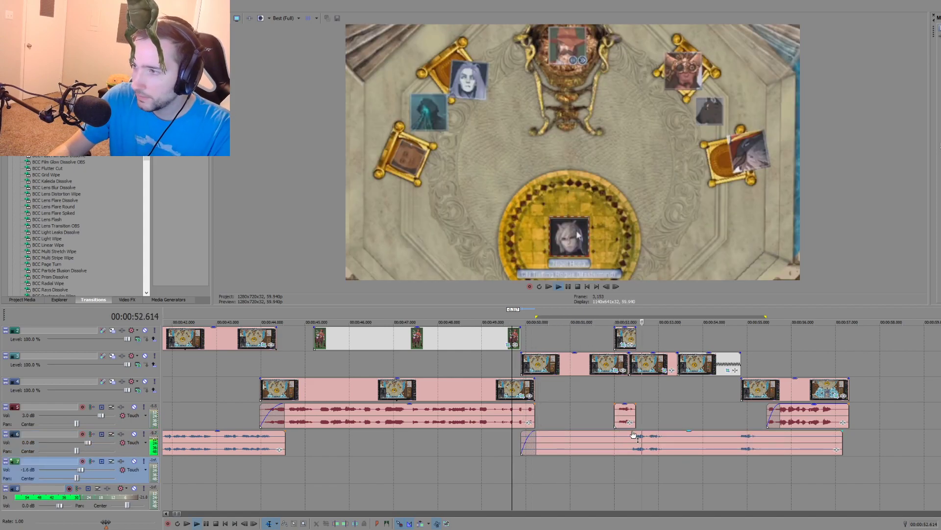
key("space")
Step: Split the excerpt at about 00:00:52.1, set its opening part aside on the track below, and slide the rest back to about 00:00:49.7
left_click_drag(607, 445, 849, 472)
left_click(620, 443)
key("s")
left_click(644, 444)
left_click_drag(643, 443, 561, 437)
left_click(535, 434)
left_click(541, 434)
Step: Play the shifted excerpt, cut out its sound from 00:00:52.753 to about 00:00:53.15, and crossfade the remainder into the part before
left_click(511, 469)
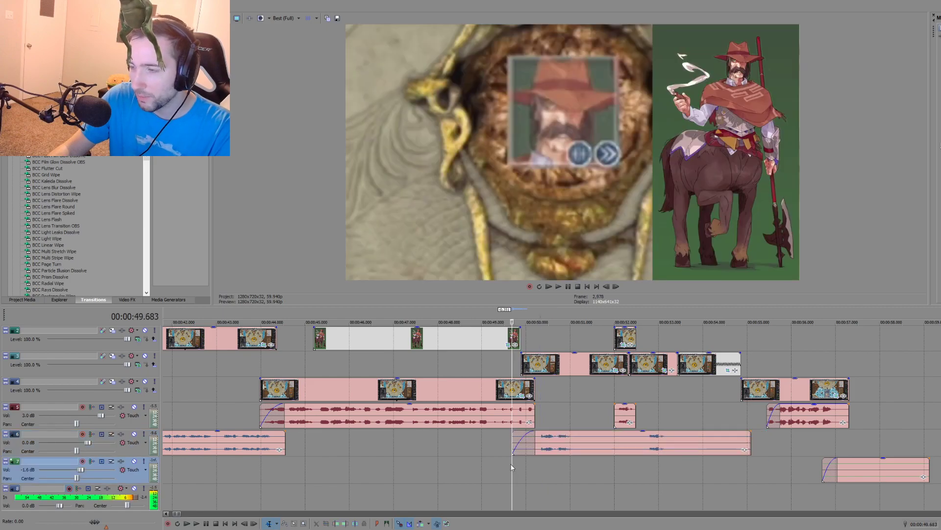
key("space")
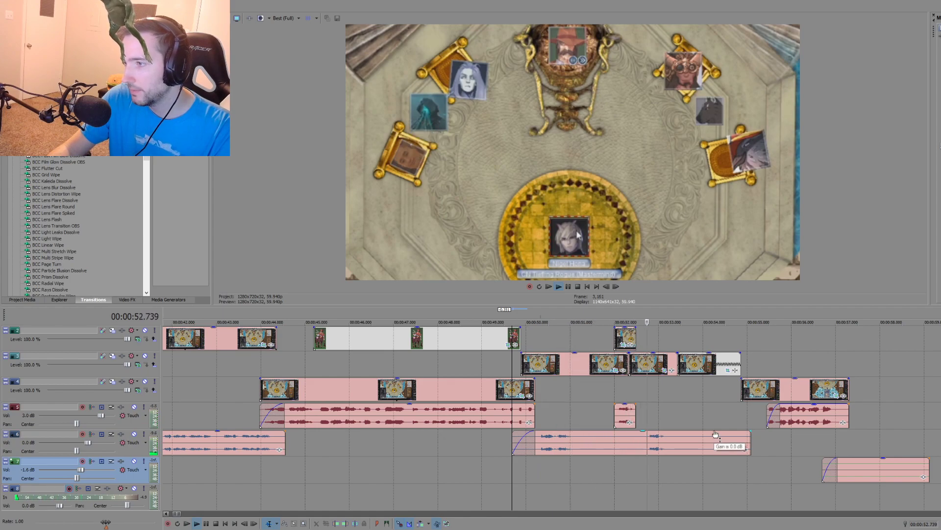
left_click(647, 443)
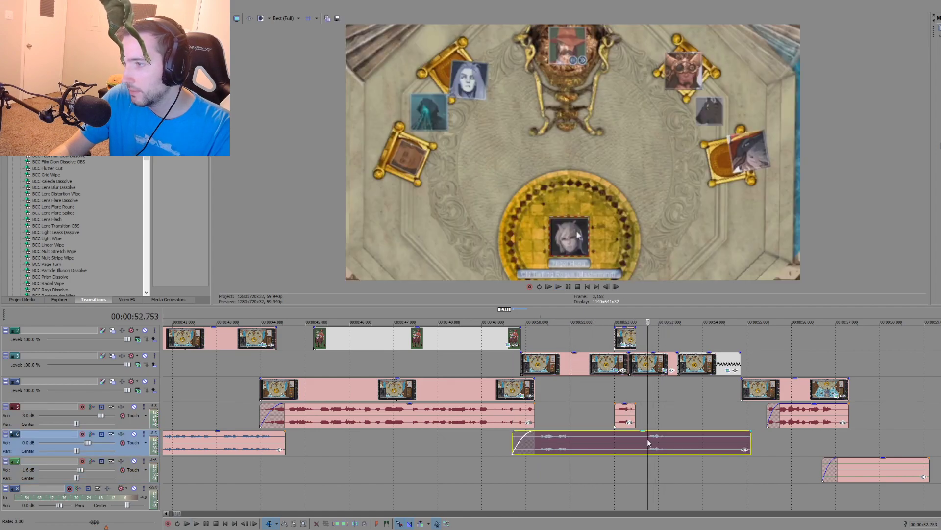
key("s")
left_click(666, 437)
key("s")
left_click(657, 441)
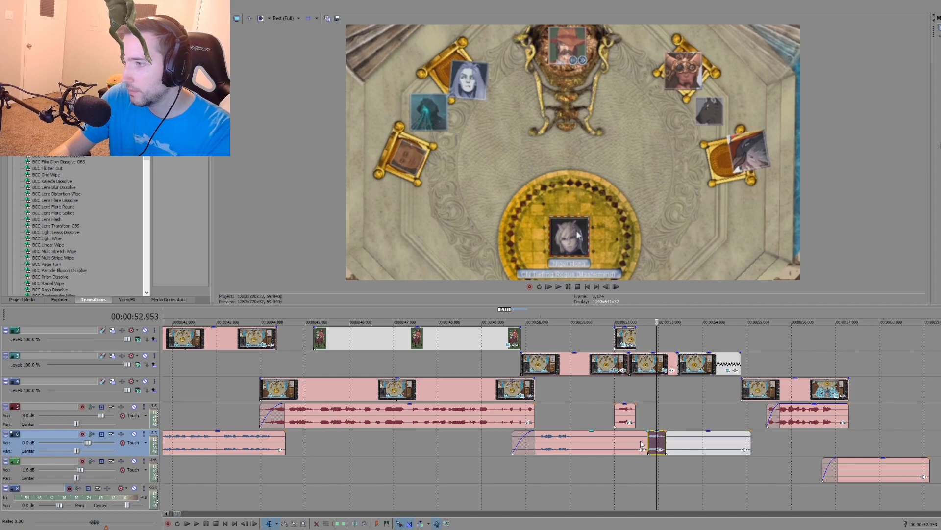
key("Delete")
left_click_drag(683, 447, 633, 447)
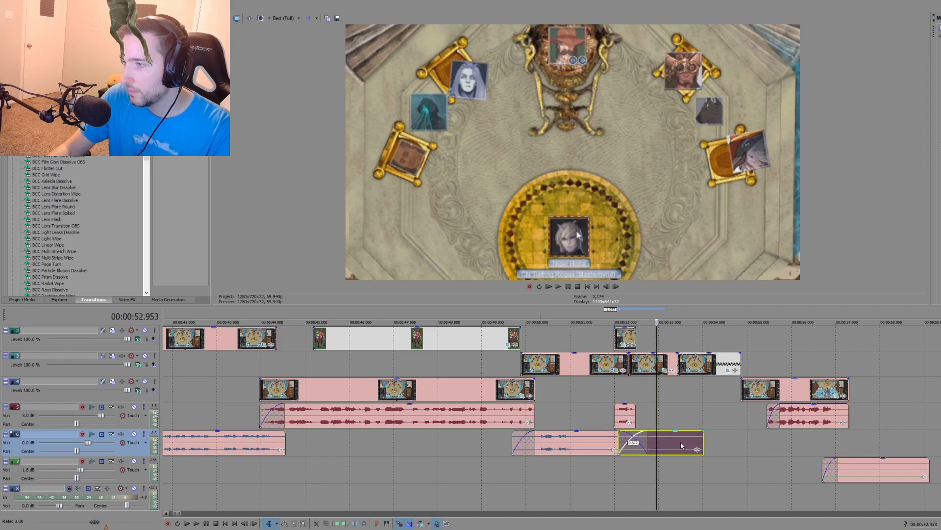
Step: Fill the rest of the gap with two crossfaded copies of the quiet remainder and play the result from about 00:00:48.4
left_click(680, 441)
key("ctrl+c")
left_click(728, 439)
key("ctrl+v")
left_click_drag(750, 447, 718, 448)
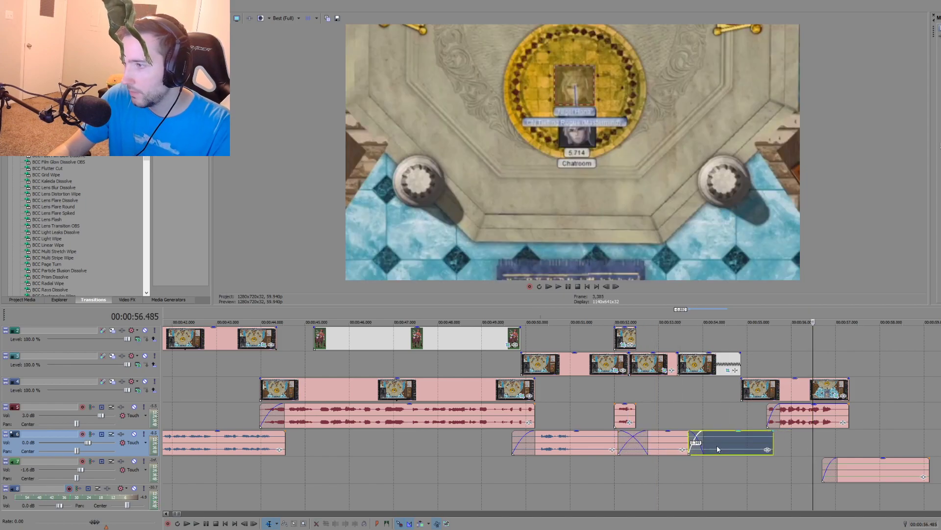
left_click_drag(871, 468, 940, 467)
left_click(808, 449)
key("ctrl+v")
left_click_drag(843, 447, 802, 433)
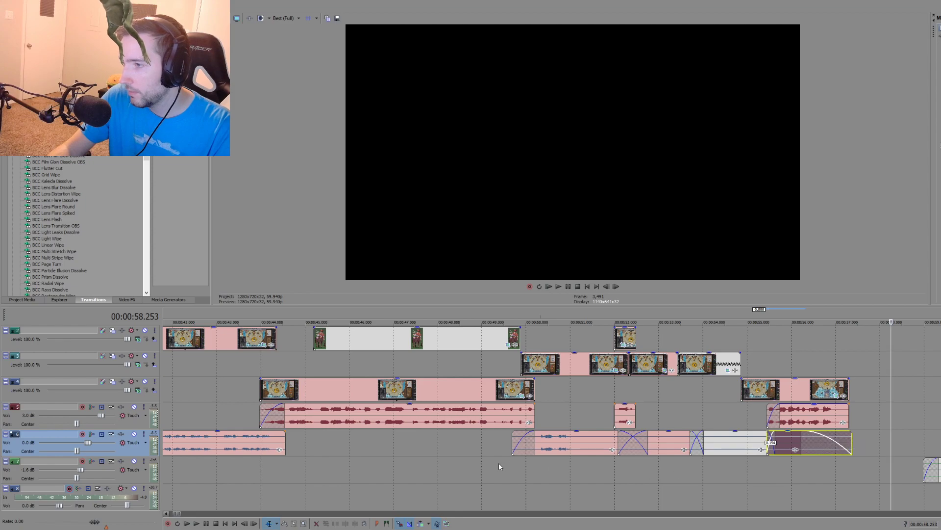
left_click(454, 462)
key("space")
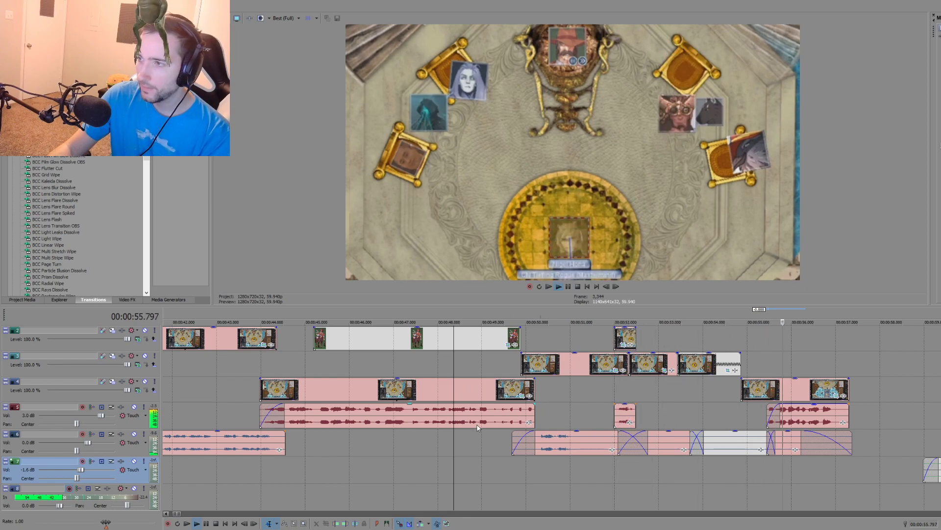
Step: Delete the set-aside piece and all leftover source-recording clips after the throne-room scene
scroll(648, 455, "down", 5)
key("Delete")
left_click(655, 444)
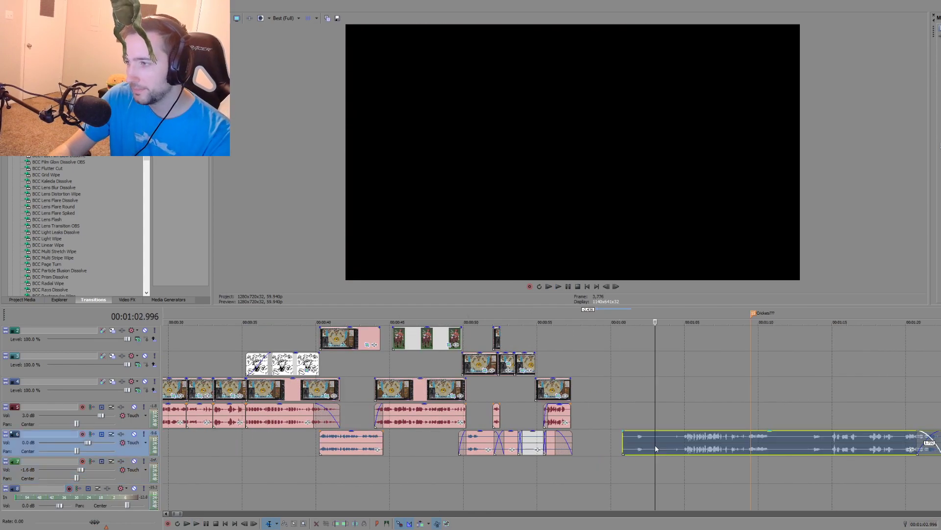
key("Delete")
scroll(679, 444, "down", 3)
left_click(618, 443)
key("Delete")
left_click(757, 444)
key("Delete")
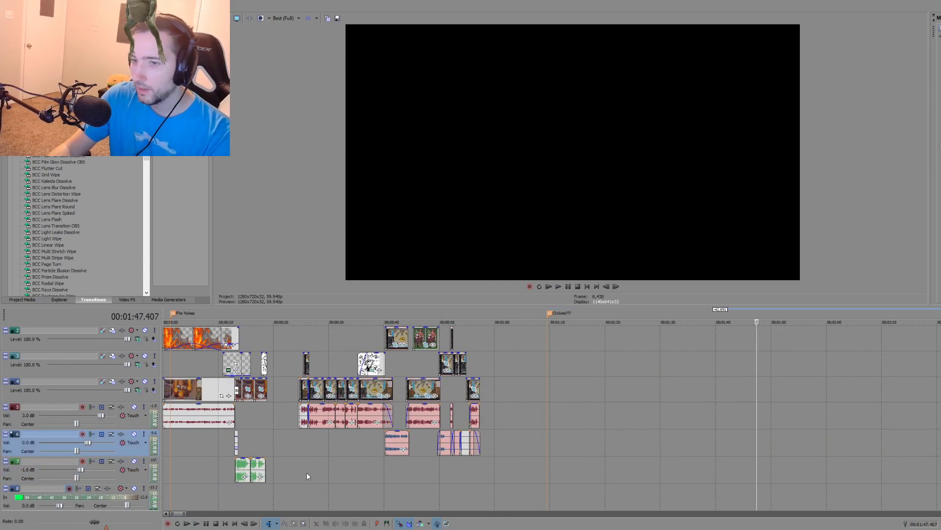
Step: Rename the audio track holding the gap-filling excerpts as "Delete this again, I dare you"
right_click(23, 444)
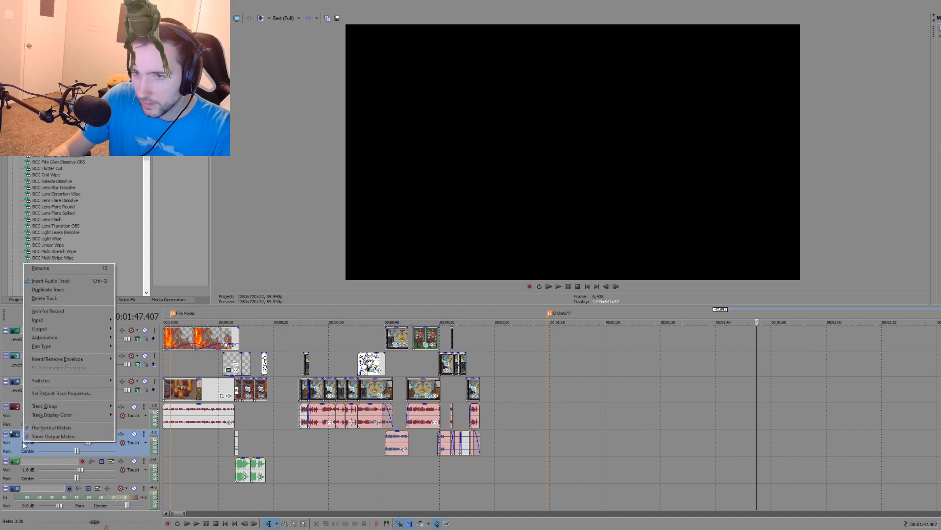
left_click(55, 269)
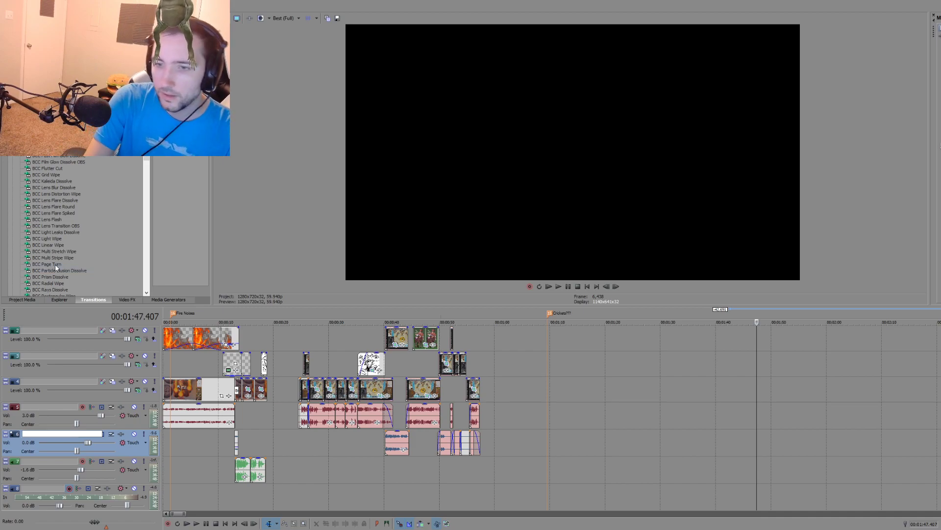
type("Delete this again, I")
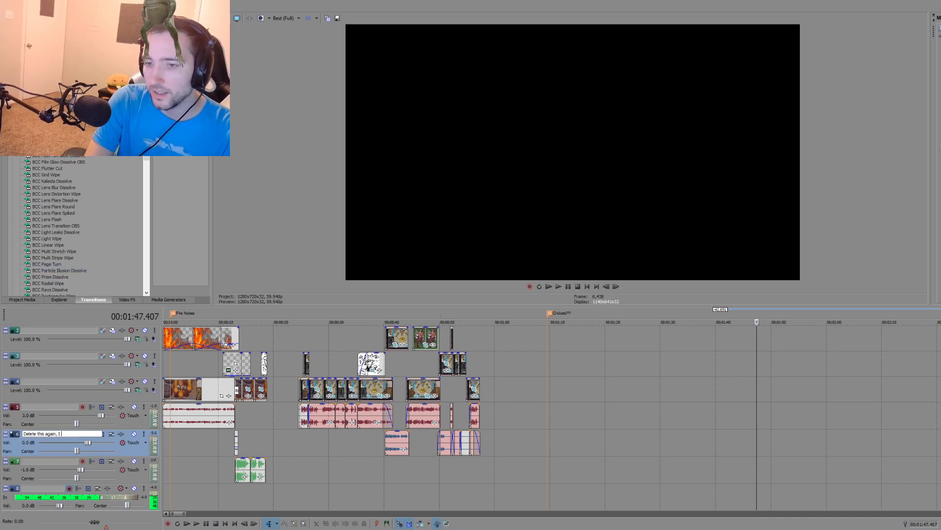
type(" dare you")
key("Return")
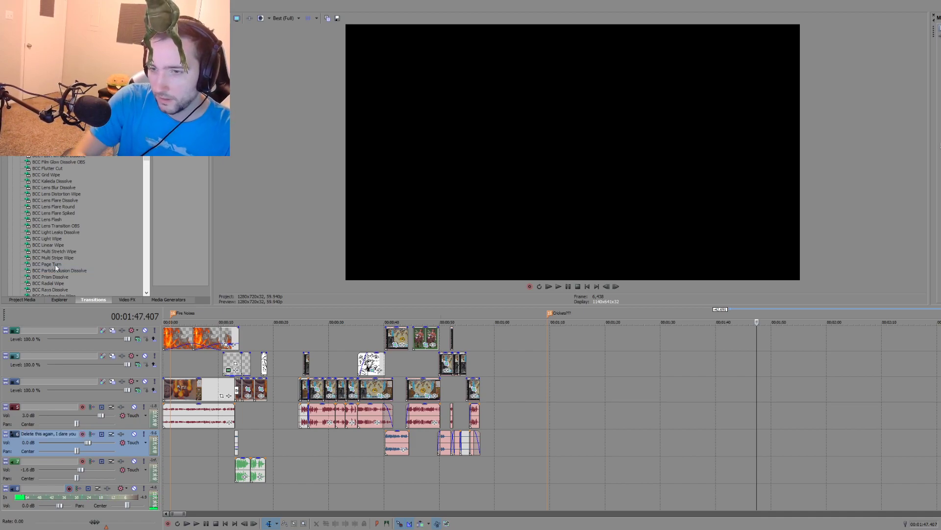
Step: Play the end of the intro from 00:00:13.080 and the throne-room scene from its start
left_click(210, 482)
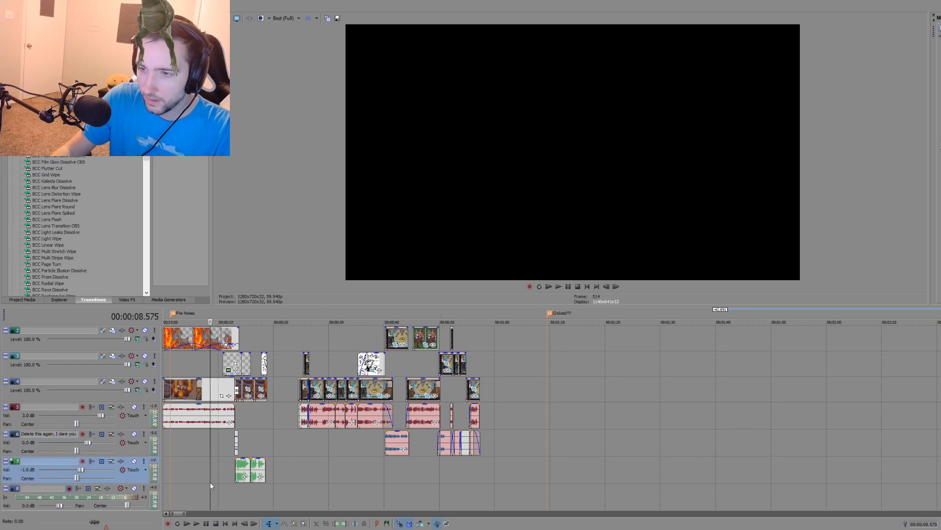
scroll(210, 480, "up", 2)
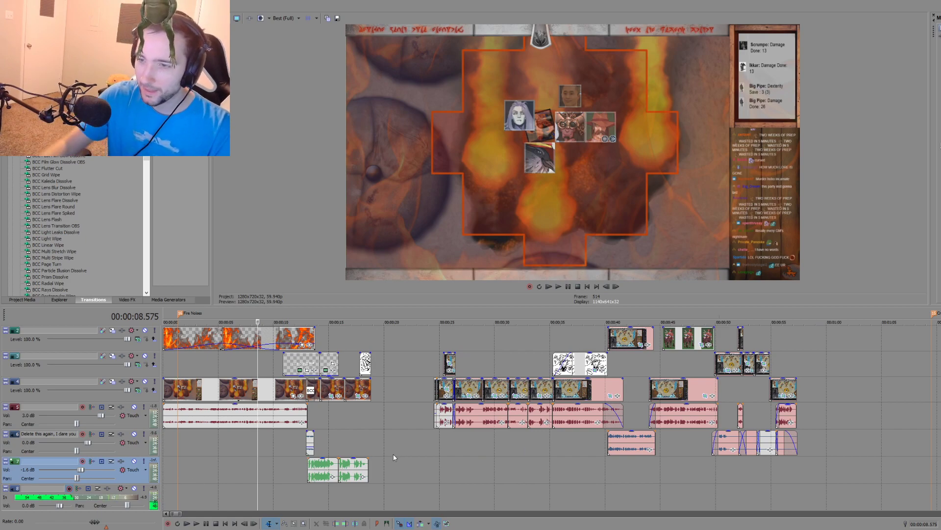
left_click(307, 485)
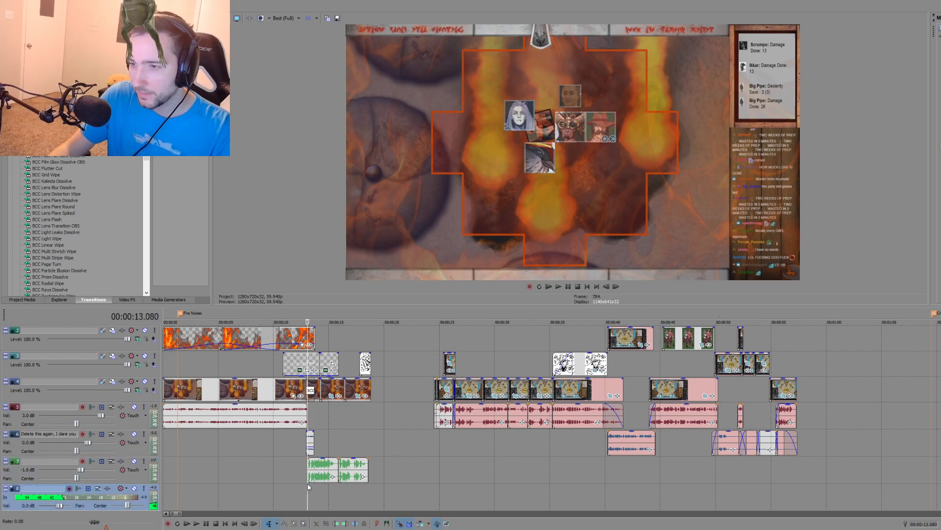
key("space")
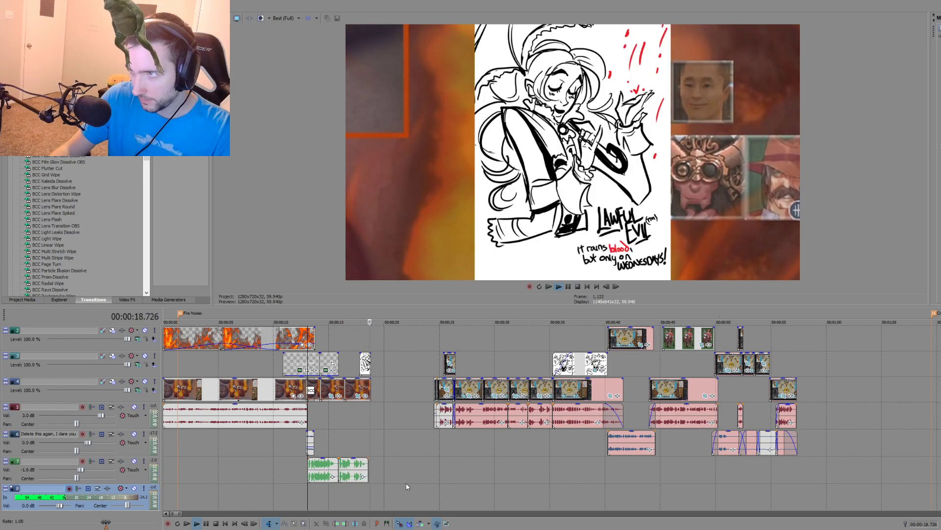
left_click(431, 453)
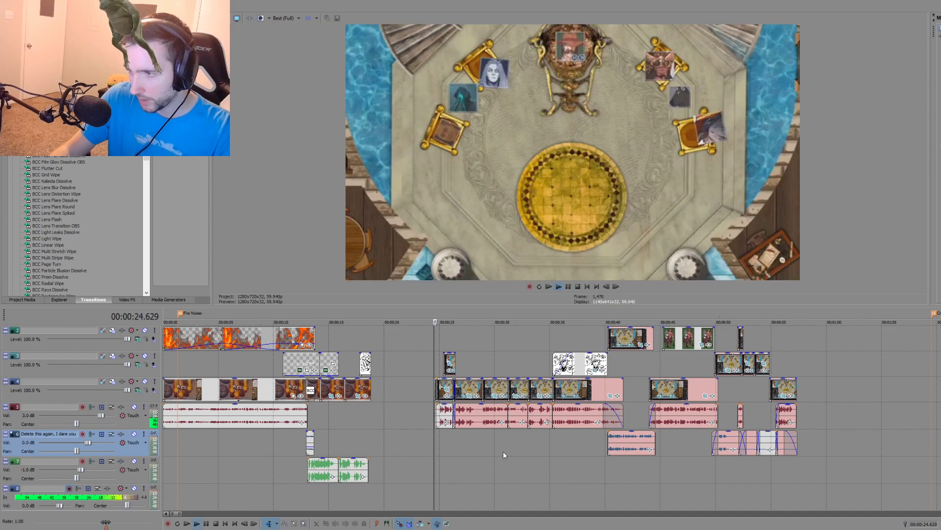
Step: Check the filled audio at 00:00:50.984 and 00:00:55.439, and return the playhead to the intro's end at 00:00:18.819
scroll(634, 464, "down", 2)
left_click(540, 466)
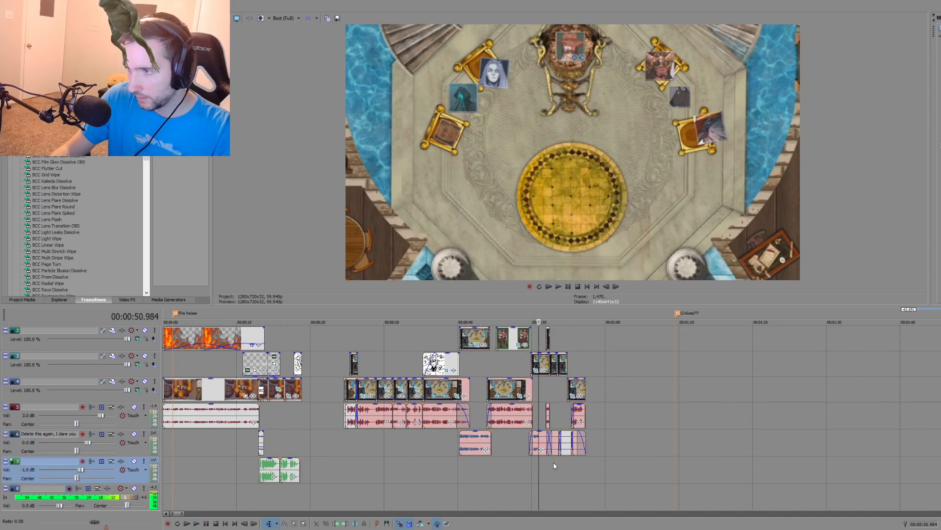
left_click(572, 463)
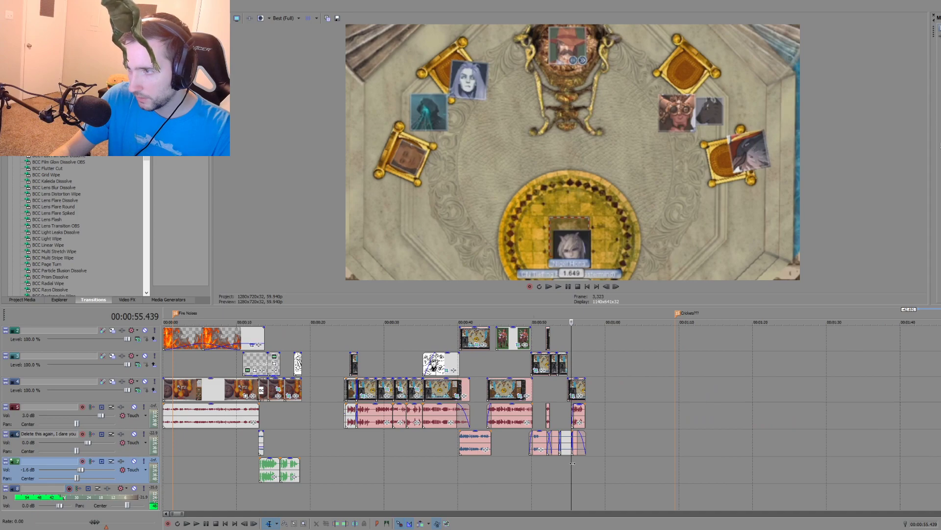
left_click(300, 431)
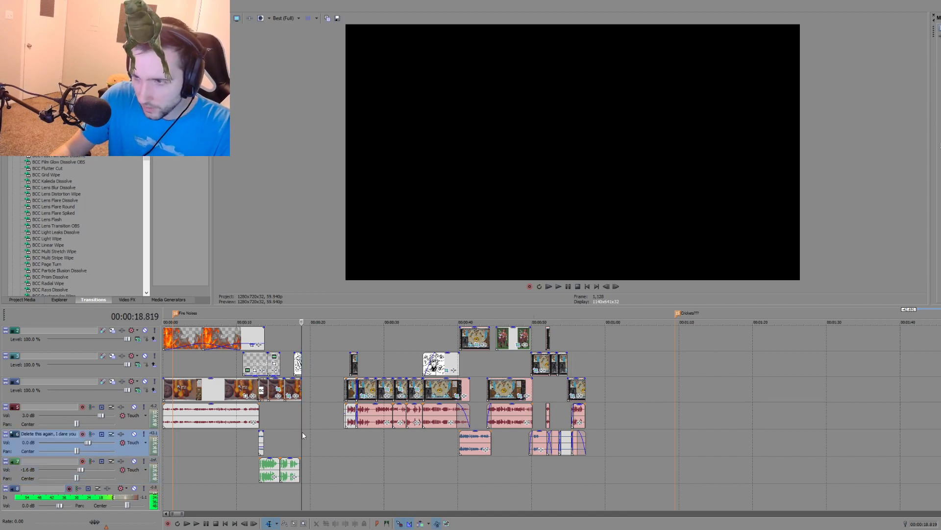
left_click(311, 436)
left_click(305, 412)
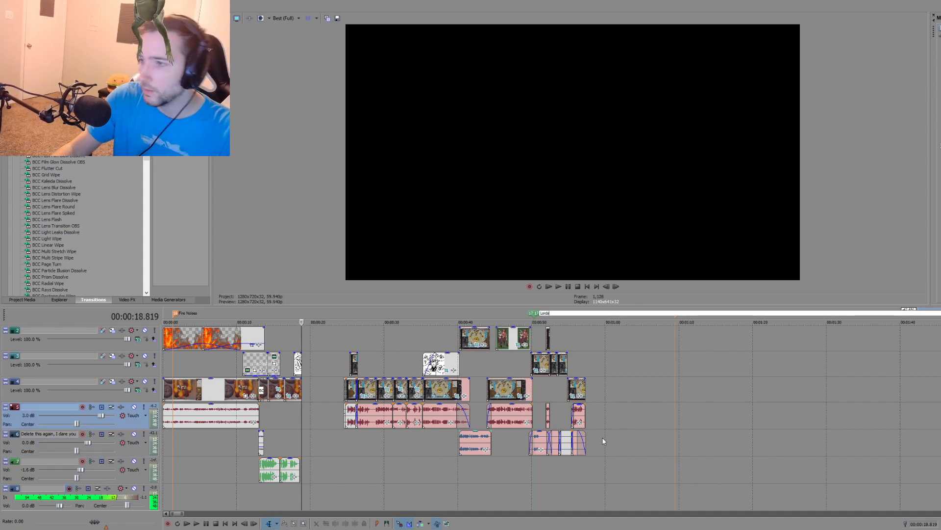
Step: Finish the region label edit and delete the stray region at about 00:00:50
left_click(615, 425)
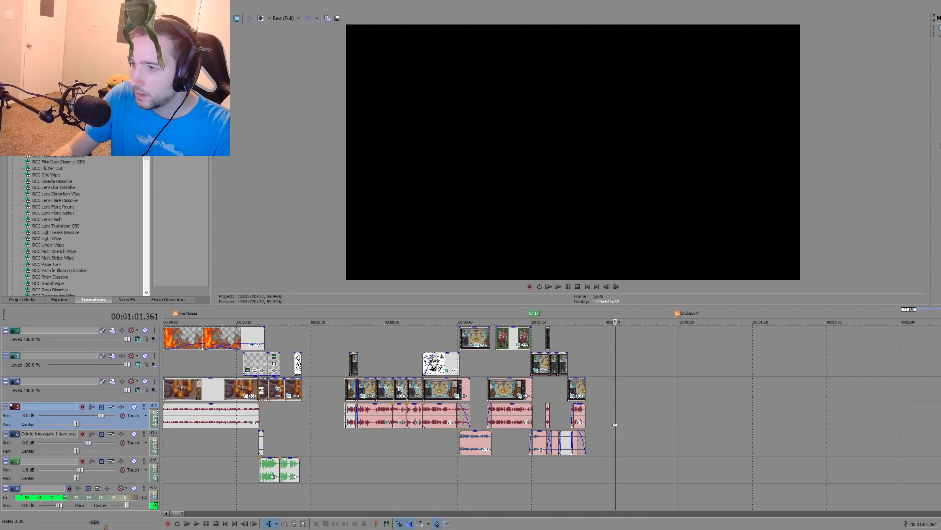
left_click_drag(536, 314, 514, 315)
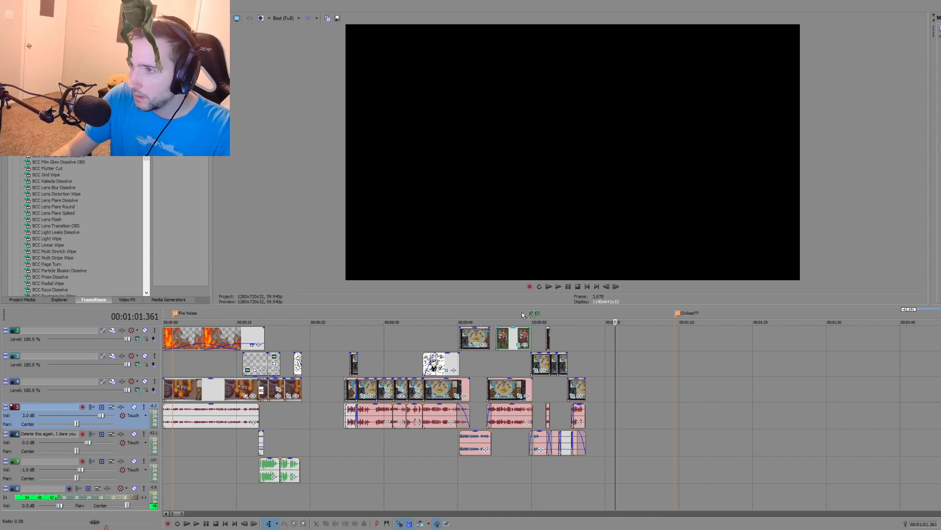
right_click(532, 313)
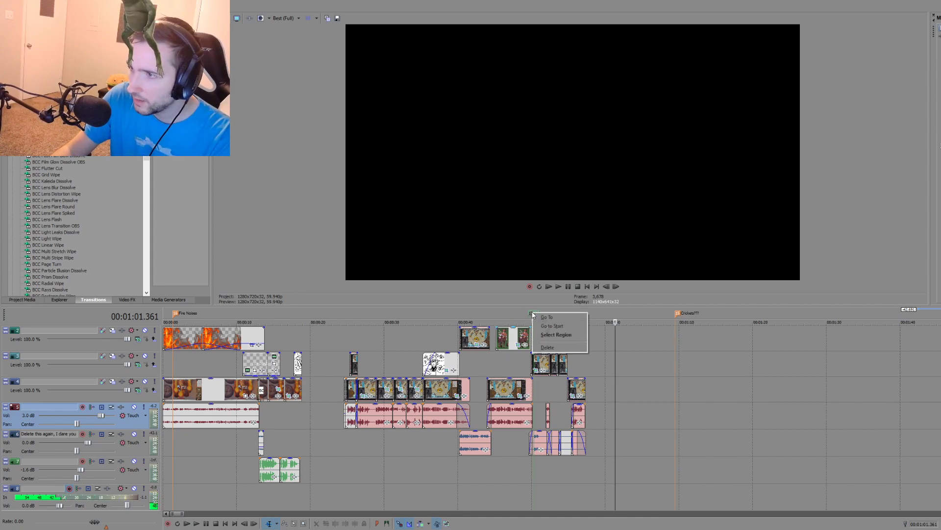
left_click(540, 347)
Step: Add a marker at the intro's end, 00:00:18.819, labelled "Lords. As fast as possible."
left_click(301, 338)
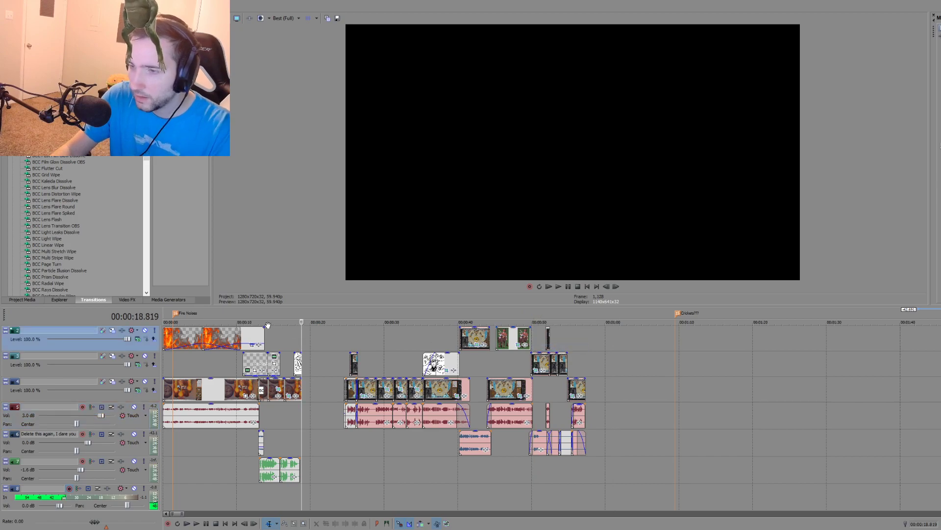
type("rds. As")
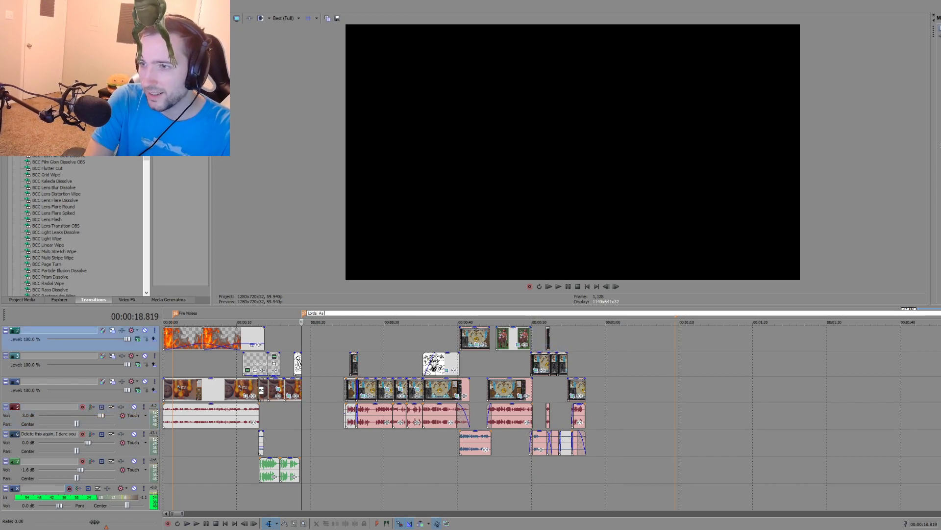
type(" fast as possible.")
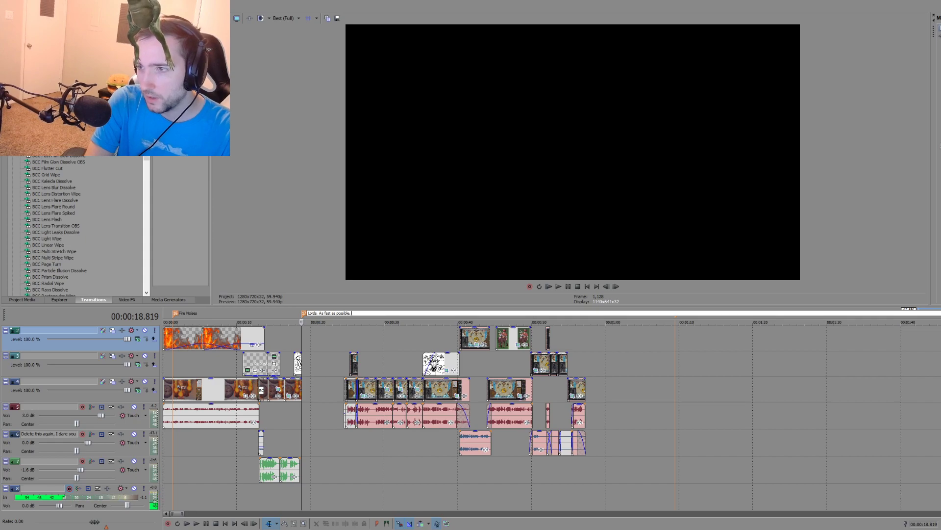
key("Return")
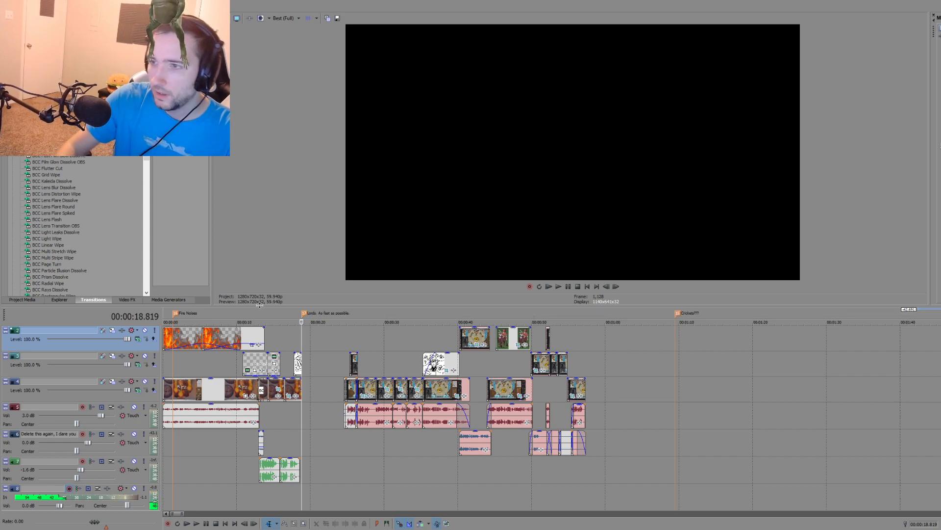
Step: Add a marker at 00:00:57.307 reading "We aren't very good at it, so we had to go prove we were worthy" and delete the "Crickets???" marker
left_click(585, 342)
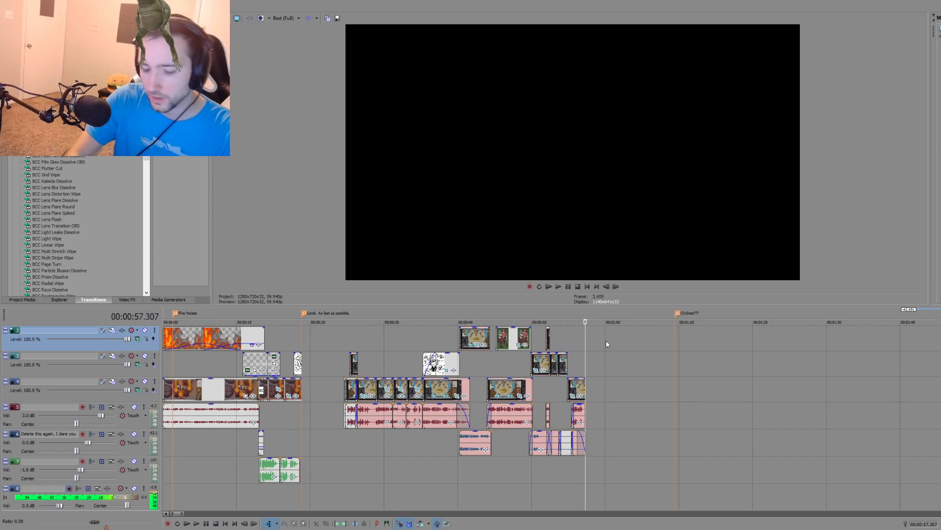
key("r")
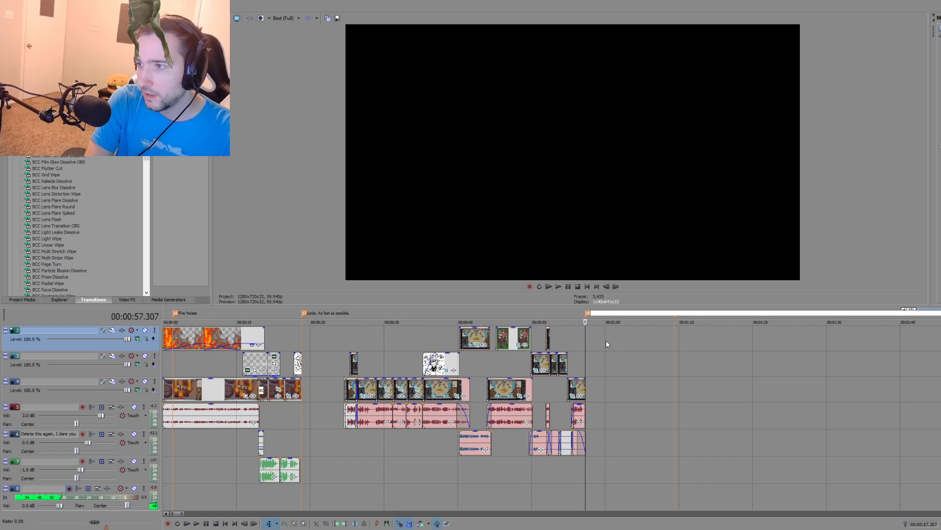
type("We aren't")
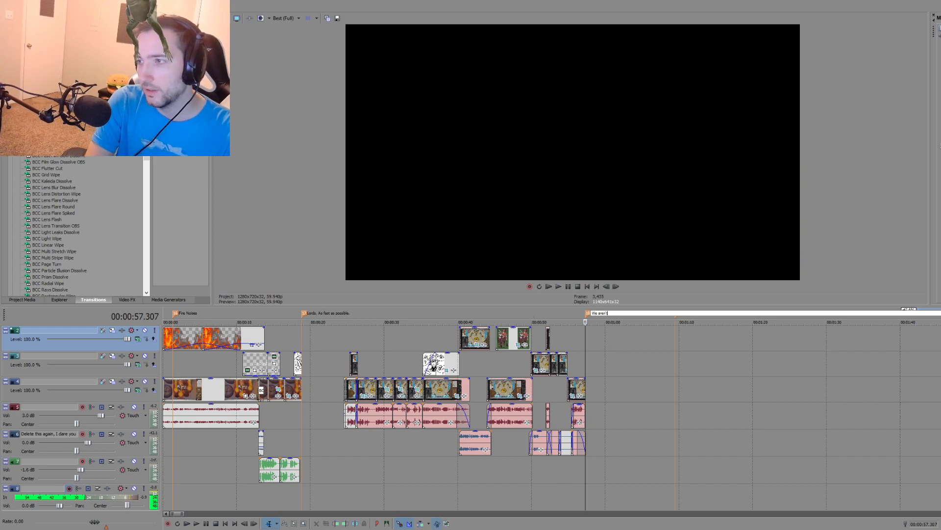
type(" very good at it, so w")
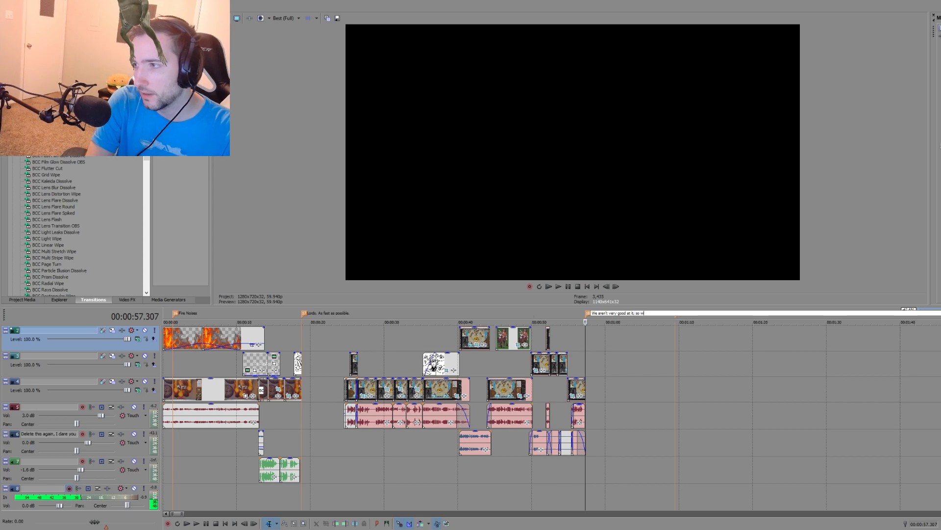
type("e had to go ")
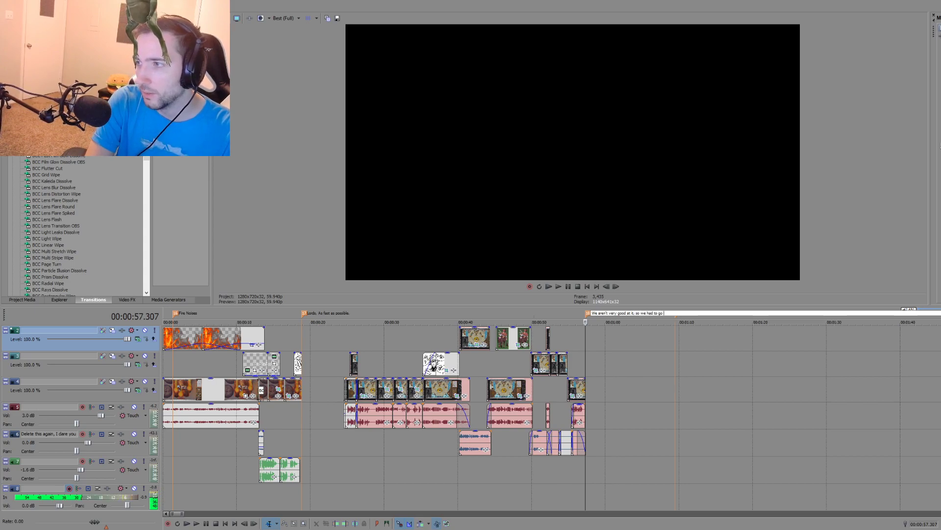
type("prove we were")
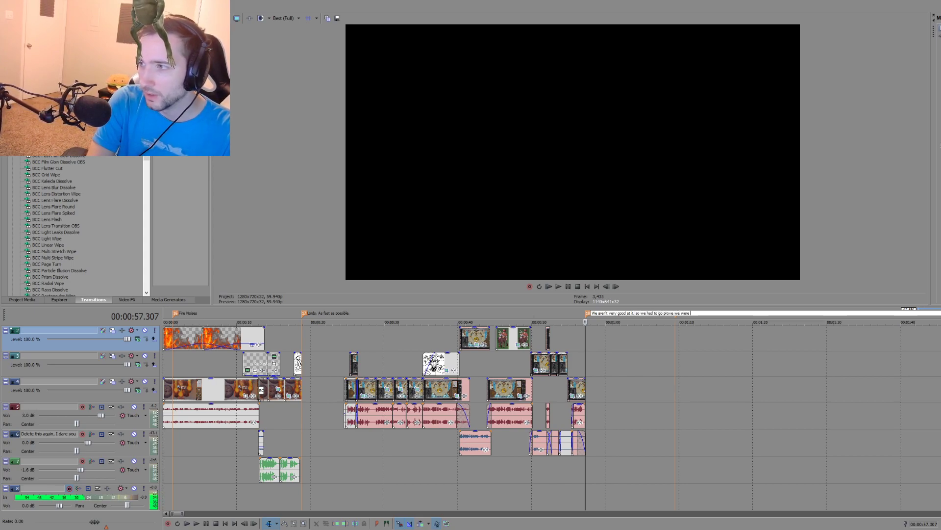
type(" worth")
key("Return")
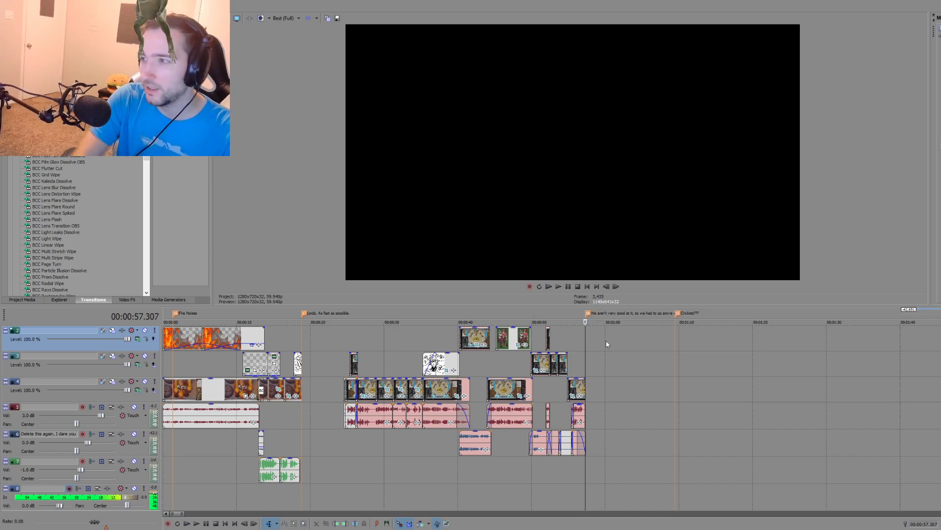
left_click(650, 363)
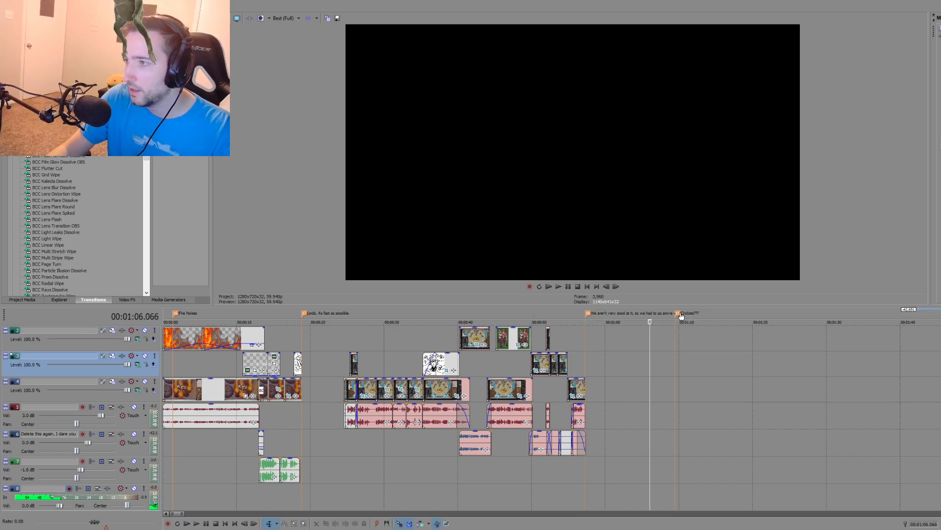
left_click(695, 339)
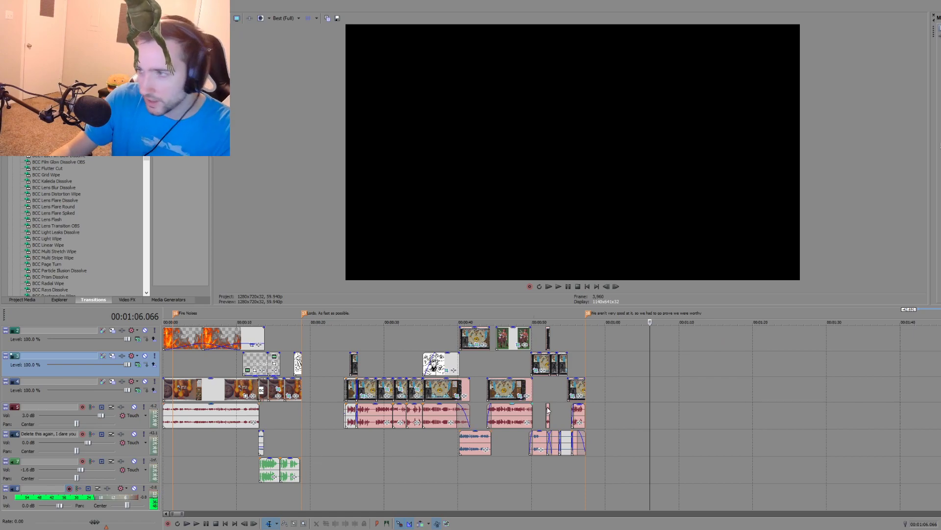
Step: Play the desert-map part of the source recording from the cut at 00:38:49.511, and return the playhead there
scroll(310, 445, "down", 2)
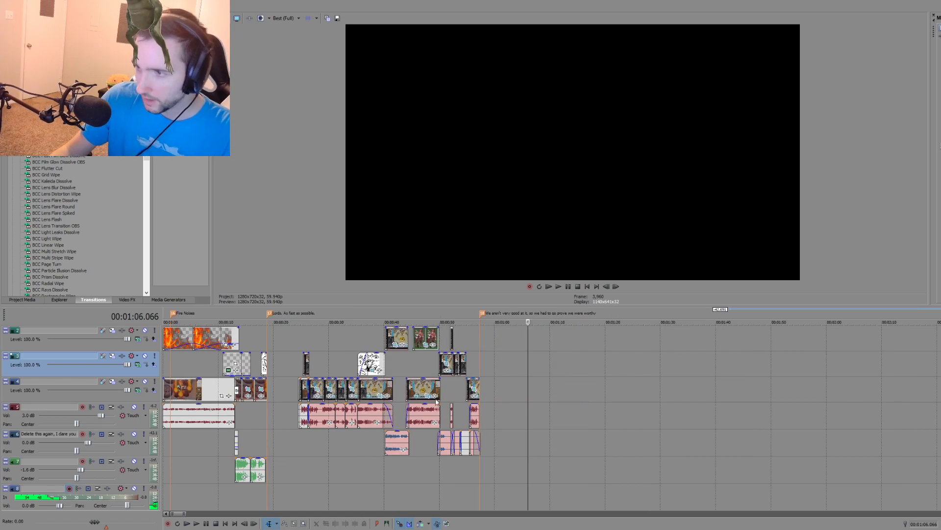
left_click(310, 443)
scroll(540, 436, "down", 1)
left_click(476, 392)
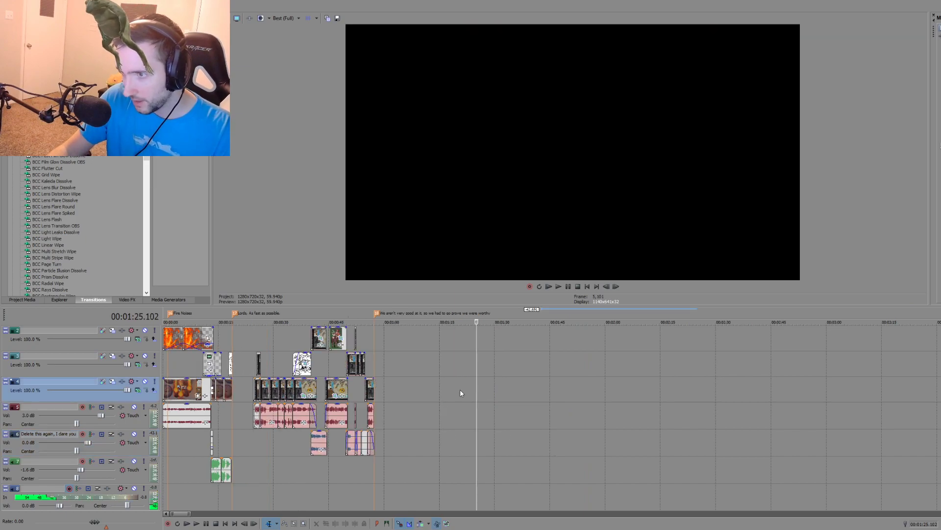
scroll(483, 422, "down", 10)
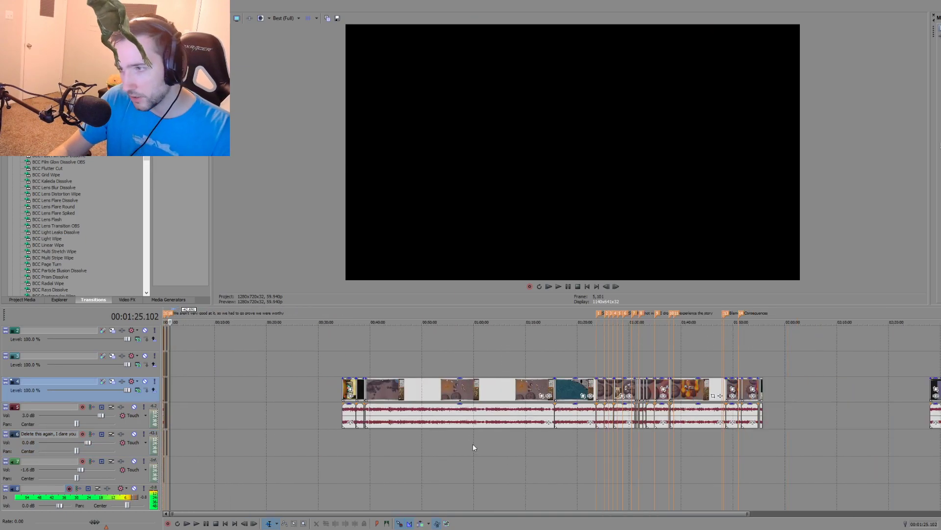
left_click(370, 443)
key("space")
scroll(524, 466, "up", 8)
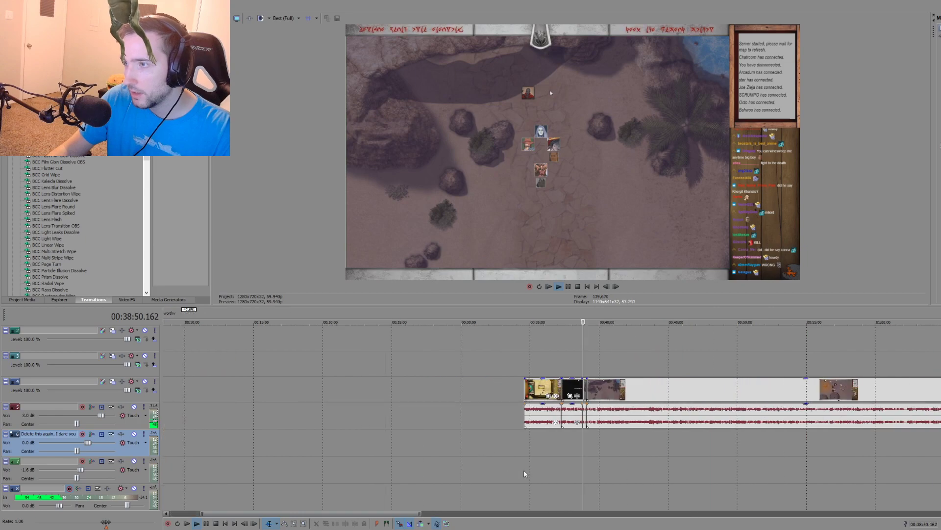
scroll(562, 459, "up", 3)
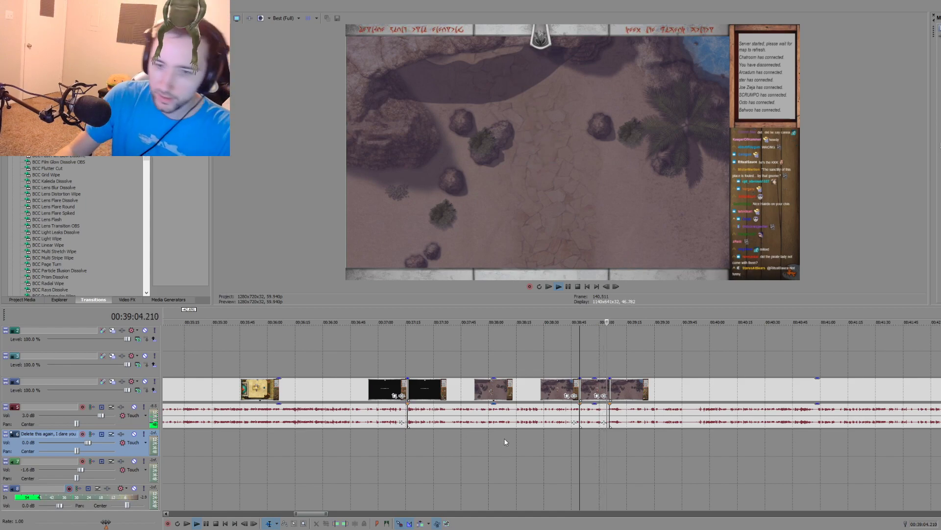
scroll(494, 449, "down", 4)
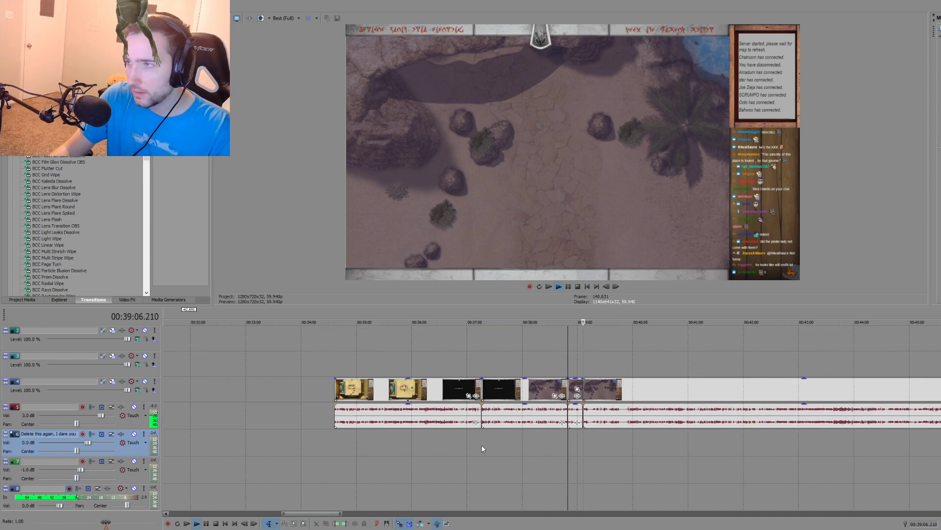
key("space")
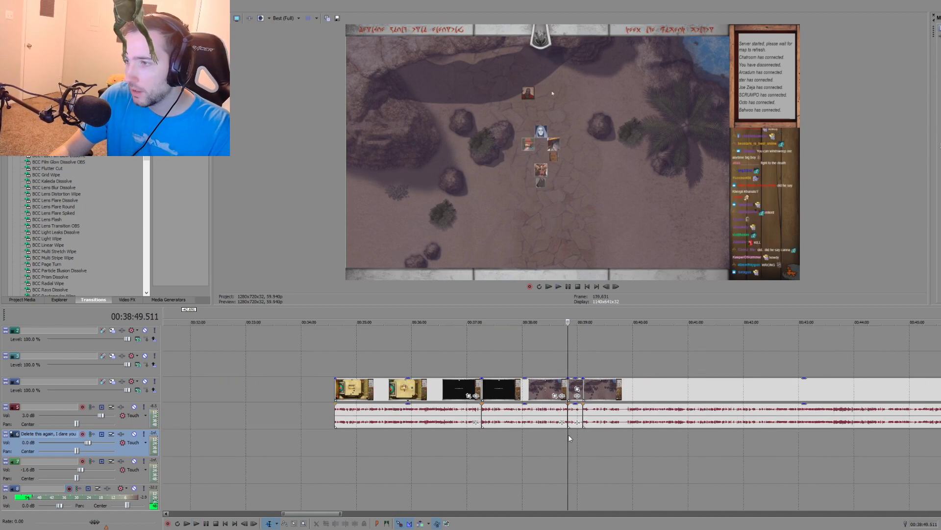
Step: Delete the short audio piece after the 00:38:49.511 cut in the source recording and play the silenced section
scroll(570, 438, "up", 4)
left_click(592, 426)
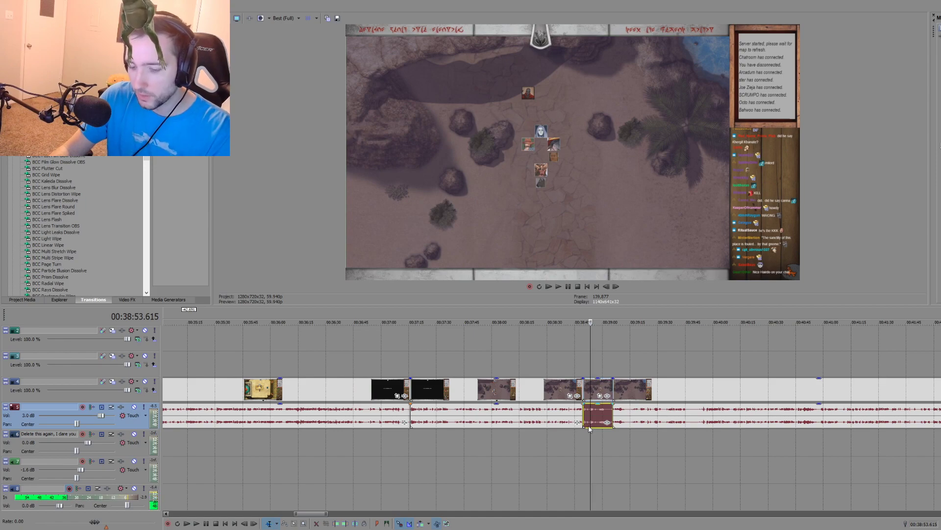
key("Delete")
left_click(584, 437)
key("space")
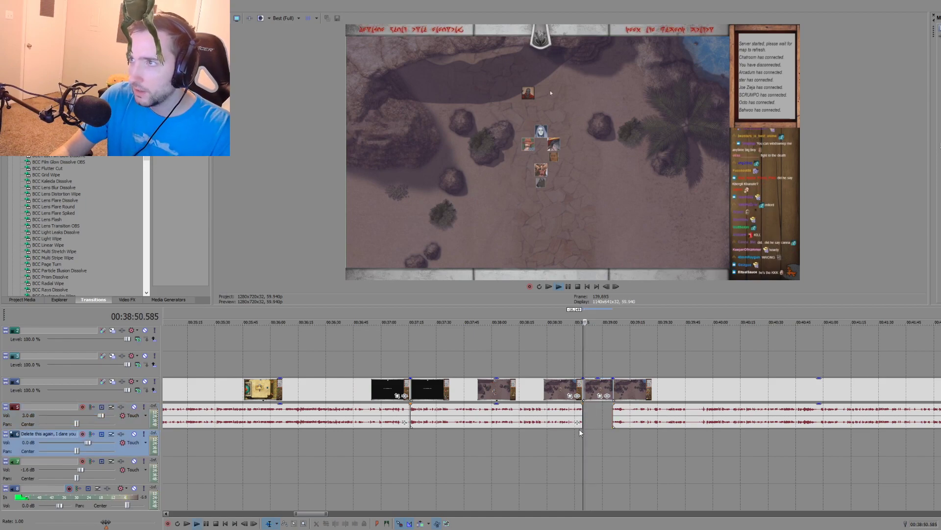
scroll(578, 428, "up", 4)
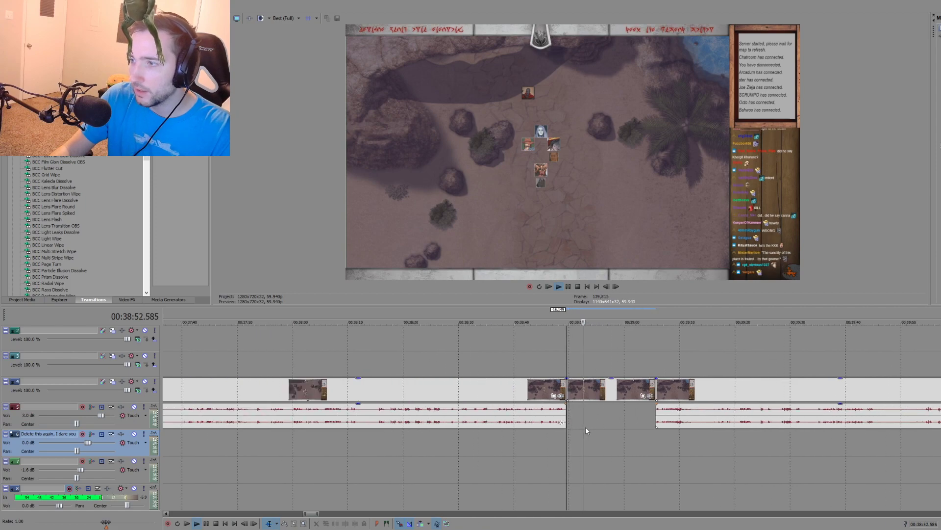
key("space")
Step: Split the short desert-map video clip at about 00:38:54 and 00:39:01, and delete the piece between the cuts
left_click(592, 417)
left_click(613, 414)
left_click(604, 414)
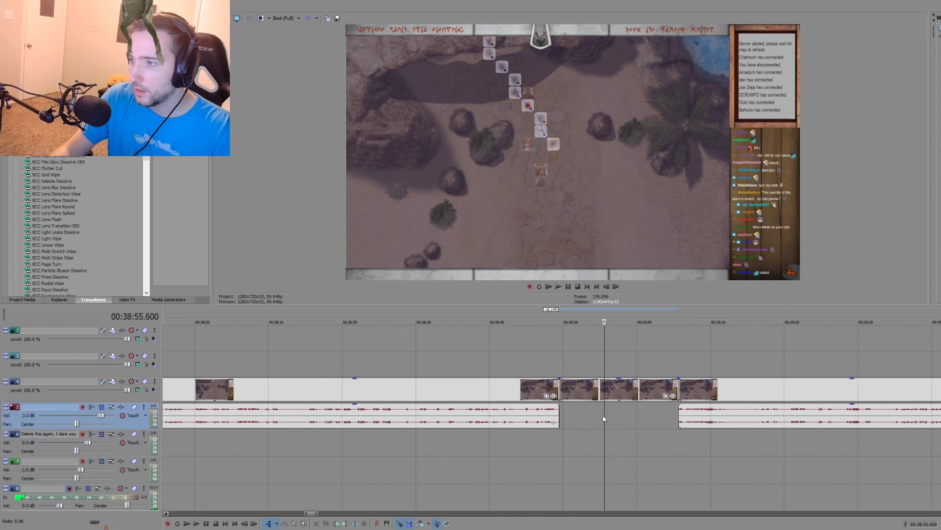
left_click(592, 416)
left_click(637, 390)
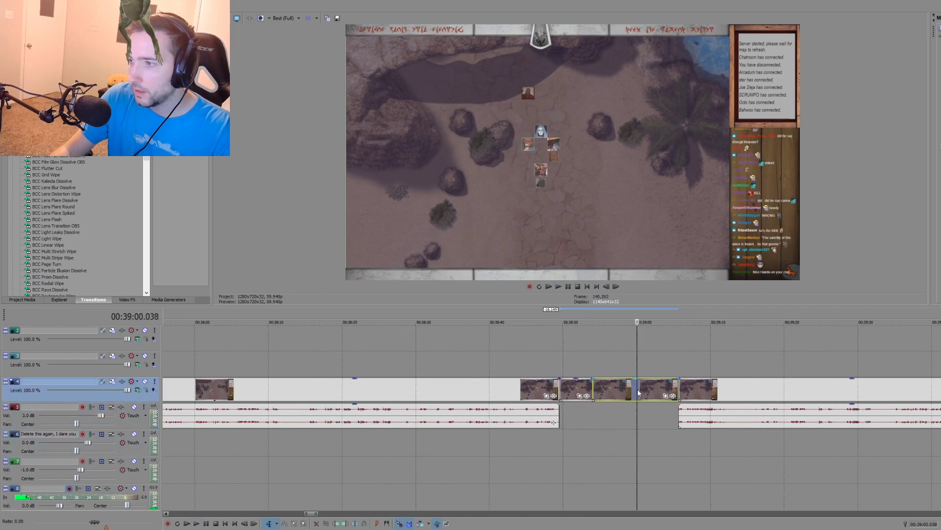
left_click(645, 393)
key("s")
left_click(622, 390)
key("Delete")
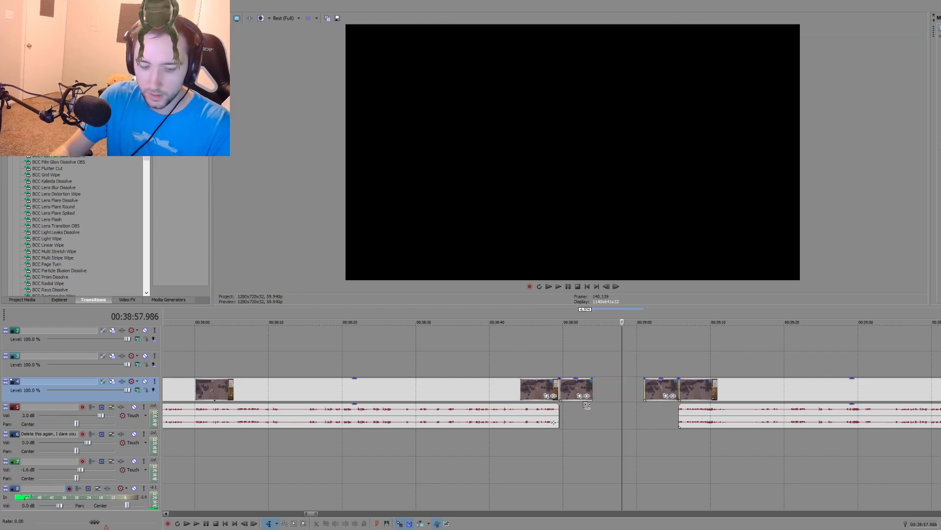
Step: Paste the cut desert-map piece onto the main video track after the opening, at about 00:04:30
scroll(587, 406, "down", 10)
scroll(231, 408, "down", 5)
left_click(179, 387)
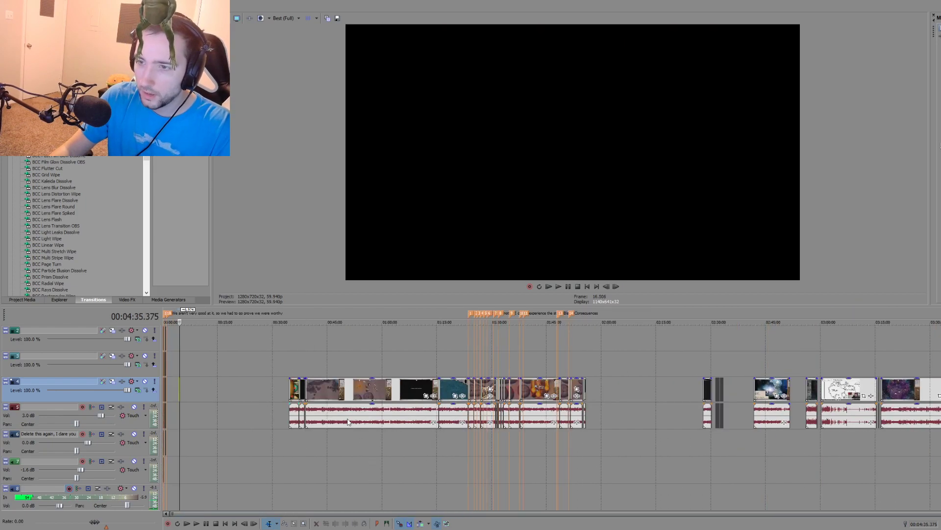
Step: Play the source recording's campfire scene from about 00:39:48 and check the footage up to about 00:40:01
left_click(305, 436)
scroll(307, 436, "up", 15)
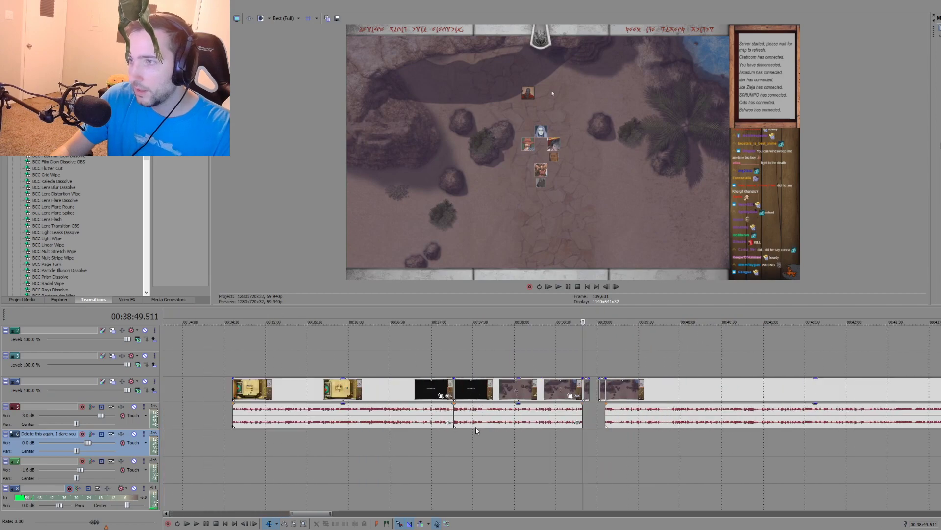
left_click(687, 438)
scroll(665, 437, "down", 2)
scroll(591, 437, "up", 2)
left_click(560, 434)
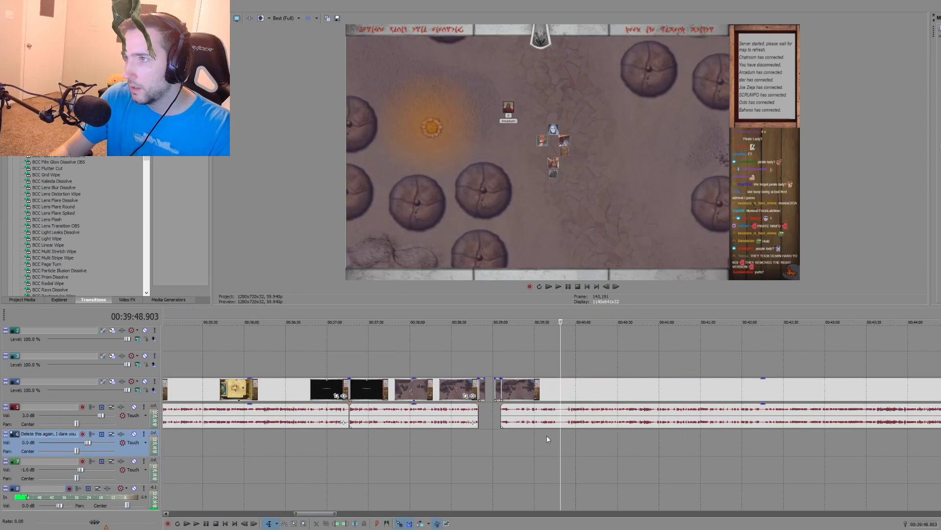
scroll(554, 435, "up", 3)
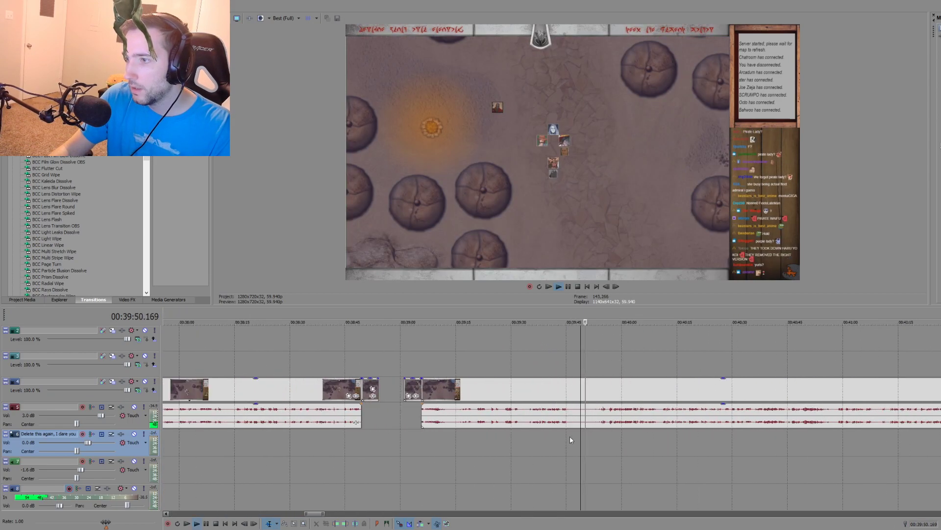
key("space")
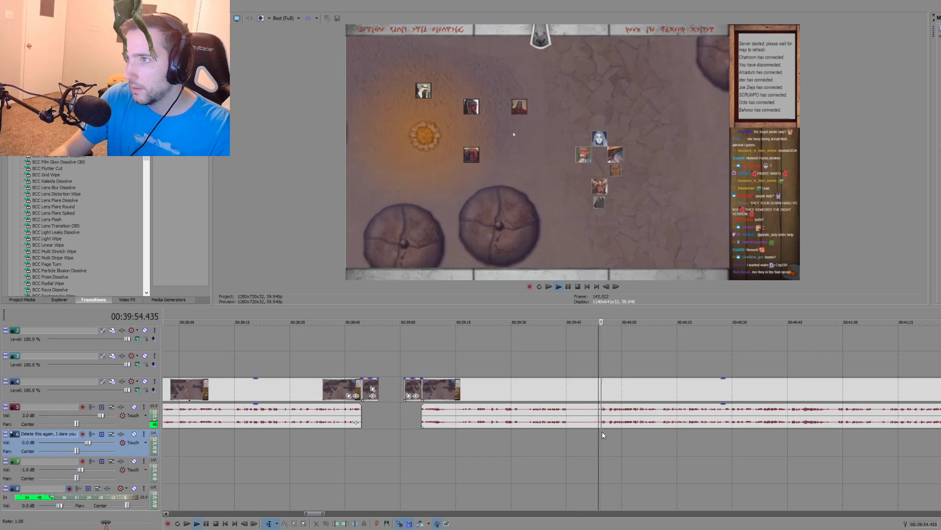
scroll(602, 432, "up", 1)
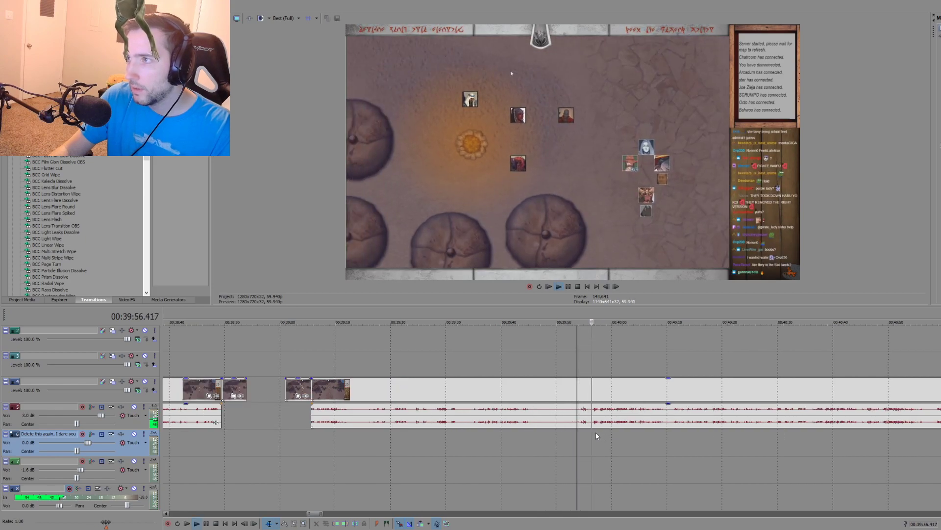
key("space")
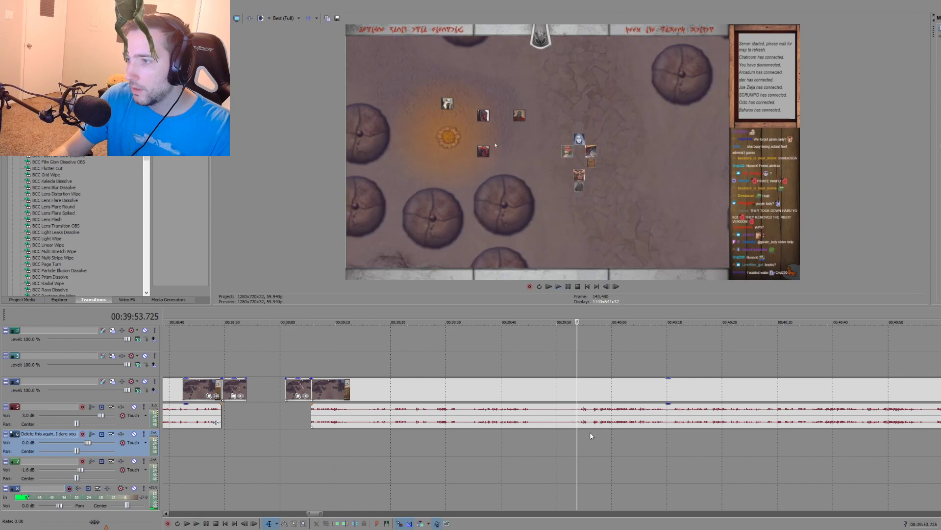
left_click(591, 435)
left_click(616, 435)
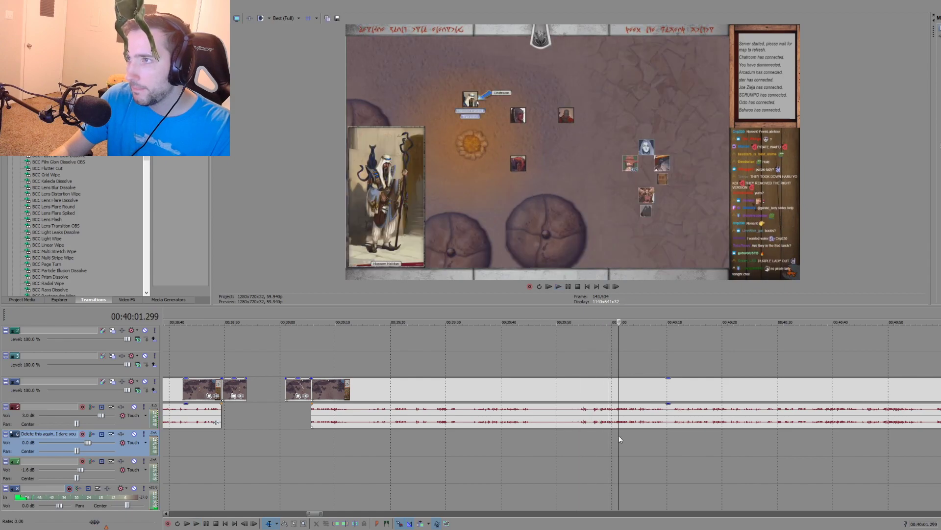
Step: Split the source recording at about 00:39:53 and at 00:40:06.988, and cut out the campfire piece between the splits
left_click(572, 392)
key("s")
left_click(650, 392)
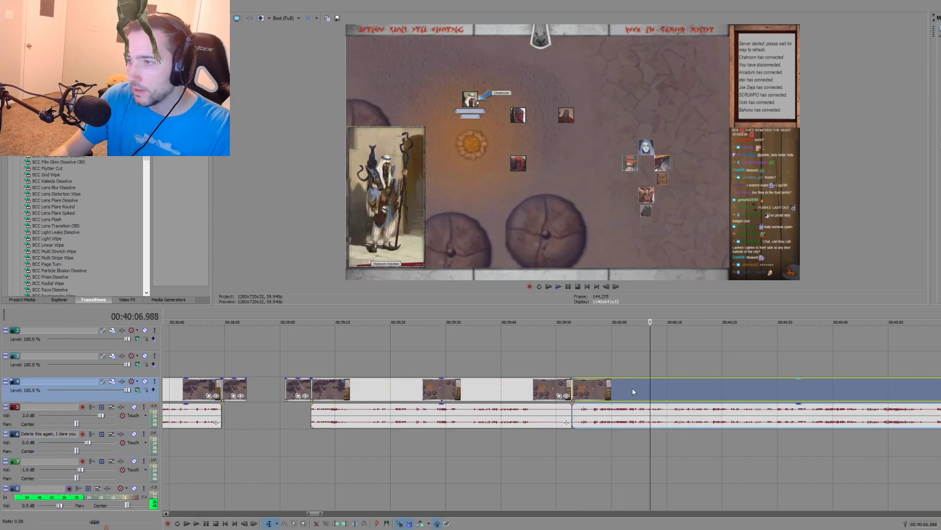
key("s")
left_click(609, 391)
key("Delete")
Step: Move the desert-map piece earlier to about 00:03:54 and paste the campfire piece with its audio at about 00:04:12
scroll(583, 390, "down", 10)
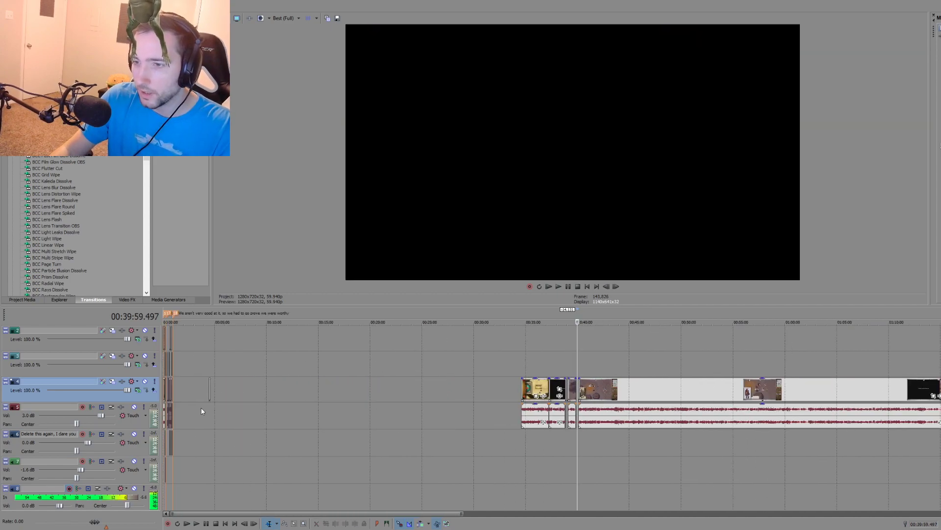
left_click(212, 405)
scroll(213, 405, "up", 10)
left_click_drag(576, 388, 513, 387)
left_click(540, 383)
key("ctrl+v")
scroll(613, 420, "down", 8)
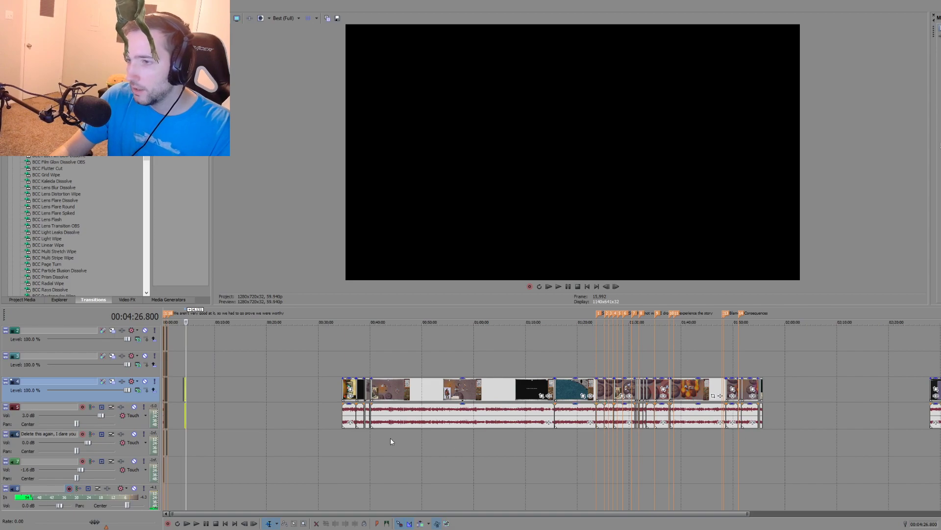
Step: Check the continuation of the campfire scene in the source recording from 00:40:06.988, and play it at about 00:40:48
left_click(372, 435)
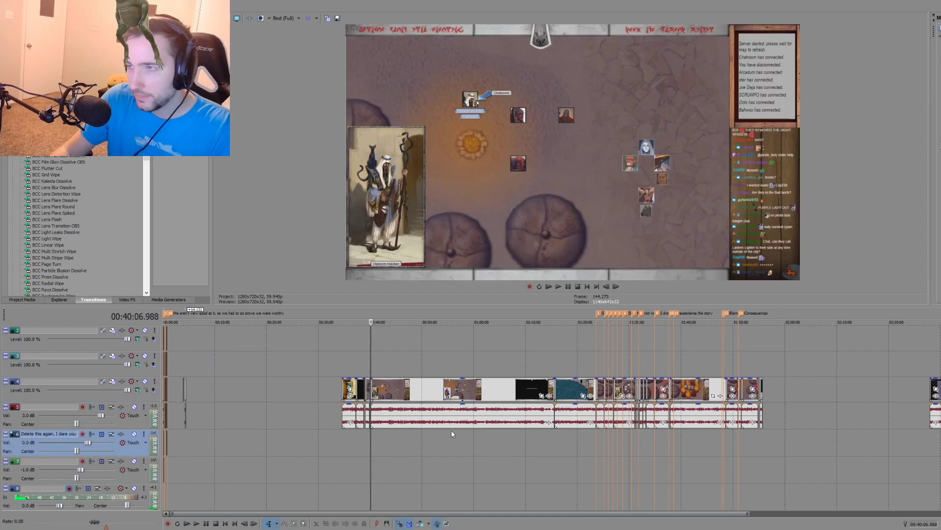
scroll(451, 429, "up", 3)
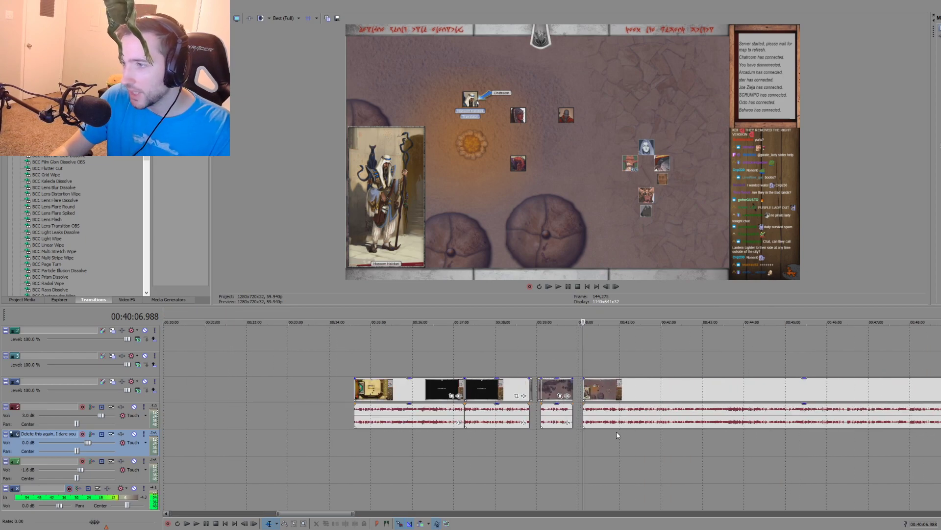
left_click(593, 435)
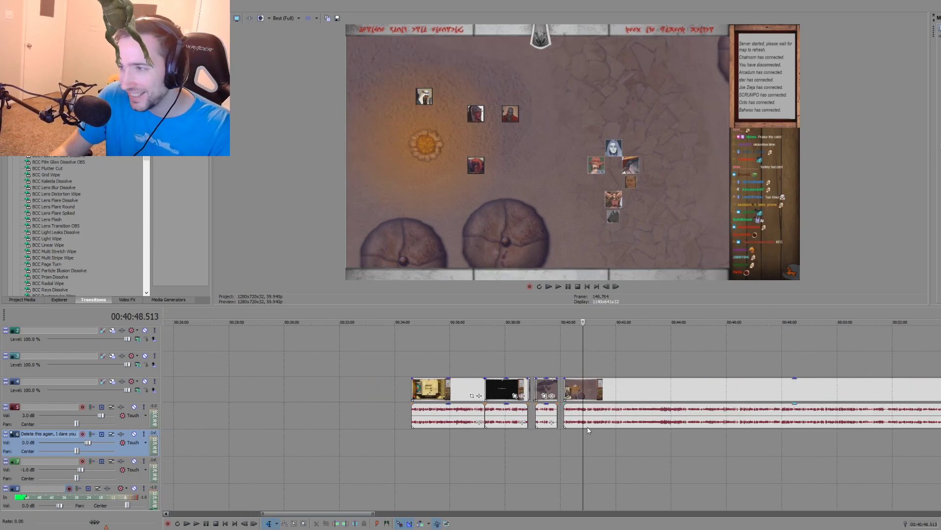
key("space")
scroll(636, 431, "down", 2)
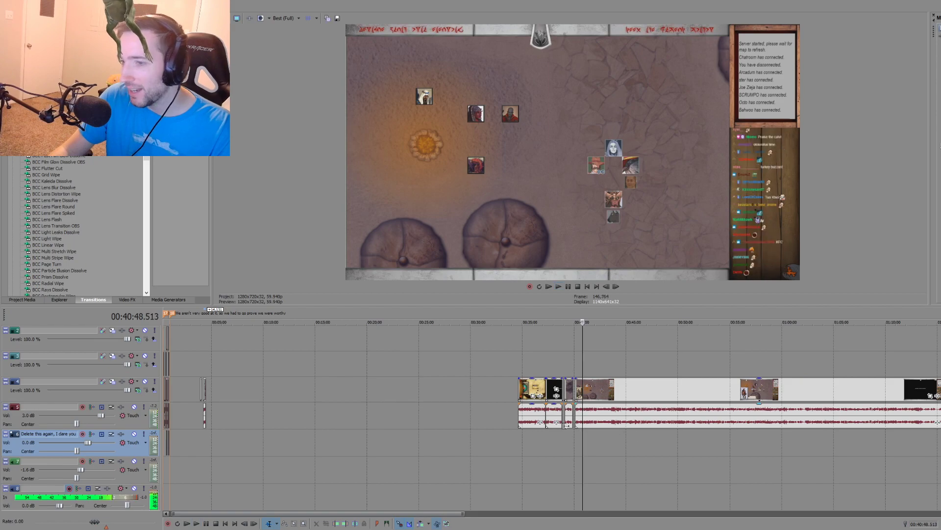
scroll(539, 429, "down", 2)
key("space")
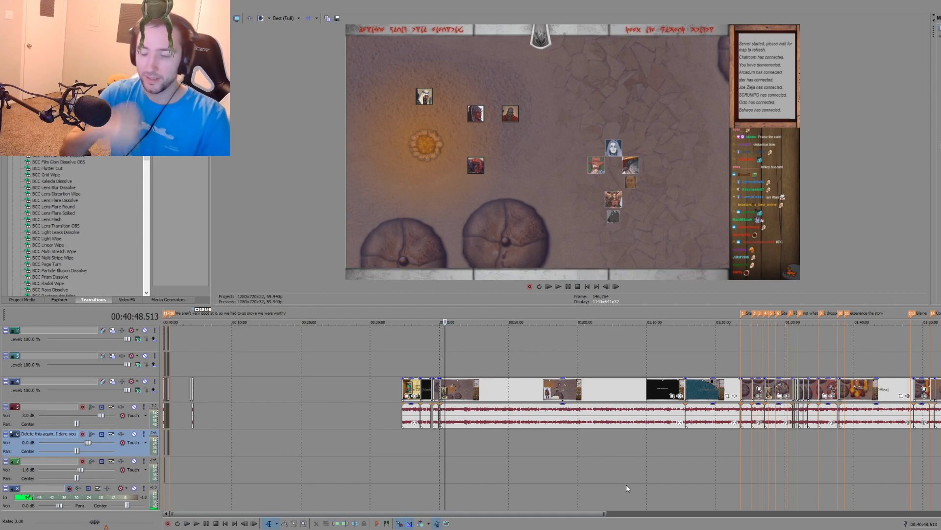
Step: Check the opening's edit points at 00:00:18.819 and 00:00:24.525, and return the playhead to the marker at 00:00:57.307
left_click(169, 480)
scroll(195, 434, "up", 11)
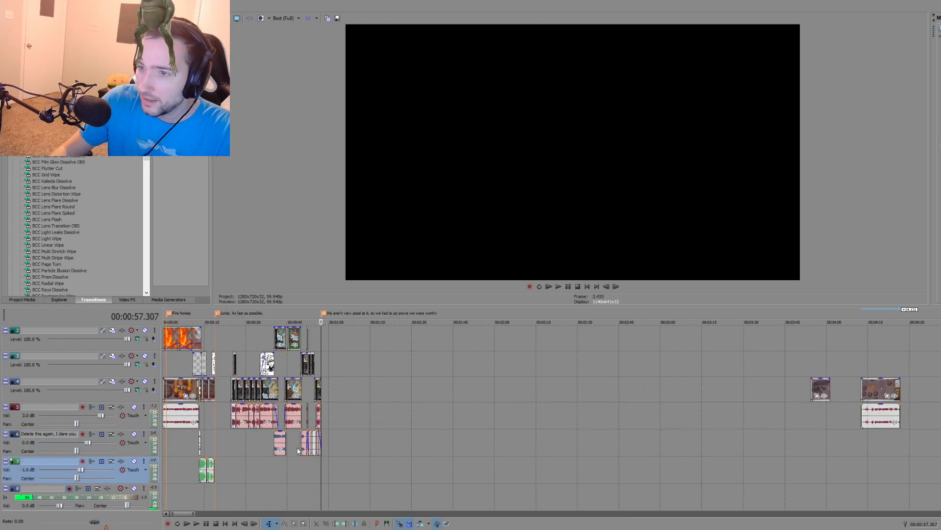
left_click(267, 424)
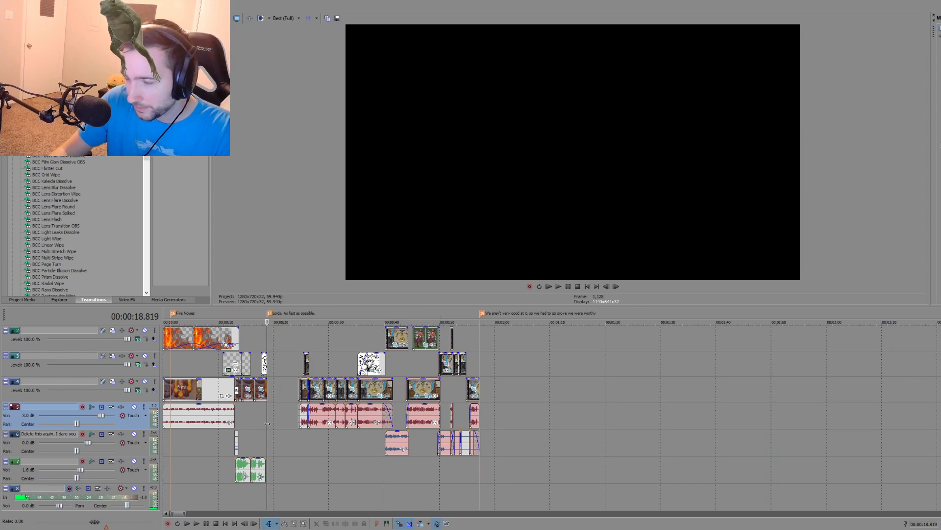
left_click(309, 435)
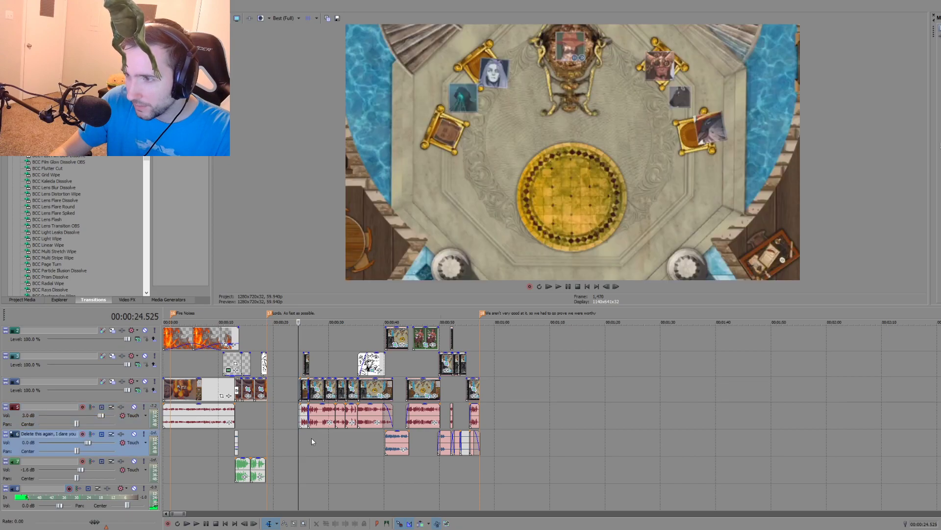
left_click(480, 459)
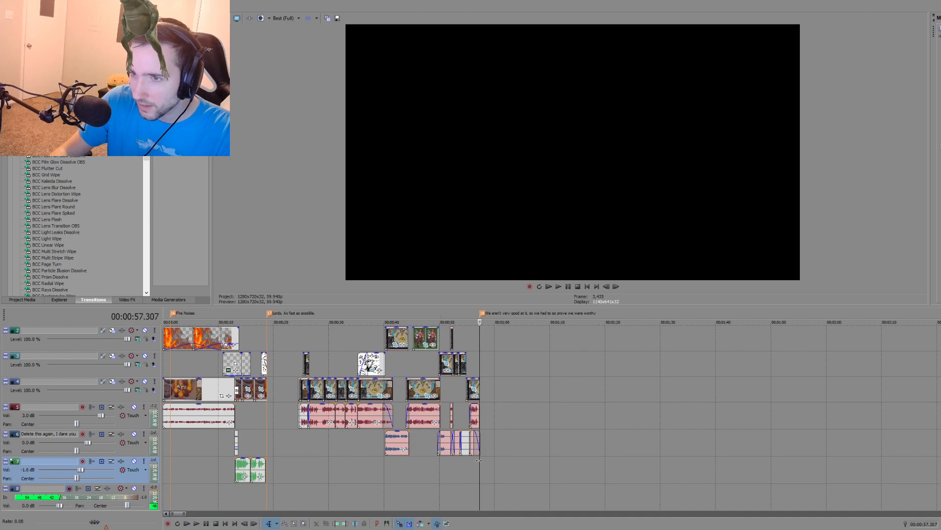
Step: Delete the two source recording clips that precede the 00:38:49.511 cut, together with their audio
scroll(506, 440, "down", 8)
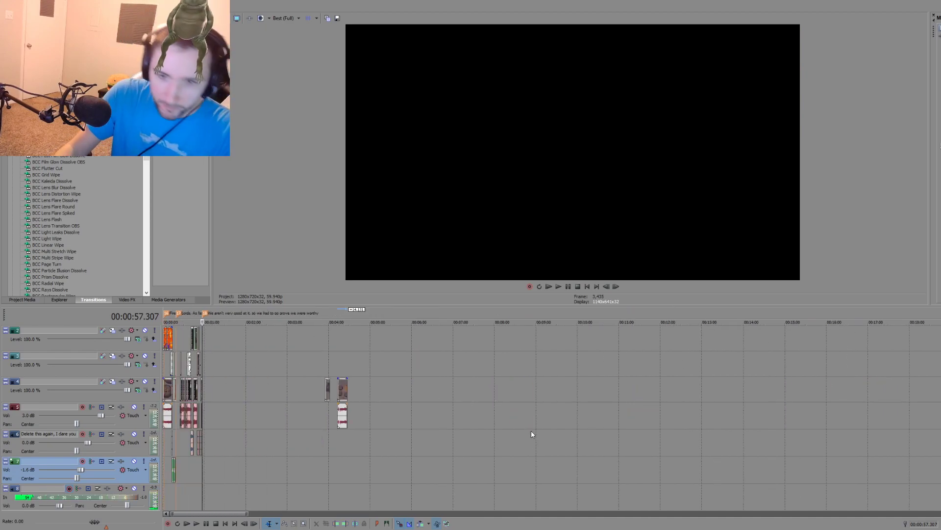
scroll(525, 414, "down", 5)
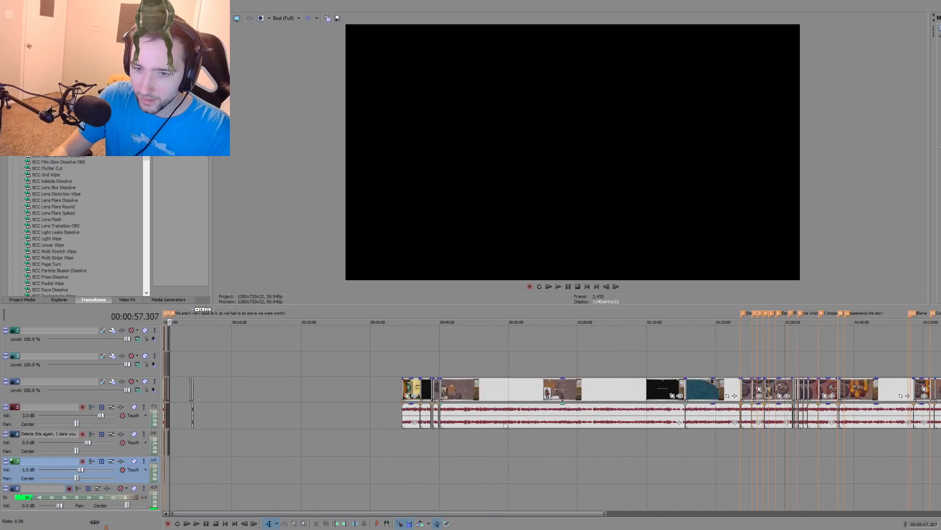
left_click(432, 442)
scroll(475, 451, "up", 5)
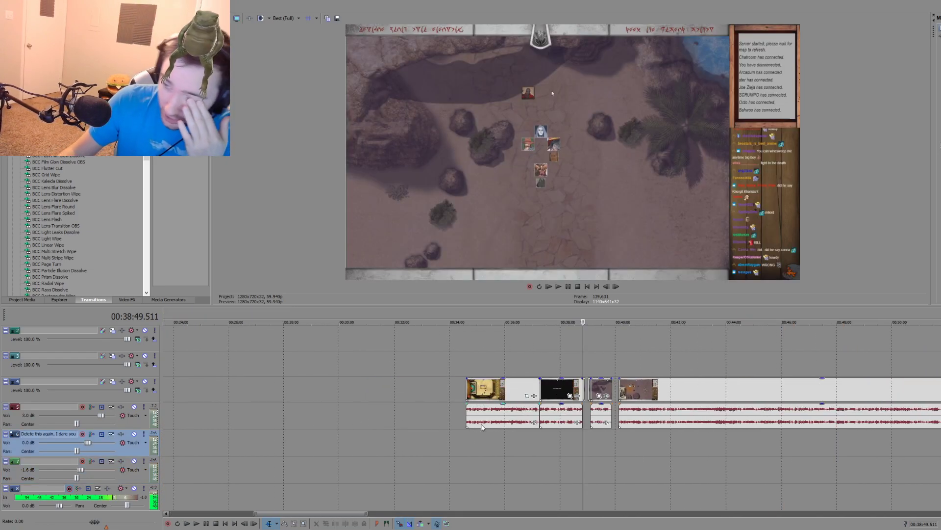
left_click(591, 429)
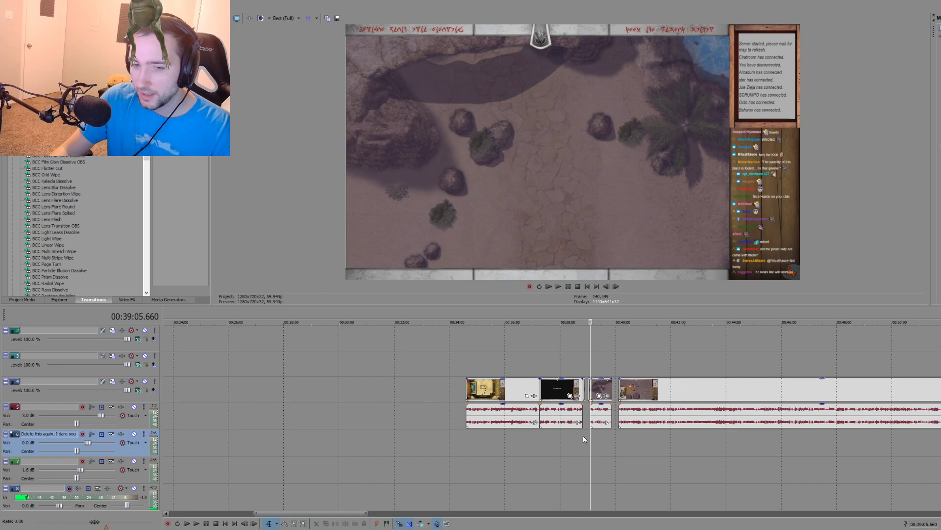
scroll(513, 441, "down", 2)
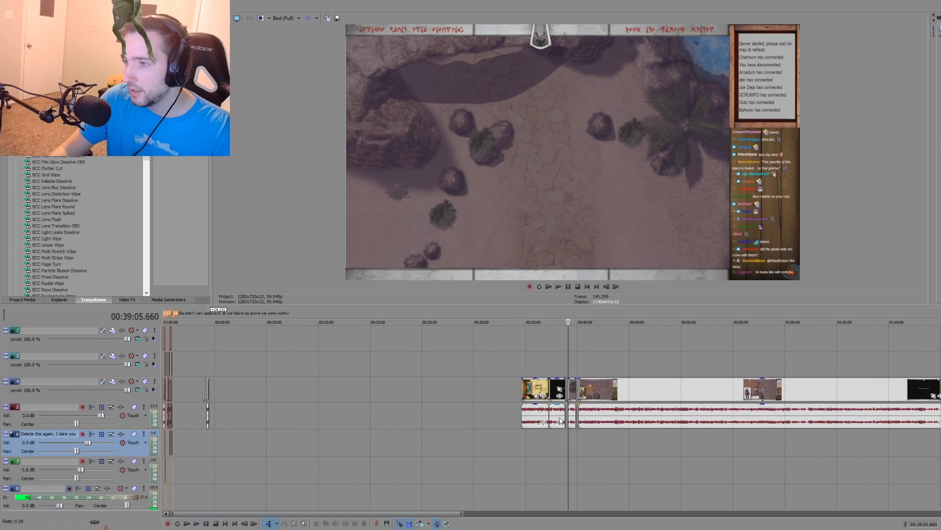
left_click(560, 419)
key("Delete")
left_click(529, 413)
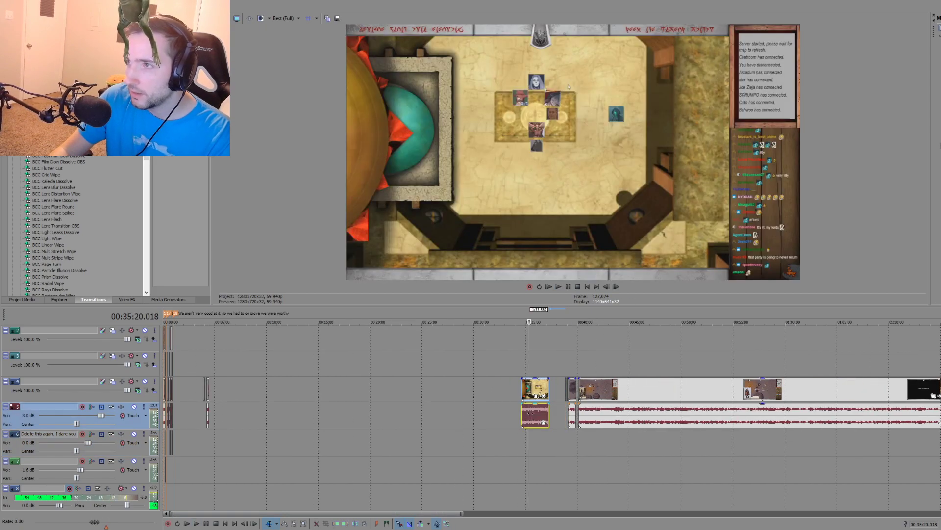
key("Delete")
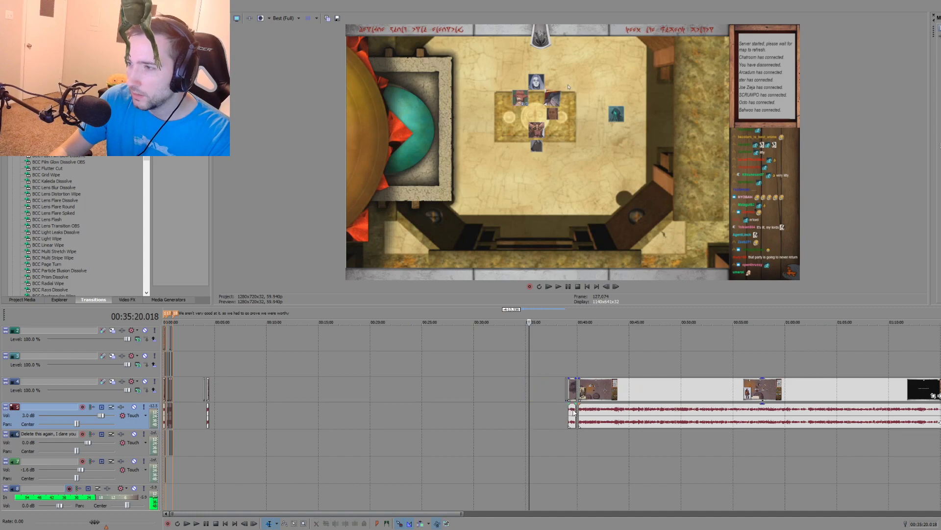
Step: Delete the source clip starting at 00:39:05.660 and the two short desert-map video pieces left just before it
left_click(573, 415)
key("Delete")
left_click(566, 390)
scroll(539, 414, "up", 8)
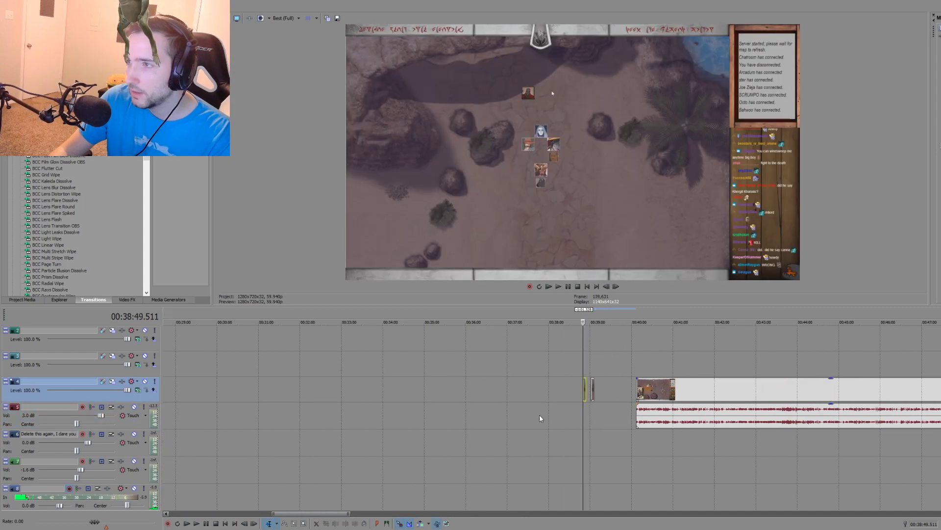
key("Delete")
left_click(617, 387)
key("Delete")
Step: Skim the campfire scene in the source recording between about 00:44:22 and 00:45:25, and play it from about 00:44:26
scroll(622, 407, "down", 11)
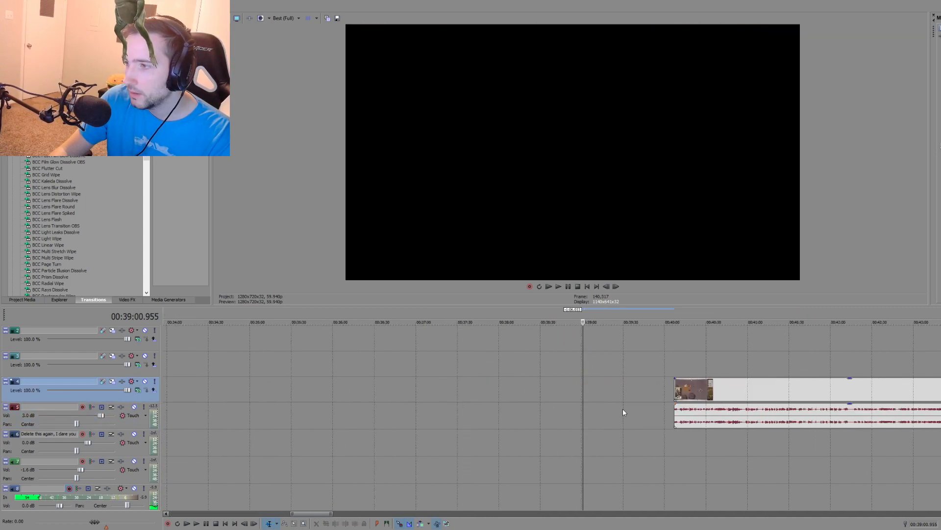
scroll(415, 394, "up", 1)
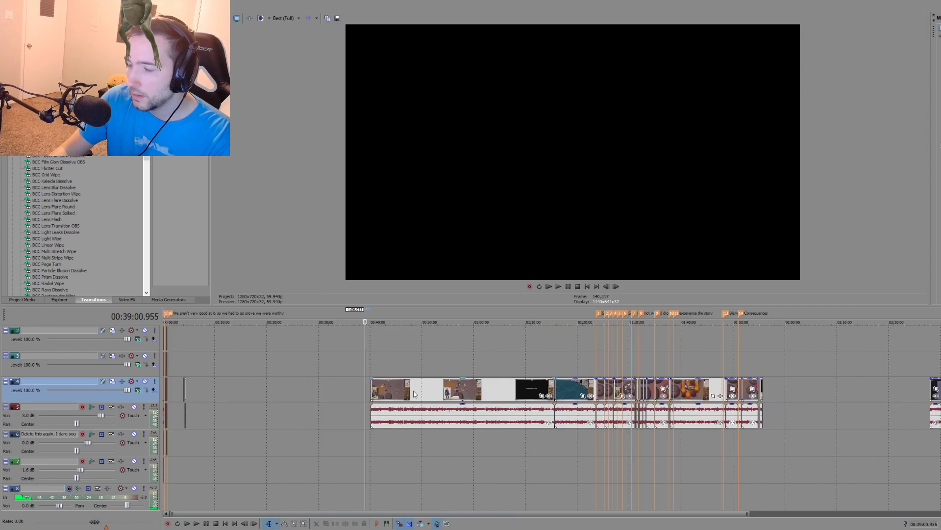
left_click(392, 443)
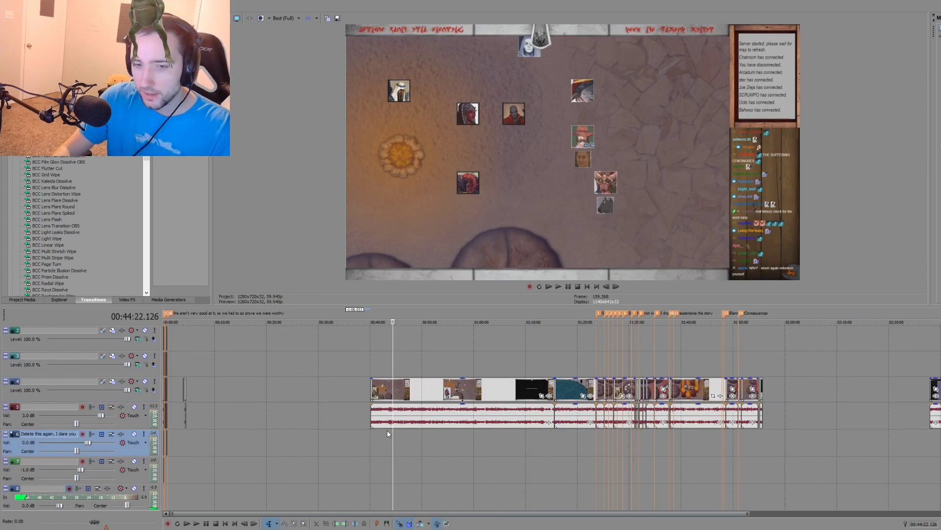
scroll(390, 434, "up", 6)
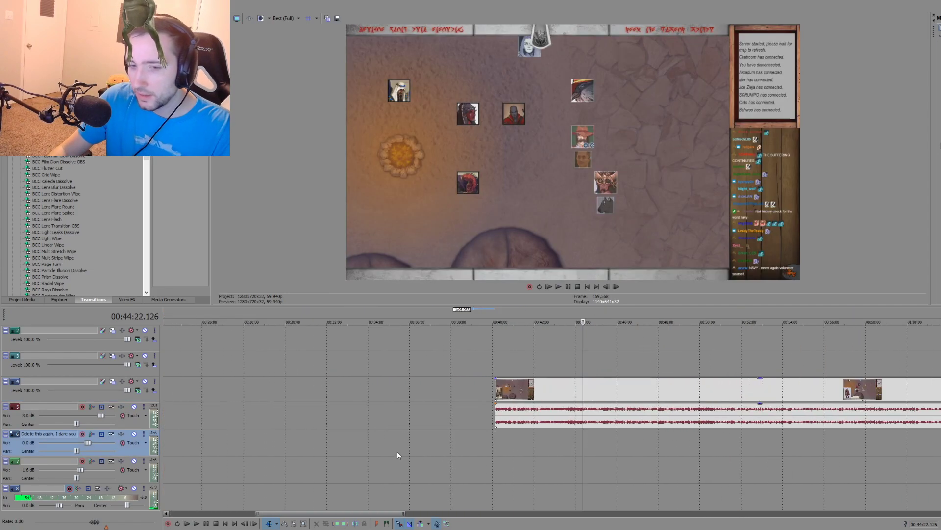
left_click(626, 439)
key("space")
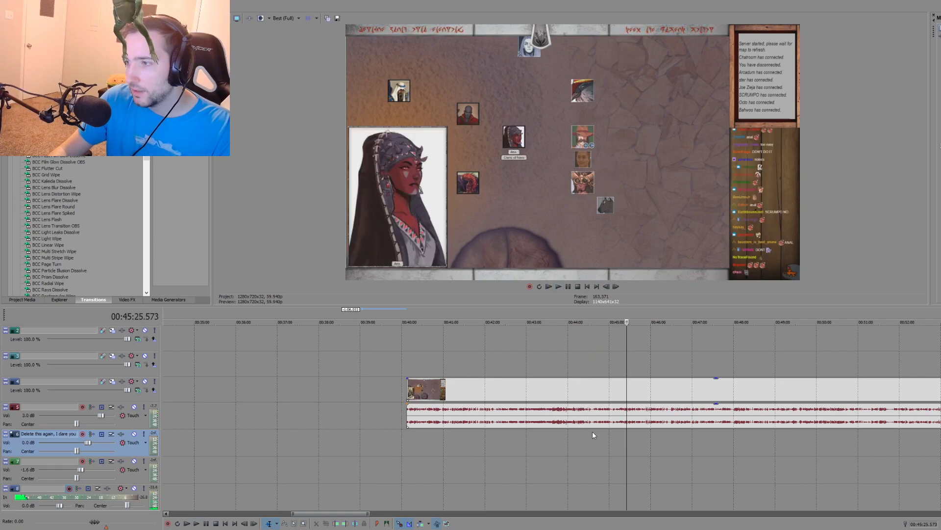
left_click(592, 431)
scroll(590, 447, "up", 8)
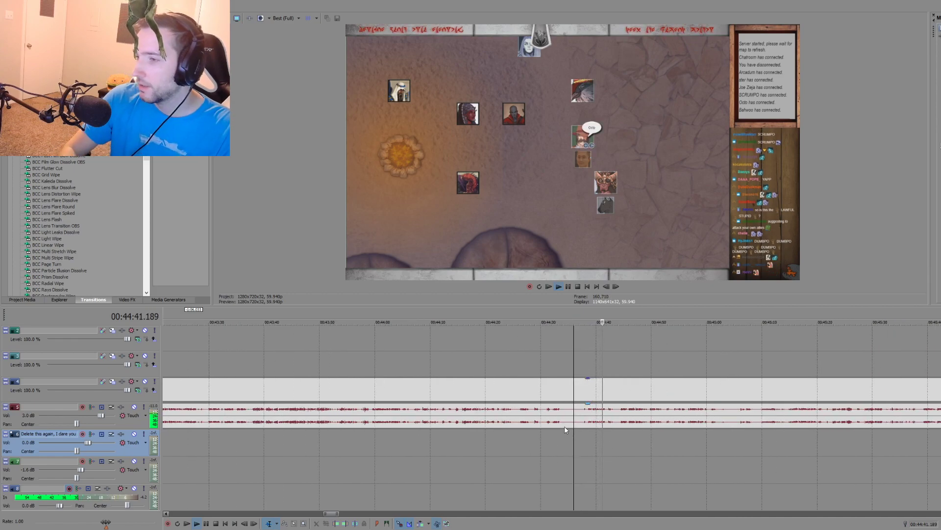
left_click(517, 429)
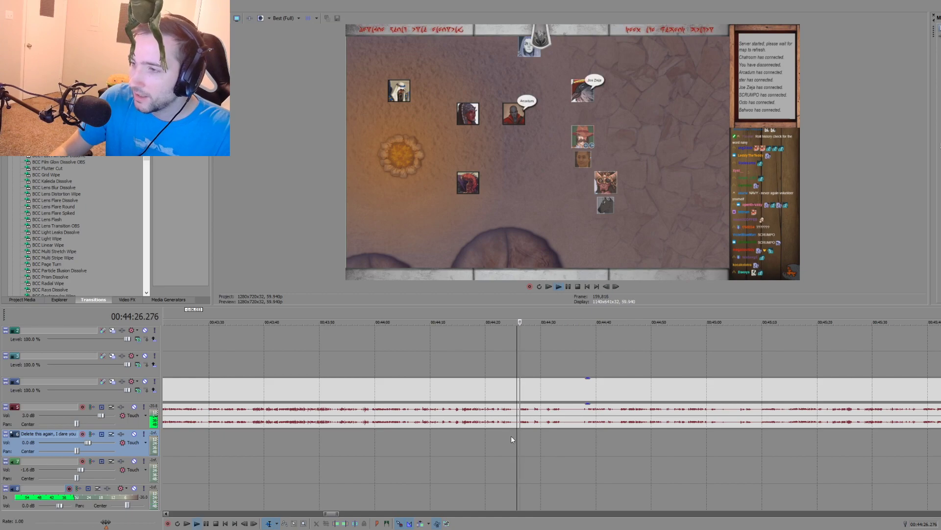
Step: Replay the campfire scene in the source recording from about 00:44:14, skipping ahead to about 00:44:26
key("space")
left_click(455, 433)
key("space")
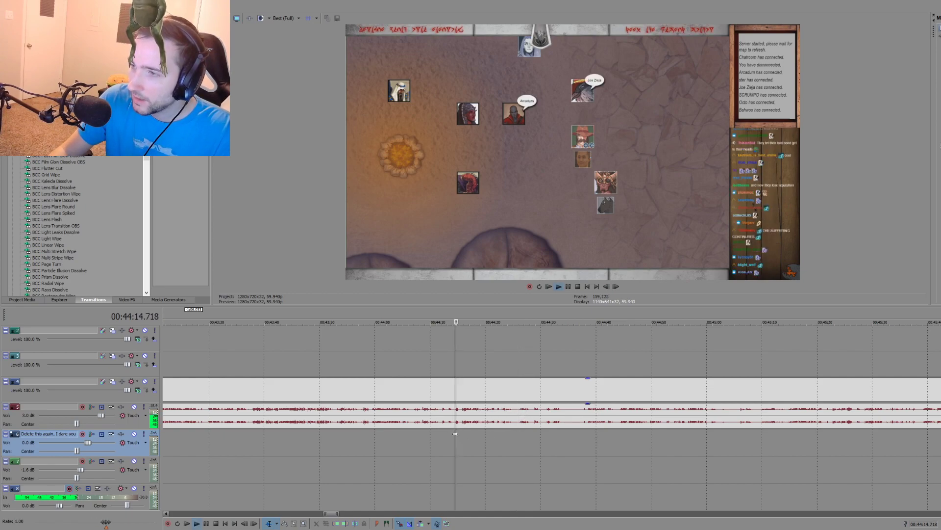
scroll(478, 435, "up", 3)
scroll(534, 435, "down", 1)
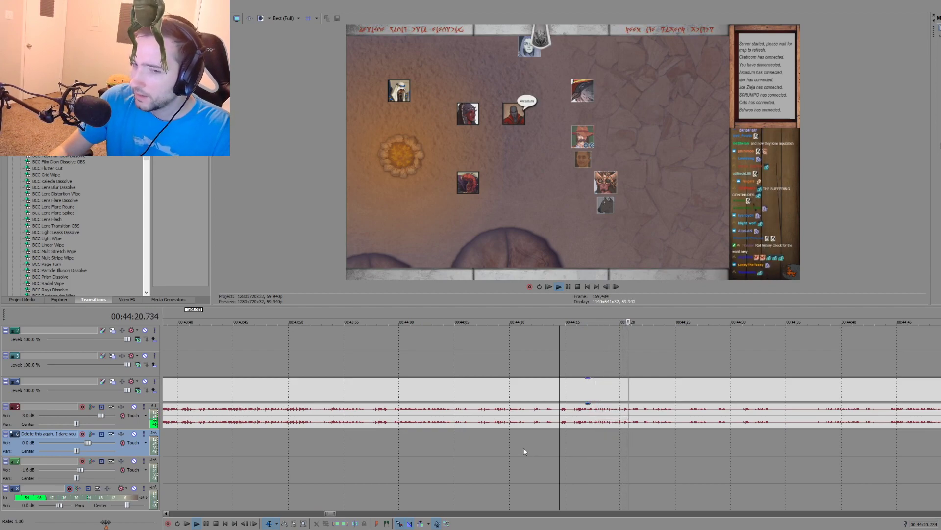
left_click(690, 437)
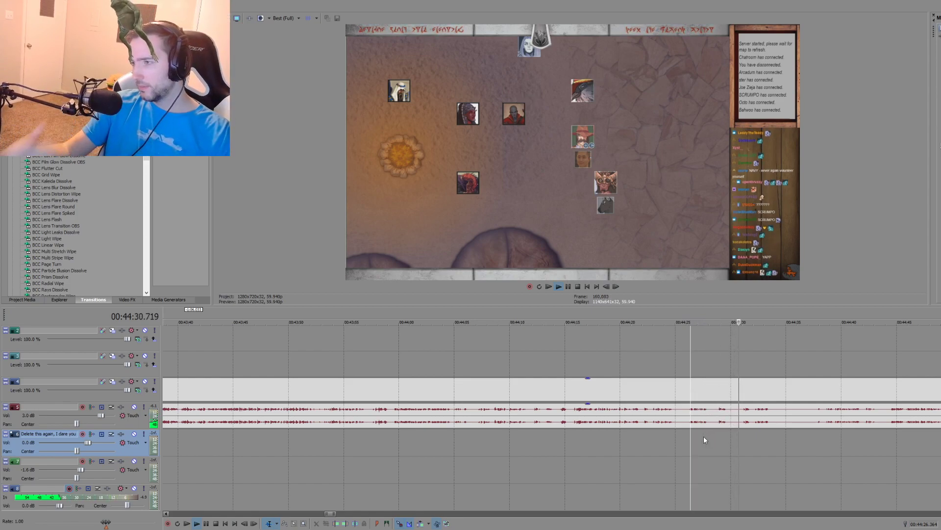
scroll(736, 451, "down", 2)
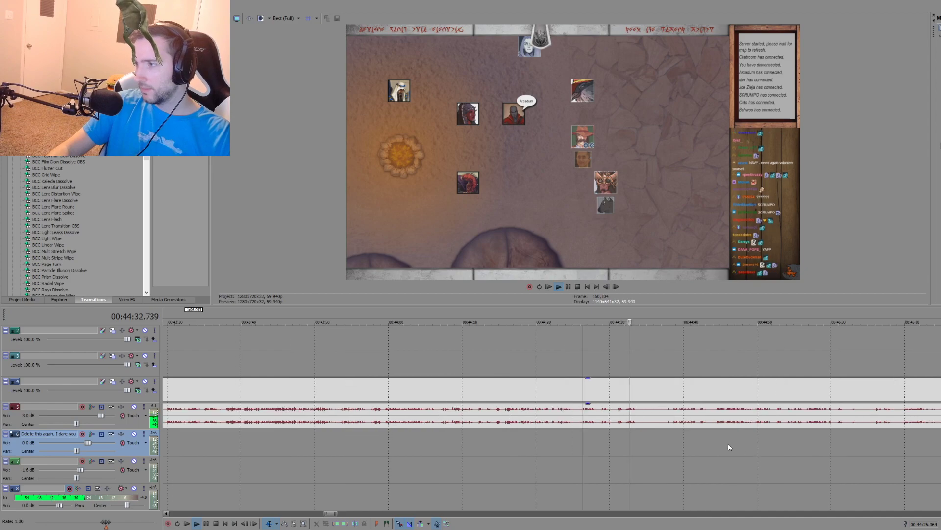
Step: Skim the campfire conversation from about 00:44:37 to 00:45:05 to find the character's introduction
left_click(666, 435)
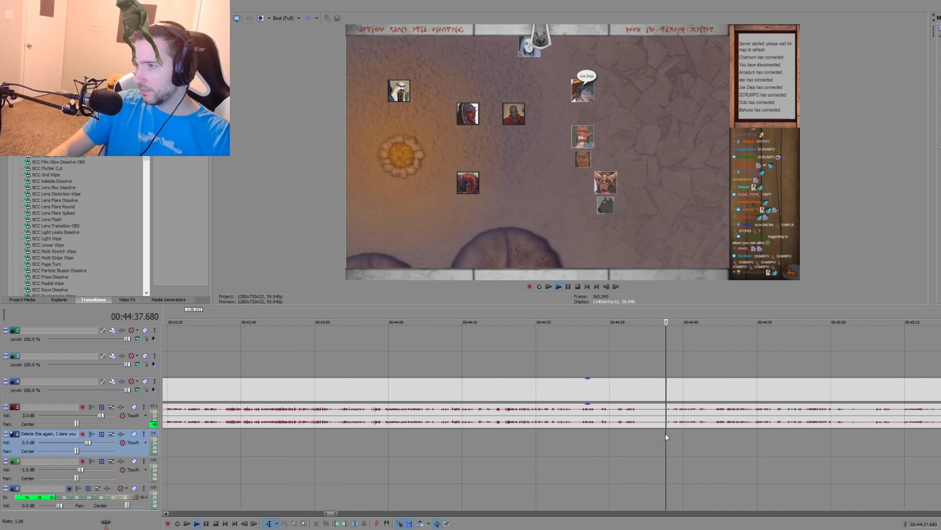
left_click(716, 432)
scroll(670, 425, "down", 1)
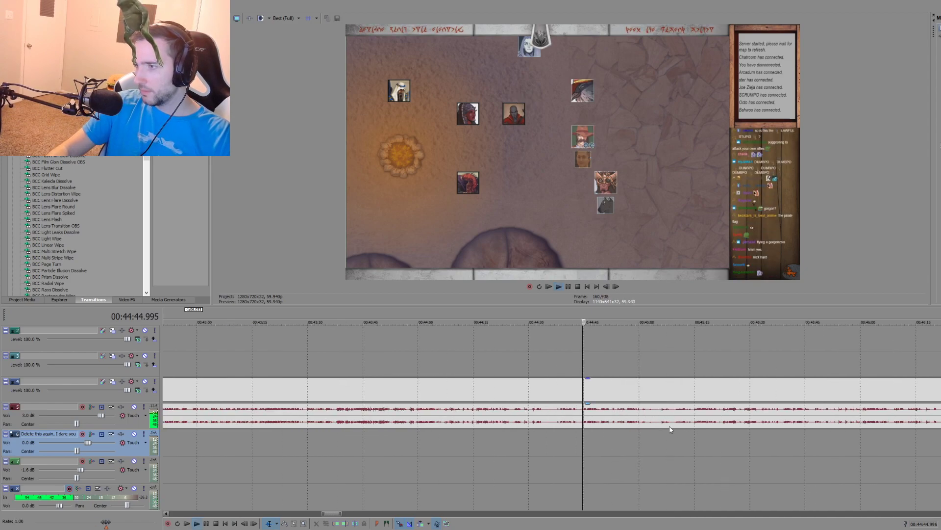
left_click(626, 426)
scroll(654, 438, "up", 1)
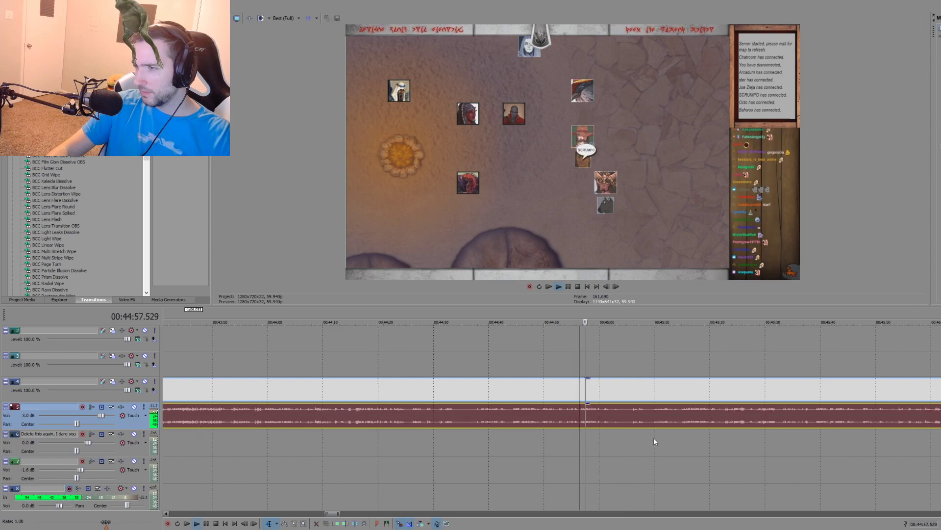
left_click(634, 438)
key("space")
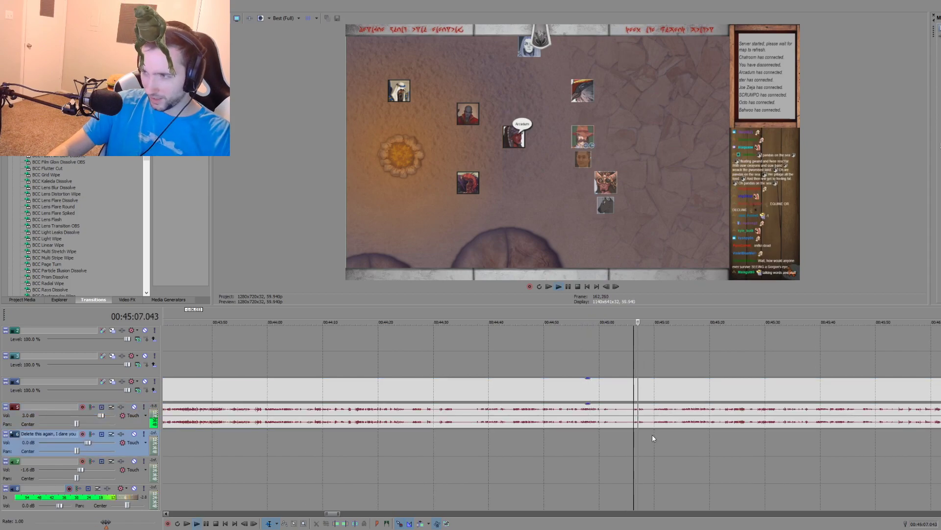
Step: Add a marker labelled "My name is Anal" at about 00:45:05 in the source recording
key("space")
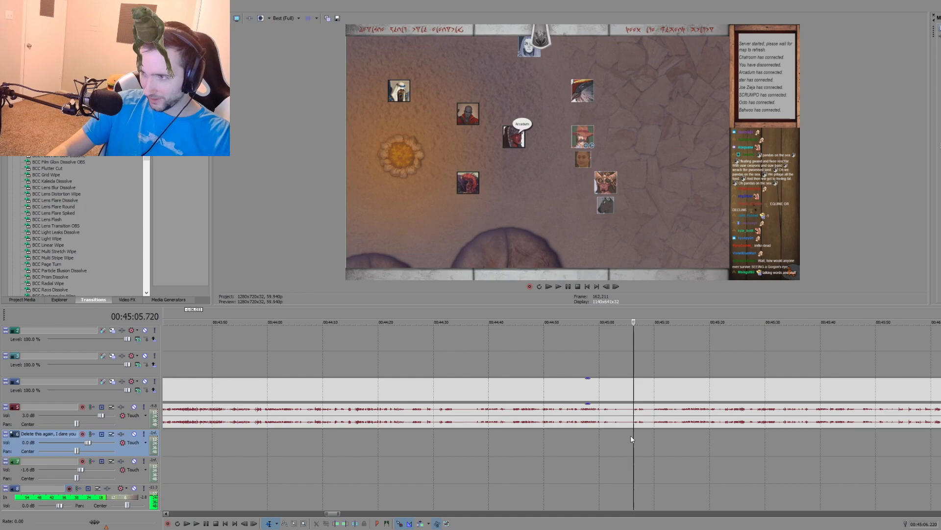
left_click(632, 433)
type("mMy name is")
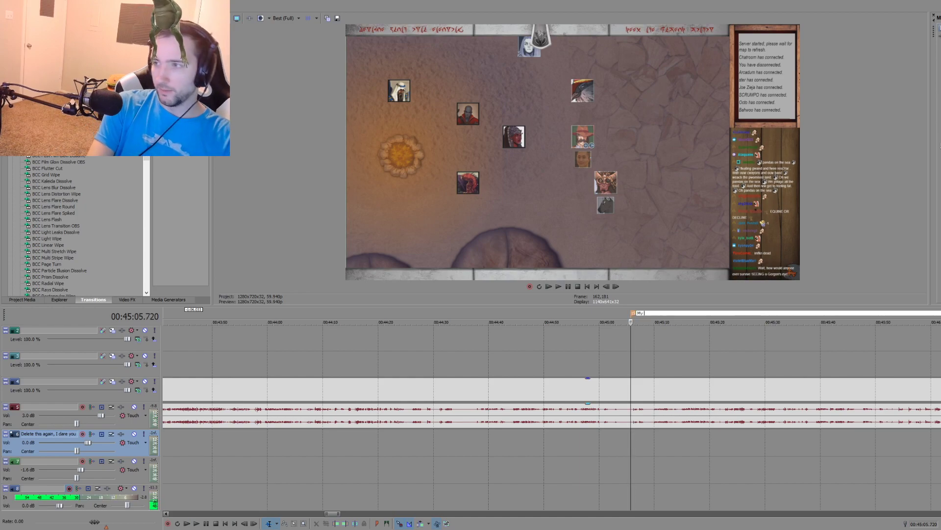
type(" Anal")
key("Return")
Step: Play the campfire scene on from the new marker and skim it up to about 00:46:00
key("space")
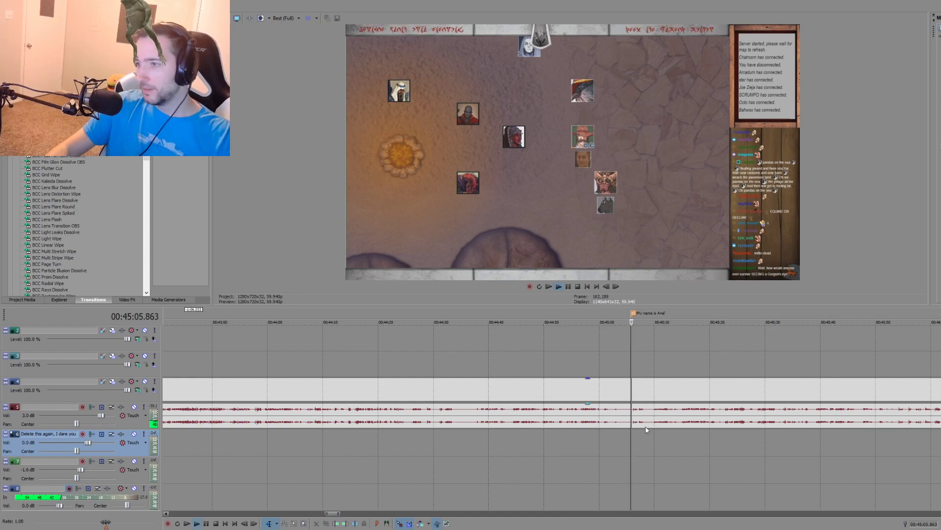
scroll(596, 463, "up", 5)
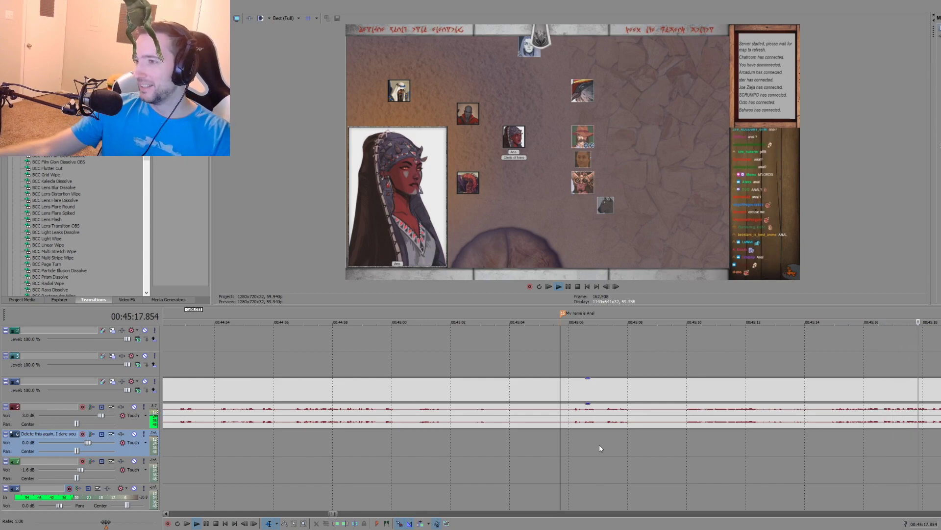
scroll(591, 455, "down", 3)
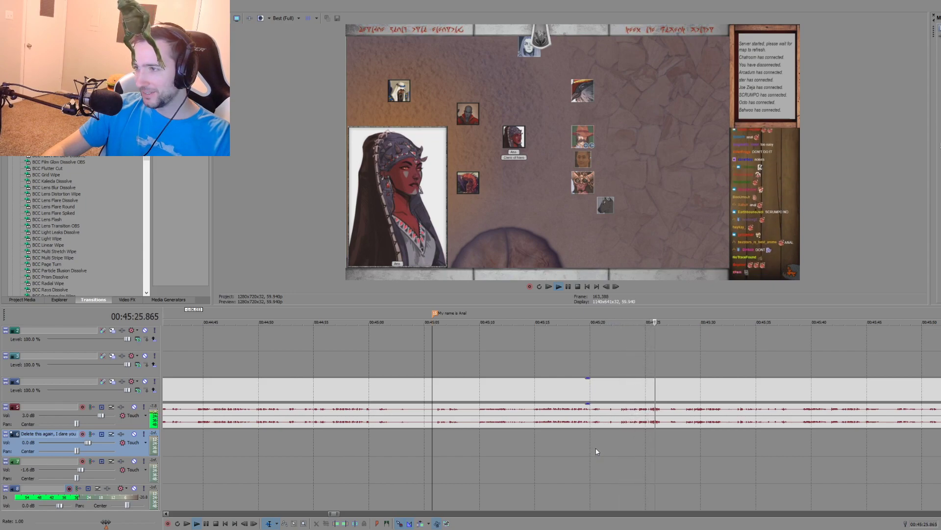
left_click(736, 434)
scroll(736, 434, "down", 2)
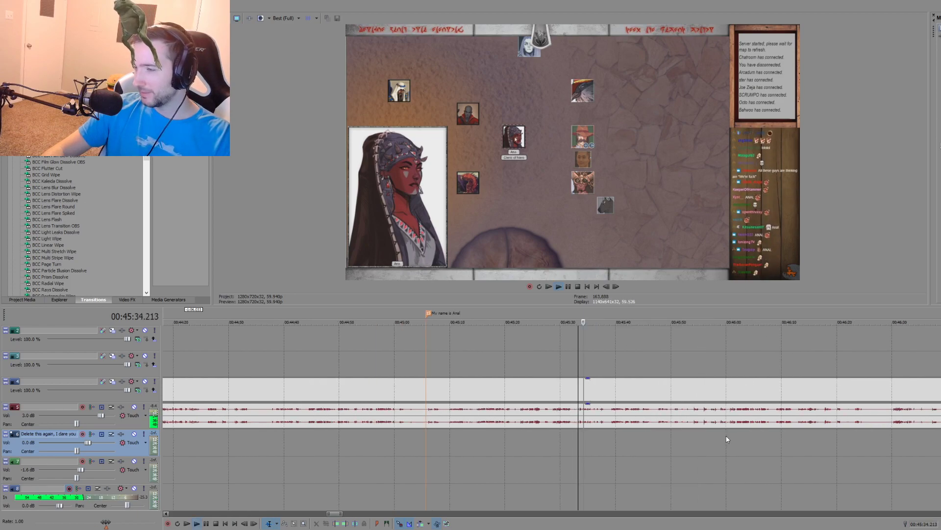
left_click(610, 432)
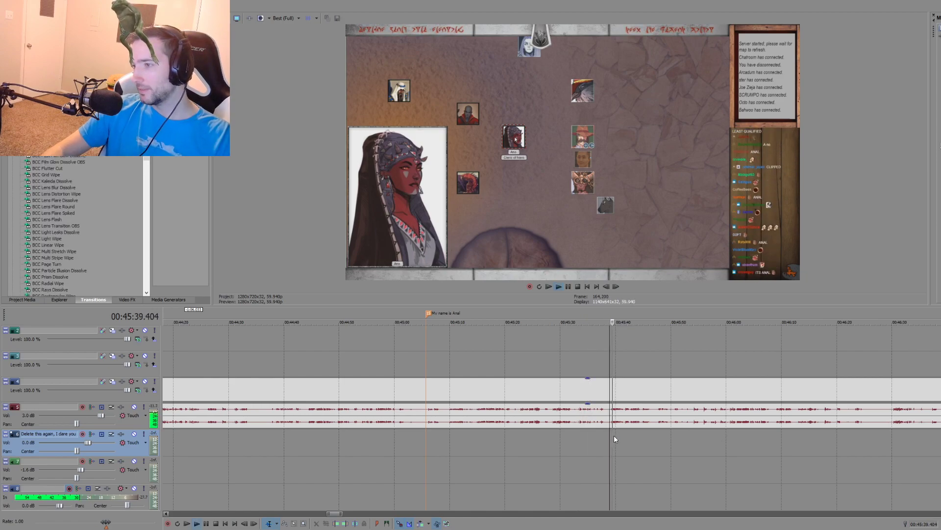
scroll(630, 438, "up", 2)
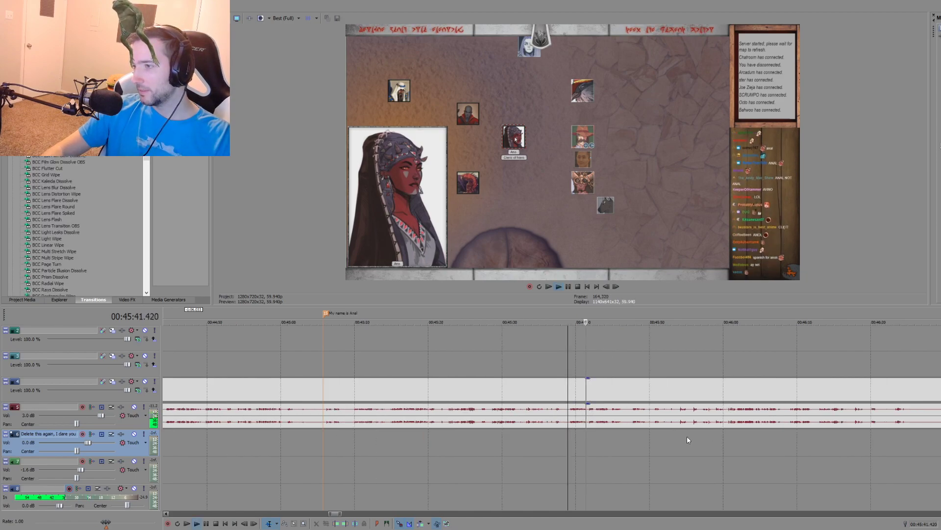
left_click(633, 435)
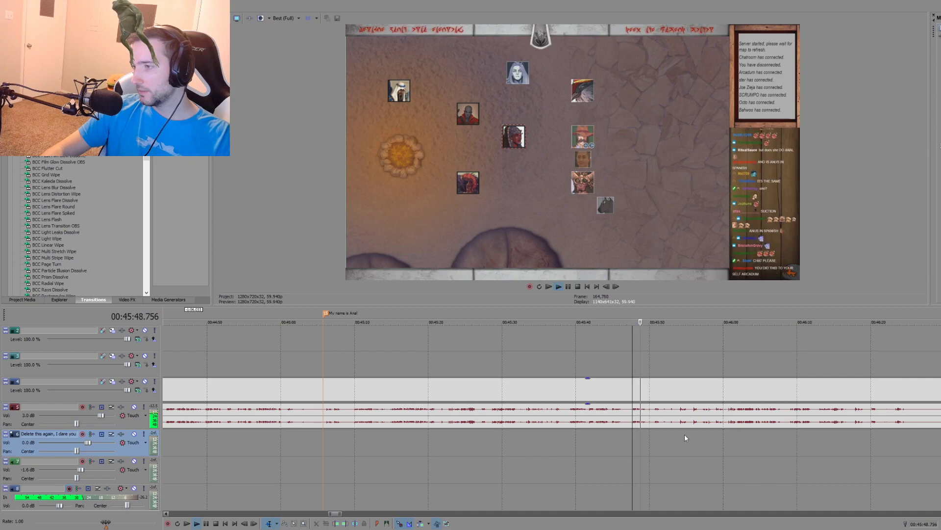
left_click(728, 433)
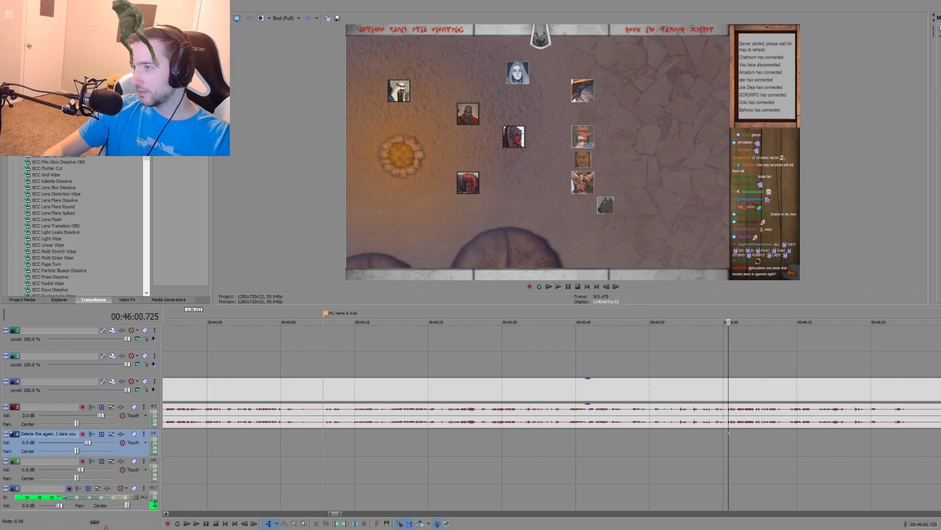
key("space")
Step: Go to the fan-art clips far along the timeline and preview the drawings between about 02:31:21 and 02:32:14
scroll(730, 446, "down", 5)
scroll(729, 449, "down", 6)
left_click(718, 441)
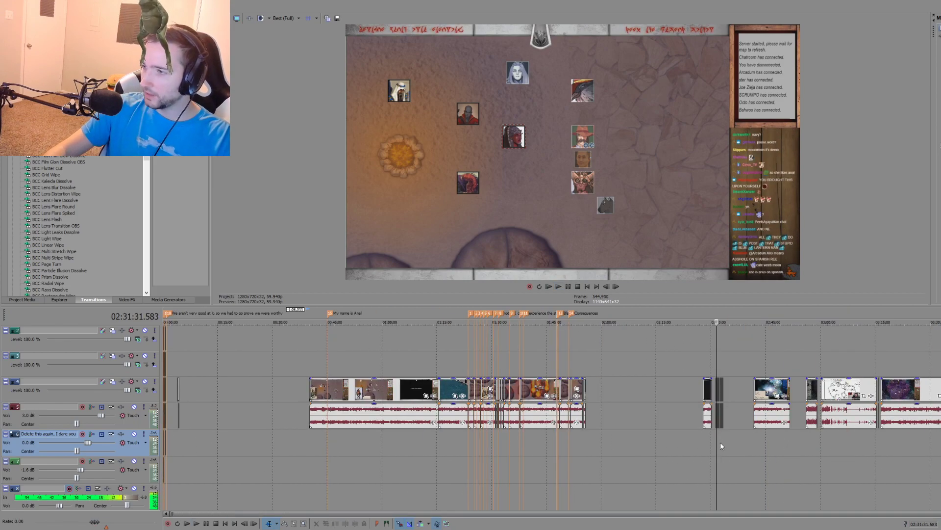
scroll(718, 441, "up", 8)
scroll(674, 423, "up", 4)
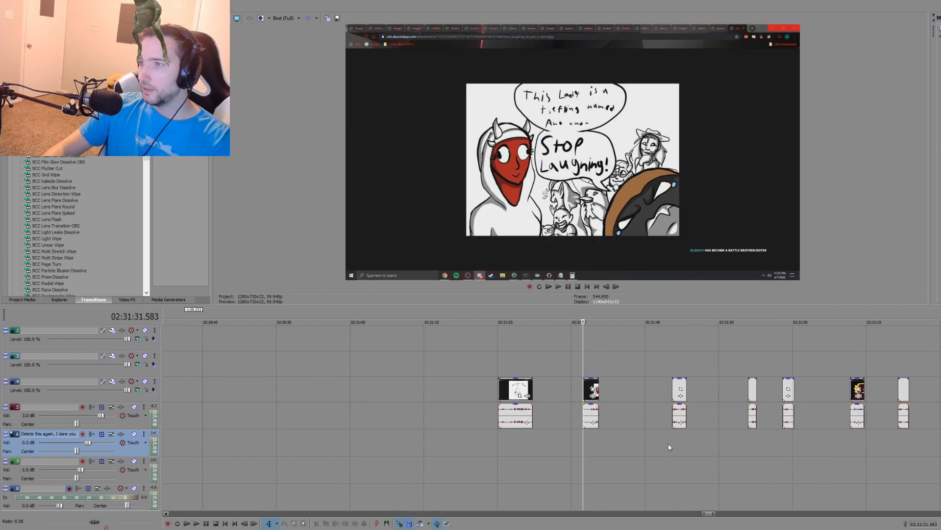
left_click(486, 447)
left_click(596, 450)
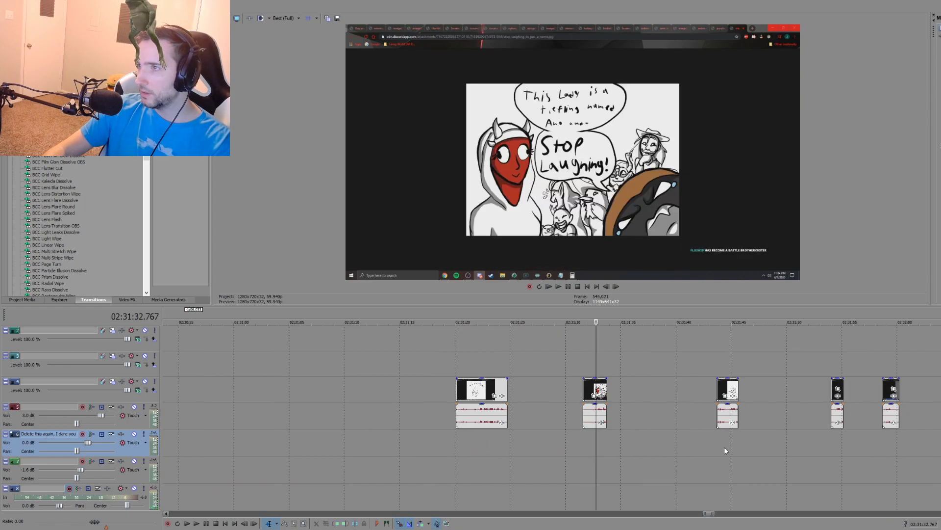
left_click(725, 450)
left_click(837, 444)
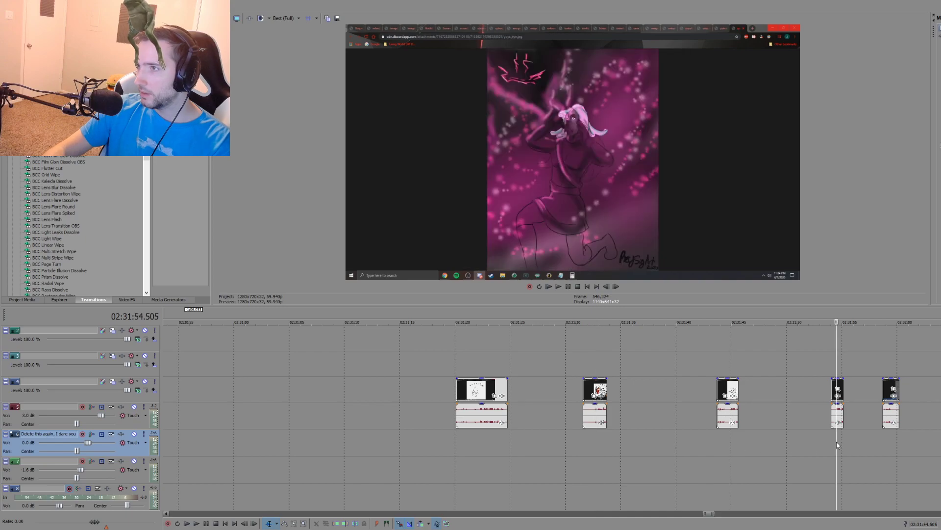
left_click(886, 442)
scroll(669, 436, "down", 3)
left_click(635, 436)
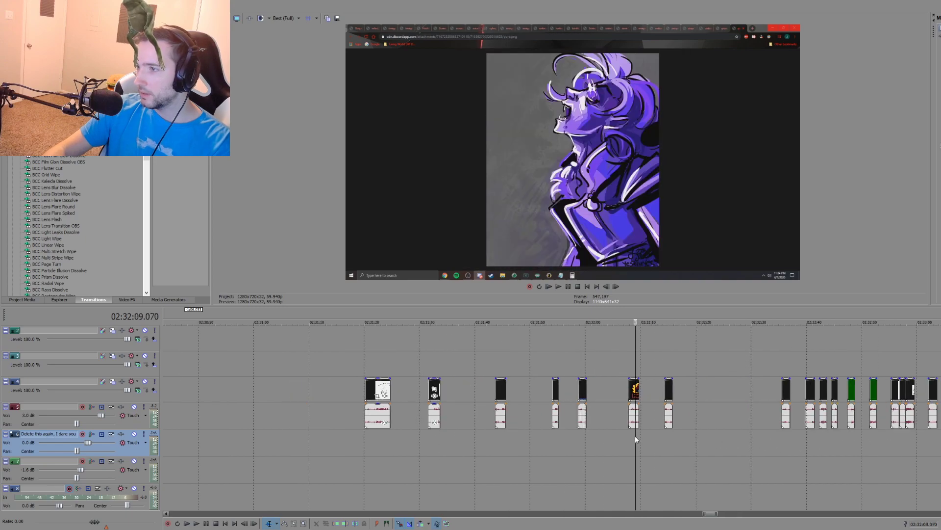
left_click(665, 438)
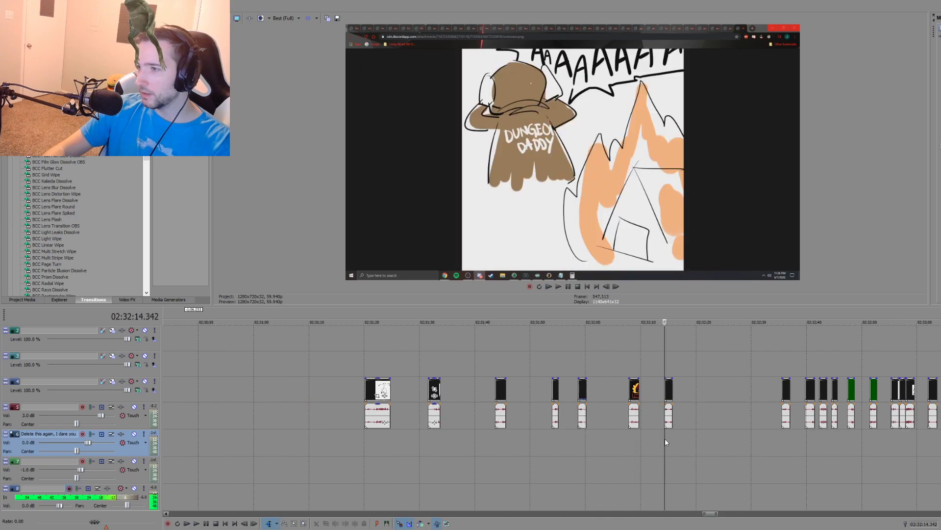
Step: Preview the fan-art clips from 02:32:36 through the second green clip near 02:32:52
left_click(785, 440)
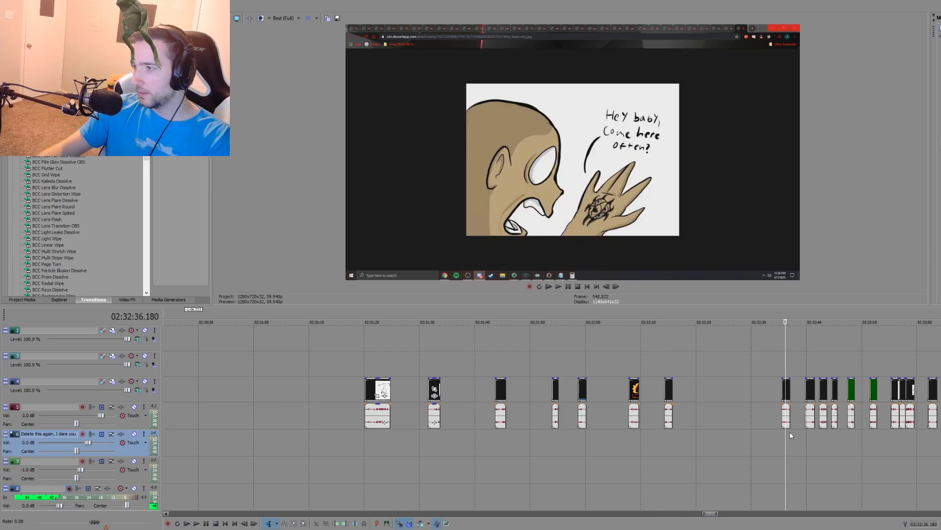
left_click(819, 434)
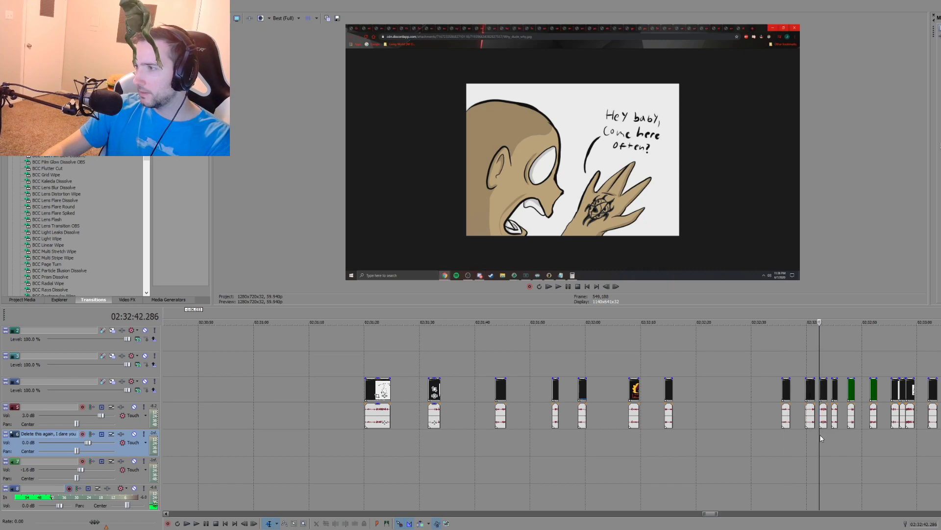
left_click(784, 433)
left_click(806, 431)
left_click(814, 435)
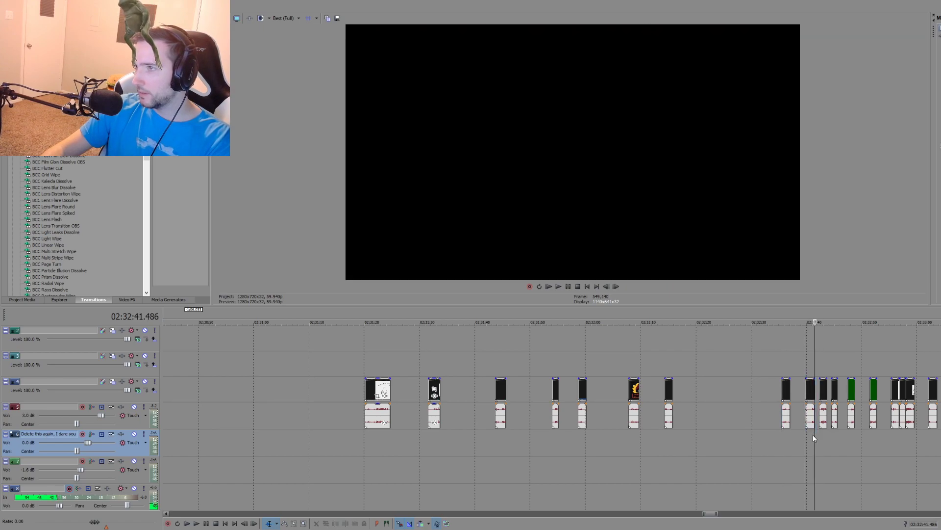
left_click(820, 435)
left_click(837, 433)
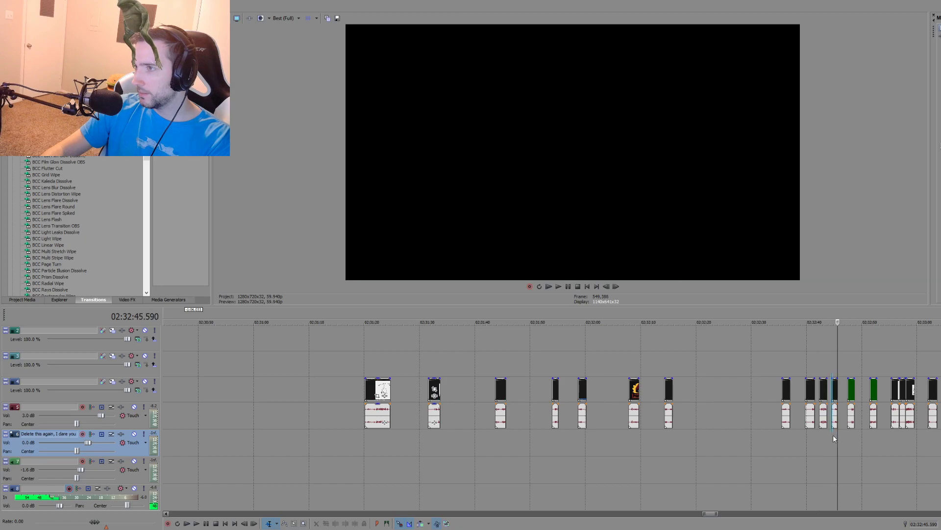
left_click(833, 434)
left_click(849, 436)
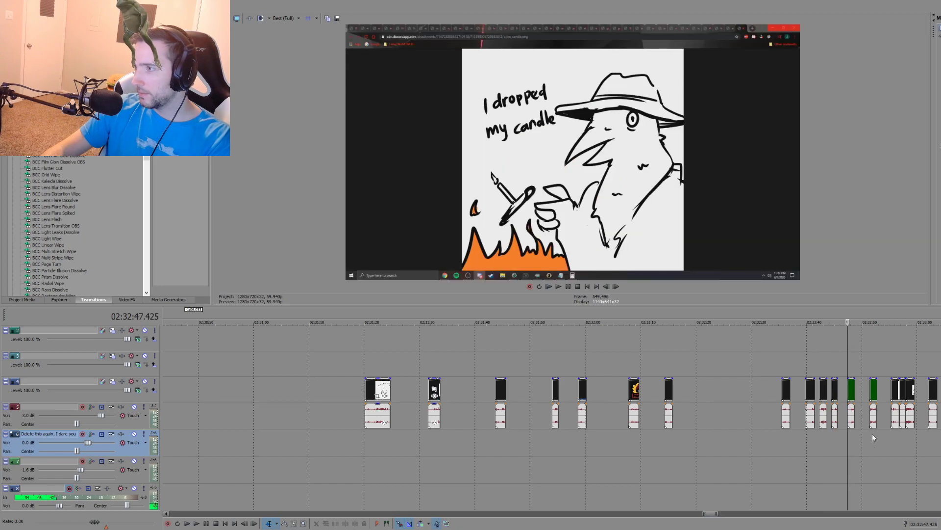
left_click(871, 434)
Step: Move the middle of the three adjacent fan-art clips near 02:32:57 about 3.5 seconds earlier, checking the drawings beside it
left_click(897, 434)
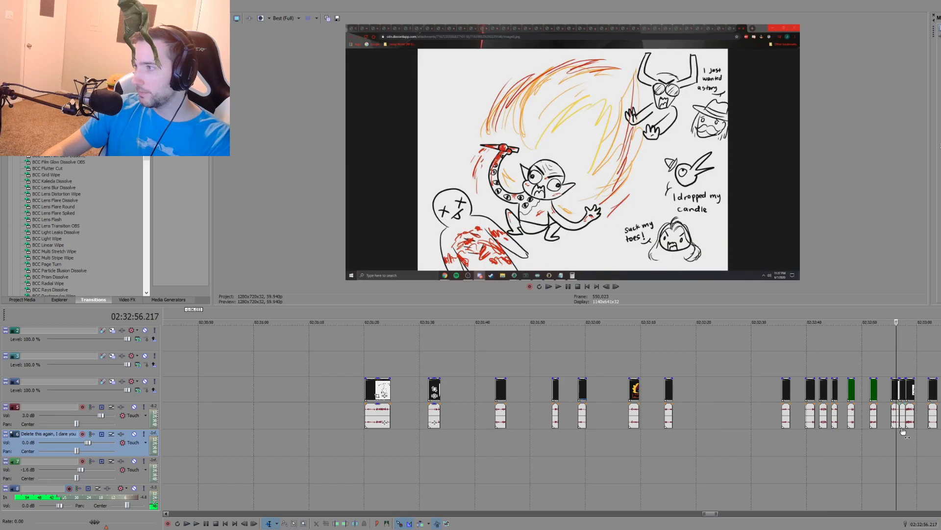
left_click_drag(904, 432, 885, 435)
left_click(907, 435)
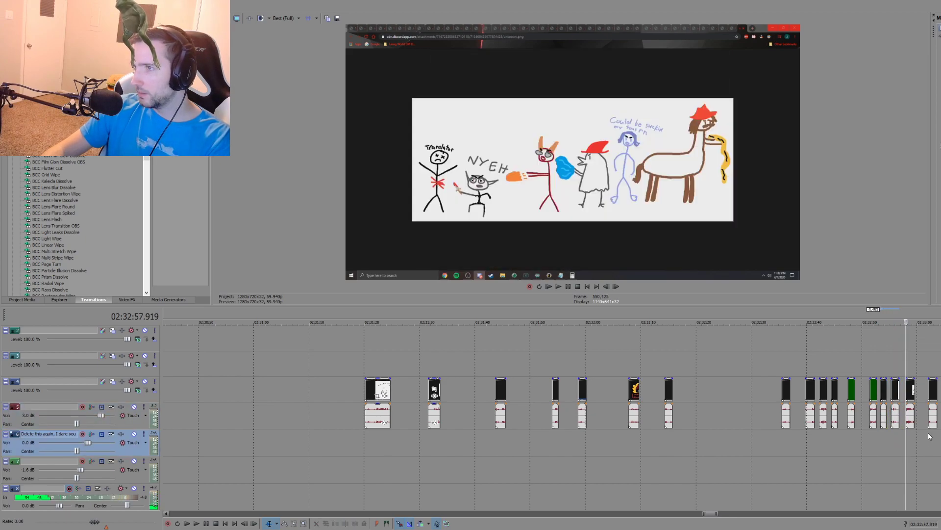
Step: Preview the remaining fan-art clips, including those at 02:33:08 and 02:33:15, up to the last one
left_click(929, 435)
scroll(911, 435, "down", 1)
left_click(607, 433)
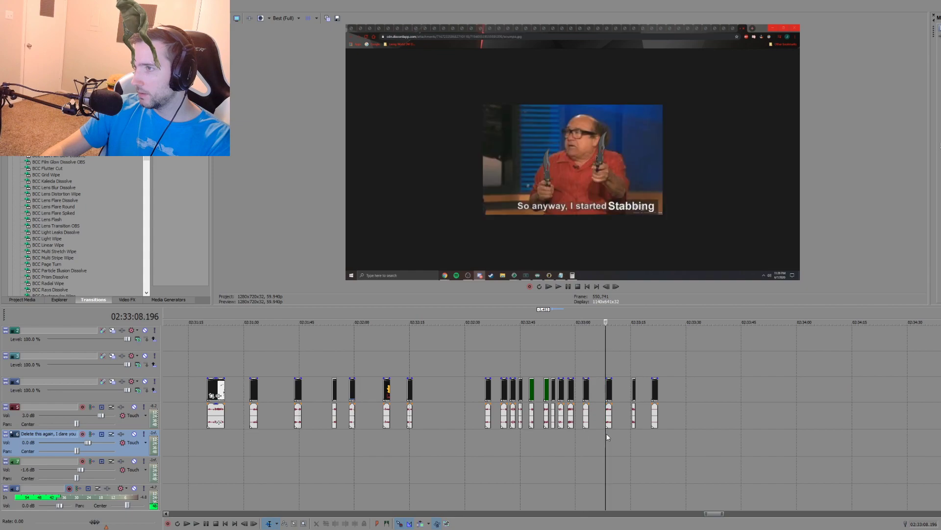
left_click(633, 432)
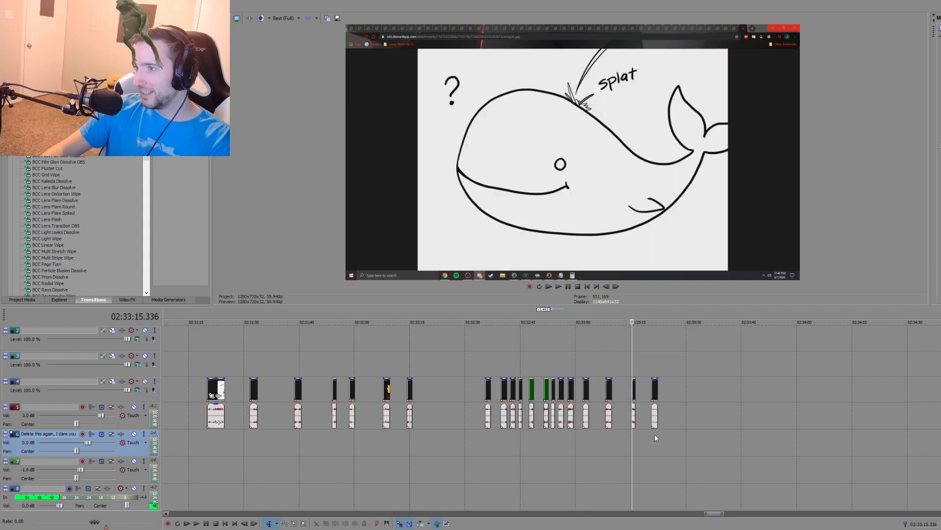
left_click(653, 434)
Step: Recheck the tiefling drawing at 02:31:31 and return the playhead to the first fan-art clip at about 02:31:21
left_click(251, 447)
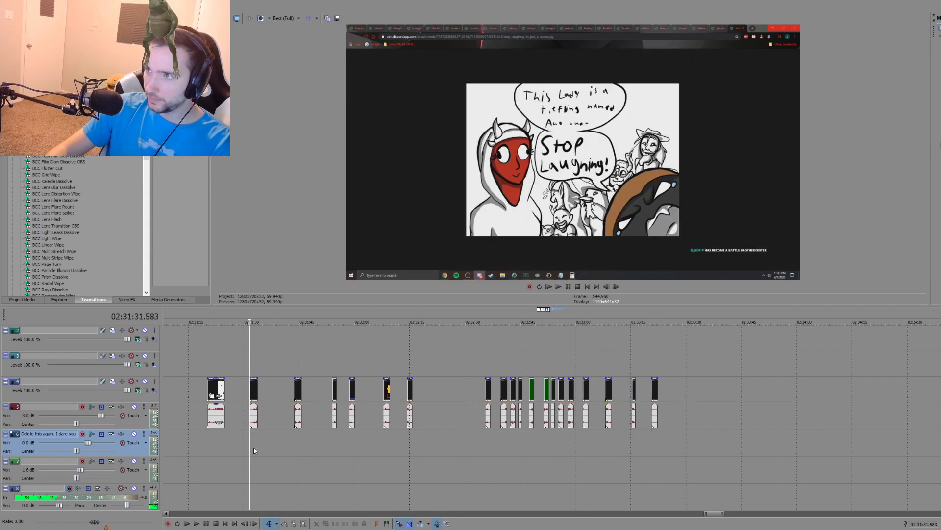
scroll(254, 446, "up", 1)
left_click(512, 443)
scroll(513, 444, "down", 1)
scroll(512, 443, "down", 1)
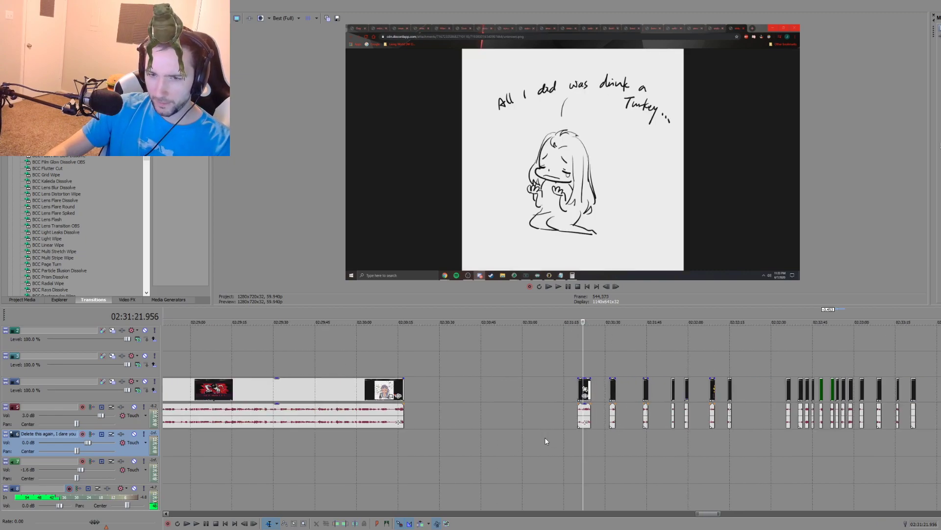
Step: Replay the fan-art clips from 02:31:20 onward, checking the drawings at about 02:31:33, 02:31:54 and 02:31:58
left_click(577, 436)
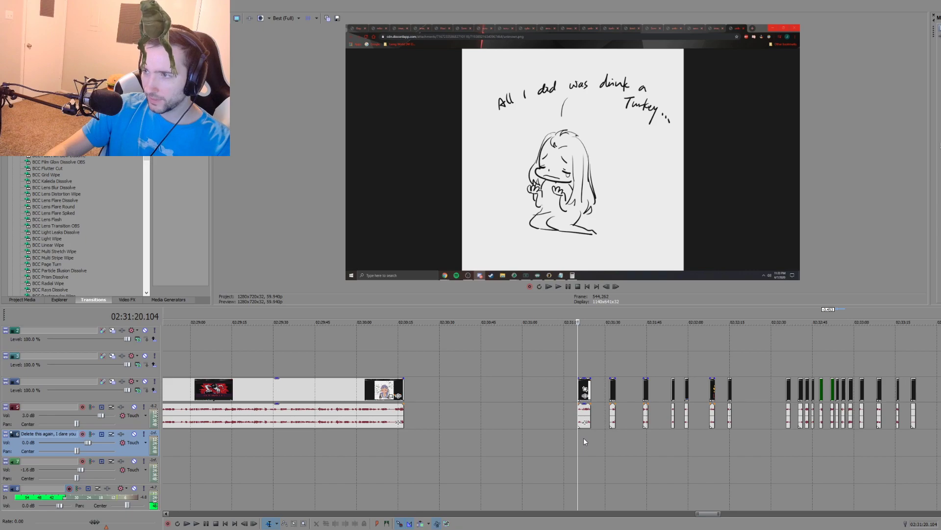
left_click(584, 437)
left_click(584, 438)
key("space")
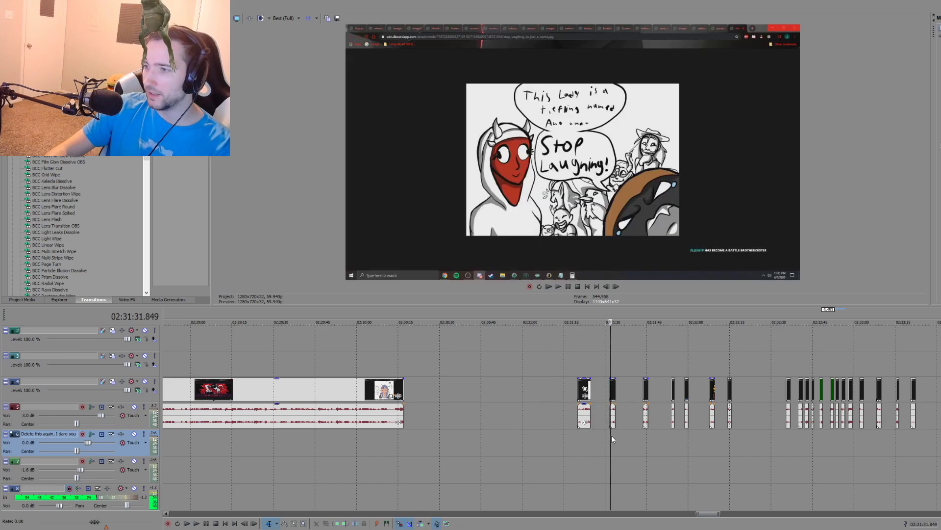
left_click(643, 445)
left_click(672, 438)
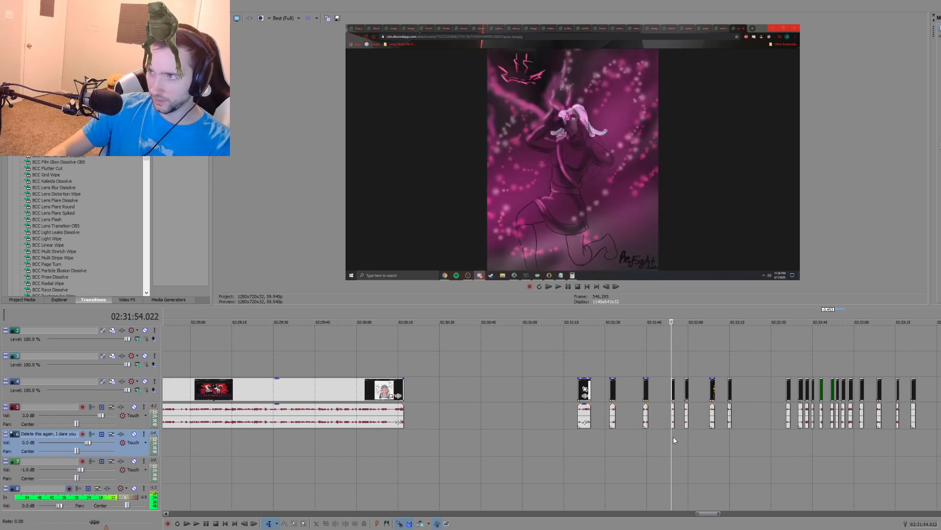
left_click(685, 437)
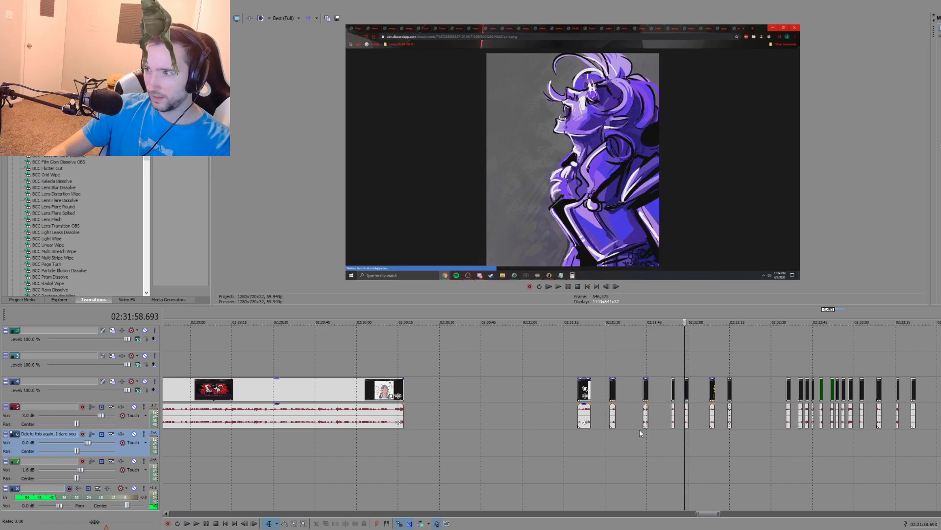
Step: Review the long fan-art recording from its start near 02:28:00 to its end at about 02:30:16, looking for usable drawings
scroll(639, 429, "down", 10)
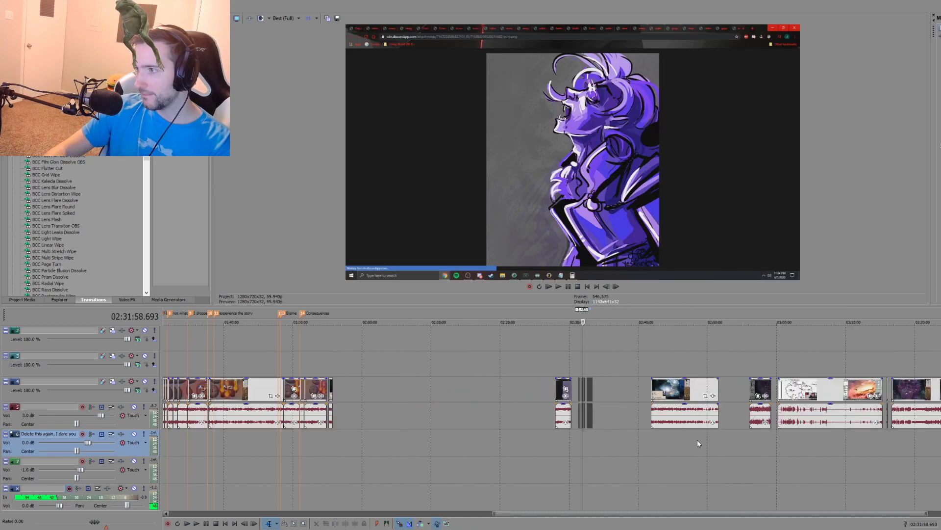
scroll(605, 440, "up", 8)
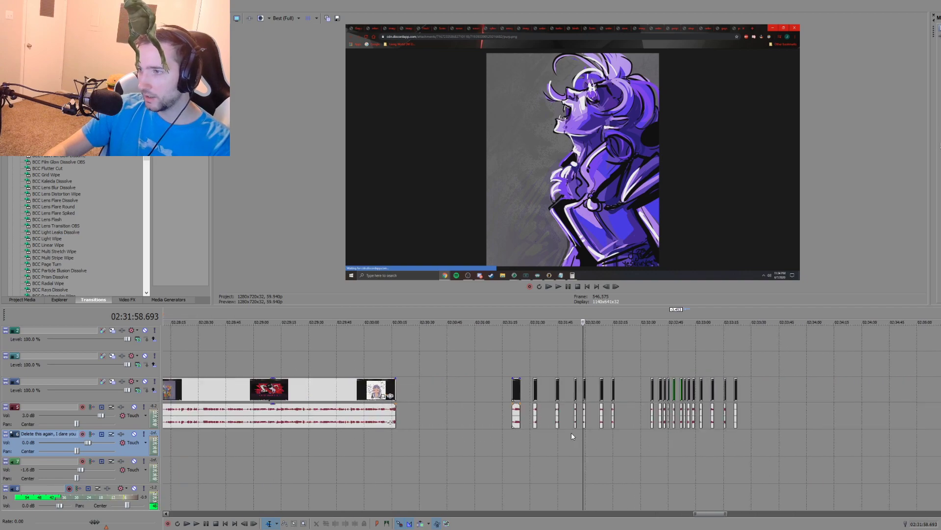
left_click(517, 413)
left_click(387, 443)
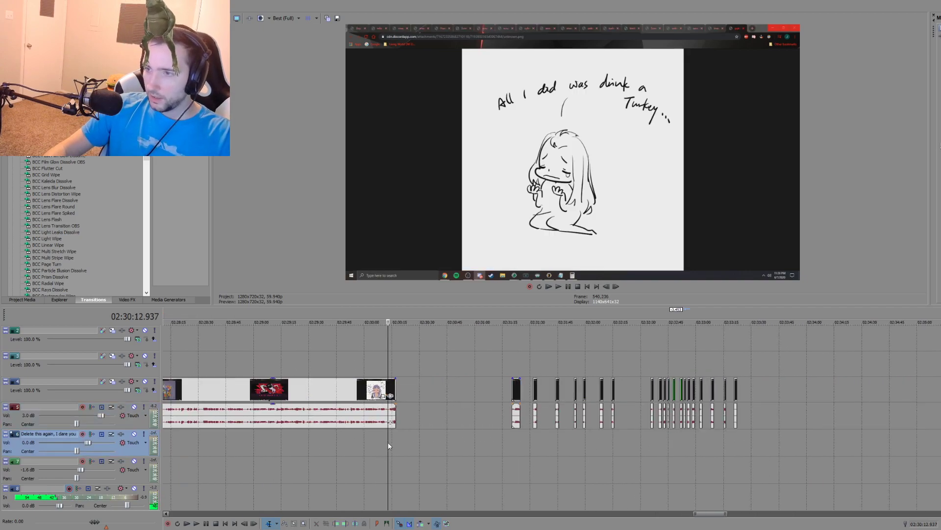
left_click(374, 437)
scroll(491, 445, "up", 2)
scroll(573, 442, "down", 2)
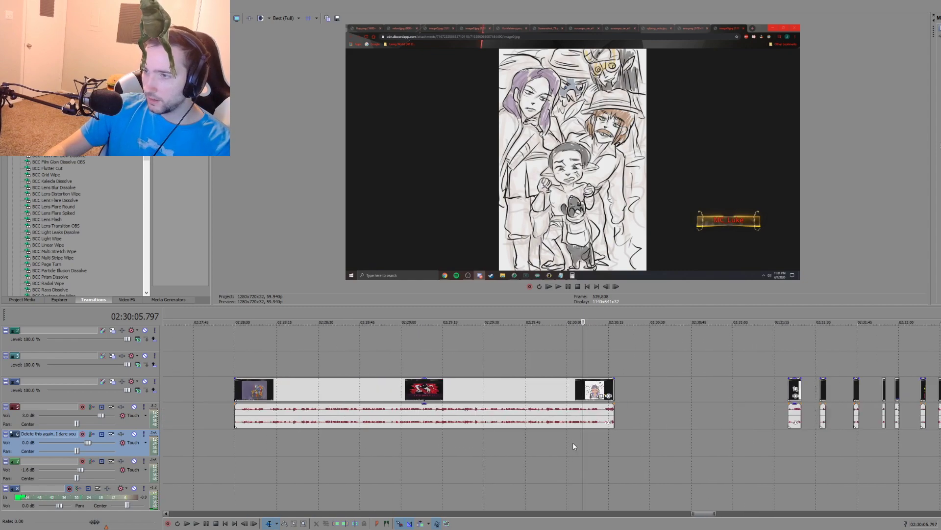
left_click(605, 440)
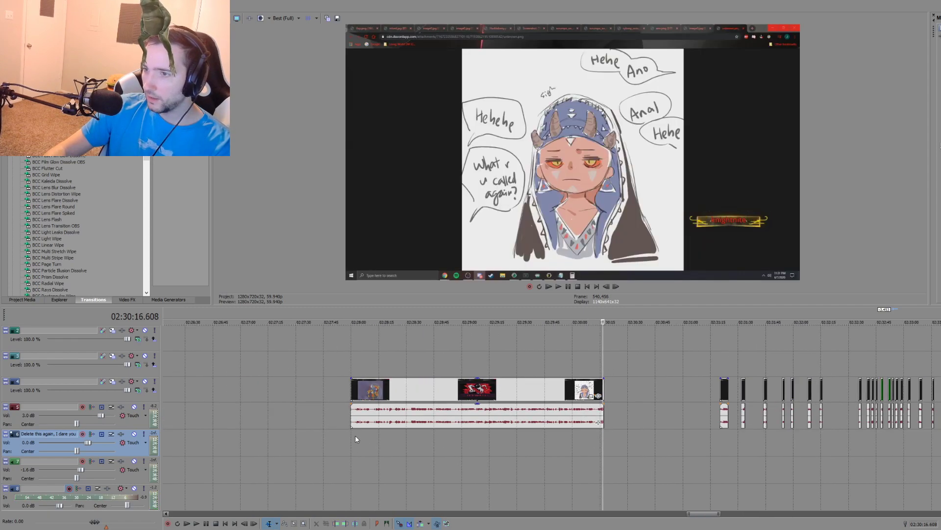
left_click(351, 437)
key("space")
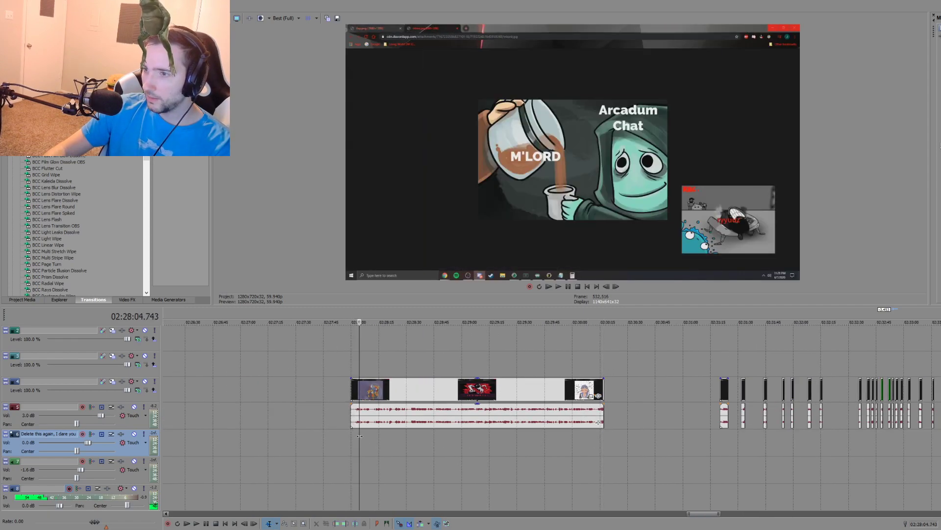
scroll(397, 435, "down", 2)
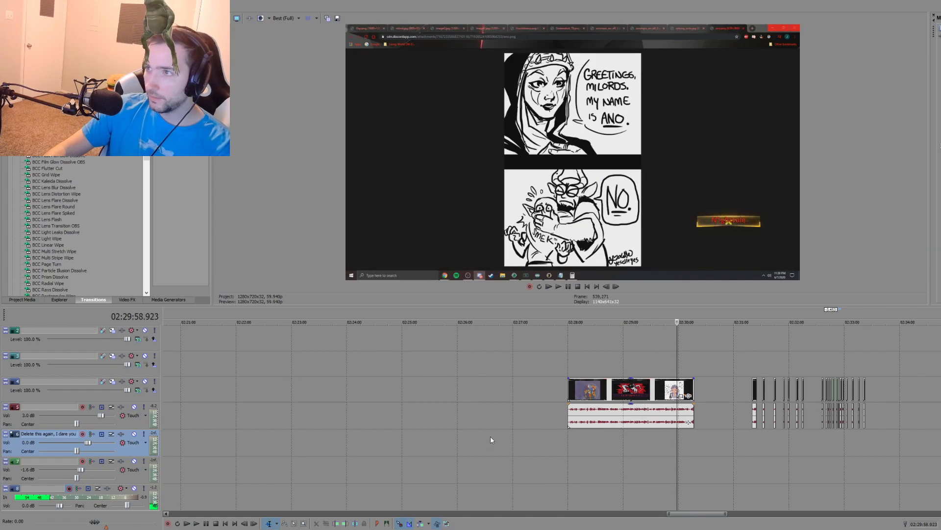
Step: Split the long recording at about 02:29:57 and move a short piece of the two-panel comic to the track above near 02:30:33
key("Left")
key("Left")
key("Left")
key("Left")
key("Left")
key("Left")
key("Left")
key("Left")
key("Left")
key("Left")
key("Left")
key("Left")
key("Left")
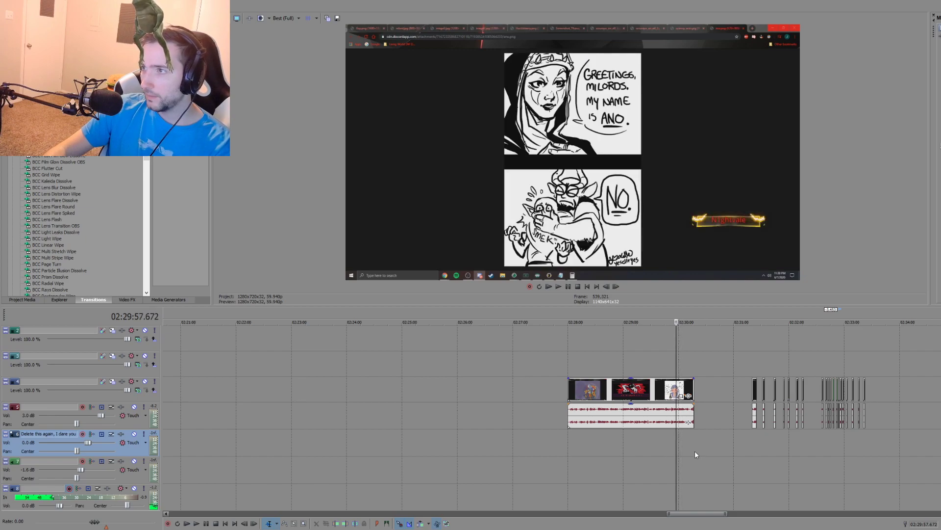
scroll(668, 463, "up", 6)
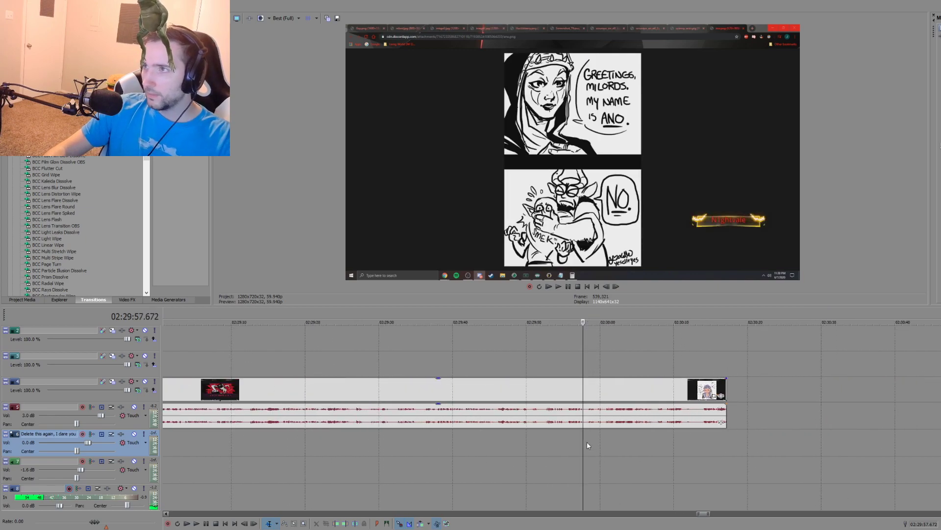
key("s")
left_click_drag(587, 408, 846, 366)
left_click(632, 434)
left_click(641, 411)
key("s")
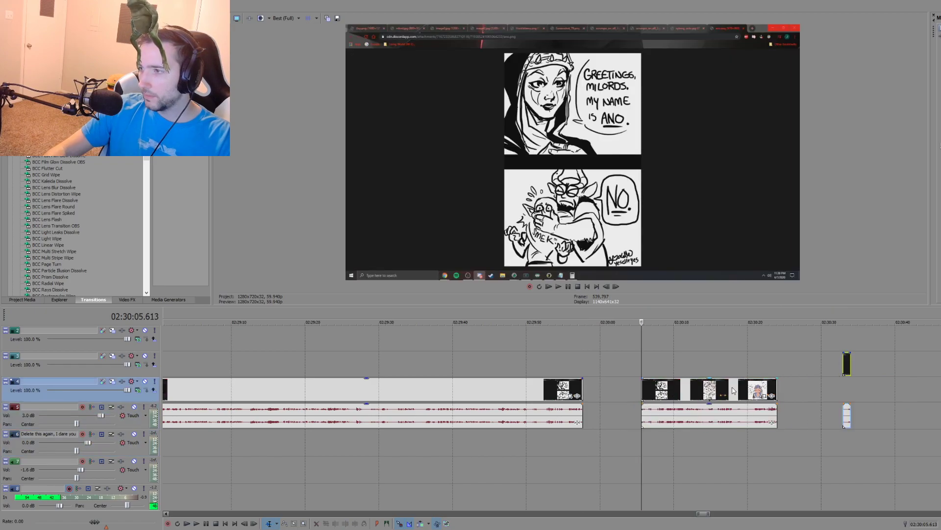
Step: Check the remaining drawings, split the recording at 02:30:21 on the blue-hooded tiefling, and move its last piece to about 02:30:28
left_click(654, 432)
left_click(670, 434)
left_click(692, 433)
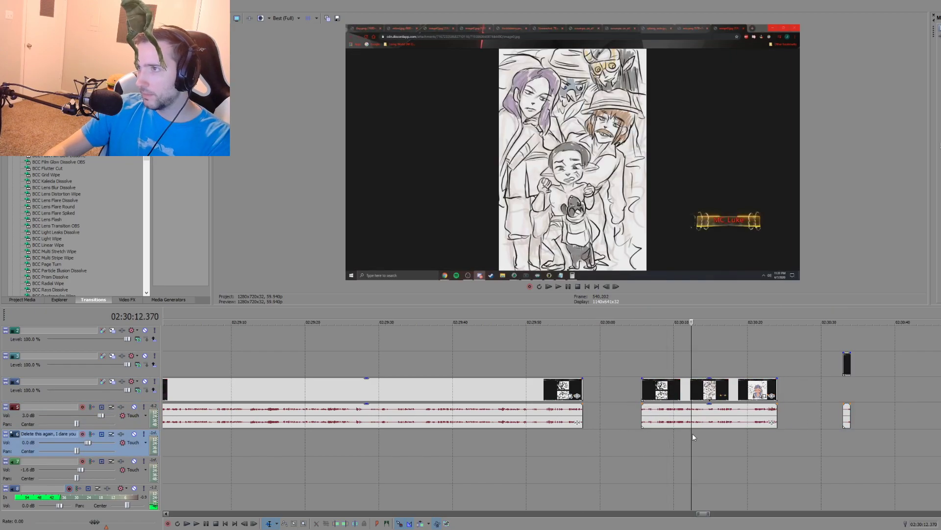
left_click(698, 433)
left_click(716, 434)
left_click(740, 436)
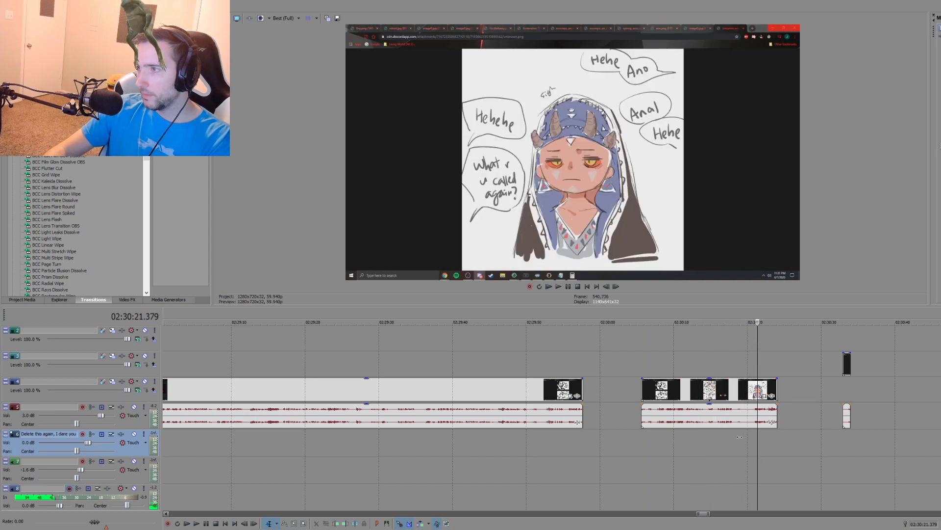
scroll(671, 446, "up", 2)
scroll(657, 441, "up", 1)
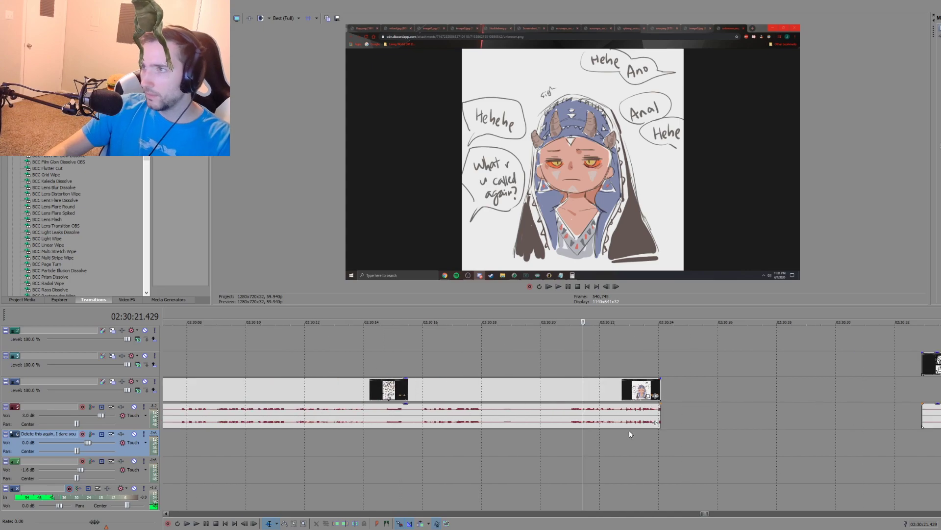
scroll(628, 445, "down", 1)
key("s")
left_click_drag(603, 392, 705, 392)
Step: Delete the two leftover sections of the long fan-art recording before the tiefling clip at 02:30:28
scroll(539, 395, "down", 3)
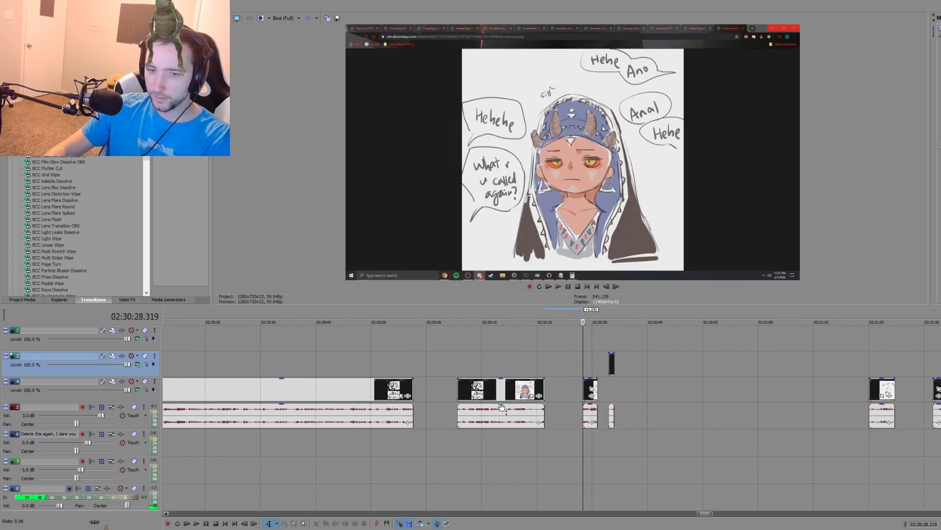
left_click(314, 396)
key("Delete")
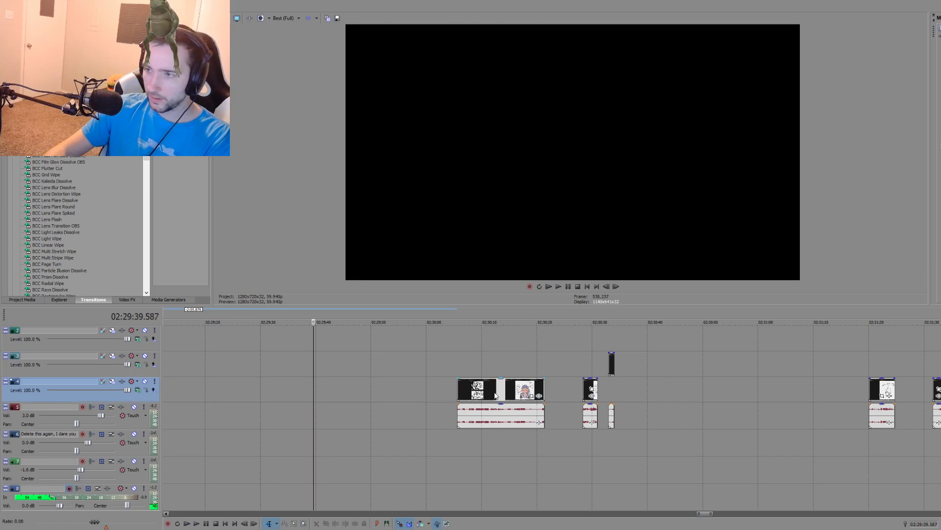
left_click(495, 396)
key("Delete")
Step: Play the tiefling clip at 02:30:28 and move the short comic clip beside it down onto the main fan-art track
left_click(583, 435)
key("space")
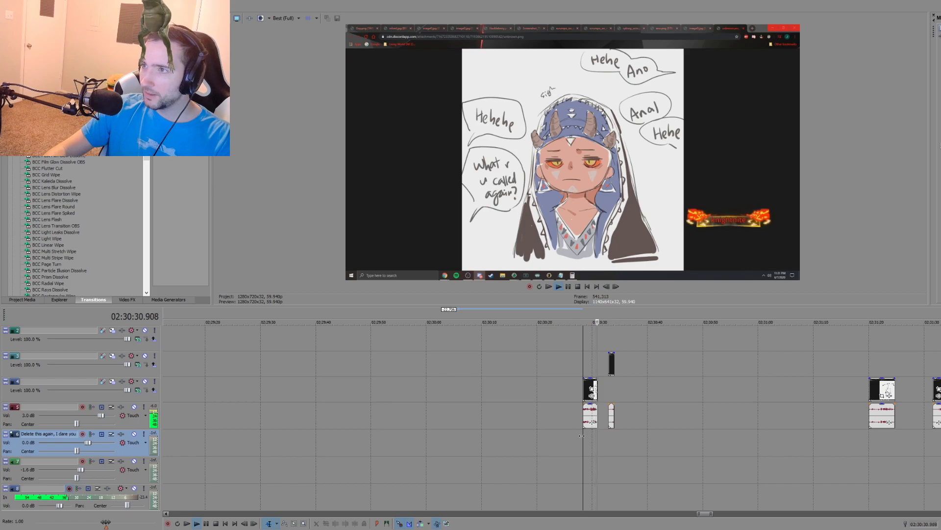
key("space")
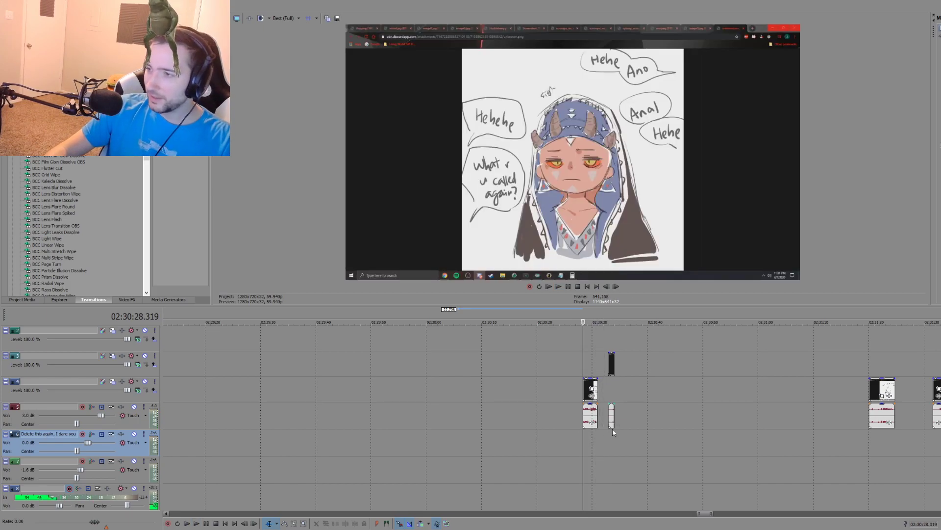
scroll(611, 431, "down", 3)
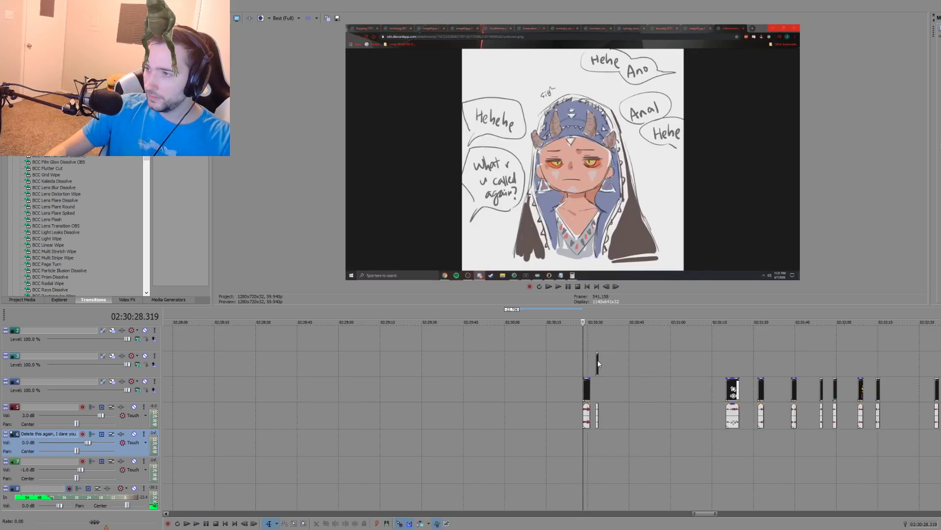
left_click_drag(598, 364, 599, 390)
Step: Cut the selected fan-art clips between about 02:30:28 and 02:31:33 and place them together near 00:35:30, ahead of the campfire recording
left_click(726, 440)
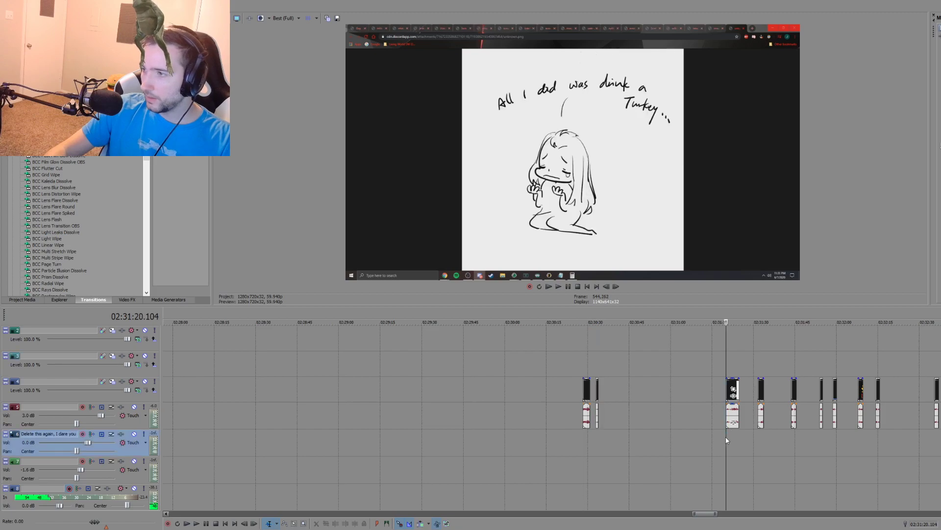
left_click(758, 435)
left_click_drag(762, 416, 531, 377)
key("d")
key("d")
key("ctrl+x")
key("d")
key("d")
scroll(510, 399, "down", 12)
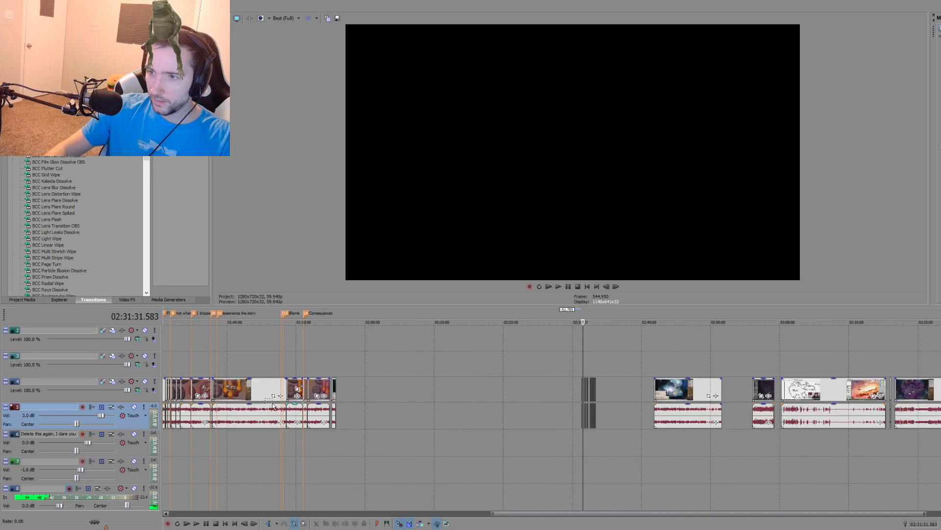
left_click(292, 387)
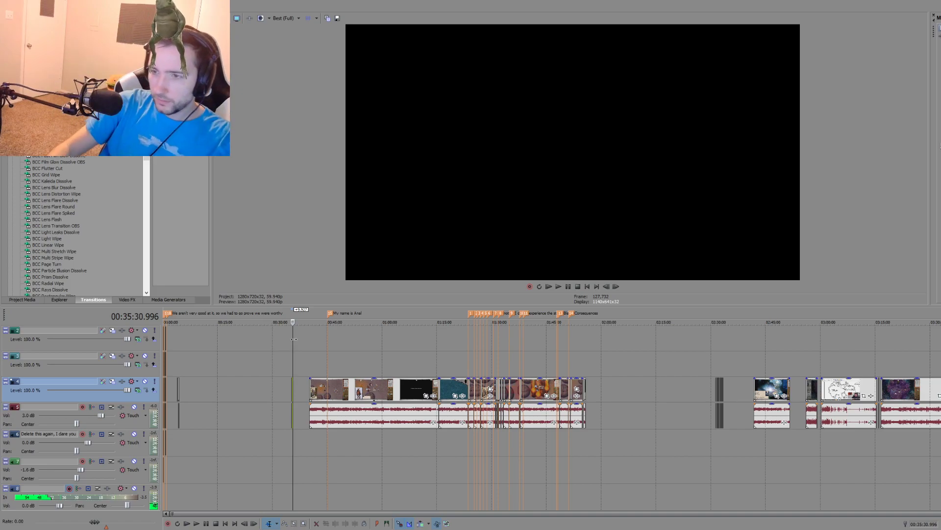
Step: Scan the campfire recording around the "My name is" marker, sampling moments between about 00:44:13 and 00:54:20
left_click(362, 449)
scroll(372, 450, "up", 2)
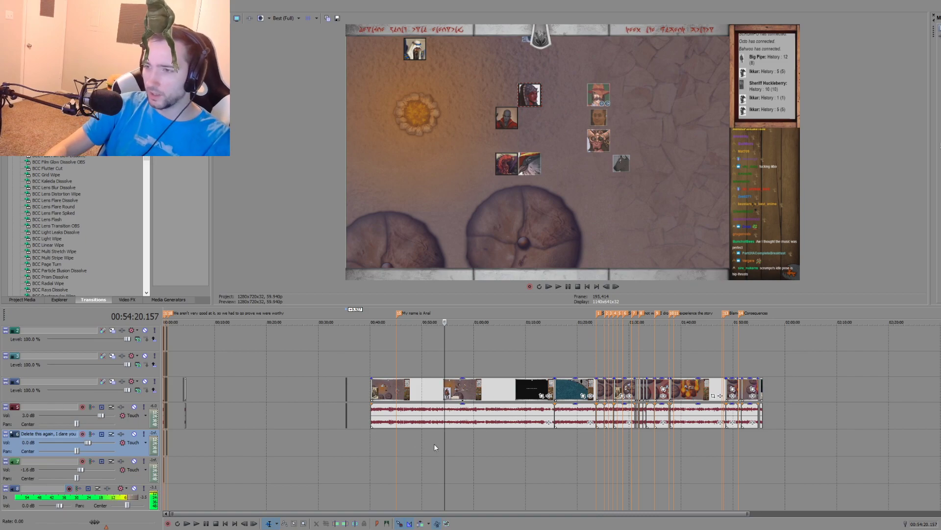
left_click(398, 437)
scroll(414, 437, "up", 2)
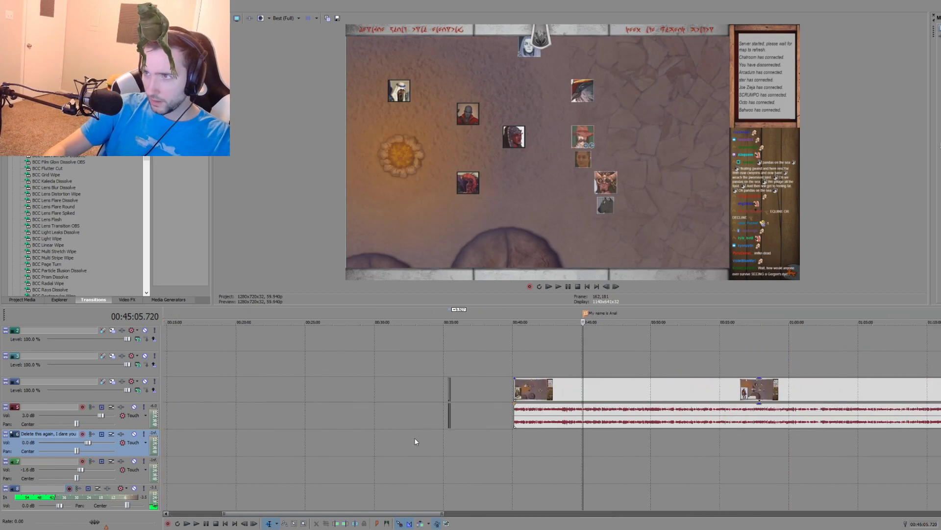
left_click(521, 443)
left_click(540, 442)
left_click(571, 442)
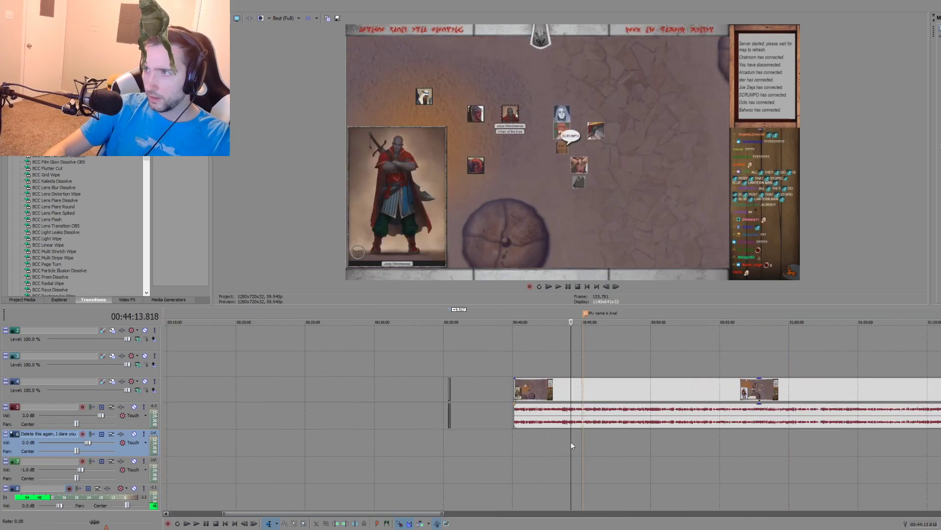
left_click(635, 446)
left_click(686, 448)
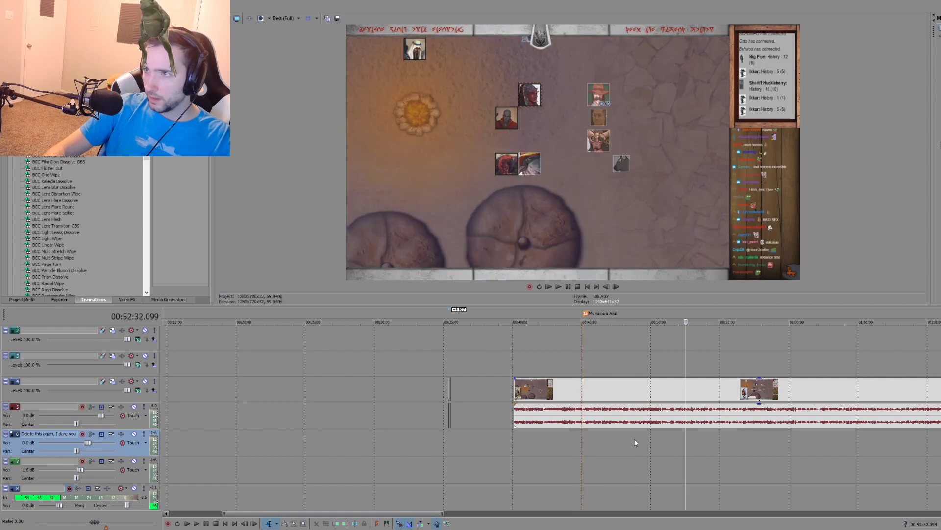
Step: Check the edited opening up to 00:00:57, and compare it with the campfire scenes from 00:42:26 to 00:47:31
scroll(344, 436, "down", 5)
left_click(178, 452)
scroll(180, 452, "up", 8)
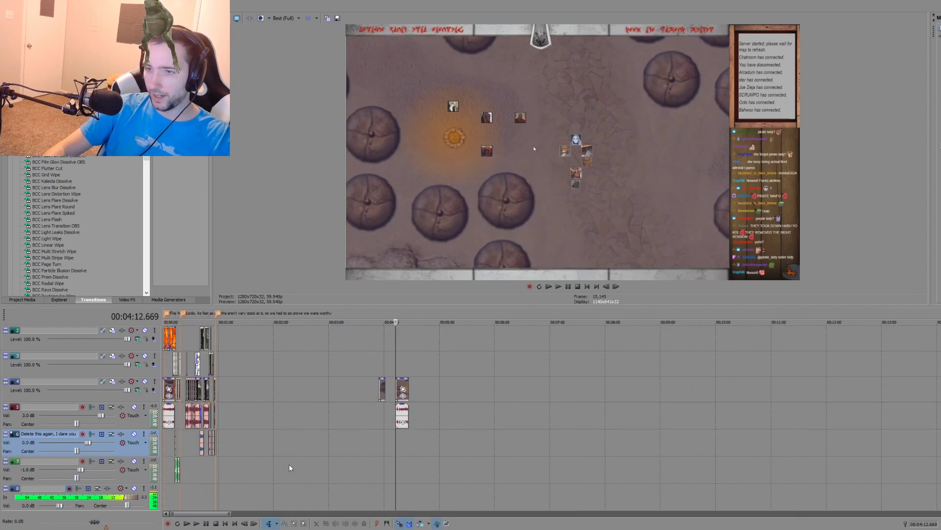
left_click(243, 466)
scroll(294, 475, "down", 6)
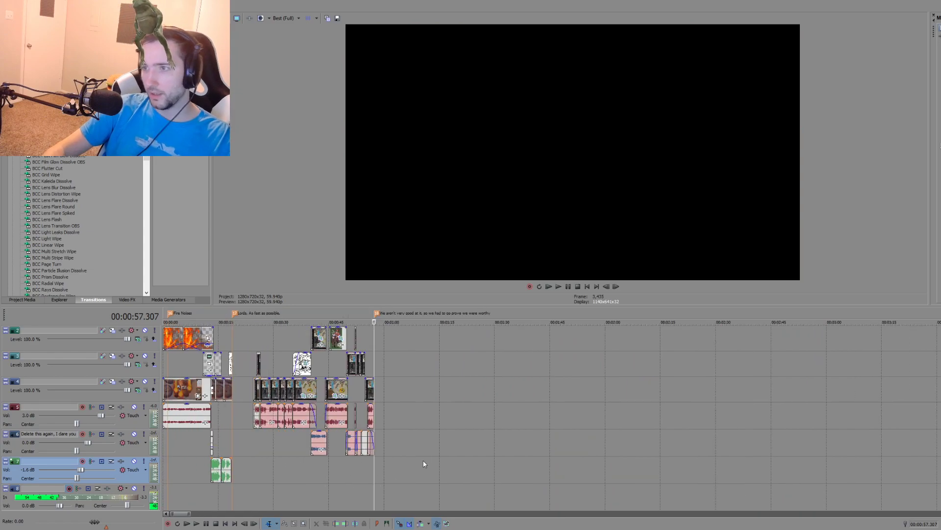
left_click(602, 438)
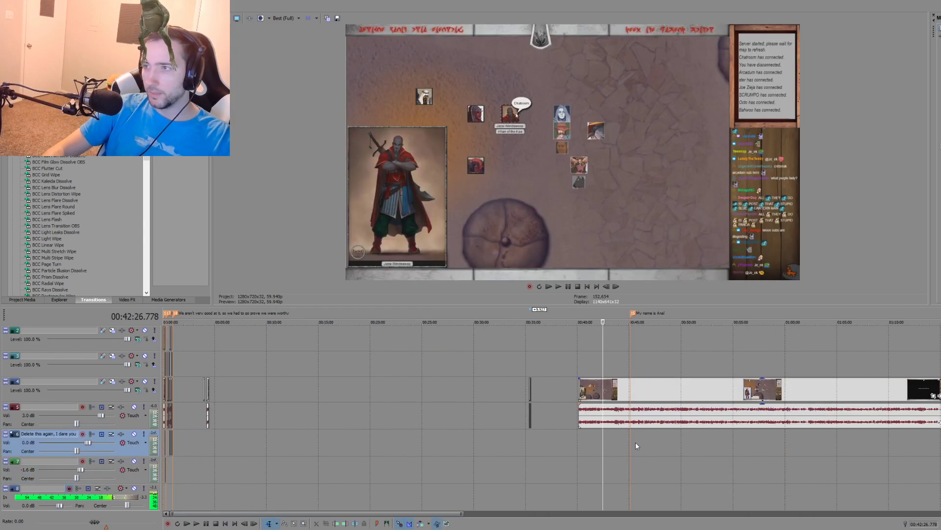
left_click(636, 443)
left_click(655, 455)
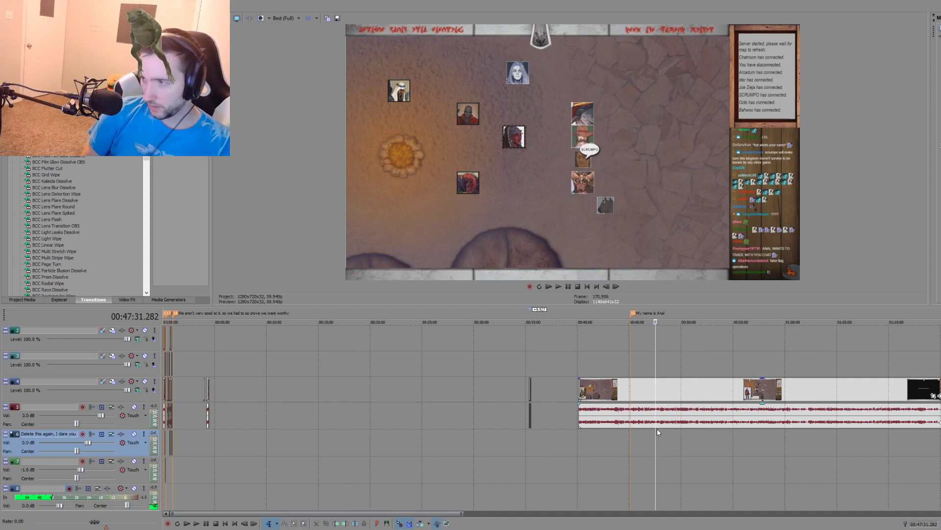
Step: Switch to the Script file in Notepad and add the outline item "1. Show people arriving in area" well below the existing text
key("alt+Tab")
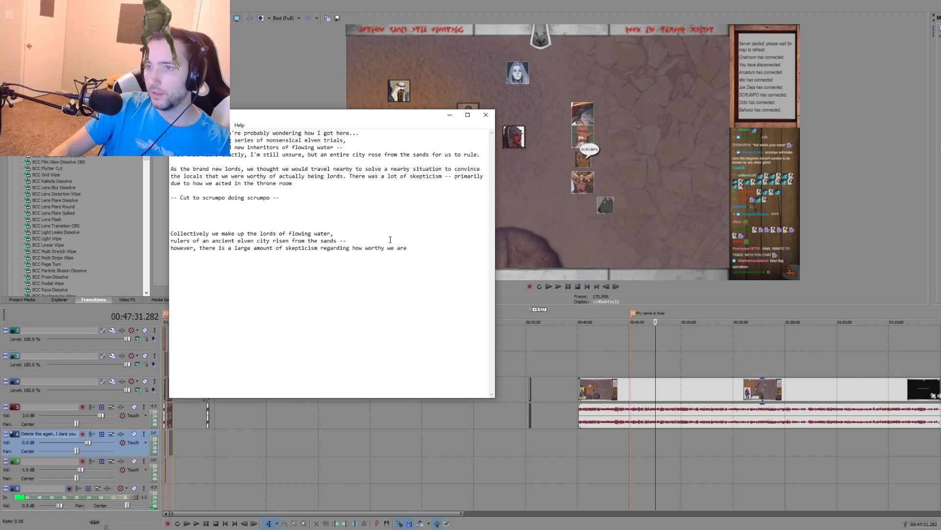
left_click_drag(288, 116, 367, 141)
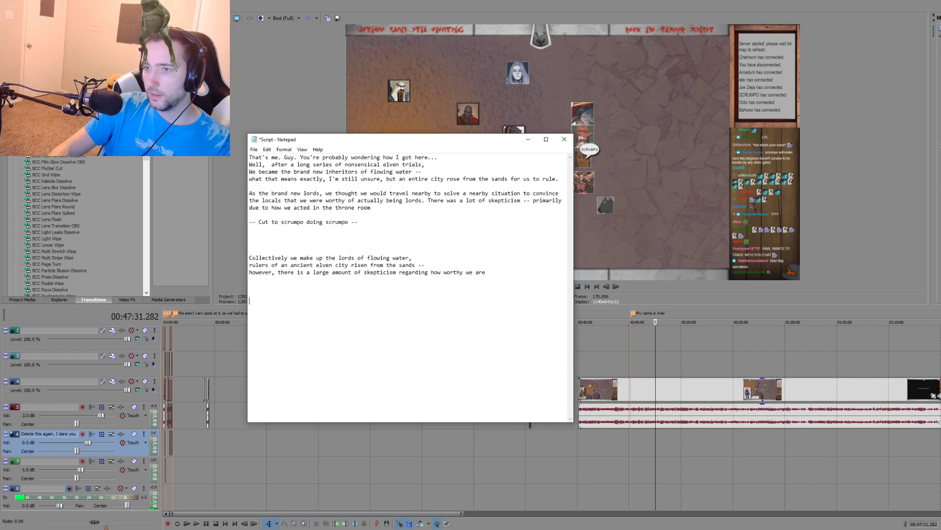
key("Return")
key("Return")
key("Return")
key("Return")
key("Return")
key("Return")
key("Return")
key("Return")
key("Return")
key("Return")
key("Return")
key("Return")
key("Return")
key("Return")
key("Return")
key("Return")
key("Return")
key("Return")
key("Return")
key("Return")
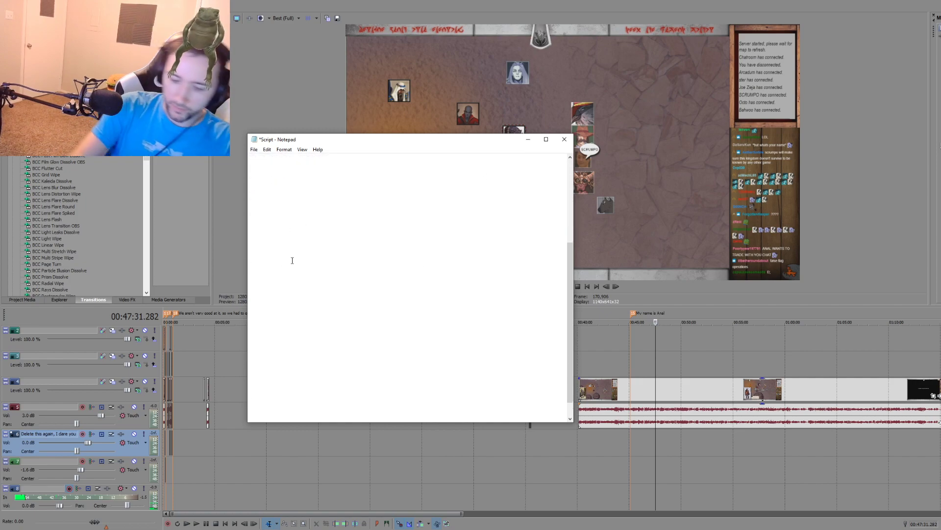
type("1. S")
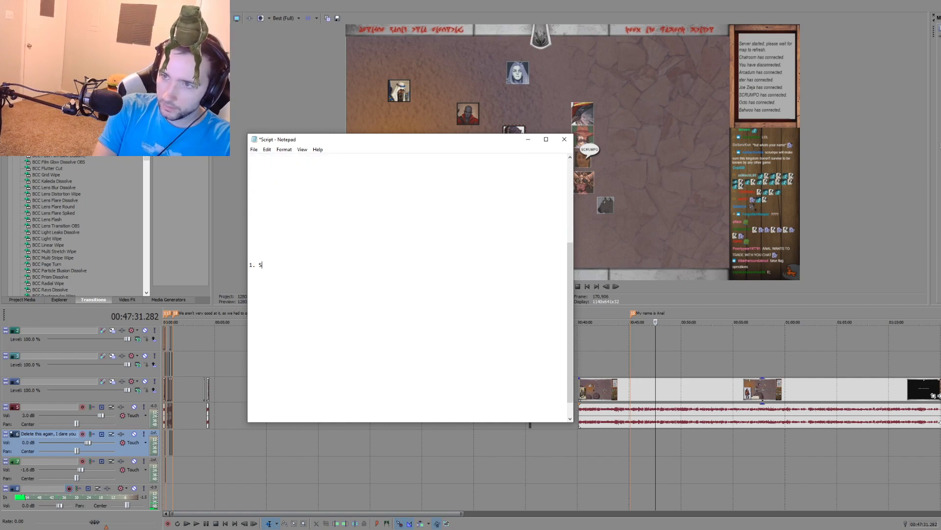
type("how people in")
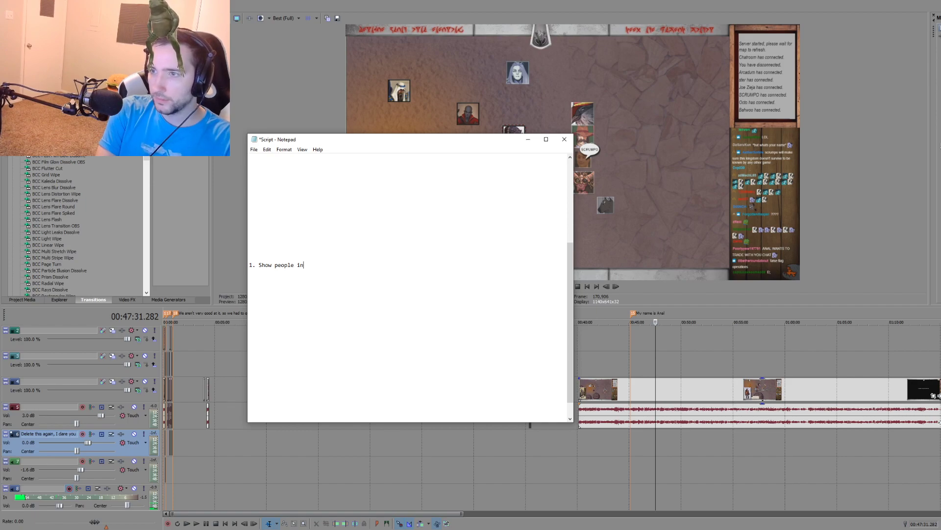
key("BackSpace")
key("BackSpace")
type("arriving in area")
Step: Start outline item 2 below the first one, separated by a blank line
key("Return")
key("Return")
type("2")
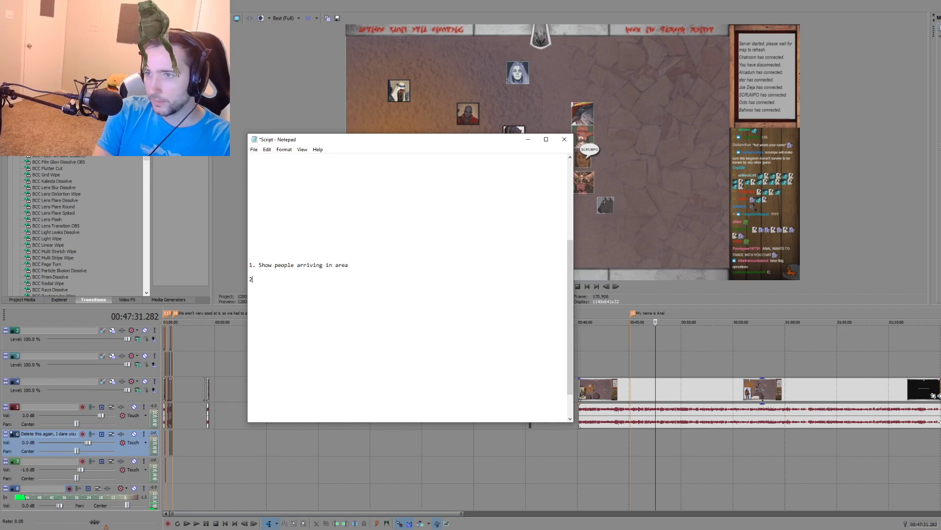
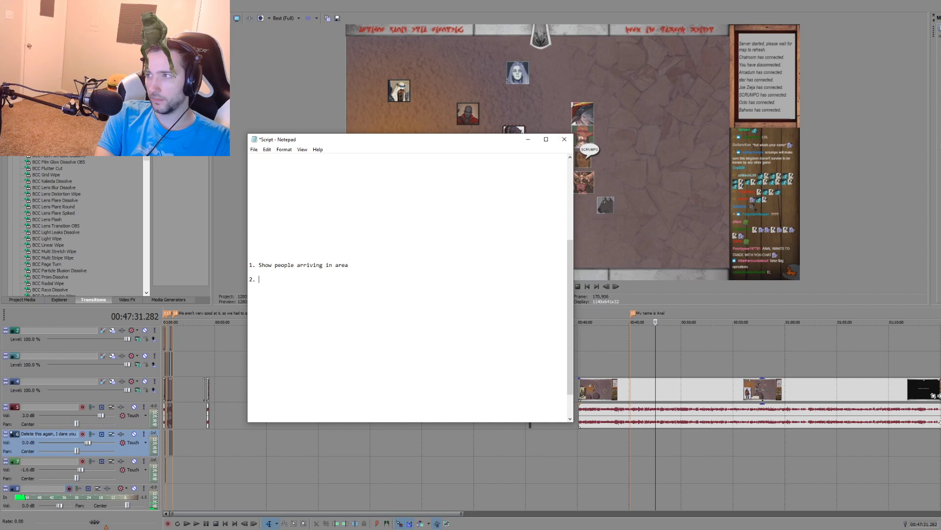
Step: Complete outline item 2 with "We talk about how pirates have been attacking them and we can help, they are in our territory"
type("We talk about")
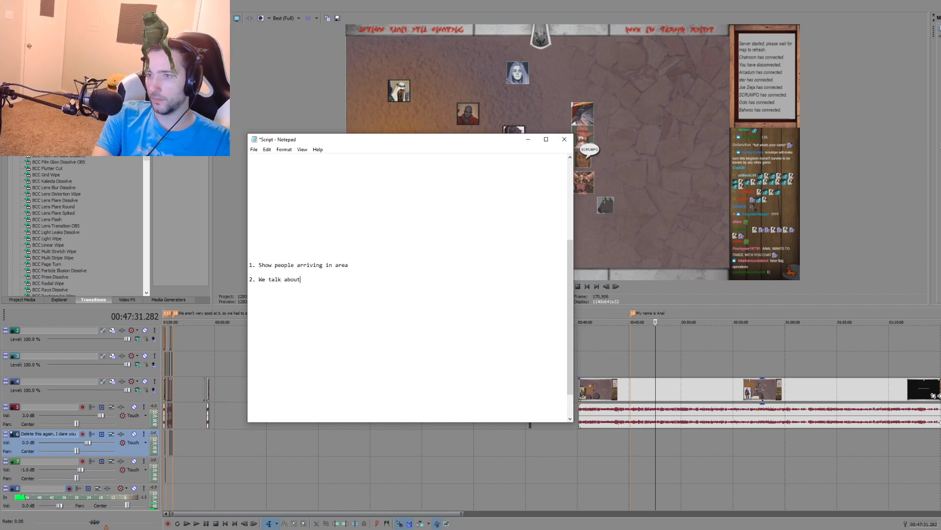
type(" how pirates ")
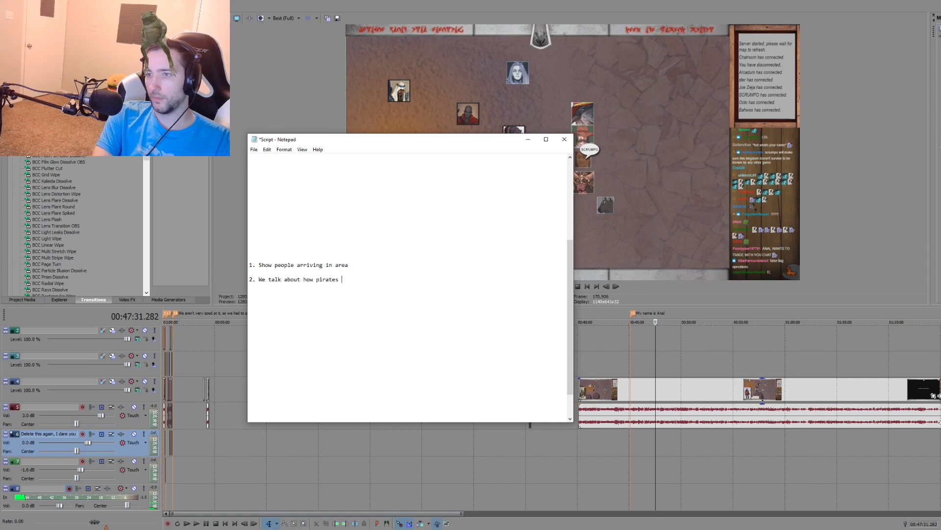
type("have been att")
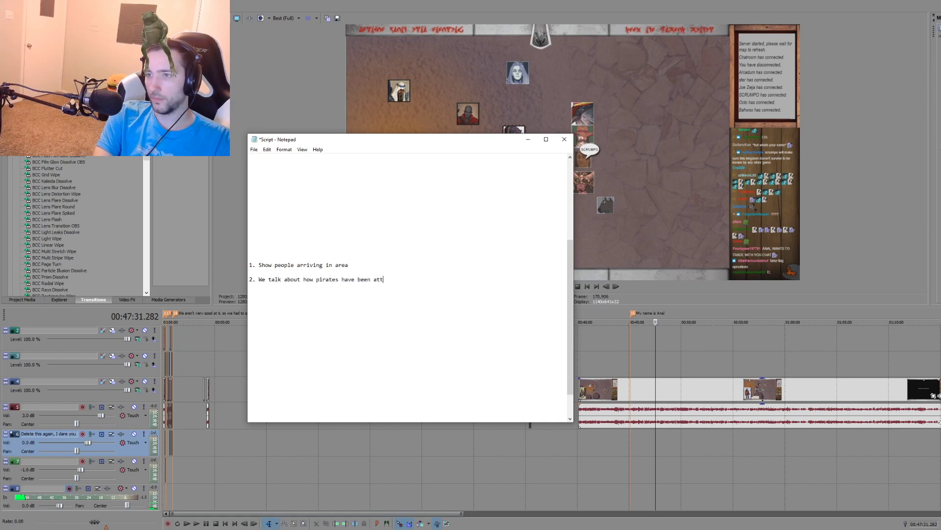
type("acking them and we can help, the")
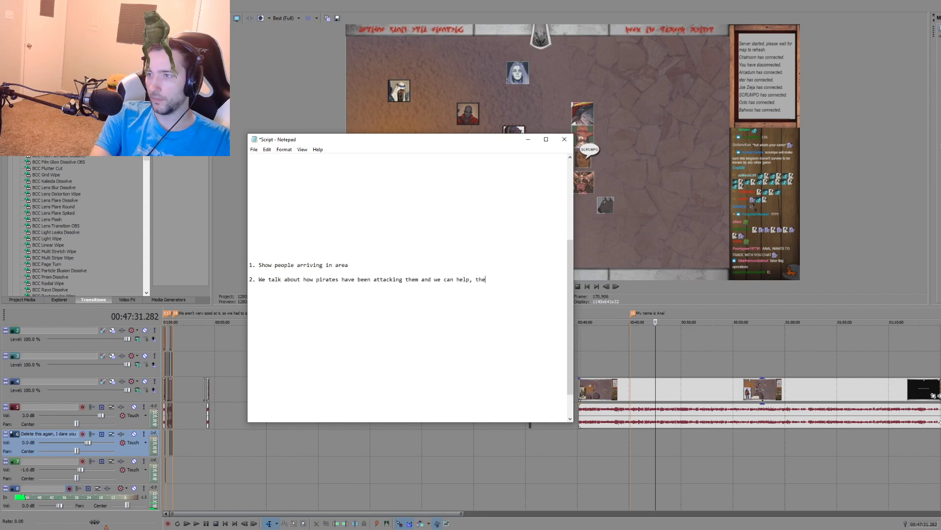
type("y are in our territory")
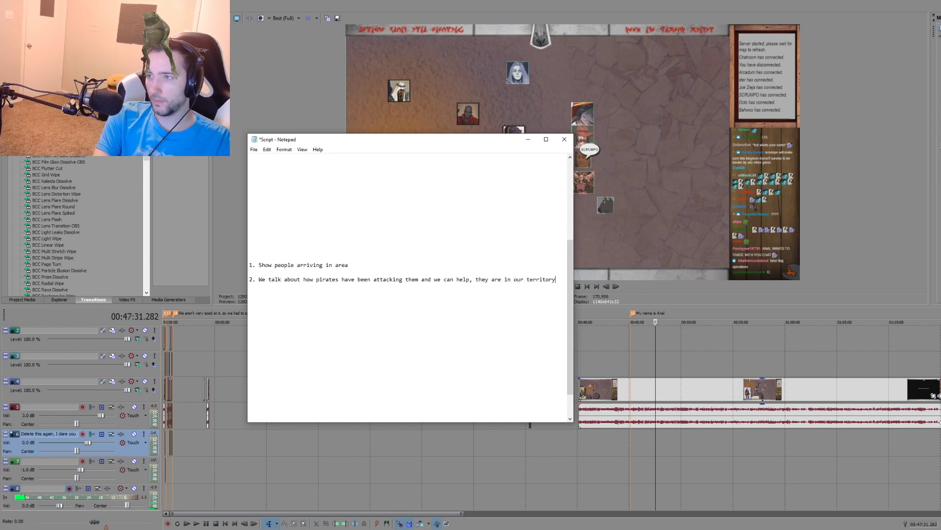
Step: Add outline item 3, "We laugh at her for being named" plus the character's name, and start item 4 after a blank line
key("Return")
key("Return")
type("3. ")
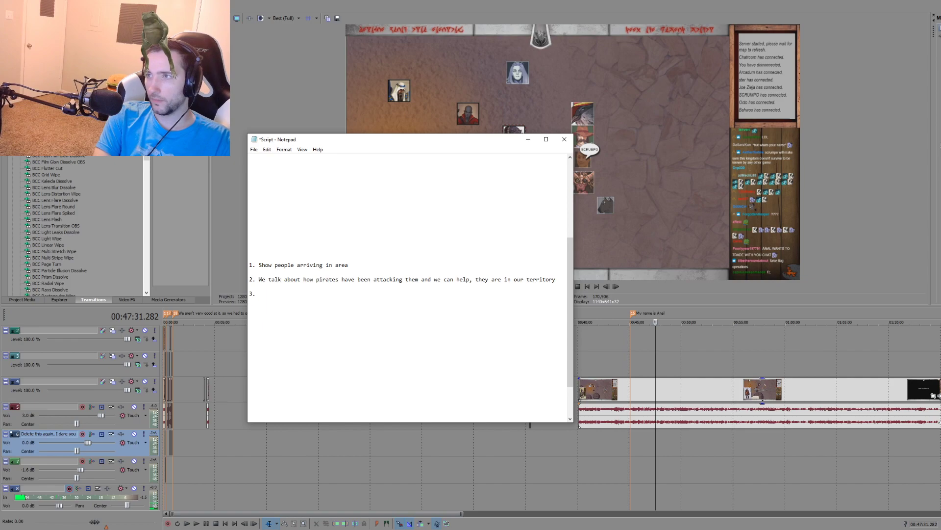
type("We laugh at her fo")
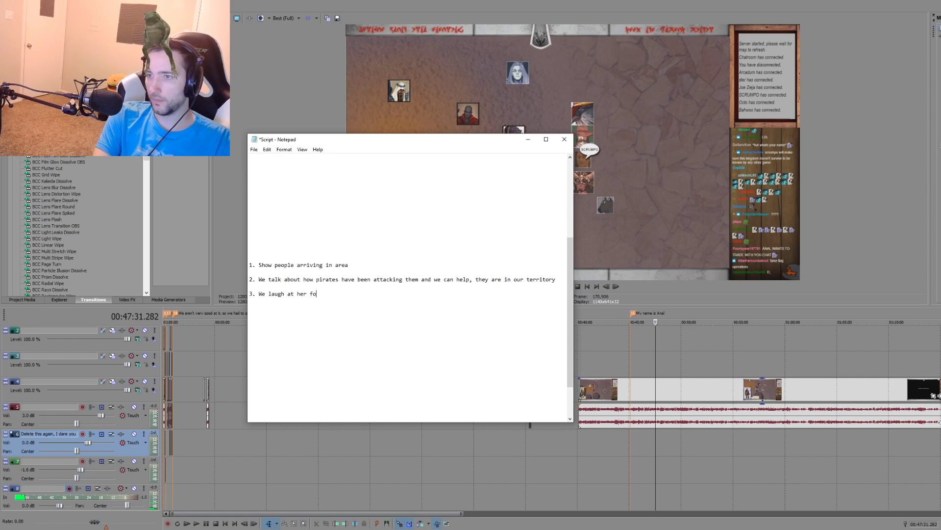
type("r being named Anal.")
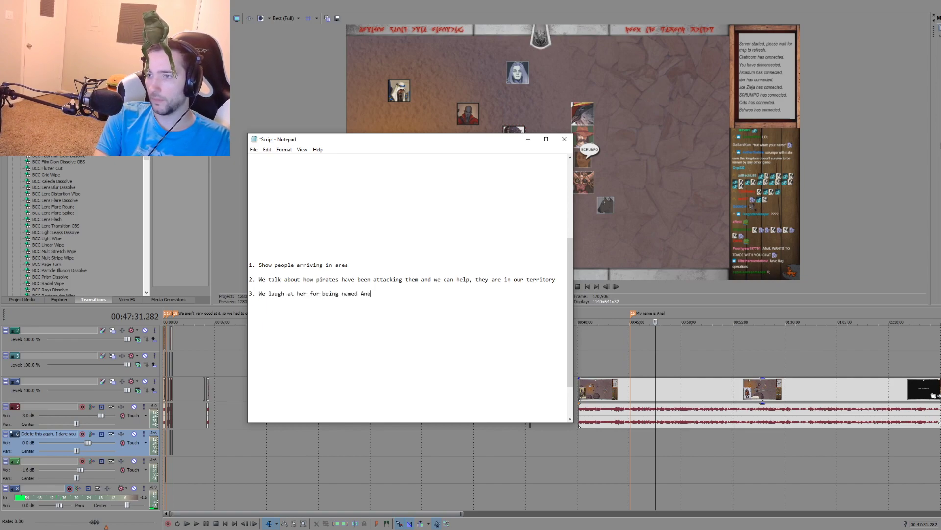
key("Return")
key("Return")
type("4.")
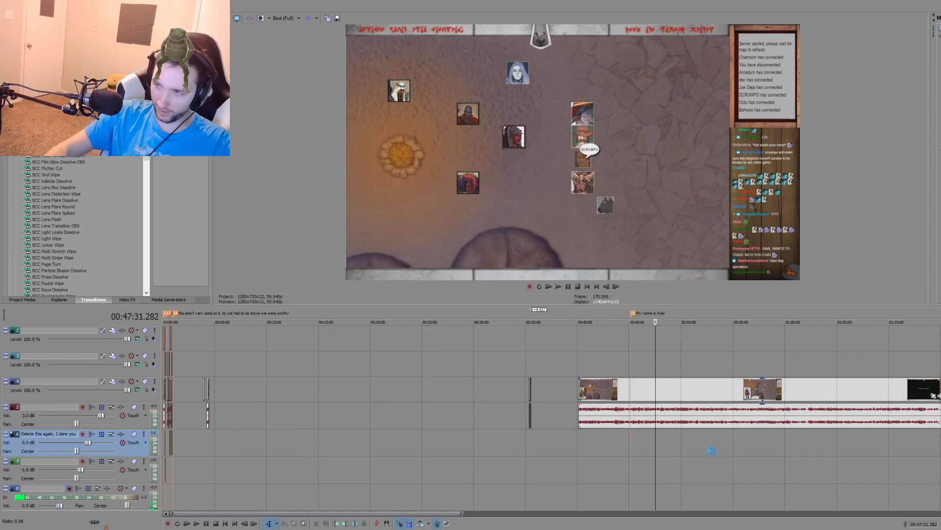
Step: Return to the Vegas timeline and play the campfire recording between about 00:52:24 and 00:53:07 to locate the turkey whispering moment
scroll(569, 443, "down", 3)
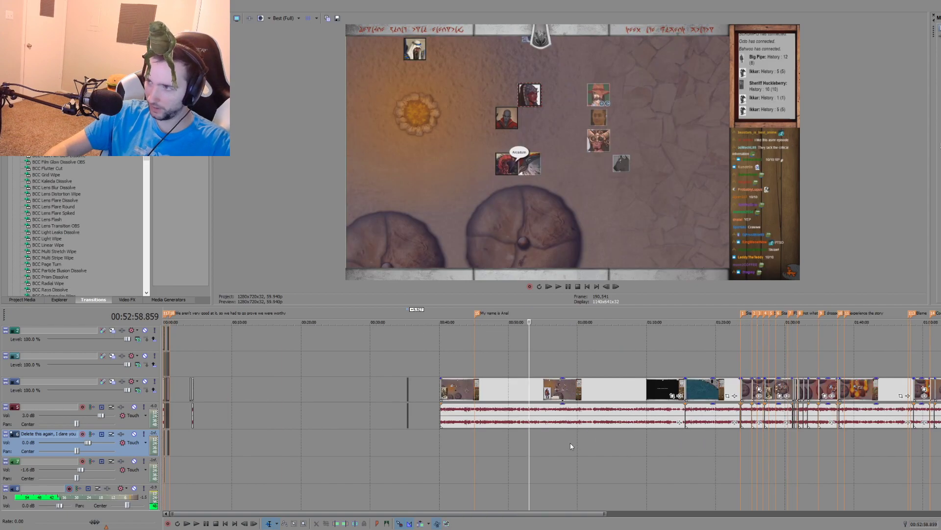
key("space")
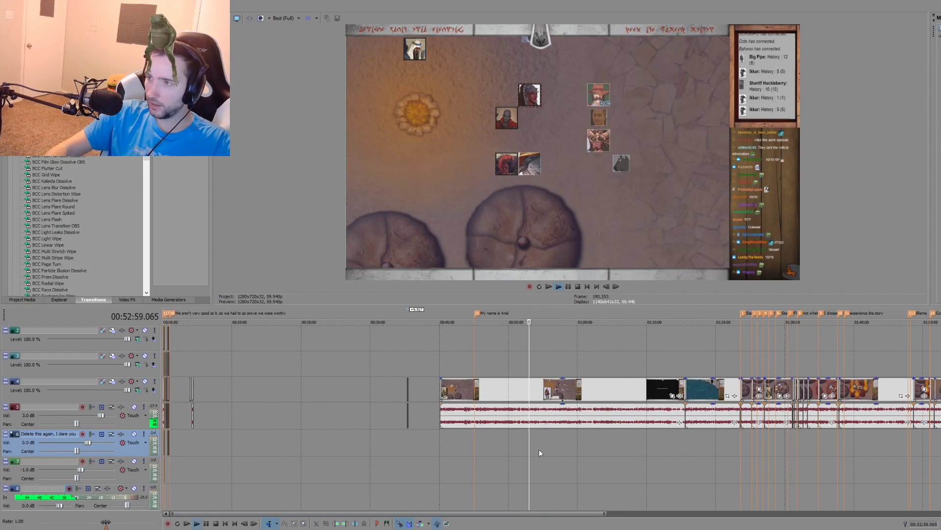
scroll(530, 451, "up", 3)
scroll(581, 443, "up", 3)
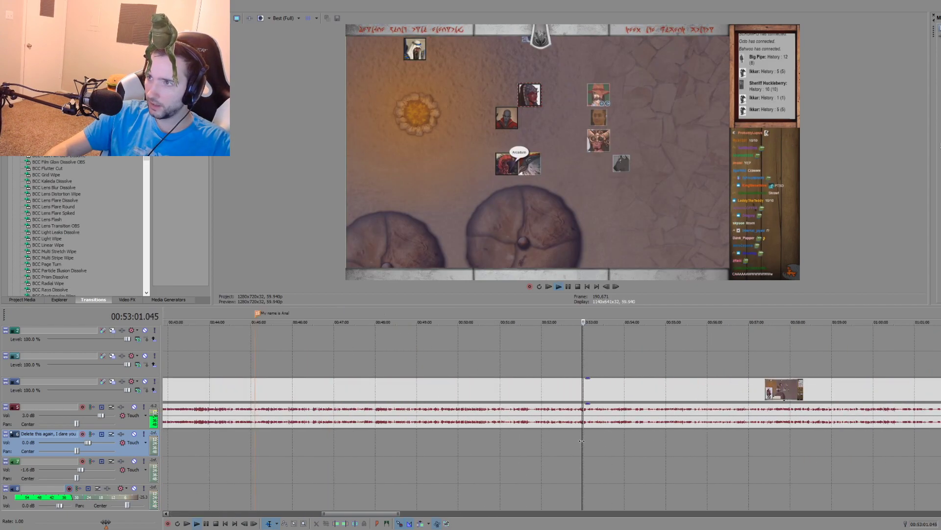
scroll(590, 441, "up", 3)
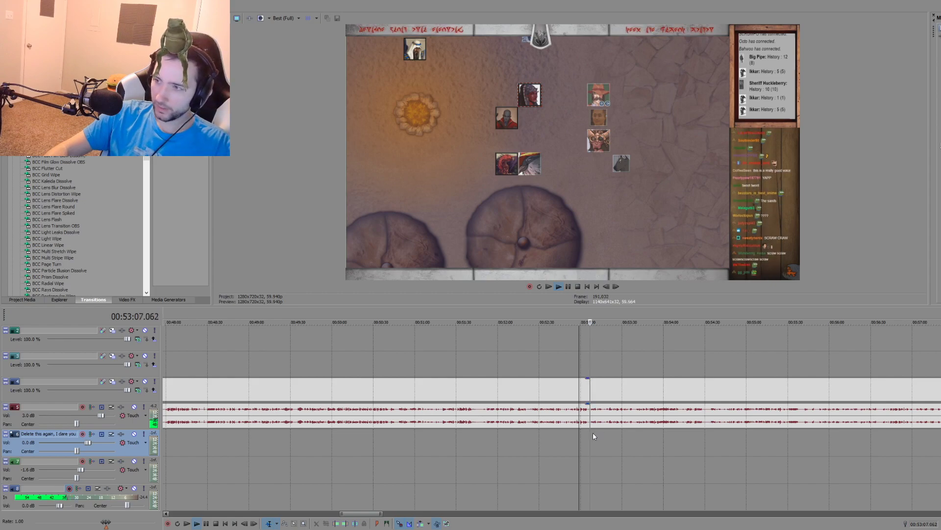
left_click(531, 432)
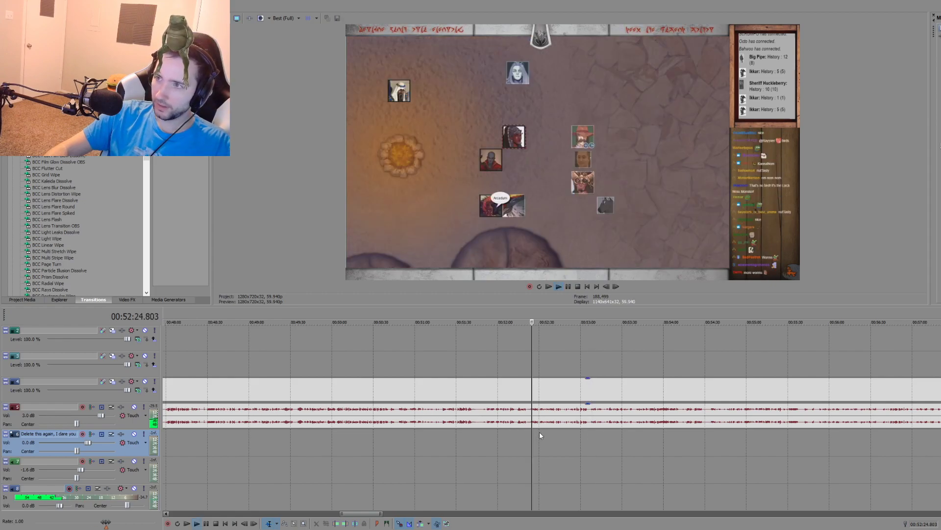
scroll(539, 431, "up", 4)
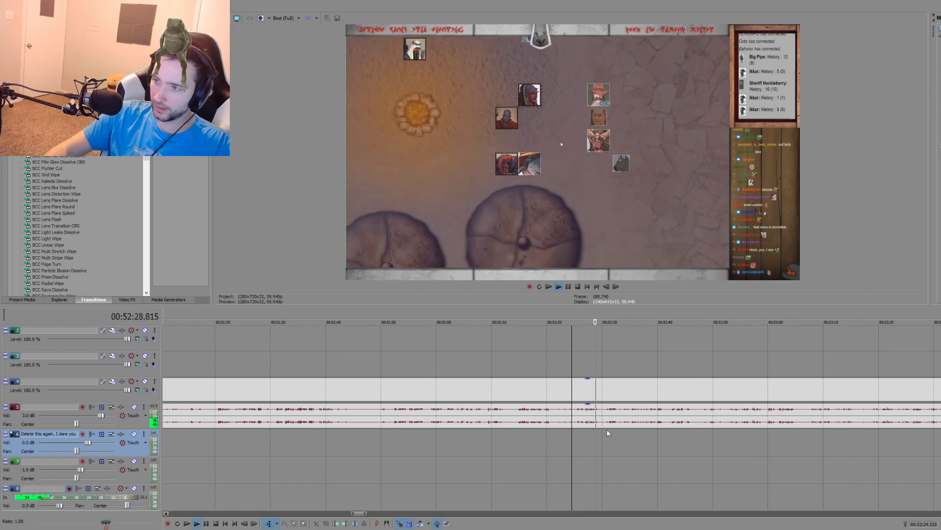
left_click(607, 429)
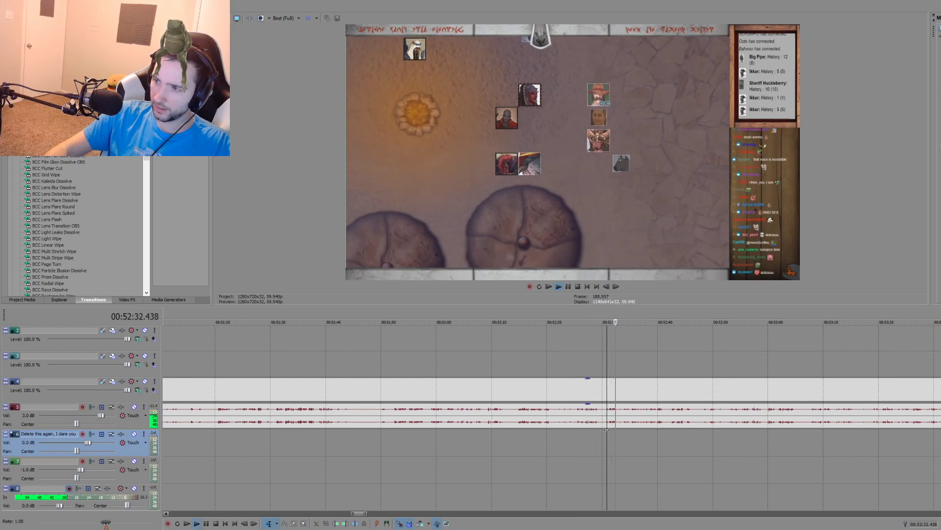
scroll(637, 435, "up", 1)
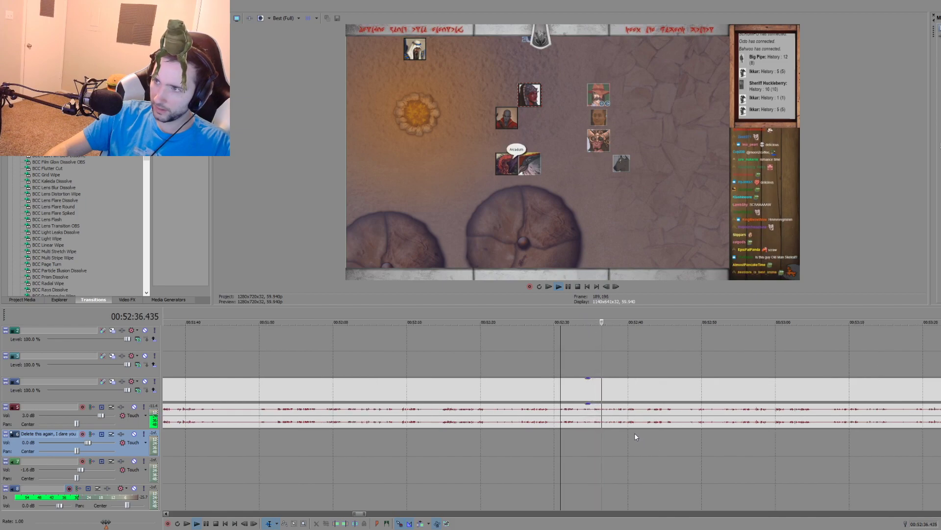
Step: Place a timeline marker at 00:52:35.352 in the campfire recording and name it "Turkey Whispers"
key("space")
left_click(594, 431)
type("m")
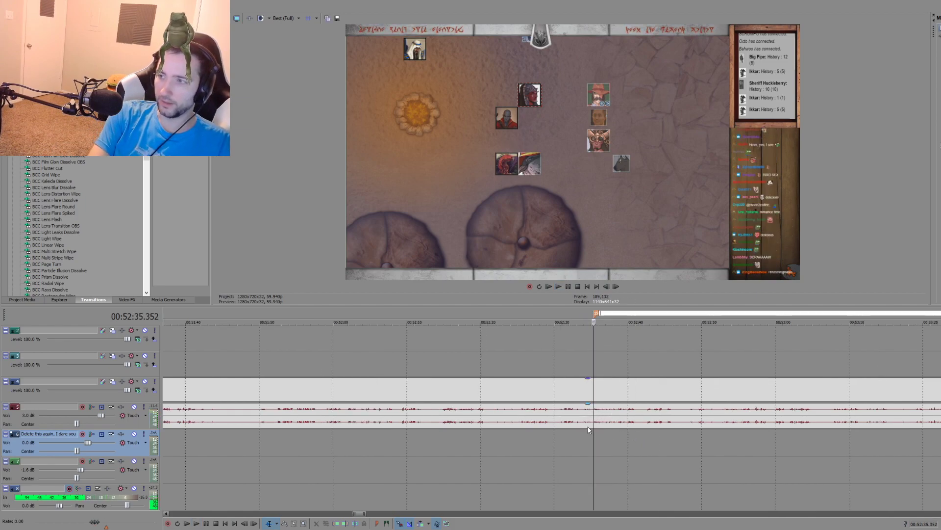
type("Turkey Whispers")
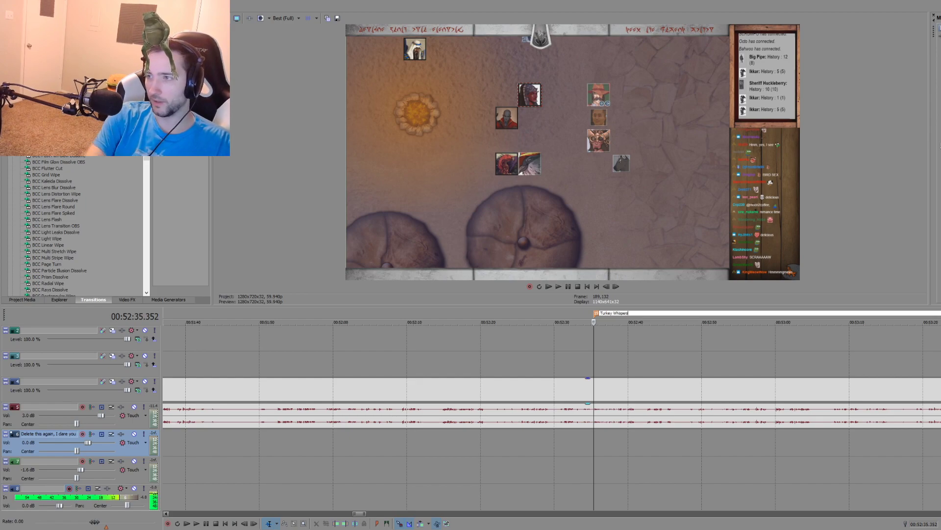
left_click(737, 443)
Step: Review the campfire conversation following the "Turkey Whispers" marker, sampling moments from about 00:52:55 to 00:54:05
key("space")
scroll(660, 439, "down", 2)
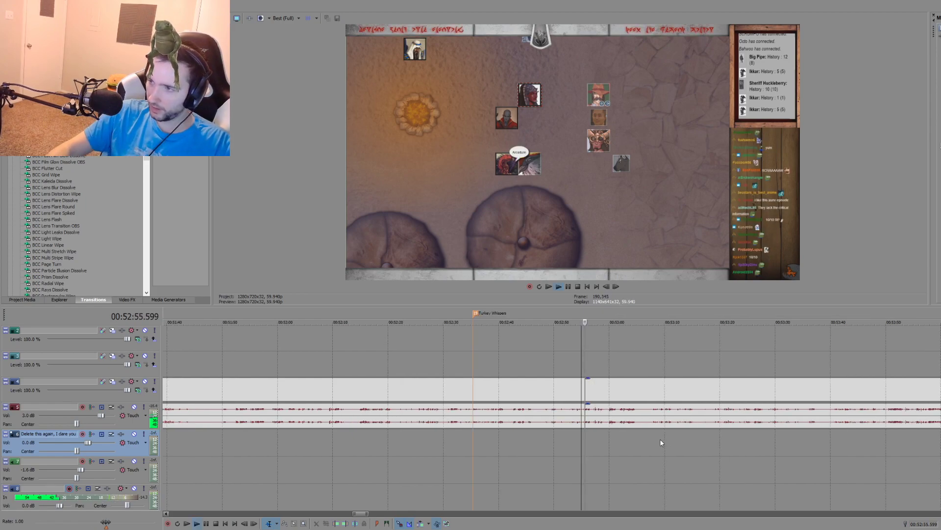
left_click(655, 434)
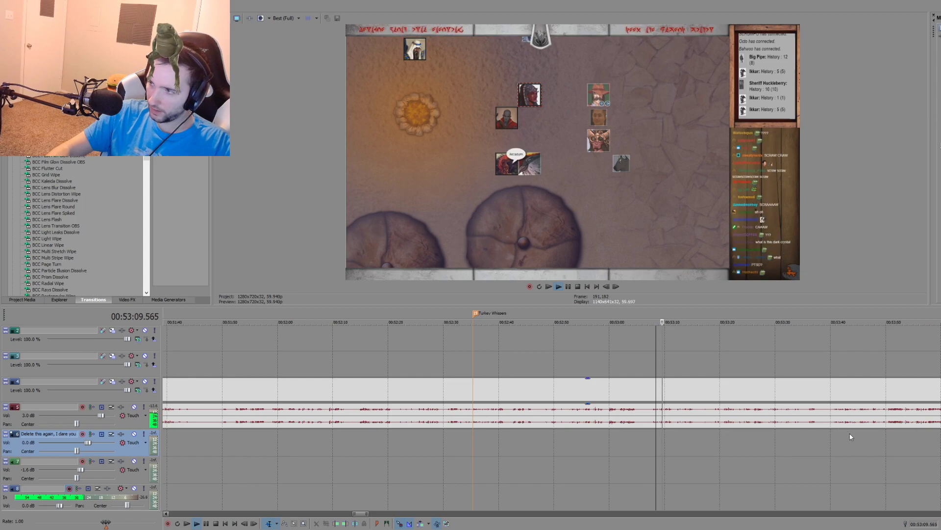
left_click(810, 432)
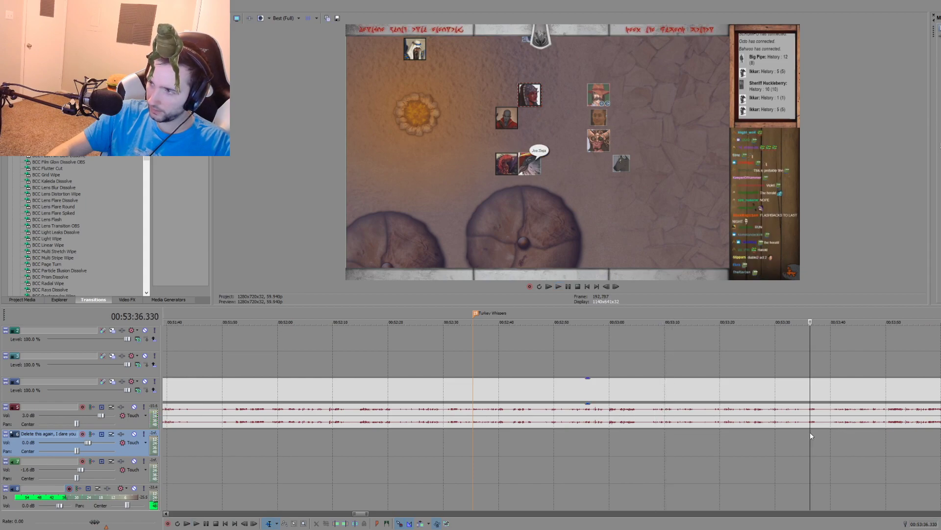
scroll(764, 436, "down", 1)
left_click(602, 431)
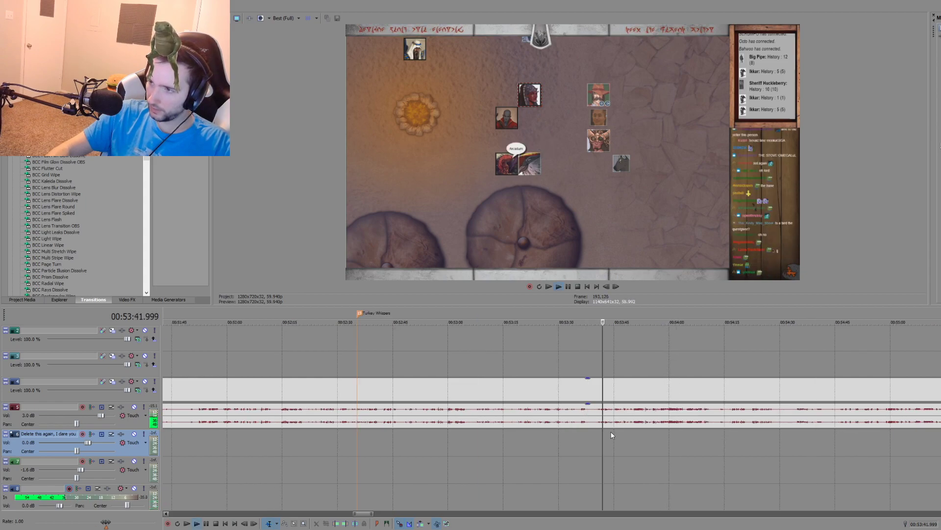
scroll(631, 432, "up", 1)
left_click(650, 433)
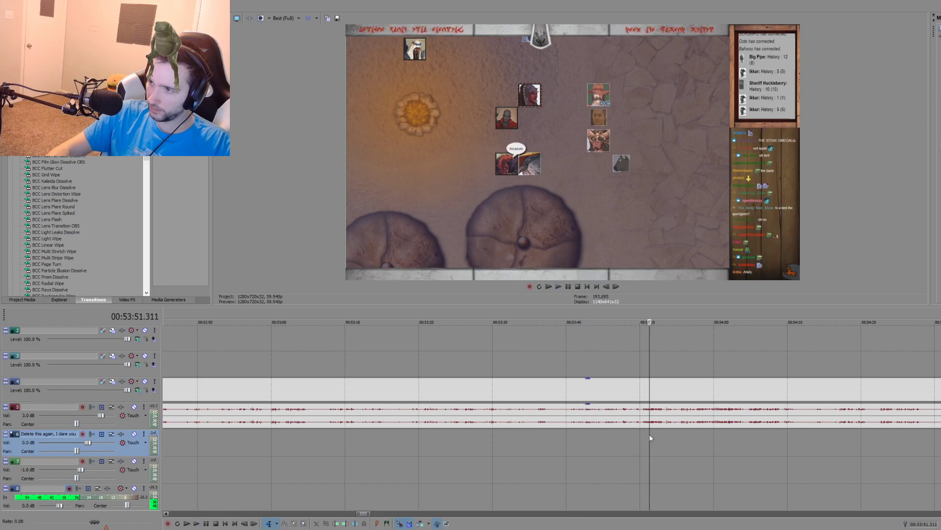
scroll(660, 431, "down", 1)
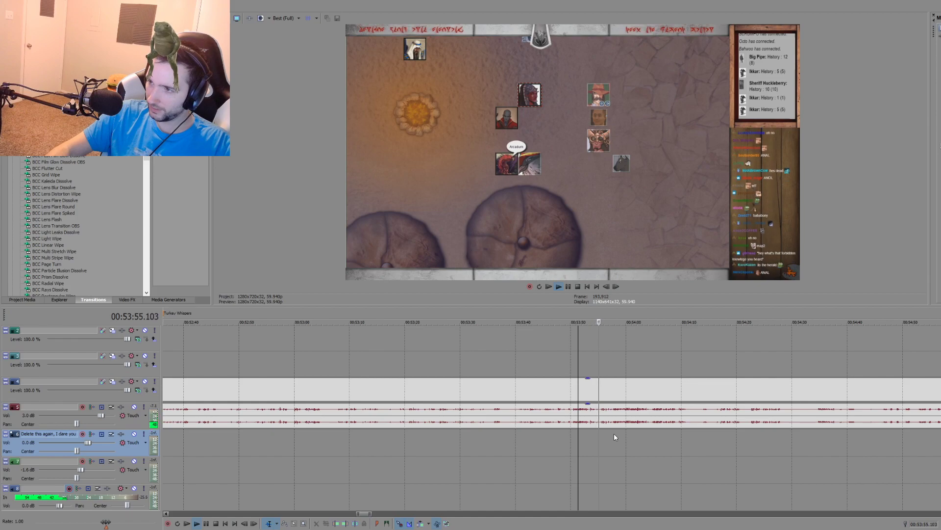
left_click(616, 434)
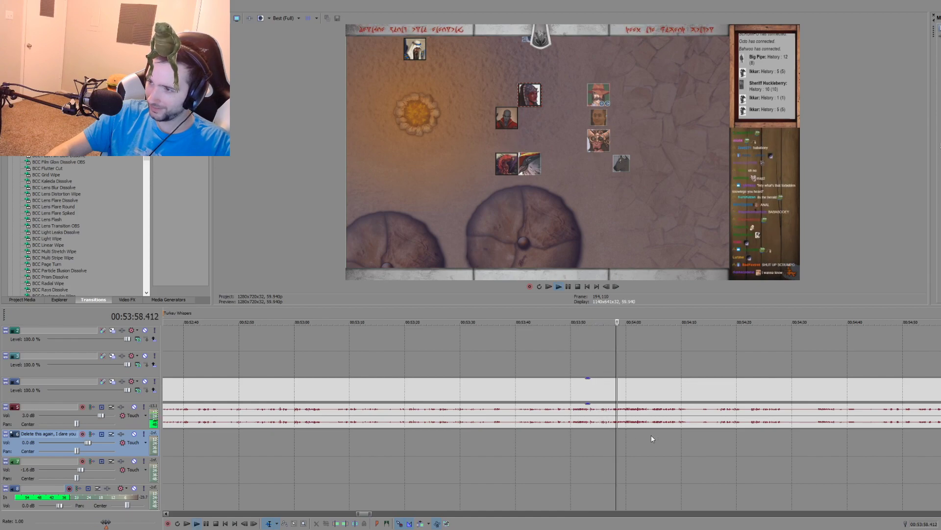
left_click(651, 435)
scroll(649, 431, "down", 1)
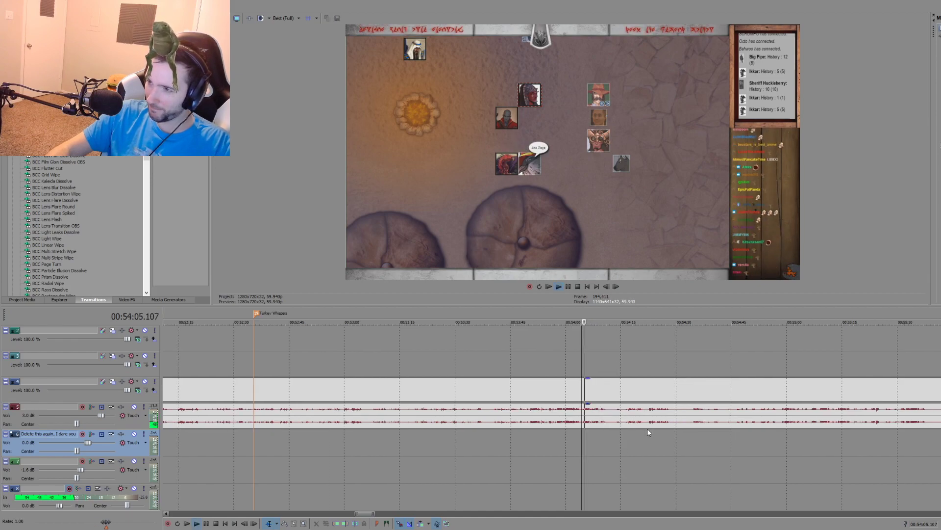
Step: Skim further through the campfire recording from about 00:54:22 to 00:57:39, replaying the passage around 00:57:30
left_click(649, 433)
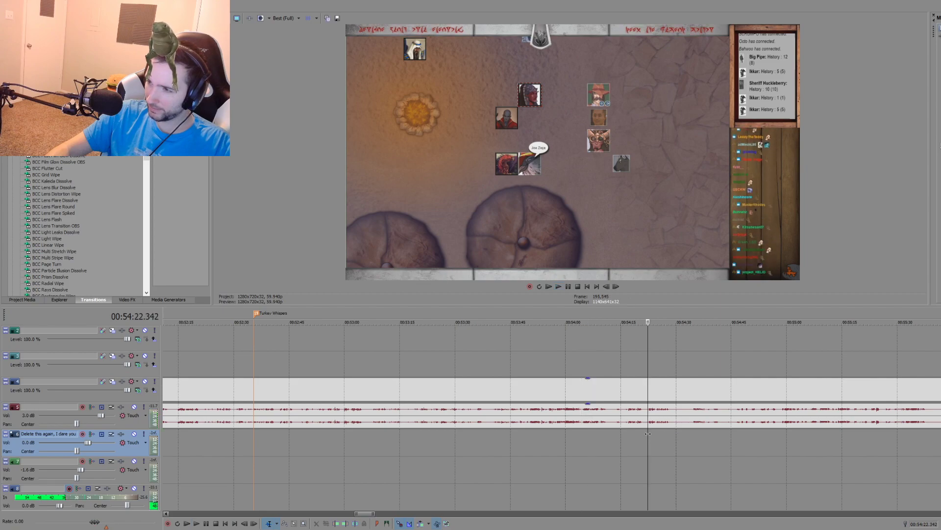
left_click(711, 438)
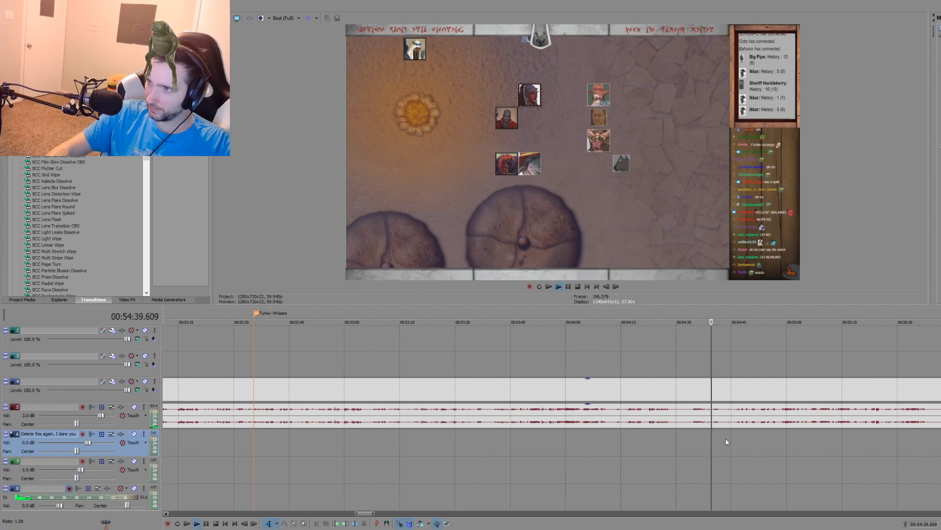
left_click(784, 436)
scroll(686, 439, "down", 3)
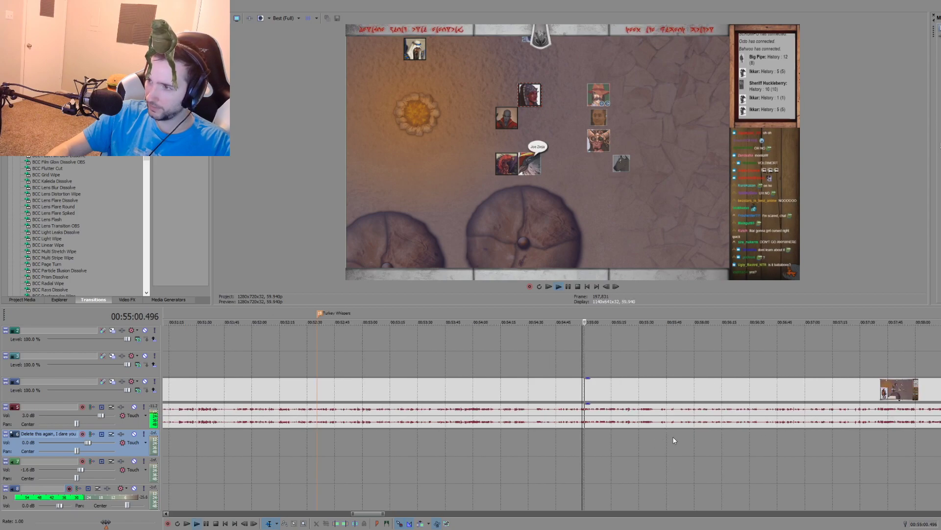
left_click(646, 433)
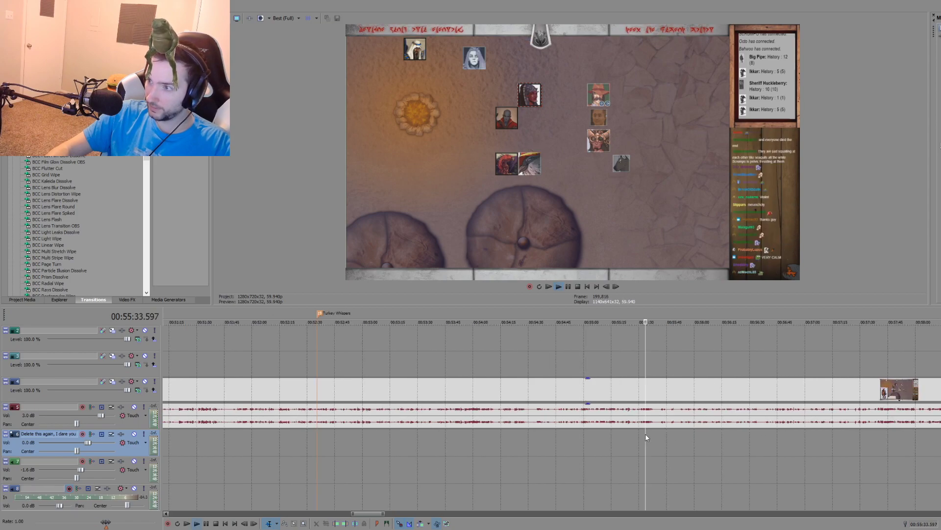
left_click(674, 436)
left_click(728, 436)
scroll(697, 436, "down", 3)
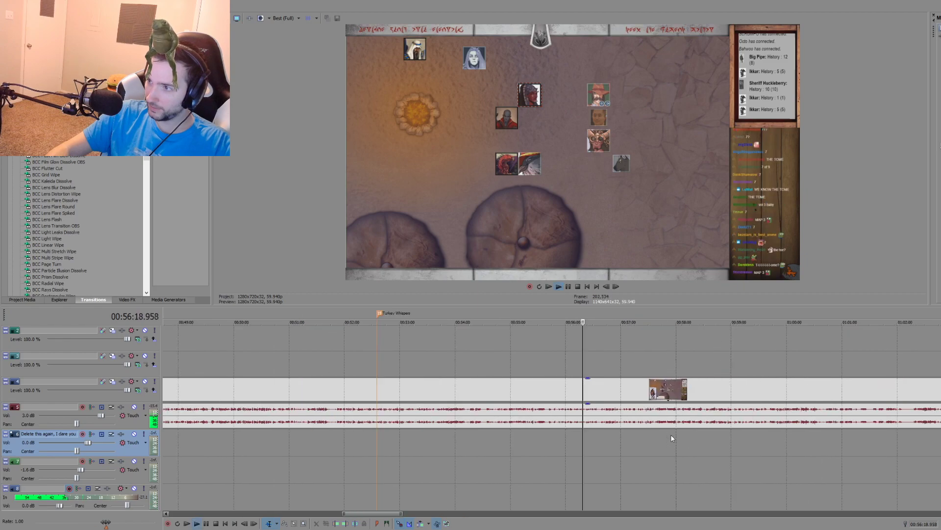
scroll(632, 441, "up", 3)
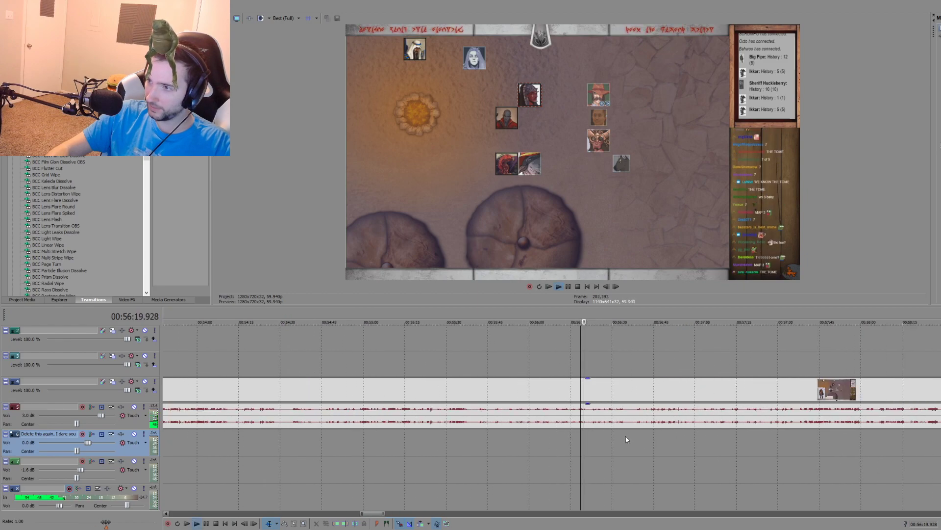
left_click(799, 439)
scroll(661, 440, "up", 3)
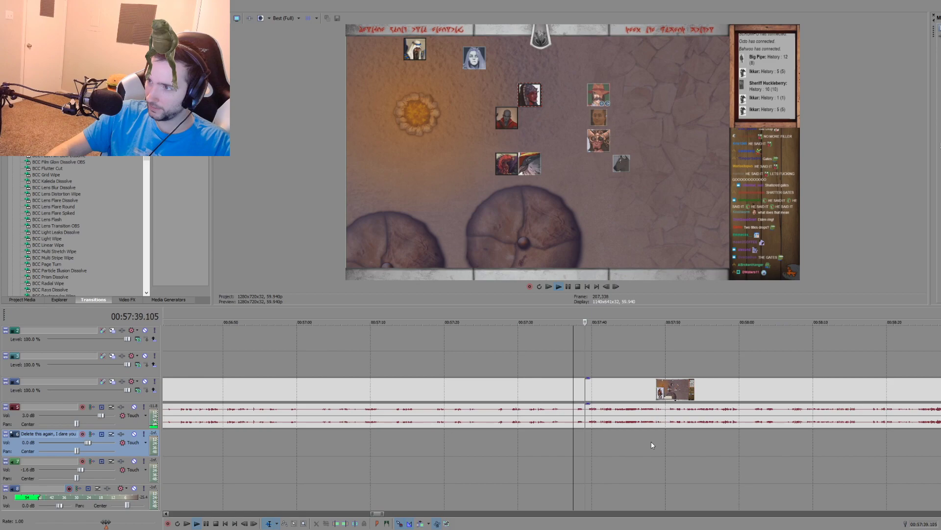
left_click(498, 436)
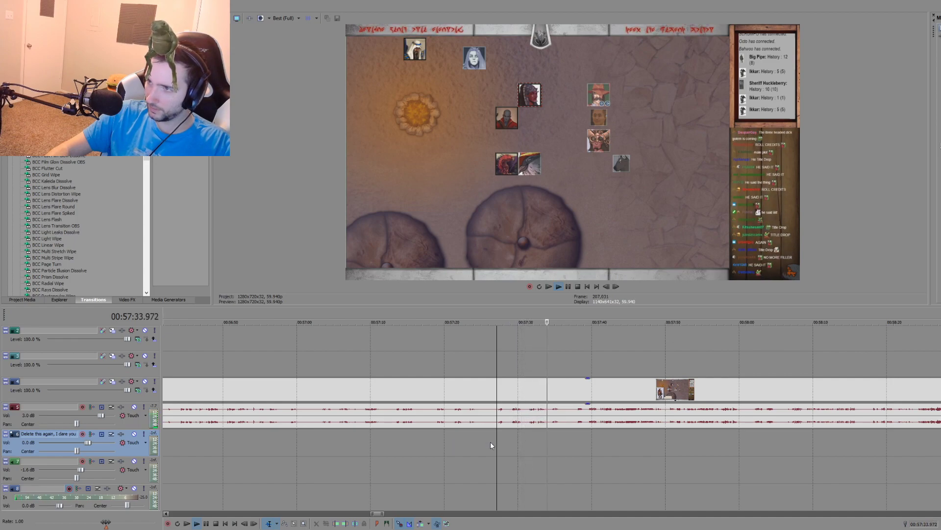
Step: Split the campfire recording at 00:57:27.094 and place a marker there named "Turkey Dies???"
key("space")
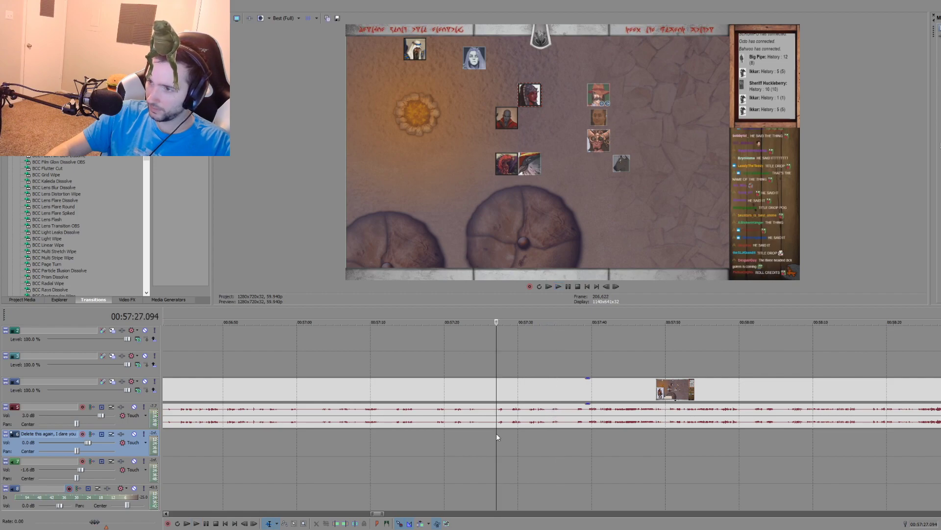
key("s")
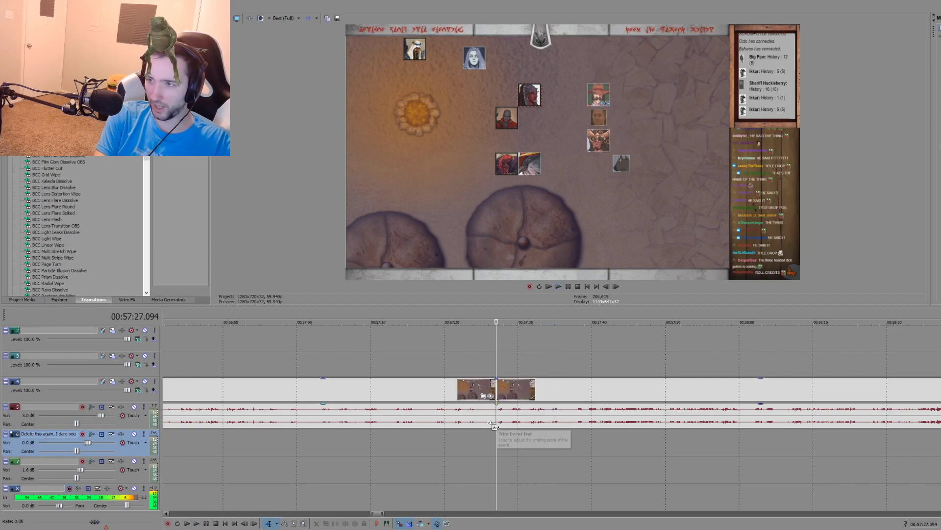
key("m")
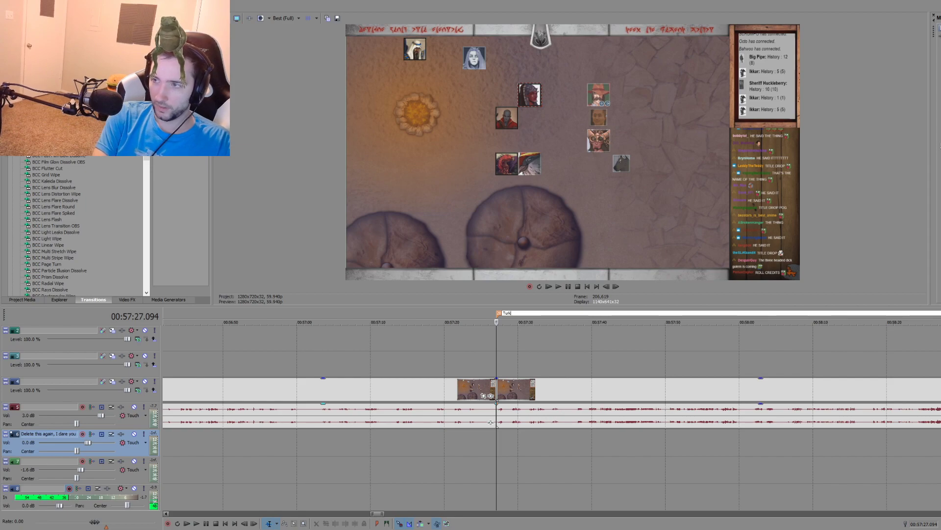
type("ies???")
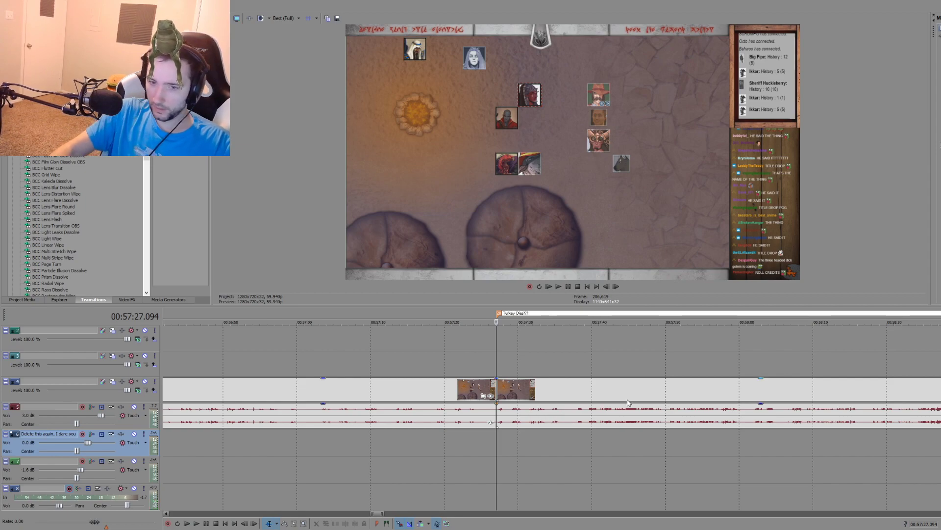
Step: Review the campfire recording around the "Turkey Dies???" marker, sampling passages from about 00:57:14 to 00:57:47
left_click(419, 362)
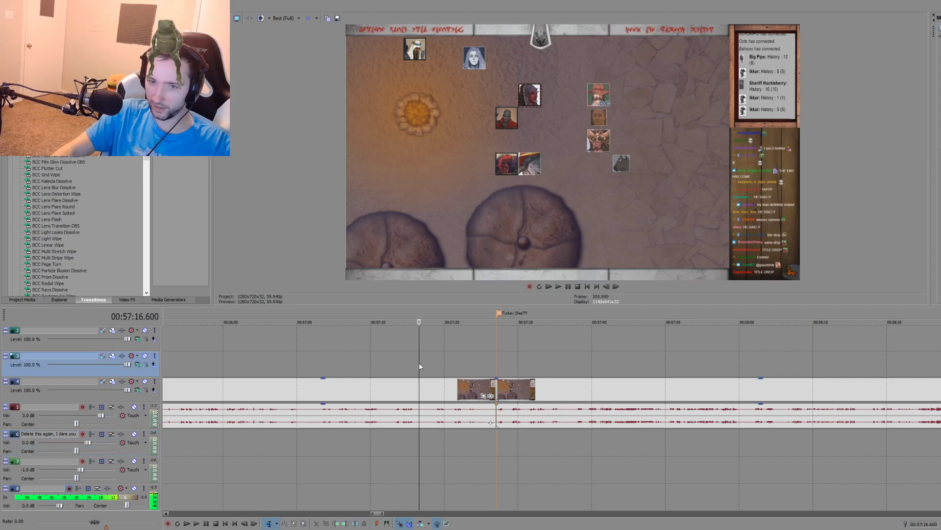
left_click(399, 364)
key("space")
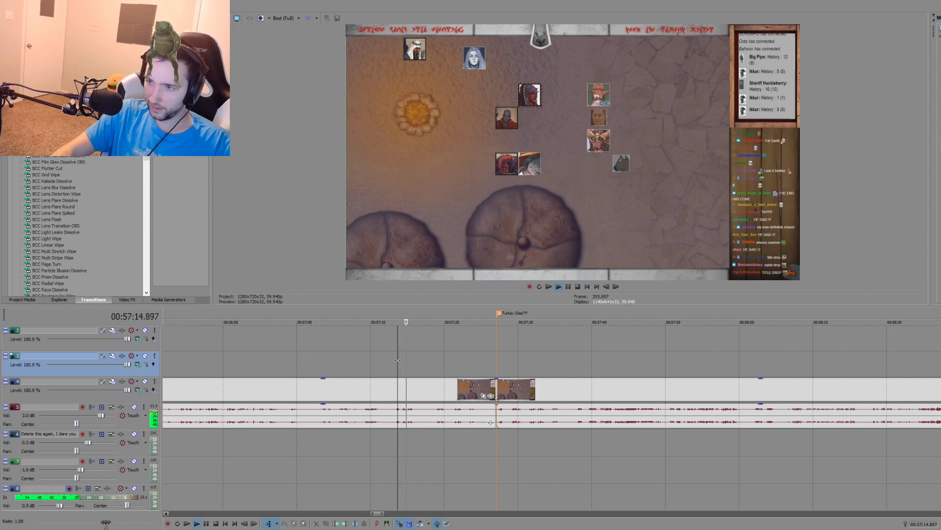
left_click(540, 363)
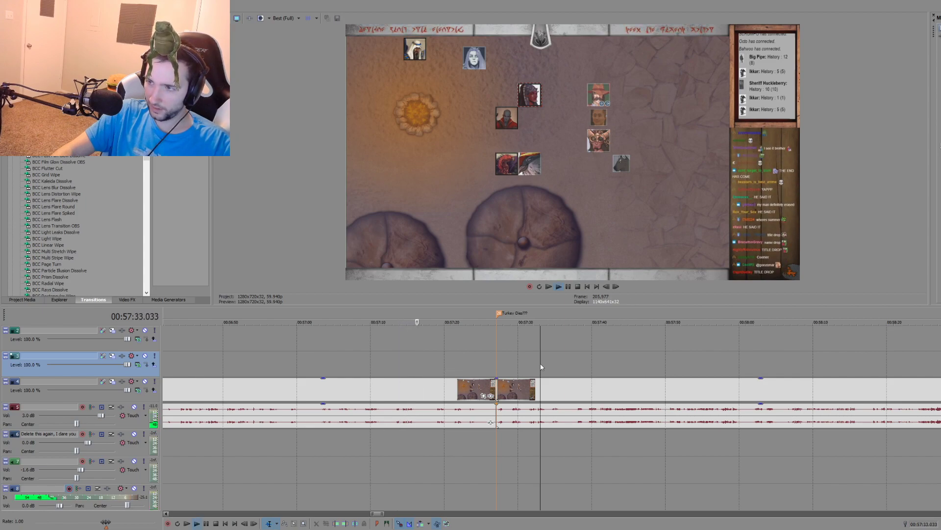
left_click(576, 366)
key("space")
scroll(559, 365, "down", 2)
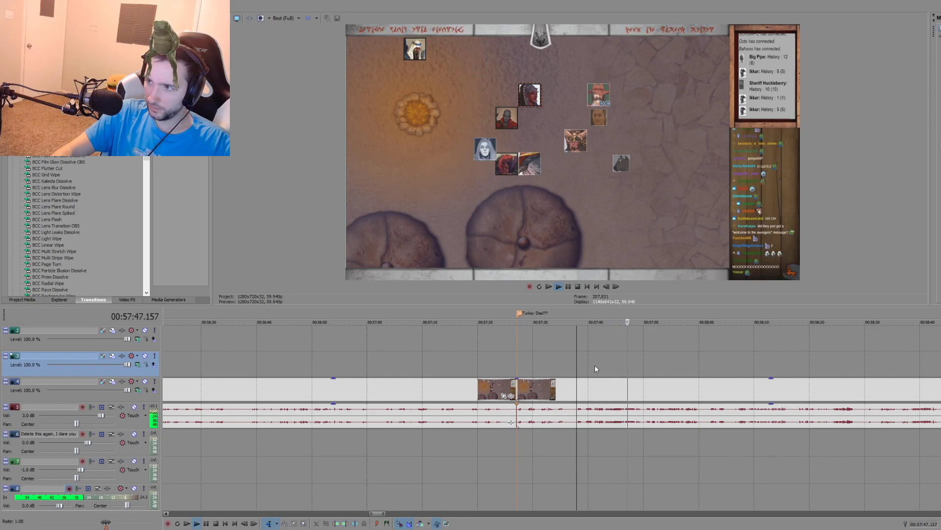
key("space")
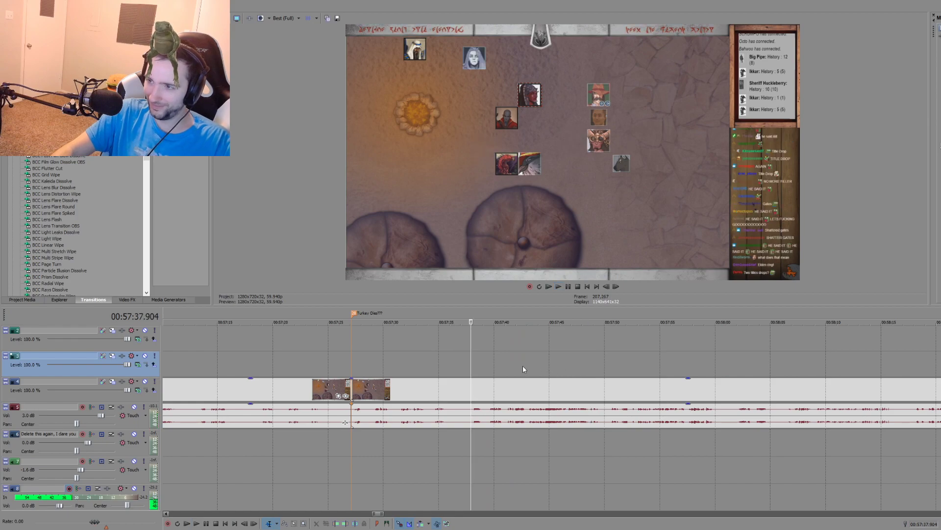
Step: Place a timeline marker at 00:57:40.991 in the campfire recording and name it "I know medicine"
left_click(505, 364)
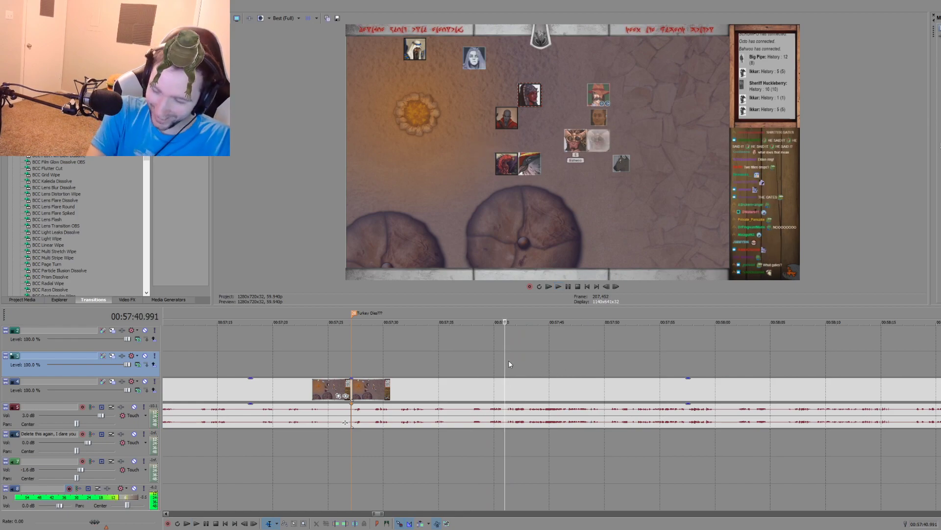
key("m")
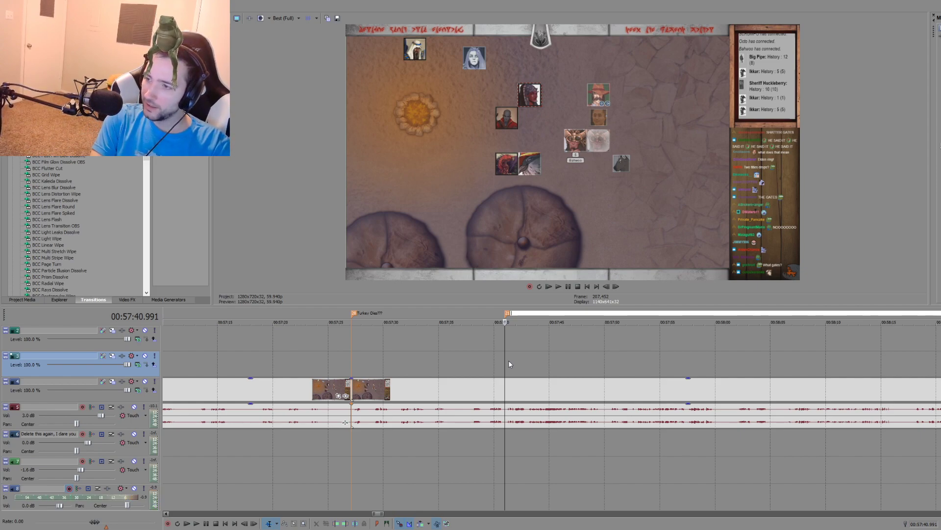
type("I know medicine")
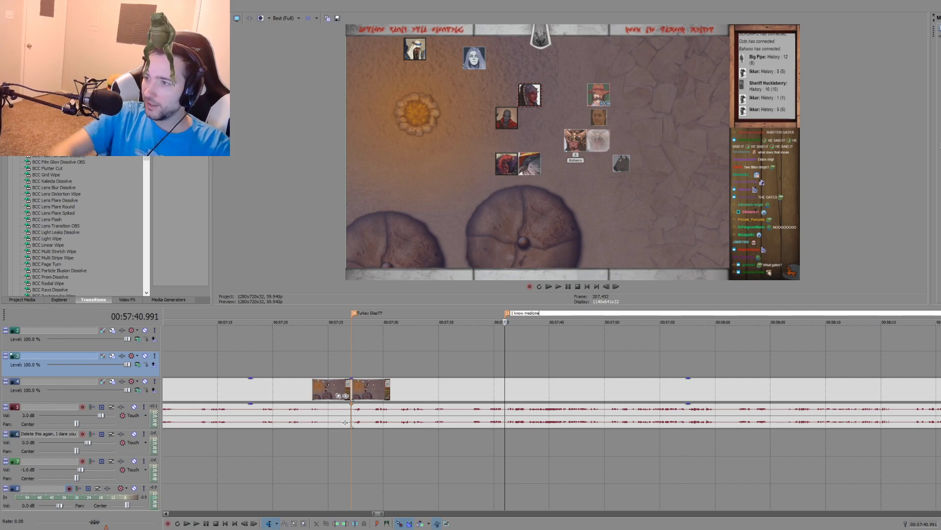
Step: Review the medicine conversation in the campfire recording, sampling passages from about 00:57:54 to 00:58:28
left_click(574, 347)
left_click(649, 350)
key("space")
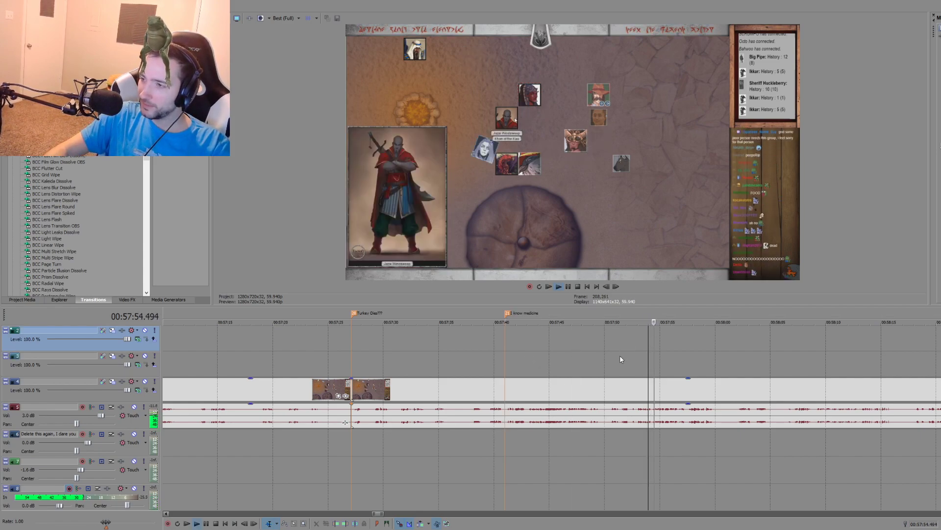
scroll(582, 355, "down", 2)
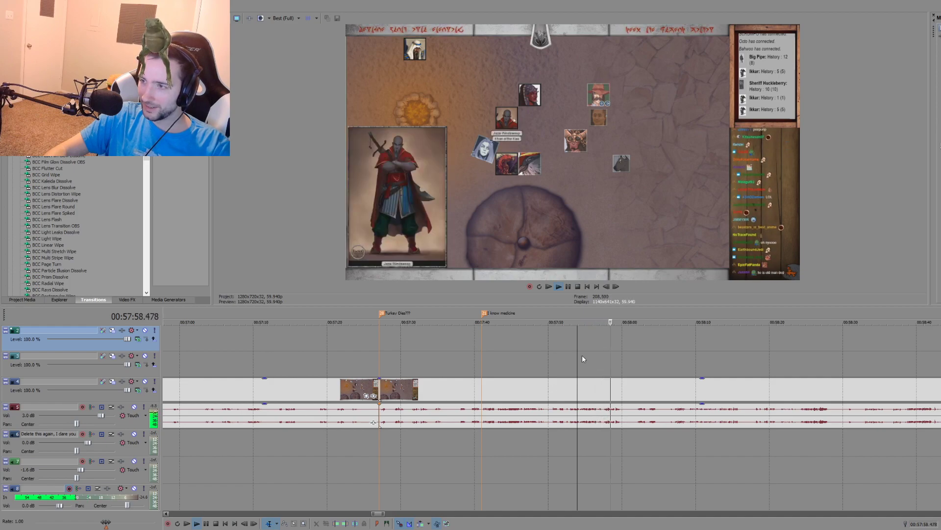
left_click(554, 357)
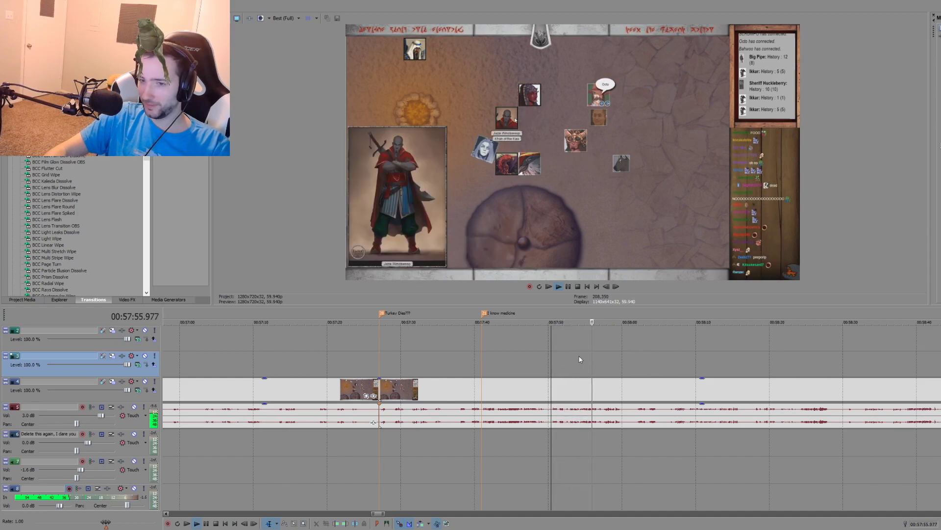
scroll(579, 360, "down", 2)
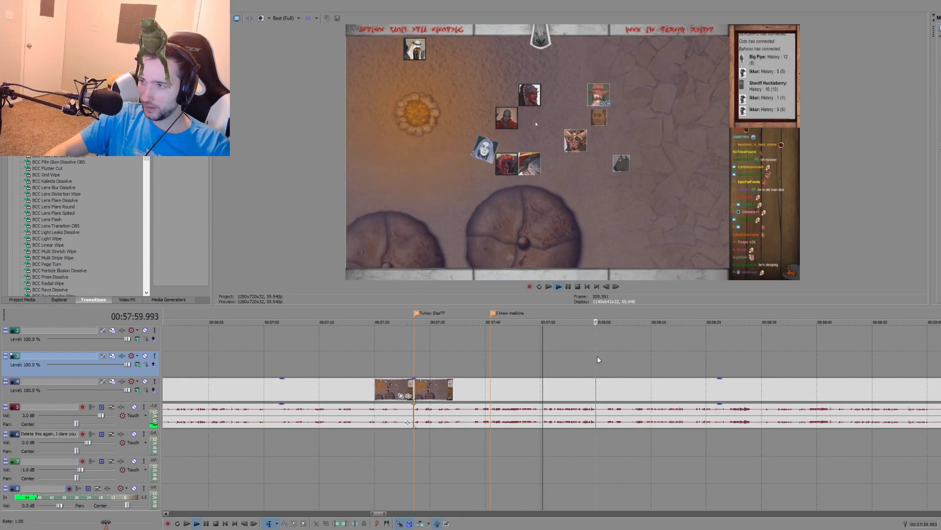
left_click(611, 360)
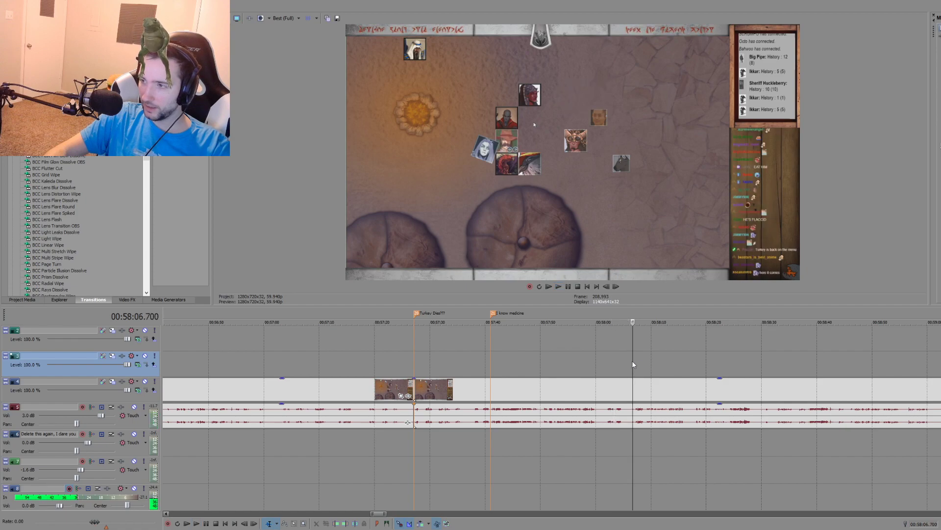
left_click(632, 361)
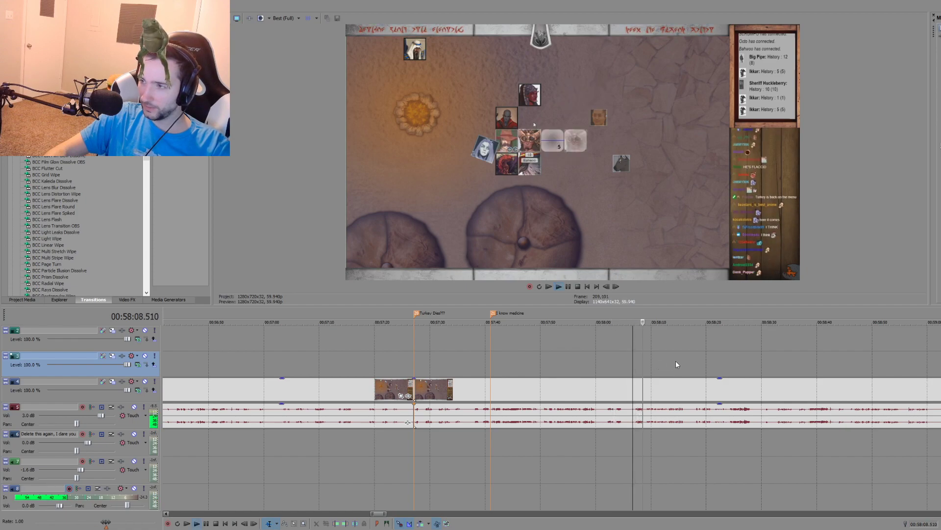
left_click(694, 361)
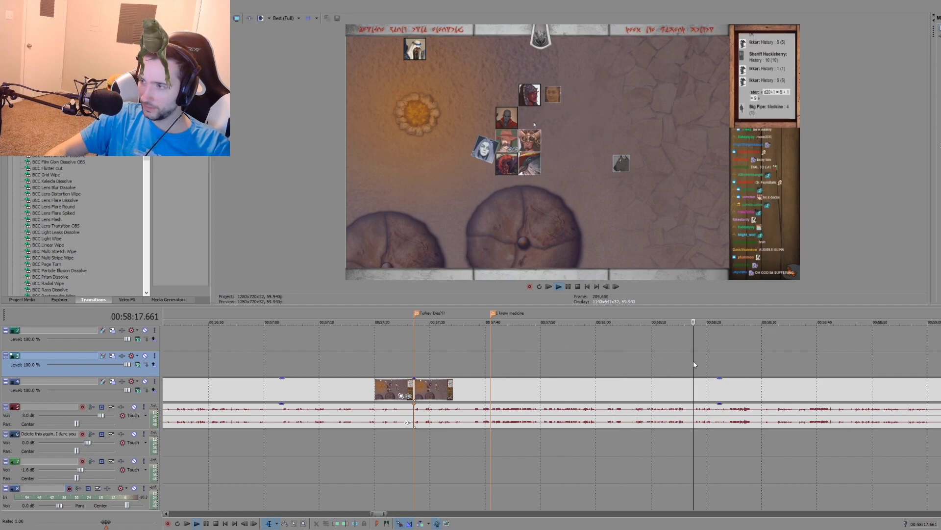
left_click(670, 361)
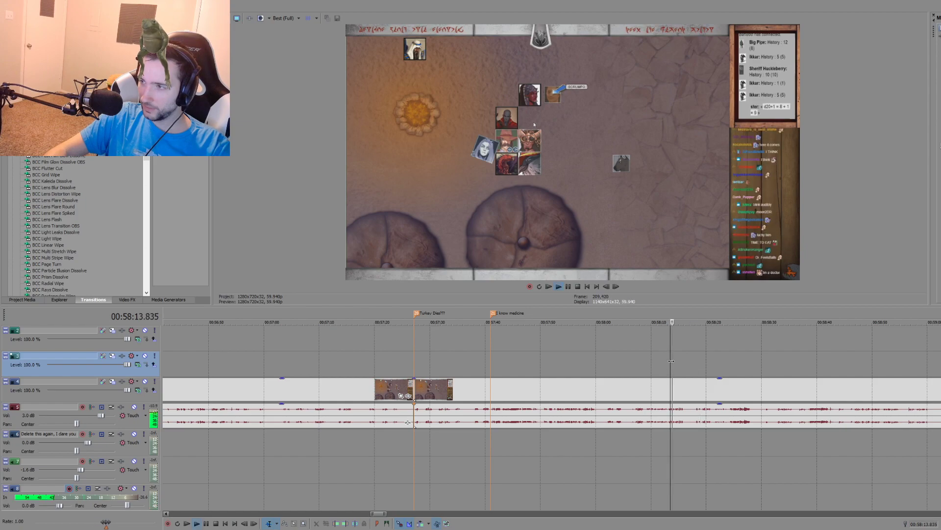
scroll(662, 363, "up", 3)
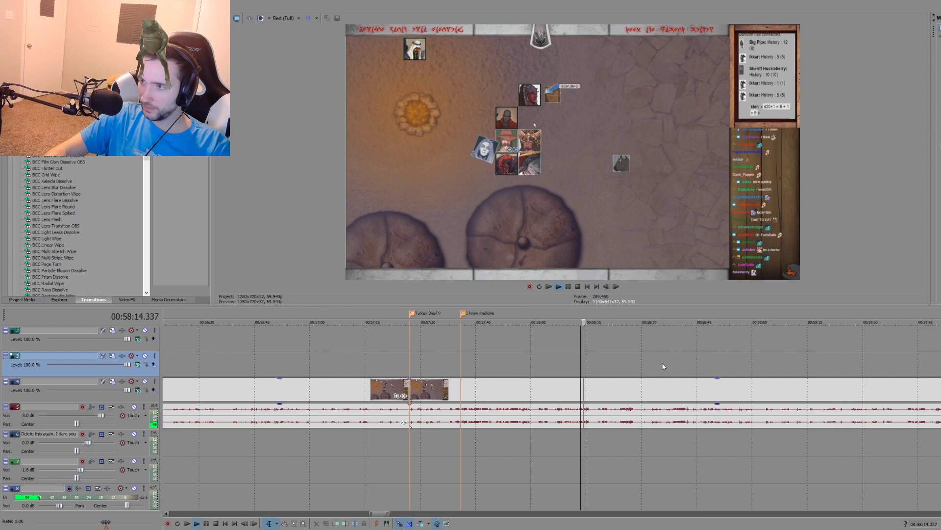
left_click(693, 358)
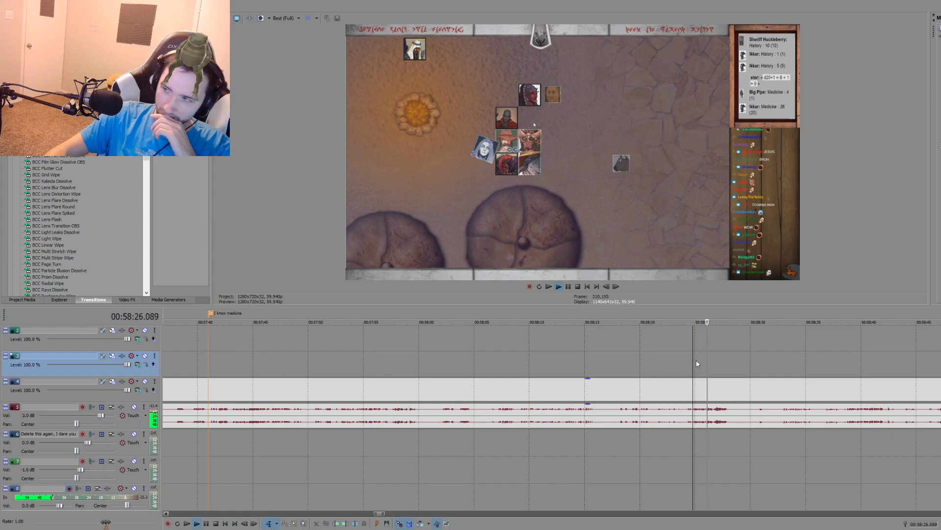
scroll(697, 363, "down", 2)
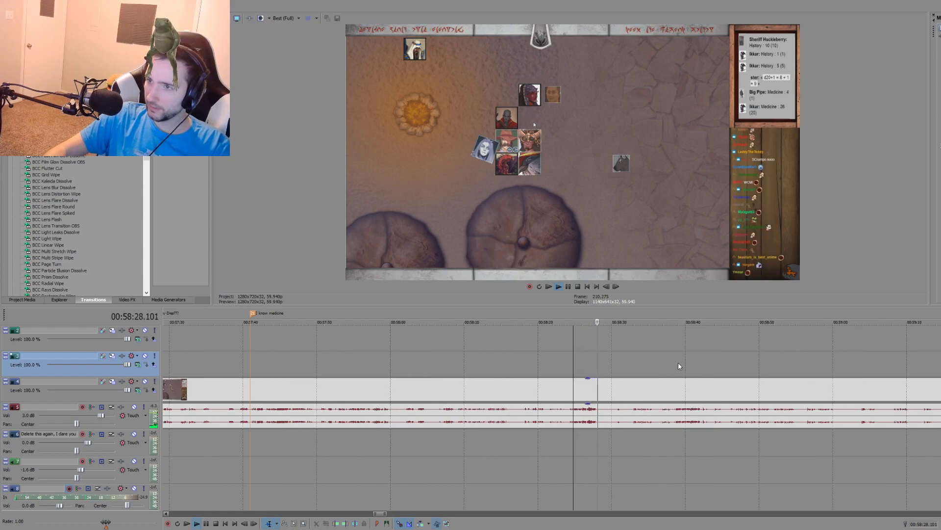
Step: Replay the passage around 00:58:35 and split the campfire recording's video and audio at 00:58:32.776
left_click(678, 366)
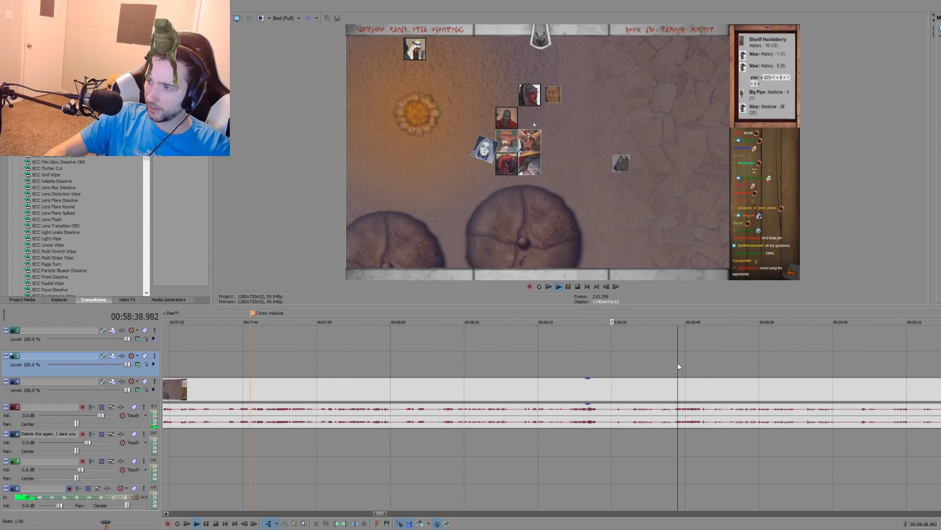
left_click(627, 363)
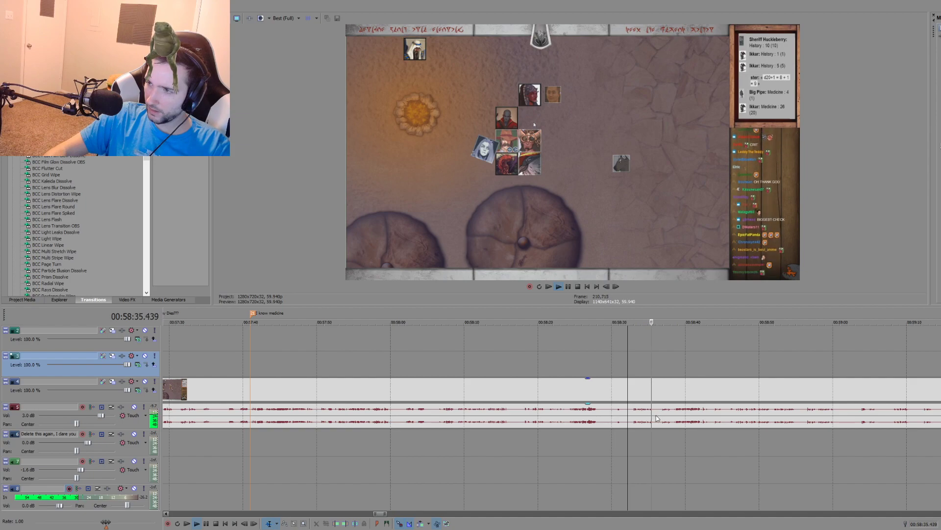
key("space")
key("s")
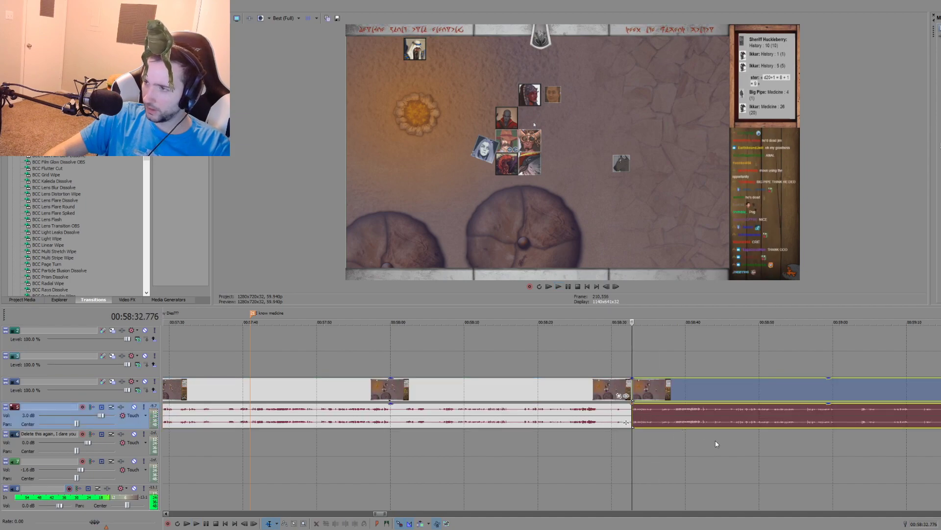
Step: Review the campfire recording following the new split, sampling passages from about 00:58:45 to 00:59:44
left_click(730, 427)
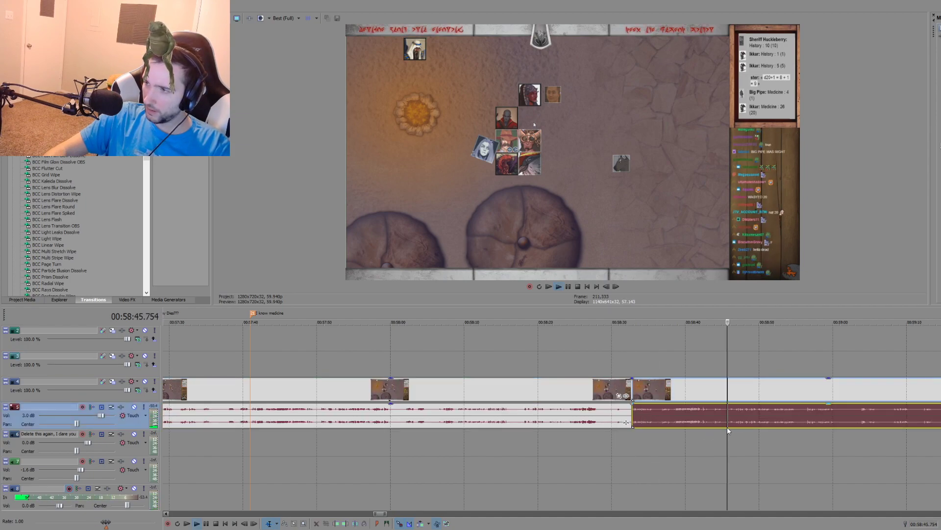
key("space")
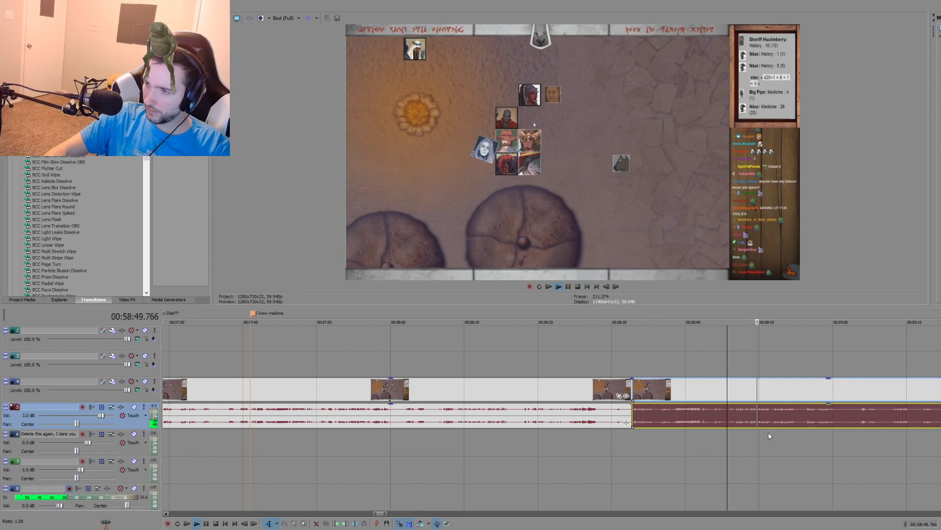
scroll(694, 438, "down", 2)
scroll(592, 441, "up", 2)
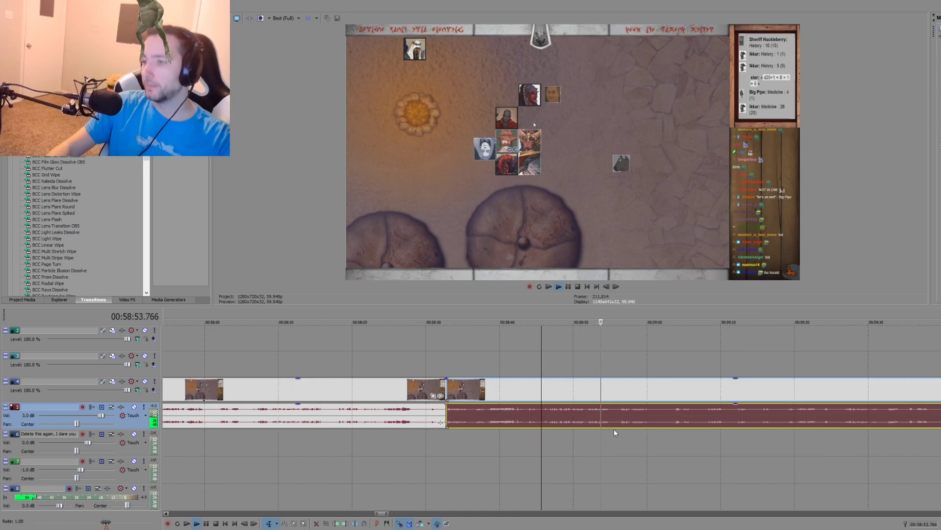
left_click(622, 439)
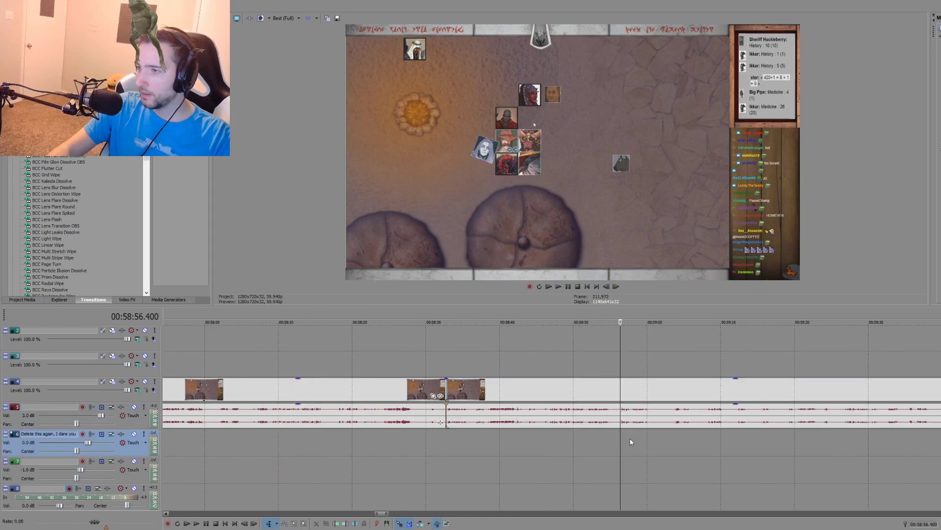
scroll(681, 448, "down", 1)
left_click(836, 434)
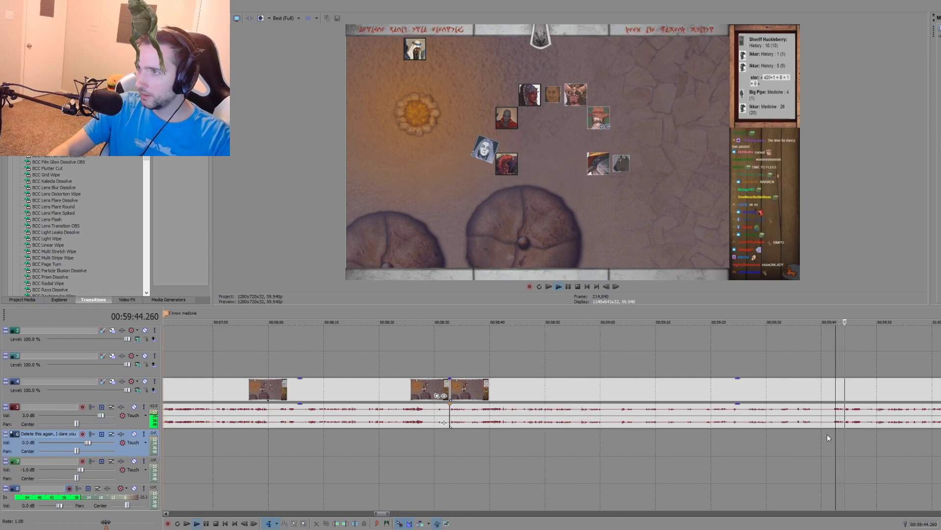
left_click(749, 432)
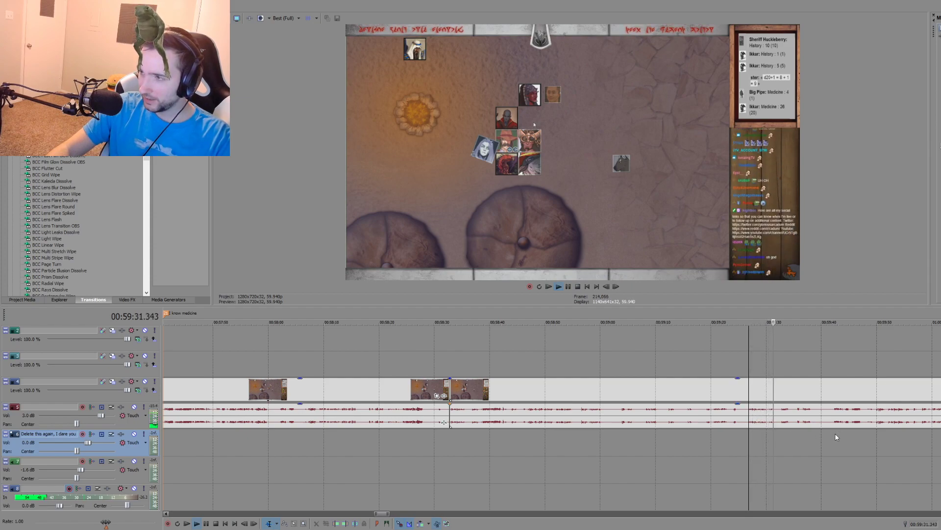
Step: Split the campfire recording at 00:59:26.863 and place a marker there named "Violet Blood Description"
scroll(801, 441, "up", 2)
key("space")
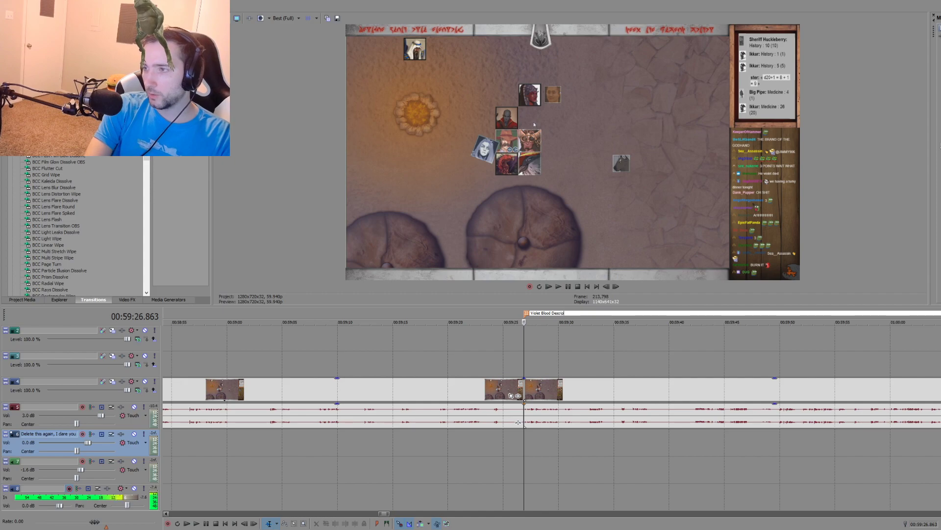
type("tion")
key("Return")
Step: Review the campfire recording after the "Violet Blood Description" marker, sampling passages from about 00:59:47 to 01:00:59
left_click(802, 448)
key("space")
scroll(689, 448, "down", 2)
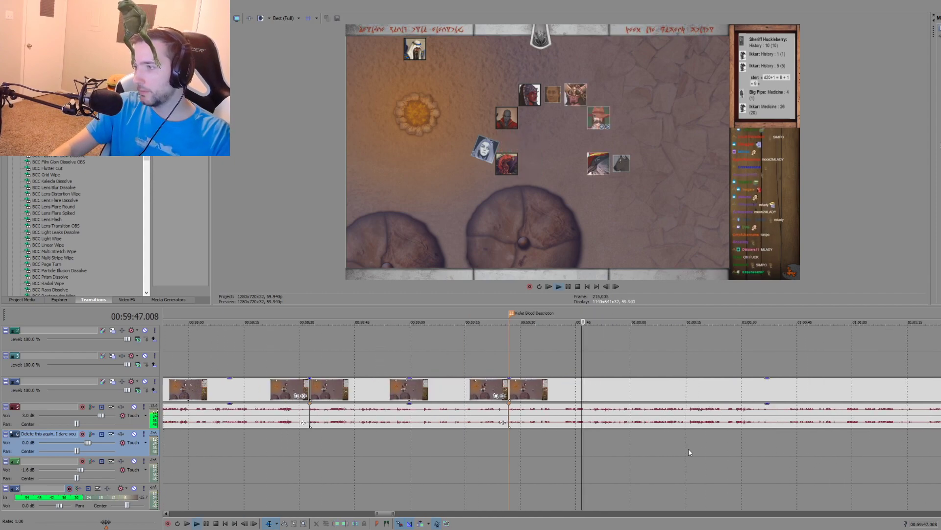
scroll(594, 438, "up", 2)
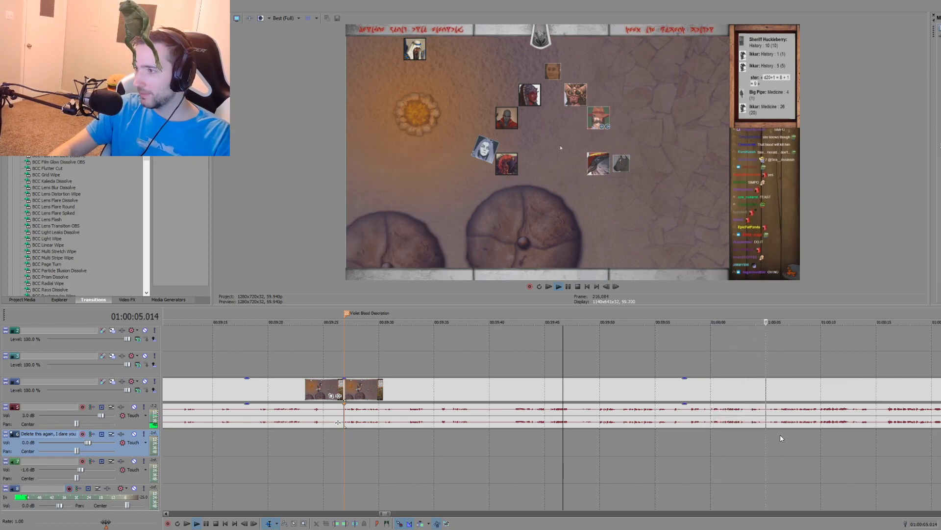
scroll(781, 434, "down", 2)
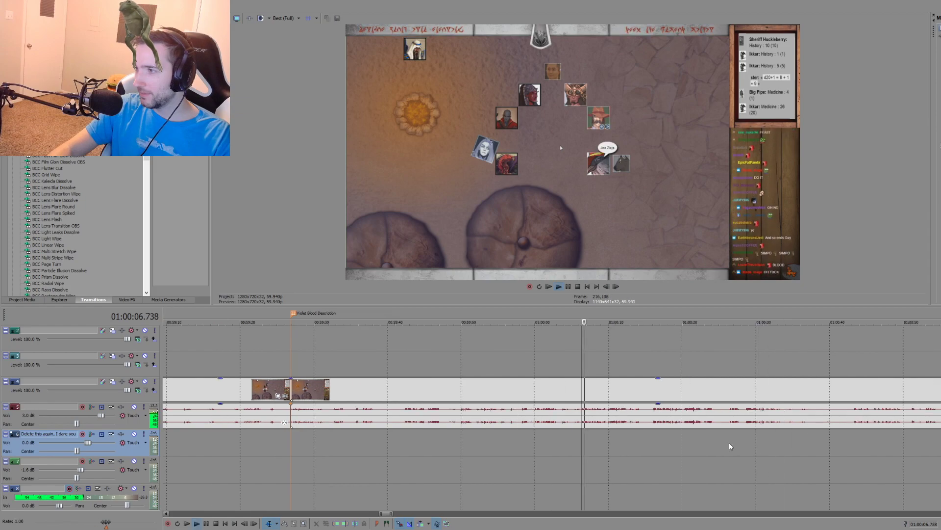
left_click(653, 431)
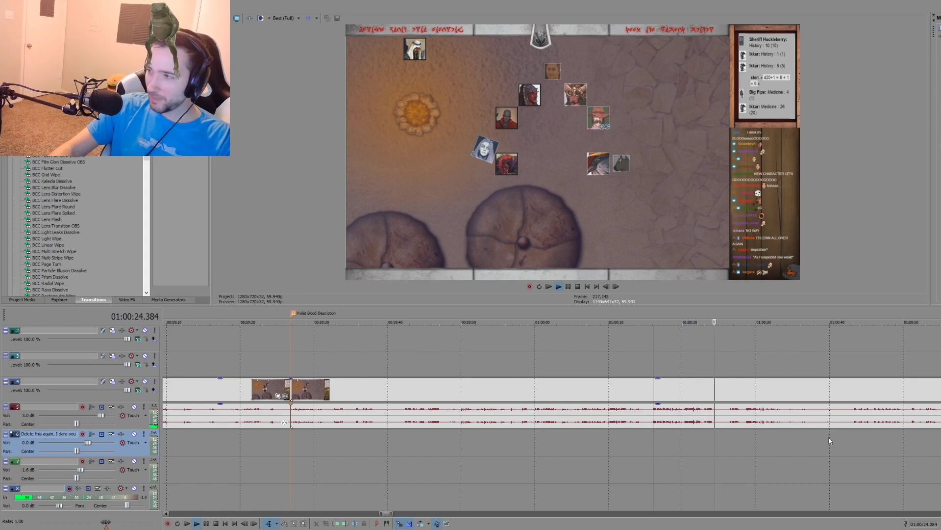
scroll(676, 438, "down", 2)
left_click(684, 431)
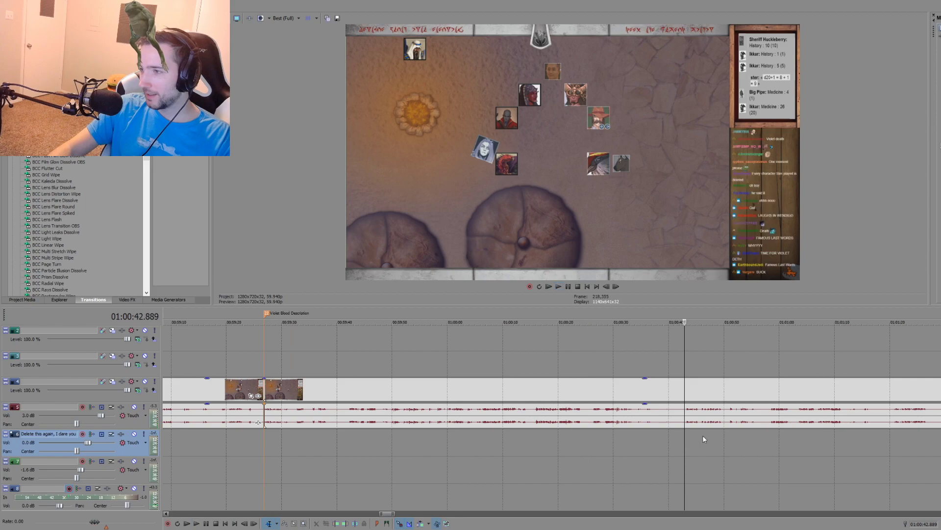
left_click(772, 431)
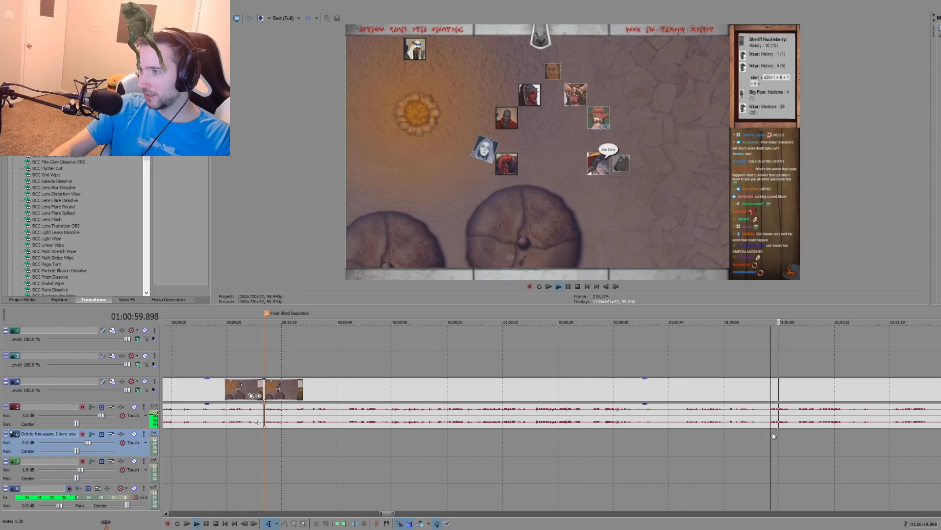
Step: Continue reviewing the campfire conversation, sampling passages from about 01:01:01 to 01:02:47
scroll(765, 435, "down", 1)
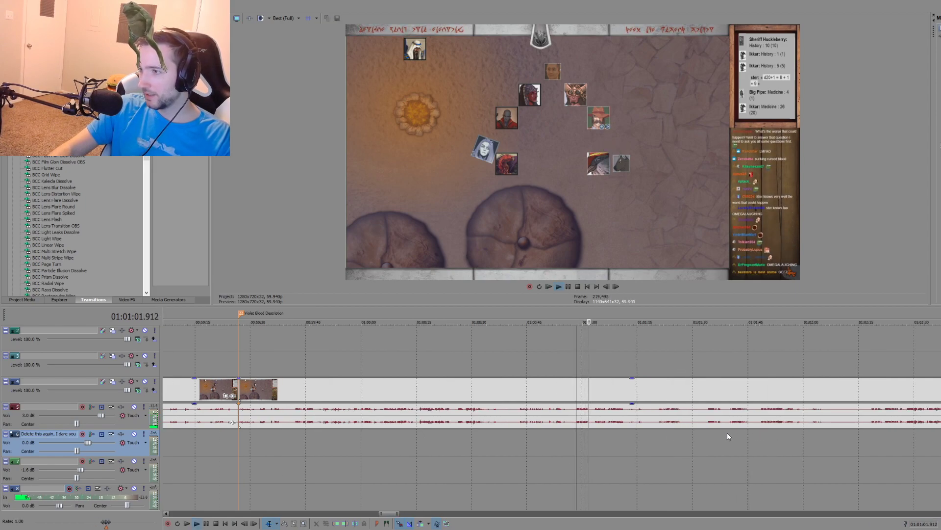
left_click(733, 432)
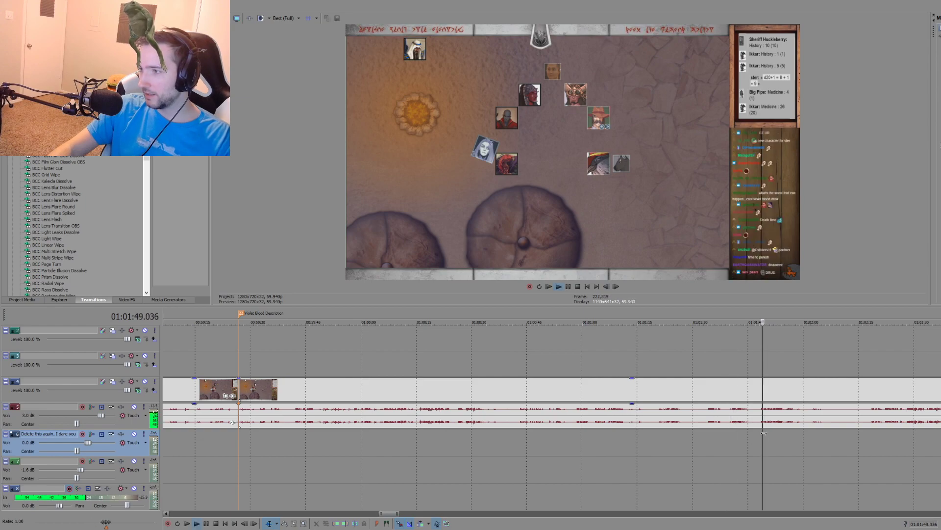
left_click(873, 432)
scroll(680, 443, "up", 2)
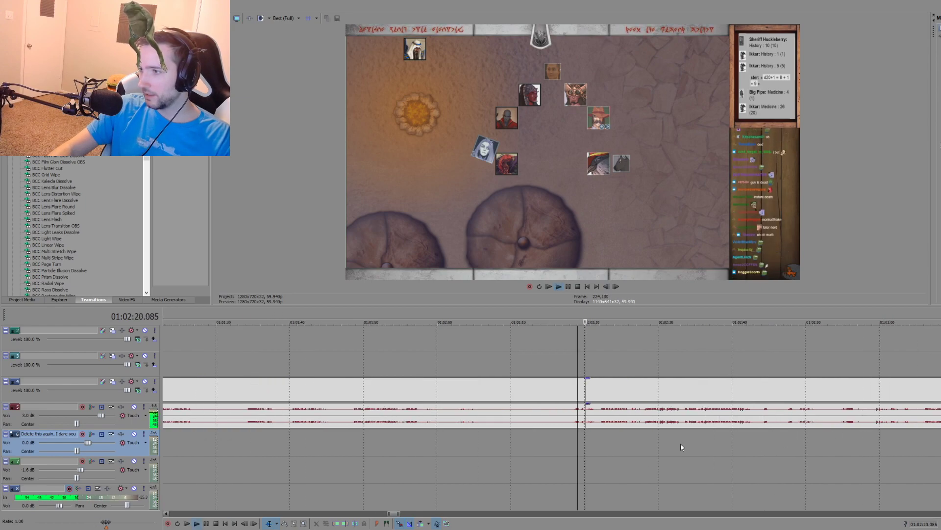
left_click(647, 436)
left_click(645, 435)
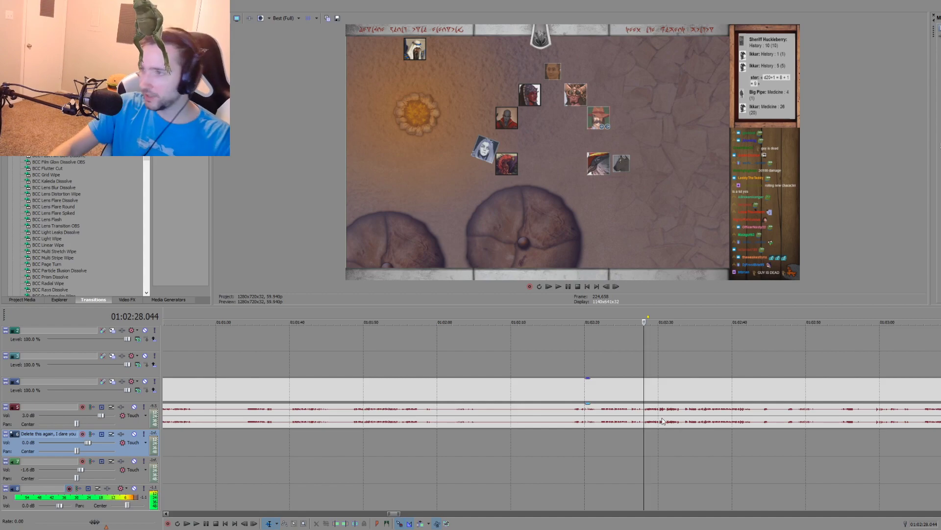
scroll(624, 430, "down", 4)
left_click(638, 433)
key("space")
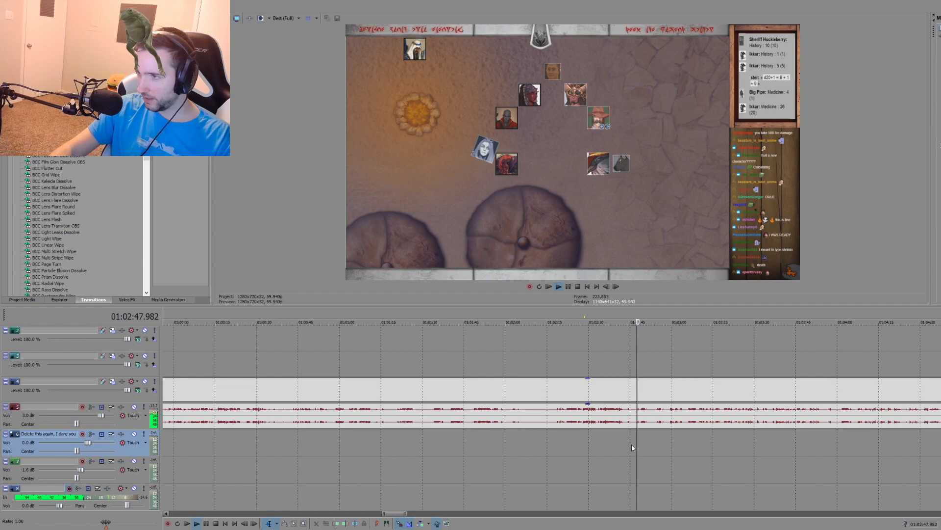
Step: Sample the campfire recording from about 01:02:49 to 01:03:38 and split its video and audio at 01:03:37.797
scroll(632, 443, "up", 3)
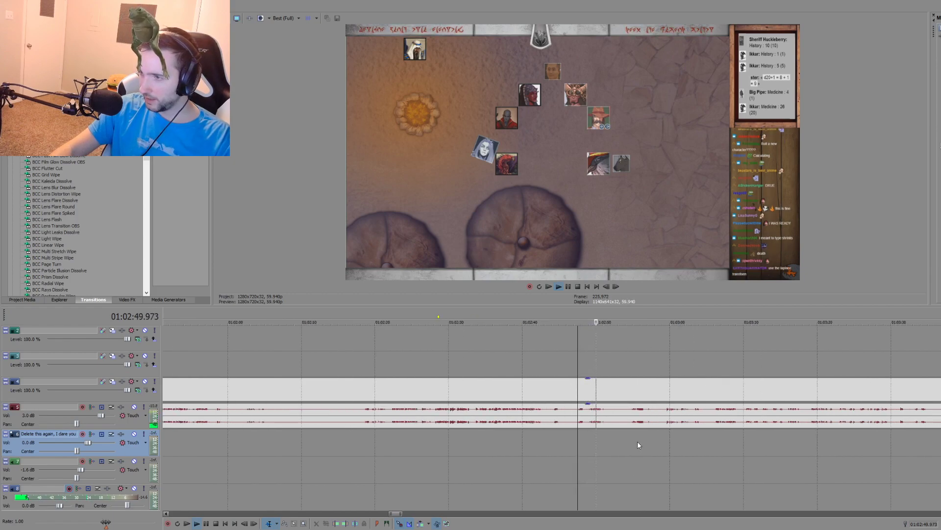
left_click(634, 440)
left_click(716, 431)
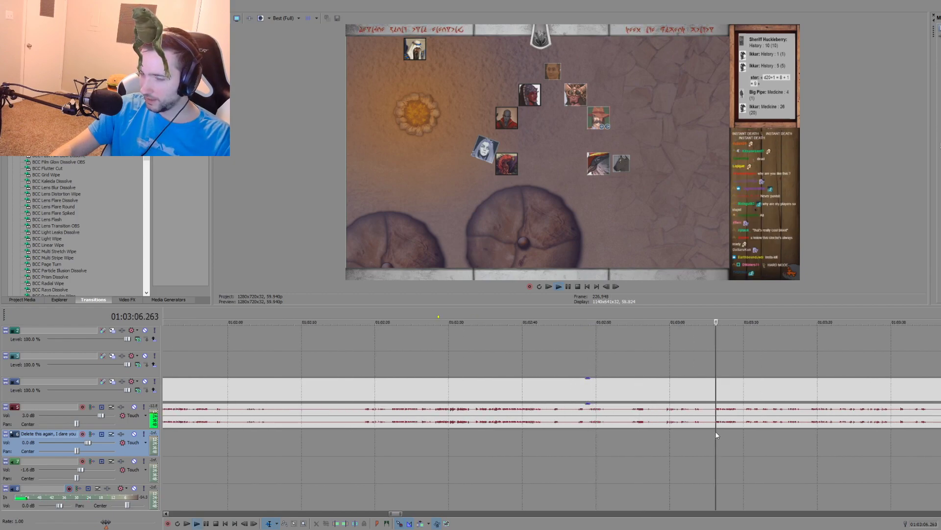
scroll(679, 434, "down", 3)
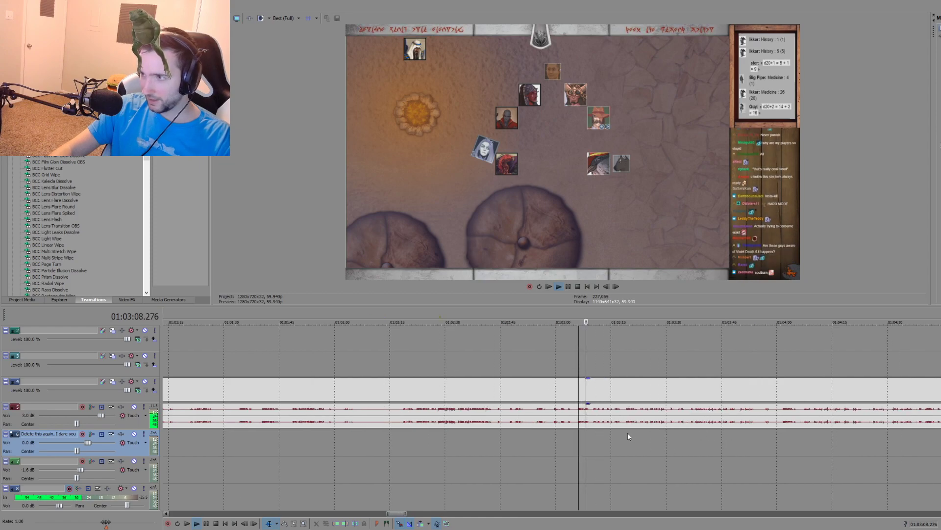
left_click(628, 432)
left_click(696, 432)
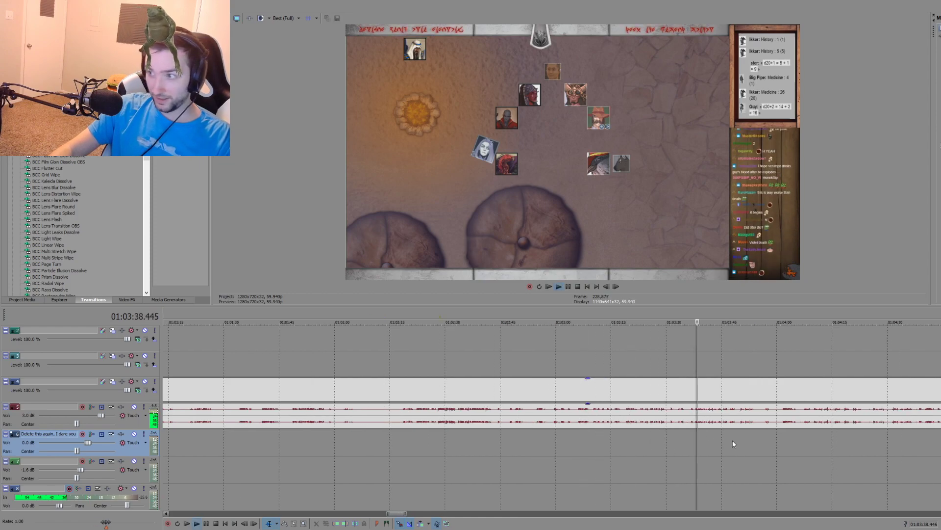
key("space")
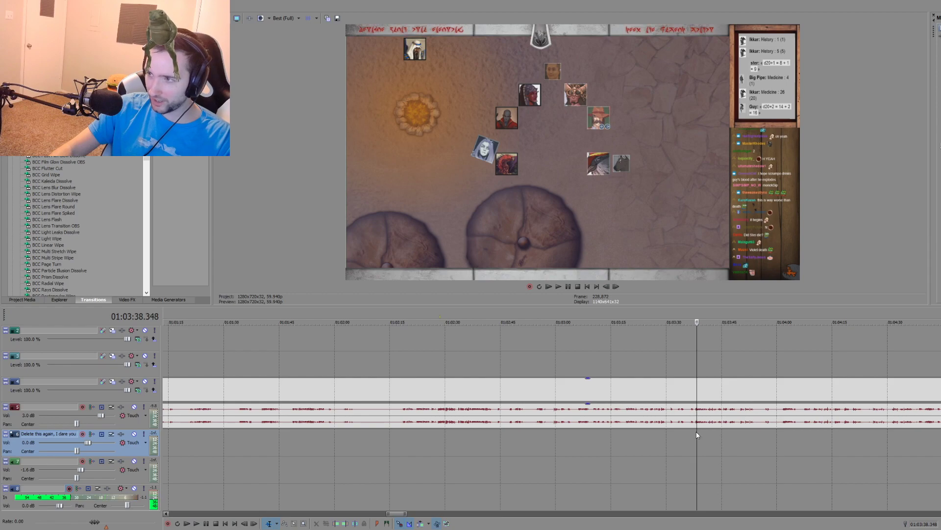
left_click(695, 432)
left_click(695, 432)
key("s")
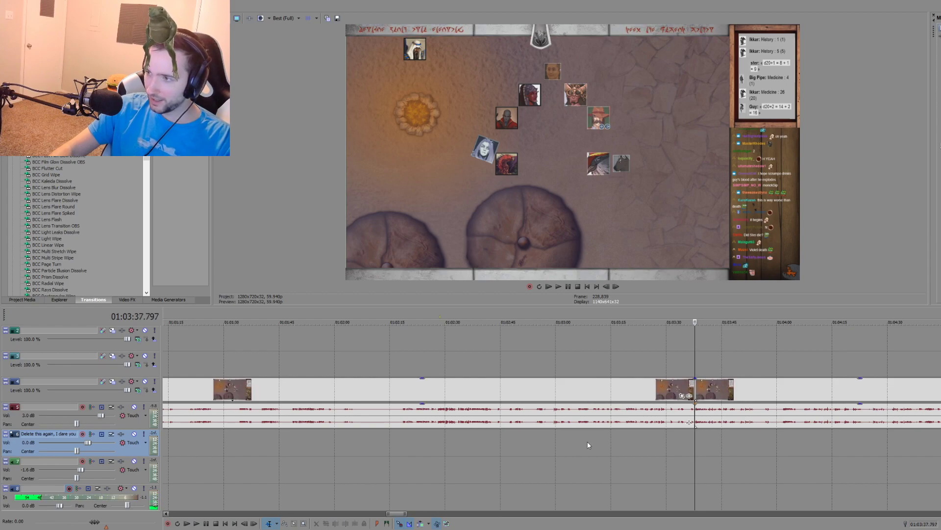
Step: Play the passage following the 01:03:37.797 split and split the campfire recording again at about 01:03:49
scroll(519, 450, "down", 3)
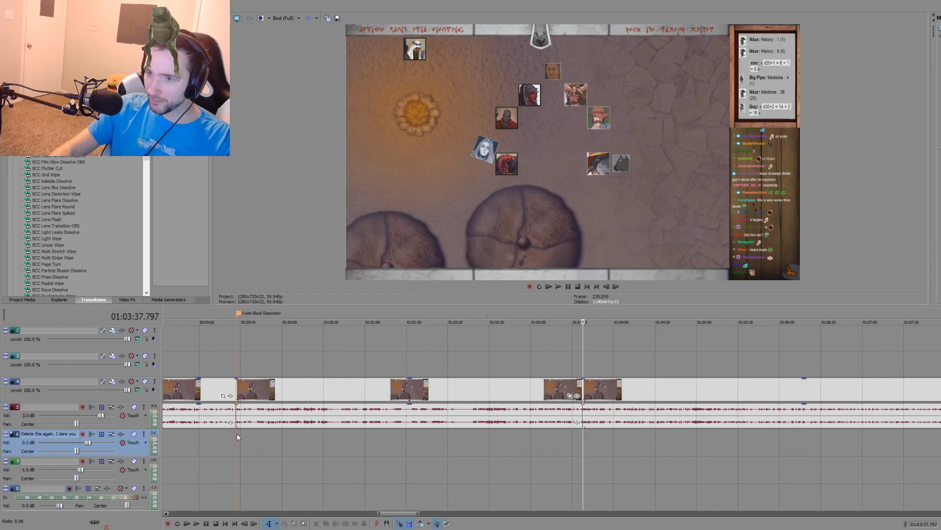
left_click(237, 434)
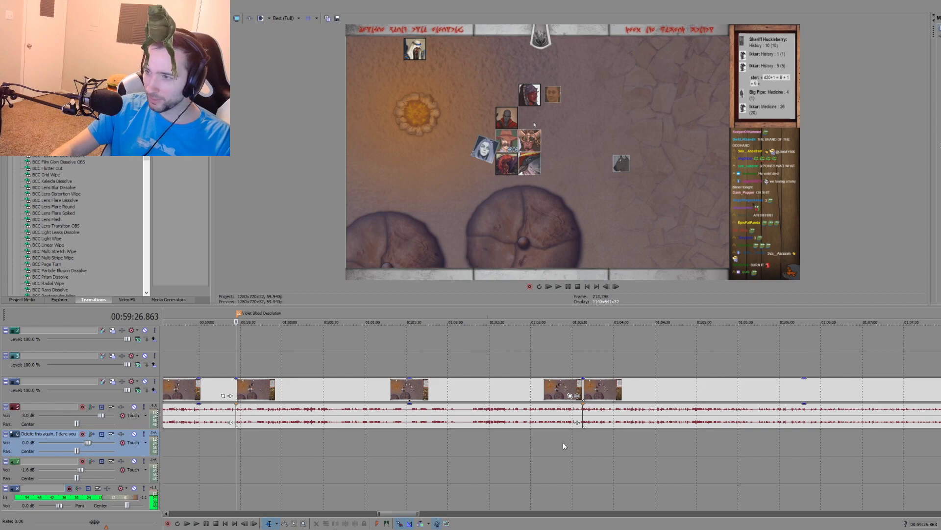
left_click(584, 441)
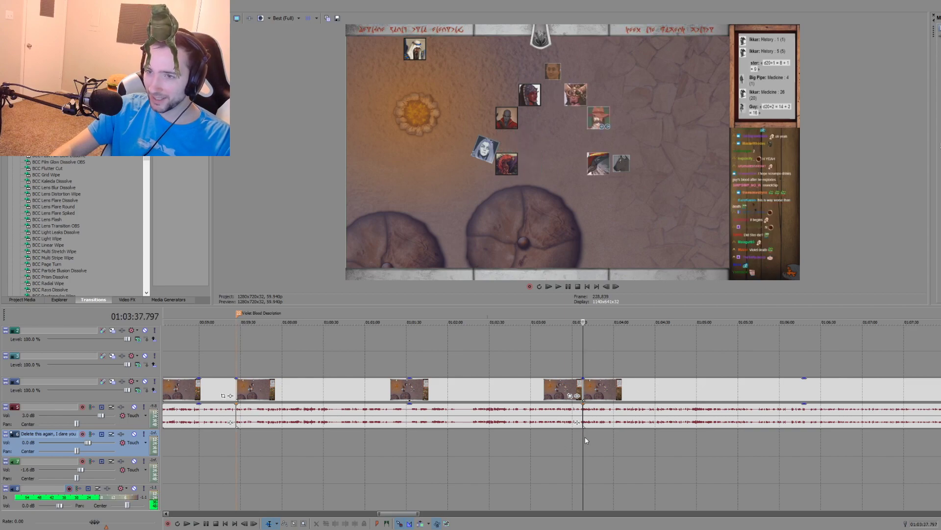
scroll(579, 439, "up", 2)
key("space")
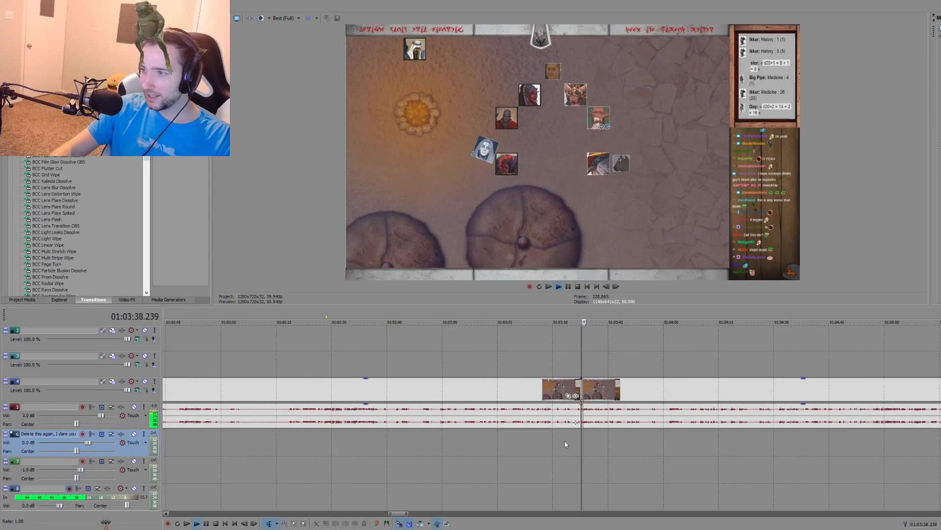
scroll(571, 442, "up", 4)
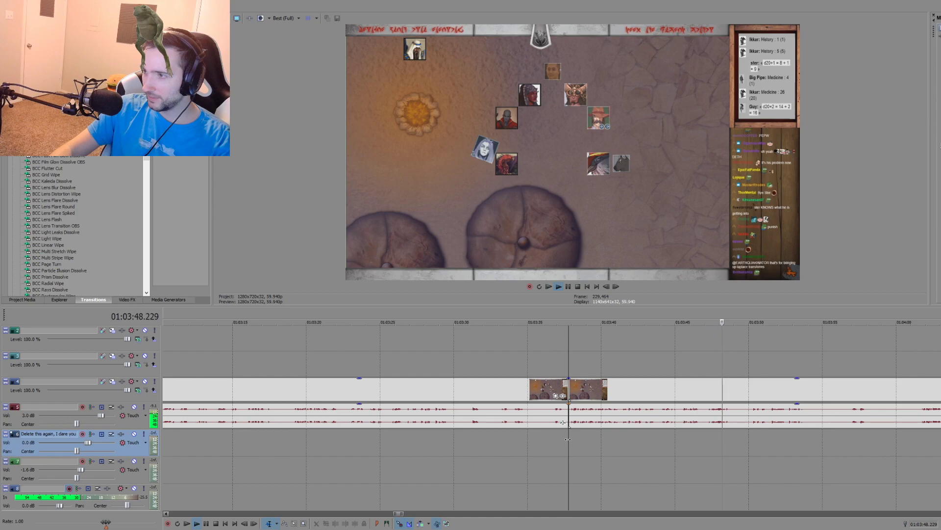
key("space")
left_click(730, 423)
key("s")
Step: Place a marker named "Blood Drink Description" at the 01:03:37.797 split
left_click(569, 435)
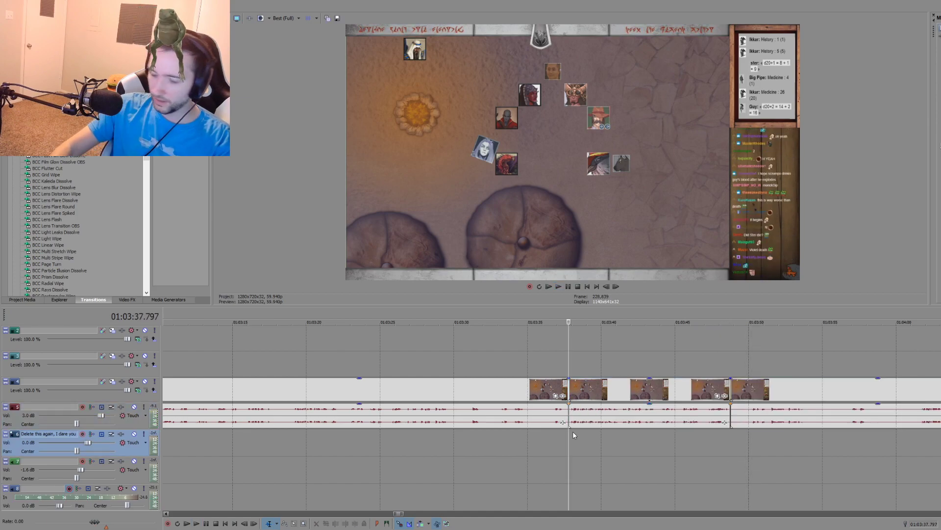
type("mBloo")
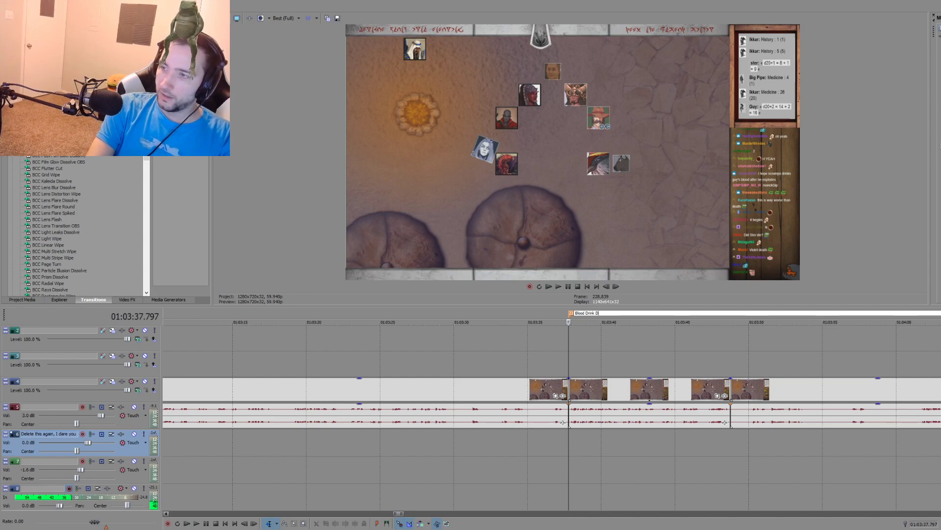
type("d Drink Description")
key("Return")
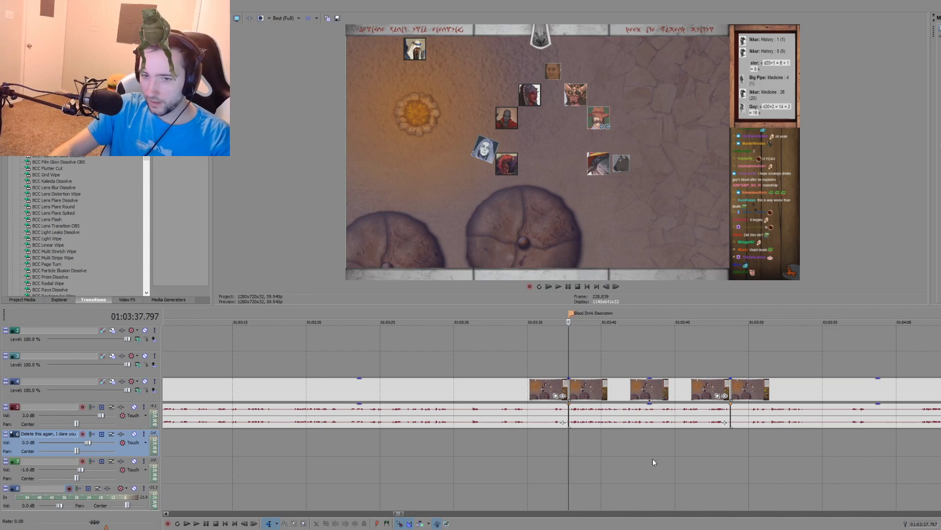
Step: Review the campfire recording beyond the blood drink passage, sampling from about 01:03:57 to 01:05:03
scroll(655, 459, "down", 4)
left_click(693, 435)
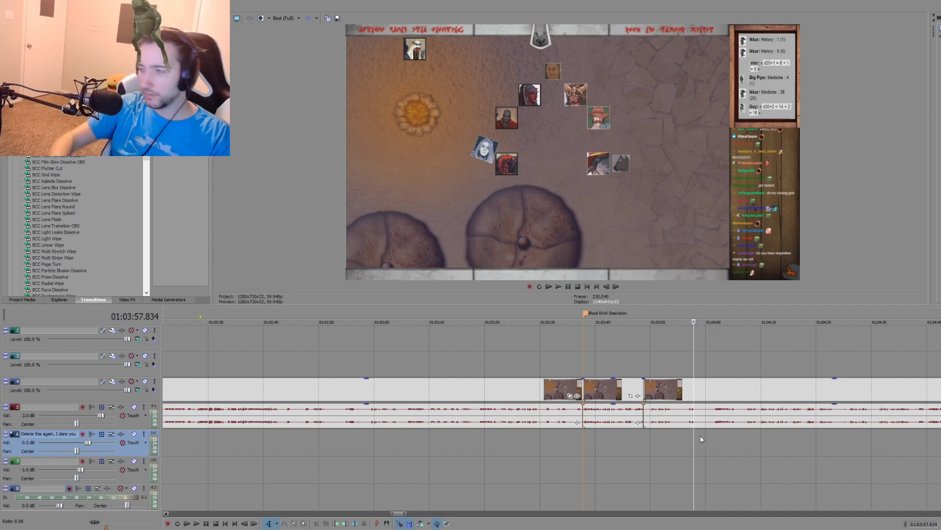
left_click(761, 448)
key("space")
scroll(691, 442, "down", 1)
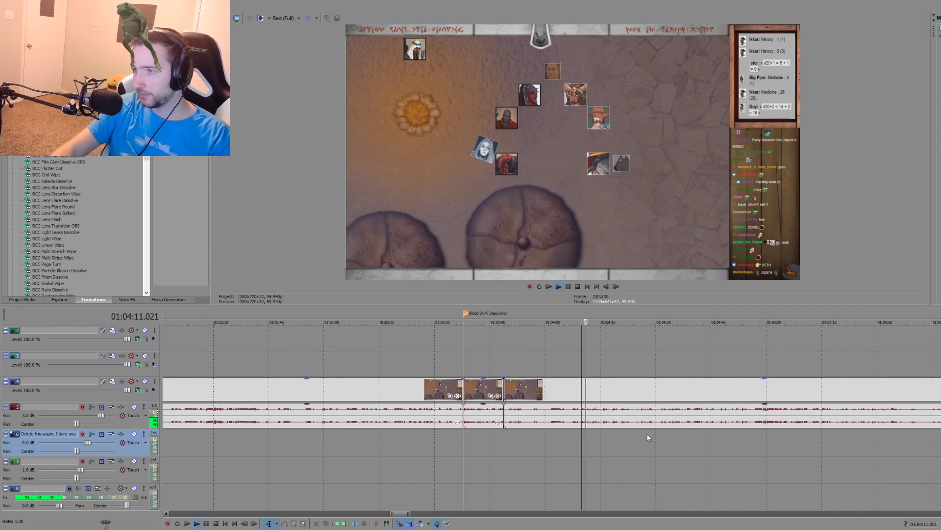
left_click(763, 435)
key("space")
scroll(687, 437, "down", 1)
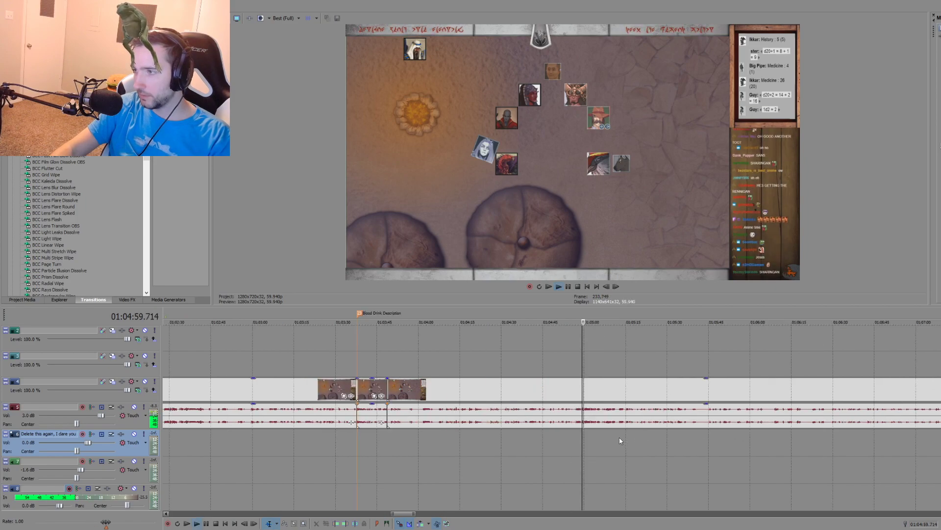
scroll(586, 440, "up", 3)
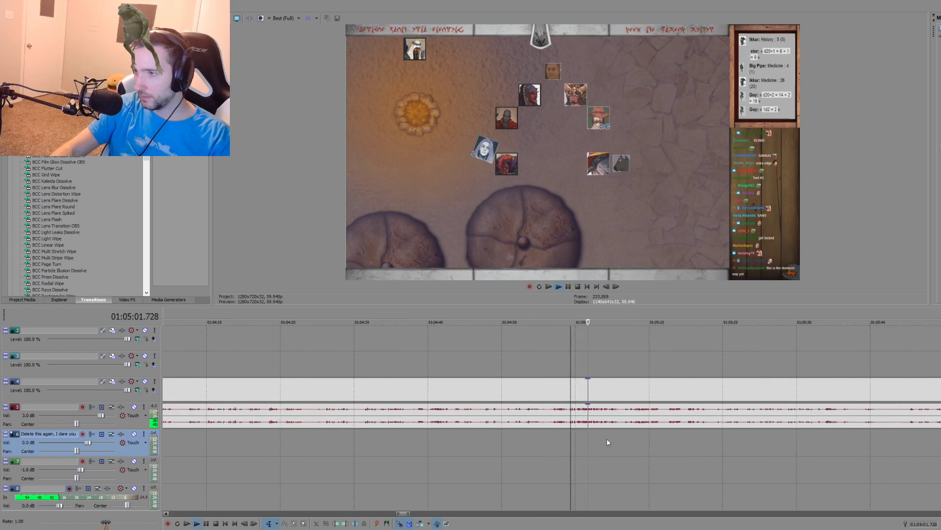
scroll(607, 438, "down", 2)
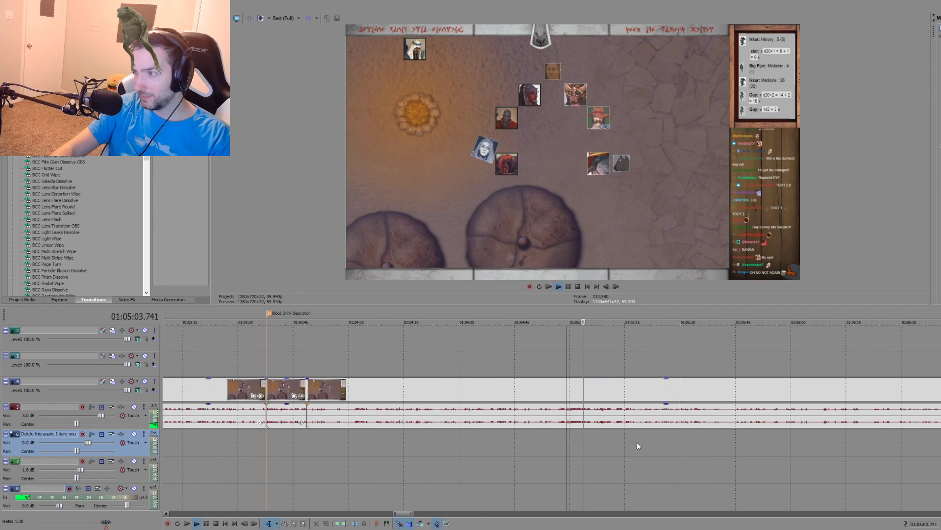
Step: Review the campfire recording further on, sampling it from about 01:05:35 to 01:08:58
left_click(696, 431)
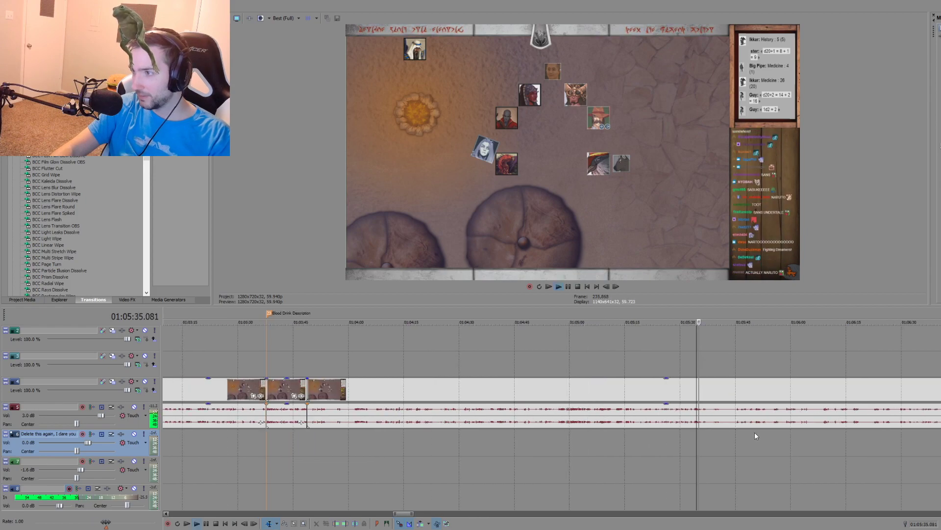
left_click(756, 431)
scroll(886, 435, "down", 1)
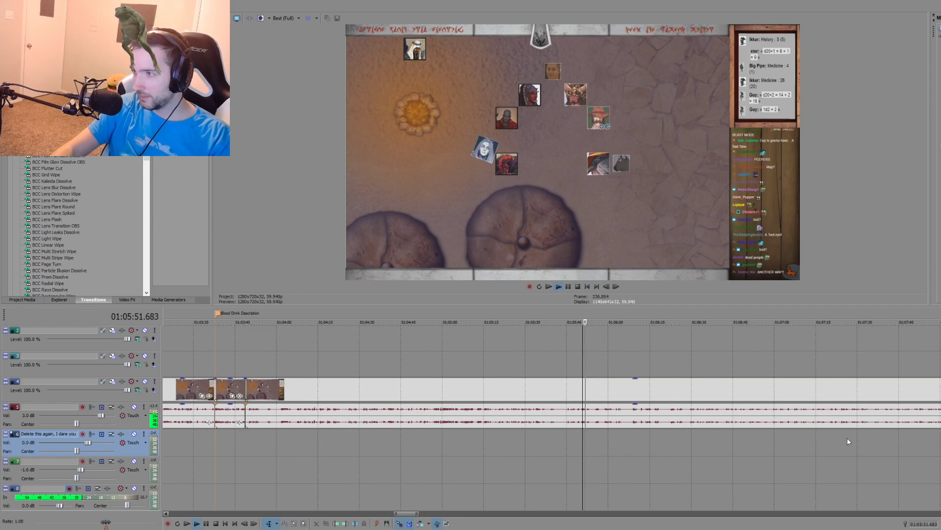
scroll(843, 437, "down", 1)
left_click(808, 437)
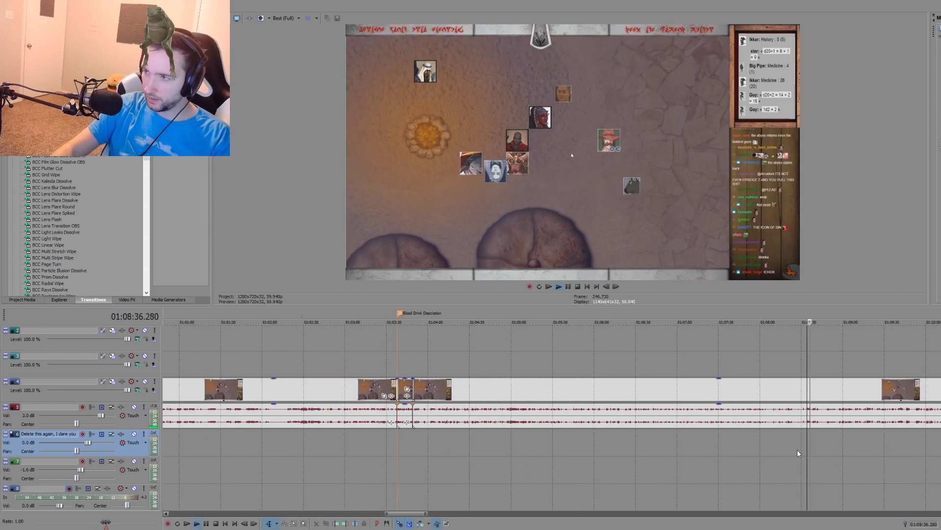
scroll(769, 447, "up", 3)
scroll(613, 441, "down", 1)
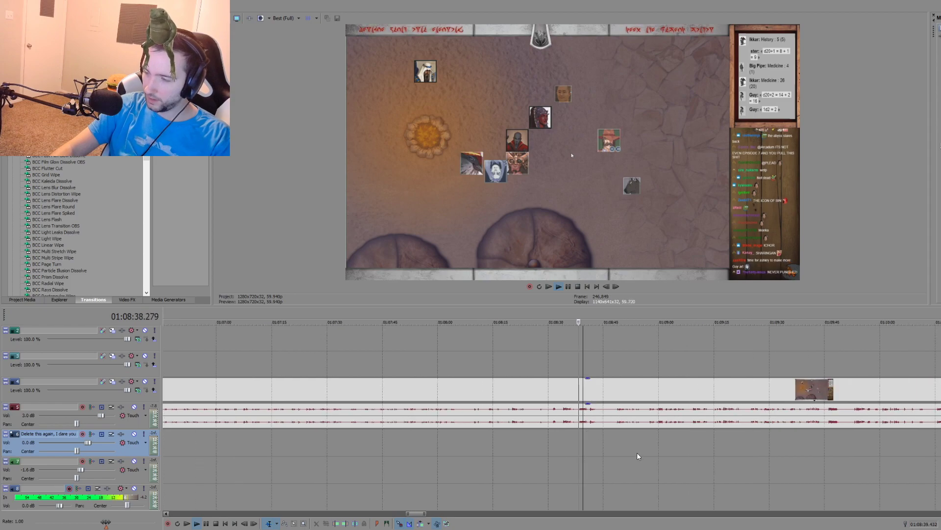
left_click(653, 439)
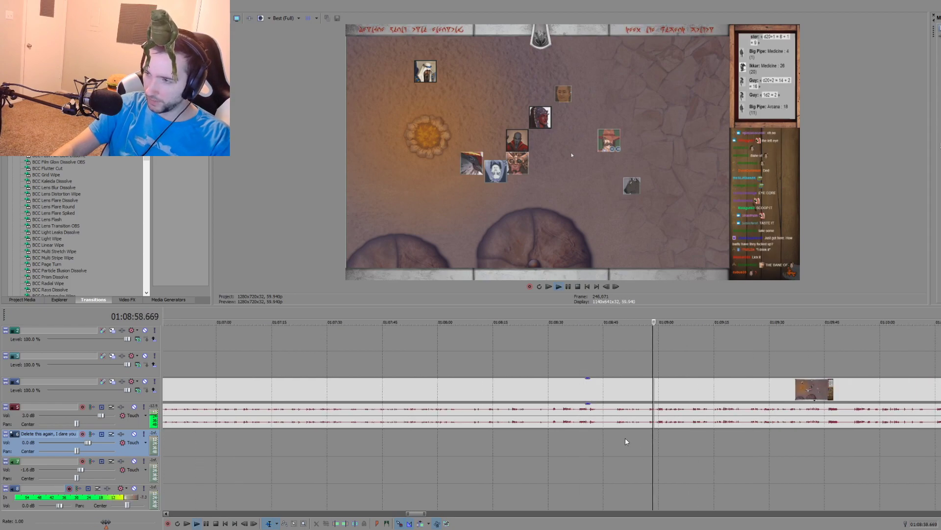
scroll(628, 438, "down", 3)
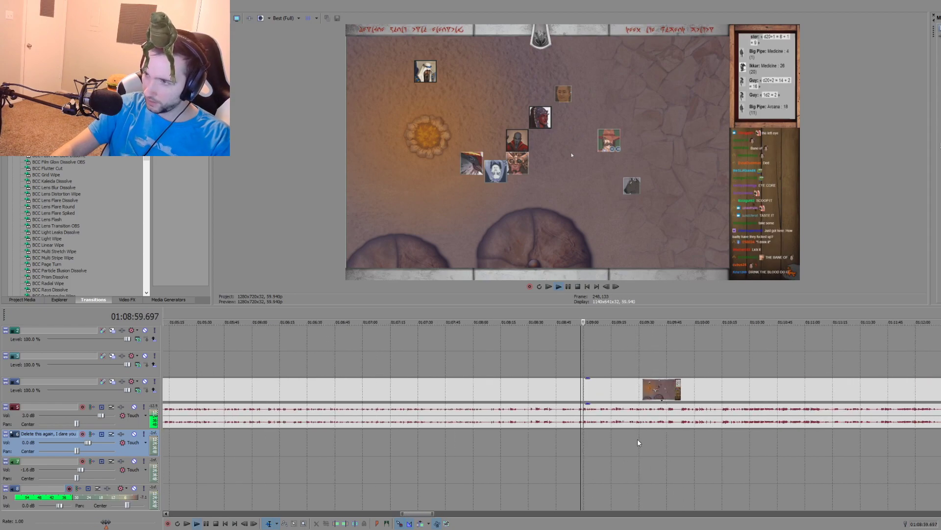
Step: Play the passage around 01:09:45 and place a marker named "Deep Concern" at 01:09:45.832
left_click(669, 434)
scroll(662, 442, "up", 4)
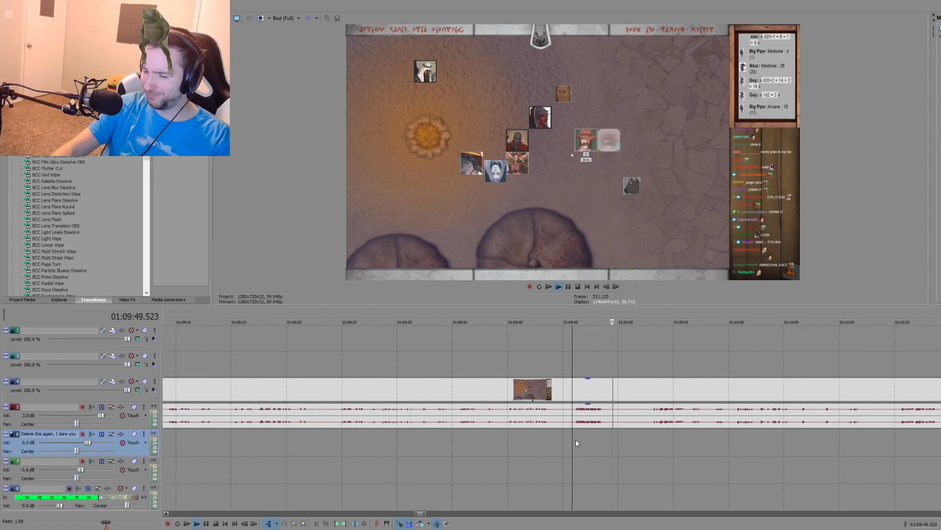
key("space")
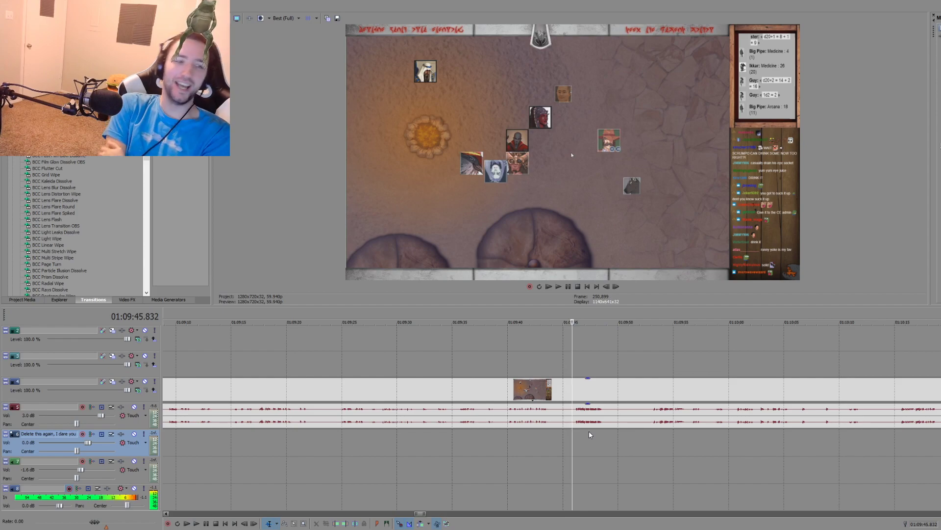
key("space")
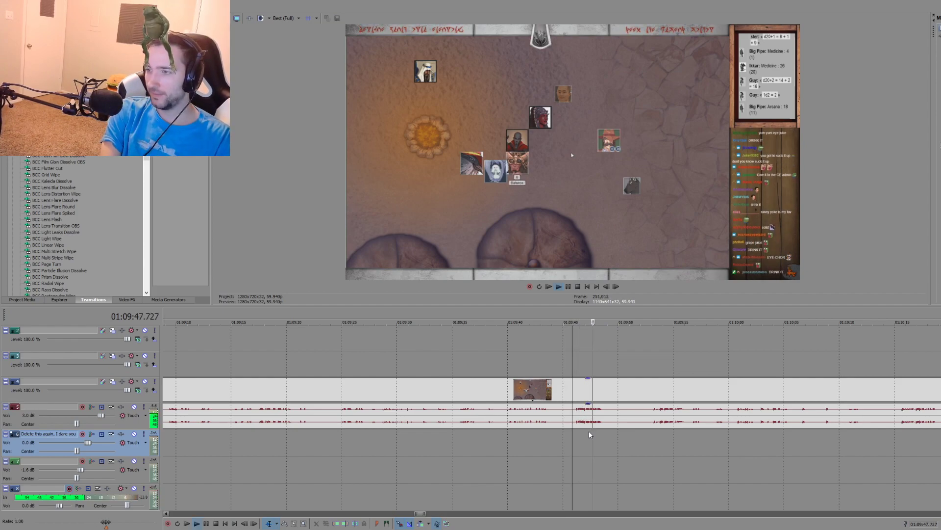
key("space")
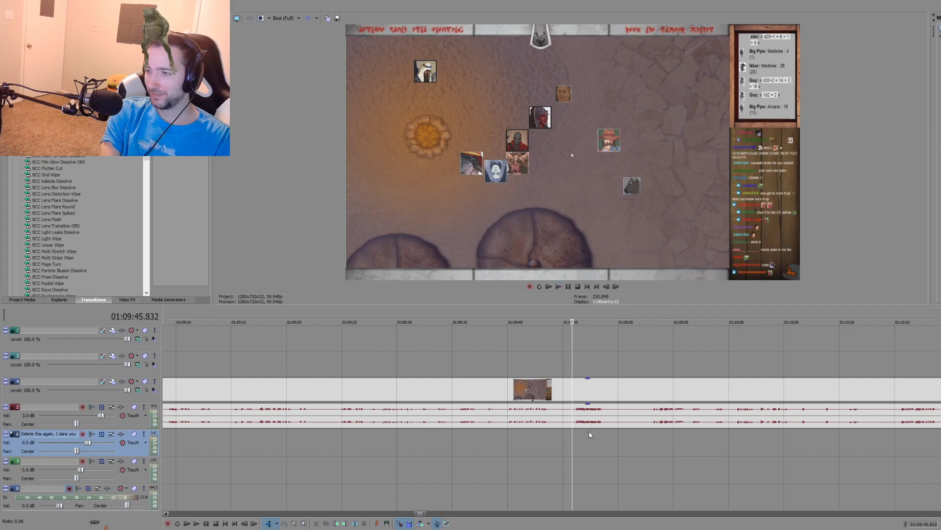
key("m")
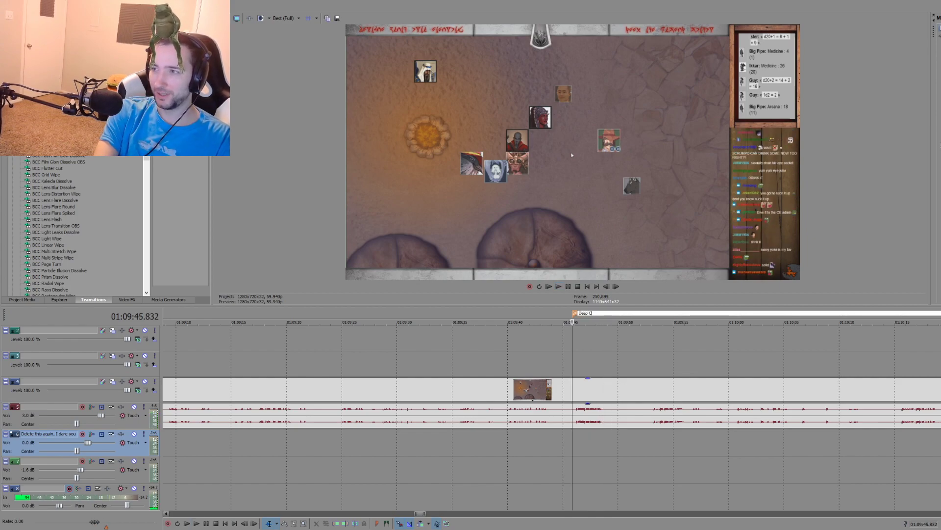
type("Deep Concern")
key("Return")
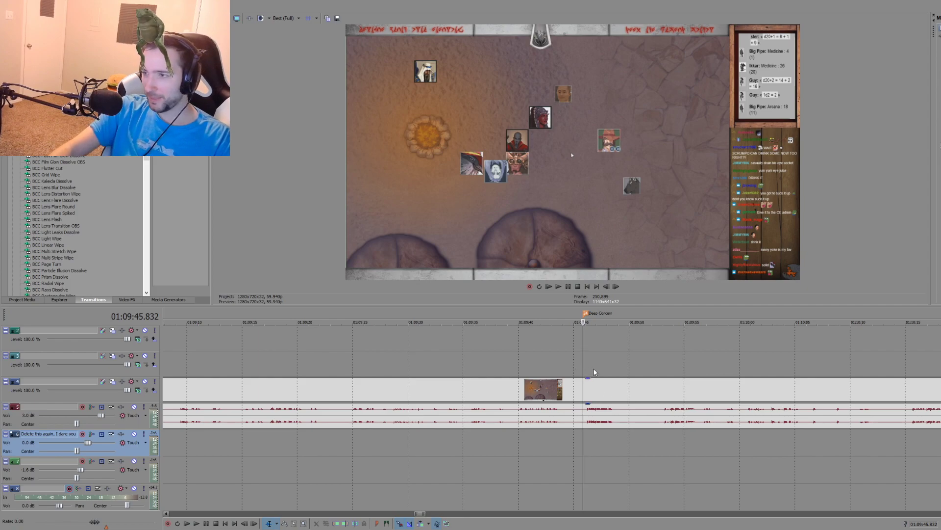
Step: Sample the campfire recording beyond the "Deep Concern" marker and split its video and audio at 01:10:26.973
left_click(658, 365)
key("space")
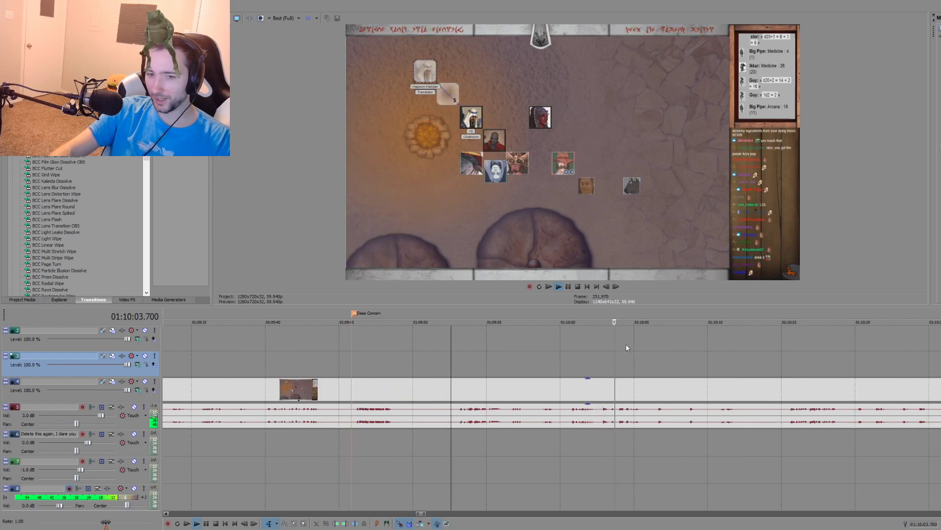
scroll(616, 326, "down", 2)
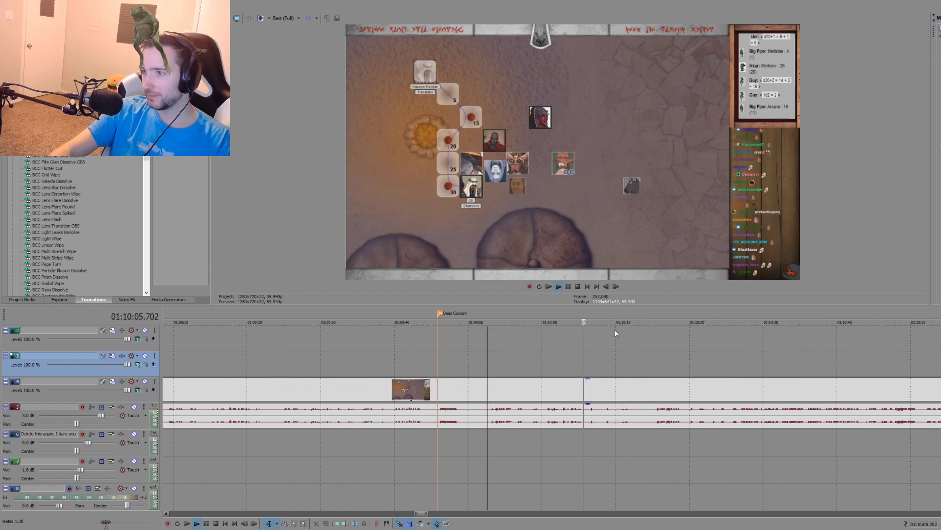
left_click(655, 367)
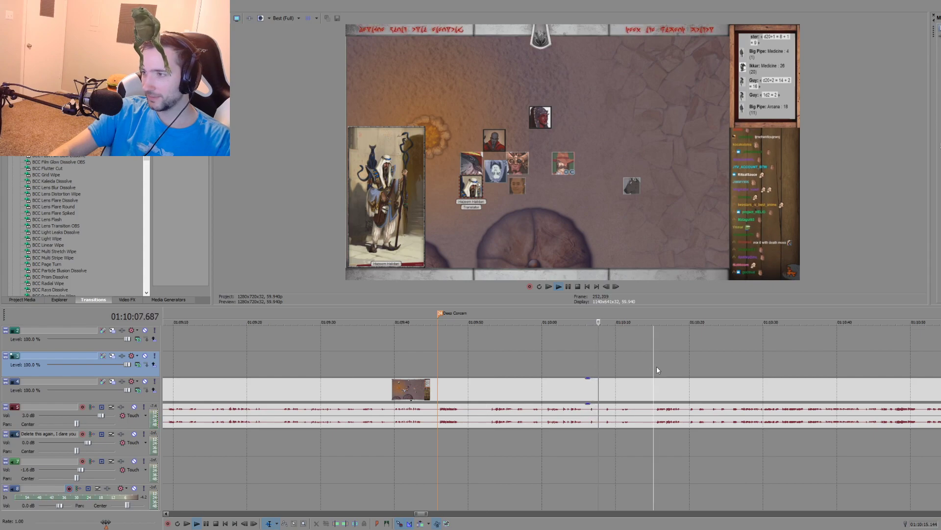
key("space")
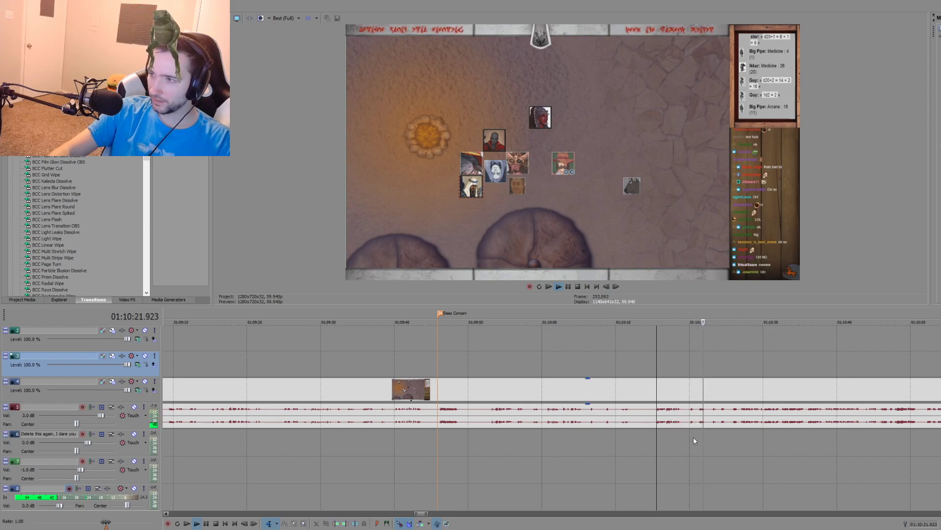
left_click(742, 432)
scroll(712, 432, "down", 3)
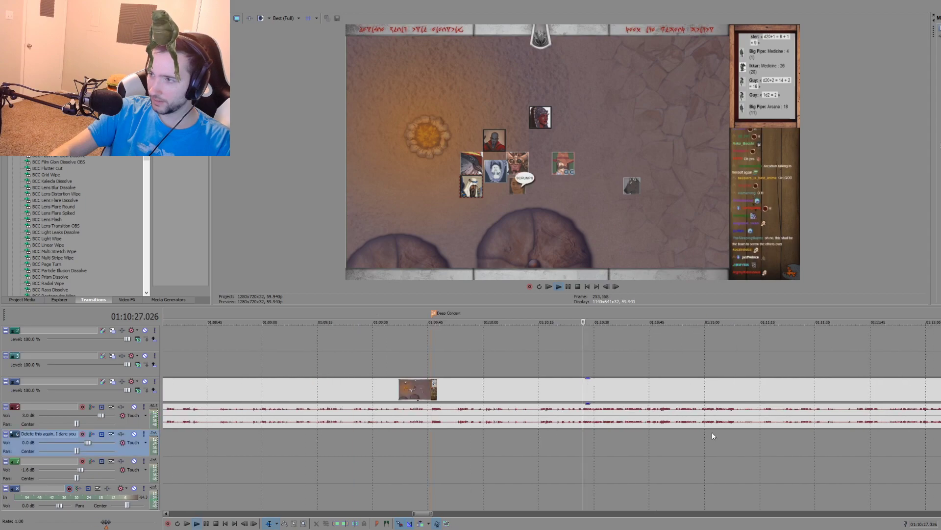
scroll(614, 437, "up", 4)
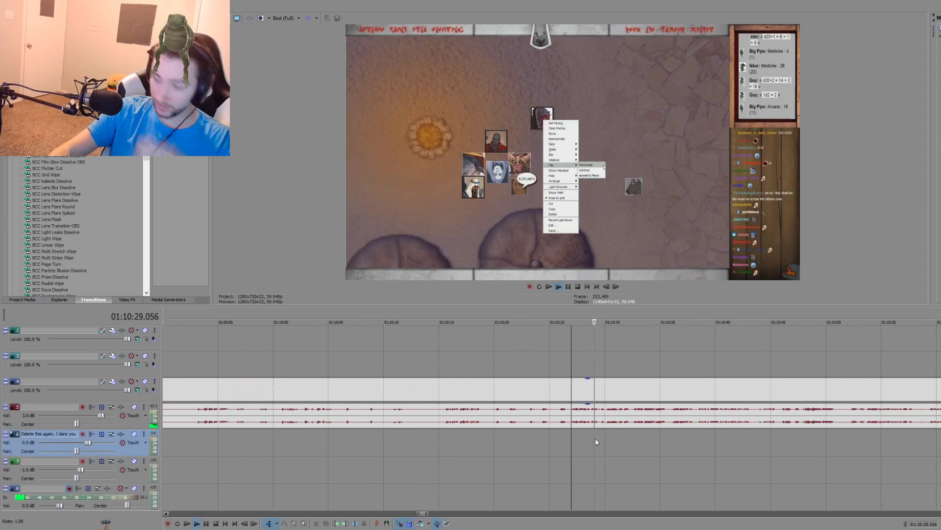
key("space")
type("sm")
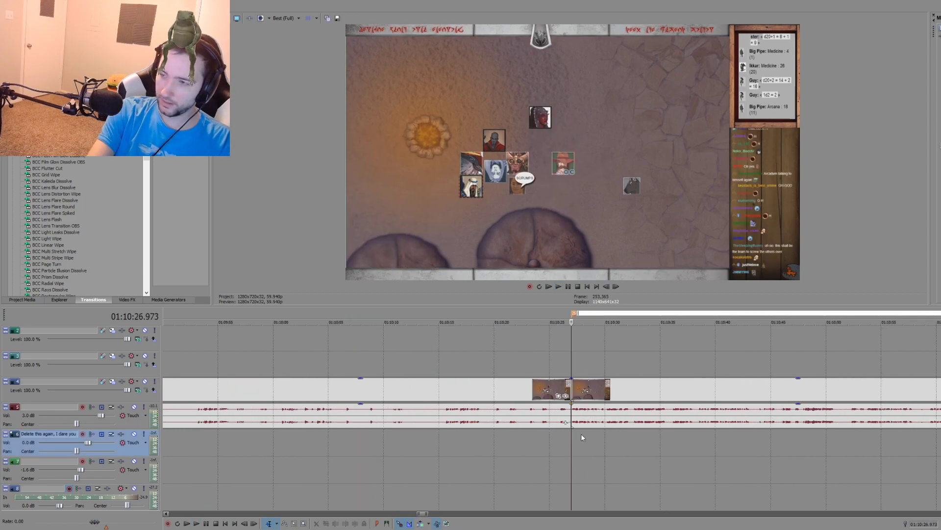
type("Guy Awakens")
Step: Name the new marker at the 01:10:26.973 split "Guy Awakens"
key("Return")
scroll(722, 441, "up", 1)
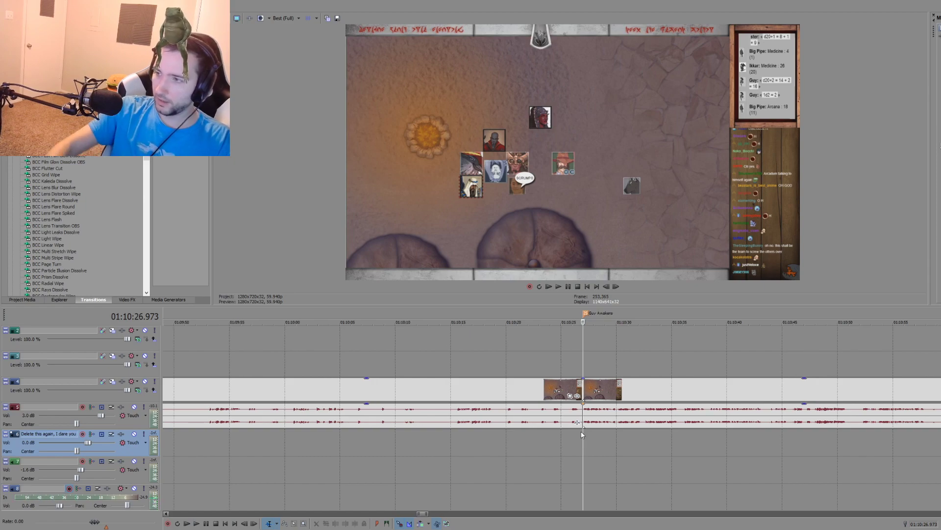
Step: Play the passage following the "Guy Awakens" marker and place a marker named "Show Me The Mirror" at 01:10:38.468
key("space")
scroll(673, 449, "down", 3)
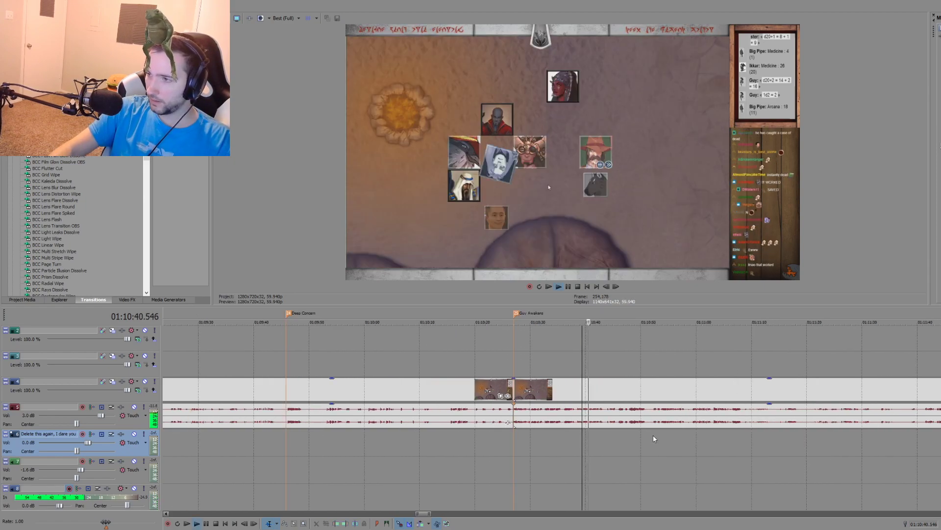
scroll(578, 437, "up", 3)
key("space")
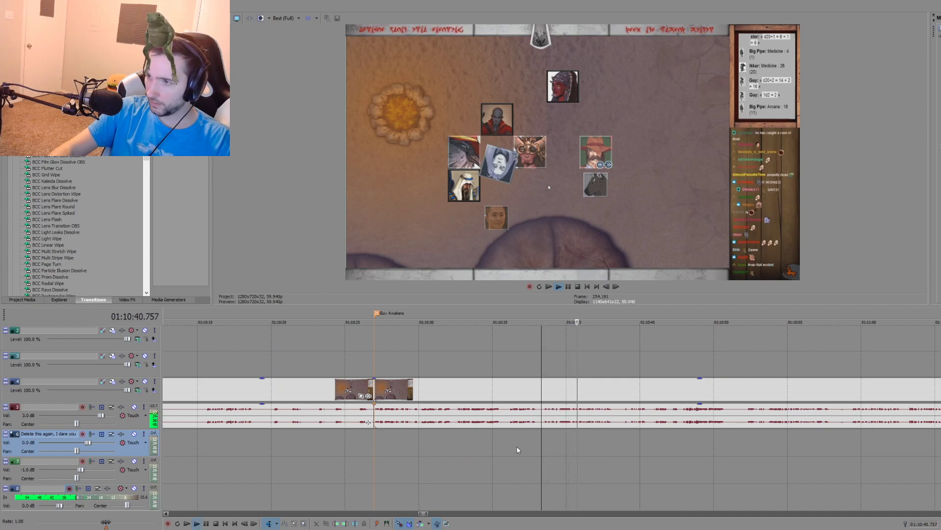
left_click(507, 438)
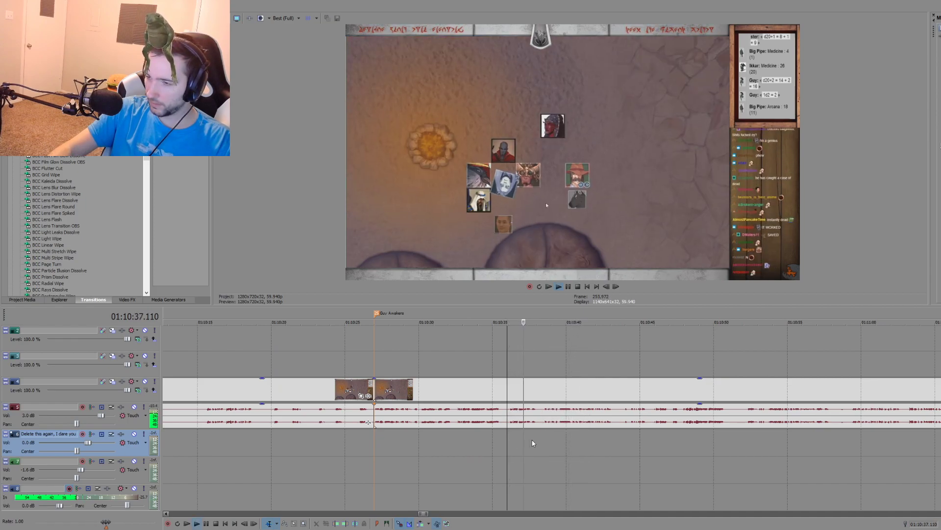
left_click(455, 432)
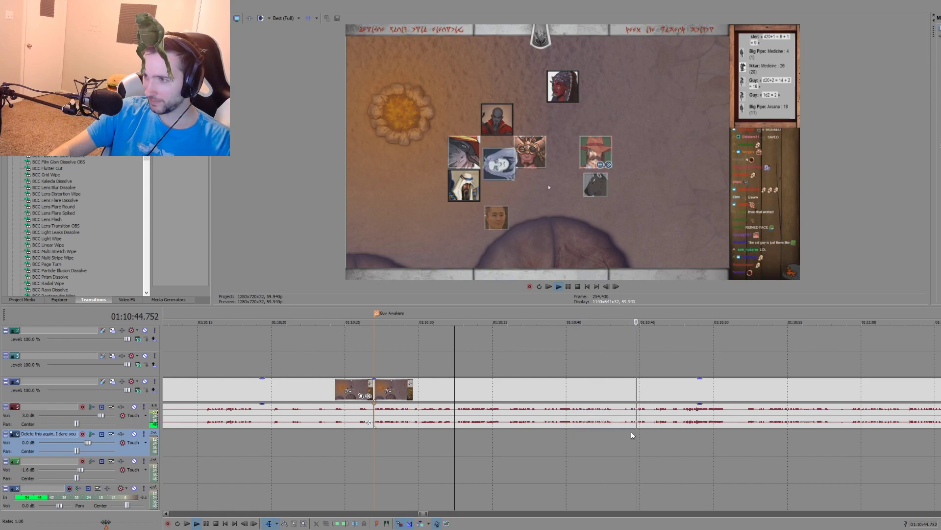
left_click(543, 430)
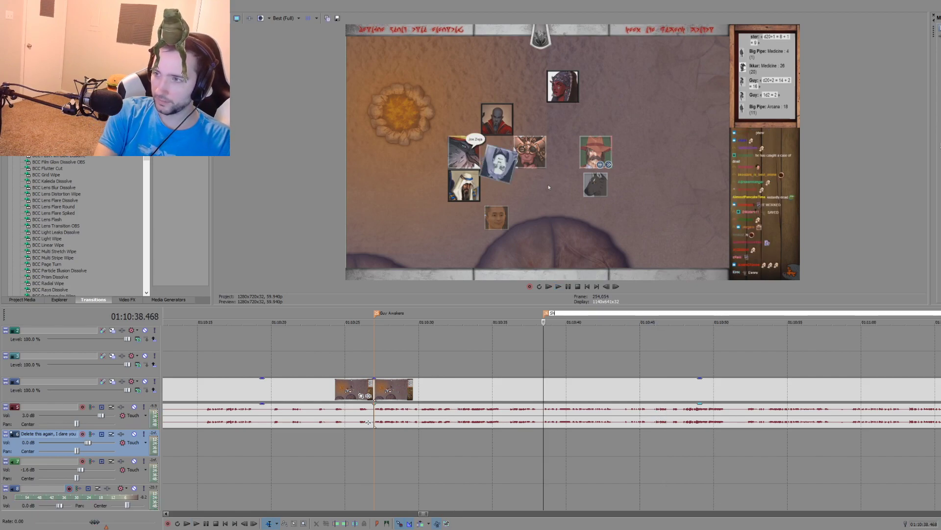
type("ow Me The Mirro")
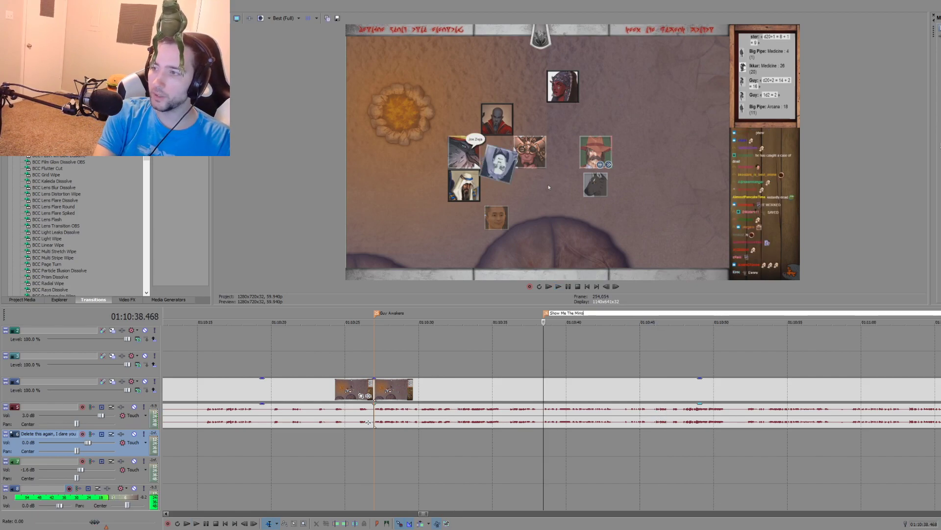
type("r")
key("Return")
Step: Review the campfire recording beyond the mirror moment, sampling it from about 01:10:59 to 01:13:25
left_click(854, 439)
key("space")
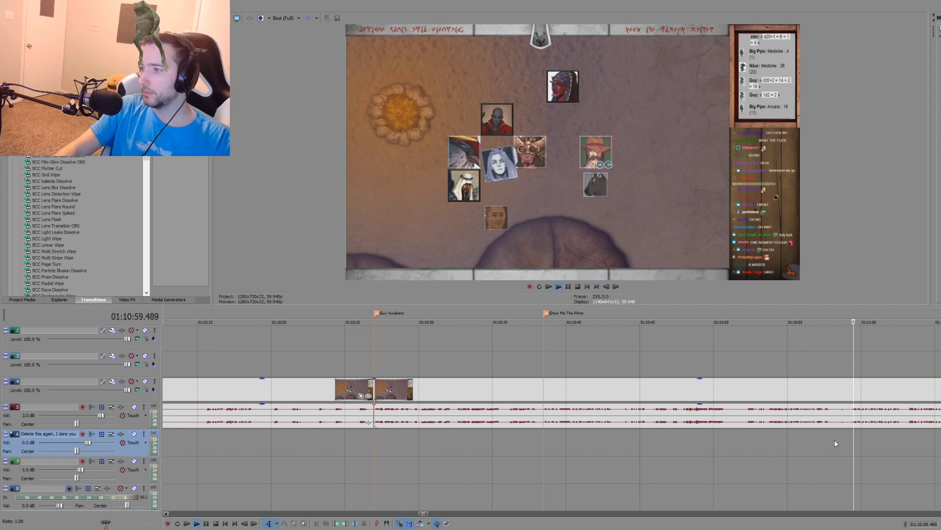
scroll(834, 440, "down", 6)
left_click(665, 439)
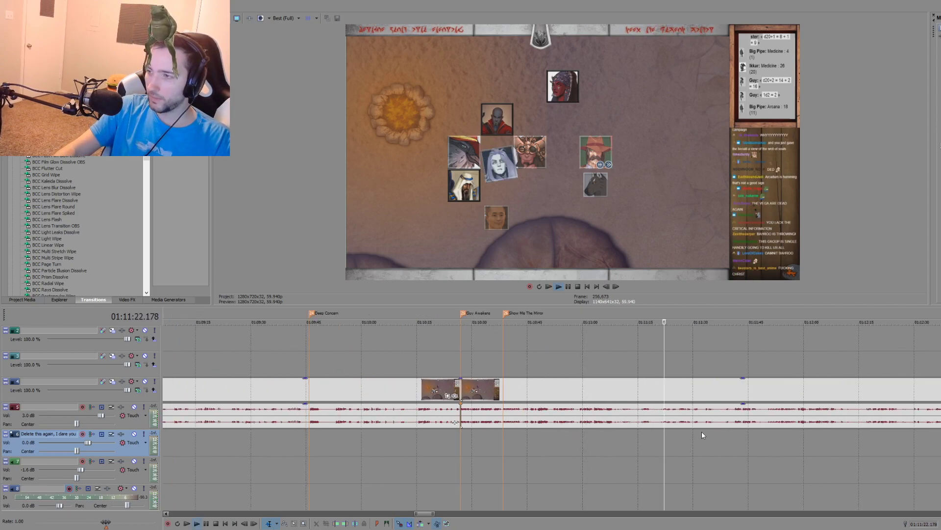
left_click(735, 430)
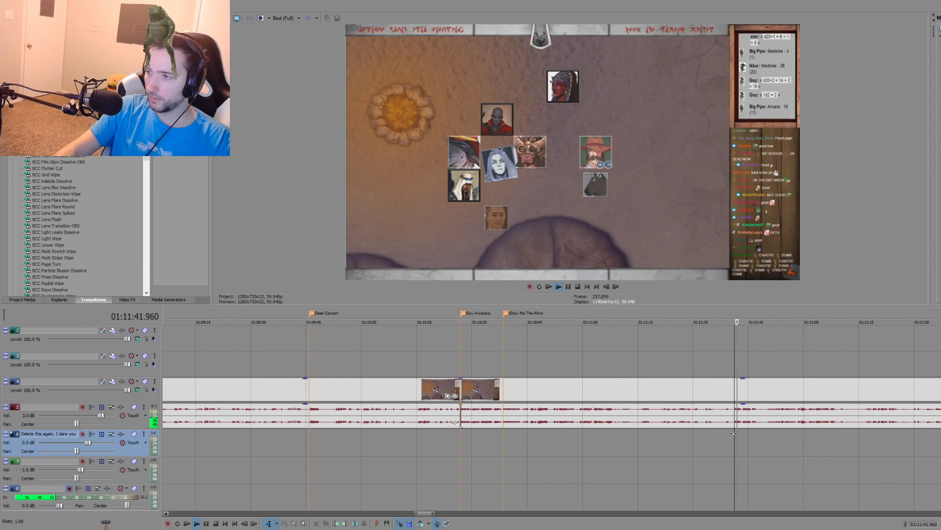
left_click(797, 433)
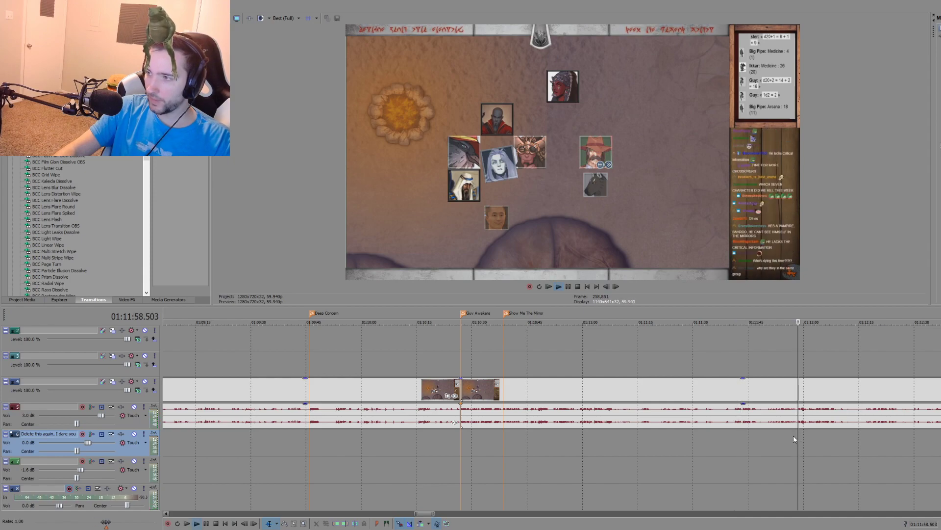
scroll(793, 435, "down", 3)
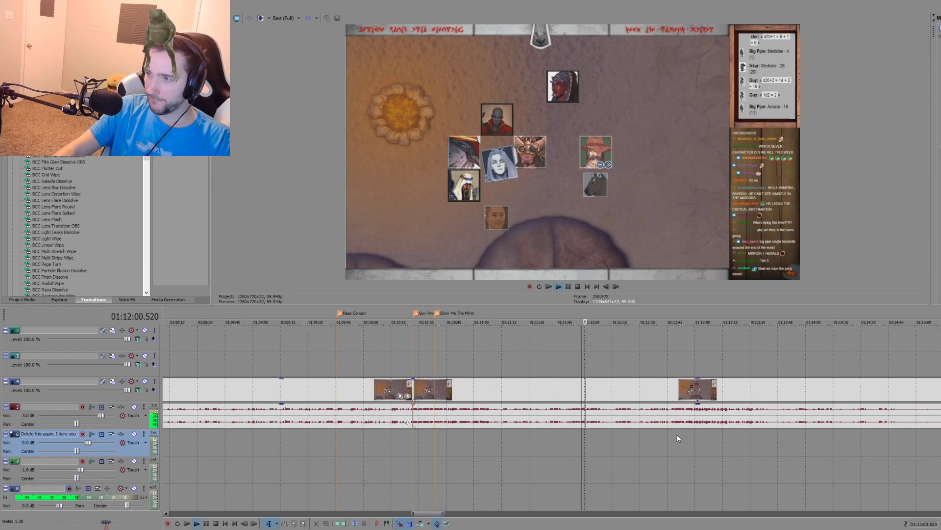
scroll(673, 434, "up", 5)
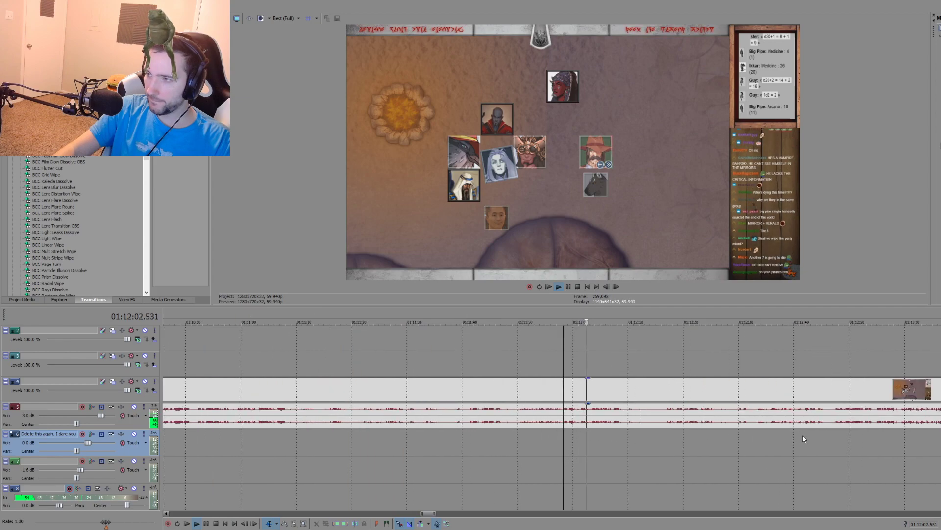
left_click(833, 436)
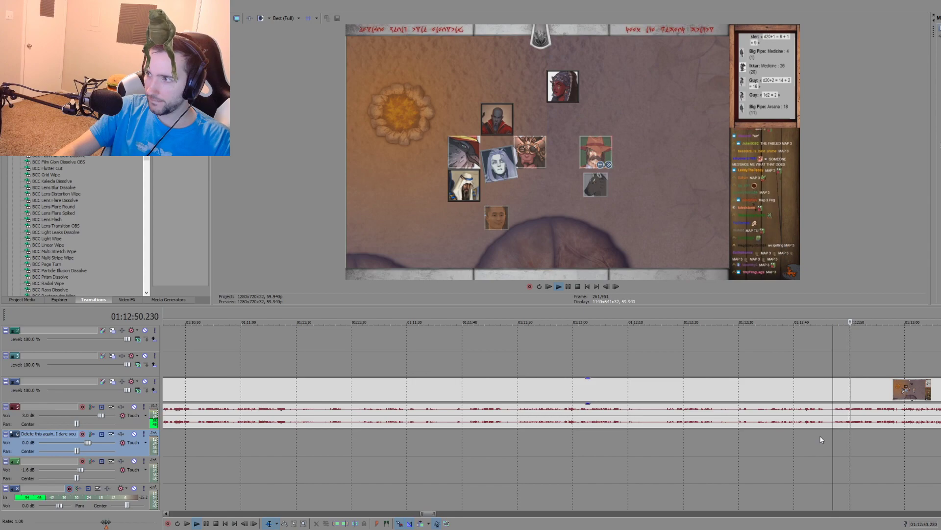
scroll(703, 428, "down", 2)
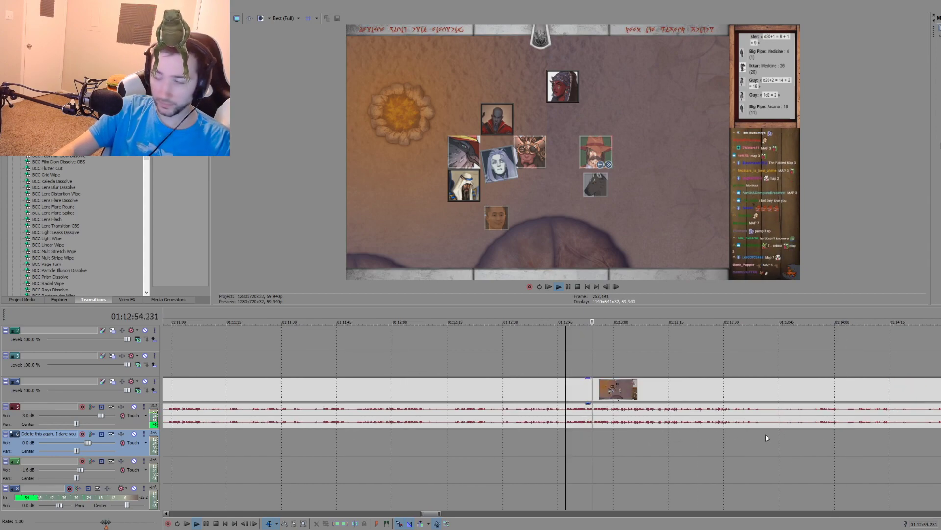
left_click(841, 432)
left_click(706, 431)
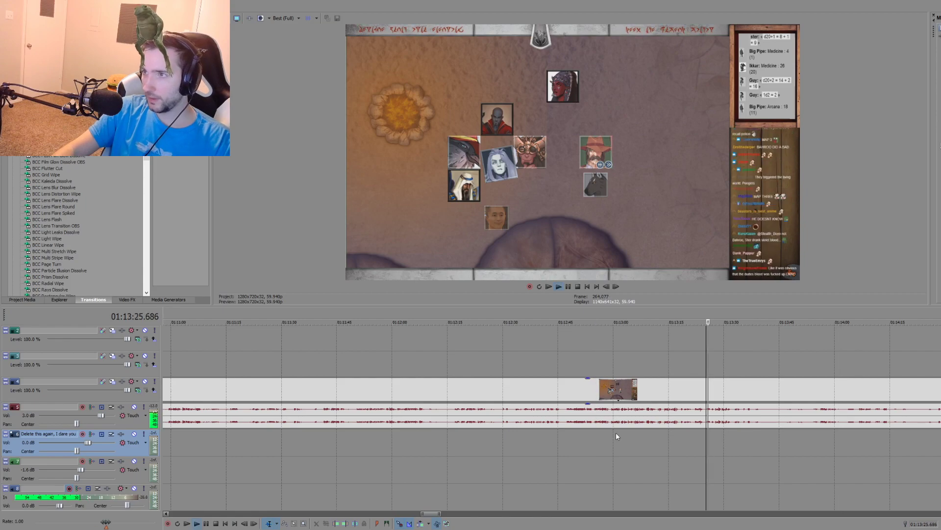
Step: Play the footage around the cut at 01:15:35.781, where the campfire recording meets the following clip, and stop playback there
scroll(613, 433, "down", 2)
scroll(678, 437, "up", 2)
scroll(766, 448, "down", 2)
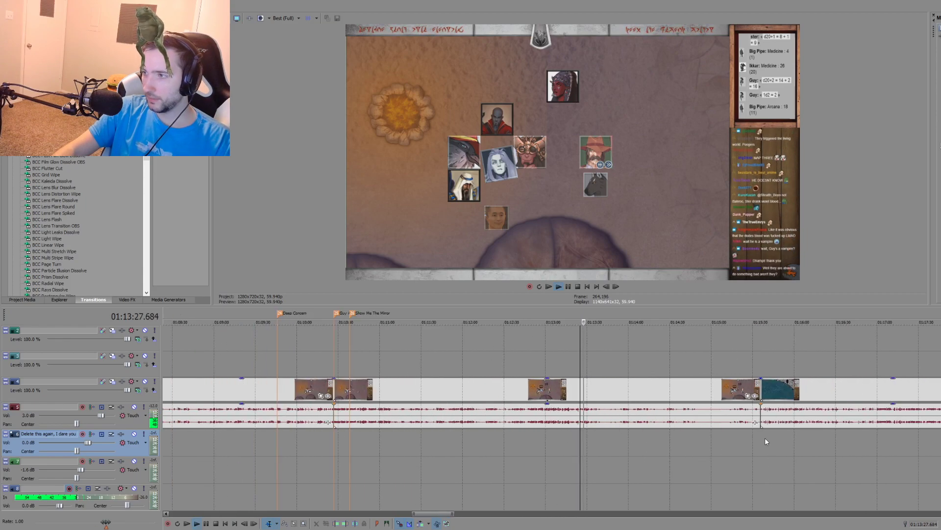
left_click(760, 435)
scroll(672, 444, "up", 3)
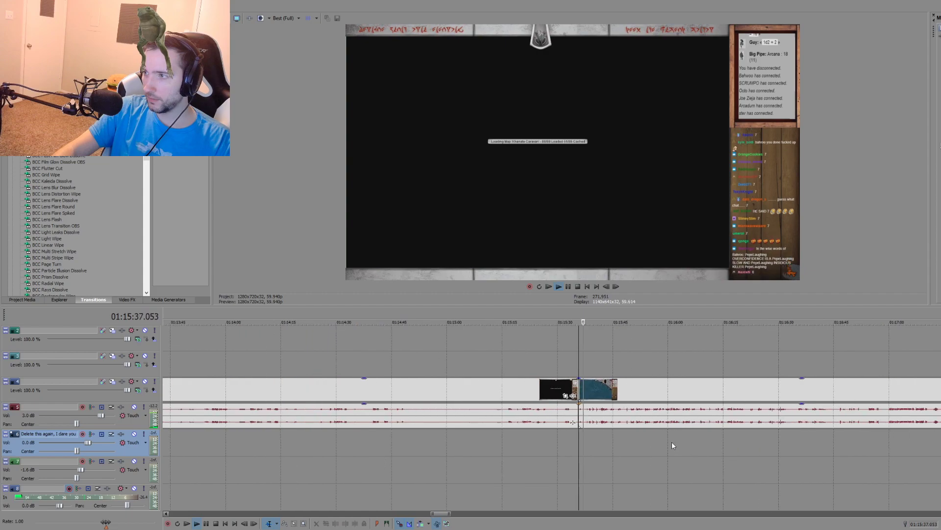
scroll(602, 435, "down", 2)
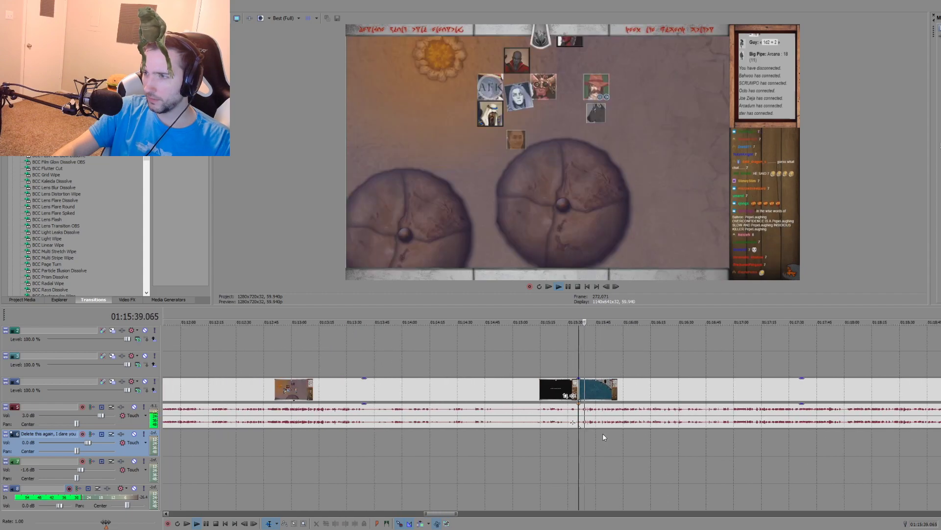
key("space")
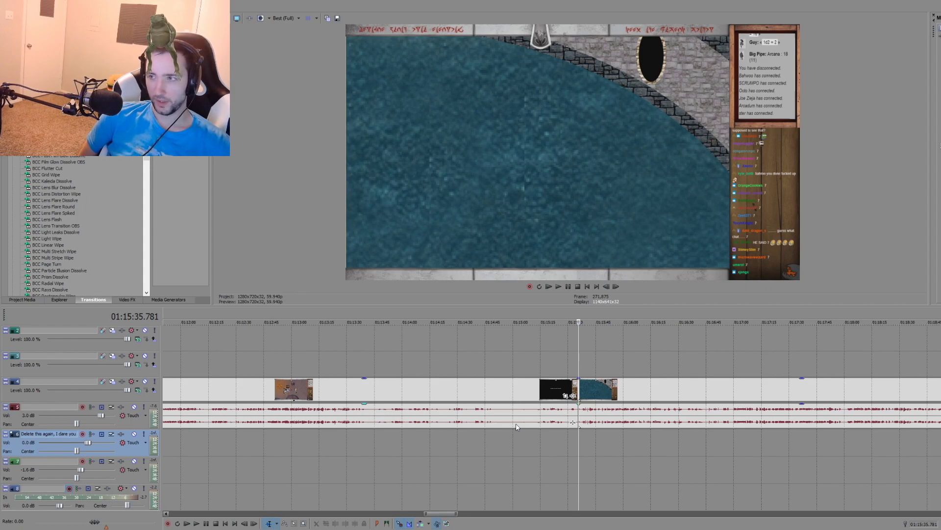
Step: Sample the marked campfire recording across its length, including around 00:46:00, 01:03:20, 01:03:37 and 00:42:11
mouse_move(452, 417)
left_mouse_down()
mouse_move(435, 449)
mouse_move(442, 416)
mouse_move(453, 415)
left_mouse_up()
left_click(422, 443)
scroll(423, 442, "down", 7)
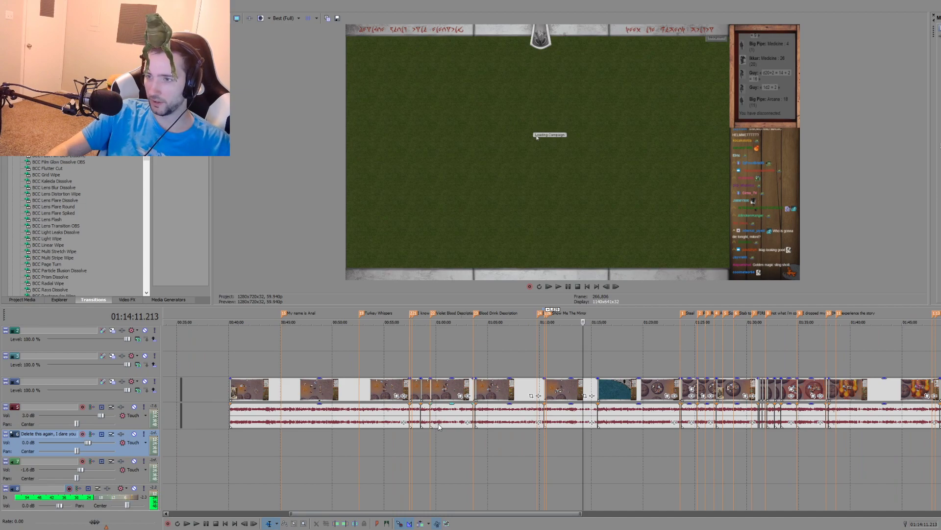
left_click(292, 438)
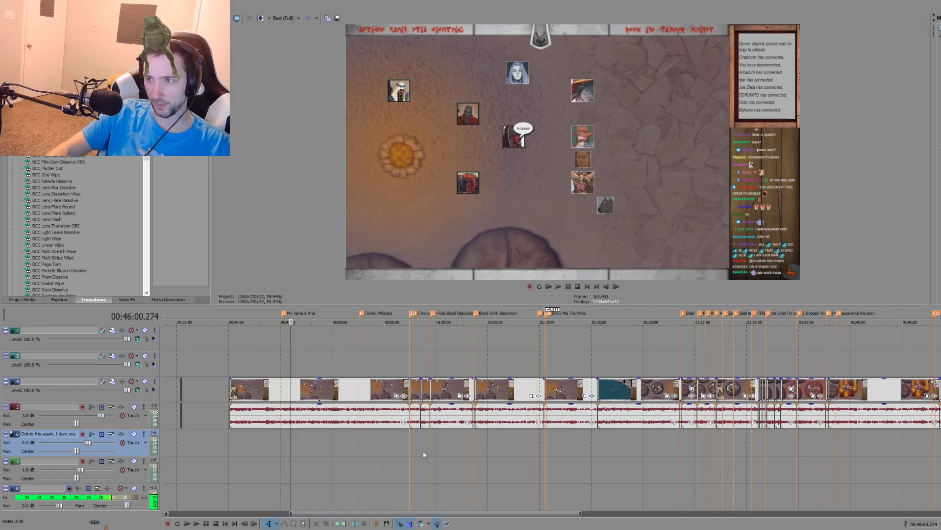
left_click(470, 438)
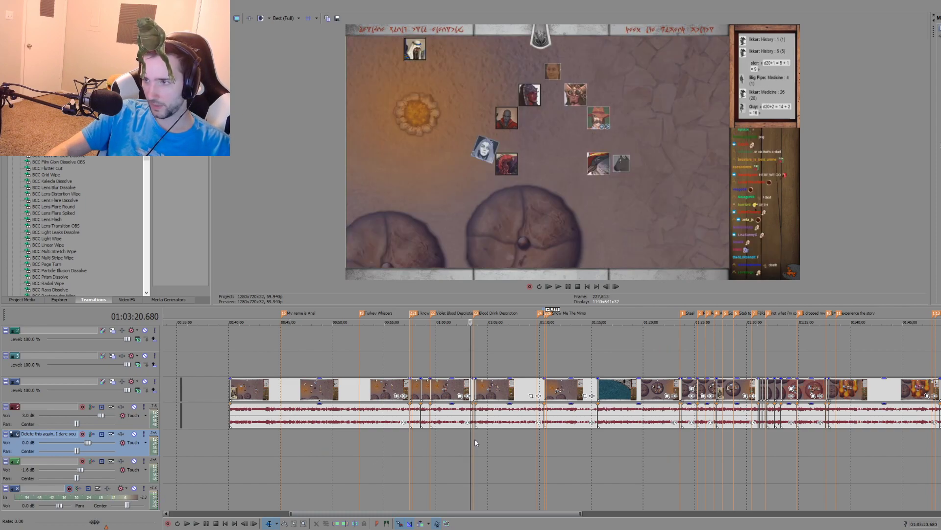
left_click(474, 439)
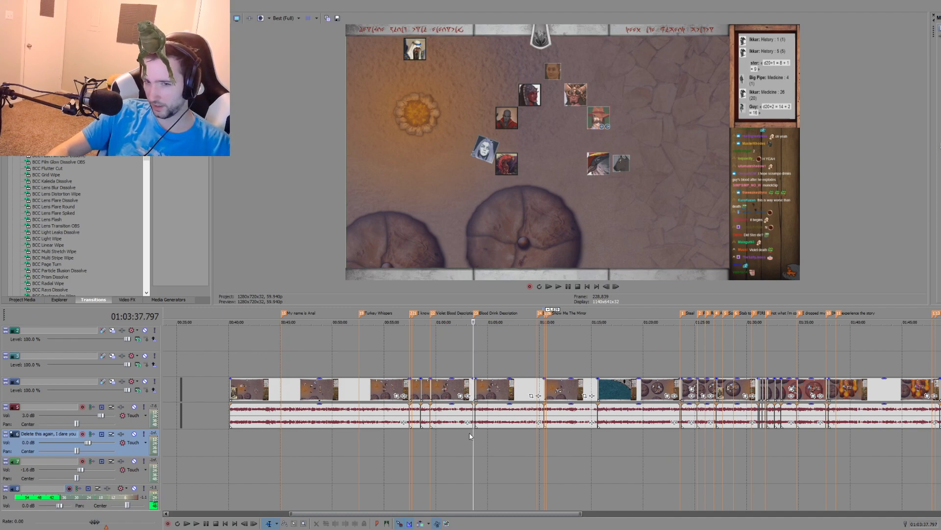
left_click(251, 432)
Step: Return to the edited opening at the project's start and view the frame at 00:00:33.016
scroll(248, 438, "down", 2)
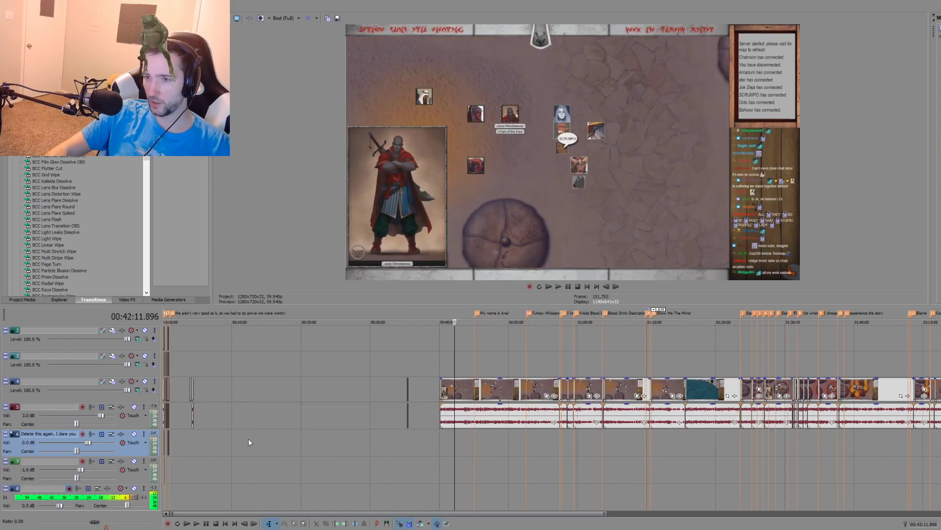
left_click(168, 468)
scroll(265, 471, "up", 4)
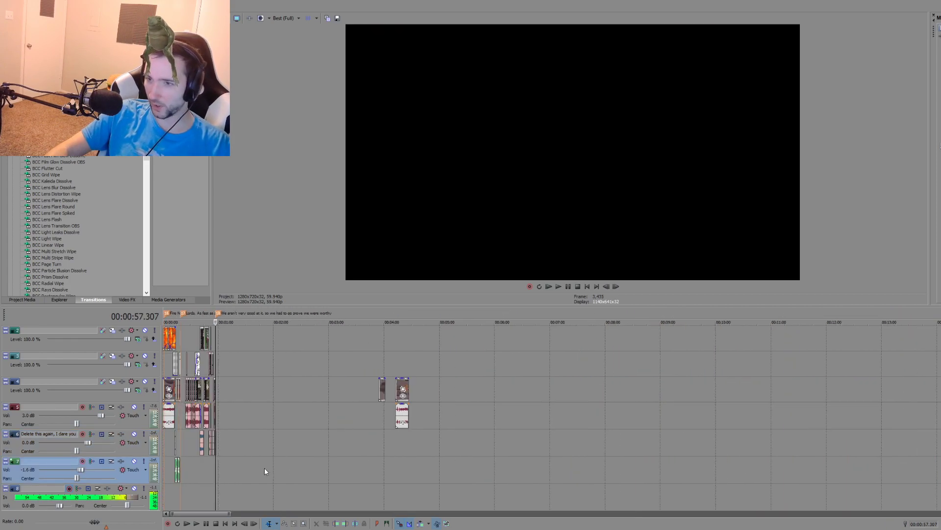
scroll(266, 468, "up", 5)
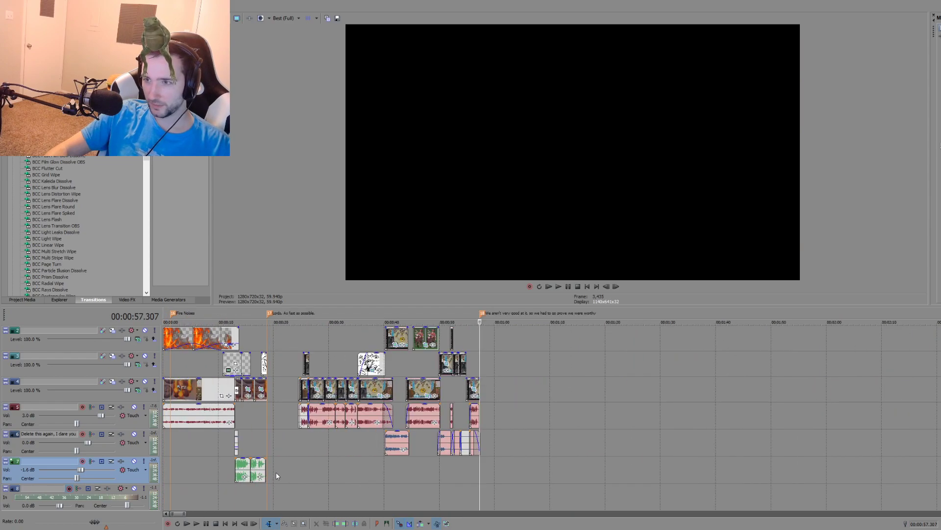
left_click(346, 461)
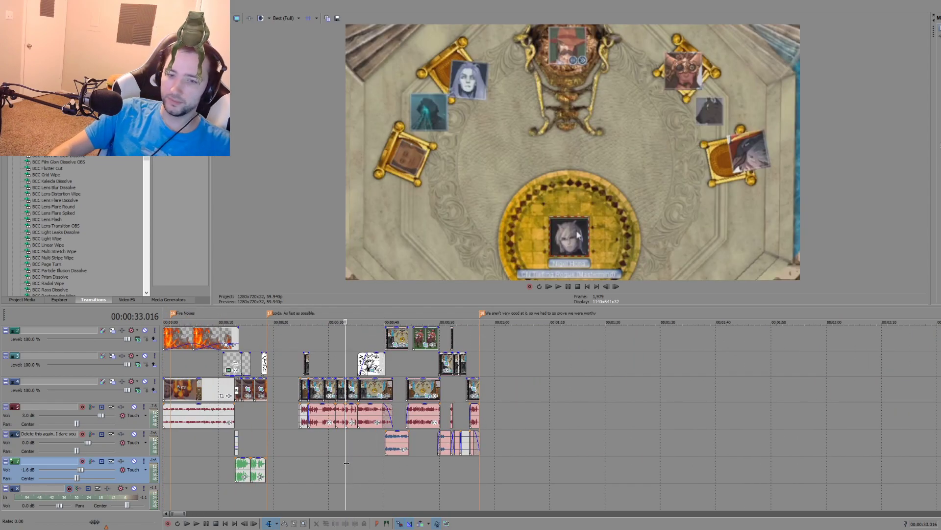